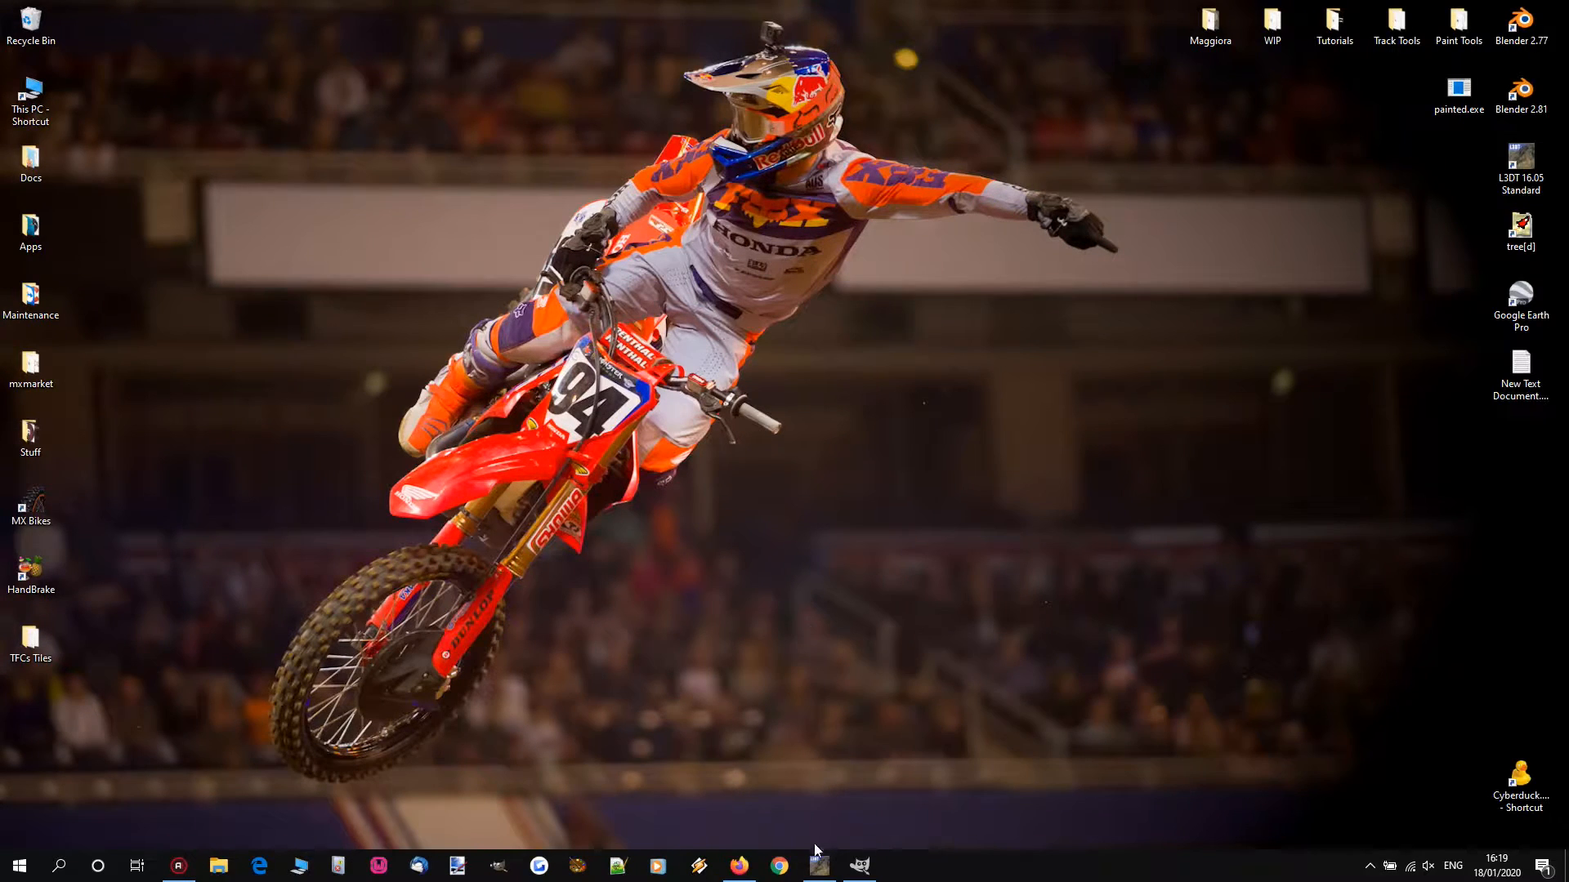
Step: Switch to GIMP and open layout.tga and layout_masks.tga together from the Maggiora folder
left_click(818, 866)
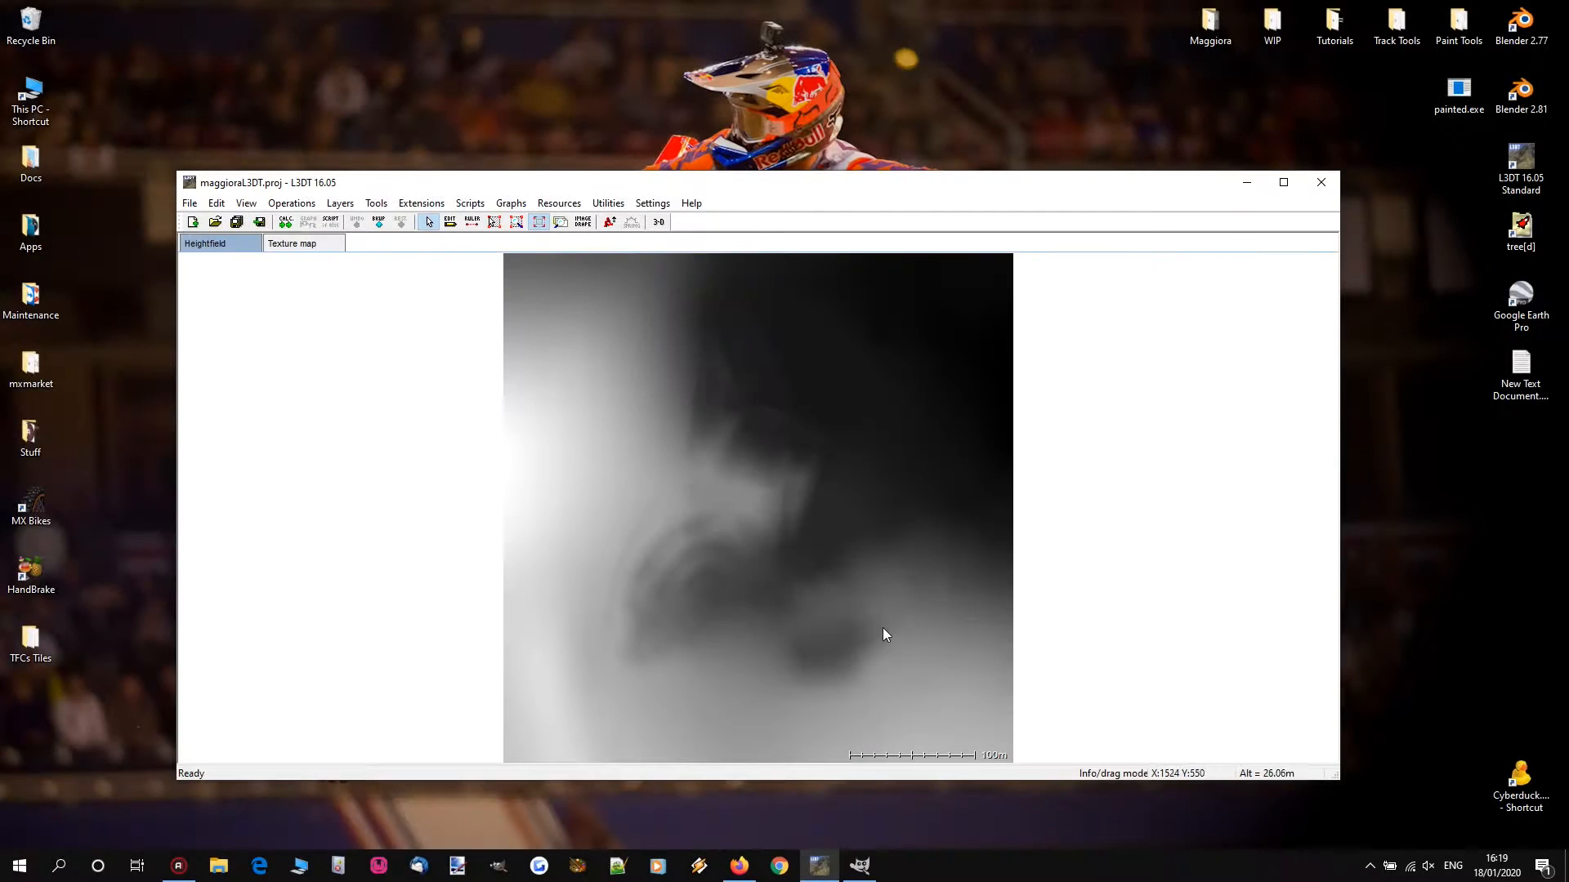
left_click(859, 866)
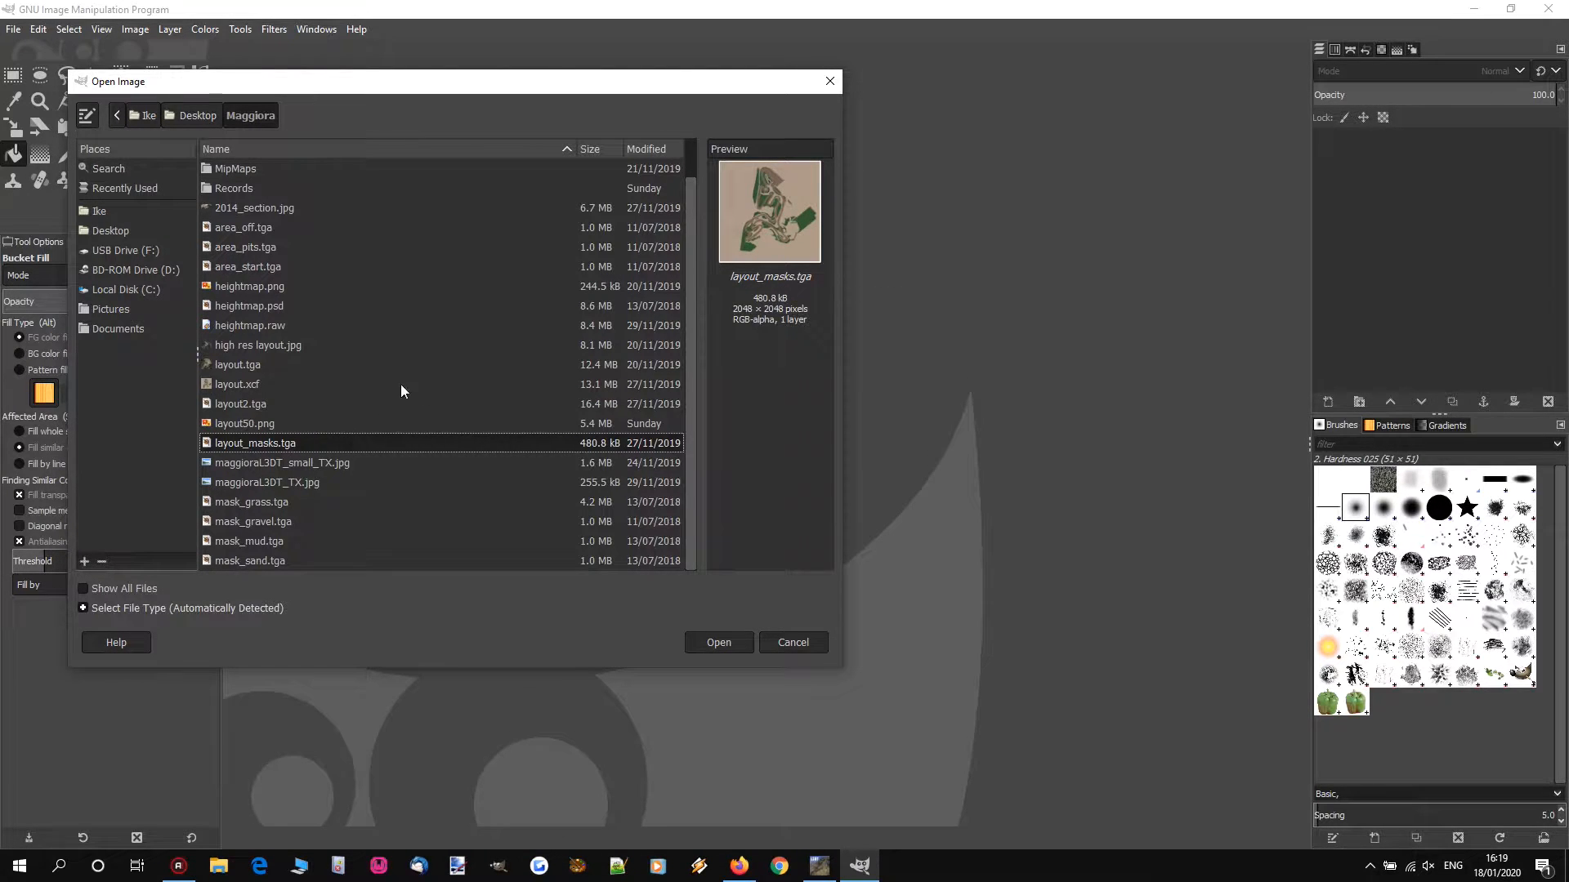
left_click(247, 365)
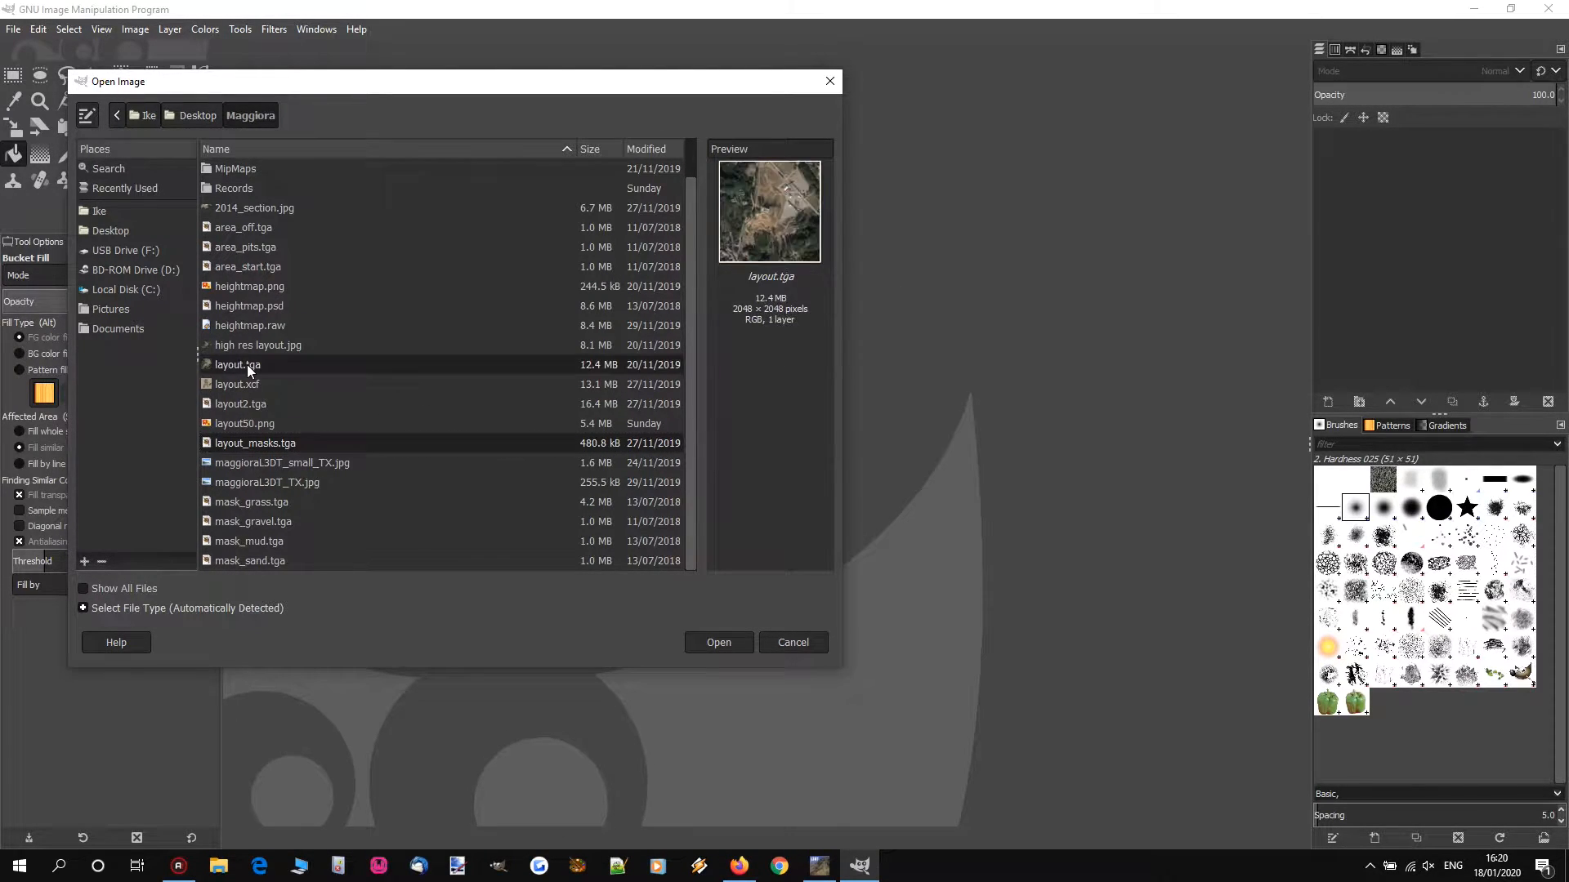
left_click(715, 644)
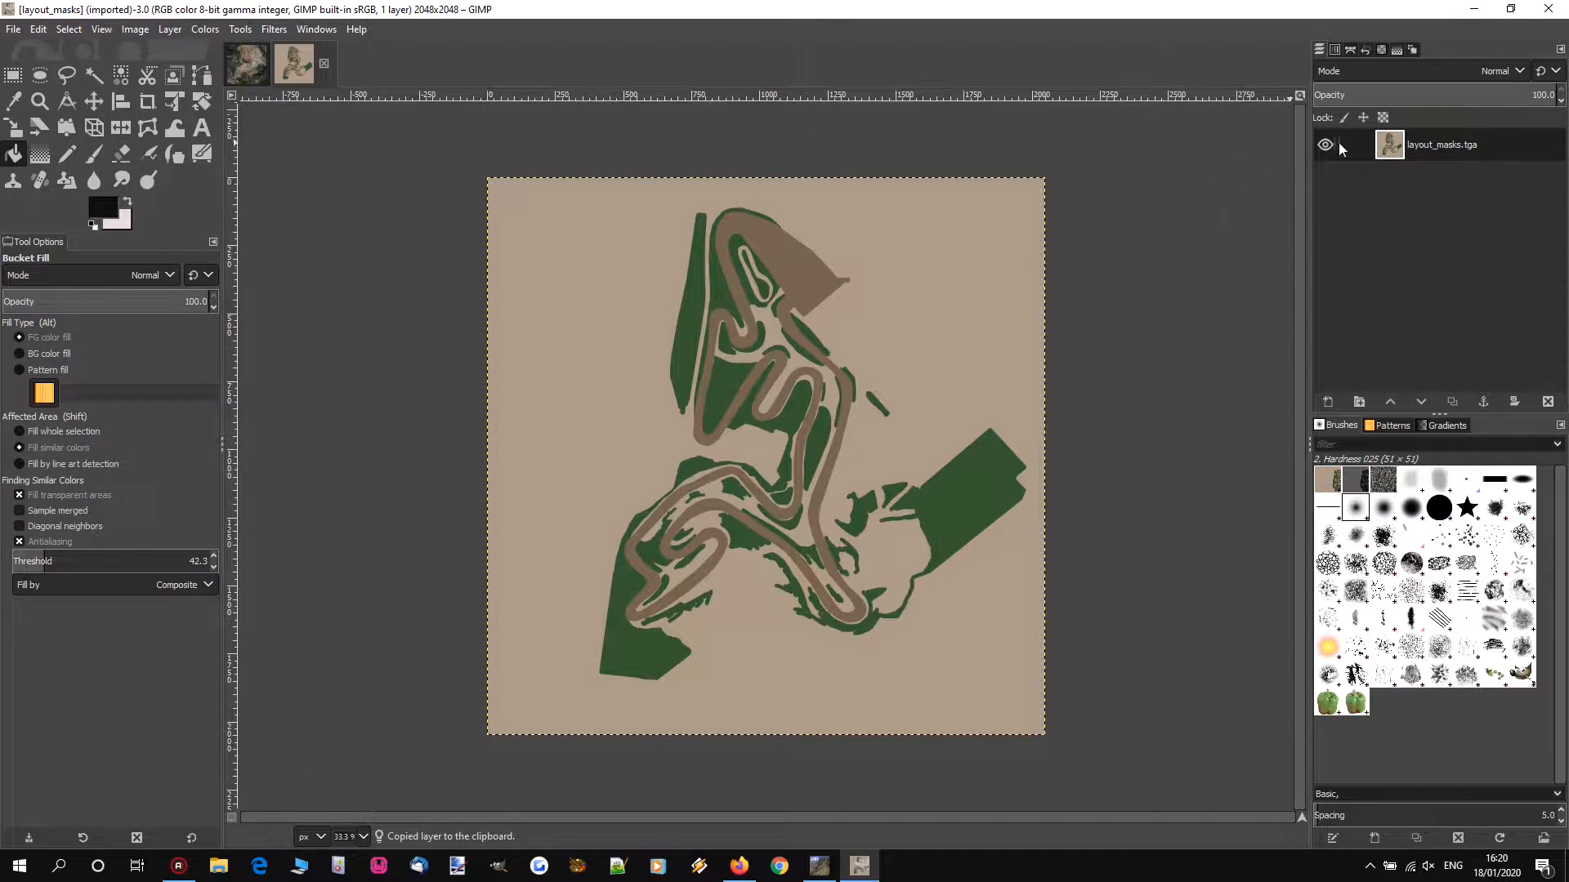
Step: Copy the layout_masks layer and paste it in place as a new layer over the satellite image in layout.tga
key("ctrl+c")
left_click(241, 73)
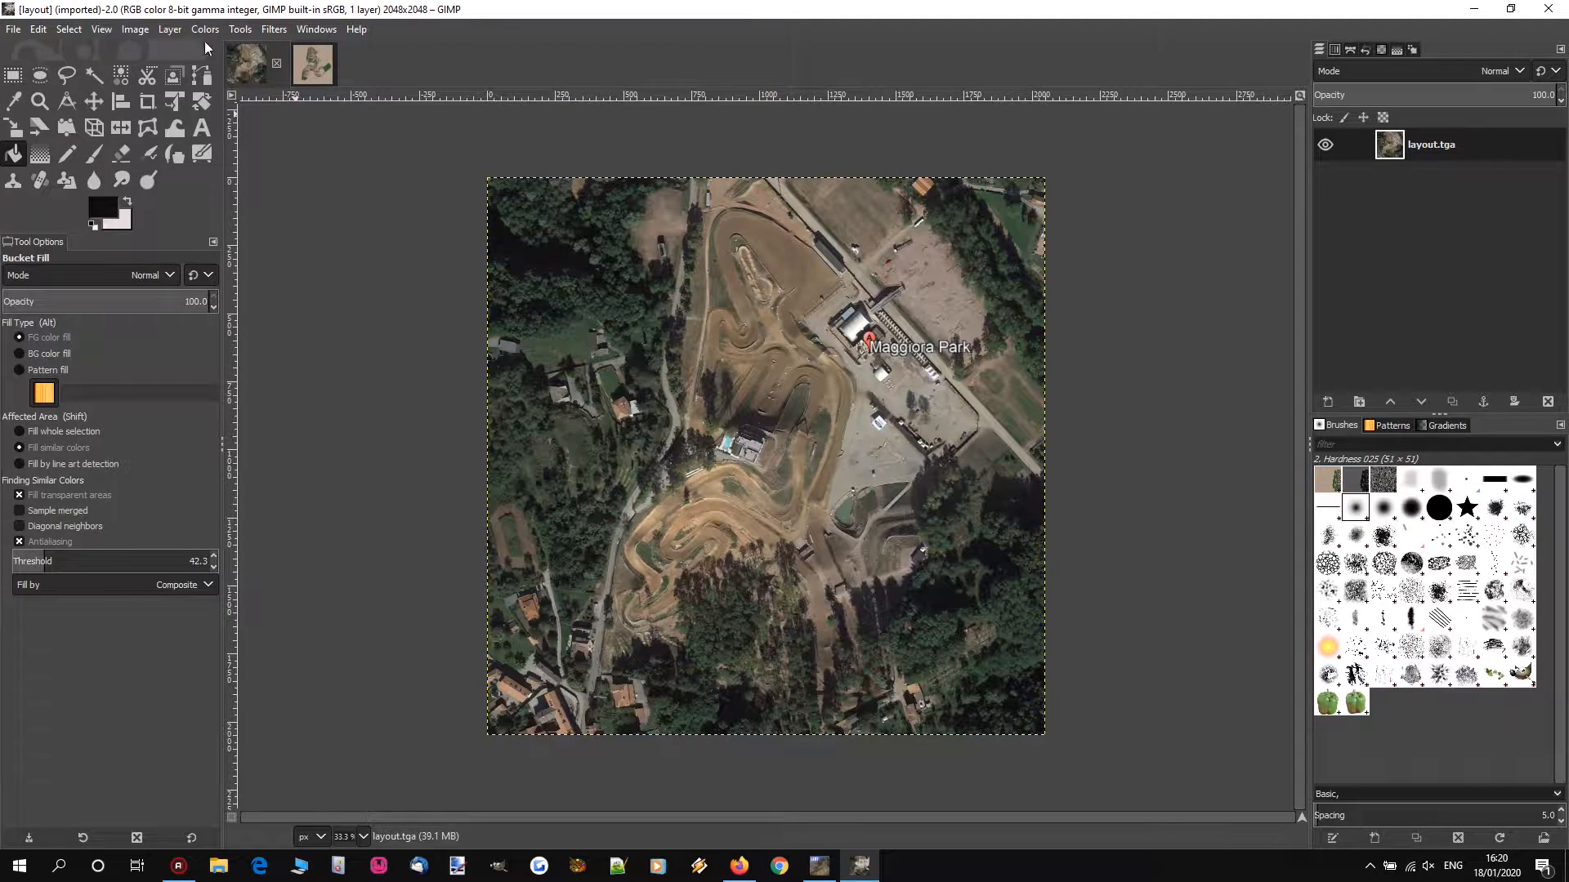
left_click(43, 31)
mouse_move(116, 252)
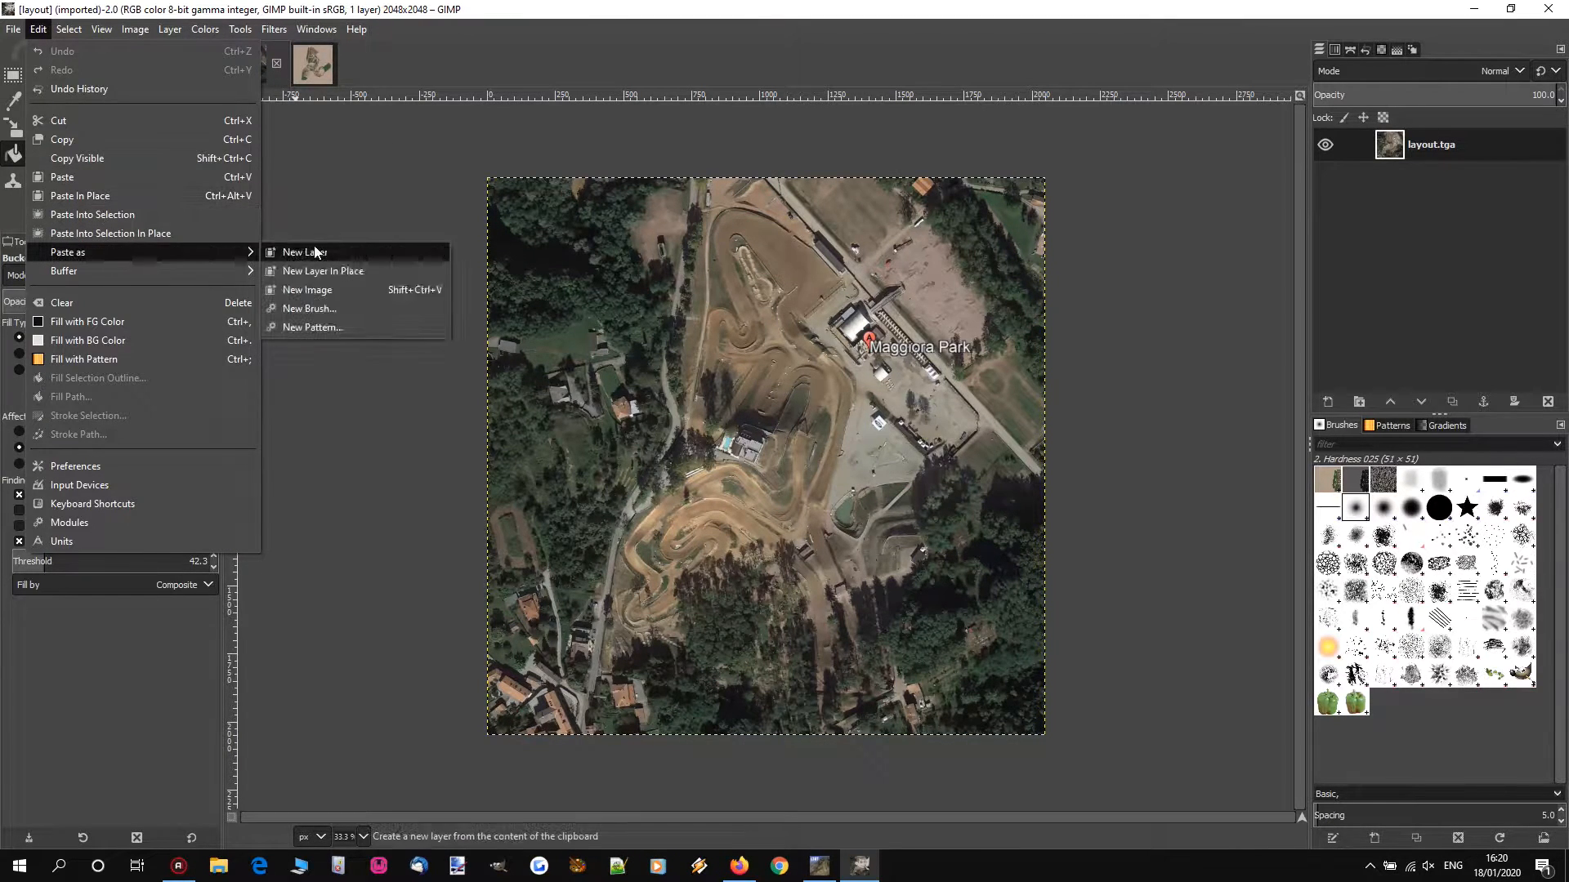
left_click(329, 273)
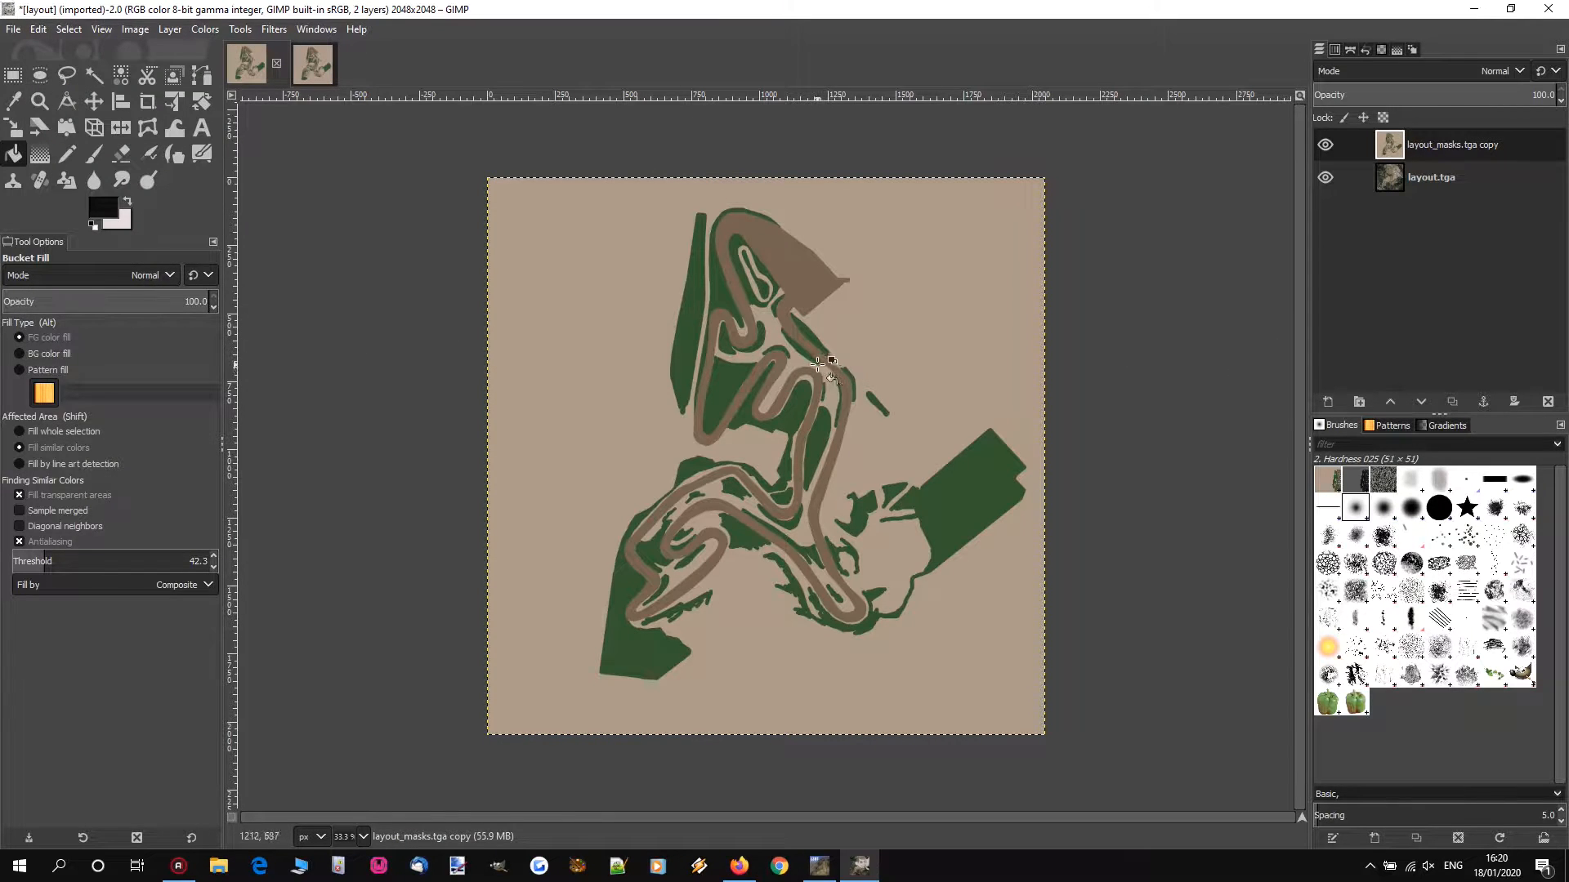
Step: Lower the opacity of the pasted mask layer to about 66 so the satellite image shows through
key("plus")
key("plus")
key("plus")
key("plus")
left_click_drag(1485, 100, 1421, 86)
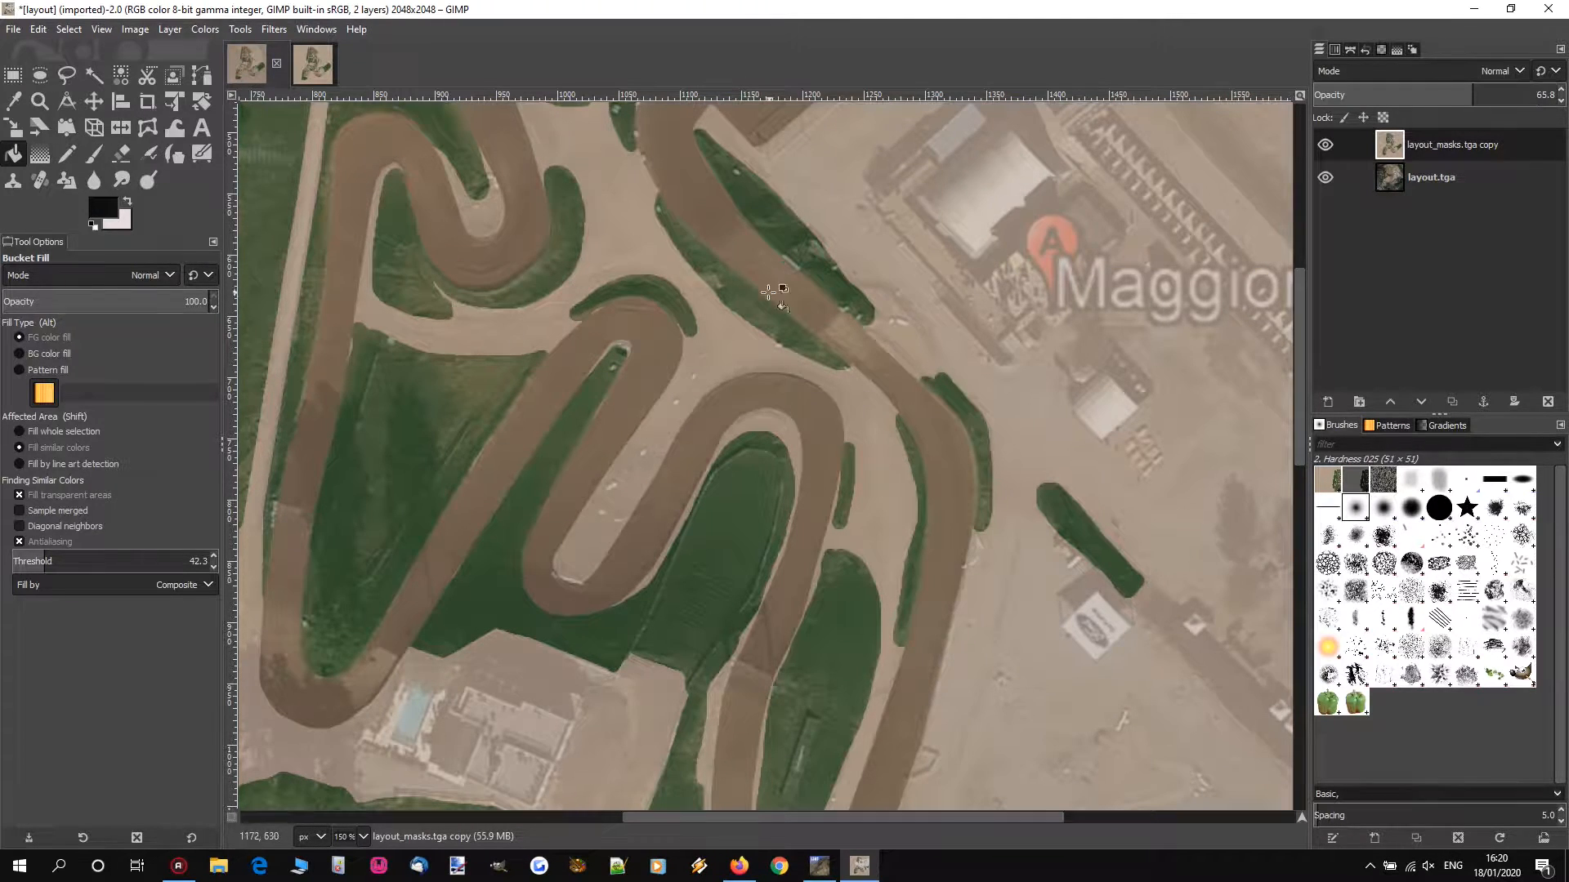
Step: Examine how the mask's track and grass outlines line up with the satellite image around the circuit
scroll(745, 442, "down", 12)
scroll(753, 373, "down", 1, "ctrl")
scroll(753, 374, "up", 12)
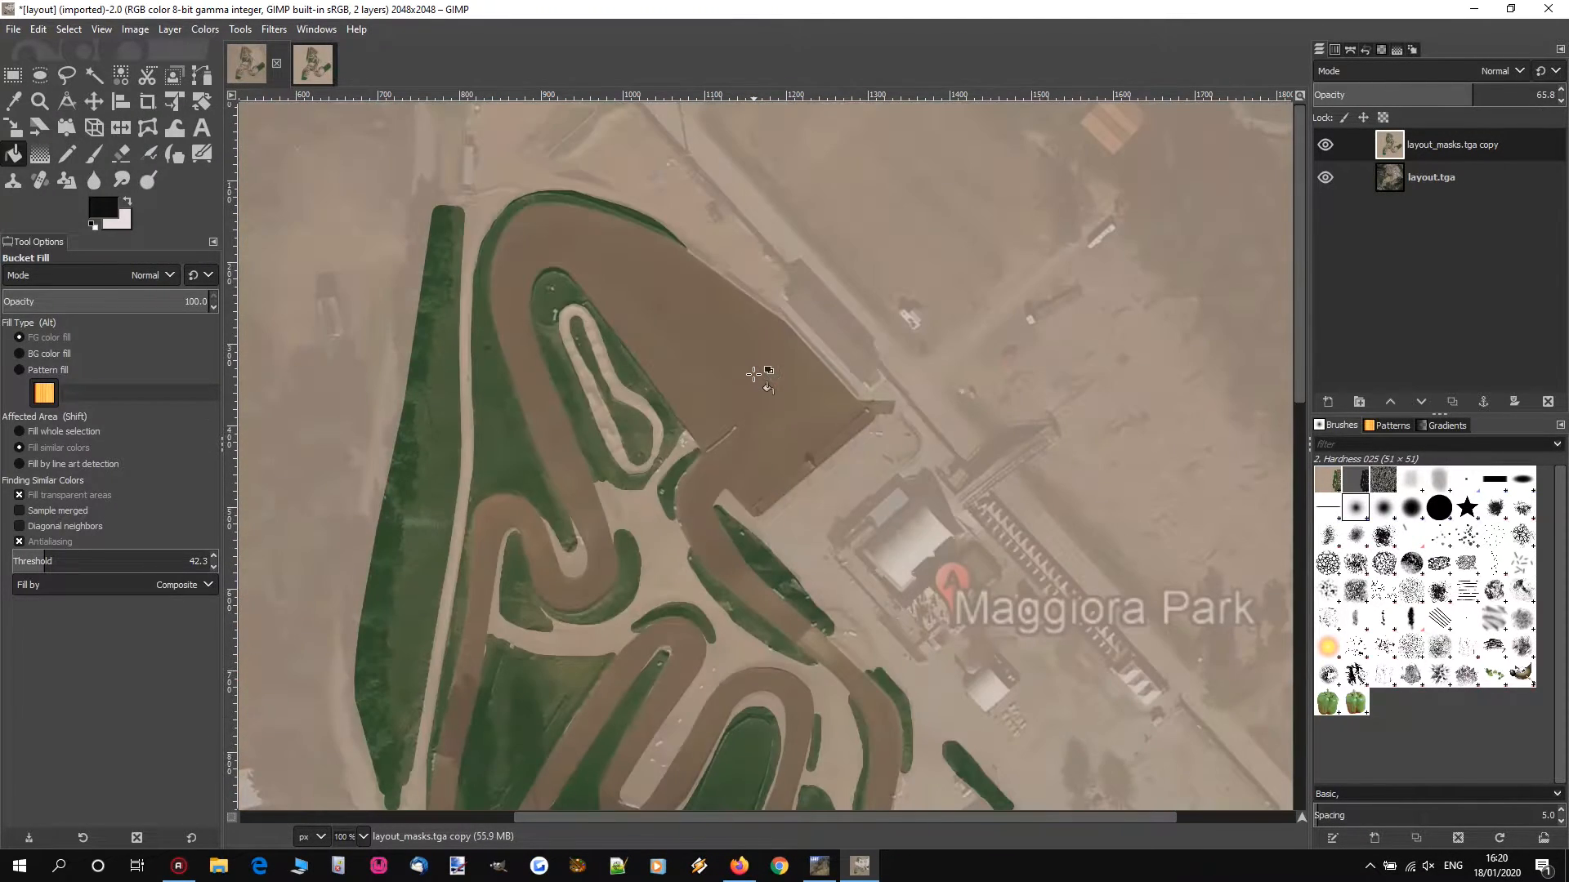
scroll(753, 374, "down", 3)
scroll(492, 402, "up", 2, "ctrl")
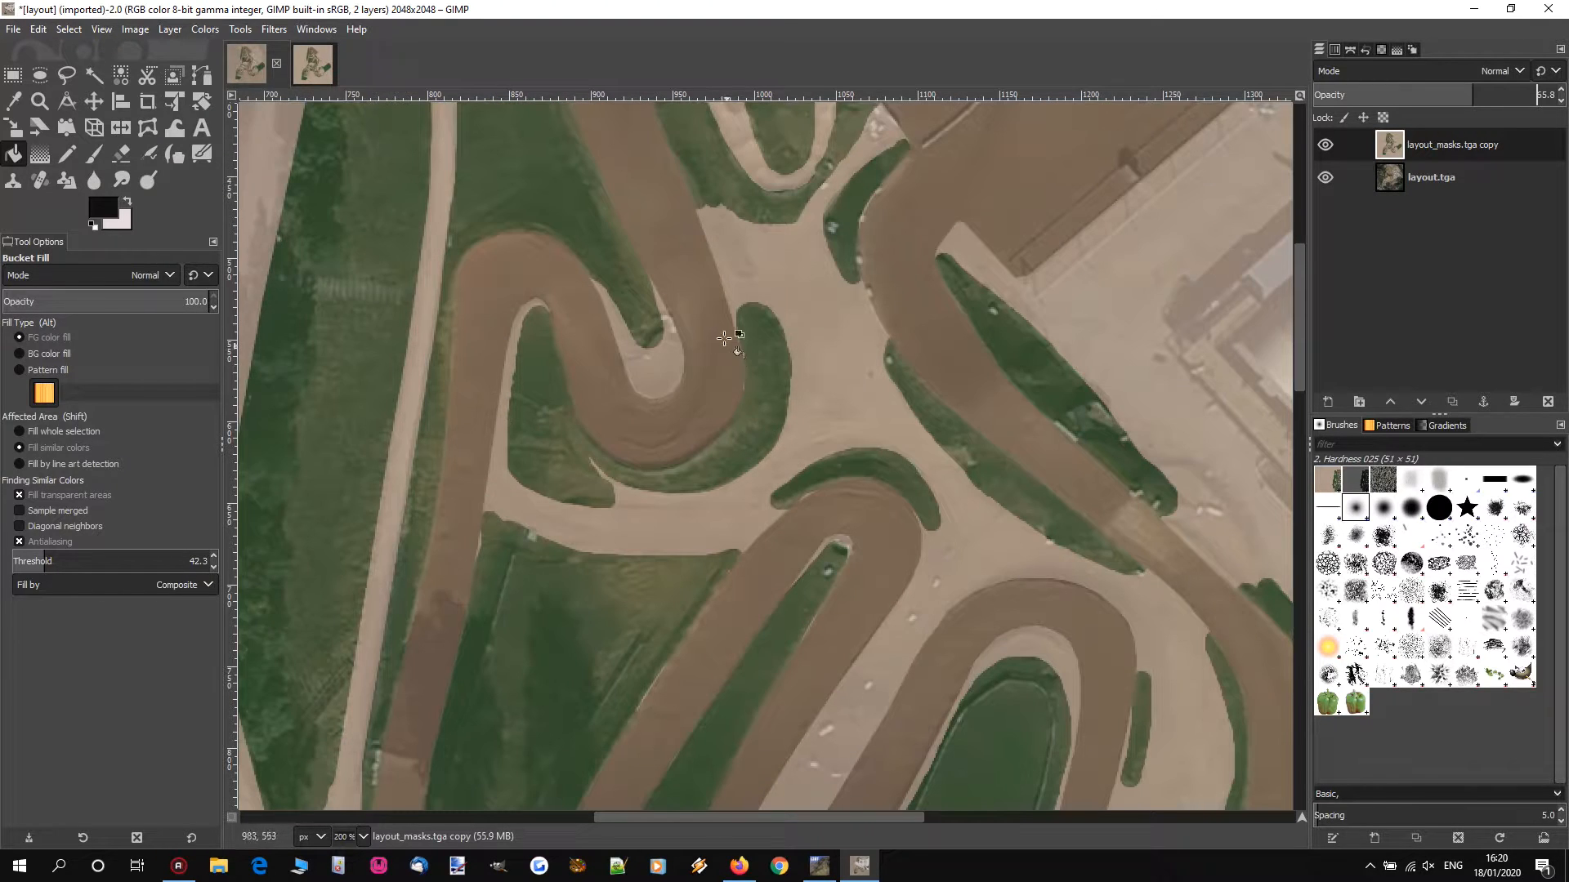
scroll(711, 273, "down", 8)
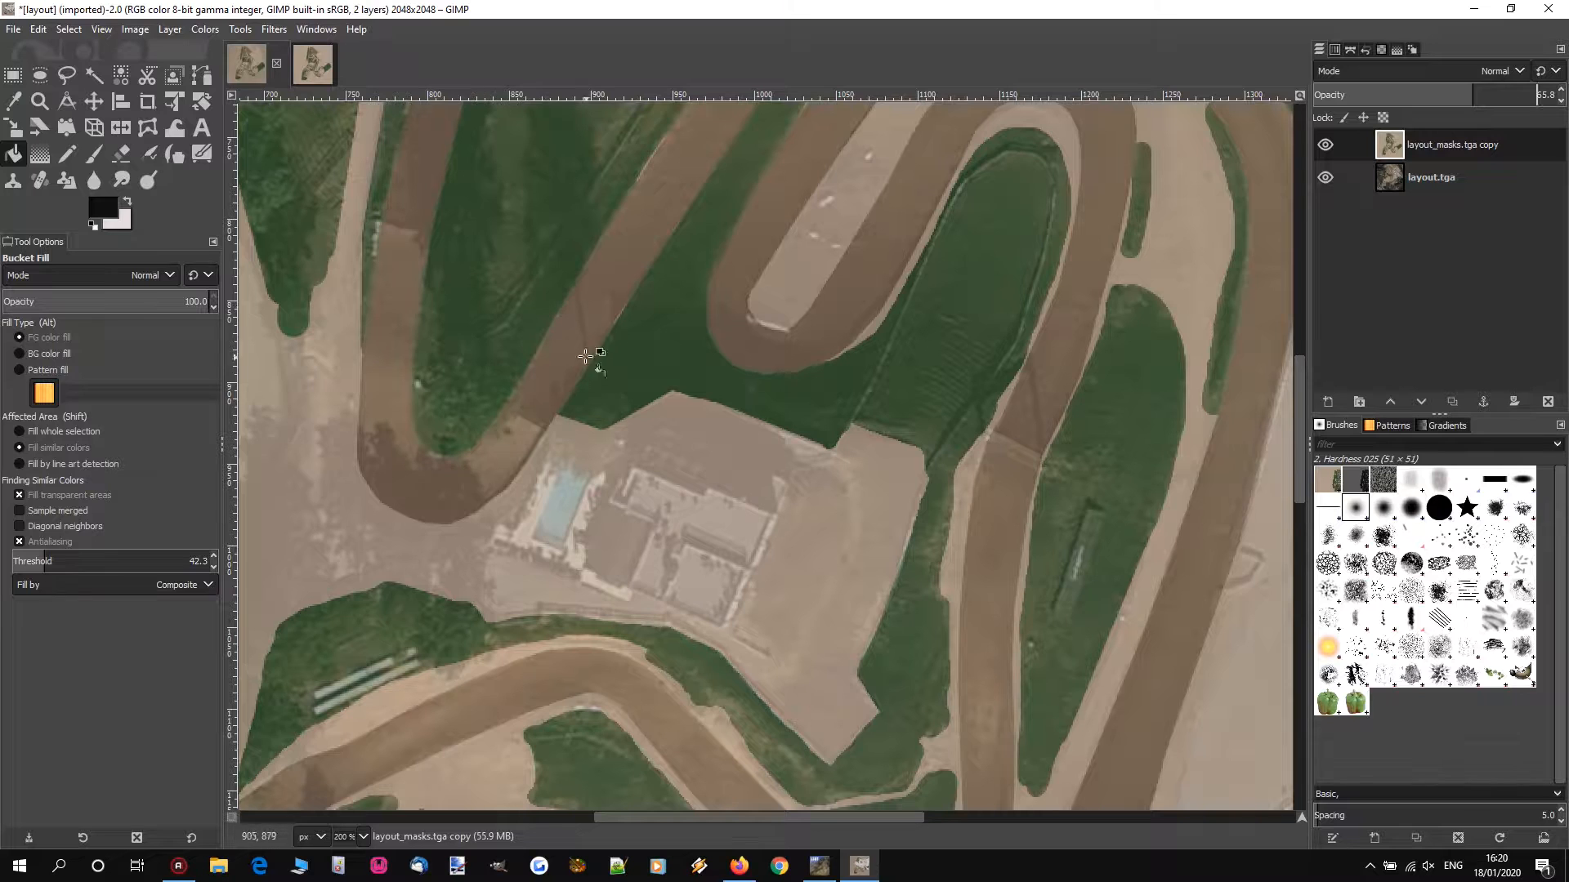
scroll(515, 458, "up", 5)
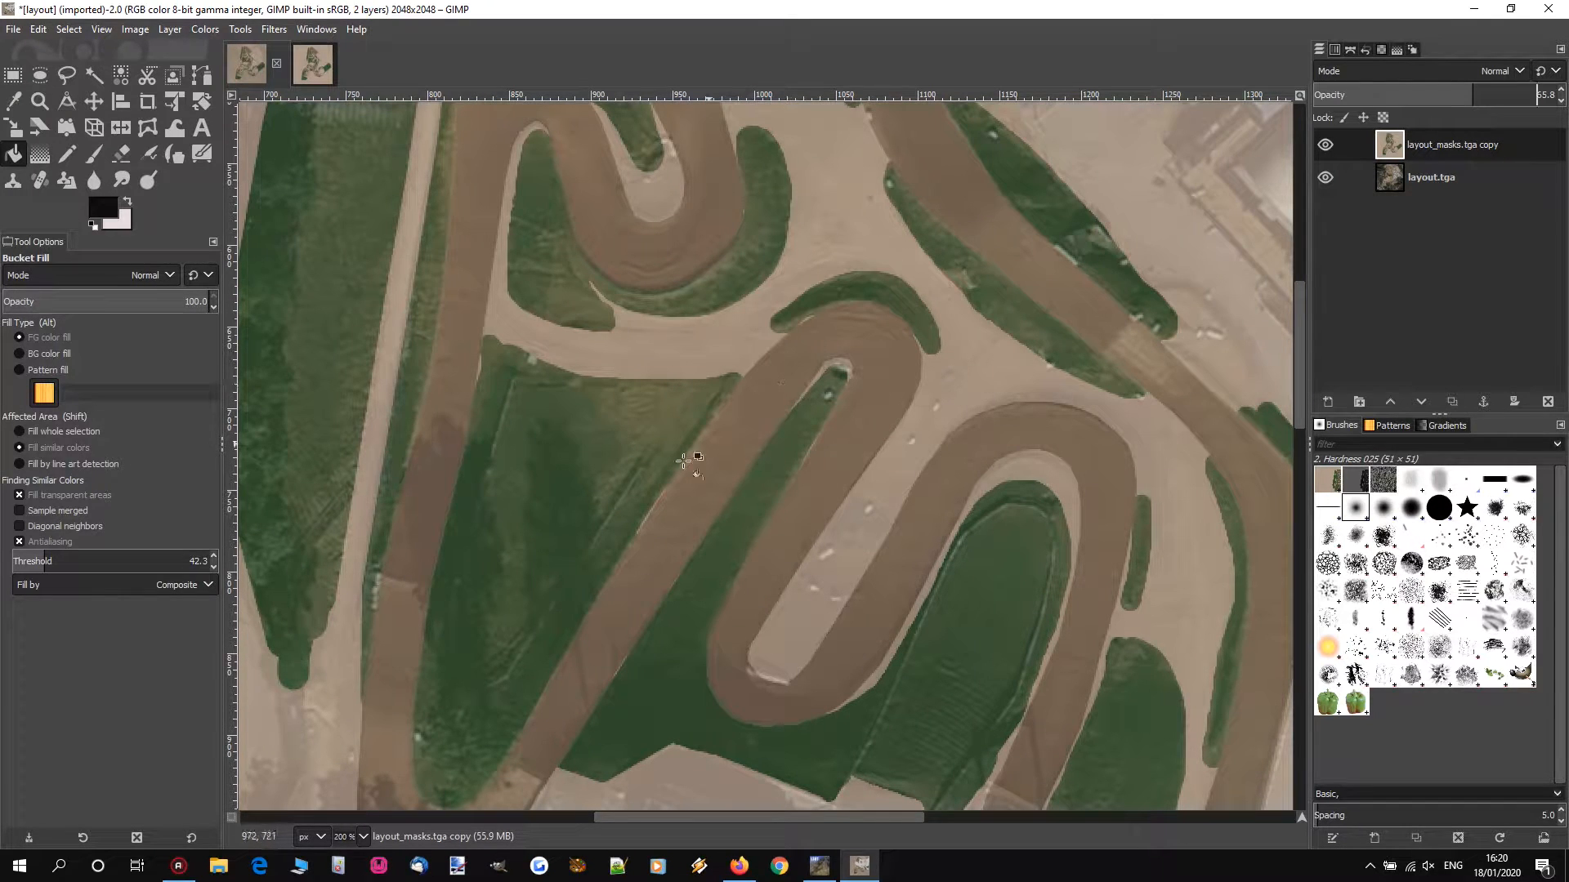
scroll(466, 567, "down", 3)
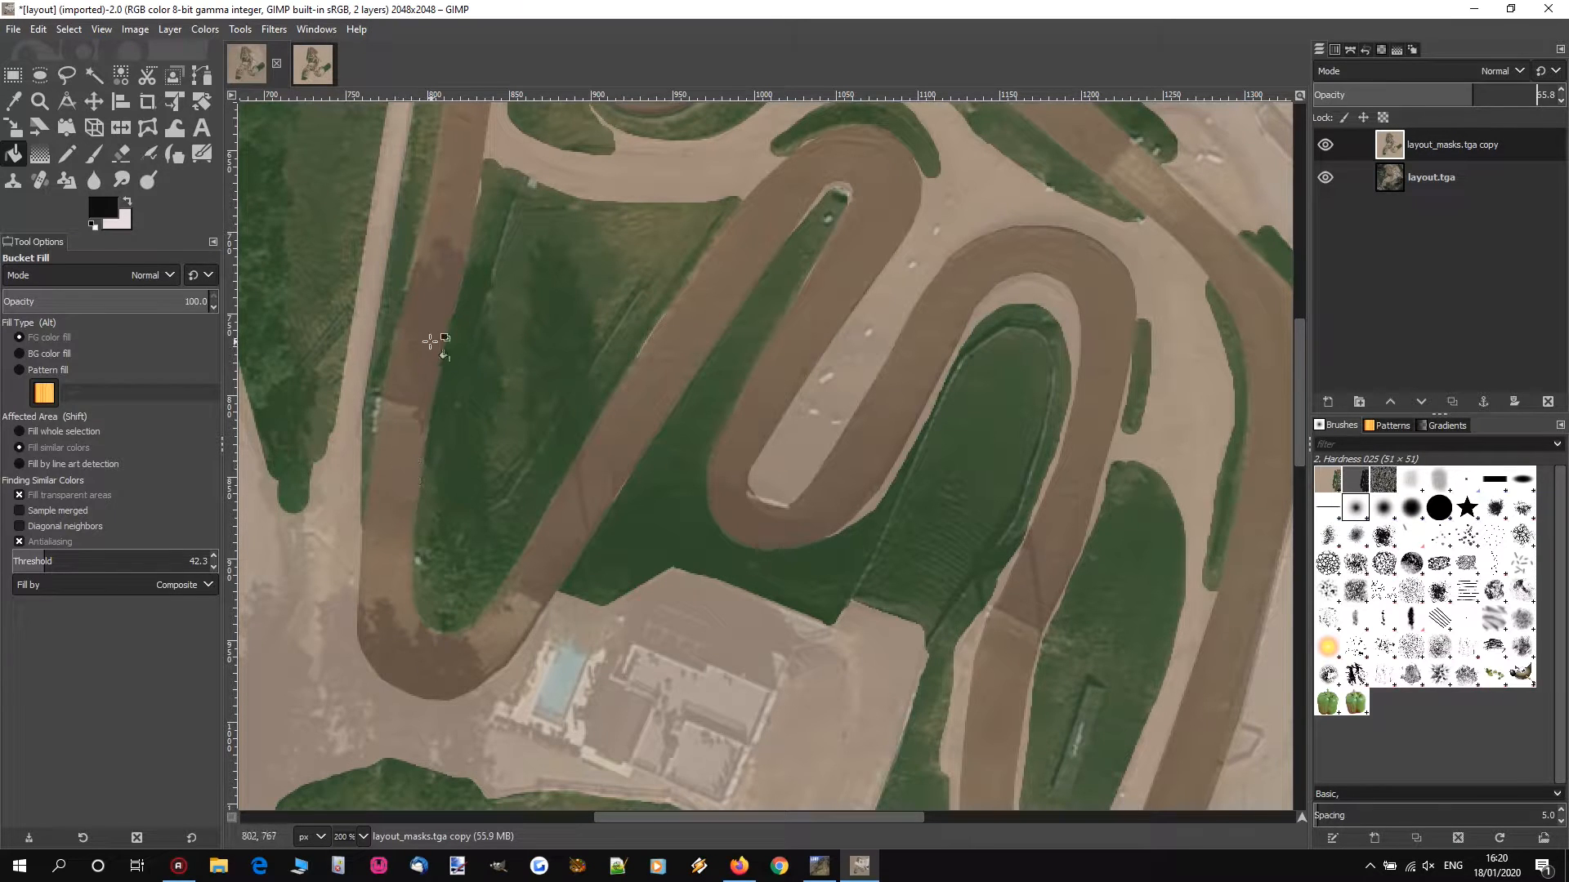
scroll(555, 454, "up", 3)
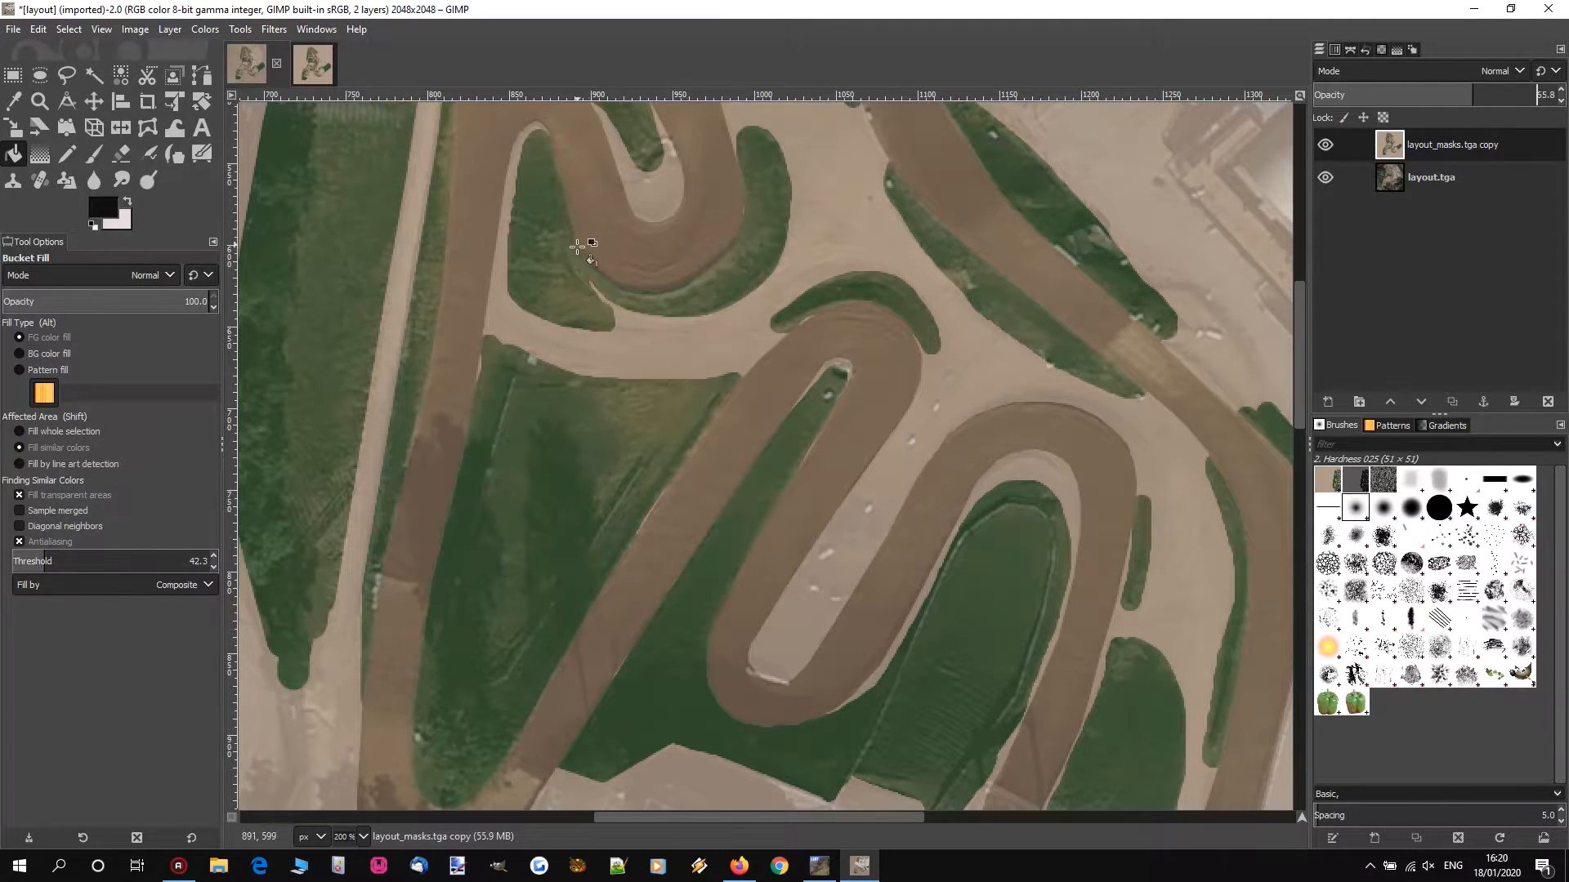
scroll(817, 245, "down", 5)
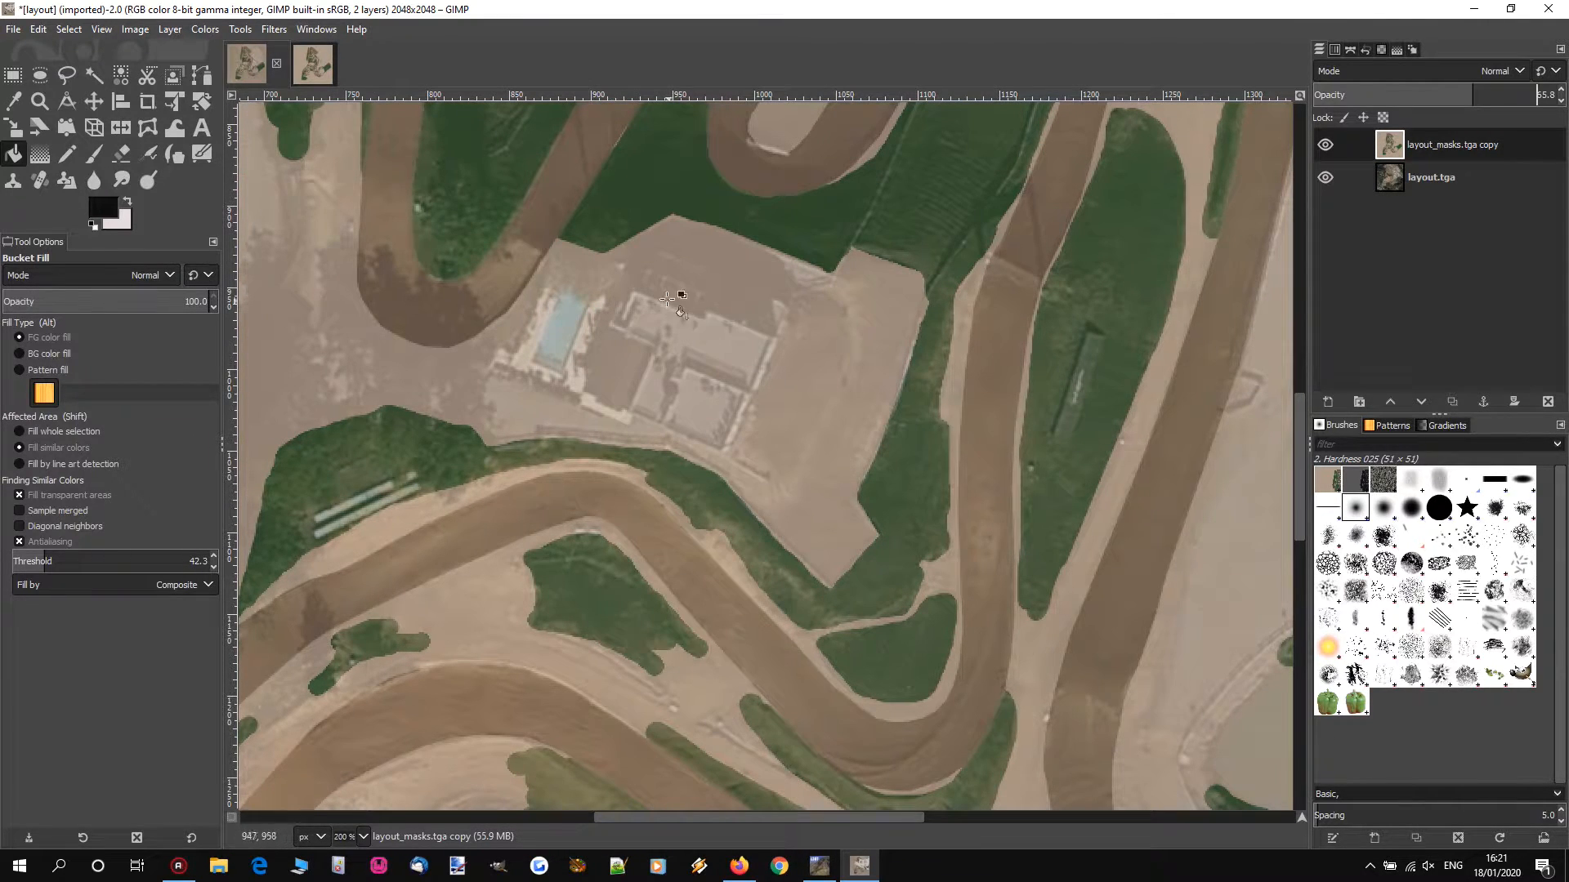
Step: Fine-tune the mask layer's opacity to about 63
scroll(668, 300, "down", 4, "ctrl")
scroll(909, 283, "up", 2, "ctrl")
scroll(909, 283, "up", 2, "ctrl")
left_click_drag(1470, 96, 1466, 95)
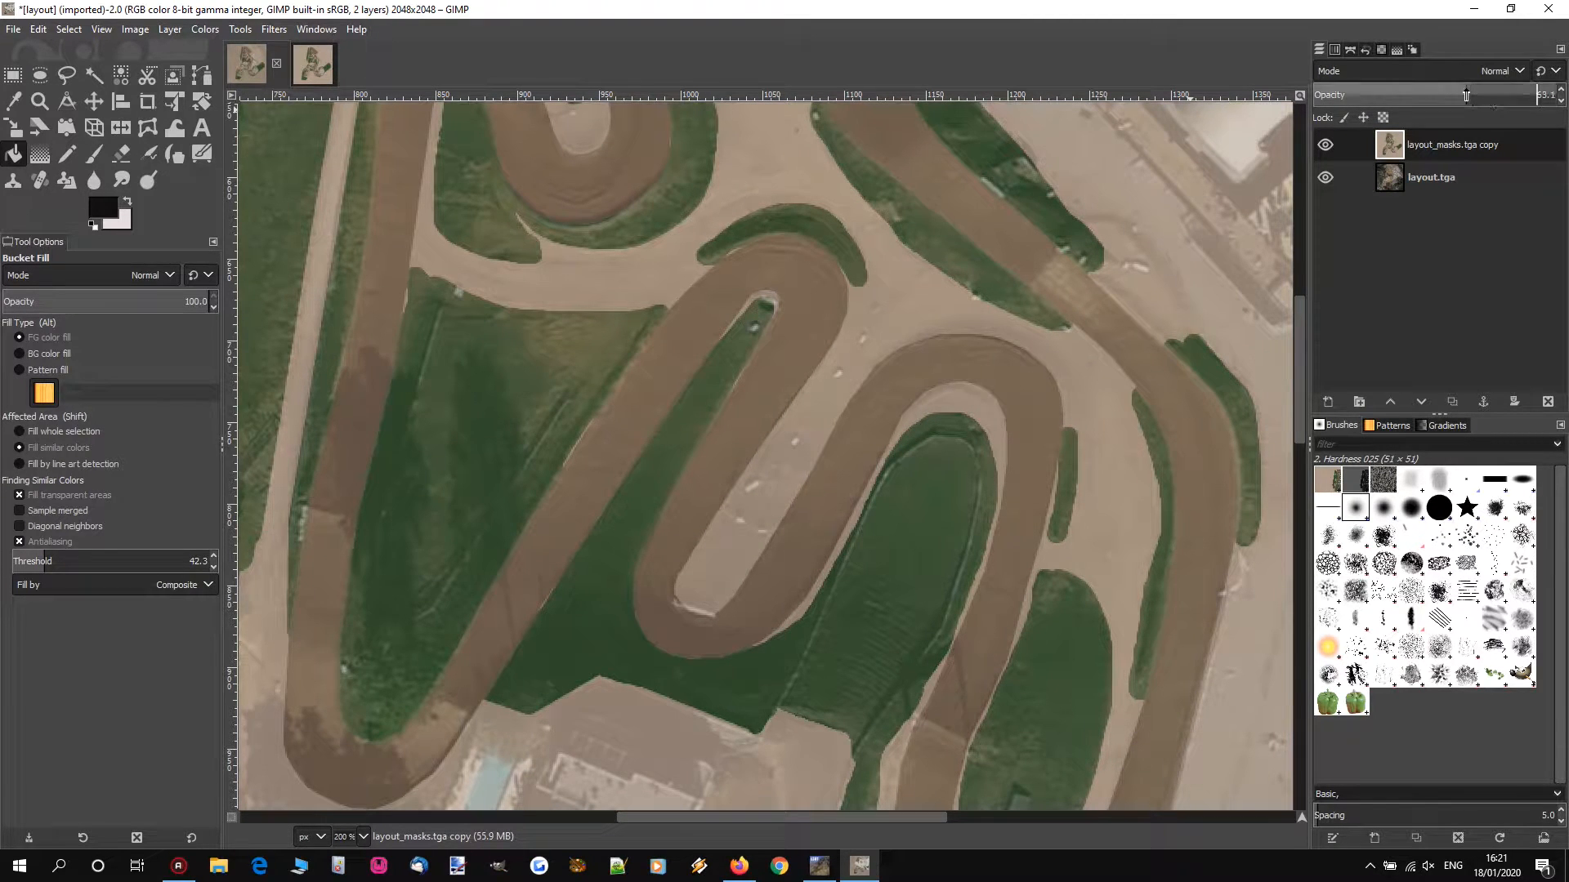
scroll(848, 390, "down", 5, "ctrl")
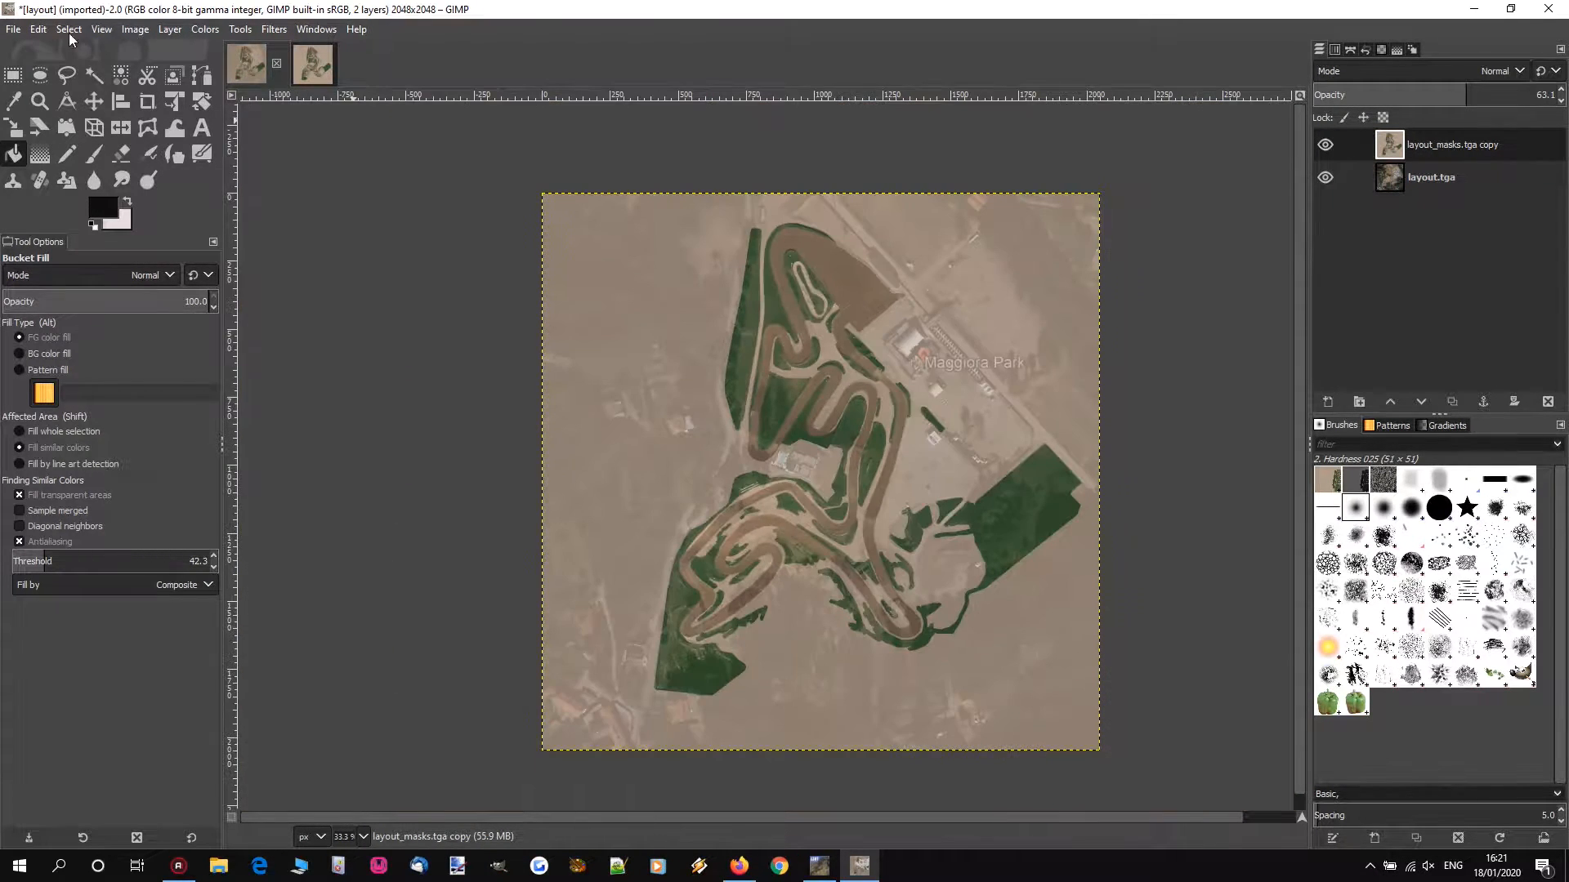
Step: Export the blended image as layout_50.tga into the Maggiora folder
left_click(13, 29)
left_click(49, 193)
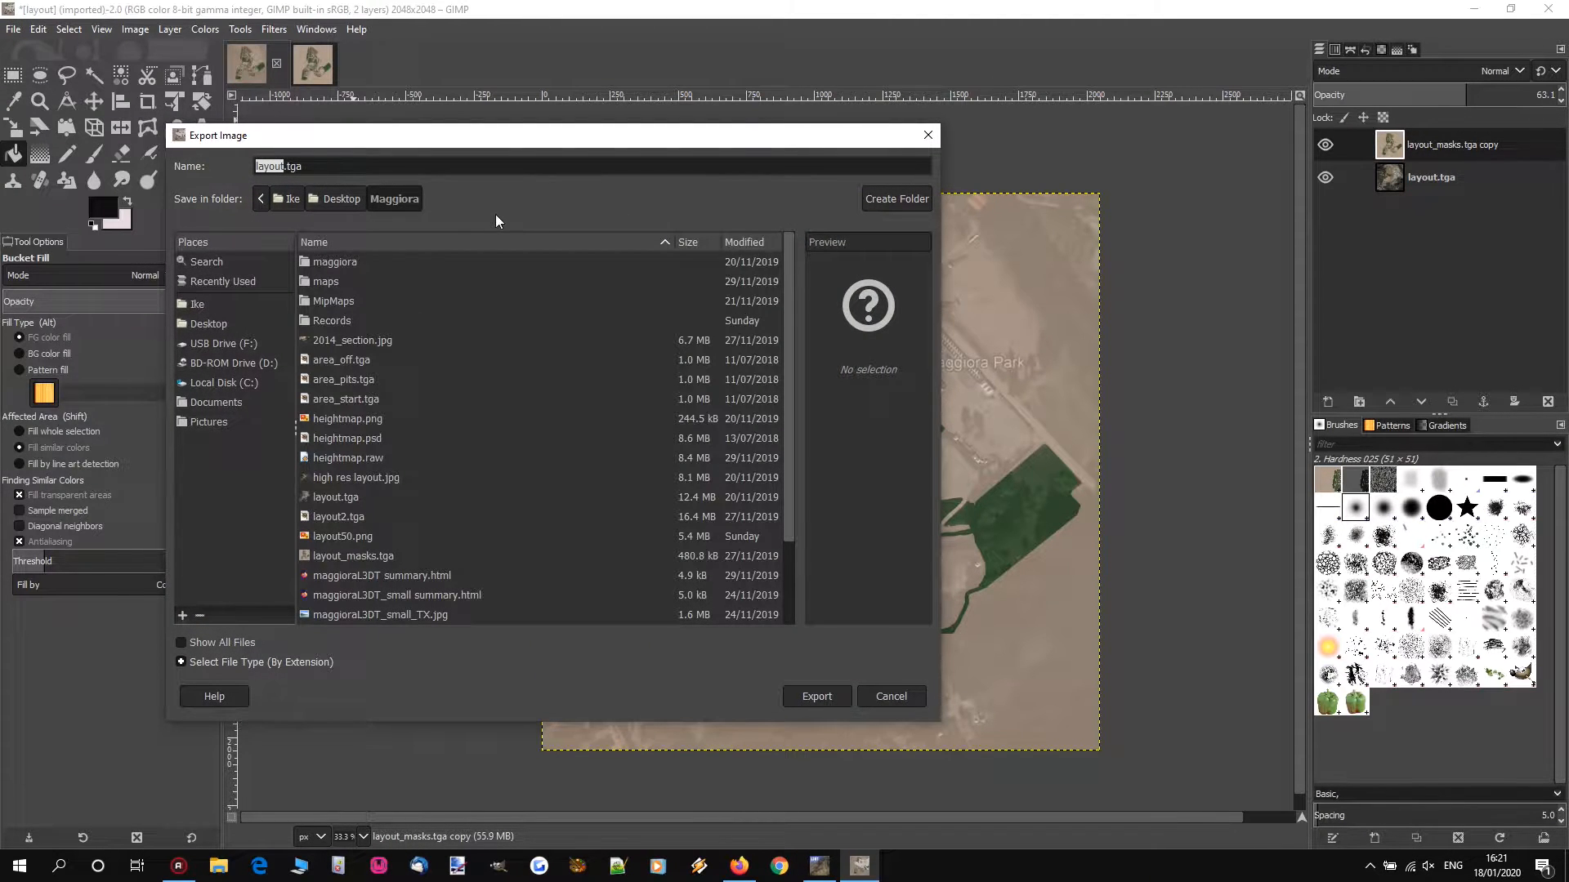
type("layout_50")
left_click(812, 696)
left_click(783, 503)
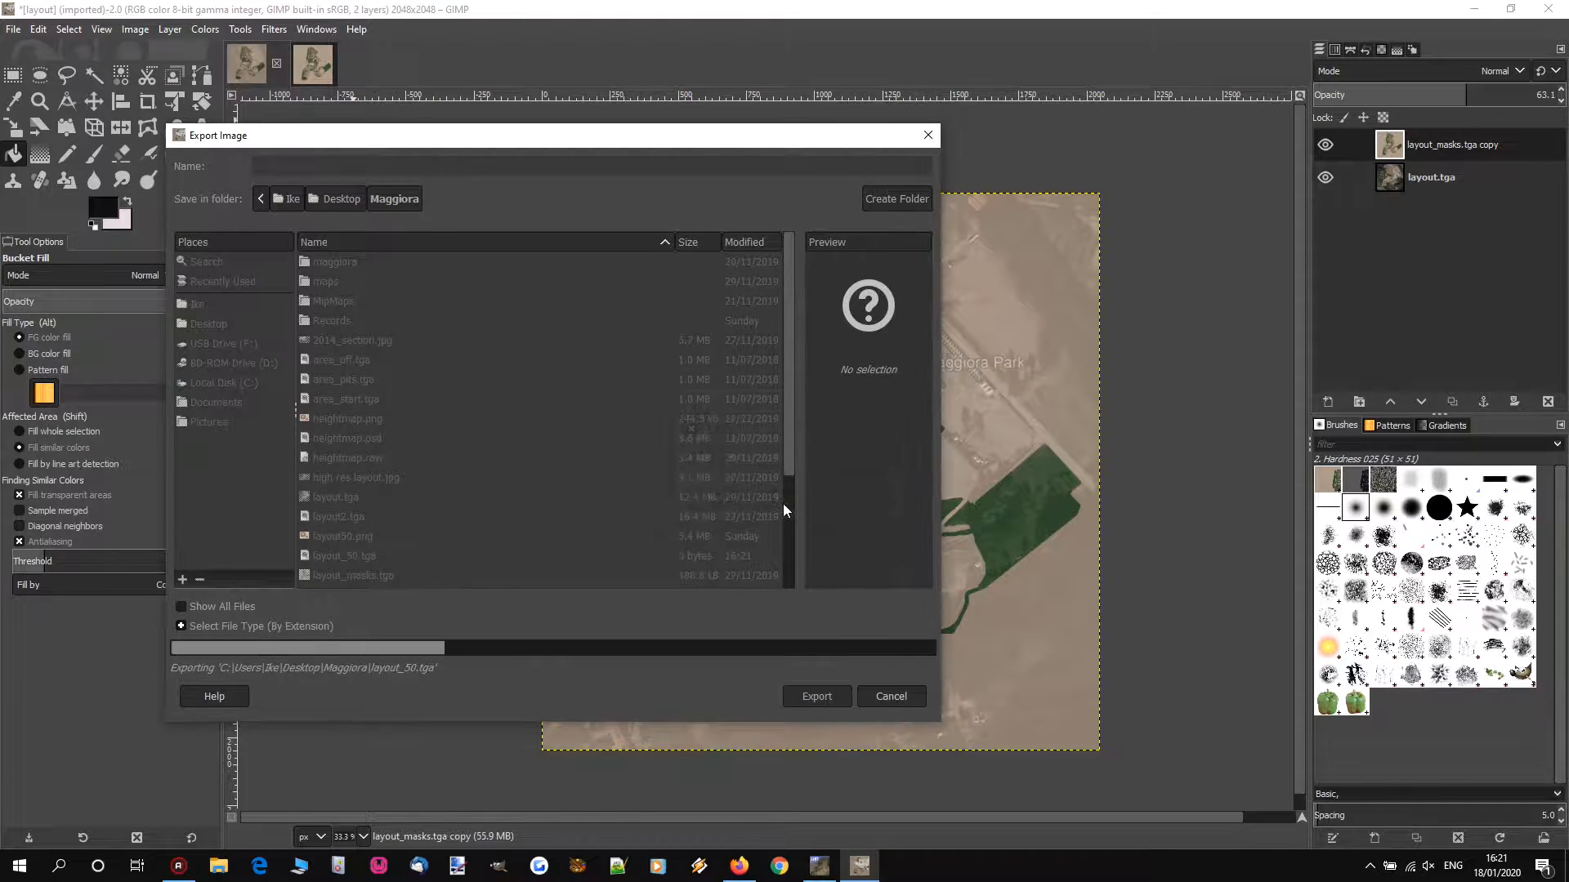
Step: Switch to L3DT and import layout_50.tga as the texture map, overwriting the existing texture
left_click(819, 865)
left_click(191, 203)
mouse_move(257, 341)
left_click(478, 377)
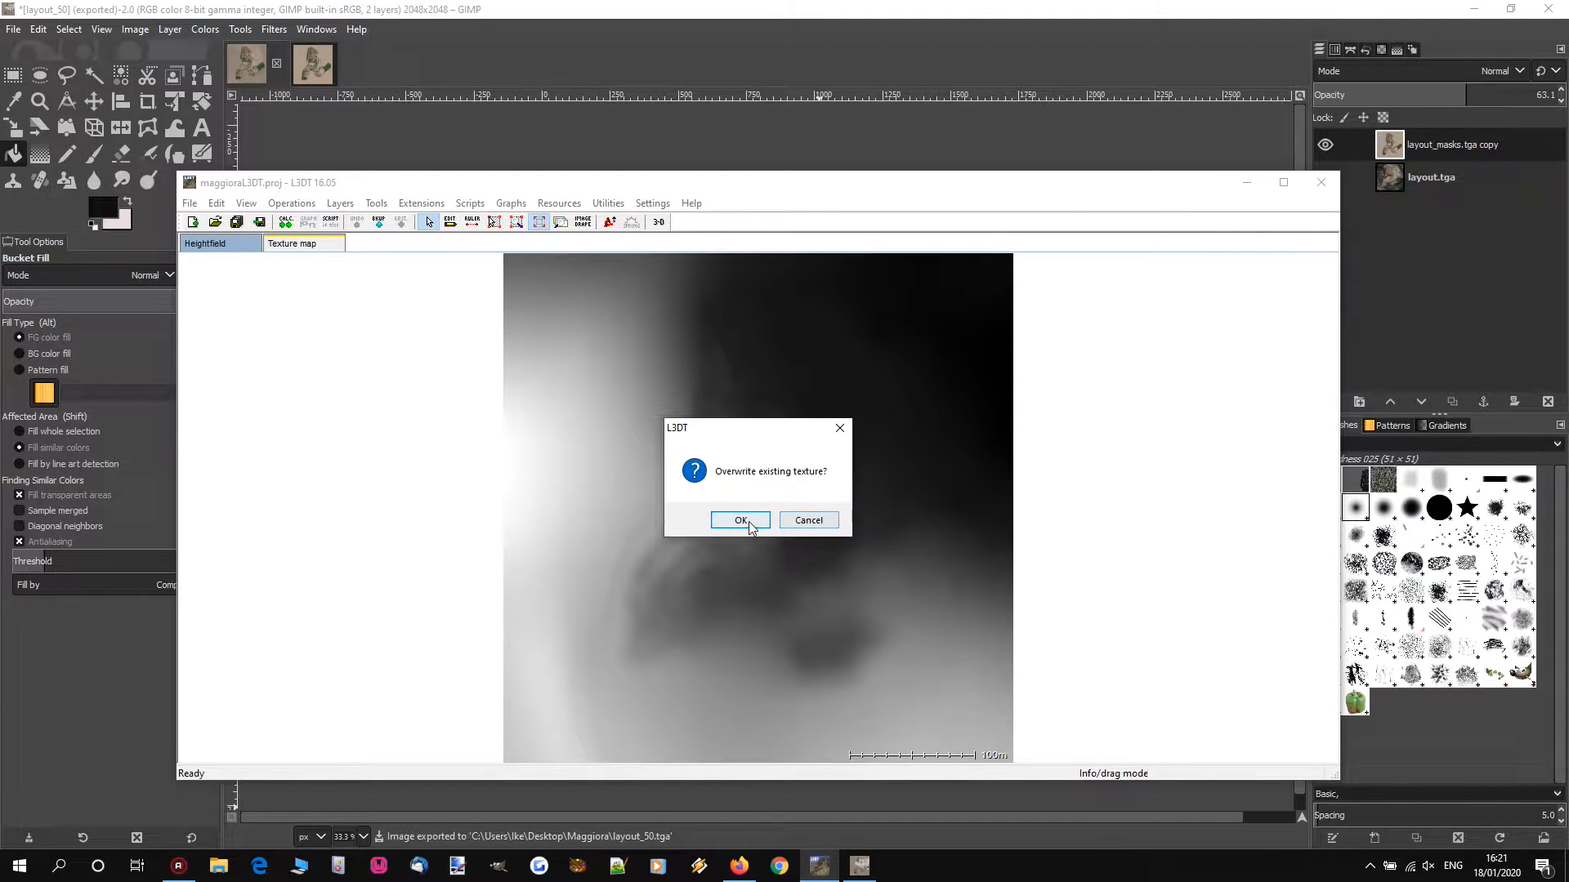
left_click(740, 521)
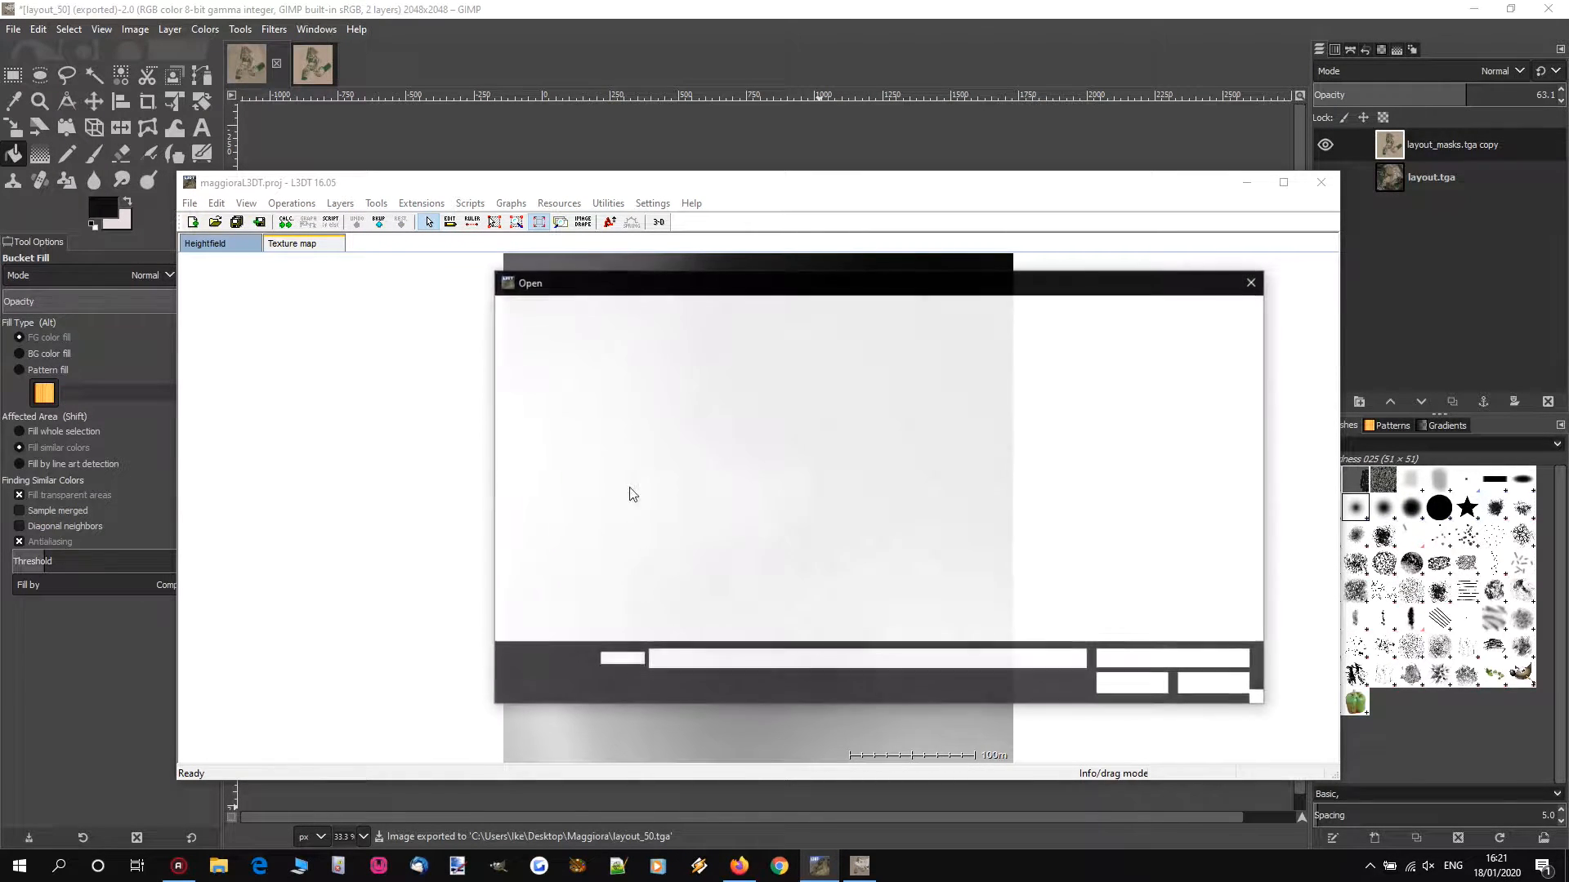
scroll(965, 478, "down", 1)
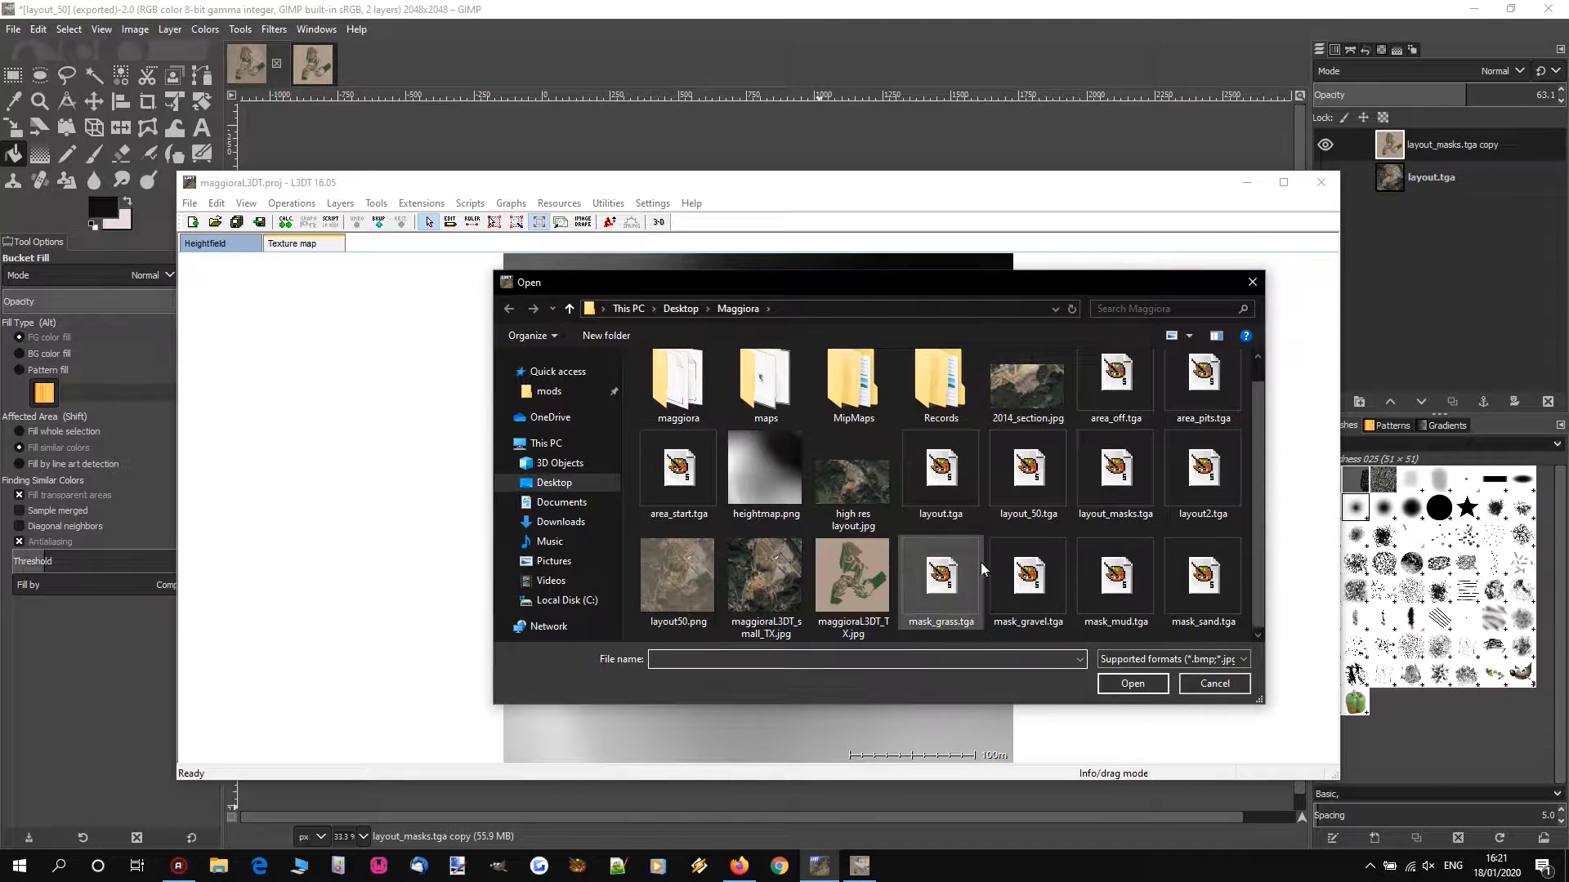
left_click(1055, 477)
left_click(1139, 686)
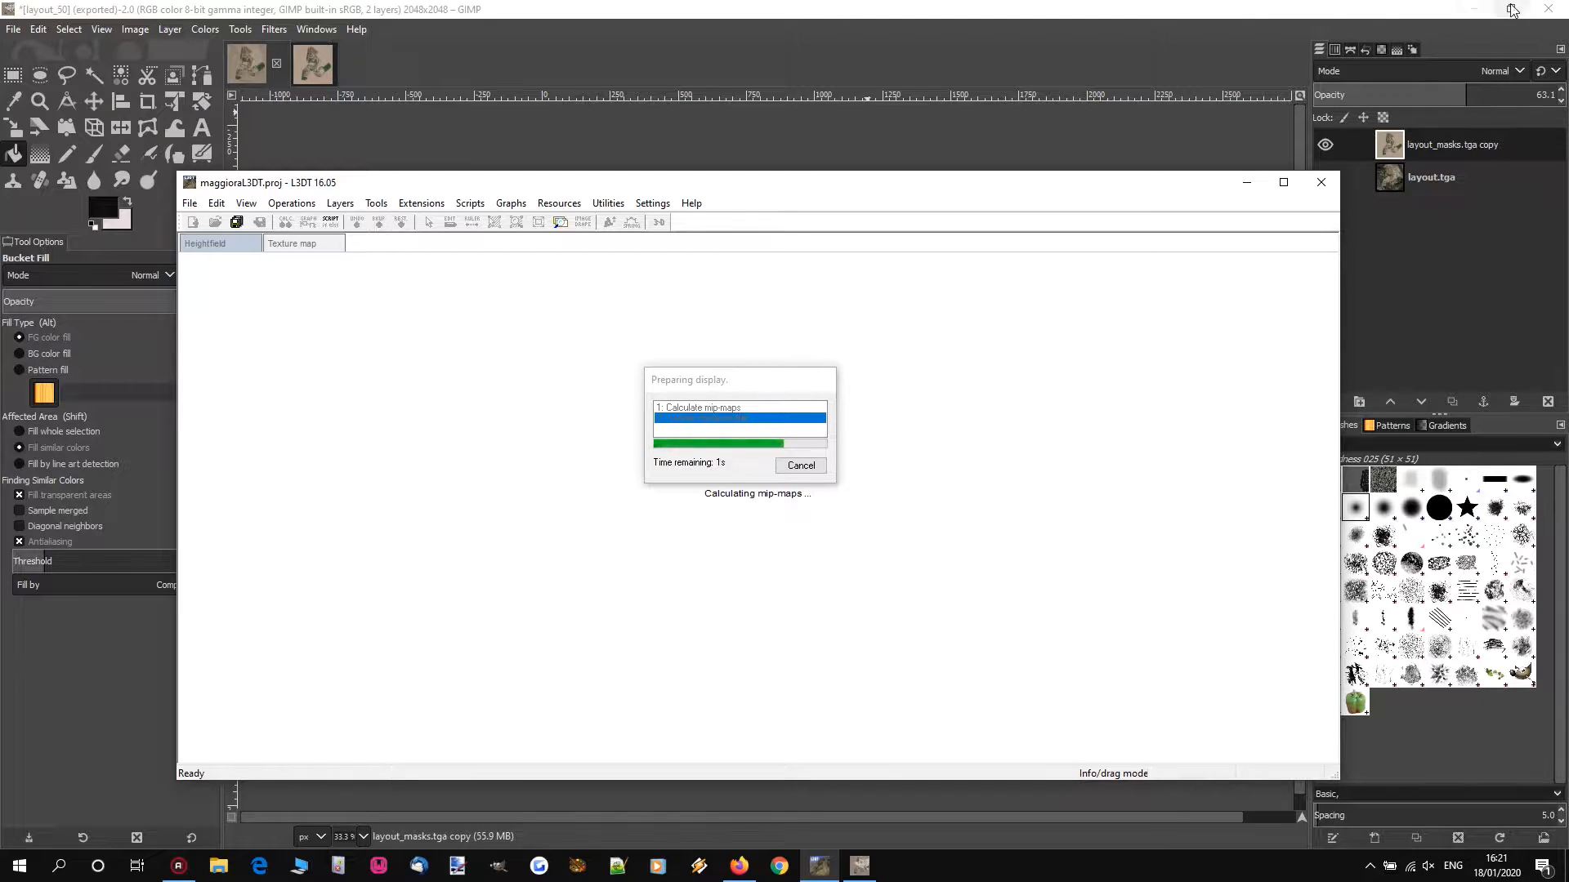
Step: Quit GIMP and discard the unsaved changes
left_click(1565, 8)
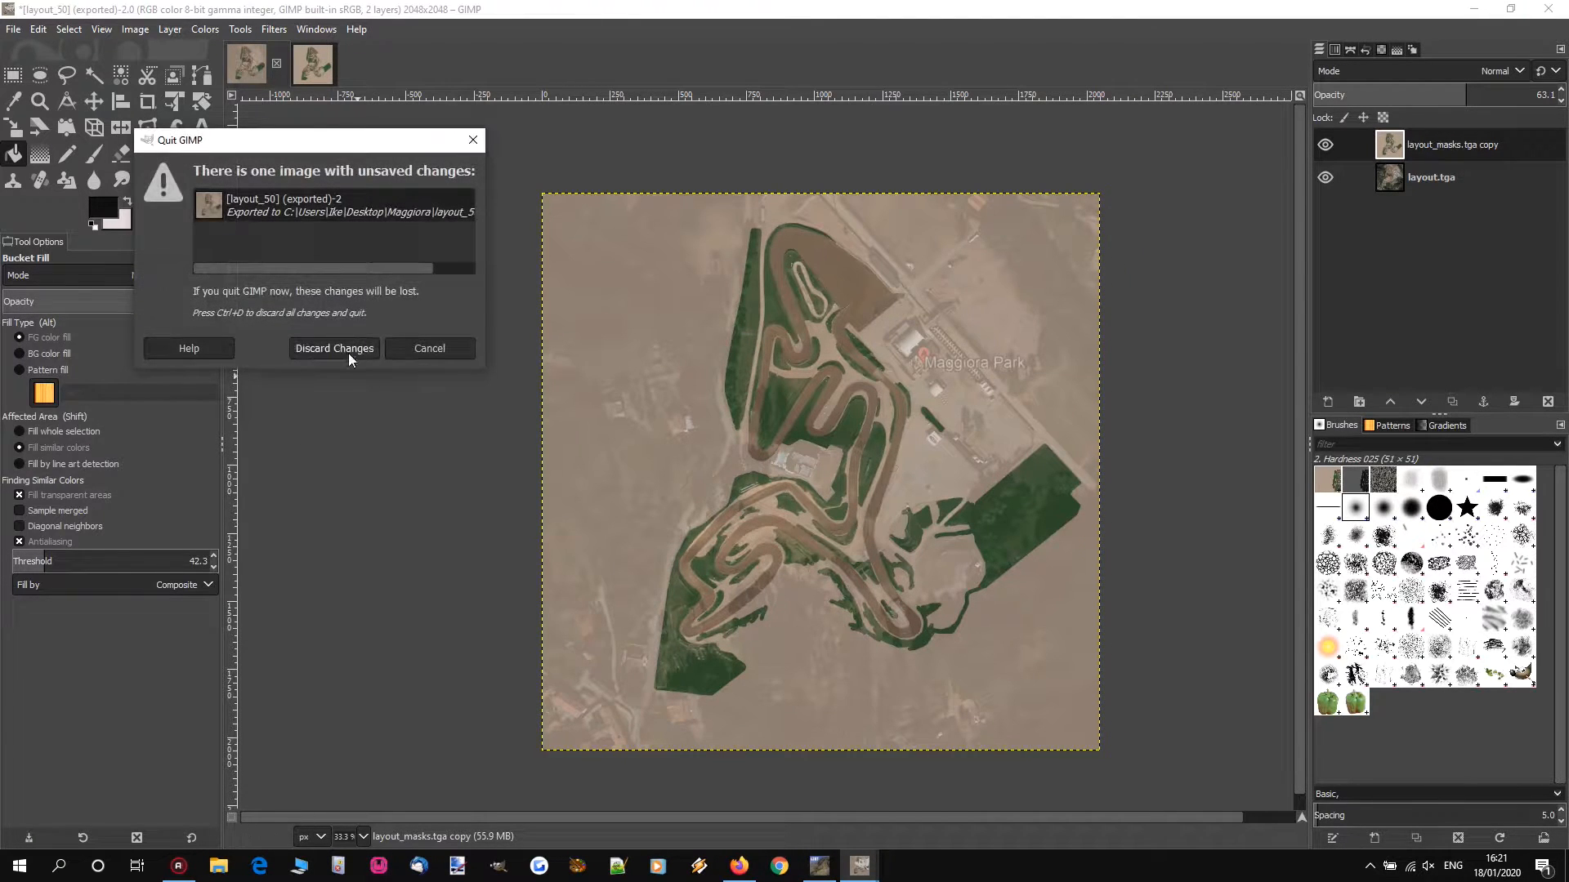
left_click(348, 354)
Step: Open the 3D heightfield editor in L3DT and set its display to Textured mode
left_click(378, 205)
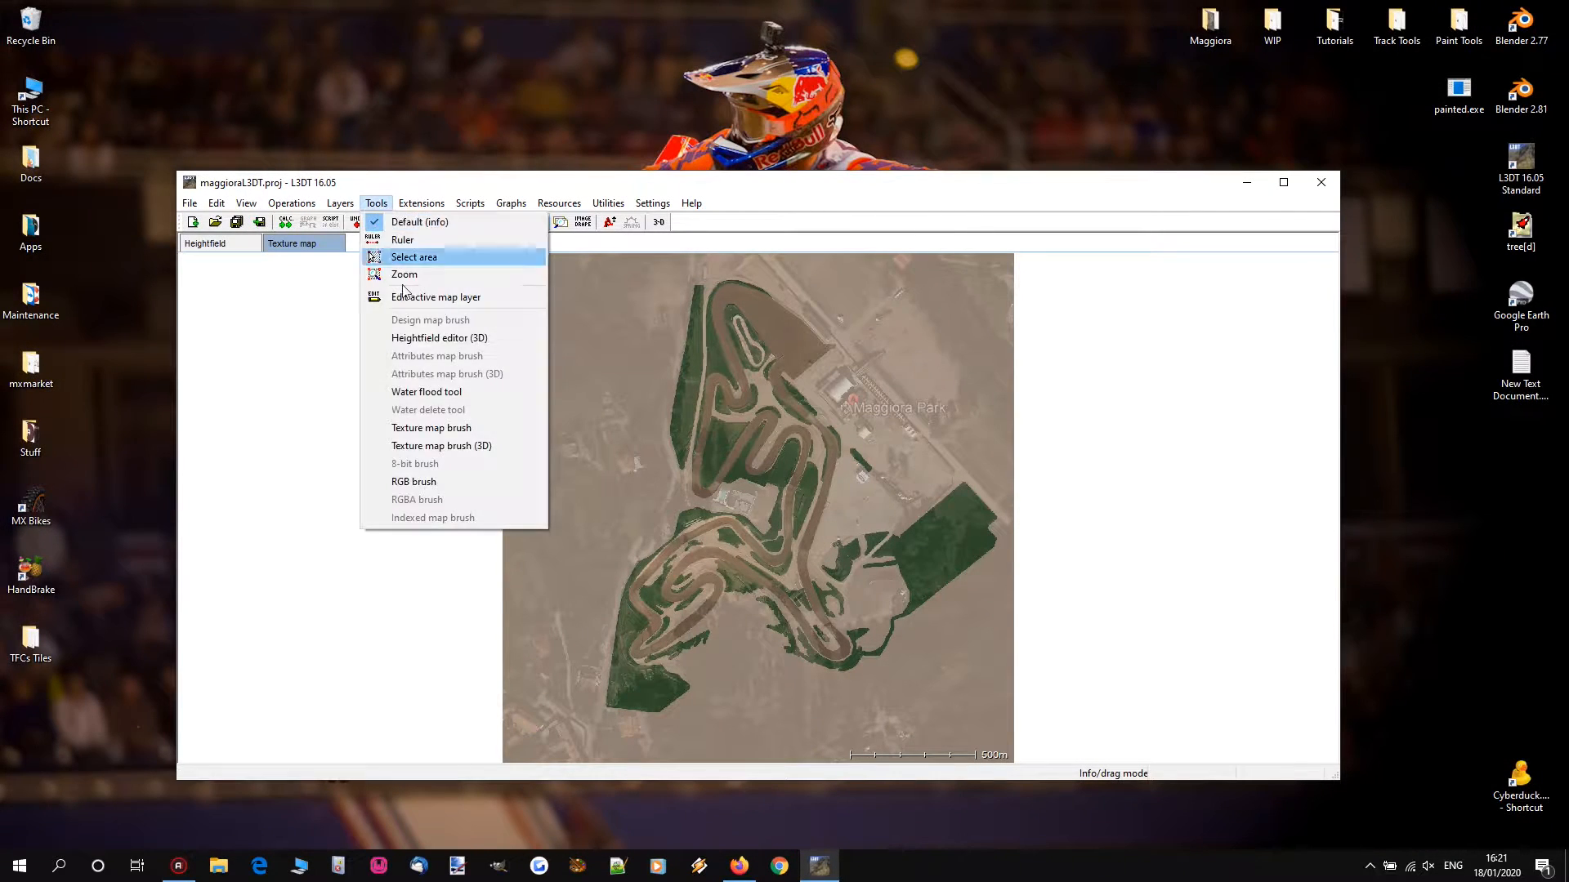
left_click(434, 345)
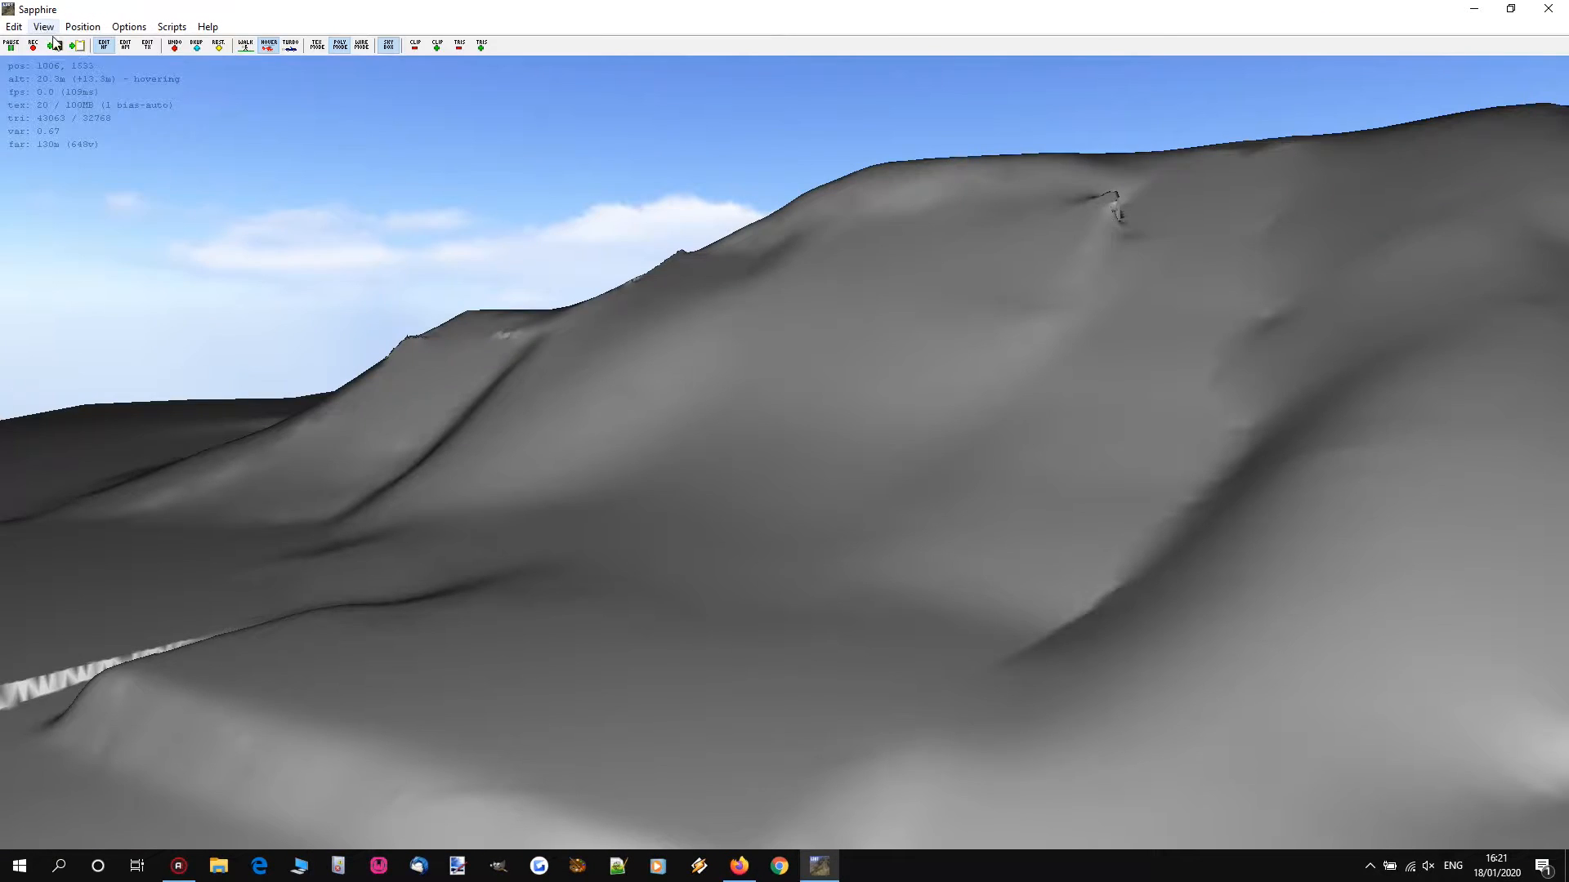
left_click(45, 27)
left_click(82, 67)
Step: Fly over the textured terrain in Sapphire to examine the track layout at ground level
mouse_move(1215, 549)
right_mouse_down()
mouse_move(697, 392)
mouse_move(784, 409)
mouse_move(786, 425)
mouse_move(823, 392)
mouse_move(785, 396)
mouse_move(862, 392)
mouse_move(728, 392)
mouse_move(804, 396)
mouse_move(782, 396)
right_mouse_up()
key("a")
key("s")
key("w")
key("w")
key("w")
key("w")
key("w")
key("s")
Step: Choose the Leveller heightfield tool and show its settings
left_click(42, 178)
left_click(55, 65)
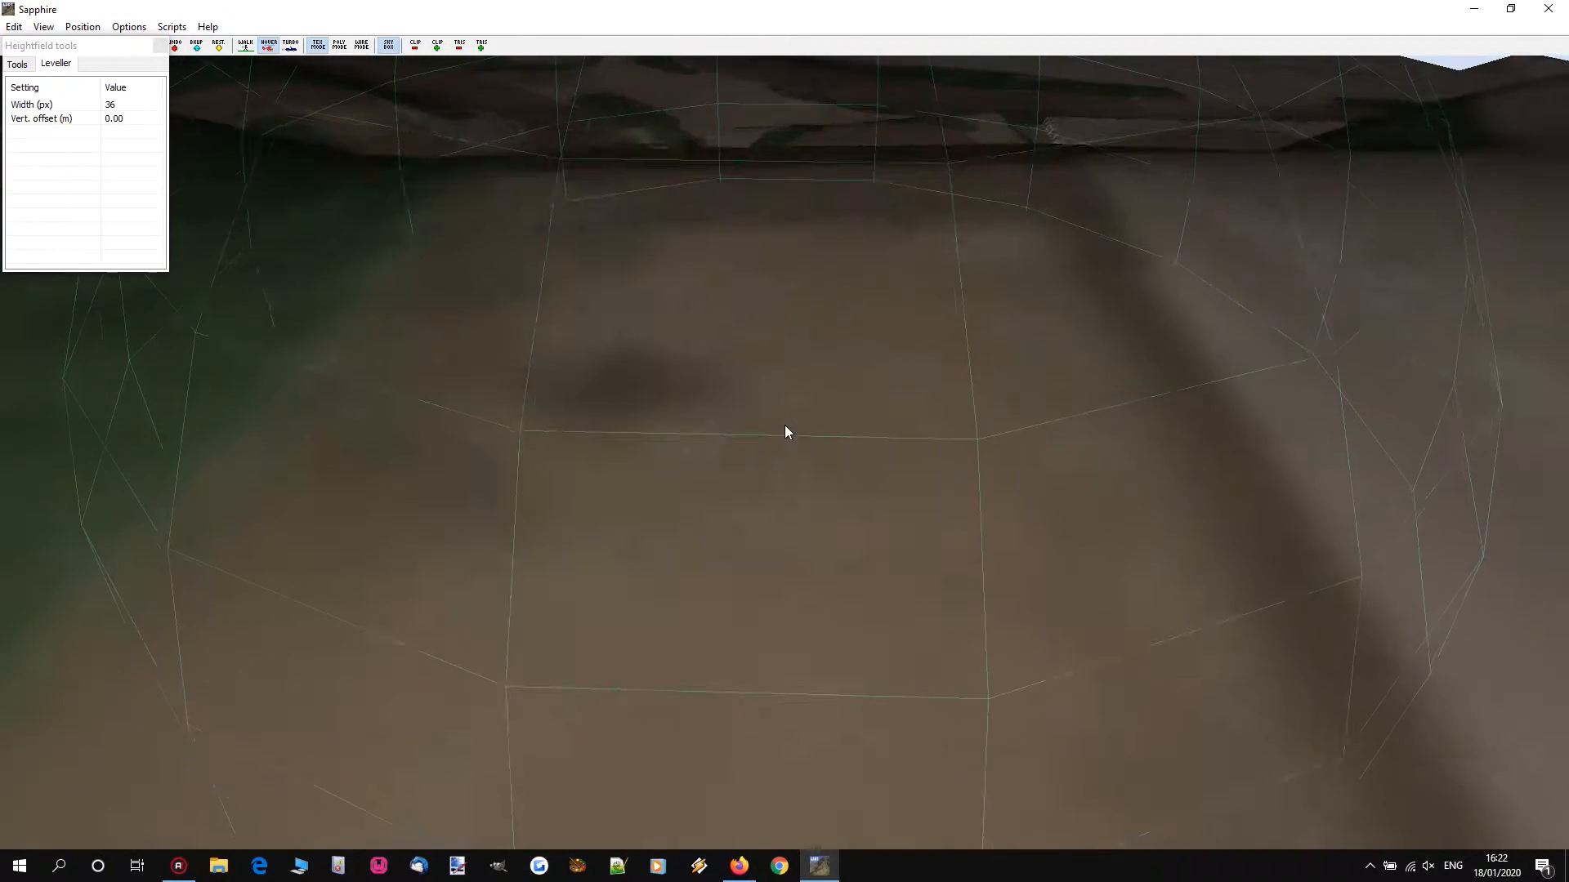
Step: Examine the hillside and track sections of the textured terrain from several angles
key("s")
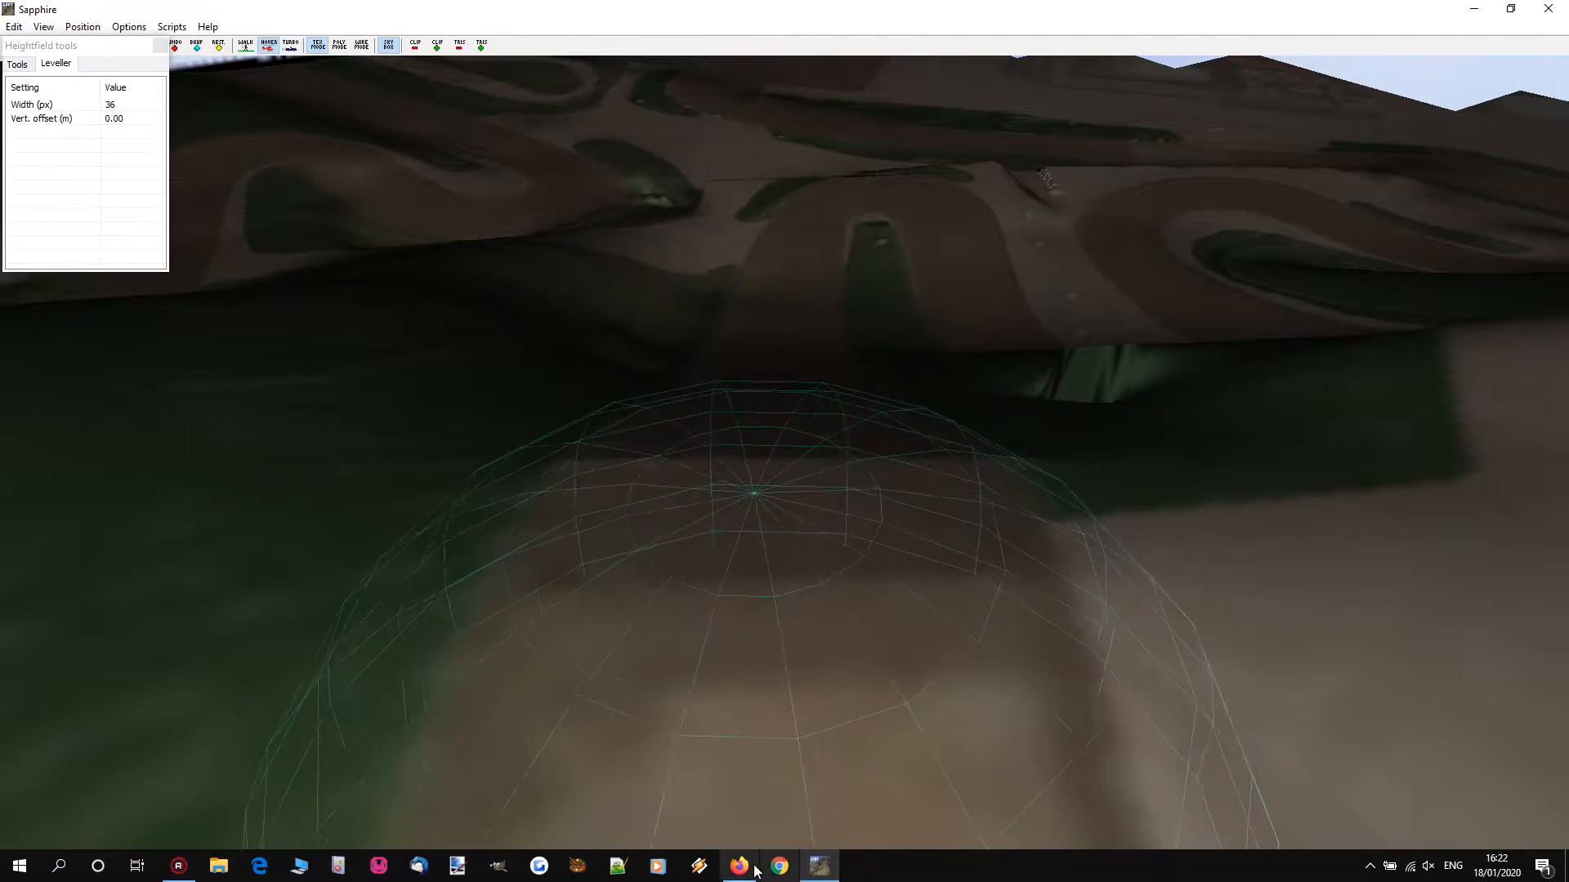
right_click_drag(789, 319, 826, 262)
key("w")
key("w")
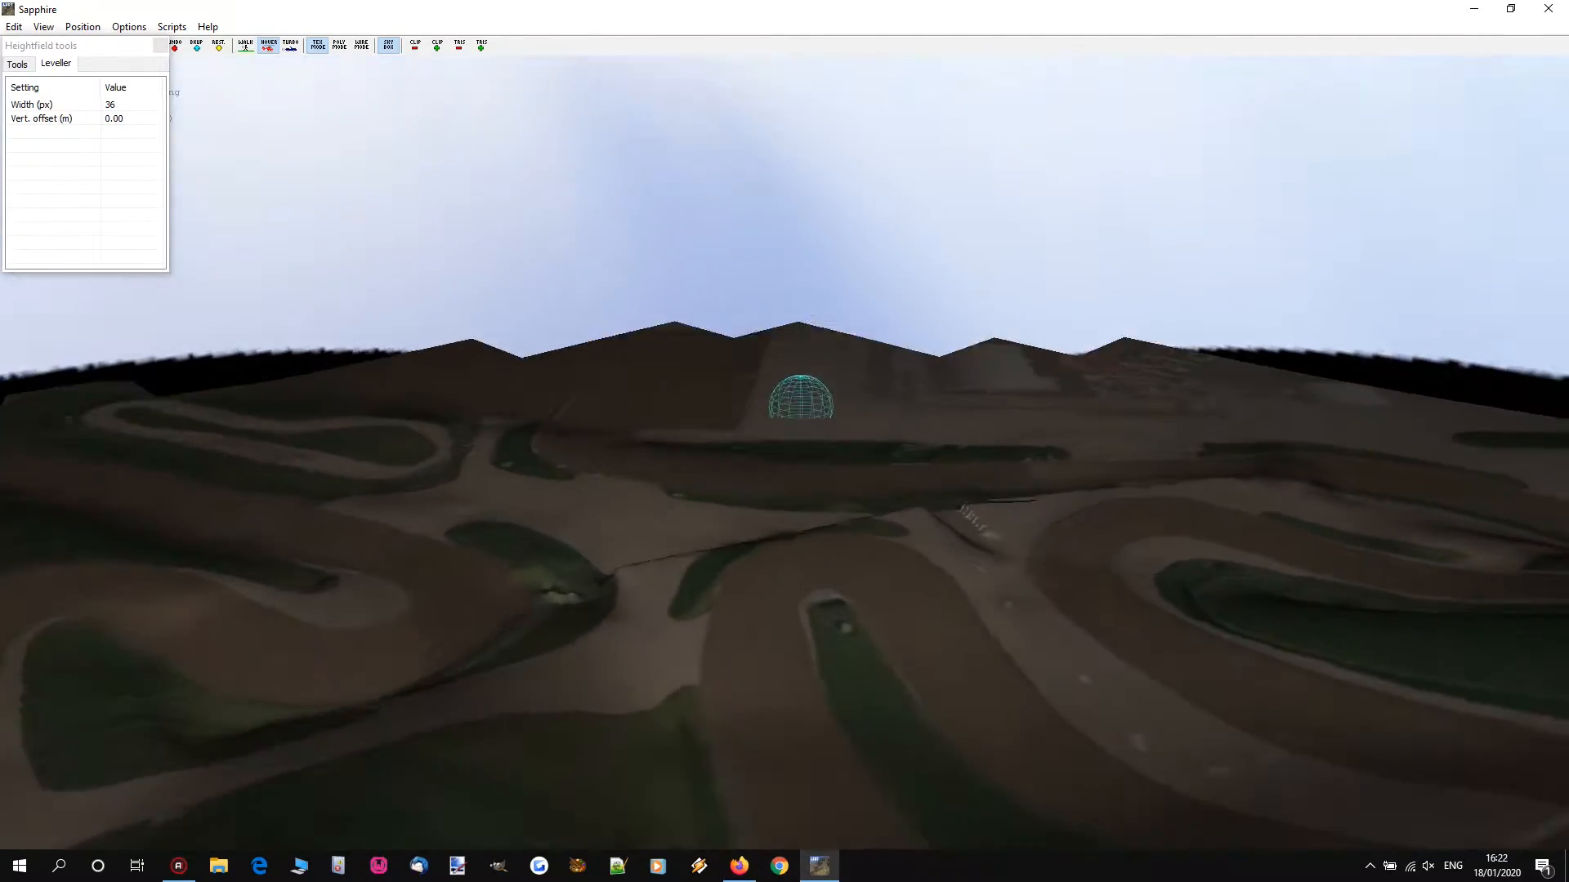
key("s")
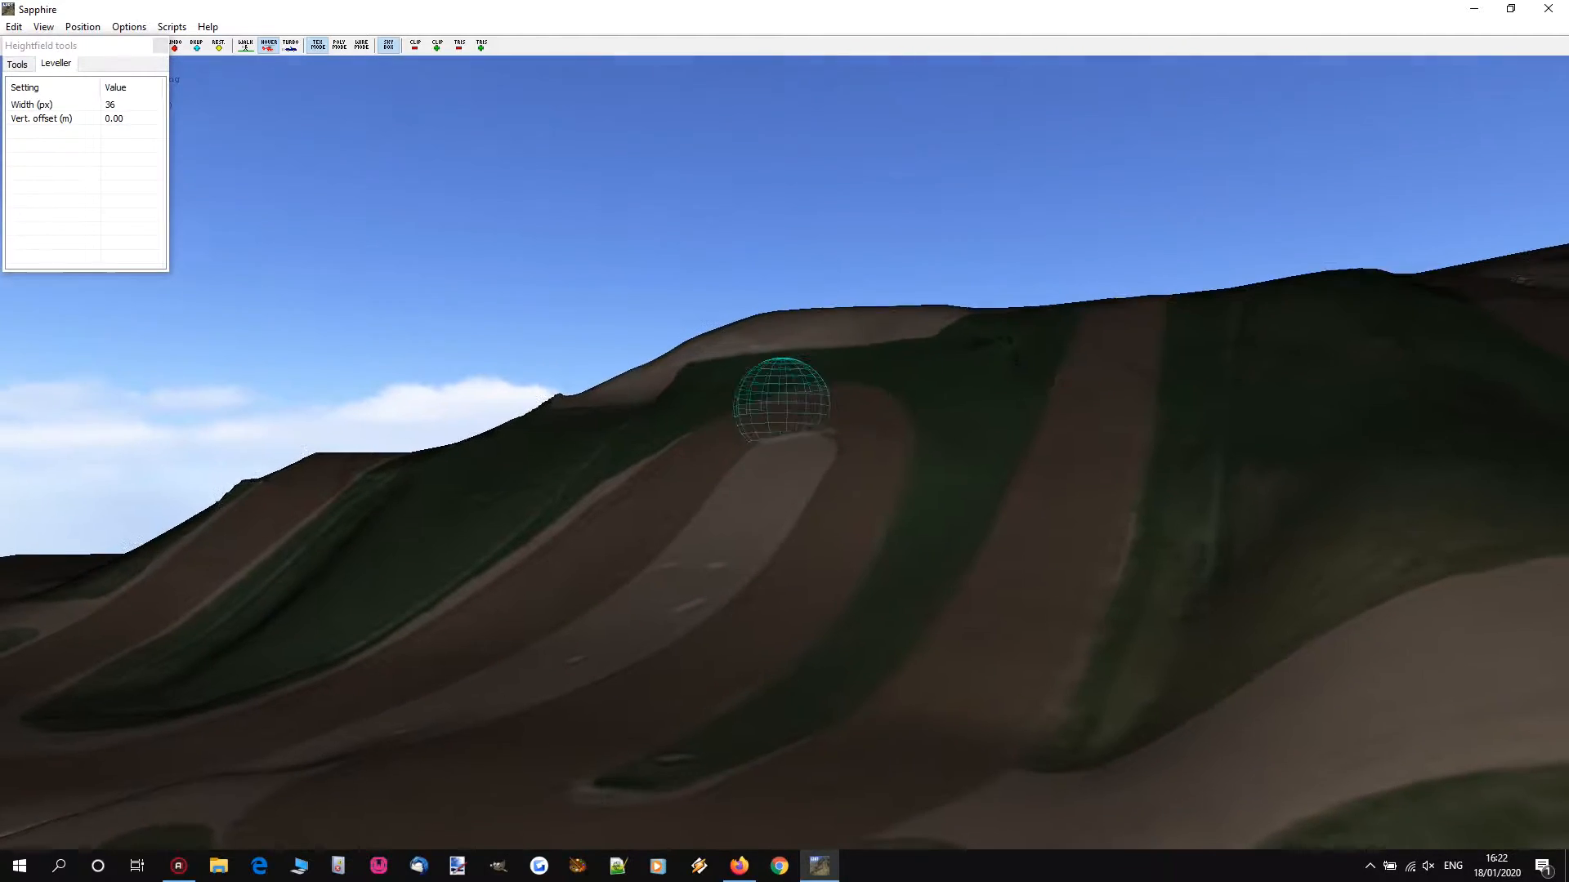
right_click_drag(783, 450, 711, 488)
key("a")
key("a")
mouse_move(800, 392)
right_mouse_down()
mouse_move(788, 407)
mouse_move(797, 423)
mouse_move(809, 412)
right_mouse_up()
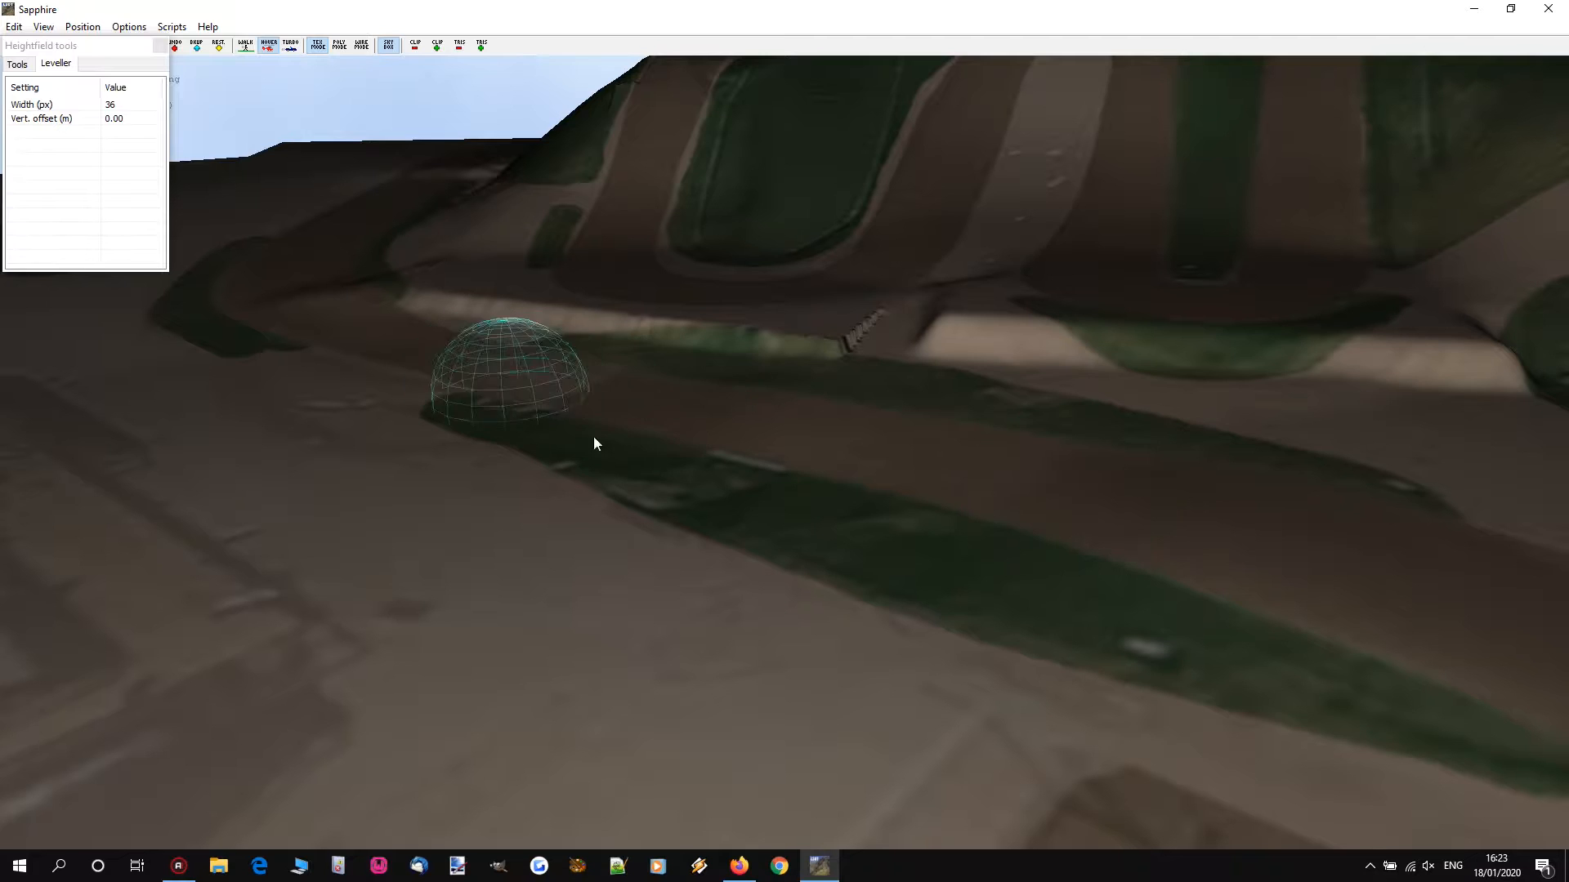
mouse_move(1091, 539)
right_mouse_down()
mouse_move(1078, 490)
mouse_move(660, 503)
right_mouse_up()
mouse_move(549, 650)
right_mouse_down()
mouse_move(637, 605)
mouse_move(816, 420)
right_mouse_up()
Step: Show the terrain in Polygon mode to inspect its bare relief, and return the display to Textured mode
left_click(43, 27)
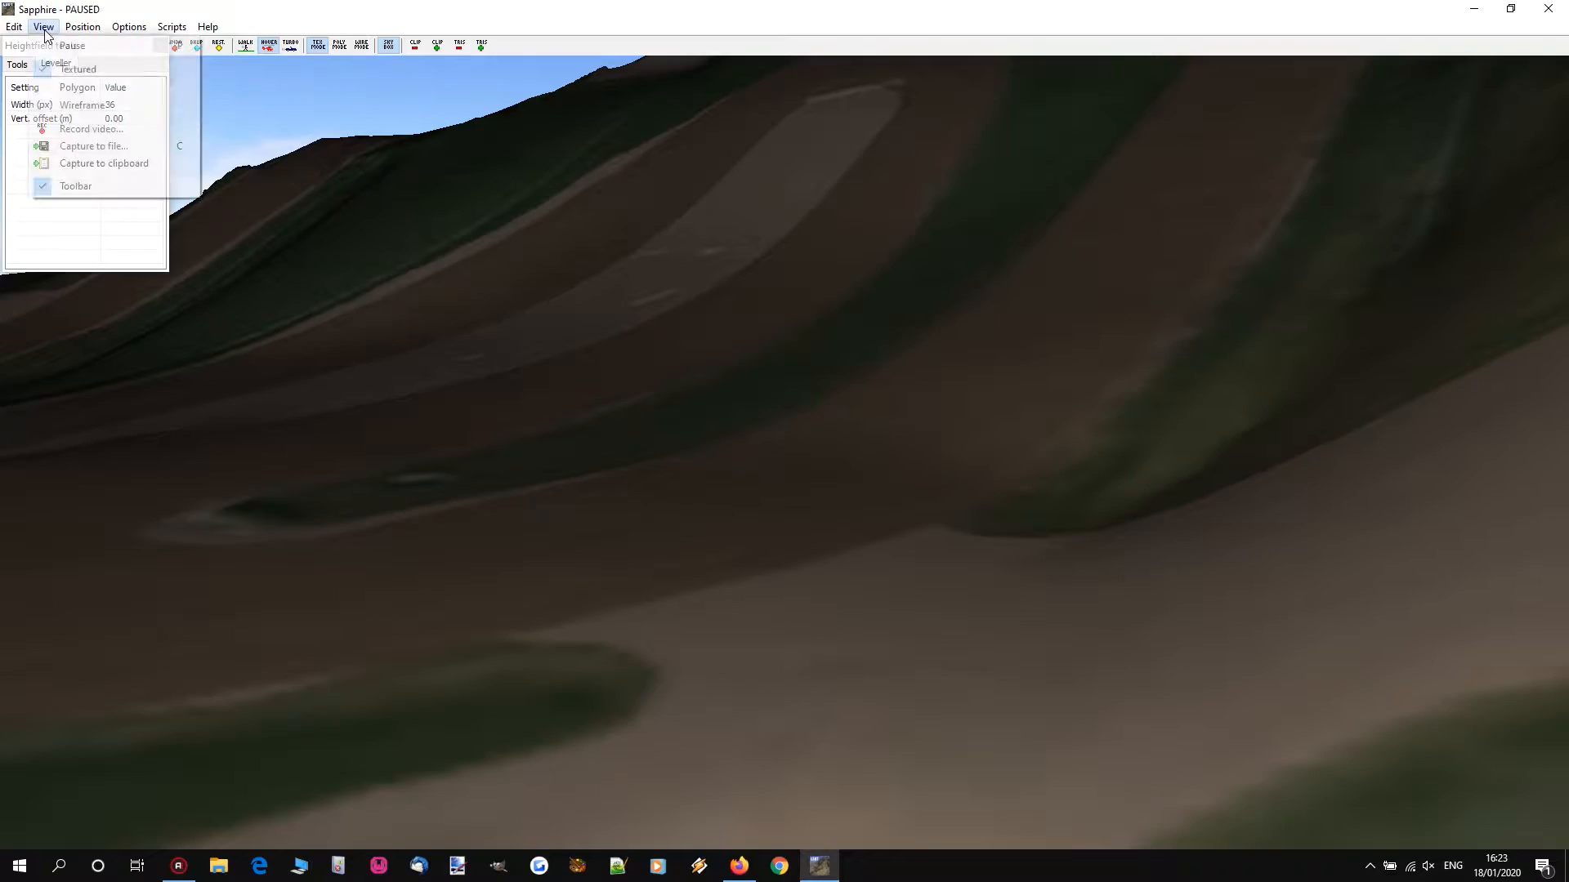
left_click(76, 88)
mouse_move(858, 420)
right_mouse_down()
mouse_move(858, 384)
mouse_move(809, 359)
right_mouse_up()
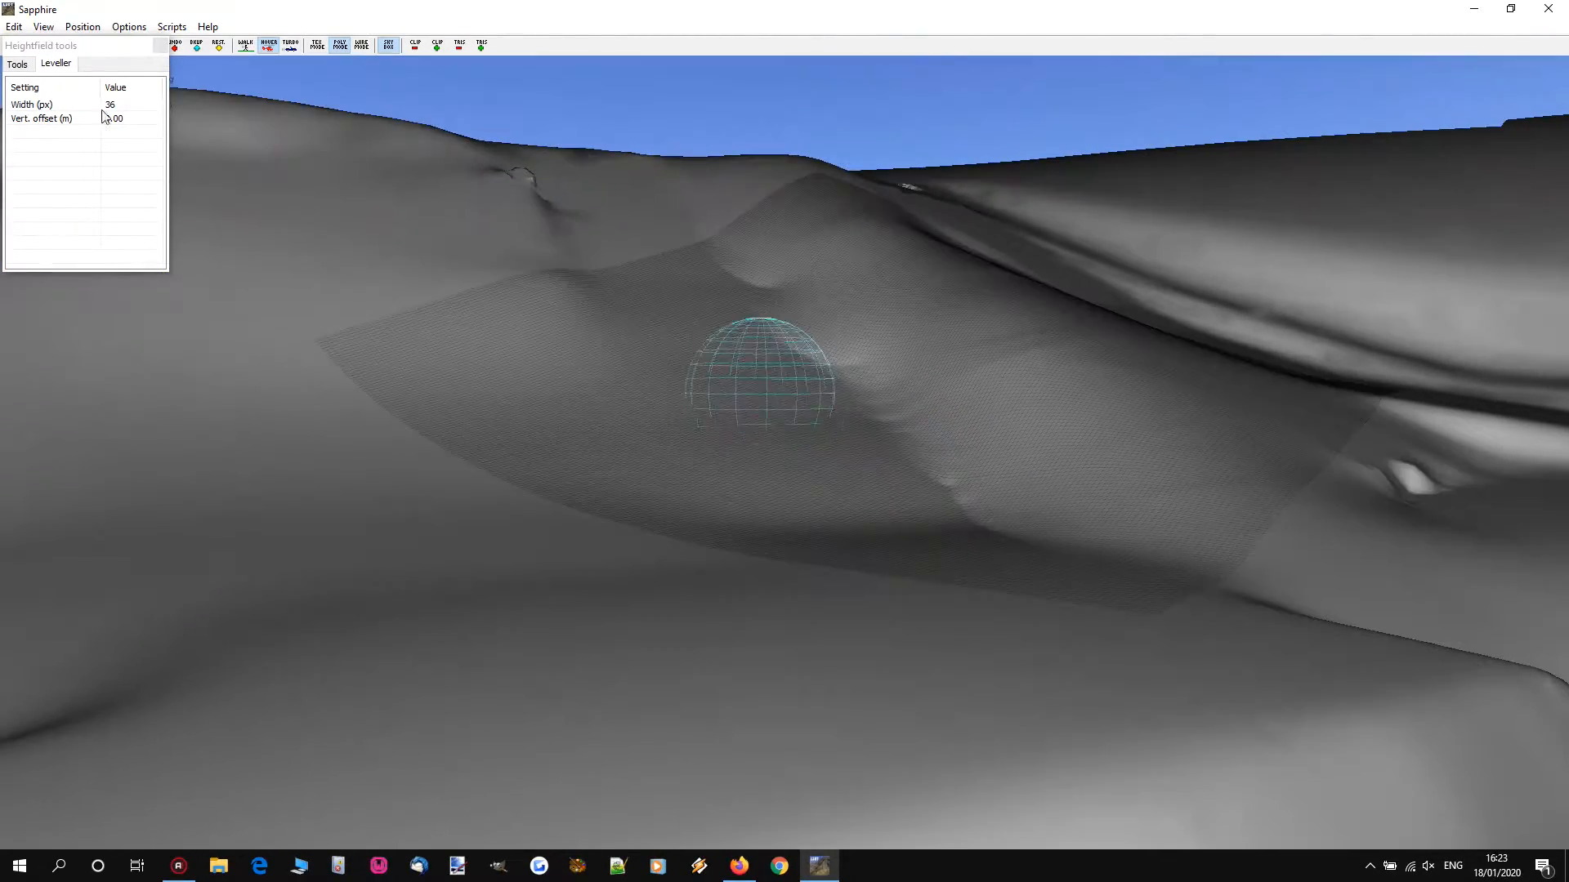
key("p")
left_click(44, 26)
left_click(107, 77)
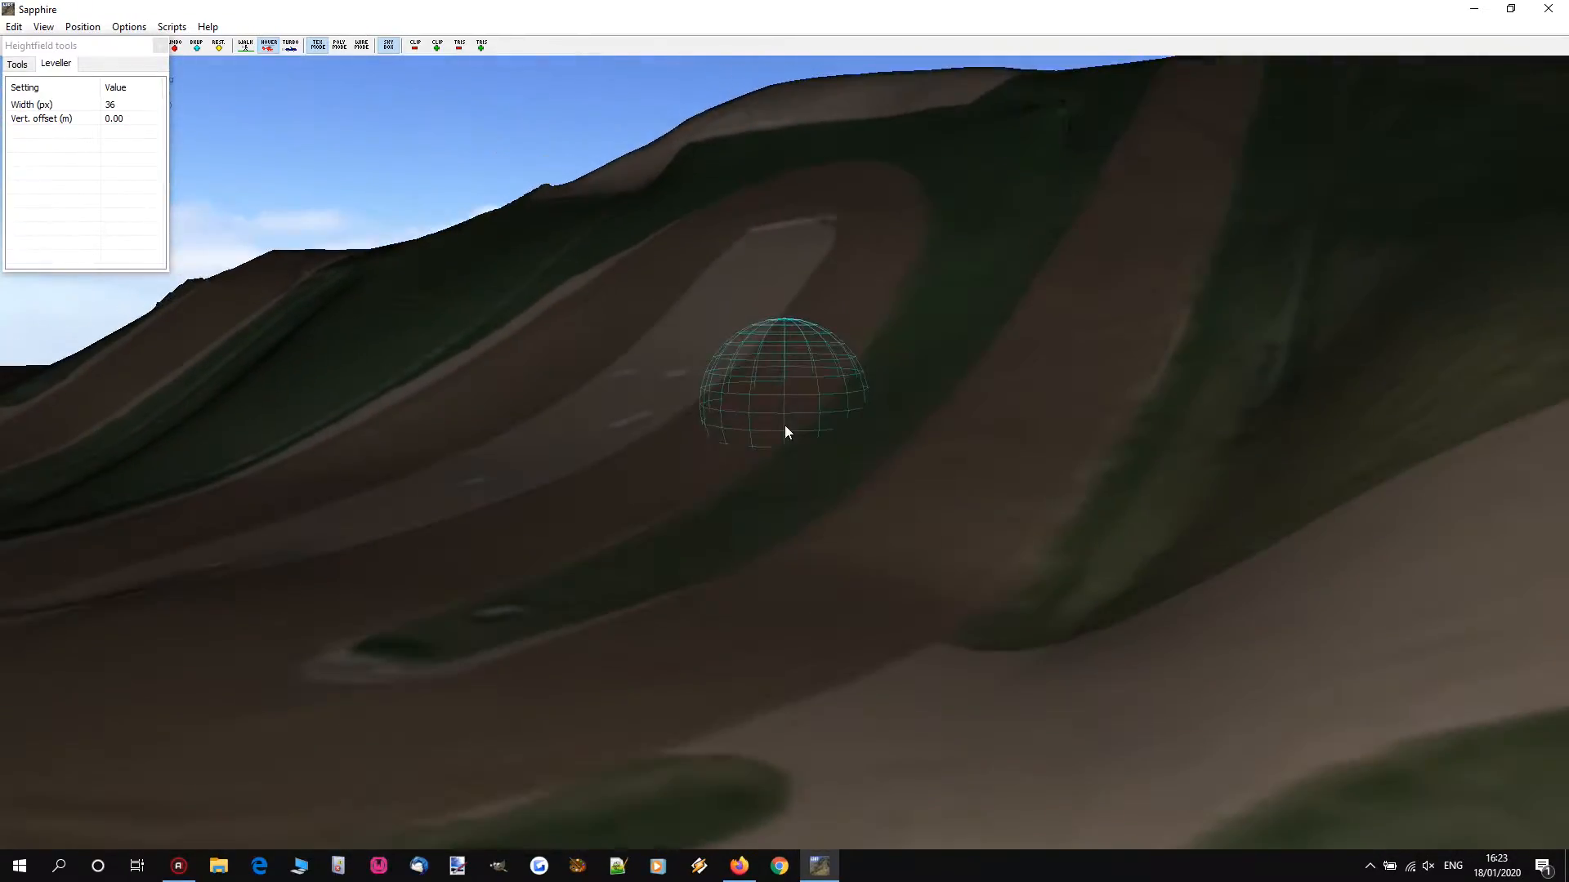
Step: Switch to Firefox and view the reference photo of the Maggiora hillside in the image search
left_click(738, 876)
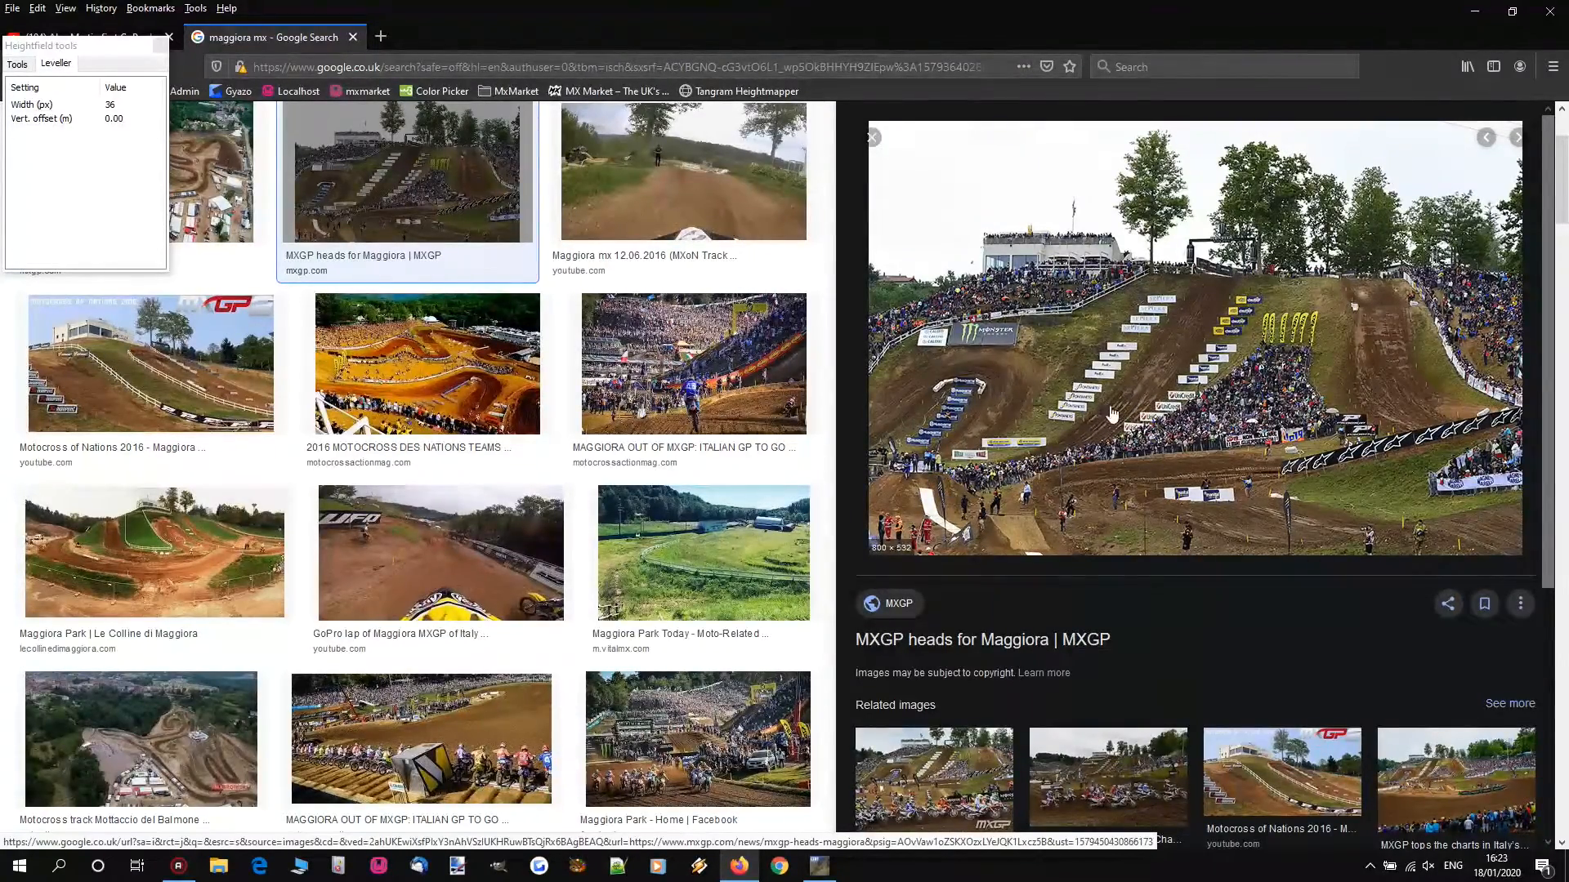
Step: Compare the 3D terrain's hillside with the Maggiora reference photo in the browser, checking the shape and slope of its track sections
left_click(819, 866)
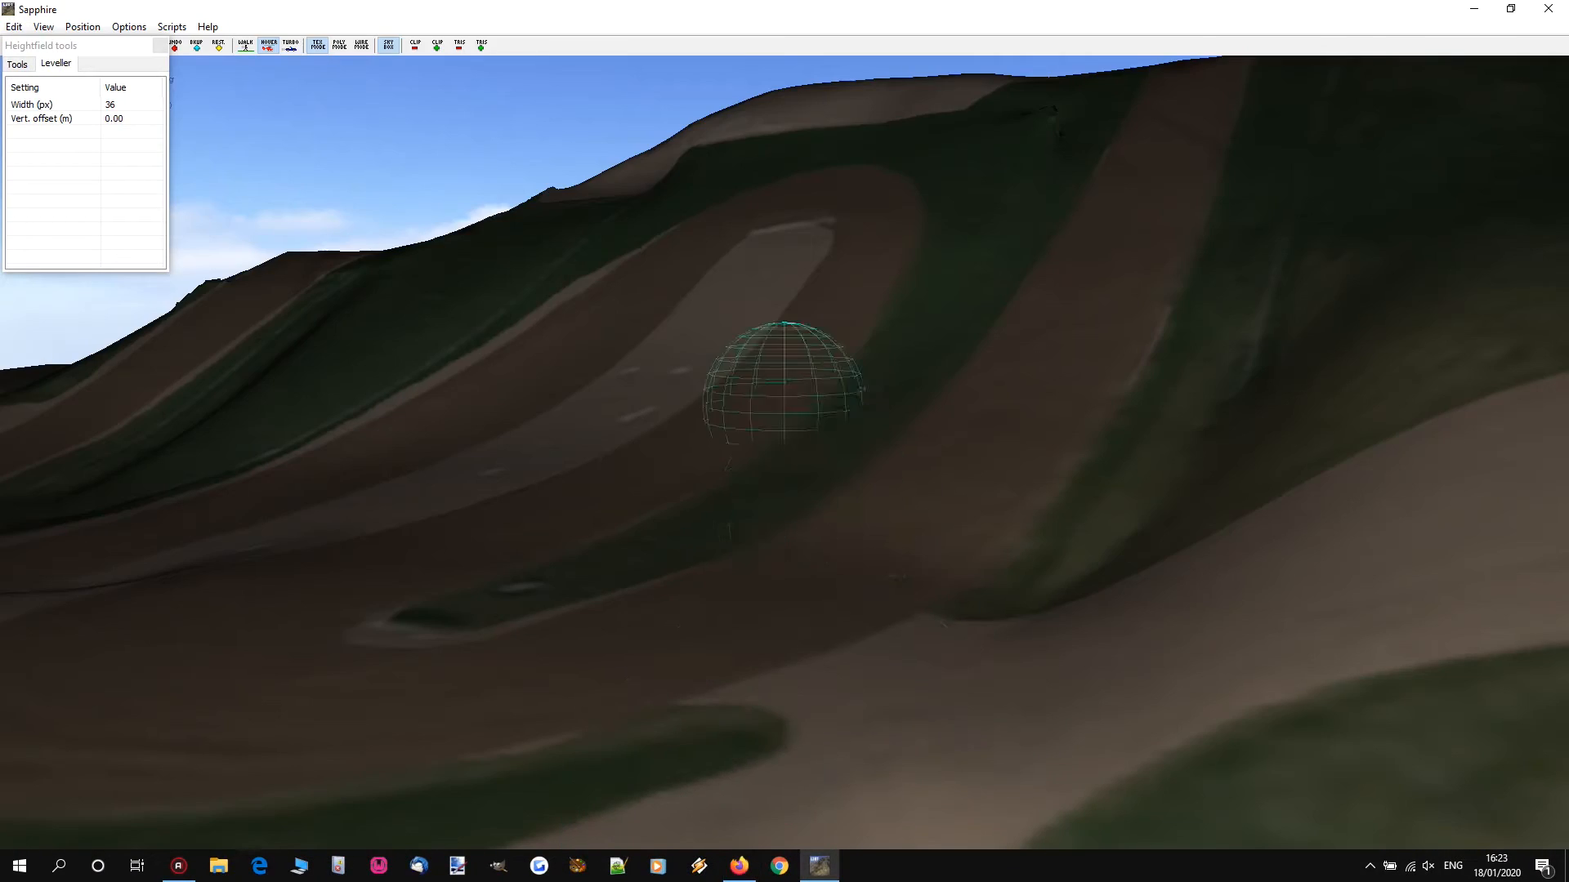
key("s")
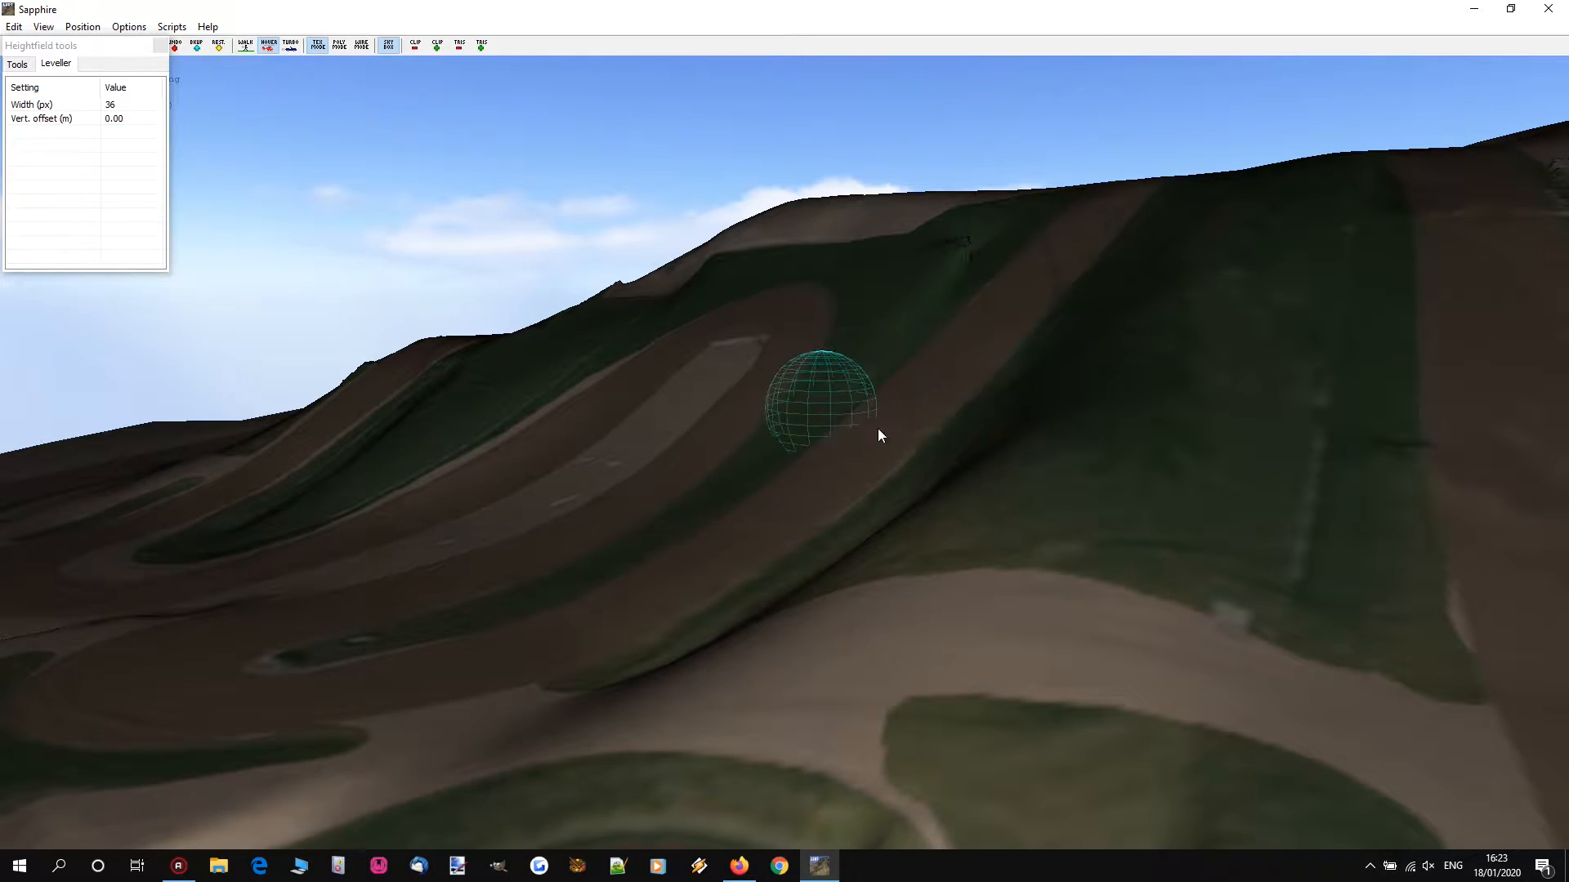
left_click(749, 874)
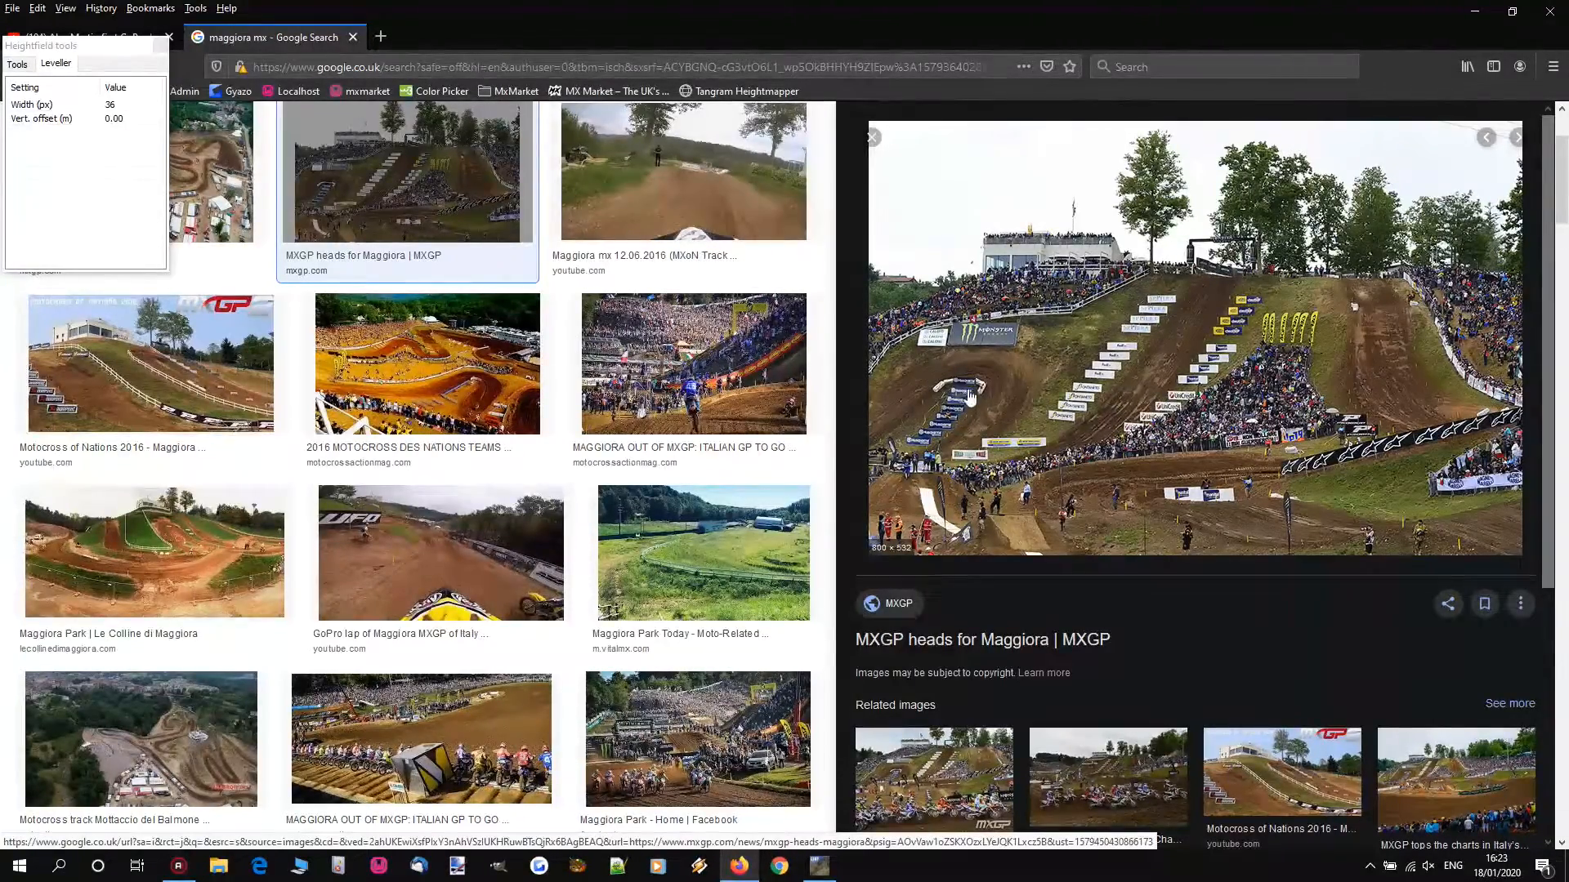
left_click(819, 866)
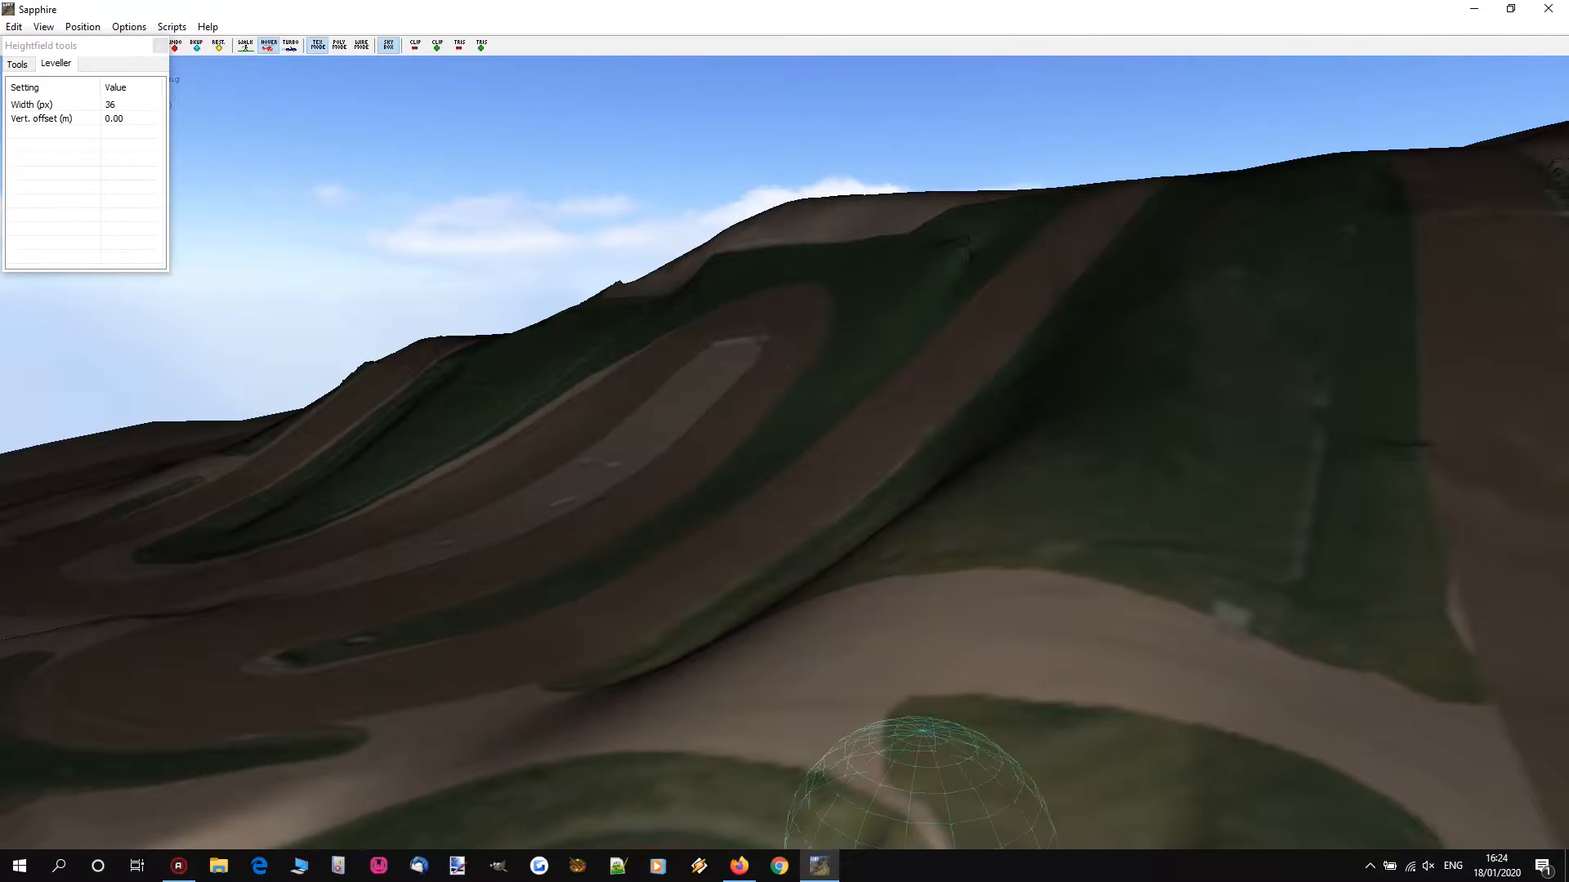
left_click(738, 868)
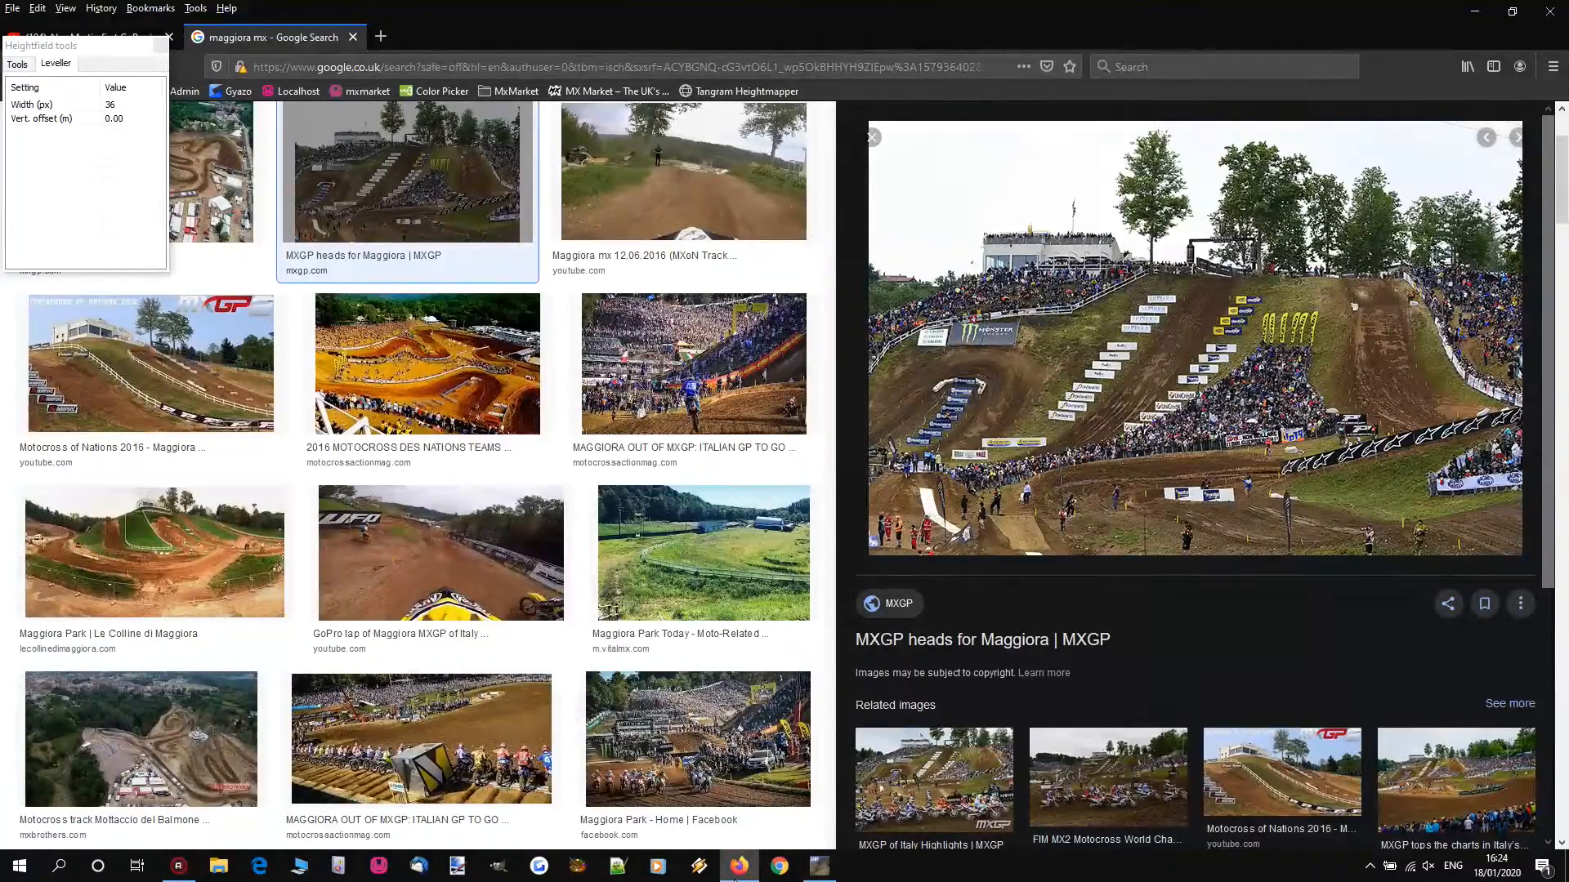
left_click(817, 868)
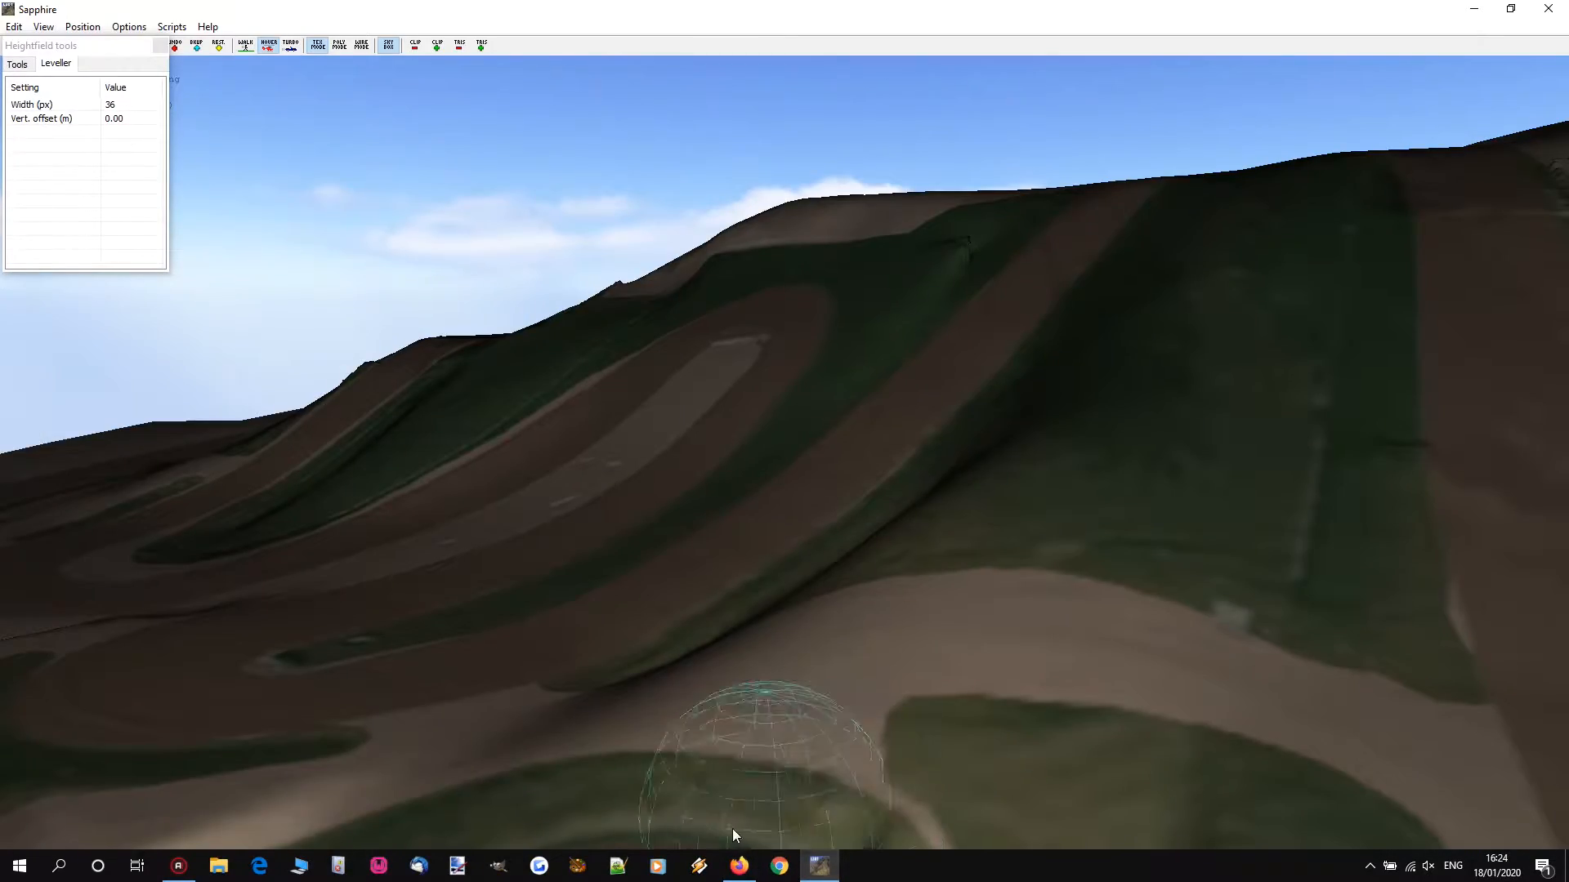
right_click_drag(785, 400, 833, 465)
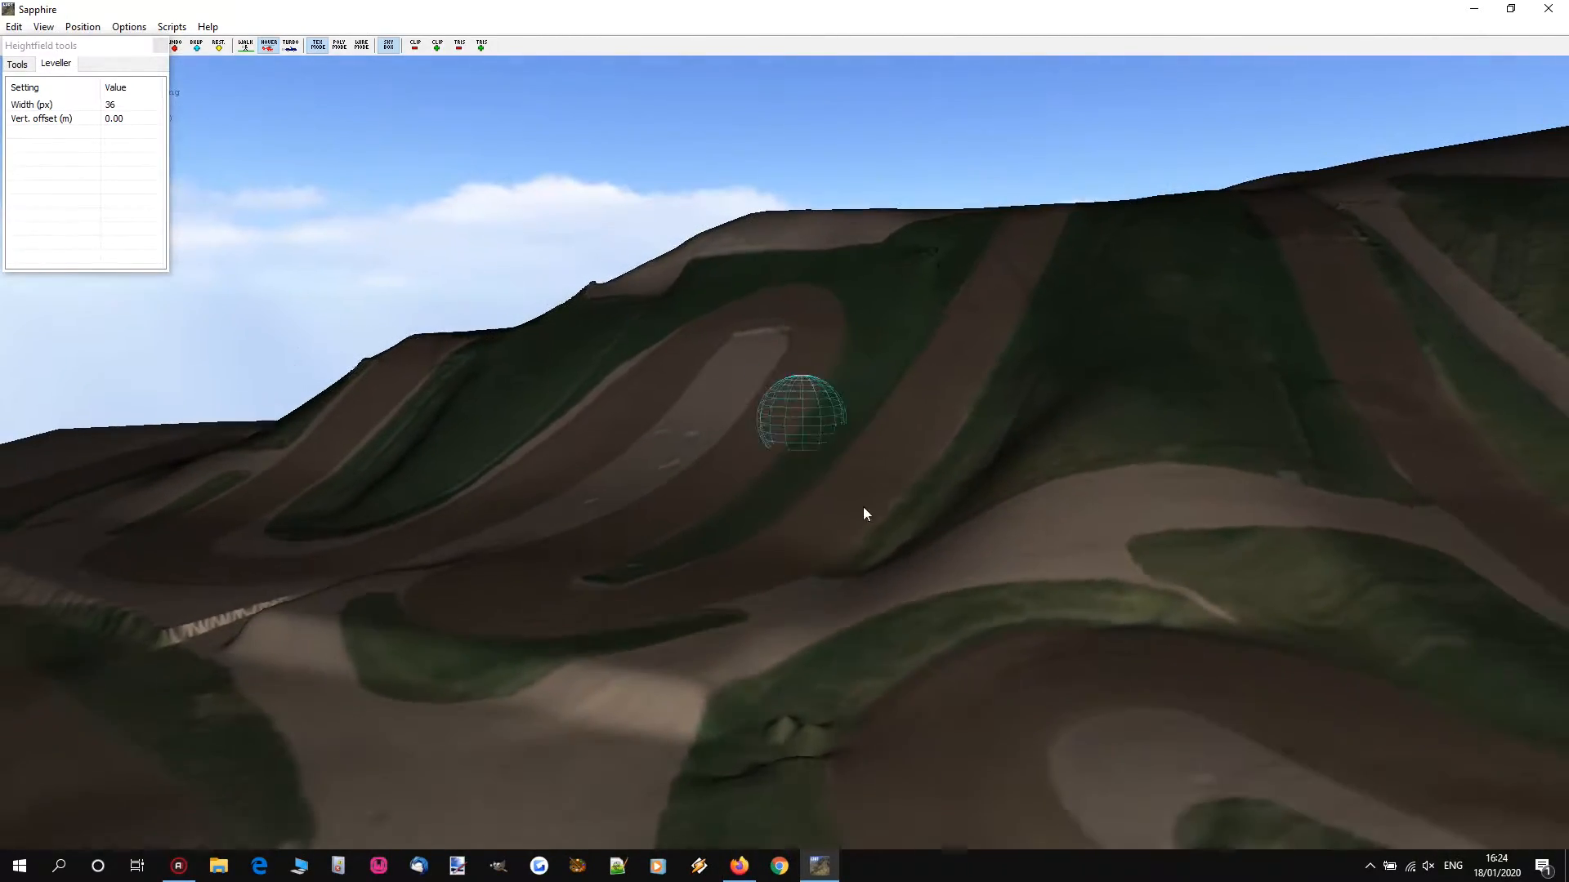
left_click(746, 871)
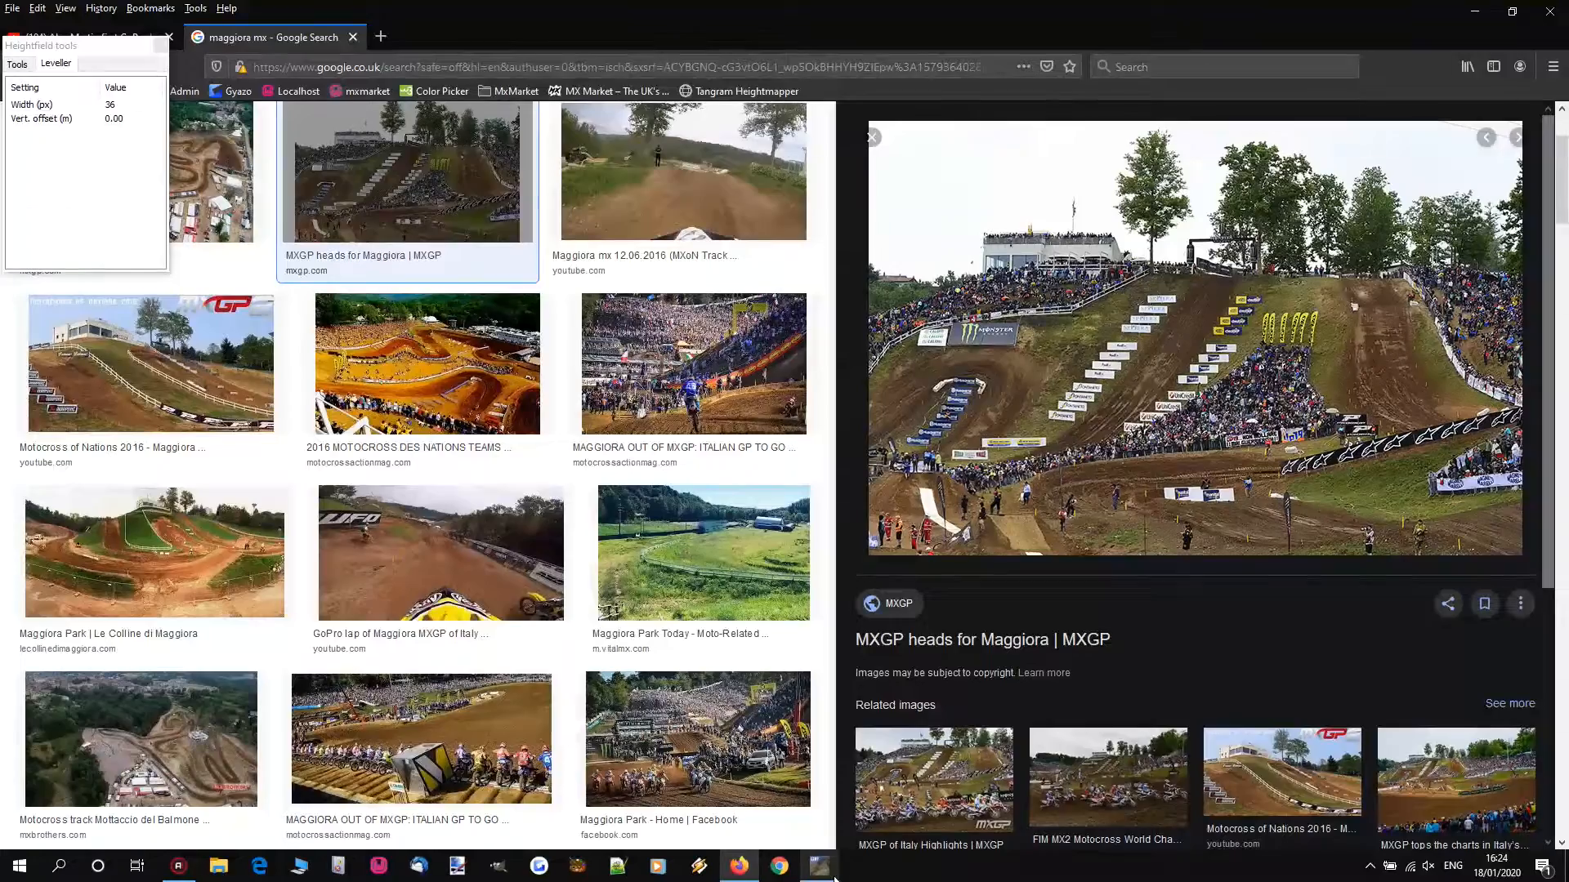
mouse_move(834, 879)
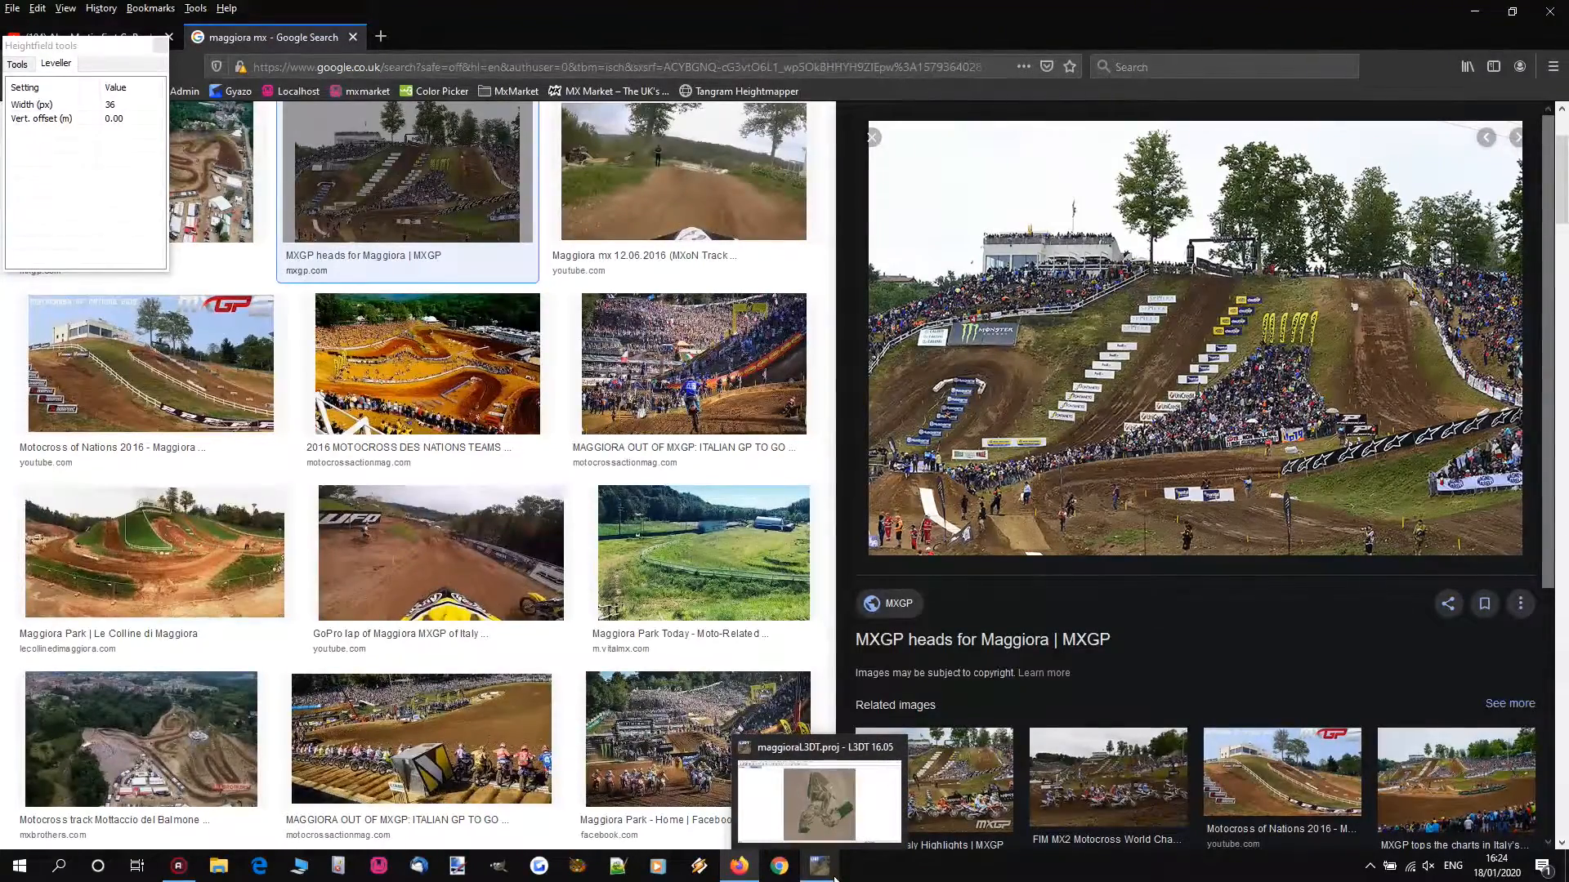
left_click(834, 877)
right_click_drag(921, 496, 784, 419)
left_click(743, 870)
left_click(824, 879)
left_click(740, 868)
left_click(820, 868)
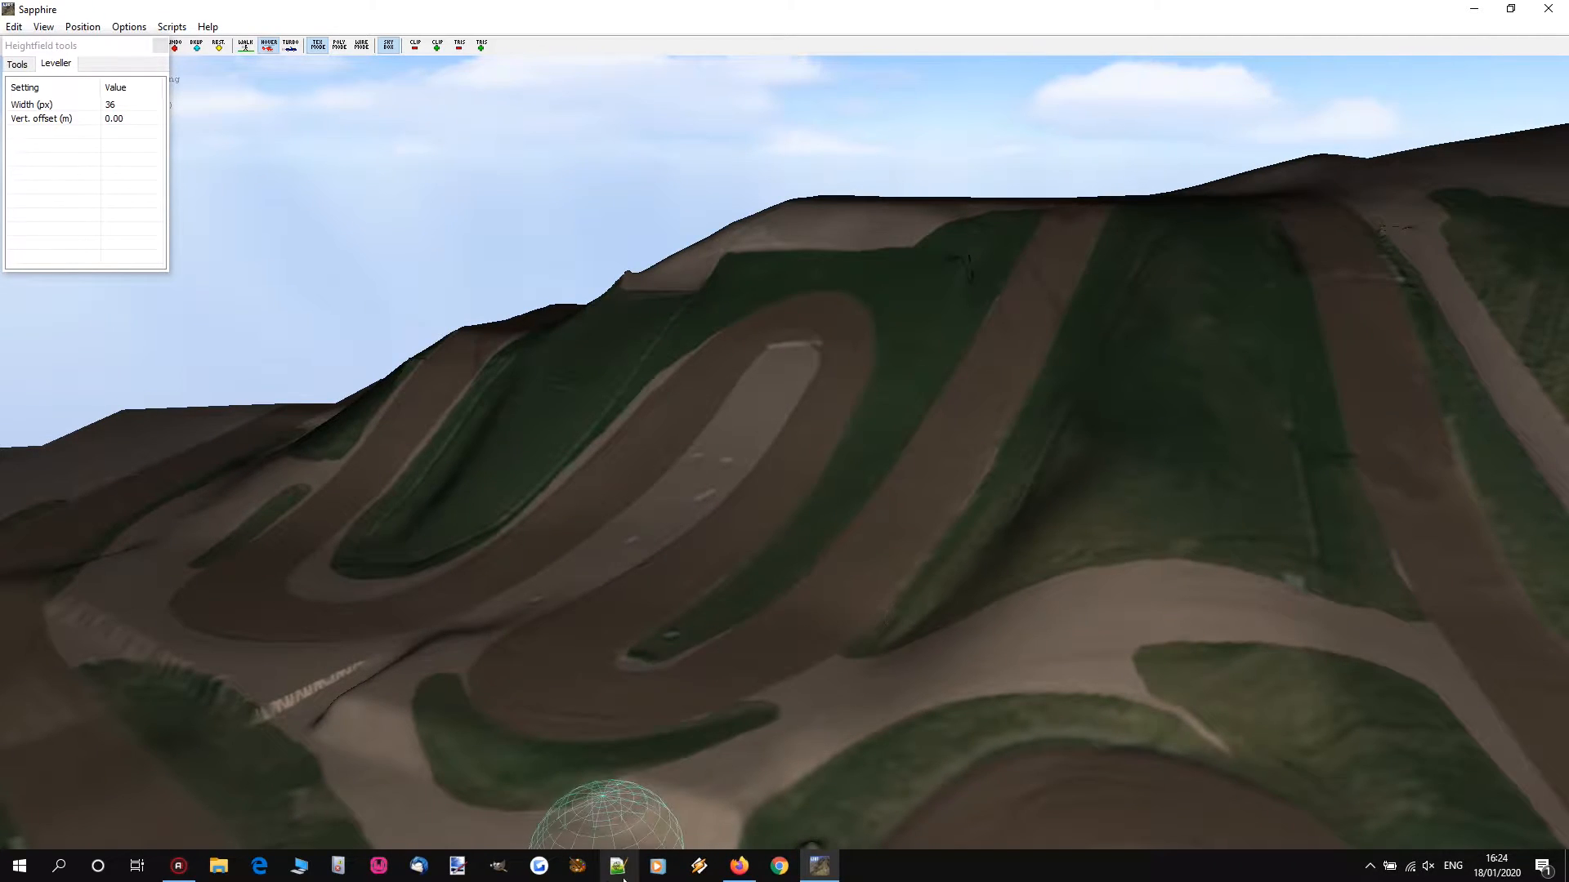
Step: Switch to the YouTube GoPro lap of Maggiora in Firefox and play the start of the hill descent from 0:45
left_click(726, 868)
right_click(729, 868)
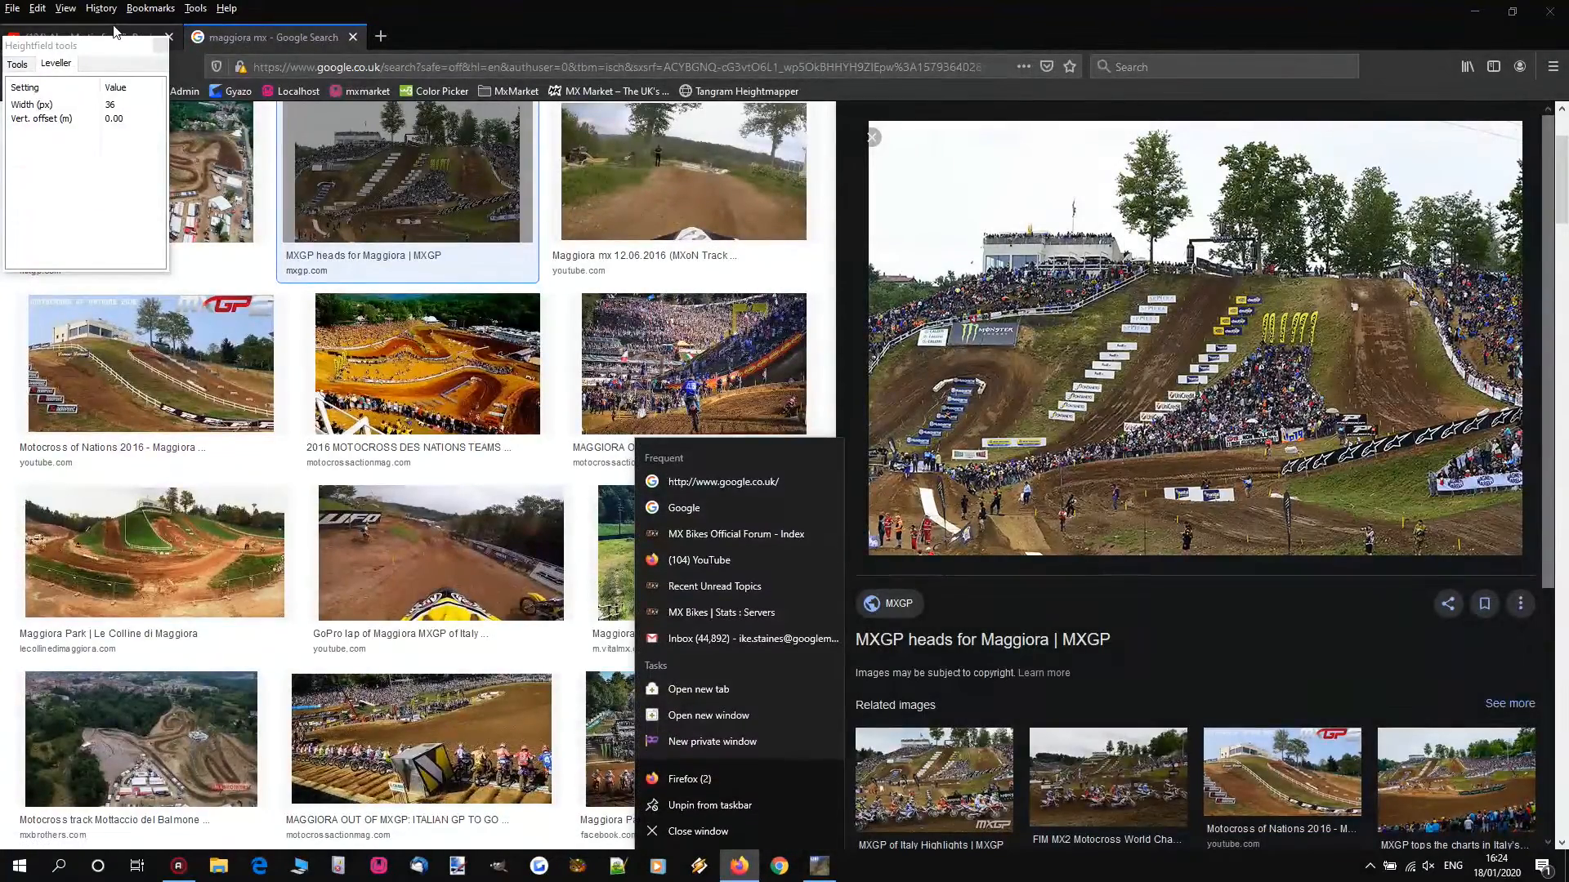
left_click(115, 31)
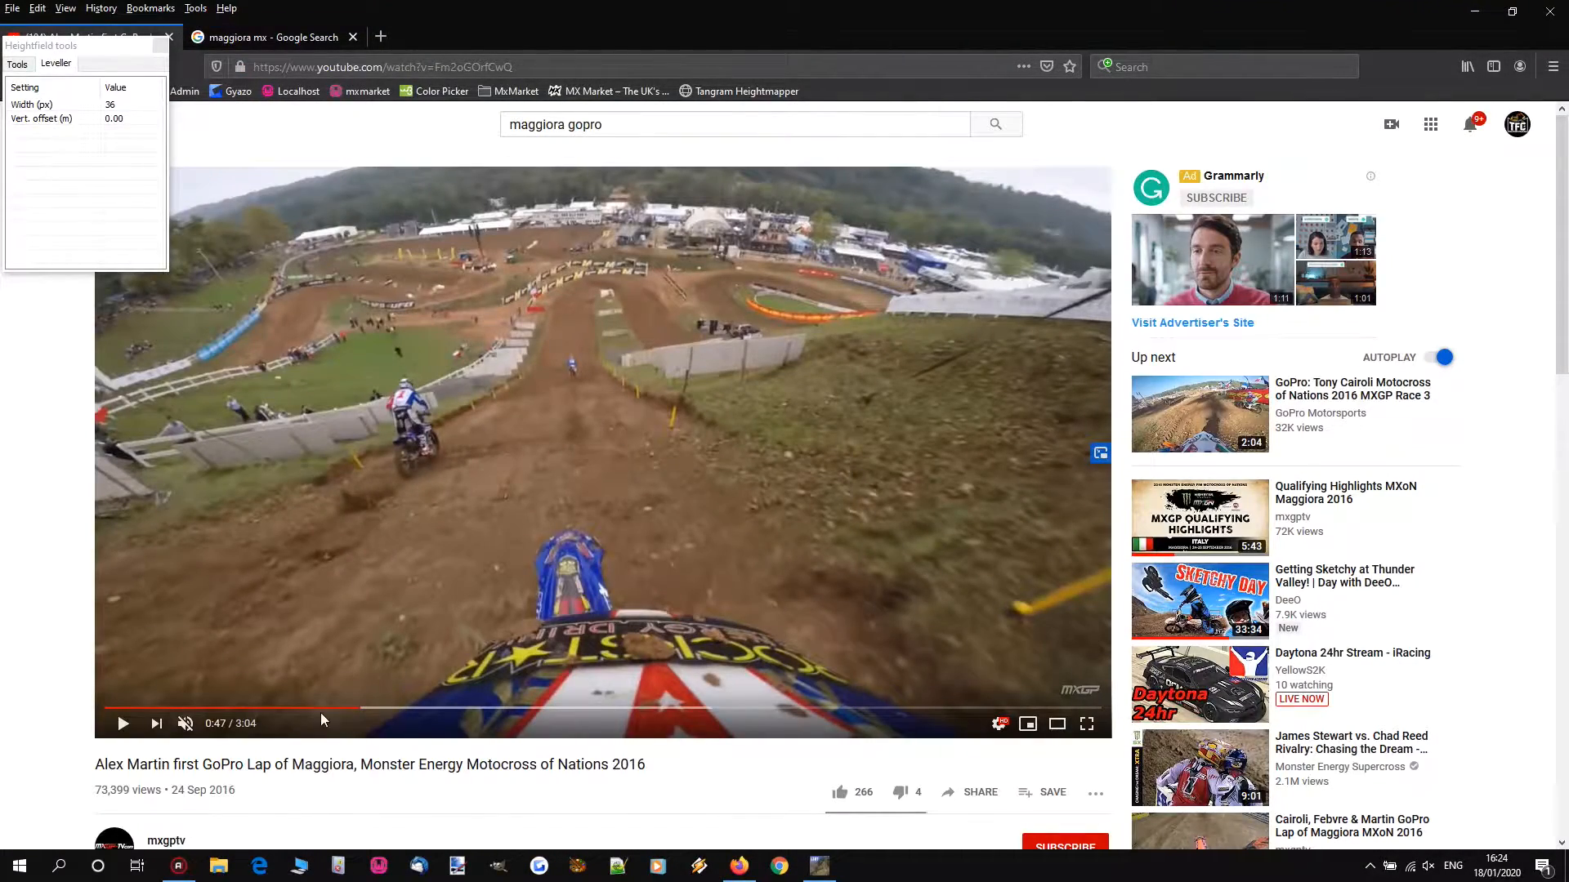
left_click(352, 708)
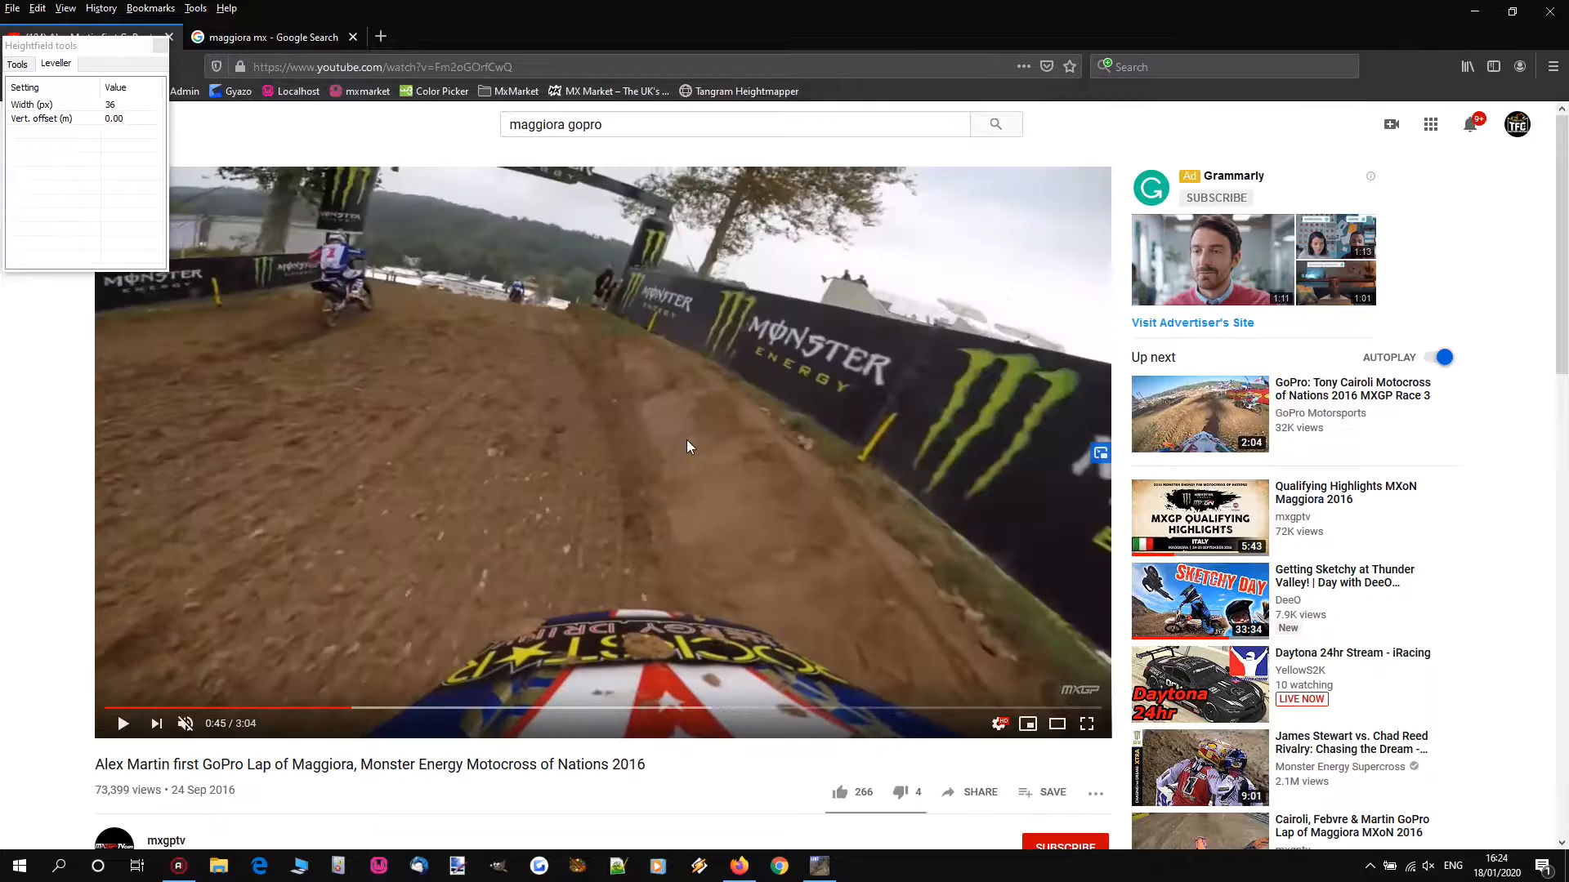
left_click(687, 440)
left_click(671, 443)
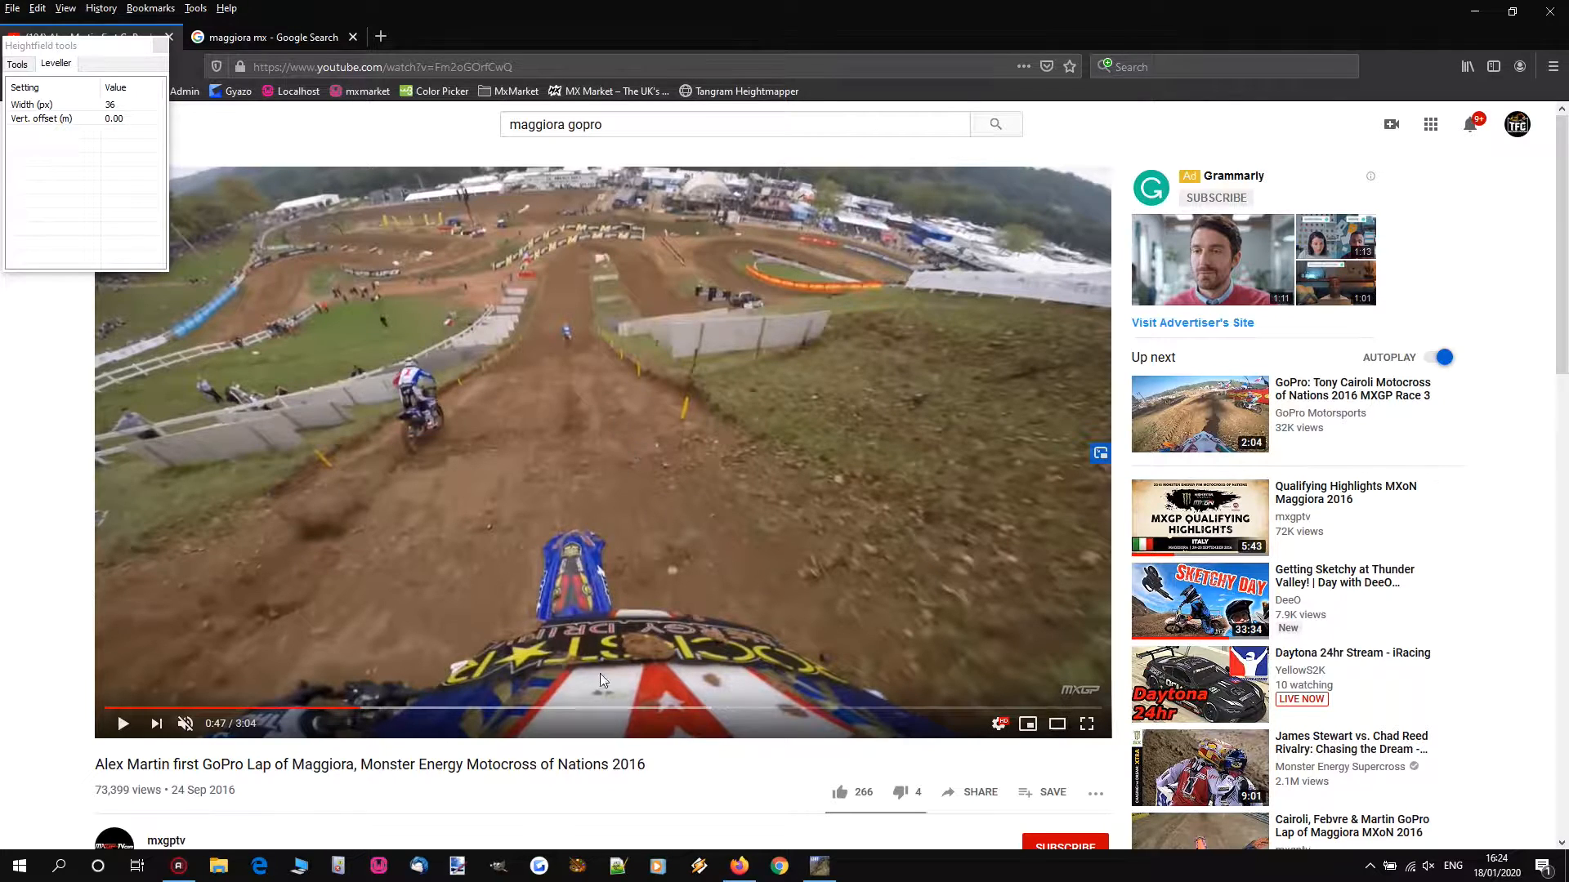
Step: Replay the descent in the GoPro video from 0:46 through to the corner beyond it
left_click(357, 707)
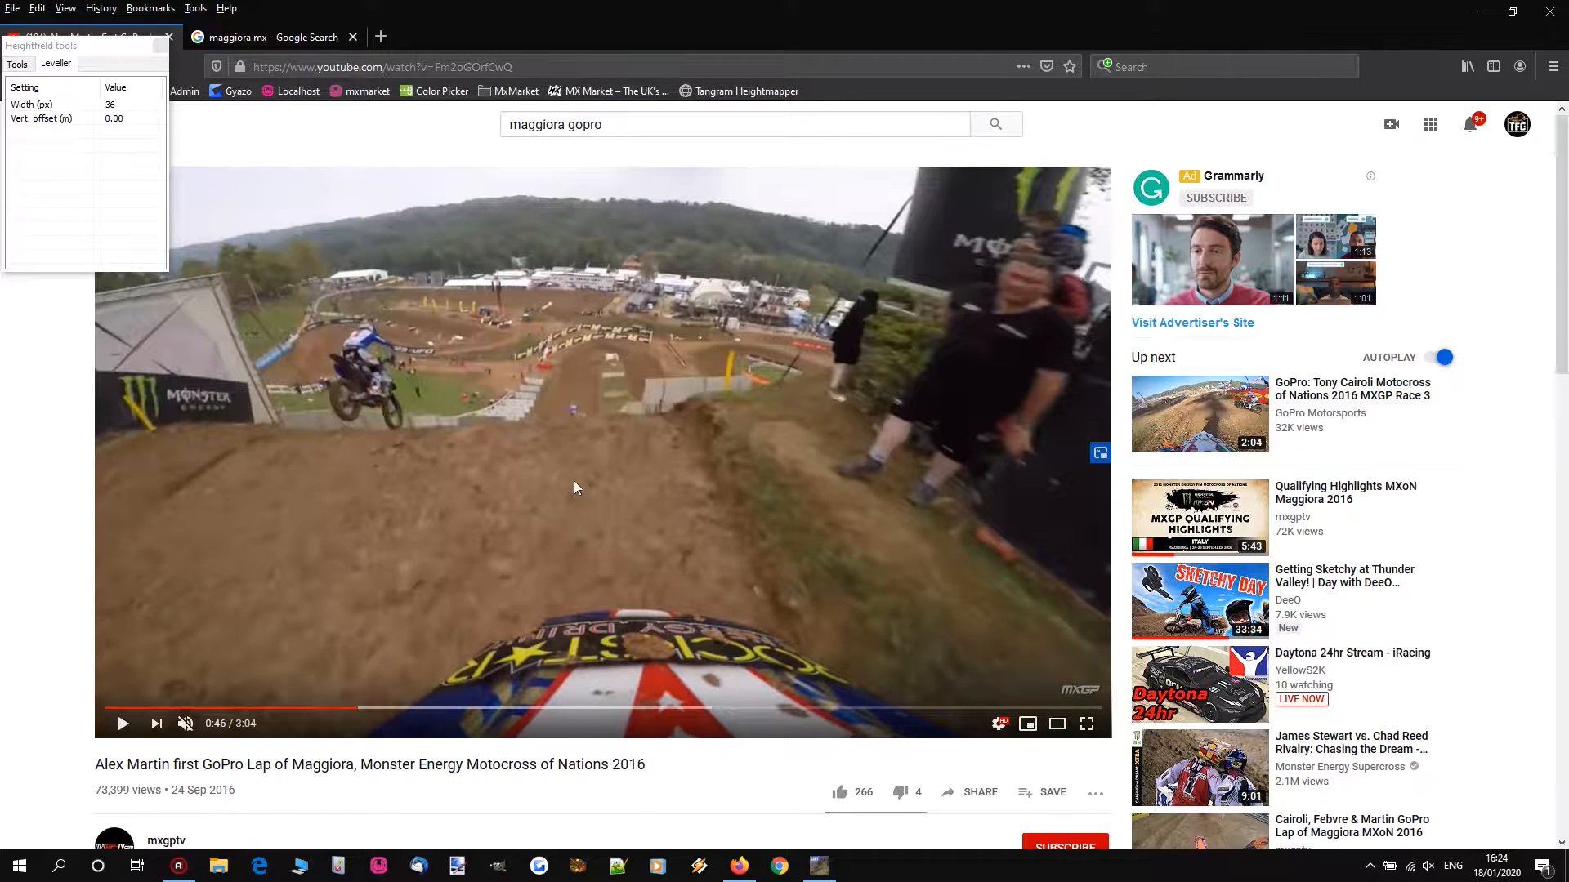
left_click(560, 332)
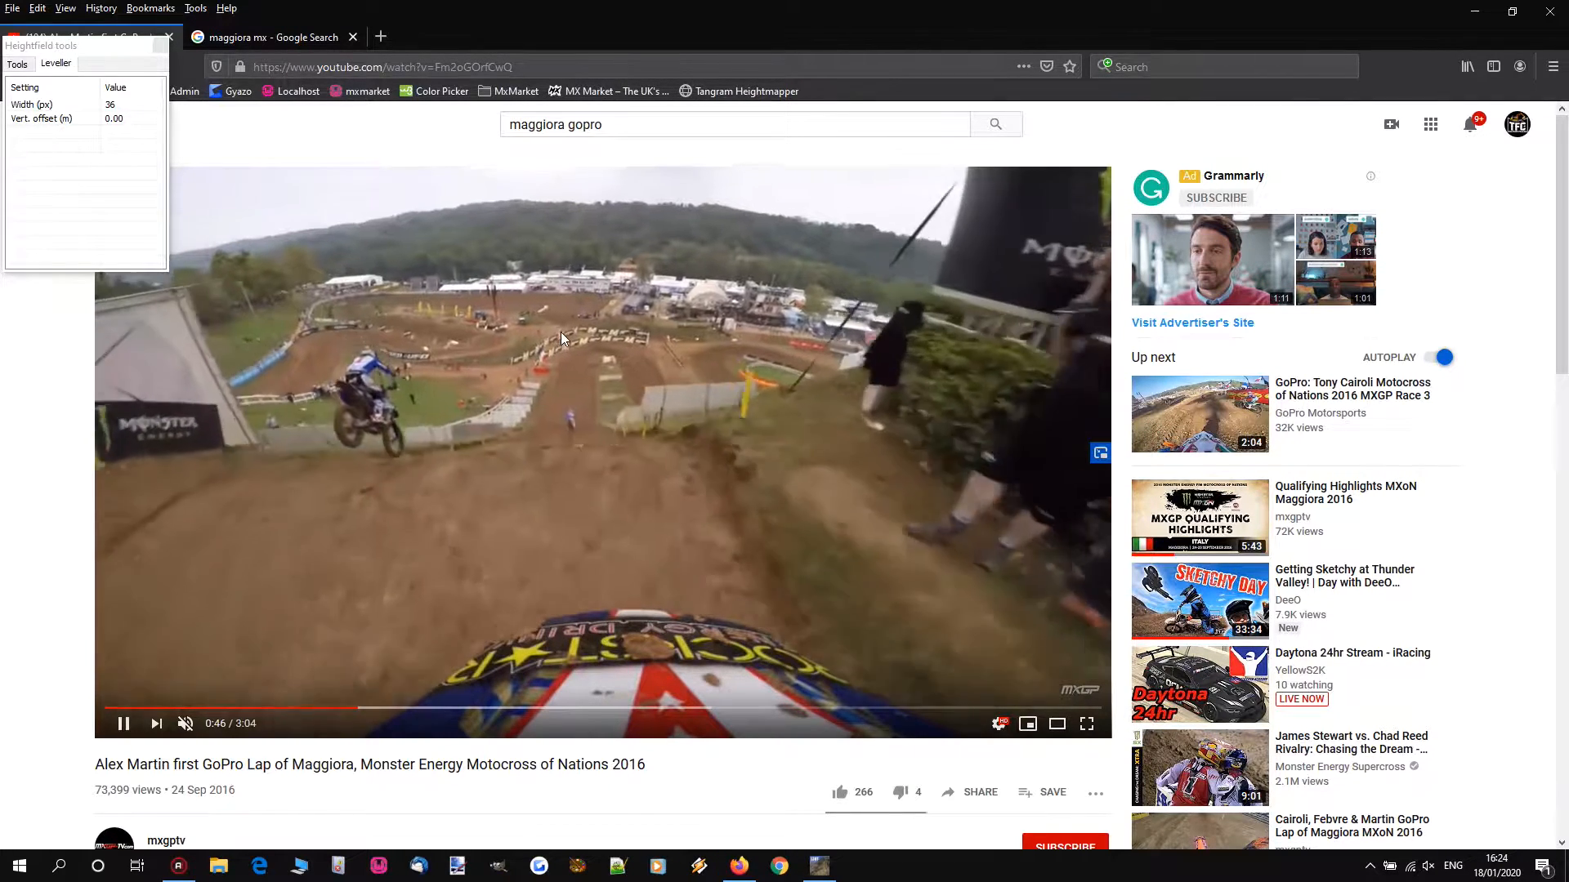
left_click(560, 332)
left_click(681, 325)
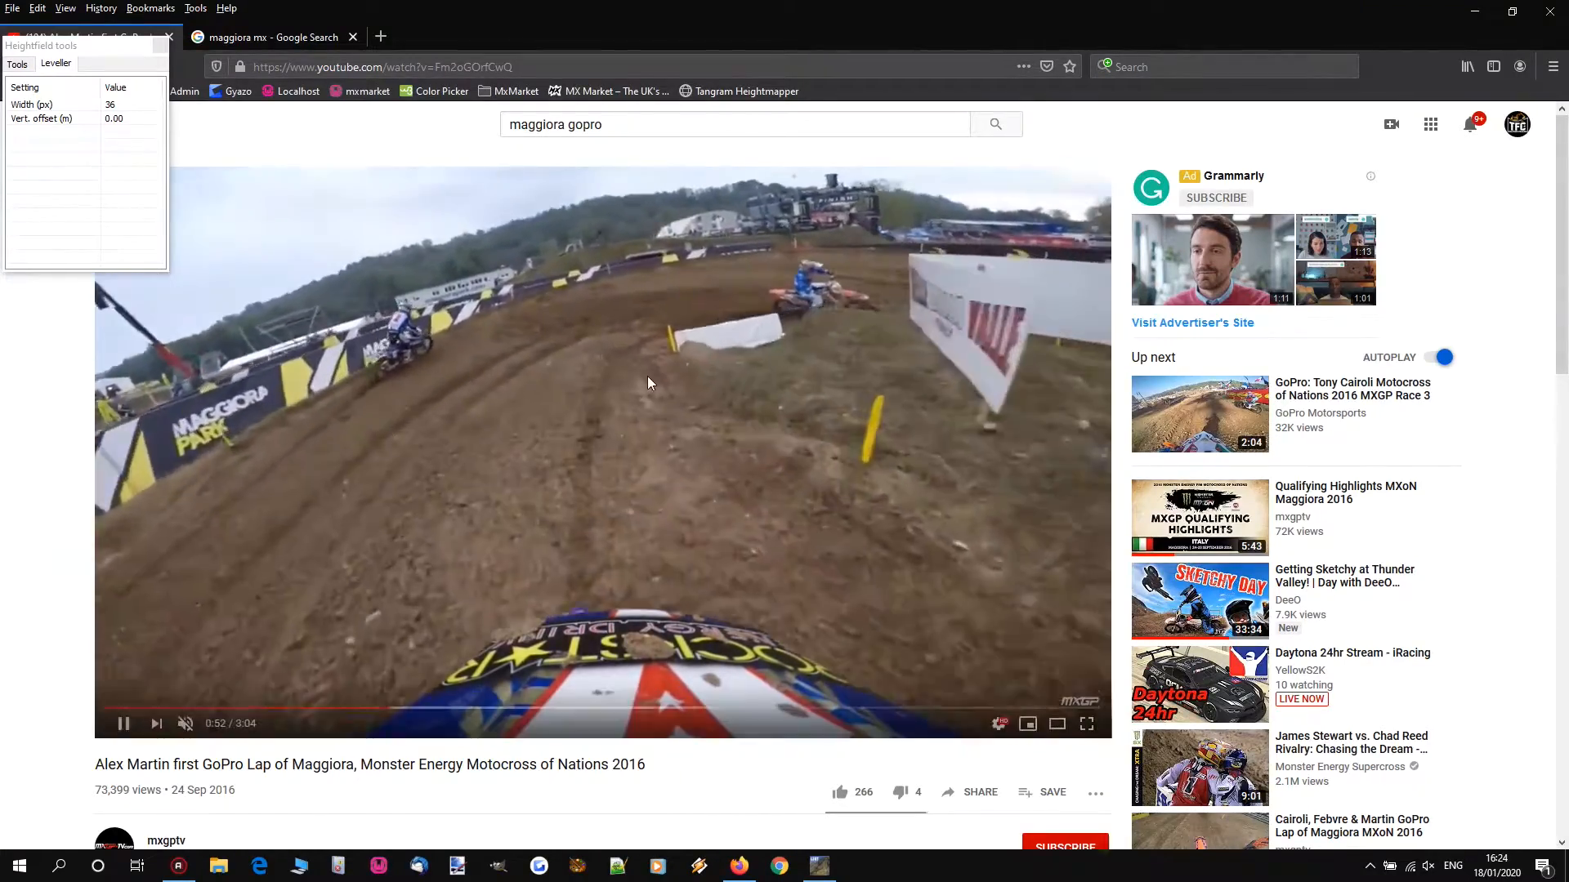
Step: Switch back to Sapphire, choose the Bulldozer heightfield tool and set its edge slope and edge width to 0
key("alt+Tab")
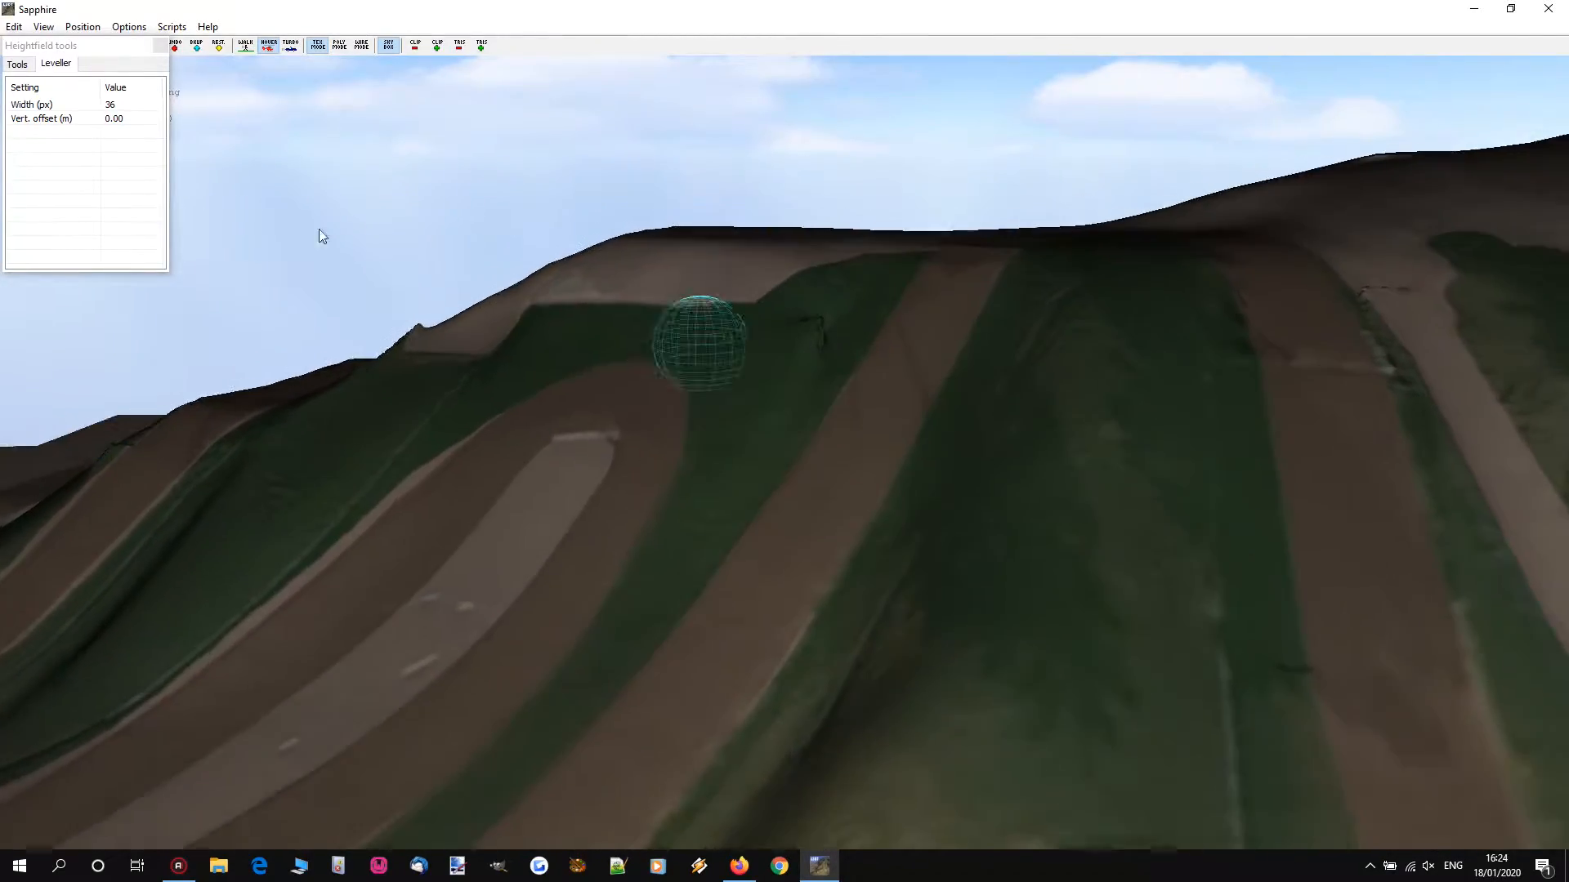
left_click(17, 63)
left_click(35, 177)
double_click(31, 169)
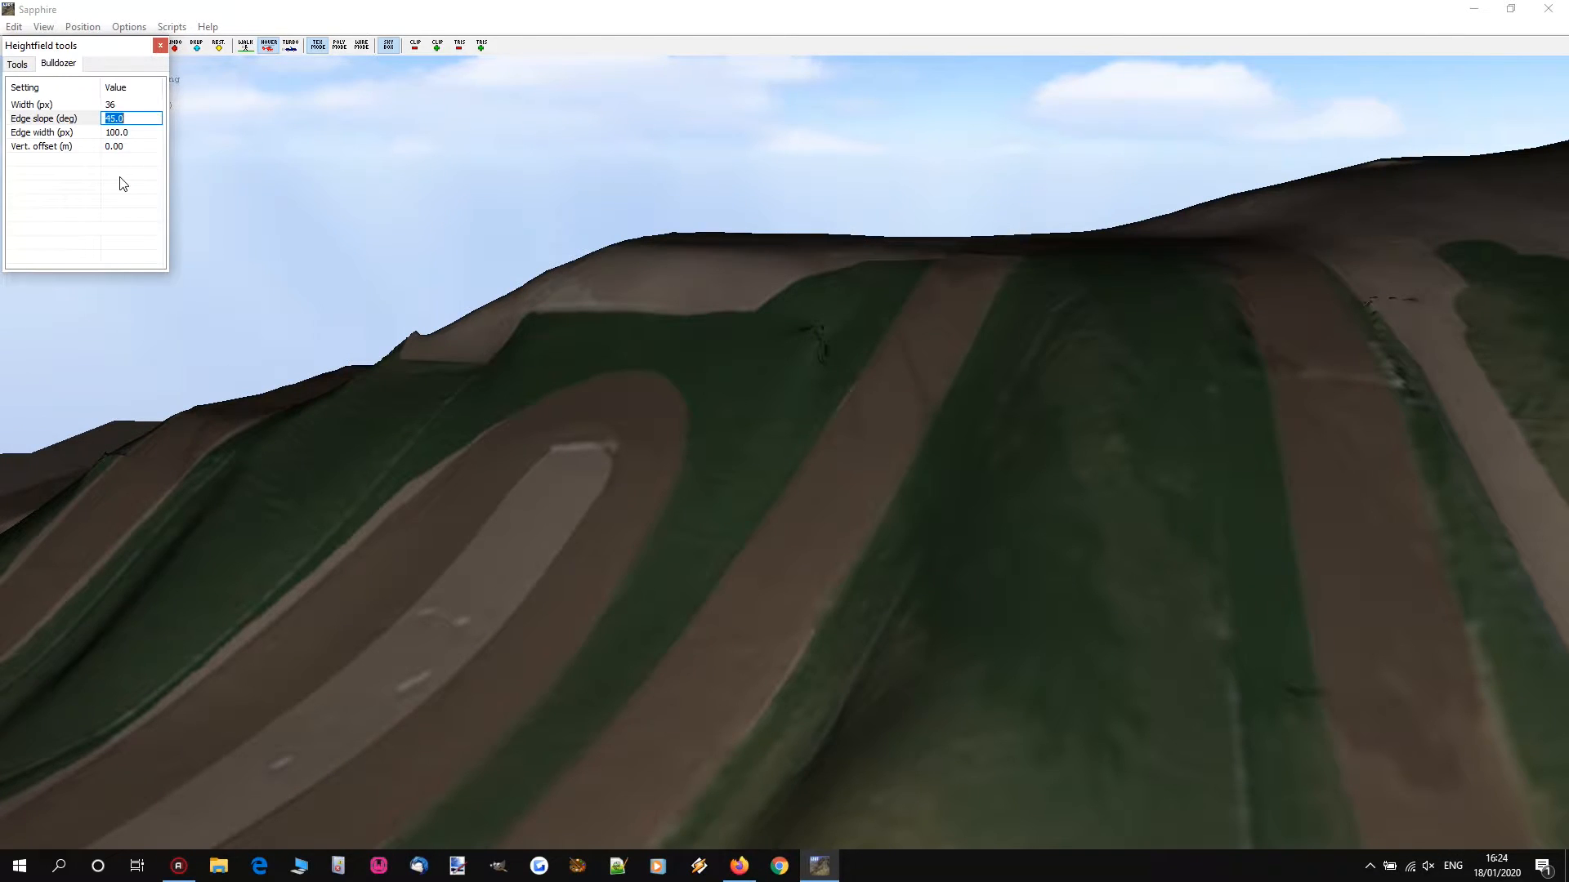
left_click(115, 133)
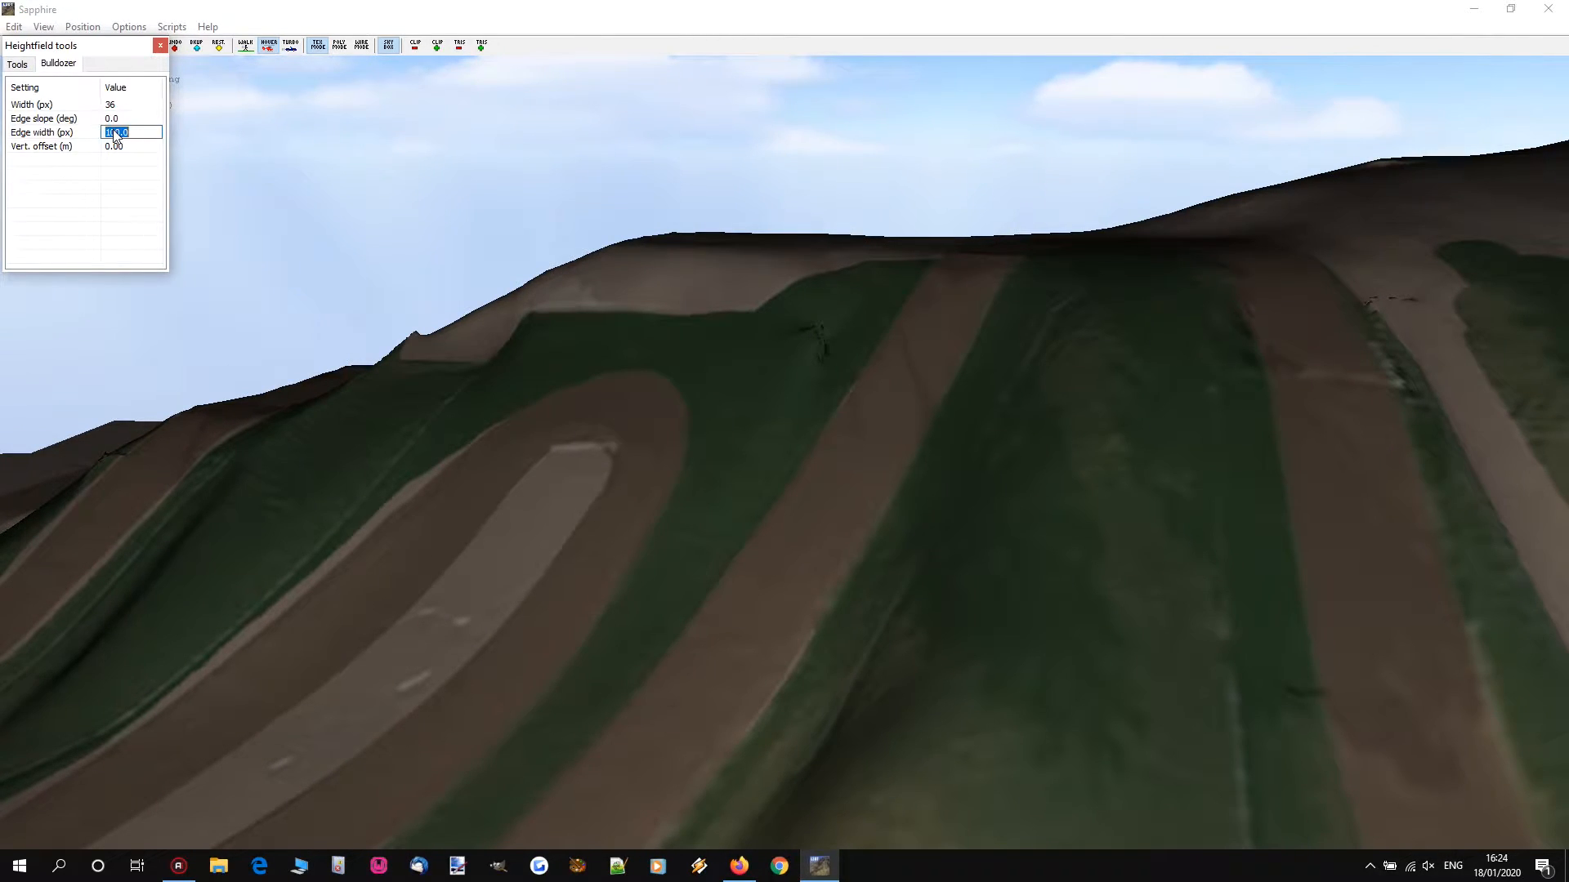
left_click(240, 207)
Step: Inspect the terrain's hilltop and compare it with the crest and descent in the GoPro video, replayed from 0:45 and 0:46
key("w")
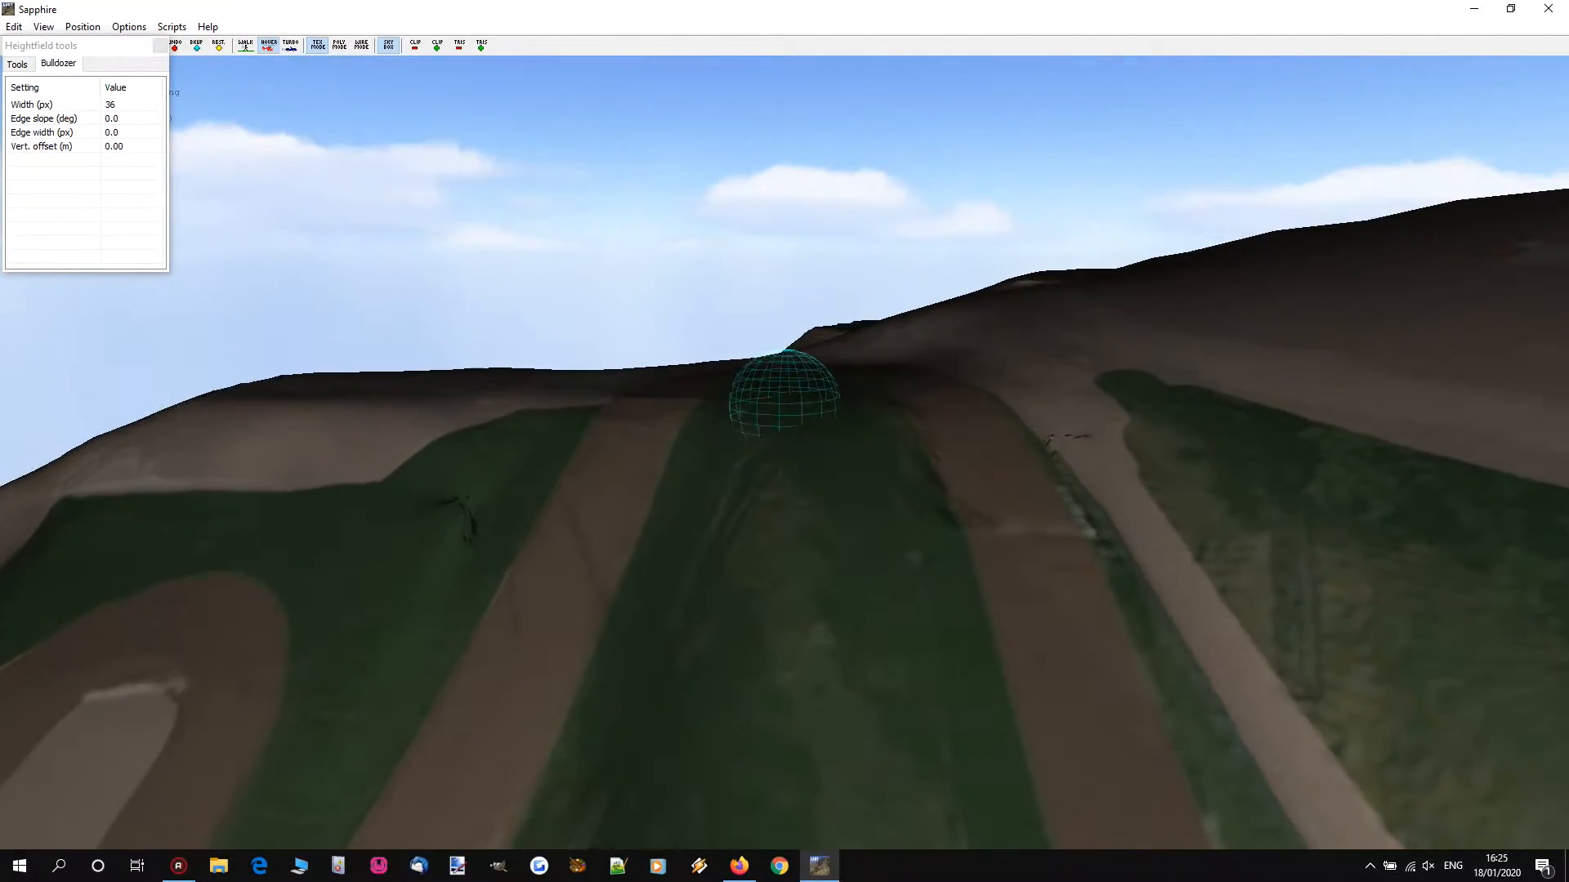
key("w")
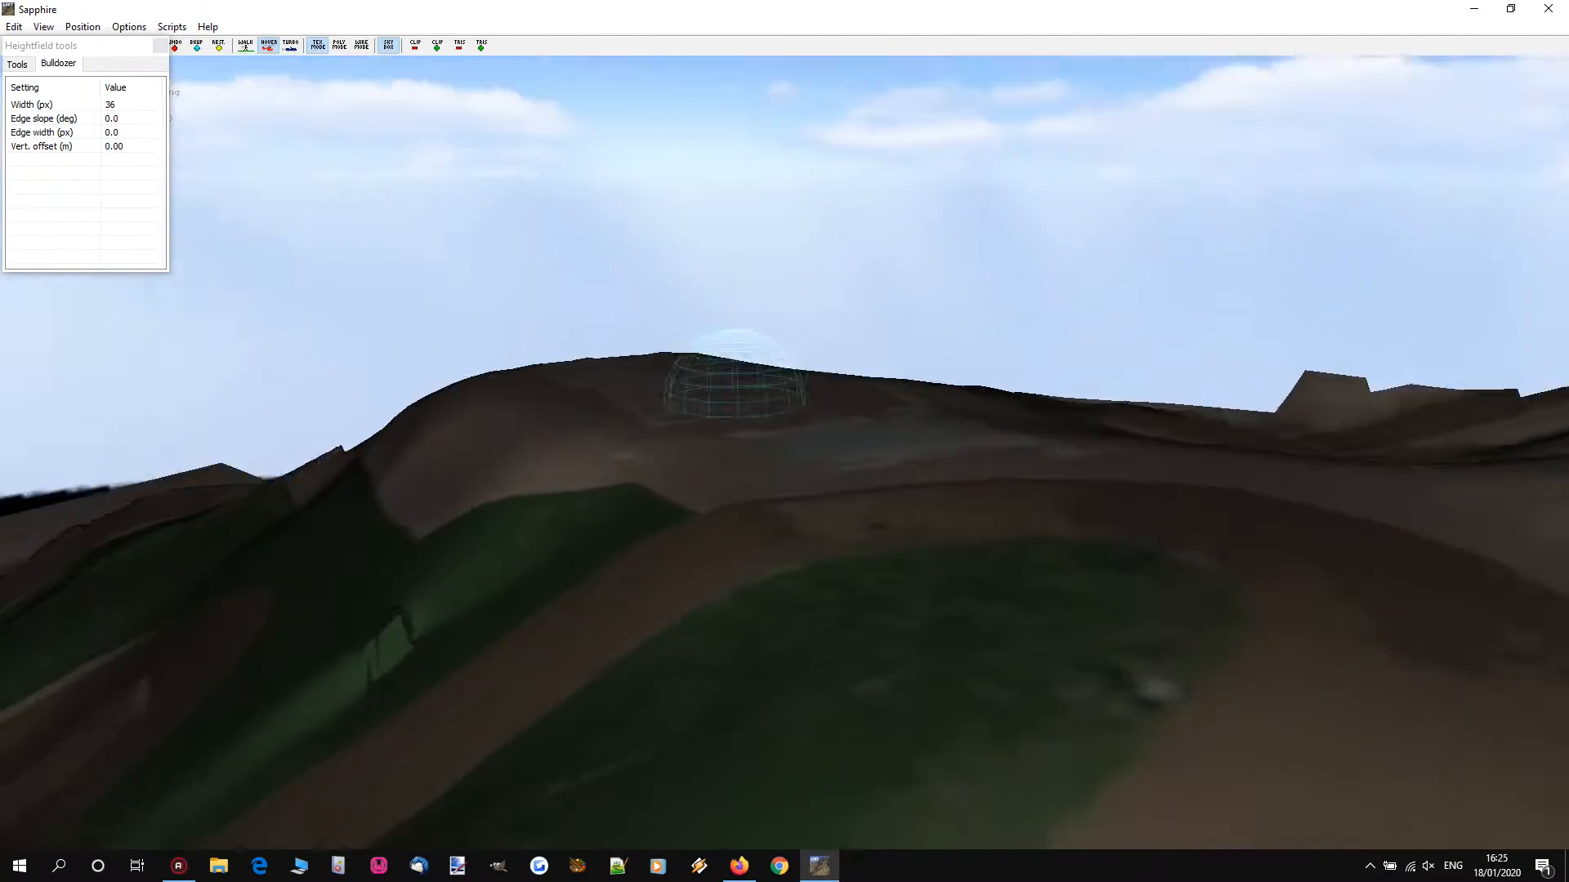
key("w")
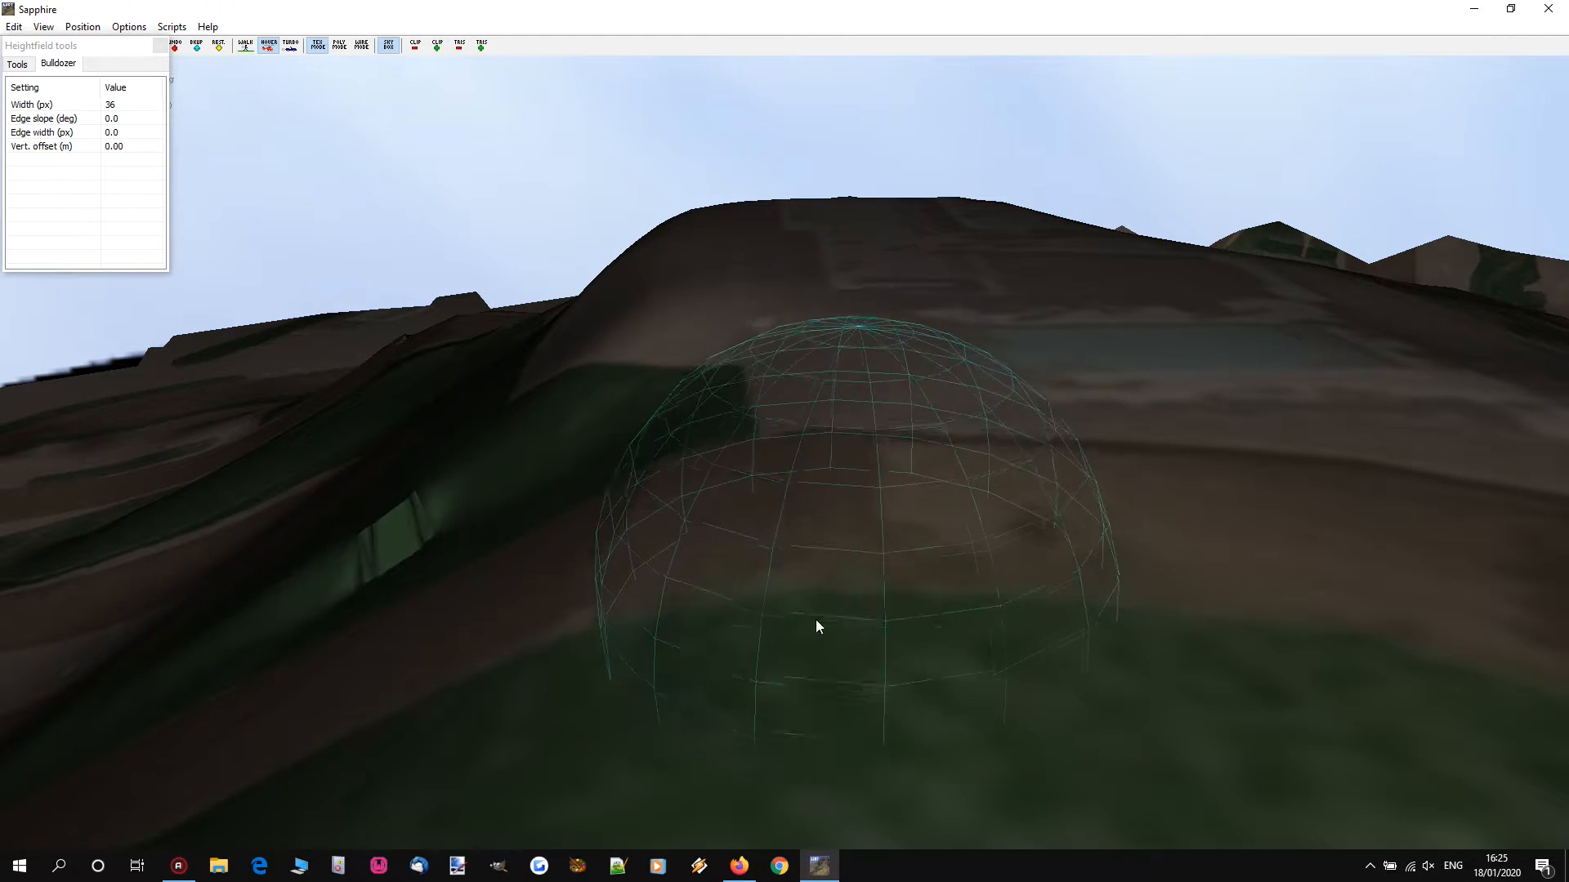
left_click(725, 878)
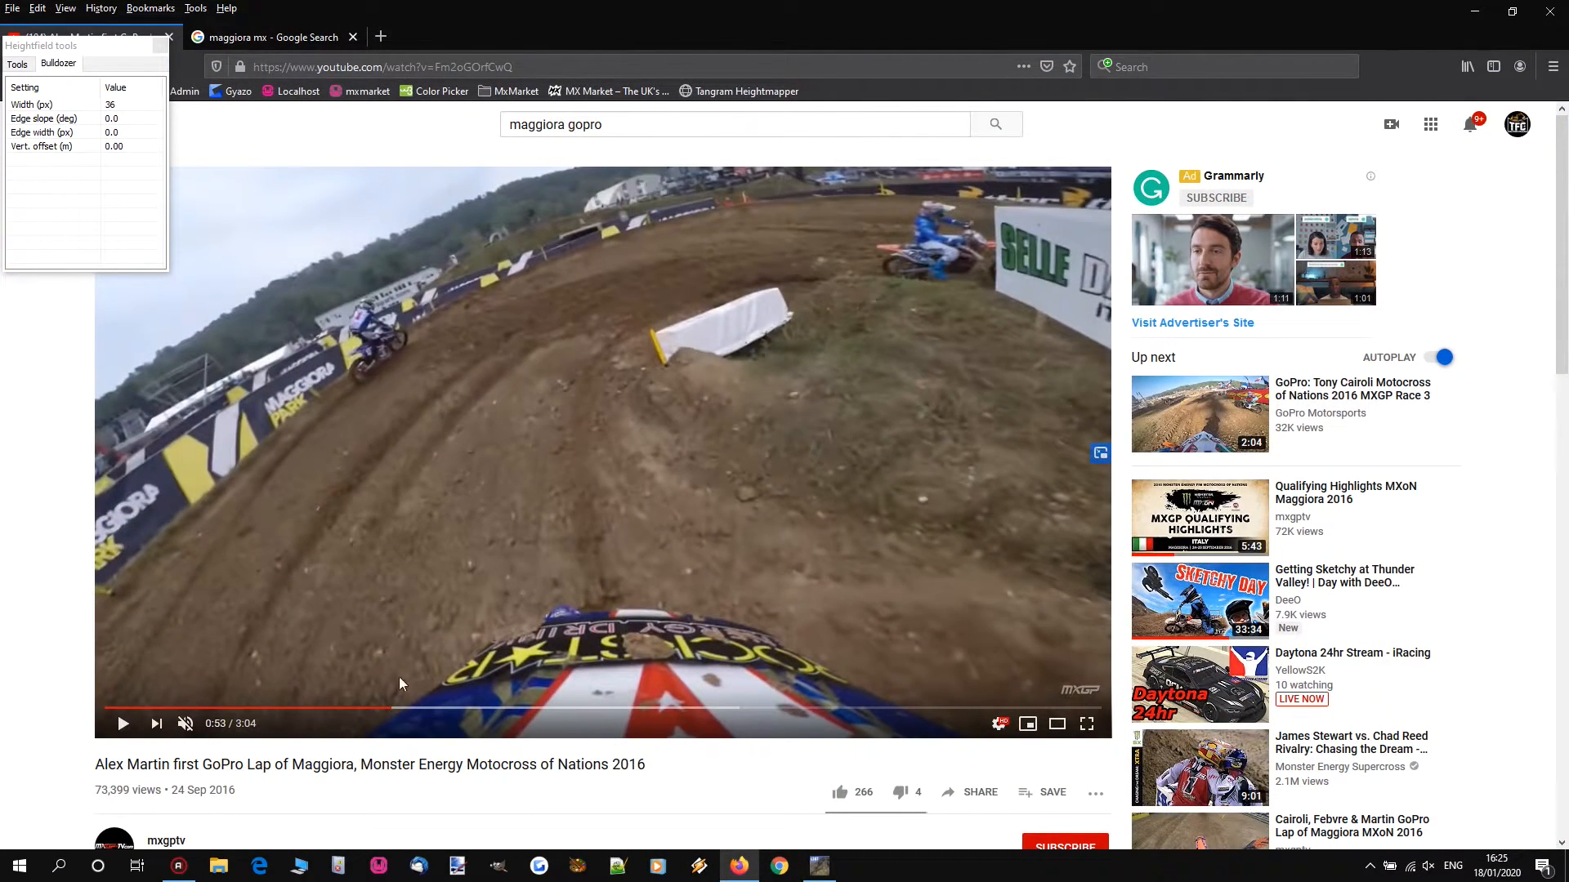
left_click(375, 709)
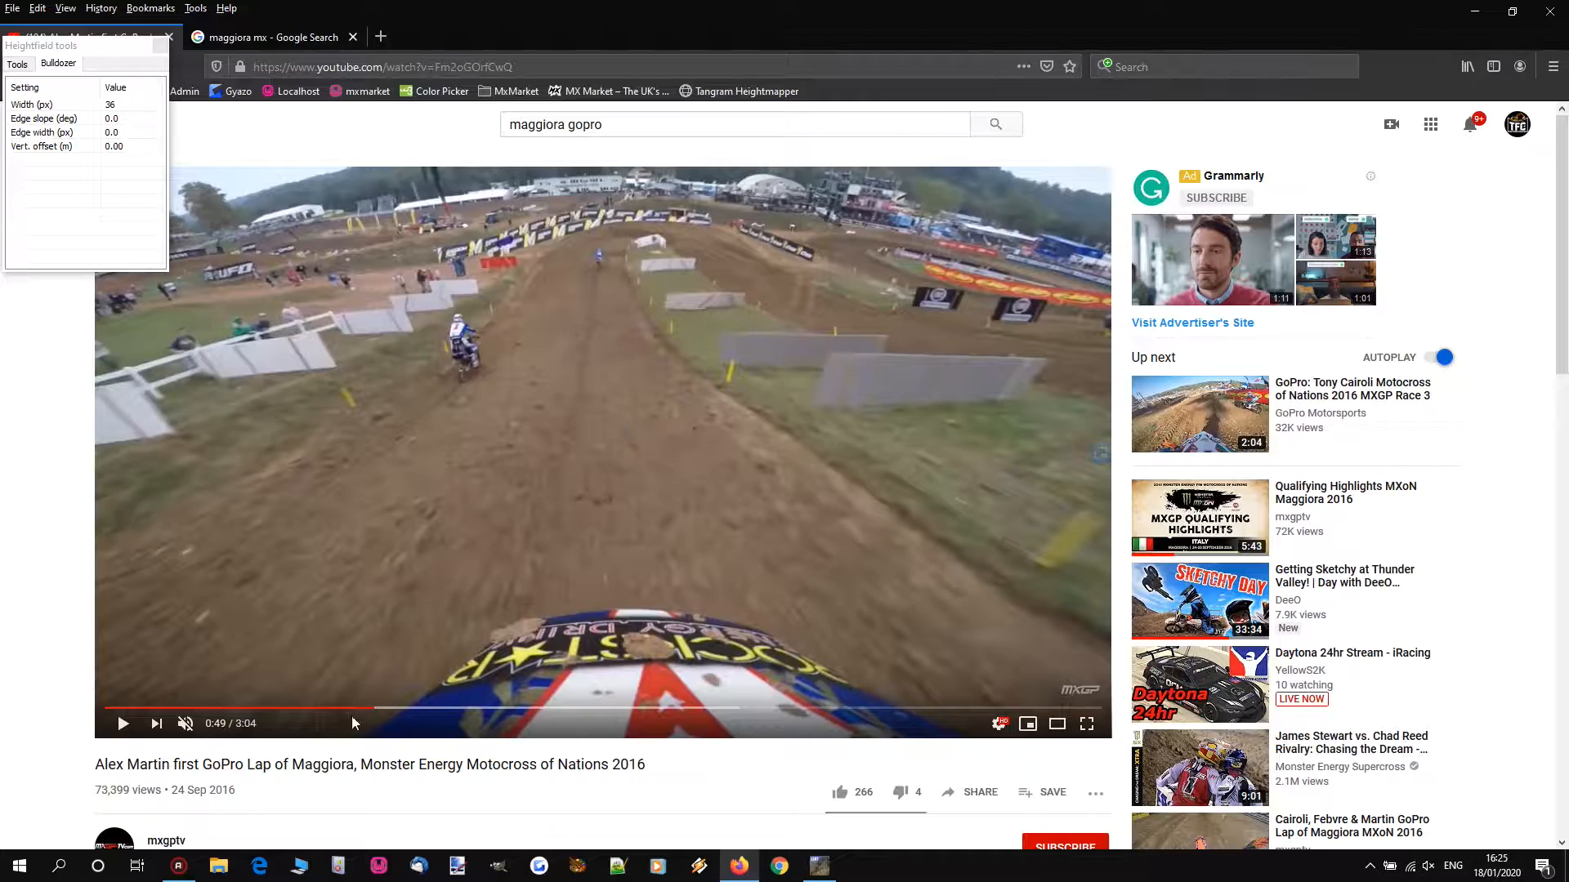
left_click(351, 711)
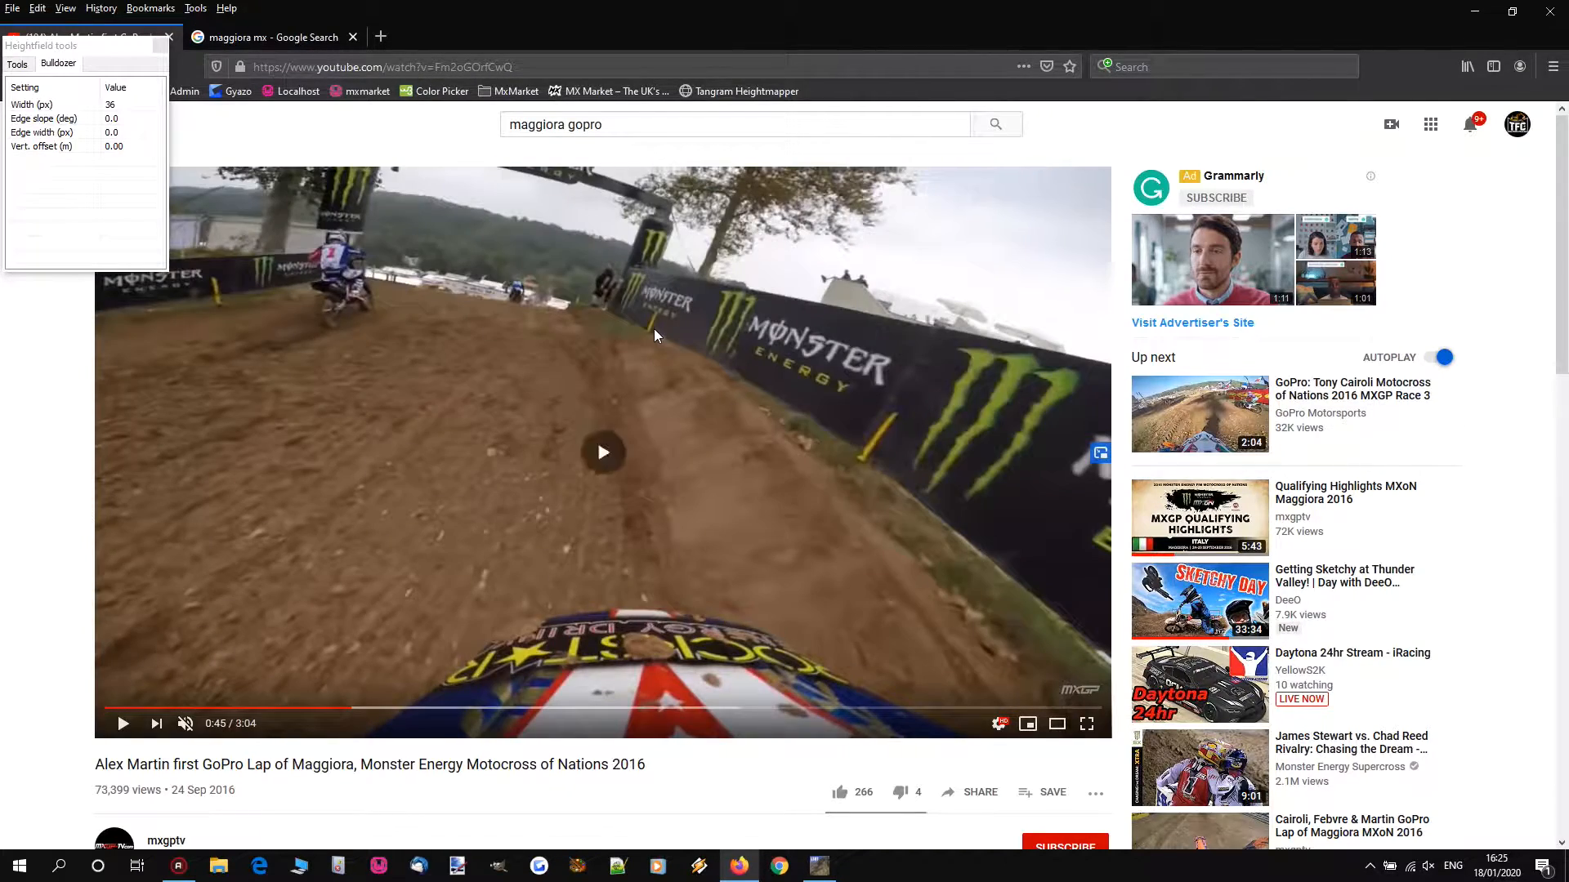
left_click(654, 335)
left_click(784, 504)
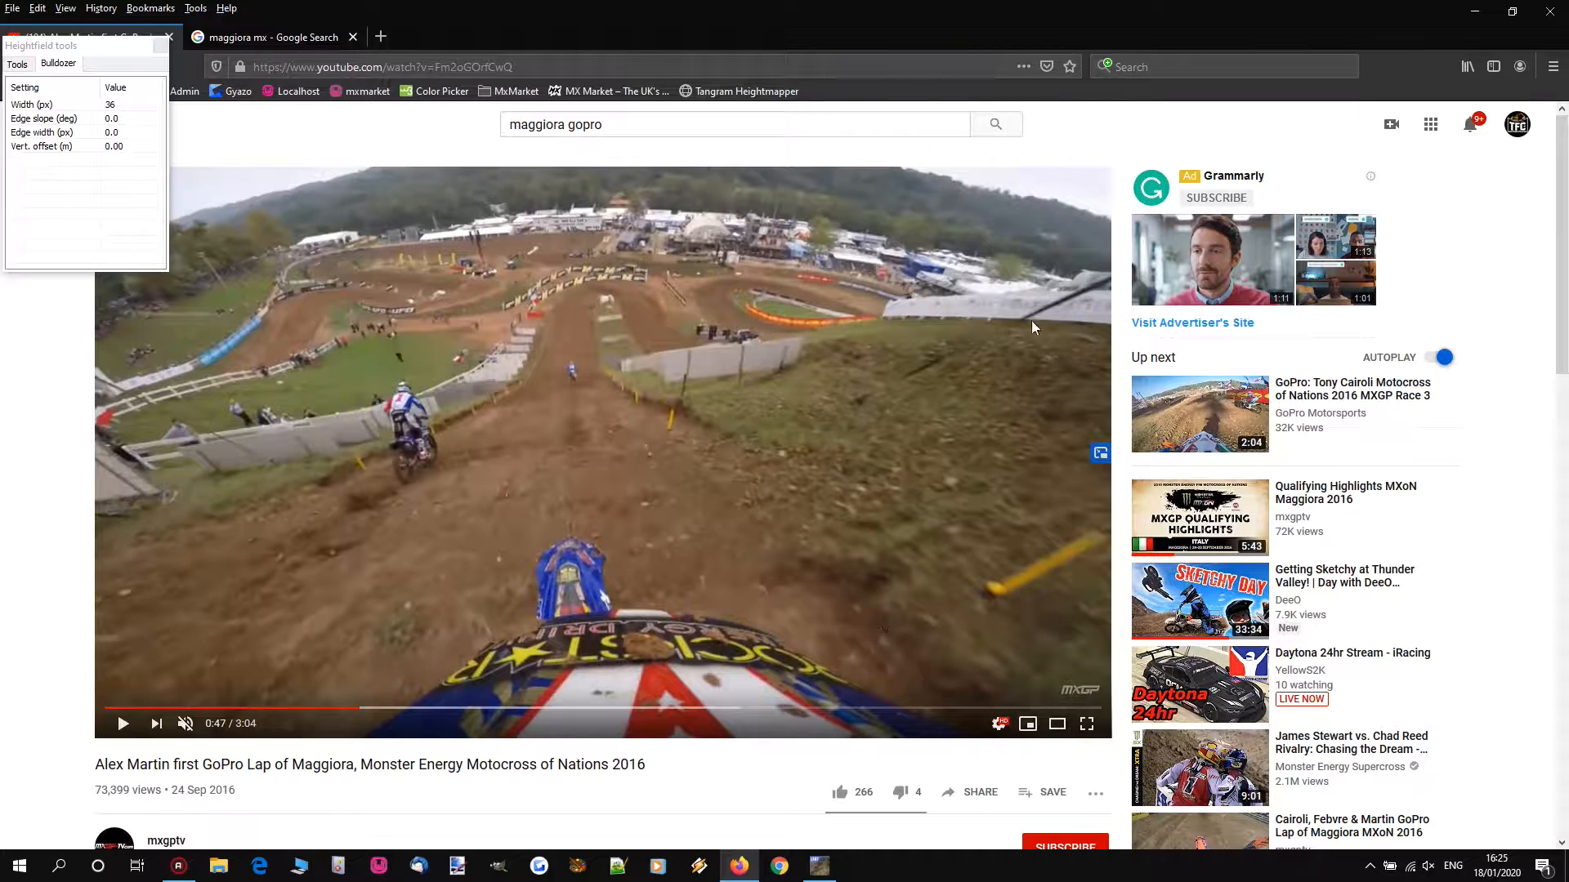
left_click(356, 709)
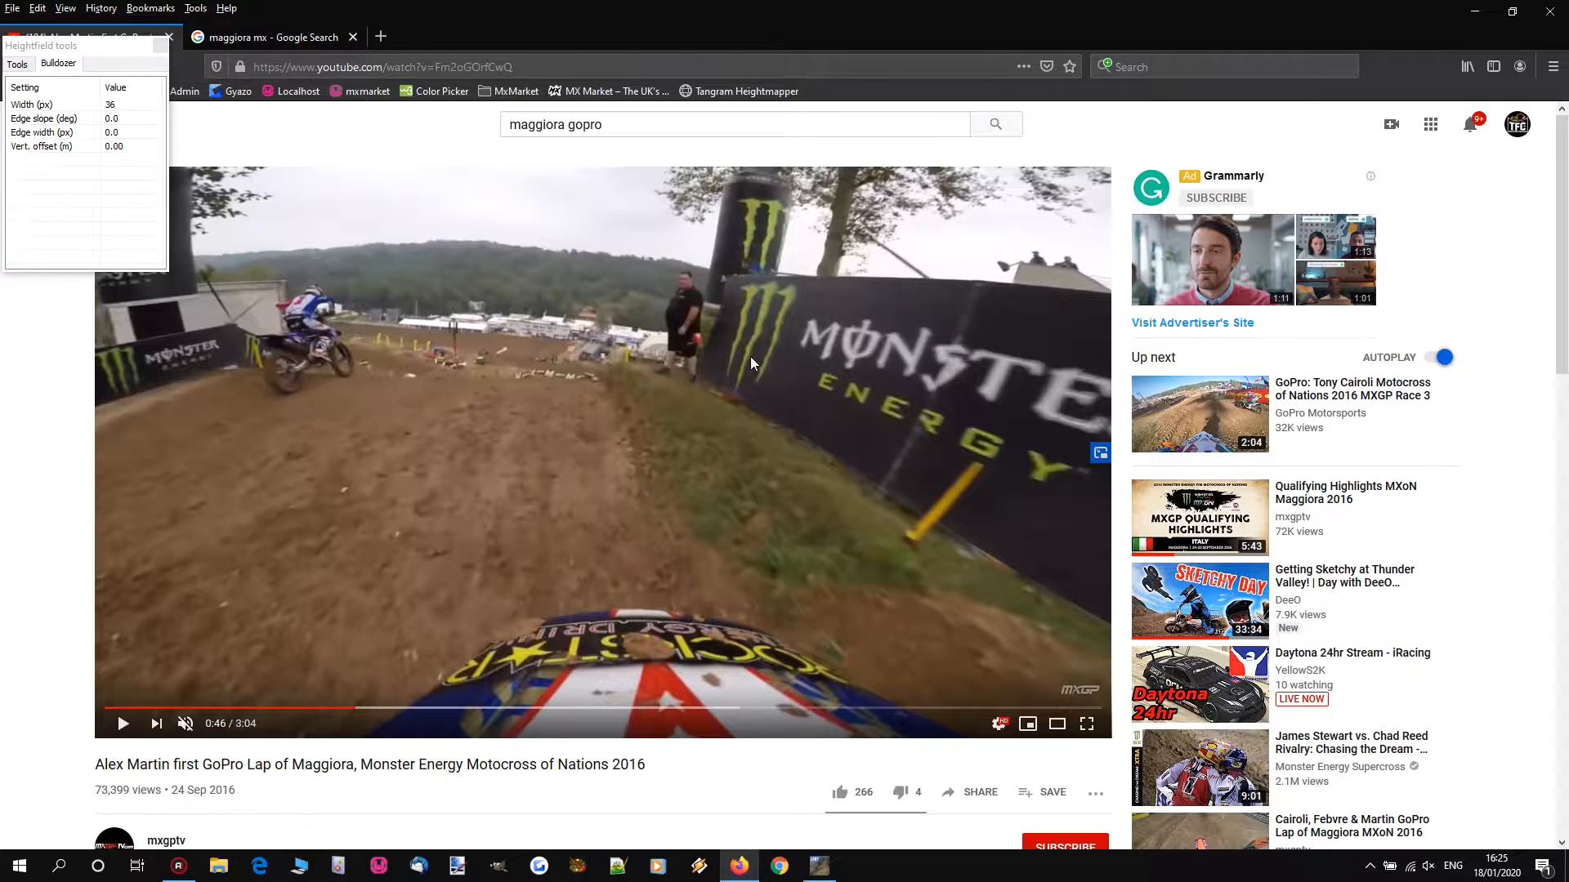
left_click(980, 331)
left_click(802, 410)
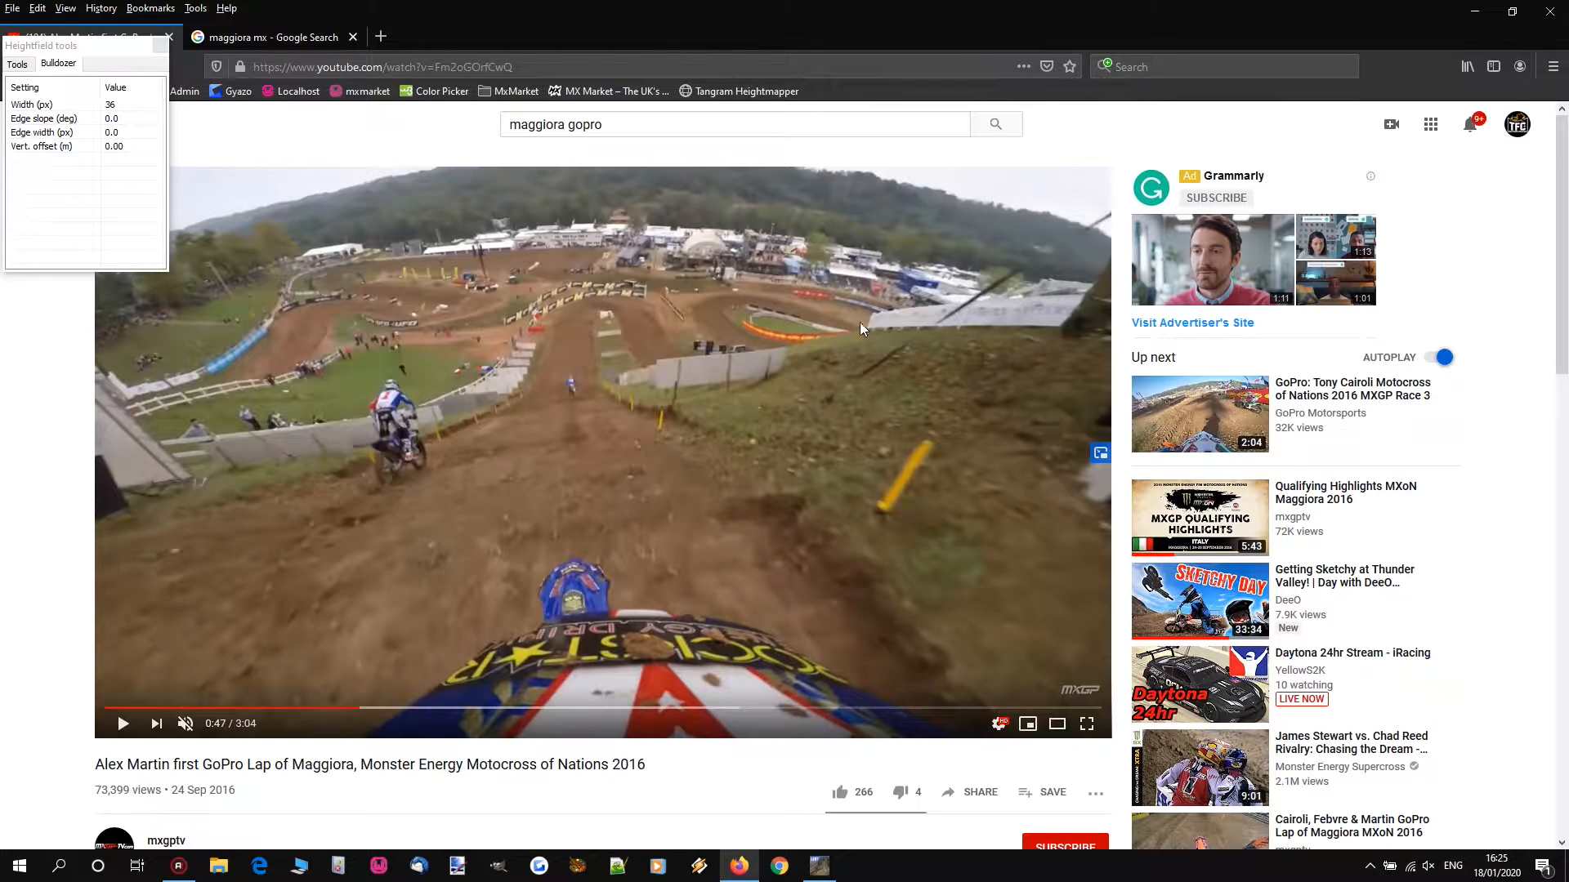
Step: Return to the terrain, widen the Bulldozer to 40 px and grade the track at the crest of the descent
left_click(1477, 10)
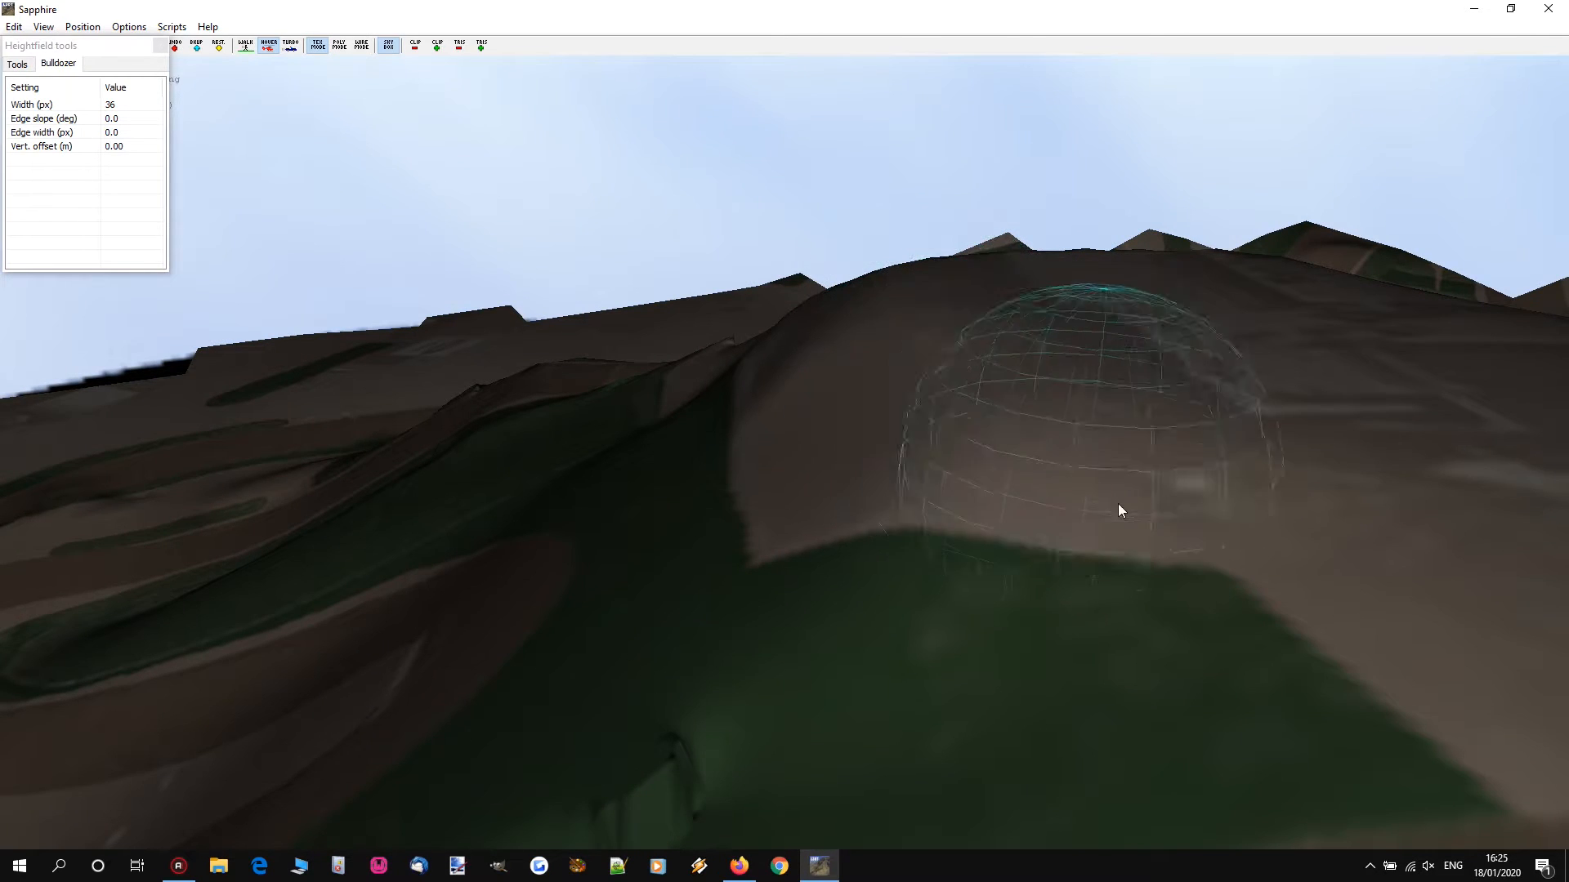
key("s")
key("d")
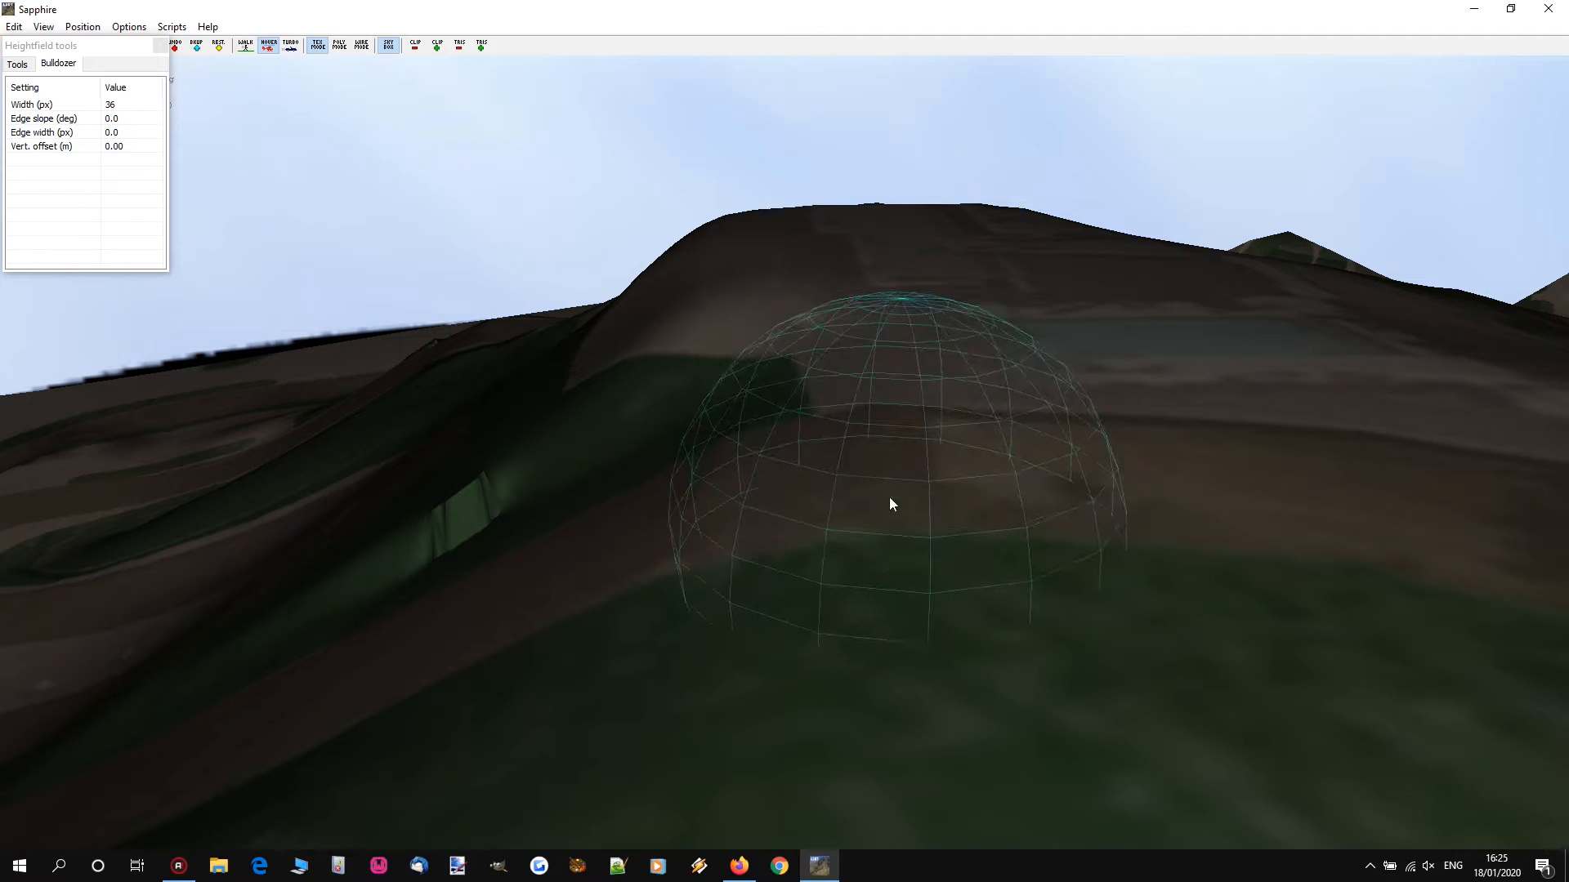
scroll(882, 454, "up", 1)
key("d")
mouse_move(910, 458)
right_mouse_down()
mouse_move(785, 453)
mouse_move(782, 428)
right_mouse_up()
key("s")
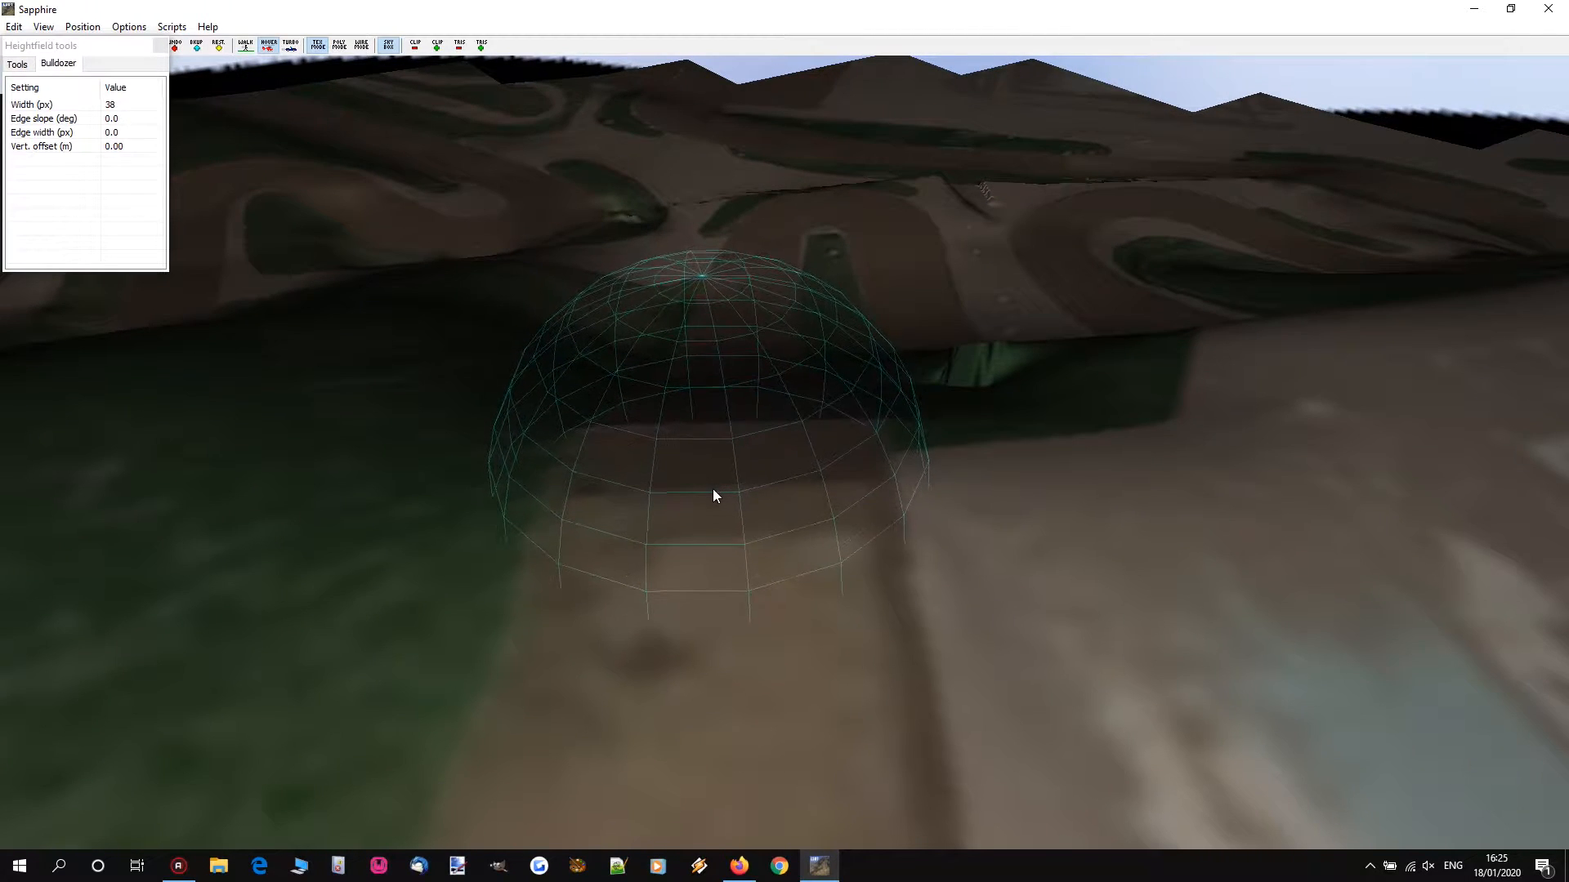
scroll(718, 499, "up", 1)
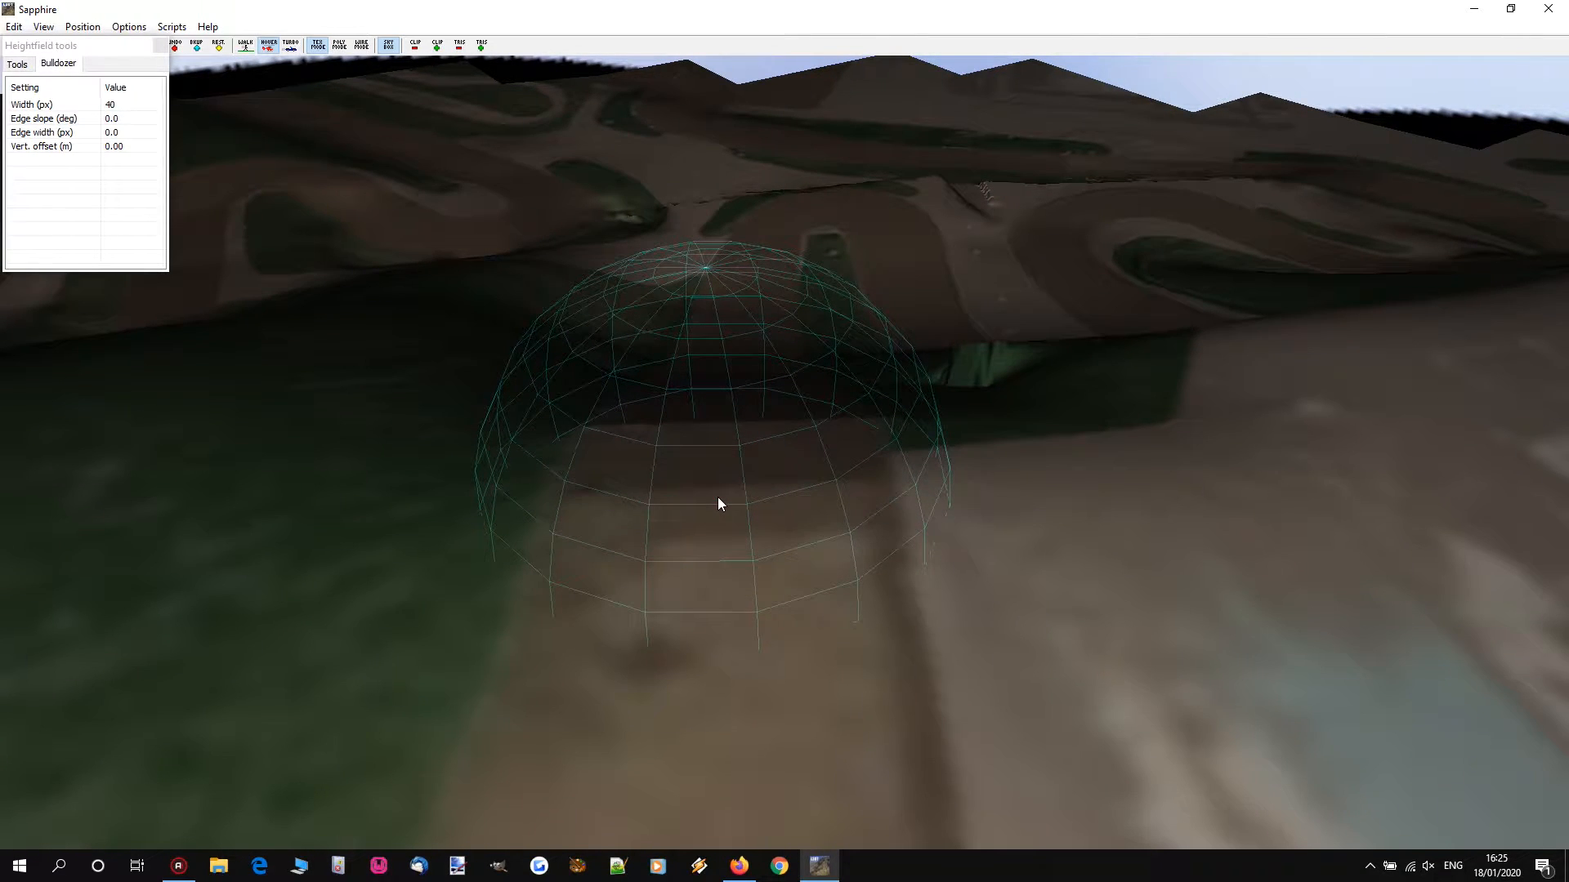
left_click_drag(722, 486, 737, 373)
Step: Widen the Bulldozer to 60 px and follow the straight hillside track to grade its surface
key("w")
mouse_move(737, 373)
right_mouse_down()
mouse_move(803, 407)
mouse_move(828, 388)
mouse_move(779, 386)
mouse_move(815, 392)
mouse_move(825, 360)
mouse_move(823, 396)
mouse_move(735, 482)
right_mouse_up()
key("w")
key("w")
key("w")
mouse_move(784, 425)
right_mouse_down()
mouse_move(830, 415)
mouse_move(784, 426)
mouse_move(782, 406)
right_mouse_up()
scroll(906, 494, "up", 2)
right_click_drag(905, 493, 785, 424)
key("w")
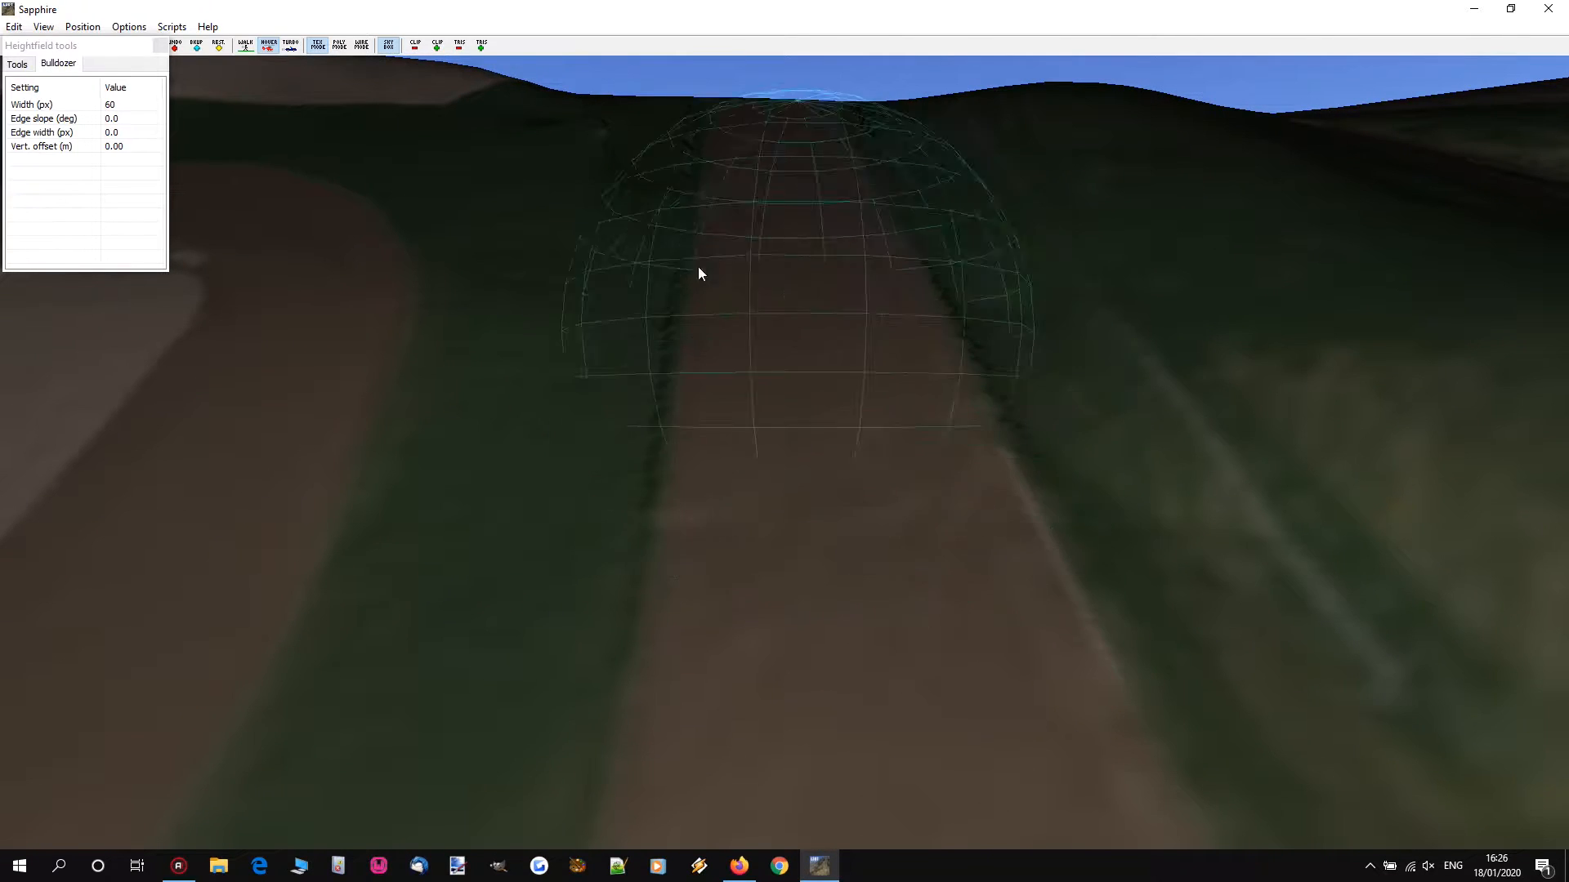
key("a")
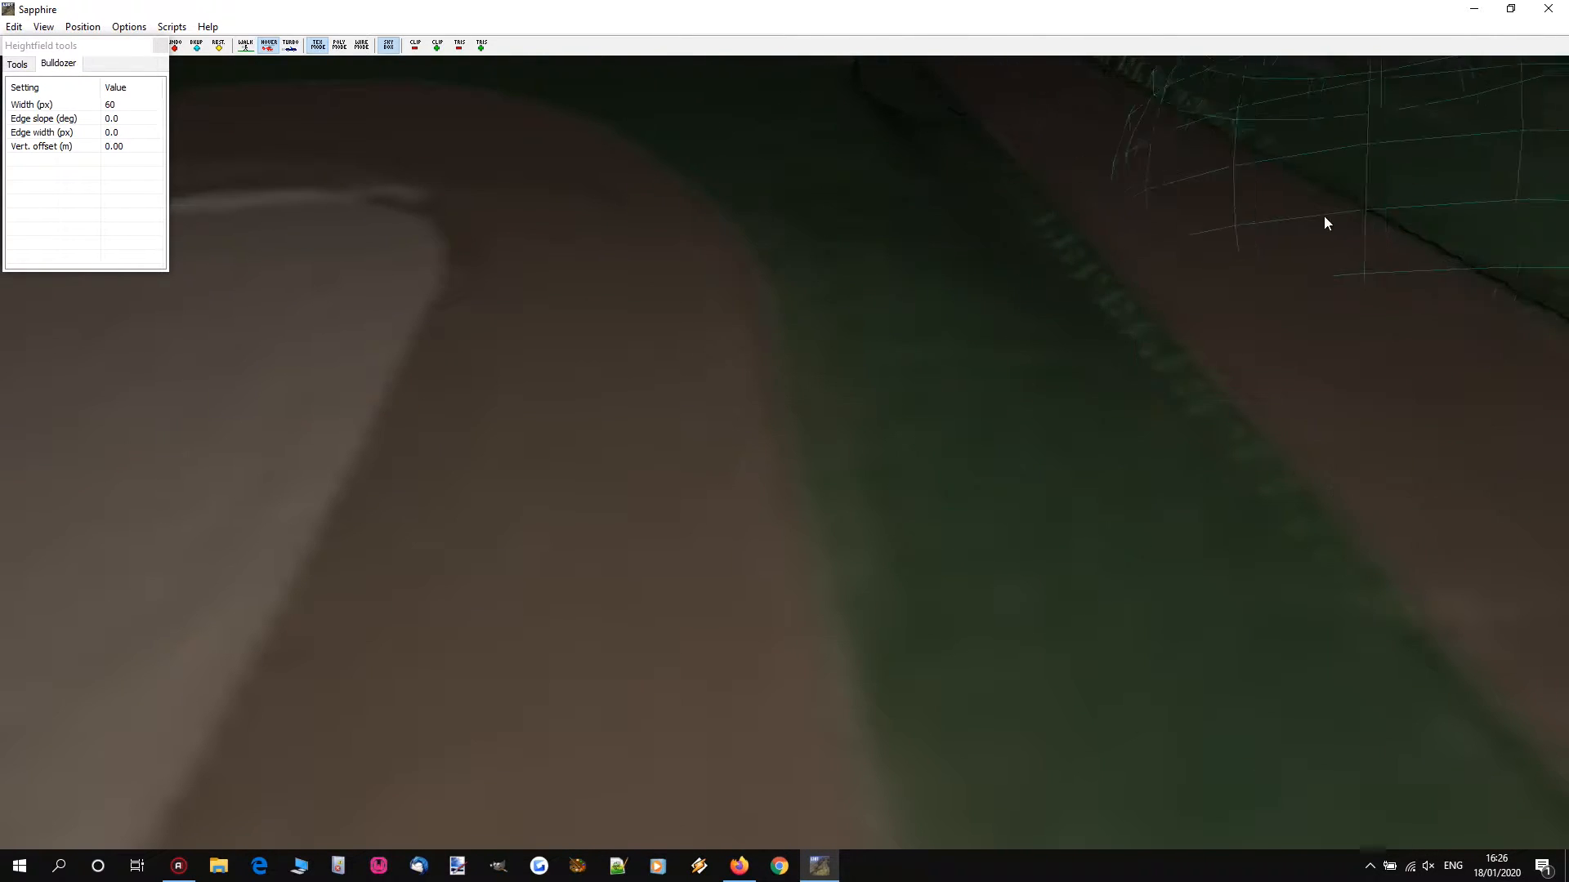
Step: Grade the straight hillside track up towards the crest with the 60 px Bulldozer
key("d")
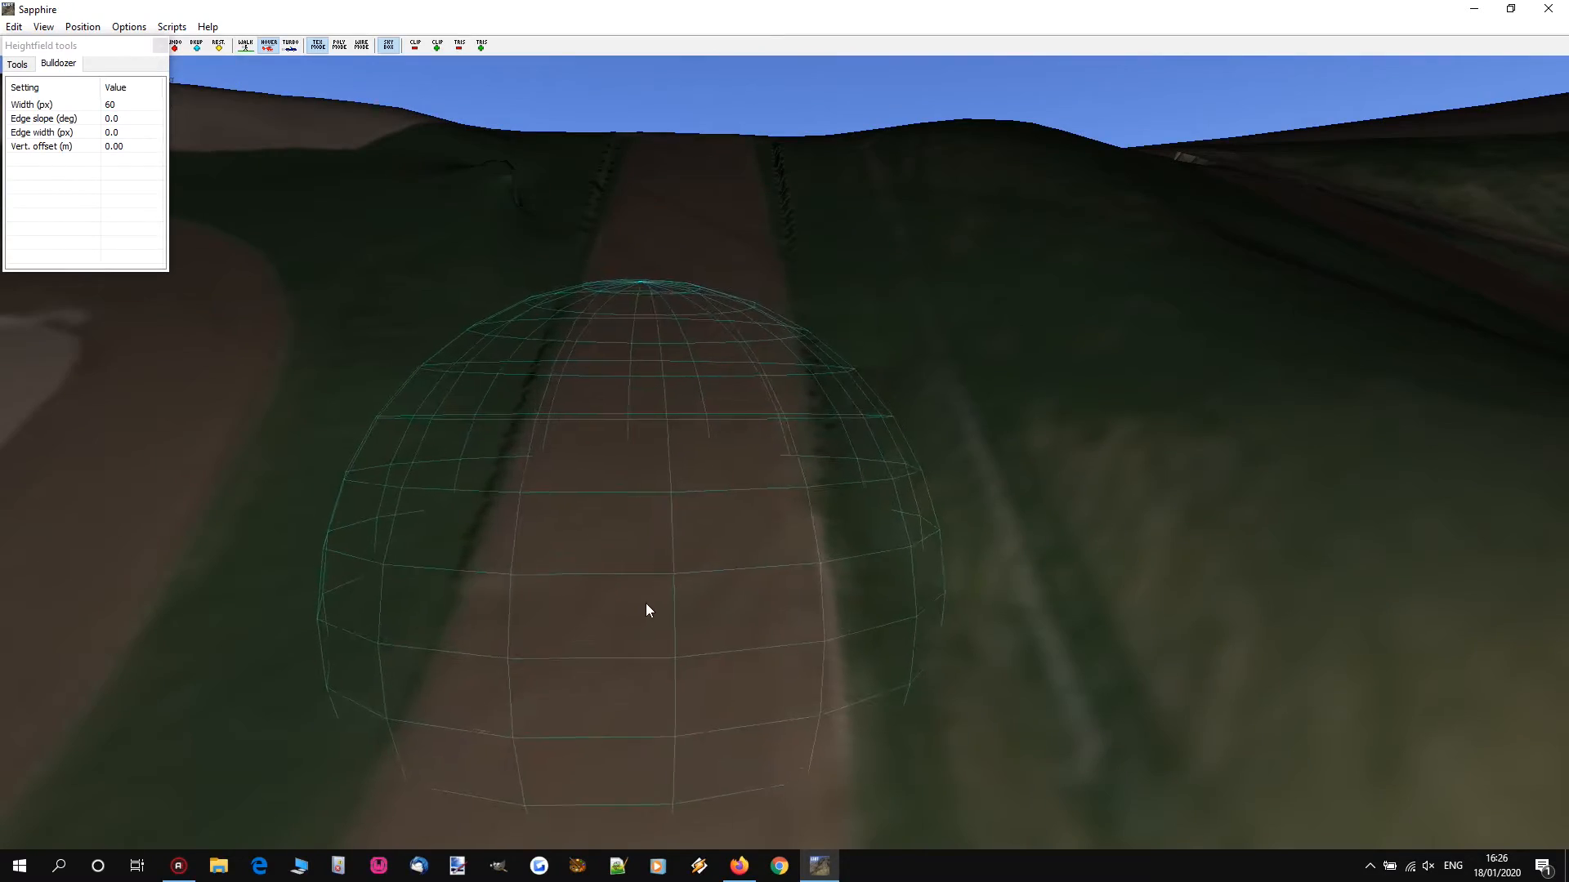
mouse_move(647, 604)
left_mouse_down()
mouse_move(653, 336)
mouse_move(755, 413)
mouse_move(760, 488)
mouse_move(799, 497)
mouse_move(847, 435)
left_mouse_up()
key("w")
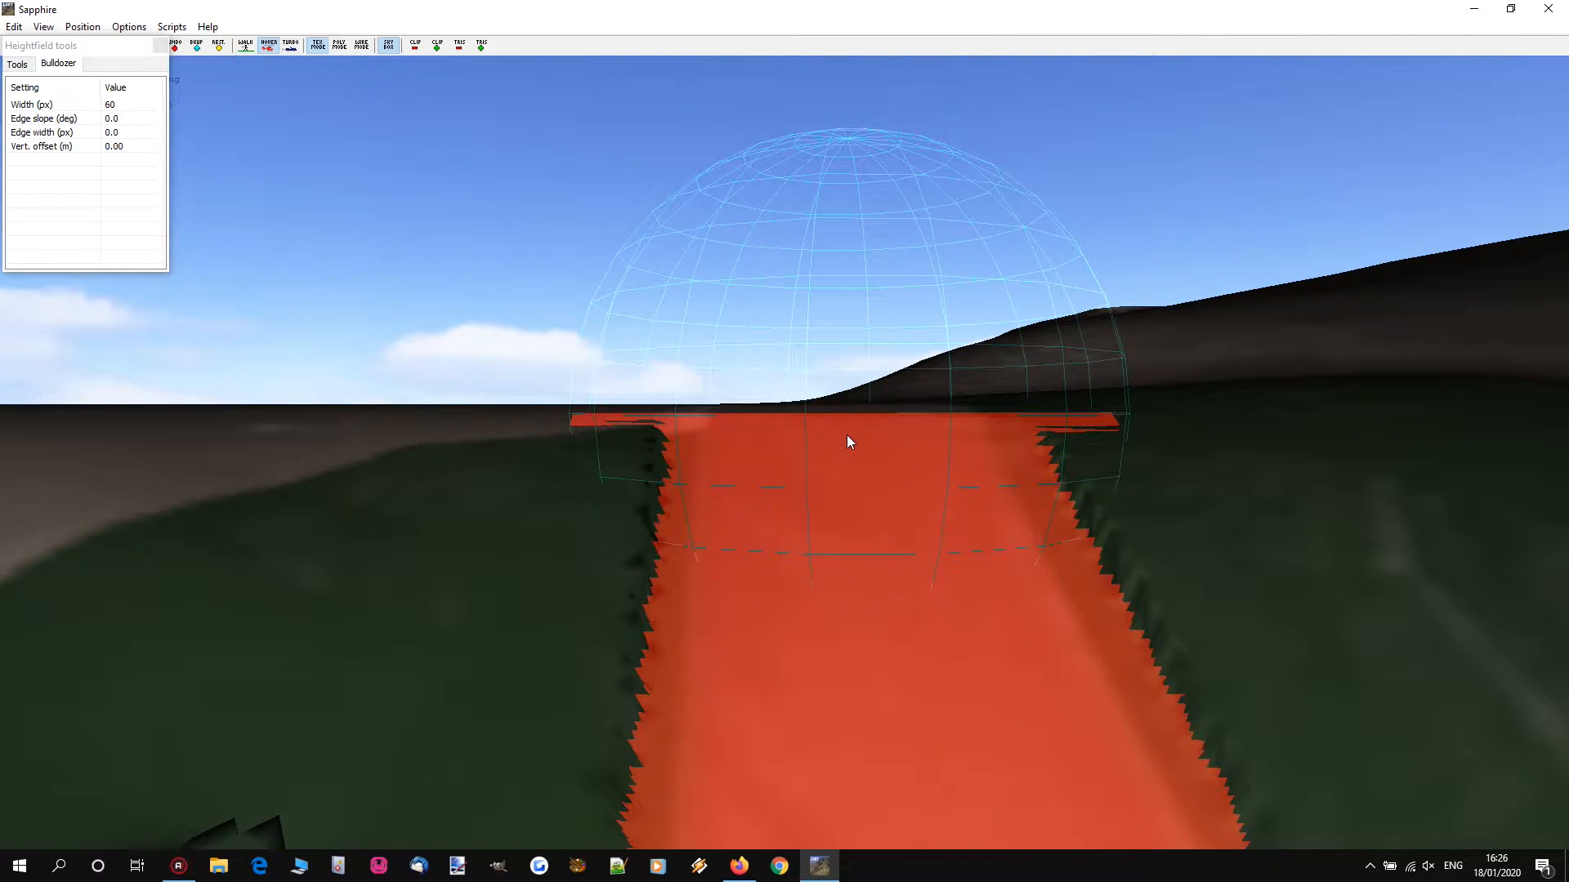
key("s")
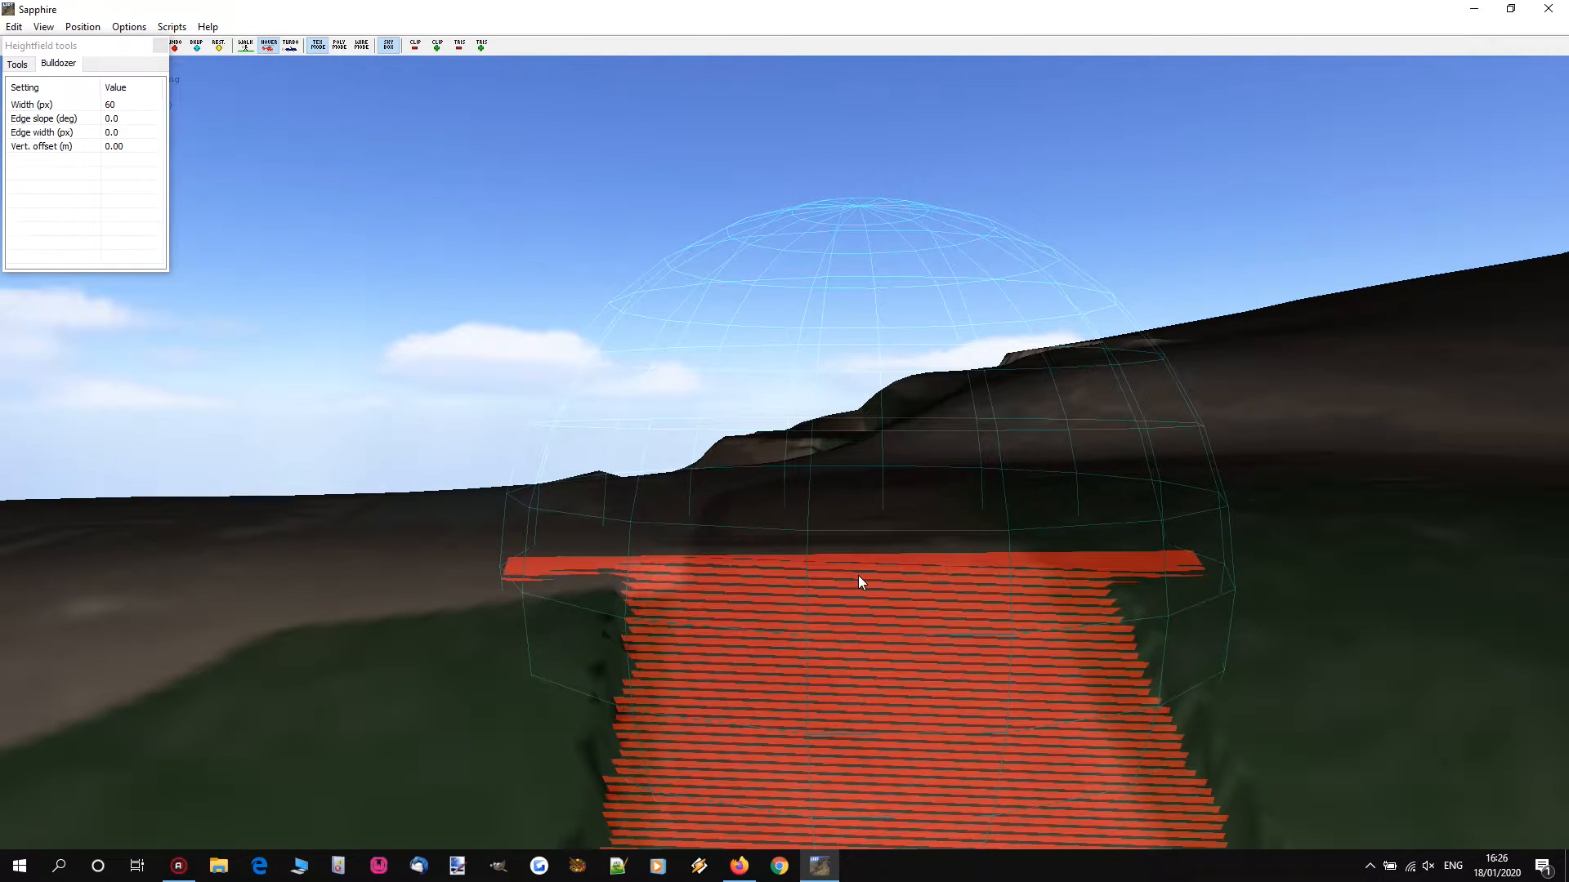
key("w")
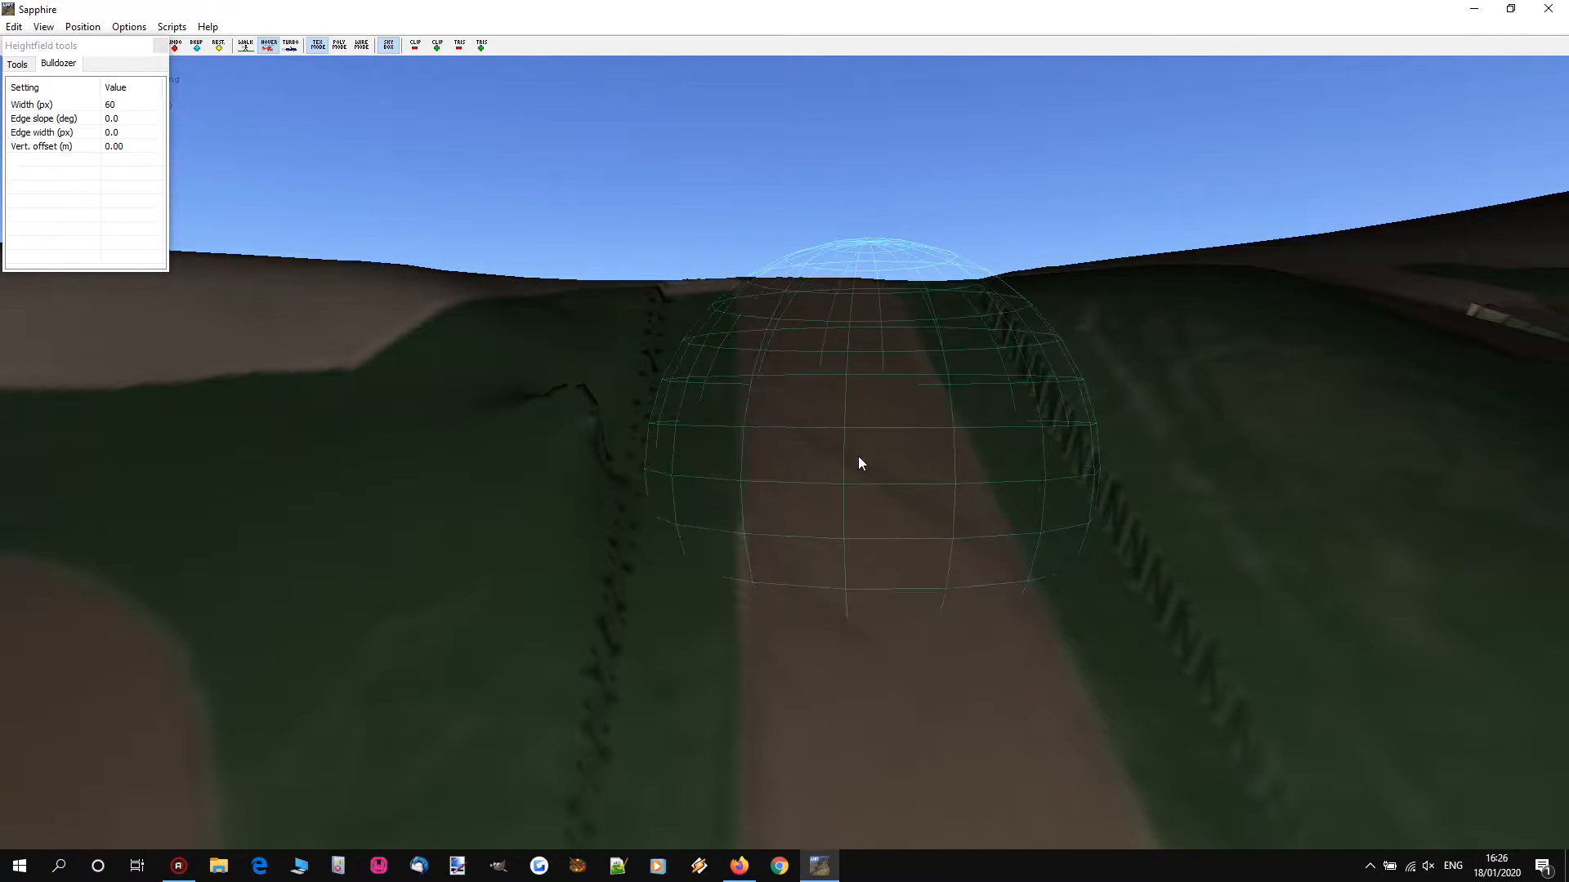
key("s")
key("s")
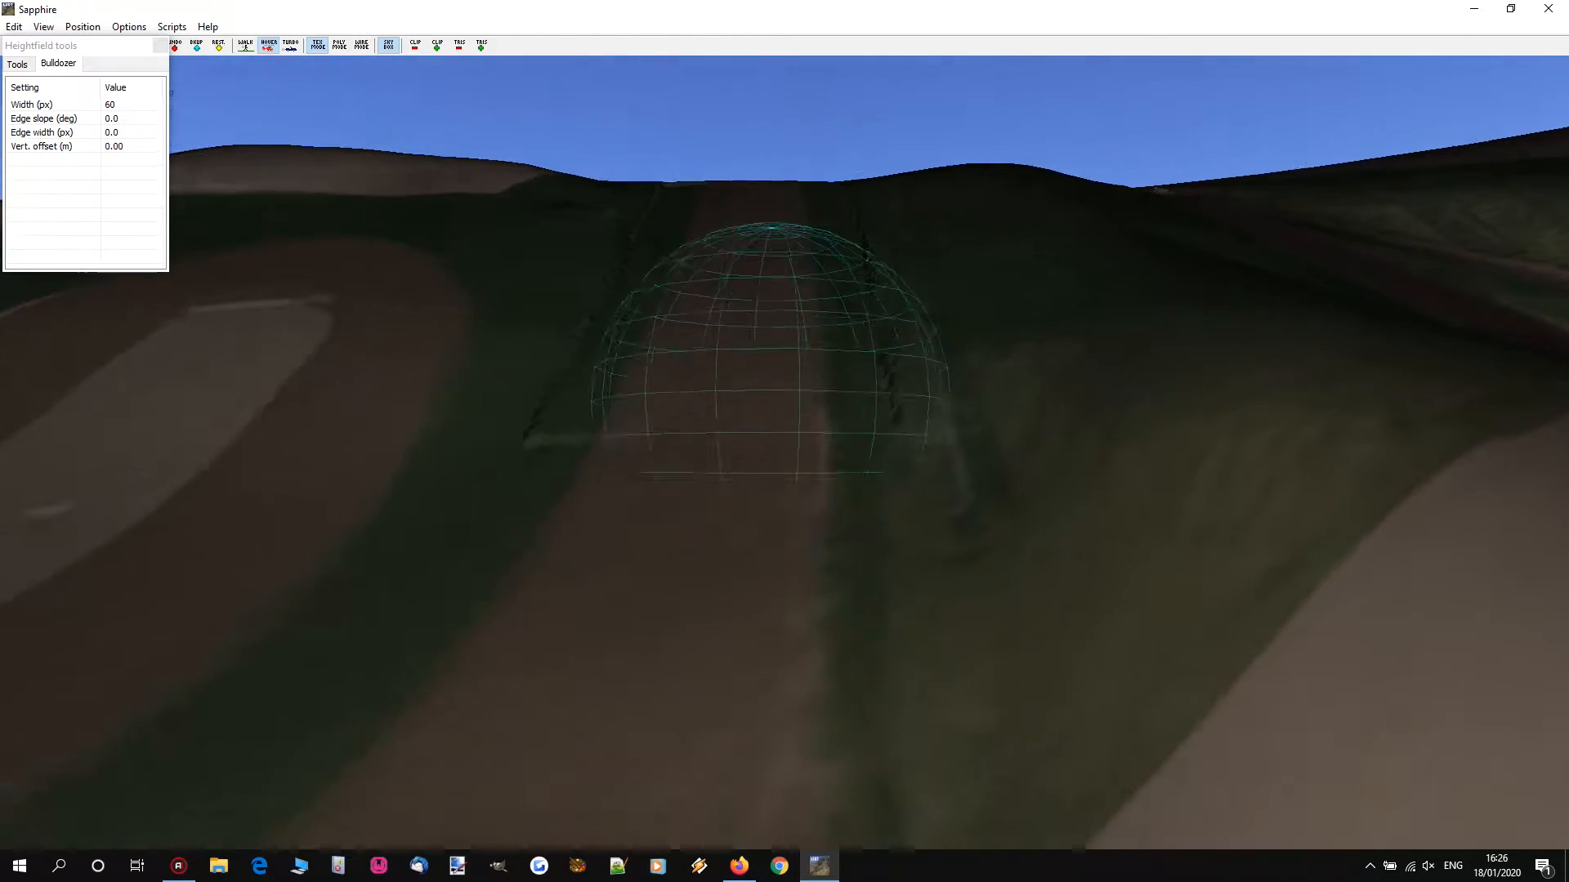
Step: Bulldoze the lower part of the hillside track in overlapping downhill passes towards the foot of the slope
mouse_move(851, 356)
right_mouse_down()
mouse_move(837, 343)
mouse_move(827, 359)
right_mouse_up()
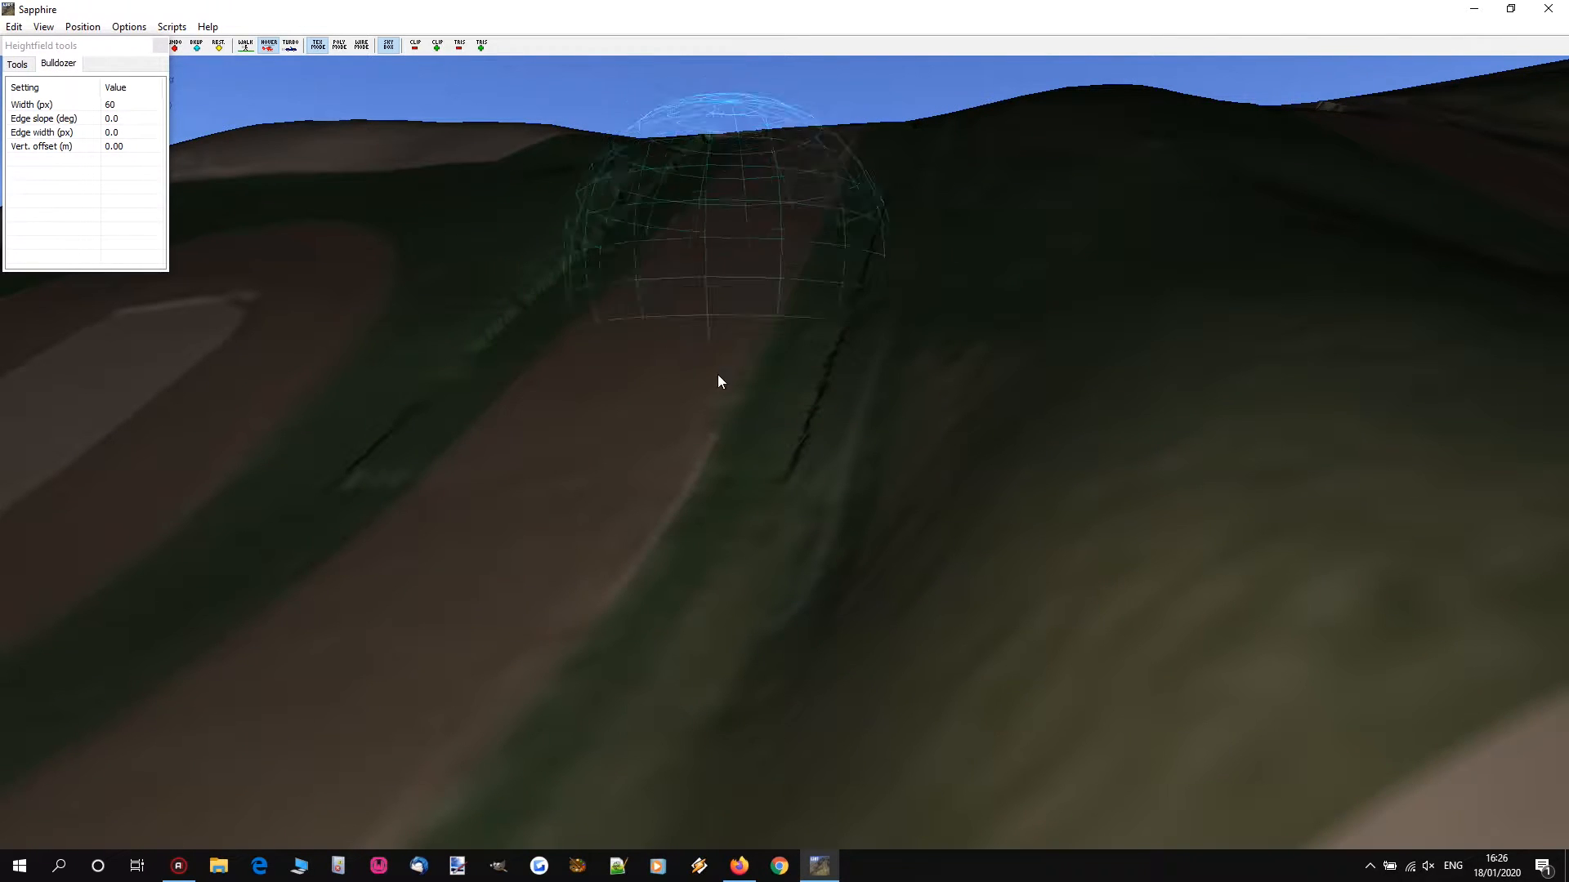
right_click_drag(717, 374, 965, 337)
key("s")
mouse_move(932, 450)
right_mouse_down()
mouse_move(727, 454)
mouse_move(883, 462)
mouse_move(825, 523)
mouse_move(794, 337)
right_mouse_up()
key("s")
key("w")
left_click_drag(771, 325, 1031, 571)
mouse_move(723, 252)
left_mouse_down()
mouse_move(815, 323)
mouse_move(847, 394)
mouse_move(847, 381)
left_mouse_up()
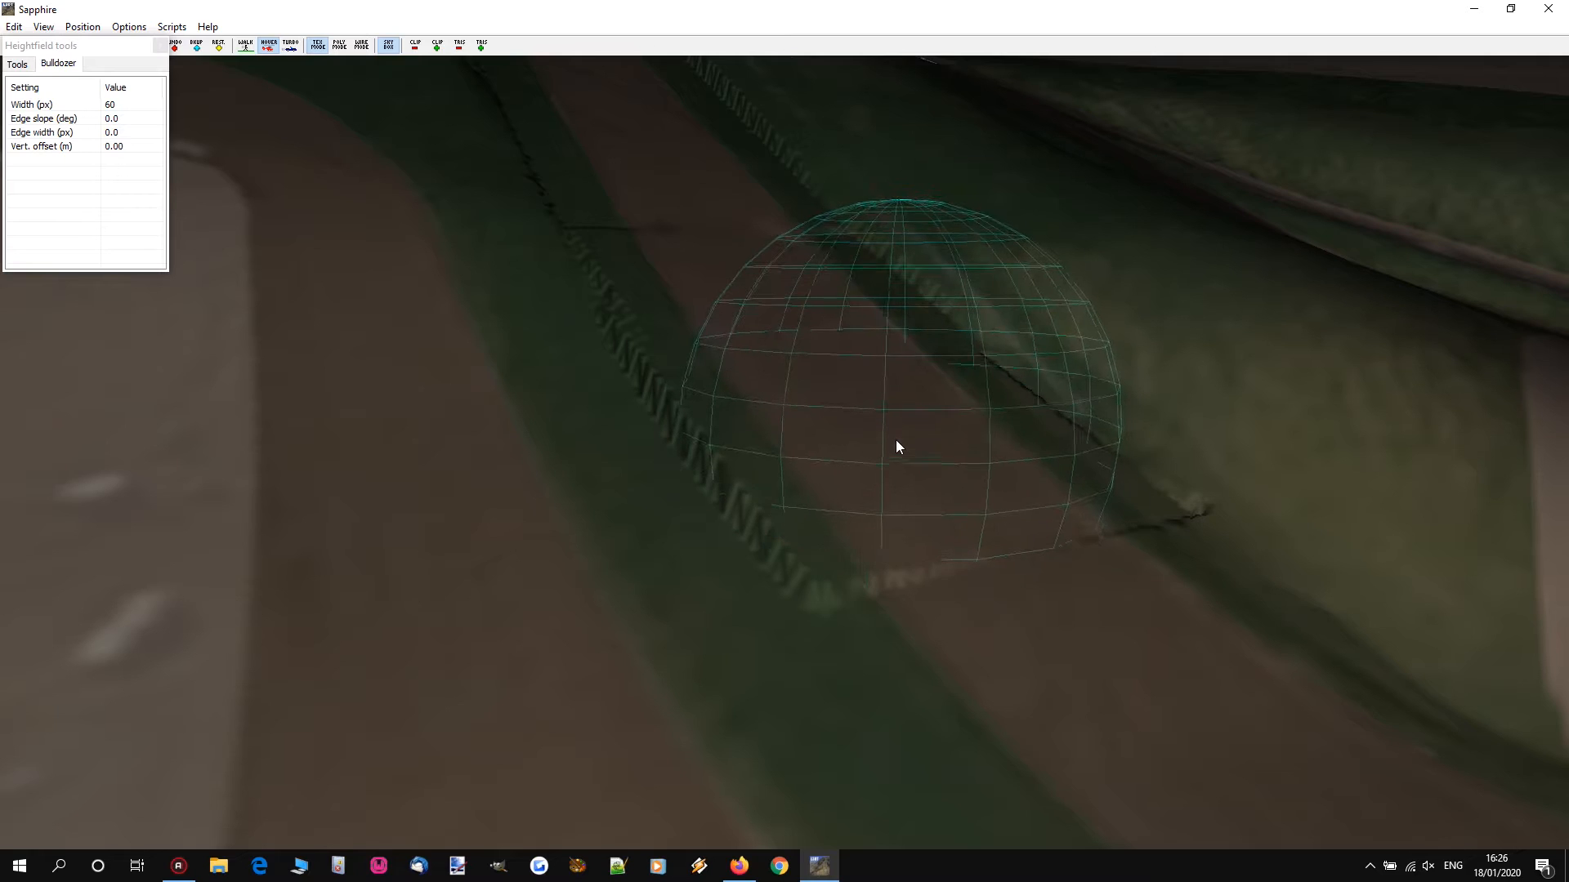
left_click_drag(897, 434, 1119, 645)
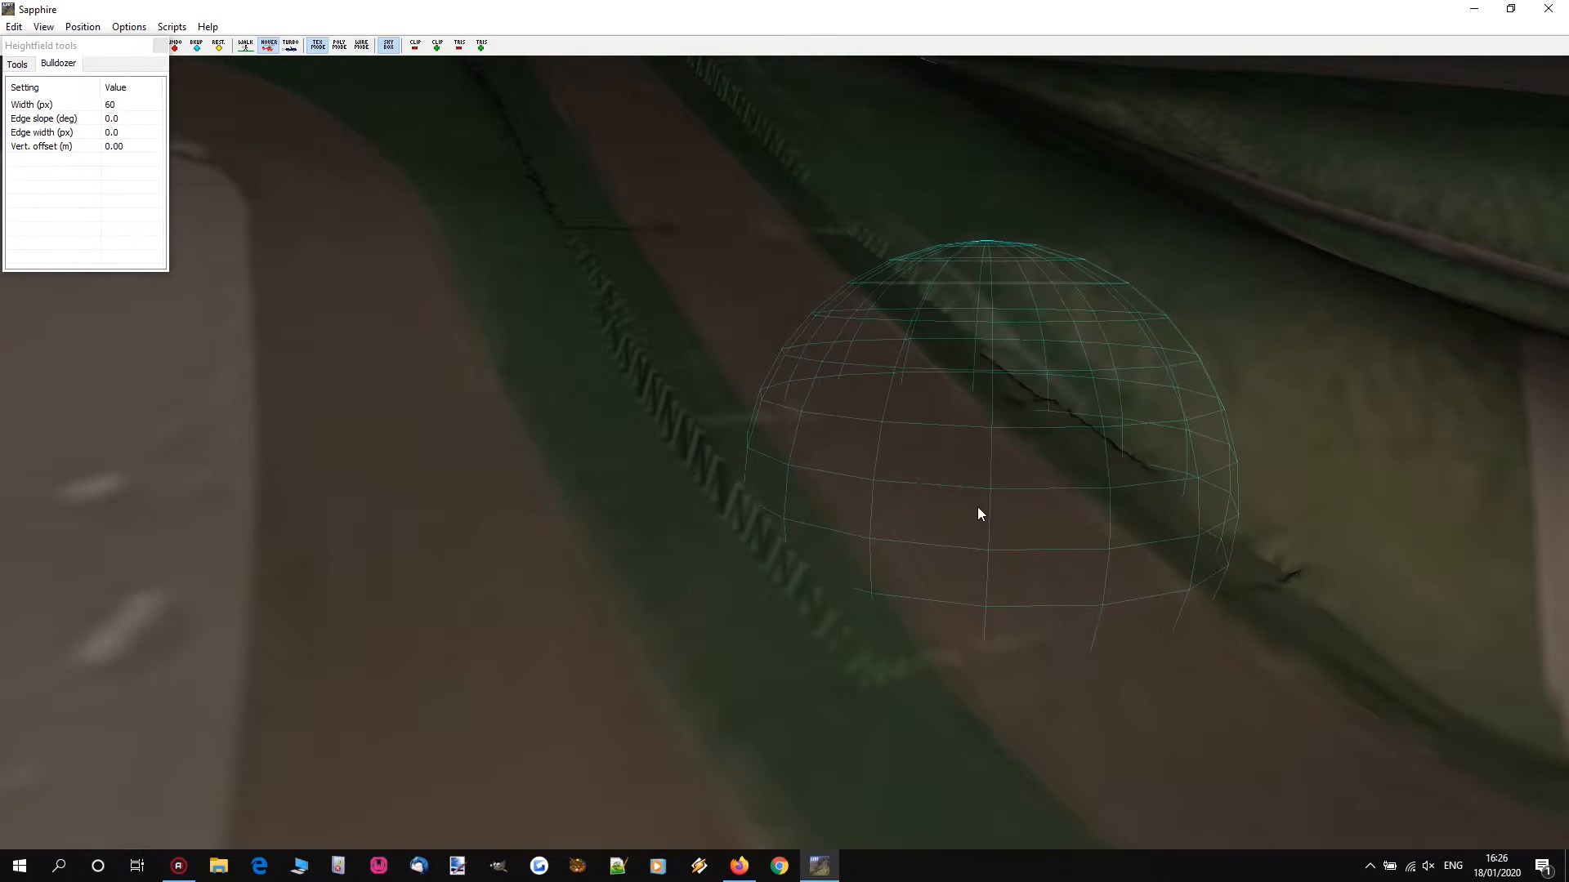
Step: Extend the bulldozed track around the bend at the foot of the descent, beside the end of the grass verge
key("s")
key("d")
mouse_move(972, 506)
left_mouse_down()
mouse_move(1022, 518)
mouse_move(1002, 500)
left_mouse_up()
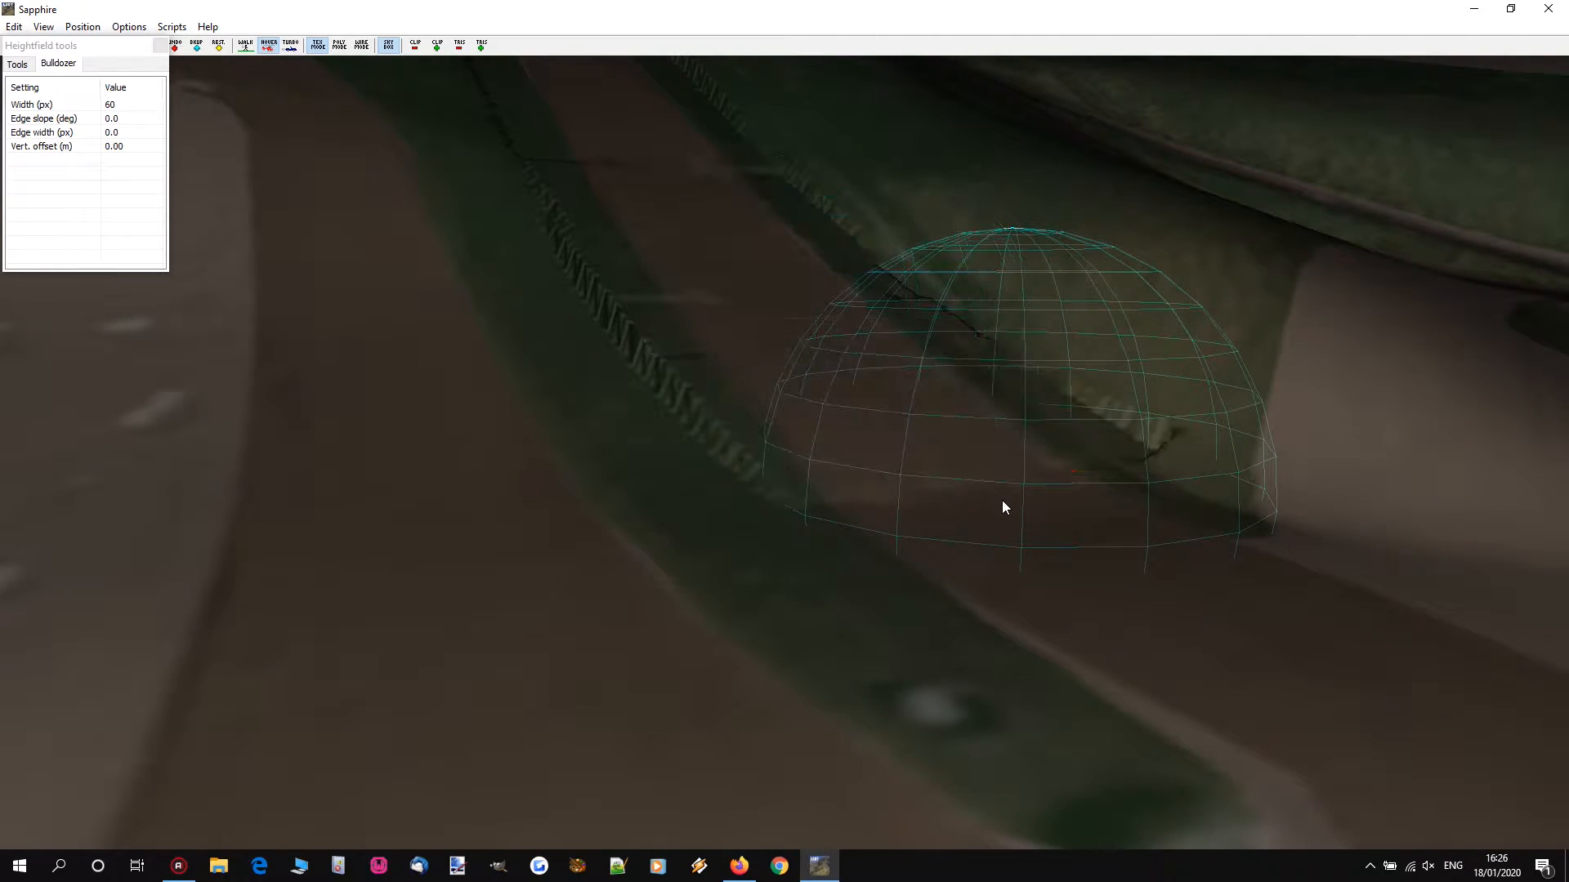
left_click_drag(911, 432, 1068, 536)
left_click_drag(950, 471, 1258, 650)
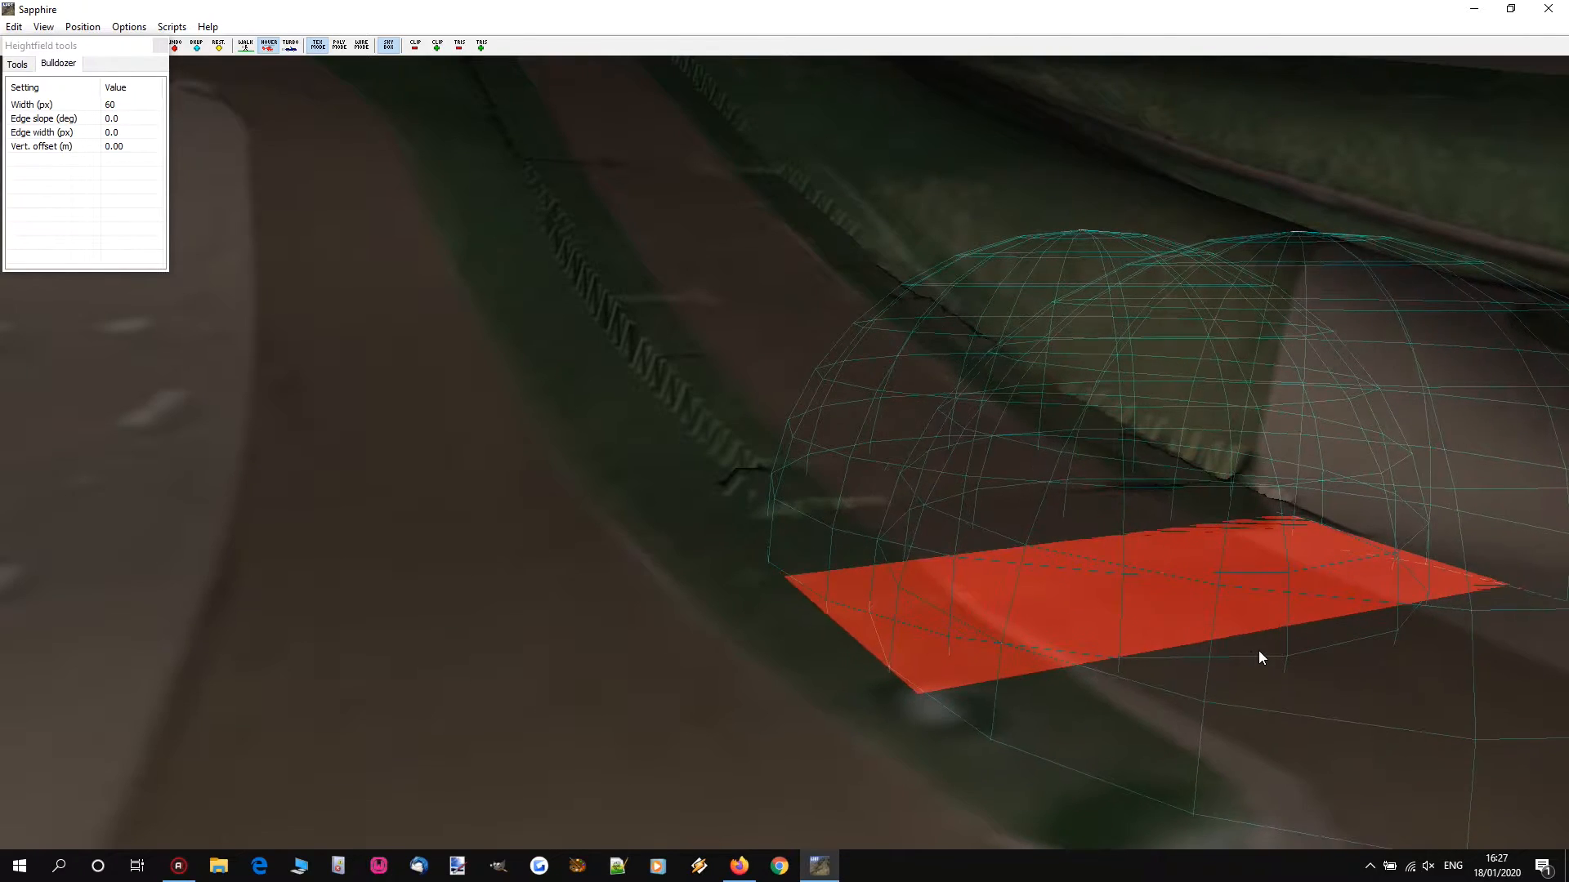
Step: Bulldoze along the centre of the lower descent to even out the ridges between the earlier passes
mouse_move(1152, 467)
right_mouse_down()
mouse_move(785, 452)
mouse_move(780, 504)
right_mouse_up()
key("s")
mouse_move(805, 527)
left_mouse_down()
mouse_move(837, 360)
mouse_move(830, 253)
left_mouse_up()
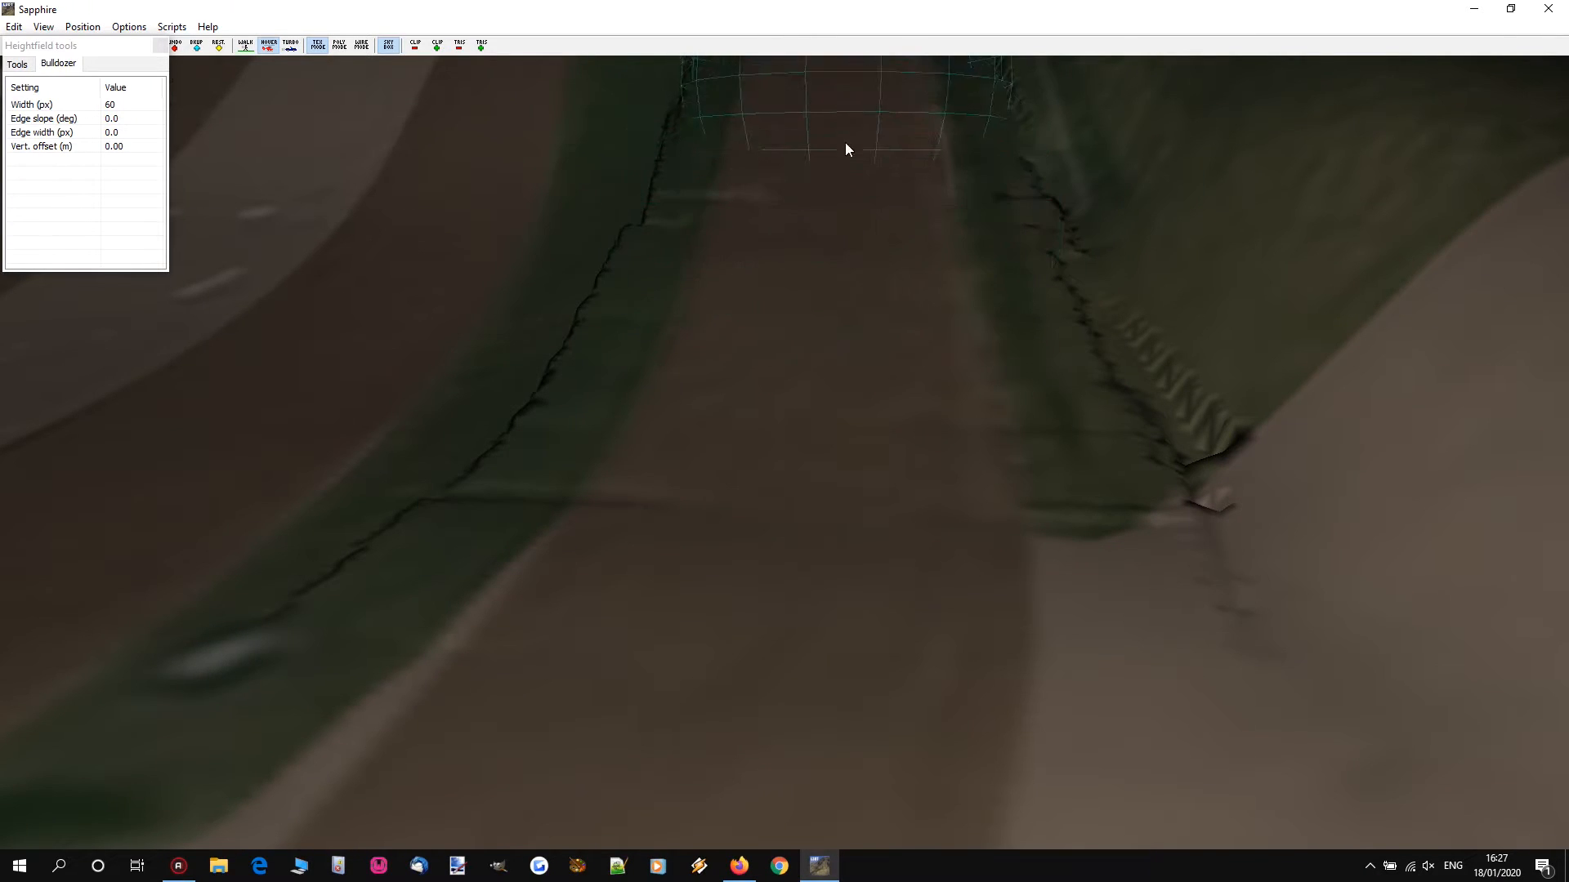
key("s")
left_click_drag(805, 450, 762, 673)
Step: Grade the transition from the foot of the hill back up into the straight descent
key("s")
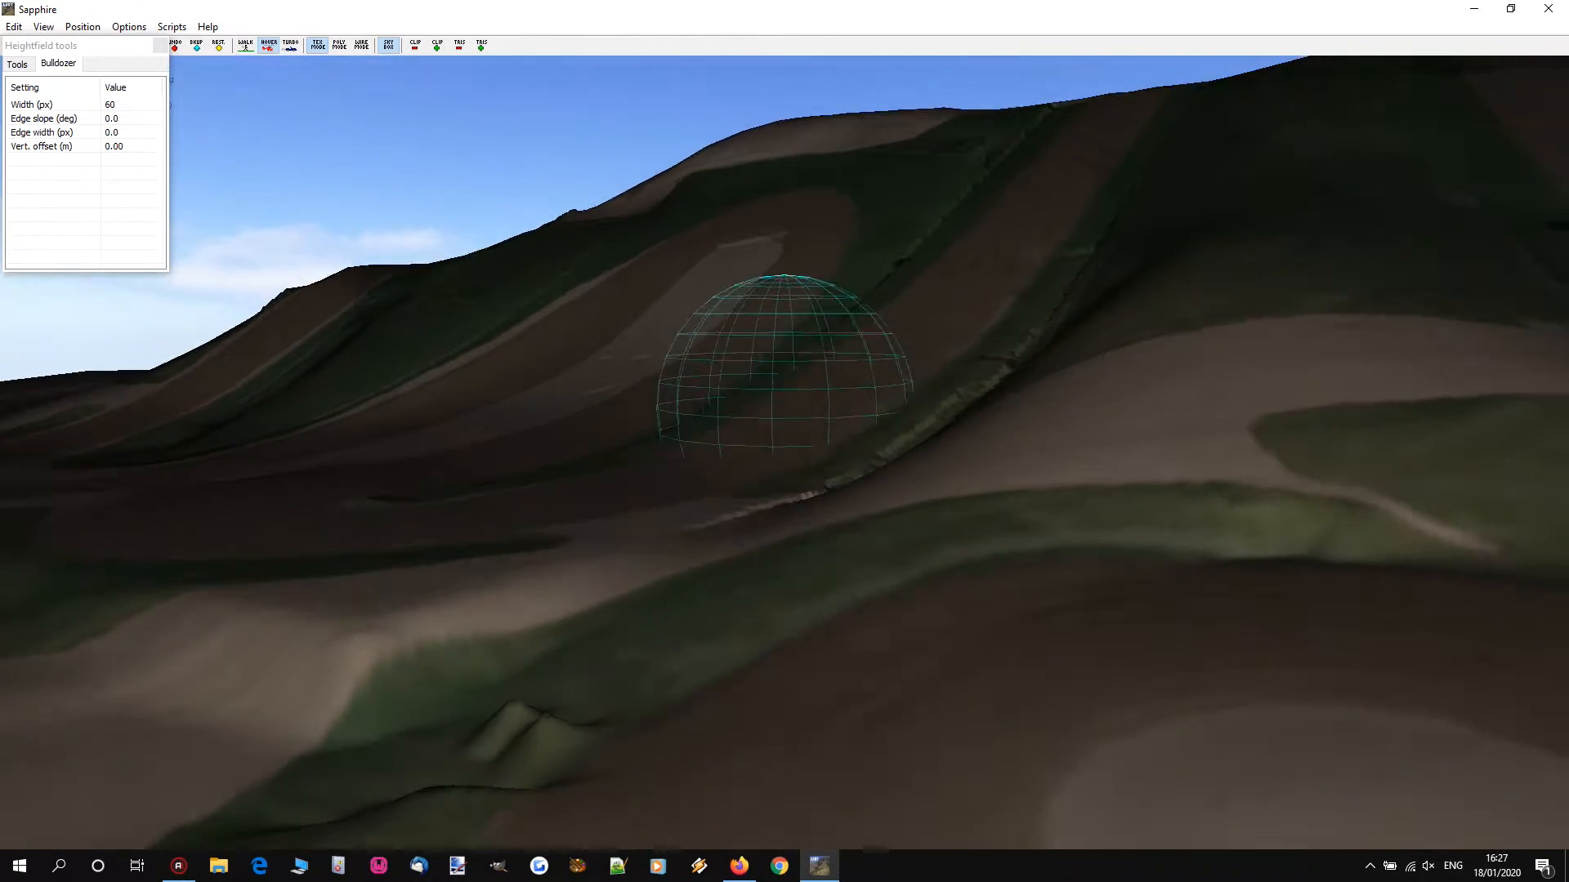
key("w")
mouse_move(785, 442)
right_mouse_down()
mouse_move(784, 402)
mouse_move(781, 430)
right_mouse_up()
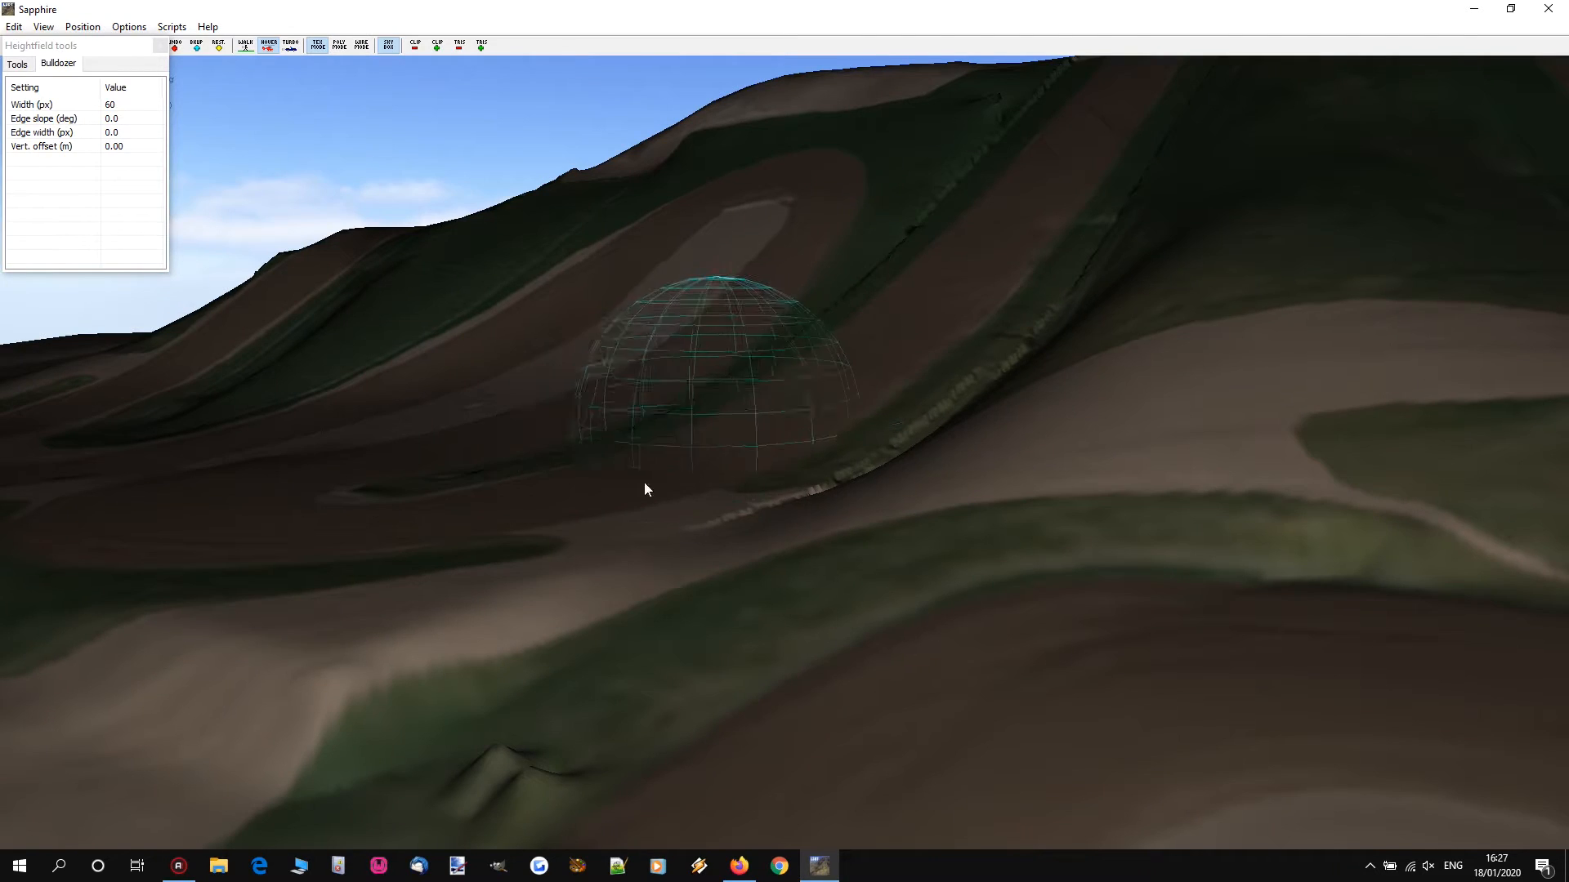
key("w")
right_click_drag(611, 500, 786, 430)
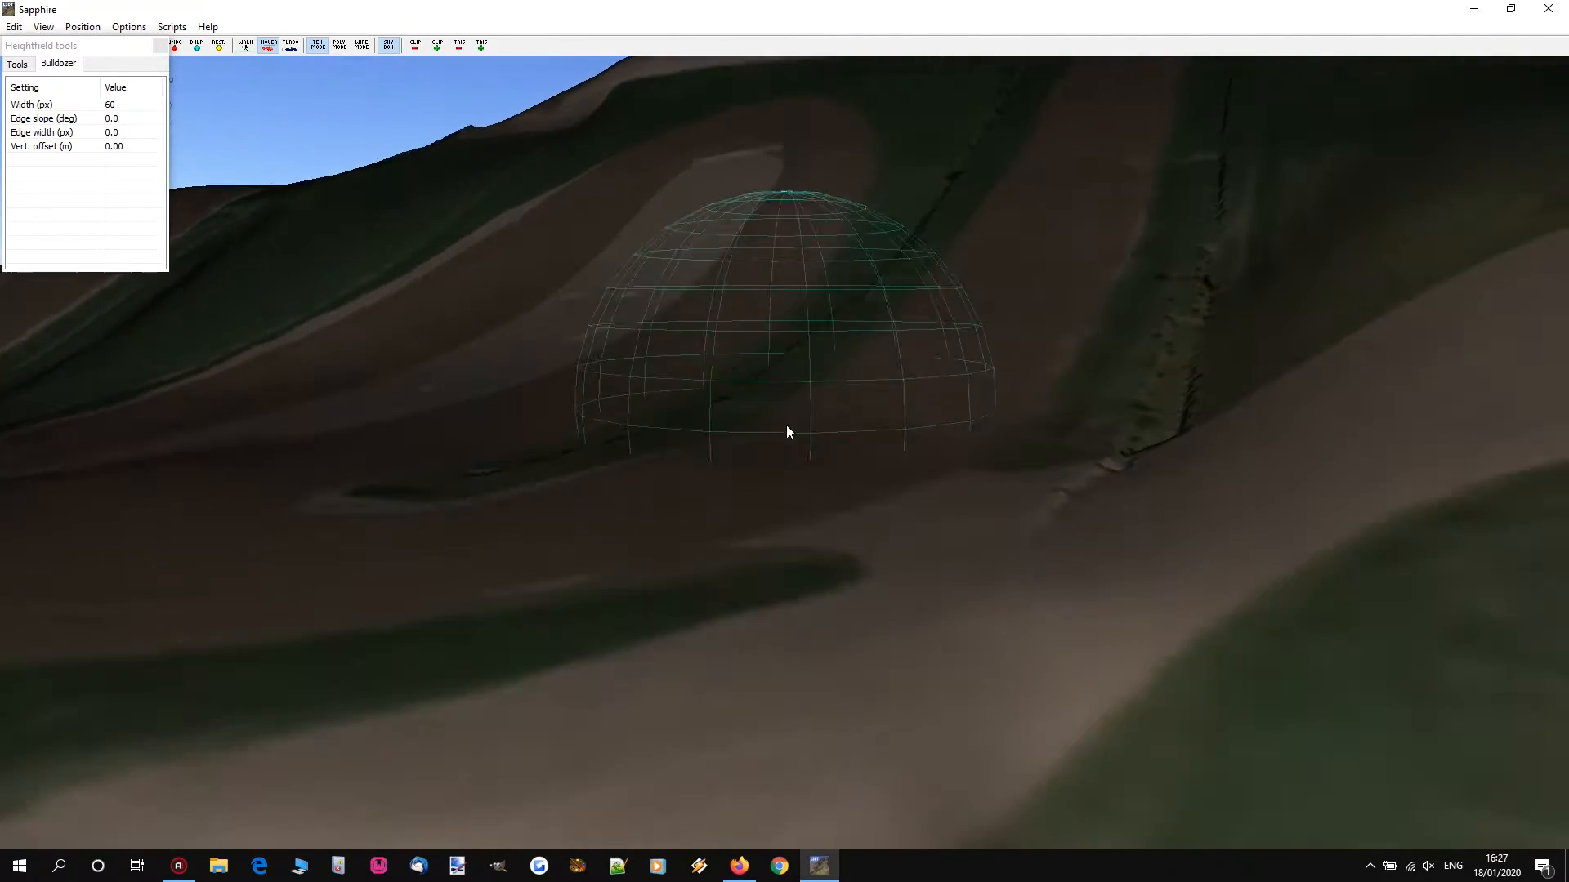
left_click_drag(665, 550, 882, 357)
right_click_drag(845, 415, 759, 392)
key("w")
left_click_drag(774, 403, 782, 487)
Step: Inspect the whole hillside profile and compare it with the Maggiora hill photo and the GoPro descent at 0:47 in Firefox
key("Down")
key("Down")
right_click_drag(782, 487, 784, 405)
key("Up")
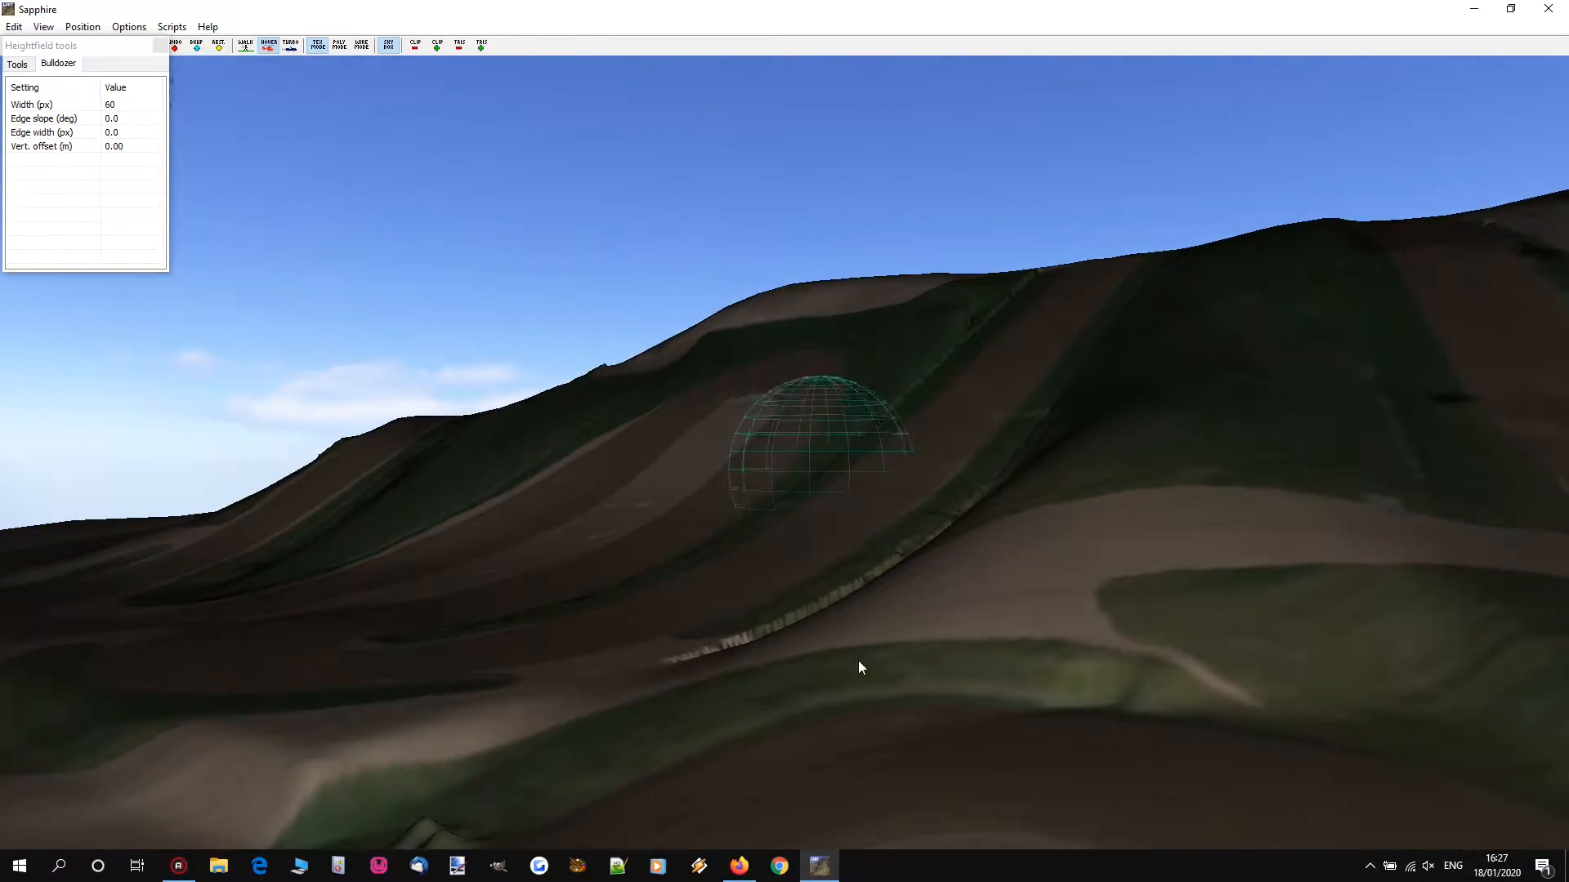
left_click(739, 865)
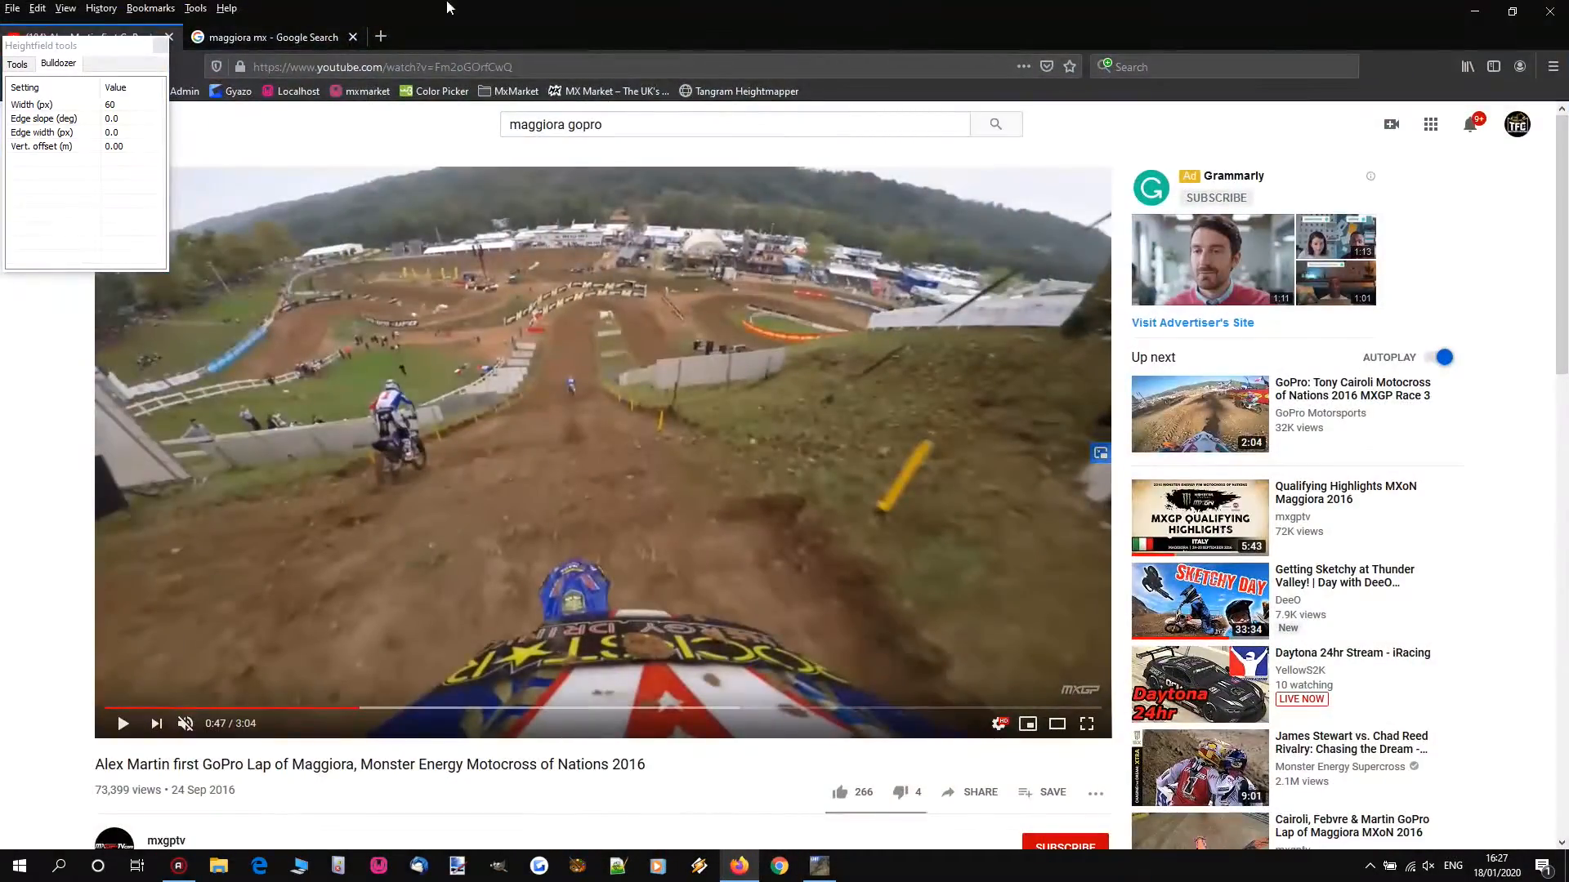
left_click(248, 39)
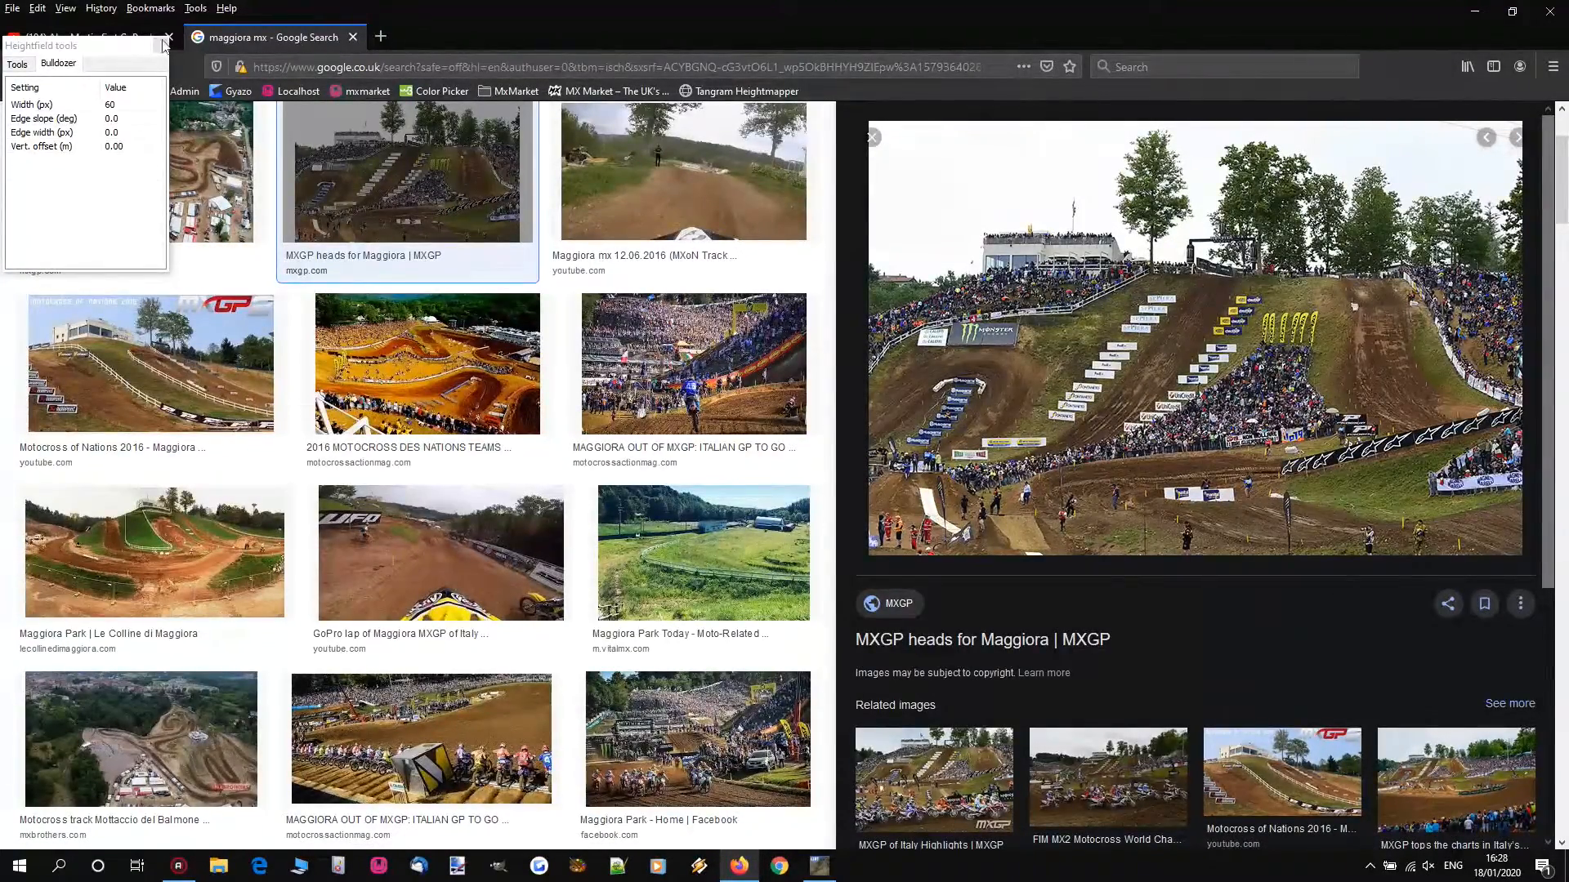
left_click(114, 37)
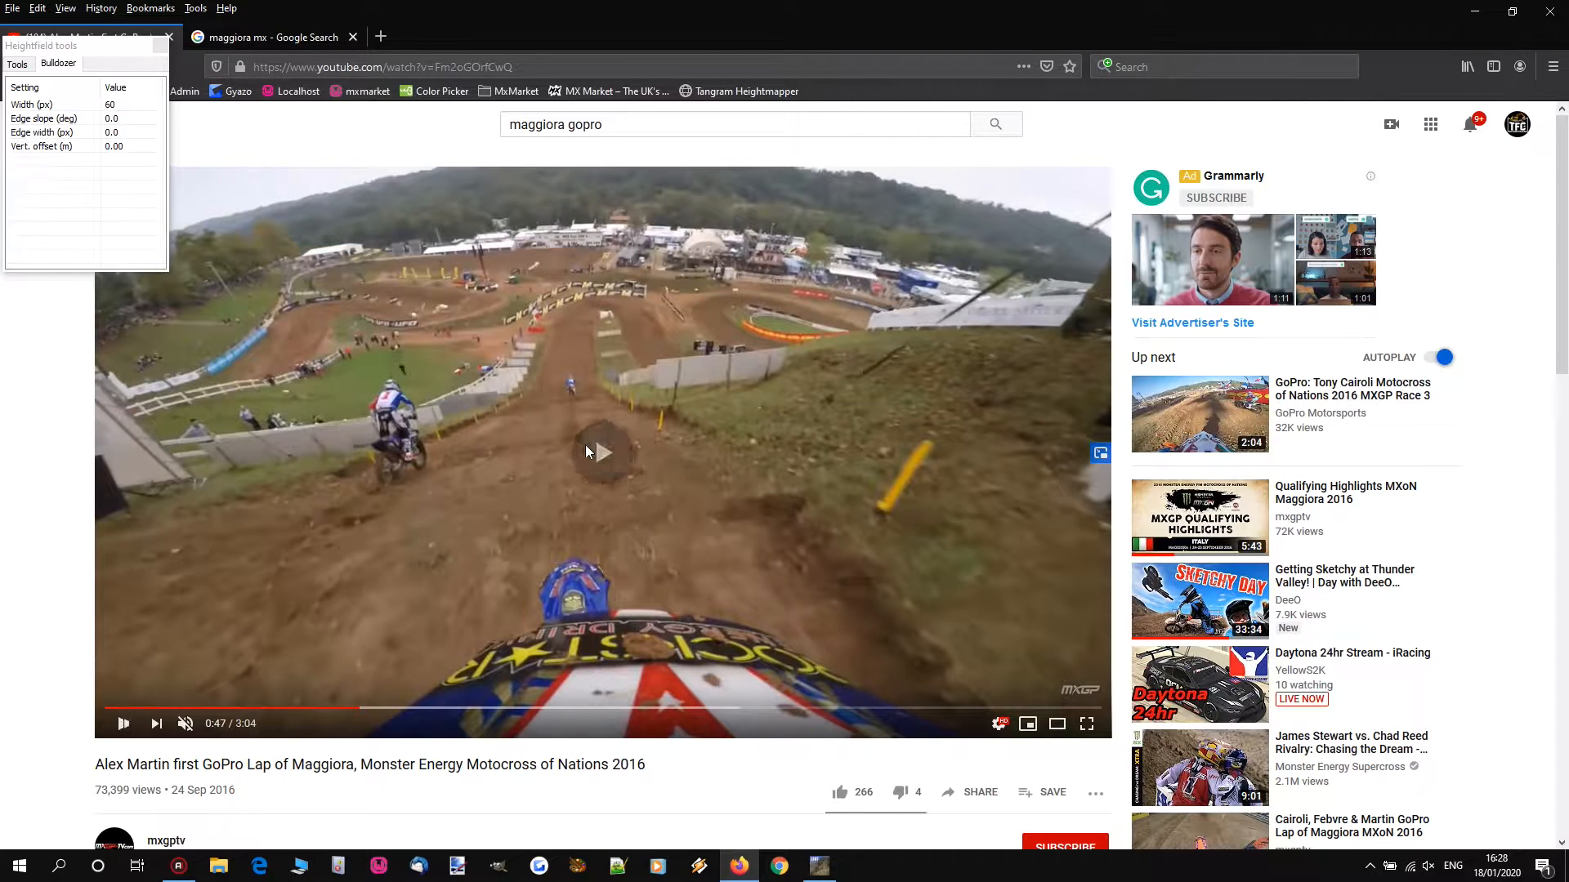
left_click(638, 449)
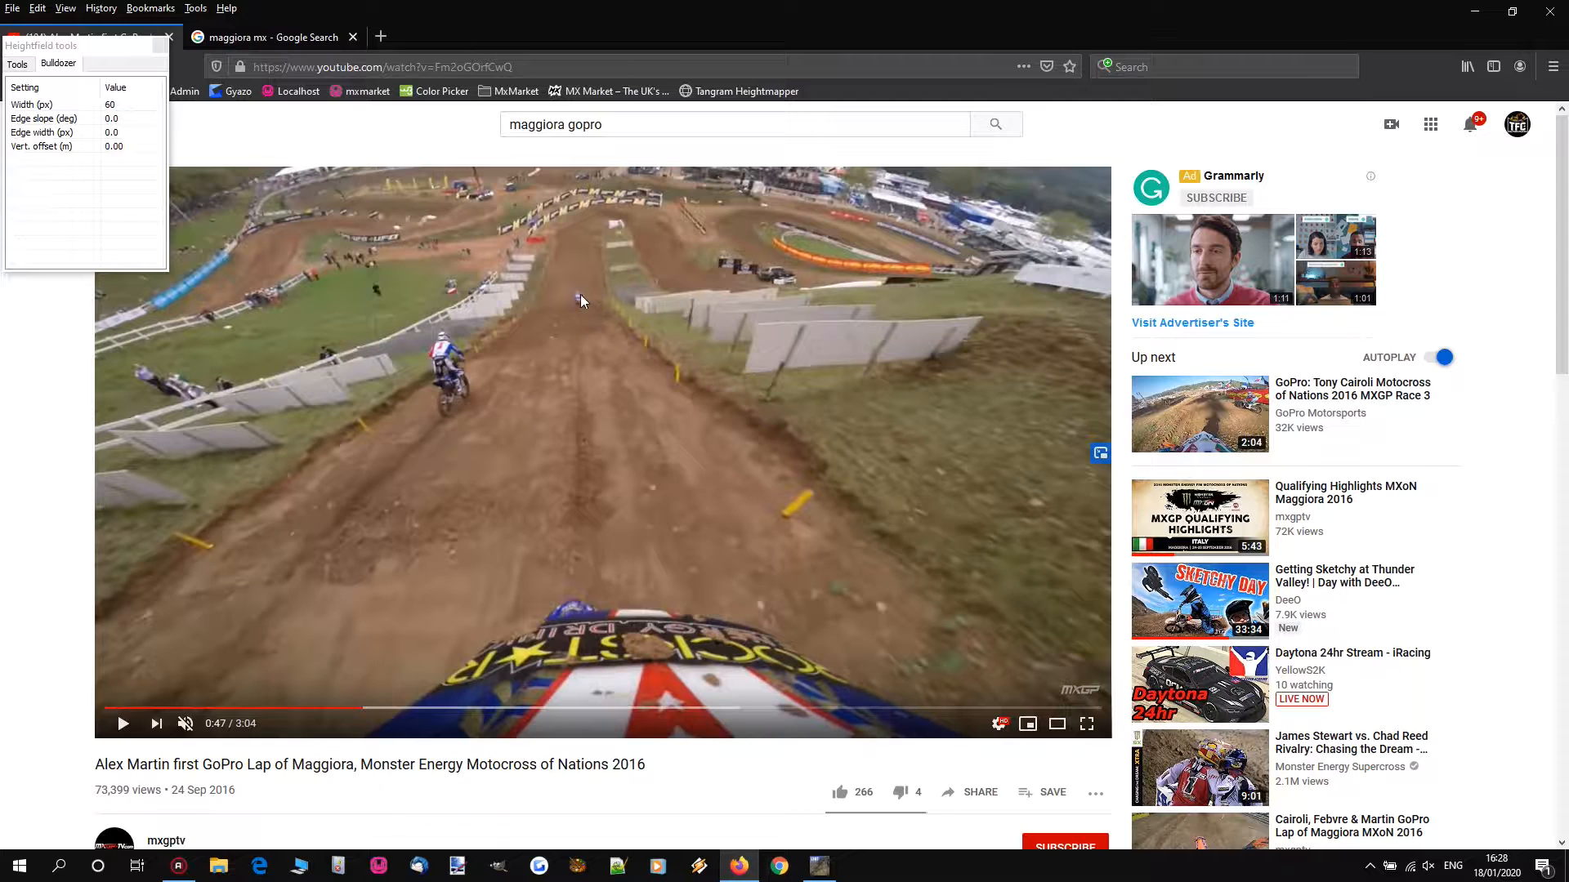
left_click(804, 870)
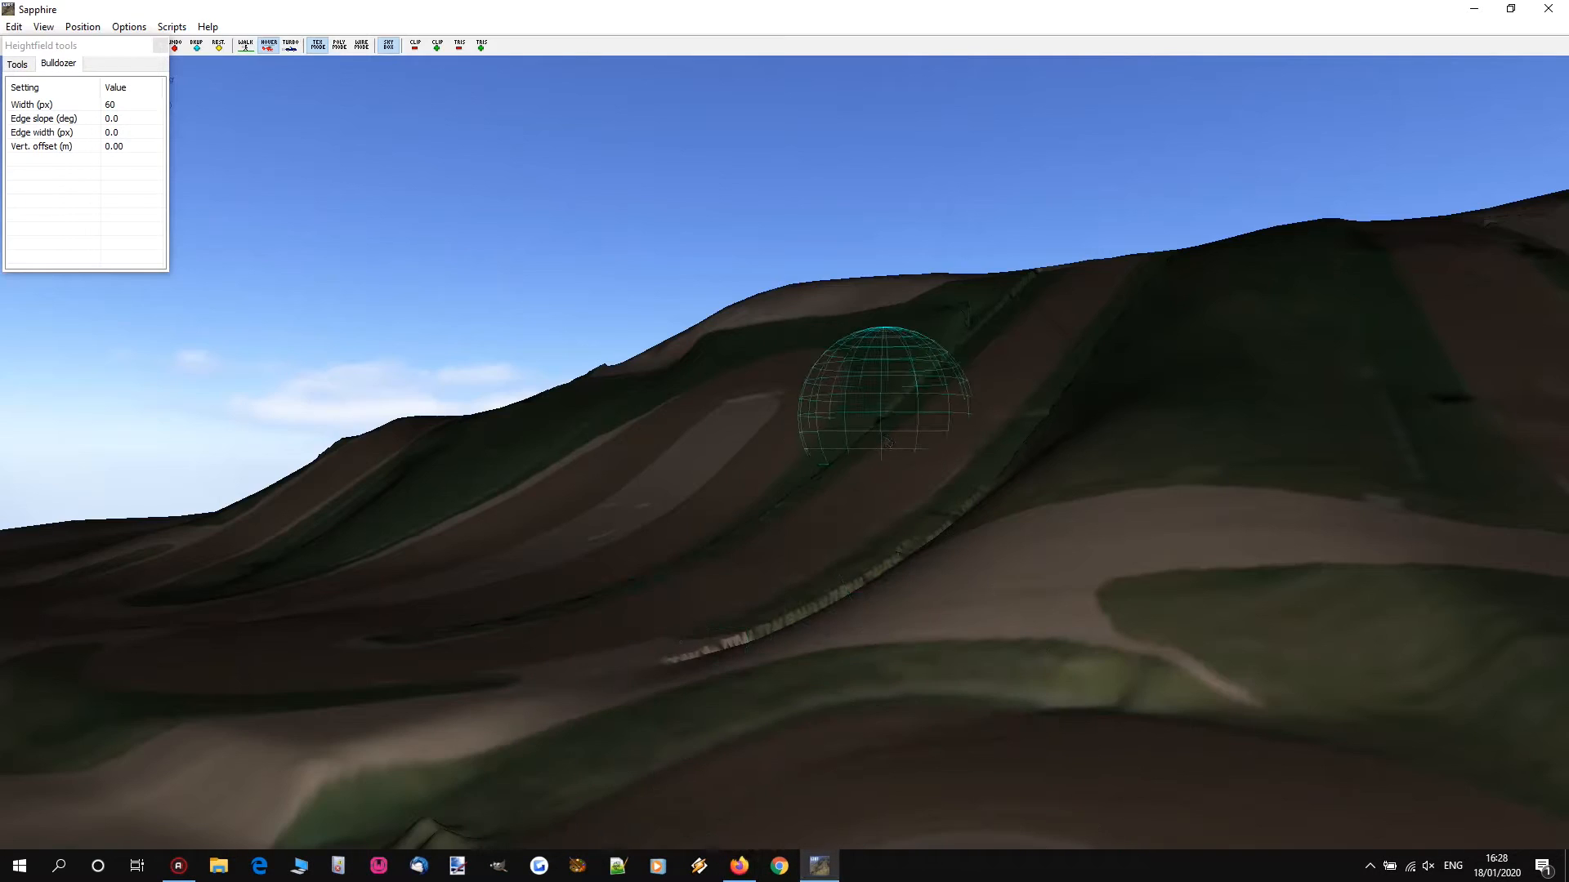
Step: Inspect the terrain from the top of the descent, following the track down to the bends at its foot
key("w")
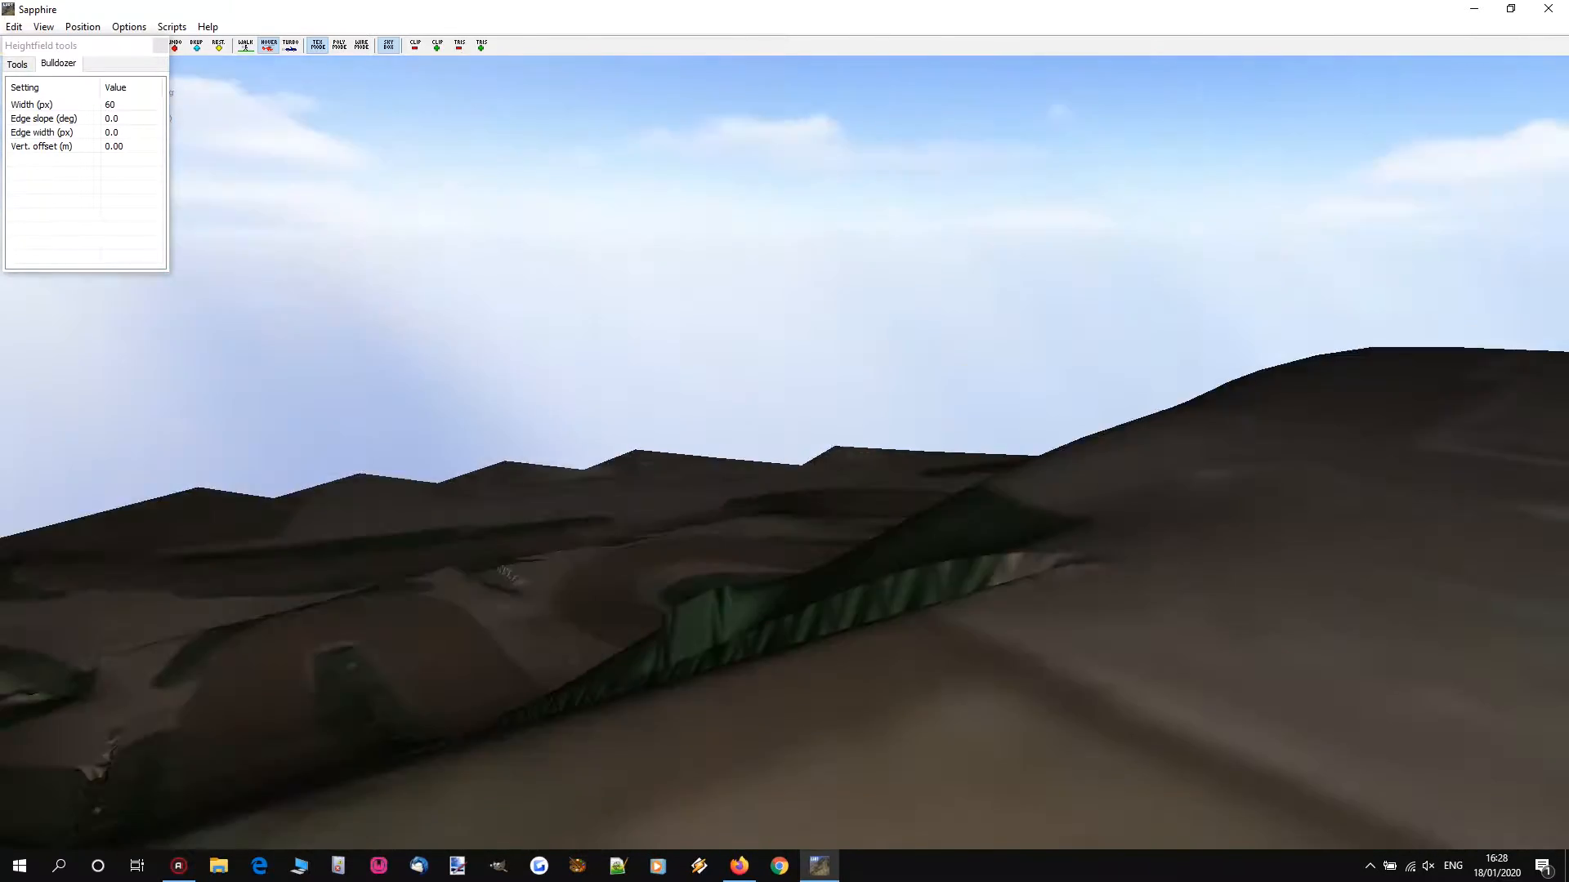
key("s")
key("s")
key("w")
key("w")
key("w")
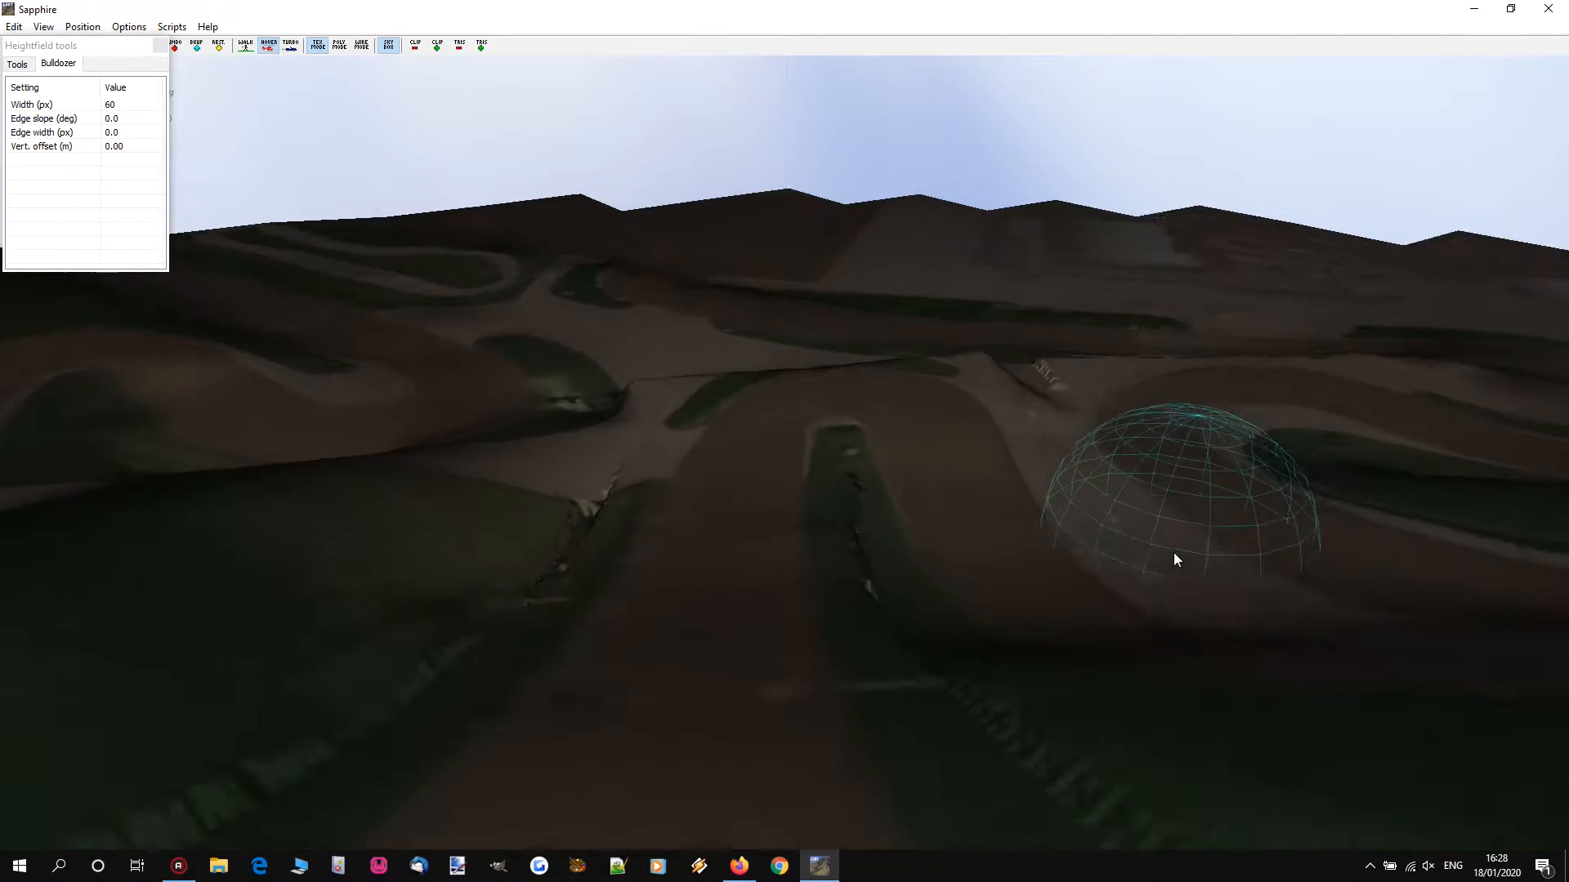
key("s")
key("w")
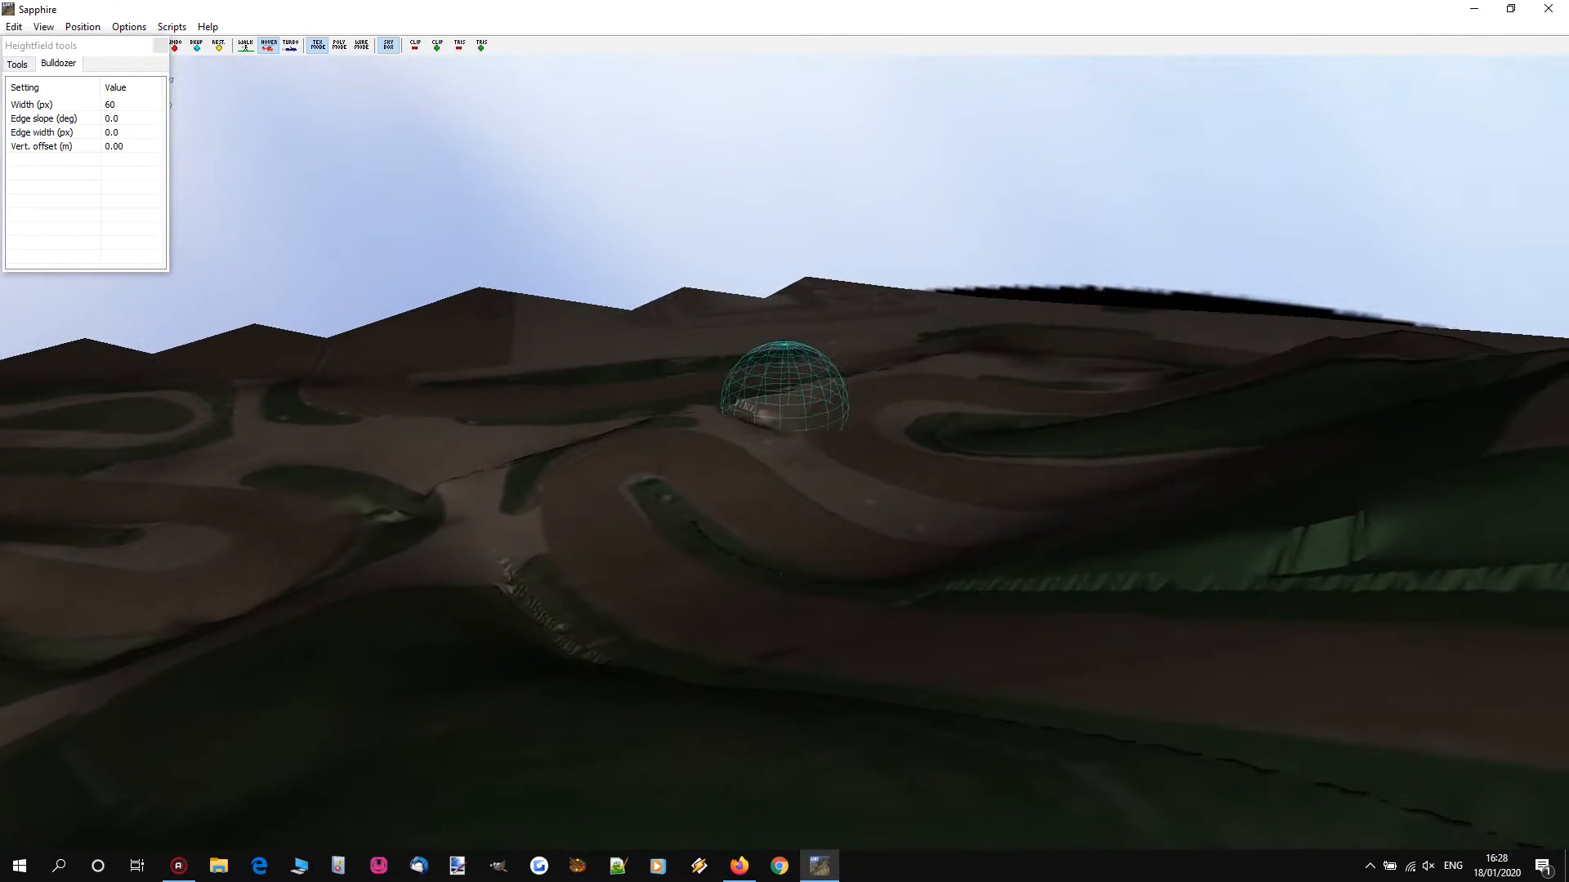
Step: Switch to the GoPro video and play it from 0:47 to 0:56 to study the bottom turn and following climb
key("alt+Tab")
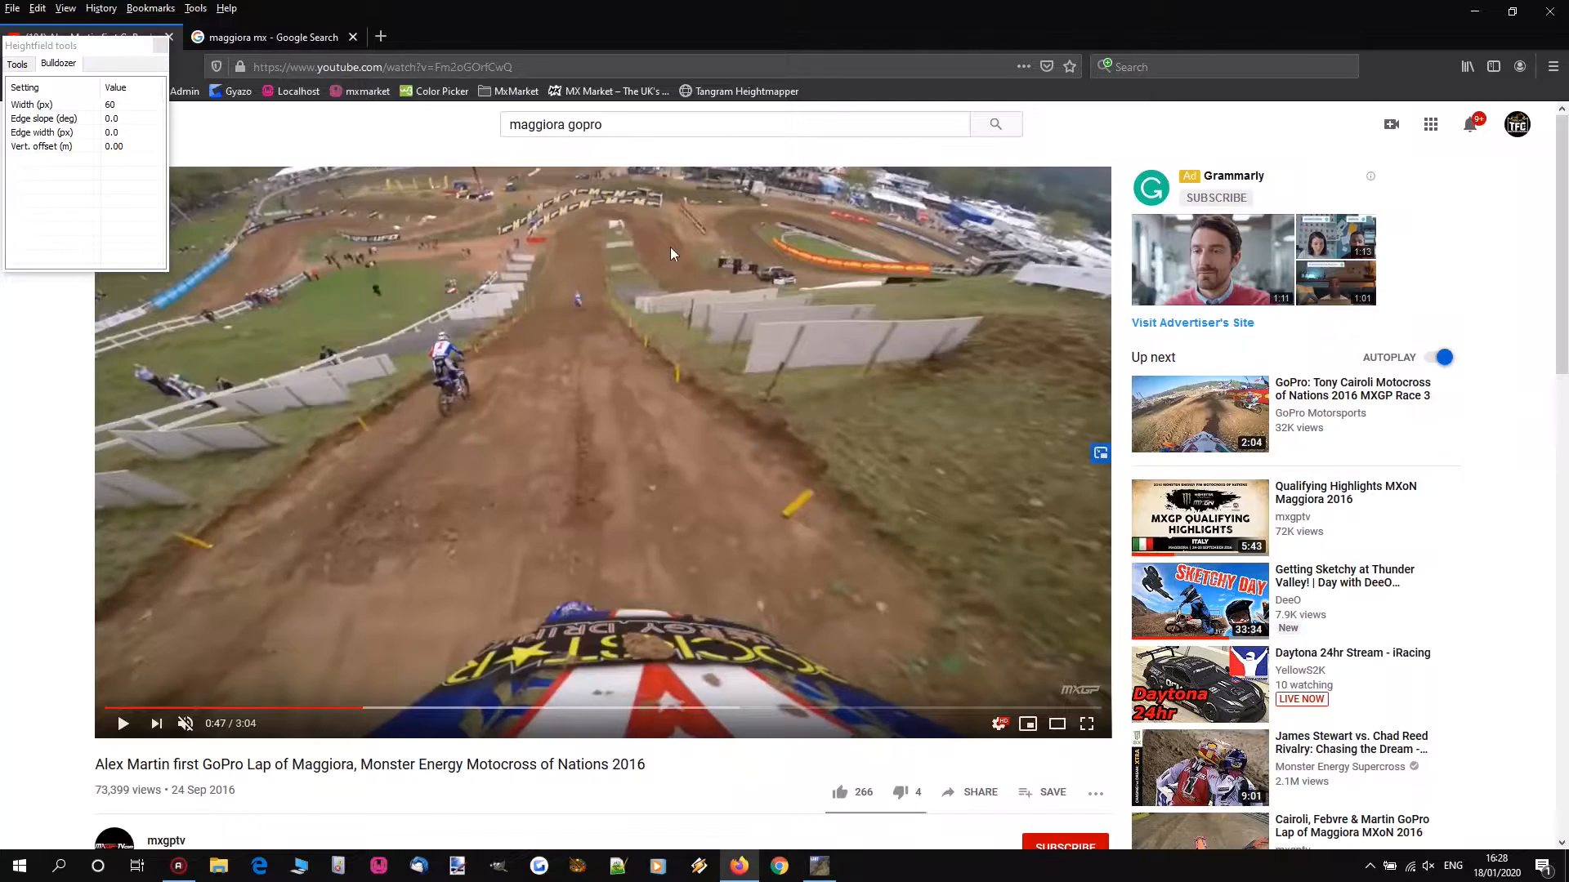
left_click(374, 611)
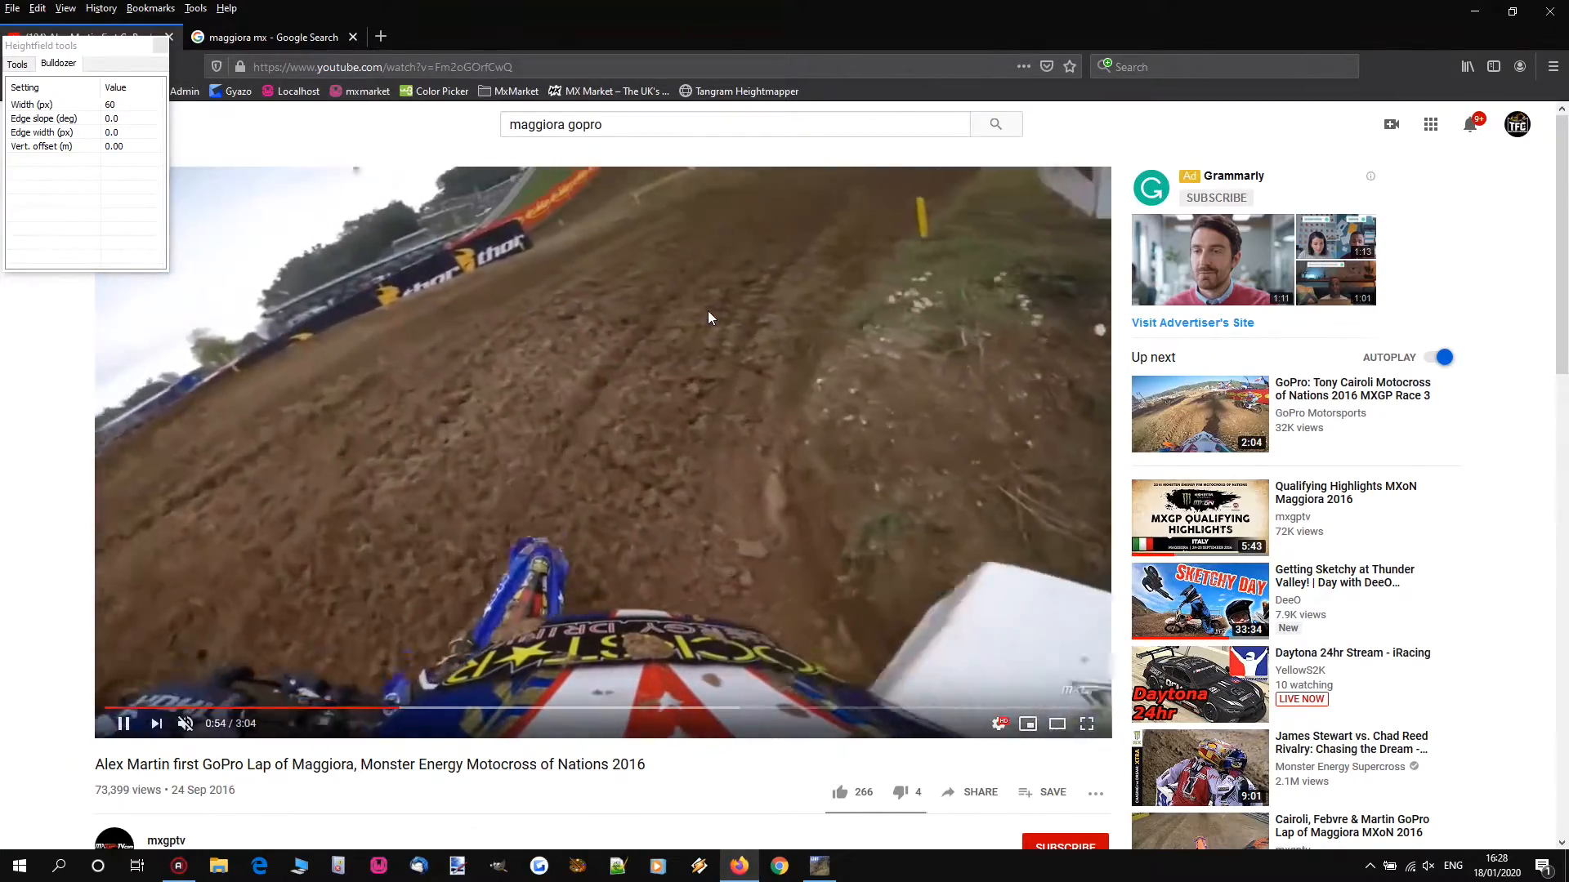
left_click(727, 361)
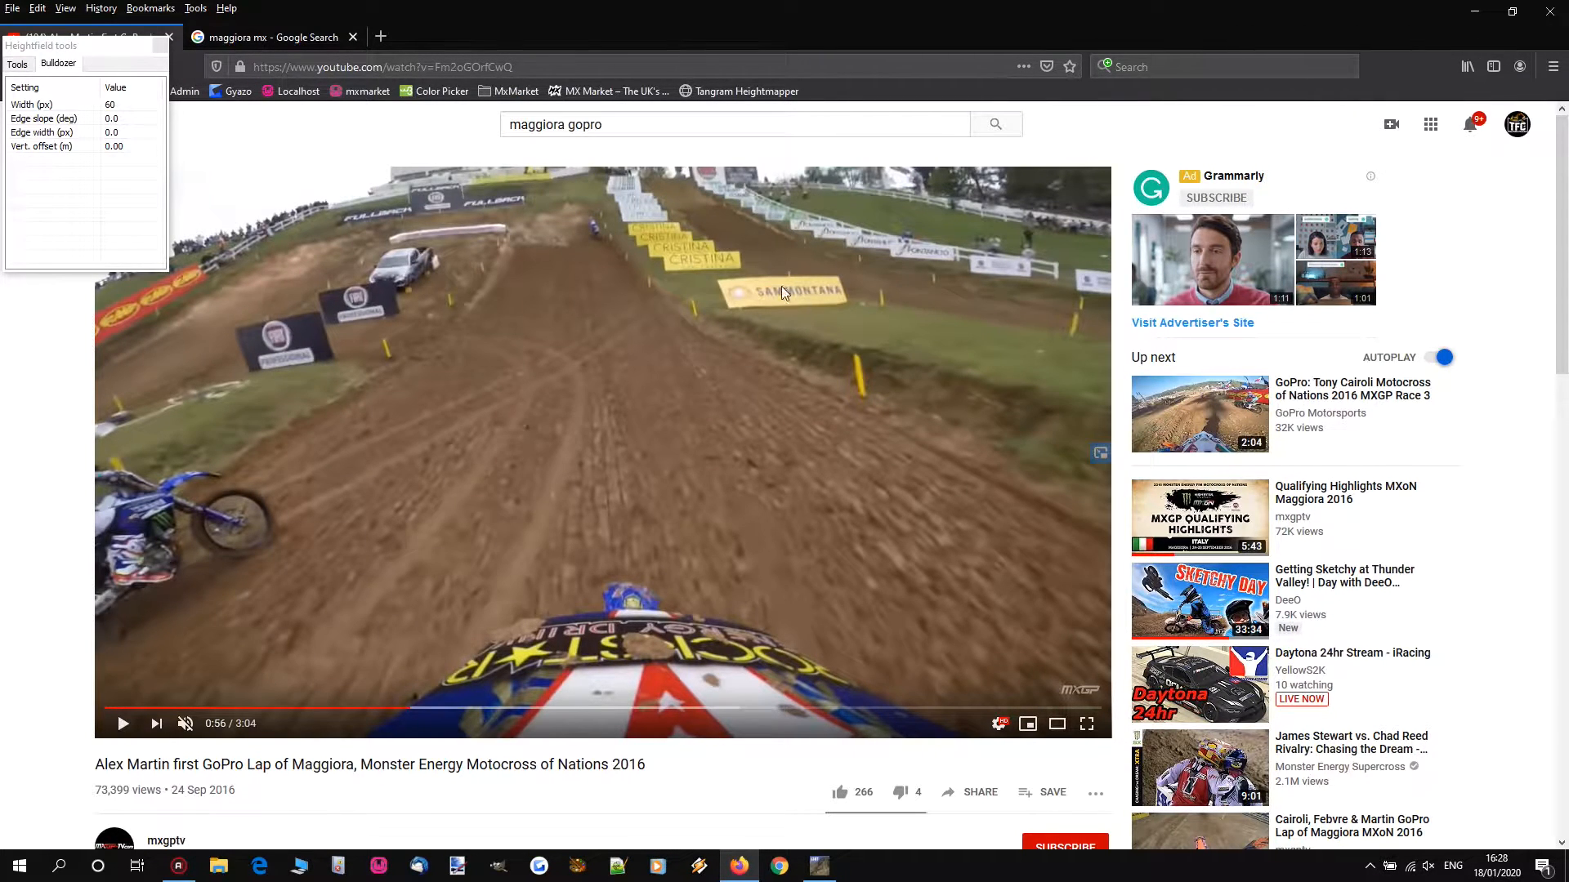
Step: Return to Sapphire and inspect the two adjacent hillside tracks and the bend joining them against the paused GoPro frame
left_click(815, 874)
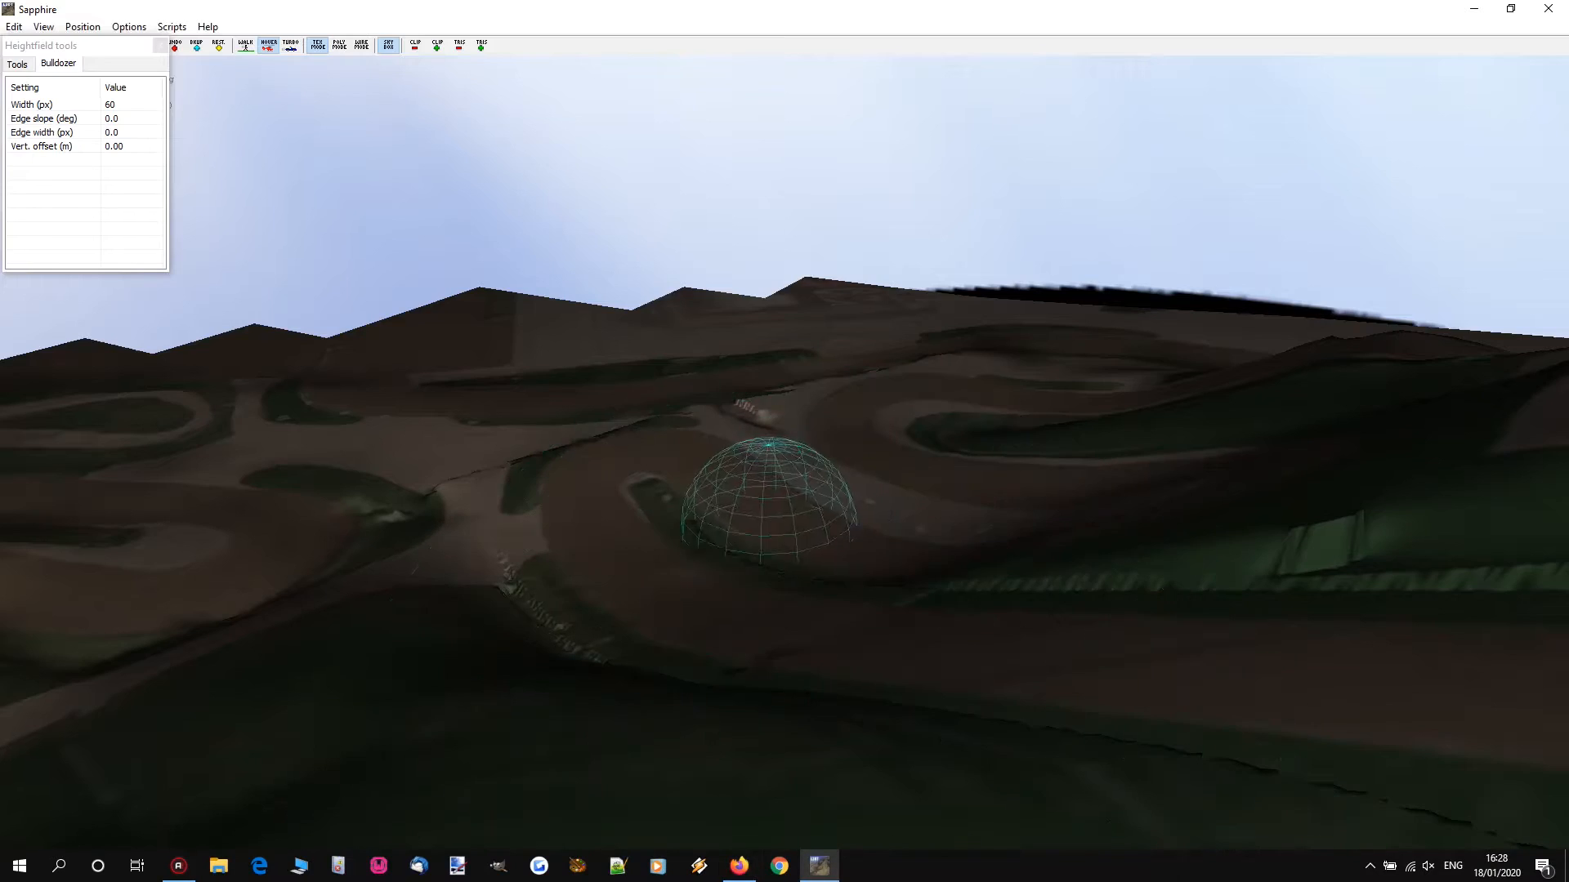
key("w")
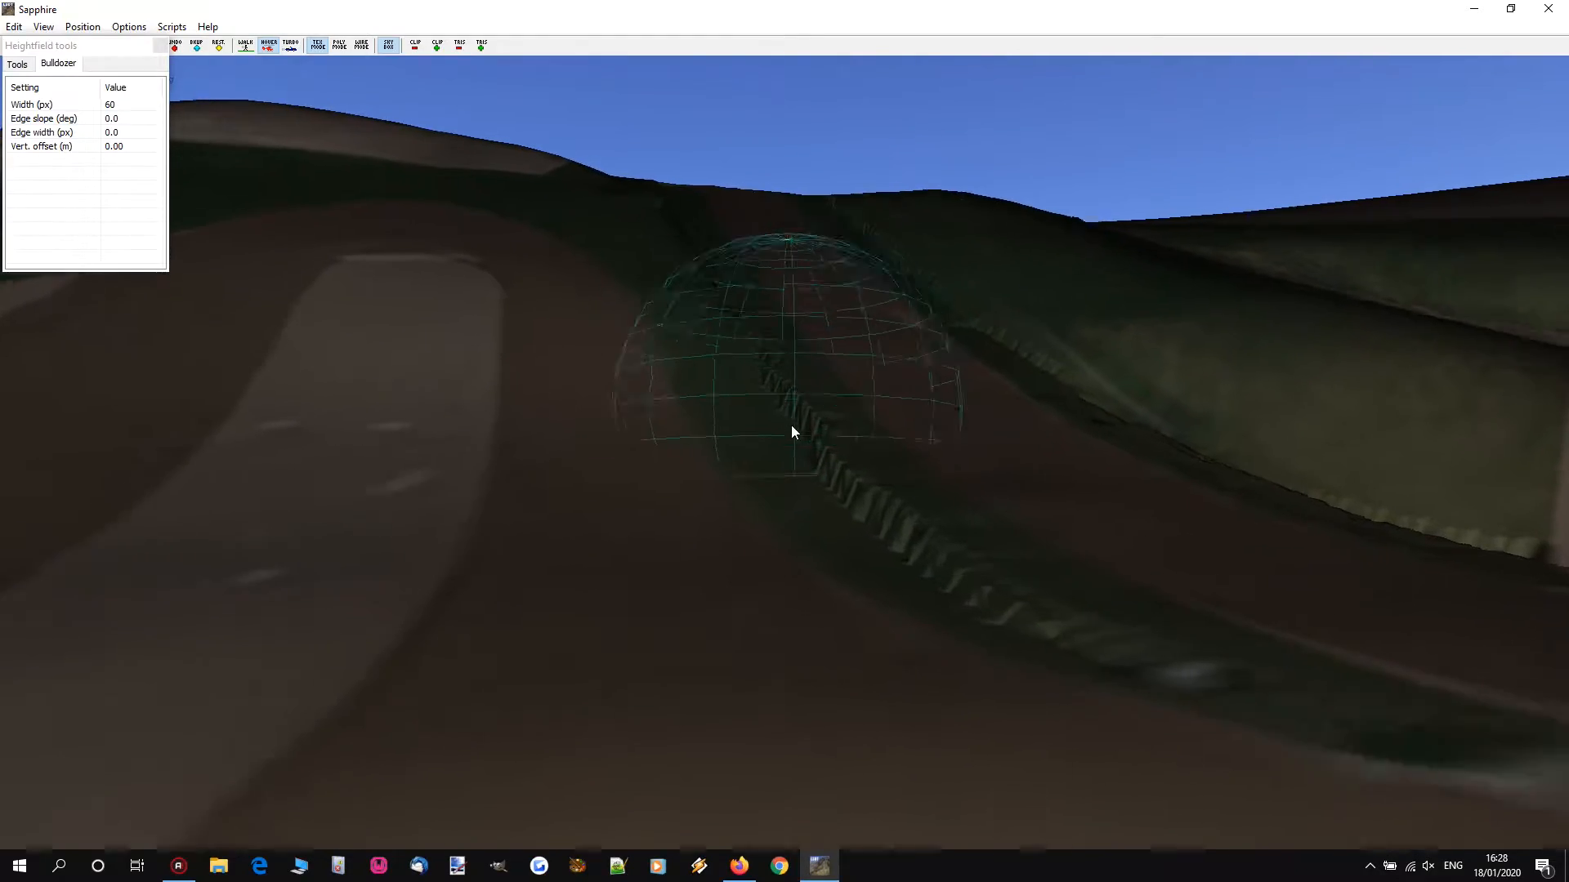
left_click(740, 868)
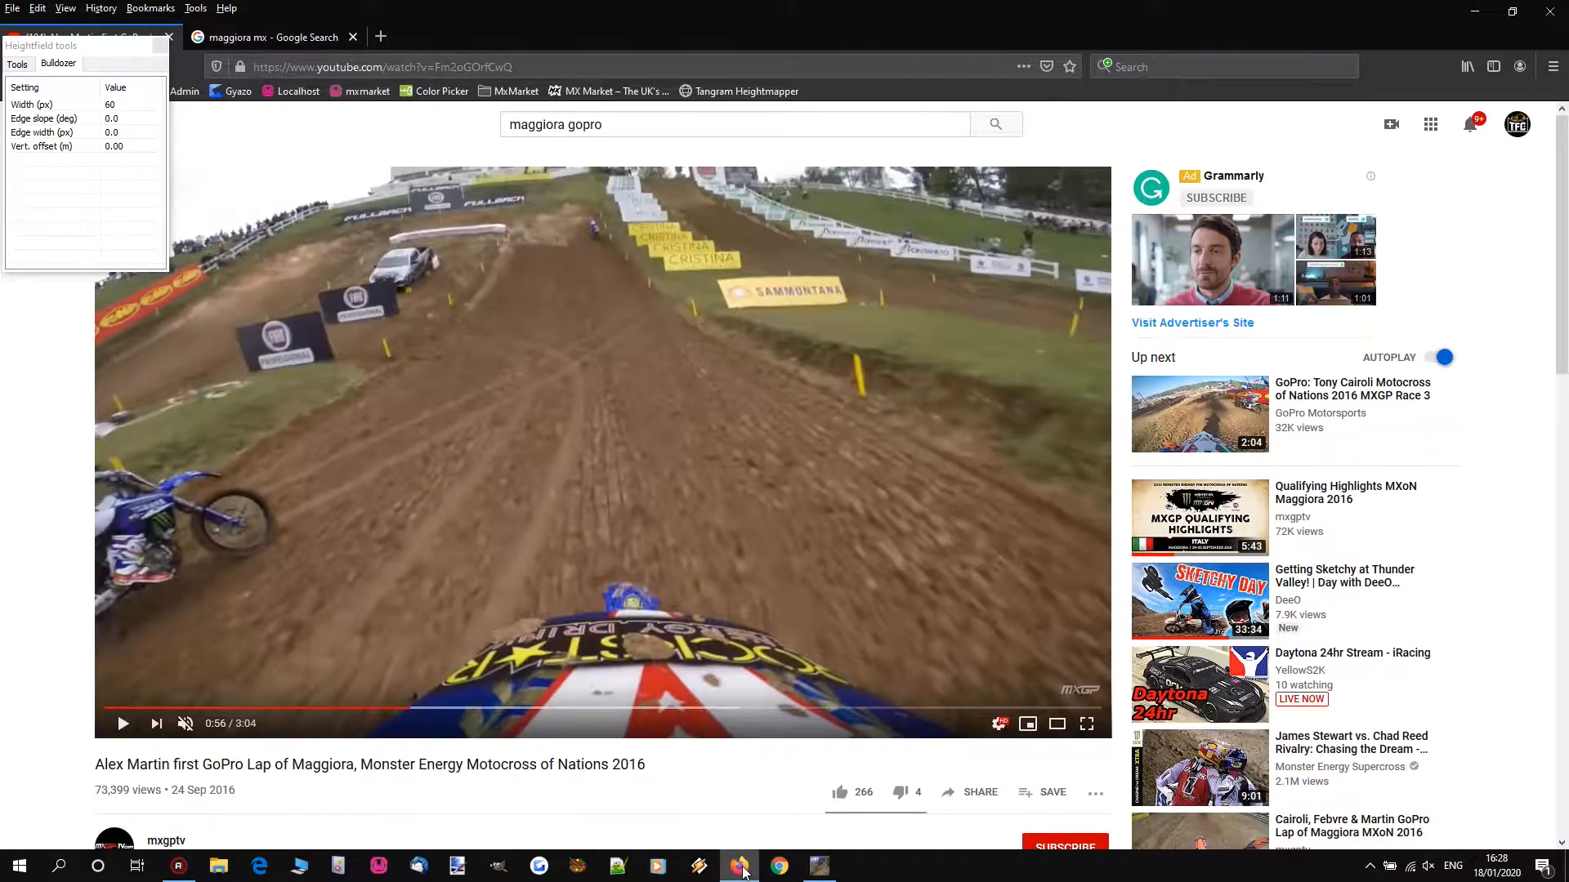
left_click(743, 872)
left_click(743, 872)
left_click(744, 871)
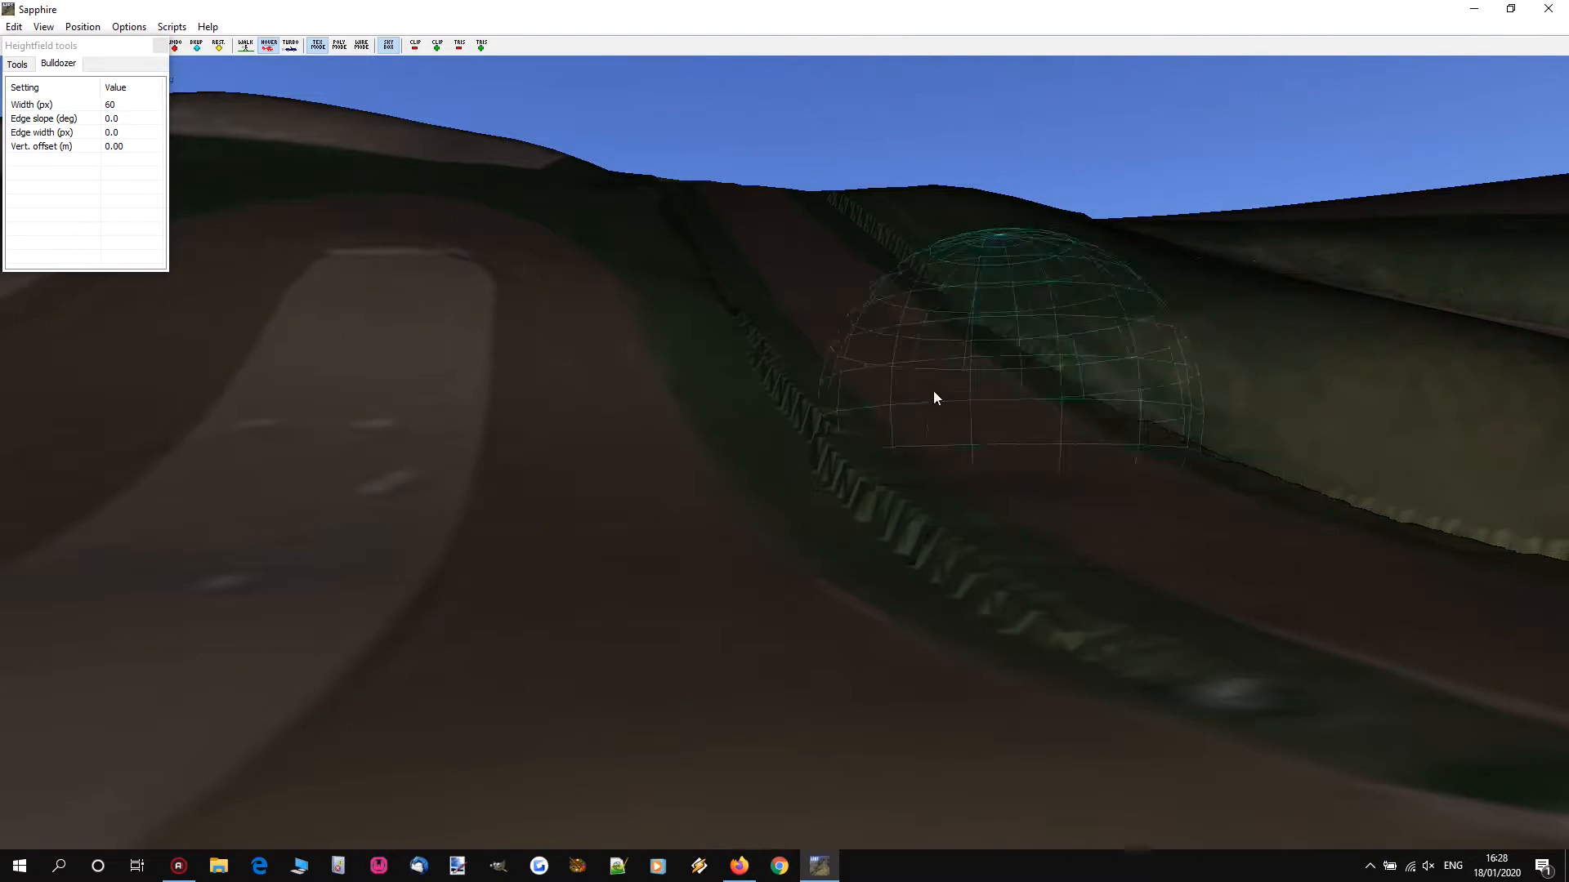
mouse_move(1259, 635)
right_mouse_down()
mouse_move(784, 453)
mouse_move(521, 420)
right_mouse_up()
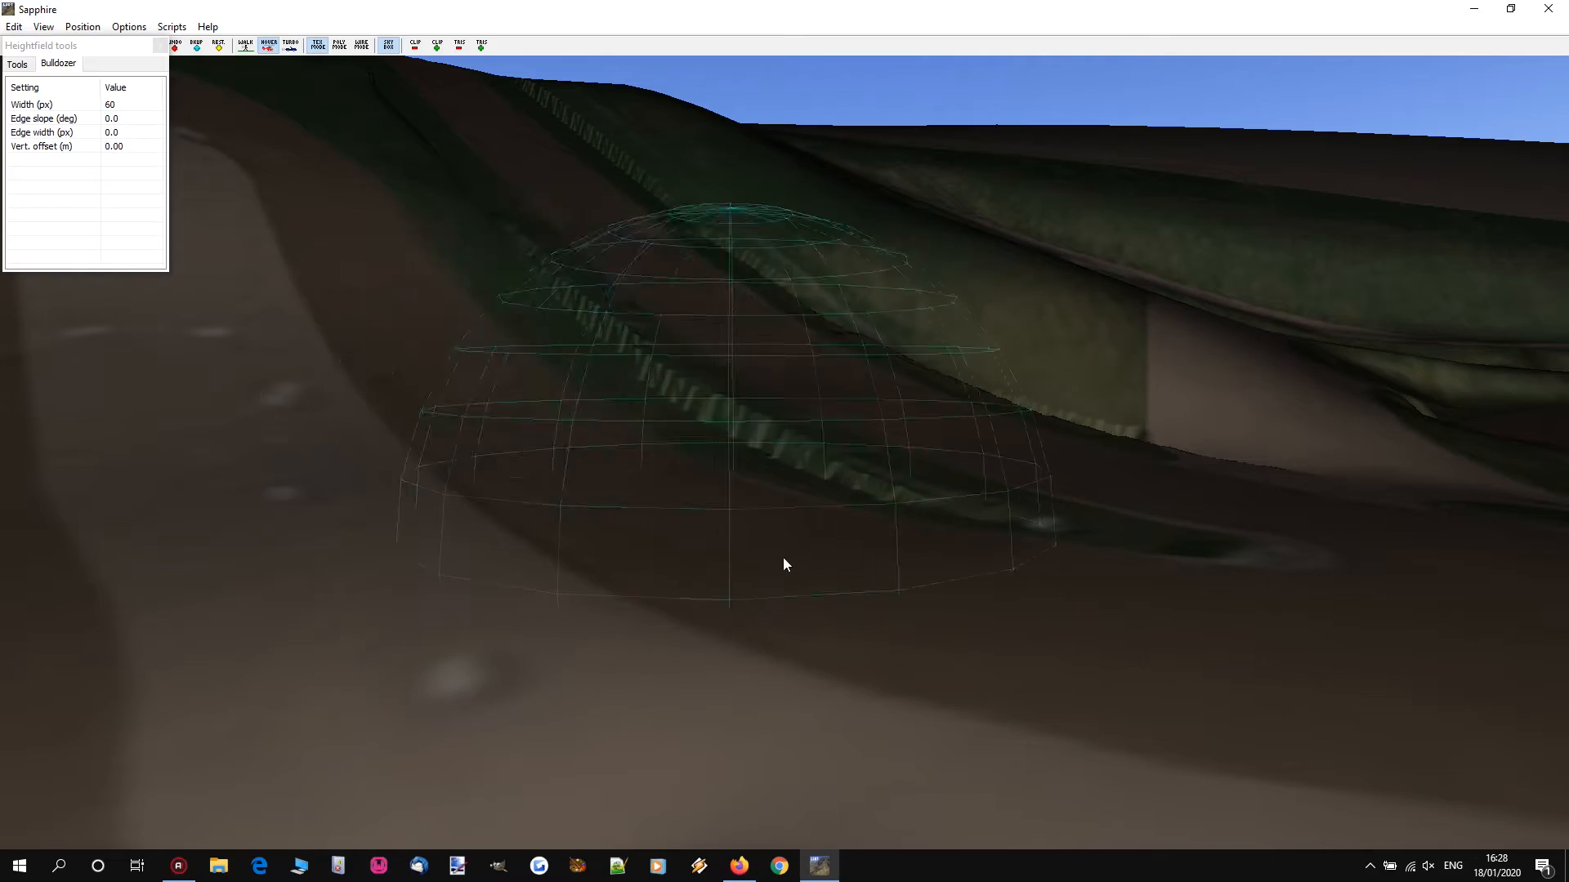
right_click_drag(709, 606, 784, 441)
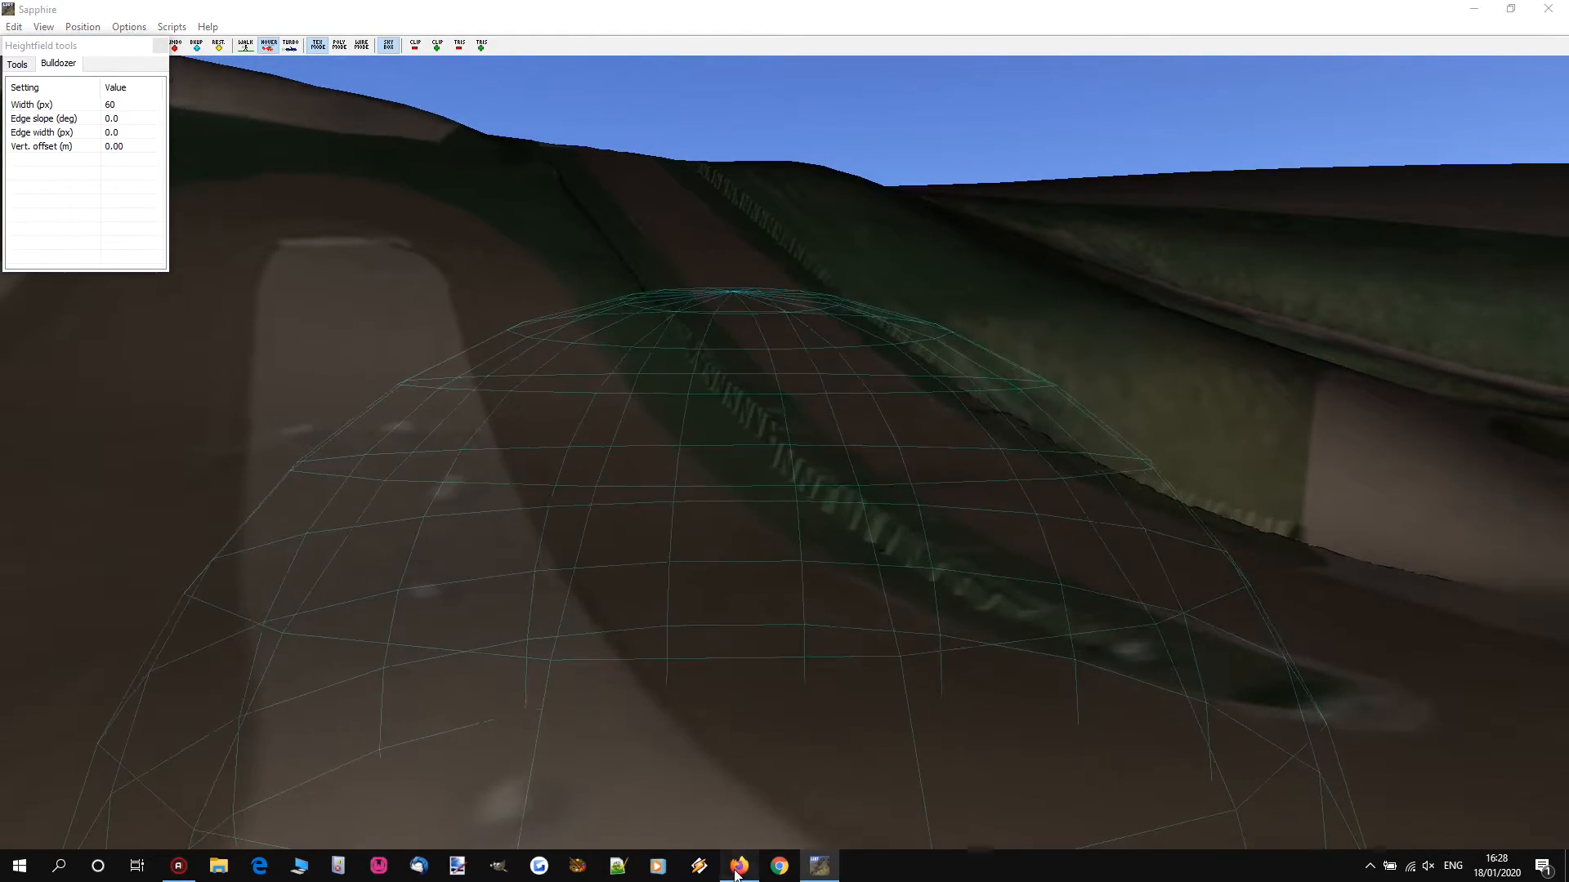
Step: Switch to Firefox, check the Maggiora hill photo and resume the GoPro video from 0:56 to study the climb
left_click(738, 867)
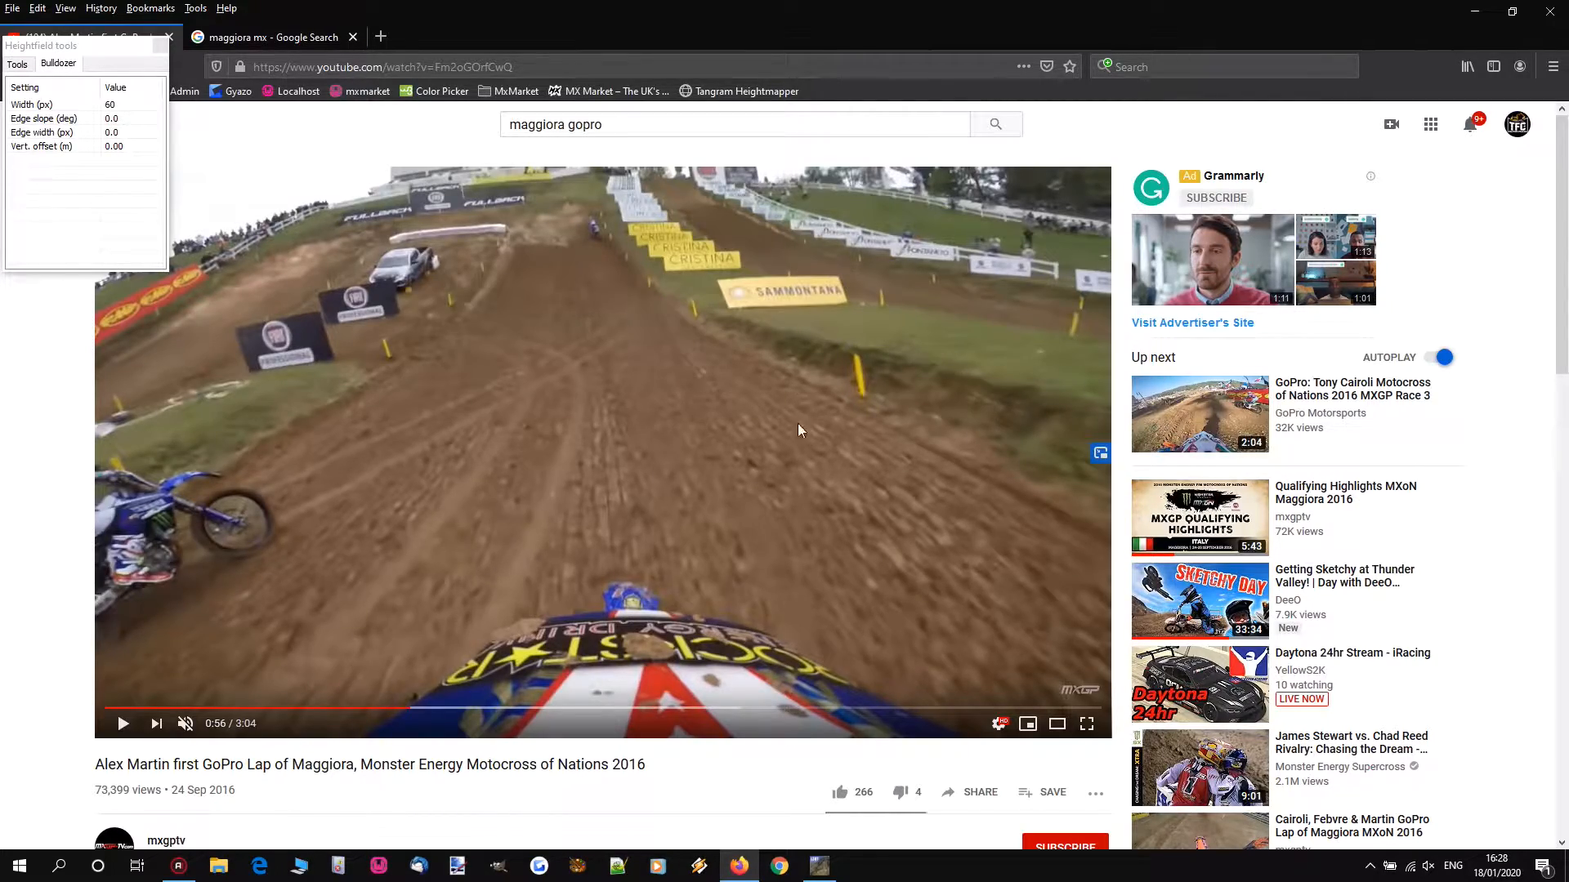
left_click(258, 39)
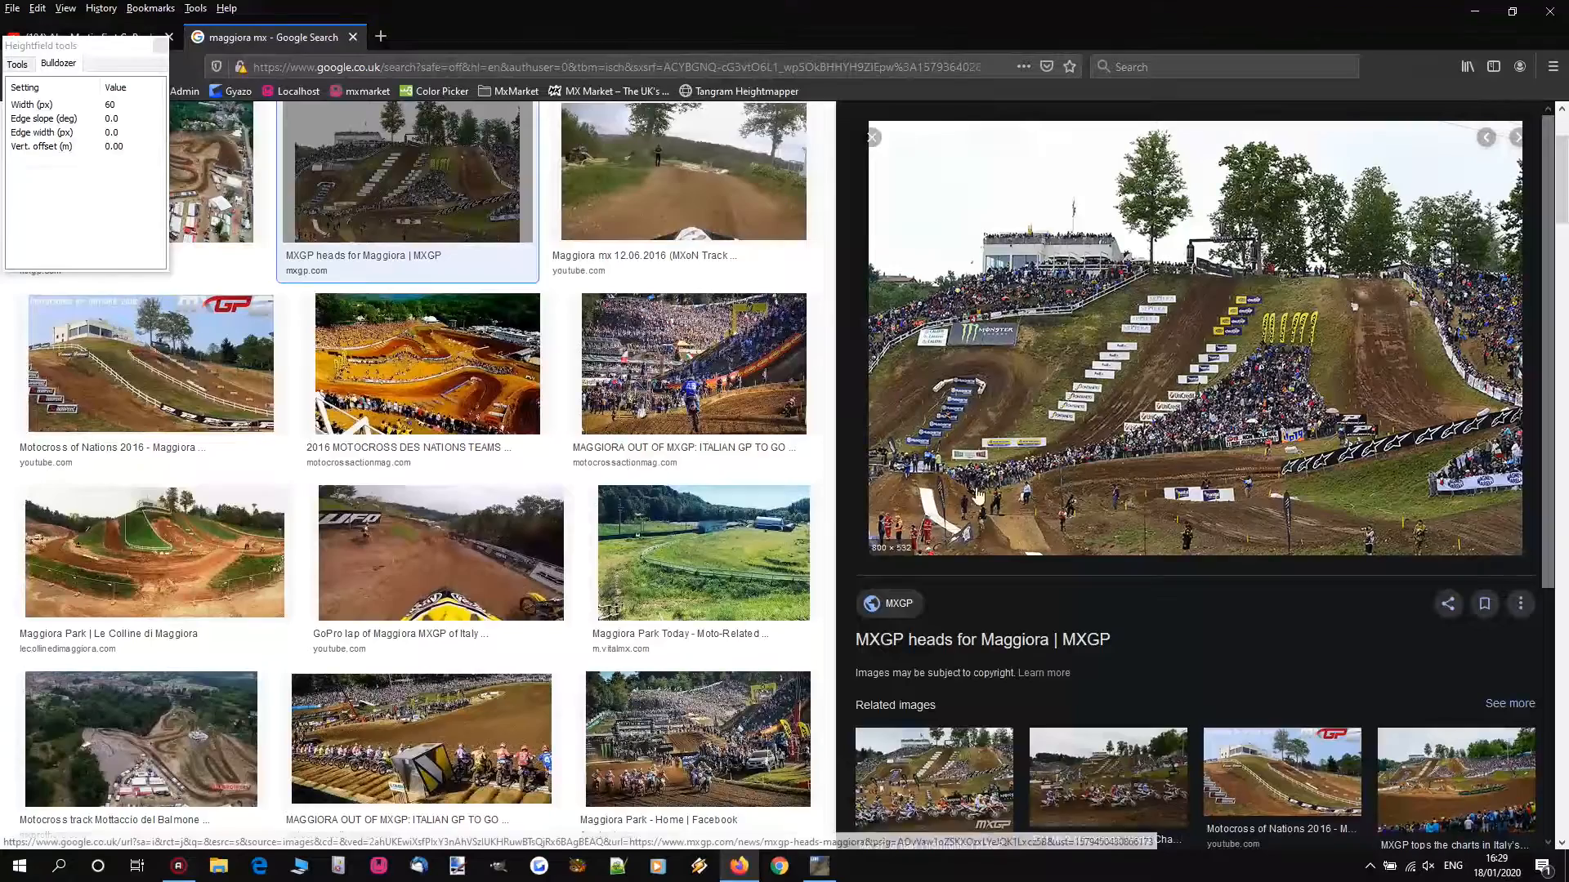
left_click(115, 31)
left_click(837, 461)
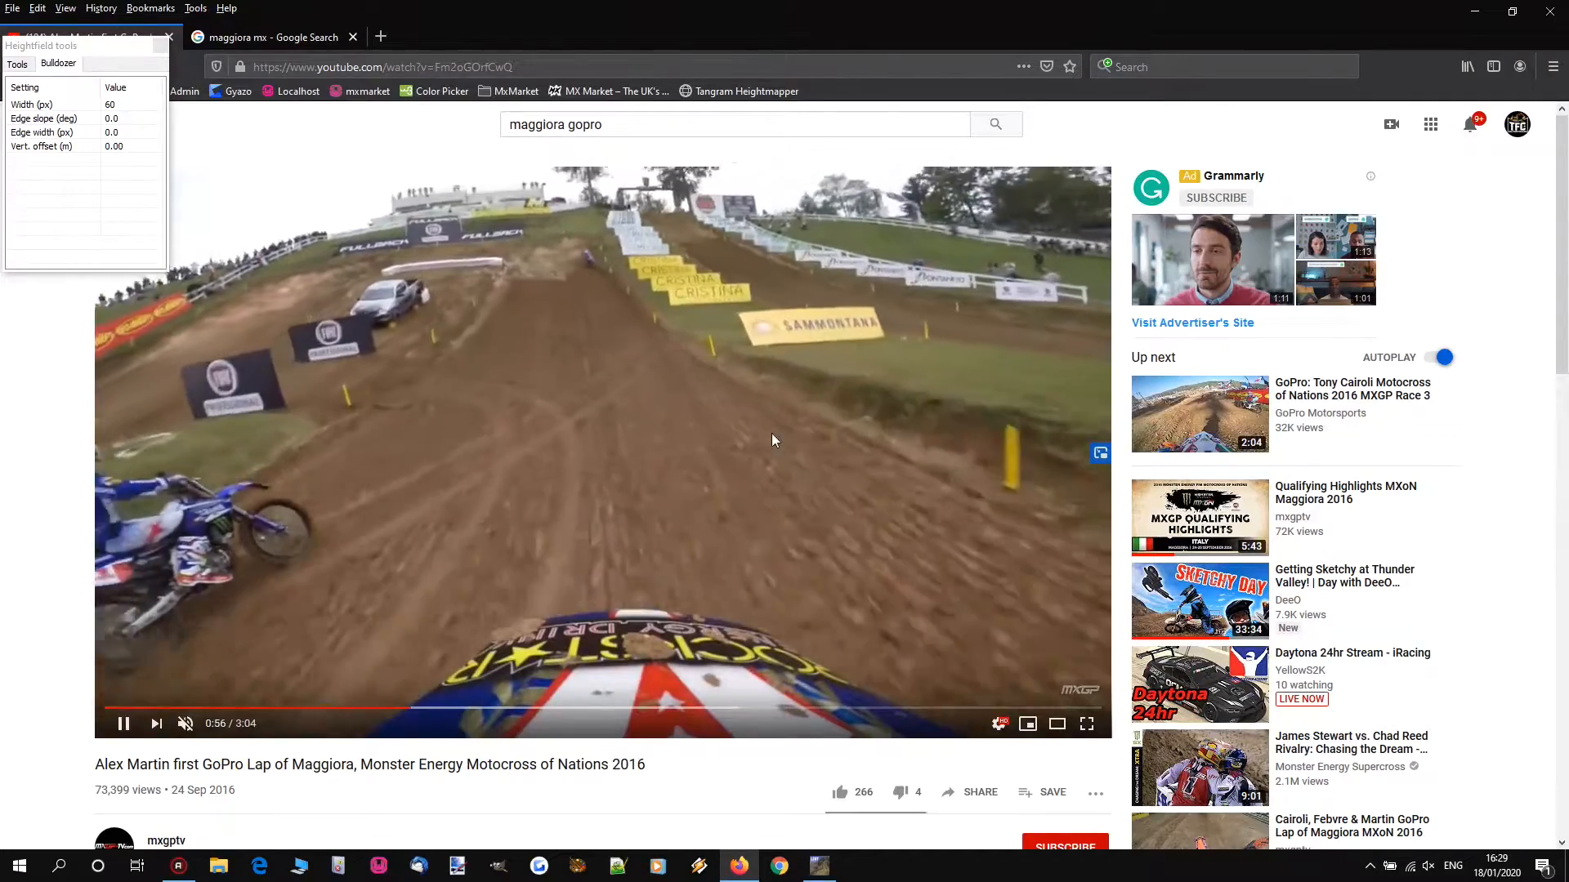
Step: Rewind the GoPro video to 0:54 and 0:47, pausing at 0:48 to study the full descent
left_click(597, 695)
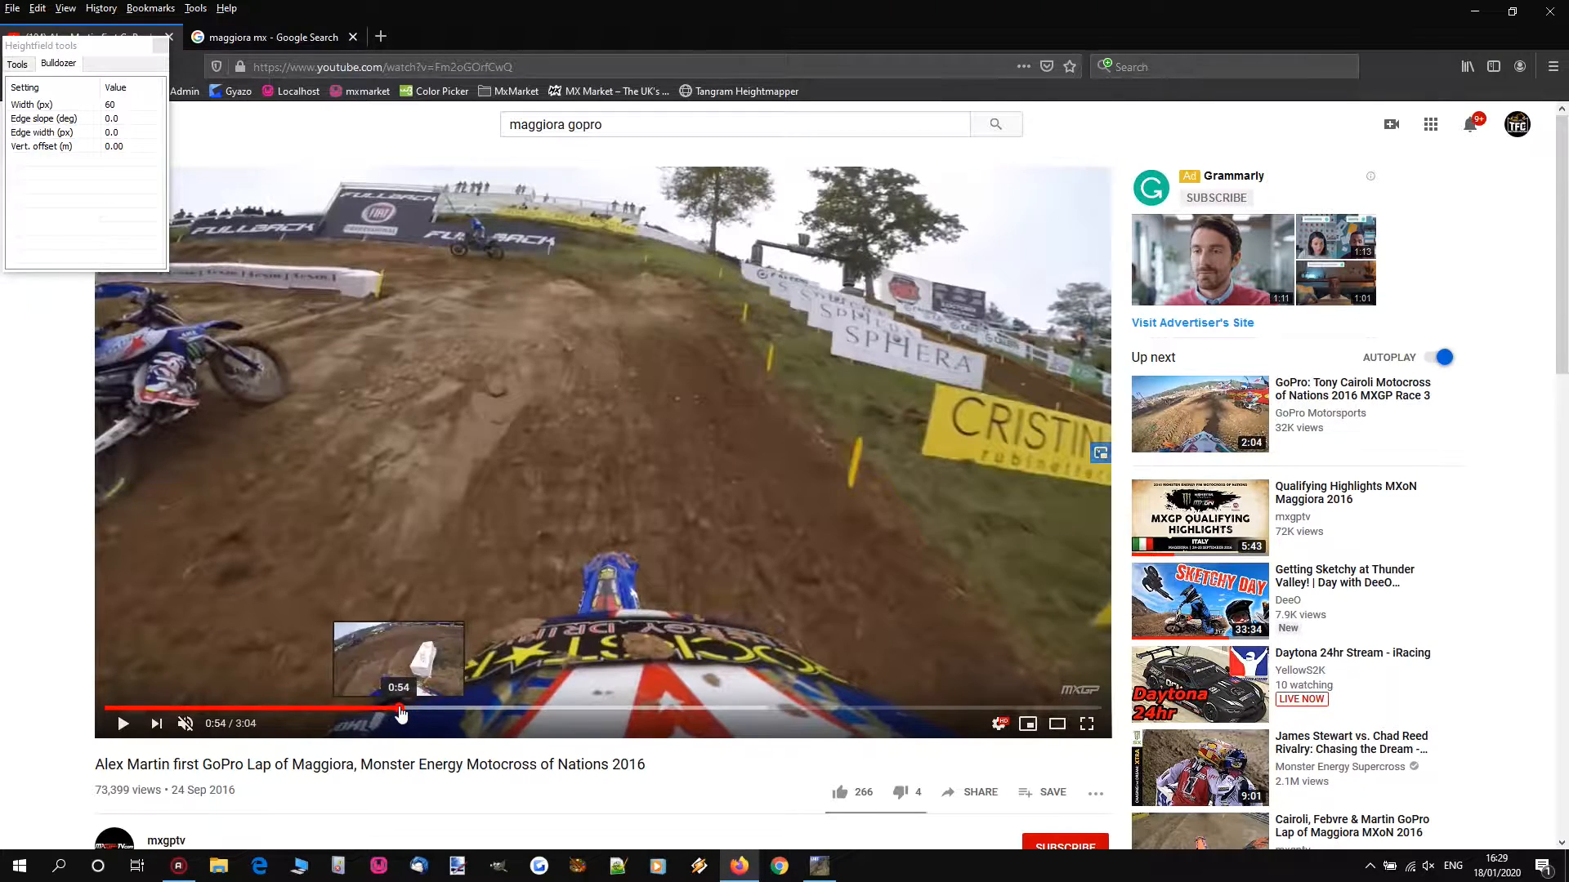
left_click_drag(400, 713, 400, 714)
left_click(367, 718)
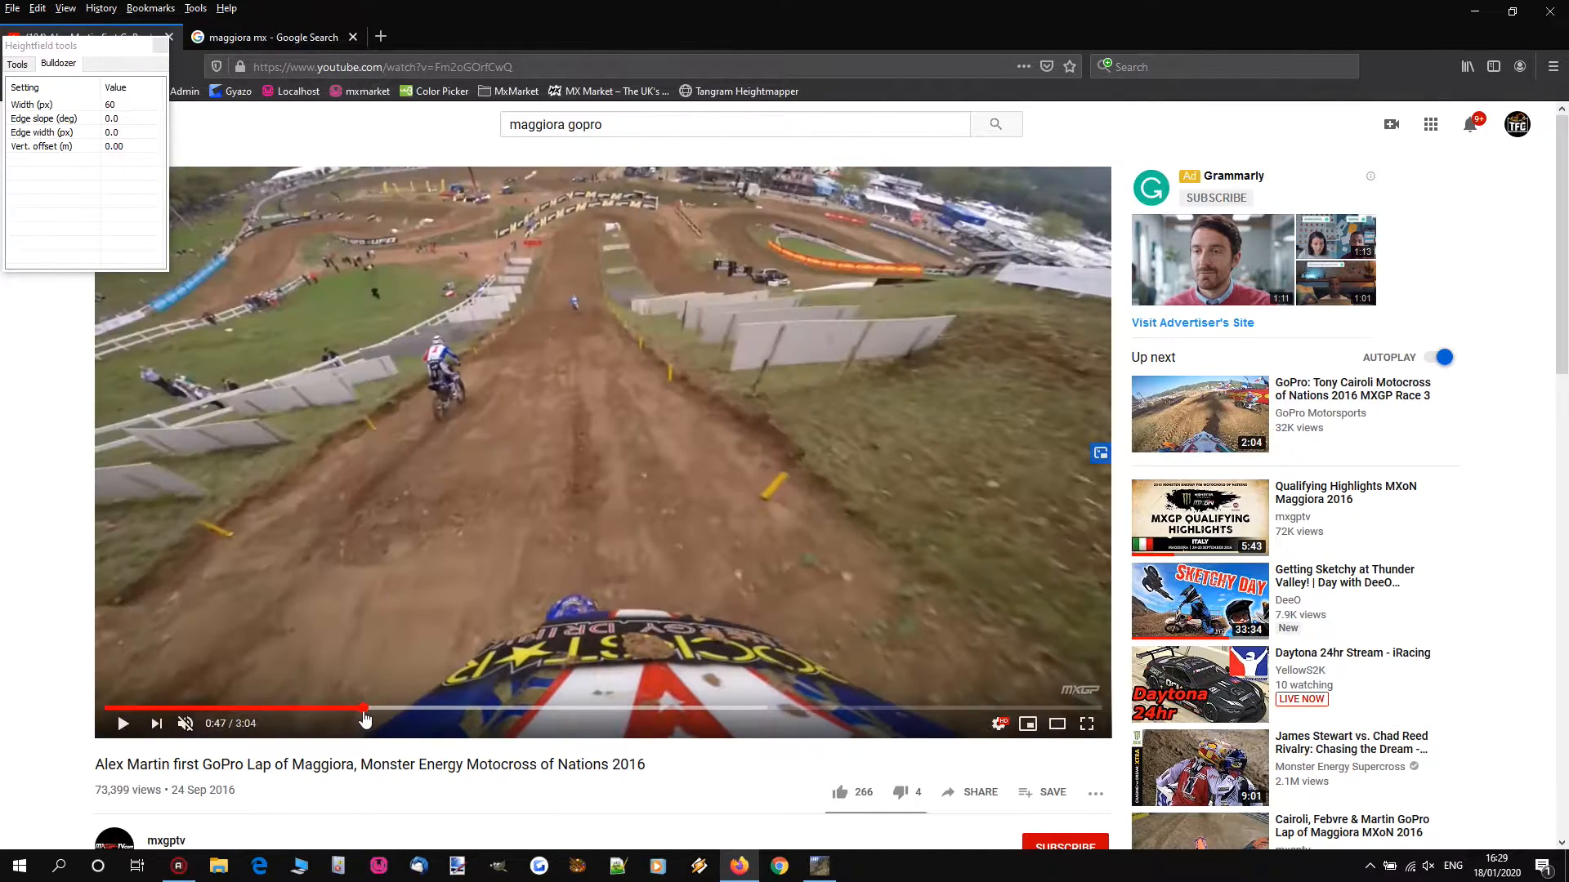
left_click(675, 402)
left_click(704, 345)
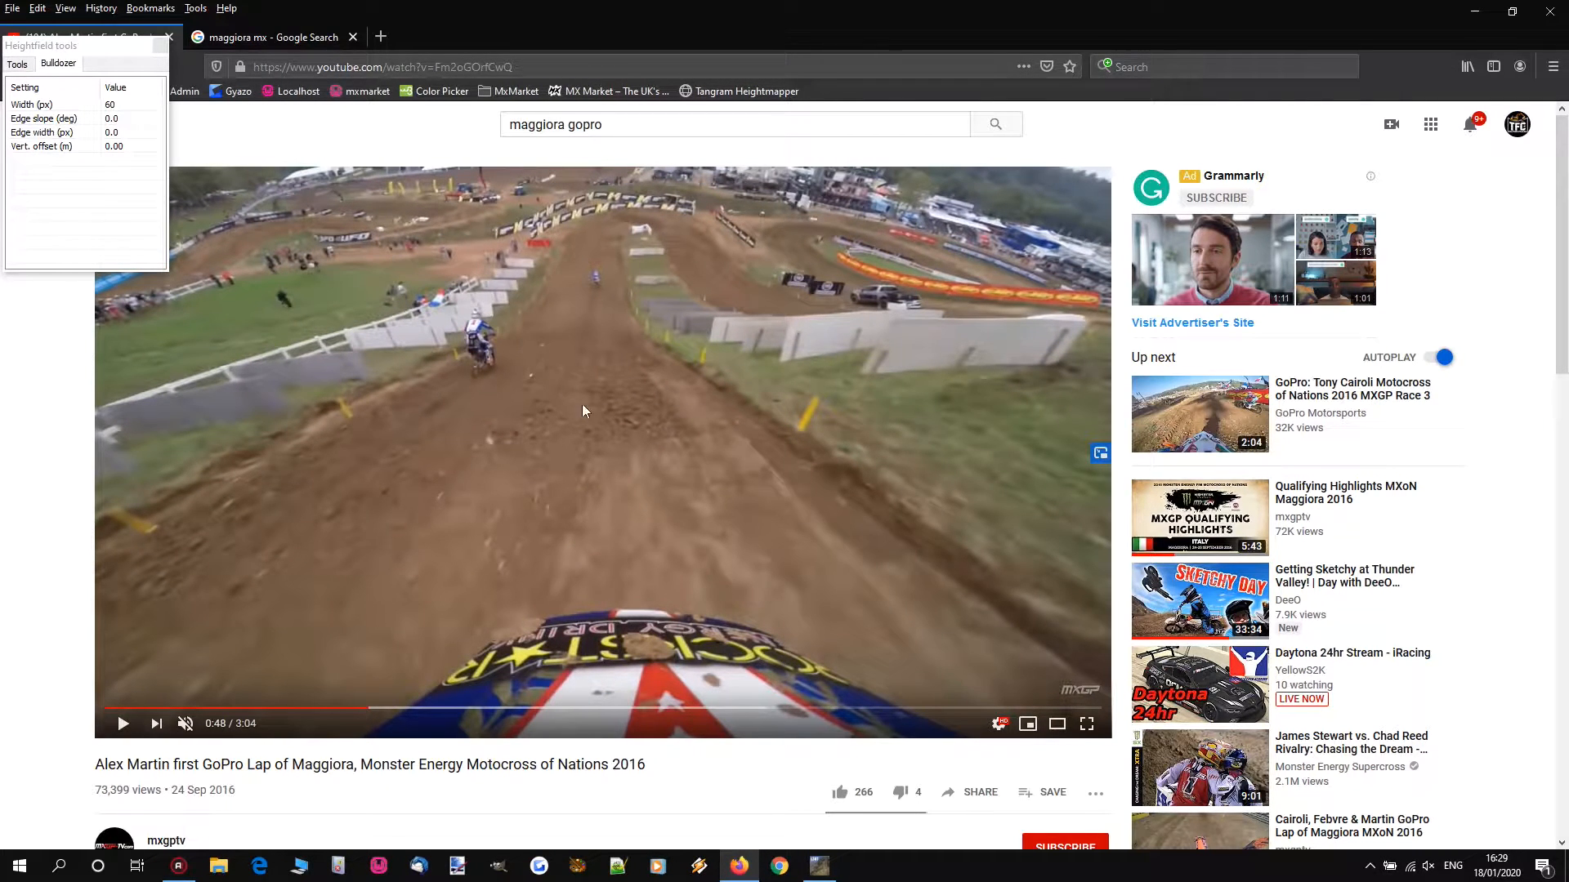
Step: Switch to Sapphire and bulldoze the upper stretch of the track between the pale strip and the green divider with the 60 px brush
left_click(827, 868)
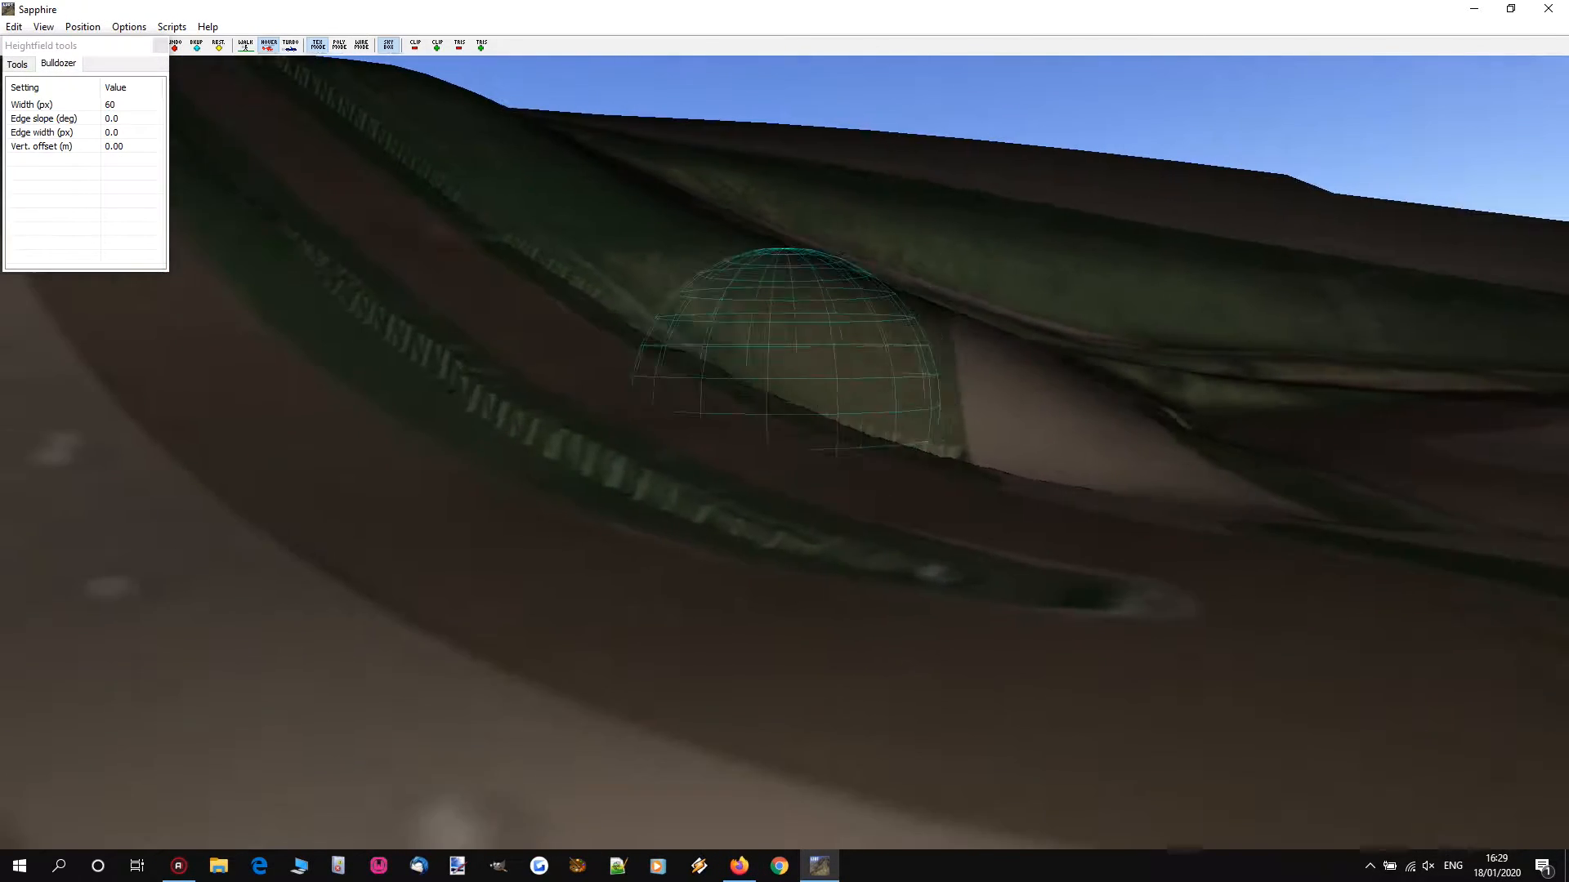
right_click_drag(784, 453, 756, 443)
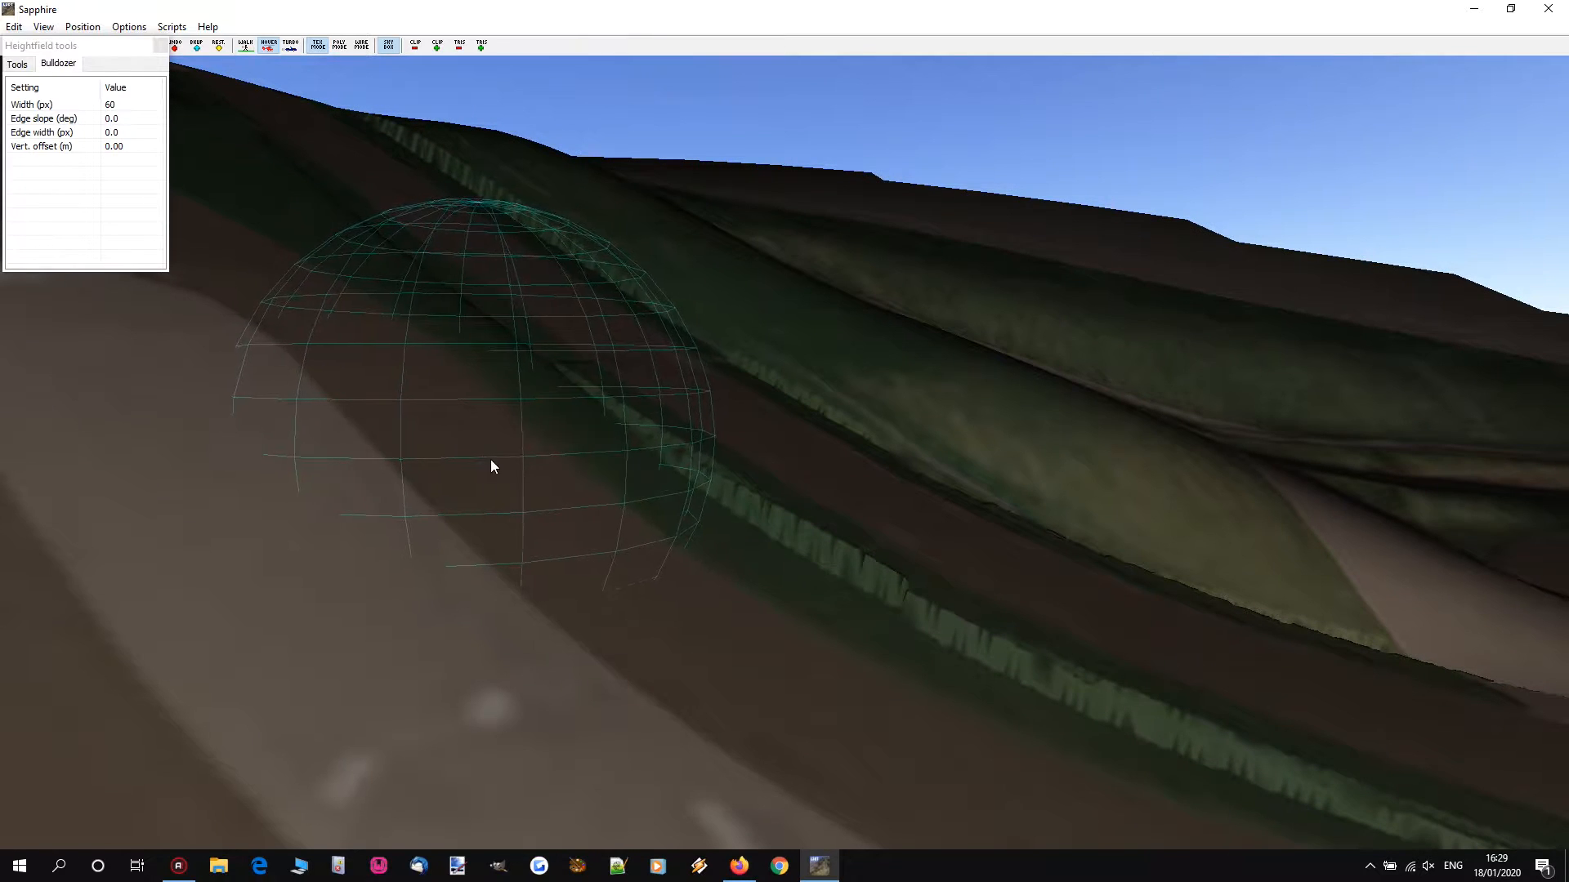
mouse_move(493, 456)
right_mouse_down()
mouse_move(785, 441)
mouse_move(784, 428)
right_mouse_up()
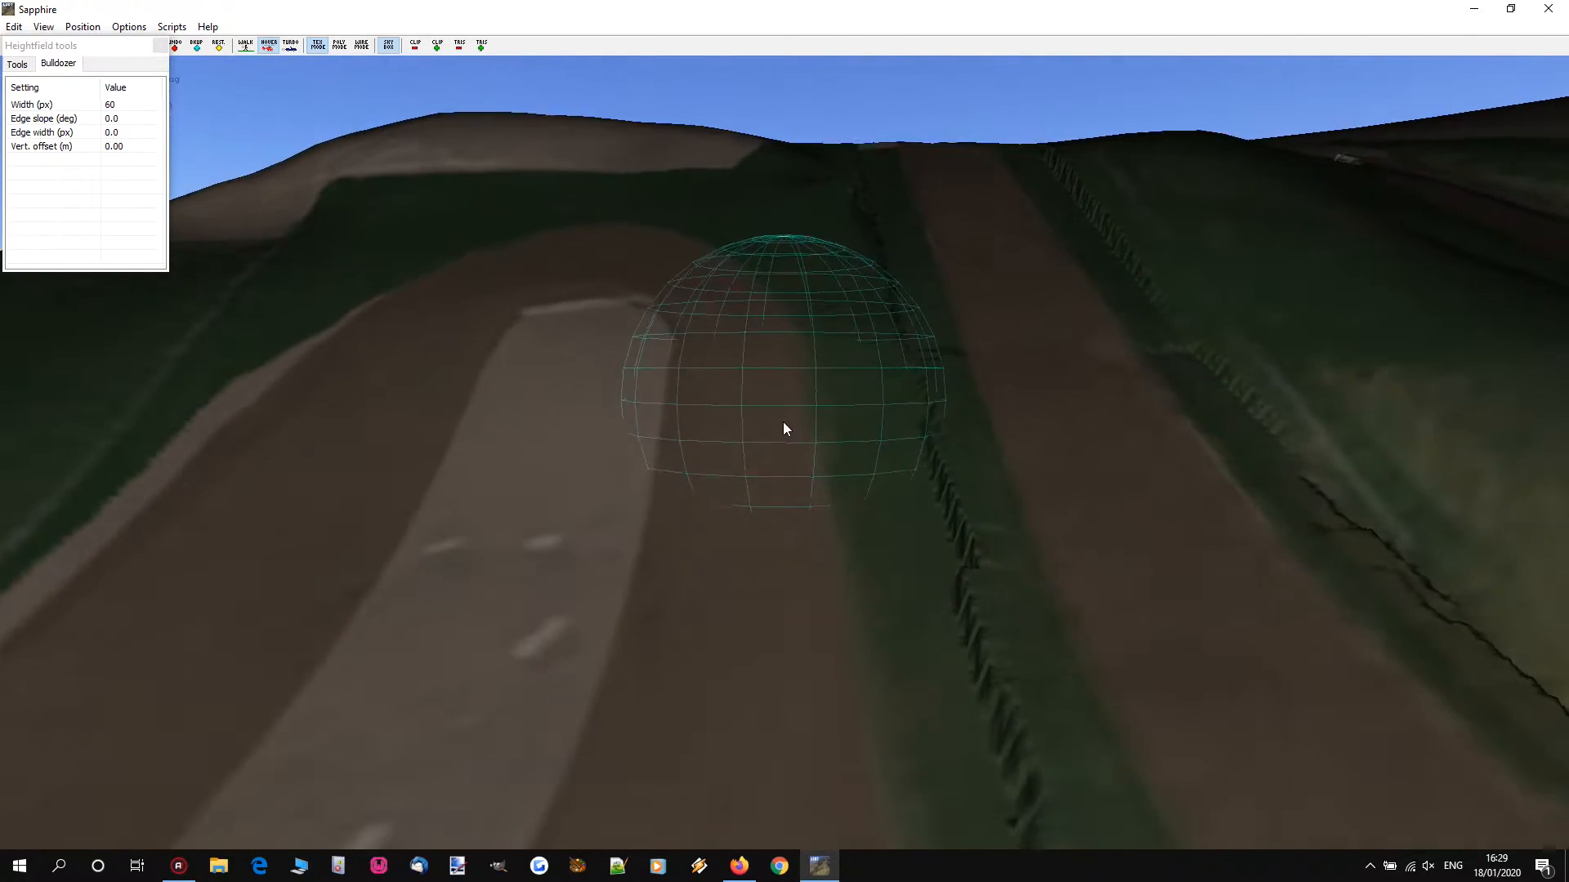
mouse_move(737, 361)
left_mouse_down()
mouse_move(742, 494)
mouse_move(740, 478)
left_mouse_up()
left_click_drag(727, 397, 732, 532)
left_click_drag(717, 473, 735, 550)
key("s")
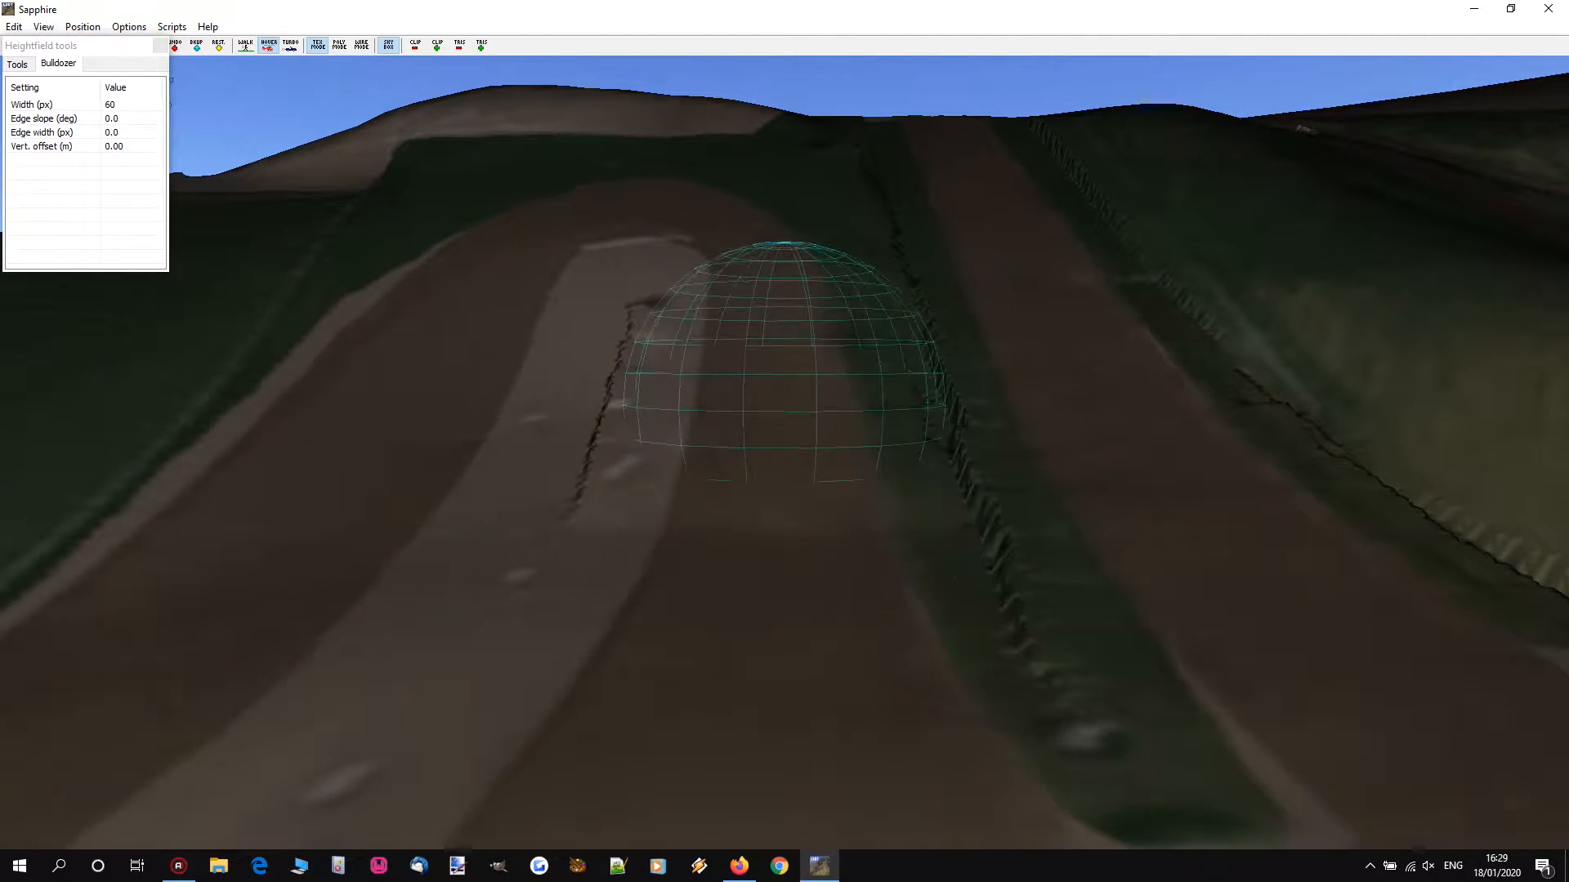
Step: Continue bulldozing the same track downhill along its middle stretch beside the pale strip
right_click_drag(735, 549, 844, 536)
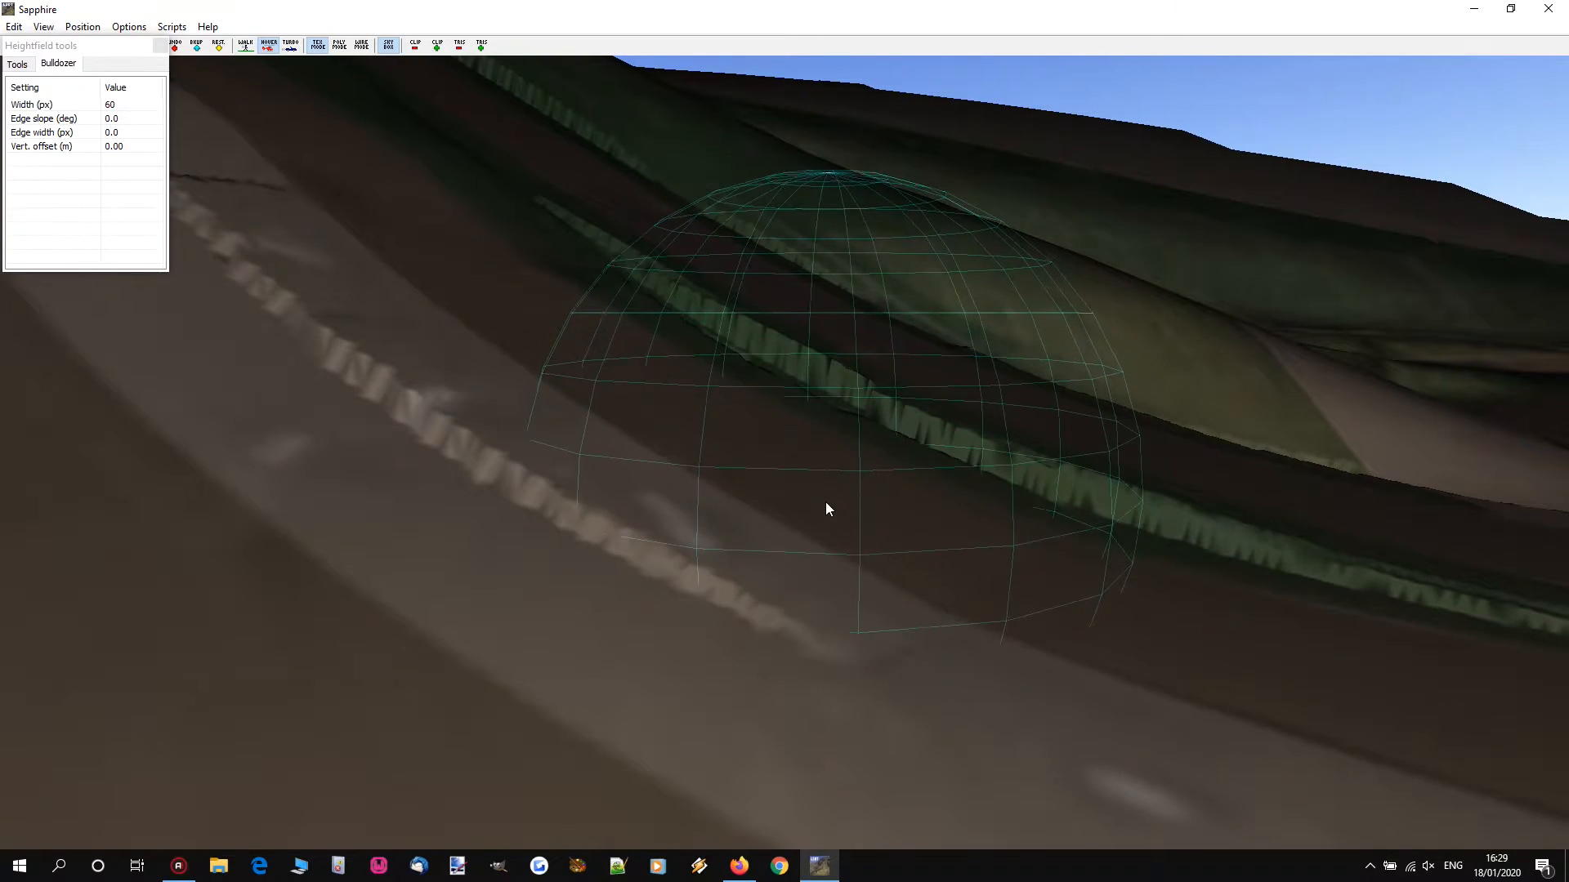
left_click_drag(816, 502, 1054, 610)
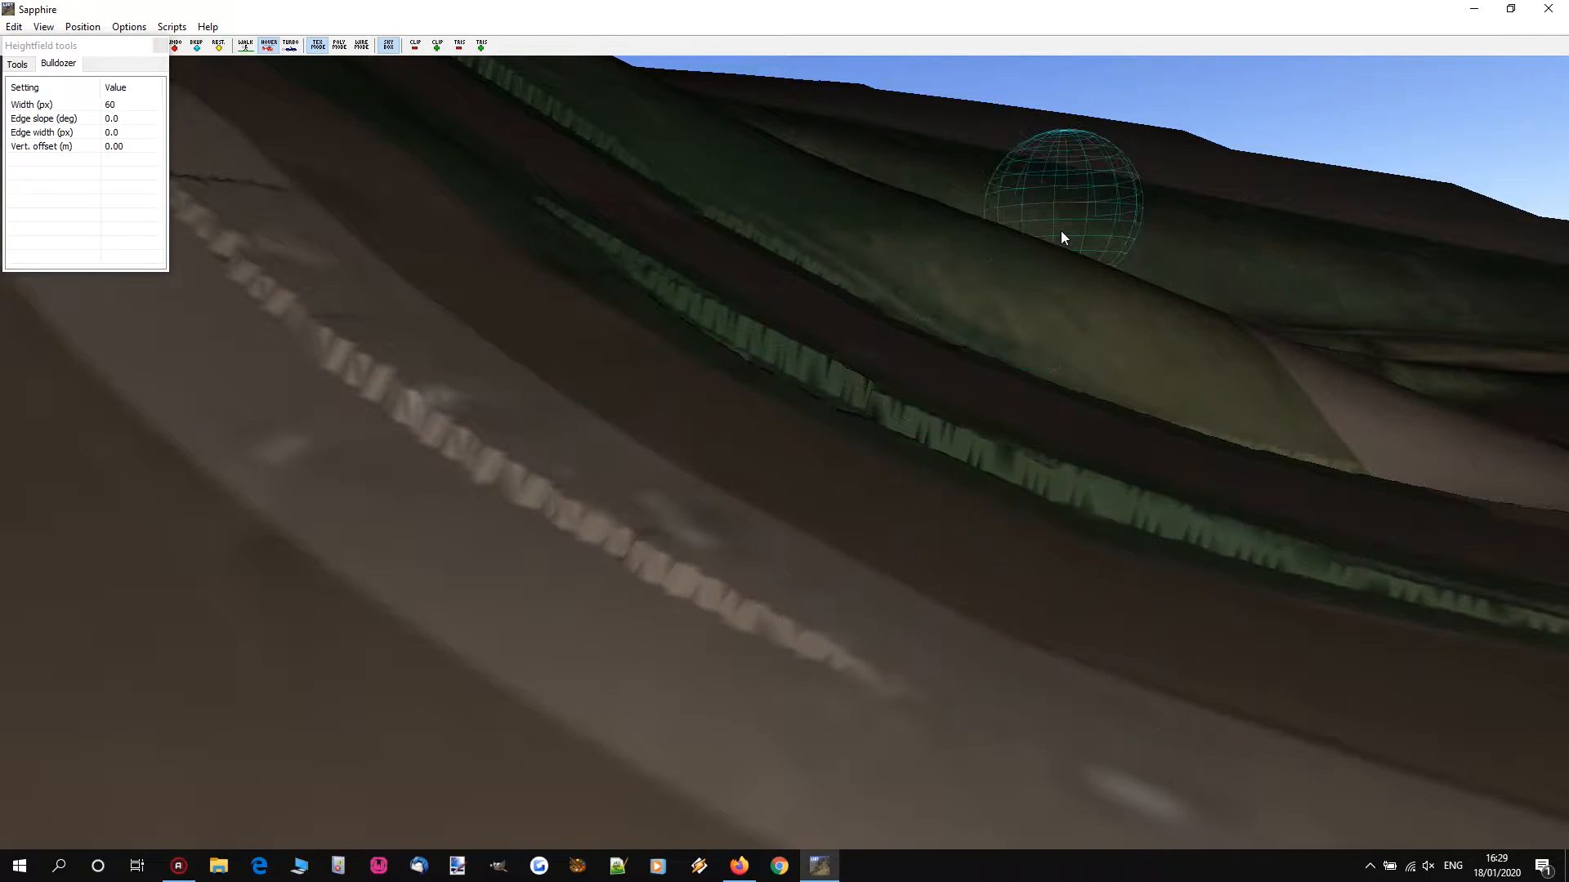
right_click_drag(1060, 231, 592, 414)
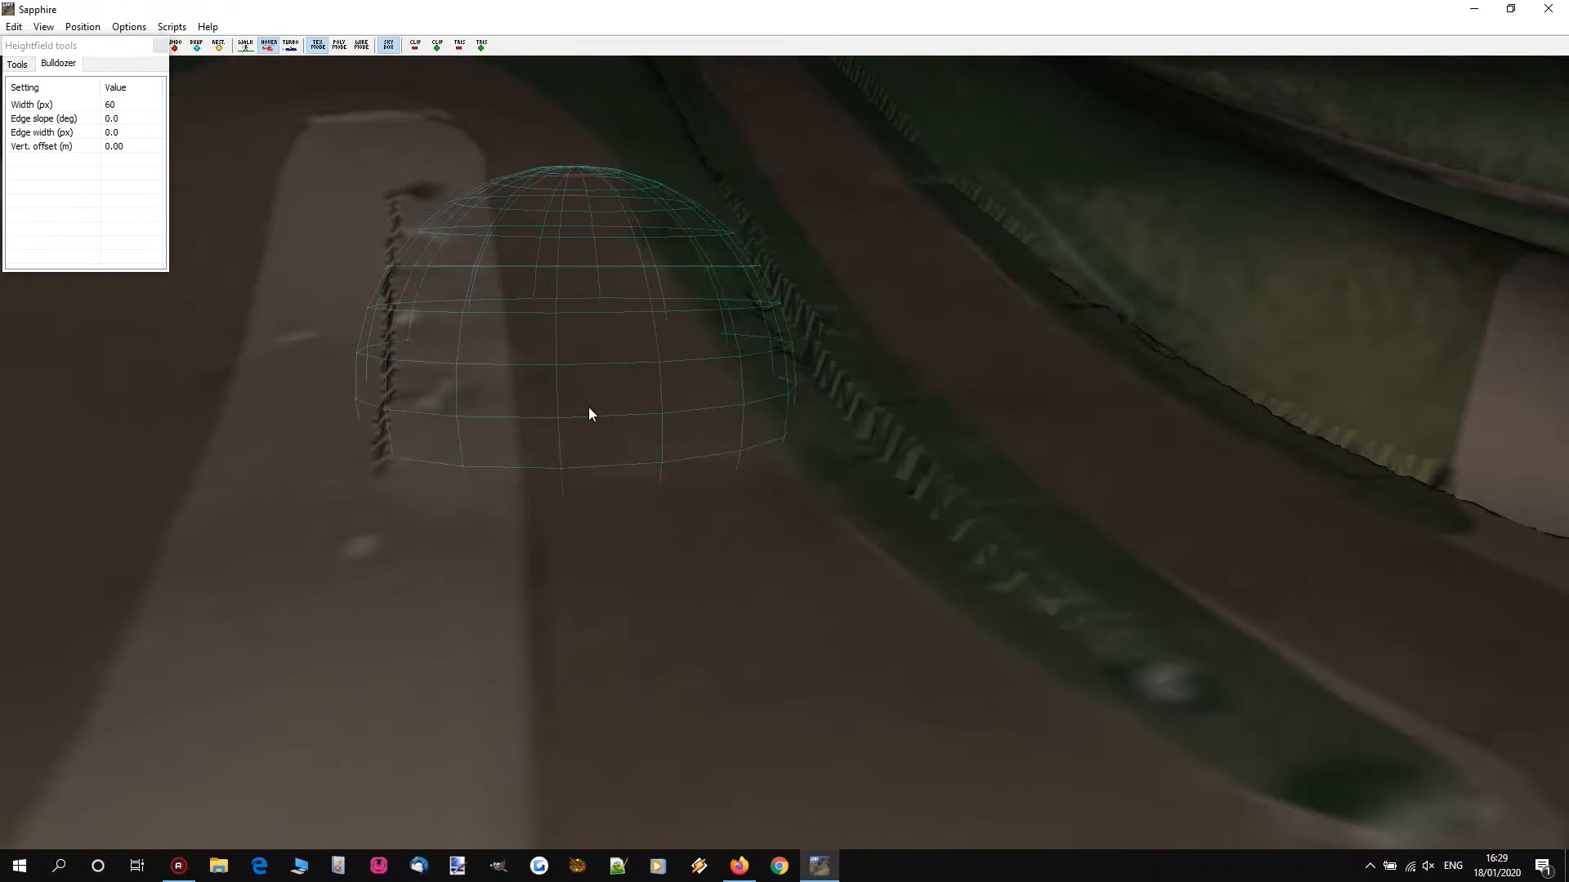
mouse_move(599, 385)
left_mouse_down()
mouse_move(676, 577)
mouse_move(670, 556)
mouse_move(791, 733)
left_mouse_up()
Step: Bulldoze the lower stretch of the same track down toward the bend at the foot of the hill
mouse_move(791, 733)
right_mouse_down()
mouse_move(915, 605)
mouse_move(854, 581)
mouse_move(776, 703)
mouse_move(781, 424)
right_mouse_up()
mouse_move(654, 375)
left_mouse_down()
mouse_move(715, 497)
mouse_move(700, 525)
mouse_move(691, 505)
mouse_move(735, 592)
mouse_move(703, 542)
mouse_move(738, 659)
mouse_move(697, 581)
mouse_move(781, 783)
mouse_move(718, 659)
left_mouse_up()
key("s")
left_click_drag(722, 650, 805, 557)
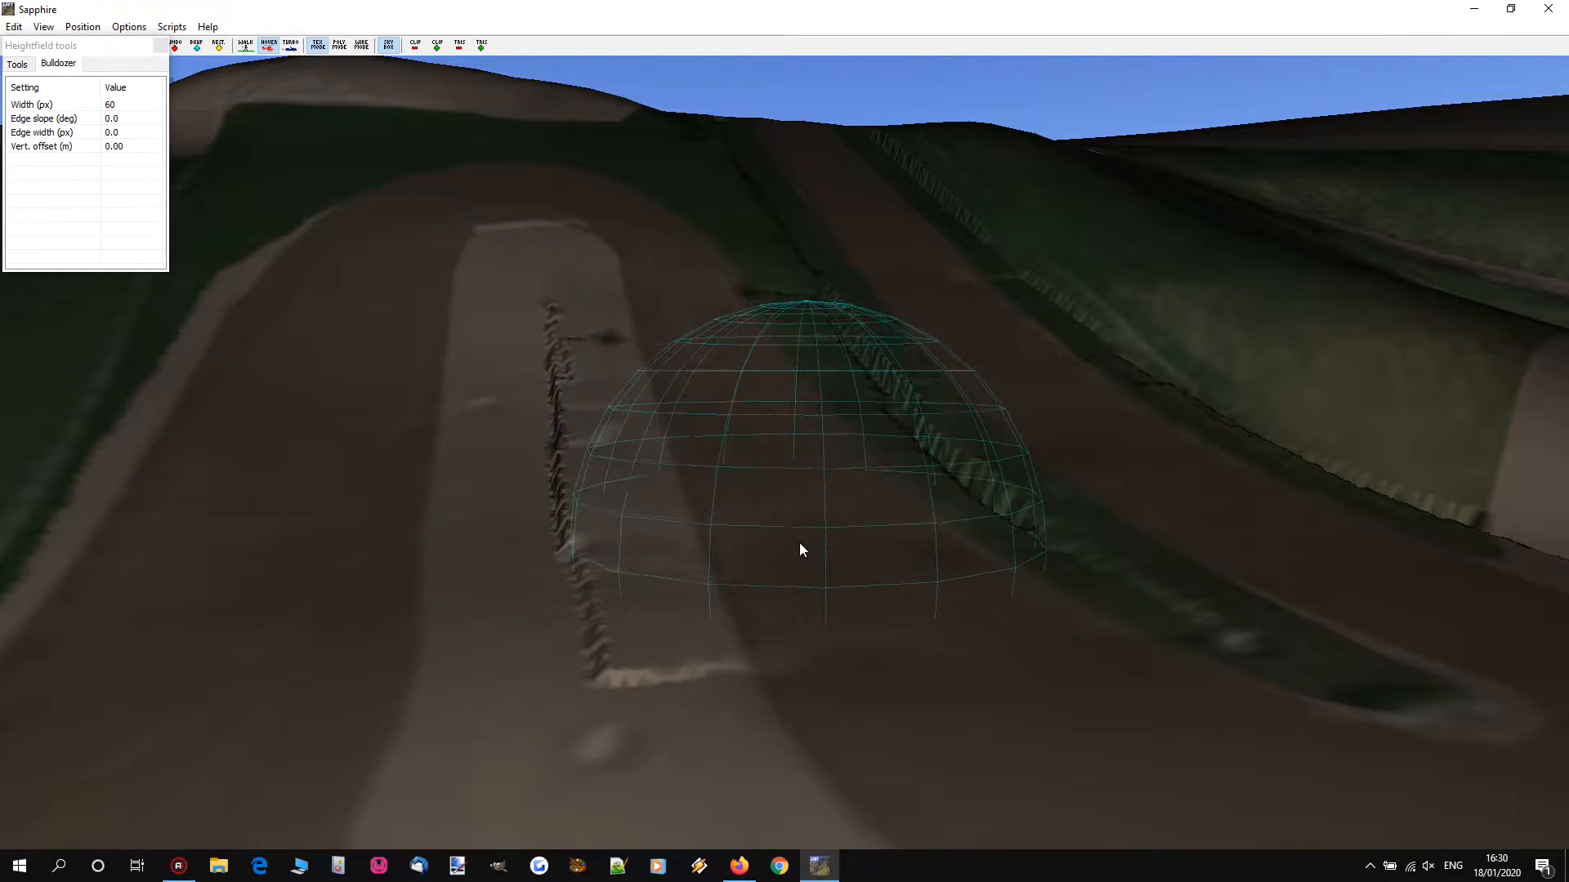
left_click_drag(773, 507, 1019, 742)
Step: Inspect the graded track from its side, from the top of the descent and from the bends at its foot
key("a")
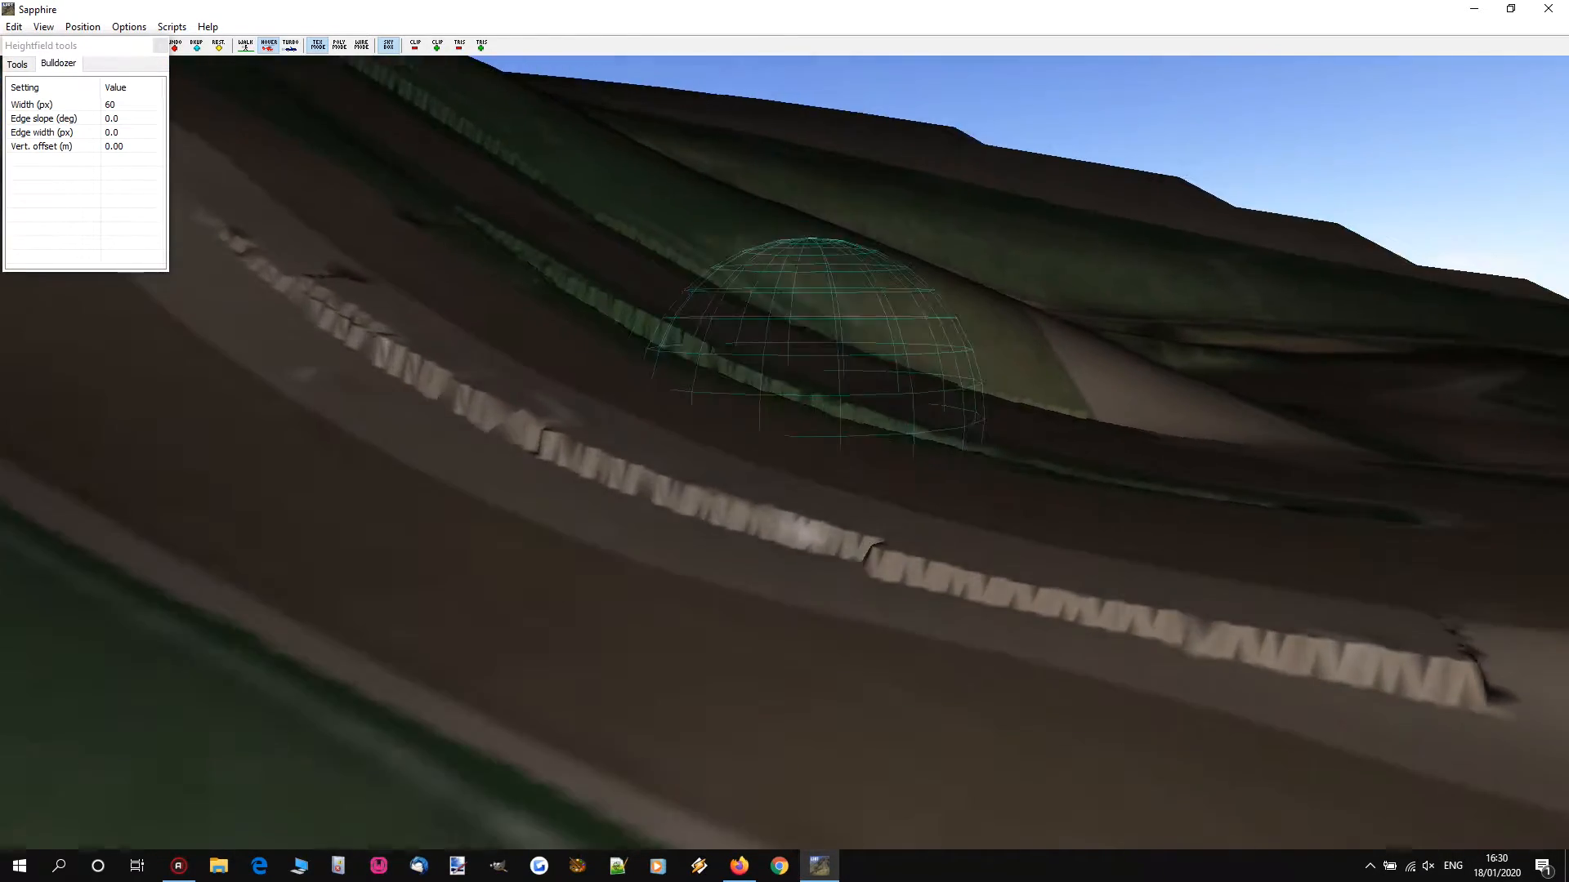
key("d")
key("a")
key("d")
key("w")
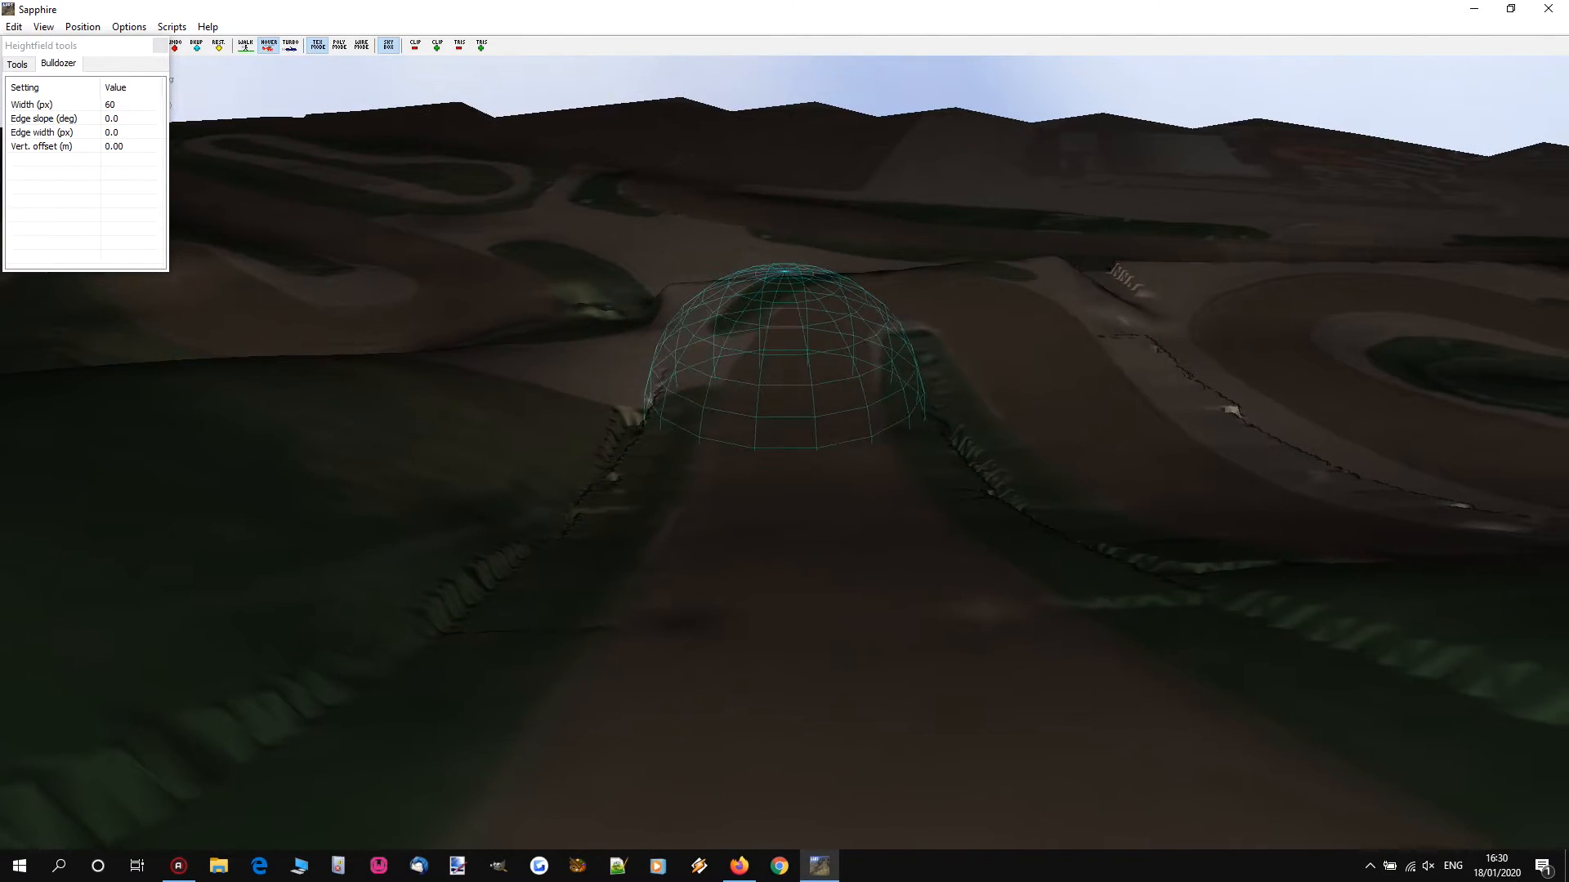
key("w")
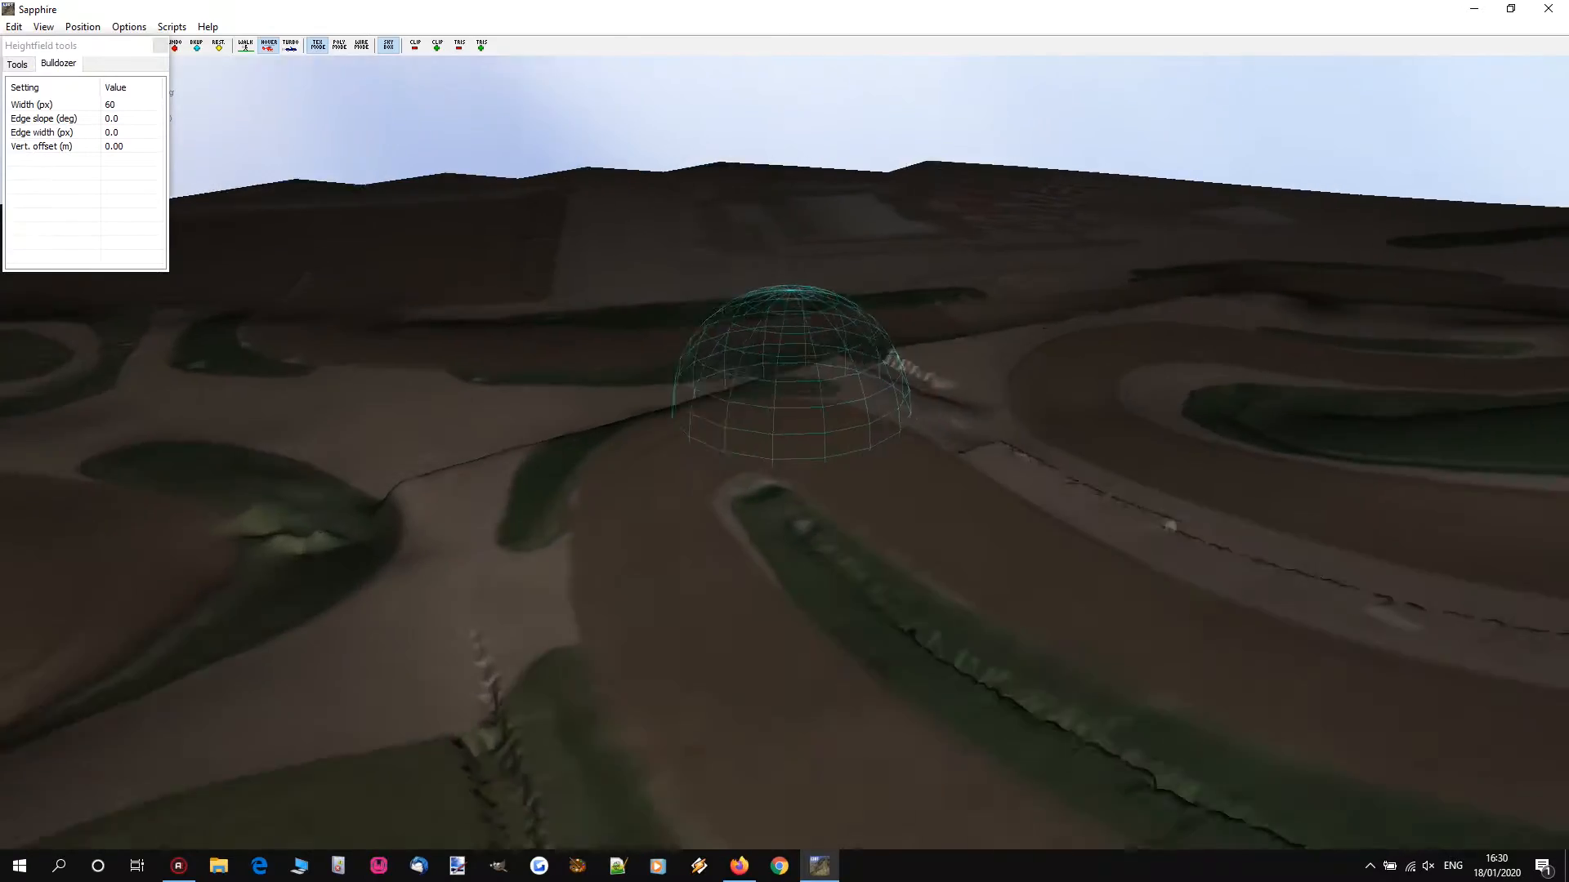
key("s")
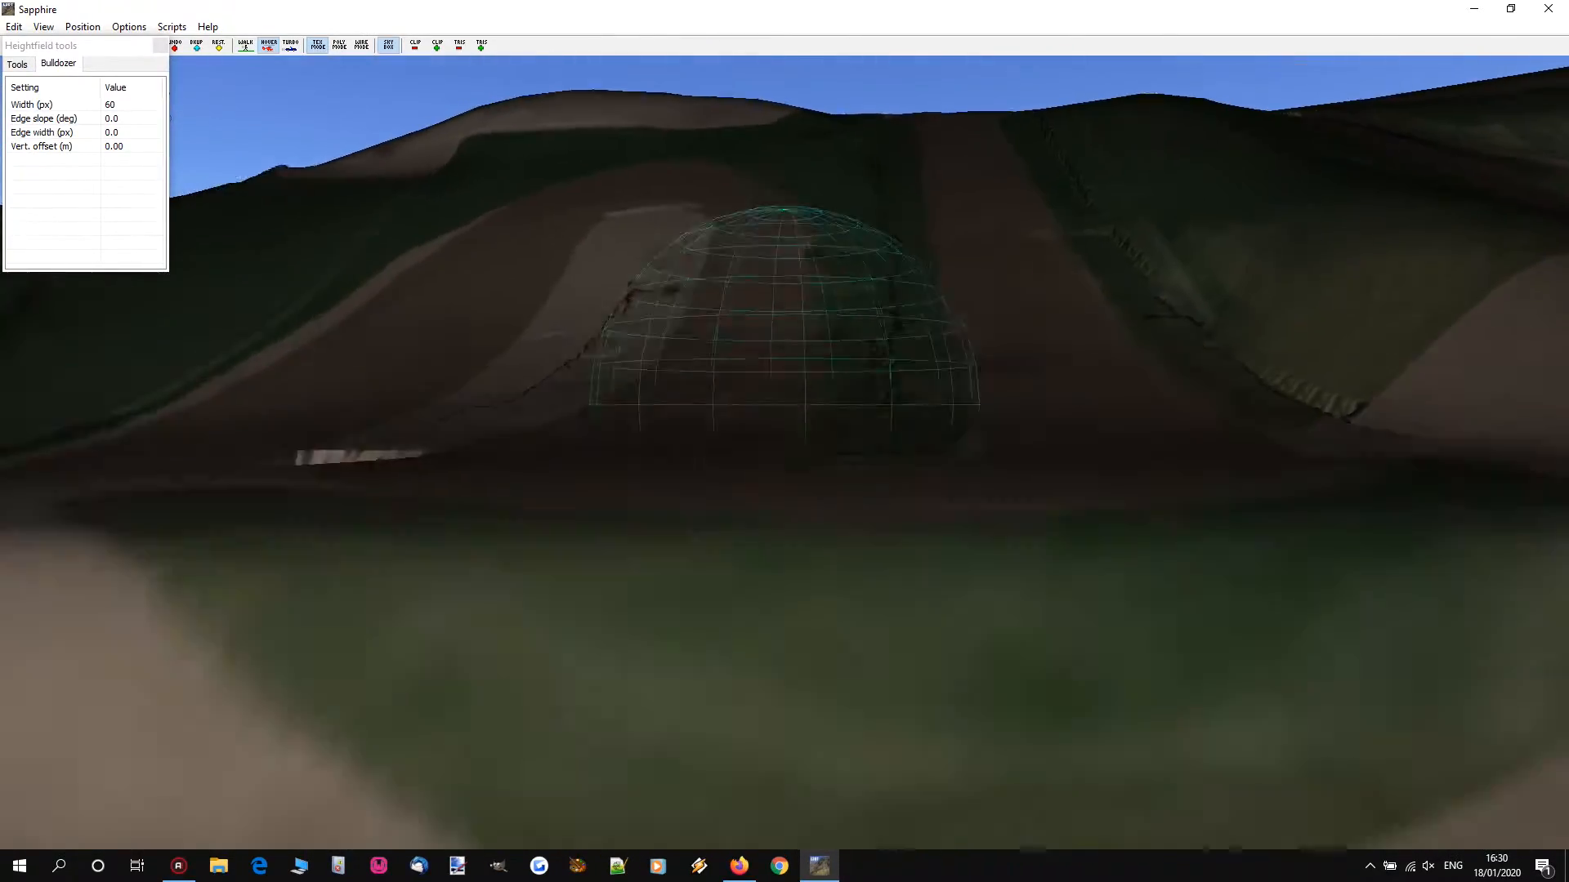
key("a")
key("w")
key("s")
key("a")
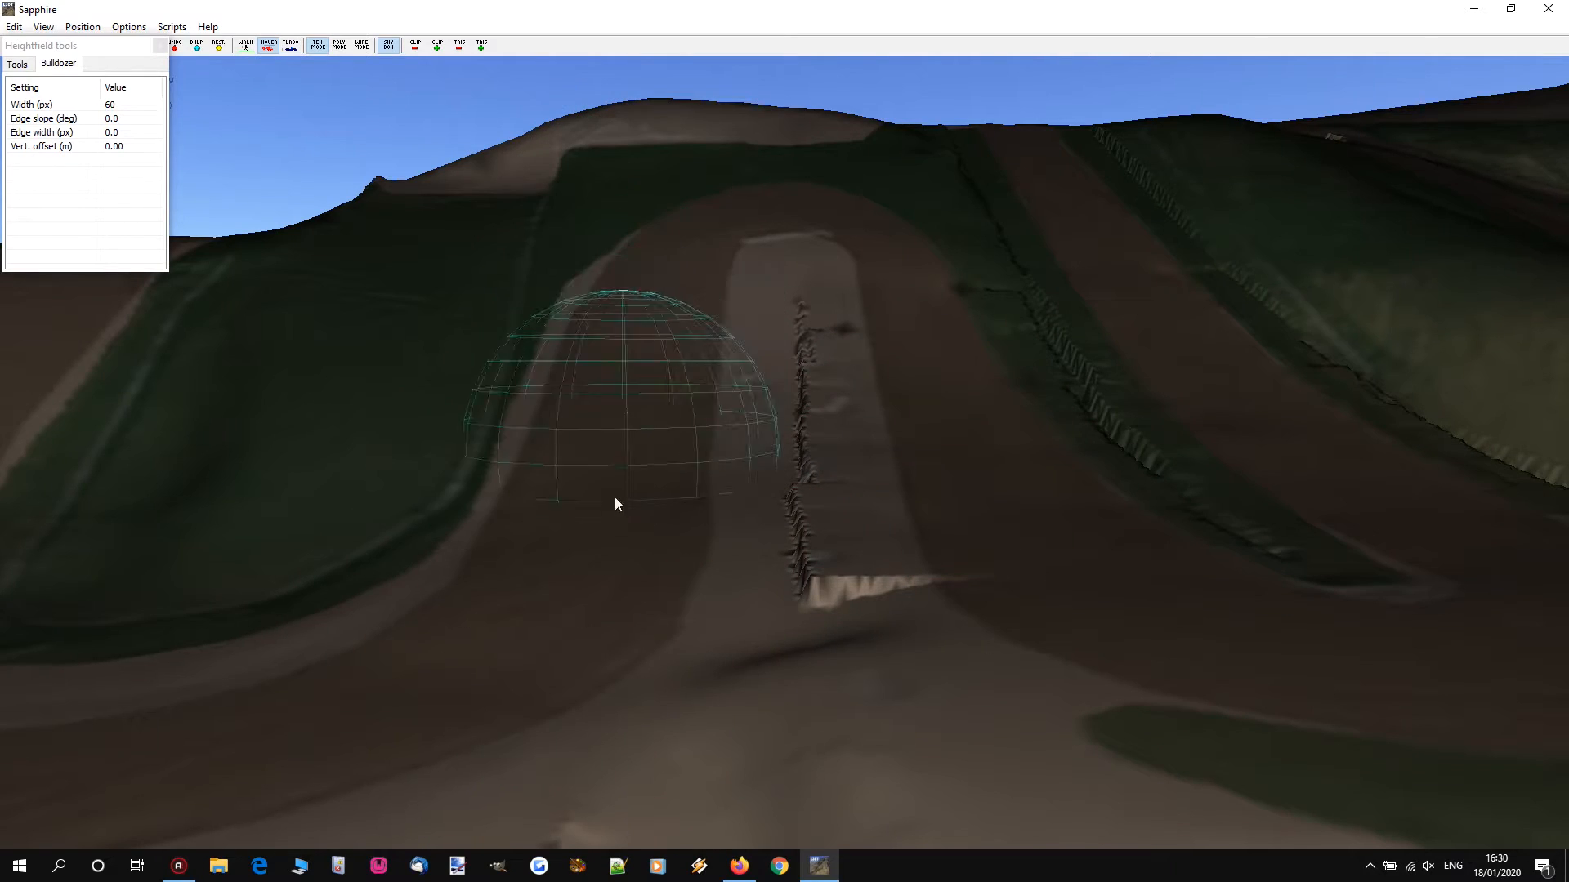
Step: Switch to Firefox and play the GoPro video from 0:48 to 1:04 to study the section after the climb
left_click(738, 867)
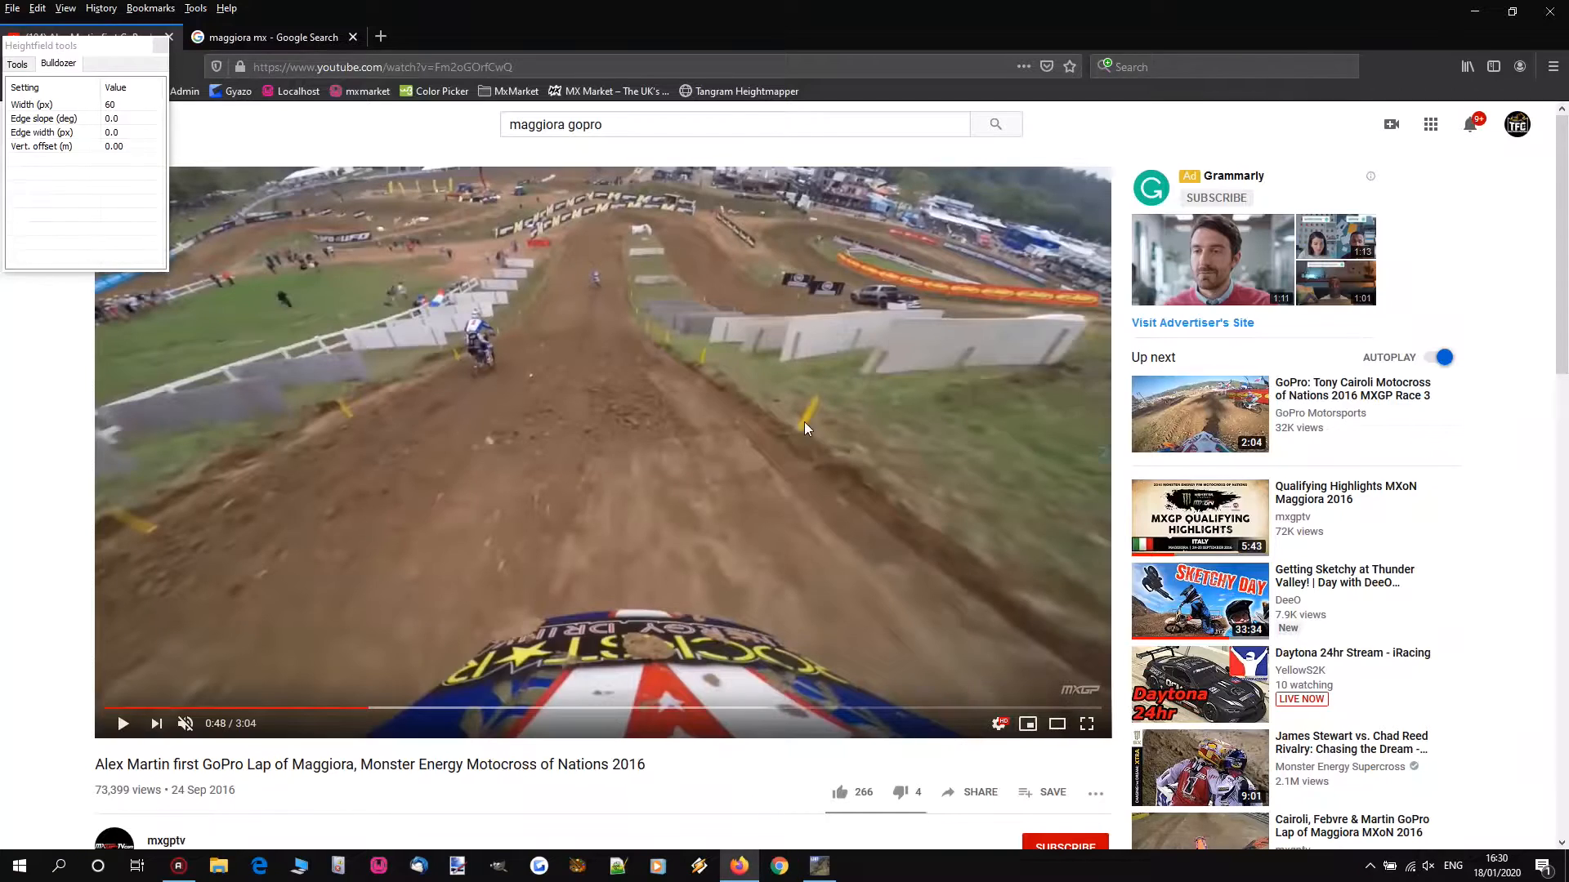
left_click(655, 473)
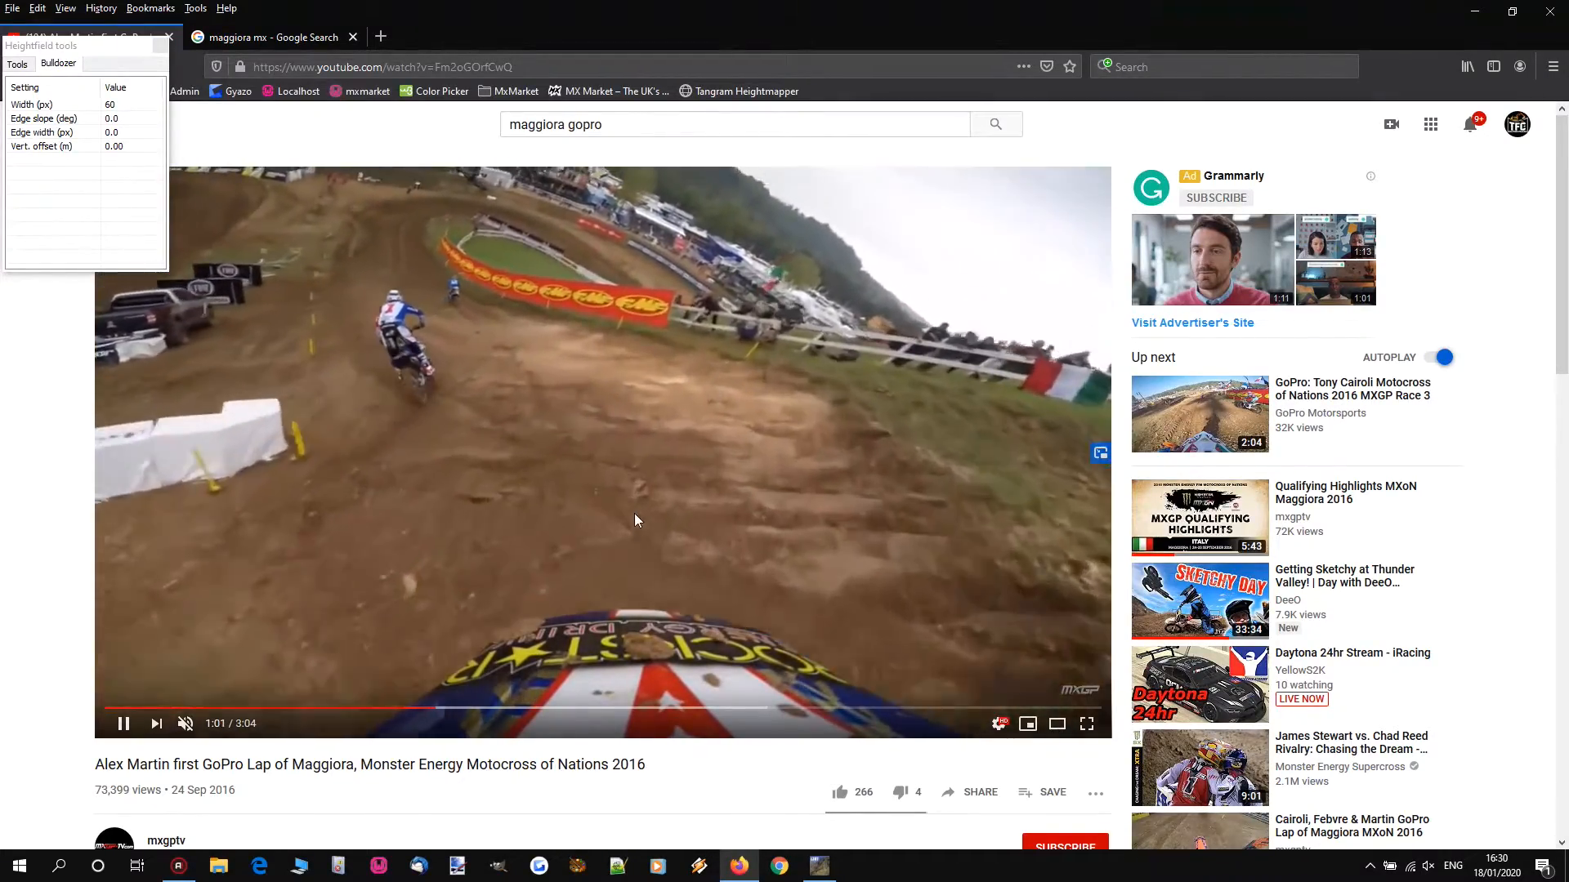
left_click(544, 410)
left_click(504, 374)
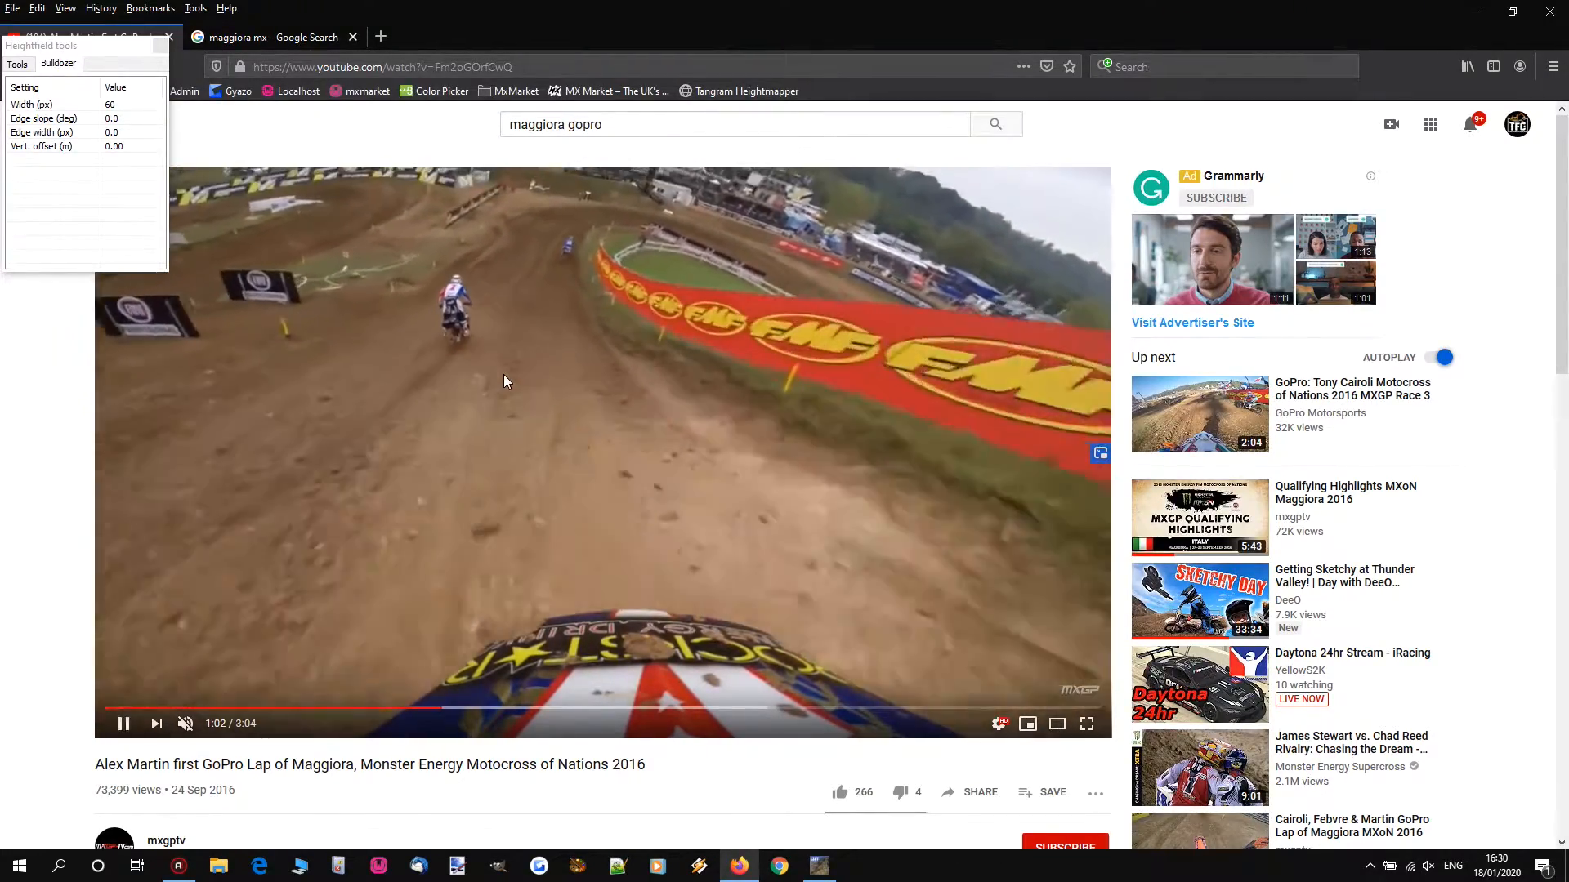
left_click(599, 507)
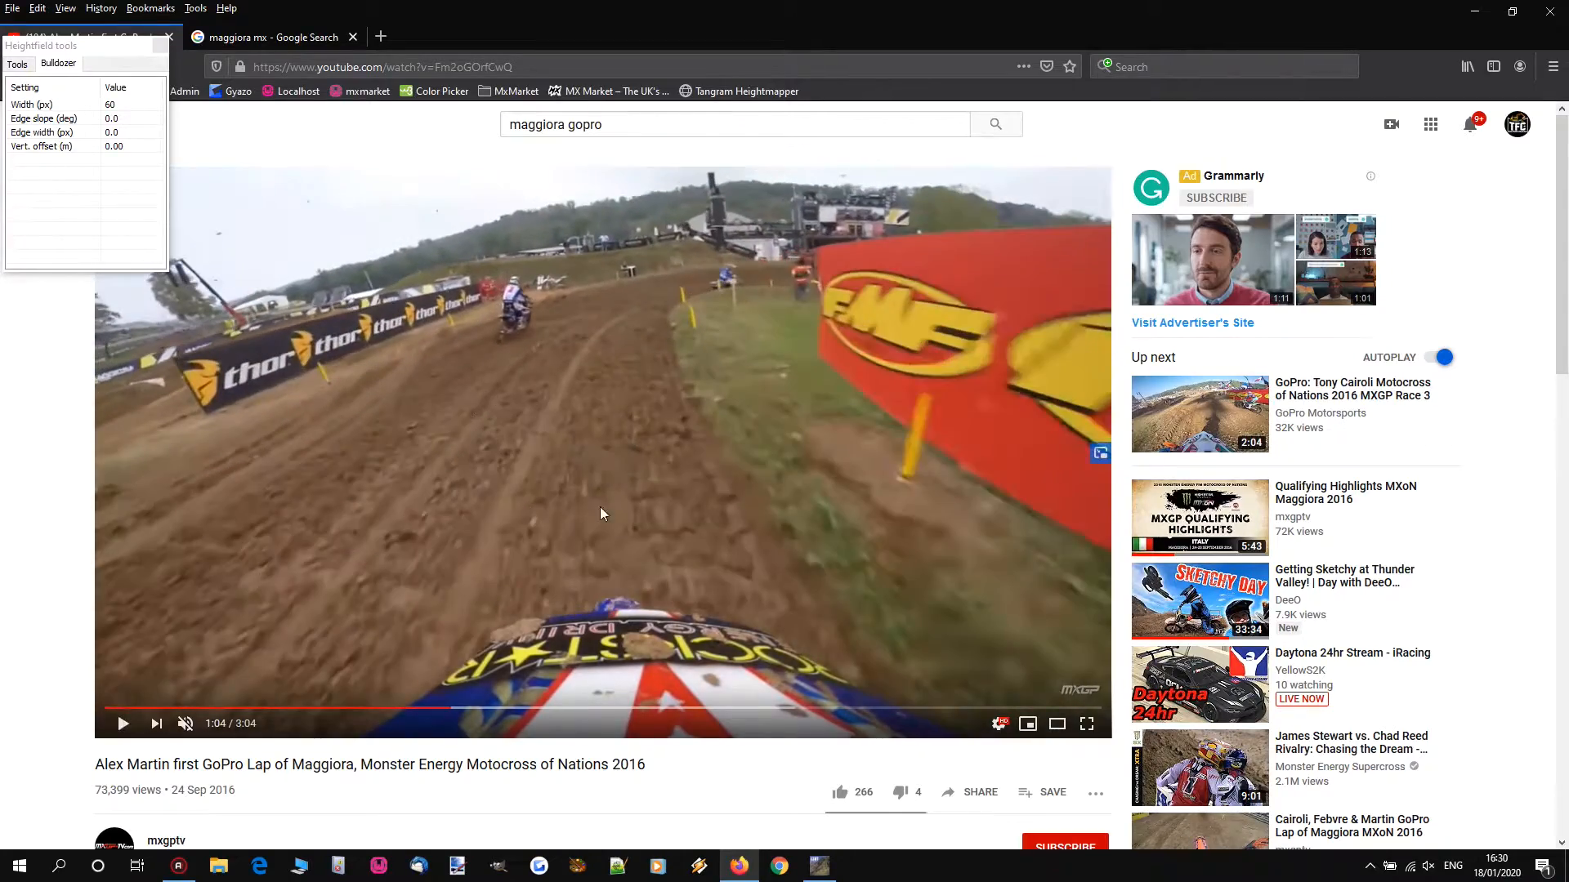
Step: Browse the Maggiora image results and enlarge the Le Colline di Maggiora photo of Maggiora Park to study the hillside tracks
left_click(278, 41)
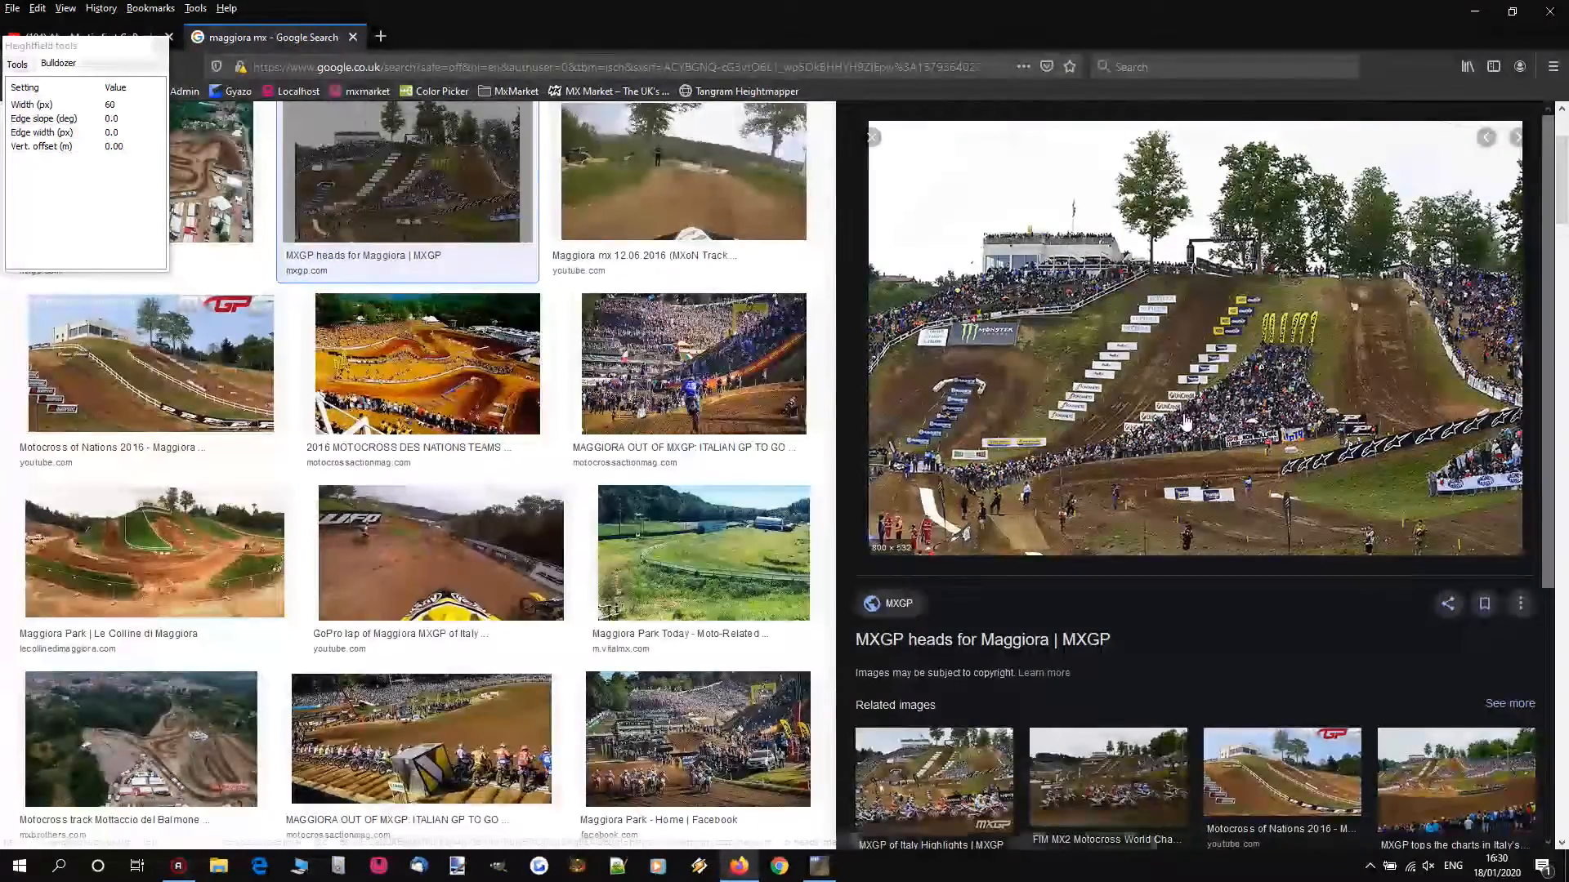
scroll(1144, 457, "down", 4)
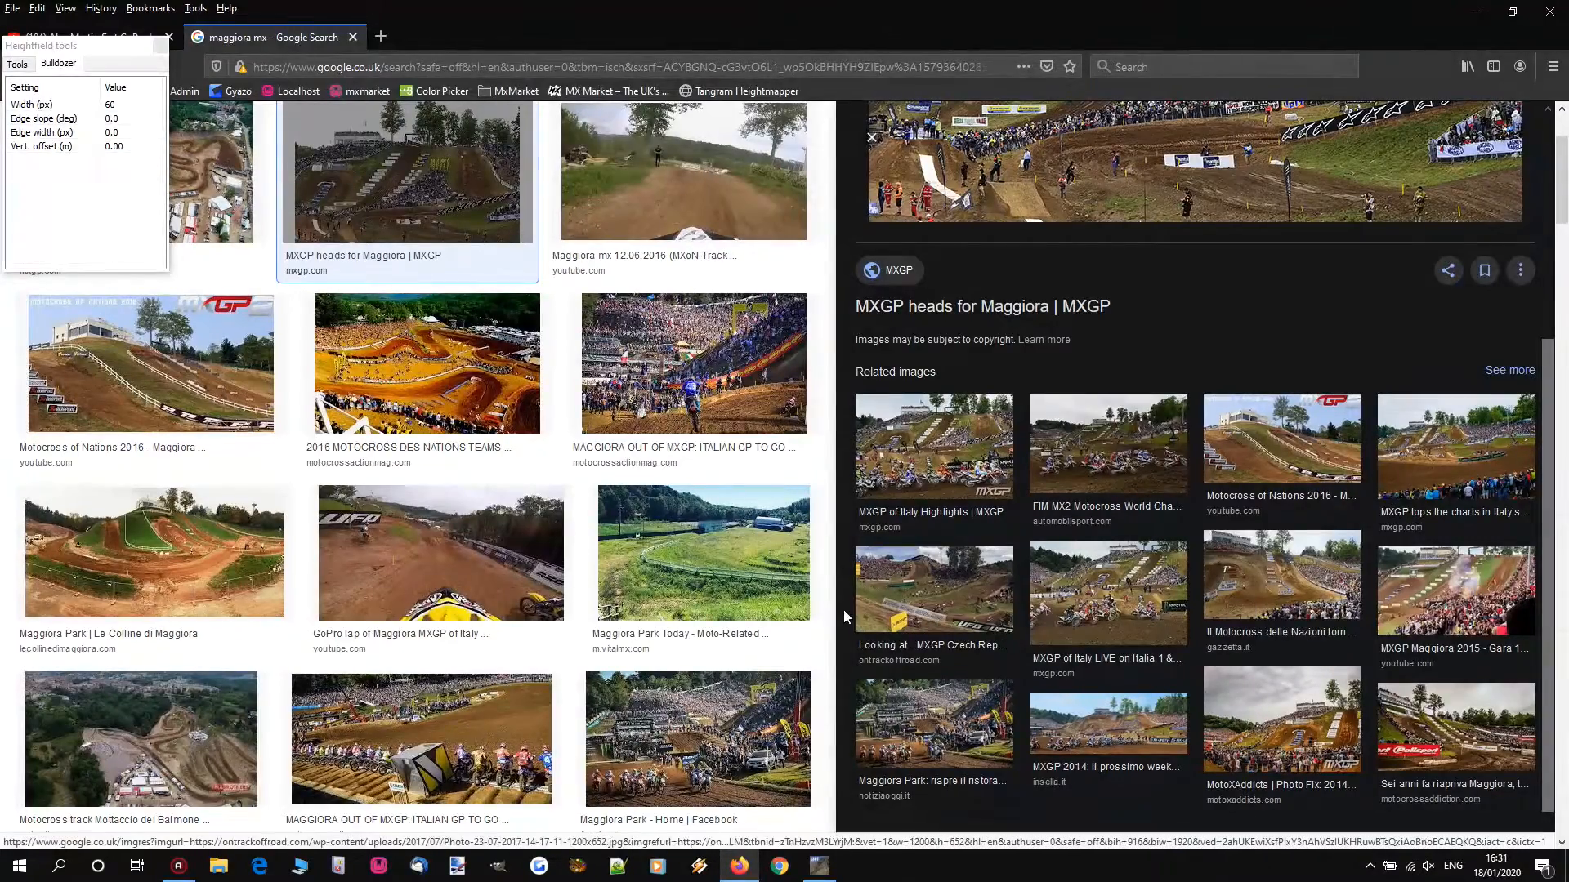
left_click(165, 571)
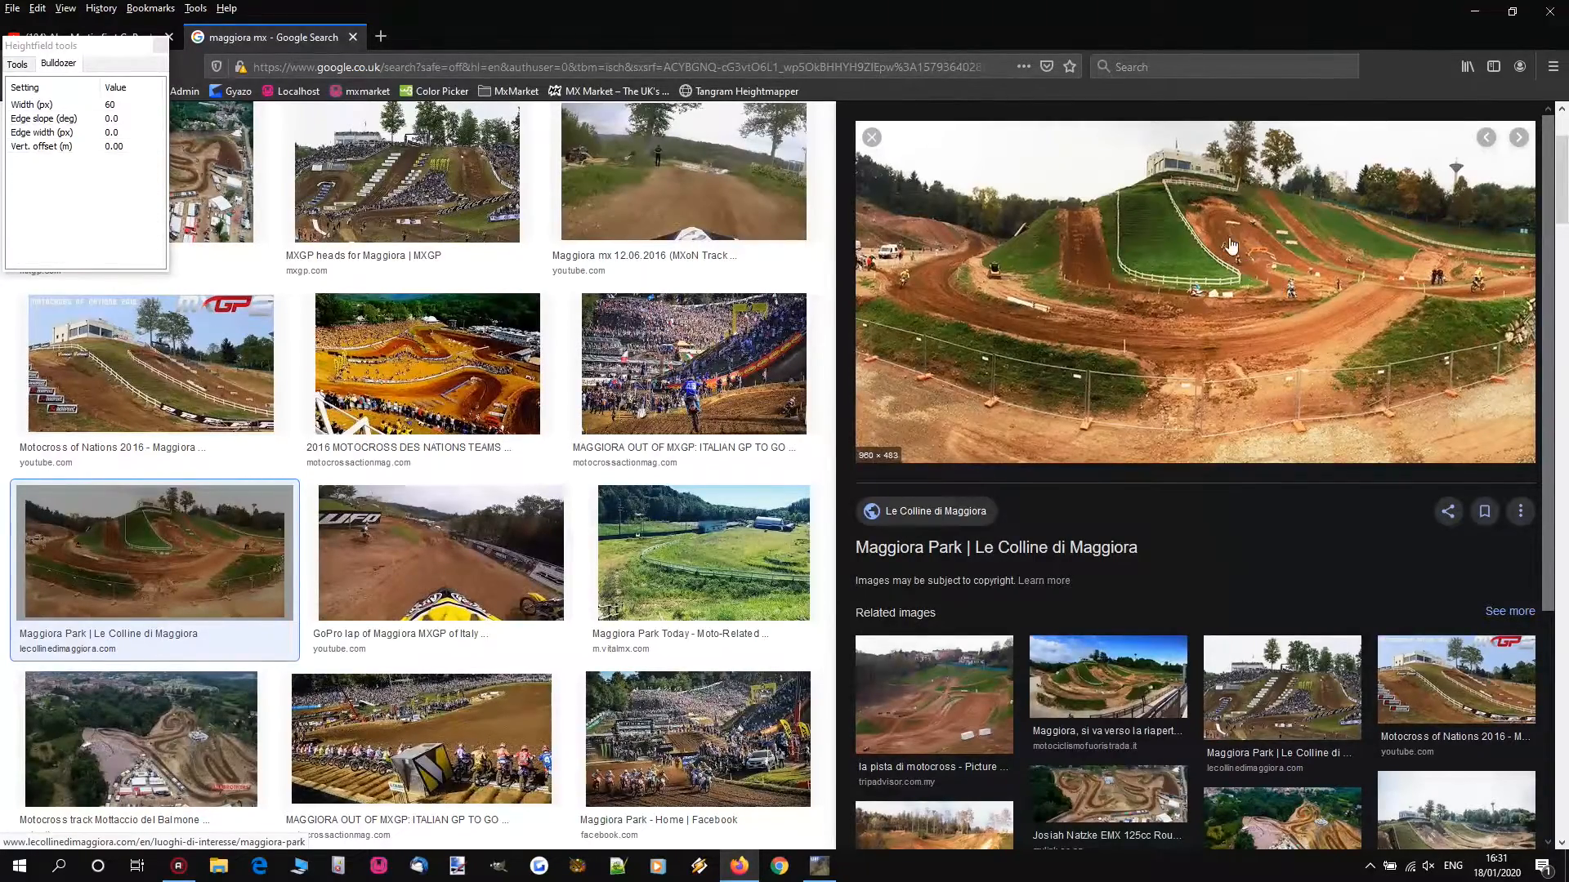
scroll(729, 464, "down", 5)
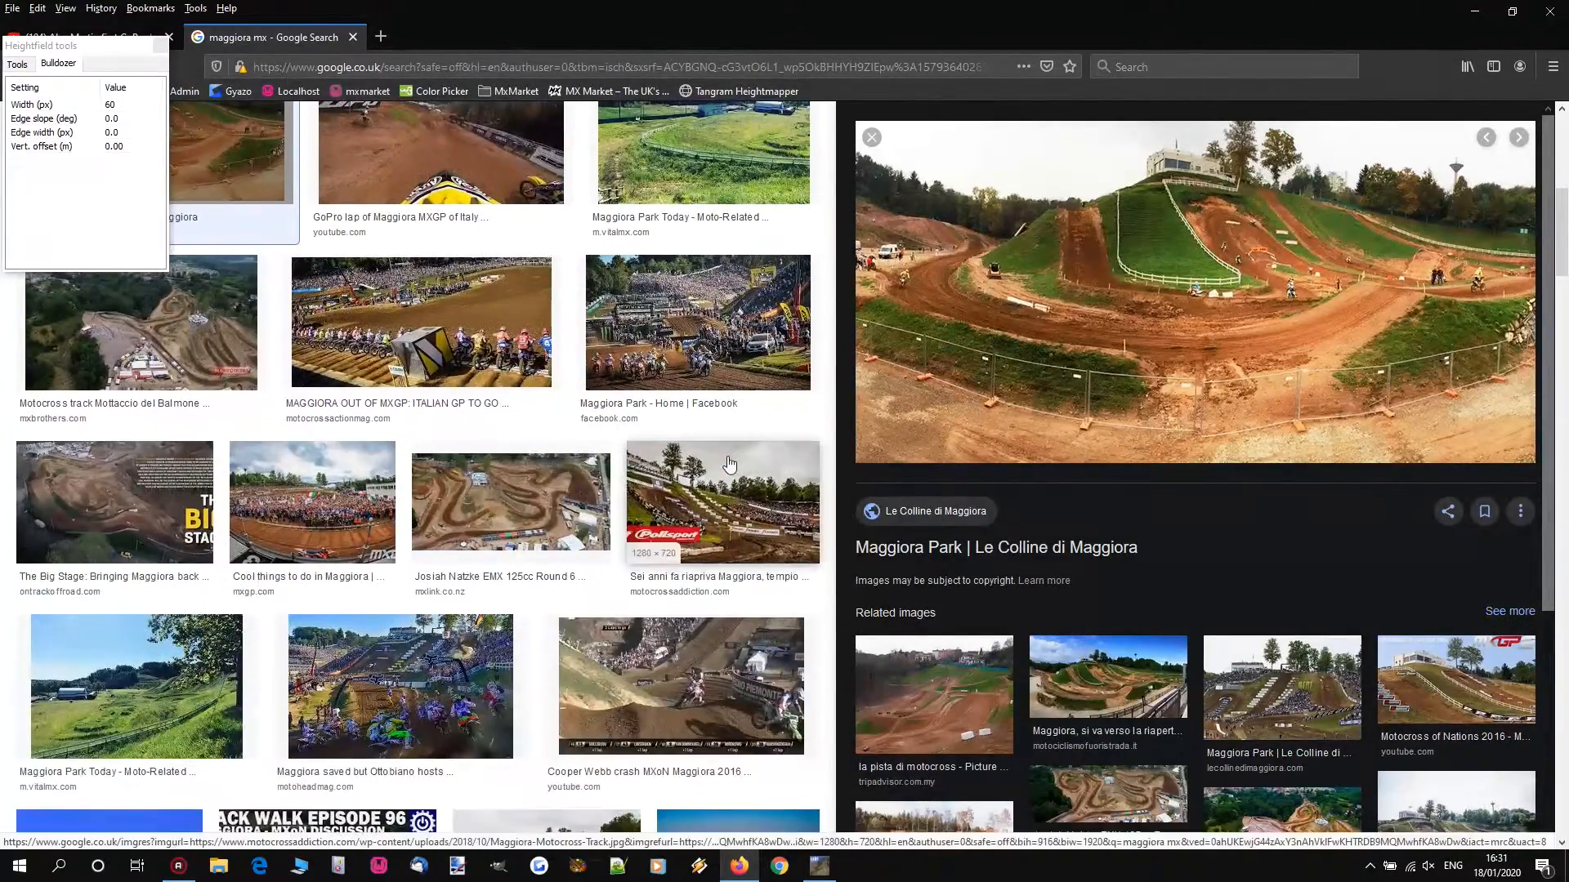
Step: Return to Sapphire, set the Bulldozer width to 66 px and grade a short patch on the upper track between the pale strip and outer grass
left_click(817, 866)
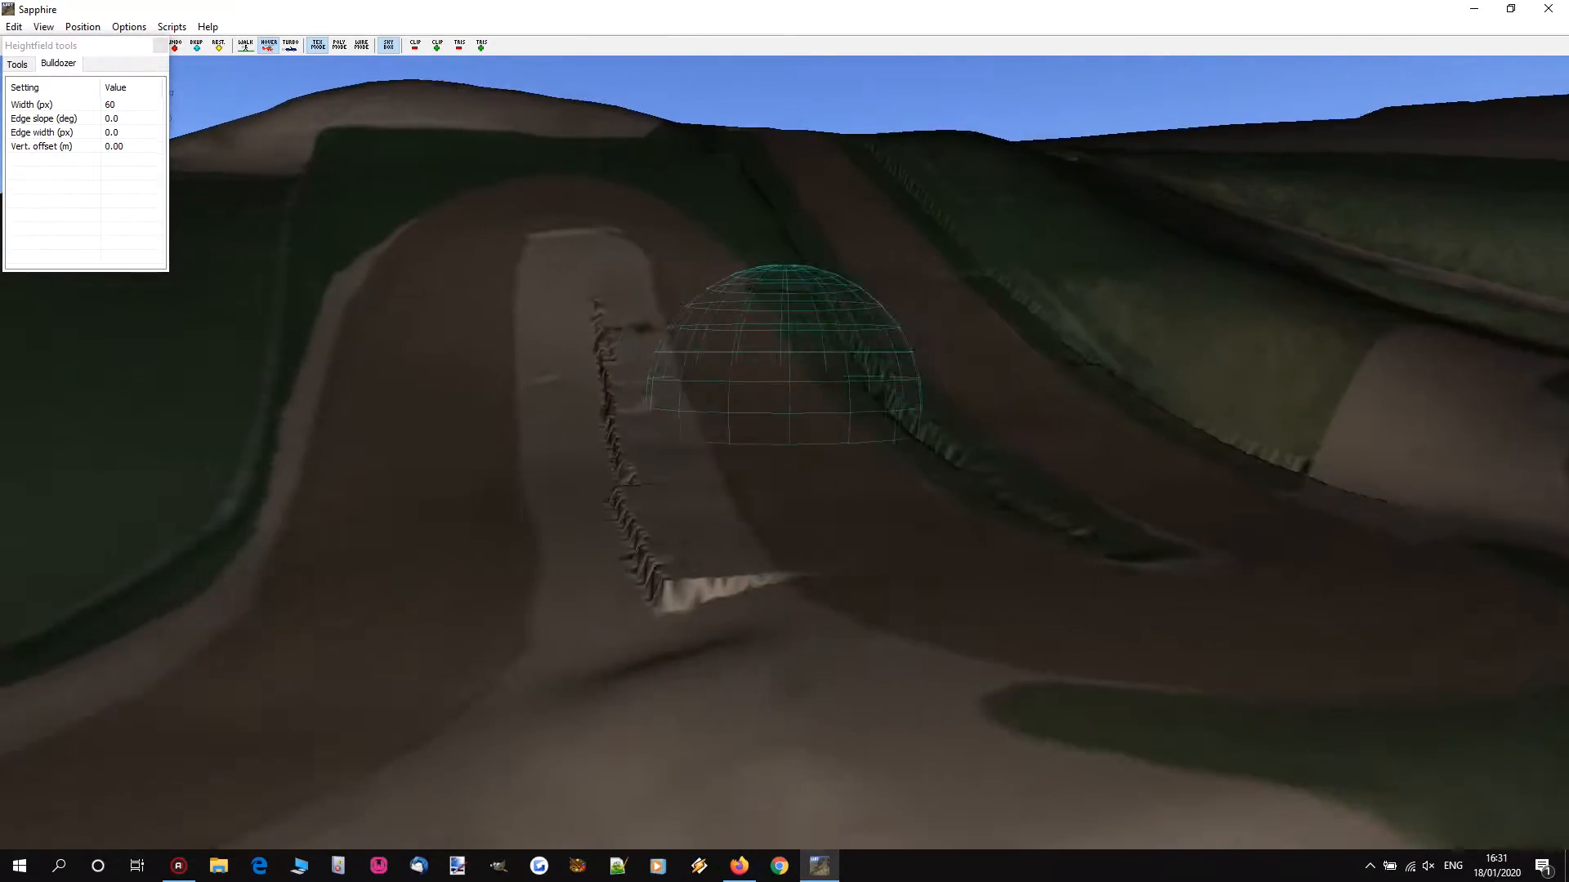
right_click_drag(788, 441, 797, 442)
key("a")
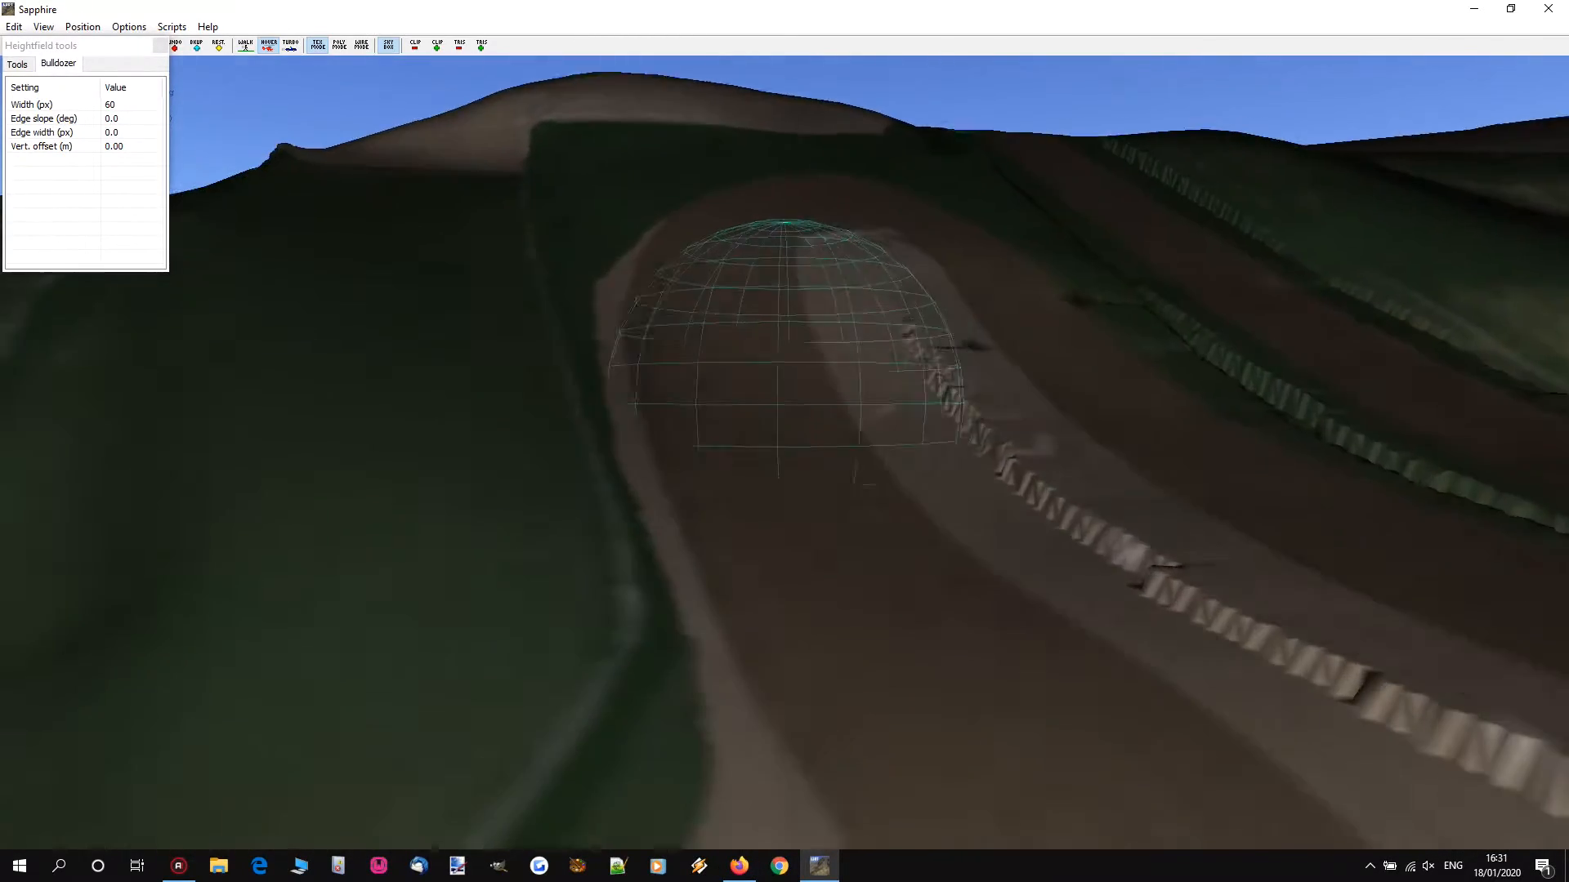
mouse_move(728, 307)
right_mouse_down()
mouse_move(788, 445)
mouse_move(805, 449)
mouse_move(784, 484)
right_mouse_up()
key("a")
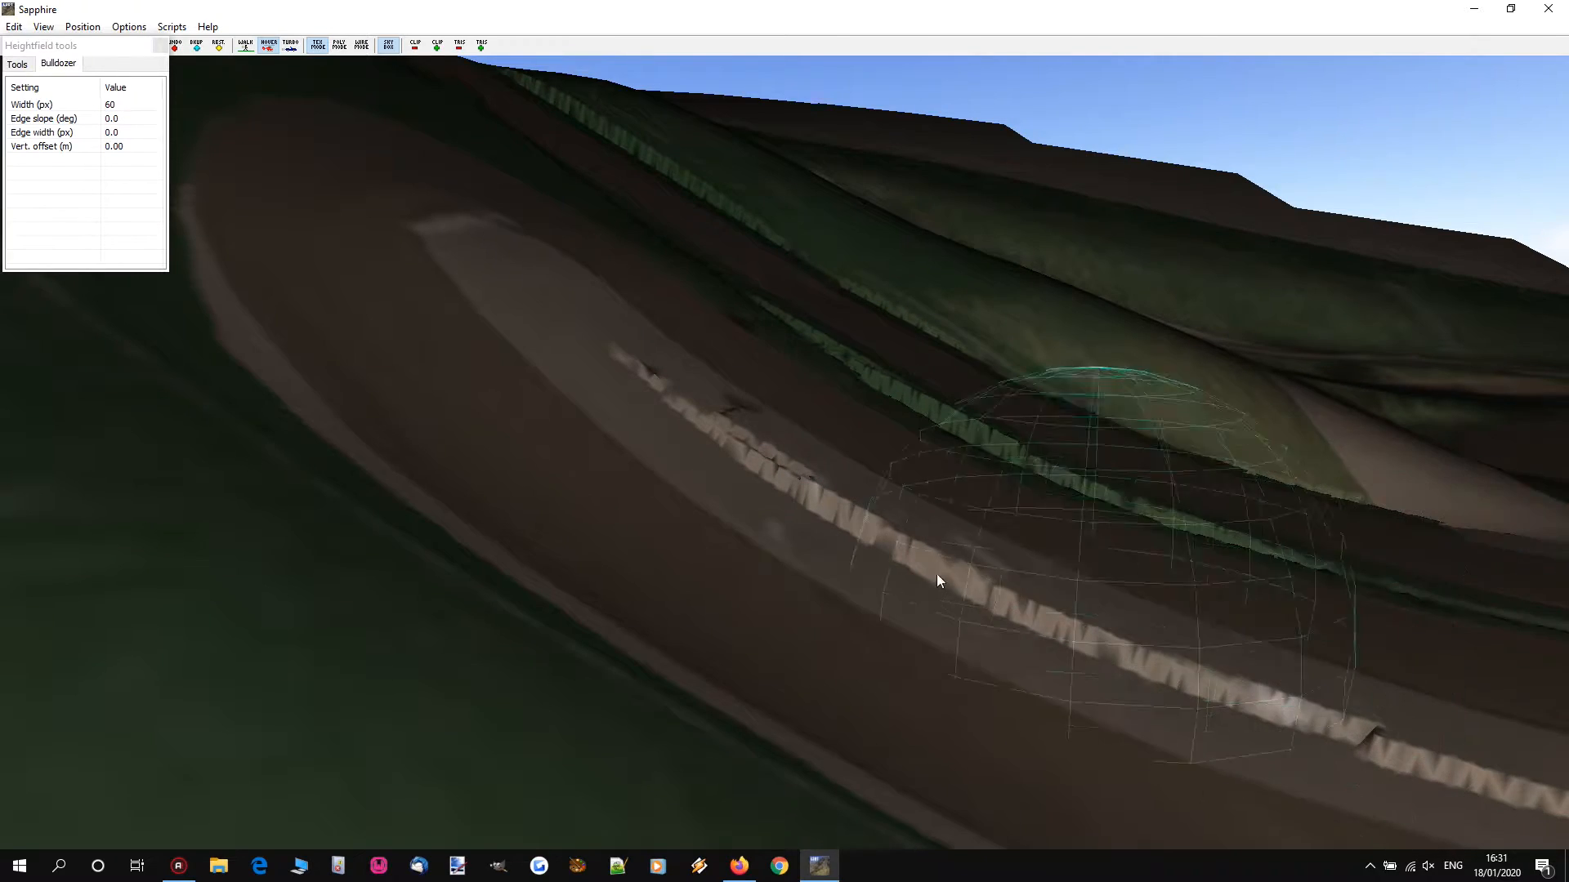
key("s")
mouse_move(735, 425)
right_mouse_down()
mouse_move(719, 421)
mouse_move(736, 425)
right_mouse_up()
scroll(780, 404, "up", 1)
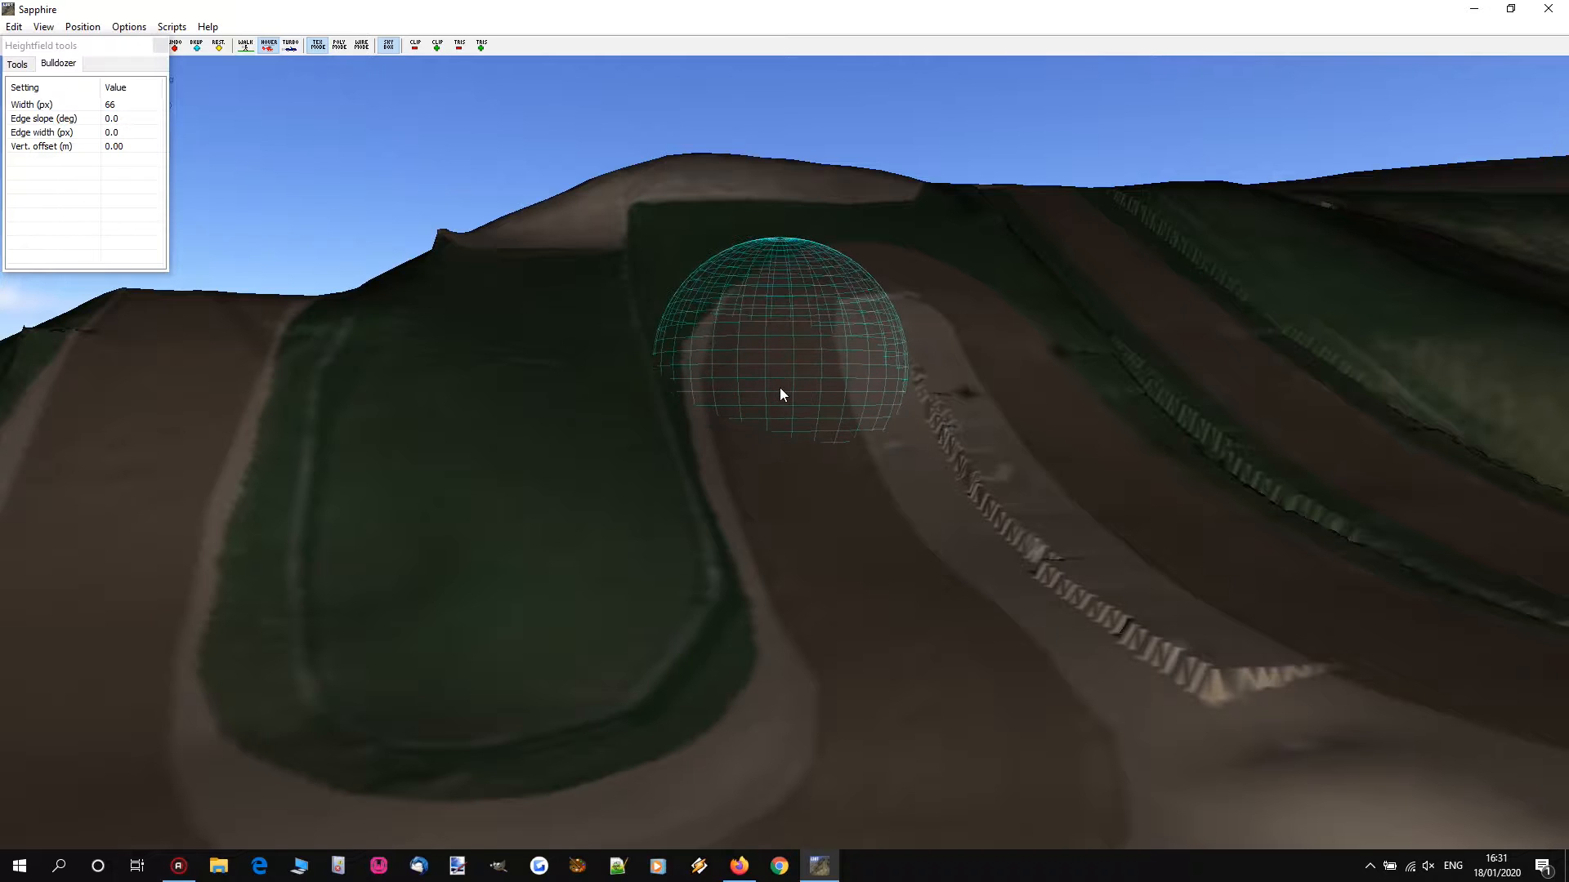
left_click_drag(768, 377, 787, 441)
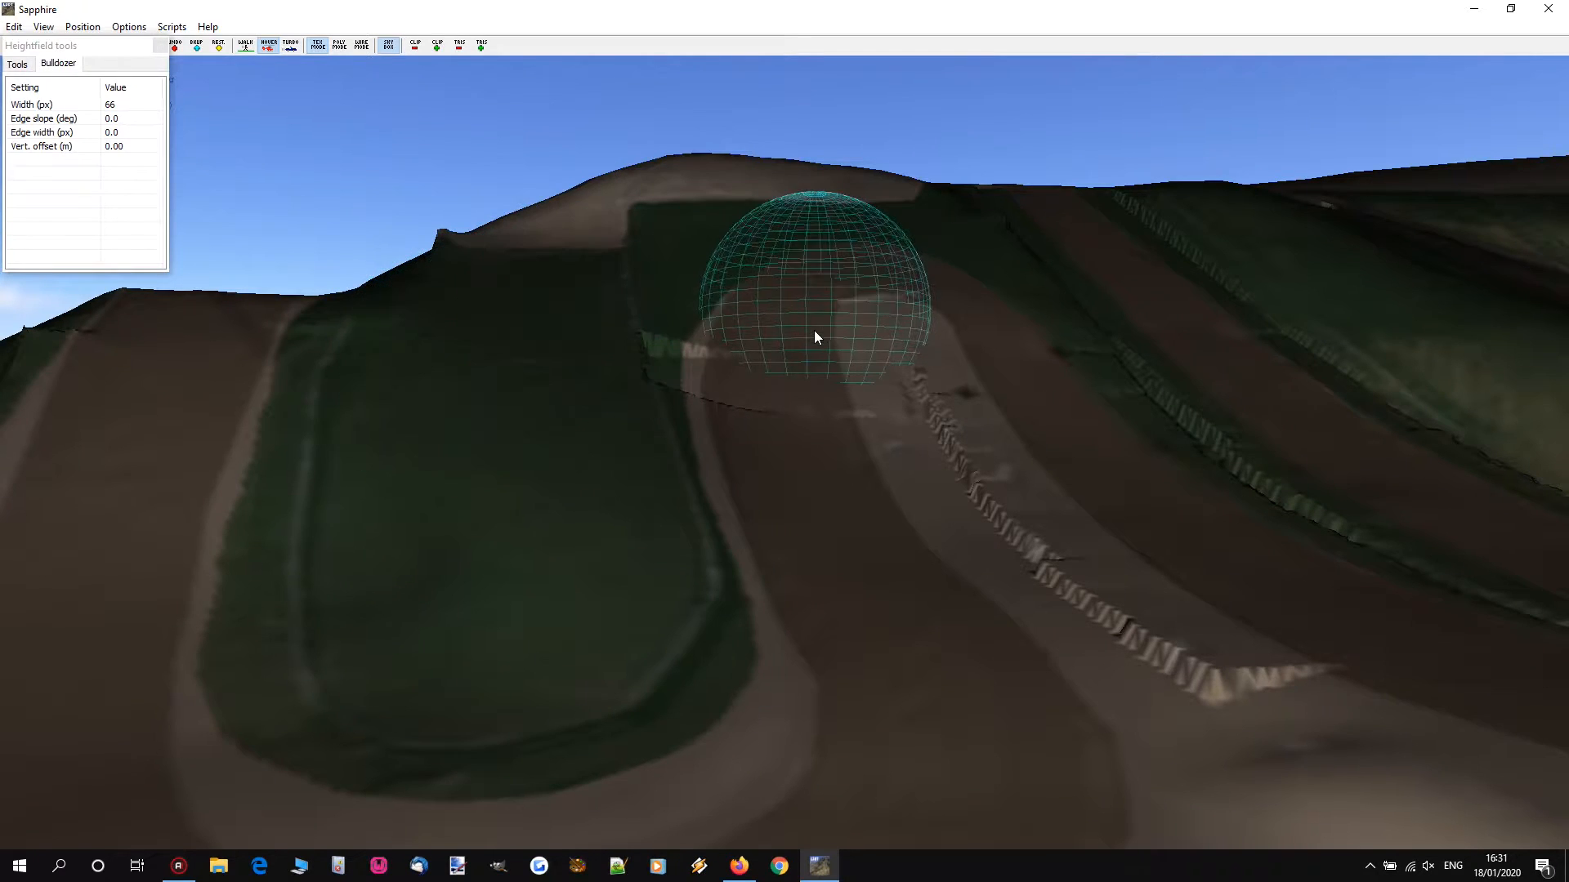
Step: Inspect the newly graded patch and its stepped grass edge near the top of the outer track from close up and from farther back
key("w")
right_click_drag(771, 373, 778, 433)
key("w")
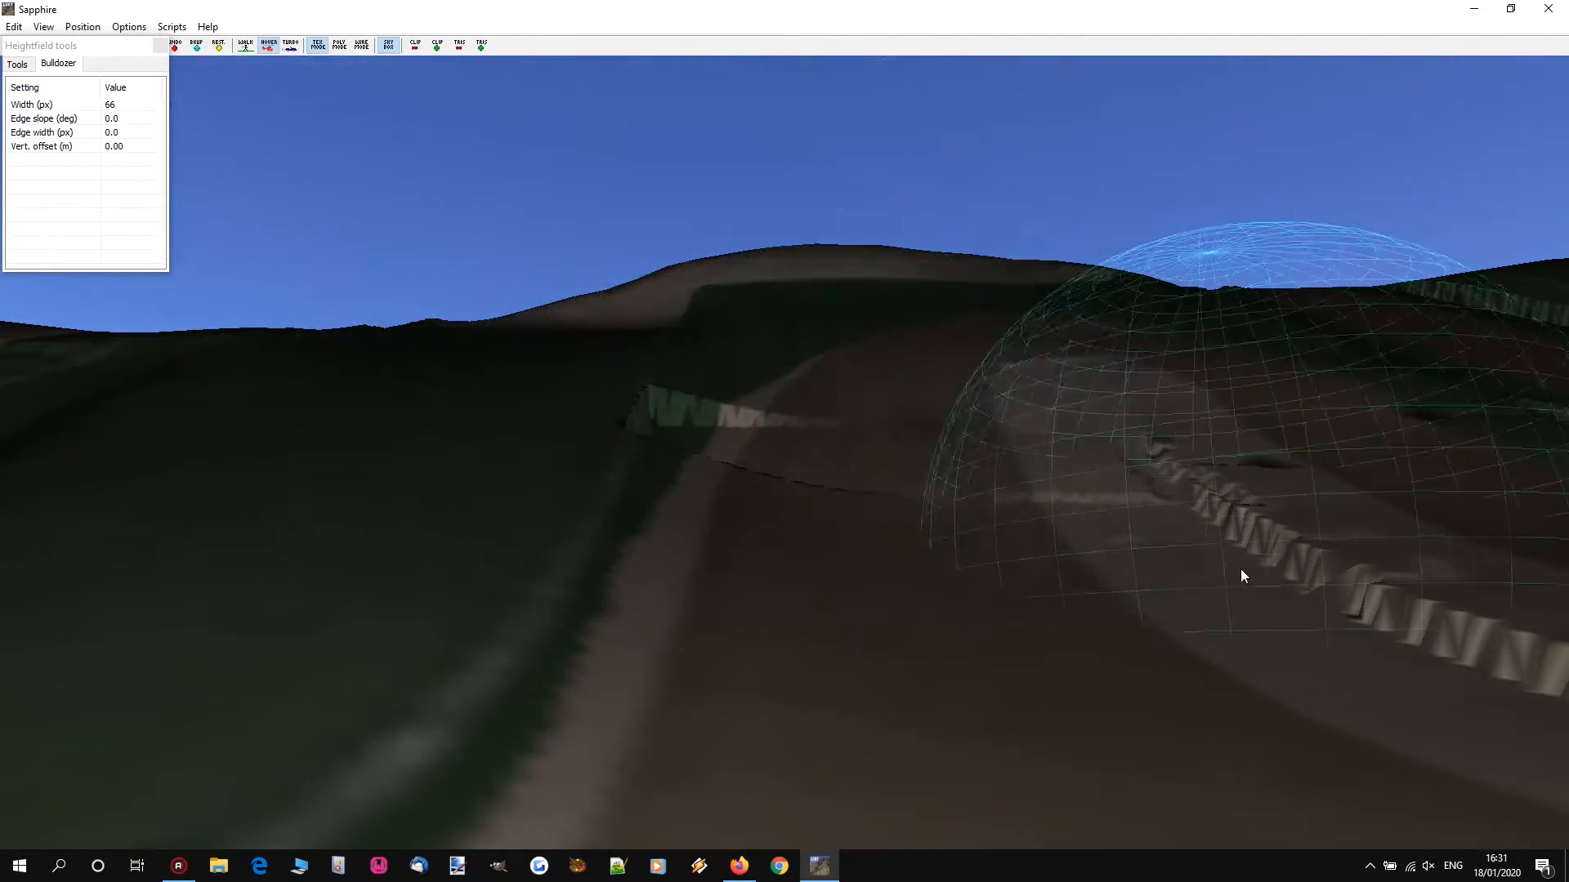
mouse_move(791, 384)
right_mouse_down()
mouse_move(792, 428)
mouse_move(794, 408)
right_mouse_up()
key("s")
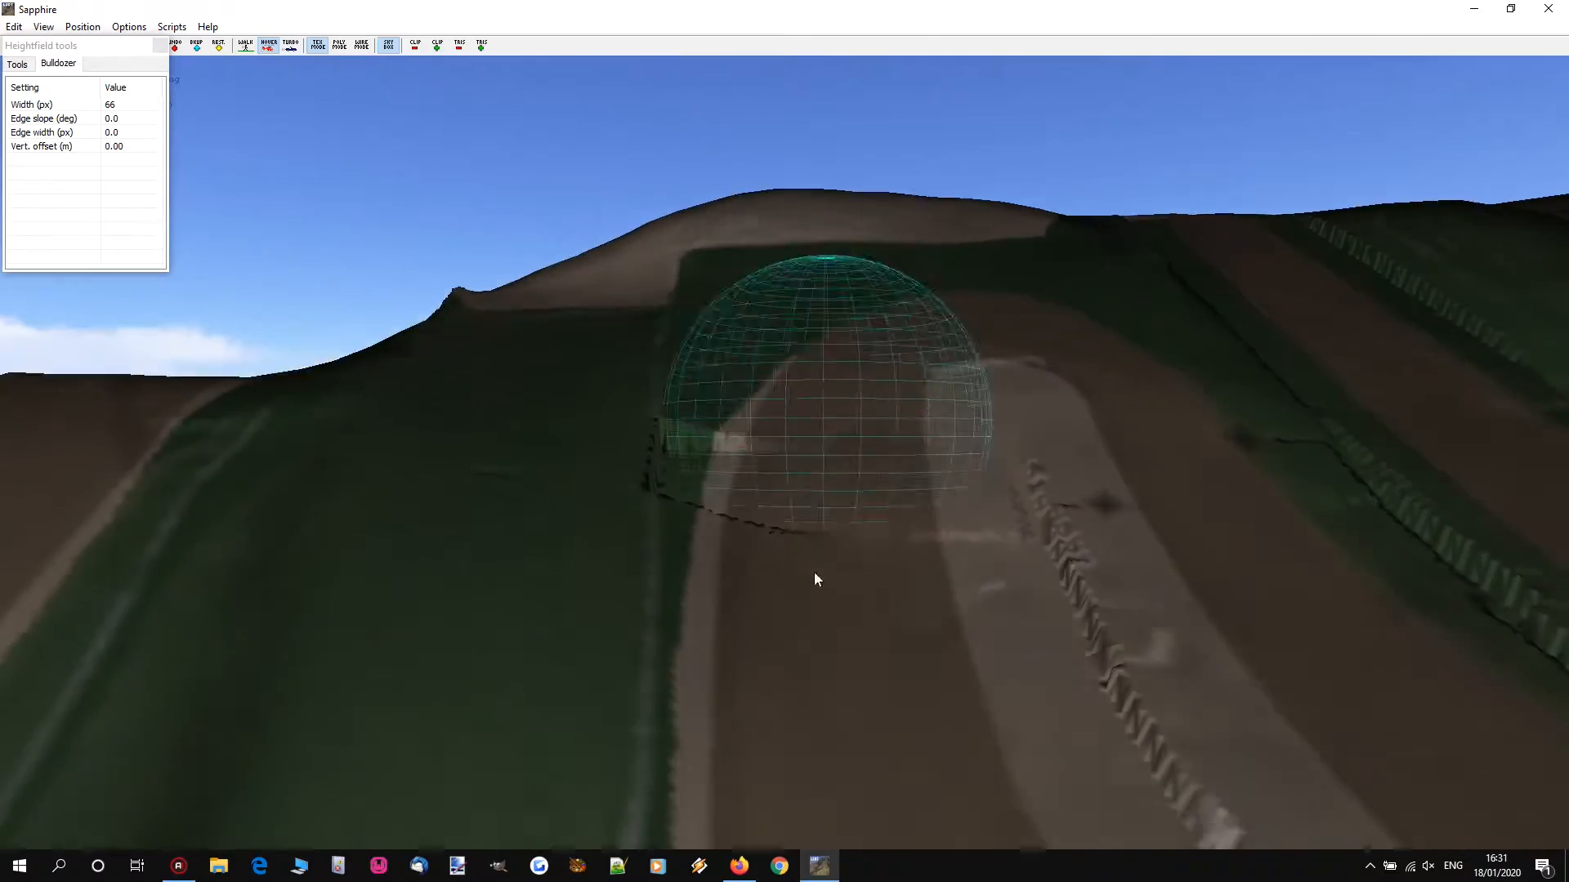
Step: Switch to the GoPro video in Firefox and rewind it to 1:02, pausing to study the track beside the FMF banners
left_click(739, 866)
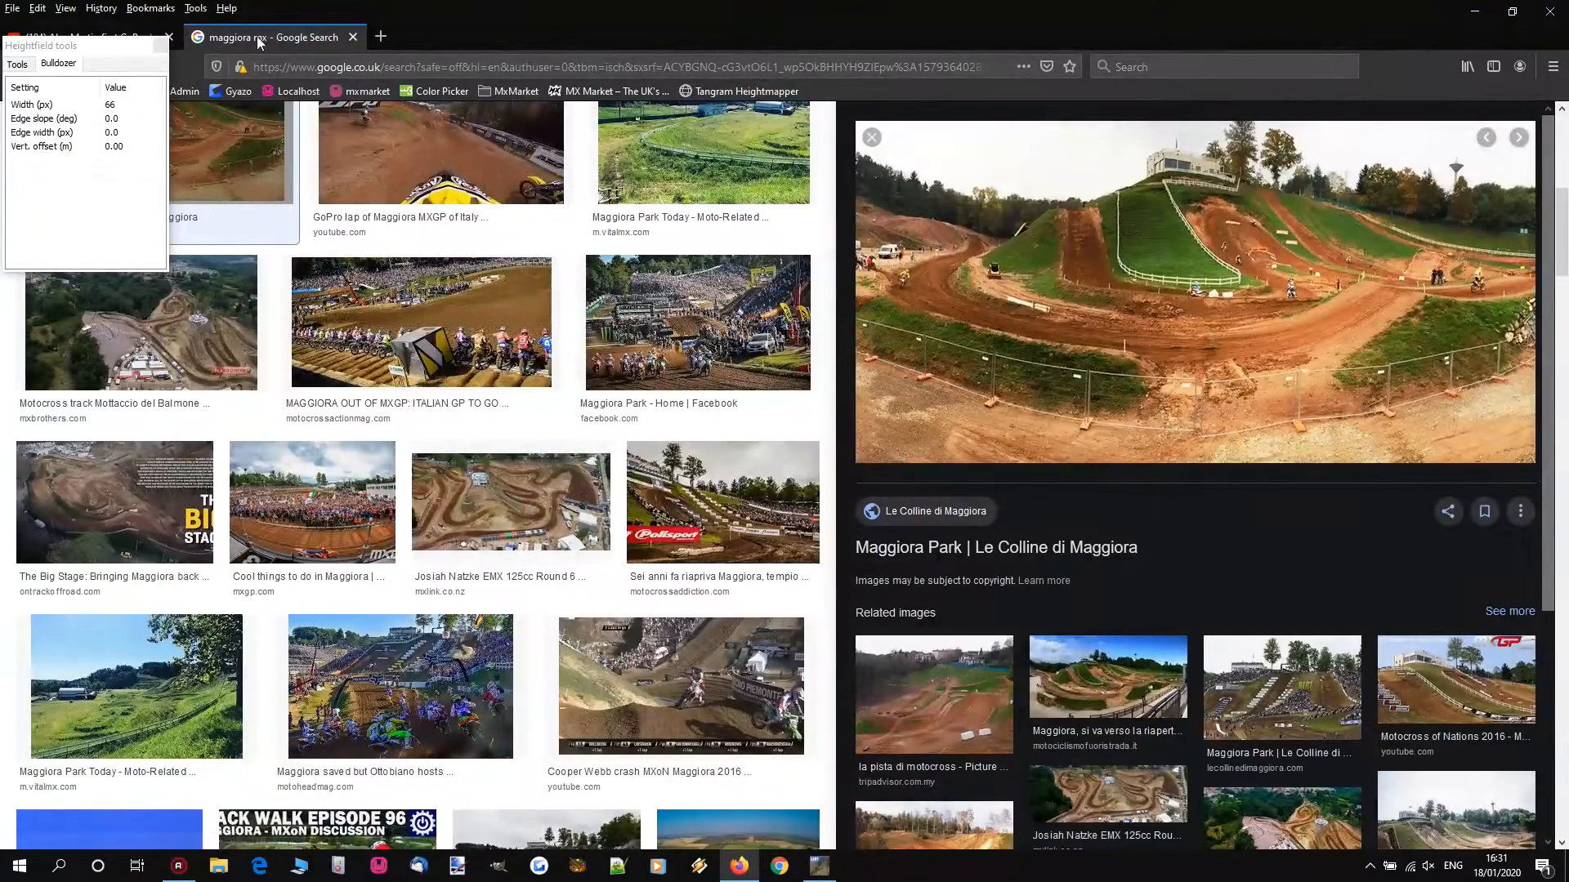
left_click(37, 29)
left_click(502, 507)
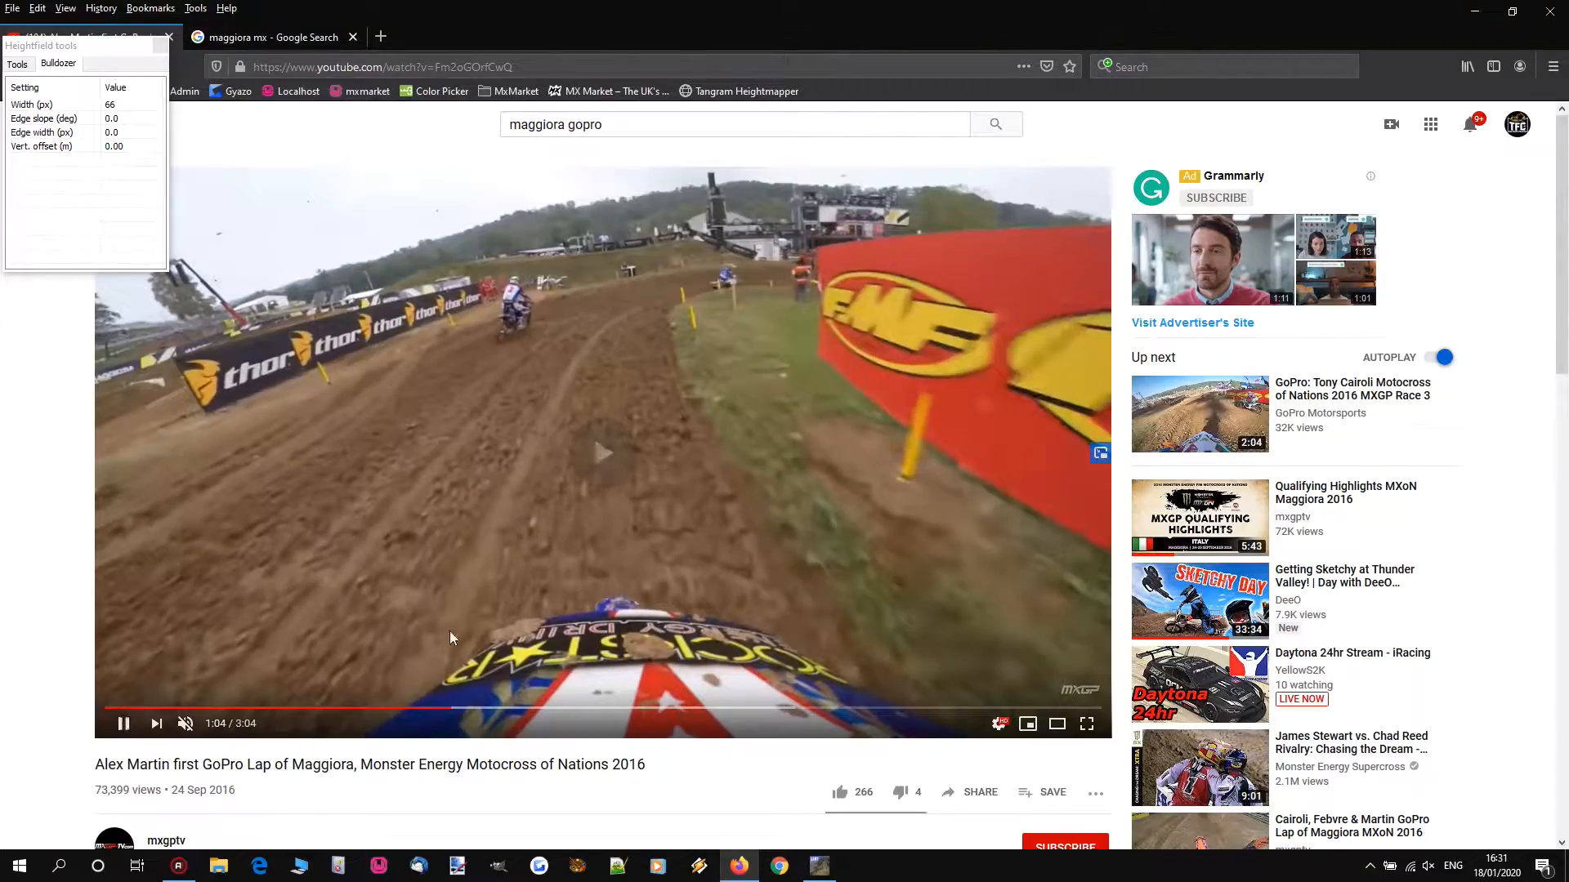
left_click(437, 707)
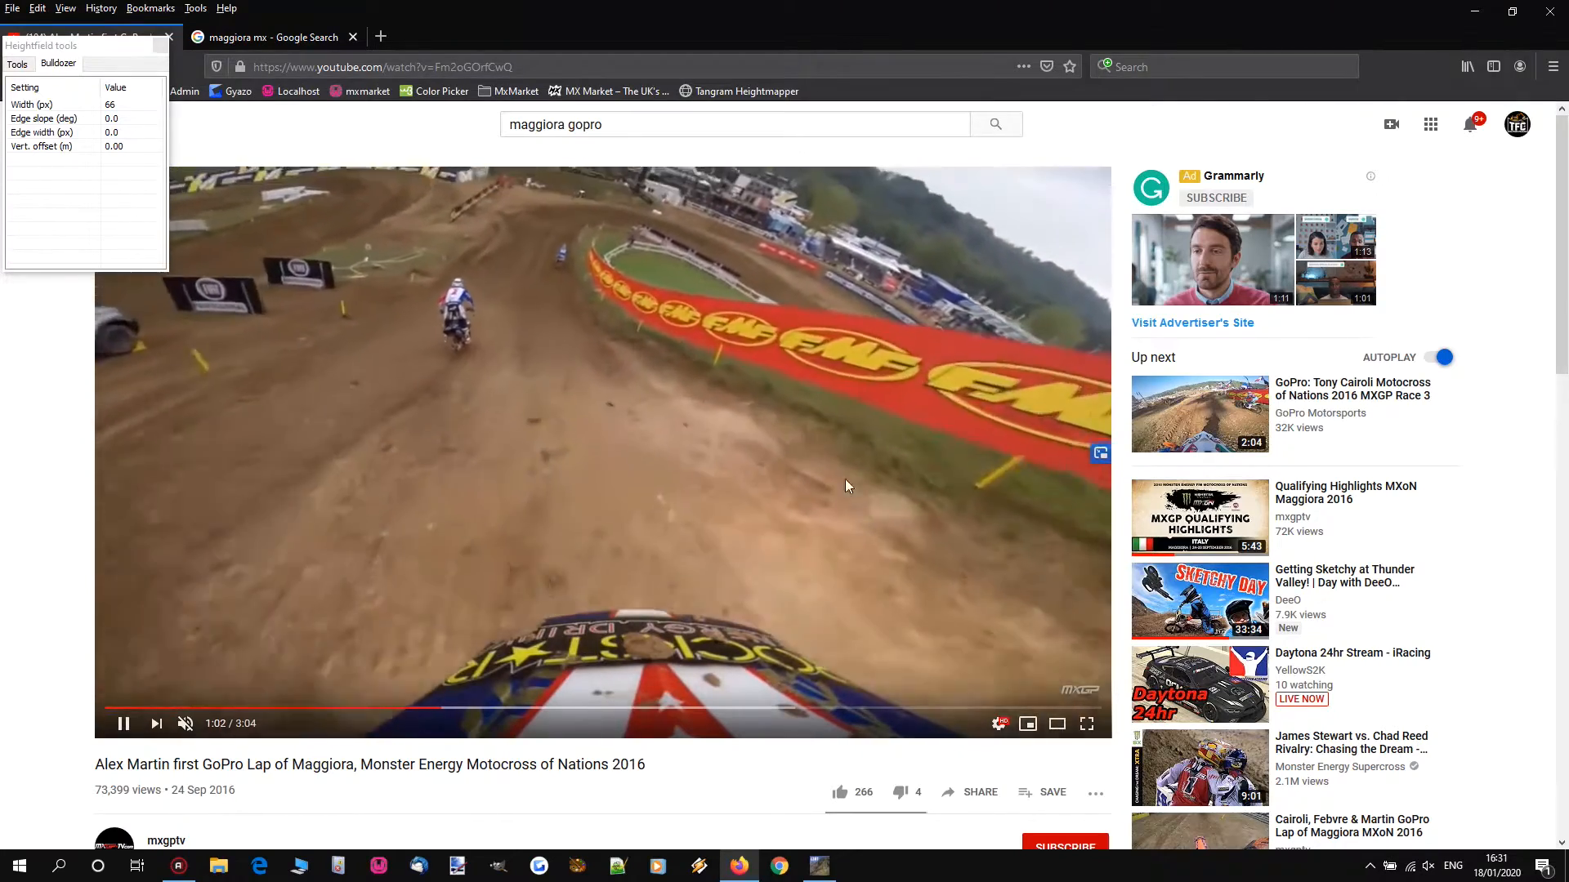
left_click(896, 409)
left_click(442, 709)
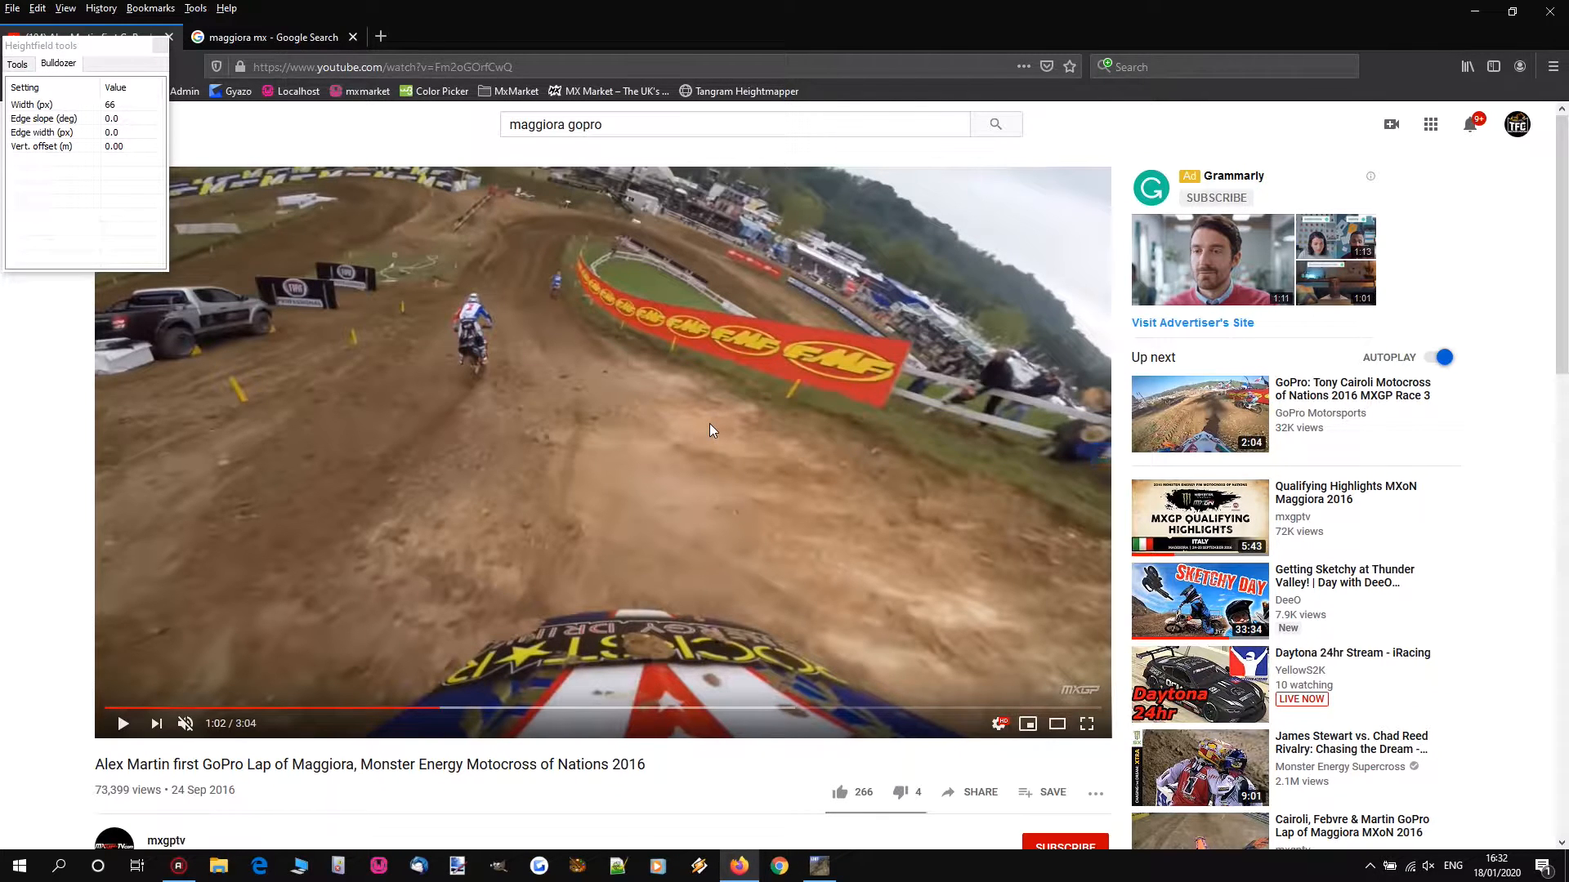
Step: Return to Sapphire and grade the curved track below the pale strip with two short Bulldozer strokes
left_click(1474, 11)
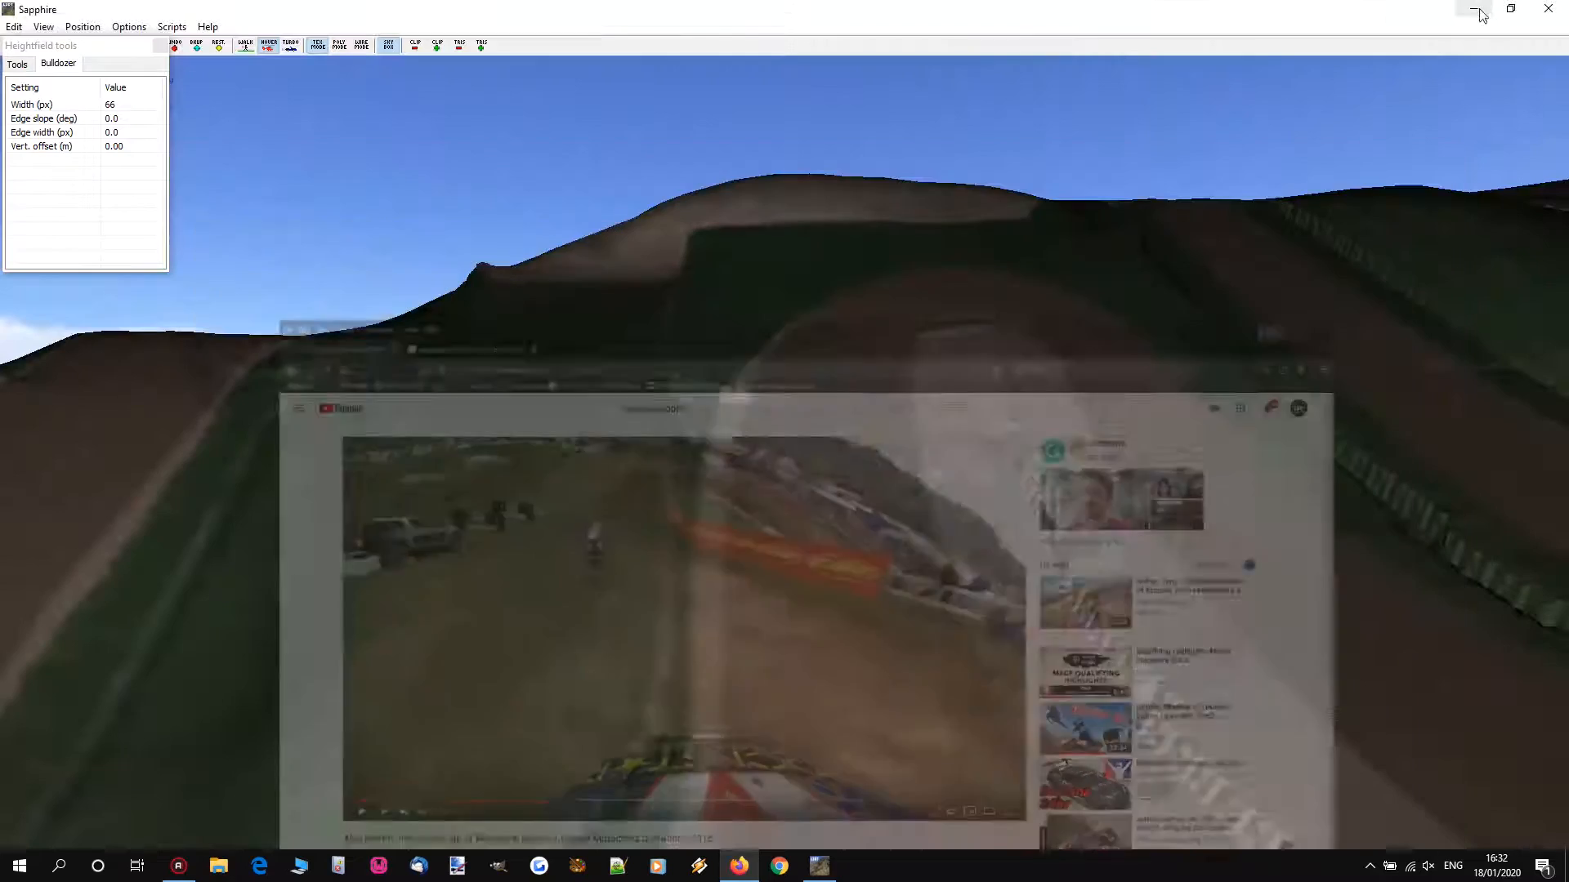
left_click_drag(824, 444, 828, 590)
mouse_move(816, 528)
left_mouse_down()
mouse_move(850, 767)
mouse_move(862, 603)
mouse_move(883, 724)
mouse_move(870, 625)
left_mouse_up()
right_click_drag(871, 417, 821, 462)
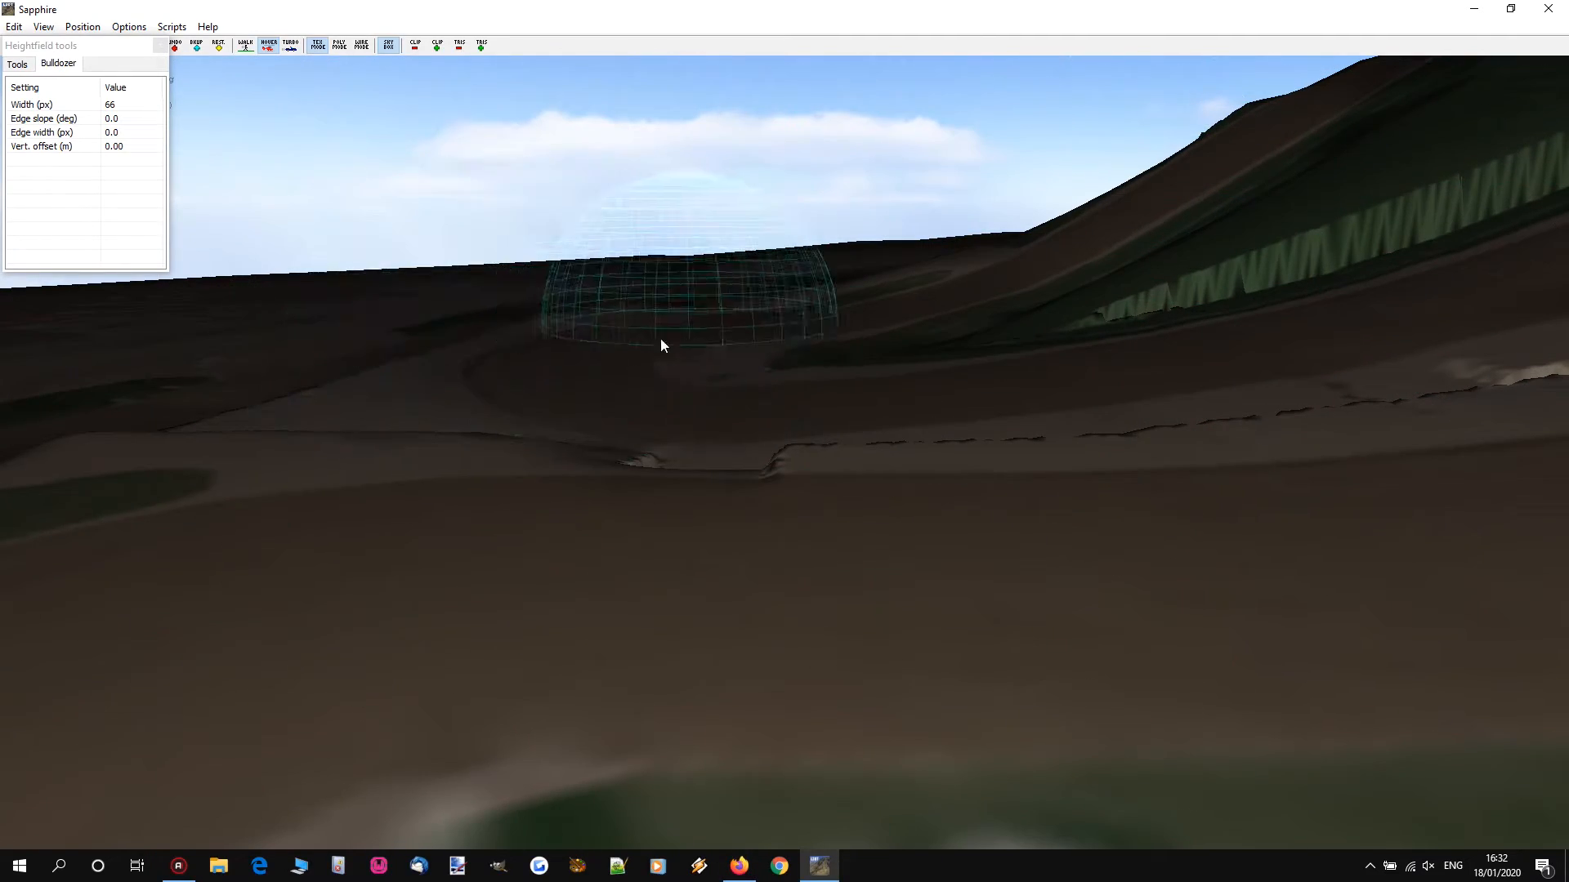
Step: Switch to the GoPro video in Firefox and play it in short bursts from 1:02 to 1:06, studying the bend past the FMF banners
left_click(740, 869)
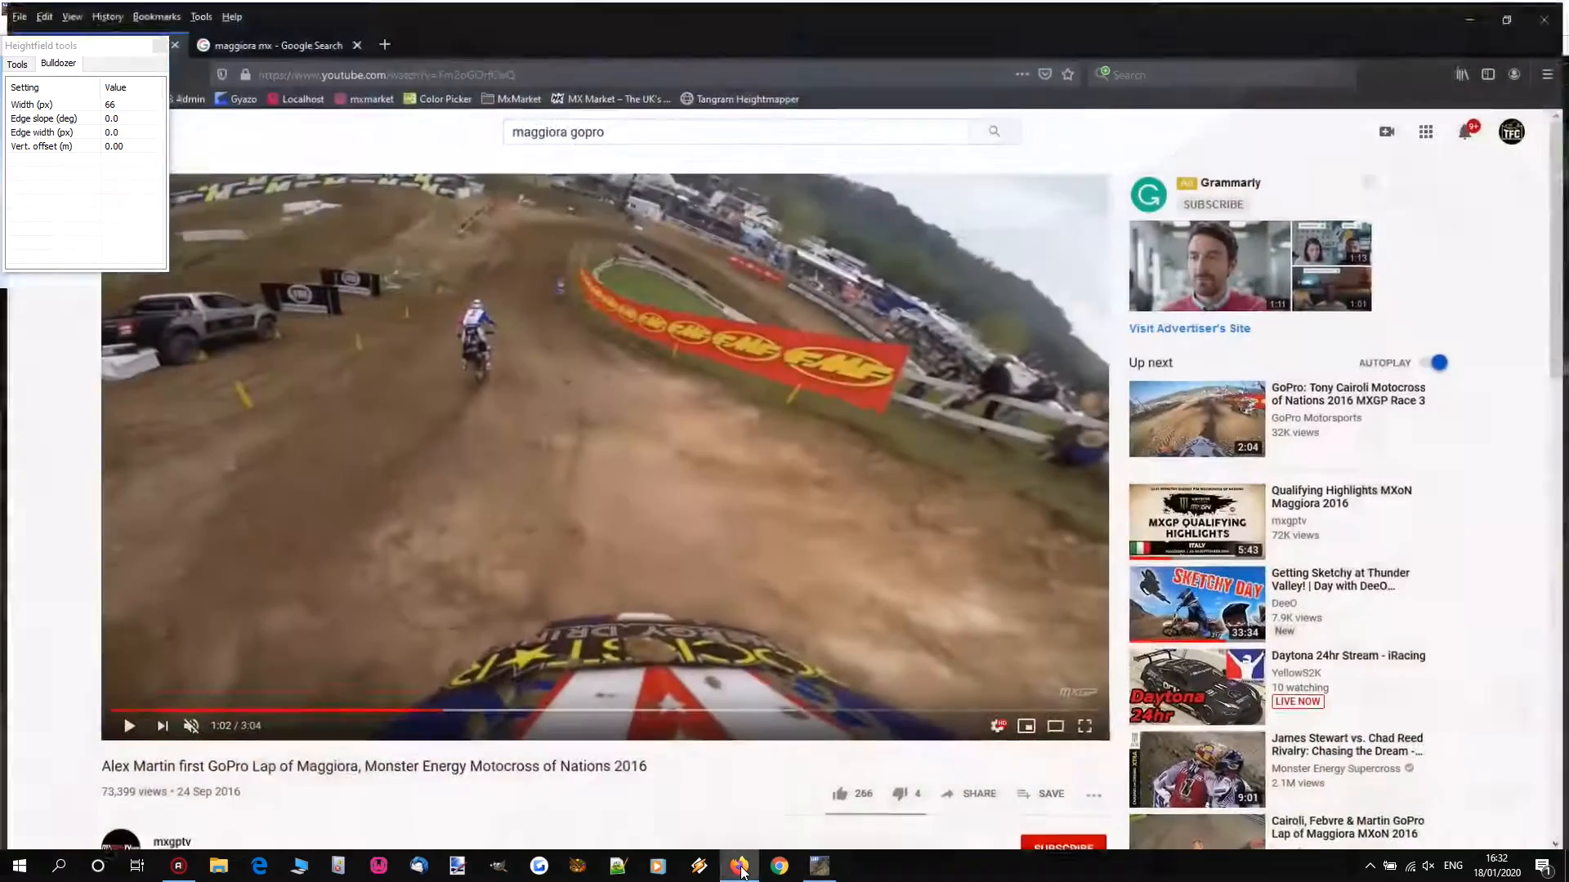
left_click(664, 377)
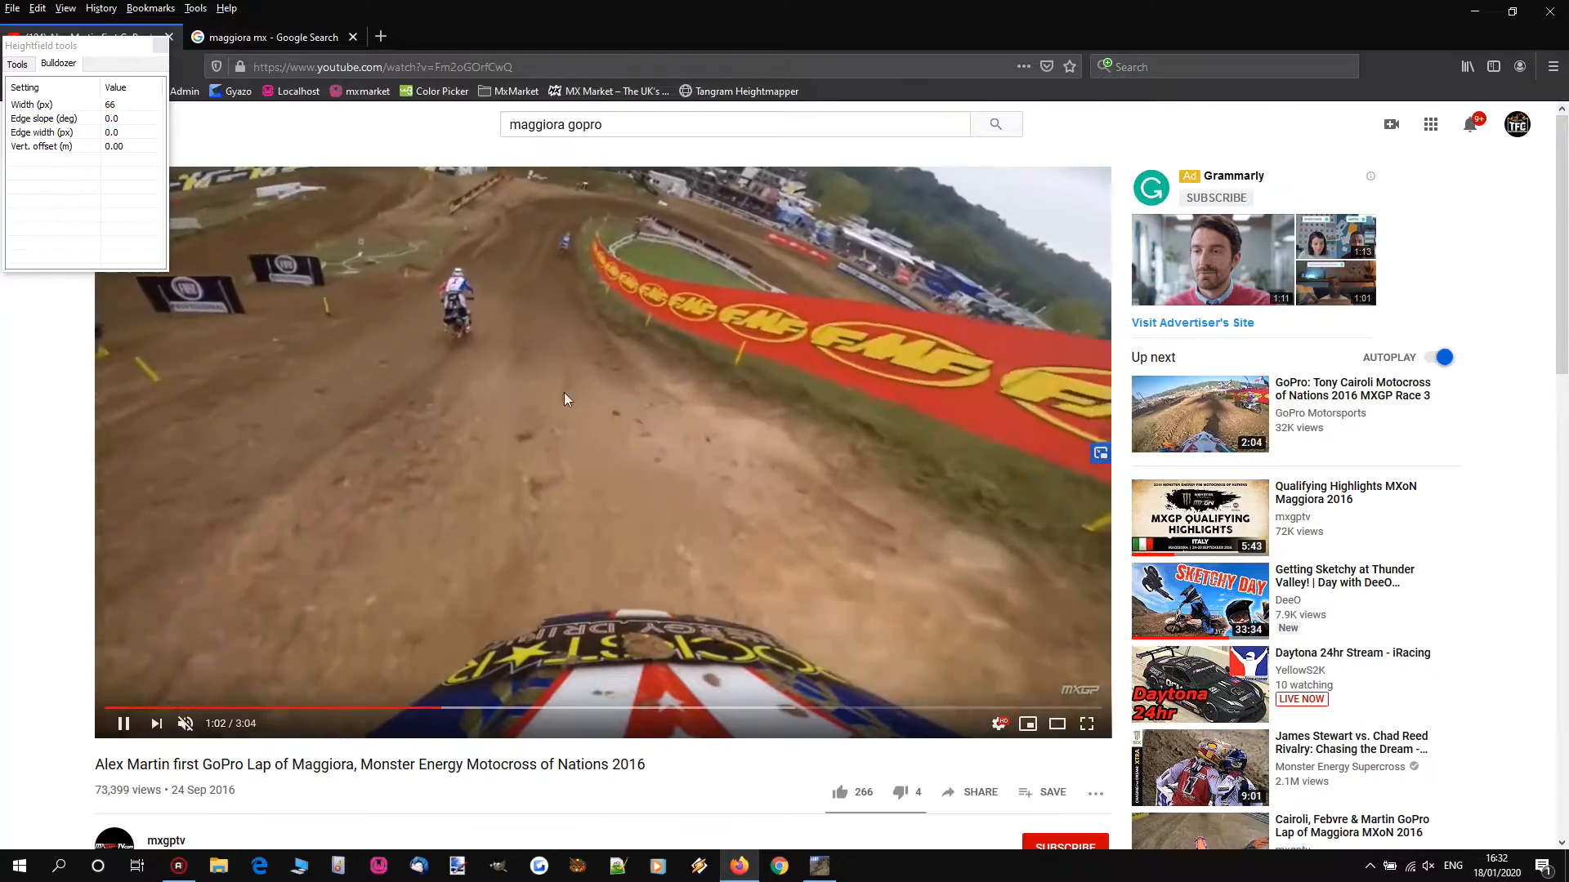
left_click(559, 398)
left_click(551, 280)
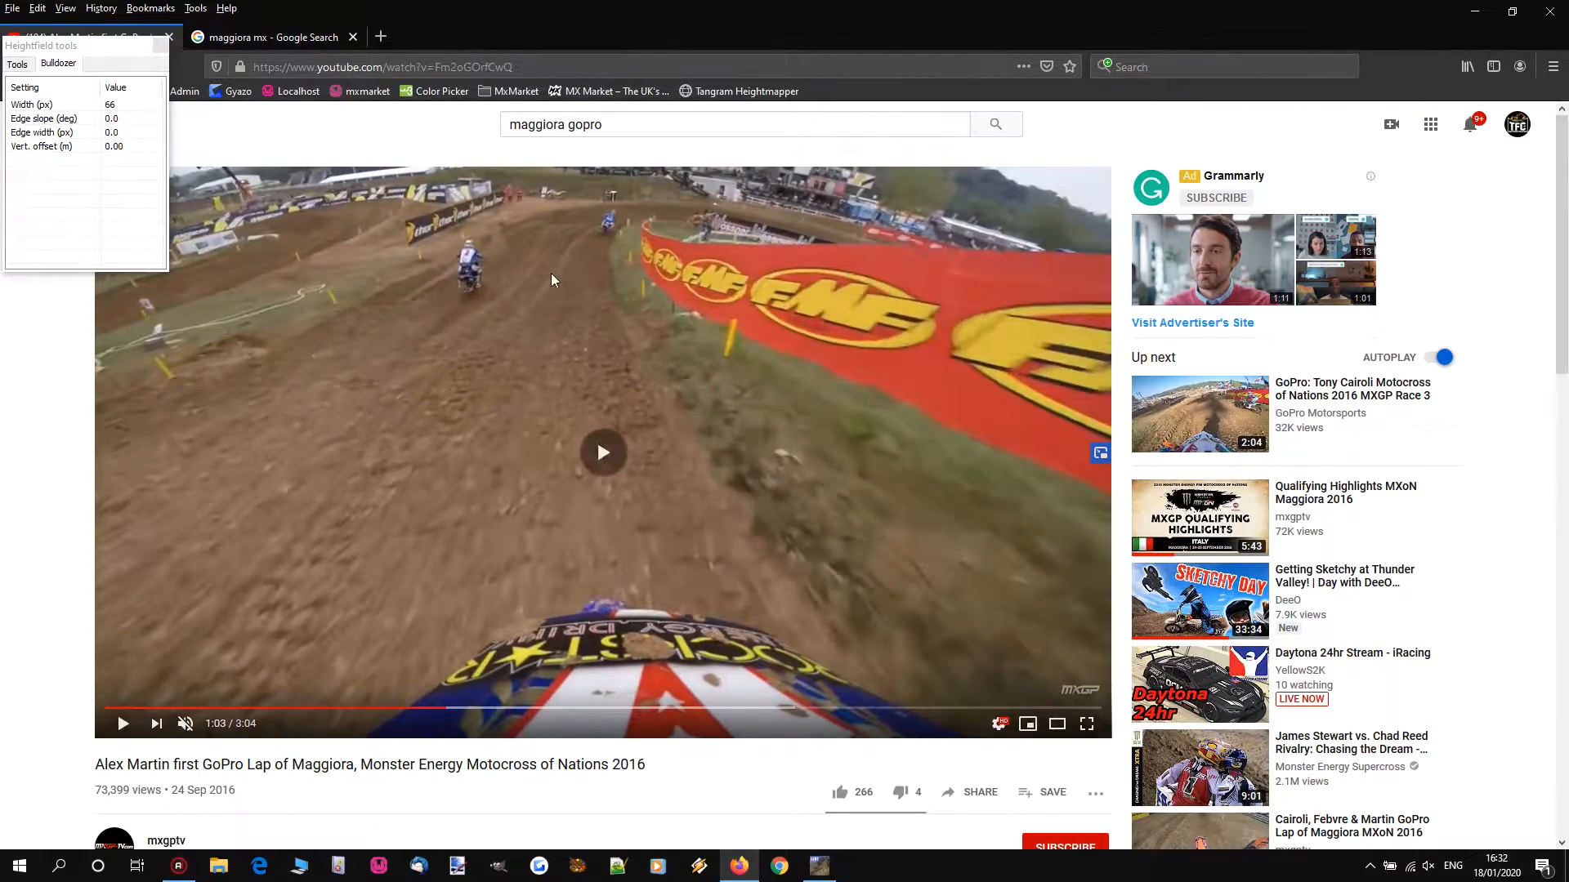
left_click(525, 355)
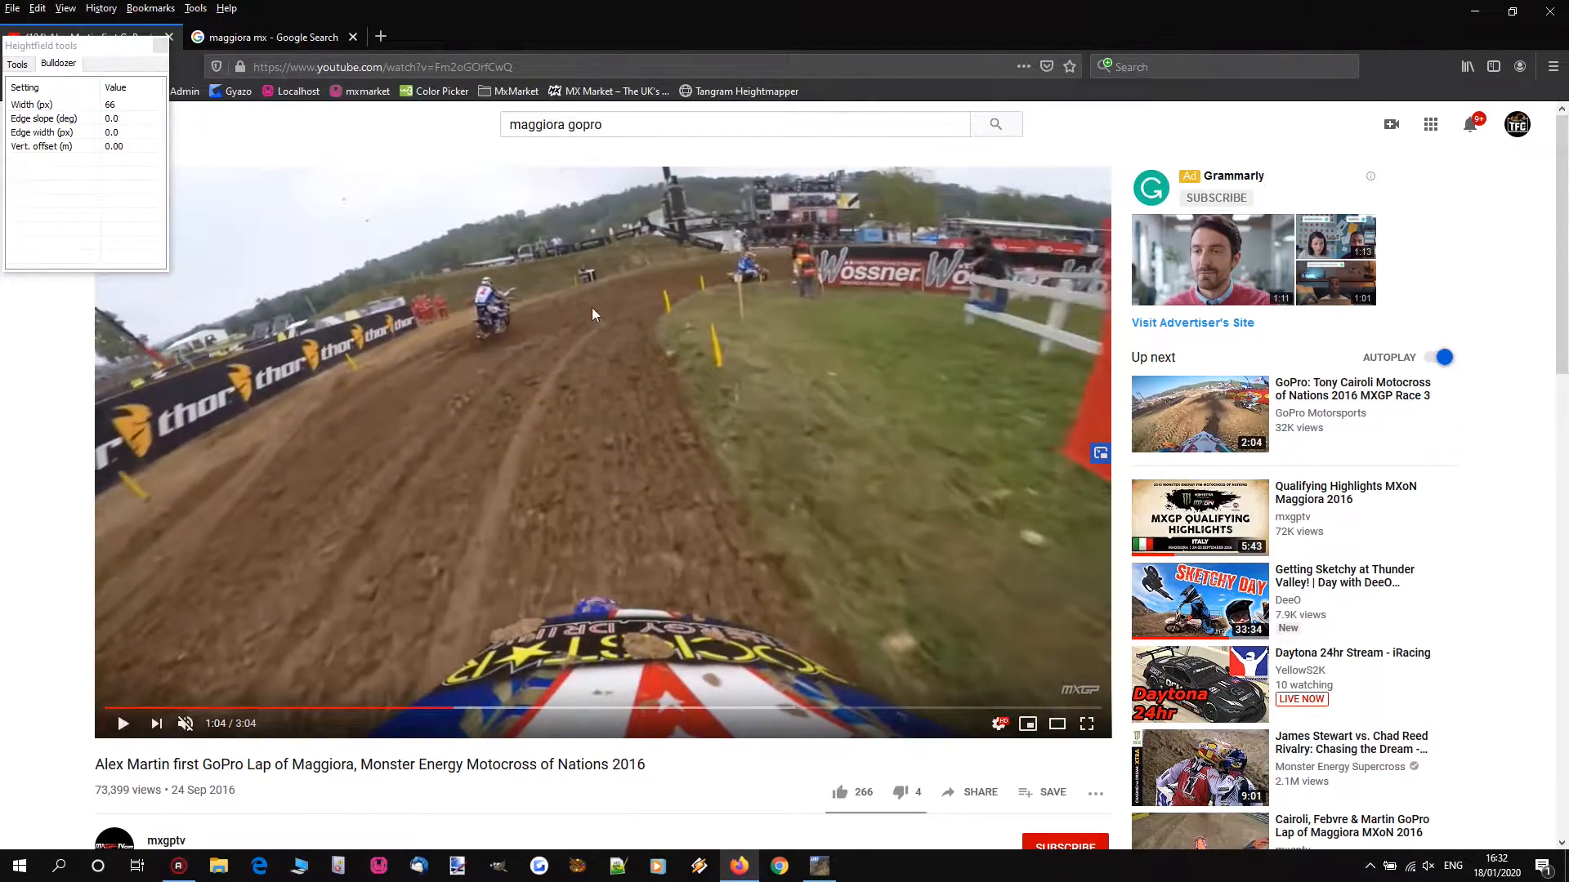
left_click(500, 506)
left_click(500, 501)
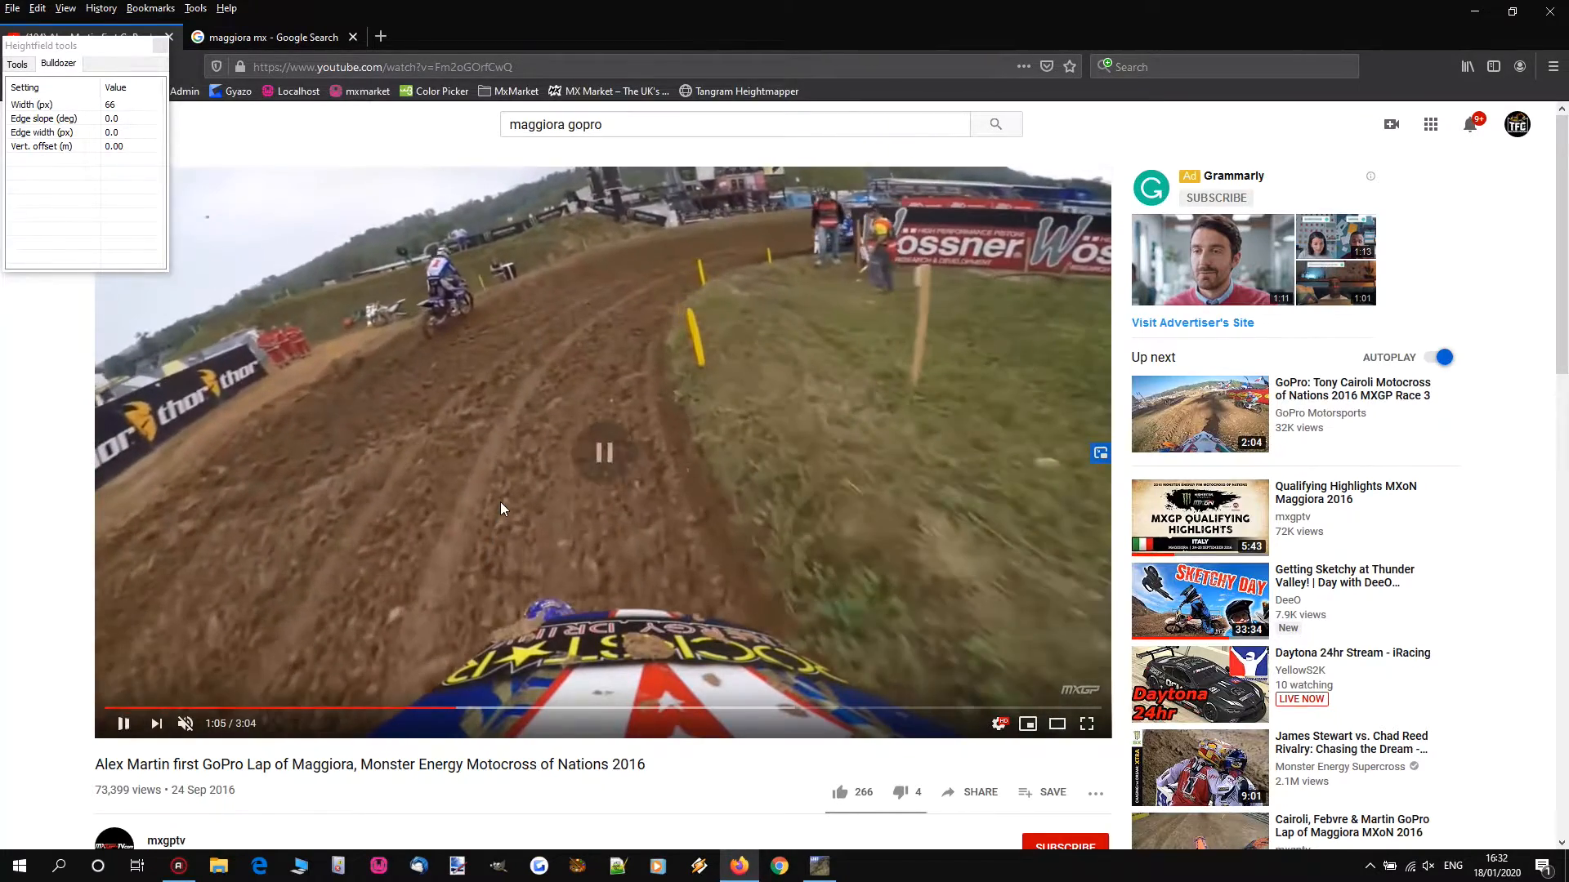
left_click(560, 280)
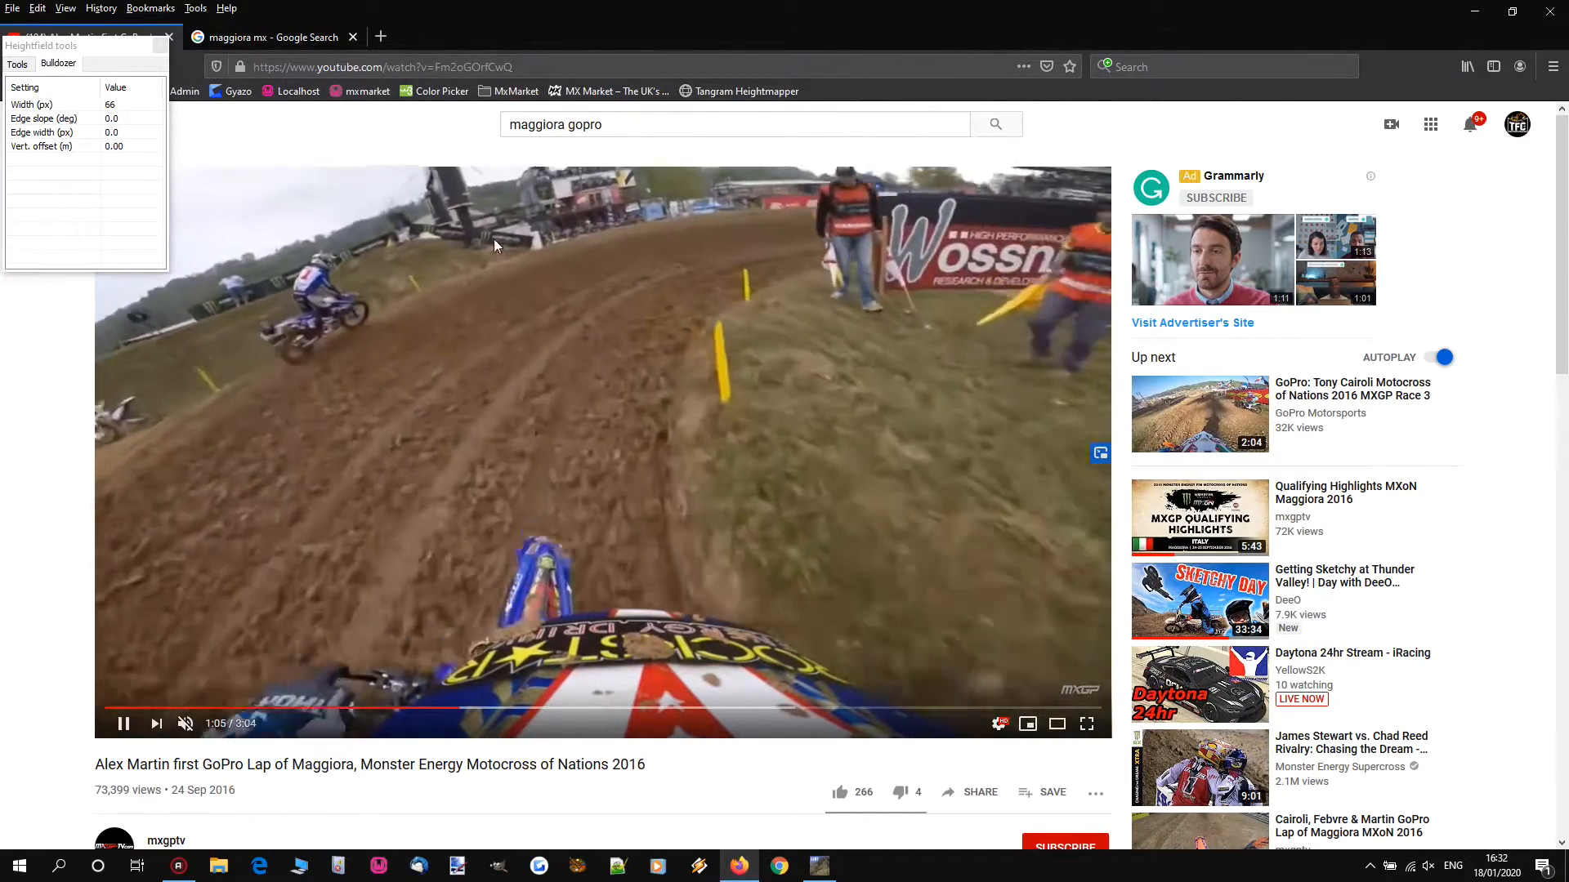
left_click(343, 331)
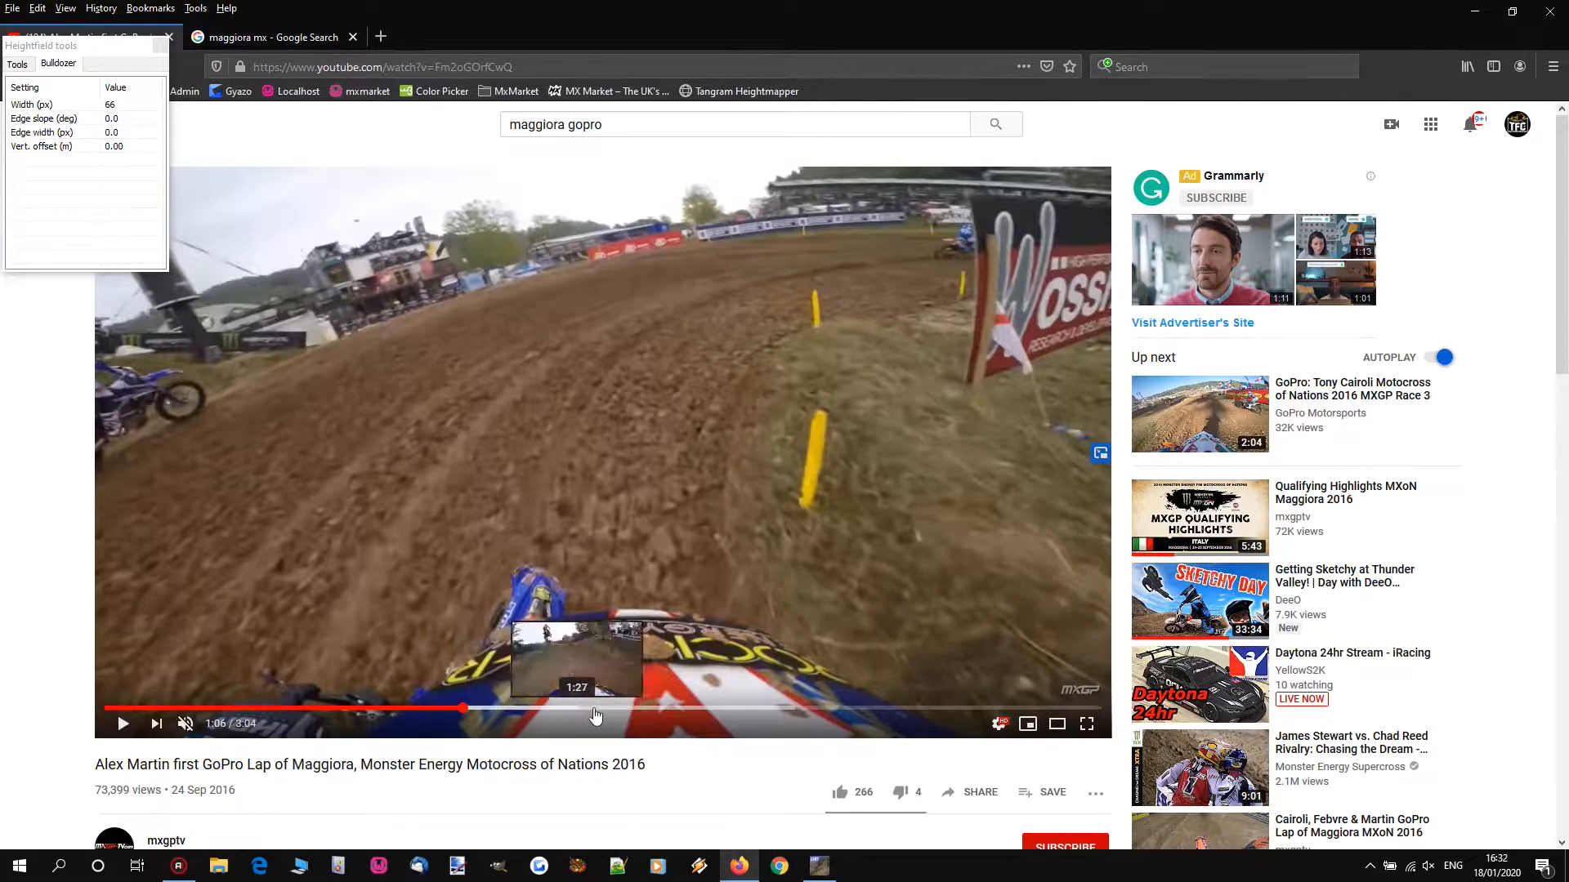
Step: Skip ahead to about 2:42 and pause repeatedly up to 2:47 to study the approach and take-off of the finish jump
left_click(776, 709)
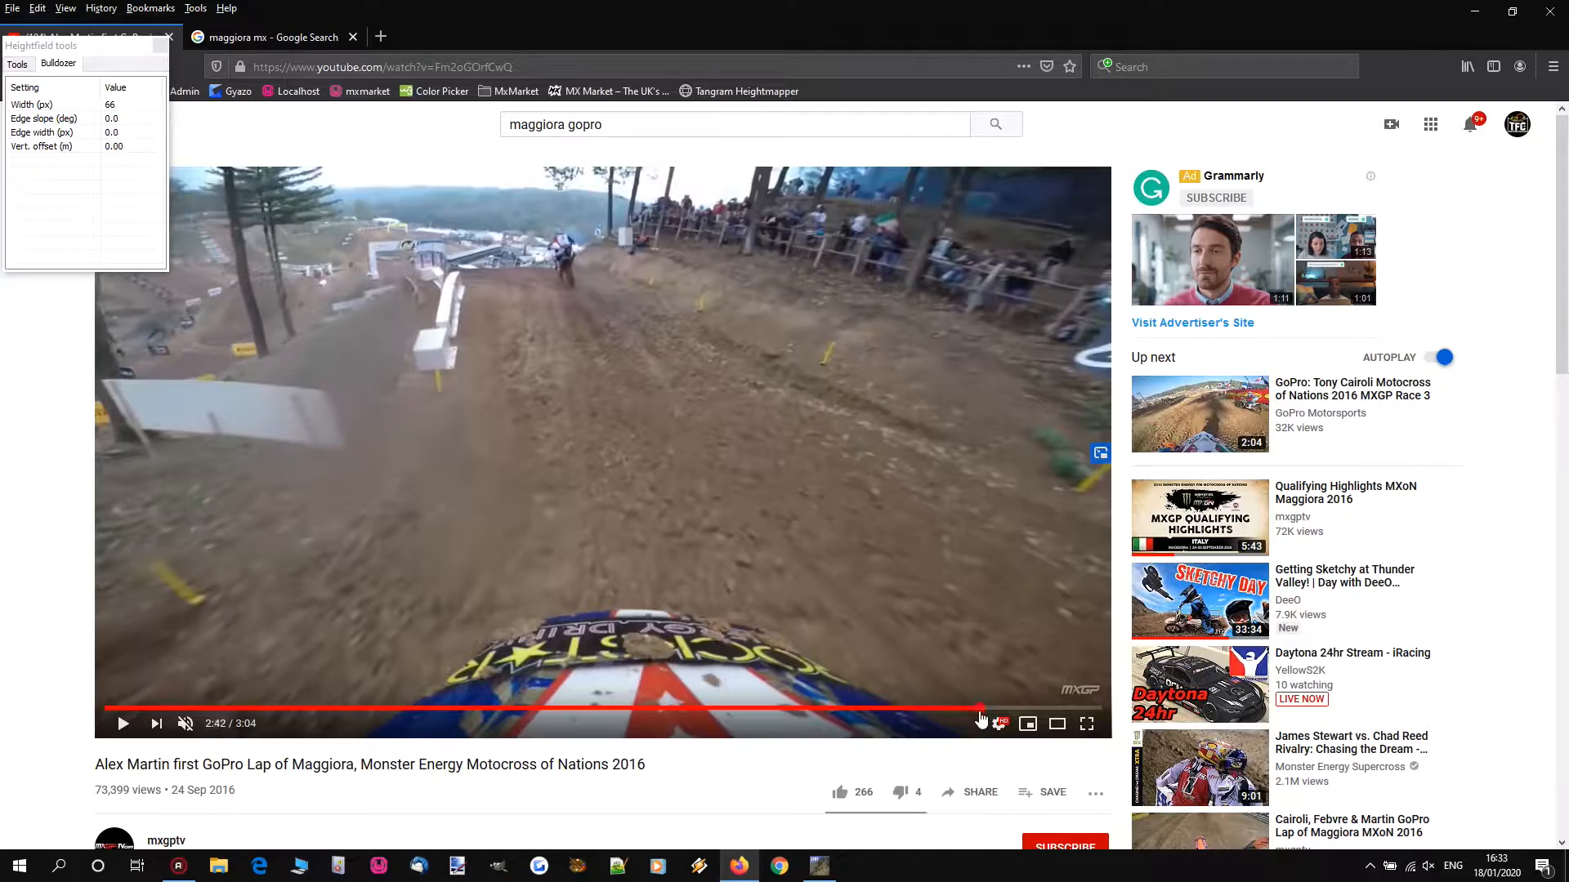
left_click(876, 549)
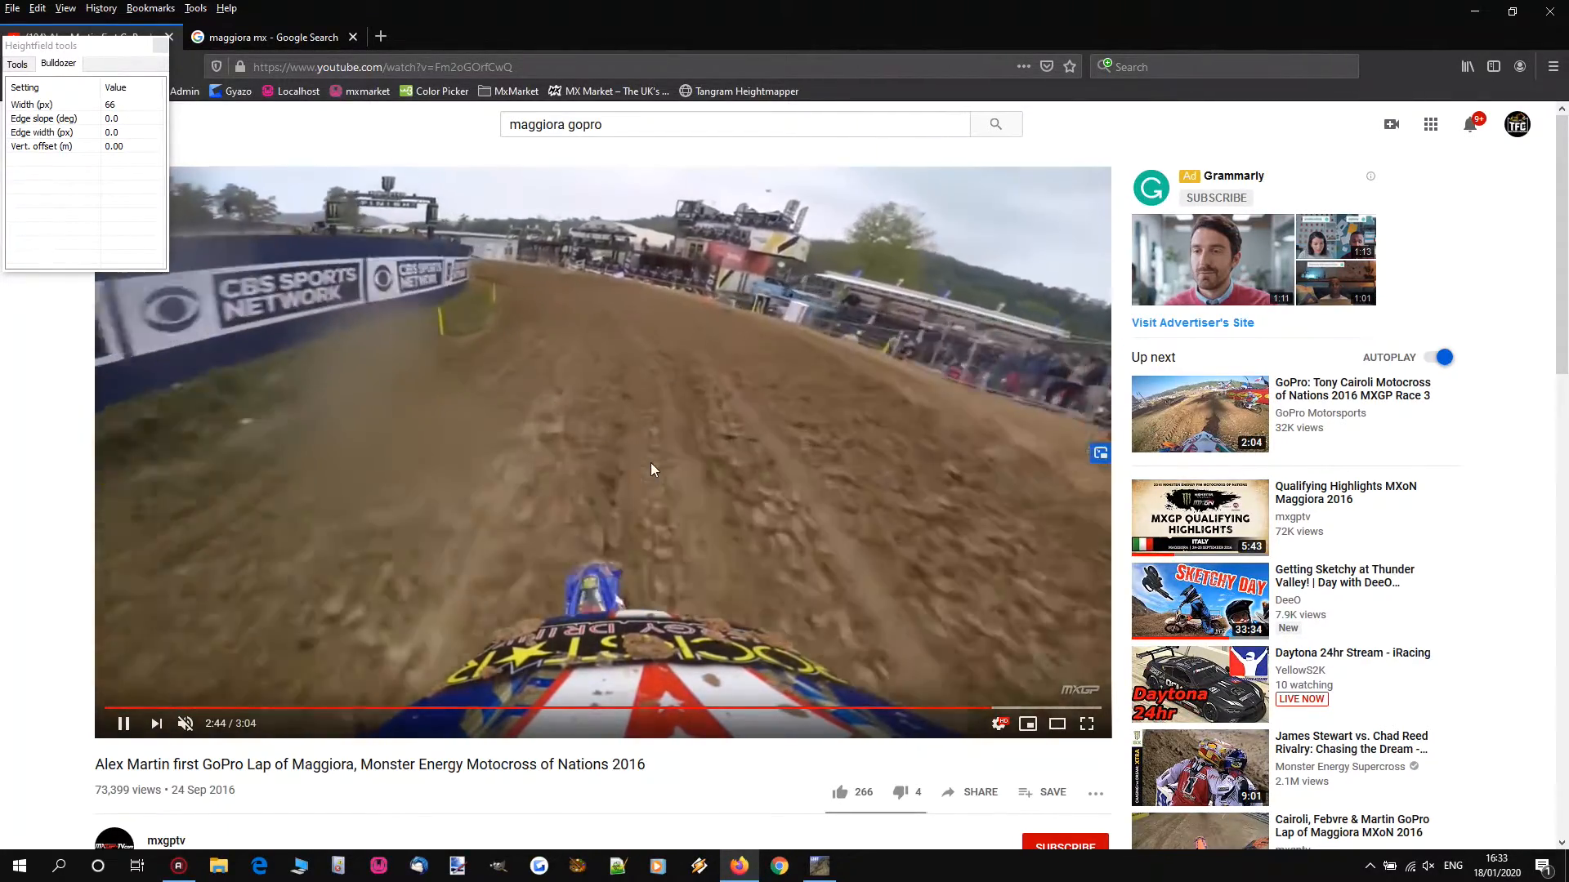
left_click(630, 441)
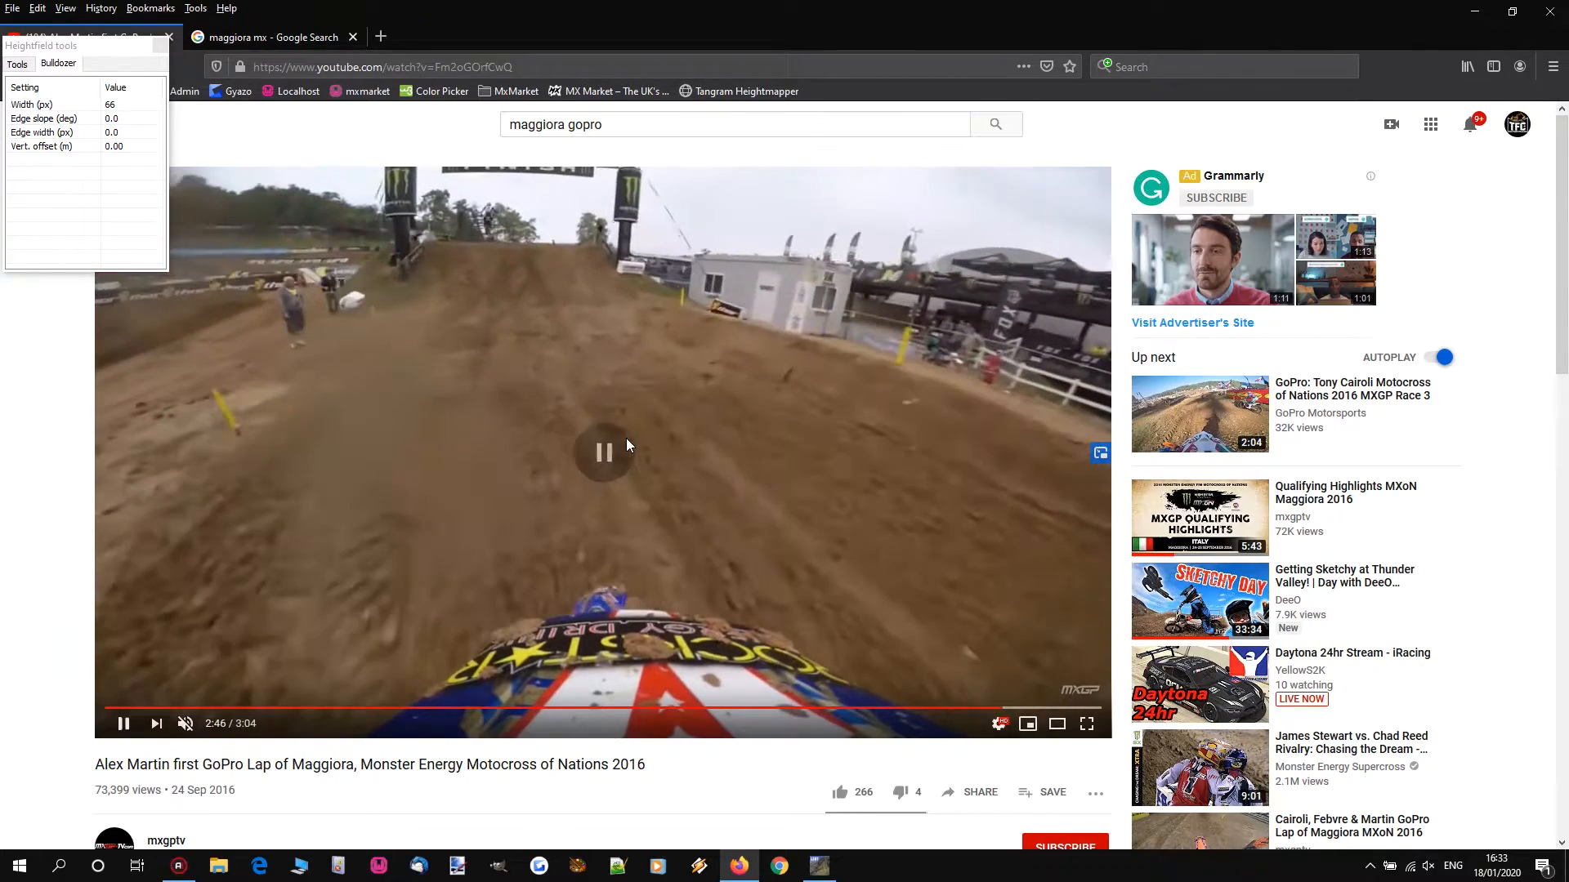
left_click(364, 341)
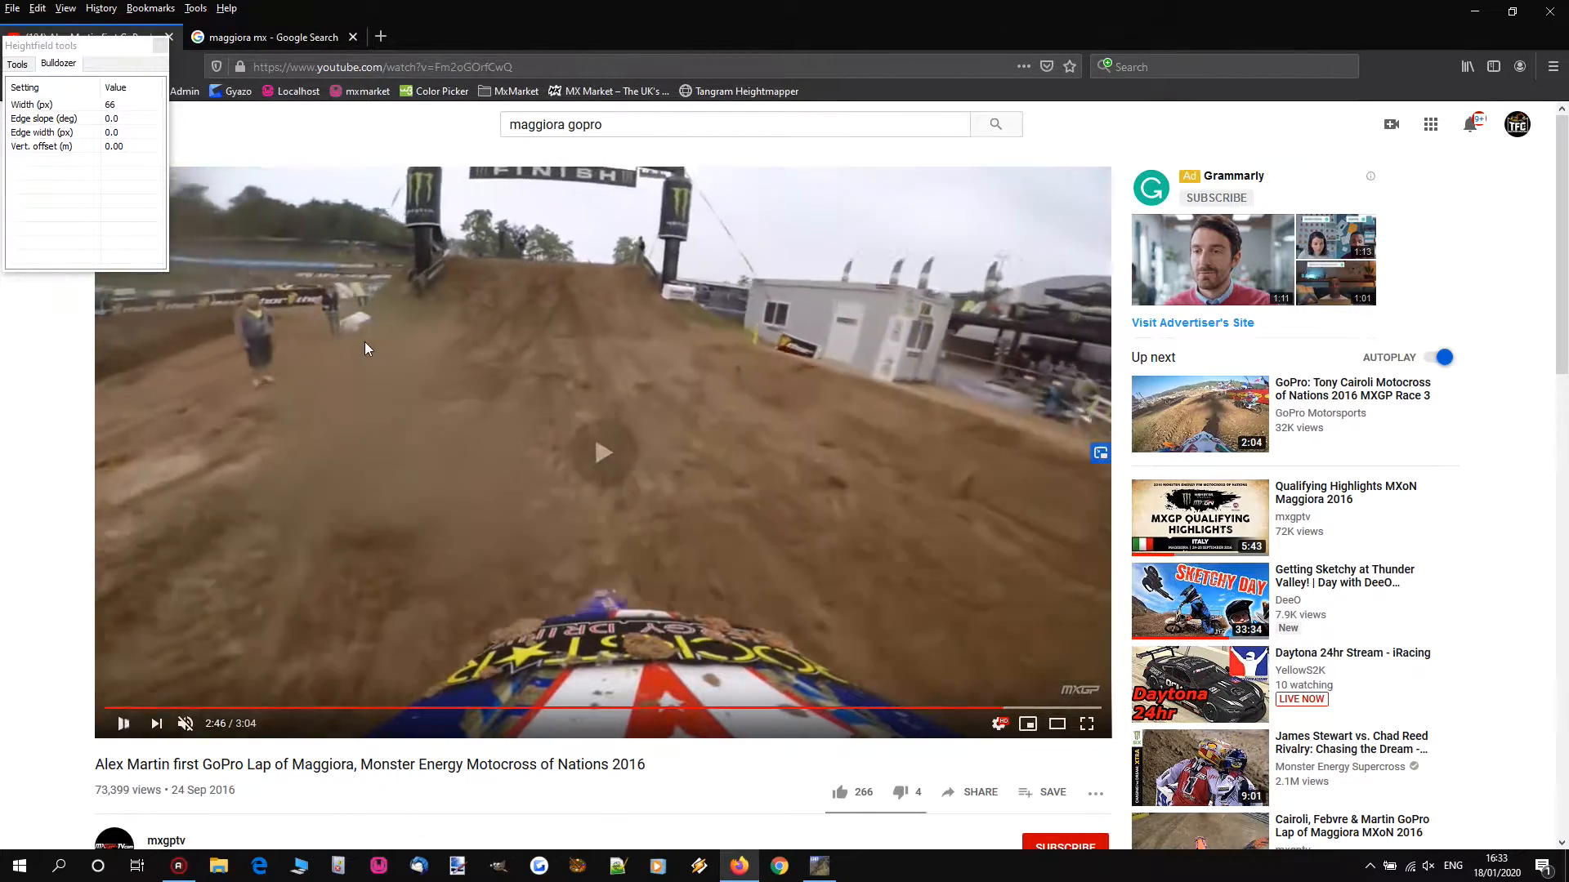
left_click(364, 344)
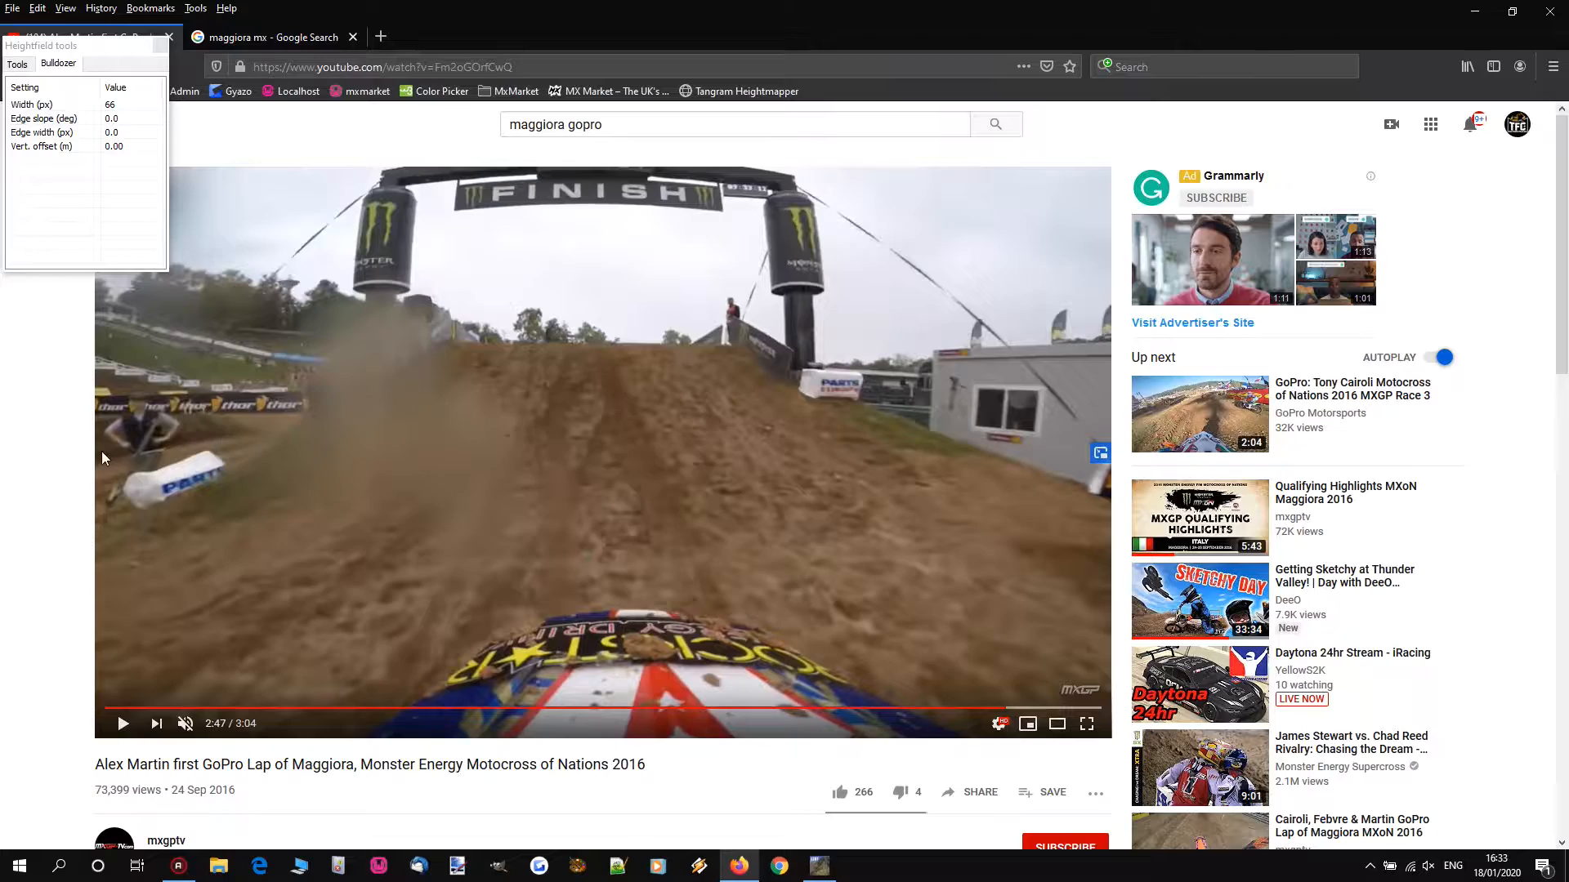
Step: Return to Sapphire and examine the pale mound and the track bend beside it from several viewpoints
left_click(1477, 10)
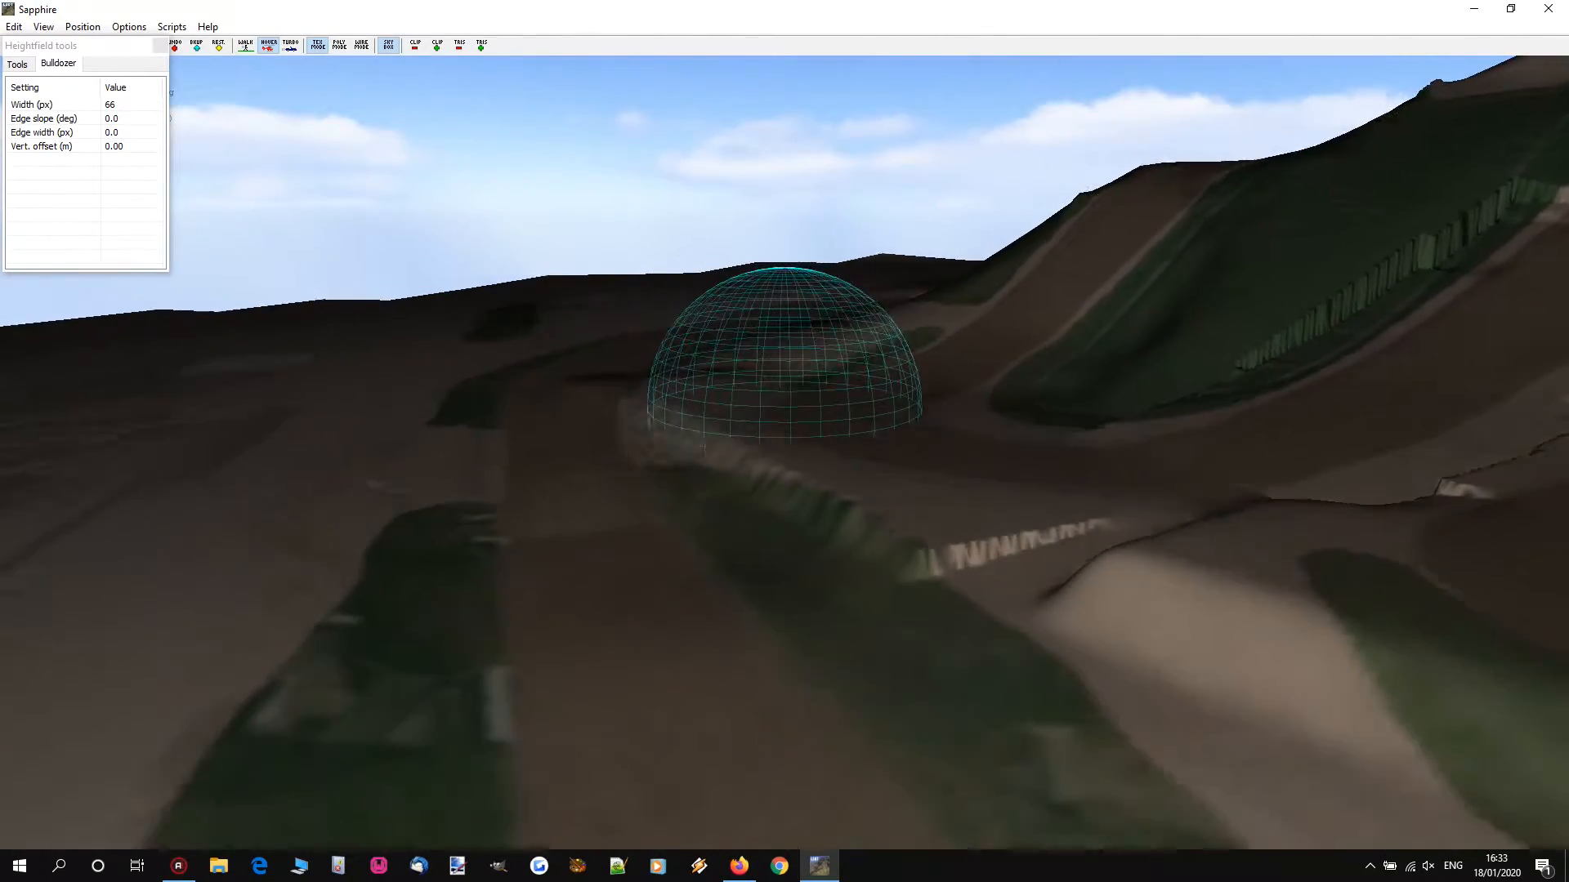
key("a")
right_click_drag(784, 441, 866, 417)
right_click_drag(1206, 373, 1348, 360)
key("a")
mouse_move(785, 441)
right_mouse_down()
mouse_move(907, 450)
mouse_move(989, 433)
mouse_move(801, 470)
mouse_move(817, 474)
right_mouse_up()
key("s")
key("w")
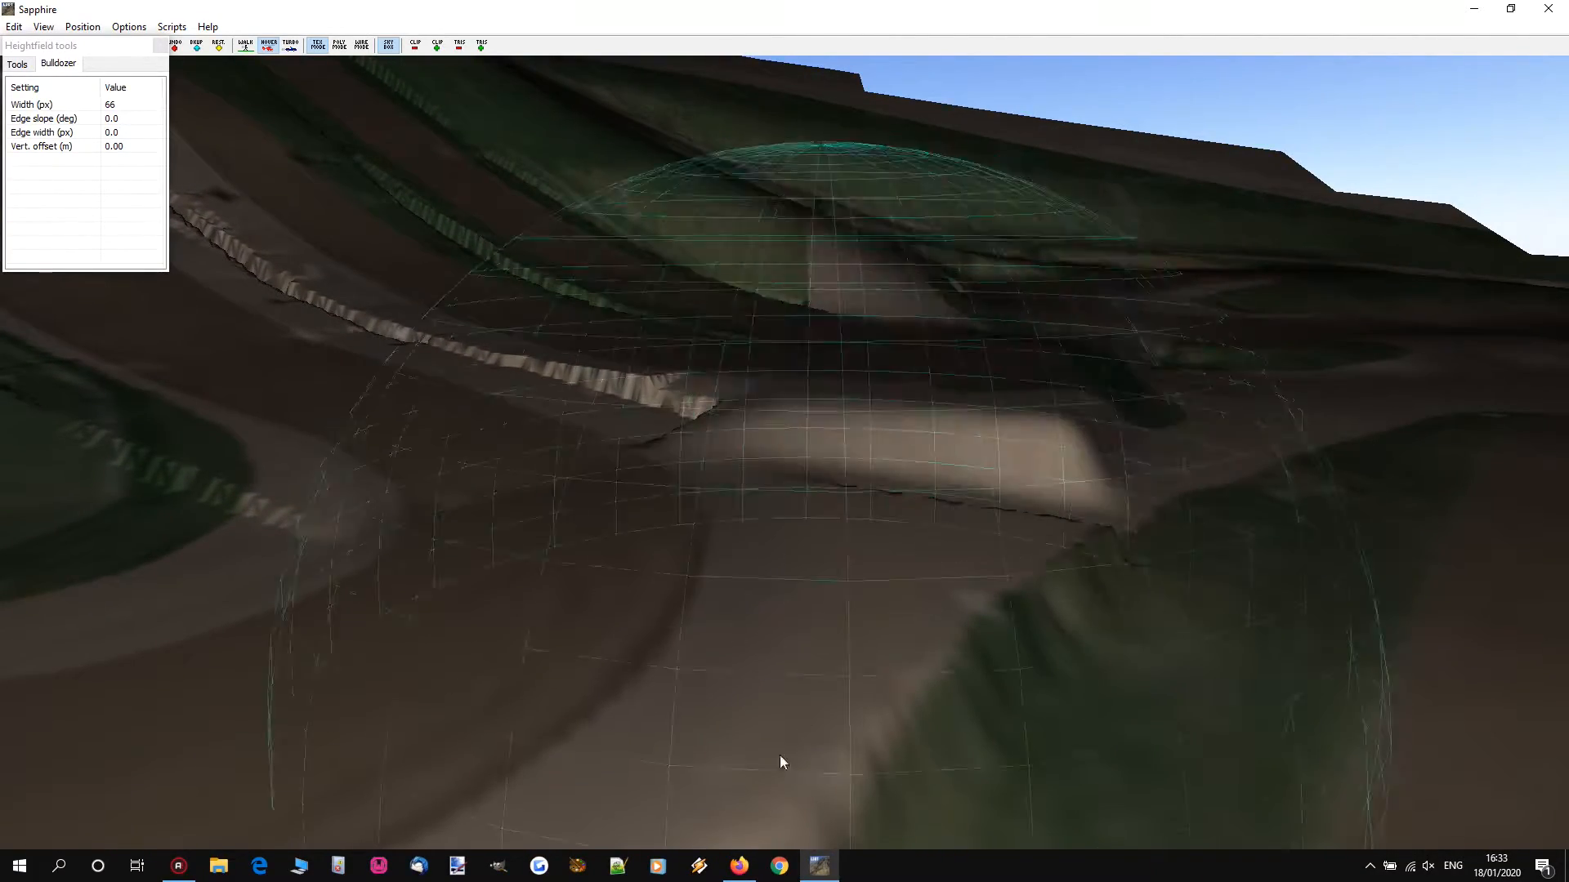
Step: Switch to the Maggiora image results in Firefox and enlarge the MXGP heads for Maggiora photo to study the hillside tracks
left_click(739, 866)
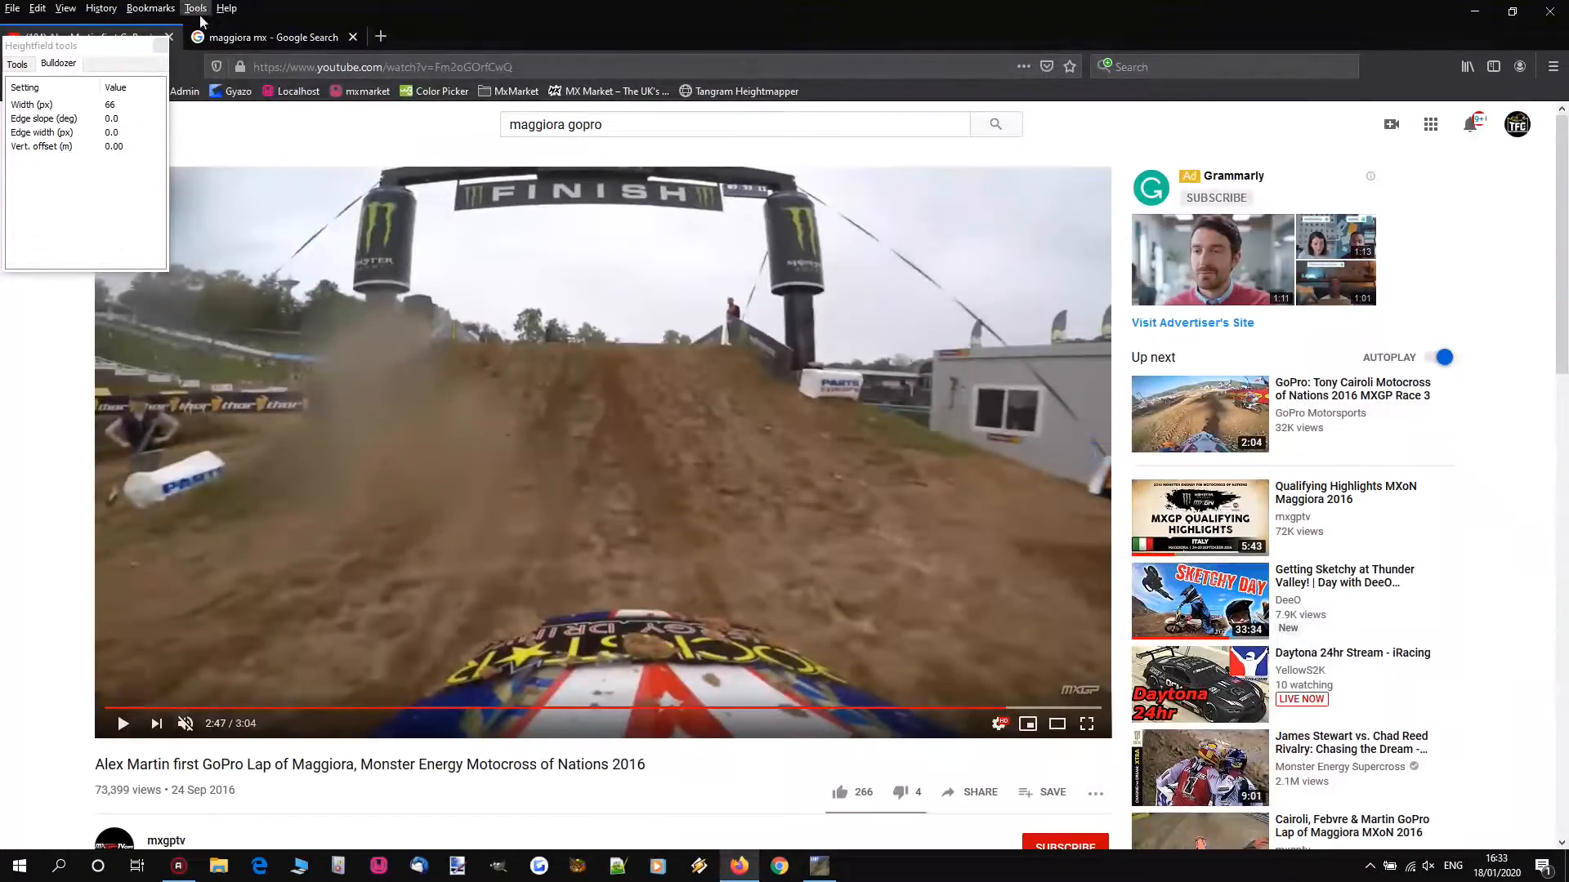
left_click(258, 37)
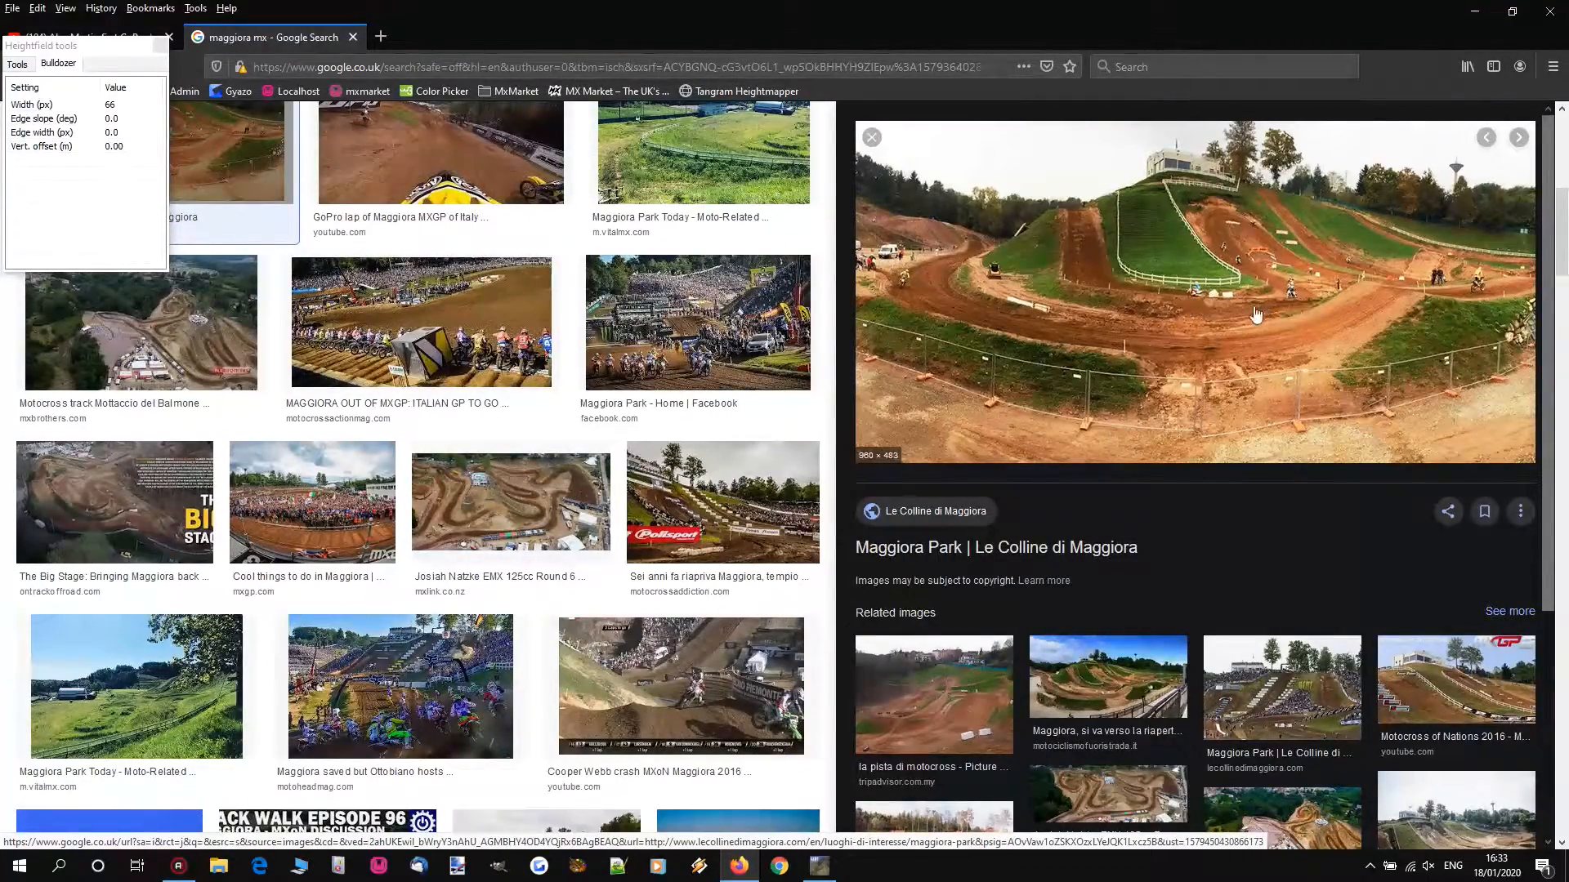
scroll(409, 408, "up", 7)
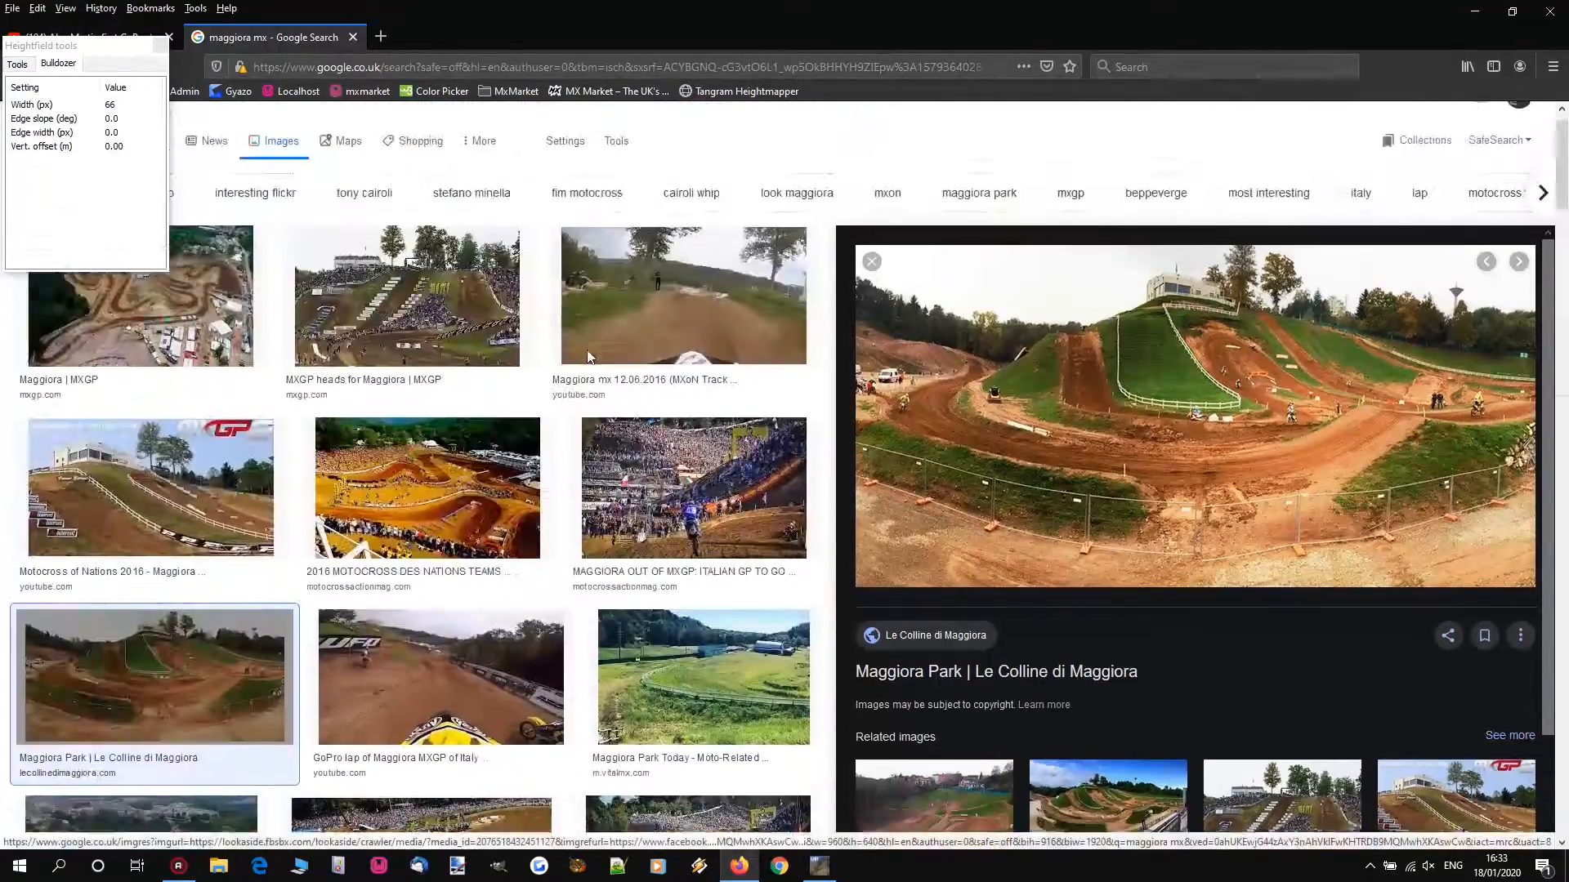
left_click(407, 269)
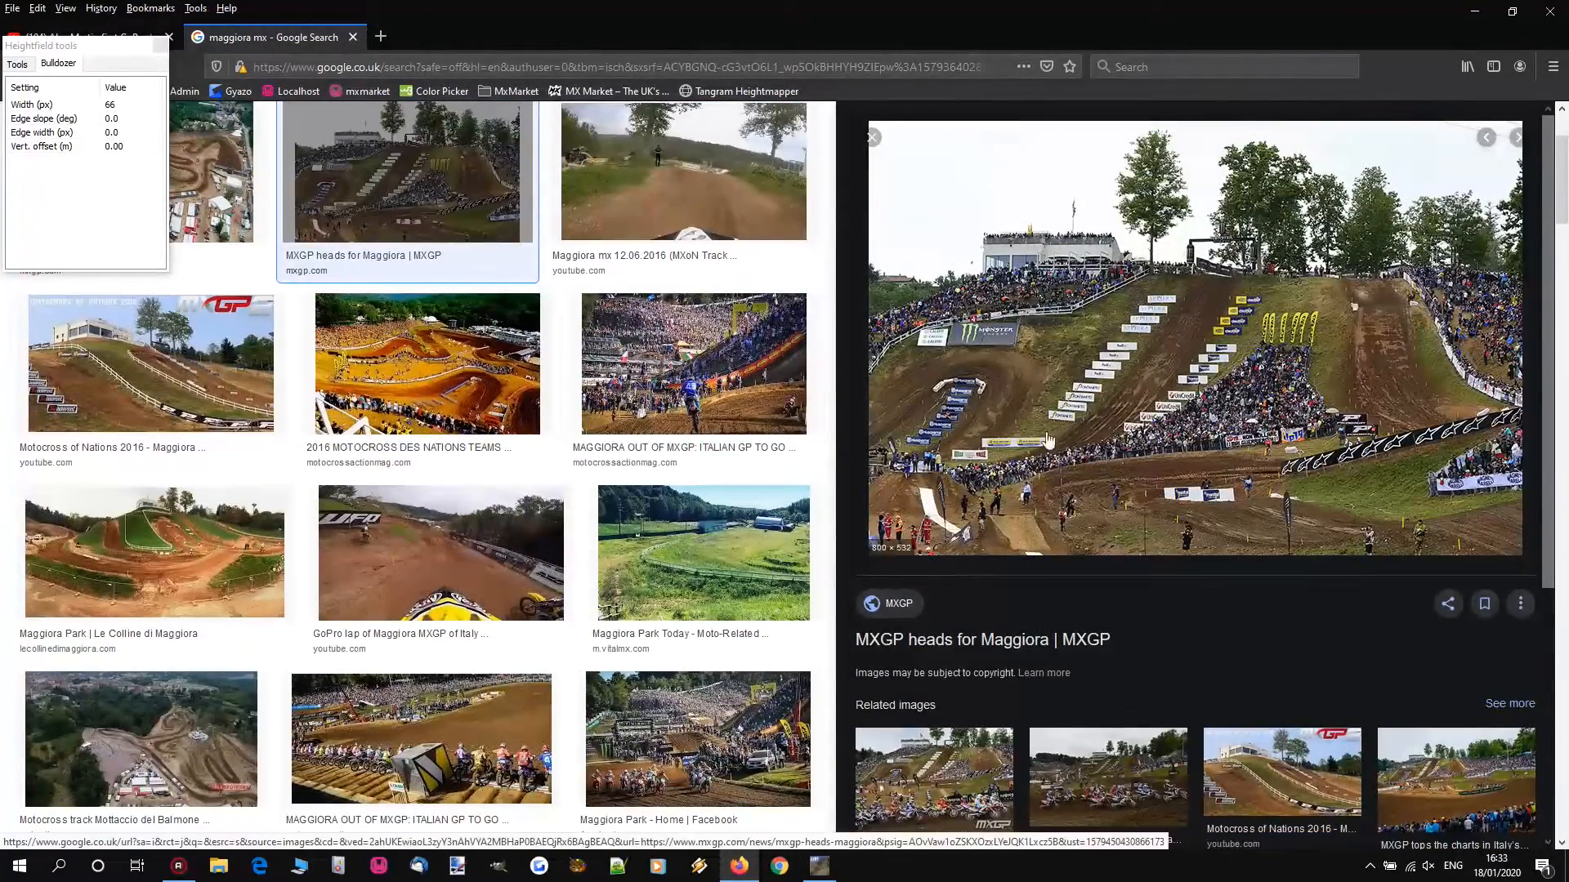
scroll(384, 444, "down", 3)
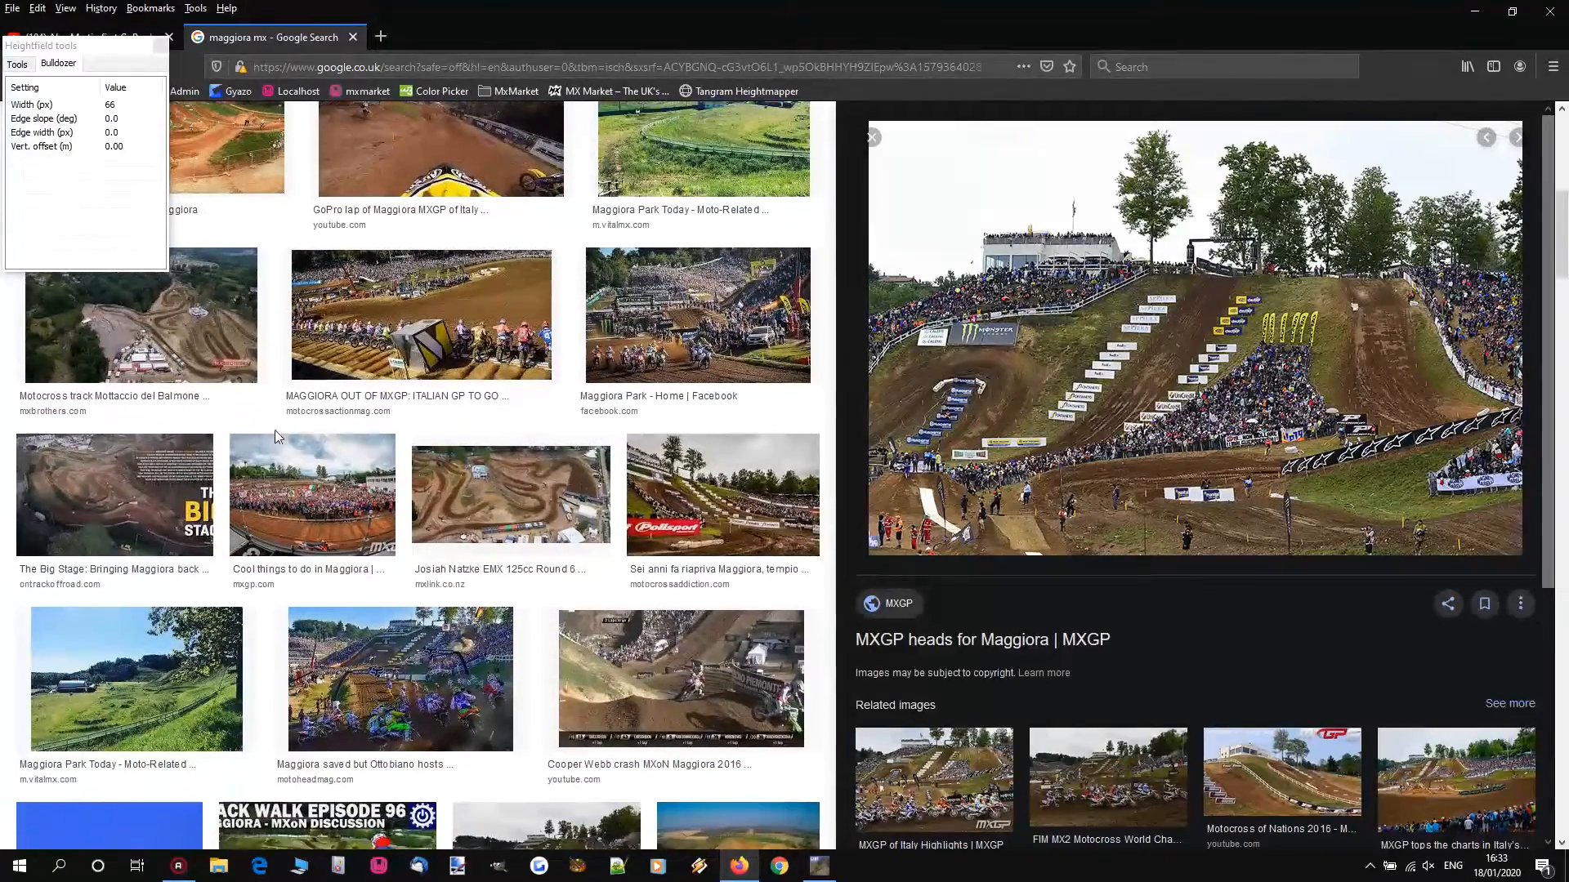
scroll(278, 442, "down", 6)
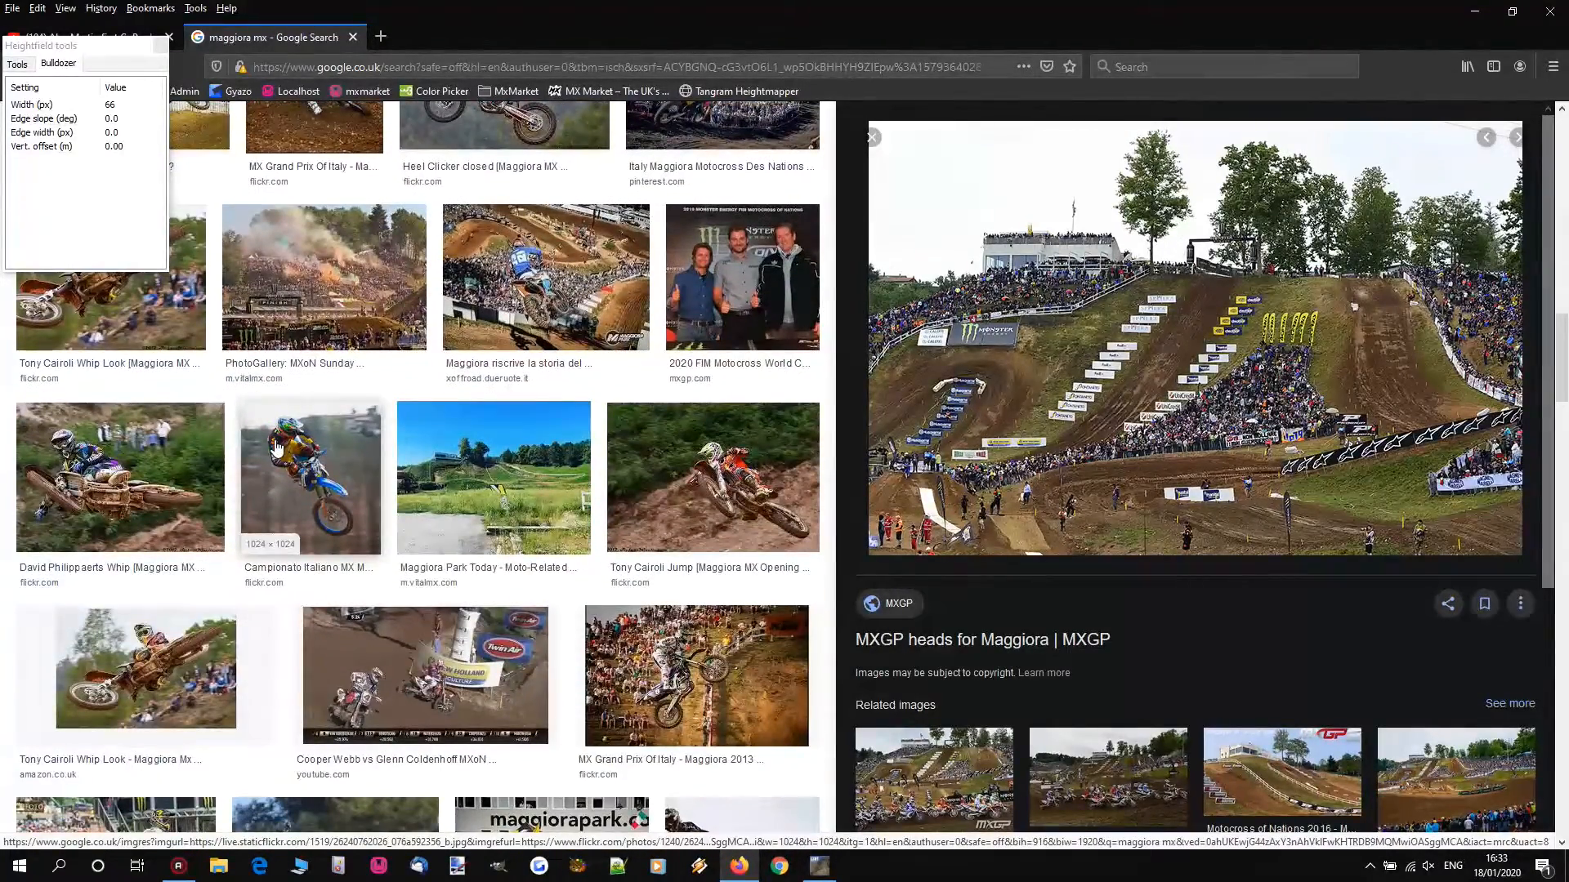
Step: Close the photo preview, browse more Maggiora images, and enlarge the MotocrossAddiction hillside photo and its related images
left_click(873, 136)
scroll(1028, 506, "down", 1)
scroll(1027, 506, "down", 6)
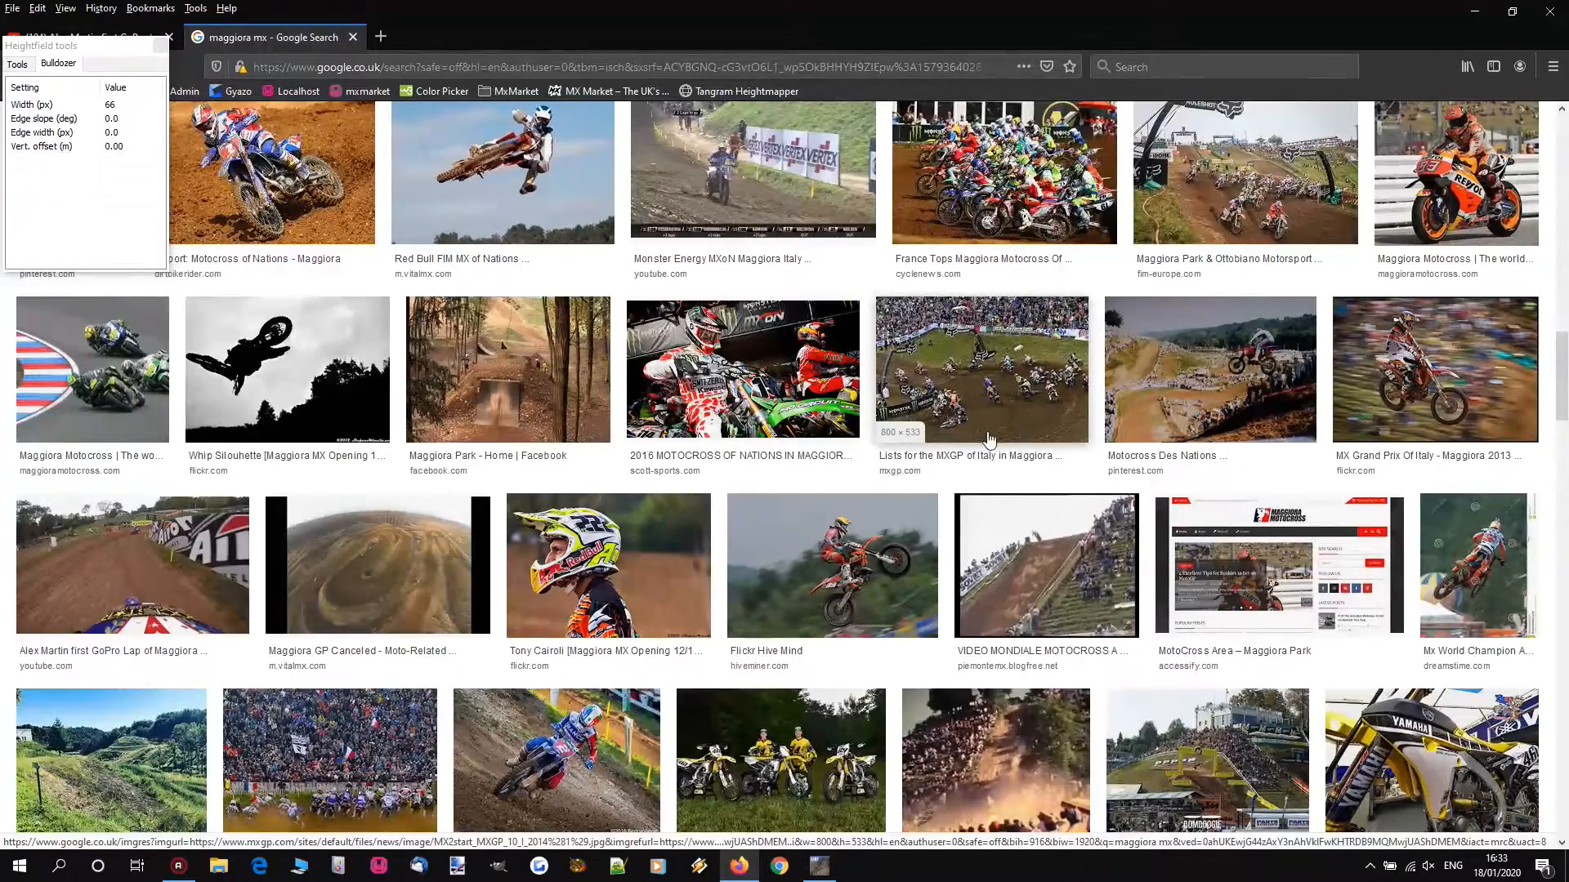
scroll(899, 408, "down", 8)
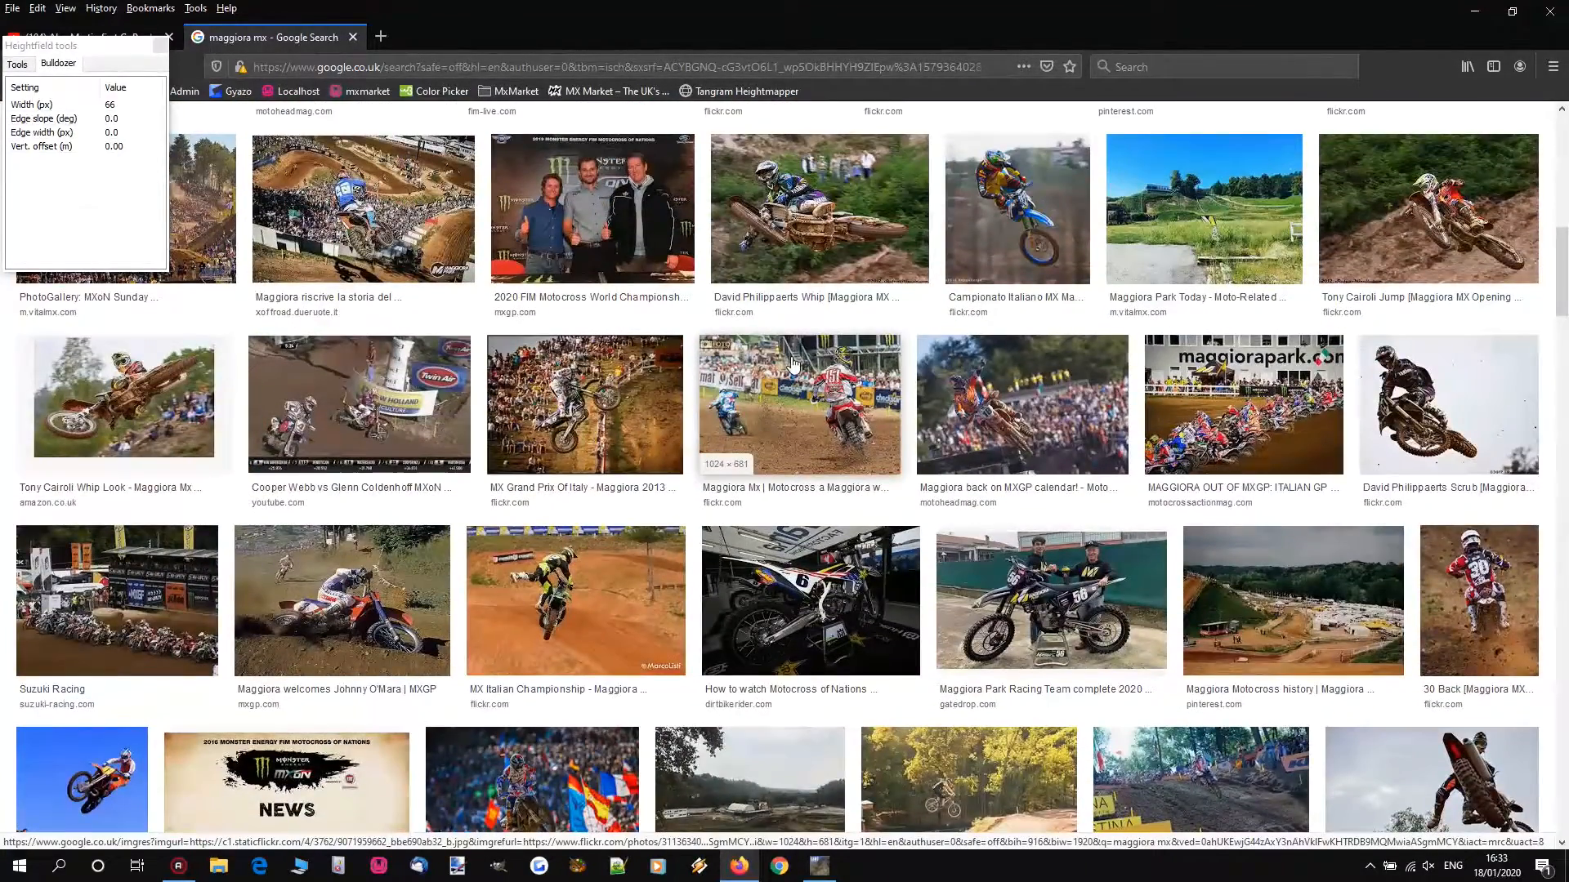
scroll(791, 363, "up", 7)
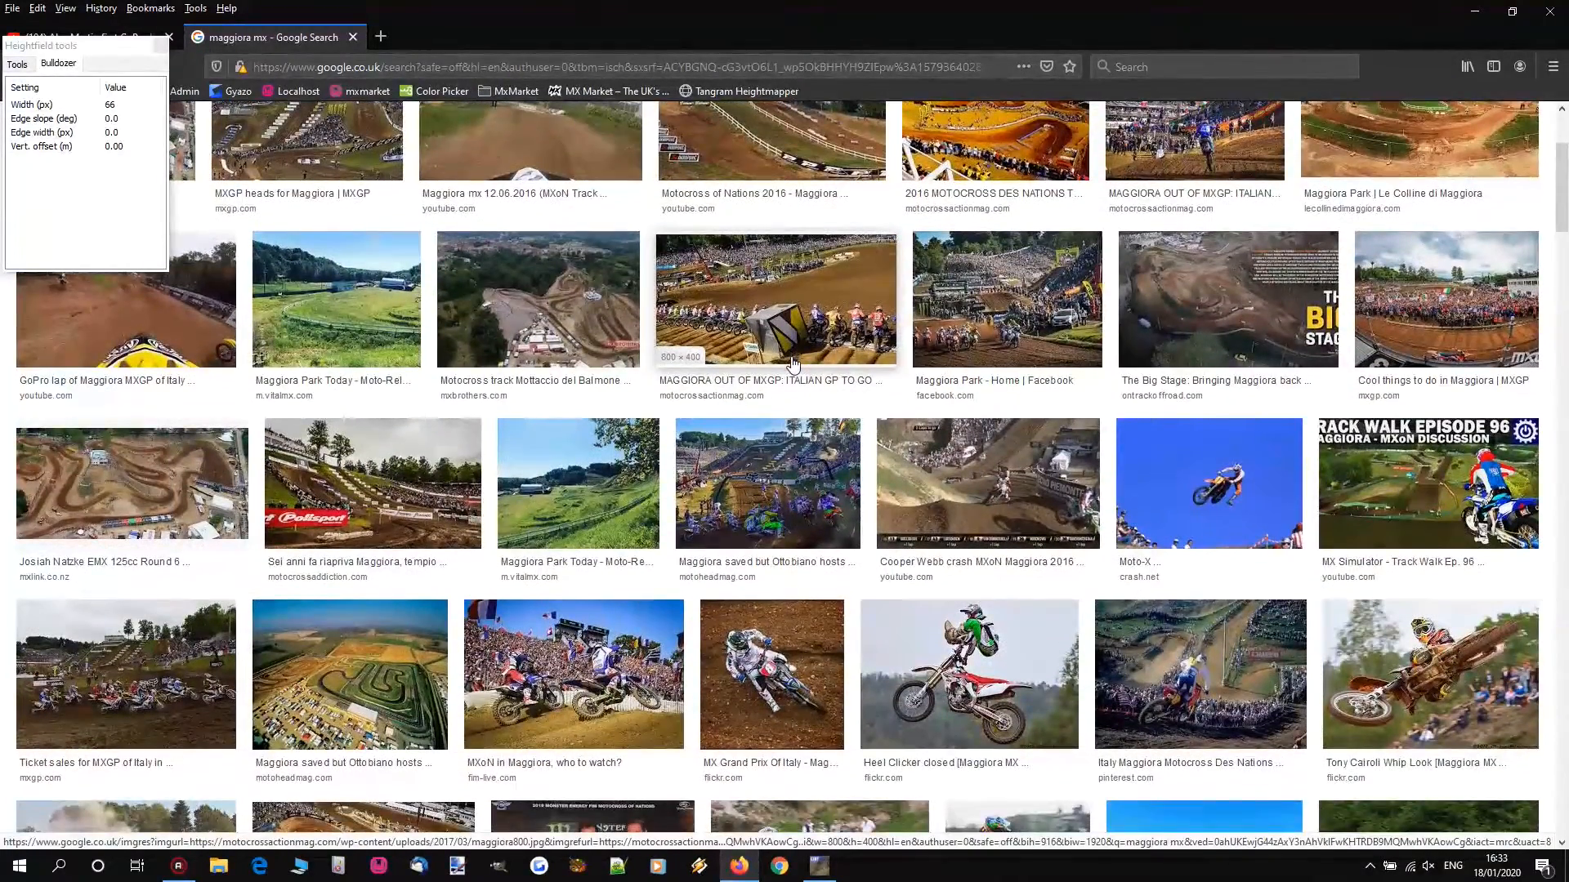
left_click(474, 480)
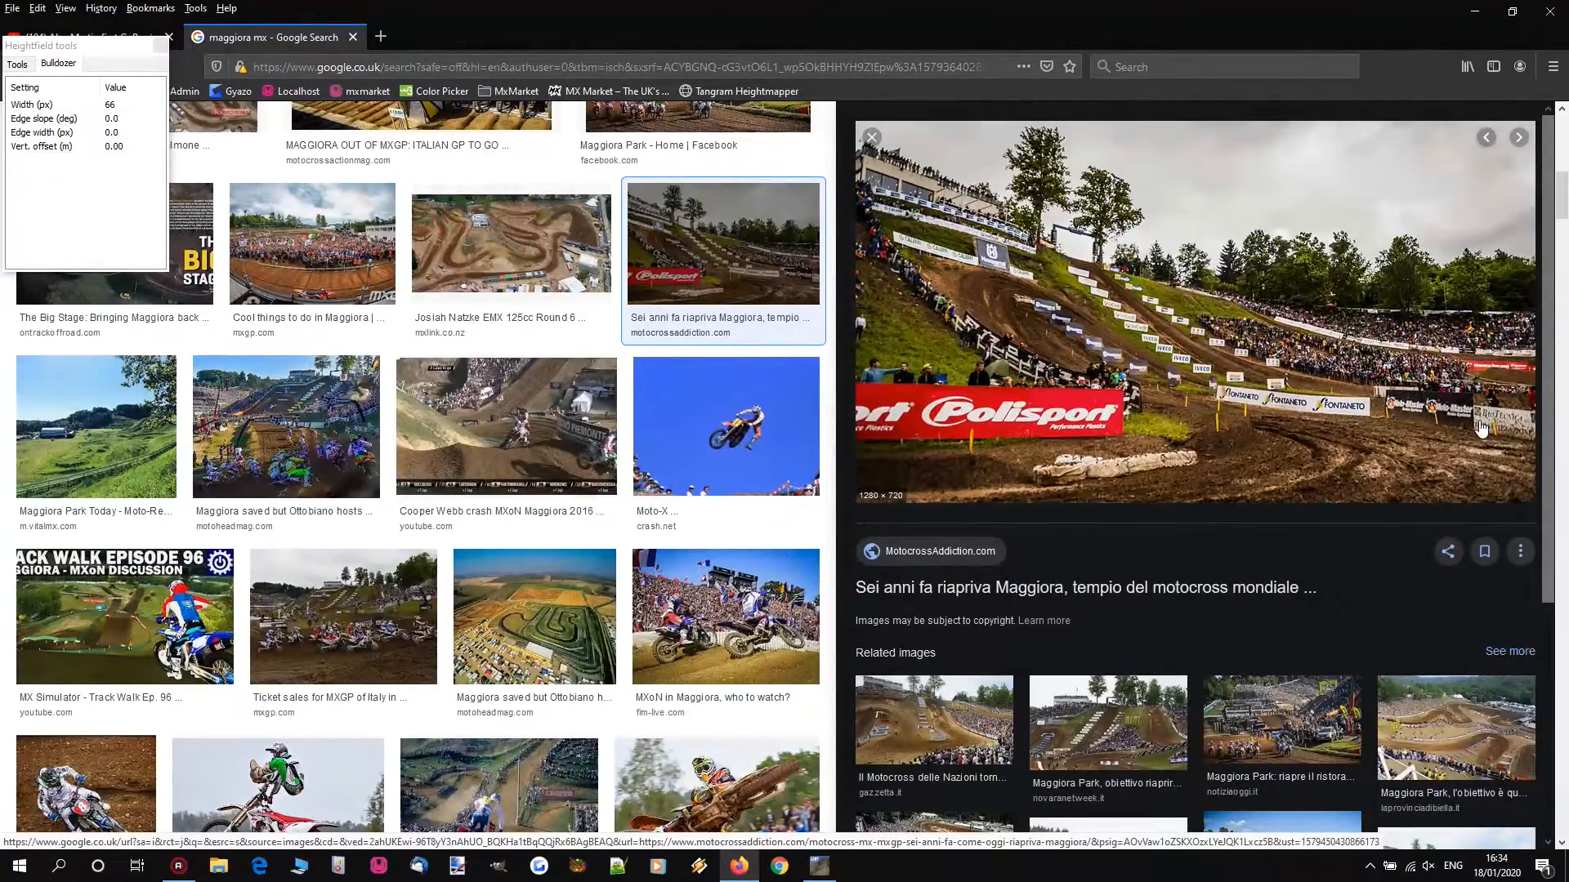
scroll(957, 704, "down", 4)
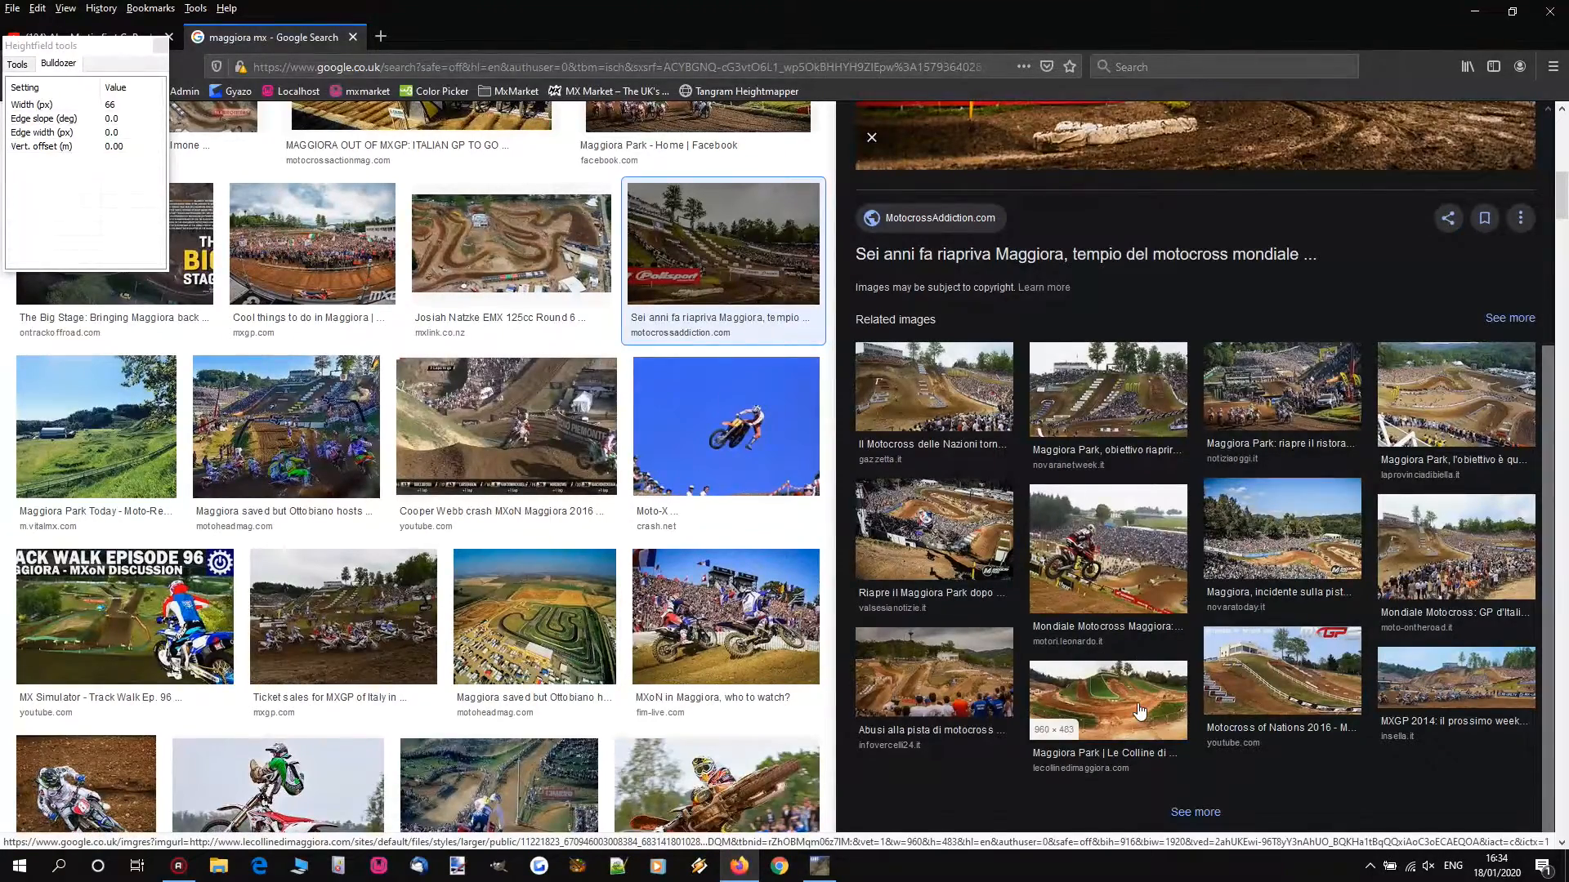
Step: Go back to the GoPro video, rewind it to 0:48 and pause at 0:49 to study the downhill straight
left_click(111, 36)
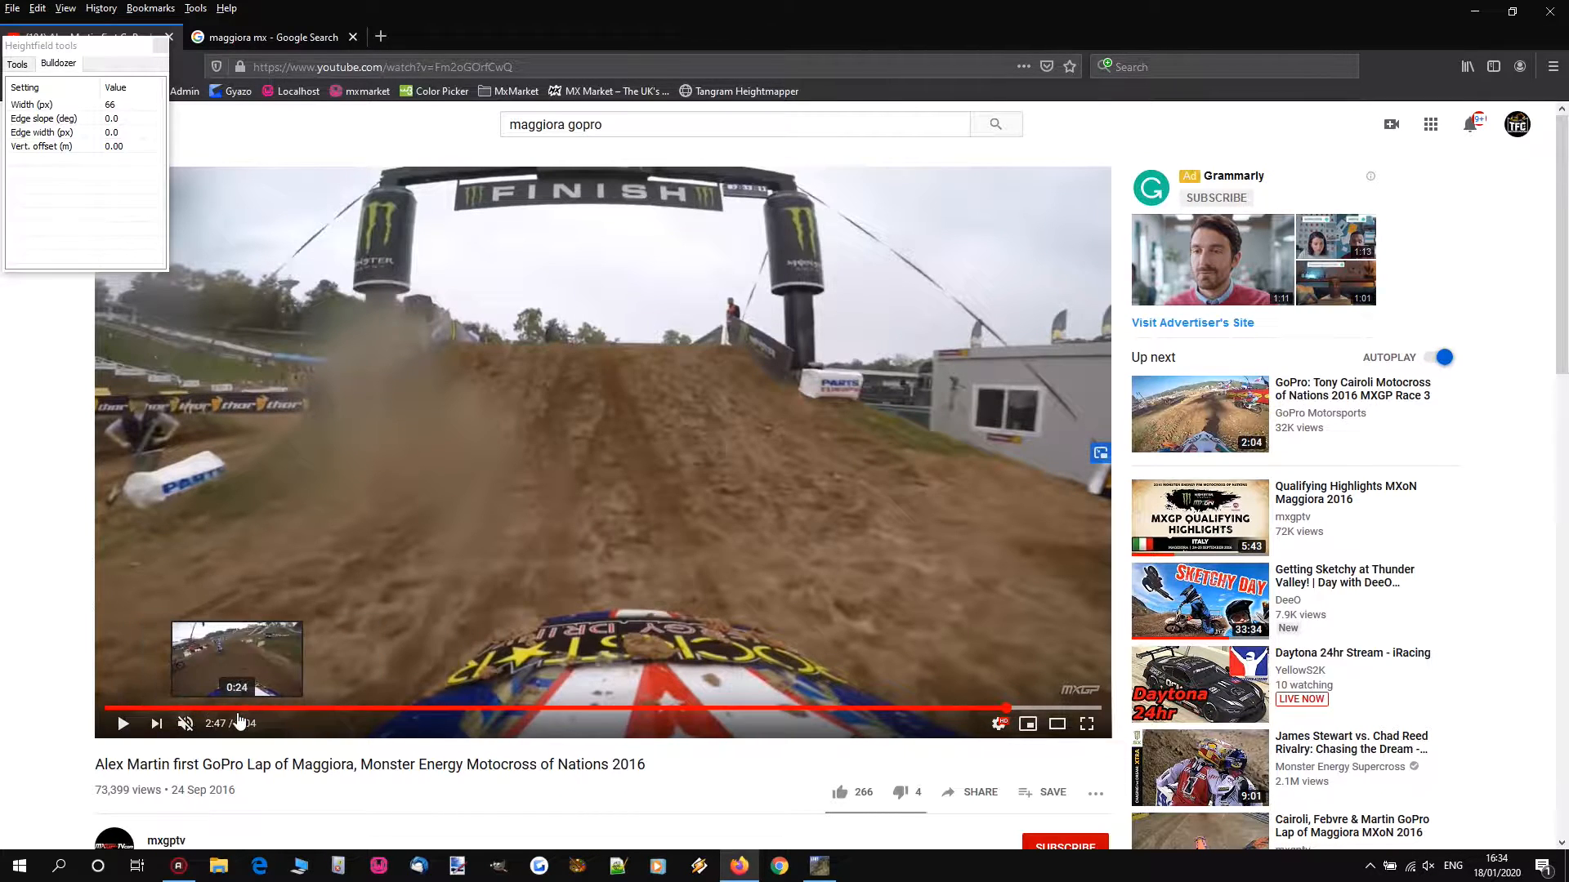
left_click_drag(324, 723, 355, 716)
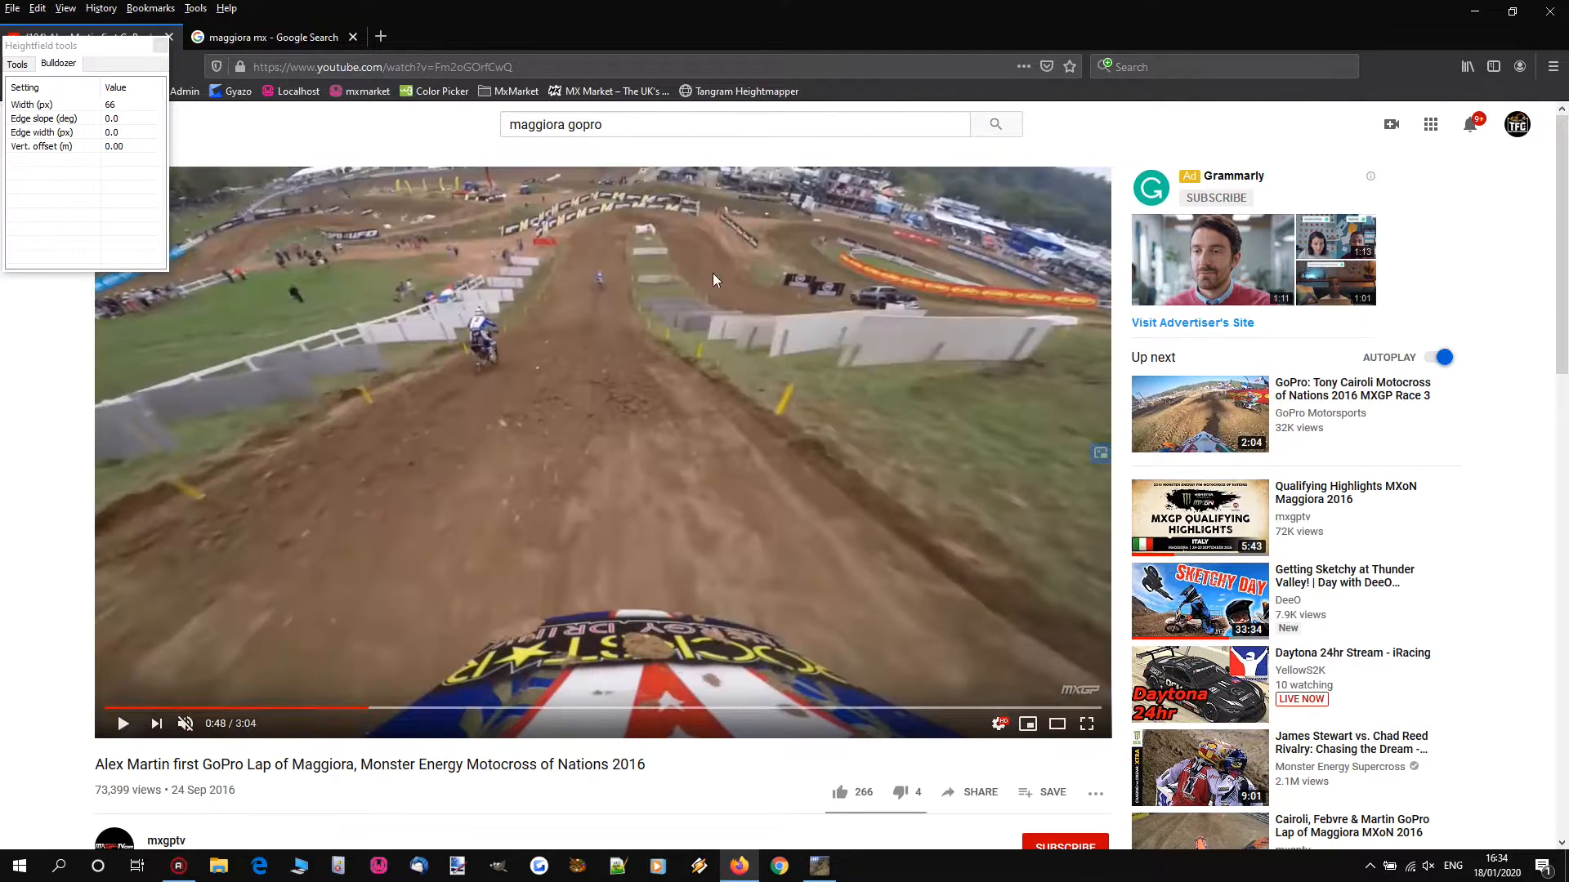
left_click(689, 232)
left_click(678, 231)
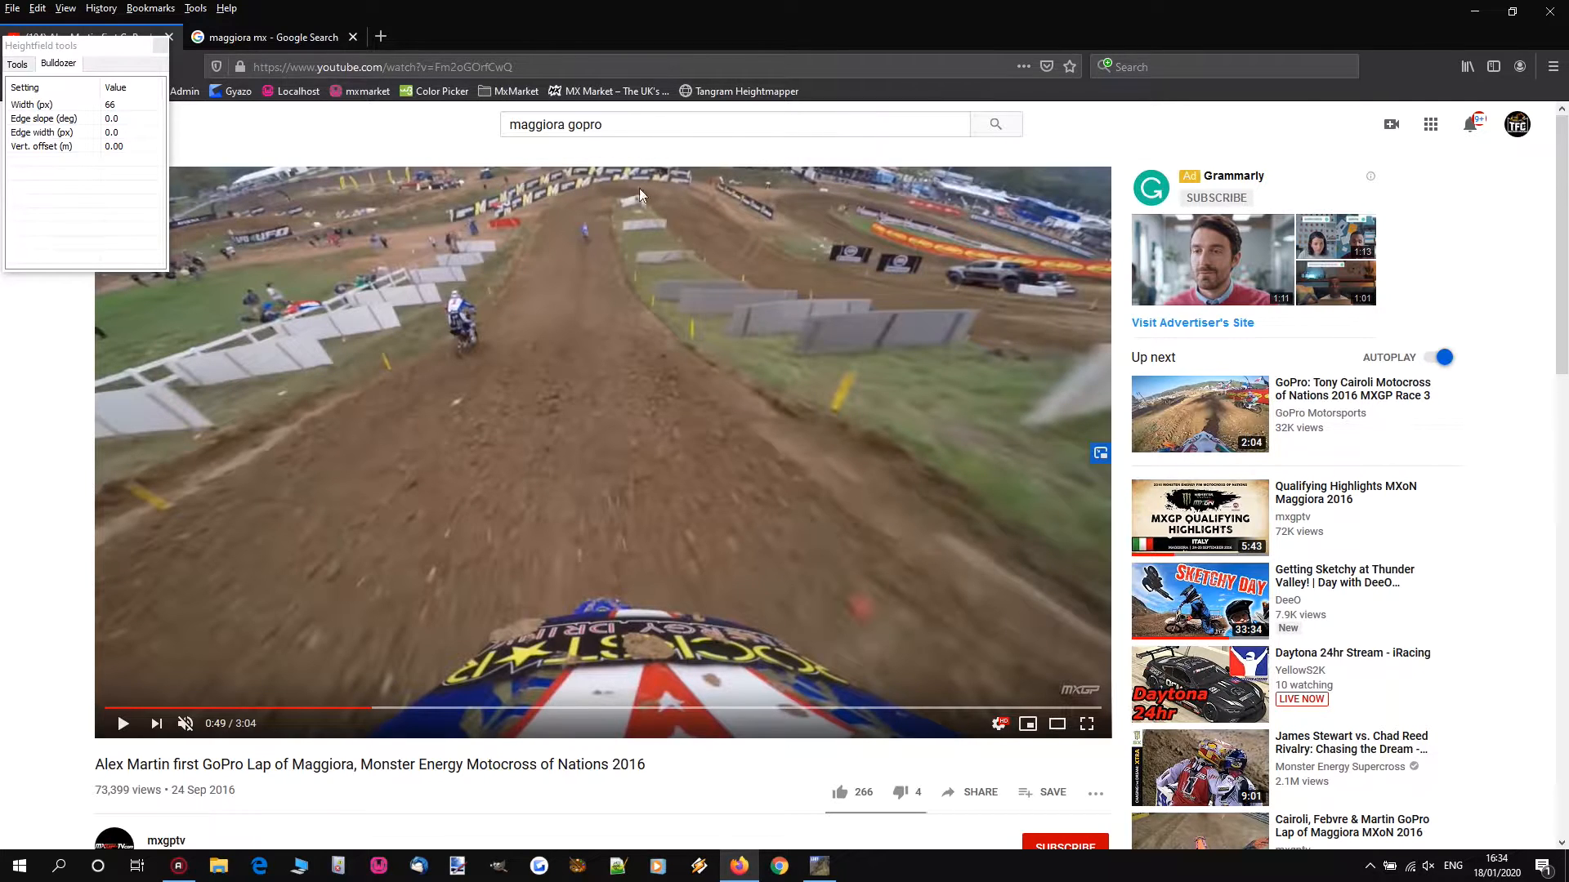
Step: Return to Sapphire, switch to the Leveller at 66 px width and level the track bend beside the pale mound
left_click(1474, 11)
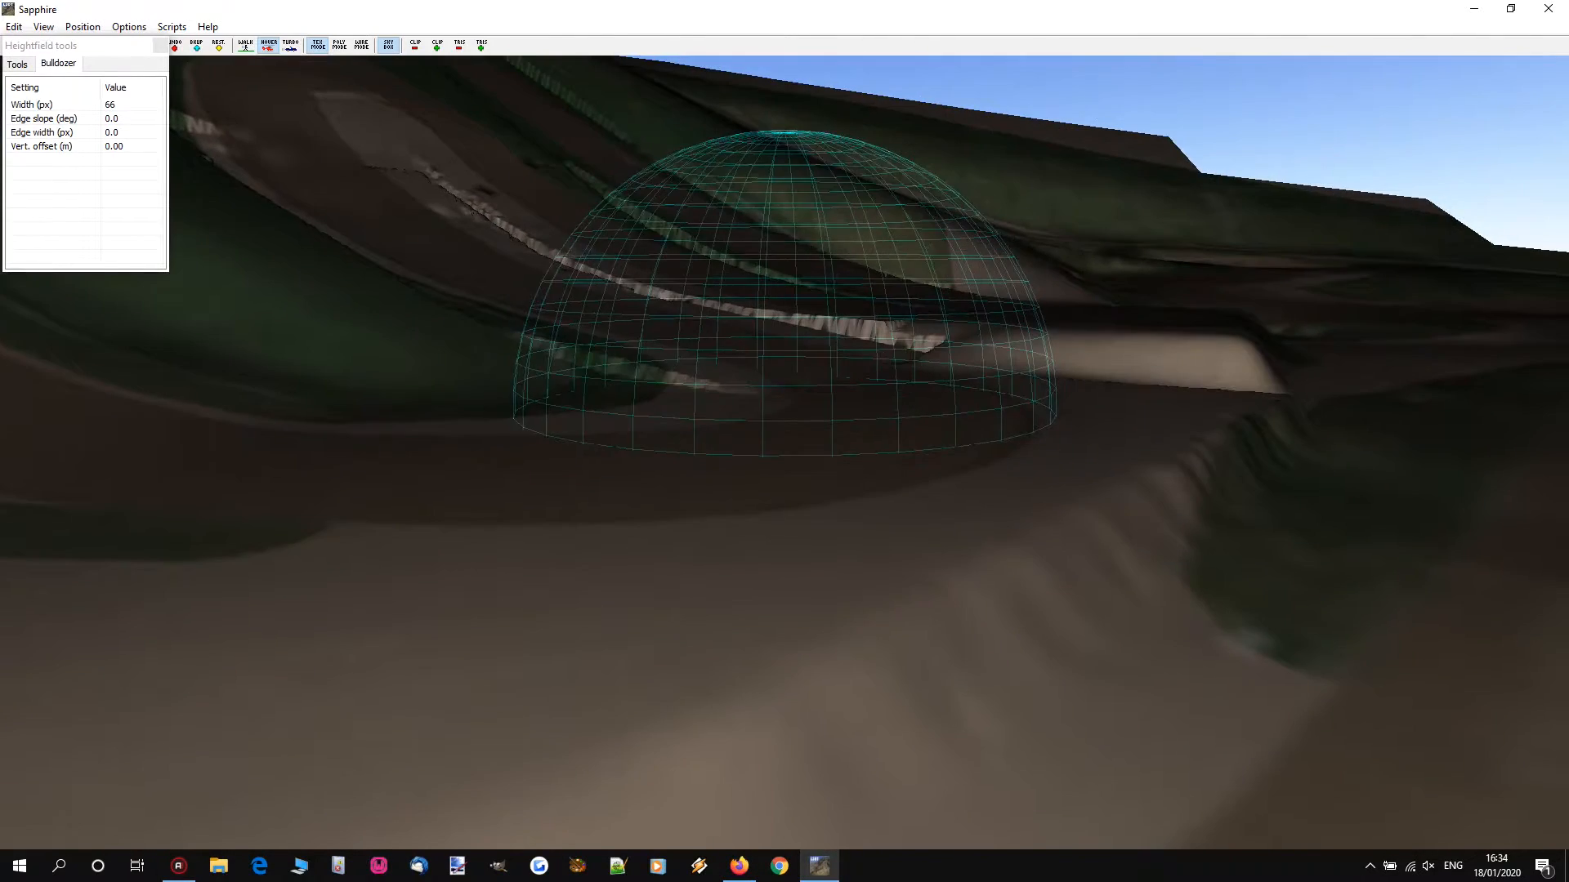
right_click_drag(784, 453, 814, 463)
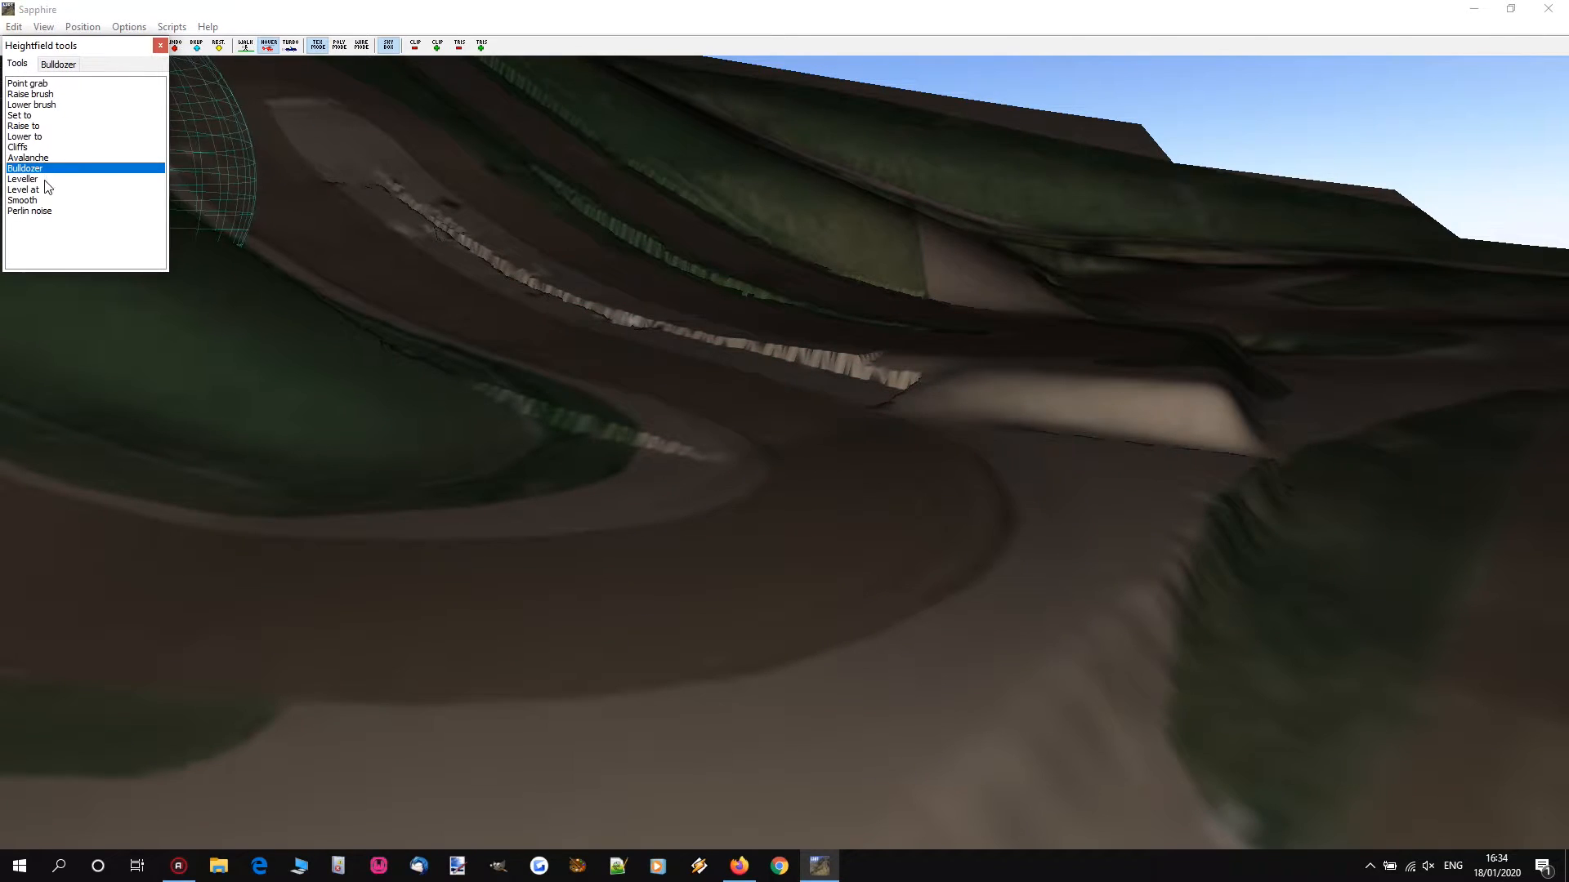
double_click(38, 179)
mouse_move(243, 588)
left_mouse_down()
mouse_move(540, 634)
mouse_move(918, 630)
mouse_move(974, 608)
left_mouse_up()
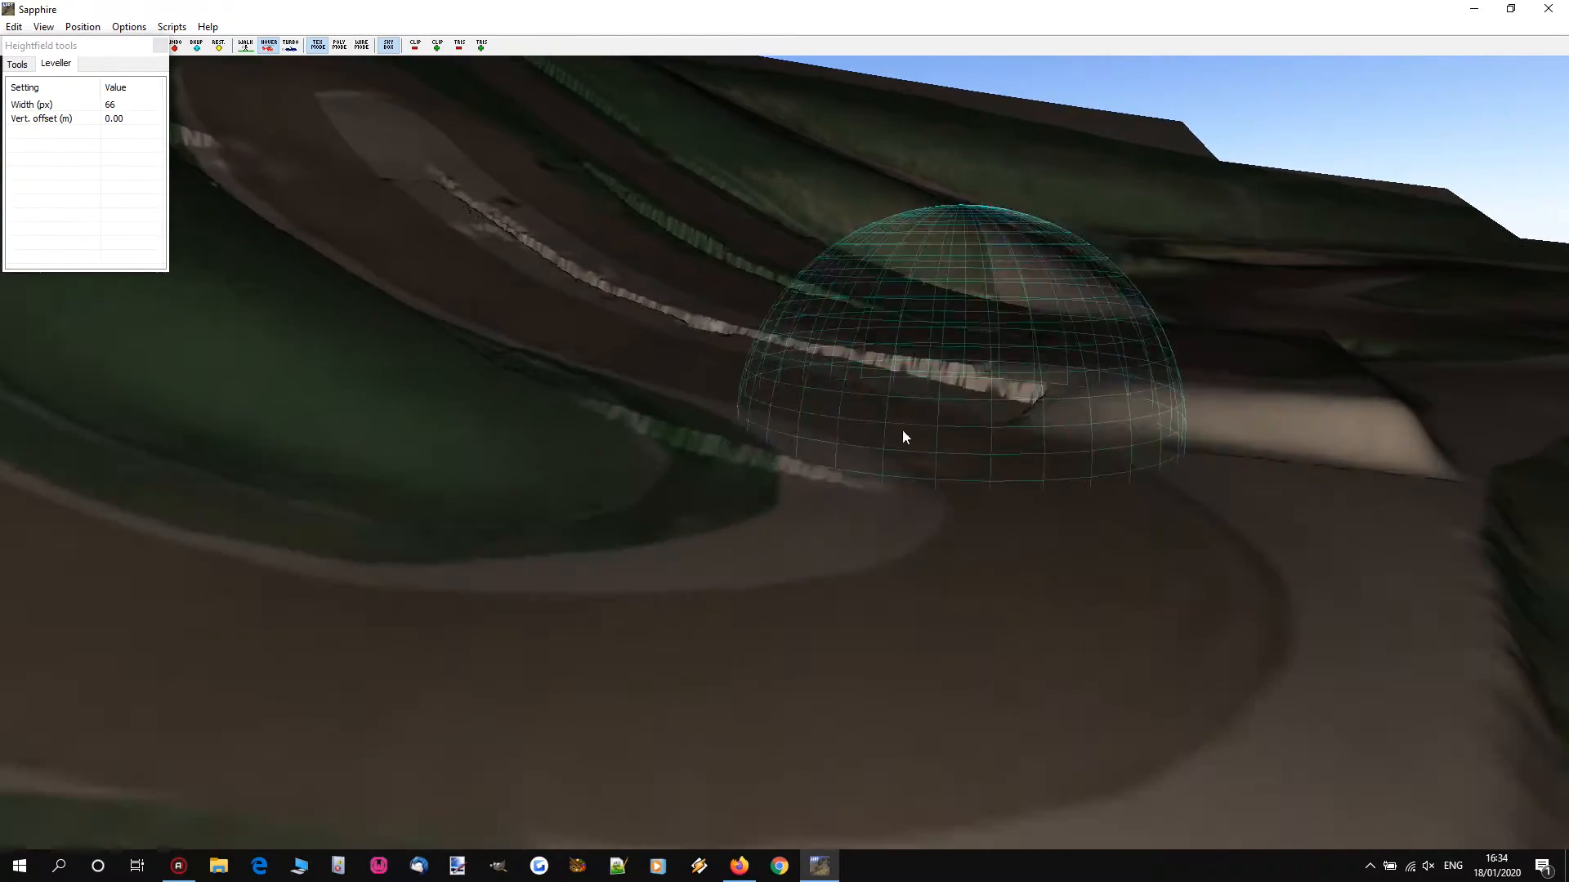
left_click_drag(784, 473, 1182, 588)
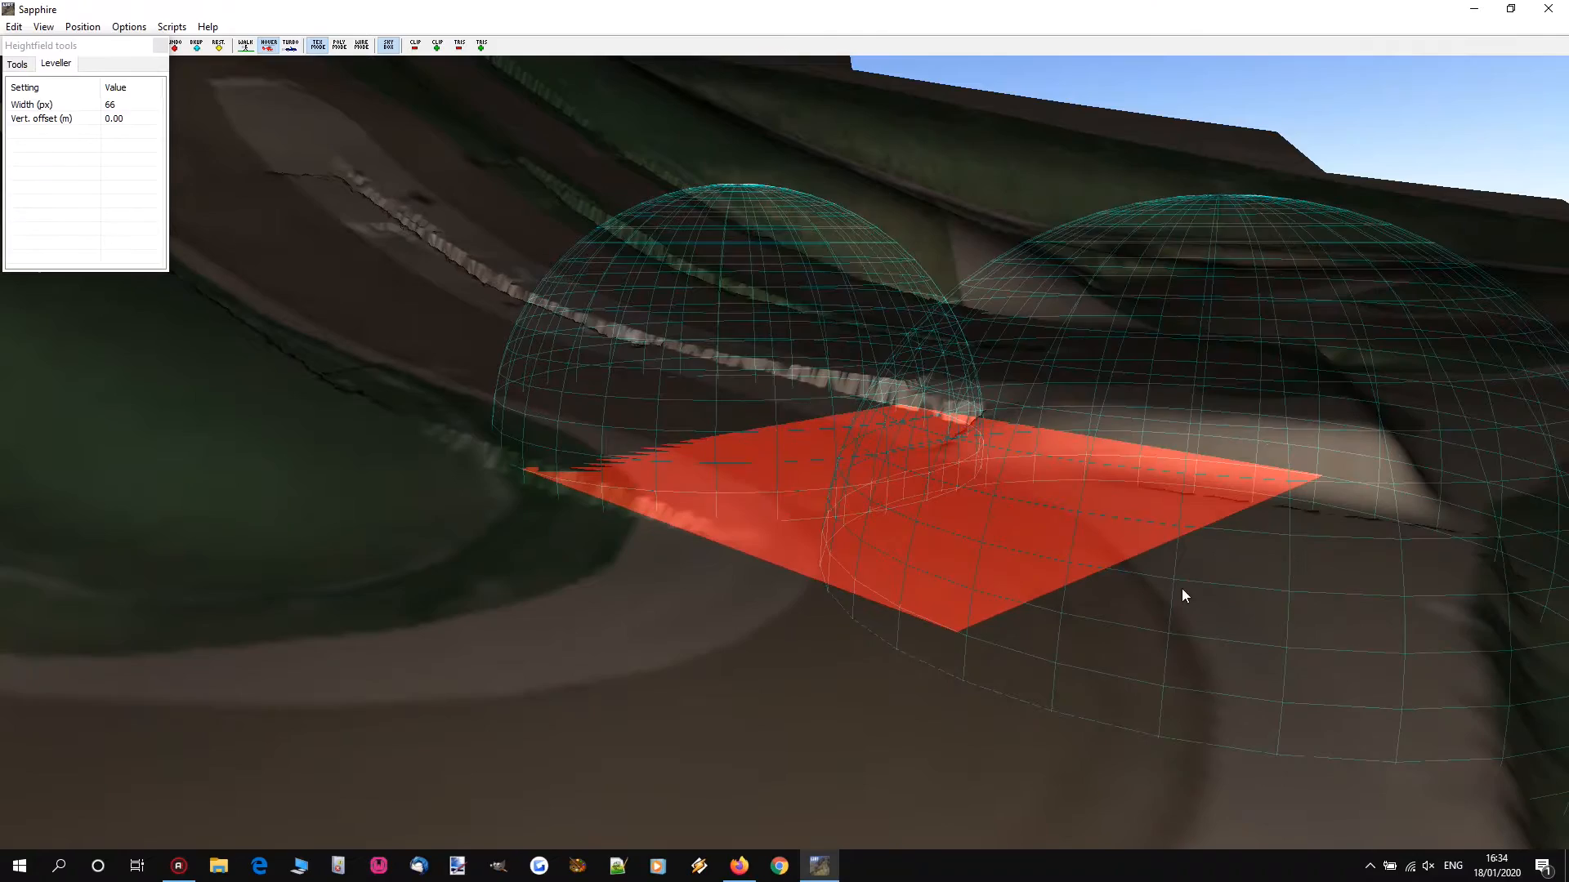
Step: Check the levelled bend from several angles and undo the last levelling stroke
mouse_move(825, 462)
right_mouse_down()
mouse_move(731, 441)
mouse_move(785, 424)
right_mouse_up()
key("s")
key("w")
key("s")
key("w")
key("ctrl+z")
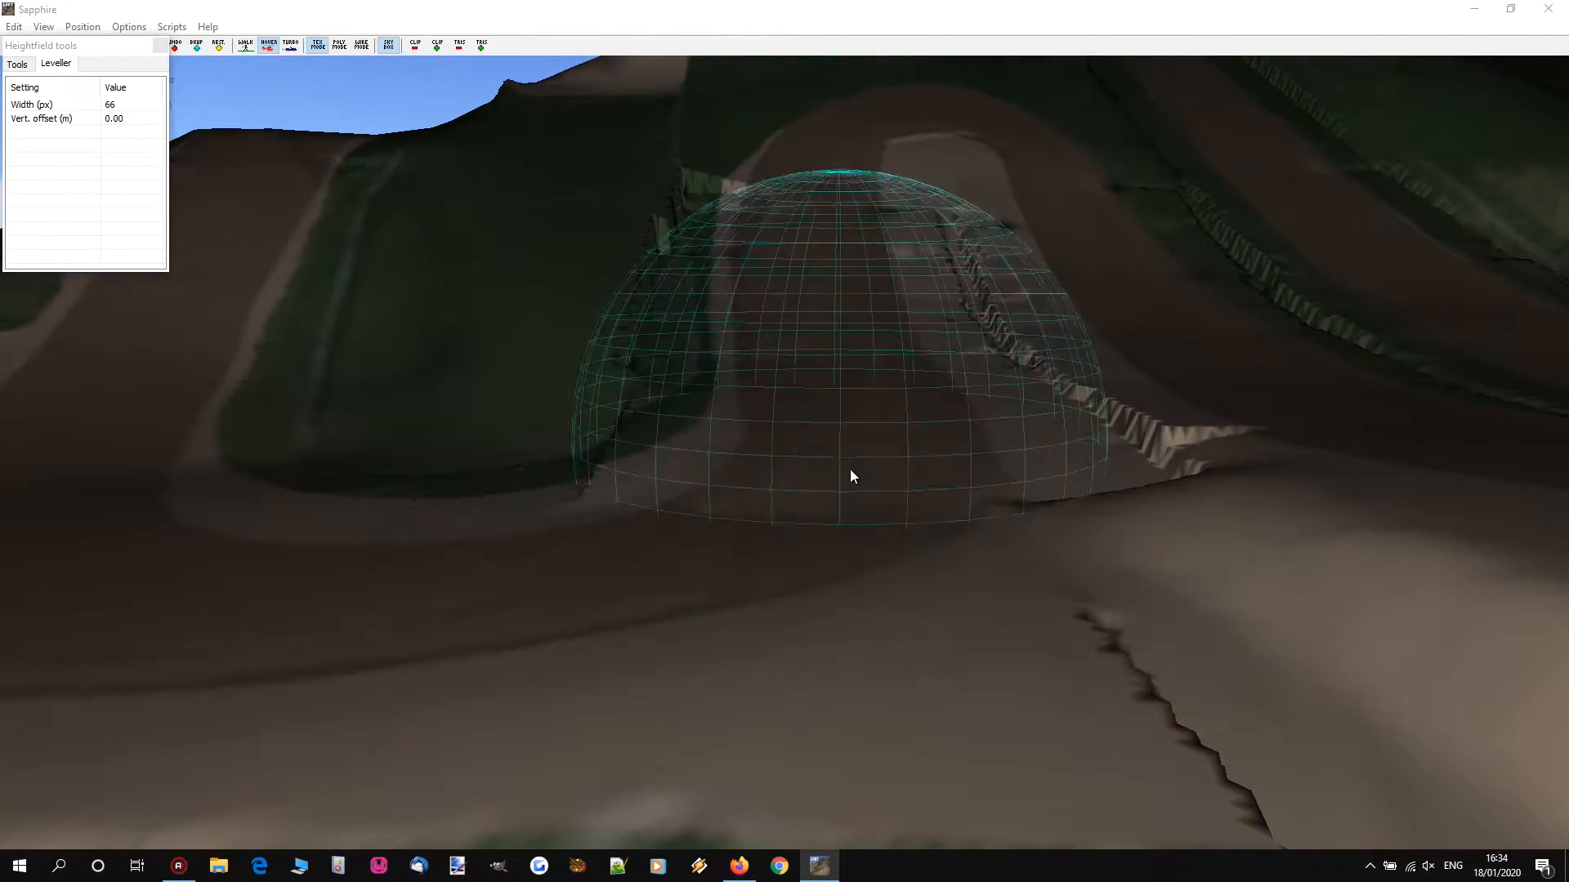
Step: Level the track bend below the hairpin with the Leveller at 66 px, out past the pale bank
mouse_move(832, 495)
left_mouse_down()
mouse_move(828, 518)
mouse_move(743, 565)
mouse_move(725, 640)
left_mouse_up()
key("s")
mouse_move(764, 509)
left_mouse_down()
mouse_move(482, 515)
mouse_move(493, 536)
mouse_move(521, 532)
left_mouse_up()
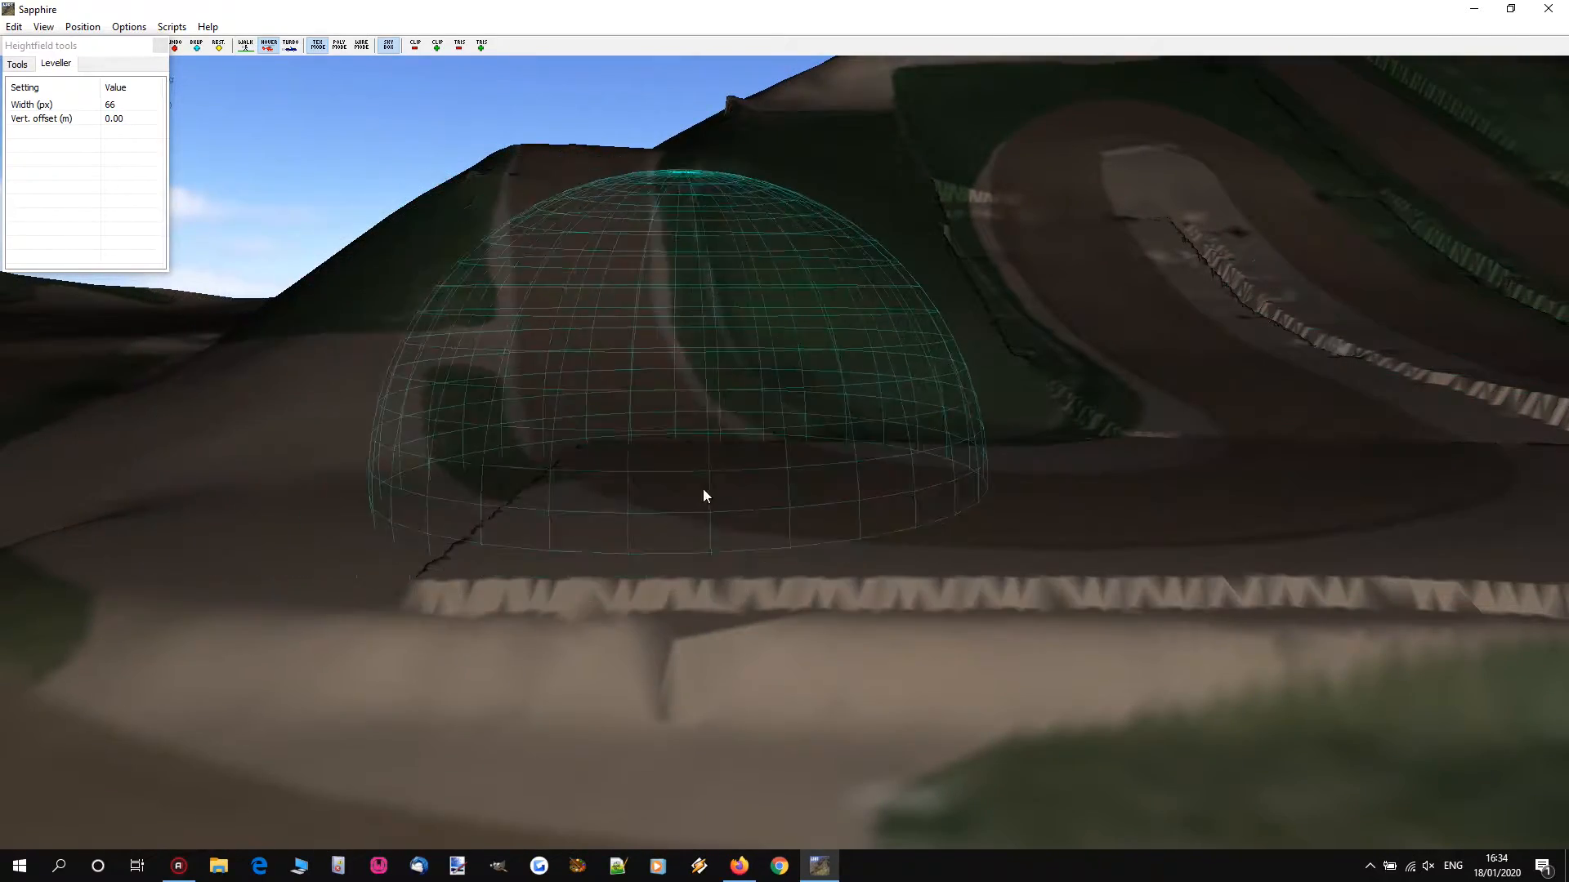
right_click_drag(721, 480, 785, 441)
left_click_drag(936, 634, 629, 558)
left_click_drag(758, 559, 1090, 553)
right_click_drag(1091, 552, 784, 441)
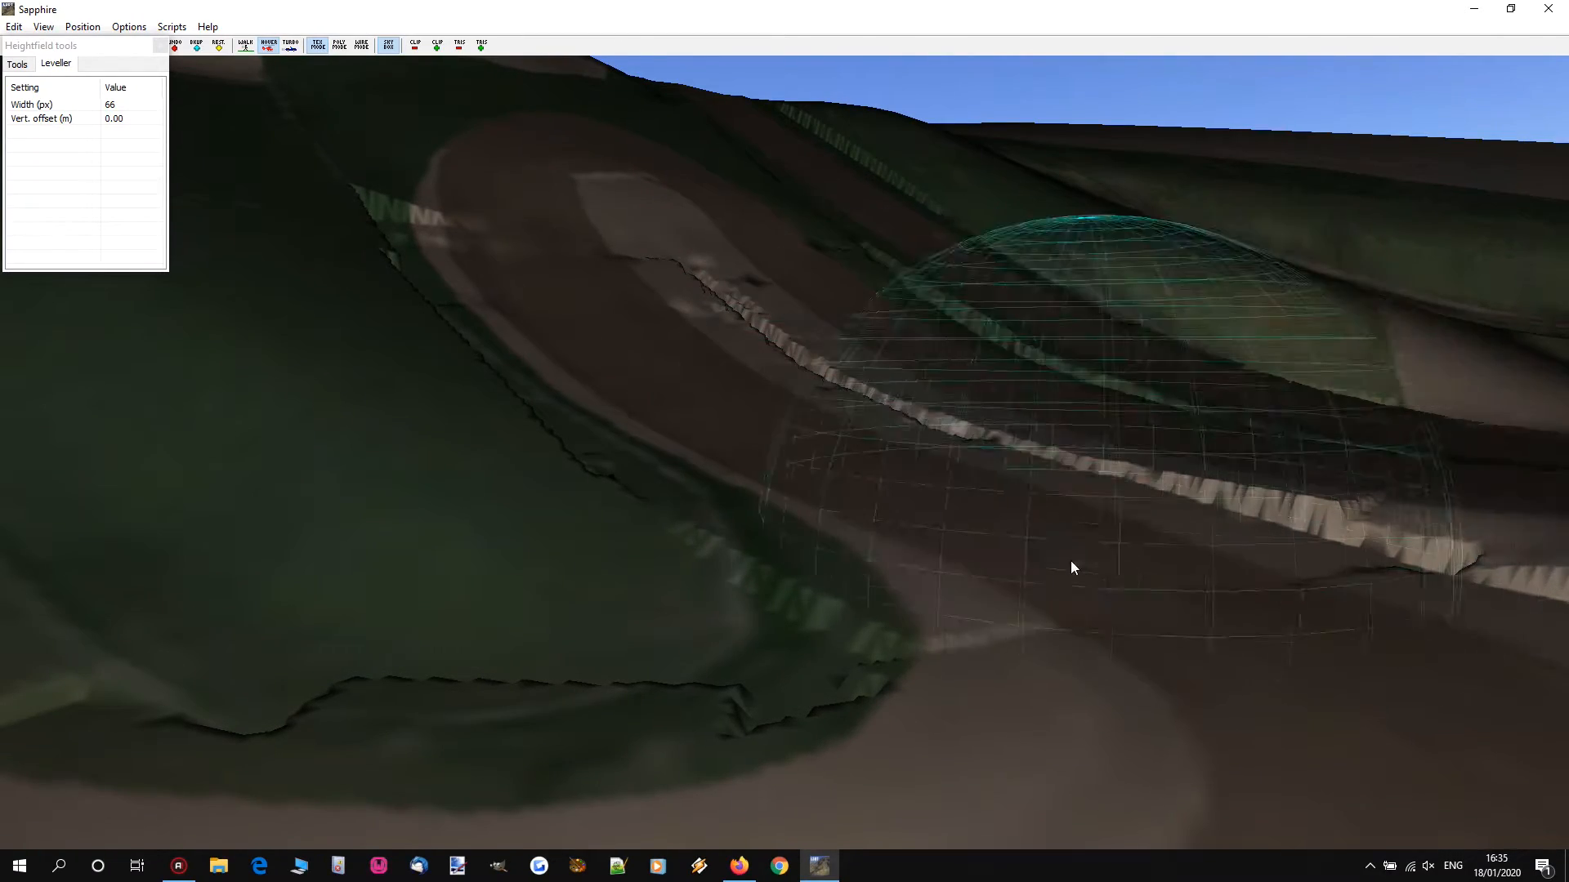
key("d")
right_click_drag(1247, 596, 788, 419)
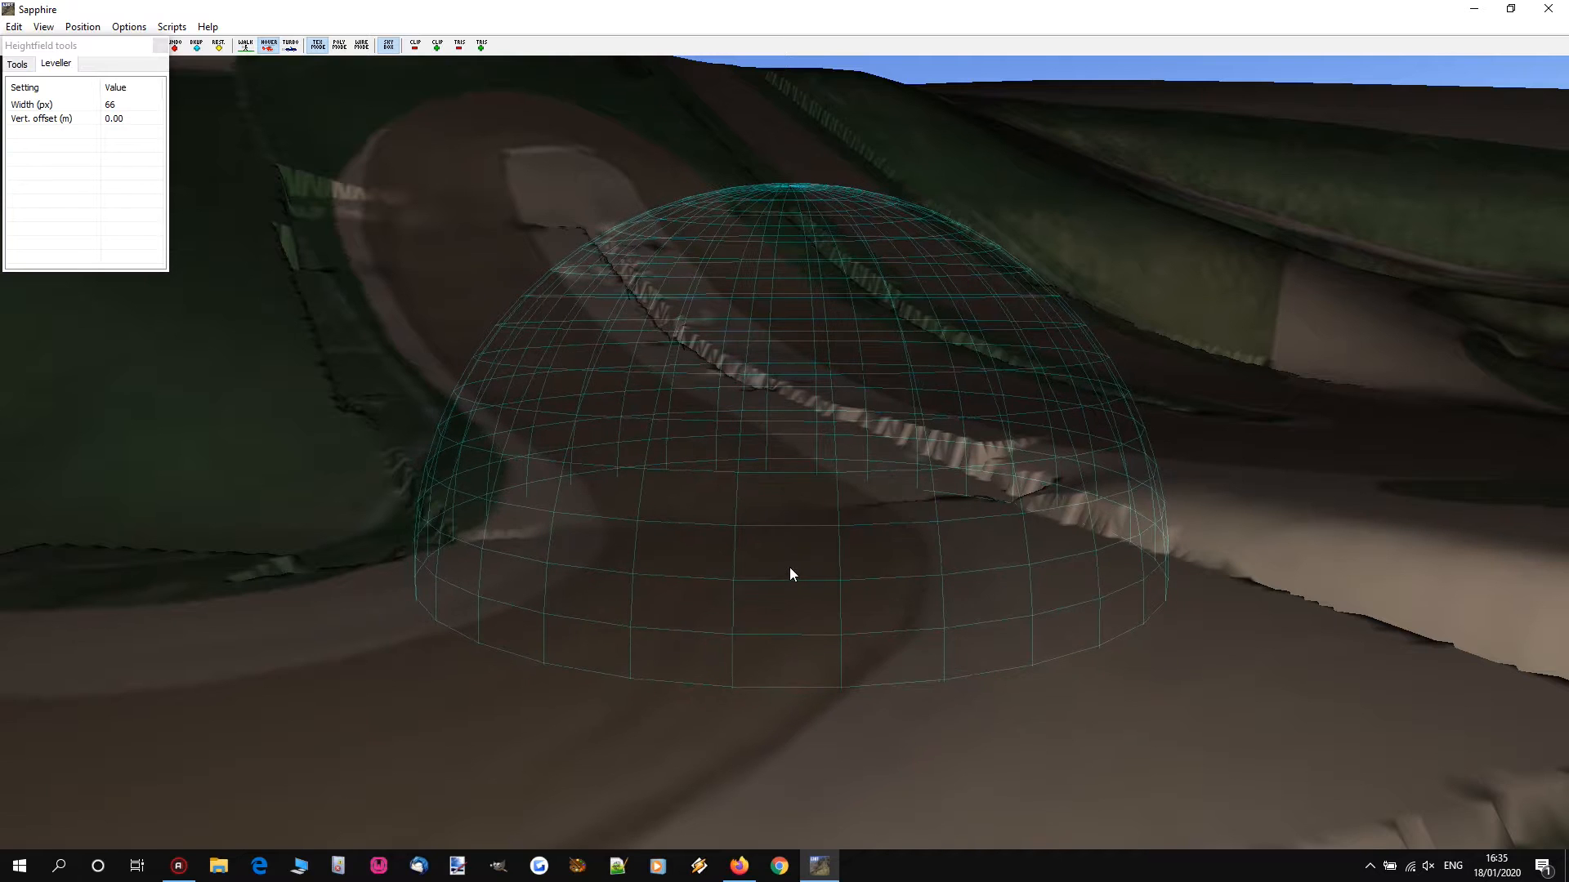
Step: Widen the Leveller to 72 px and level the junction at the foot of the straight leading to the hairpin
scroll(780, 563, "up", 1)
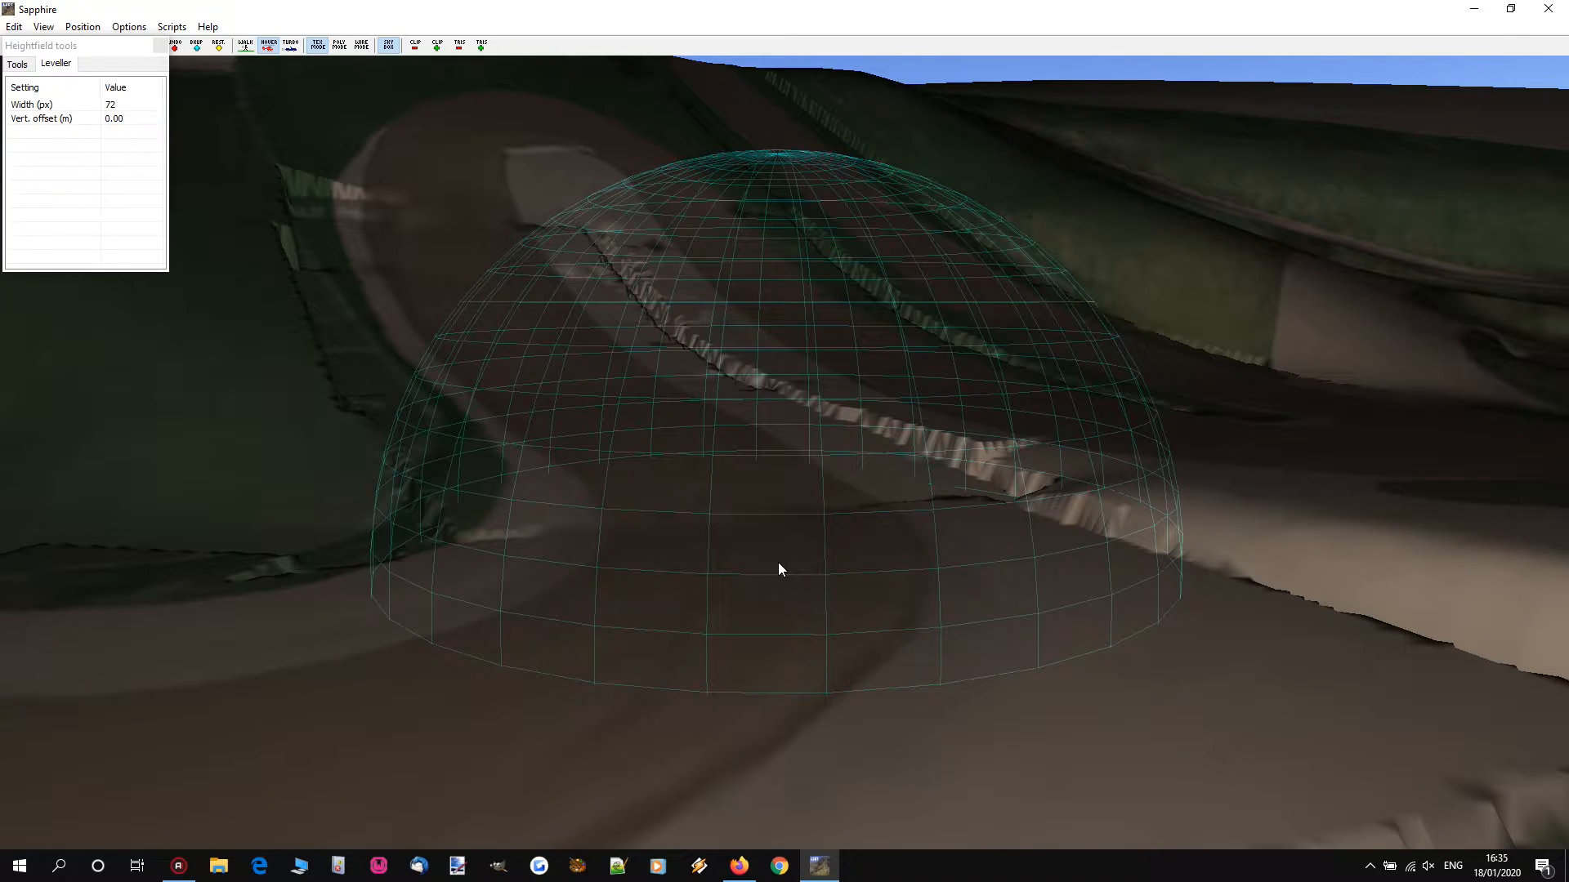
right_click_drag(822, 532, 653, 522)
key("d")
key("a")
right_click_drag(784, 415, 789, 415)
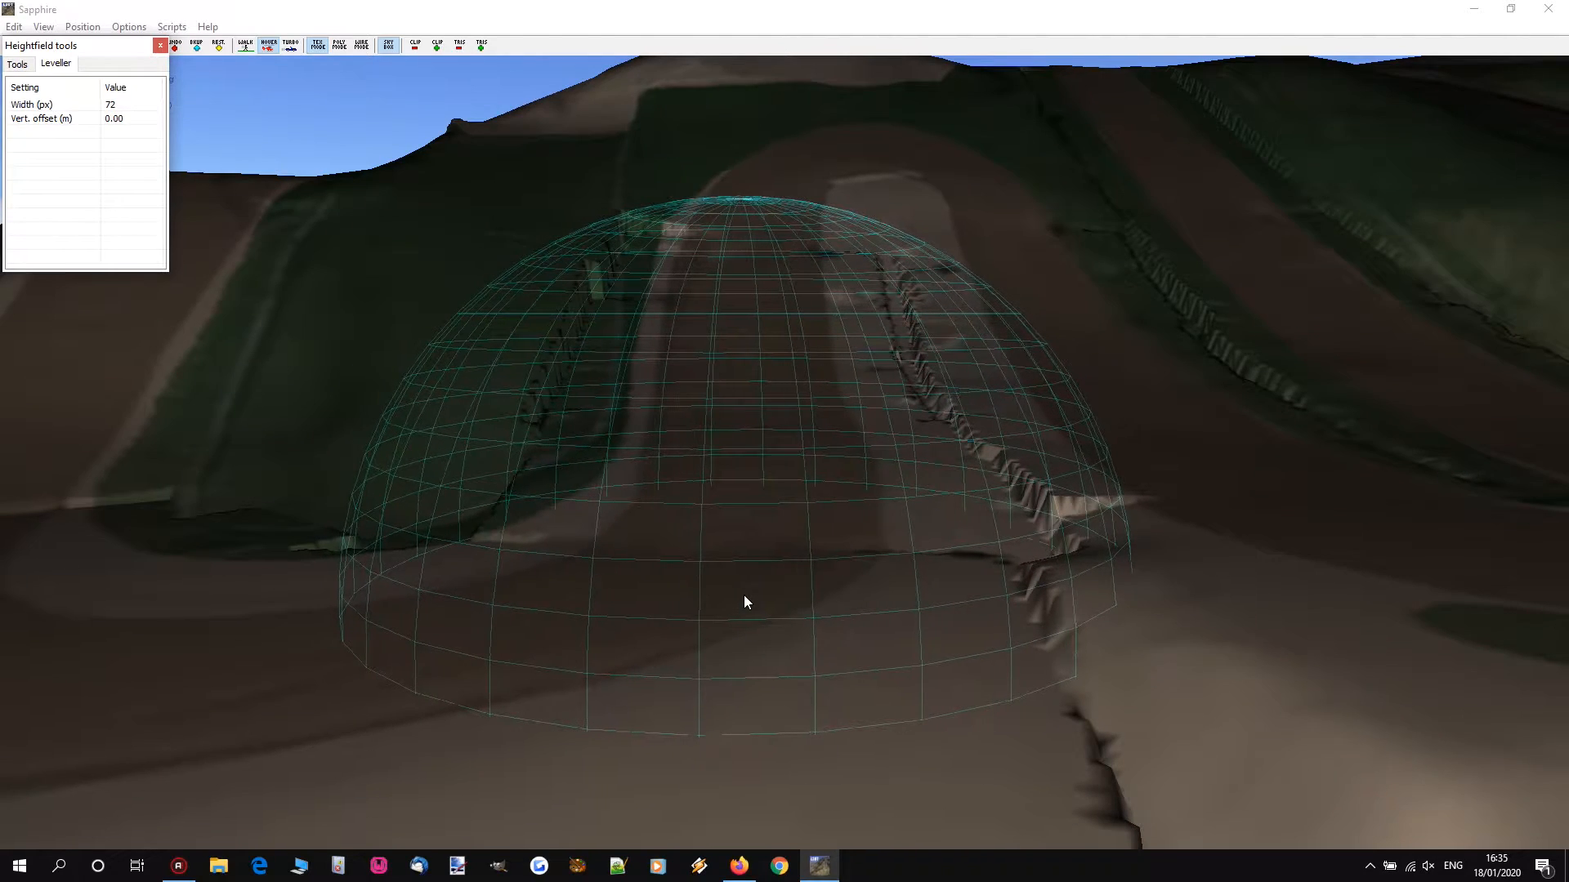
left_click_drag(740, 600, 773, 472)
right_click_drag(773, 472, 886, 467)
key("a")
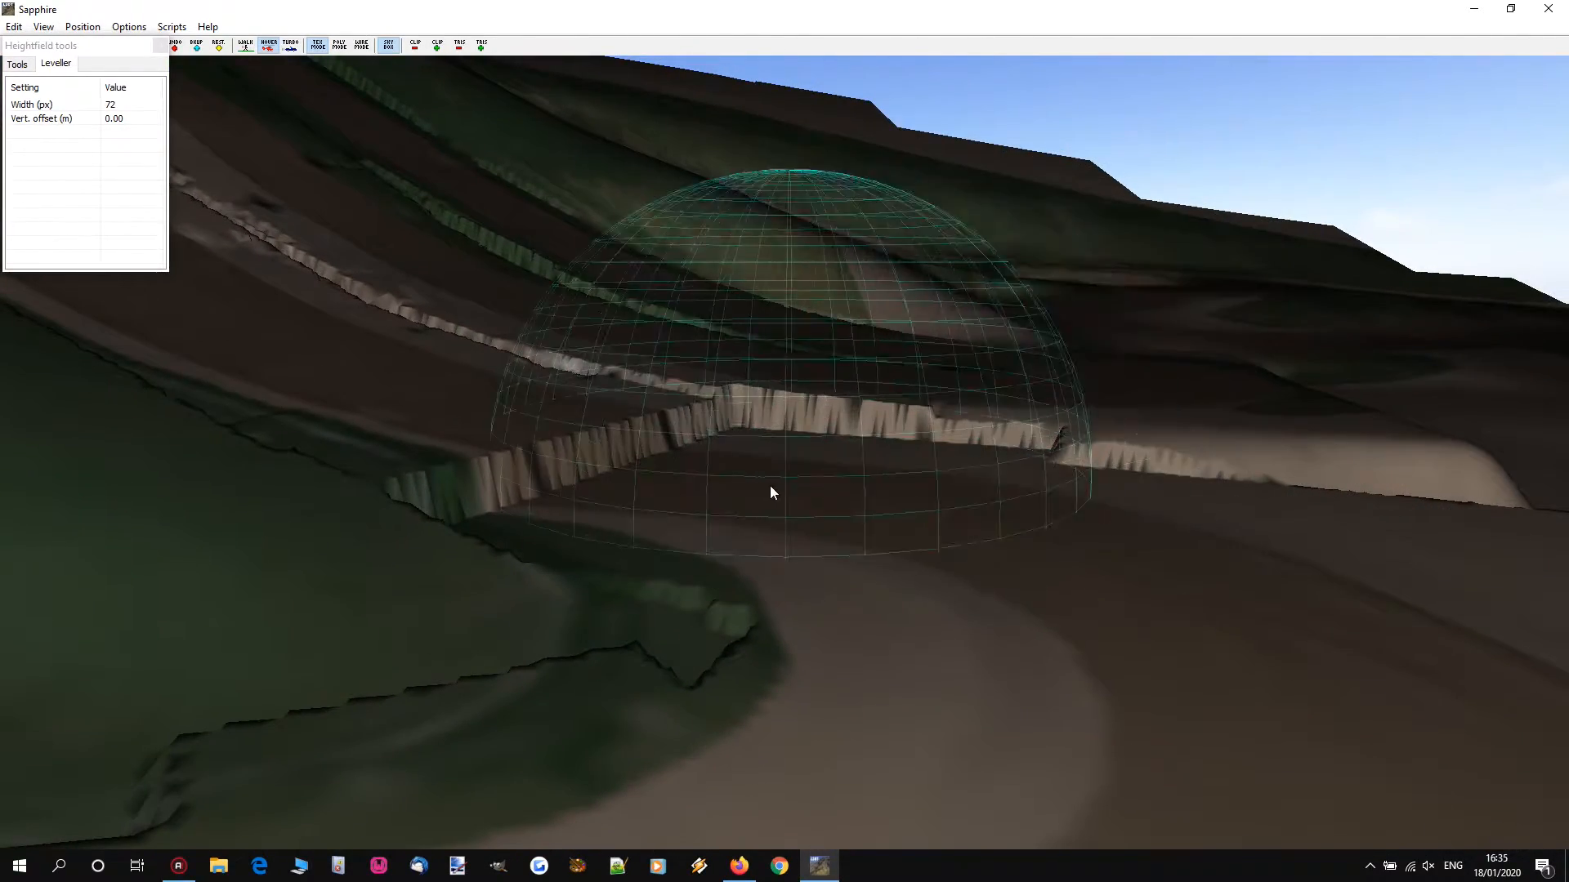
key("d")
Step: Extend the 72 px levelling from the bend further up the straight between the green slope and the pale mound
right_click_drag(770, 442, 673, 421)
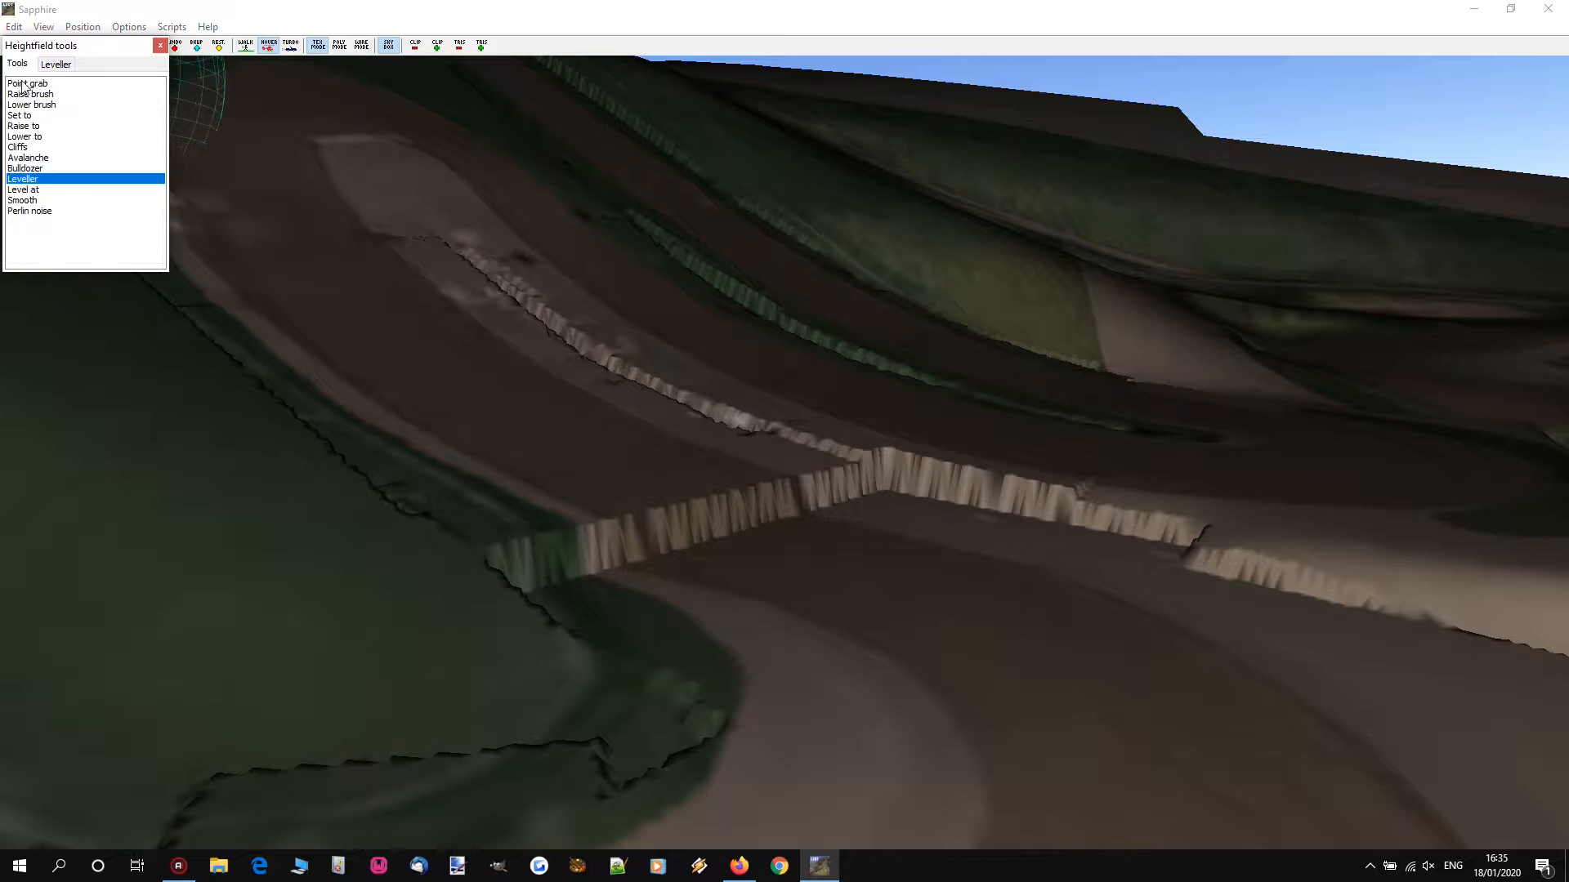
left_click(25, 168)
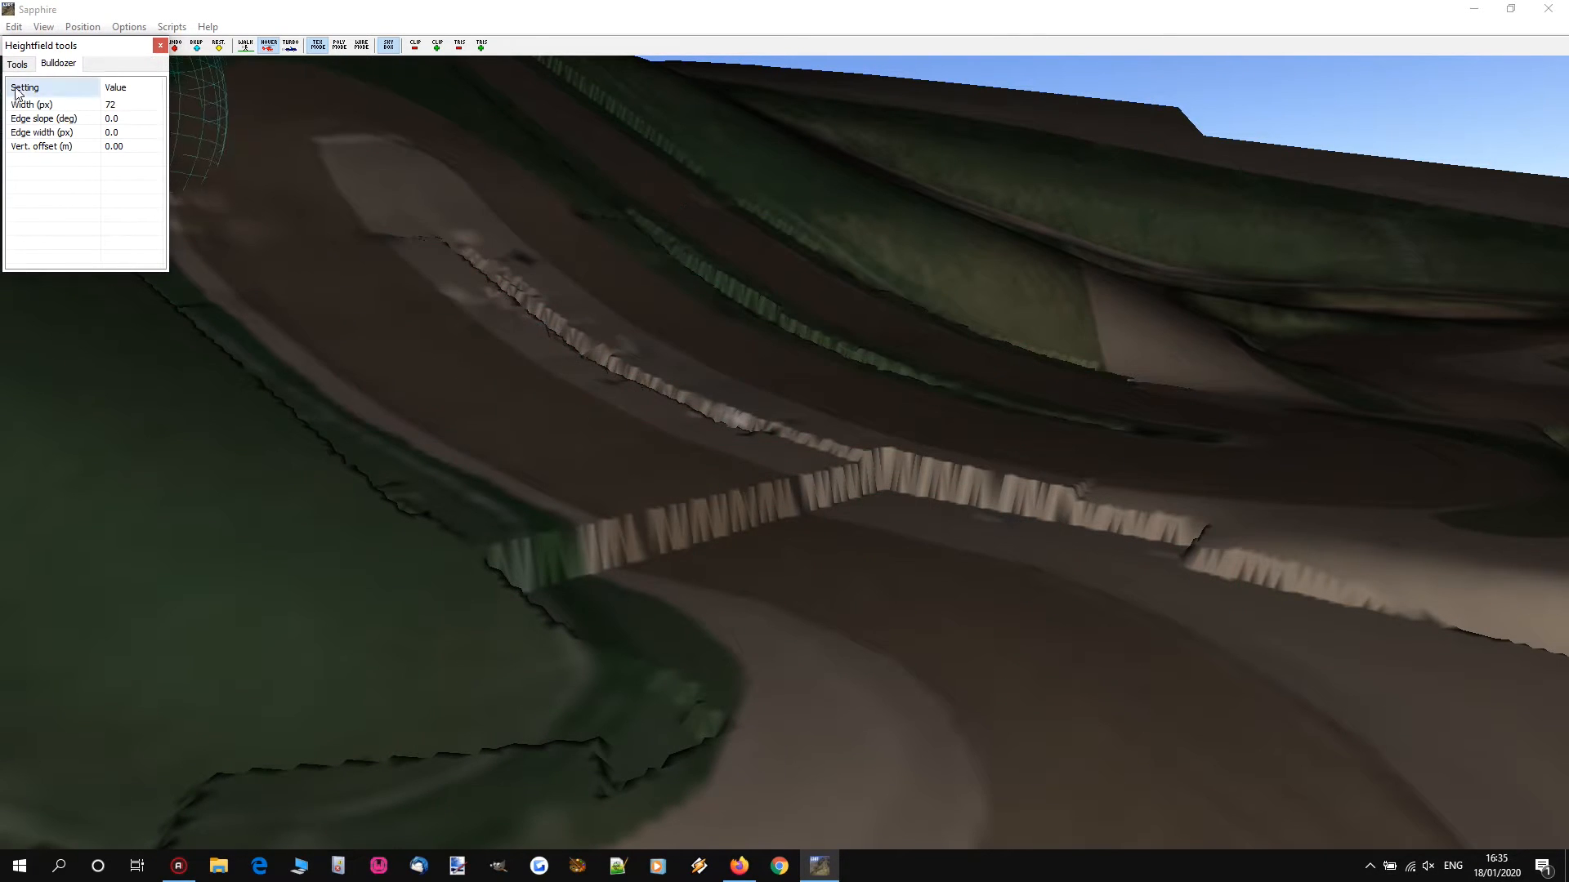
left_click(43, 178)
mouse_move(866, 576)
left_mouse_down()
mouse_move(609, 495)
mouse_move(553, 448)
left_mouse_up()
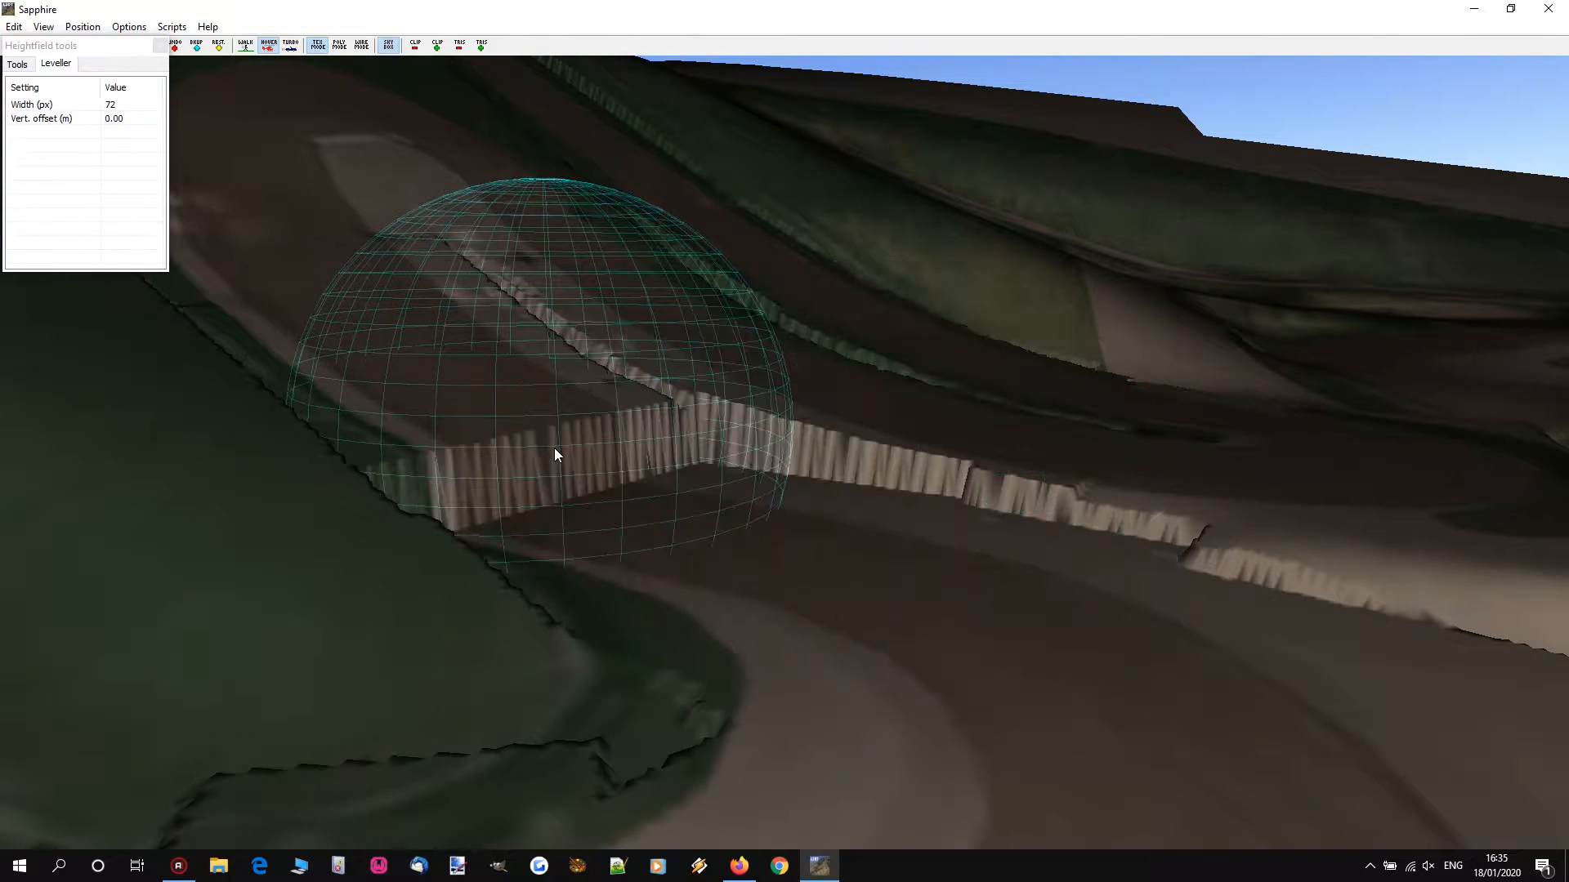
Step: Switch to the Bulldozer at 72 px and grade the steep step on the straight into a continuous slope
left_click(43, 169)
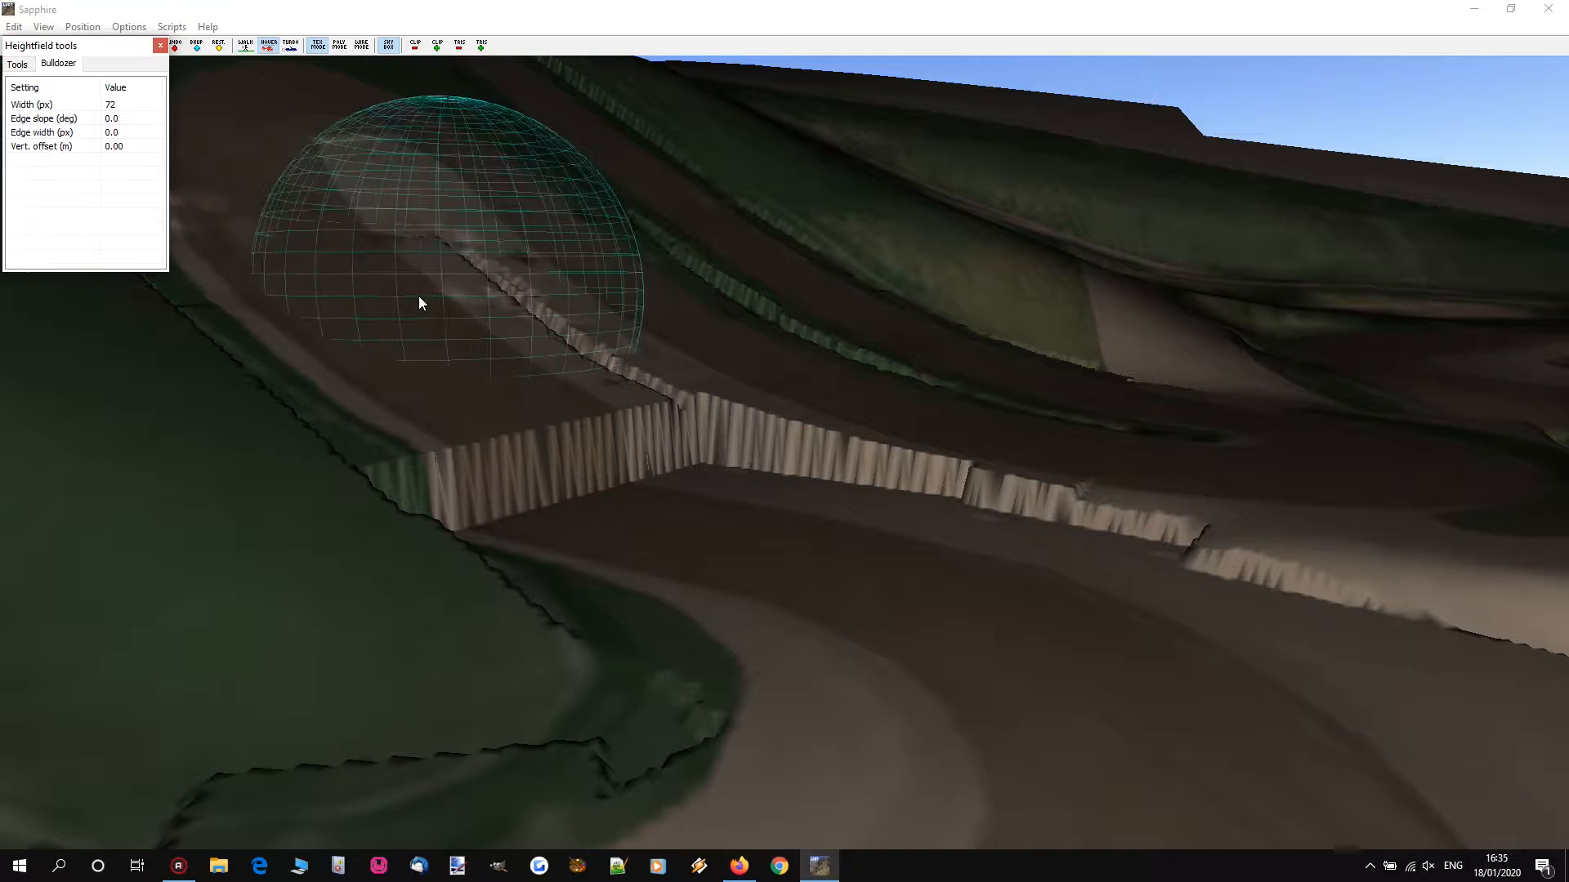
right_click_drag(343, 279, 785, 453)
mouse_move(543, 368)
left_mouse_down()
mouse_move(778, 513)
mouse_move(767, 566)
mouse_move(833, 609)
mouse_move(842, 586)
mouse_move(783, 560)
mouse_move(790, 572)
left_mouse_up()
left_click_drag(606, 439, 809, 582)
left_click_drag(694, 515, 829, 592)
left_click_drag(736, 540, 1020, 665)
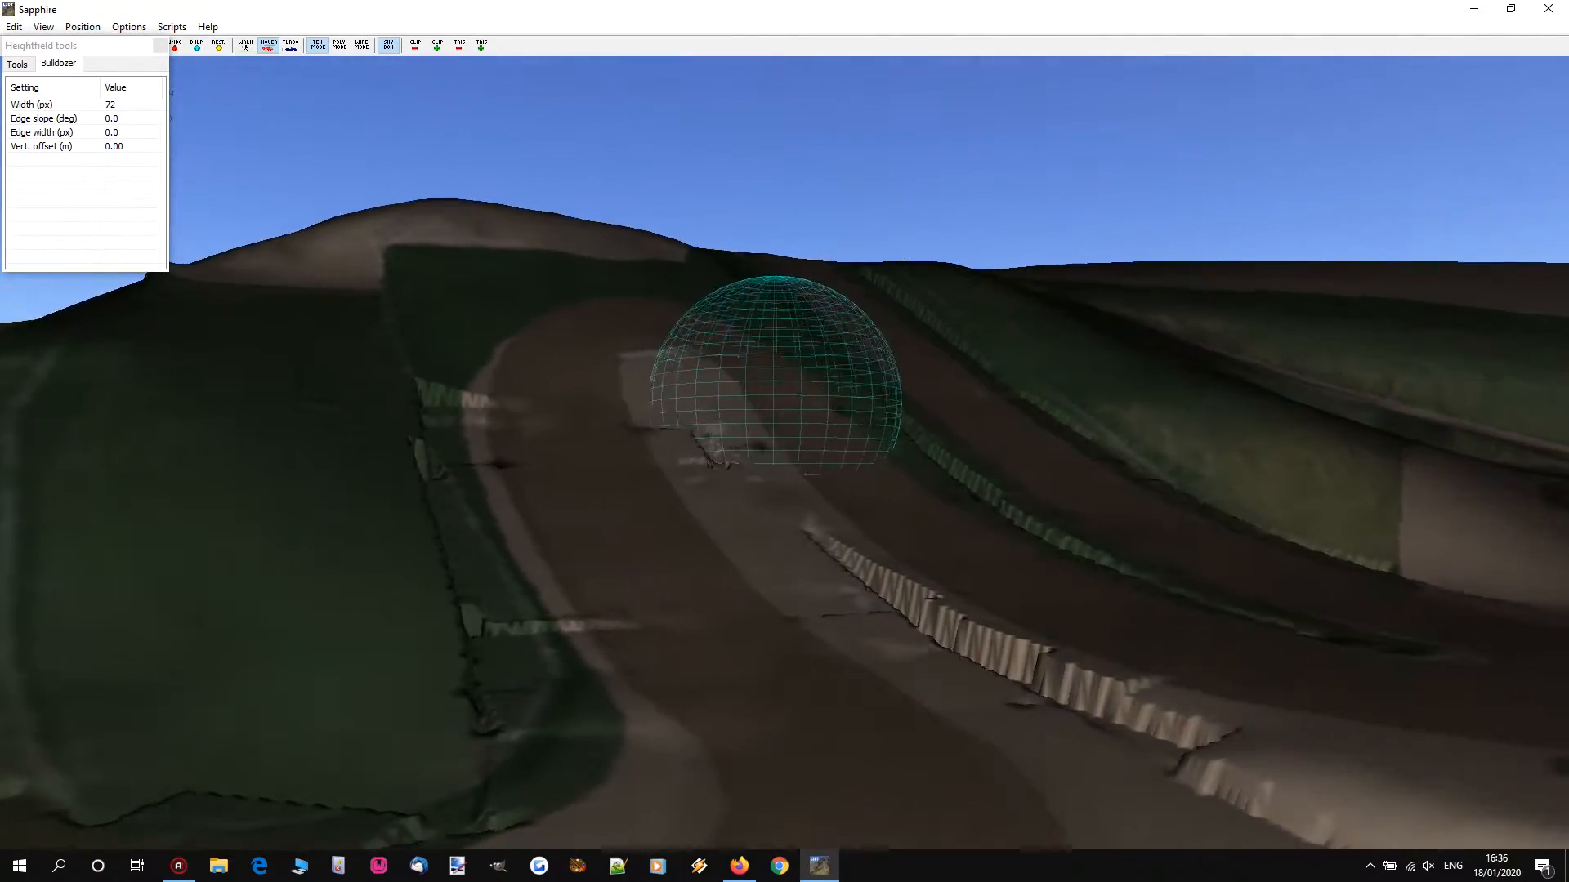
Step: Examine the graded straight and the pale mound's edges from both the uphill and downhill directions
key("Up")
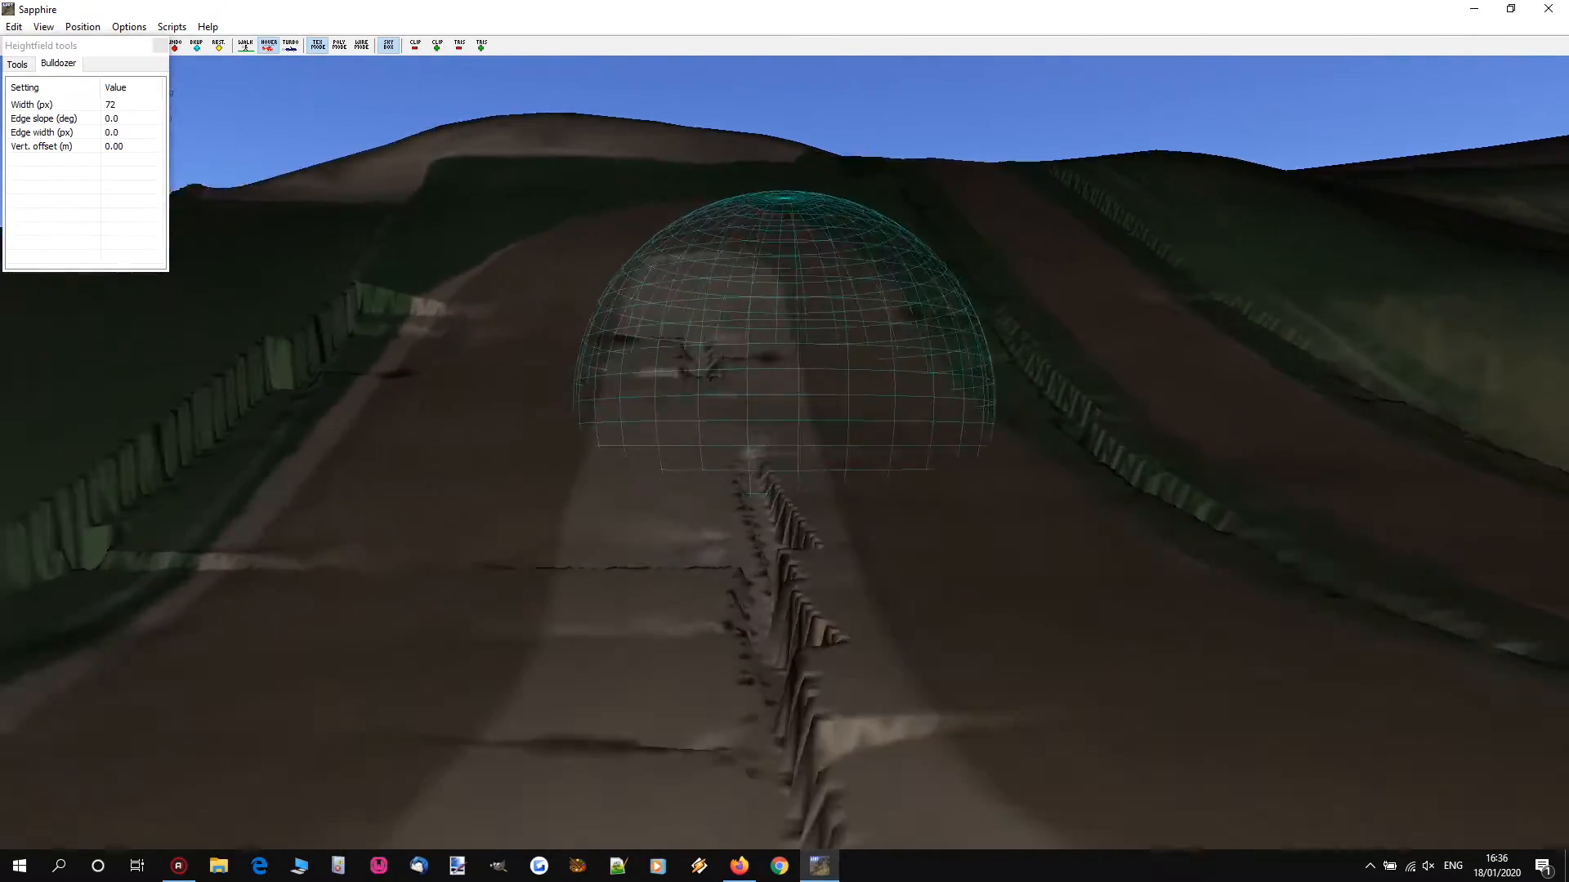
key("d")
right_click_drag(784, 425, 458, 555)
key("w")
key("s")
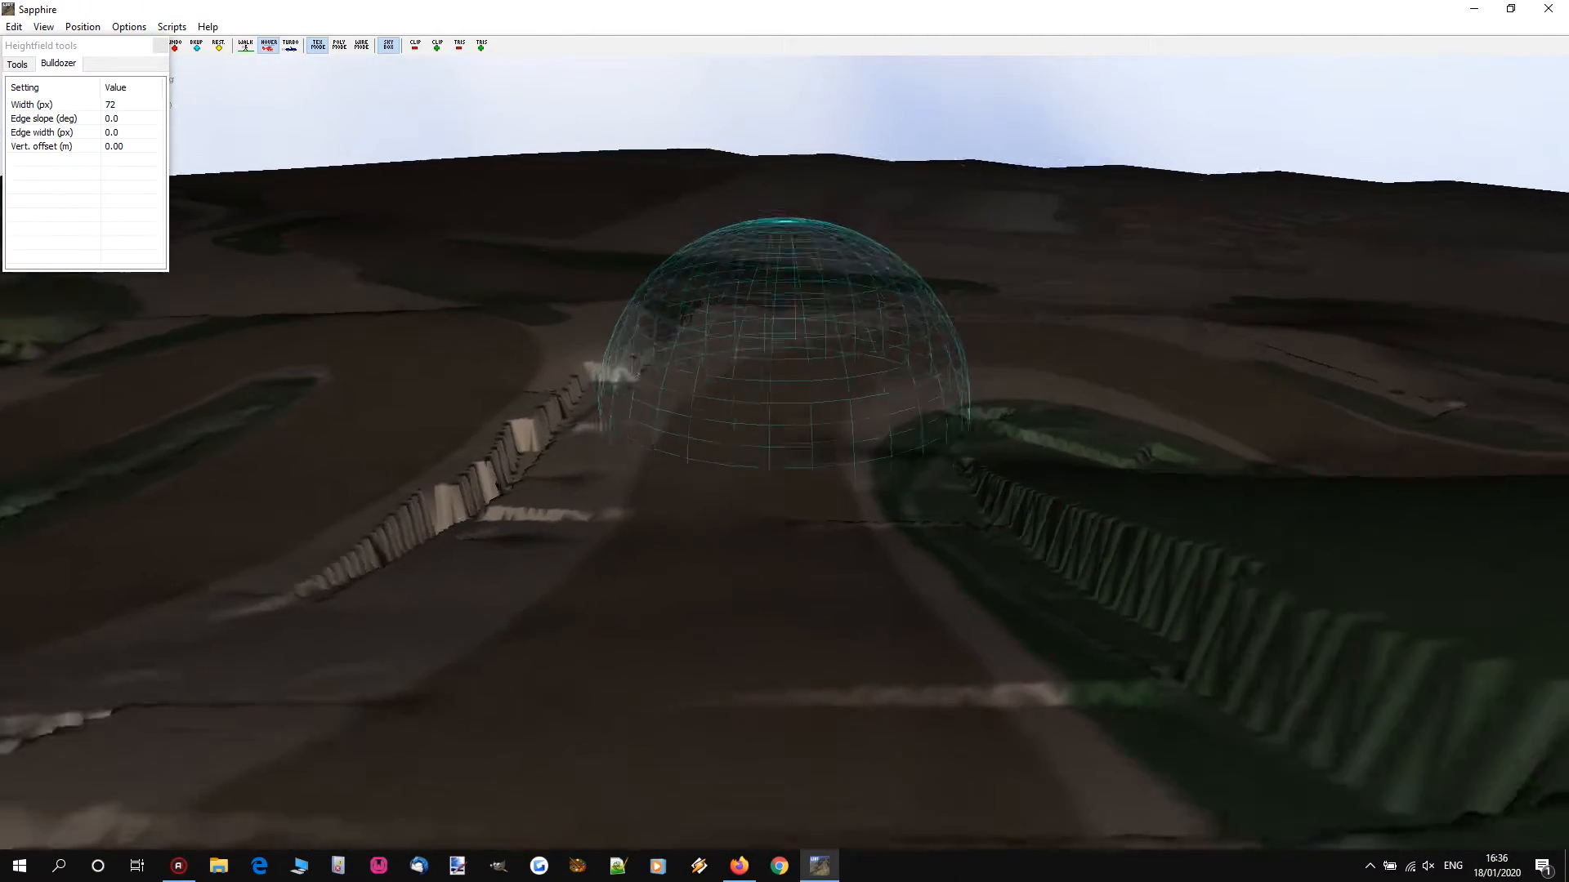
right_click_drag(785, 425, 784, 507)
left_click(786, 425)
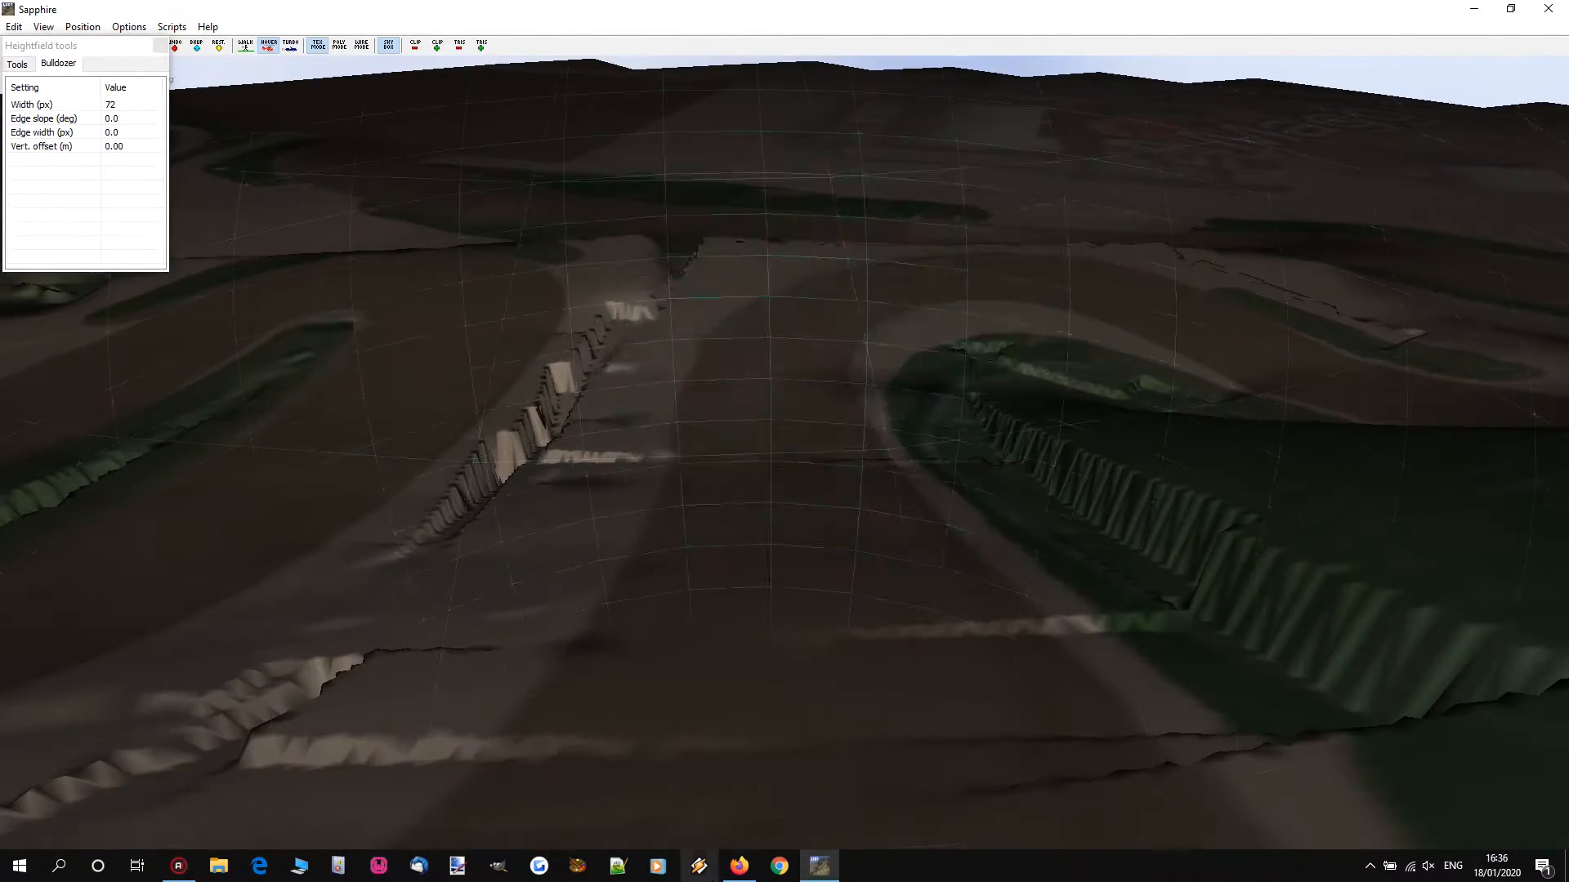
Step: Switch to the GoPro video in the browser, play on from 0:49, skip ahead and pause at 1:02
key("alt+Tab")
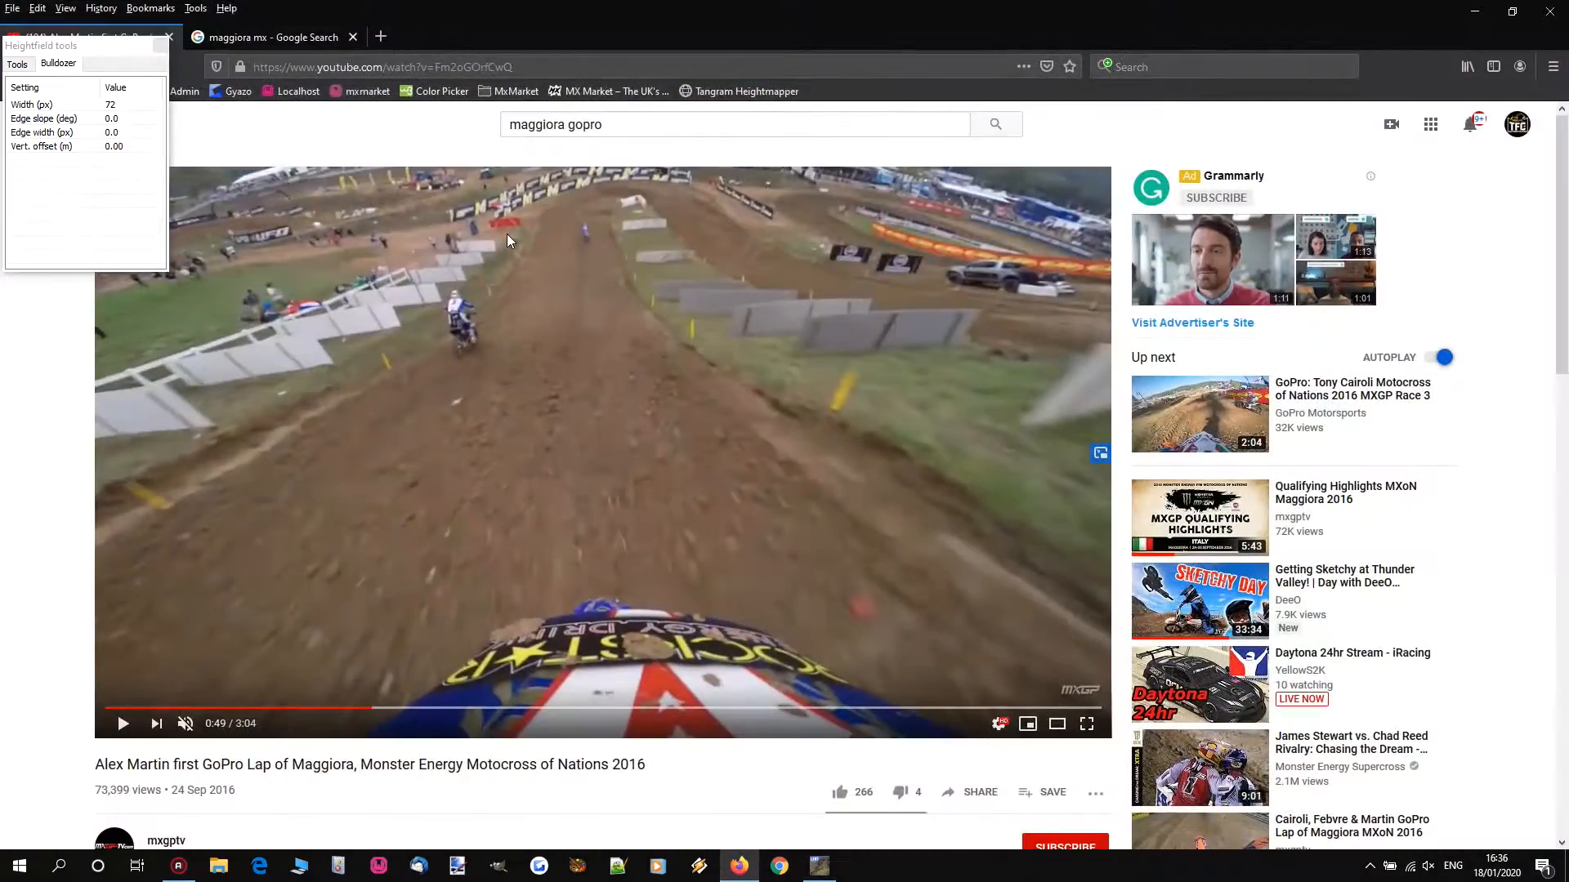
left_click(619, 489)
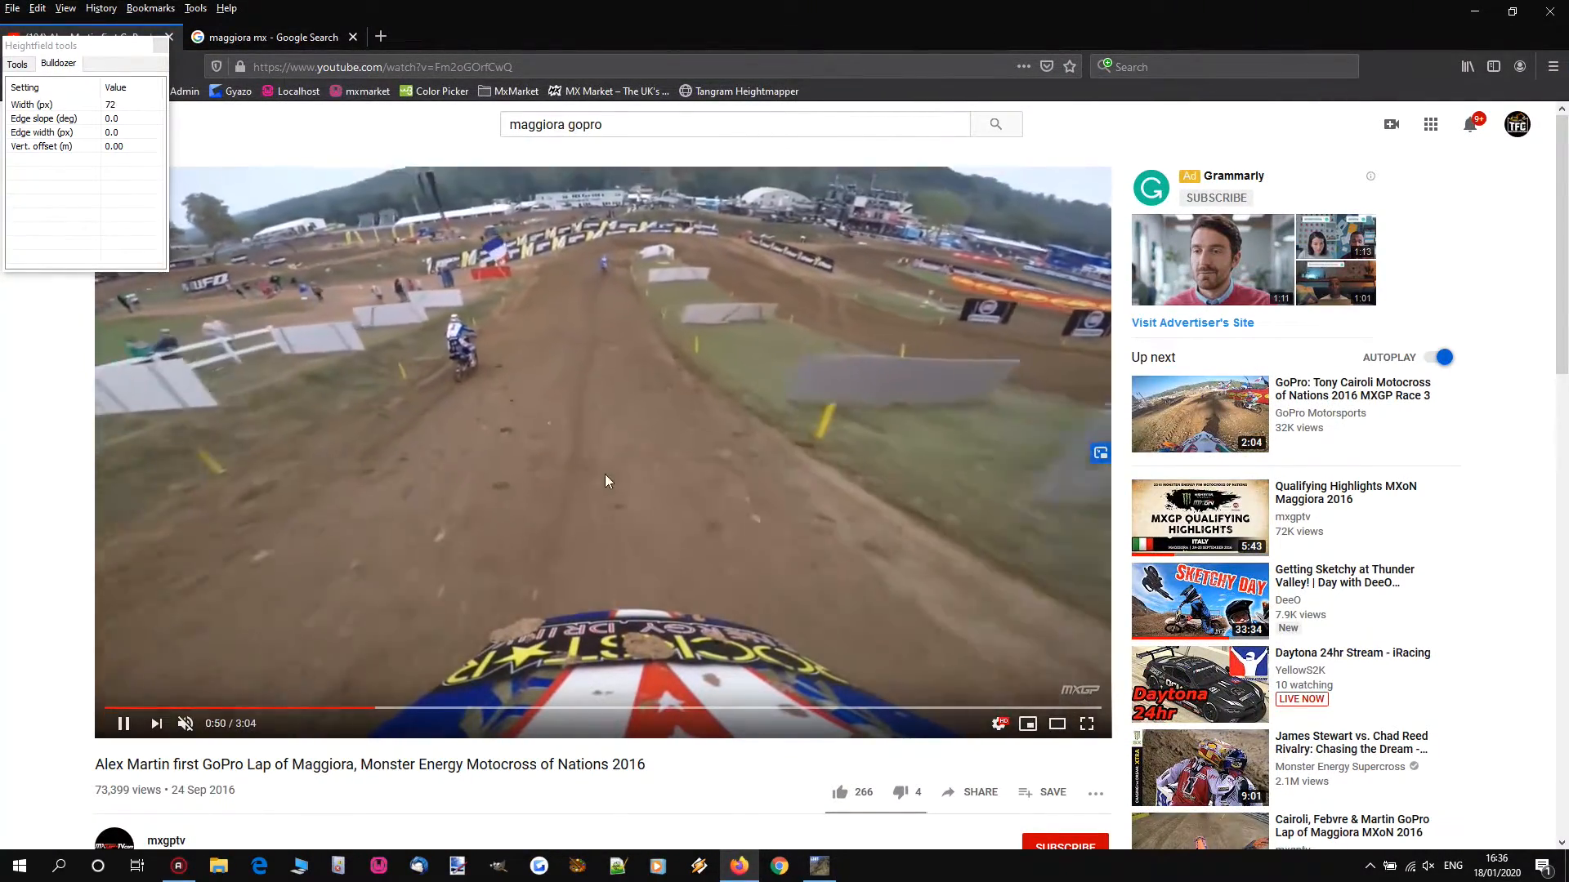
left_click(428, 710)
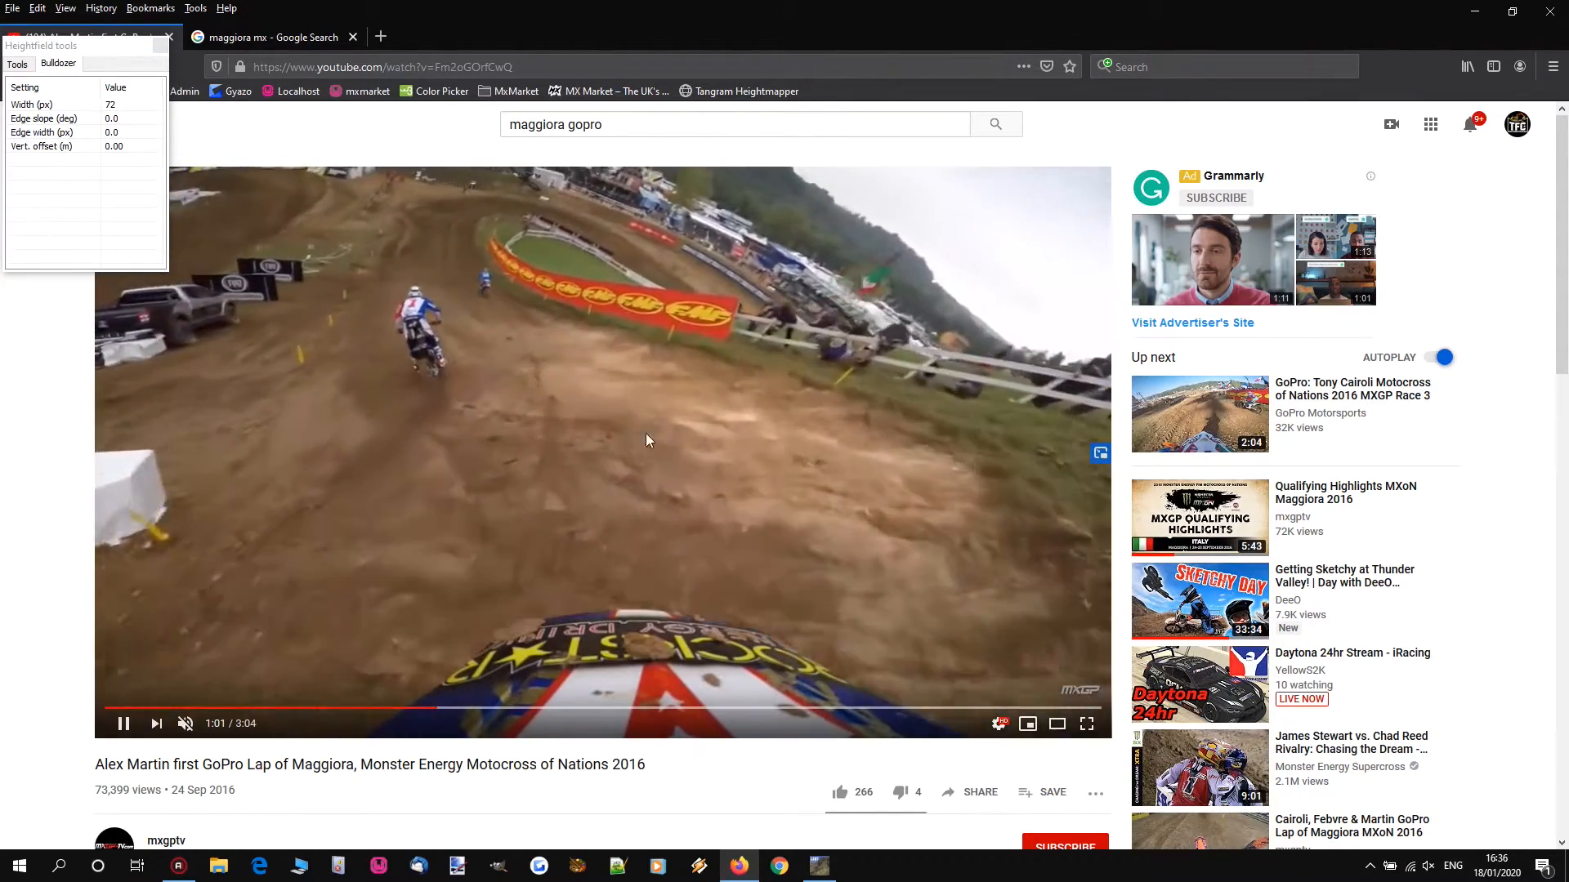
left_click(699, 434)
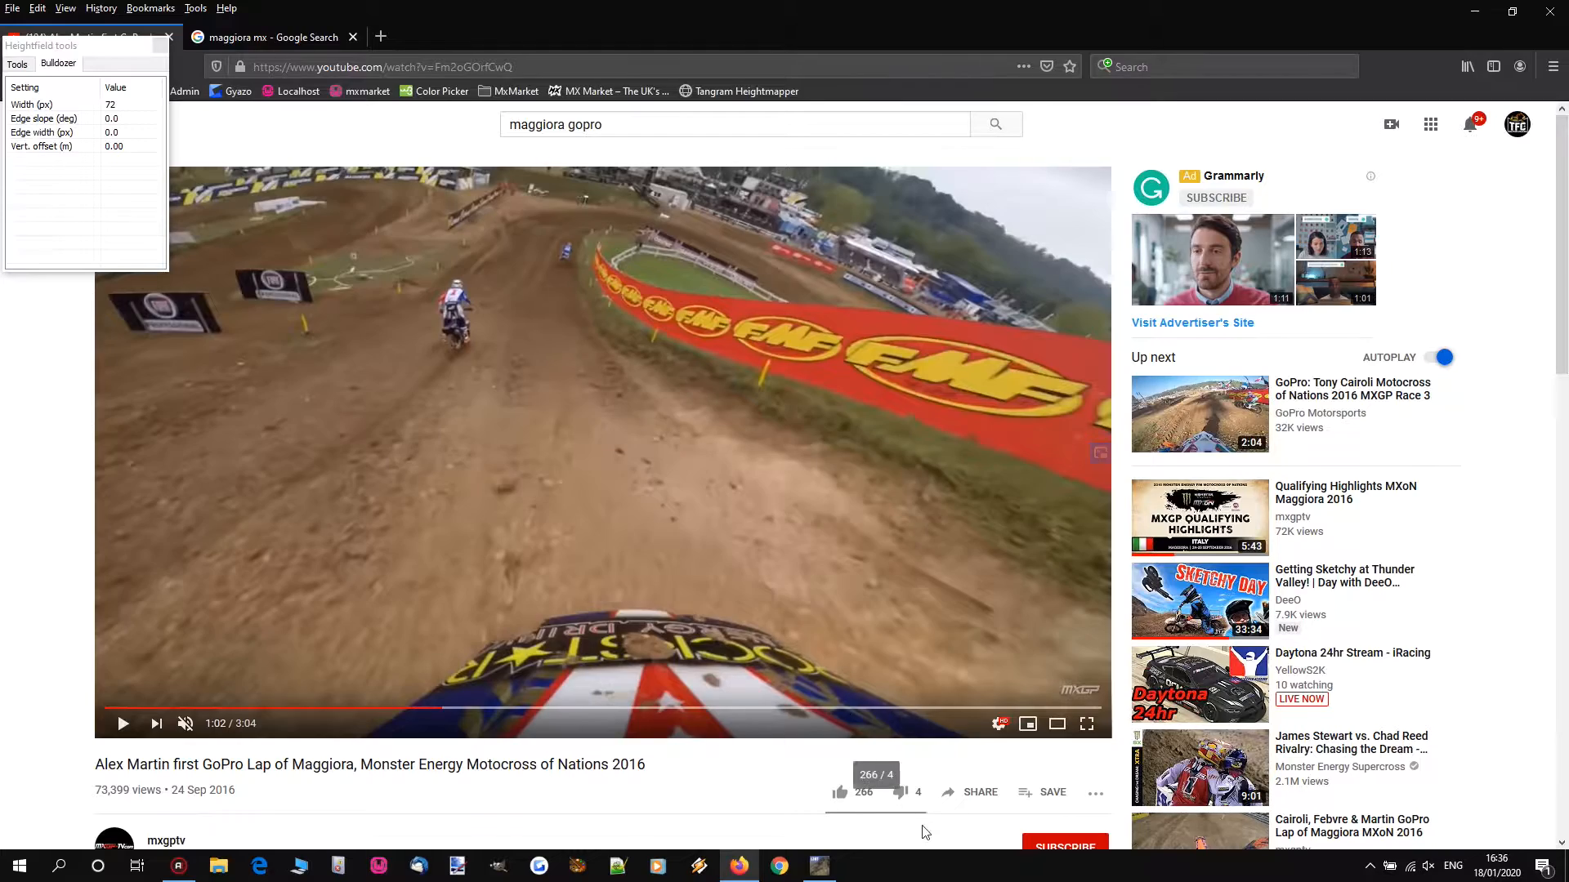
Step: Return to Sapphire and bulldoze the straight at 72 px up towards the hairpin beside the green bank
key("alt+Tab")
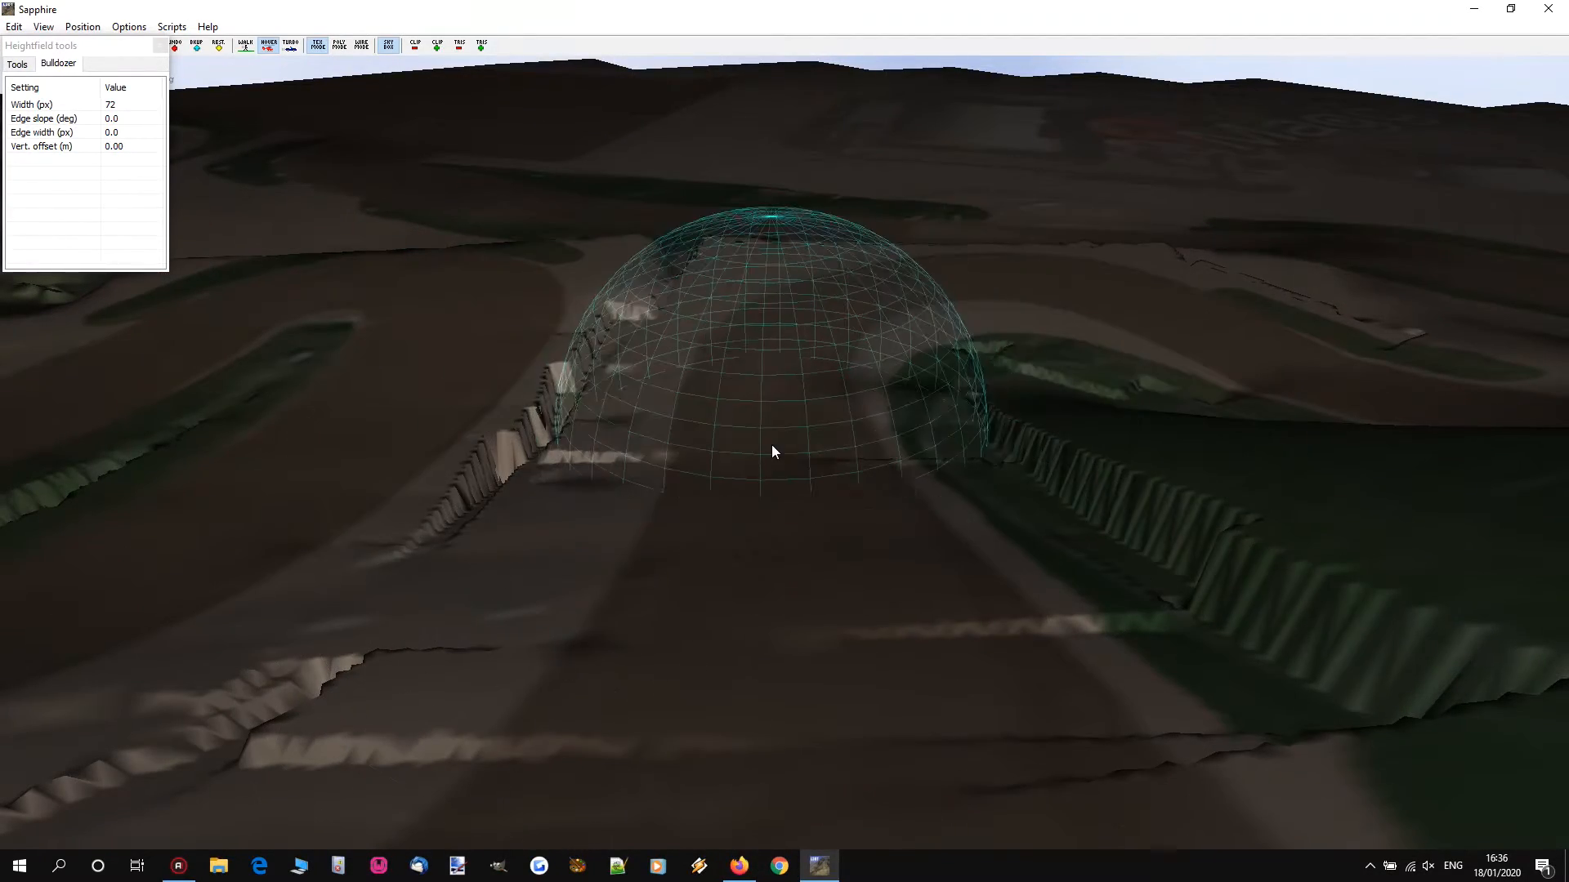
right_click_drag(786, 446, 740, 456)
key("s")
key("s")
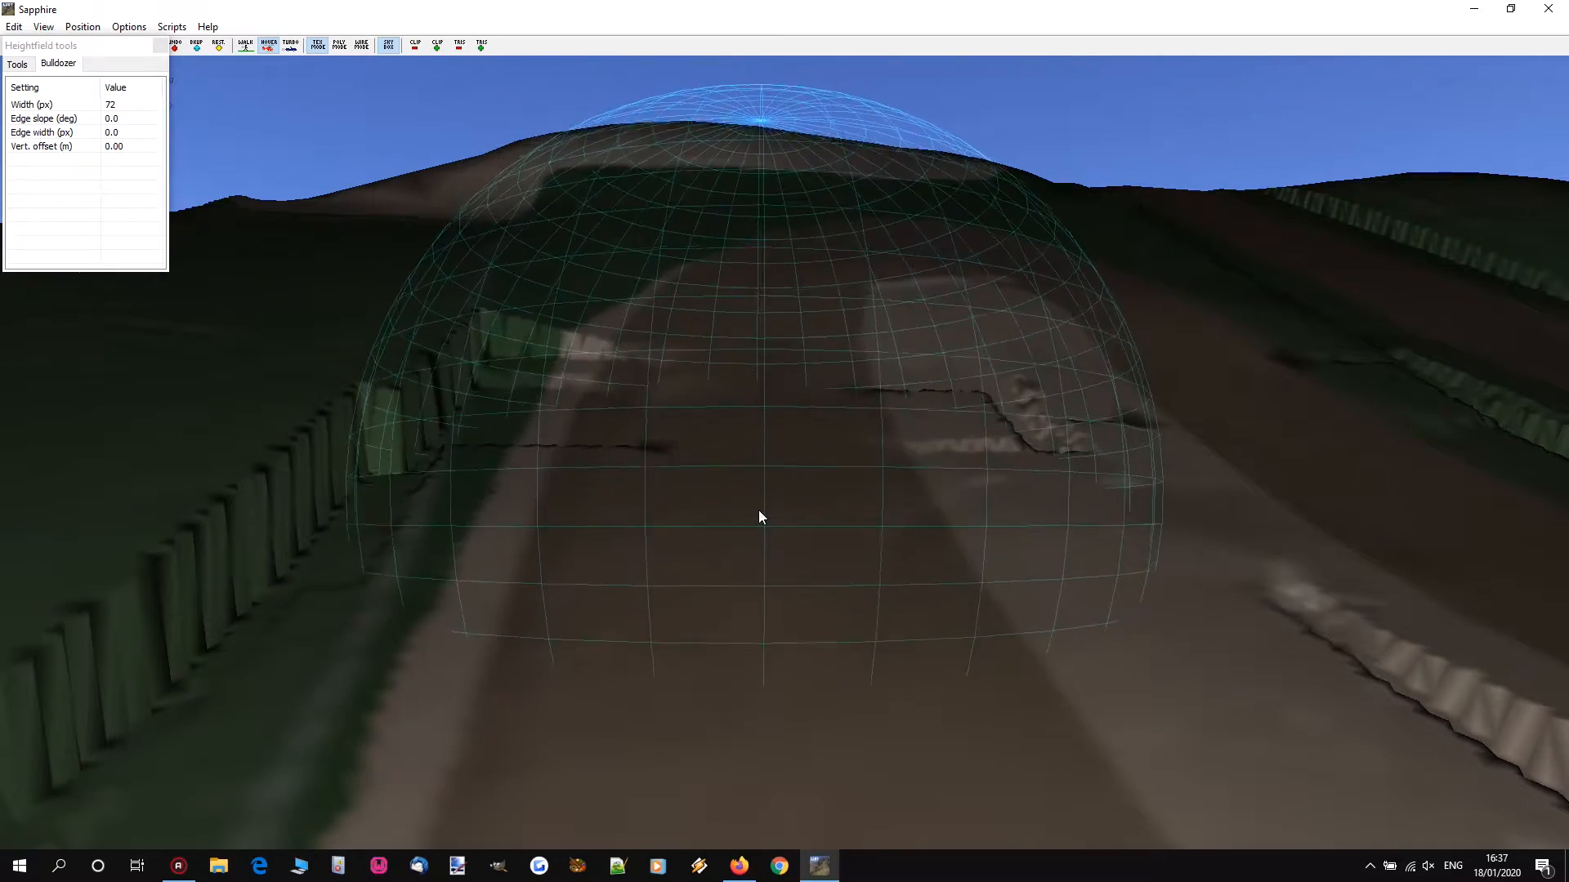
mouse_move(744, 512)
left_mouse_down()
mouse_move(721, 423)
mouse_move(720, 226)
left_mouse_up()
Step: Bulldoze the hairpin's other lane at 72 px, between the pale mound and the grass strip
key("d")
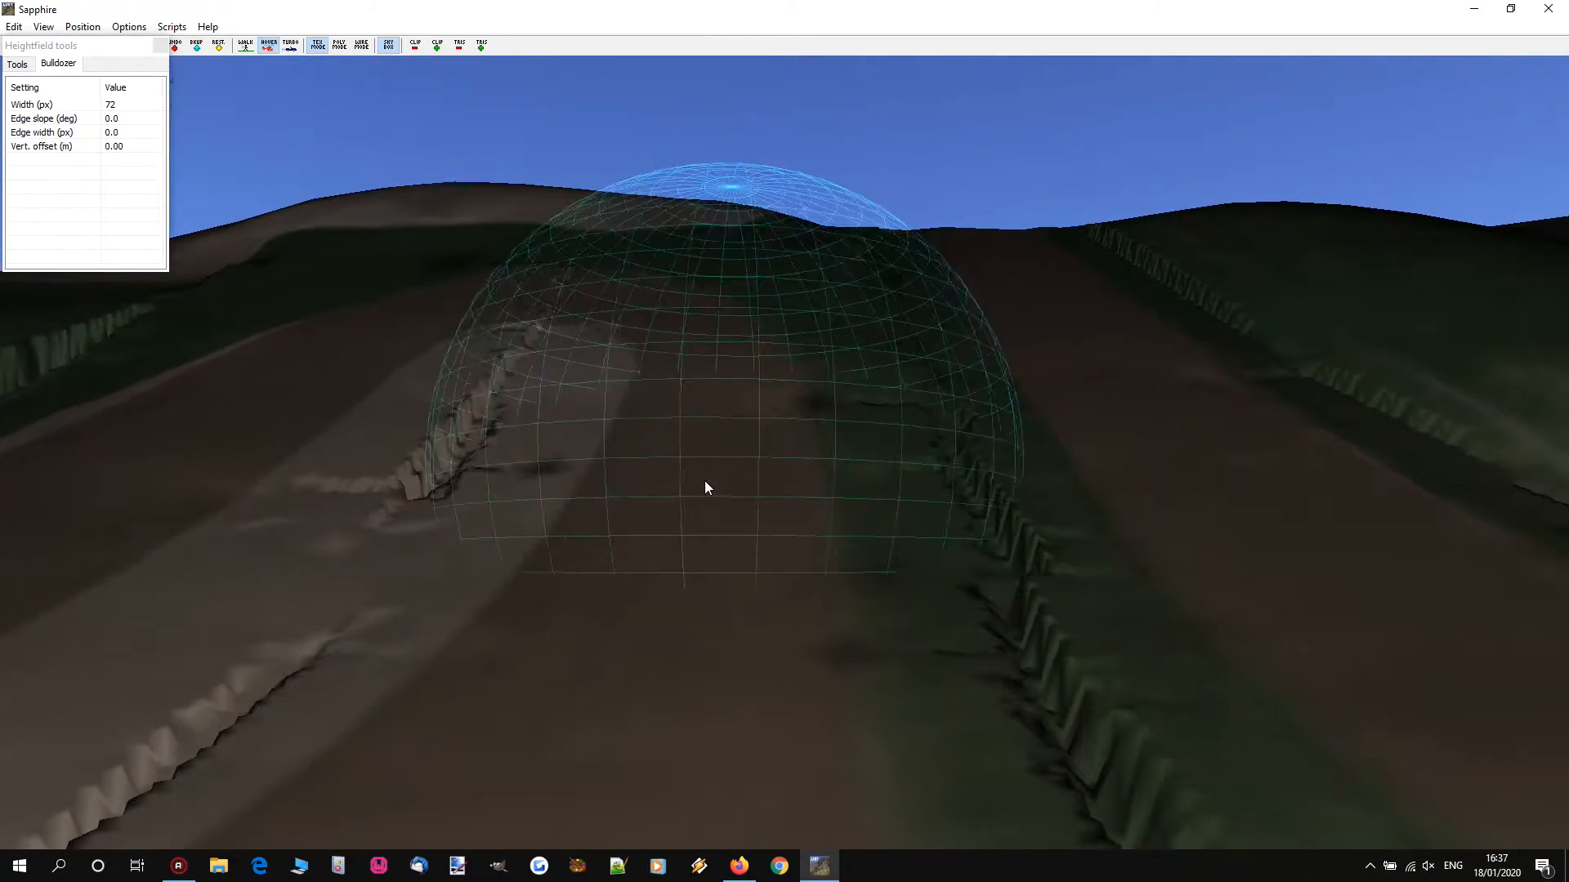
left_click_drag(718, 487, 686, 331)
mouse_move(685, 331)
right_mouse_down()
mouse_move(583, 329)
mouse_move(791, 456)
mouse_move(781, 488)
right_mouse_up()
Step: Narrow the Bulldozer to 40 px and grade the track around the top of the hairpin
key("s")
key("w")
scroll(822, 539, "down", 3)
key("s")
scroll(820, 572, "down", 5)
left_click_drag(822, 490, 778, 269)
right_click_drag(908, 340, 784, 453)
key("s")
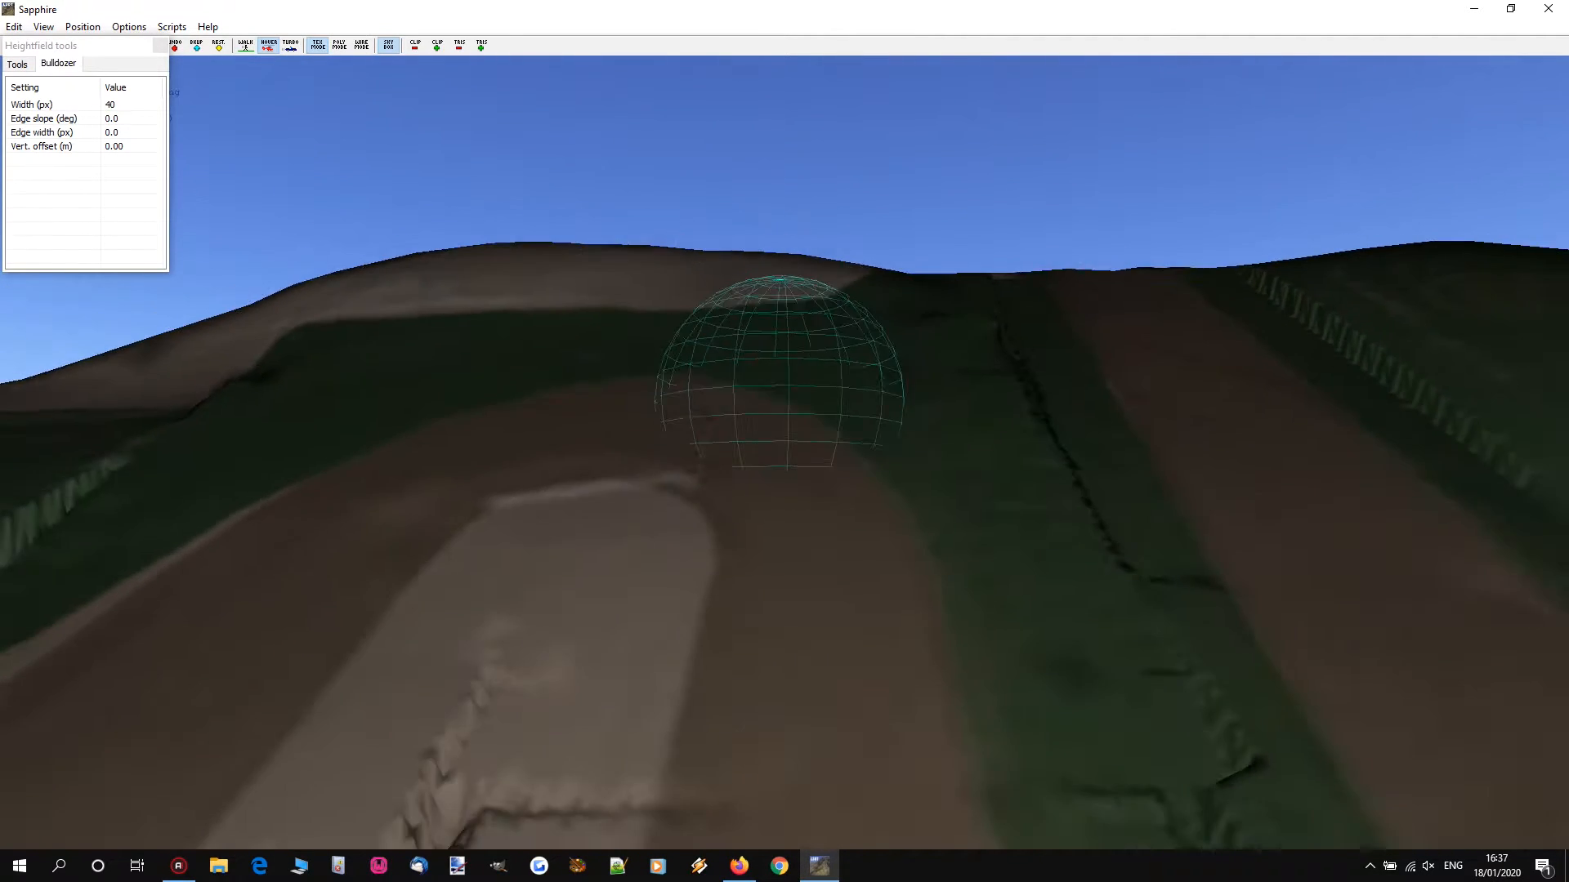
Step: Switch to the Smooth tool with 5 cycles and enlarge its radius for the hairpin lanes
key("s")
scroll(725, 455, "down", 2)
scroll(719, 455, "down", 1)
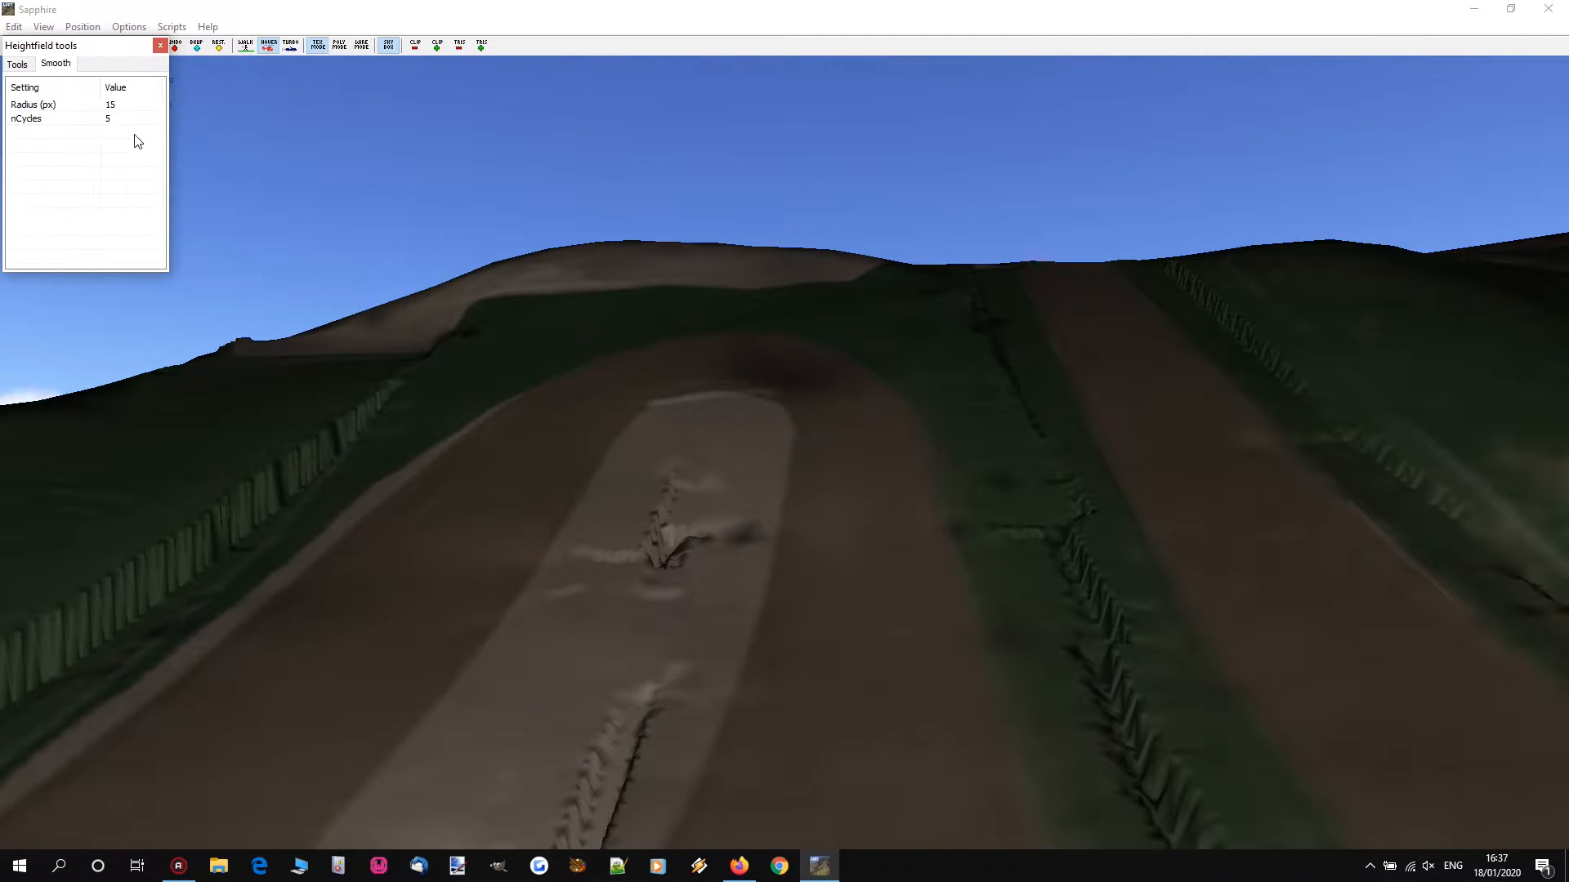
right_click_drag(585, 649, 785, 426)
key("w")
scroll(854, 414, "up", 2)
scroll(855, 421, "up", 2)
left_click(480, 45)
Step: Smooth the jagged ridge on the grass strip between the two lanes and reduce the radius to 21 px
key("d")
right_click_drag(998, 430, 785, 426)
scroll(887, 474, "up", 2)
mouse_move(912, 449)
left_mouse_down()
mouse_move(743, 415)
mouse_move(557, 469)
mouse_move(636, 434)
mouse_move(941, 523)
mouse_move(623, 455)
mouse_move(574, 487)
mouse_move(896, 577)
mouse_move(928, 430)
left_mouse_up()
mouse_move(928, 430)
right_mouse_down()
mouse_move(785, 427)
mouse_move(809, 400)
mouse_move(784, 426)
mouse_move(856, 410)
mouse_move(764, 413)
mouse_move(785, 427)
mouse_move(929, 388)
mouse_move(916, 384)
mouse_move(786, 424)
right_mouse_up()
key("s")
scroll(781, 413, "down", 12)
key("a")
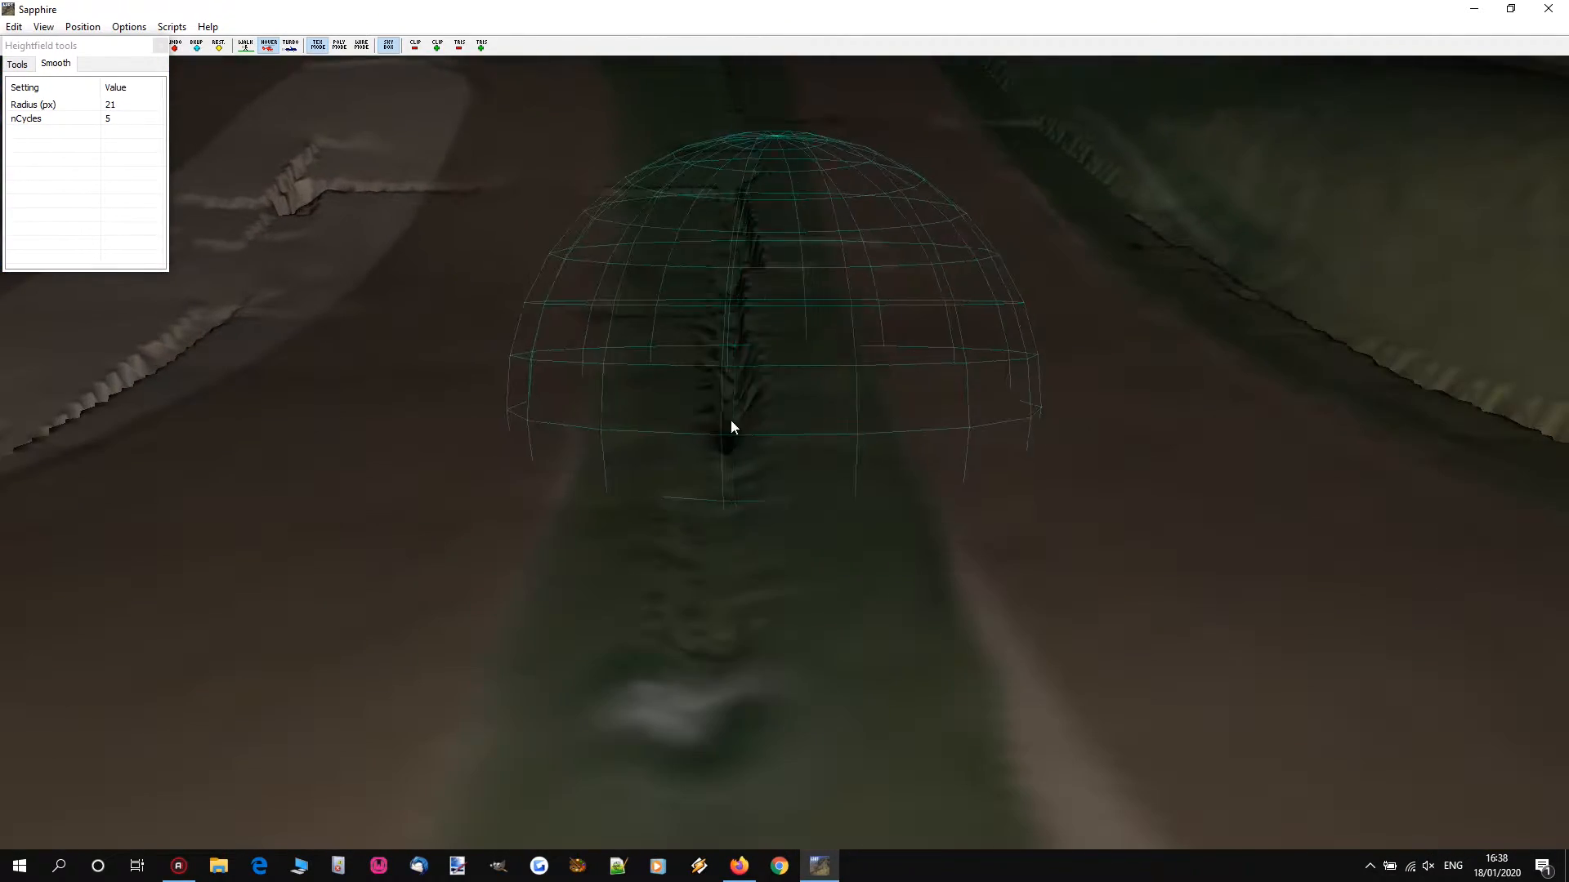
Step: Set the Smooth radius to 28 px and smooth the lane and verge beside the jagged grass ridge
scroll(753, 336, "down", 8)
key("d")
key("a")
key("s")
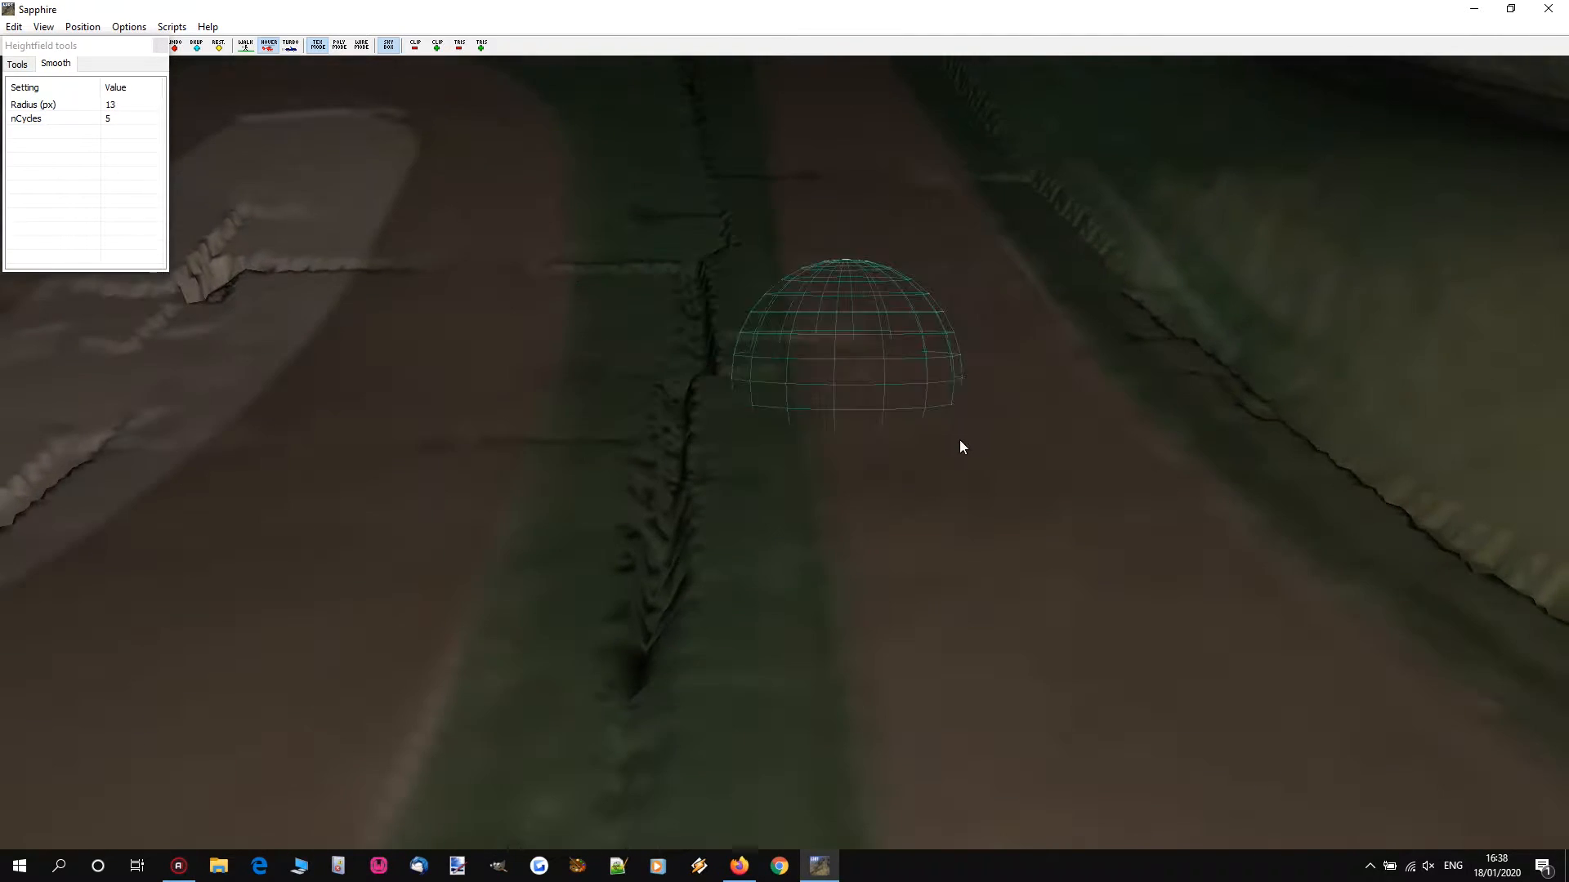
scroll(954, 441, "up", 15)
key("d")
key("a")
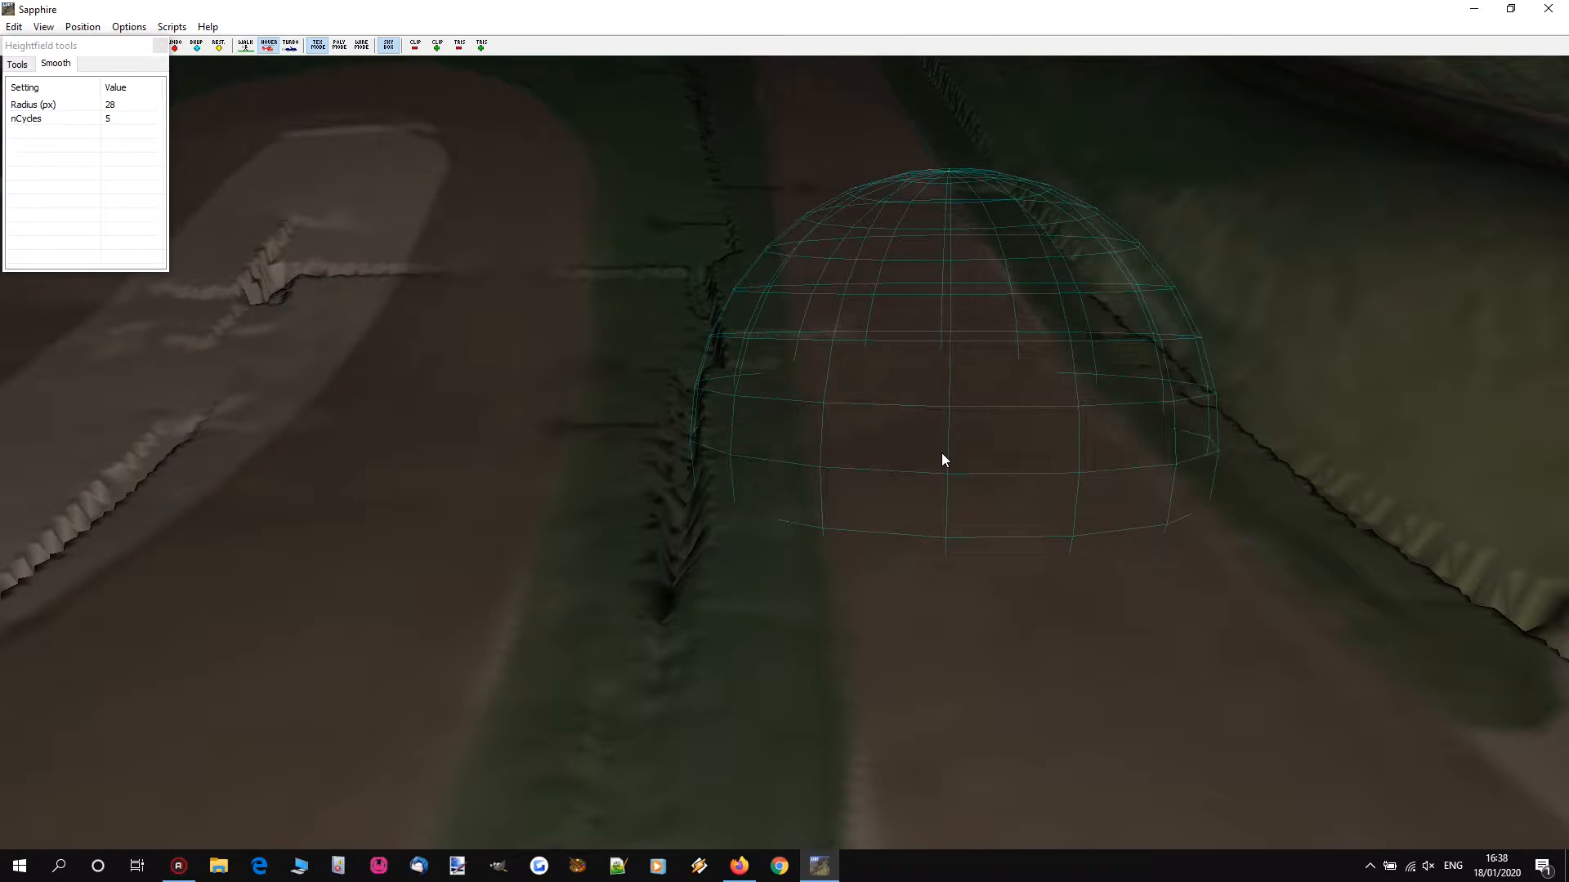
mouse_move(938, 458)
left_mouse_down()
mouse_move(946, 474)
mouse_move(937, 424)
left_mouse_up()
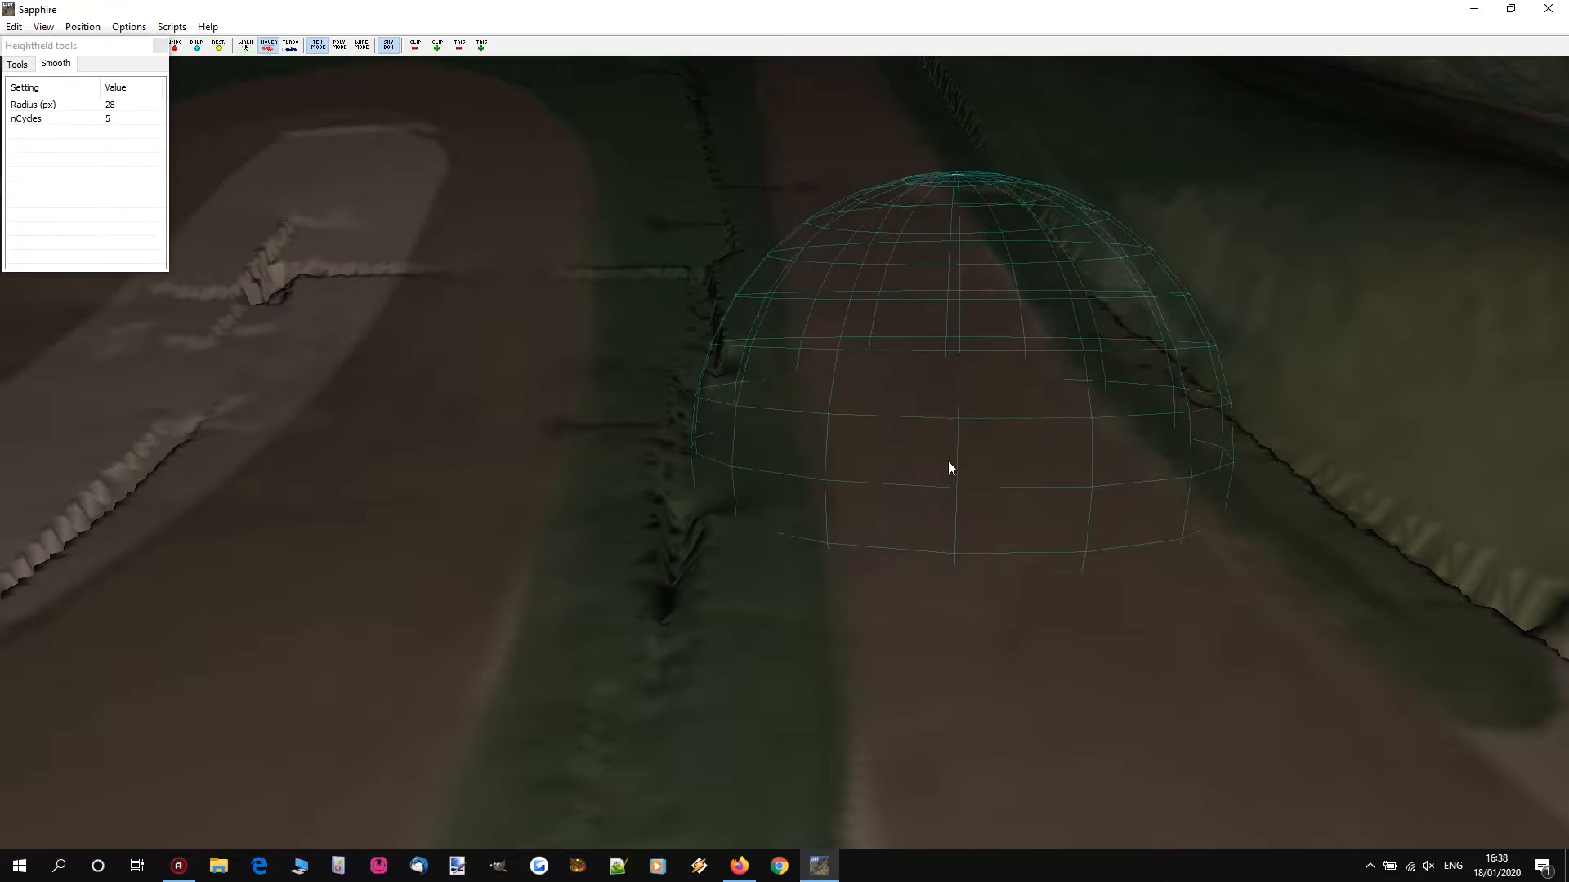
Step: Check the smoothed lane up close and set the Smooth tool to 10 cycles
key("w")
right_click_drag(943, 439, 950, 392)
right_click_drag(455, 392, 449, 440)
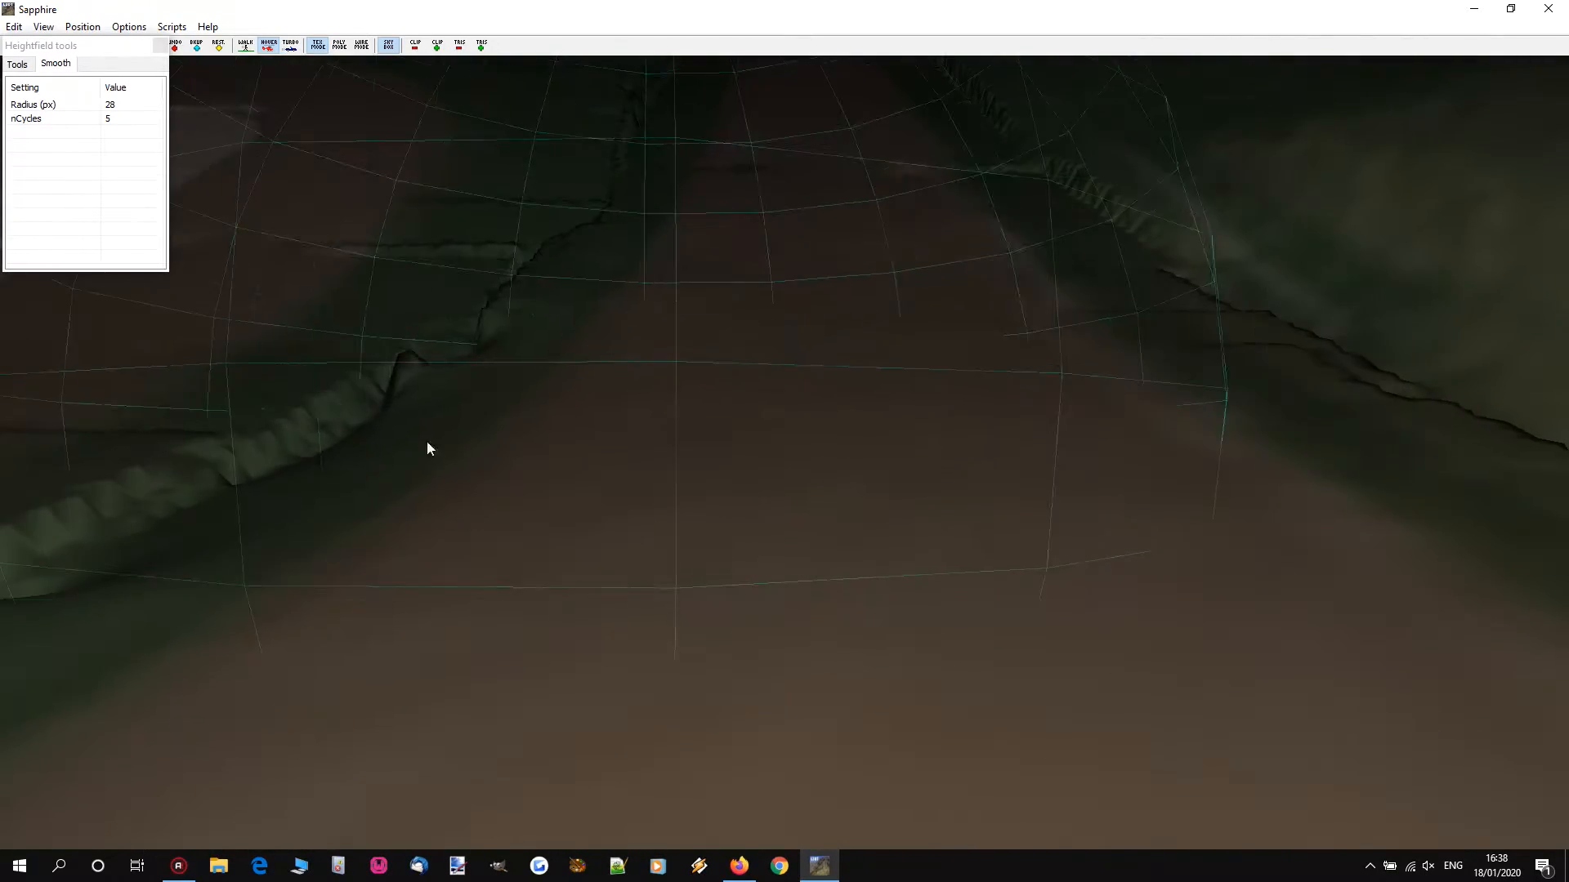
right_click_drag(425, 506, 433, 458)
right_click_drag(875, 445, 572, 441)
left_click(781, 427)
mouse_move(752, 392)
right_mouse_down()
mouse_move(589, 384)
mouse_move(563, 351)
mouse_move(580, 302)
mouse_move(564, 286)
mouse_move(608, 388)
mouse_move(535, 364)
mouse_move(523, 388)
mouse_move(400, 351)
right_mouse_up()
key("s")
right_click_drag(806, 421, 711, 499)
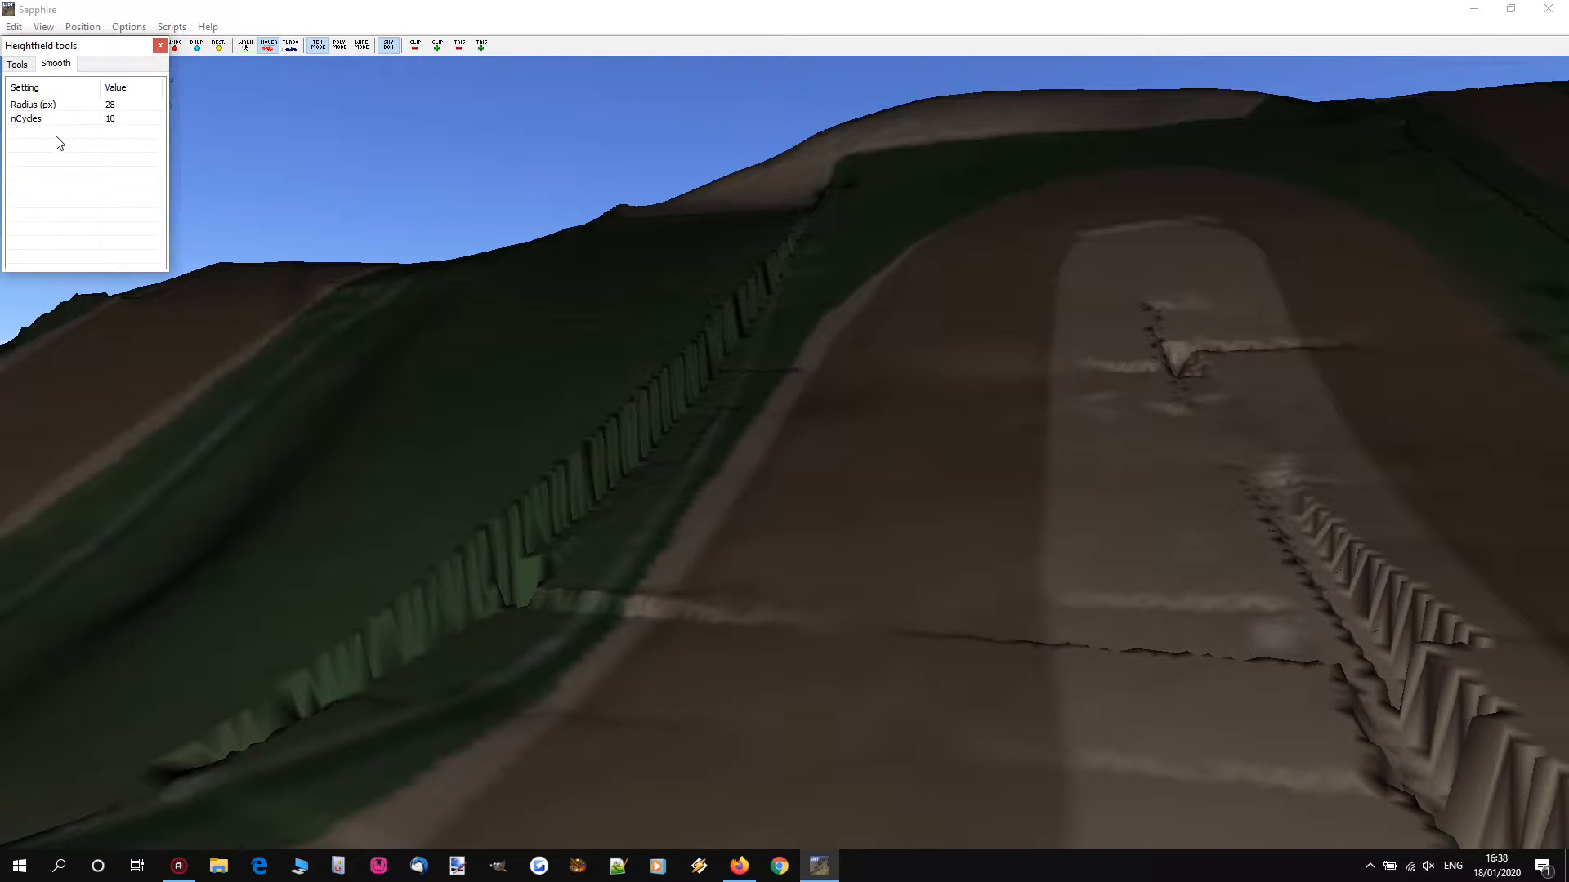
Step: Reduce the Smooth radius to 20 px and smooth the lane along the pale mound's jagged edge
mouse_move(735, 408)
right_mouse_down()
mouse_move(907, 364)
mouse_move(874, 392)
mouse_move(956, 392)
right_mouse_up()
mouse_move(784, 441)
right_mouse_down()
mouse_move(899, 457)
mouse_move(802, 430)
right_mouse_up()
scroll(805, 497, "down", 4)
scroll(806, 502, "down", 4)
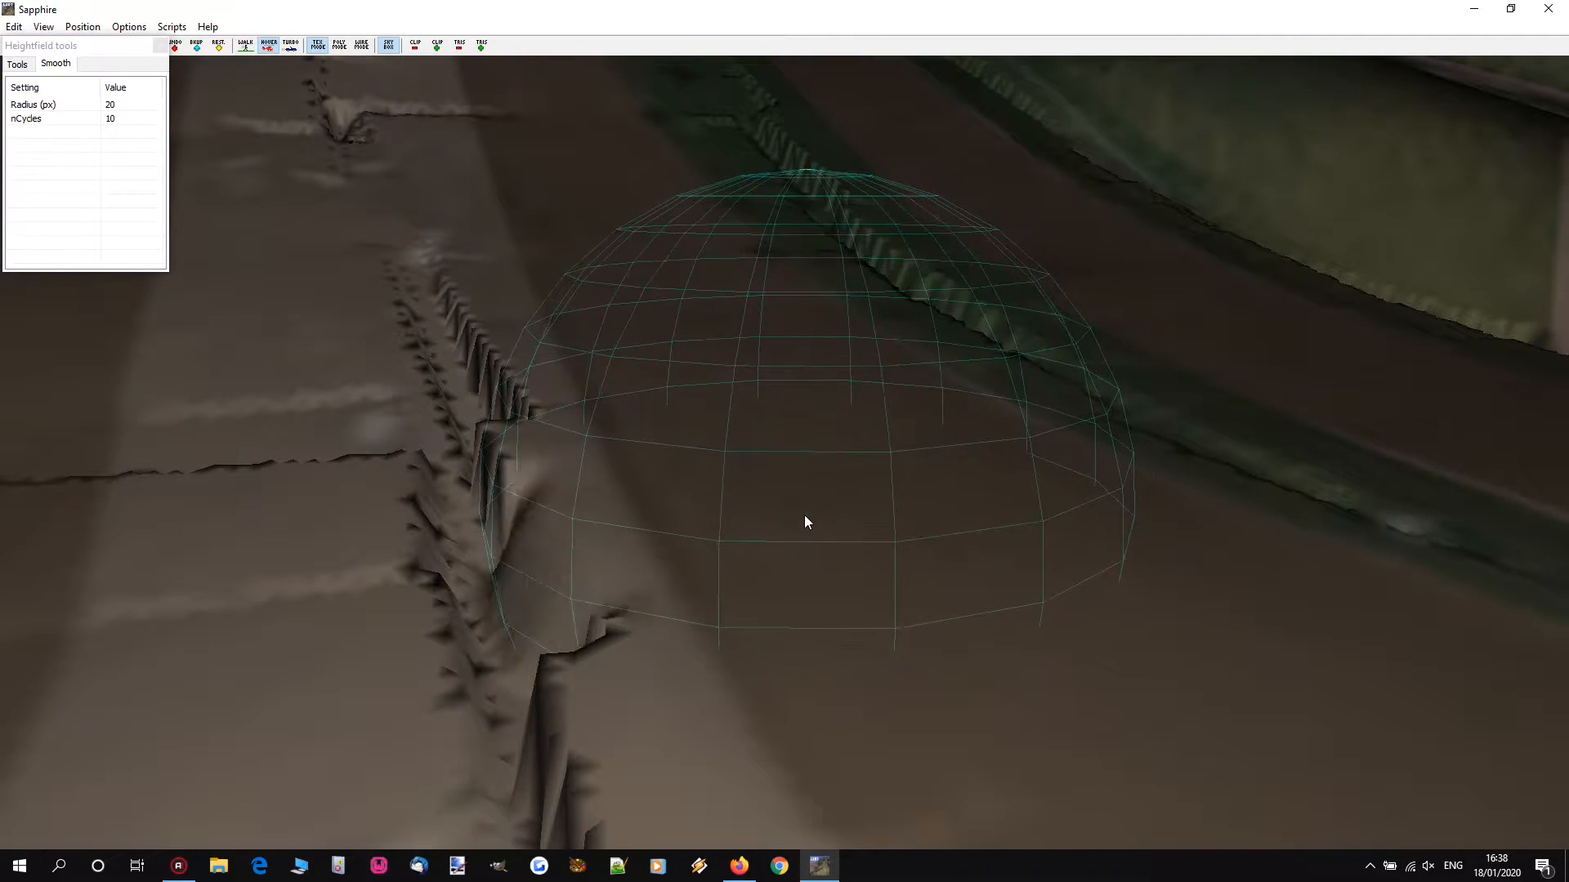
left_click_drag(750, 448, 645, 299)
right_click_drag(646, 297, 531, 183)
right_click_drag(784, 433, 772, 555)
key("s")
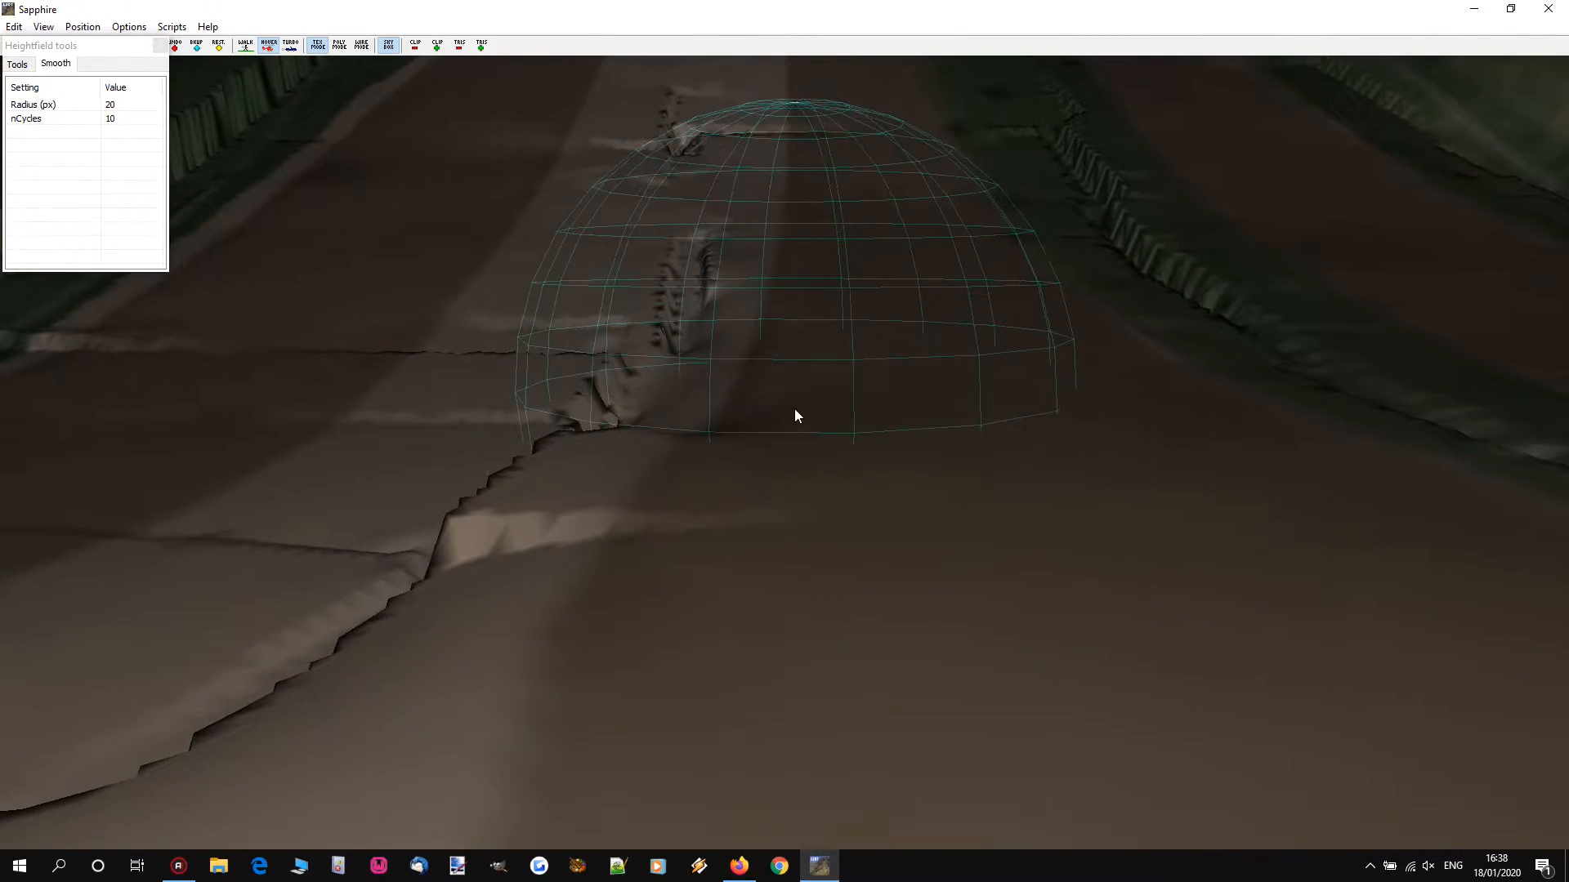
Step: Set the Smooth tool to 6 cycles and a 25 px radius for the crest of the grass-lined straight
mouse_move(783, 391)
right_mouse_down()
mouse_move(783, 359)
mouse_move(805, 380)
mouse_move(784, 278)
right_mouse_up()
key("w")
key("d")
key("w")
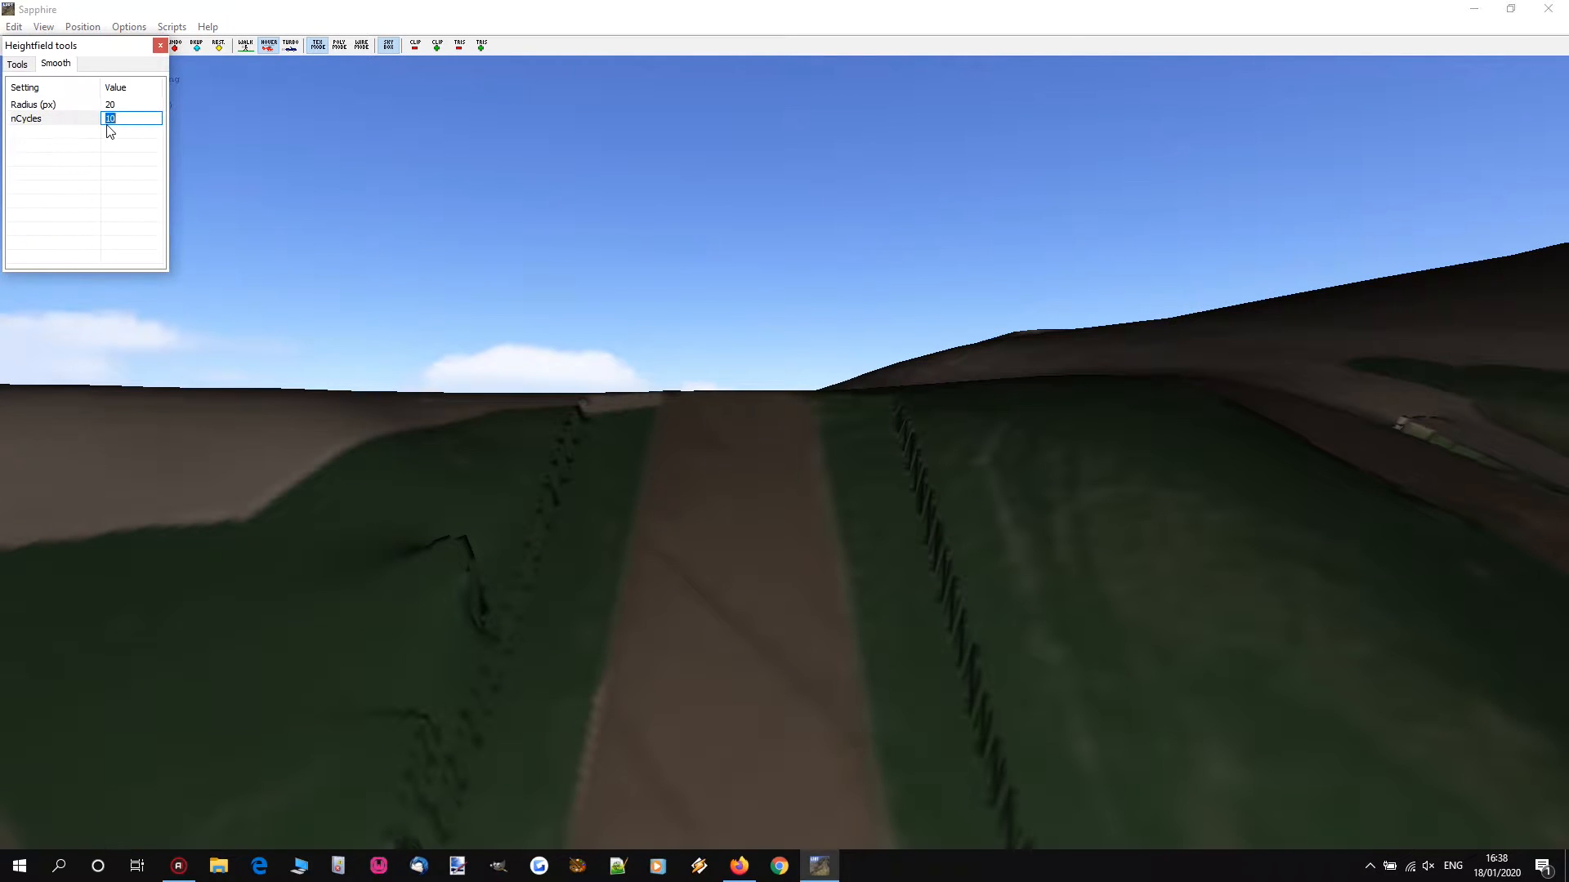
right_click_drag(781, 640, 729, 542)
key("w")
scroll(727, 531, "up", 2)
scroll(719, 528, "down", 1)
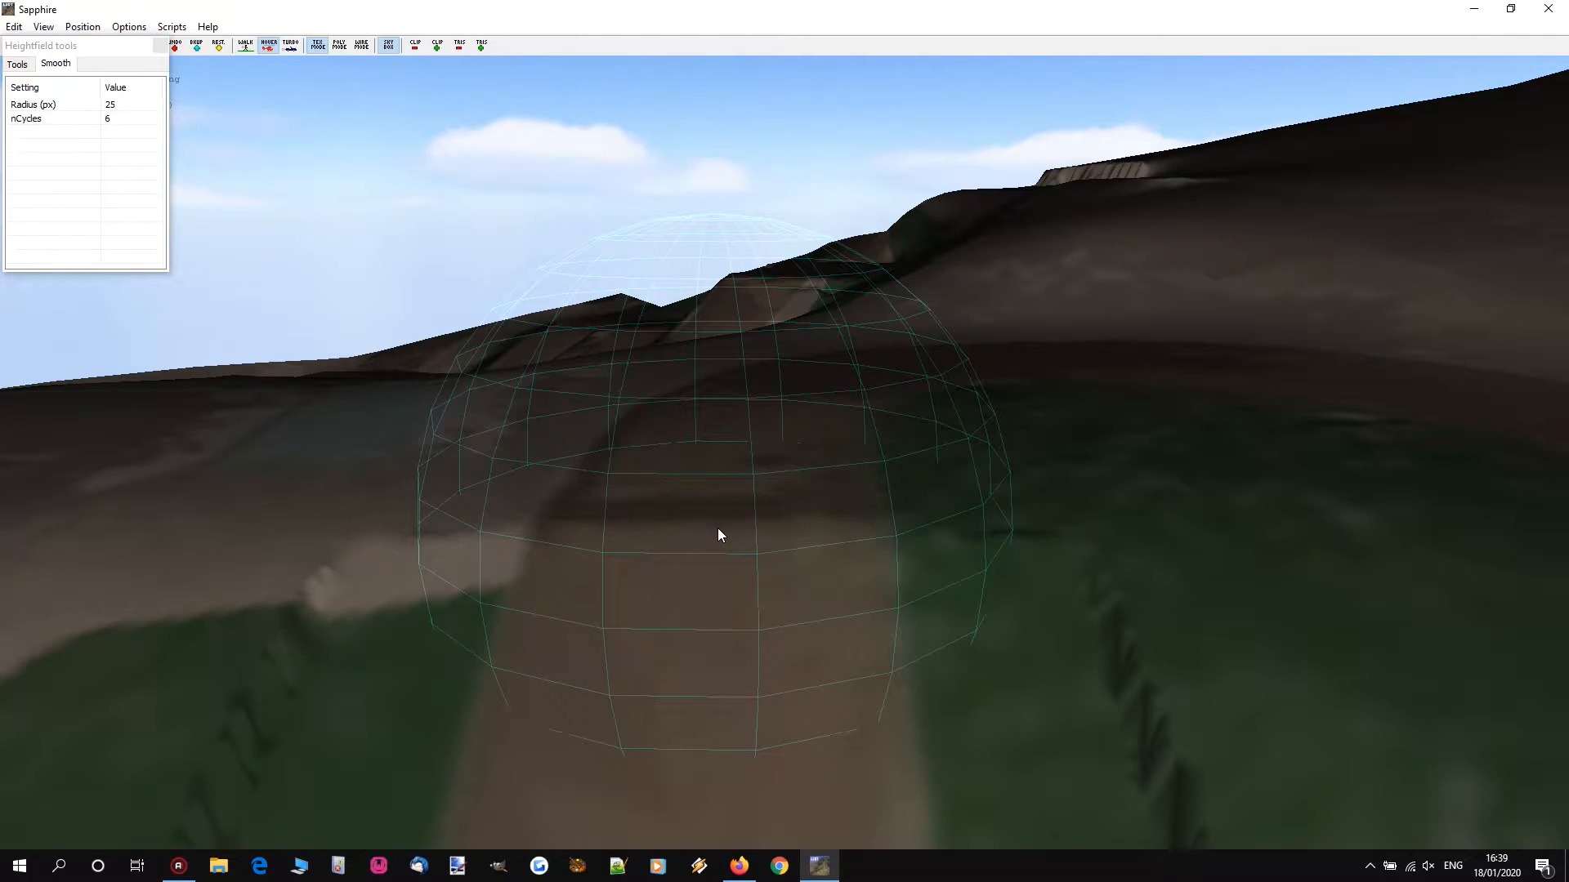
Step: Smooth the crest of the grass-lined straight and the dirt lane running down from it
right_click_drag(737, 533, 1001, 539)
key("w")
mouse_move(784, 442)
right_mouse_down()
mouse_move(882, 442)
mouse_move(866, 474)
mouse_move(777, 482)
mouse_move(769, 497)
right_mouse_up()
left_click(766, 500)
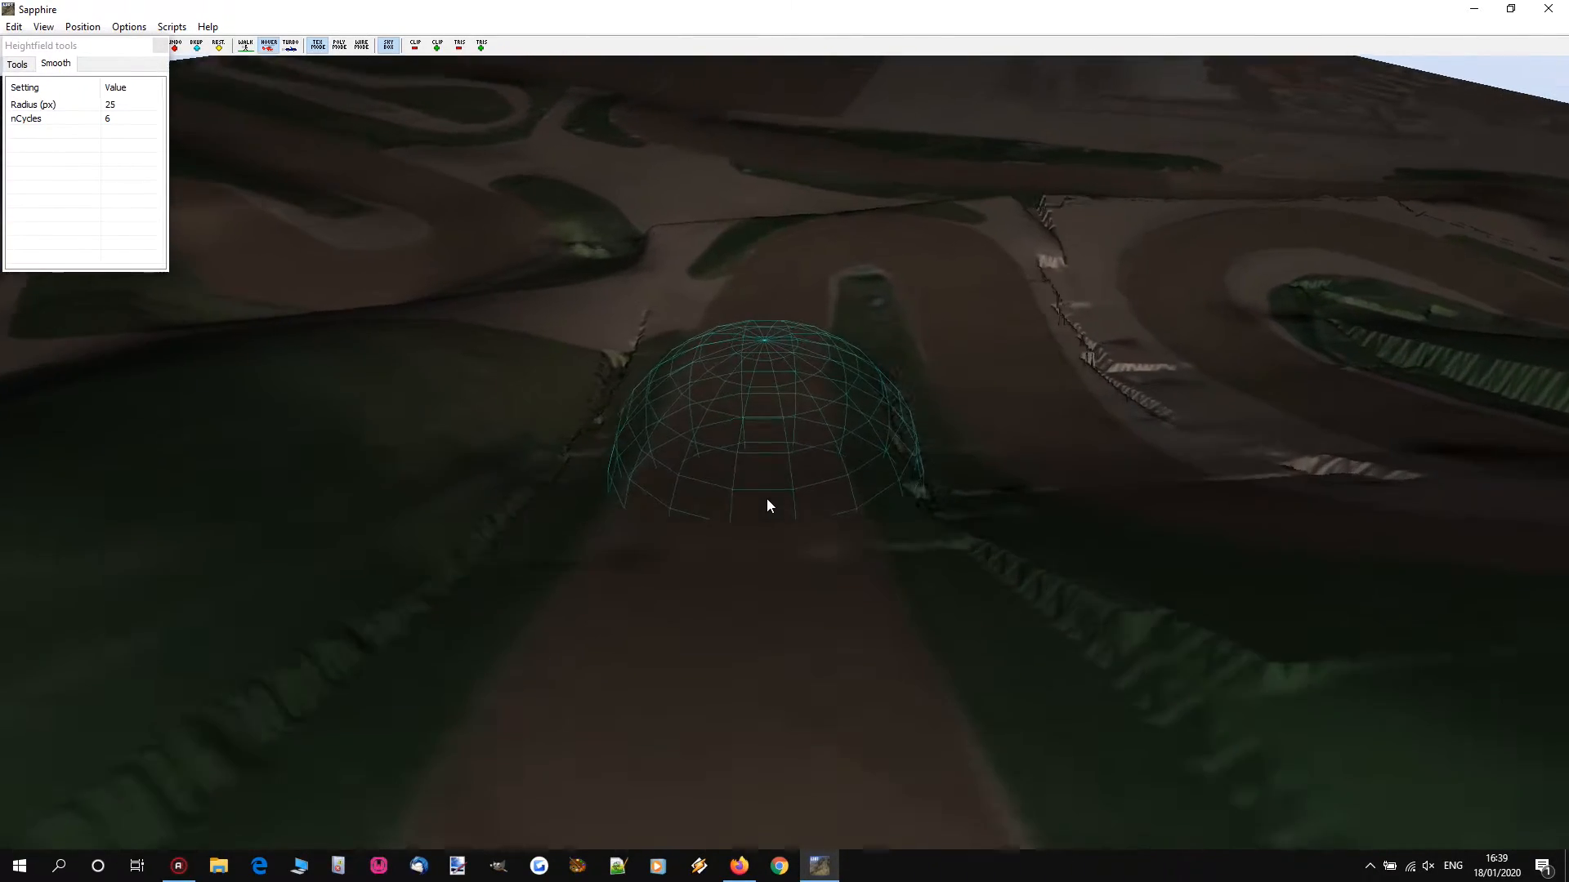
key("w")
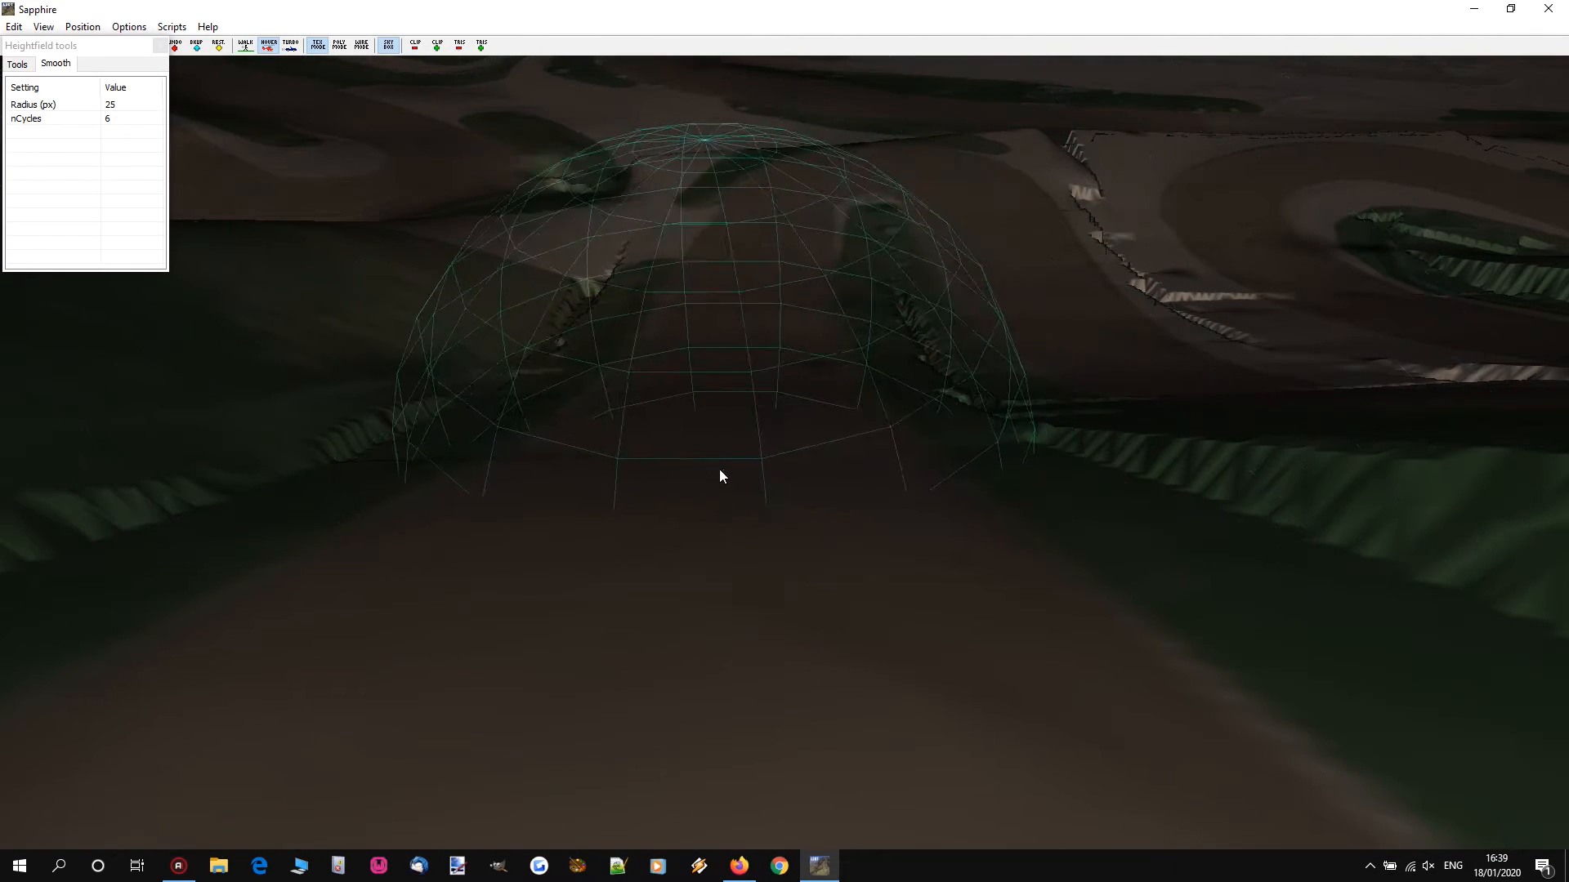
left_click(678, 470)
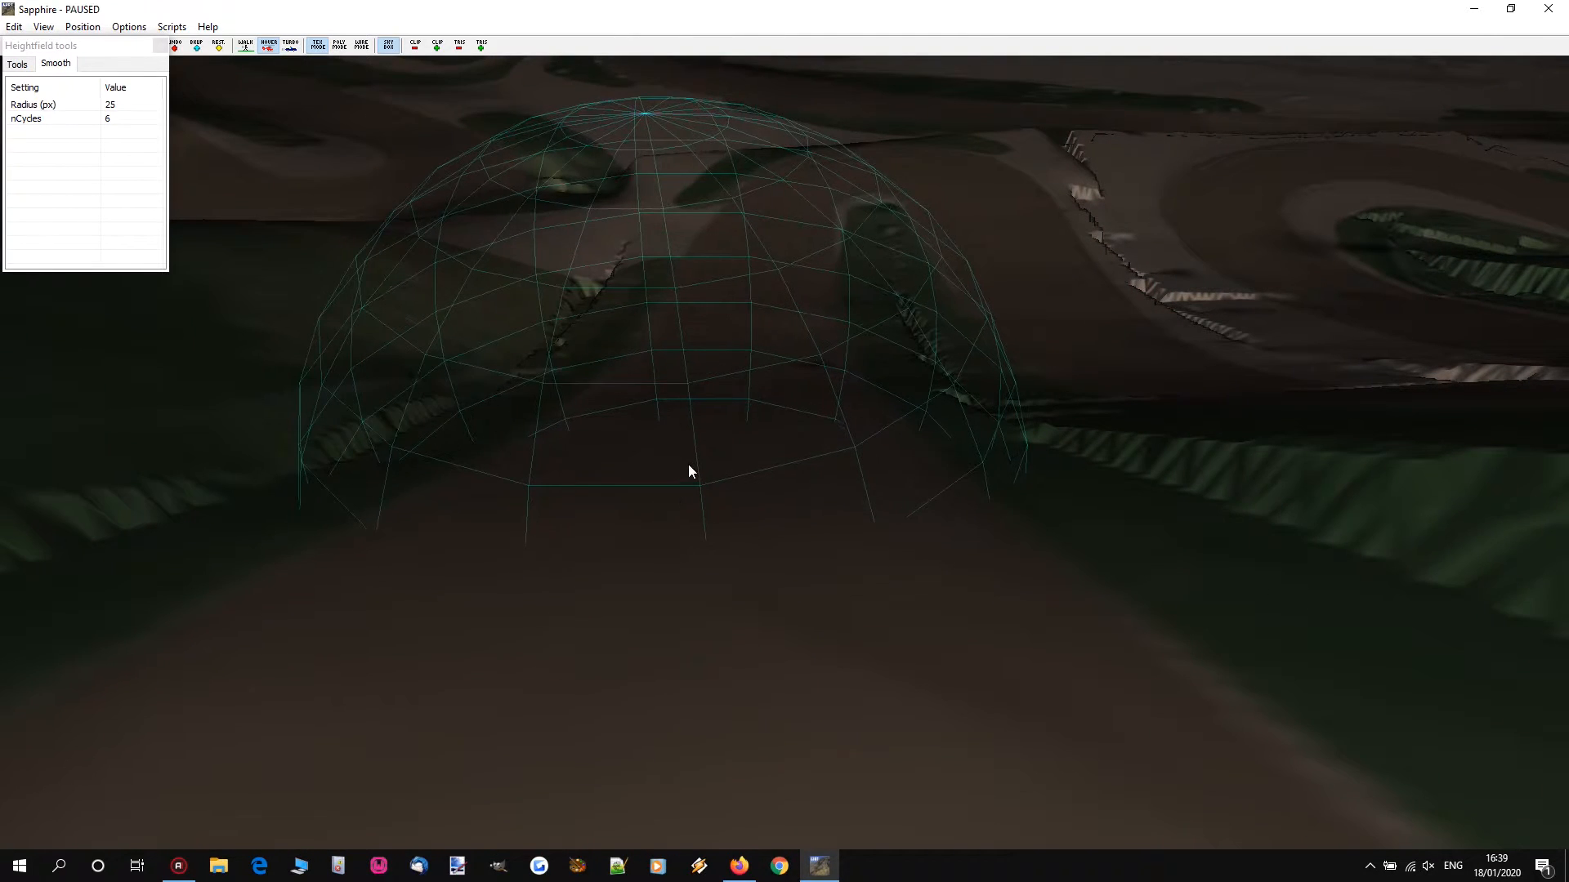
Step: Reduce the Smooth radius to 23 px and smooth the downhill lane between the jagged grass edges
scroll(689, 467, "down", 2)
key("a")
right_click_drag(690, 468, 674, 467)
key("w")
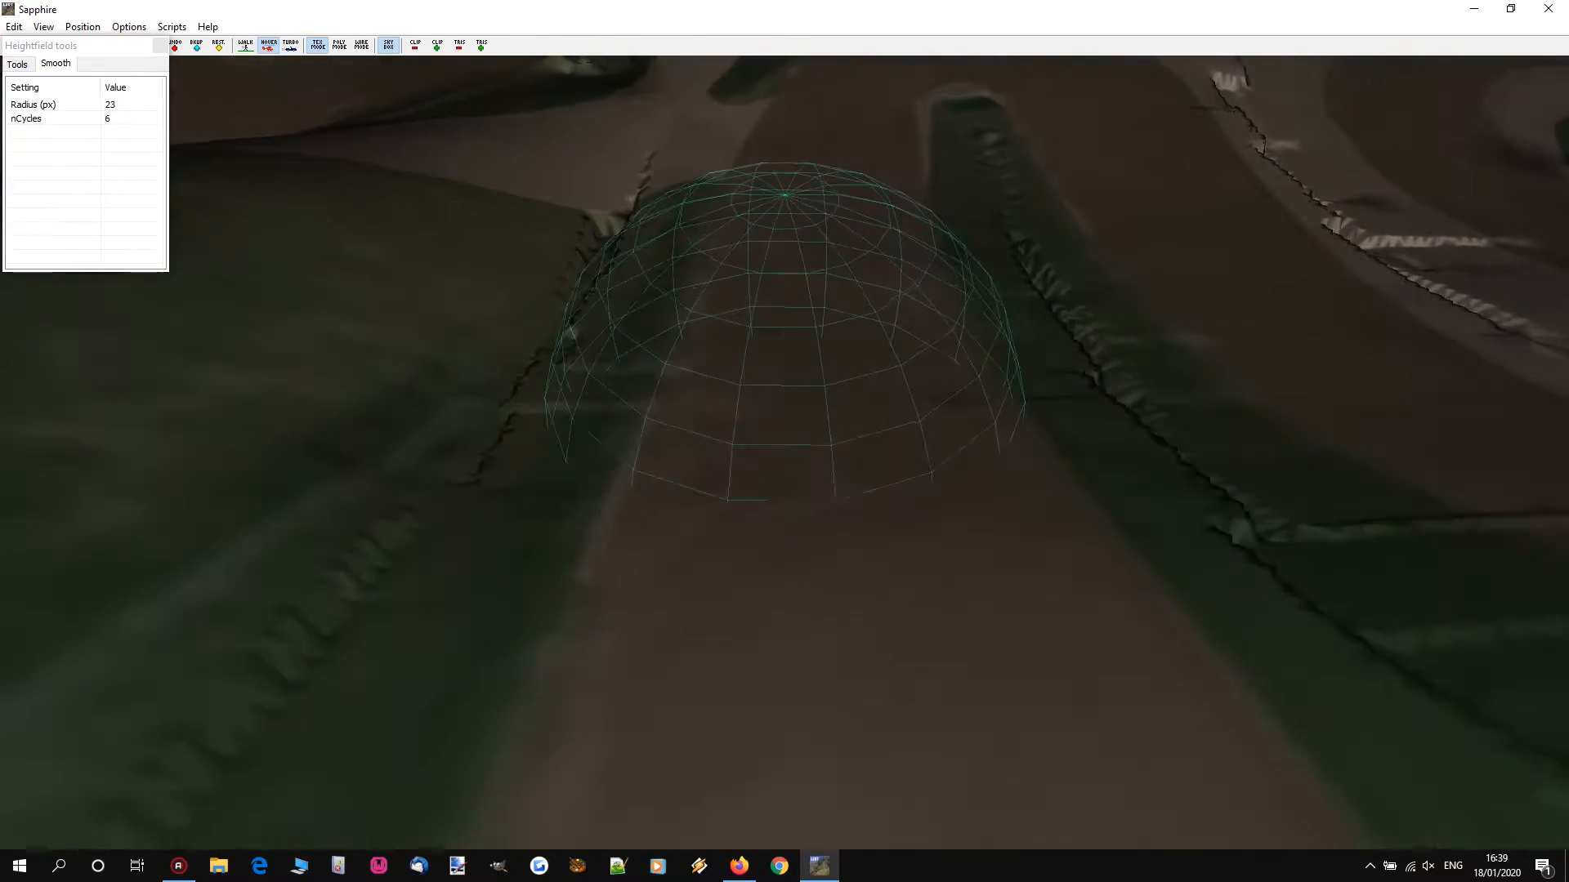
right_click_drag(784, 454, 786, 464)
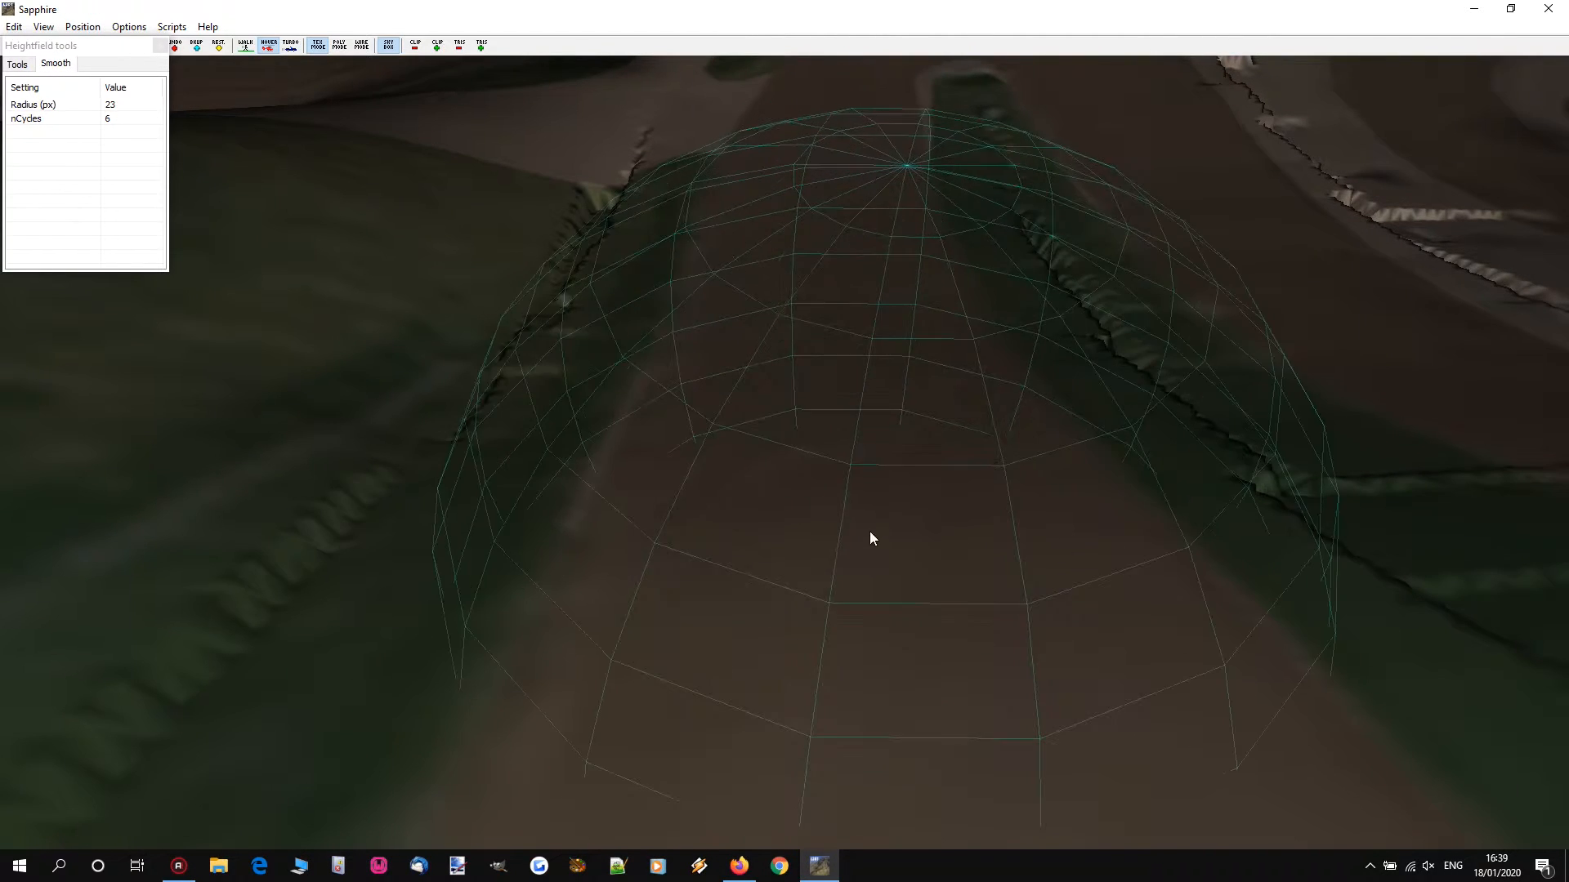
right_click_drag(818, 448, 784, 424)
Step: Smooth the lane's centre between the jagged ridges in polygon shading and restore the textured display
left_click(46, 28)
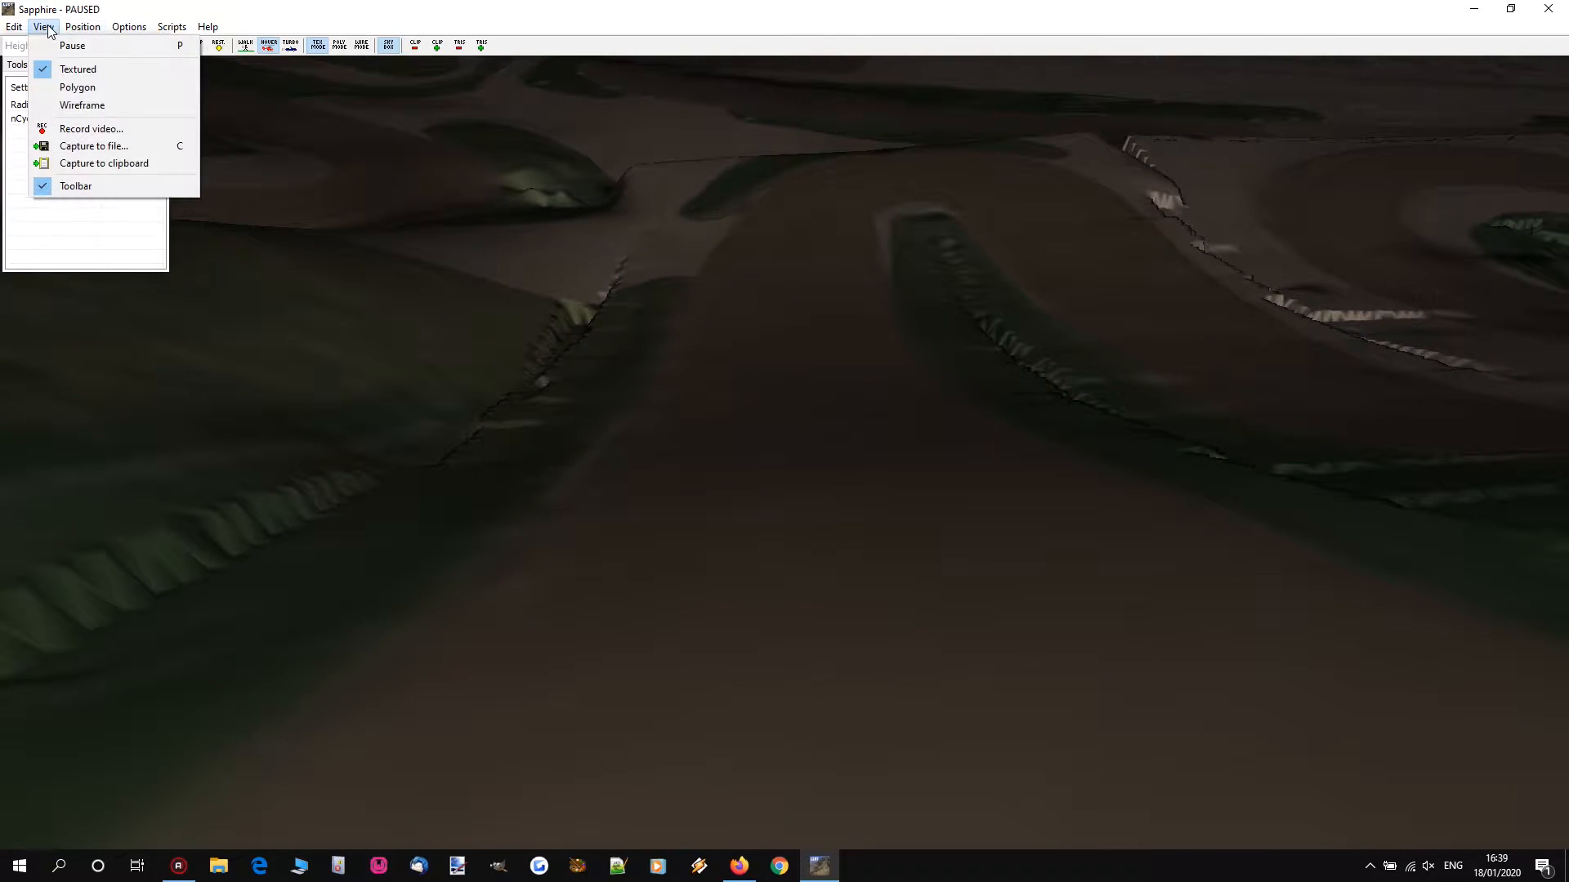
left_click(77, 87)
right_click_drag(777, 376, 785, 298)
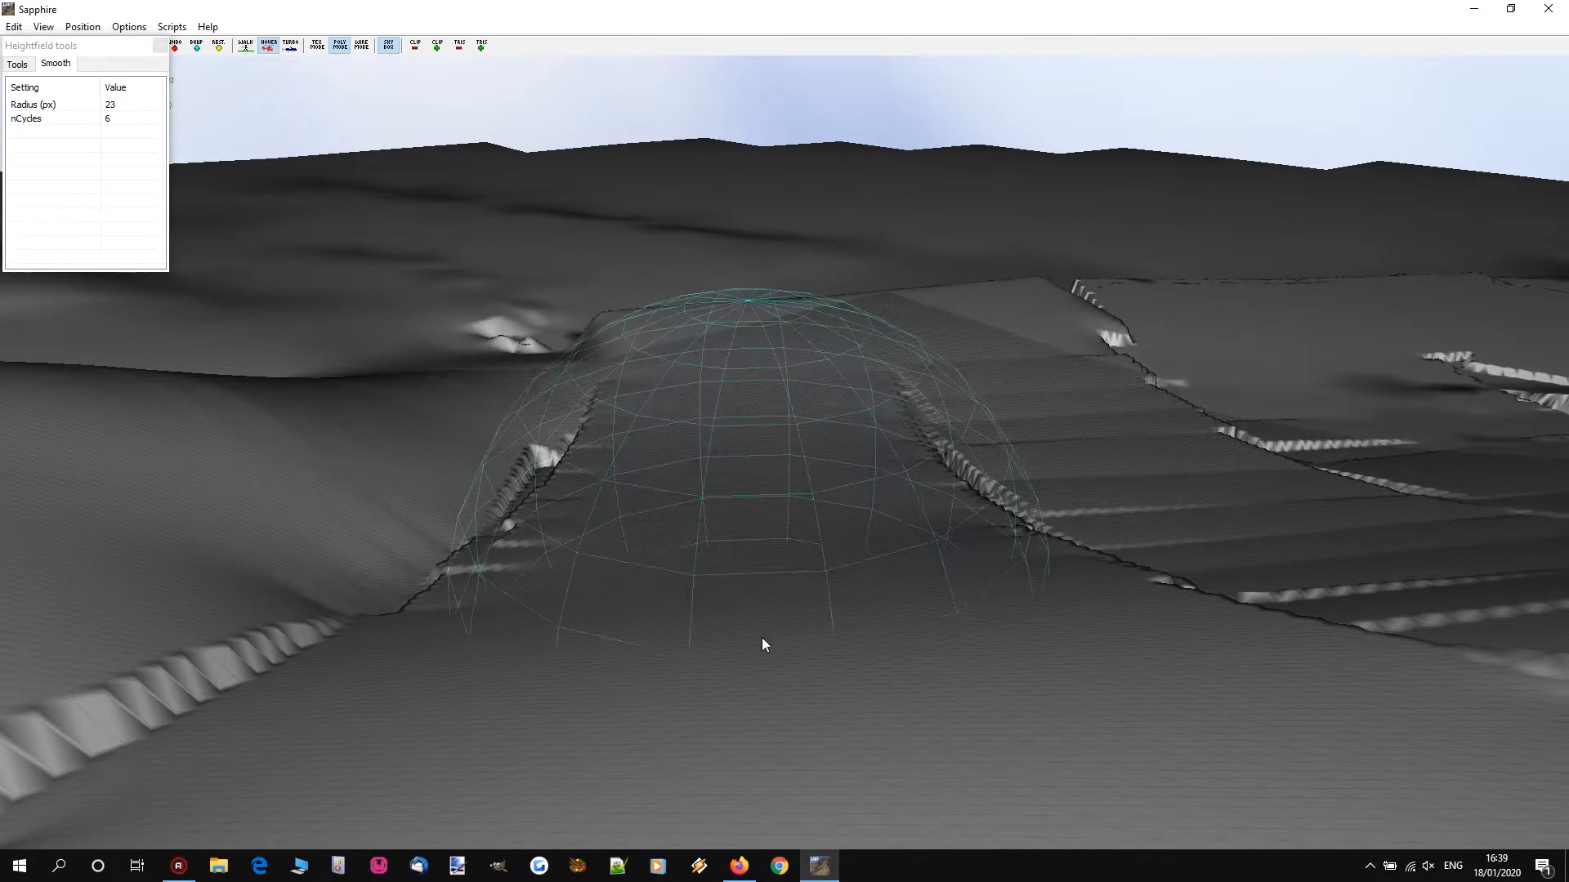
mouse_move(757, 549)
left_mouse_down()
mouse_move(765, 384)
mouse_move(758, 400)
mouse_move(727, 398)
mouse_move(784, 365)
mouse_move(774, 406)
mouse_move(732, 411)
left_mouse_up()
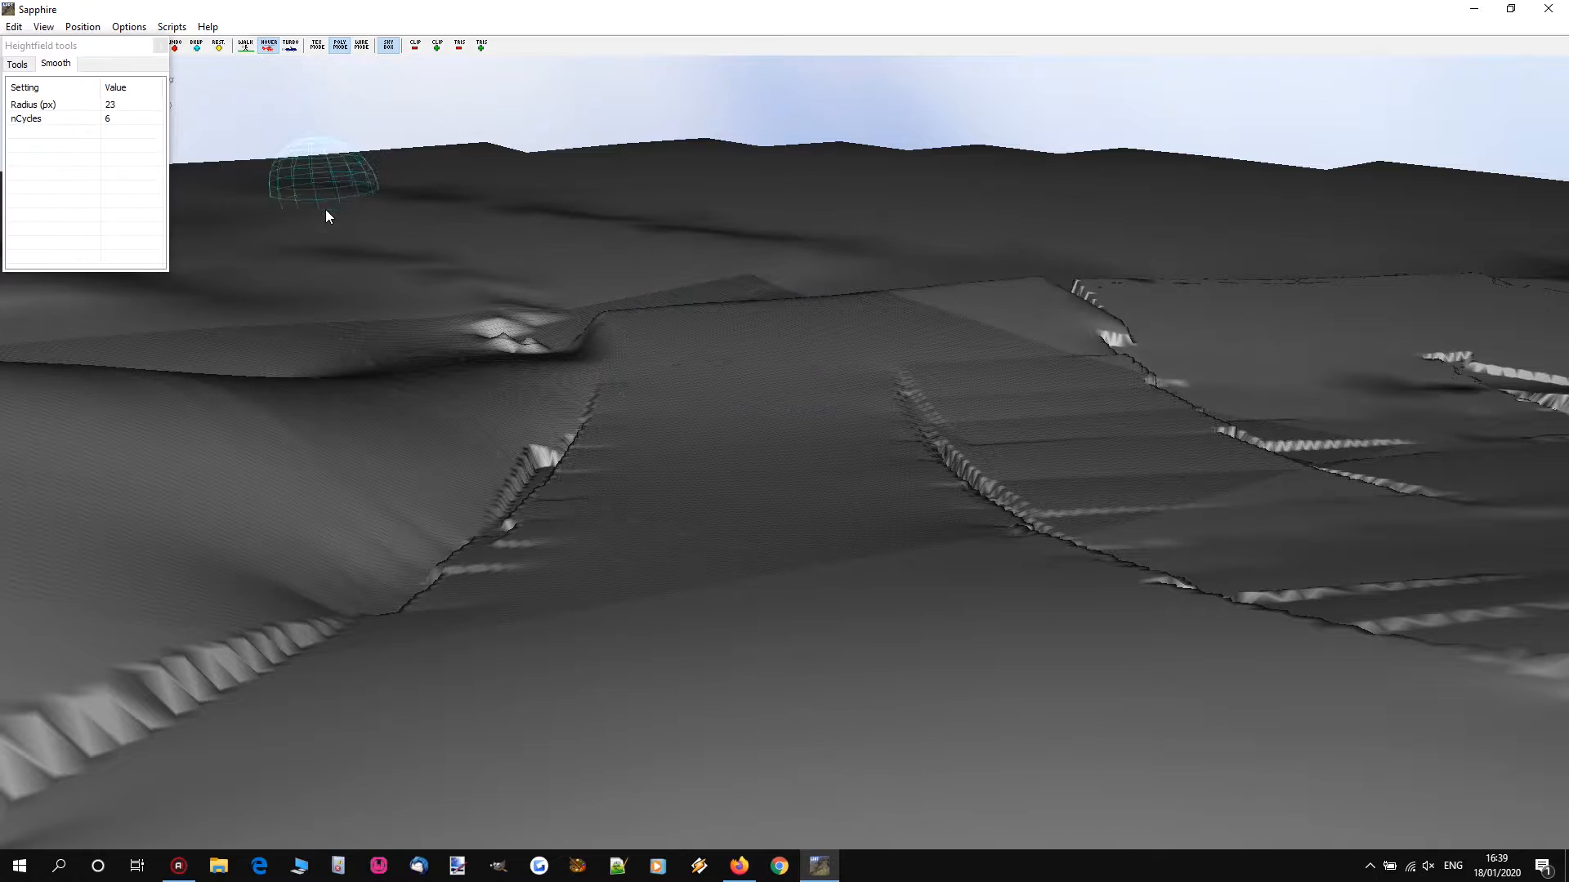
left_click(43, 26)
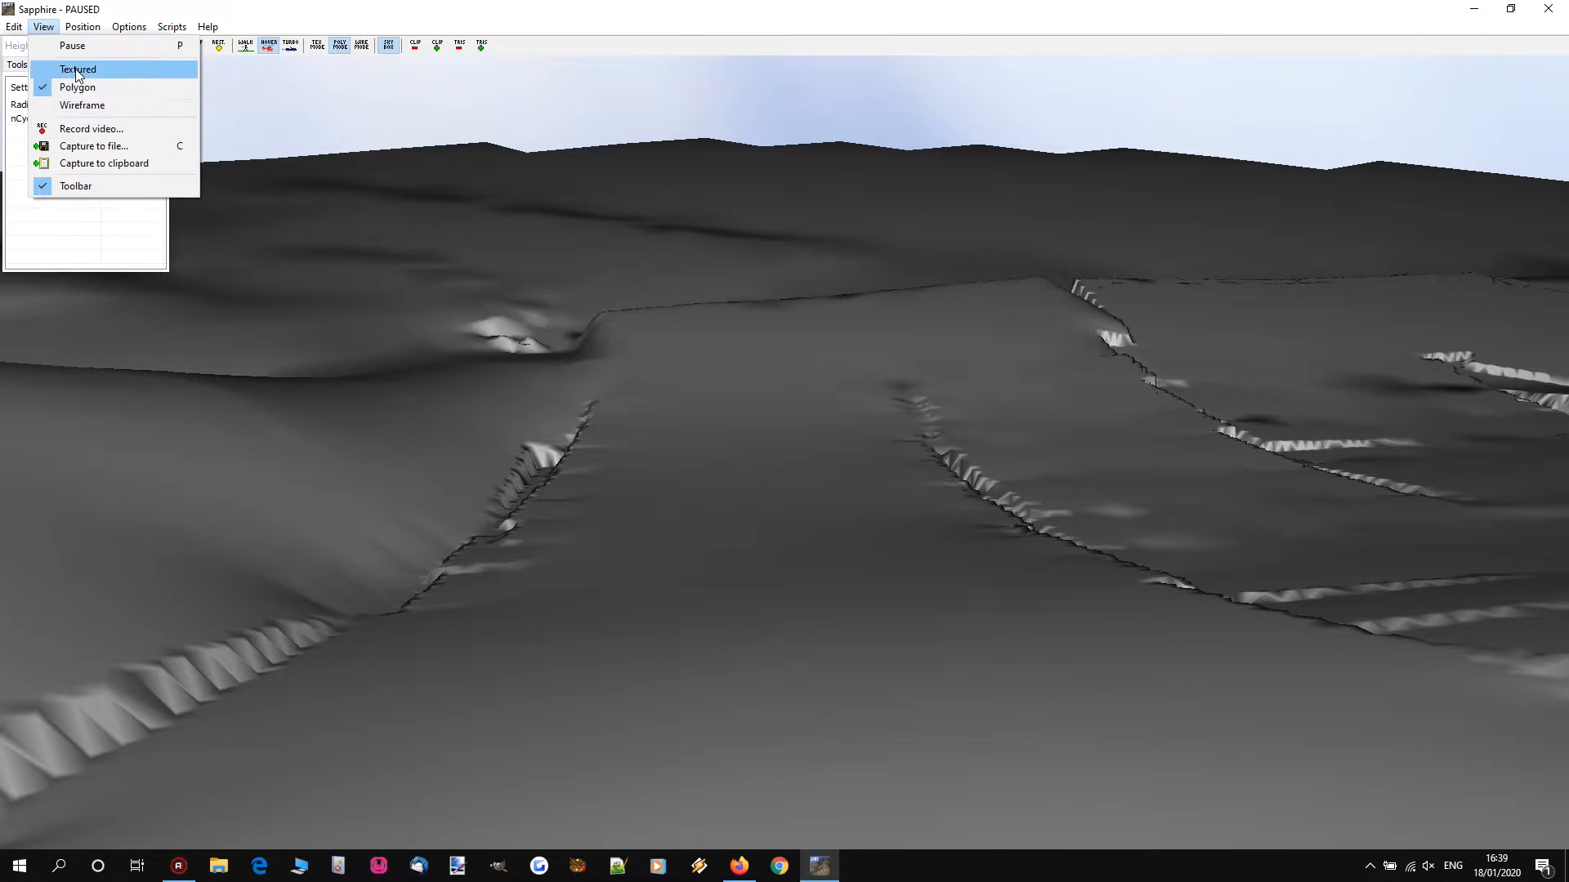
left_click(77, 69)
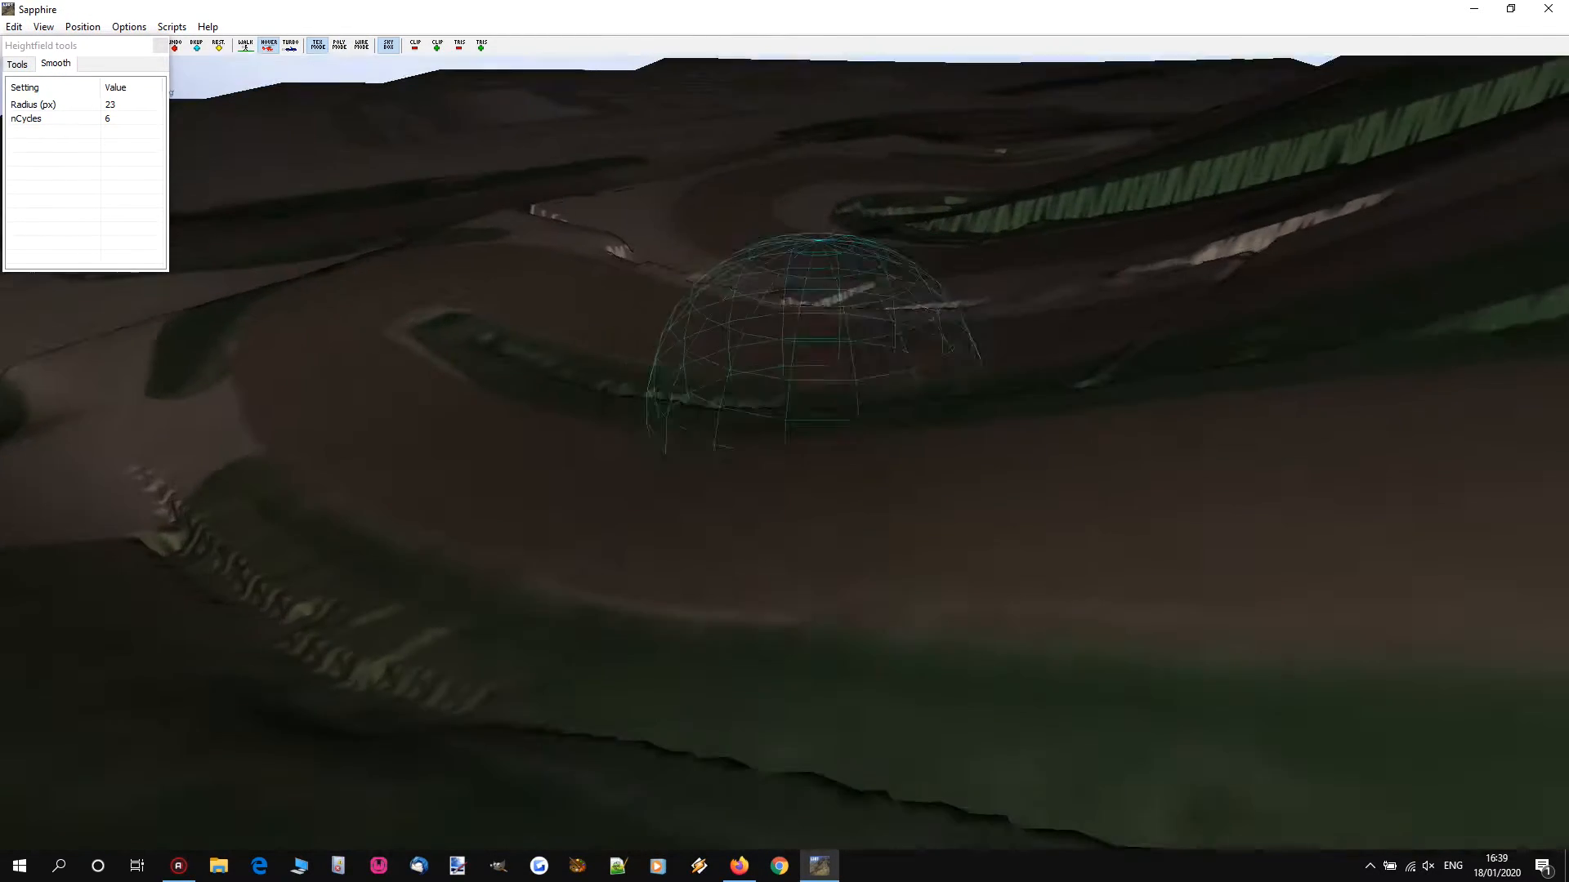
Step: Set the Smooth radius to 25 px and smooth the ledges crossing the lane between the pale strip and the grass ridge
key("w")
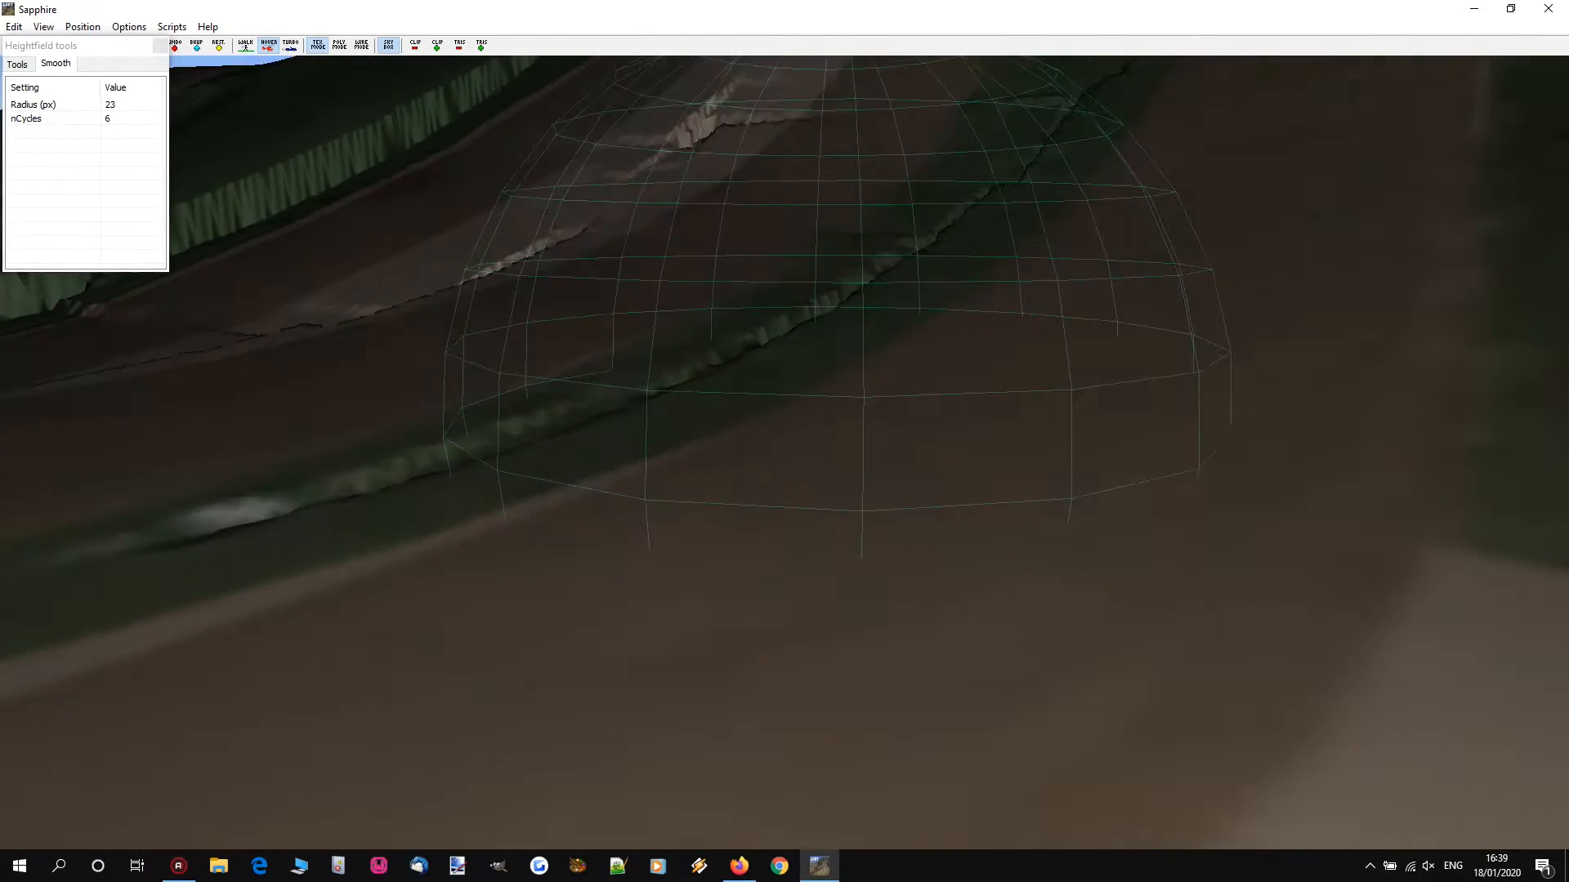
key("s")
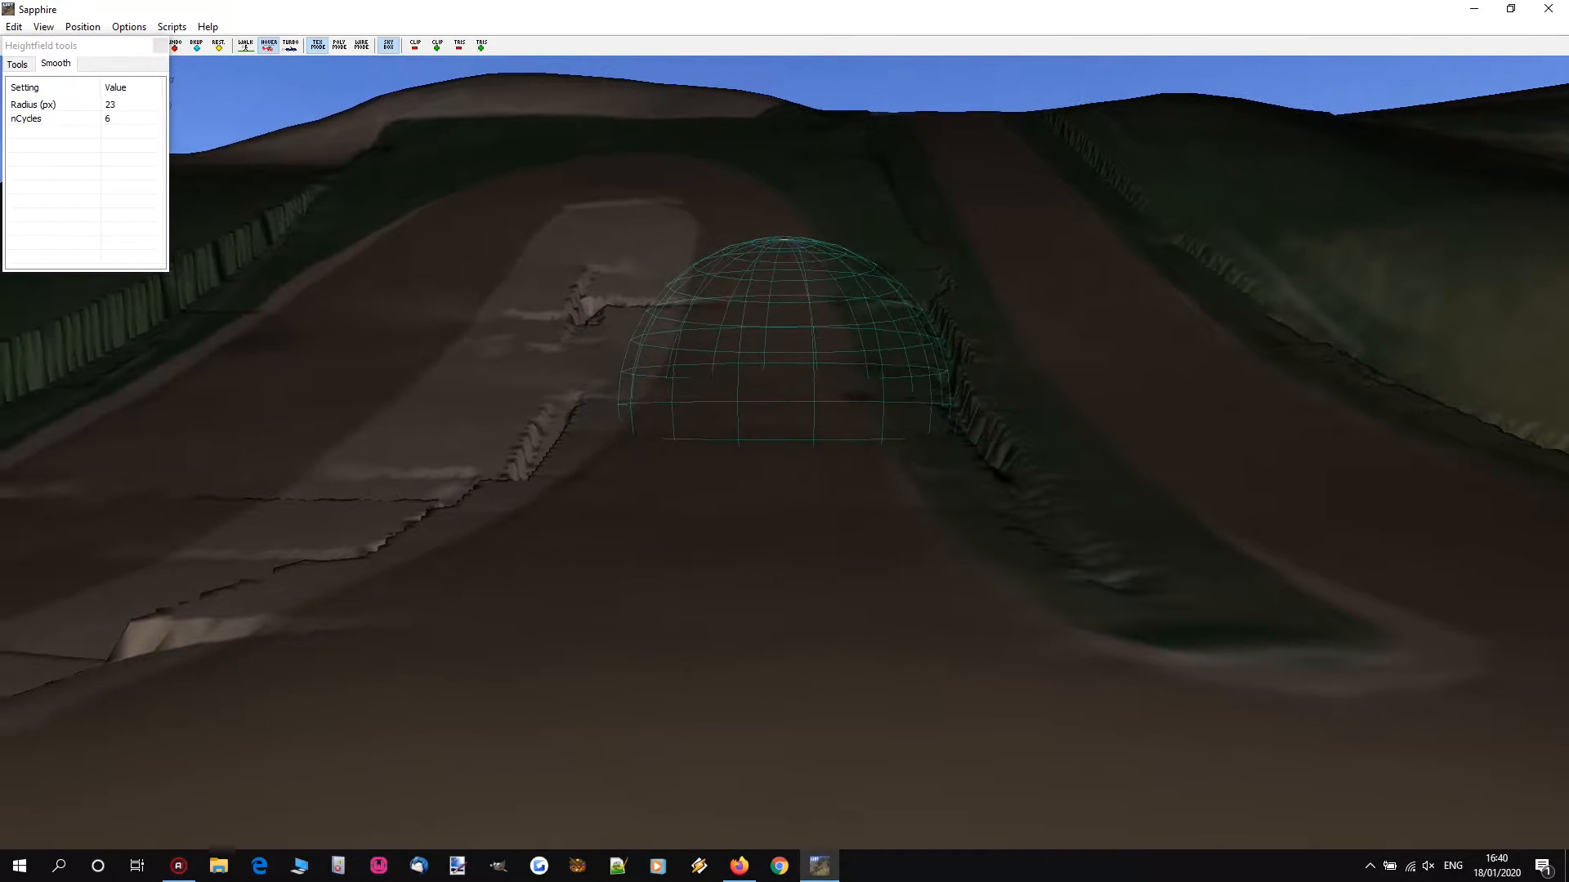
key("w")
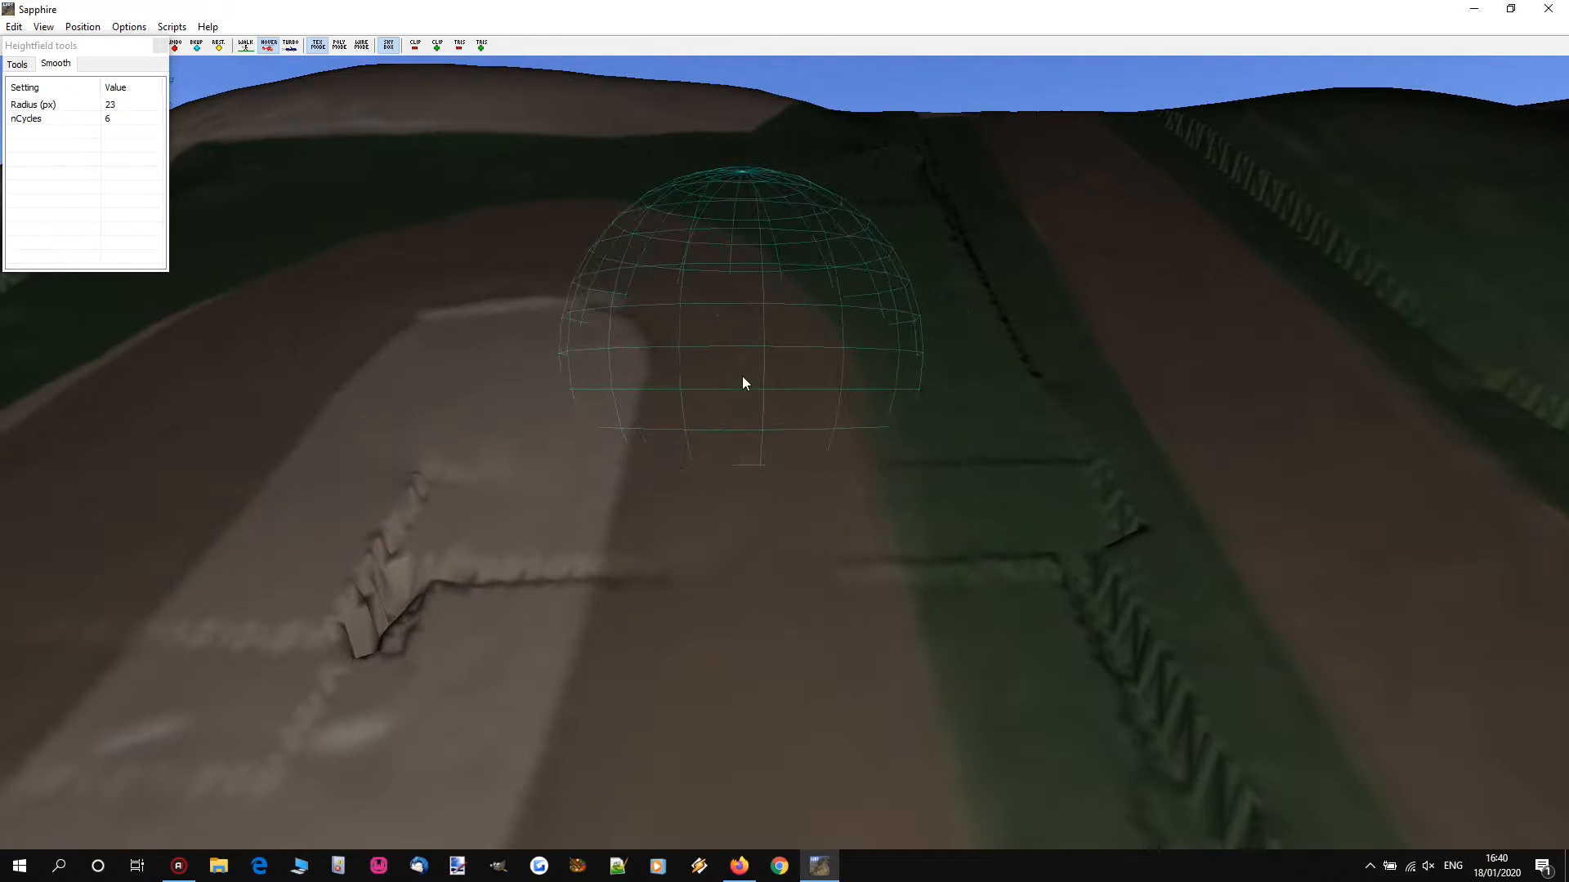
key("w")
right_click_drag(753, 338, 744, 236)
scroll(745, 222, "up", 2)
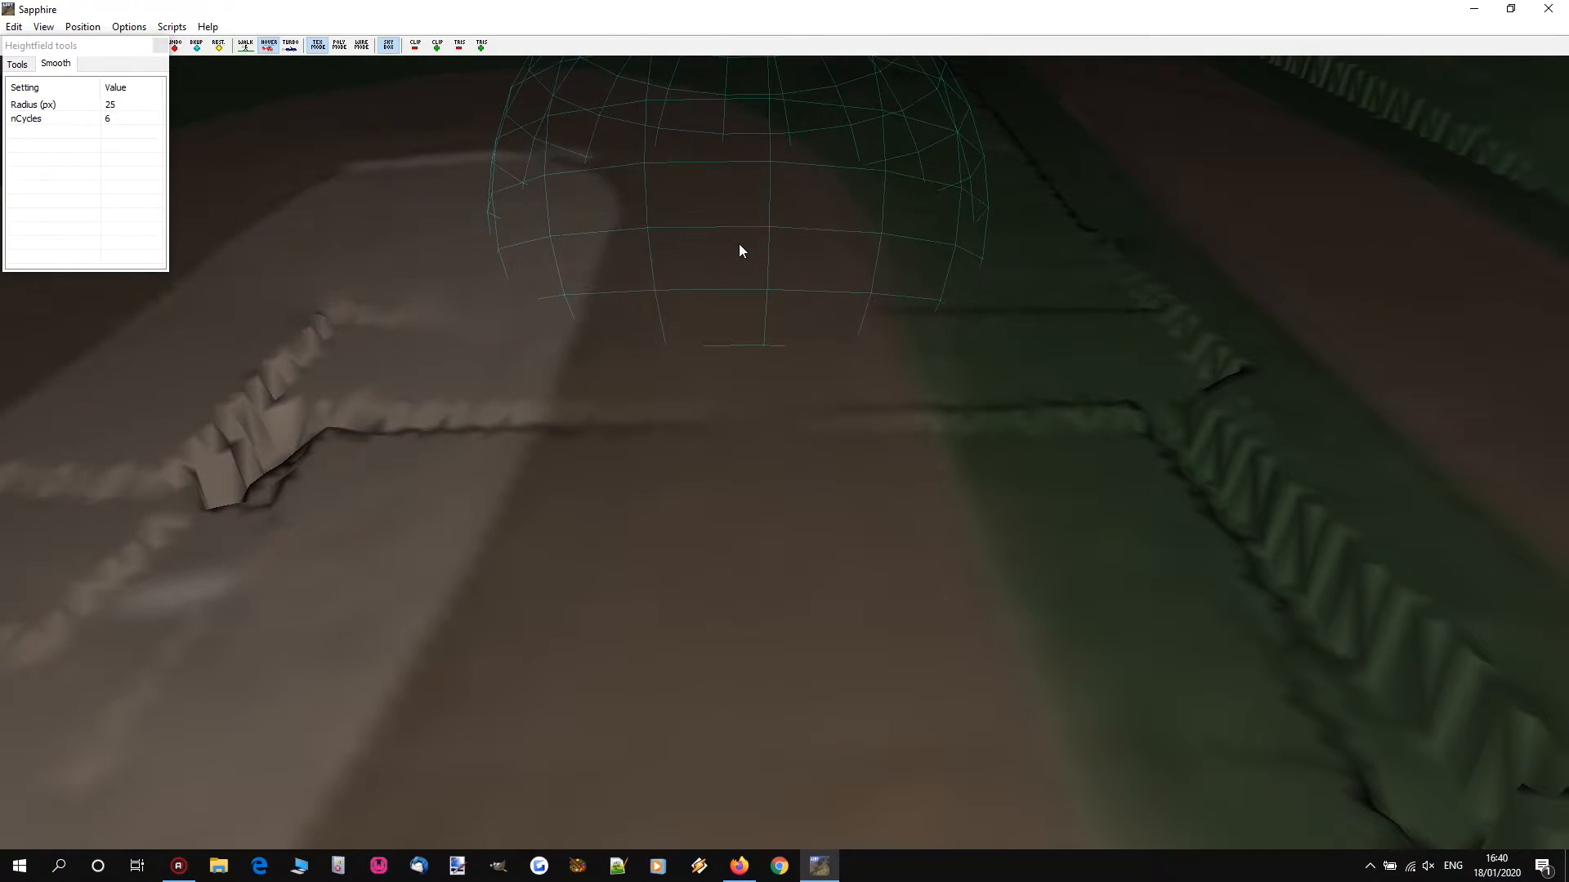
key("w")
left_click(744, 281)
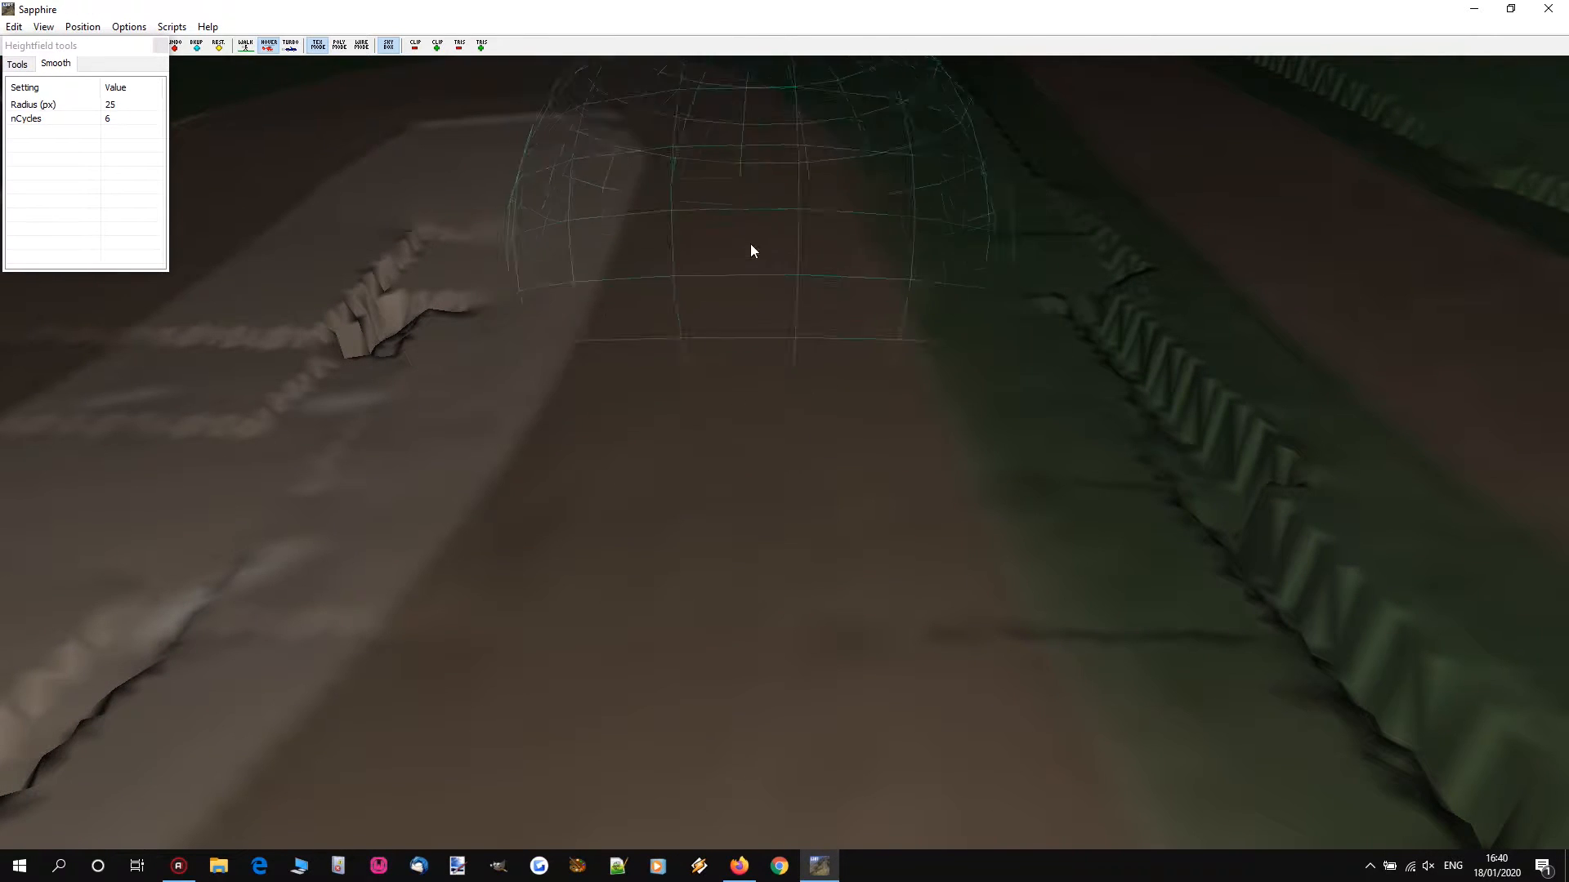
Step: Reduce the Smooth radius to 17 px and smooth the lower part of the lane between the pale strip and the grass ridge
key("s")
key("s")
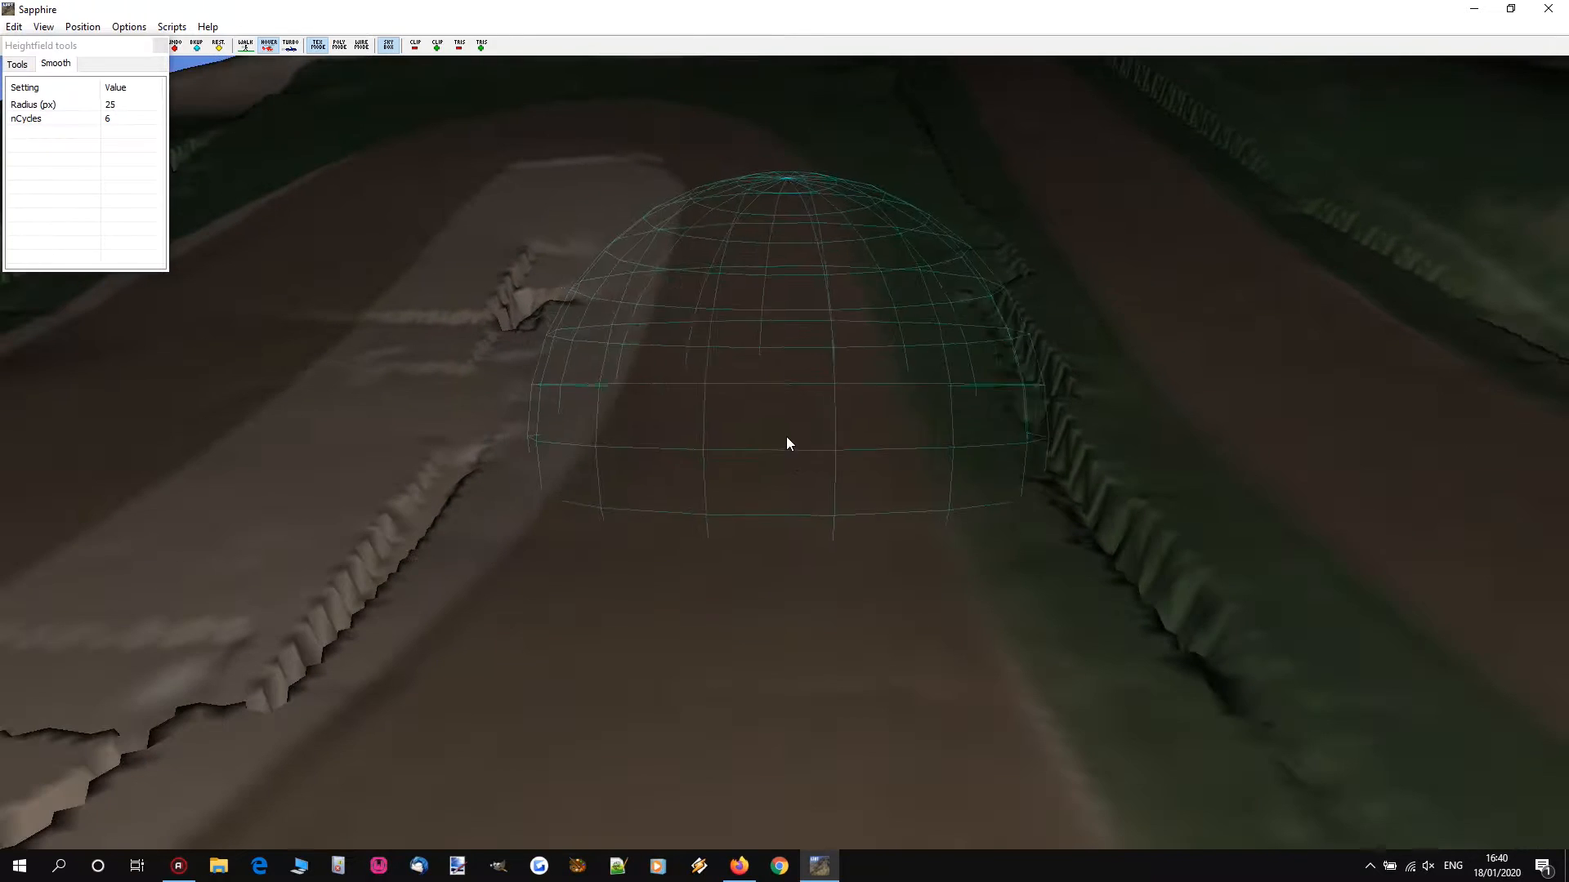
scroll(756, 457, "down", 2)
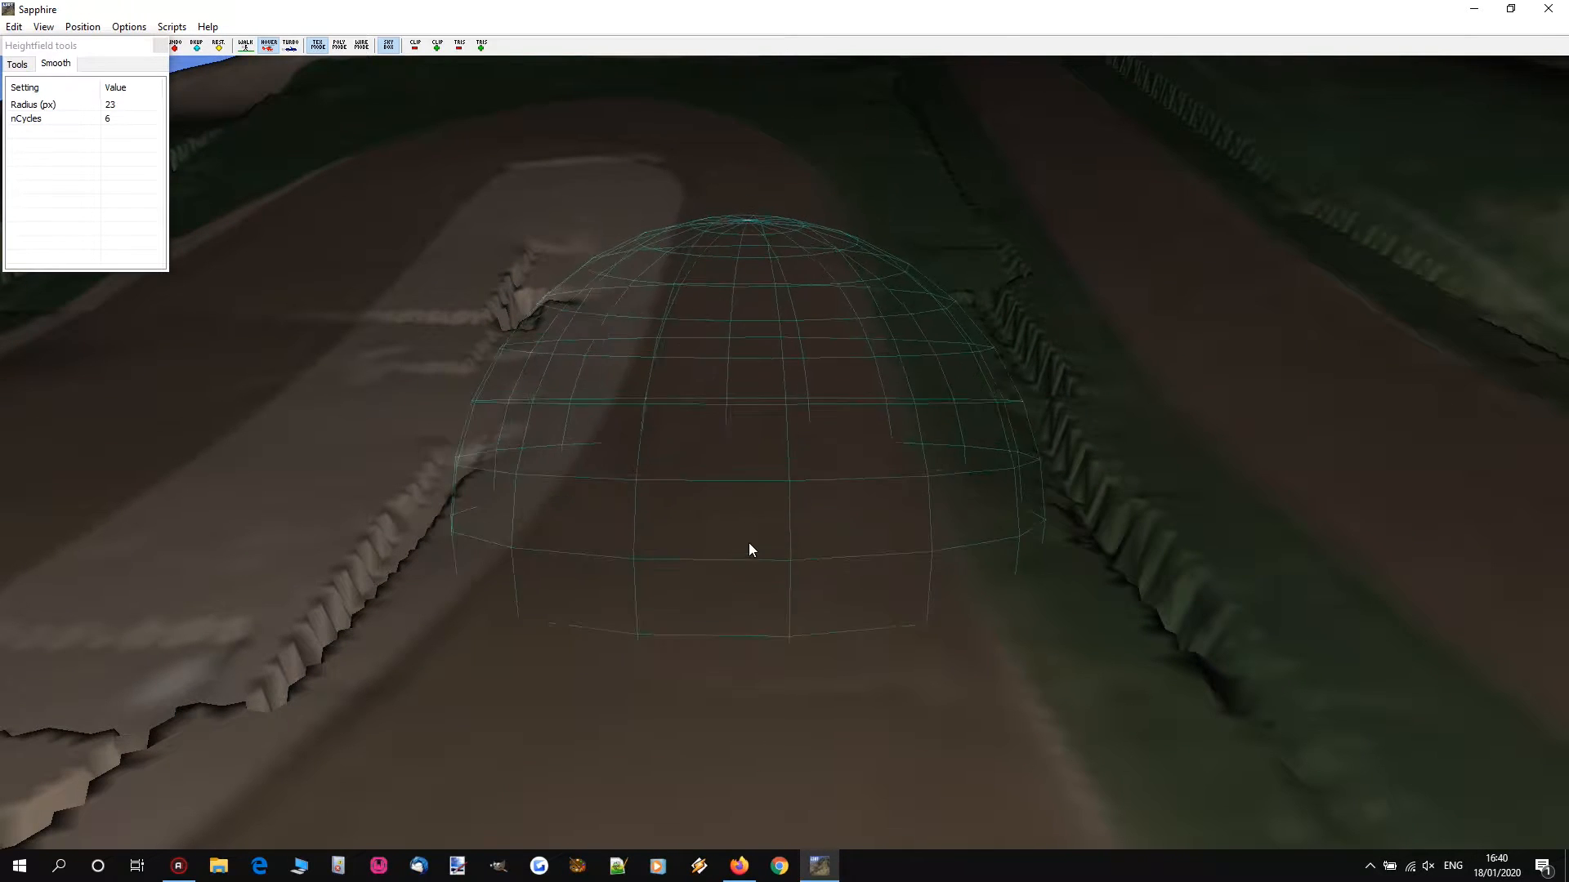
scroll(747, 517, "down", 4)
scroll(741, 593, "up", 8)
scroll(740, 539, "down", 10)
key("s")
right_click_drag(740, 539, 784, 425)
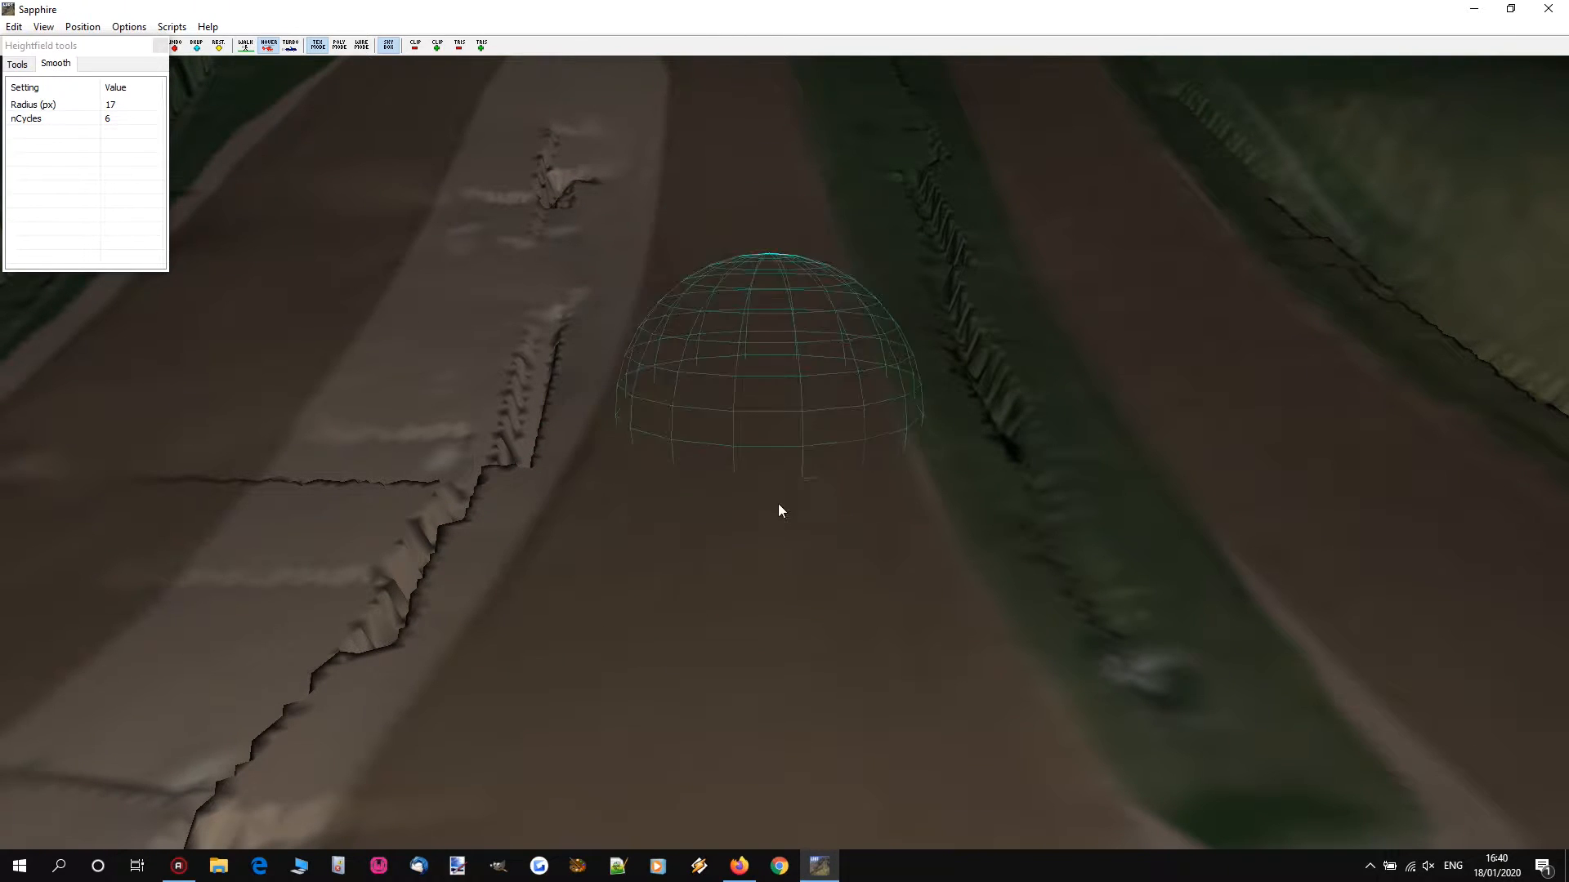
Step: Smooth the dirt where the lane opens into the bend at the lower end of the grass ridge
key("Down")
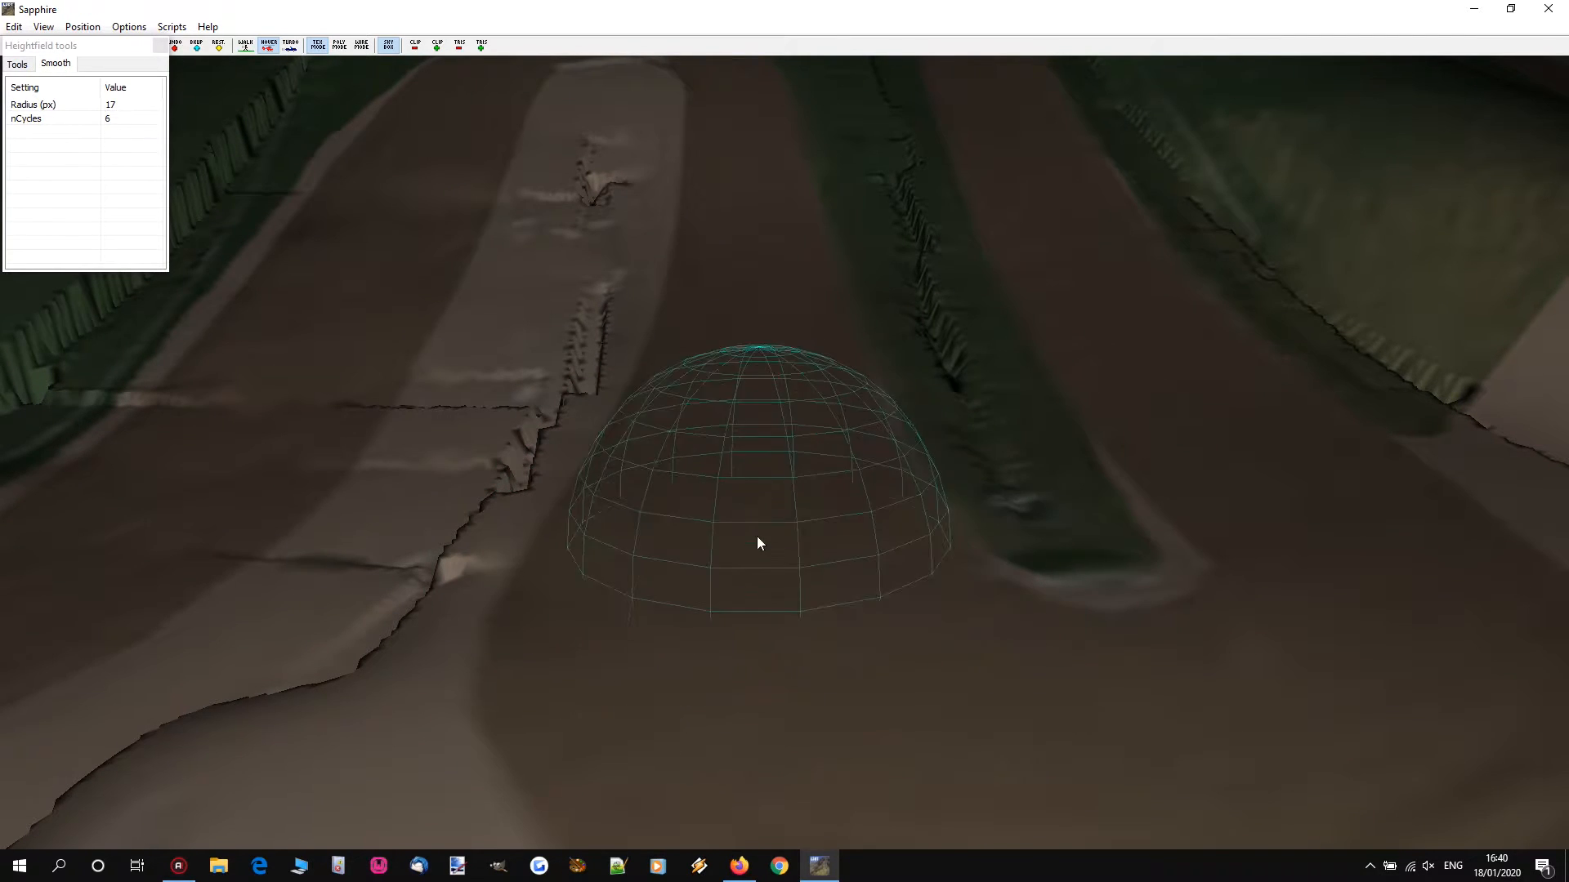
key("Down")
right_click_drag(718, 656, 842, 621)
key("Page_Down")
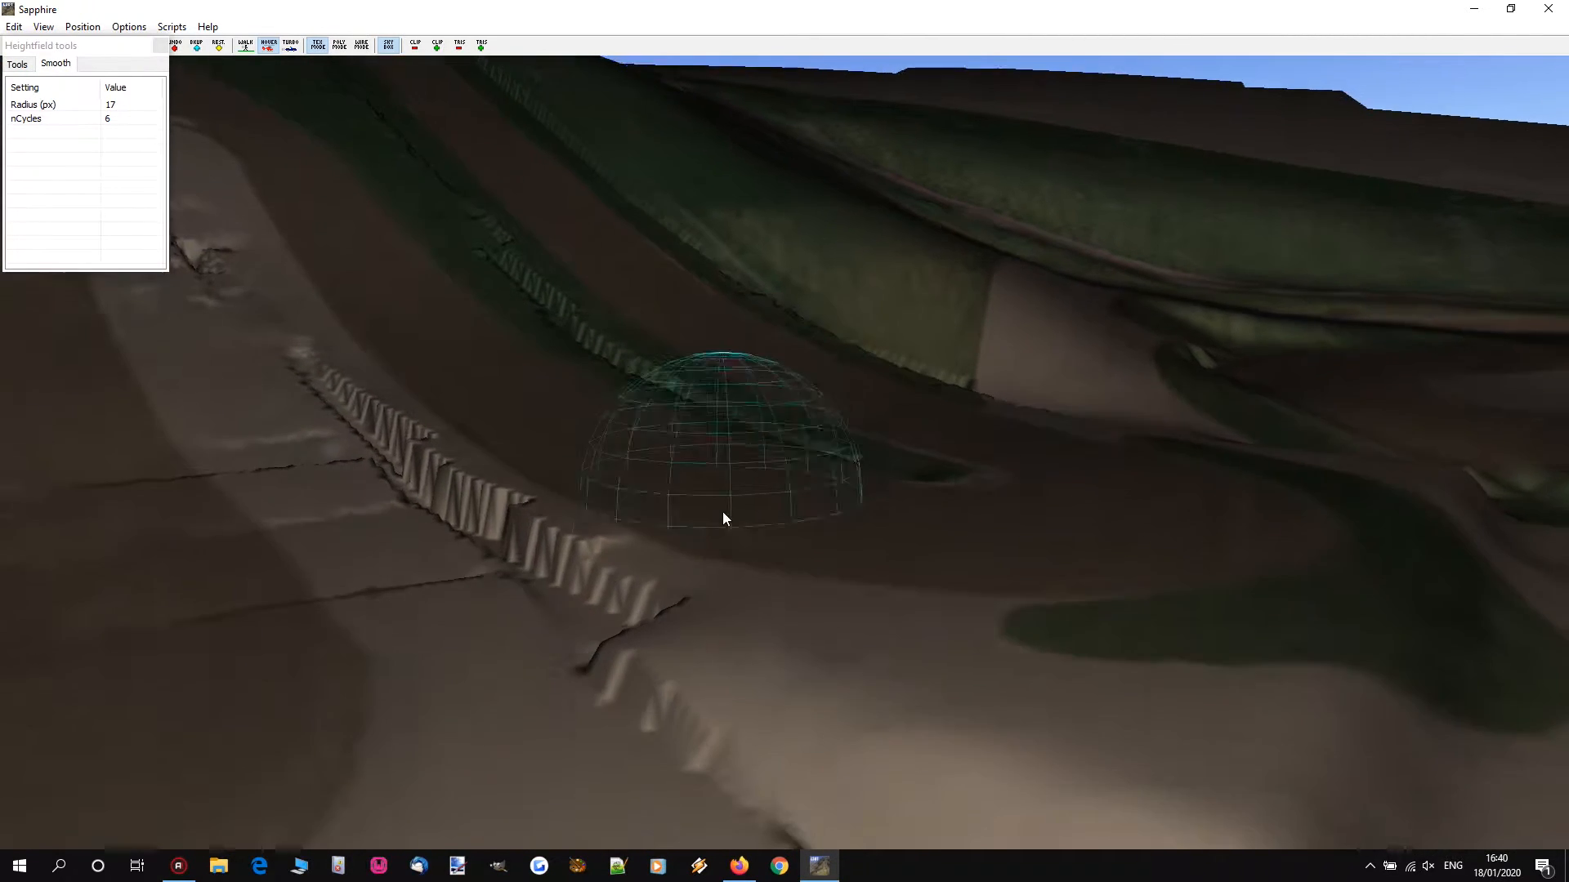
key("Up")
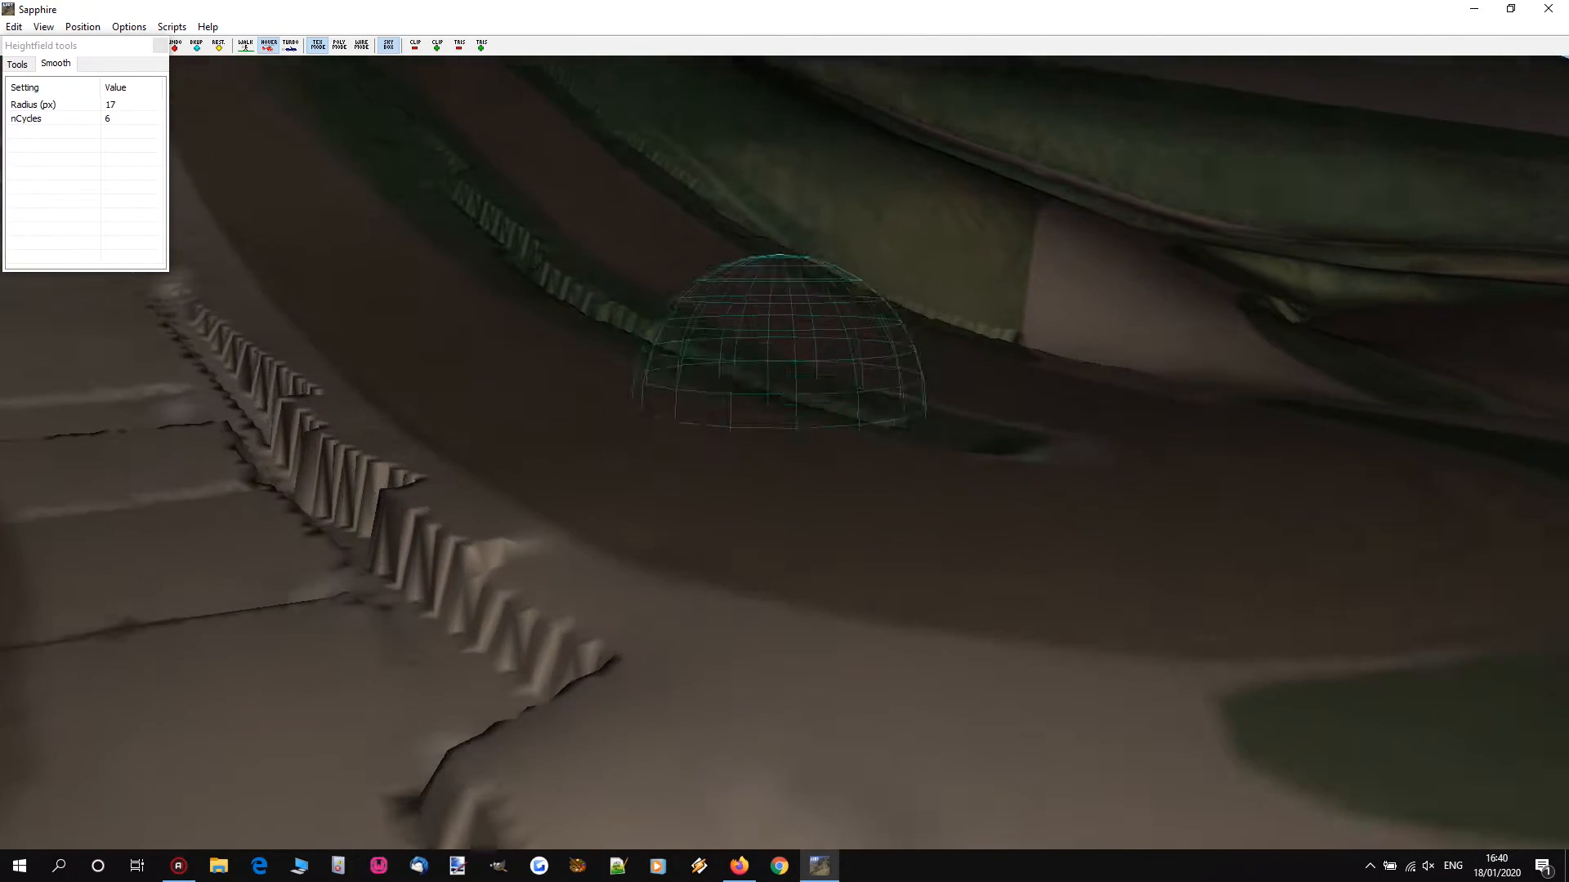
right_click_drag(781, 441, 652, 459)
key("Down")
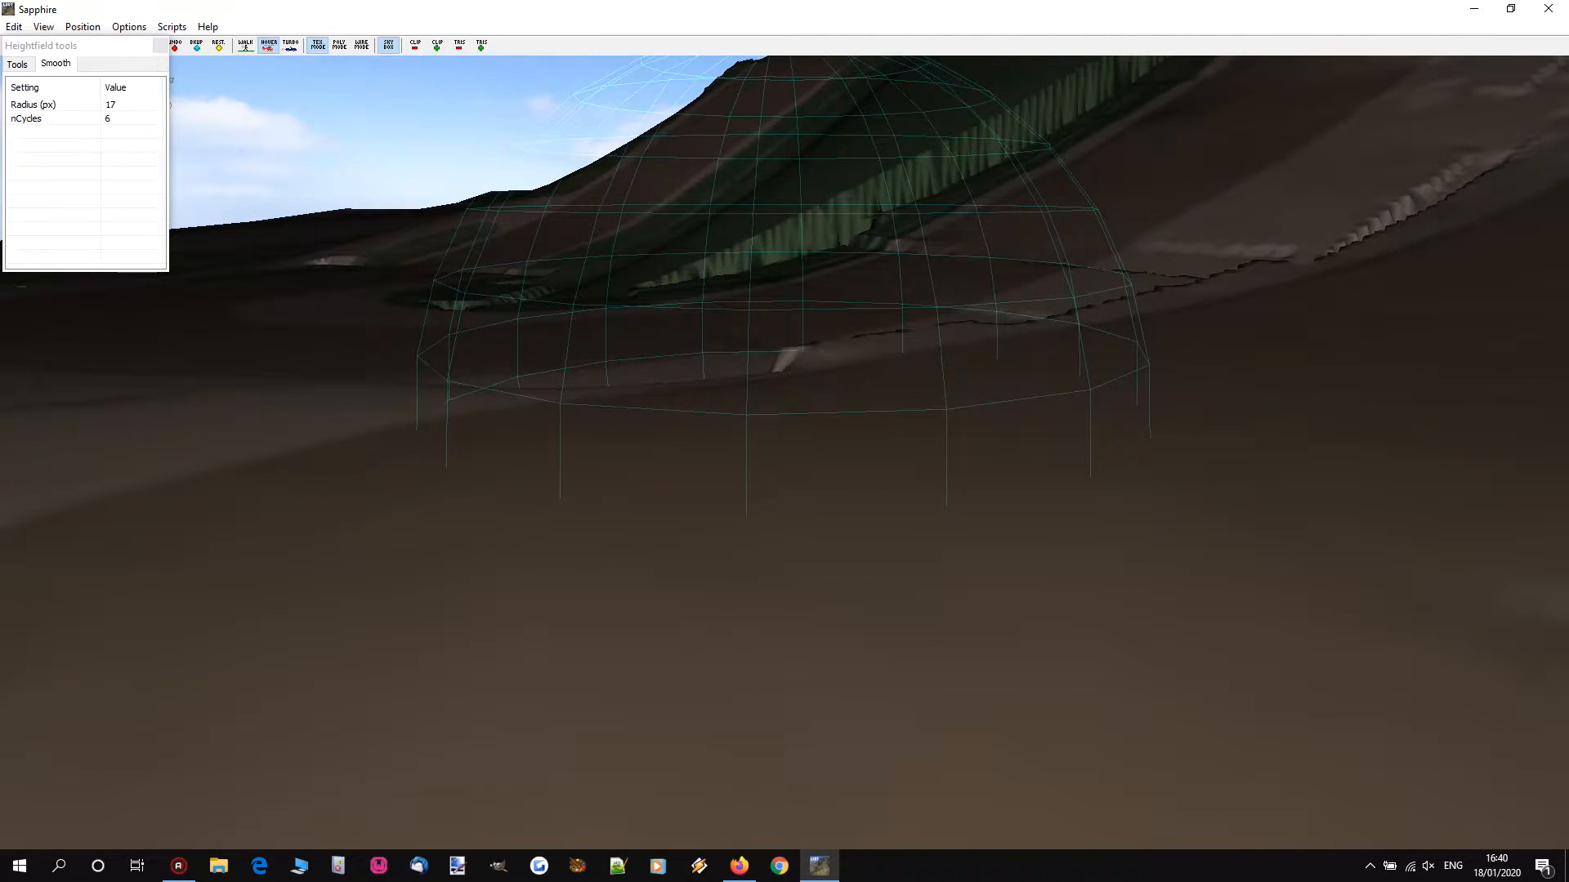
Step: Switch to the Bulldozer at 22 px width and flatten a pass across the dirt at the lower bend
left_click(15, 65)
double_click(34, 167)
right_click_drag(735, 269, 687, 437)
scroll(474, 531, "down", 6)
left_click_drag(483, 532, 924, 440)
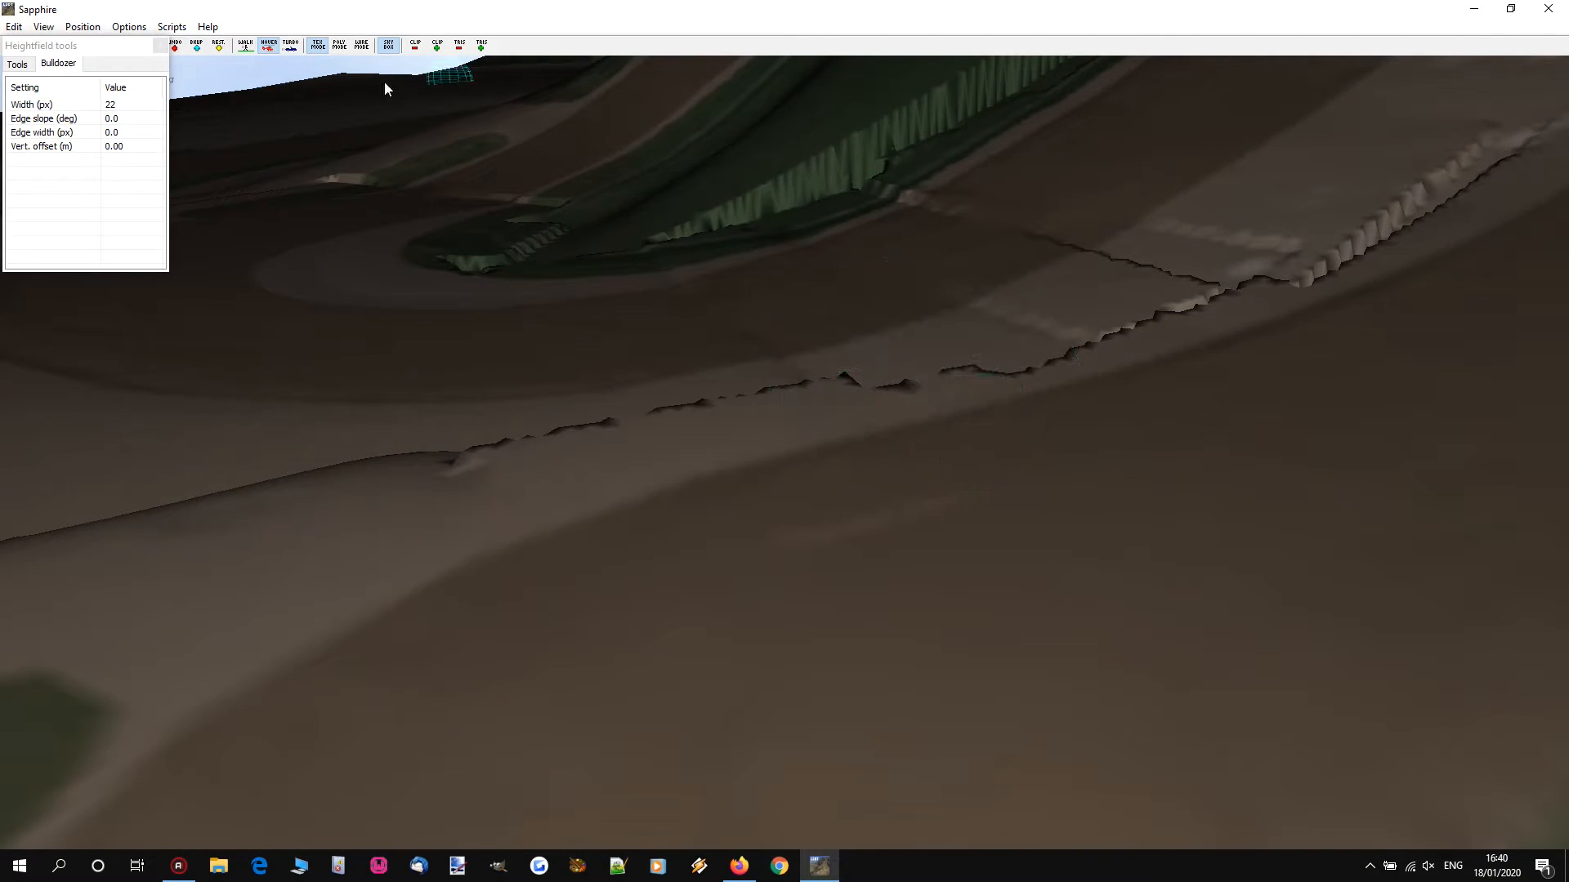
Step: Switch back to the Smooth tool and smooth from the bend up the hillside lane in polygon shading, restoring the textured display
left_click(17, 64)
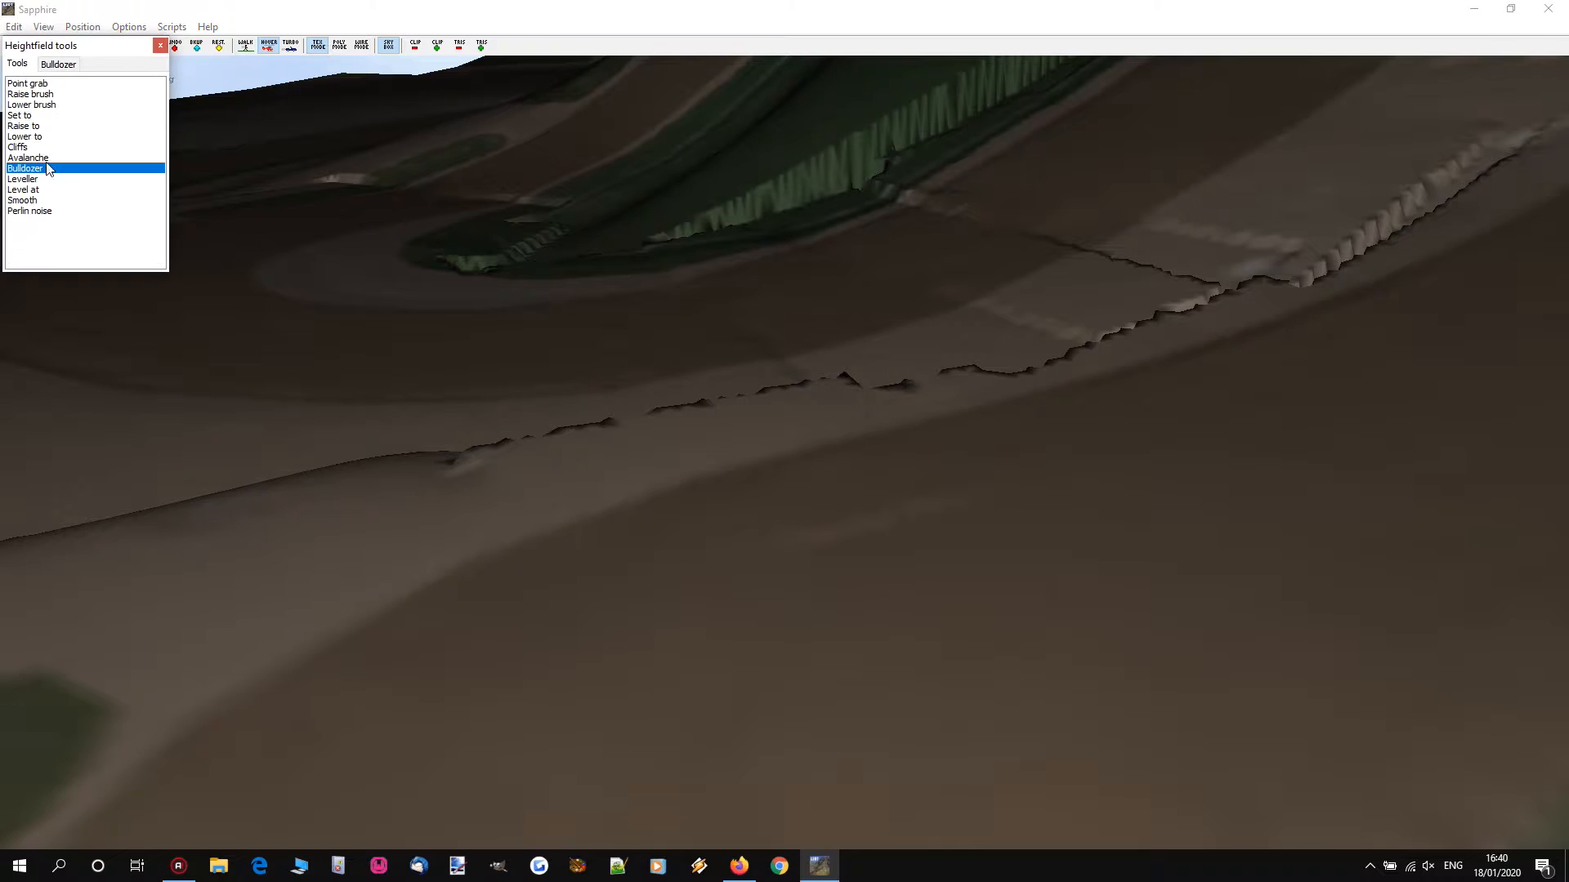
left_click(25, 203)
key("Up")
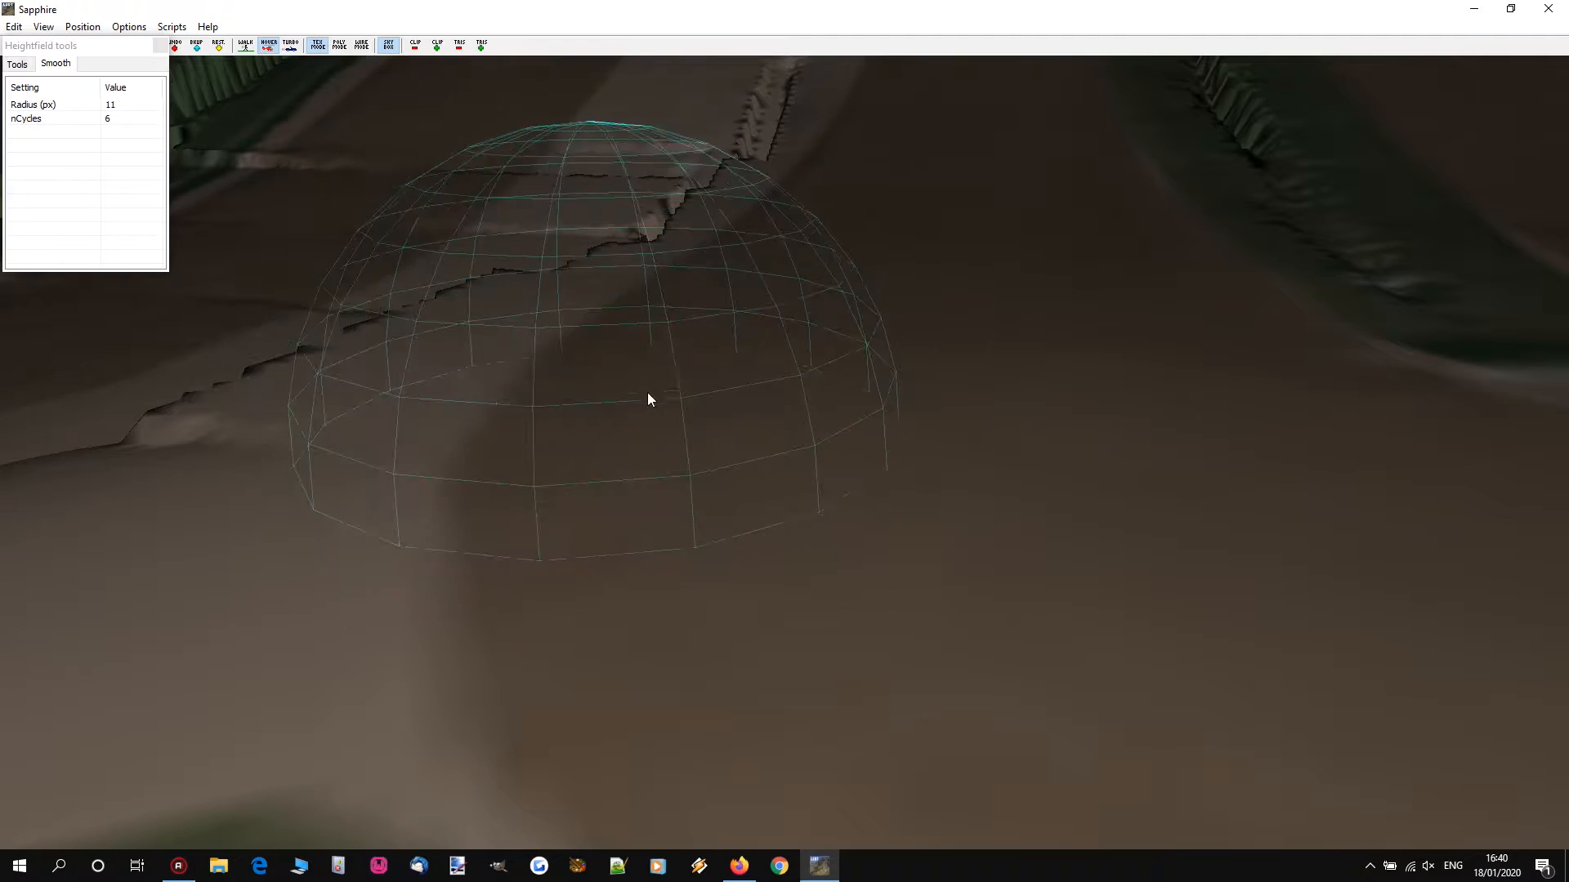
key("space")
key("Down")
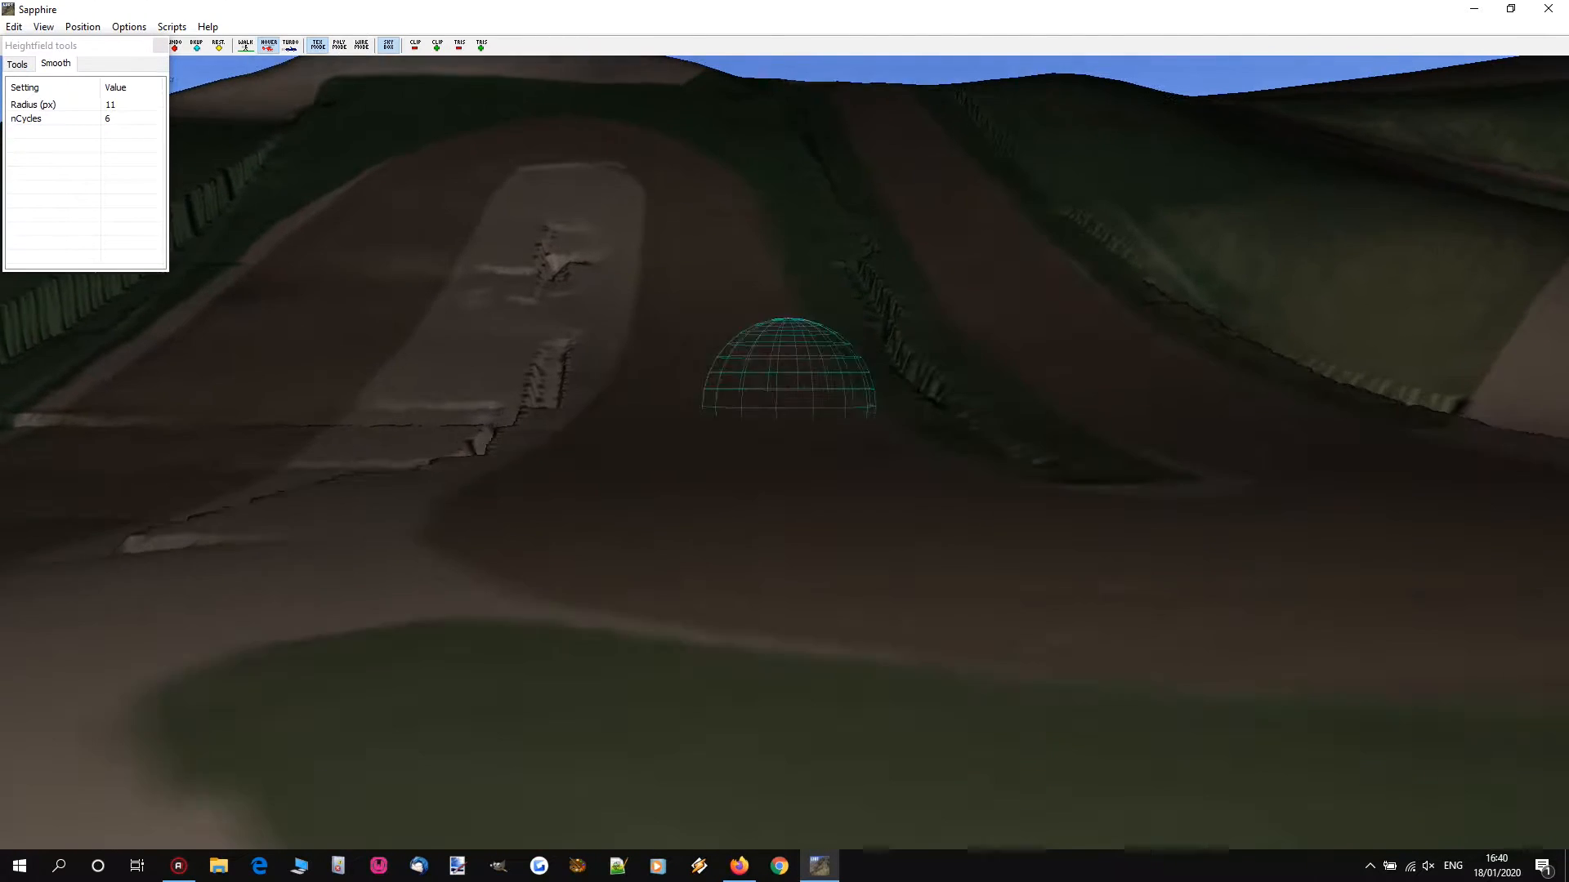
left_click(43, 26)
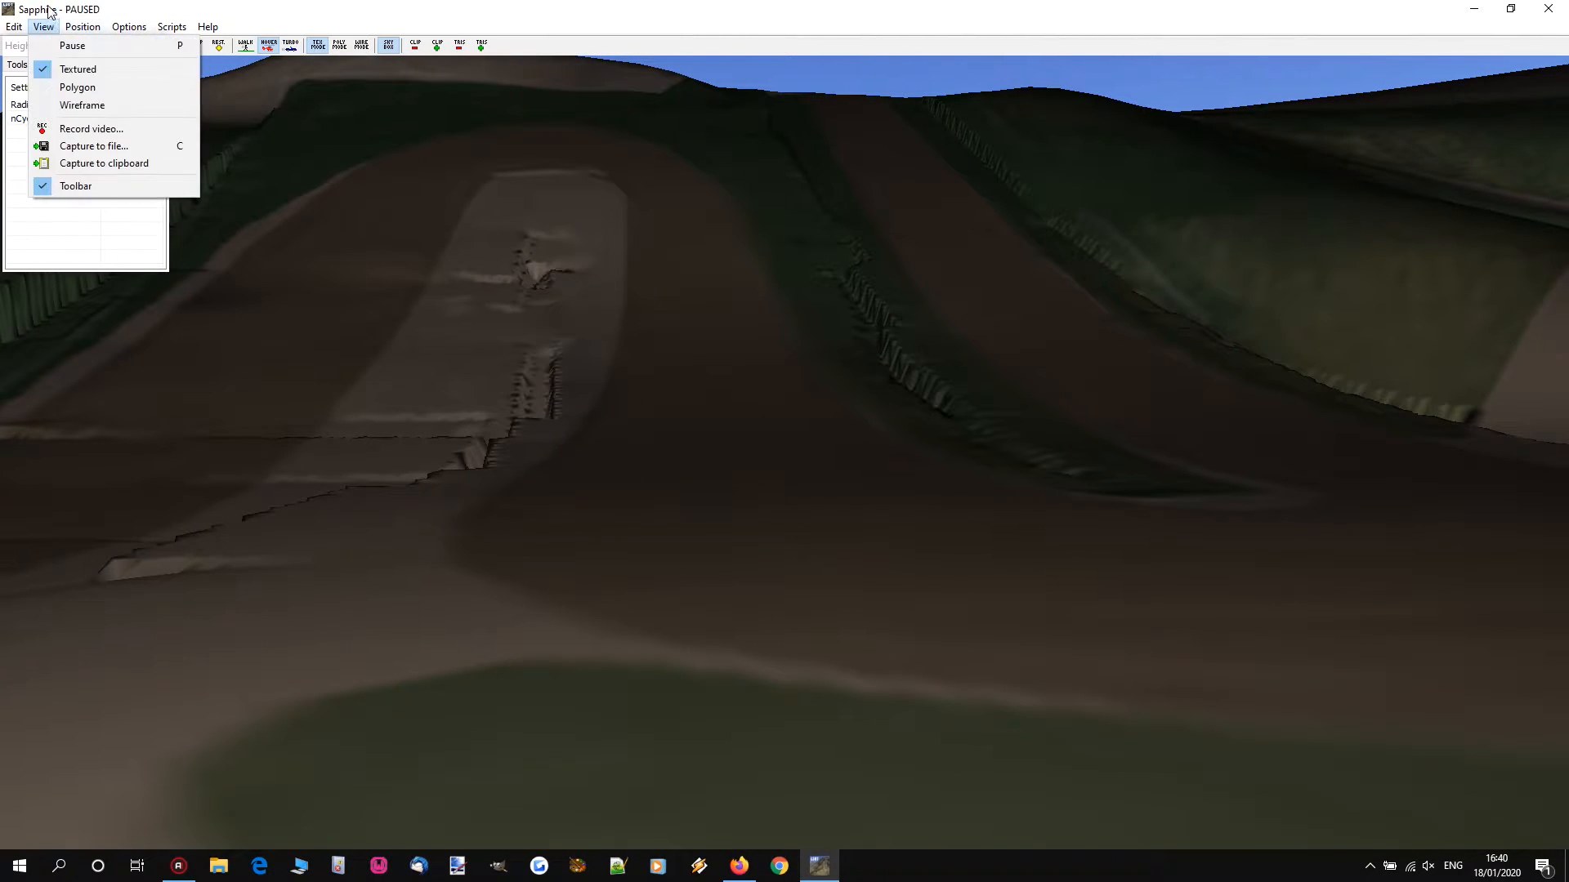
left_click(75, 88)
mouse_move(1005, 627)
left_mouse_down()
mouse_move(781, 486)
mouse_move(698, 397)
mouse_move(633, 199)
left_mouse_up()
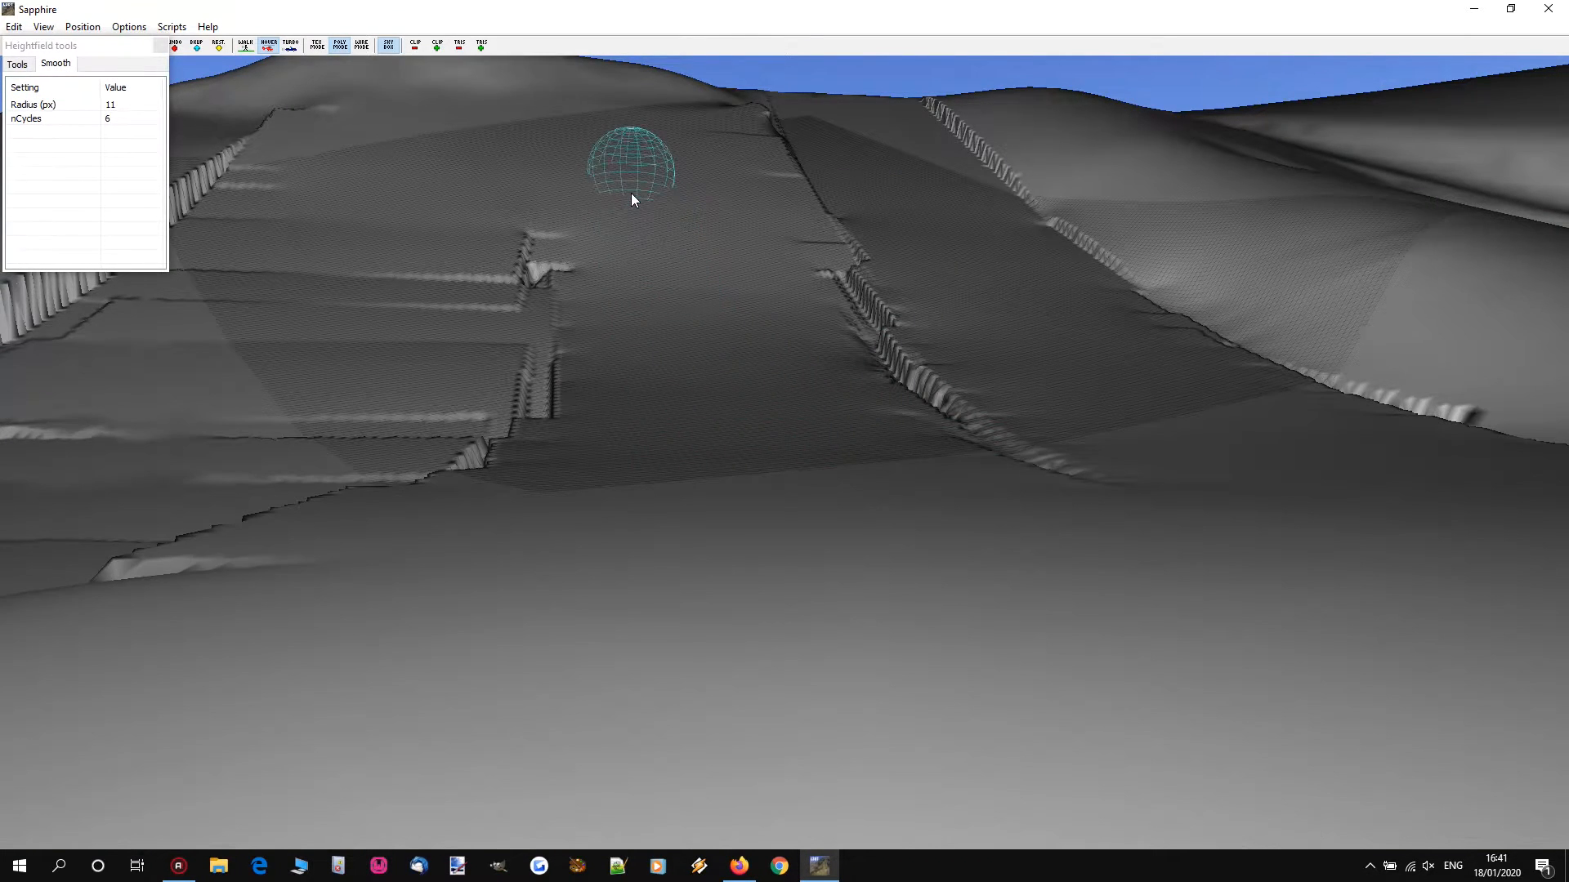
left_click(43, 26)
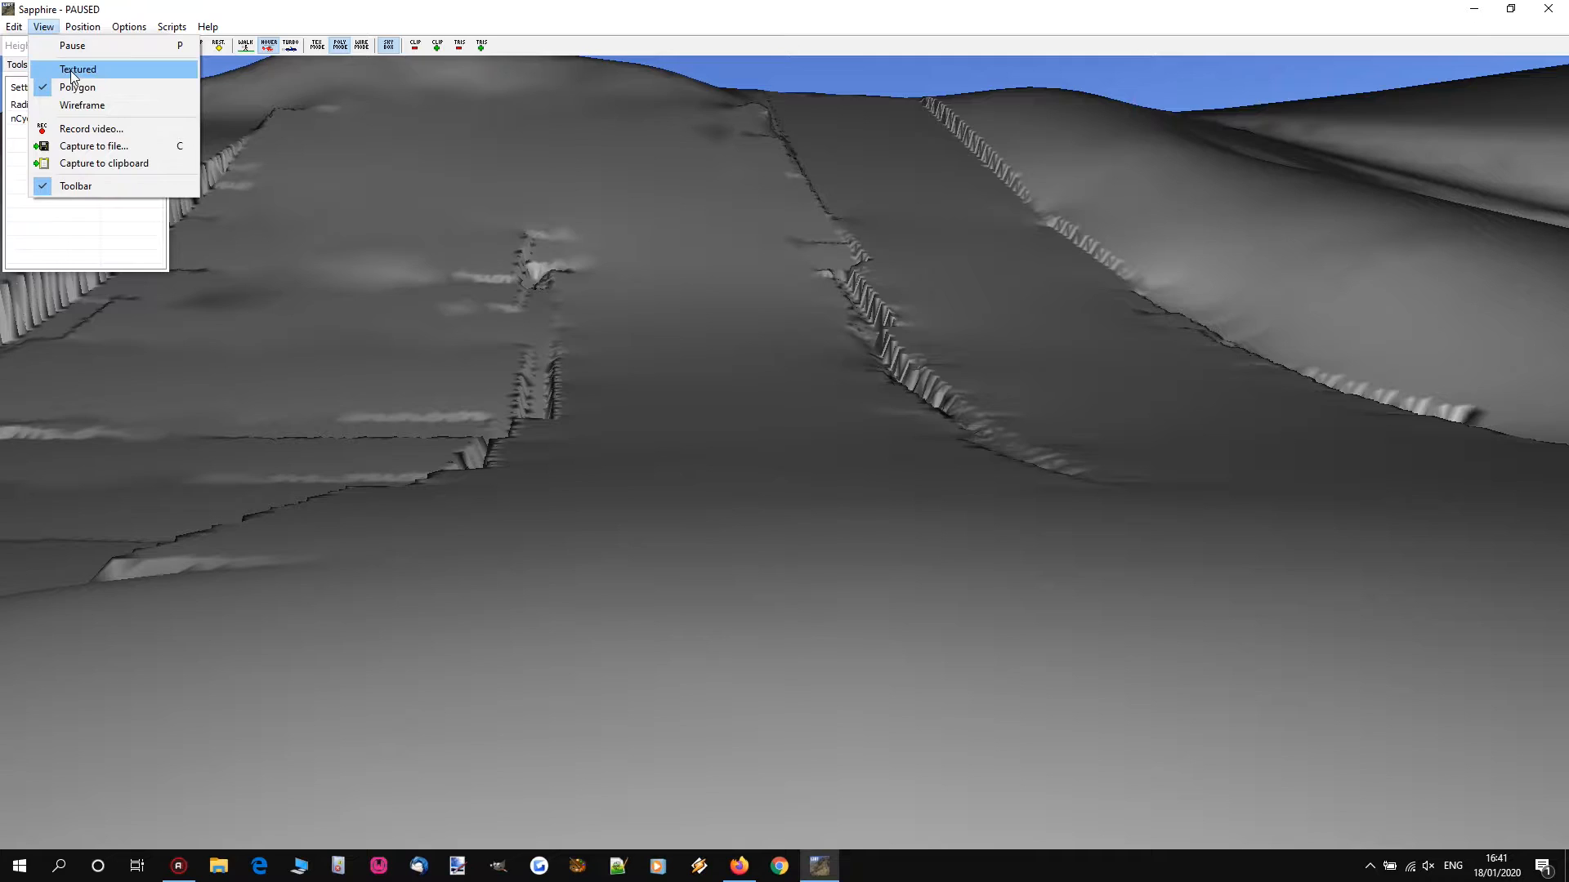
left_click(75, 70)
Step: Set the Smooth radius to 25 px and smooth the ledges across the neighbouring lane between the grass bank and the pale strip
scroll(727, 448, "up", 6)
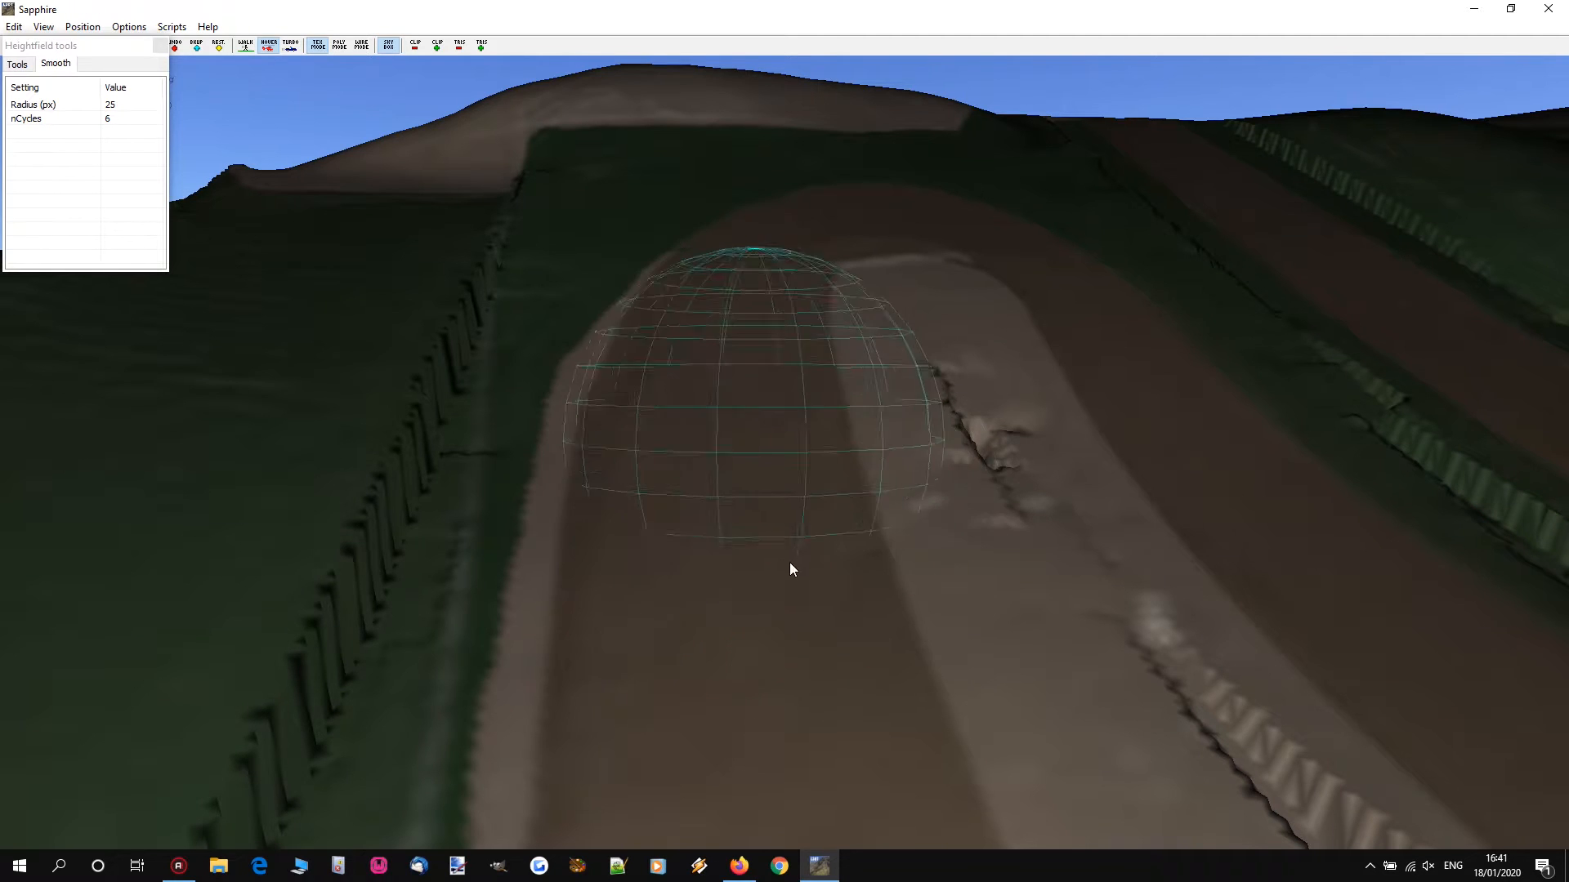
key("s")
key("s")
key("s")
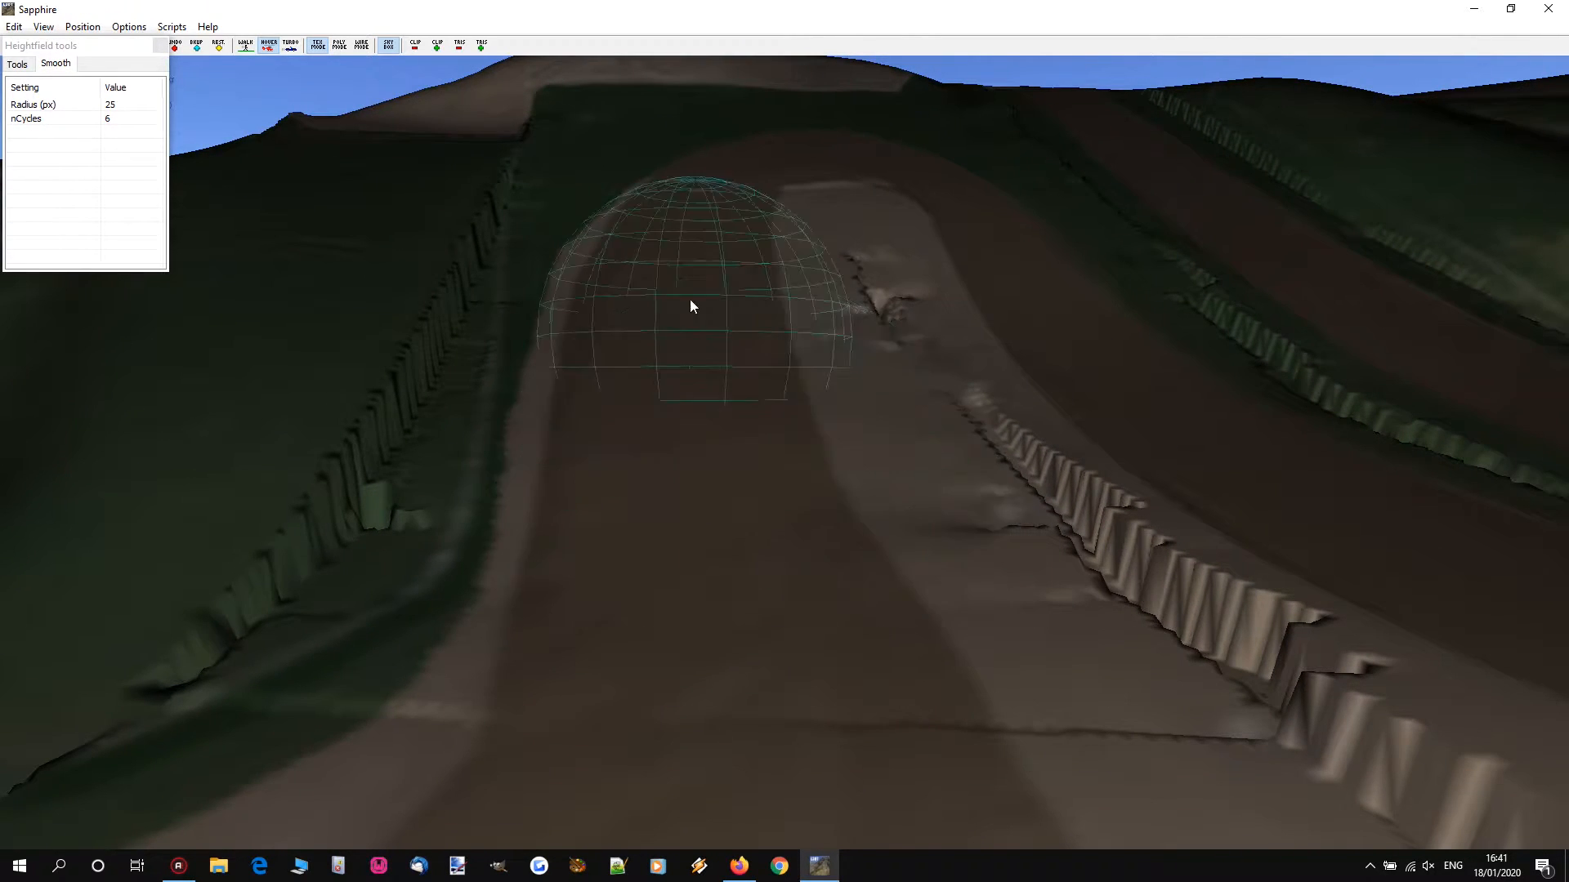
key("s")
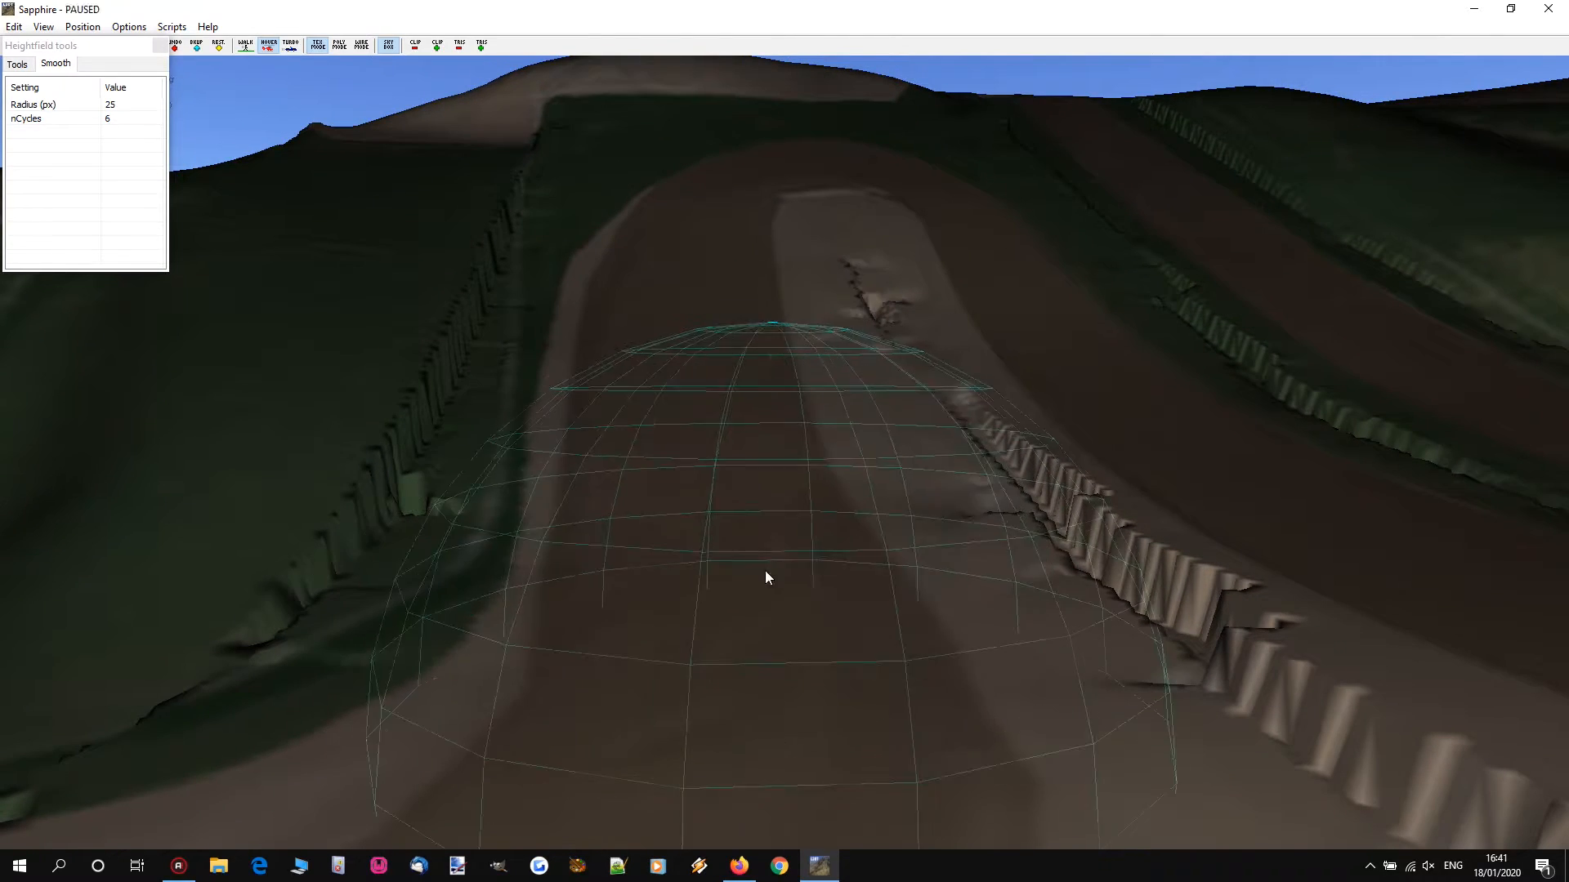
key("s")
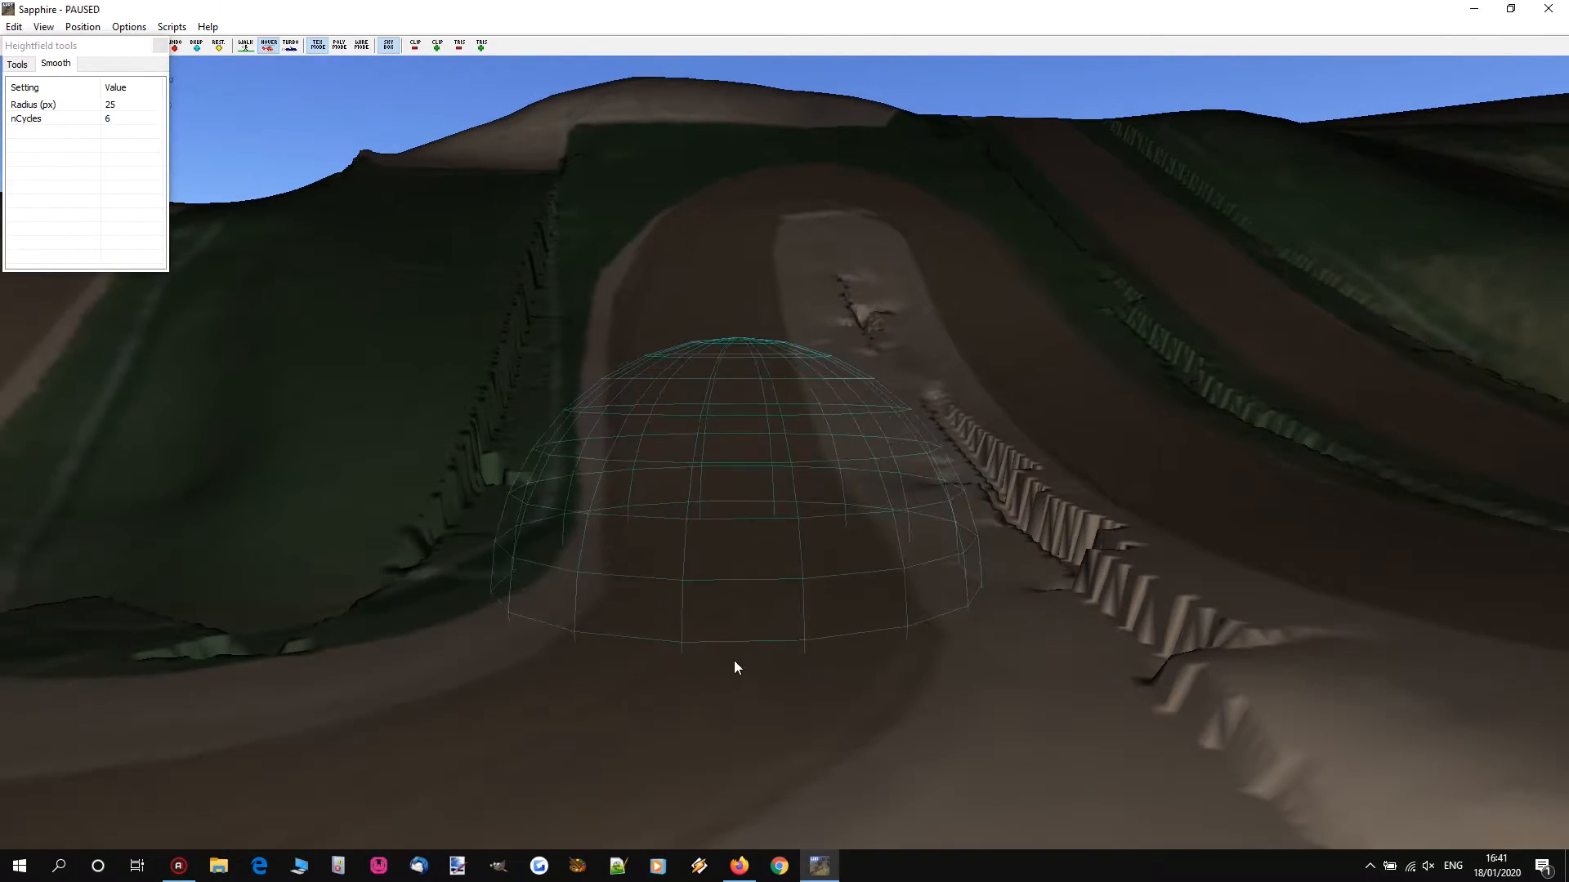
key("s")
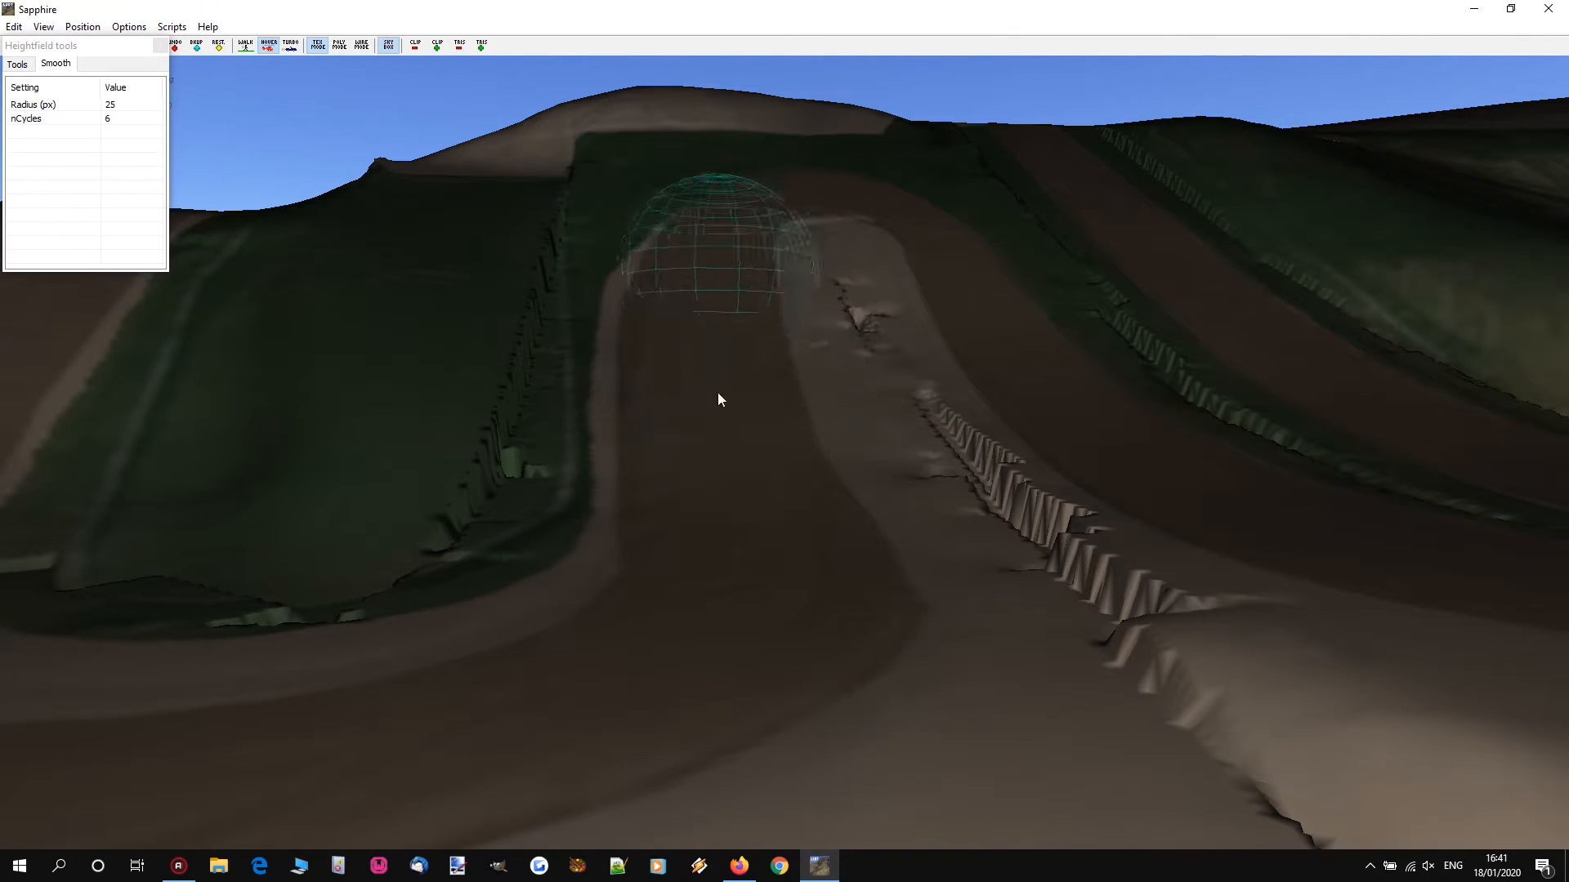
Step: Check the smoothed lane beside the grass bank in polygon shading and restore the textured display
left_click(43, 27)
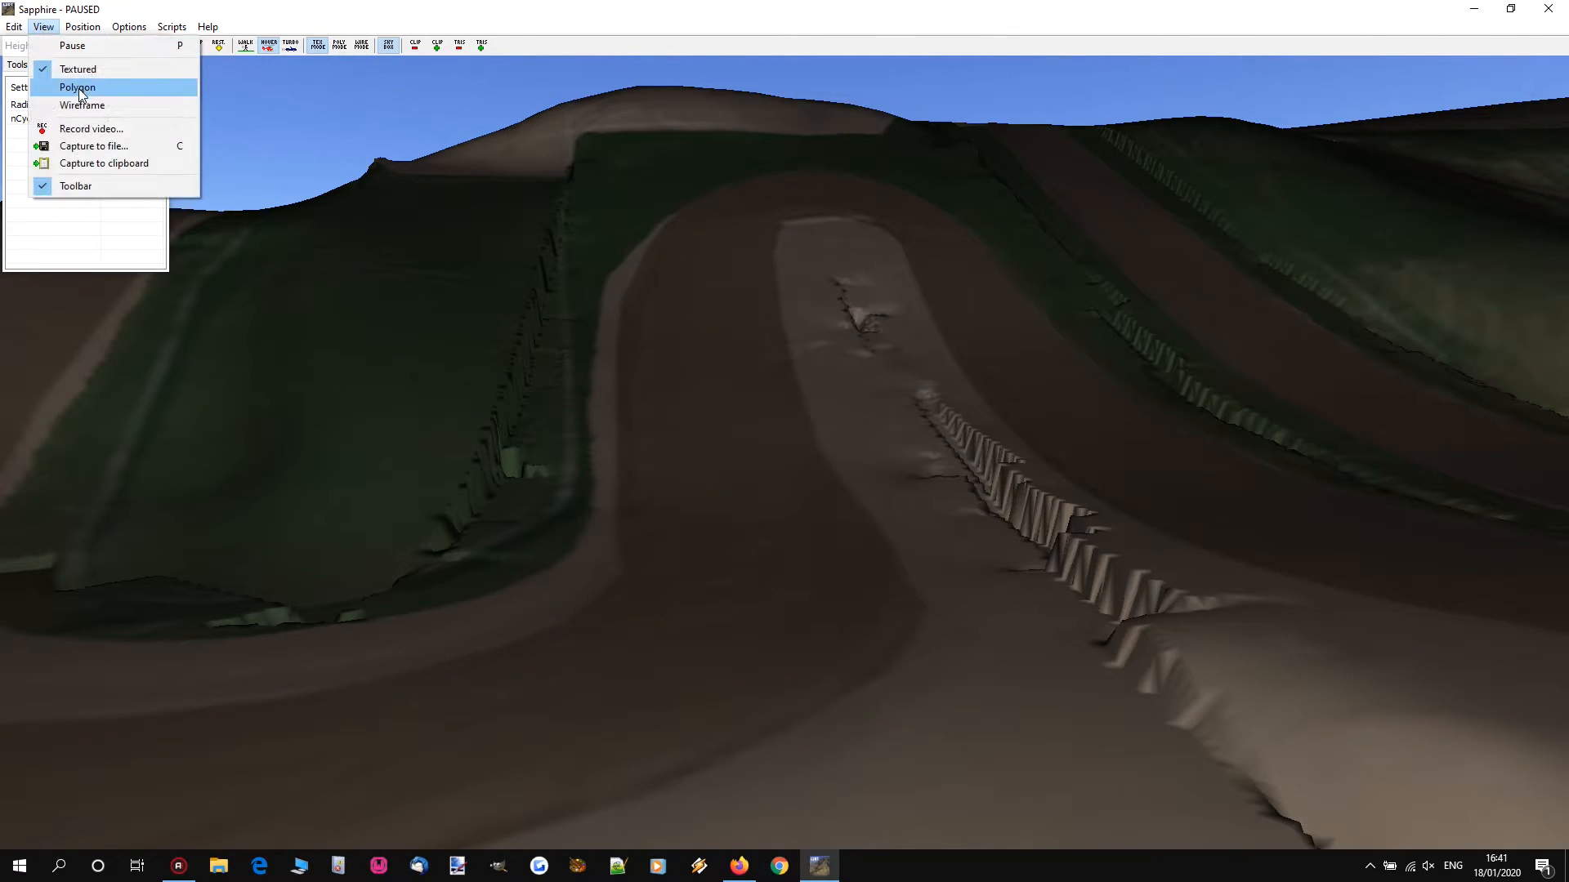
left_click(80, 88)
left_click(43, 26)
left_click(74, 67)
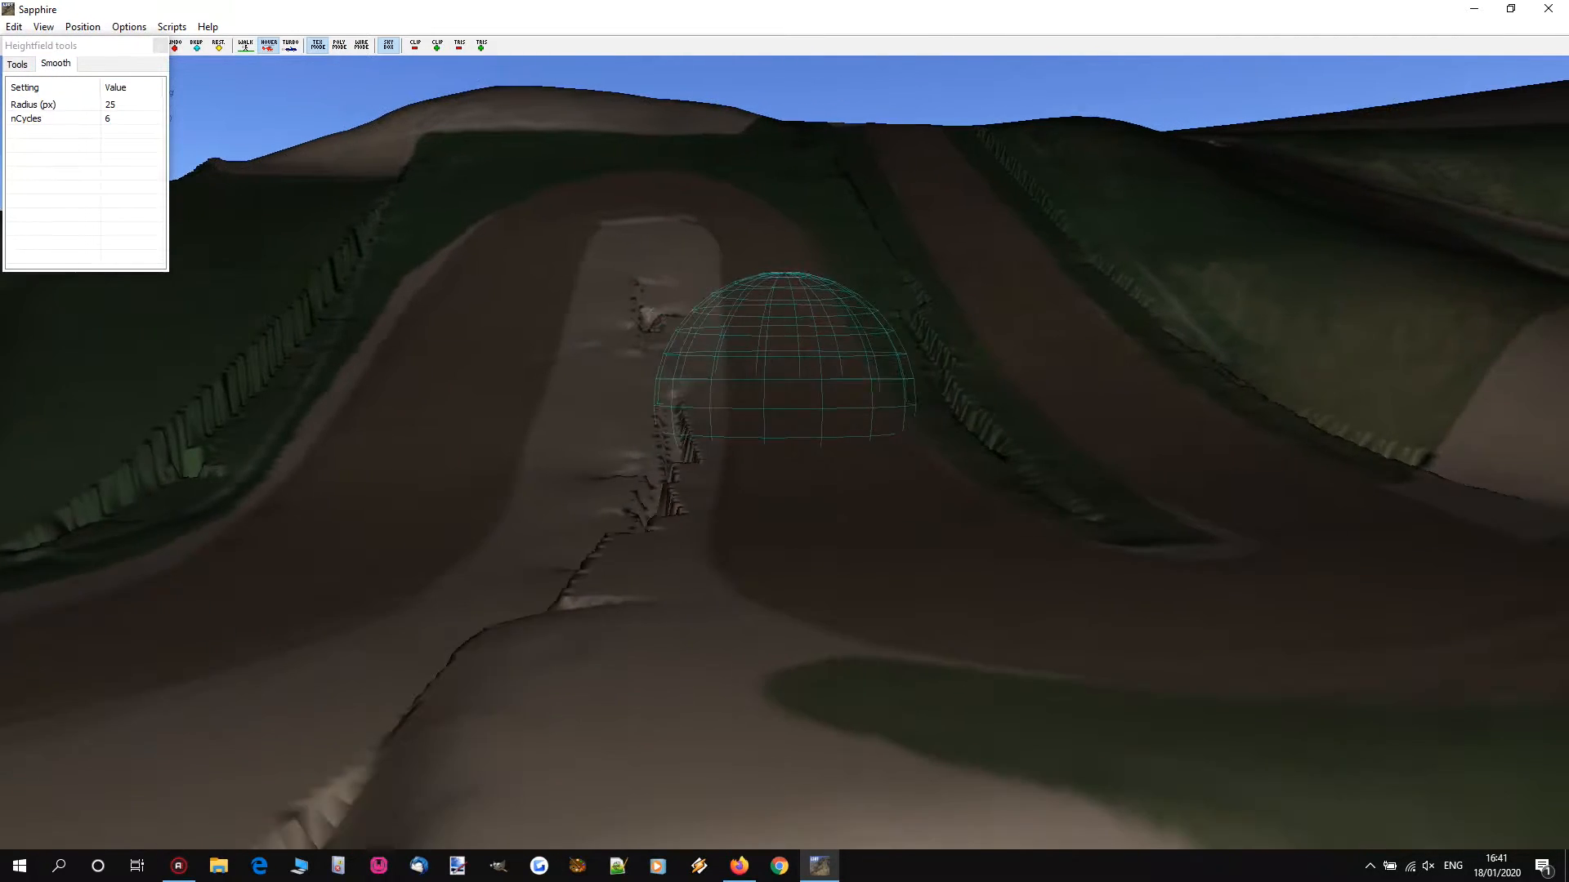
Step: Examine the hillside lanes and the narrow grass strip dividing the two lanes beyond the pale strip
key("d")
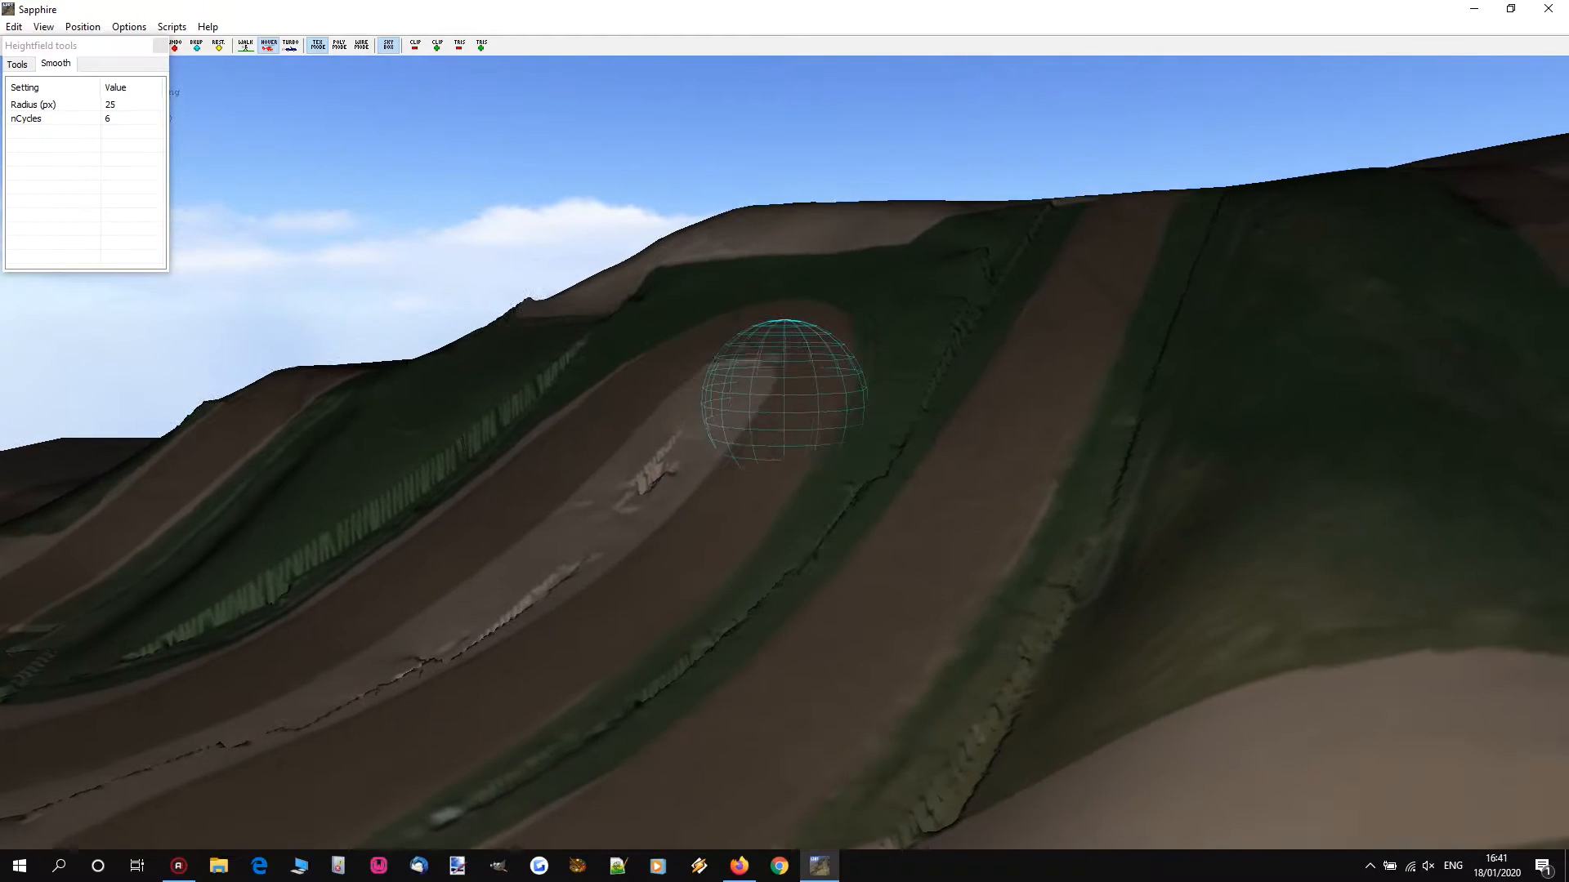
key("s")
mouse_move(784, 425)
right_mouse_down()
mouse_move(719, 429)
mouse_move(740, 439)
right_mouse_up()
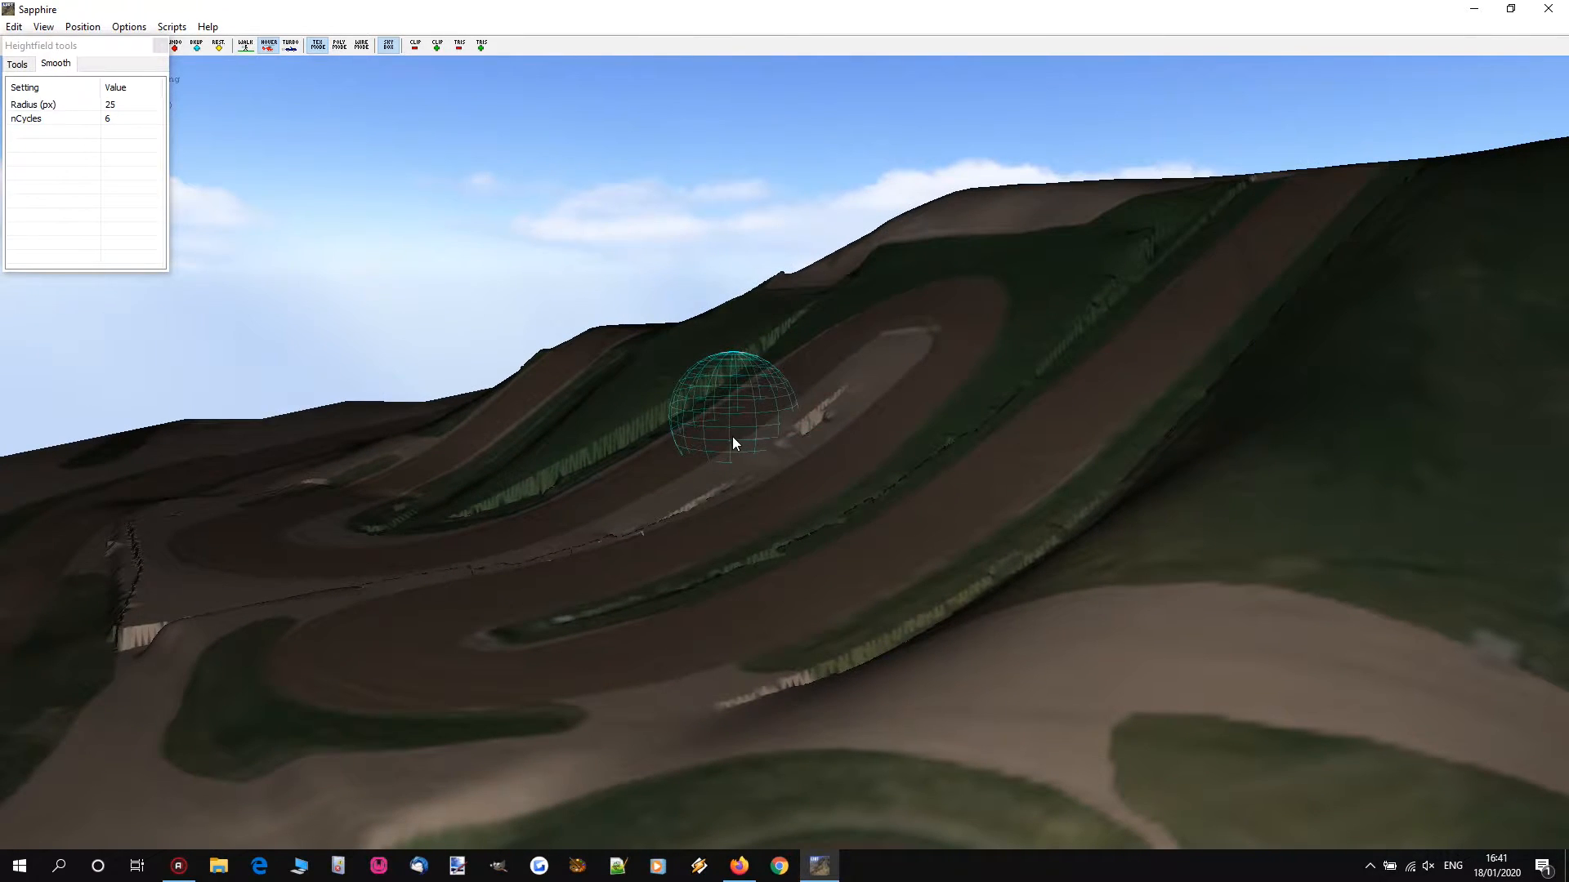
right_click_drag(799, 481, 878, 480)
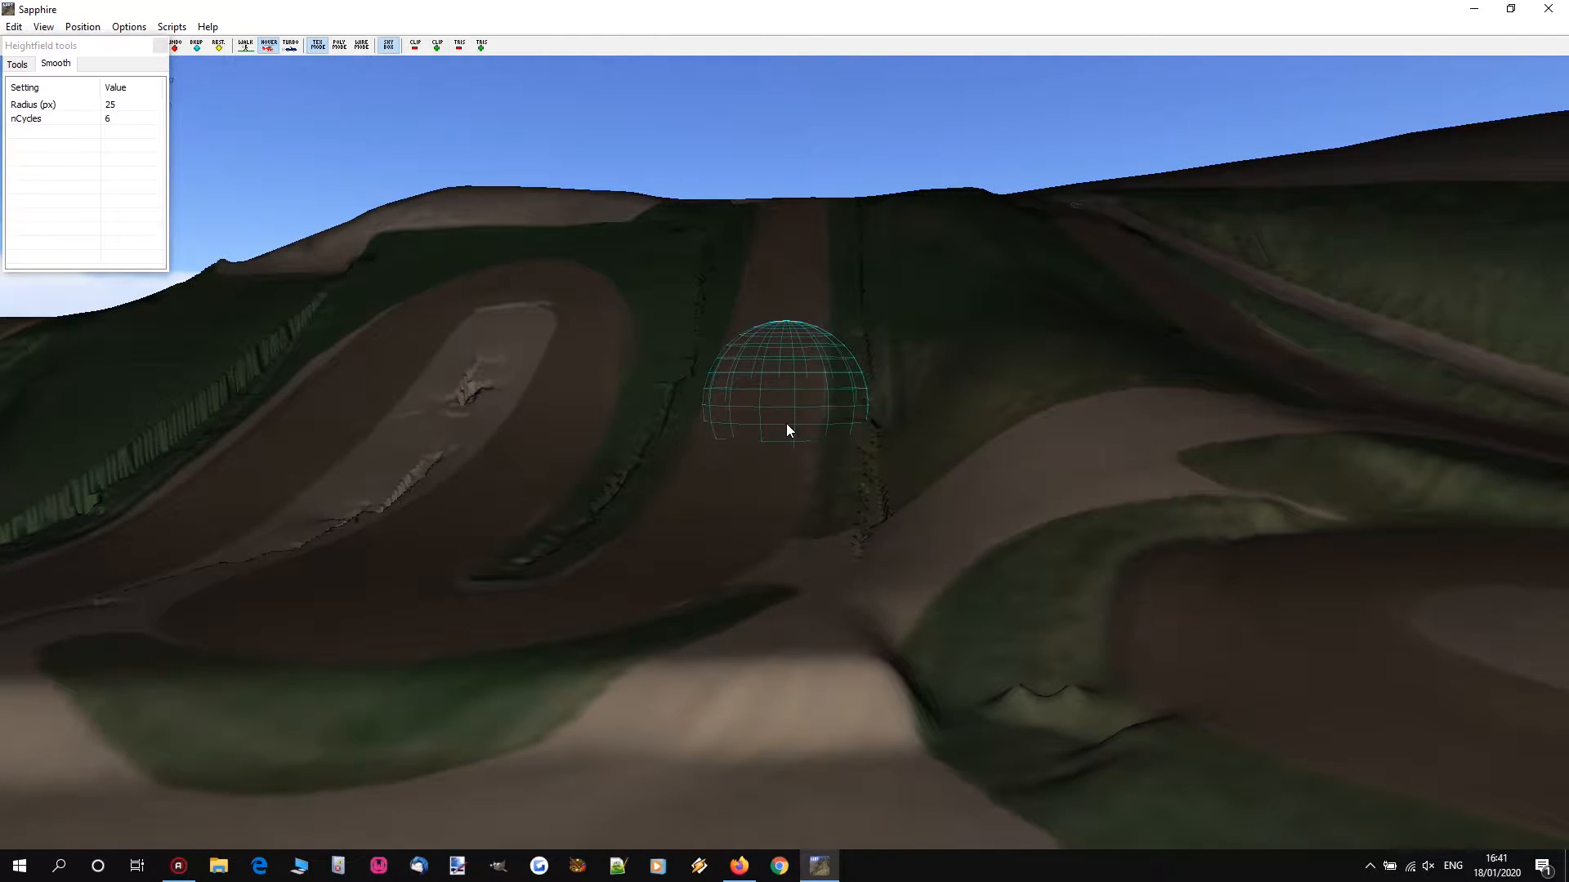
key("w")
right_click_drag(786, 423, 766, 466)
mouse_move(730, 237)
right_mouse_down()
mouse_move(719, 137)
mouse_move(748, 302)
right_mouse_up()
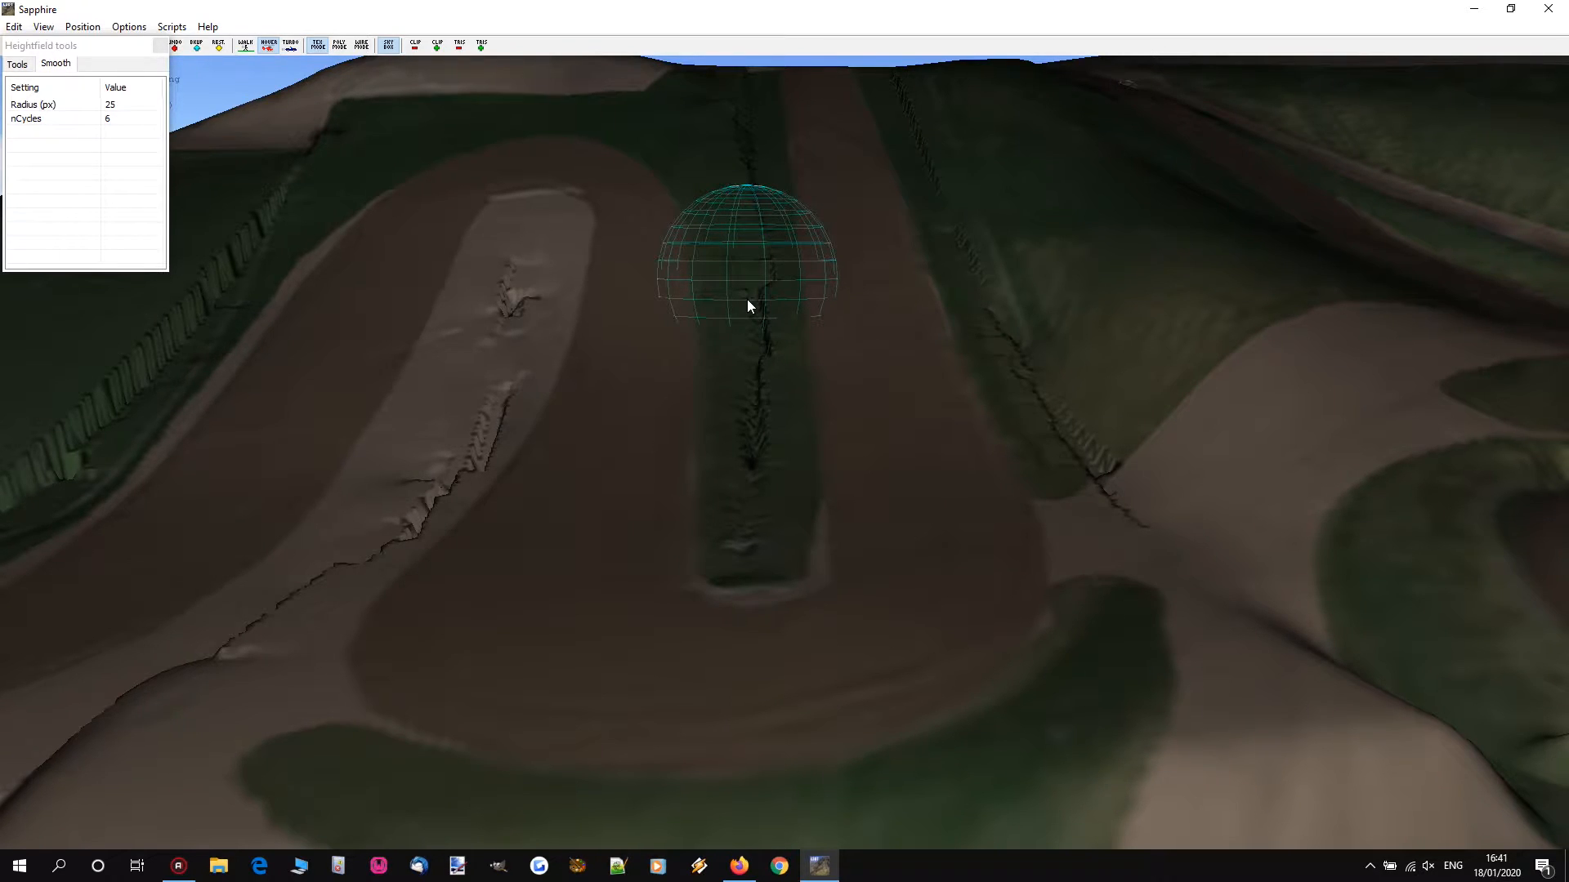
Step: Switch to the browser, review the Maggiora GoPro lap from 0:55 back to 0:48 for the hillside lanes, and return to the heightfield editor
left_click(739, 866)
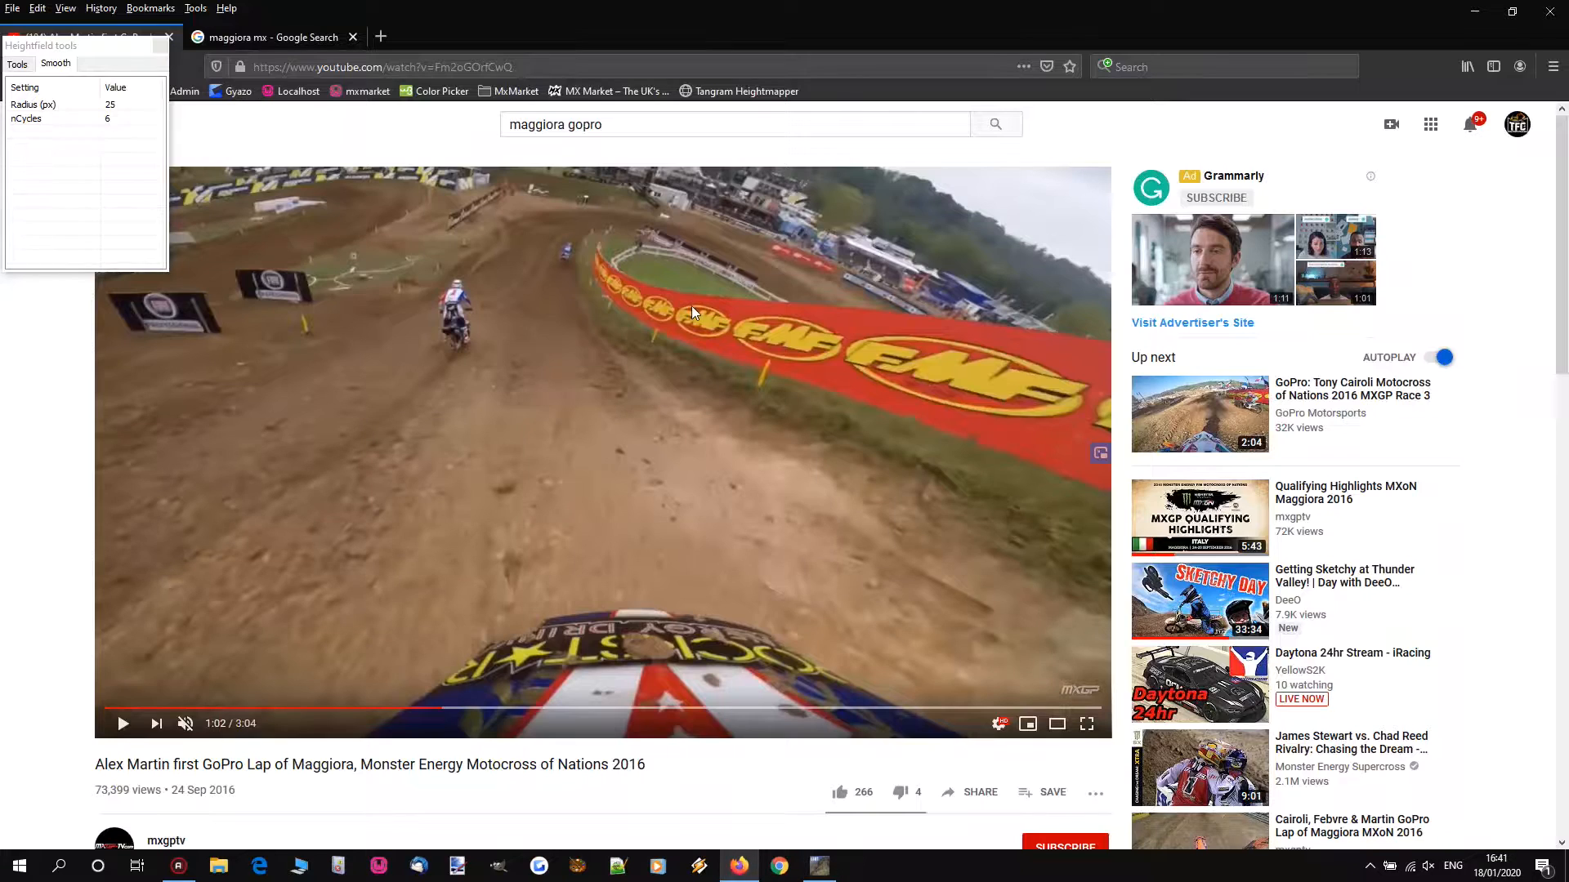
left_click(419, 707)
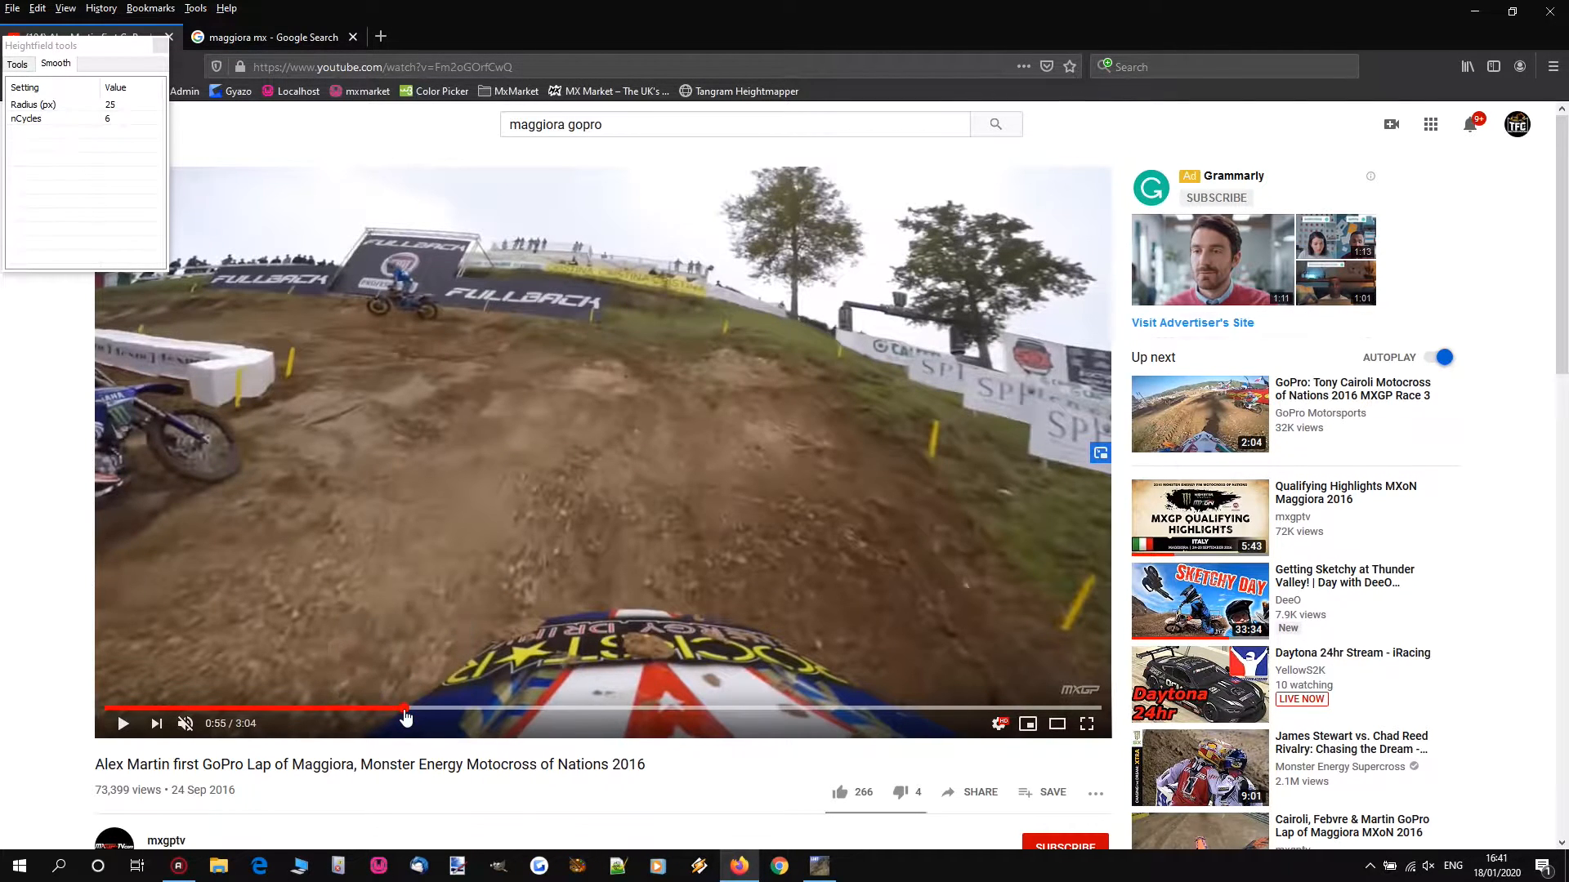
left_click(405, 709)
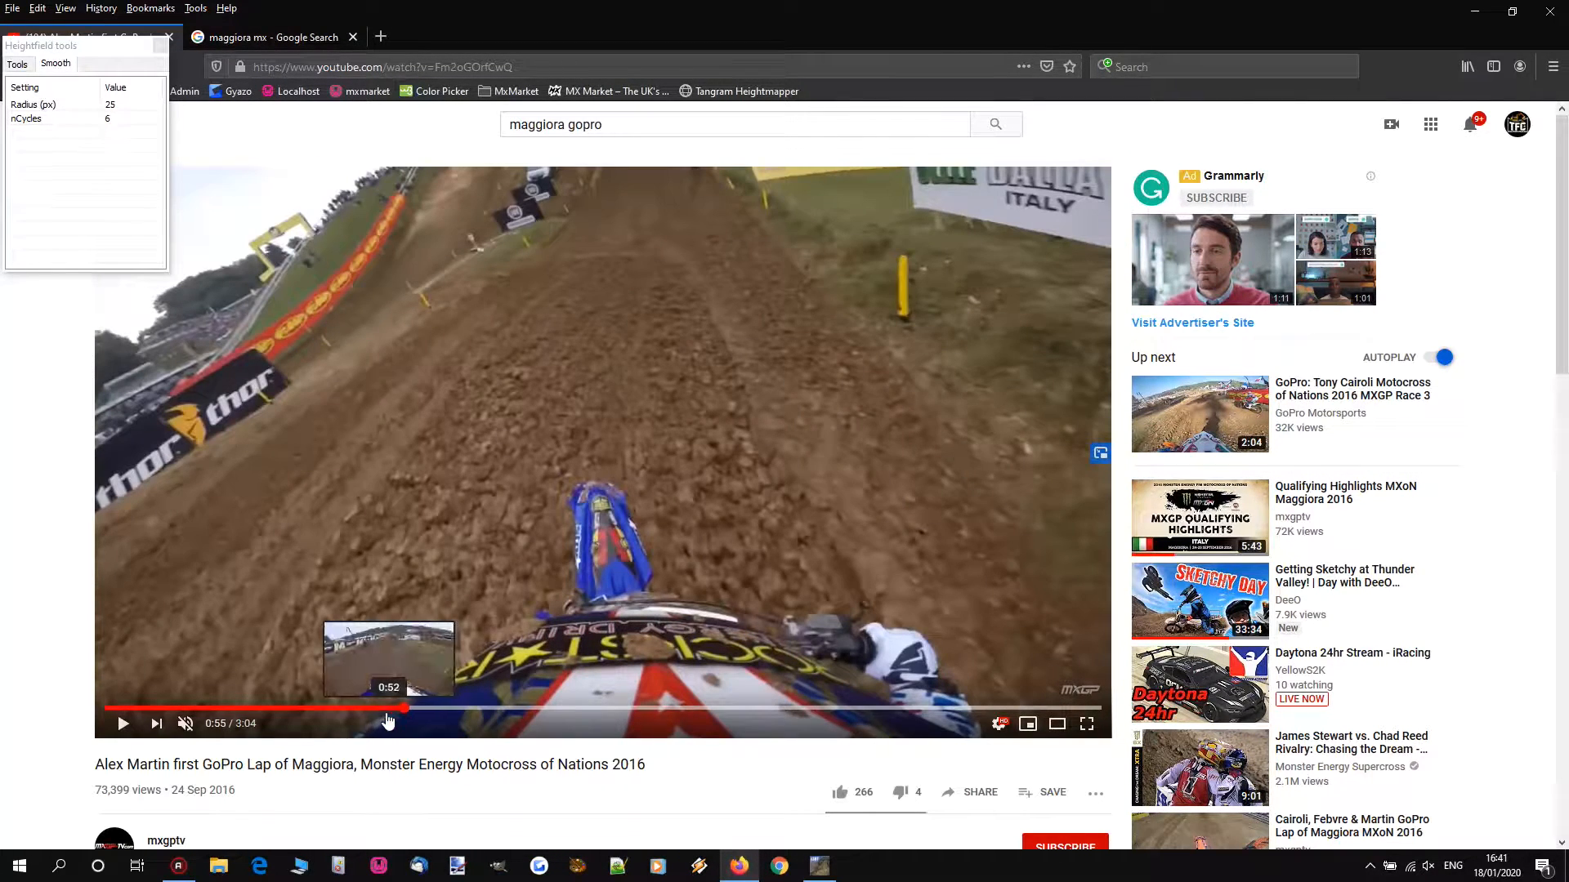
left_click(385, 710)
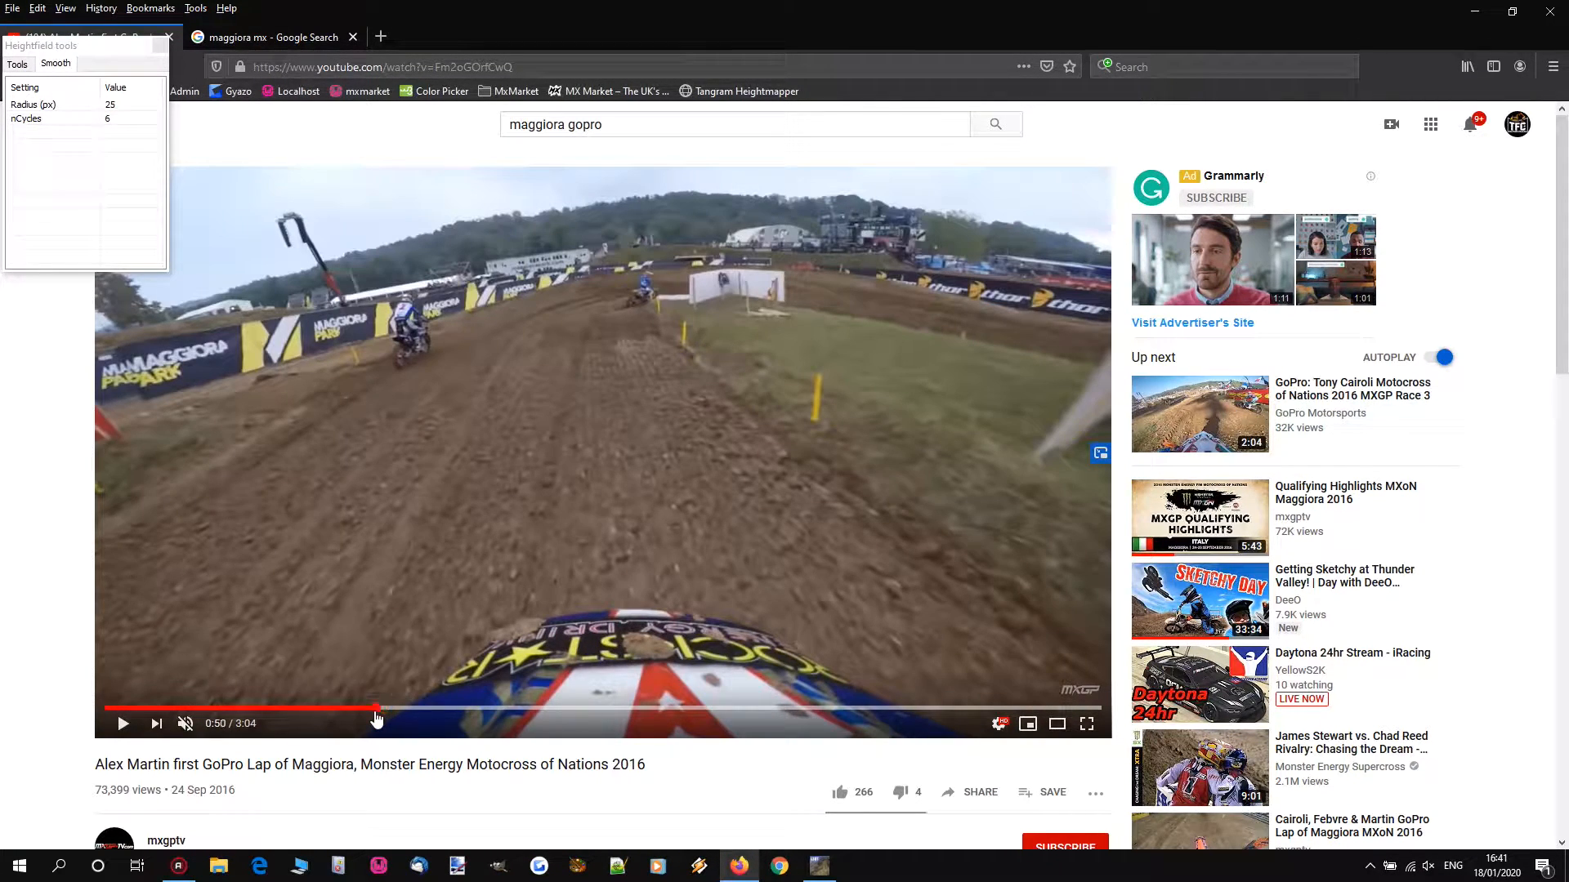
left_click(376, 709)
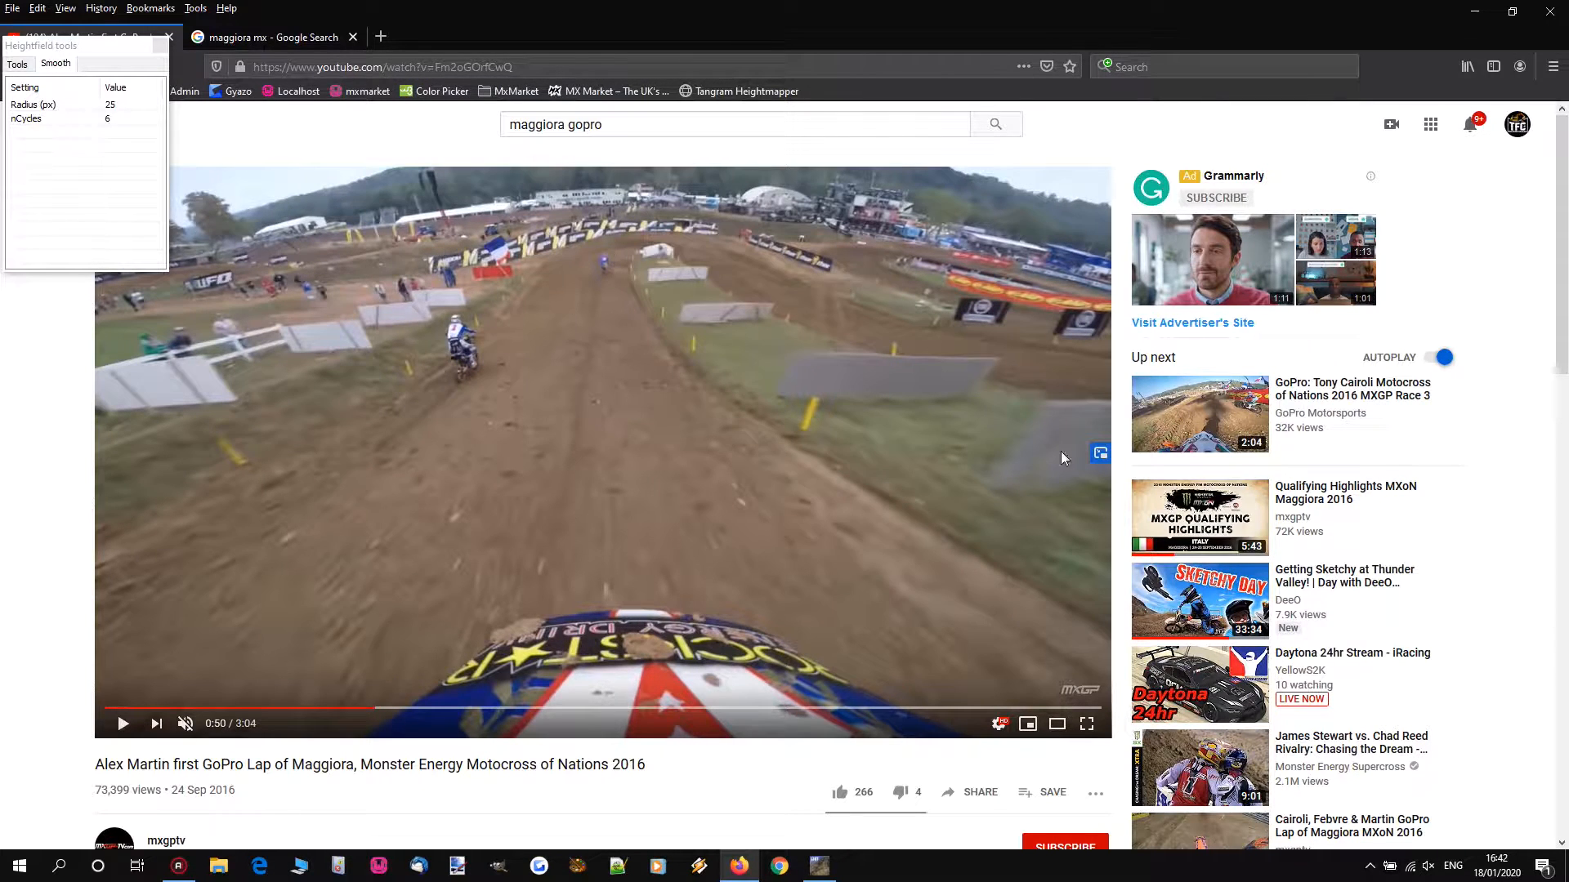
left_click(366, 710)
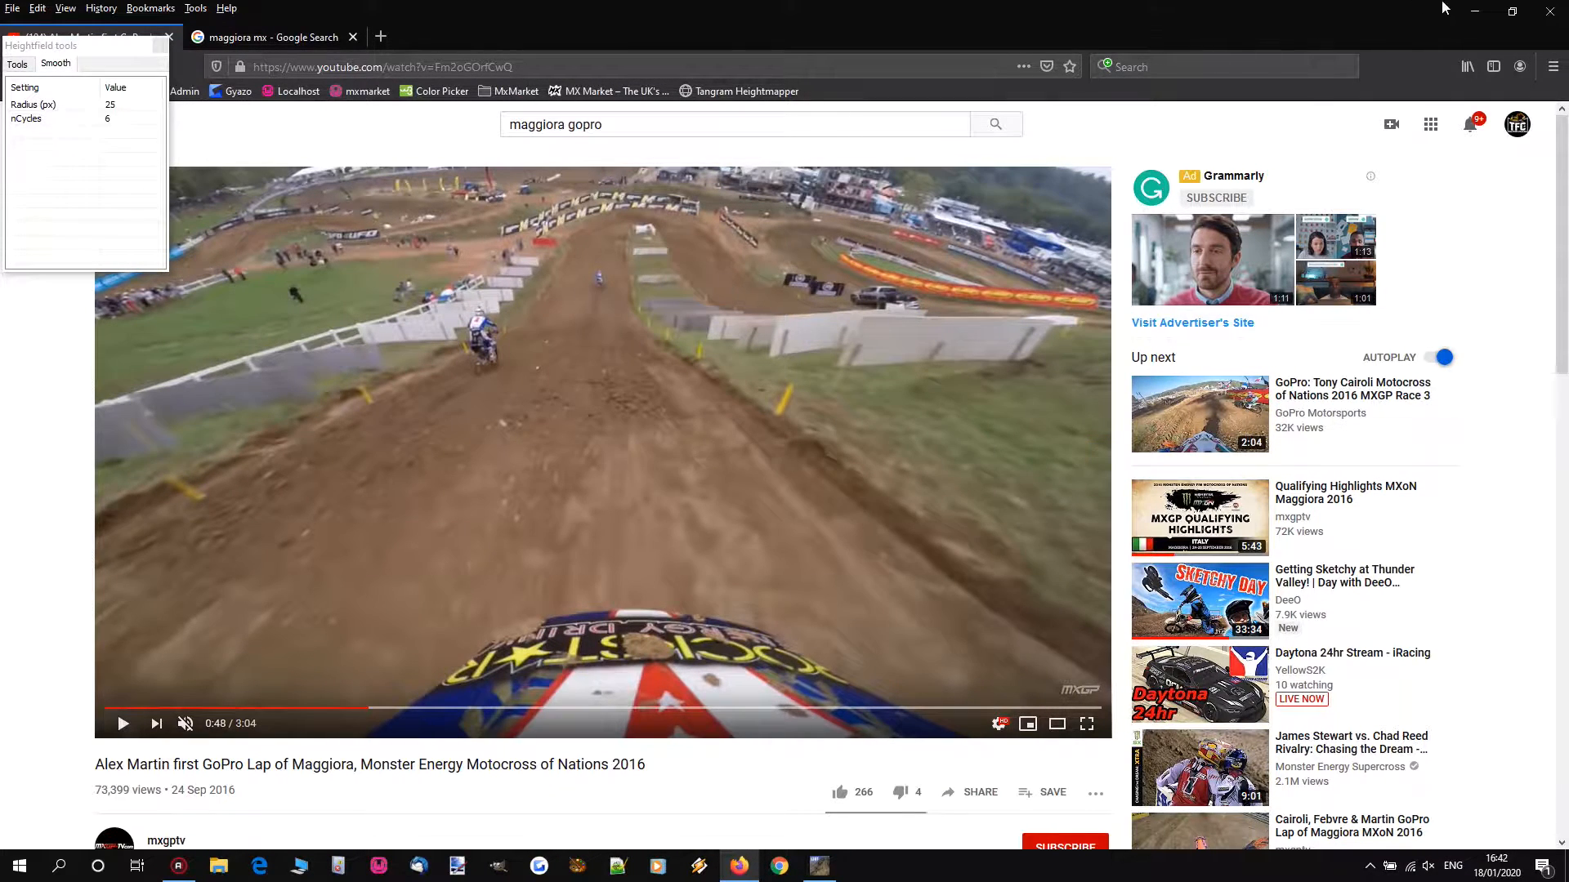
left_click(1474, 11)
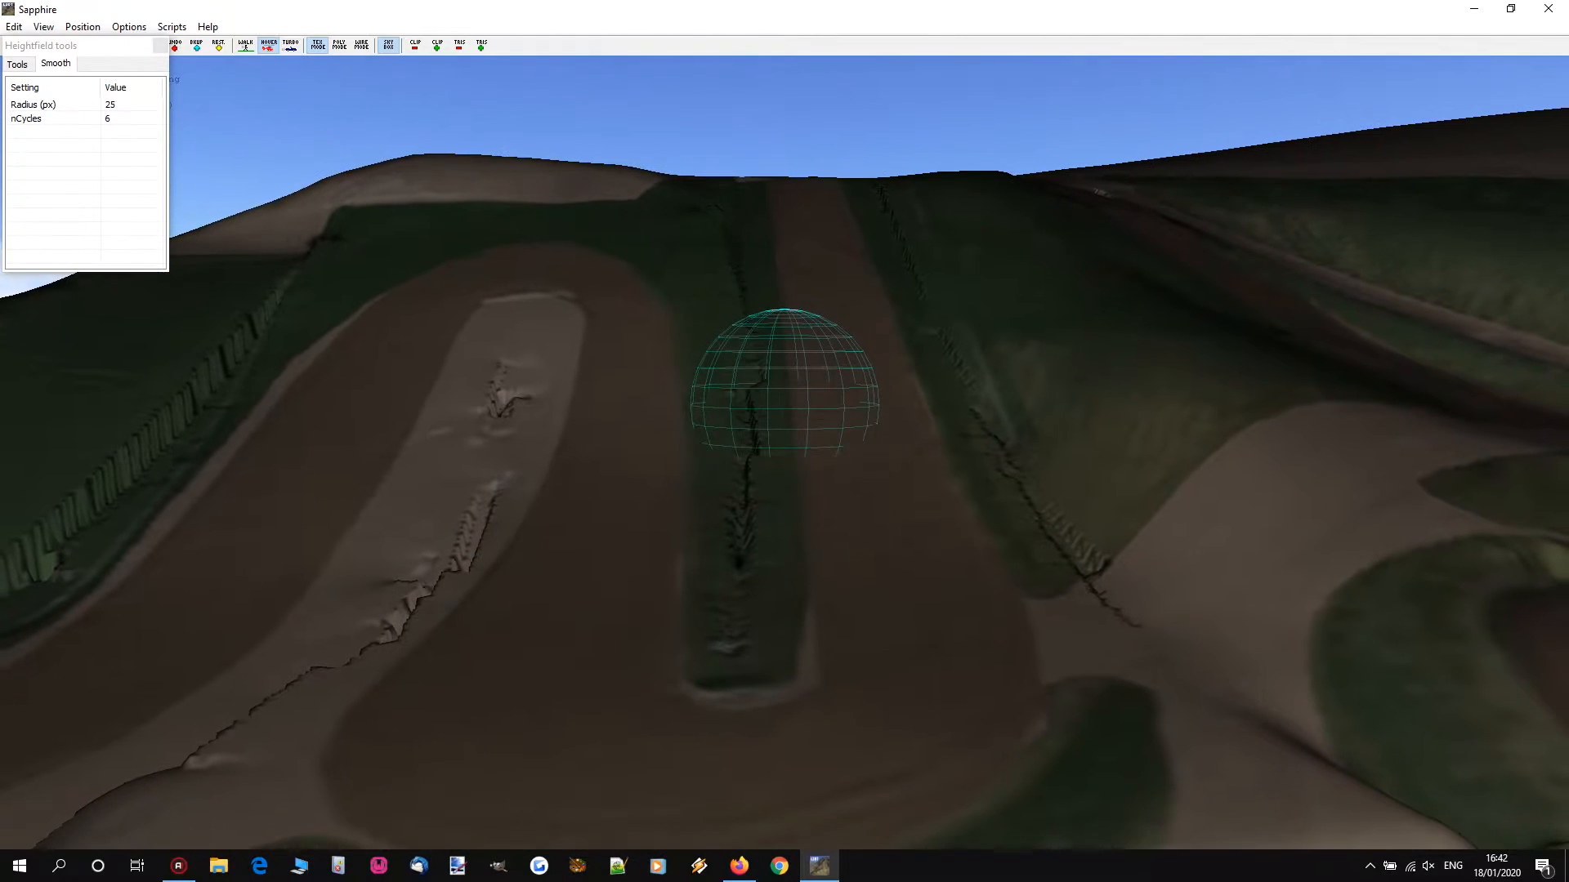
Step: Switch to the Bulldozer, set its width to 10 px and bulldoze a raised pass up the grass strip between the two lanes
right_click_drag(812, 429, 784, 523)
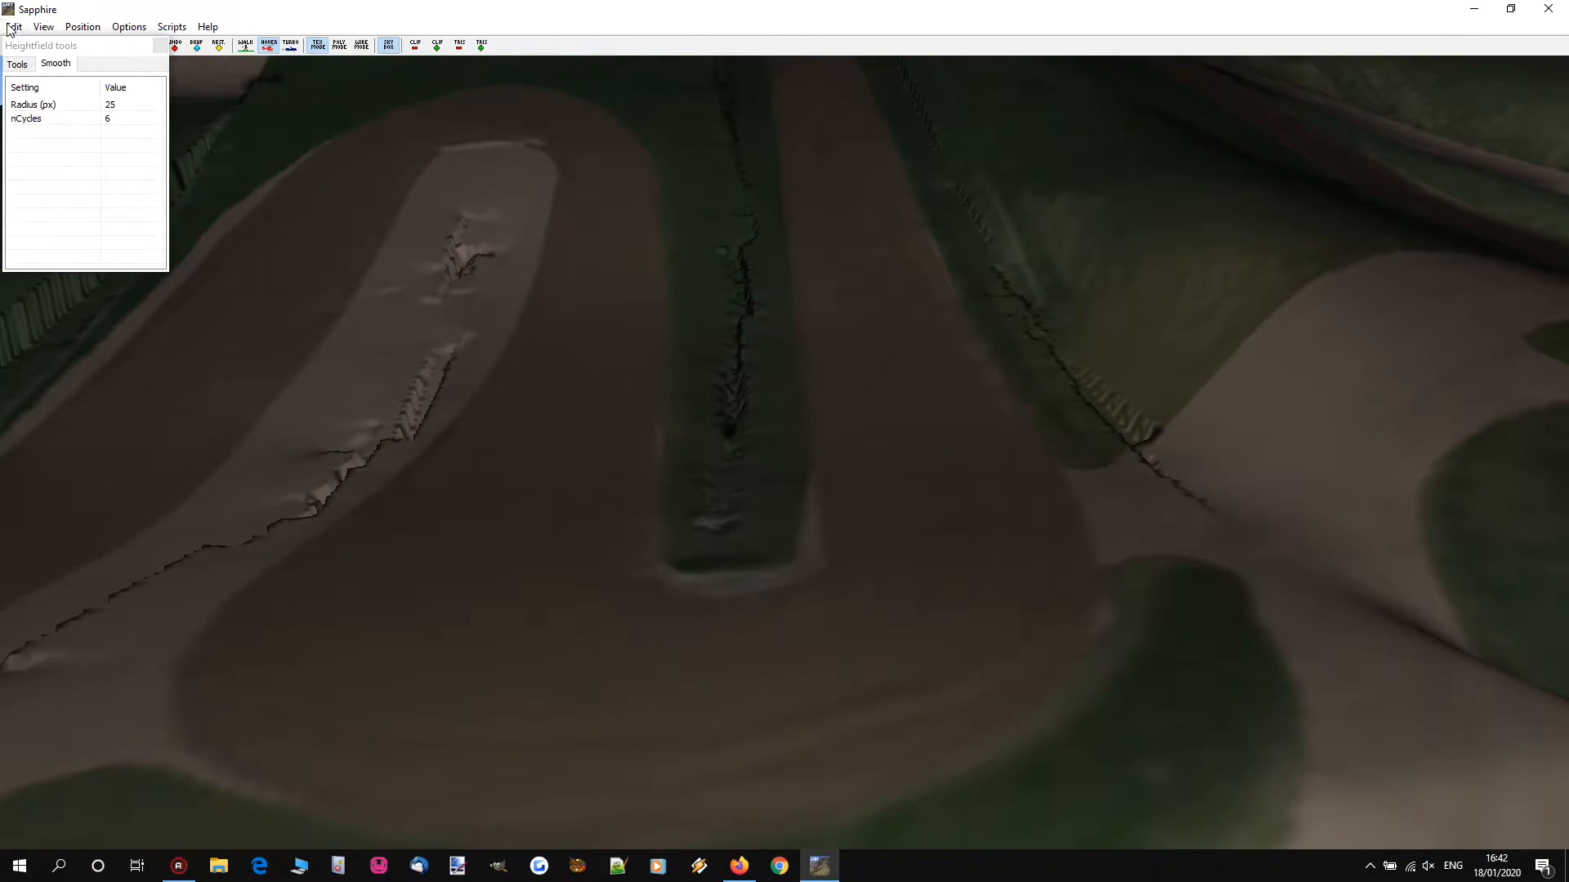
left_click(17, 64)
left_click(42, 169)
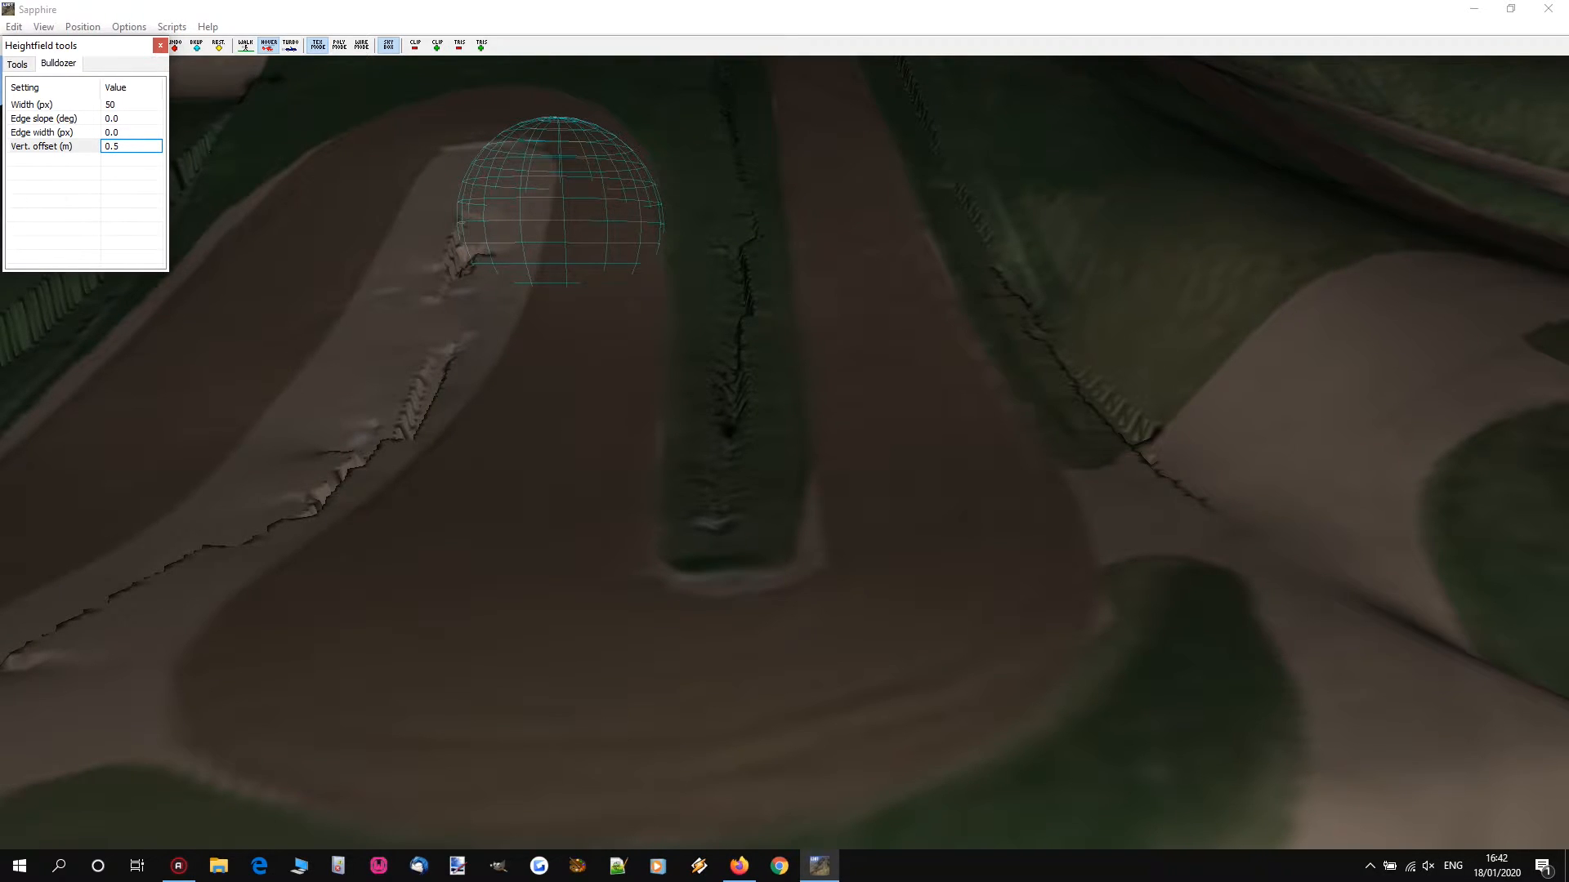
left_click(86, 228)
scroll(675, 592, "down", 3)
scroll(724, 552, "down", 6)
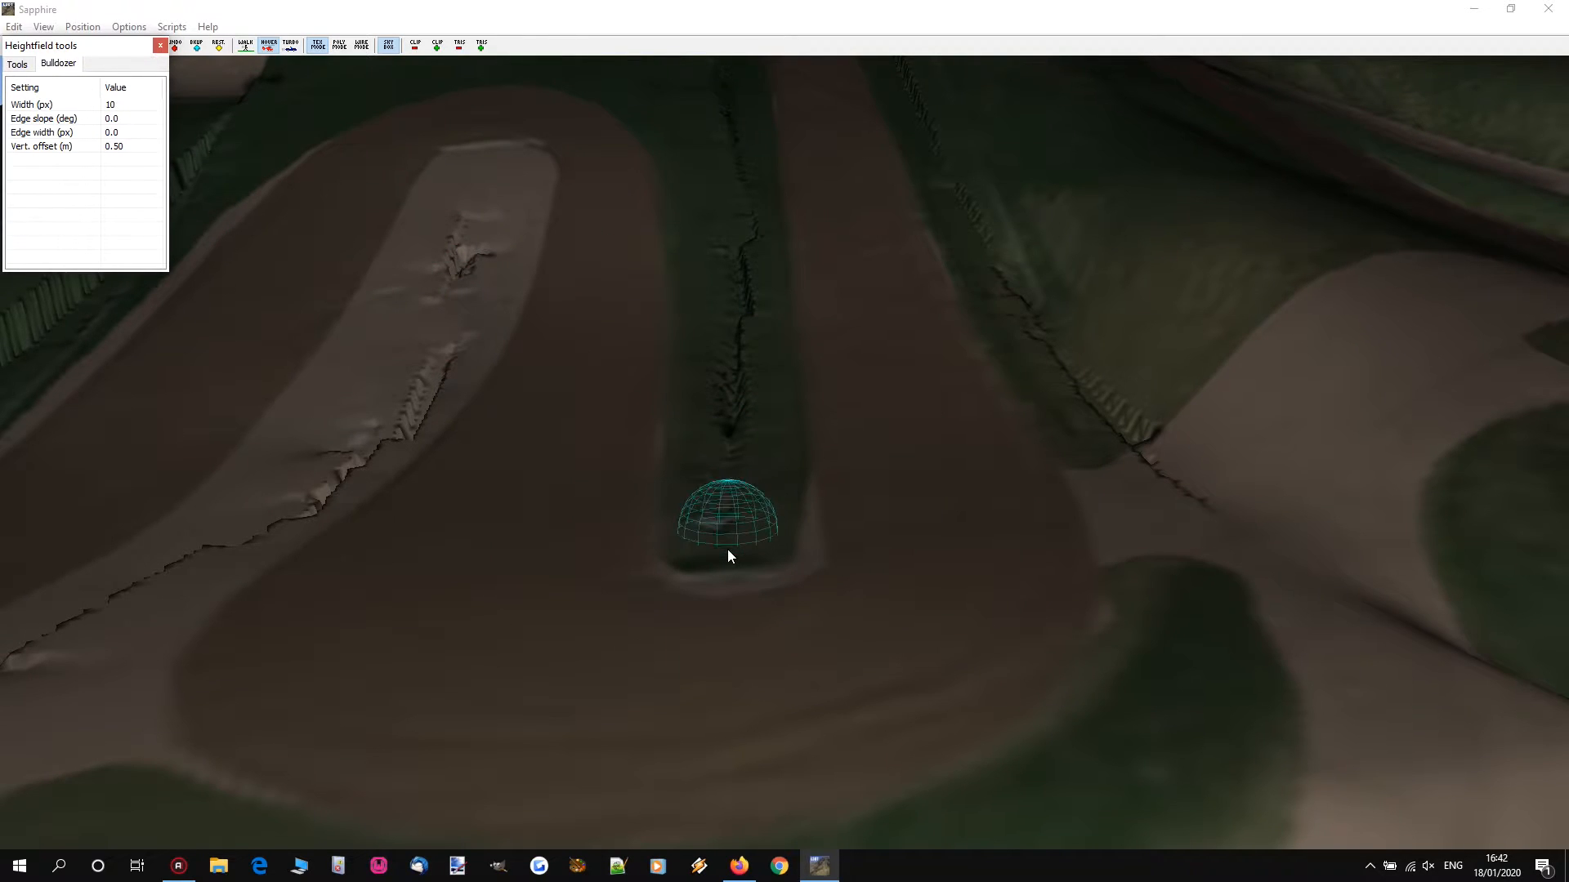
scroll(727, 549, "up", 1)
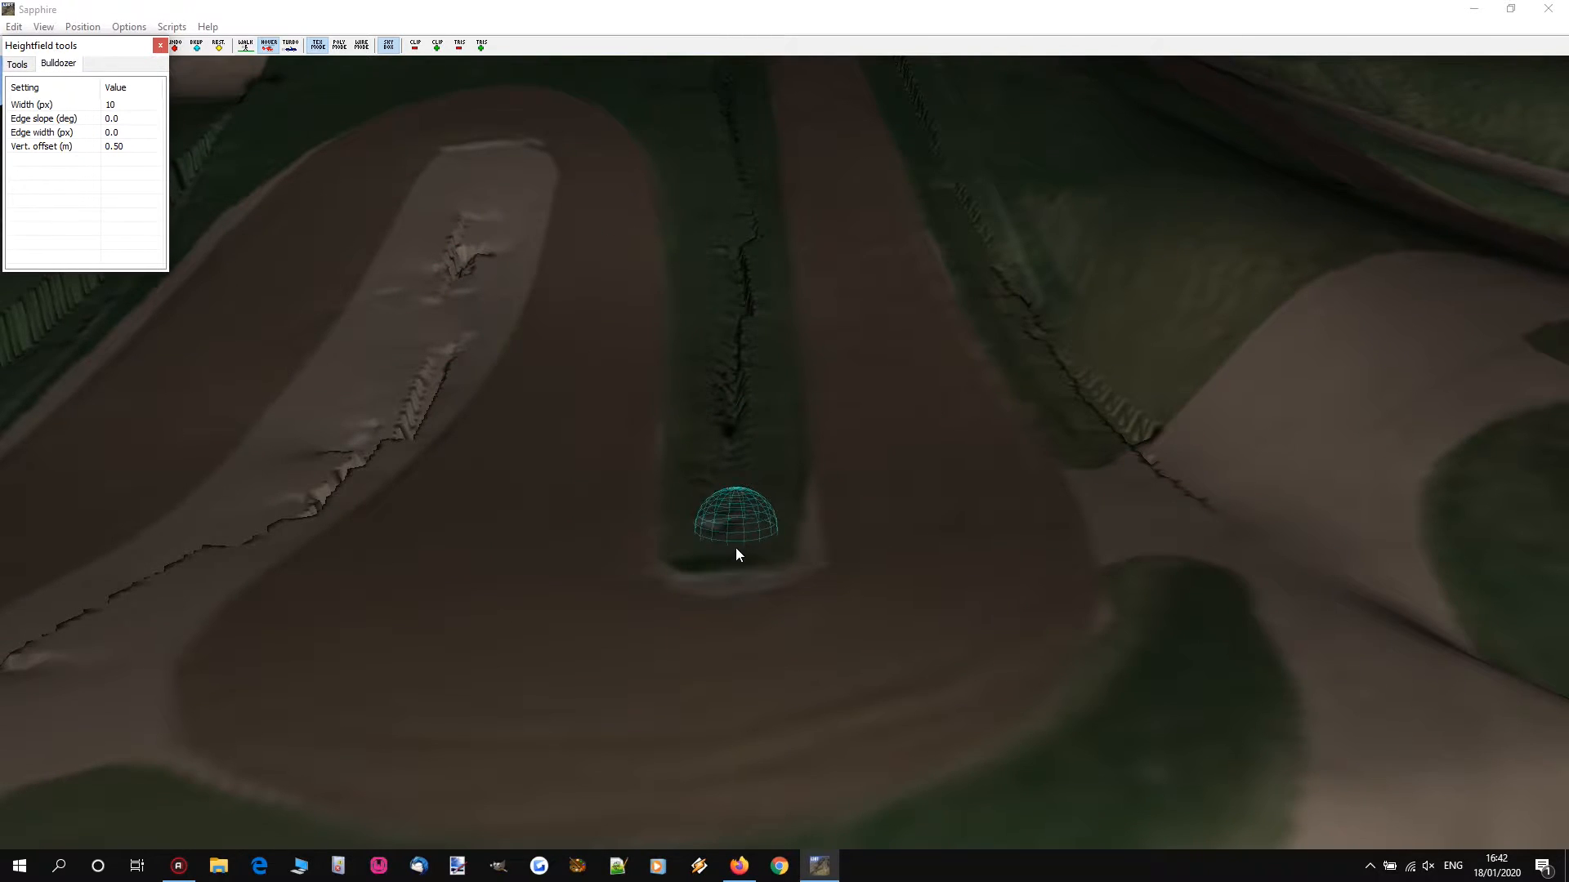
left_click_drag(734, 549, 718, 229)
Step: Extend the raised bulldozed pass up the grass strip towards the crest of the hill
key("w")
right_click_drag(717, 229, 784, 425)
key("w")
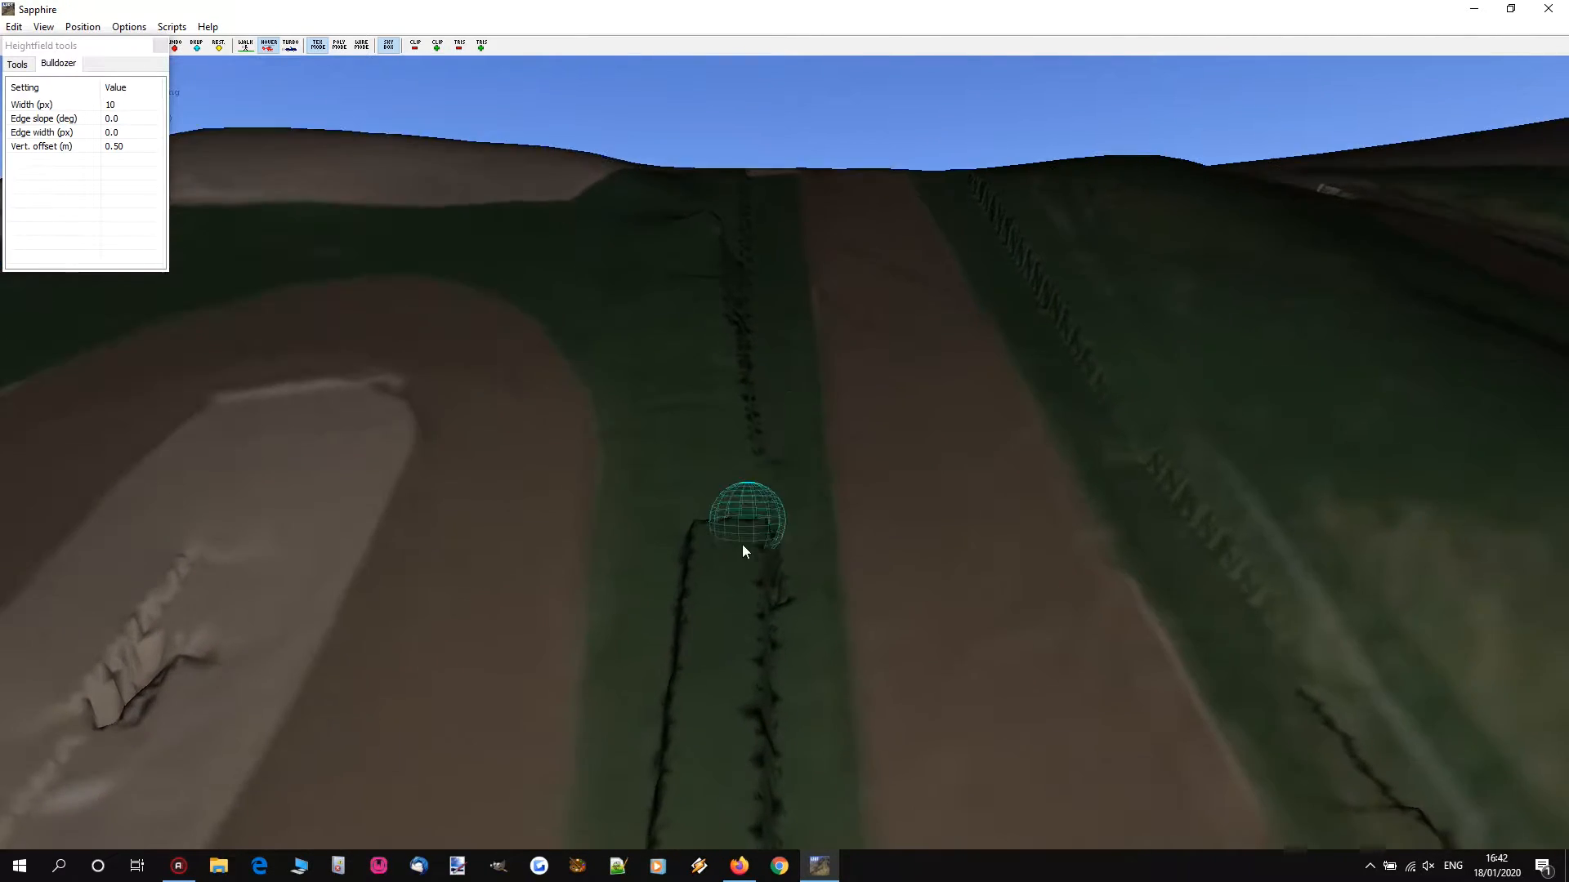
left_click_drag(719, 514, 737, 258)
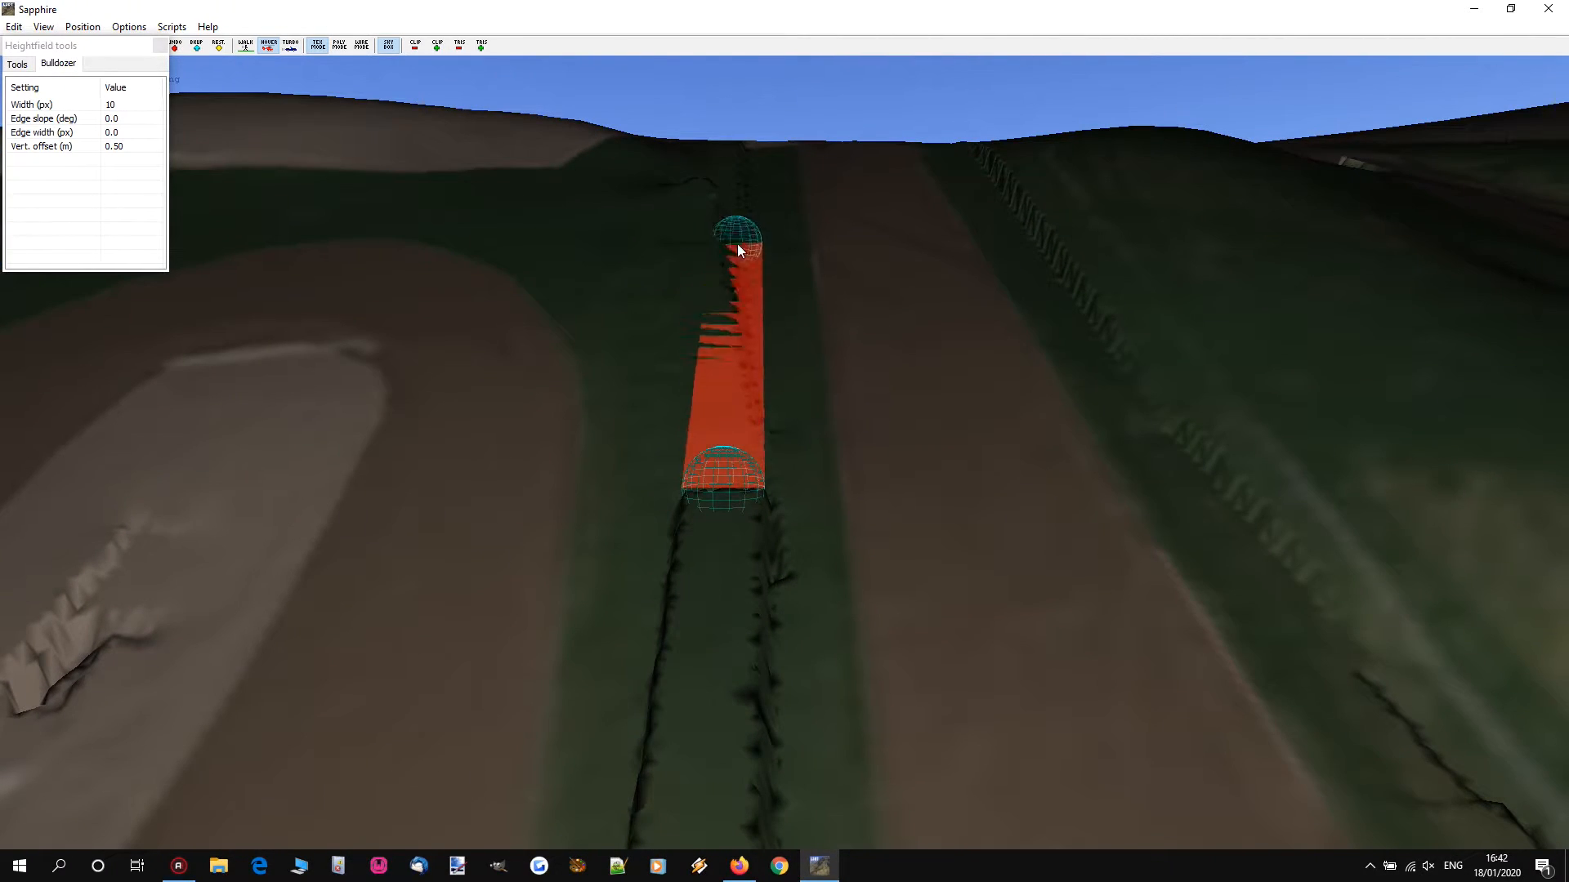
left_click_drag(730, 201, 731, 201)
Step: Set the Bulldozer's vertical offset to 0 m and level the steps along the raised grass strip, including its lower end
key("d")
mouse_move(790, 406)
right_mouse_down()
mouse_move(705, 398)
mouse_move(802, 392)
mouse_move(786, 399)
right_mouse_up()
key("w")
key("a")
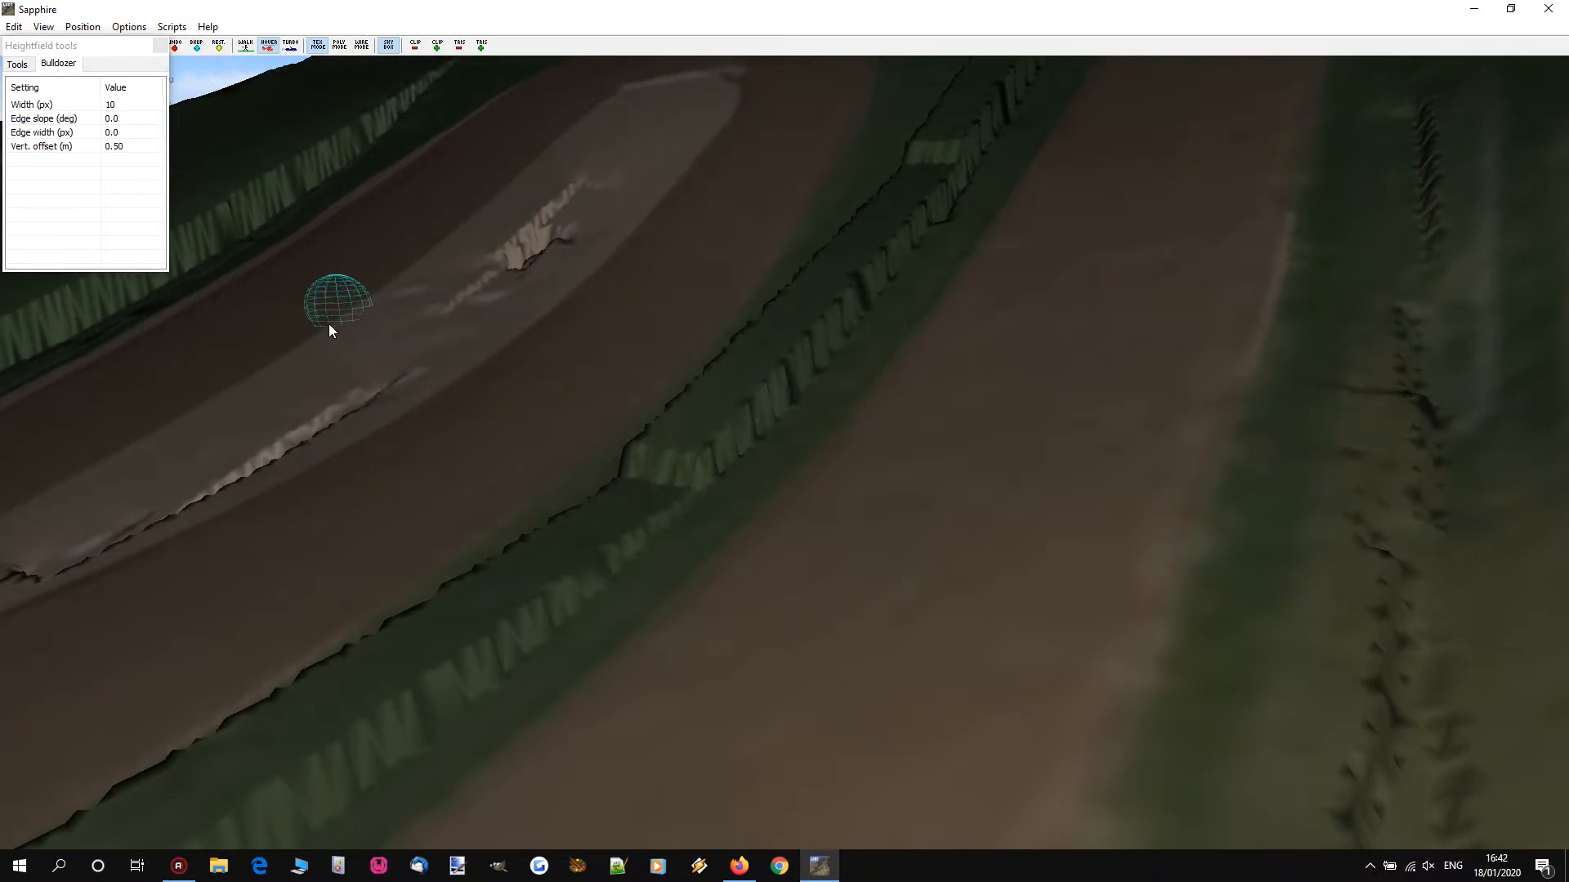
left_click(118, 147)
type("0")
key("Return")
mouse_move(653, 539)
left_mouse_down()
mouse_move(851, 332)
mouse_move(858, 344)
left_mouse_up()
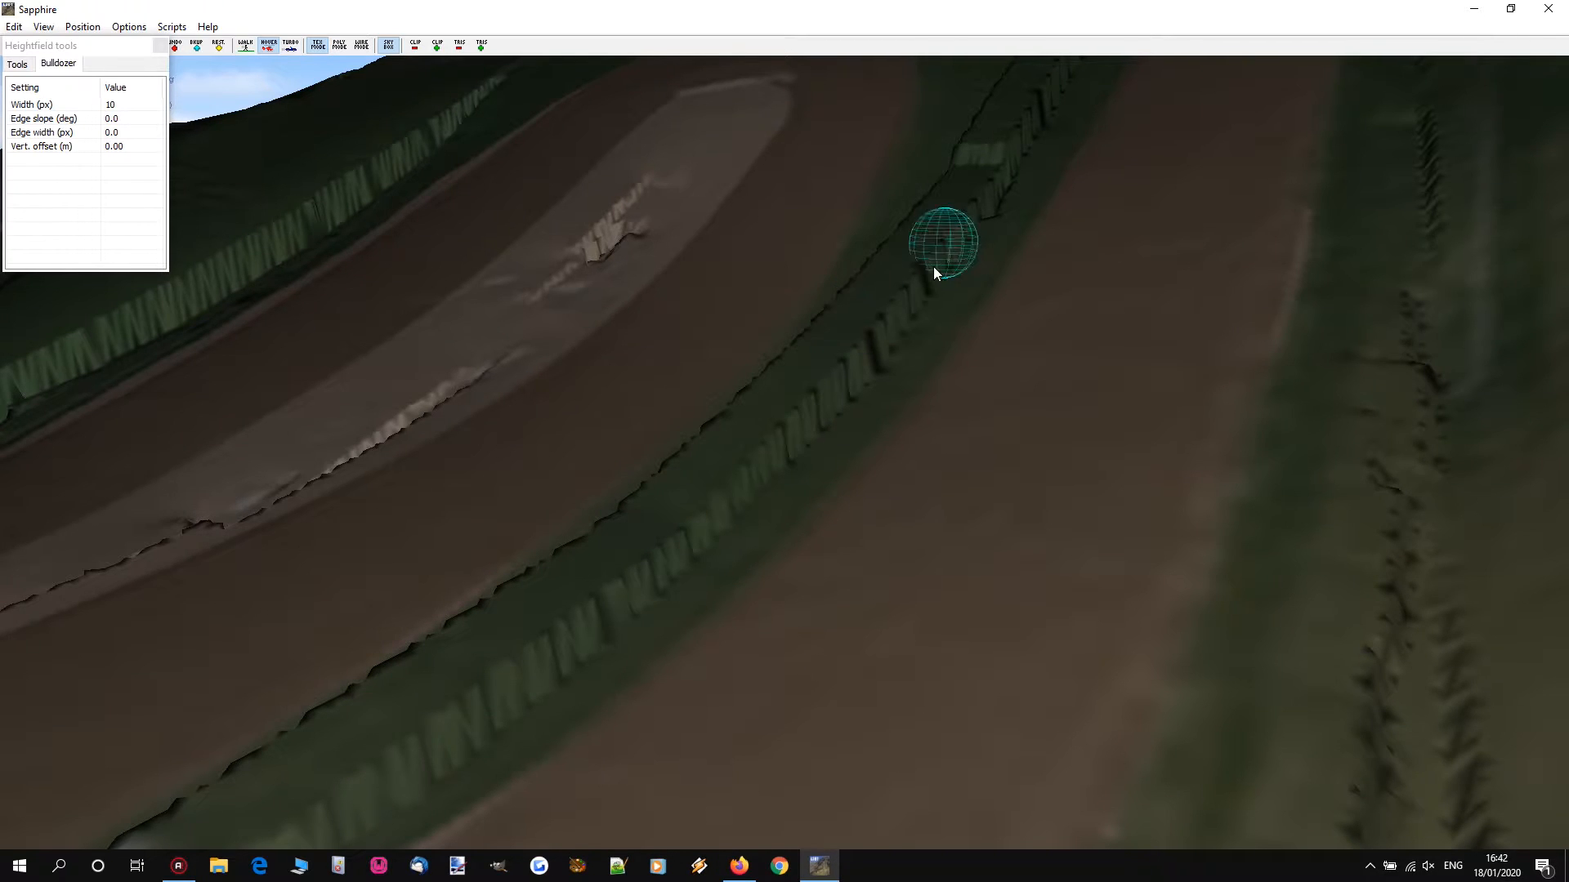
left_click_drag(915, 254, 1007, 119)
key("s")
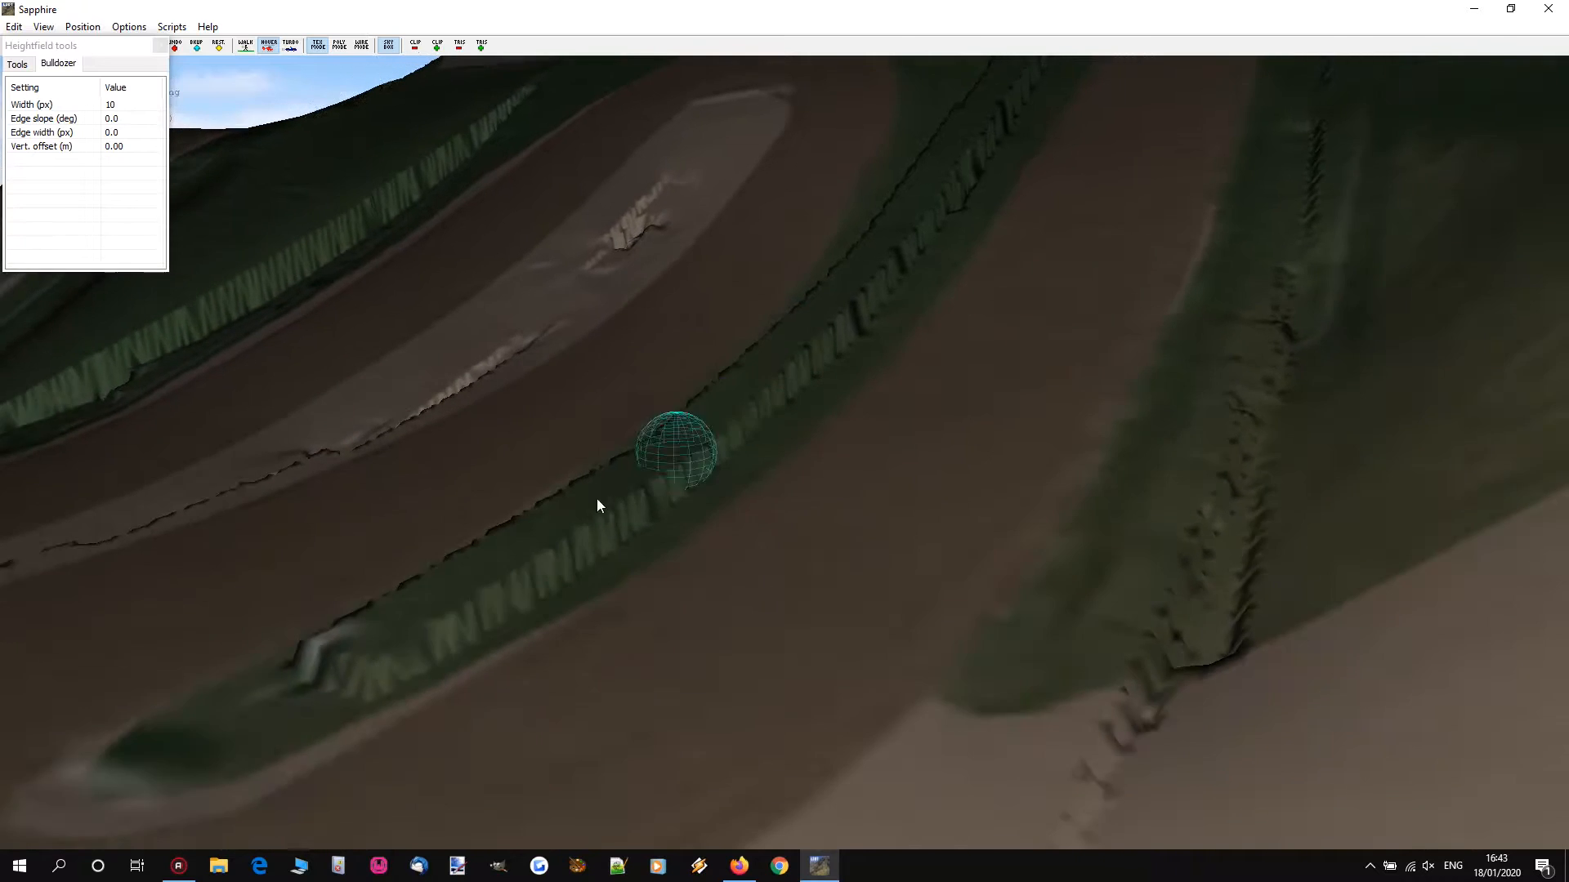
left_click_drag(333, 621, 333, 618)
Step: Bulldoze two more passes up the grass strip along the side facing the pale strip's lane
right_click_drag(588, 414, 801, 405)
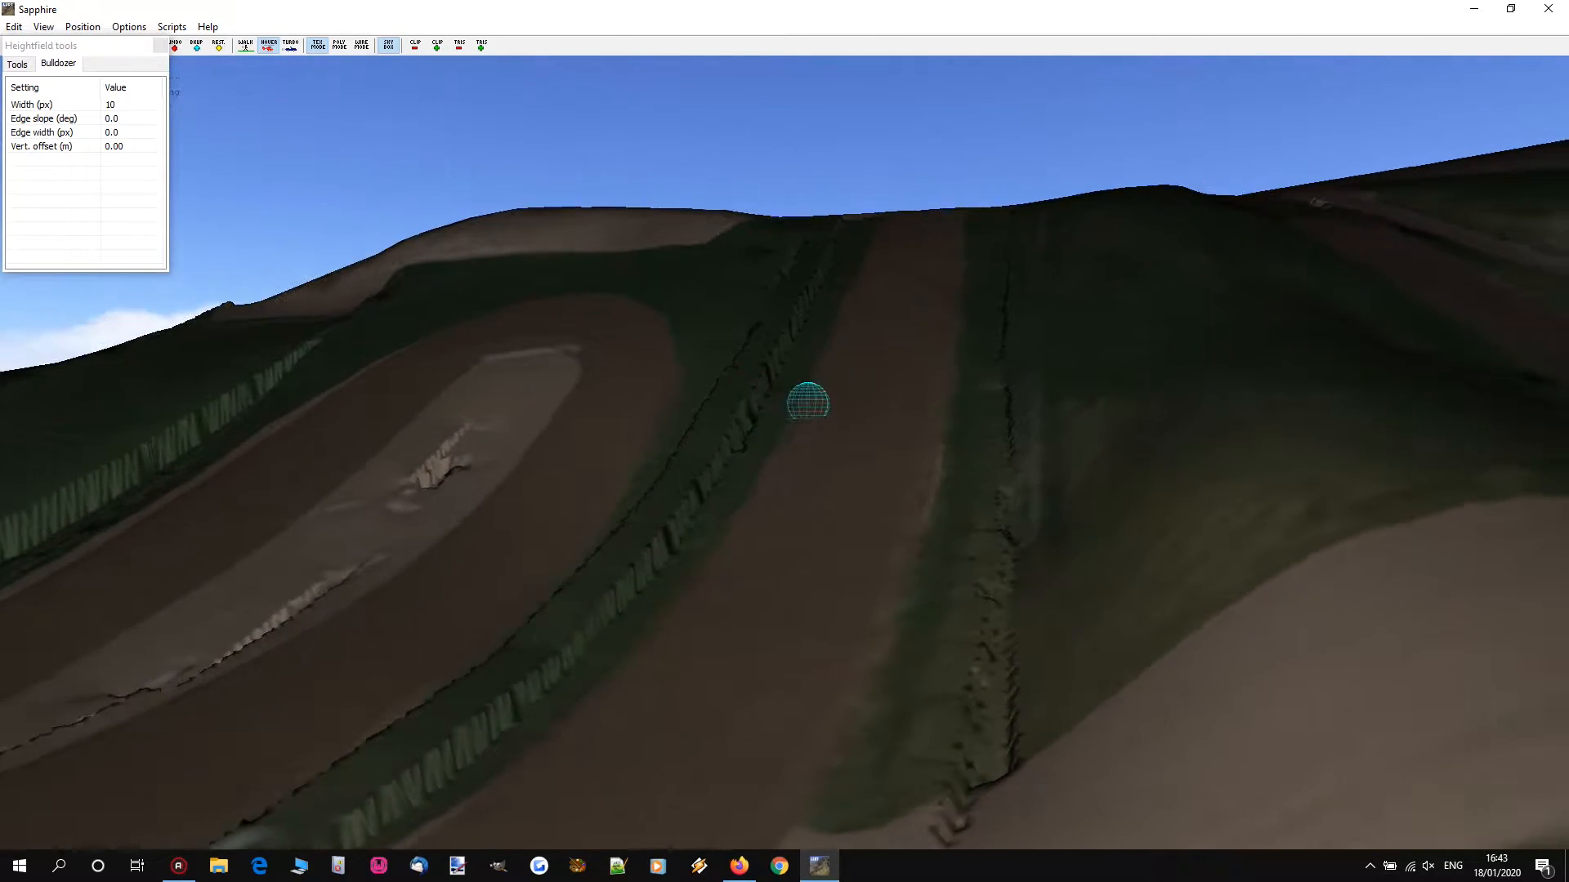
key("w")
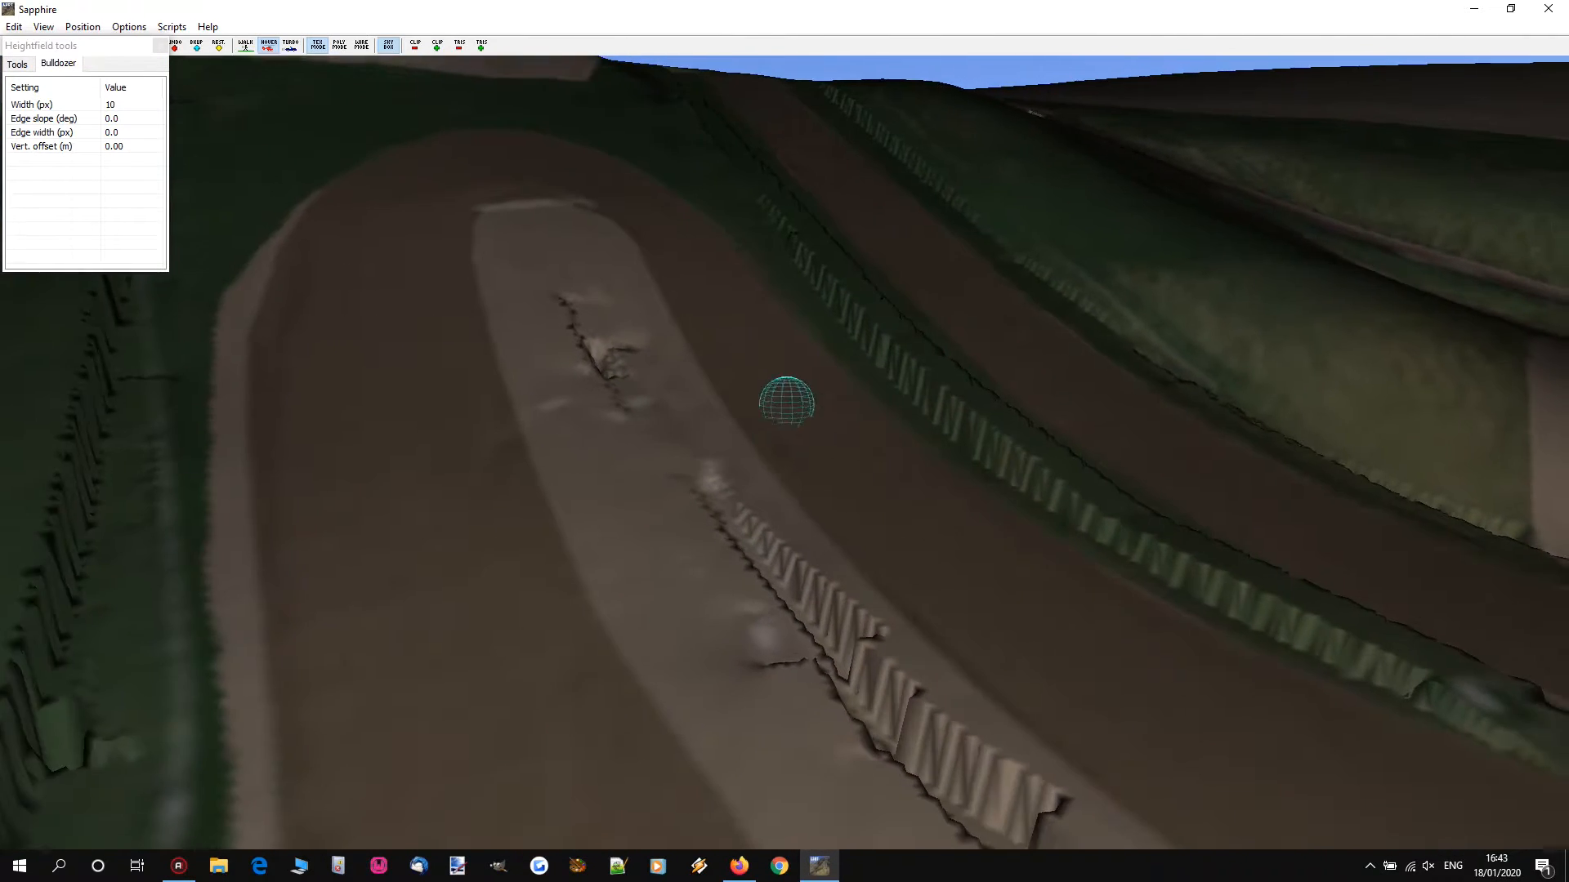
key("s")
key("d")
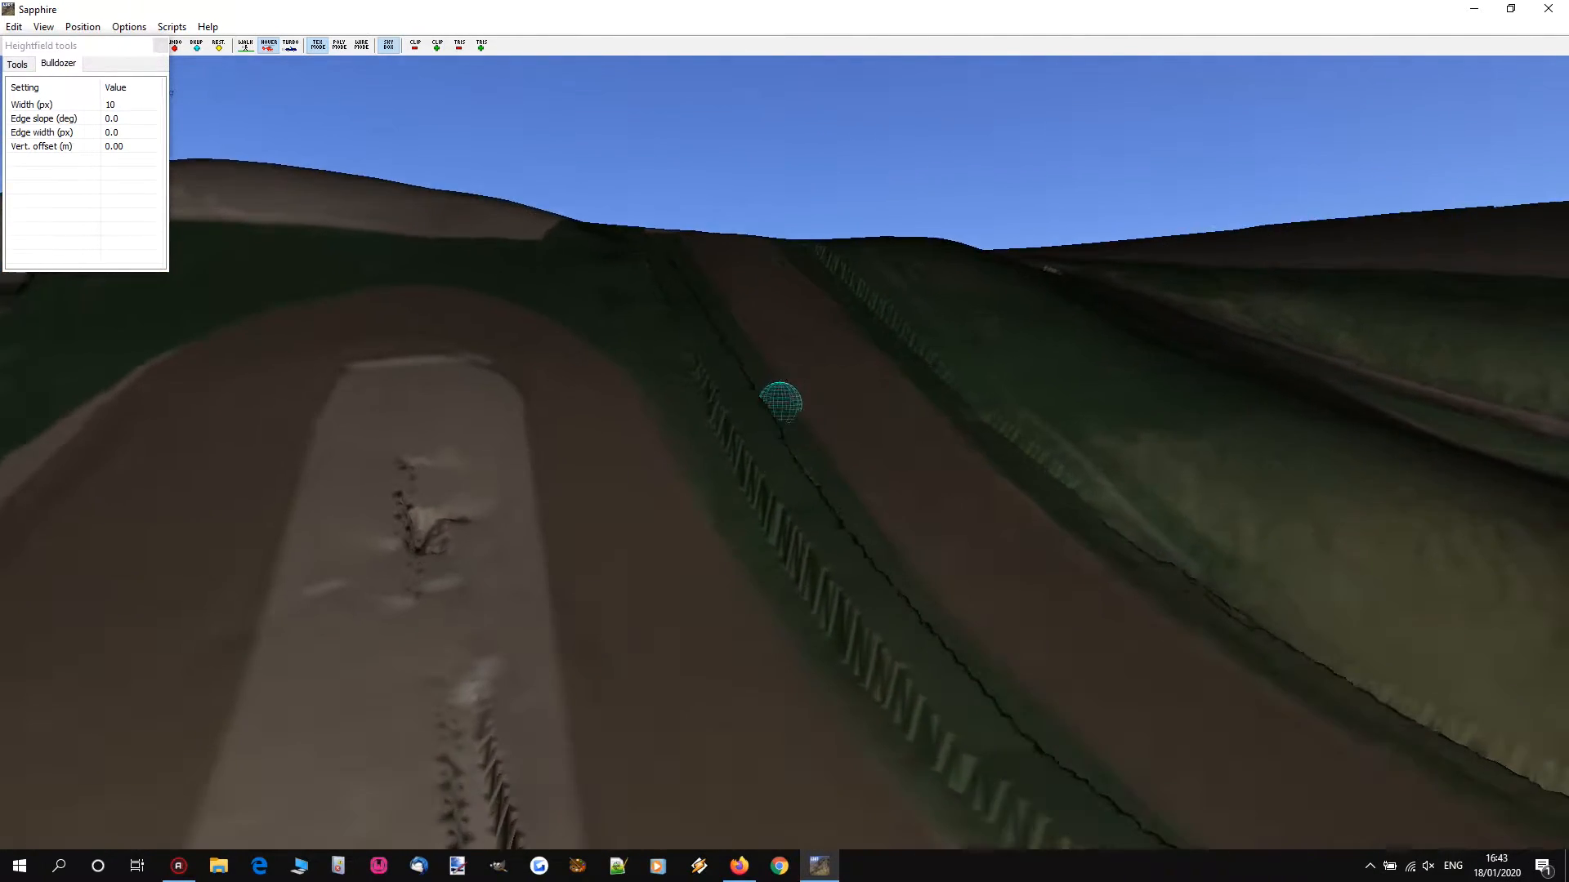
key("w")
left_click_drag(736, 517, 619, 340)
left_click_drag(713, 442, 640, 314)
Step: Switch to the Smooth tool, set its radius to 11 px and smooth the sharp edges at the grass strip's lower end
key("d")
mouse_move(770, 421)
right_mouse_down()
mouse_move(850, 442)
mouse_move(777, 418)
mouse_move(825, 422)
right_mouse_up()
key("s")
key("w")
key("a")
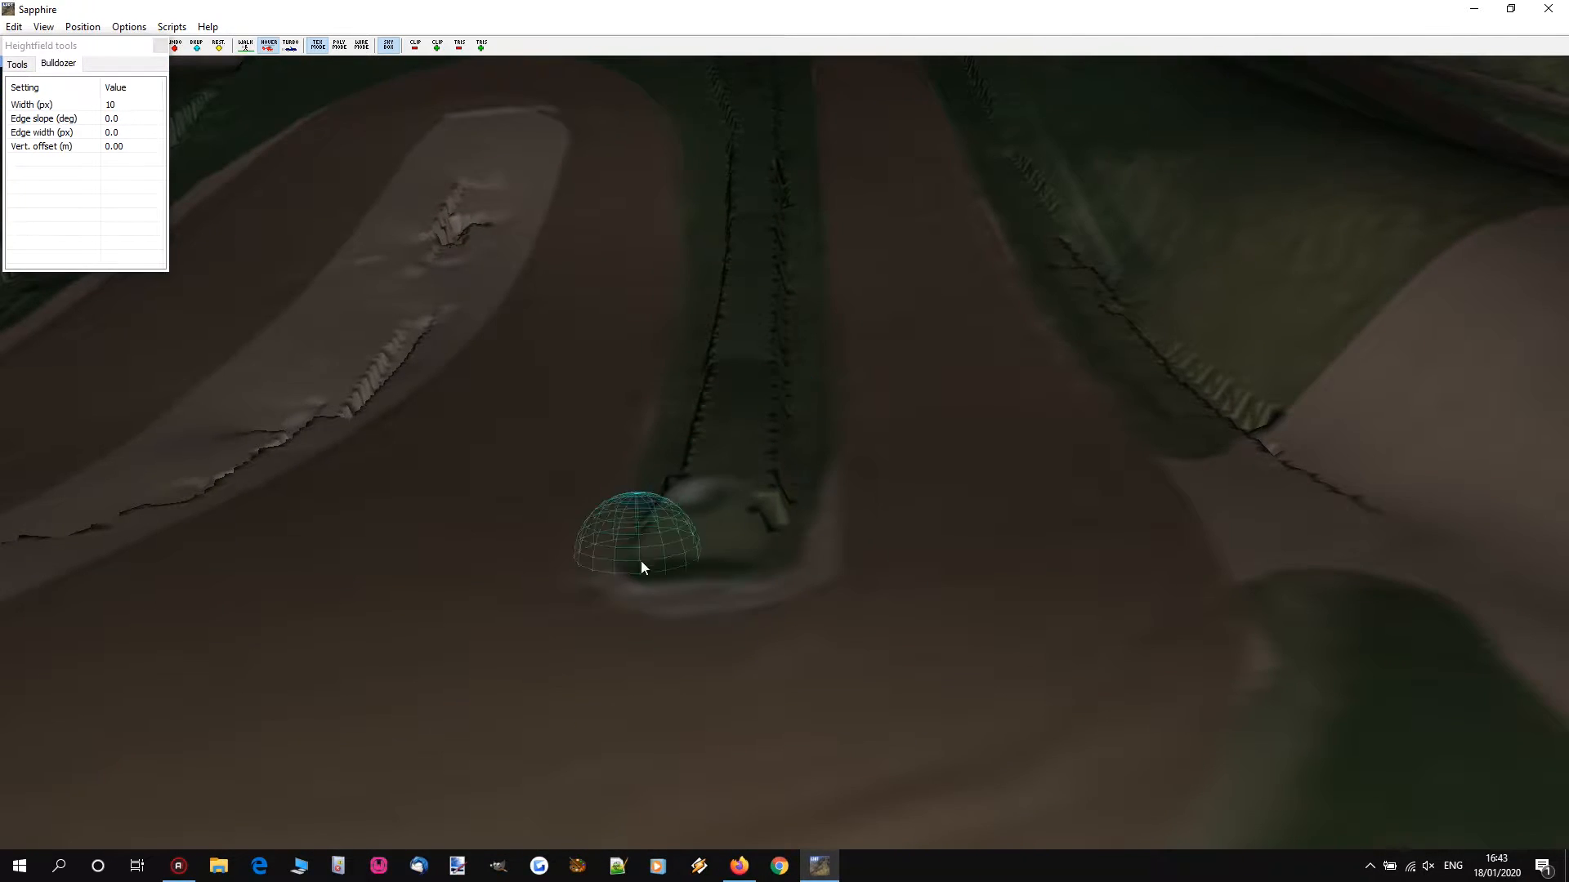
left_click(11, 63)
left_click(37, 210)
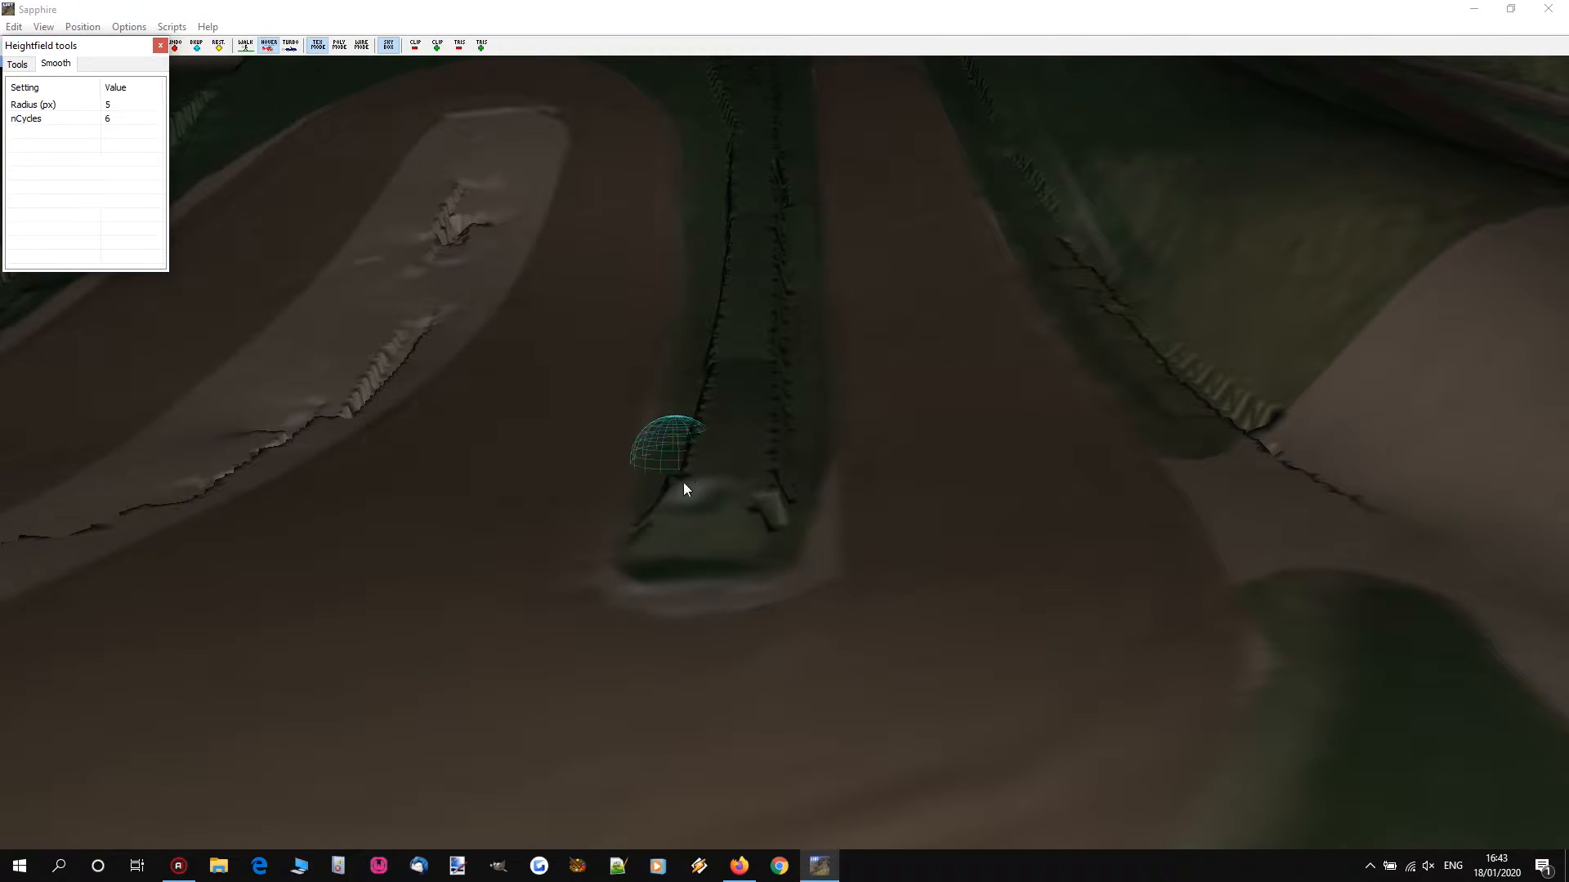
right_click_drag(740, 478, 773, 465)
key("w")
key("d")
scroll(702, 532, "up", 1)
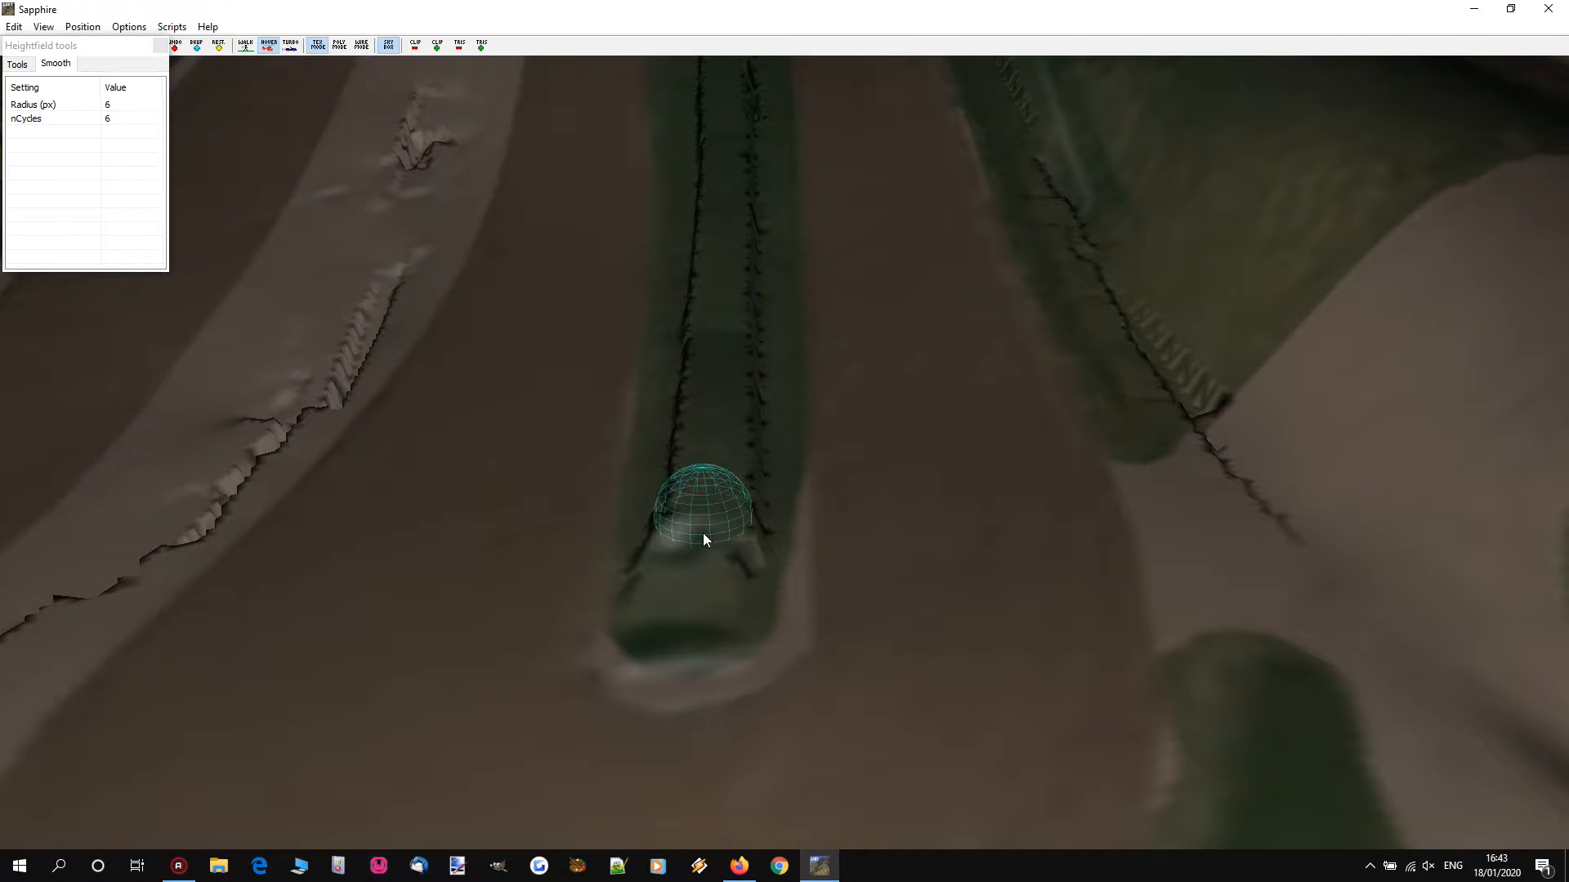
key("s")
right_click_drag(786, 414, 780, 403)
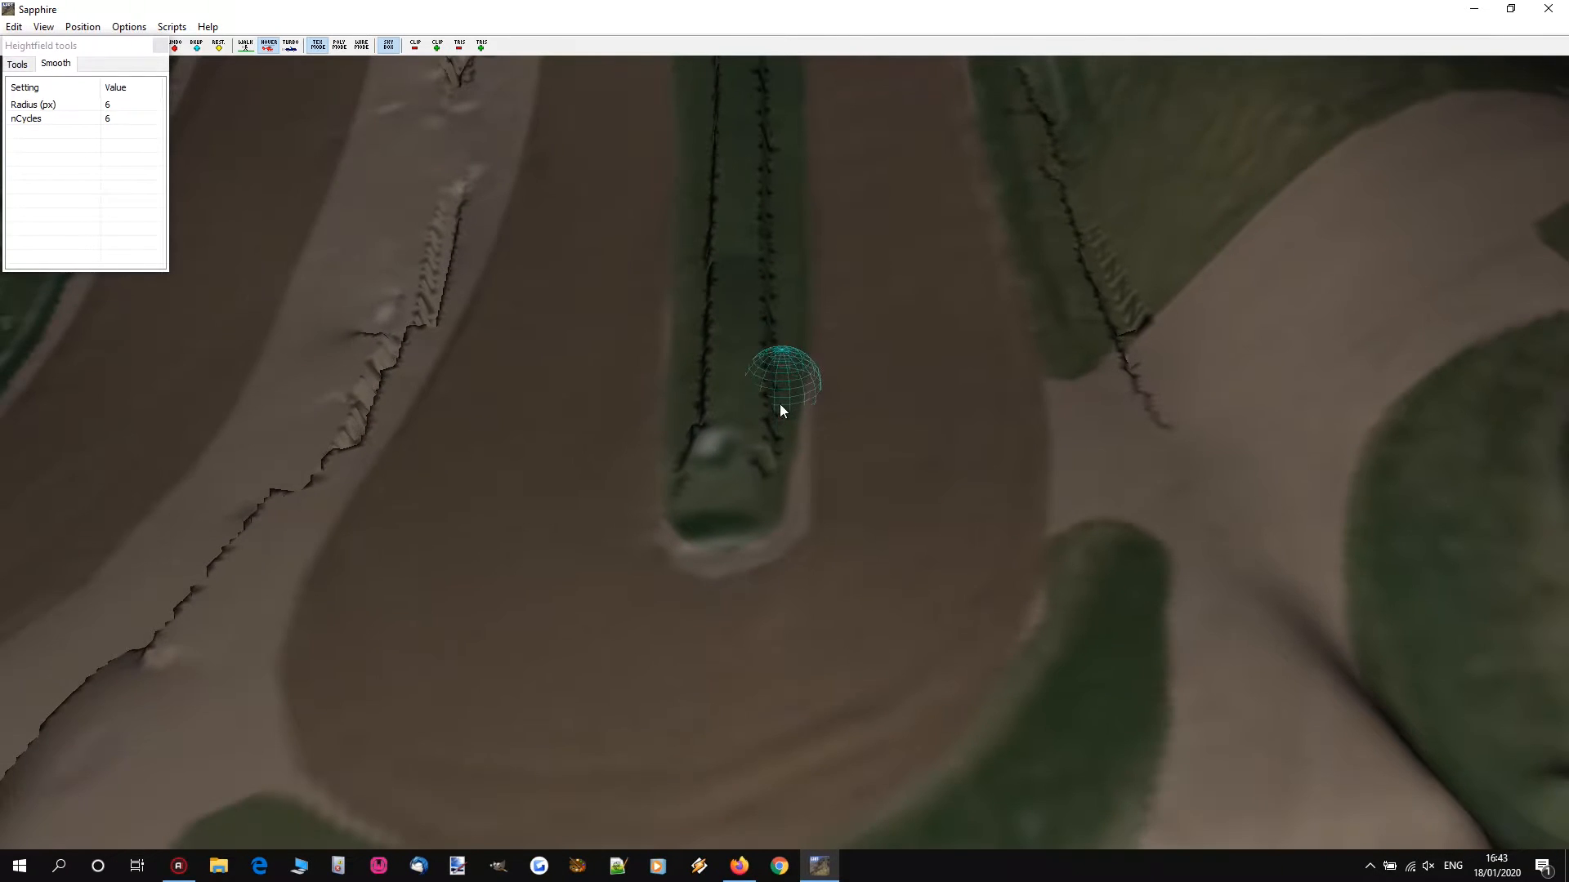
scroll(729, 394, "up", 3)
scroll(737, 379, "up", 1)
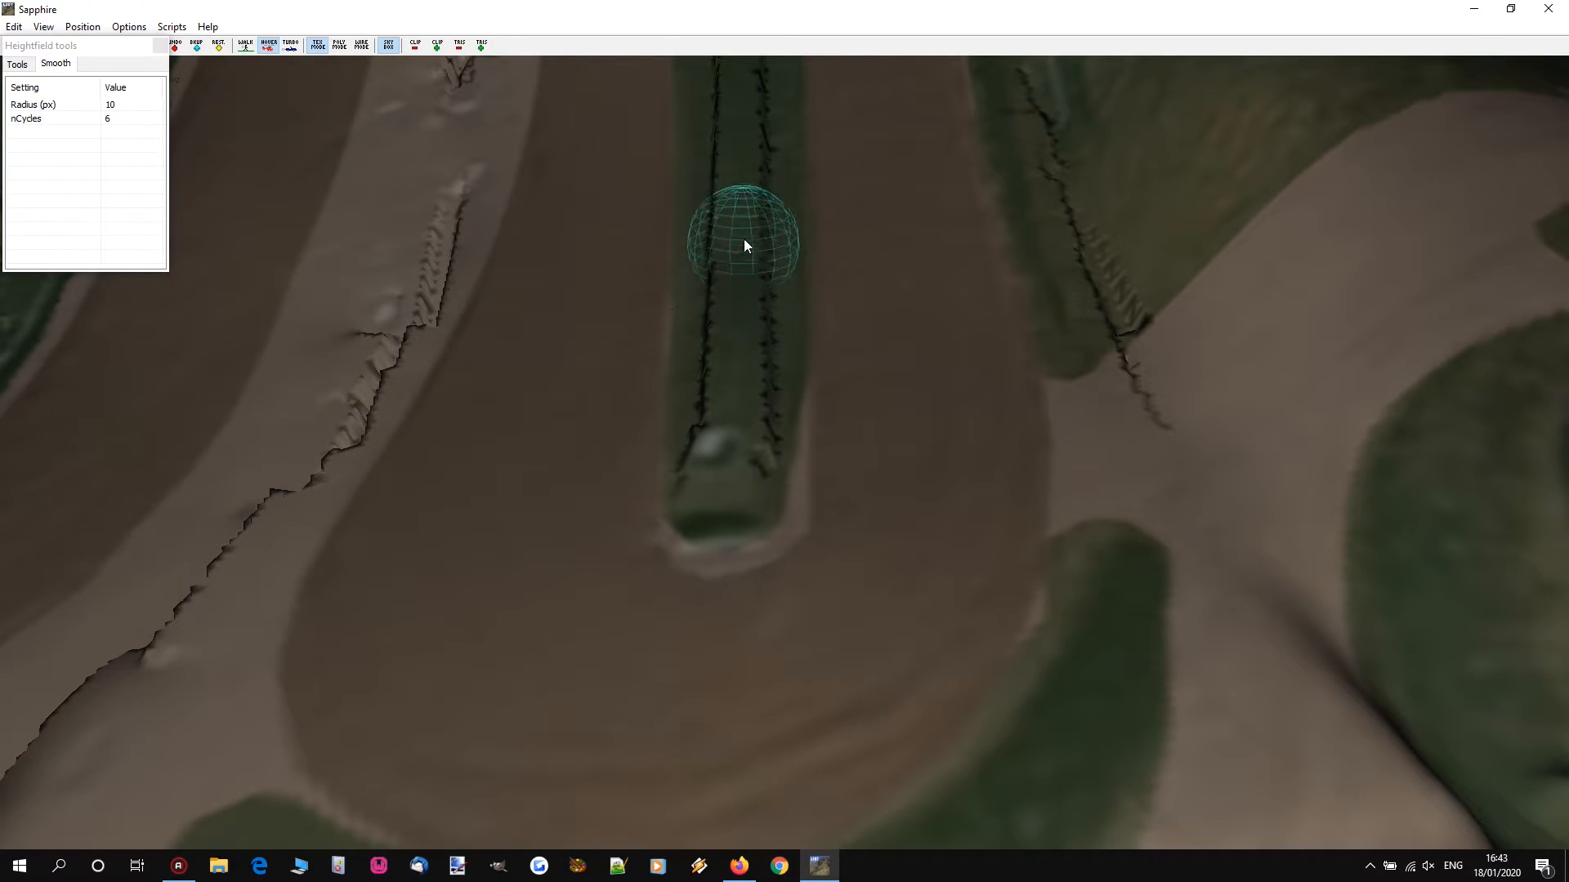
scroll(742, 194, "up", 1)
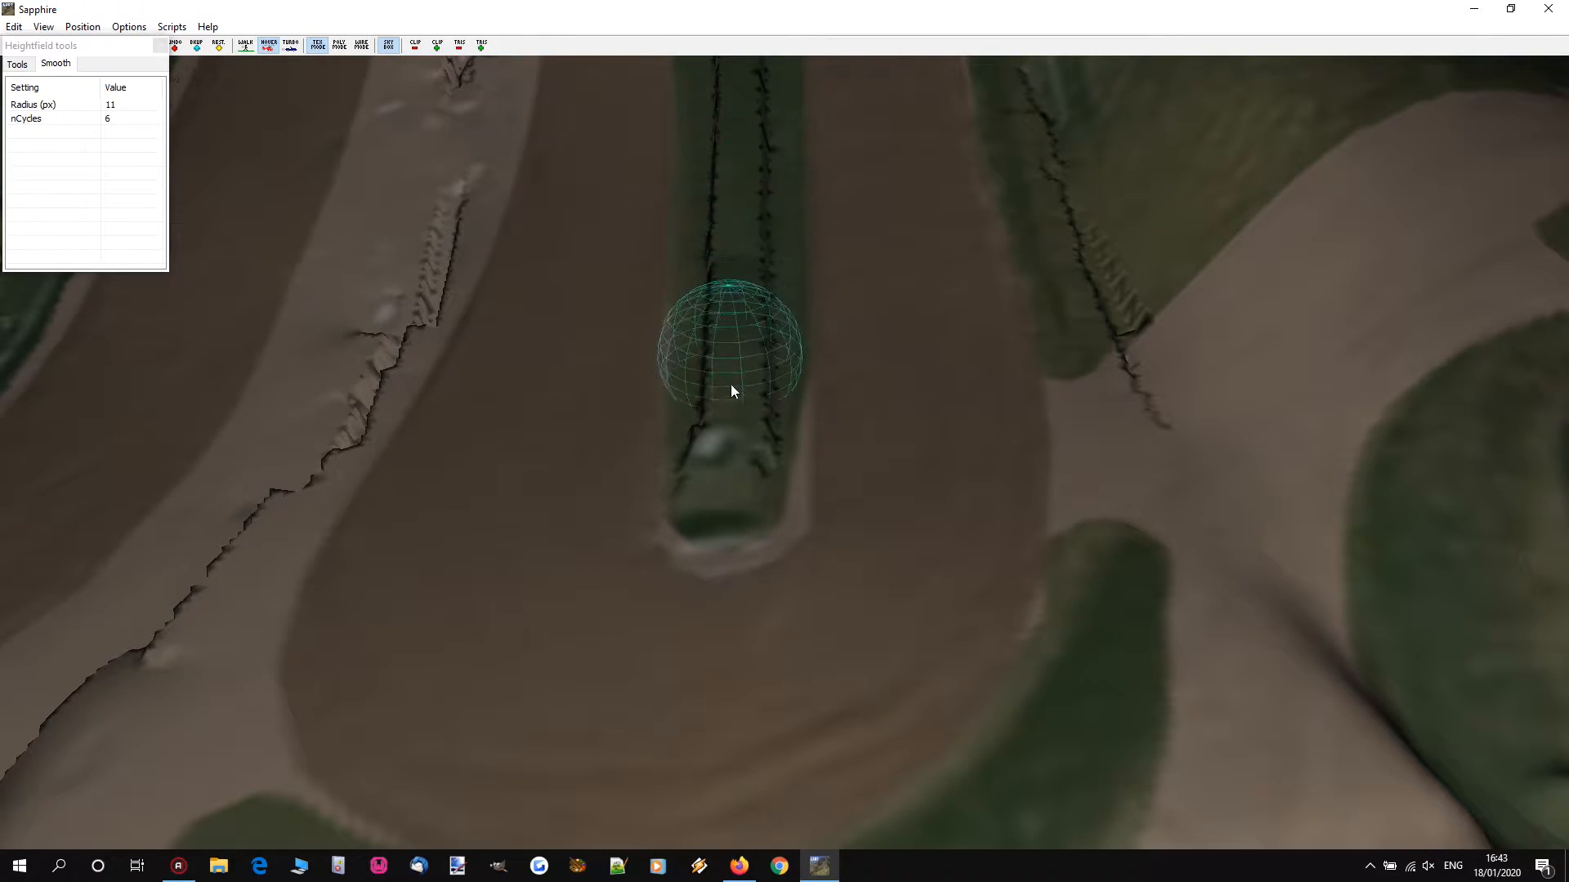
Step: Set the Smooth radius to 9 px and smooth both ledges of the grass strip above its lower end
scroll(734, 497, "down", 2)
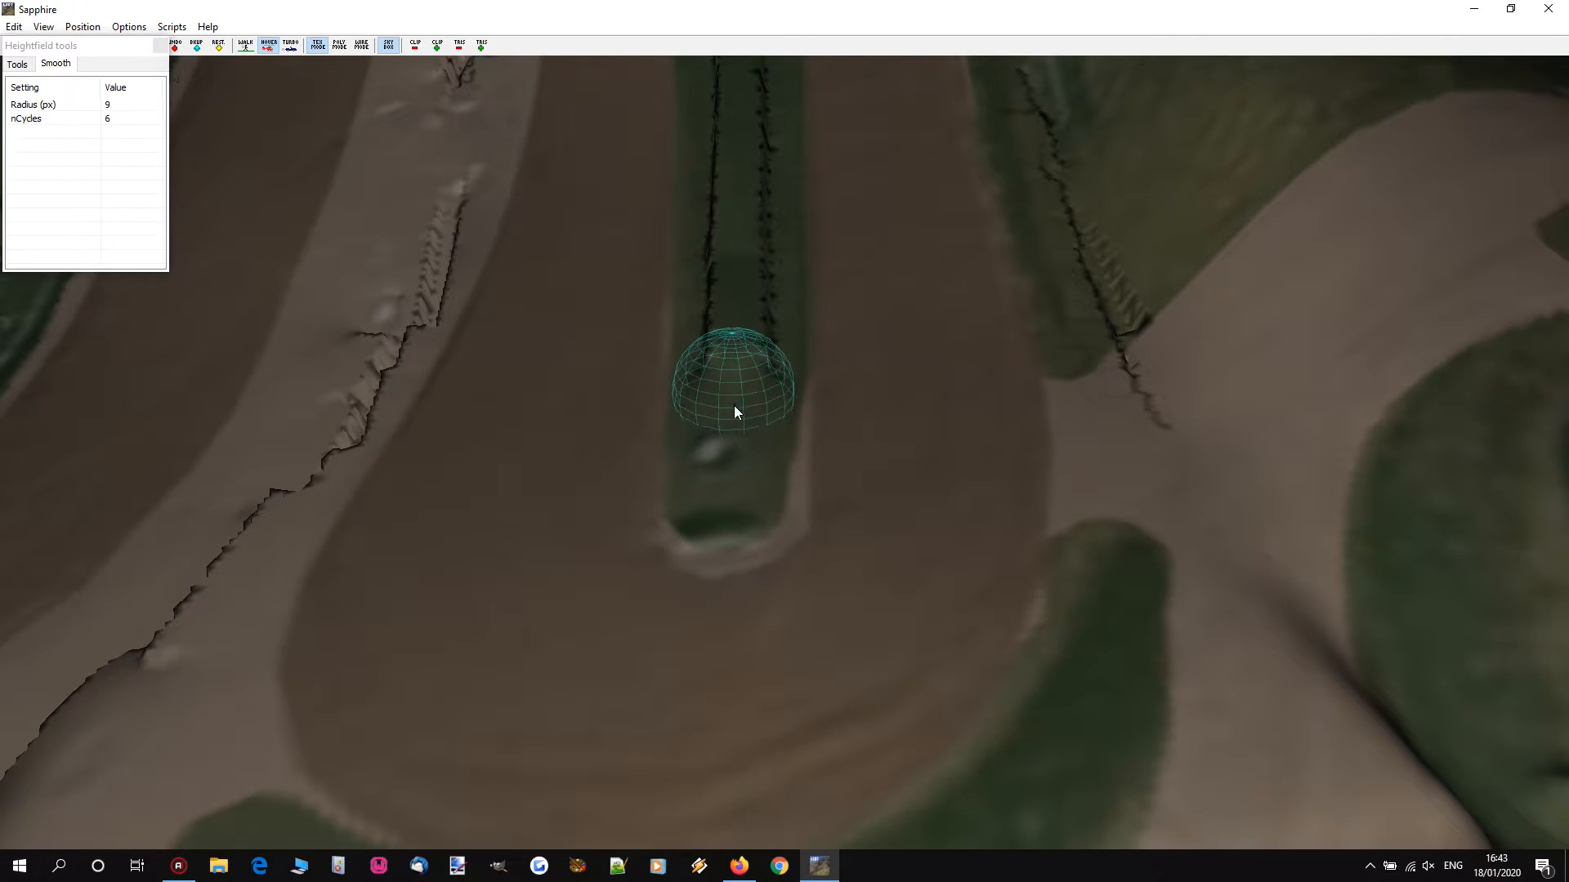
mouse_move(740, 338)
left_mouse_down()
mouse_move(732, 355)
mouse_move(723, 215)
mouse_move(746, 199)
mouse_move(752, 325)
mouse_move(722, 205)
mouse_move(727, 414)
left_mouse_up()
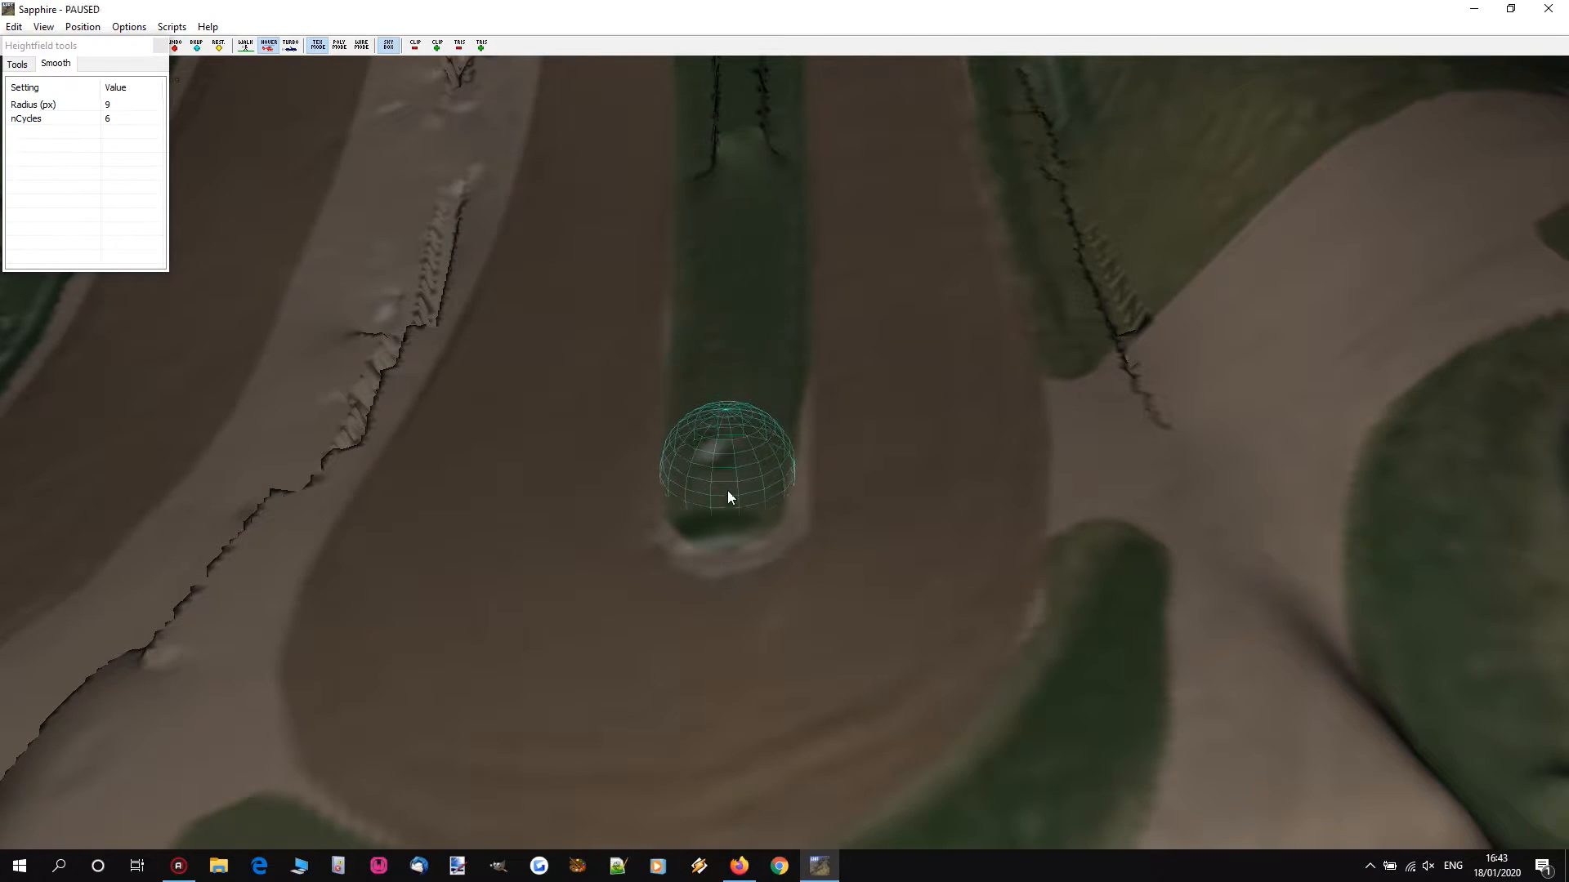
key("w")
key("w")
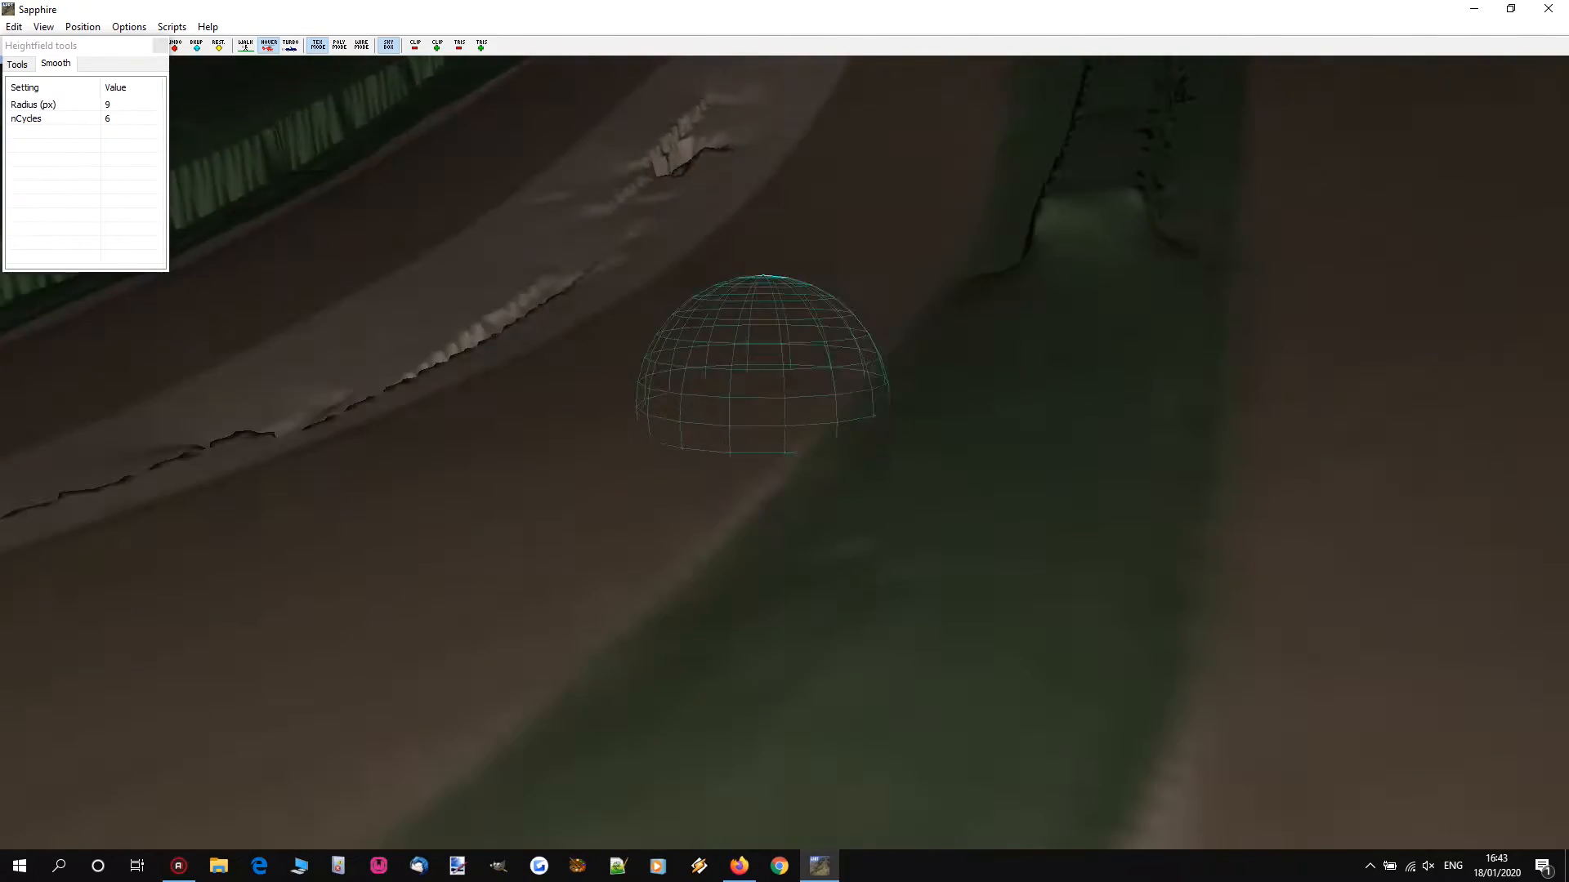
key("w")
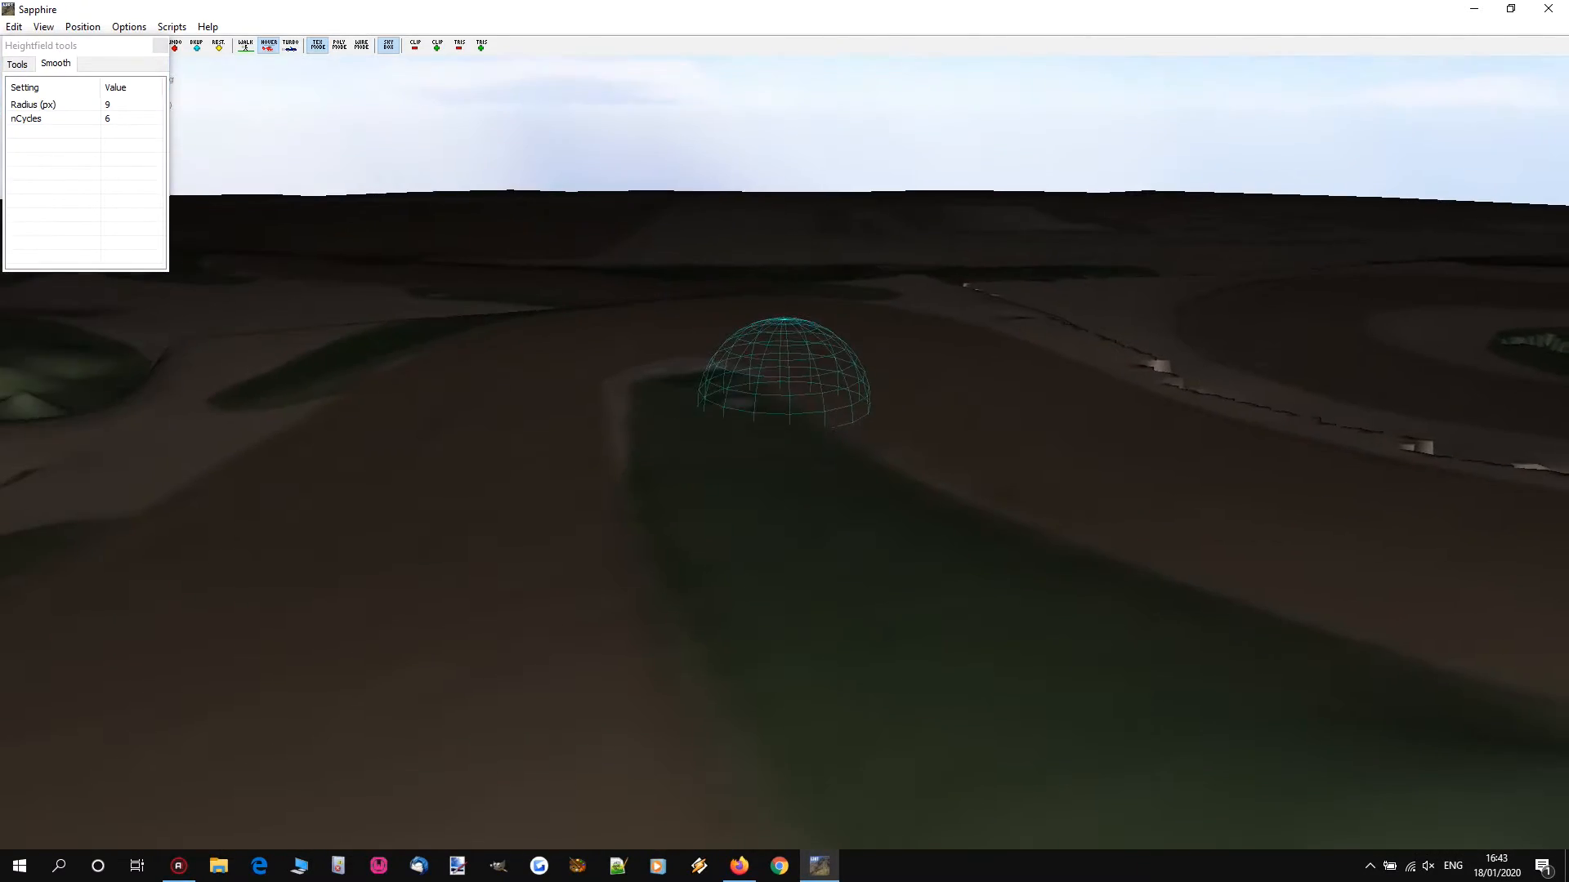
Step: Examine the smoothed grass strip in untextured polygon mode, including its ledges and lower end, and return to the textured view
key("w")
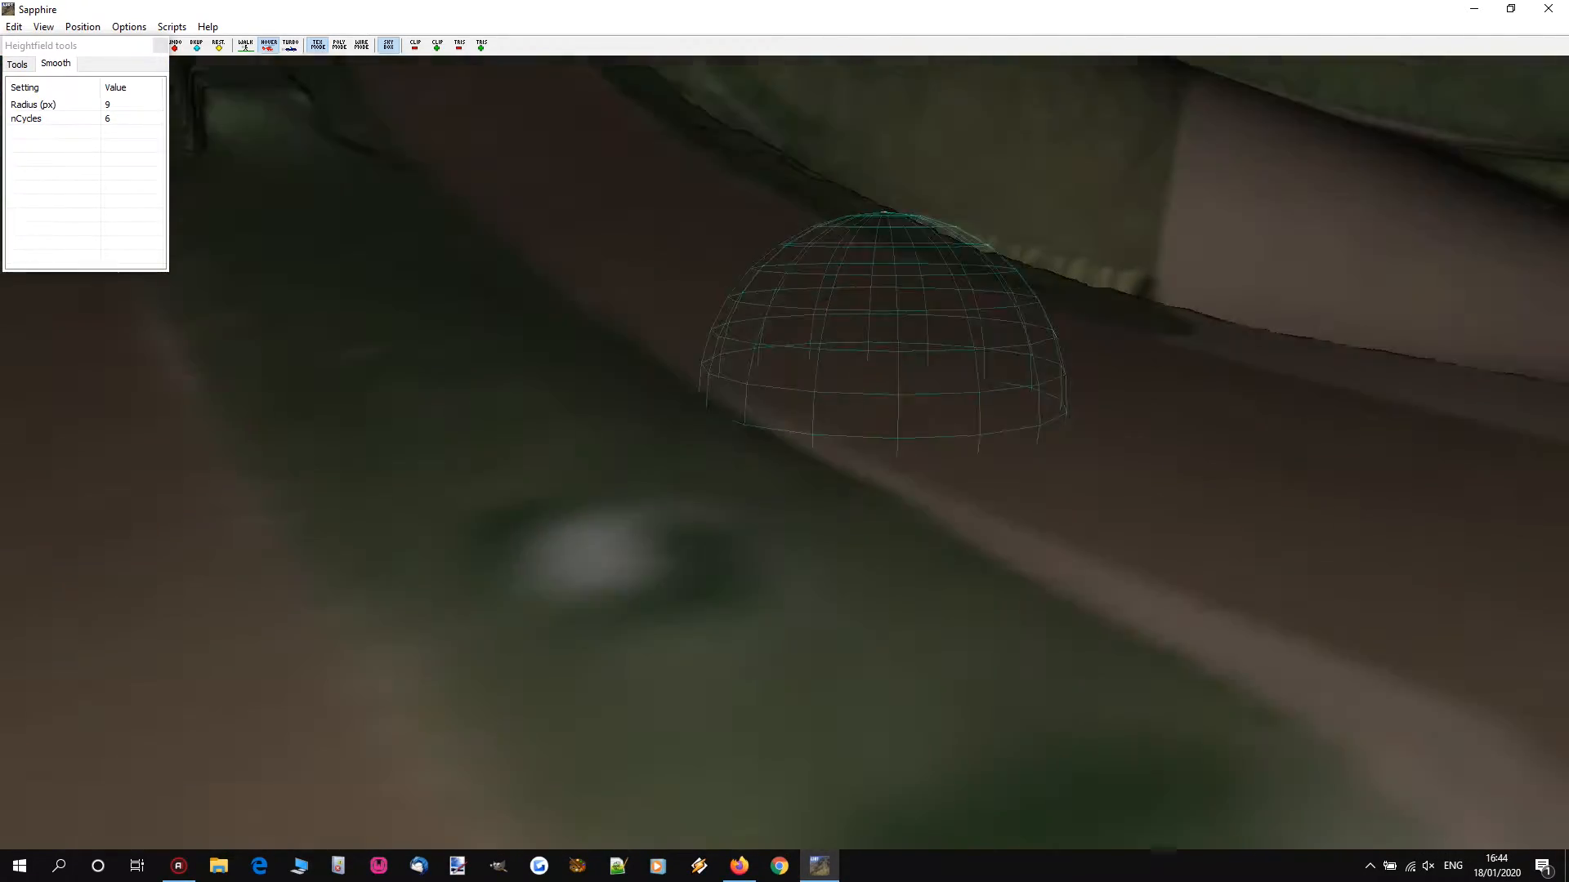
key("s")
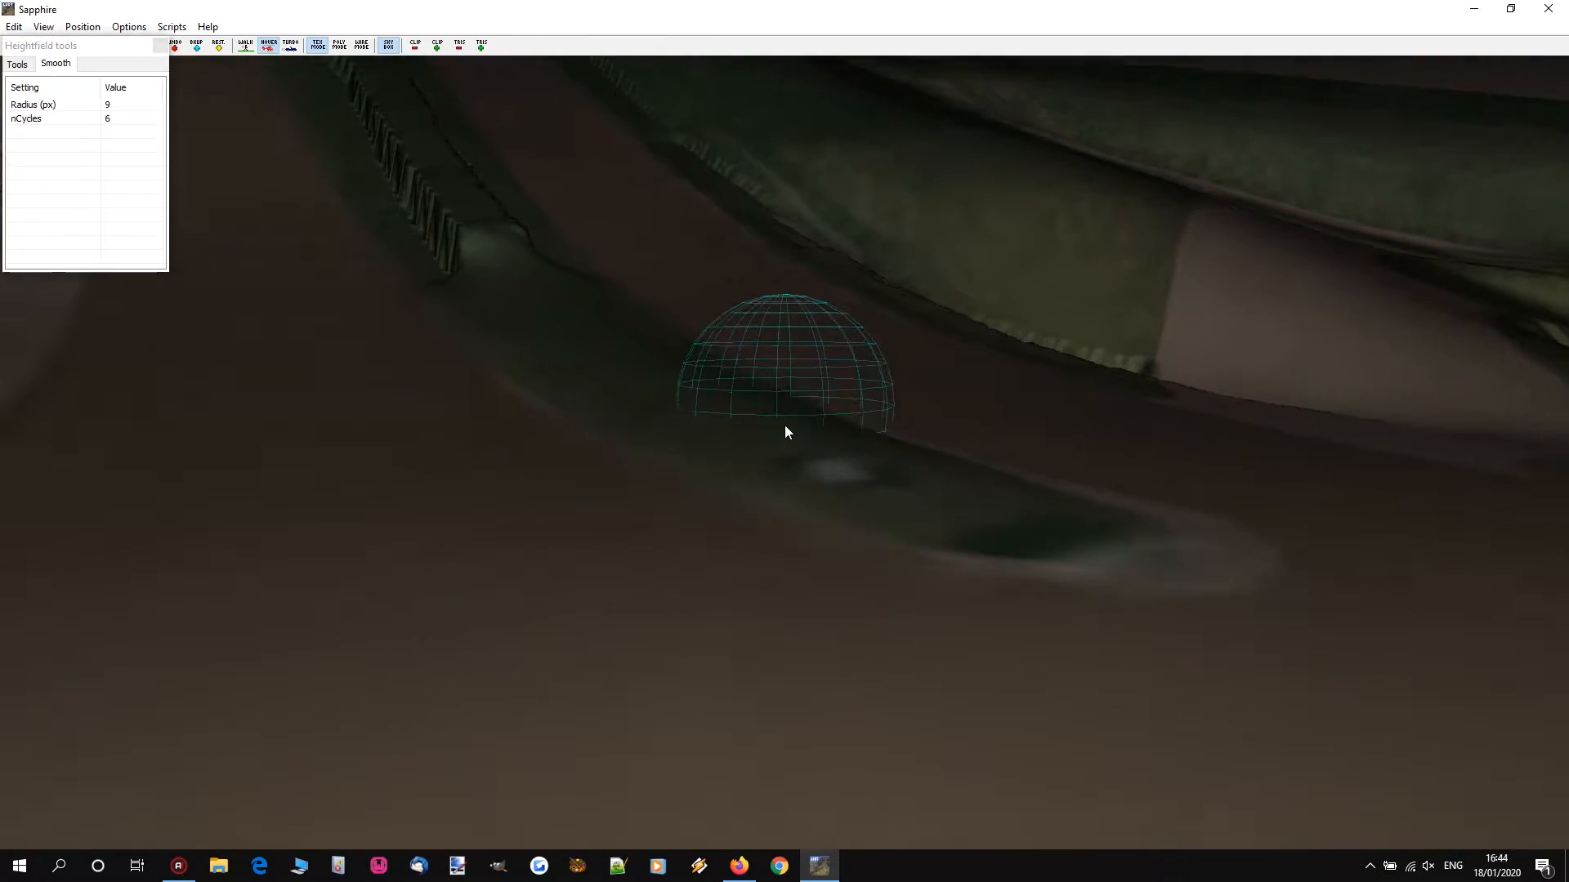
key("p")
left_click(43, 27)
left_click(78, 86)
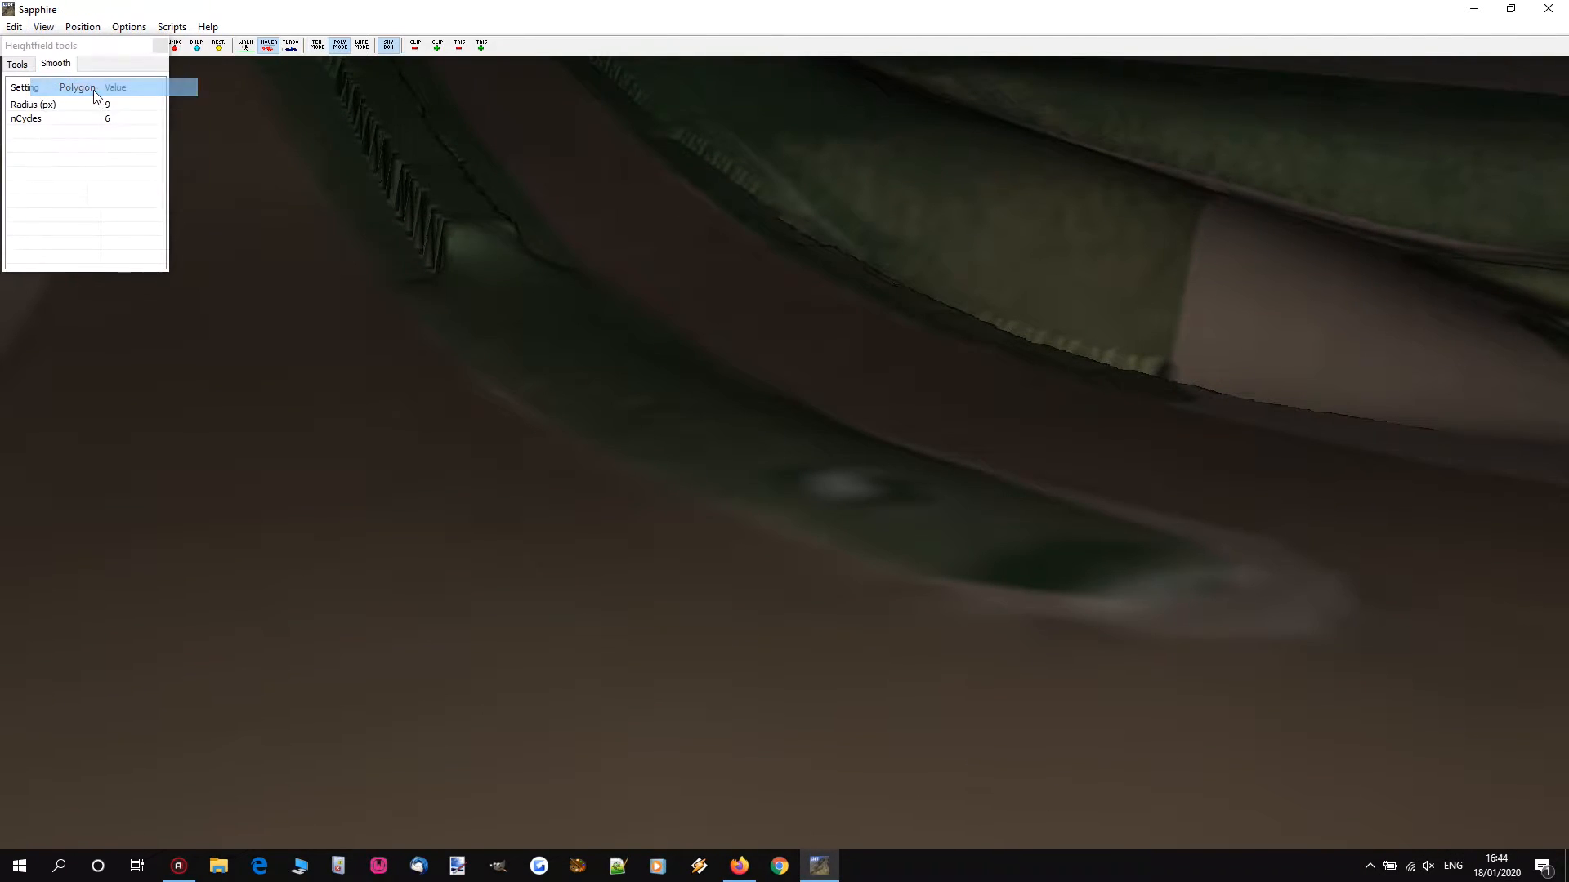
key("p")
key("w")
key("d")
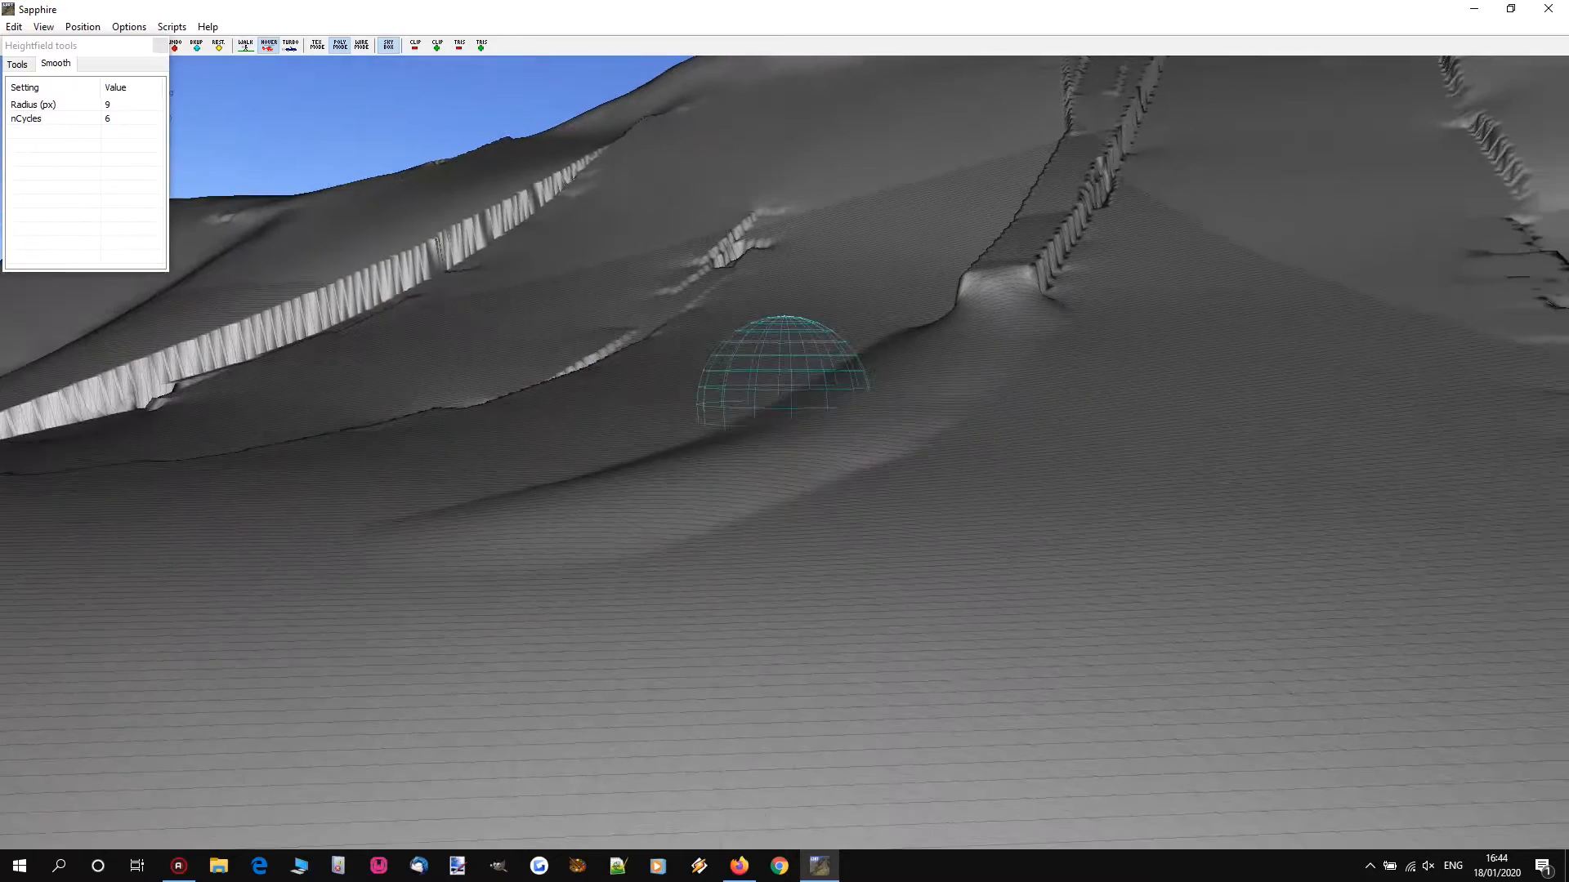
mouse_move(784, 425)
left_mouse_down()
mouse_move(471, 406)
mouse_move(869, 395)
left_mouse_up()
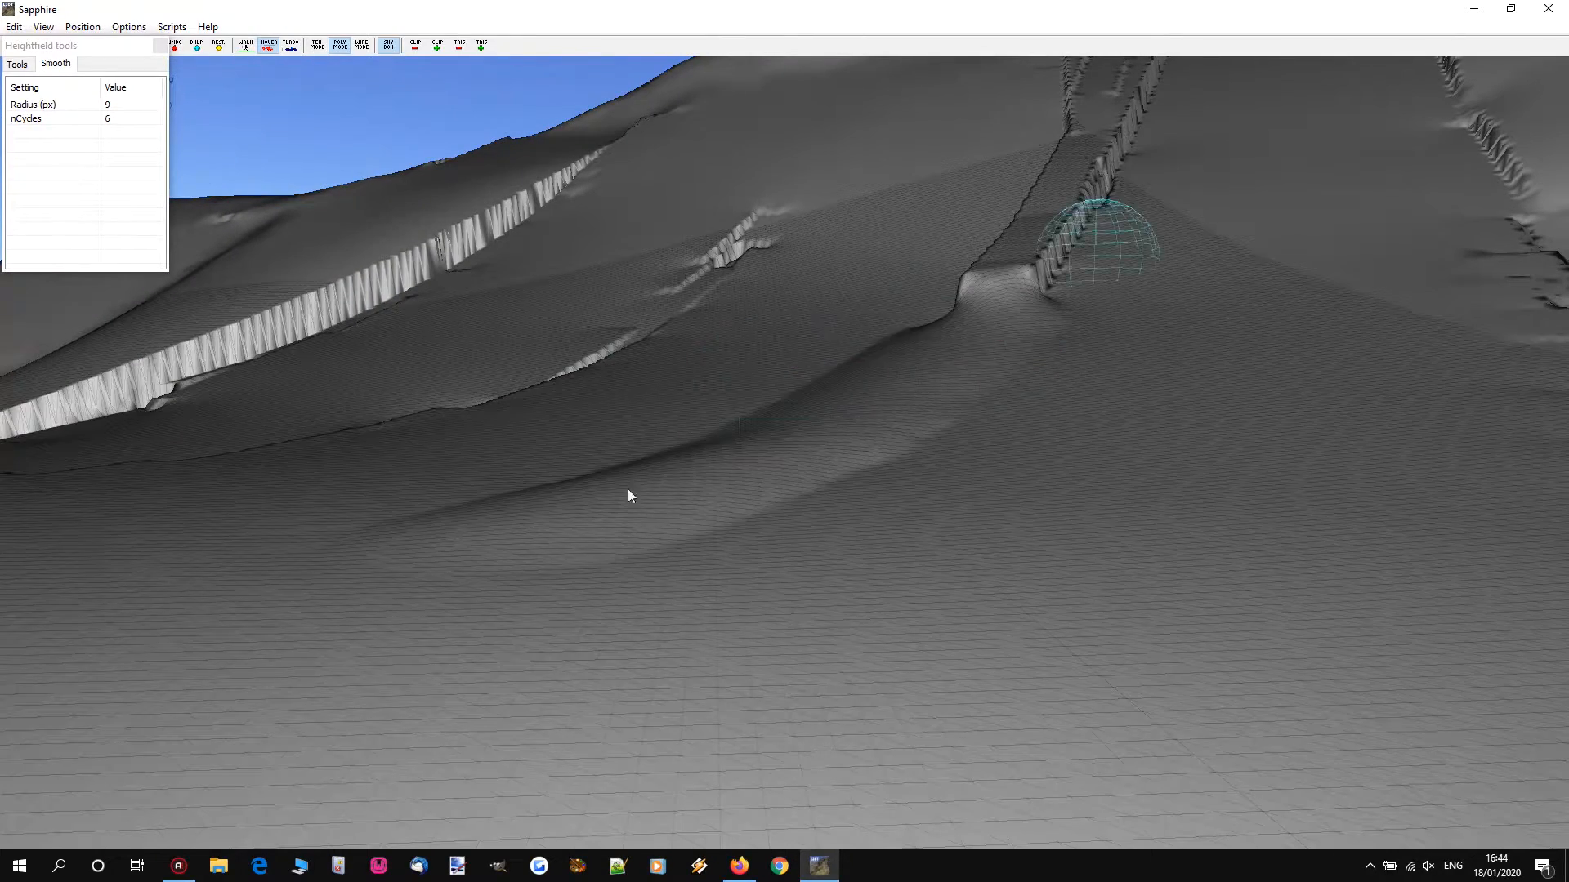
left_click(83, 27)
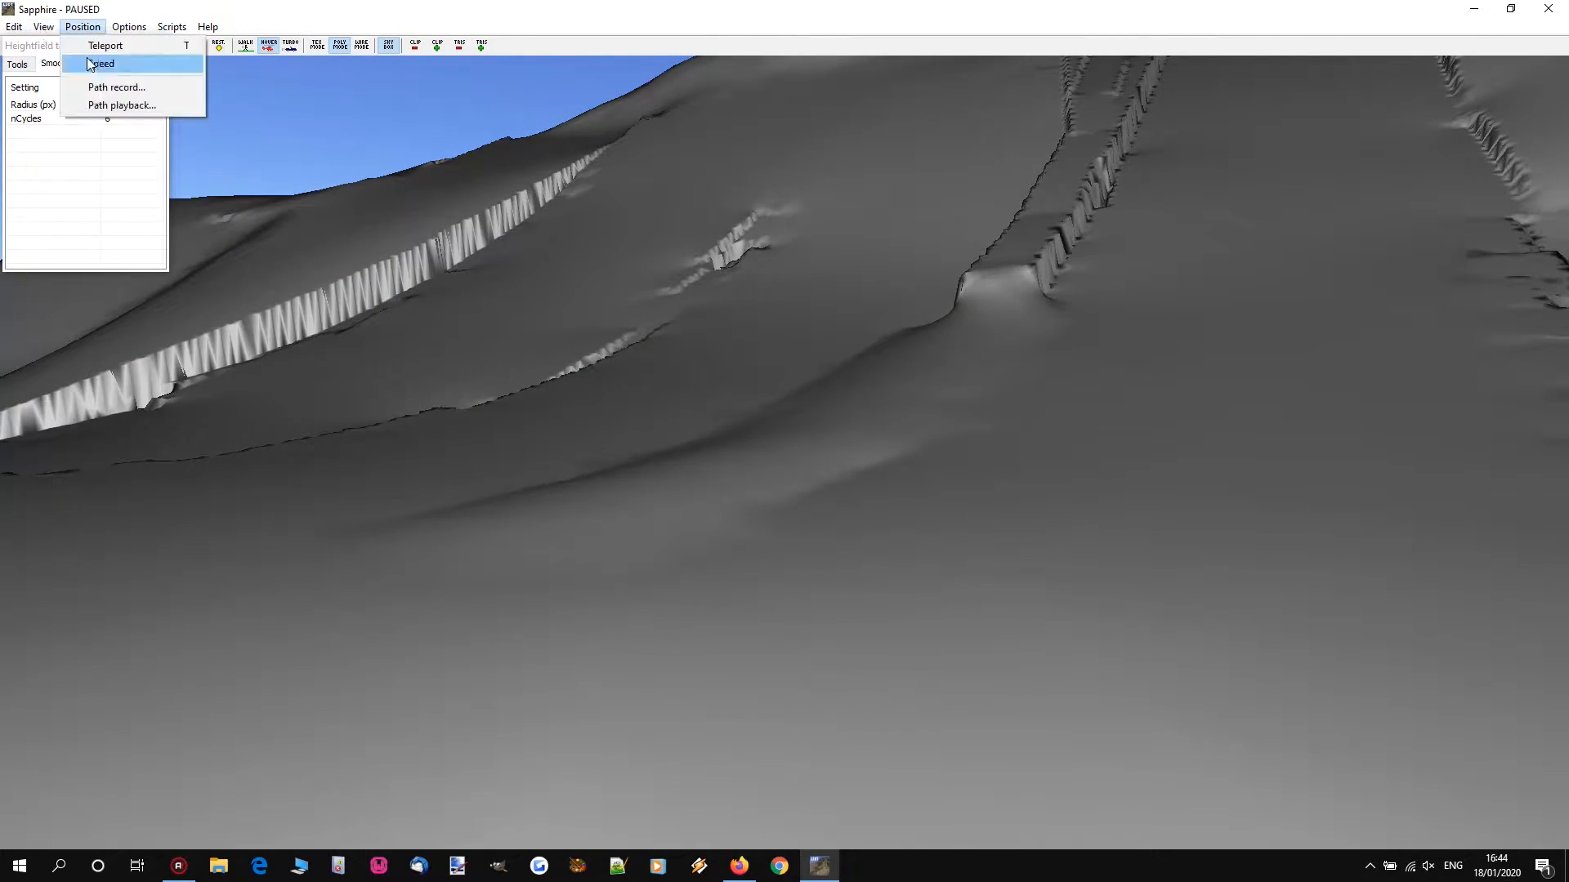
left_click(67, 72)
Step: Raise the Smooth radius to 12 px and smooth the raised grass strip's ledge and side edges up the hill
right_click_drag(1033, 364, 785, 423)
key("w")
key("d")
key("s")
mouse_move(646, 464)
right_mouse_down()
mouse_move(785, 423)
mouse_move(711, 453)
right_mouse_up()
scroll(693, 480, "up", 3)
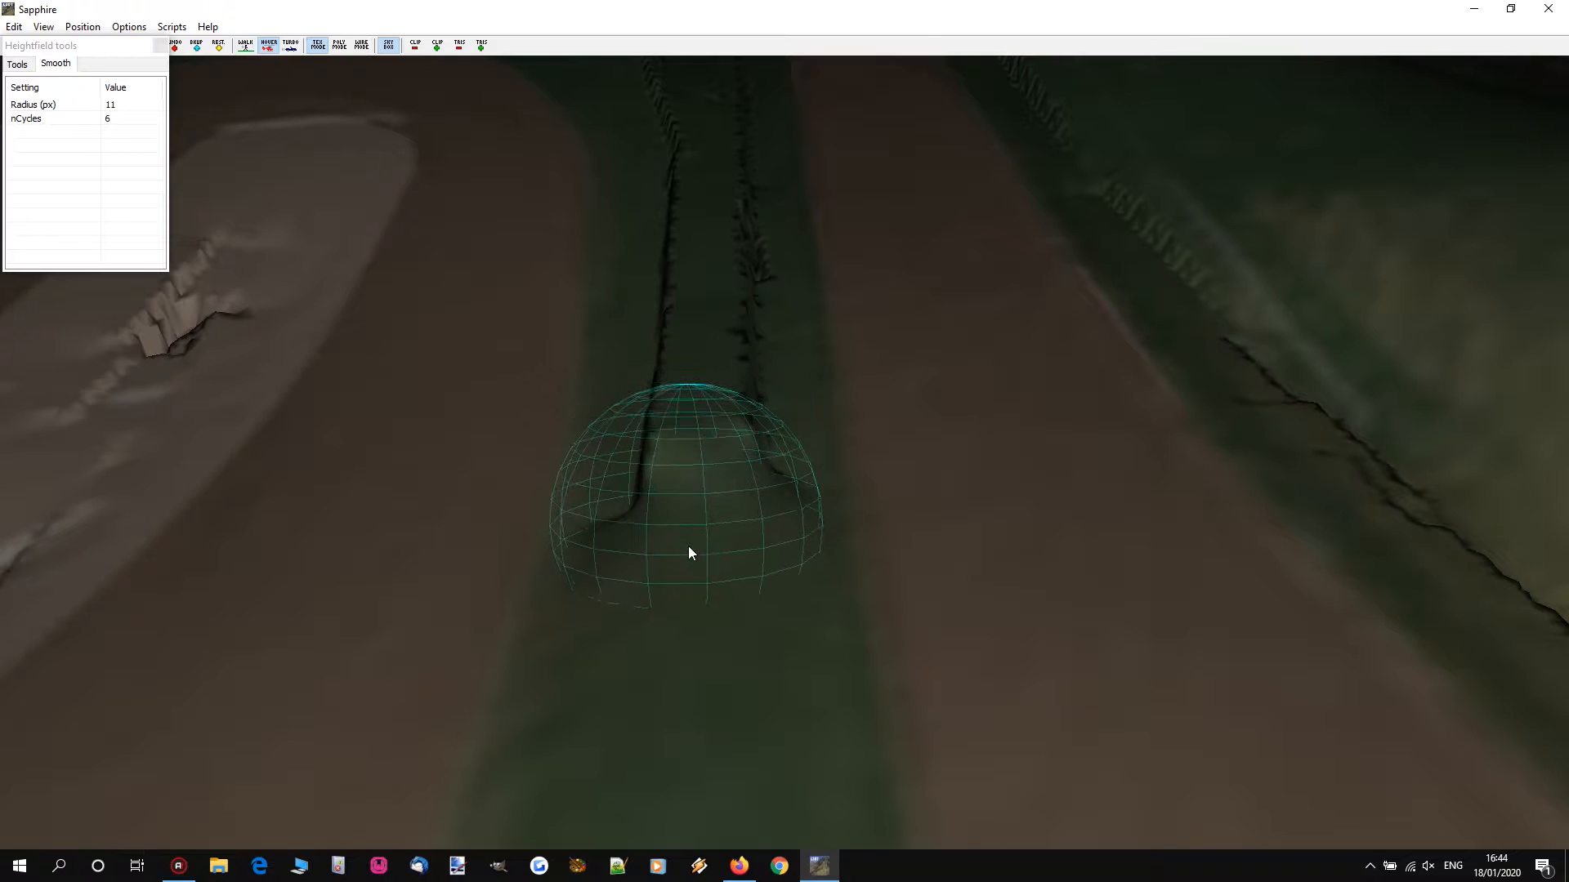
mouse_move(694, 553)
left_mouse_down()
mouse_move(719, 317)
mouse_move(706, 168)
mouse_move(684, 215)
left_mouse_up()
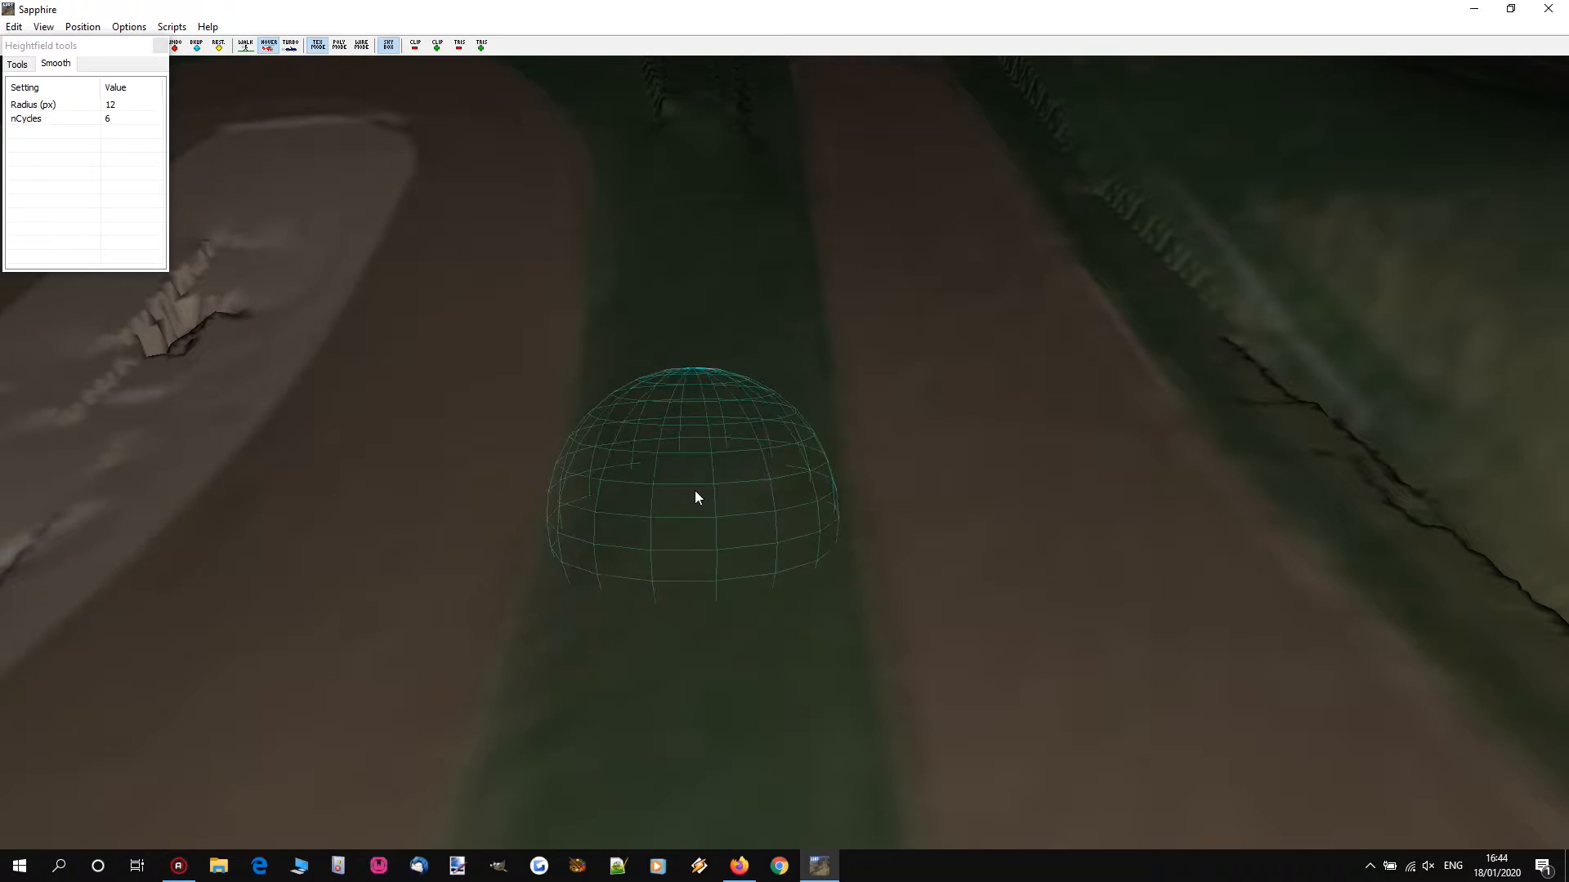
Step: Set the Smooth radius to 13 px and smooth the remaining jagged edges on the upper part of the grass strip
mouse_move(784, 417)
right_mouse_down()
mouse_move(782, 396)
mouse_move(835, 392)
mouse_move(709, 402)
mouse_move(784, 393)
mouse_move(704, 399)
mouse_move(735, 403)
mouse_move(711, 368)
mouse_move(805, 392)
right_mouse_up()
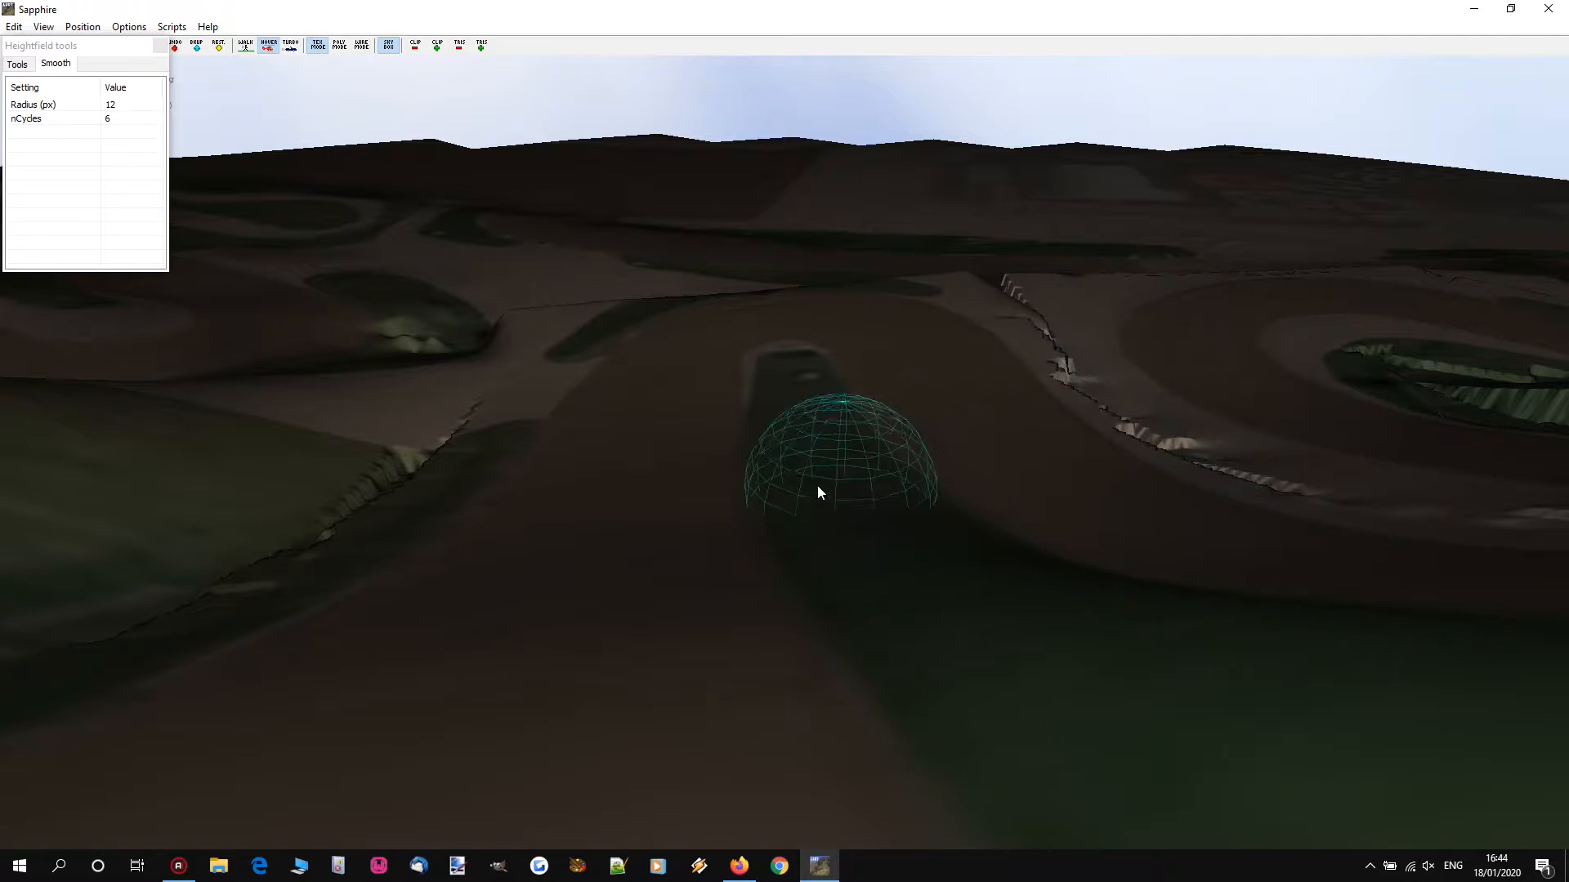
right_click_drag(1053, 665, 1022, 743)
right_click_drag(784, 452, 780, 425)
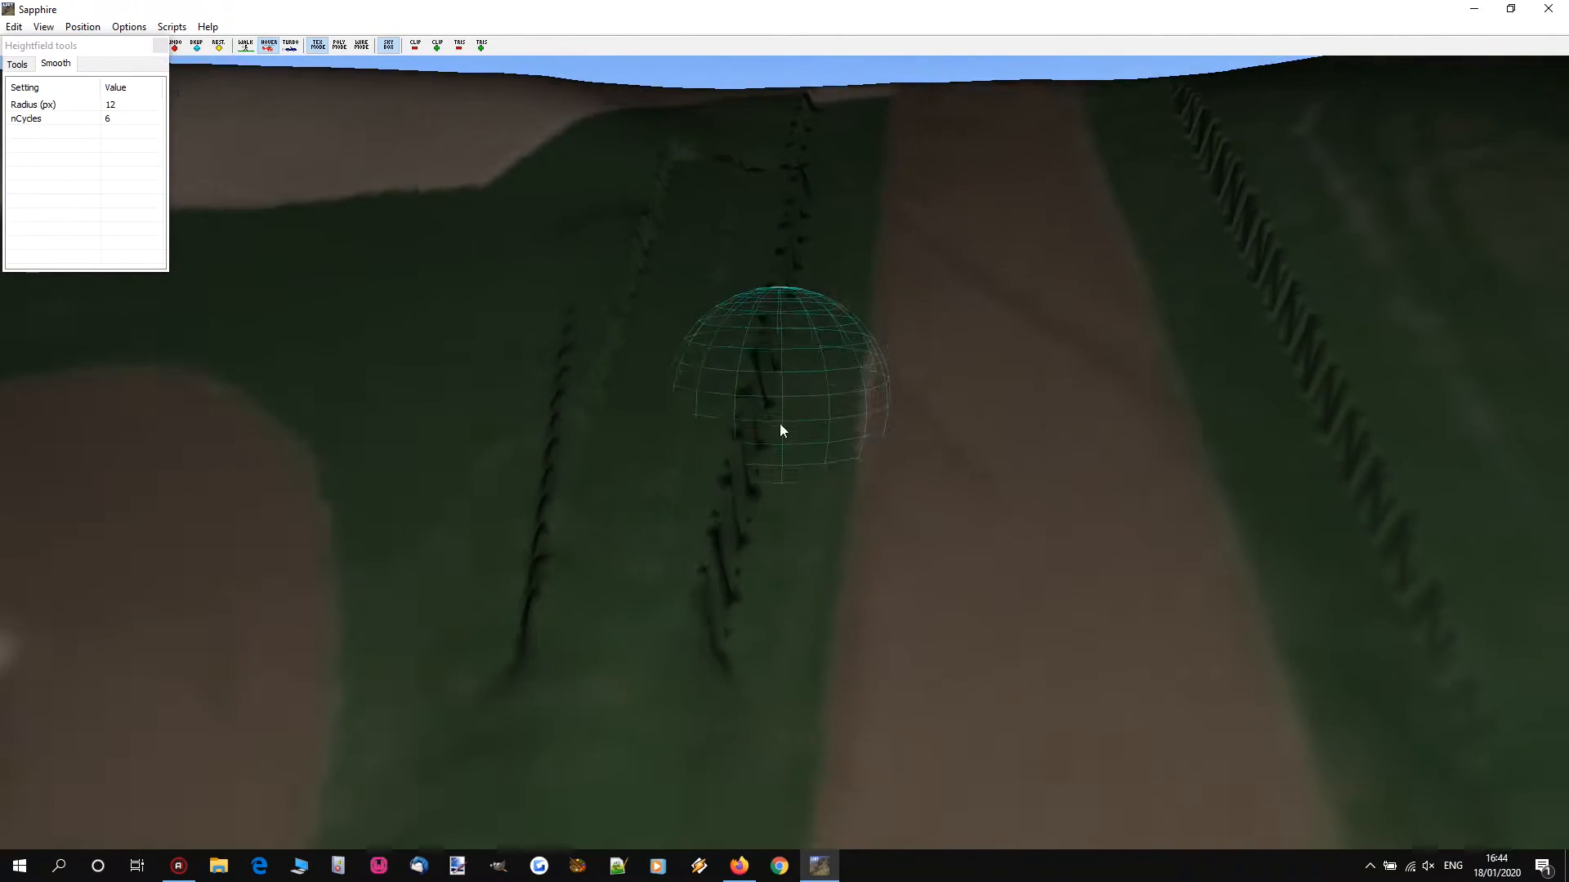
scroll(759, 437, "up", 1)
mouse_move(696, 540)
left_mouse_down()
mouse_move(678, 749)
mouse_move(826, 154)
mouse_move(799, 192)
mouse_move(741, 203)
mouse_move(634, 357)
mouse_move(602, 602)
mouse_move(582, 484)
mouse_move(610, 548)
mouse_move(651, 296)
mouse_move(802, 188)
mouse_move(729, 534)
mouse_move(659, 579)
mouse_move(596, 587)
mouse_move(647, 608)
mouse_move(800, 224)
mouse_move(734, 615)
mouse_move(670, 715)
left_mouse_up()
key("s")
right_click_drag(778, 442, 786, 421)
right_click_drag(817, 342, 785, 450)
key("s")
key("w")
Step: Switch to Firefox, review the Maggiora GoPro lap from 0:50 to 0:57, pause it at 0:56 and return to Sapphire
left_click(739, 866)
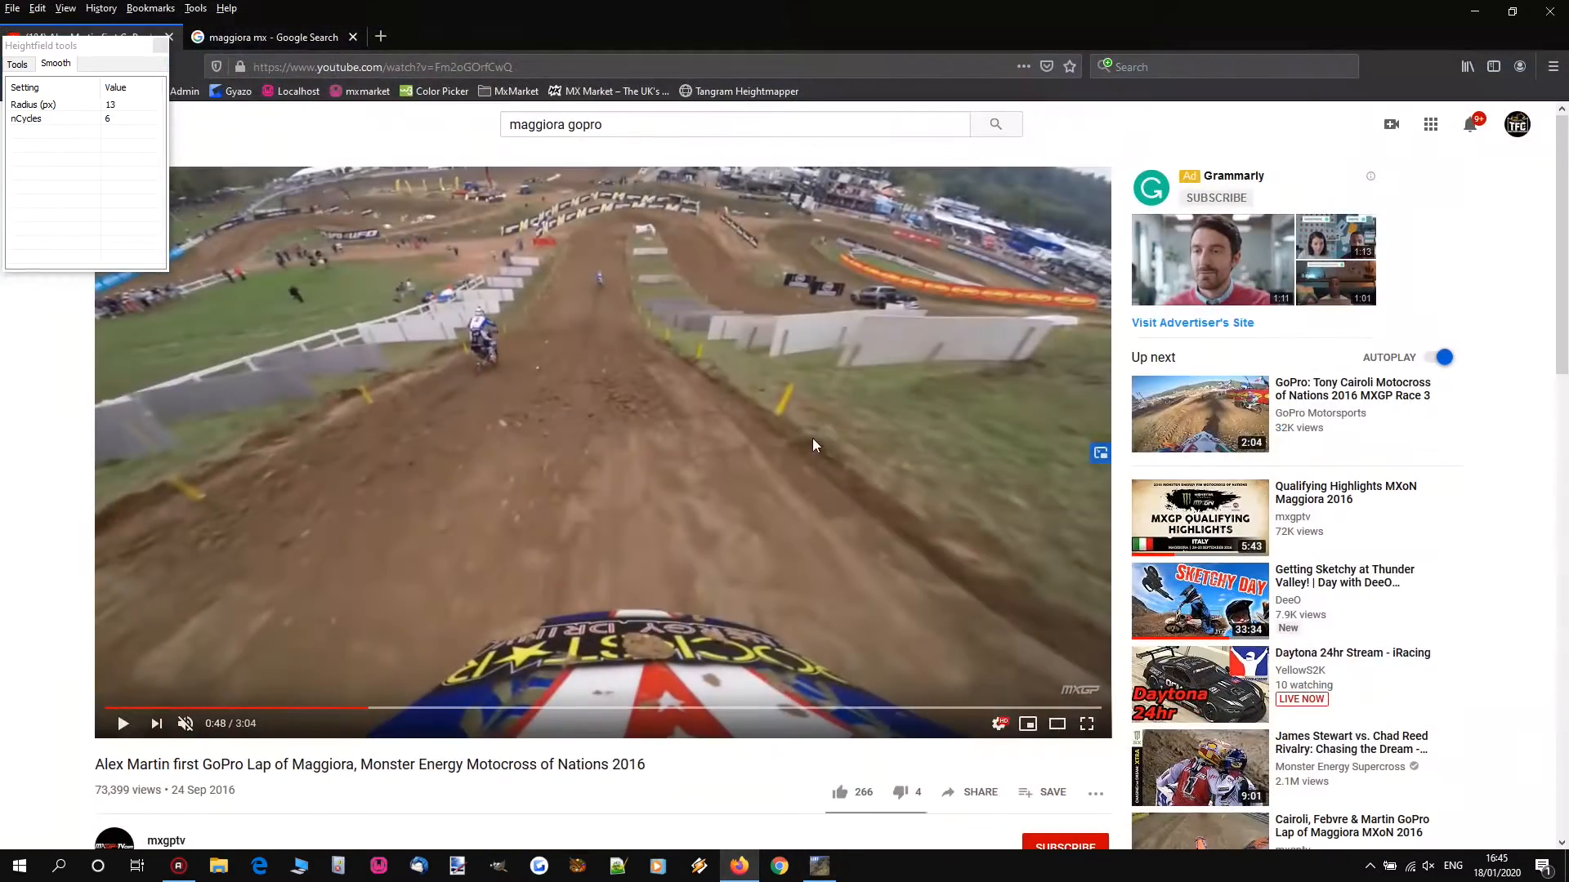
left_click(470, 683)
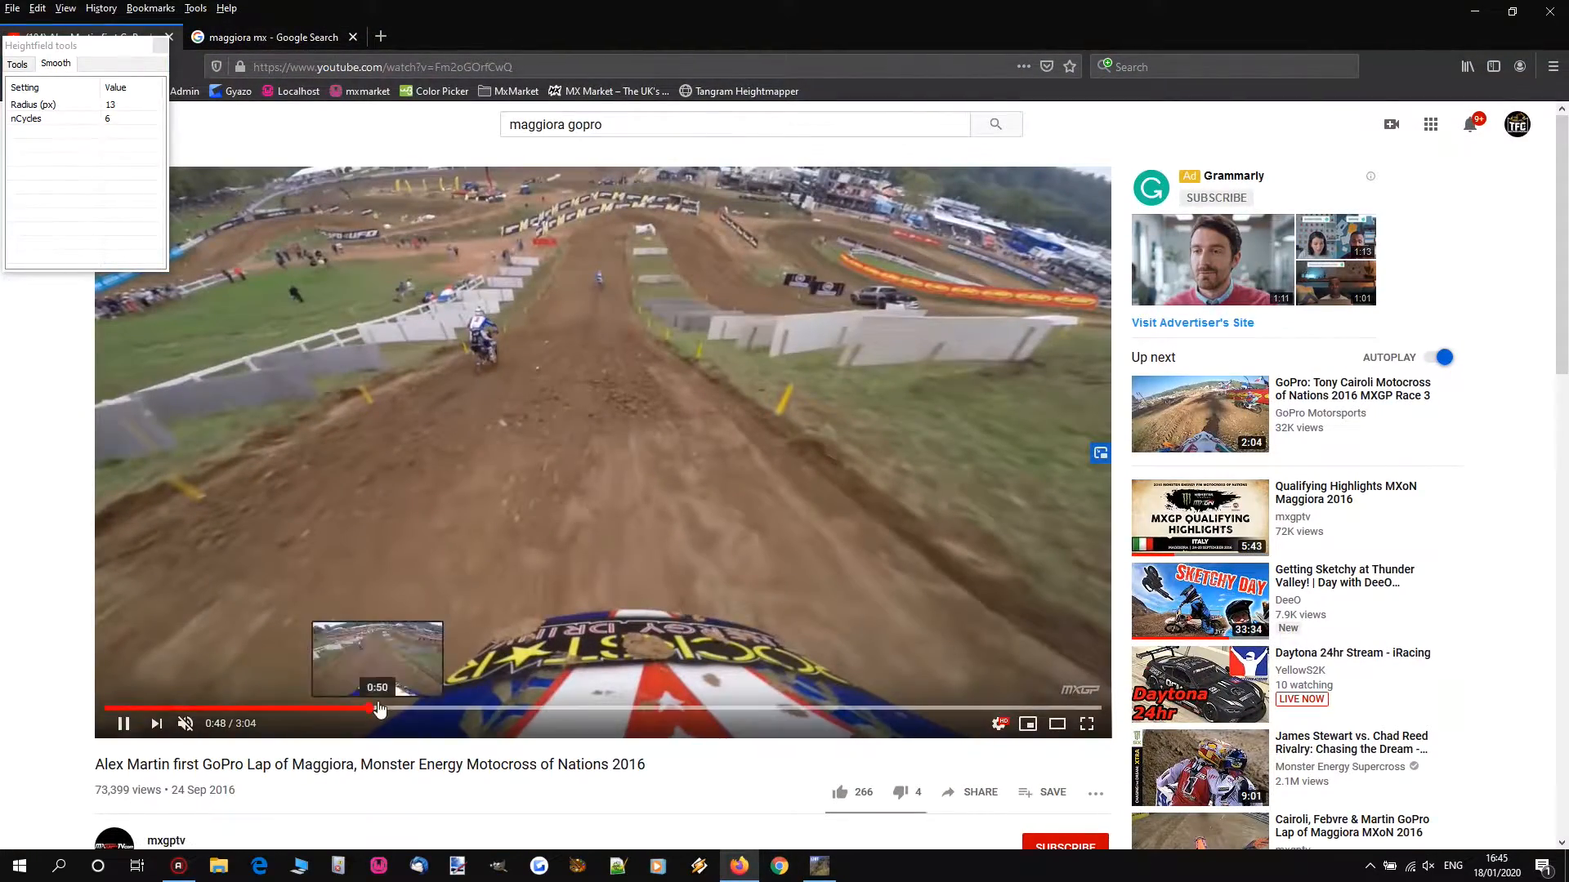
left_click(377, 696)
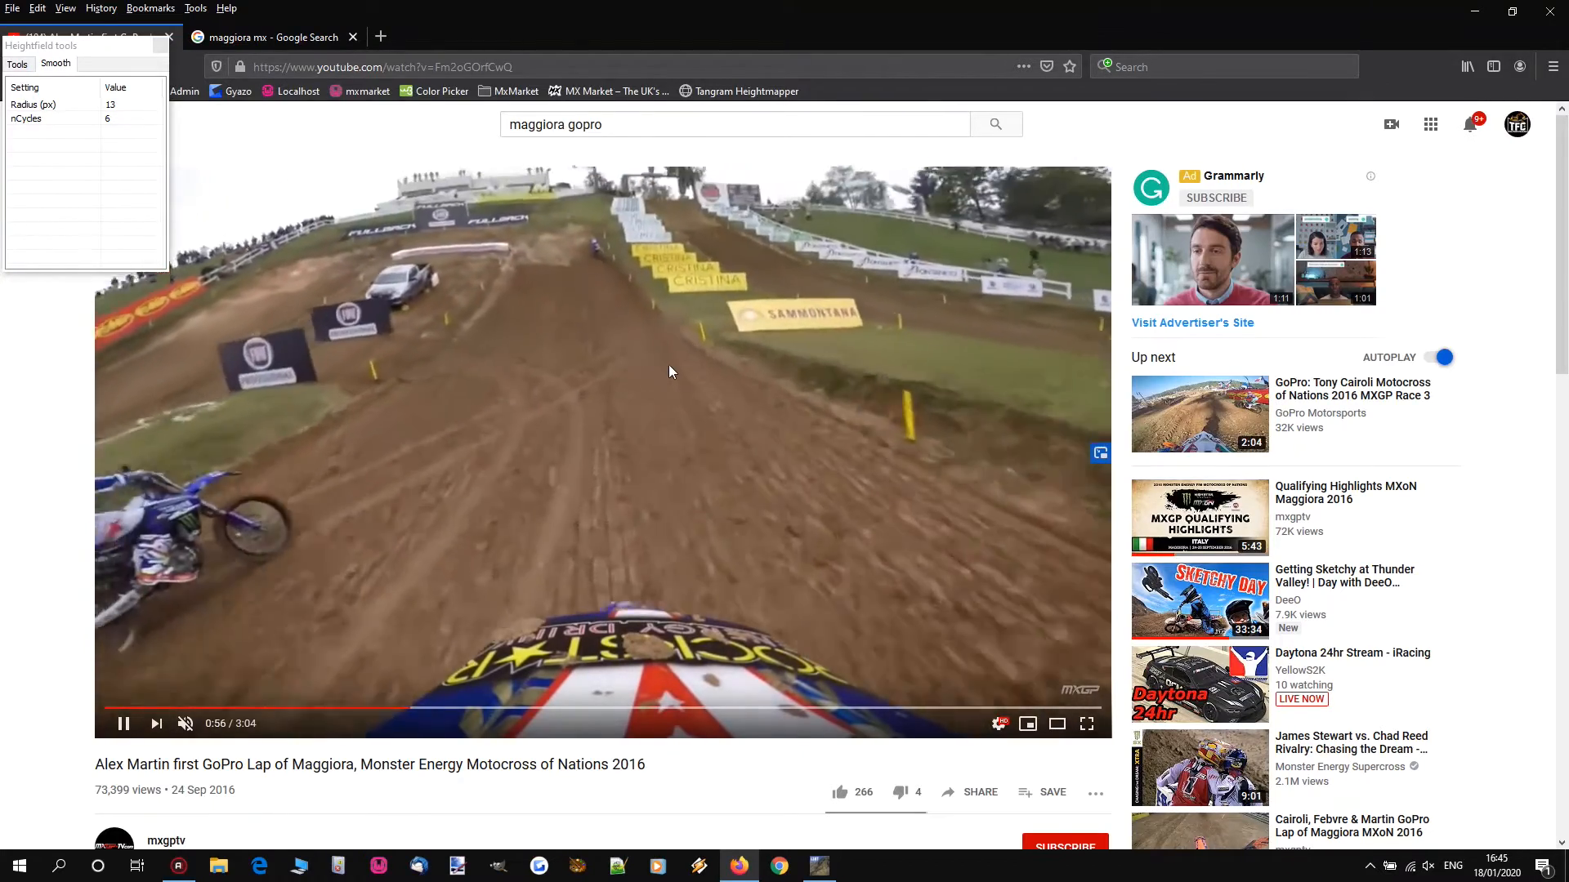
left_click(665, 328)
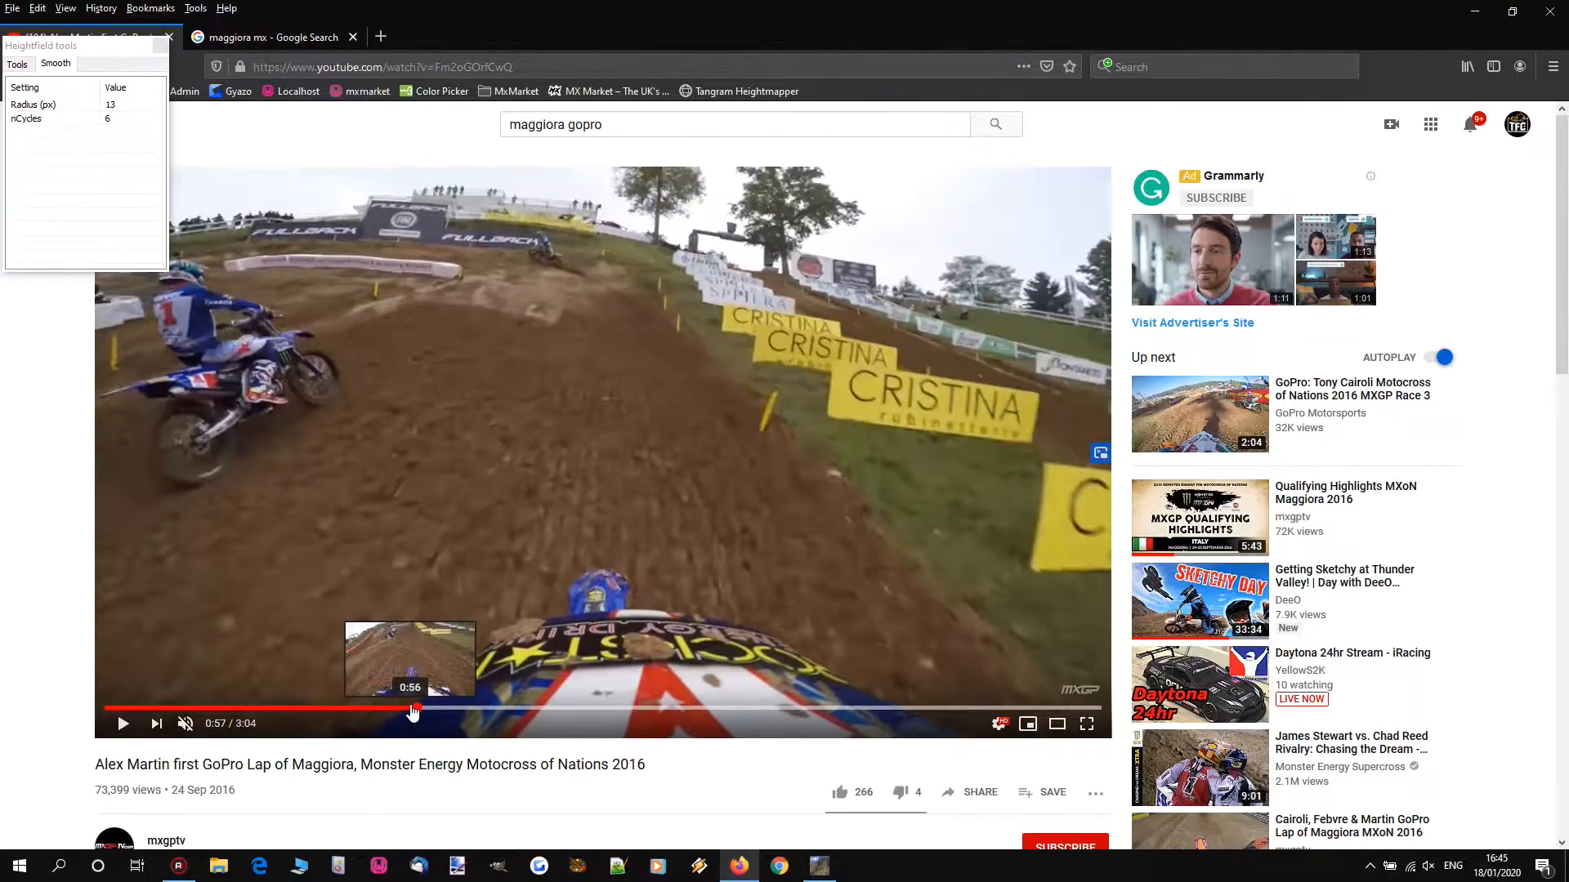
left_click(411, 709)
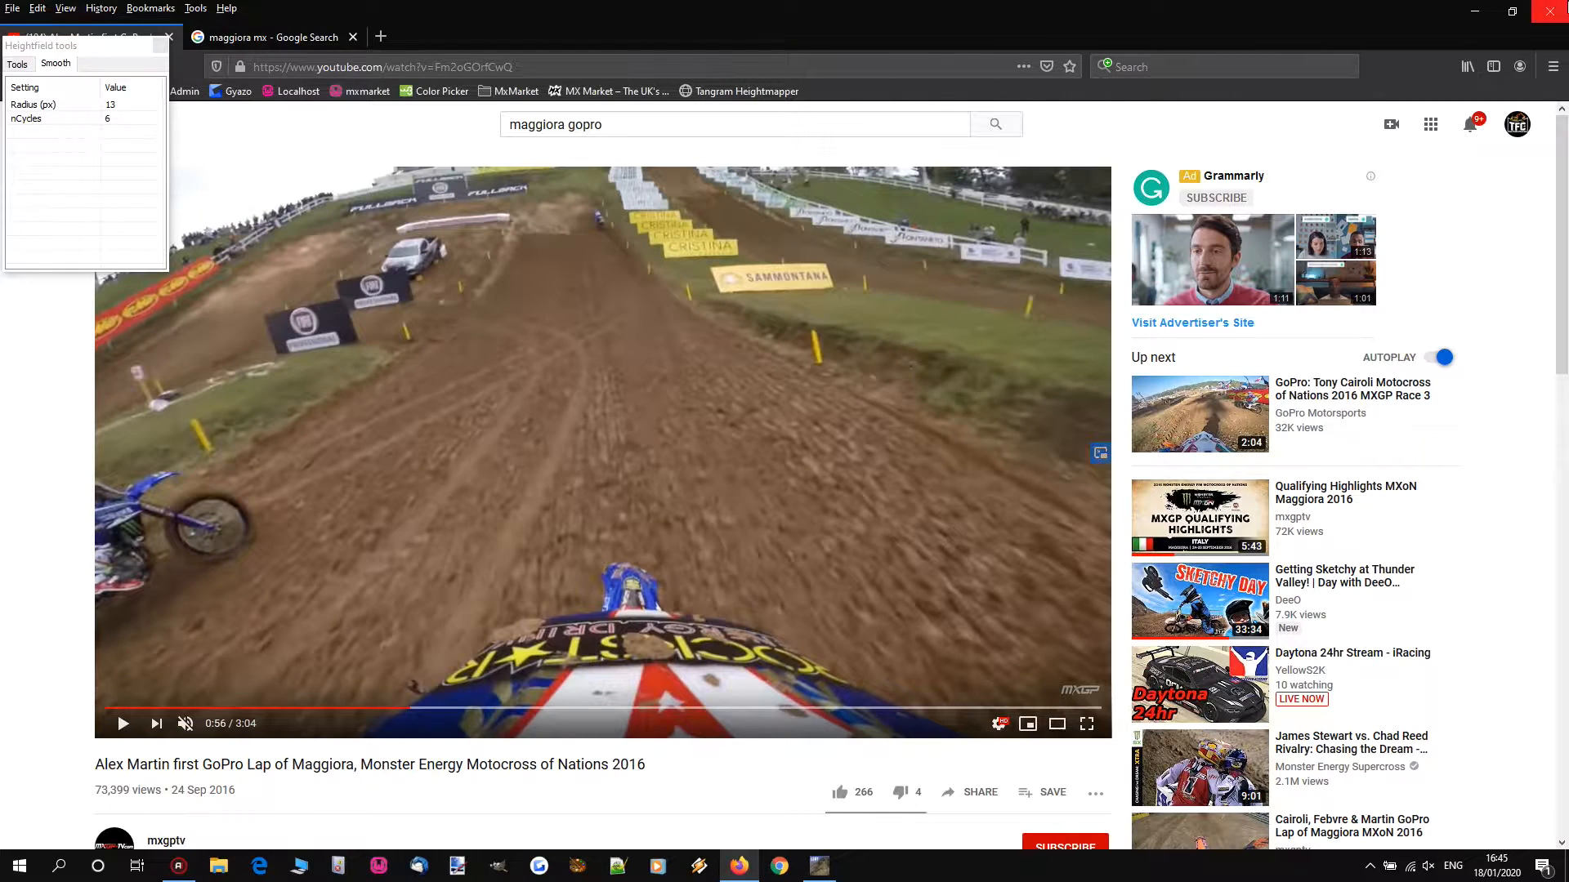
left_click(1474, 12)
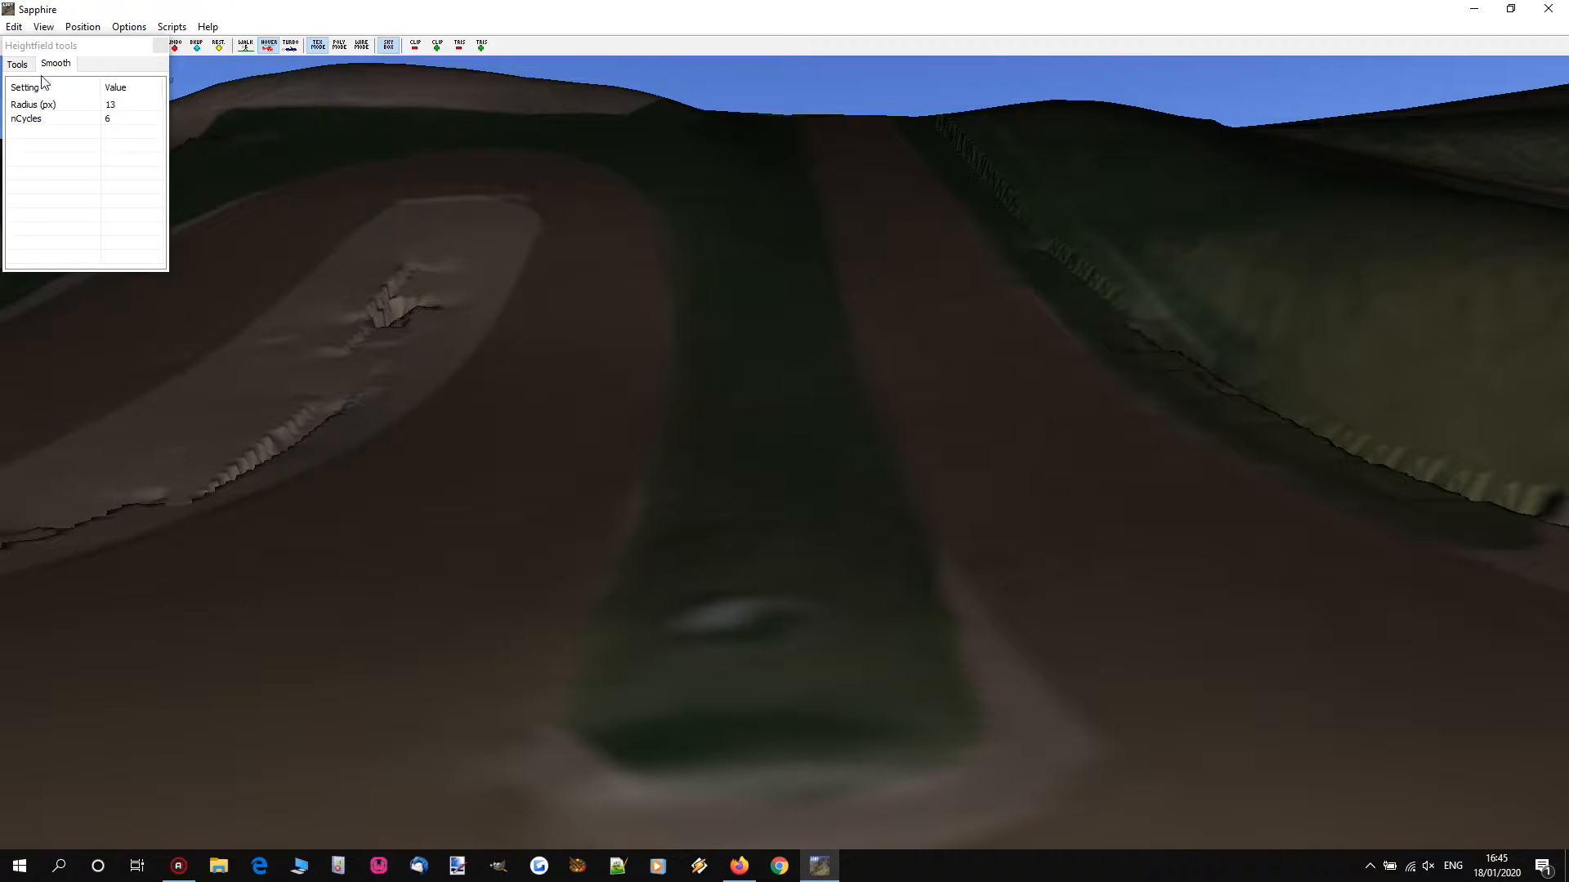
Step: Examine the hillside lanes and the jagged ridge along the pale strip from several angles
left_click(19, 65)
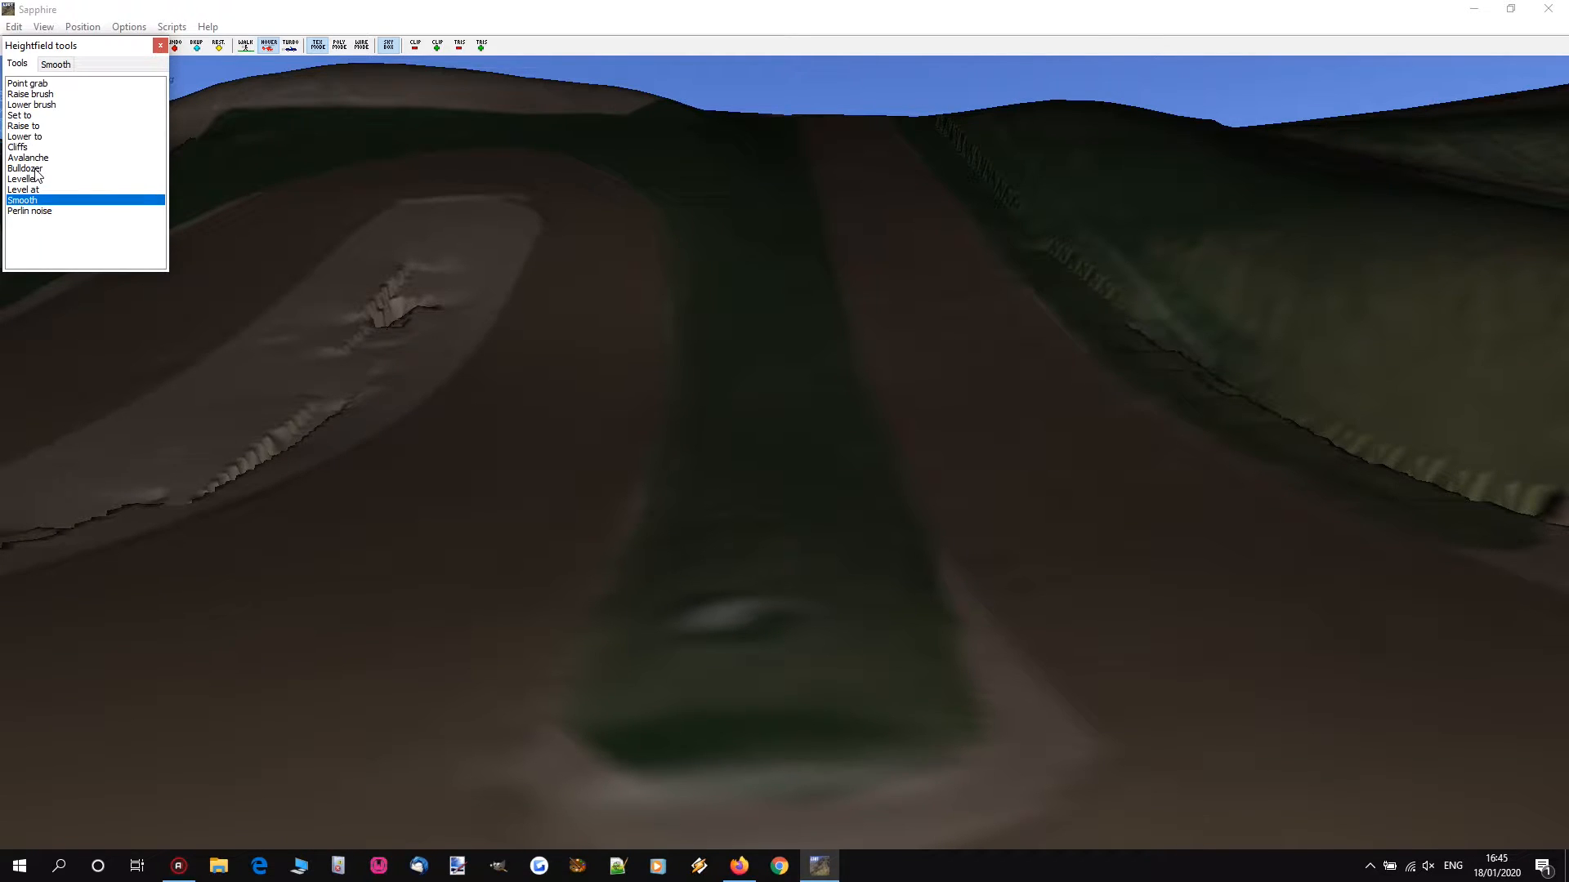
left_click(308, 292)
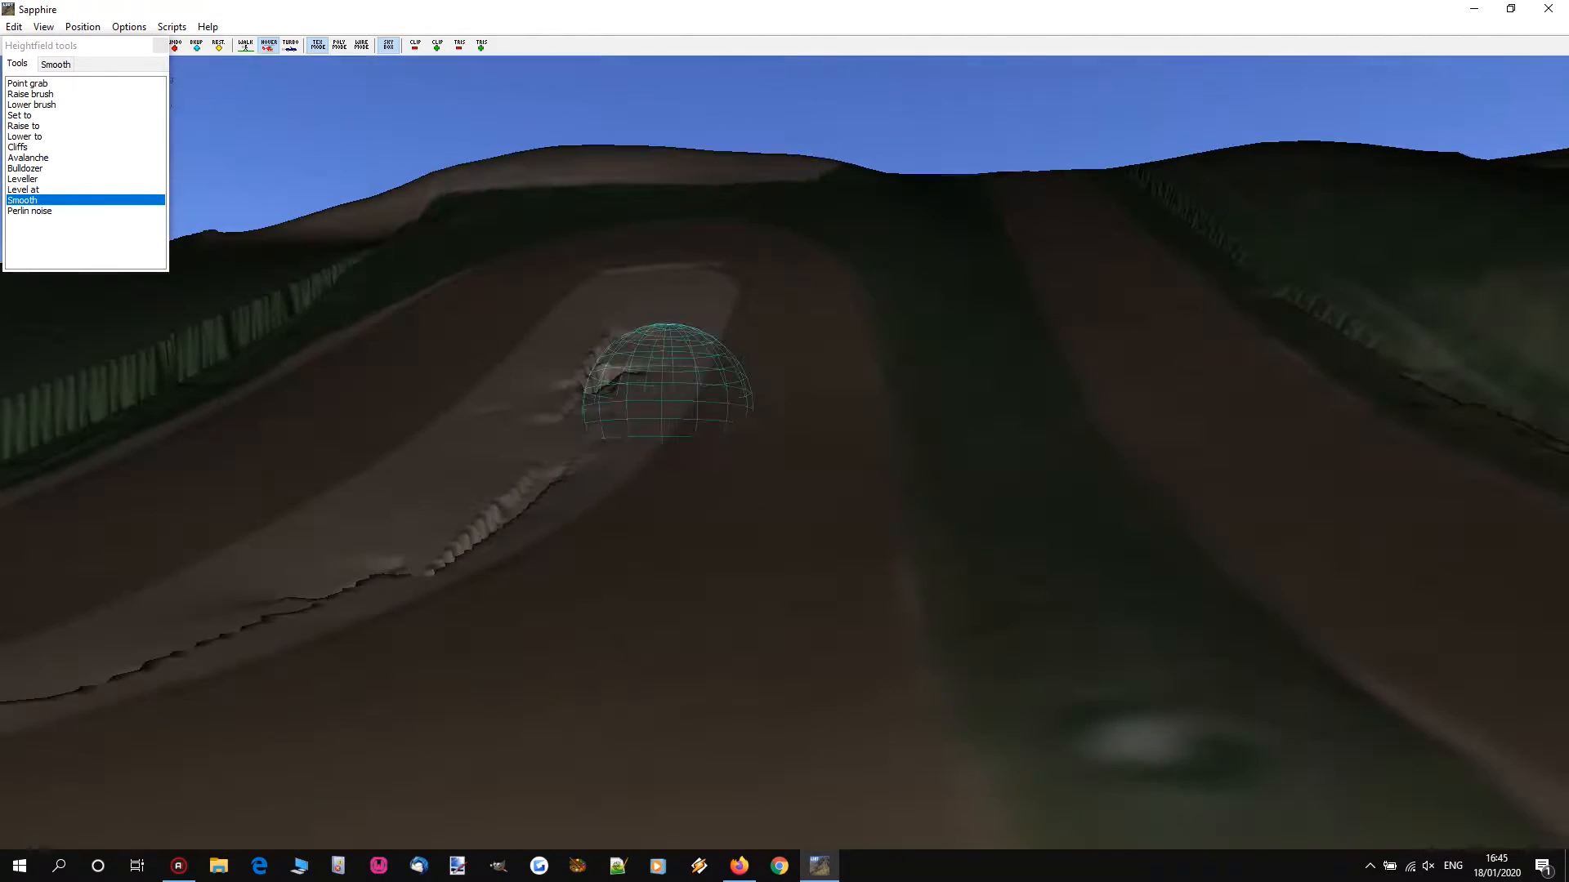
key("s")
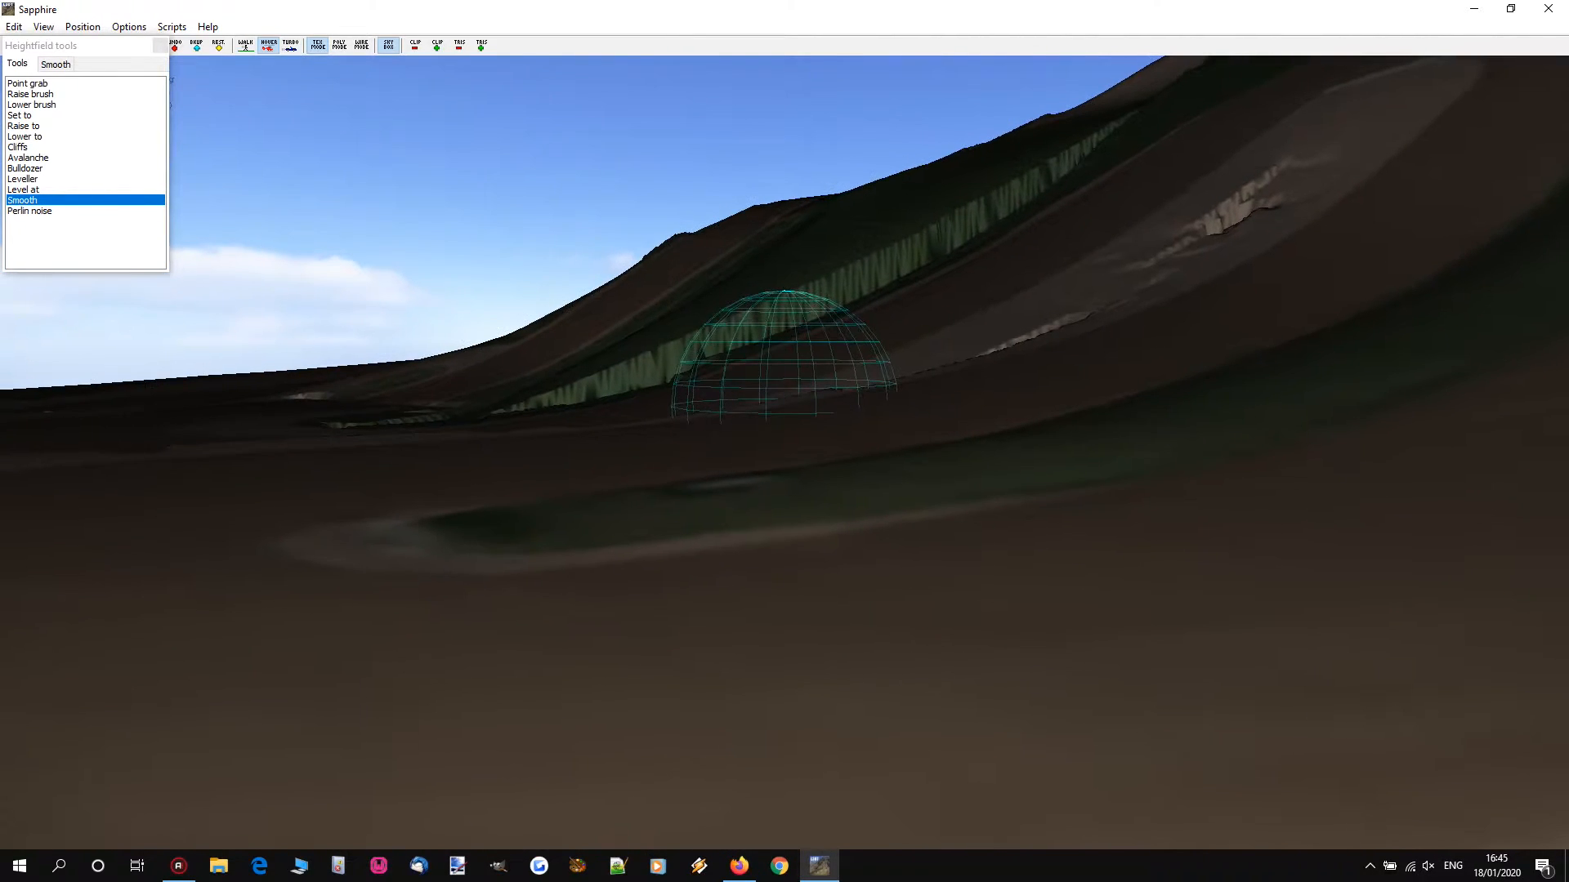
key("s")
key("s")
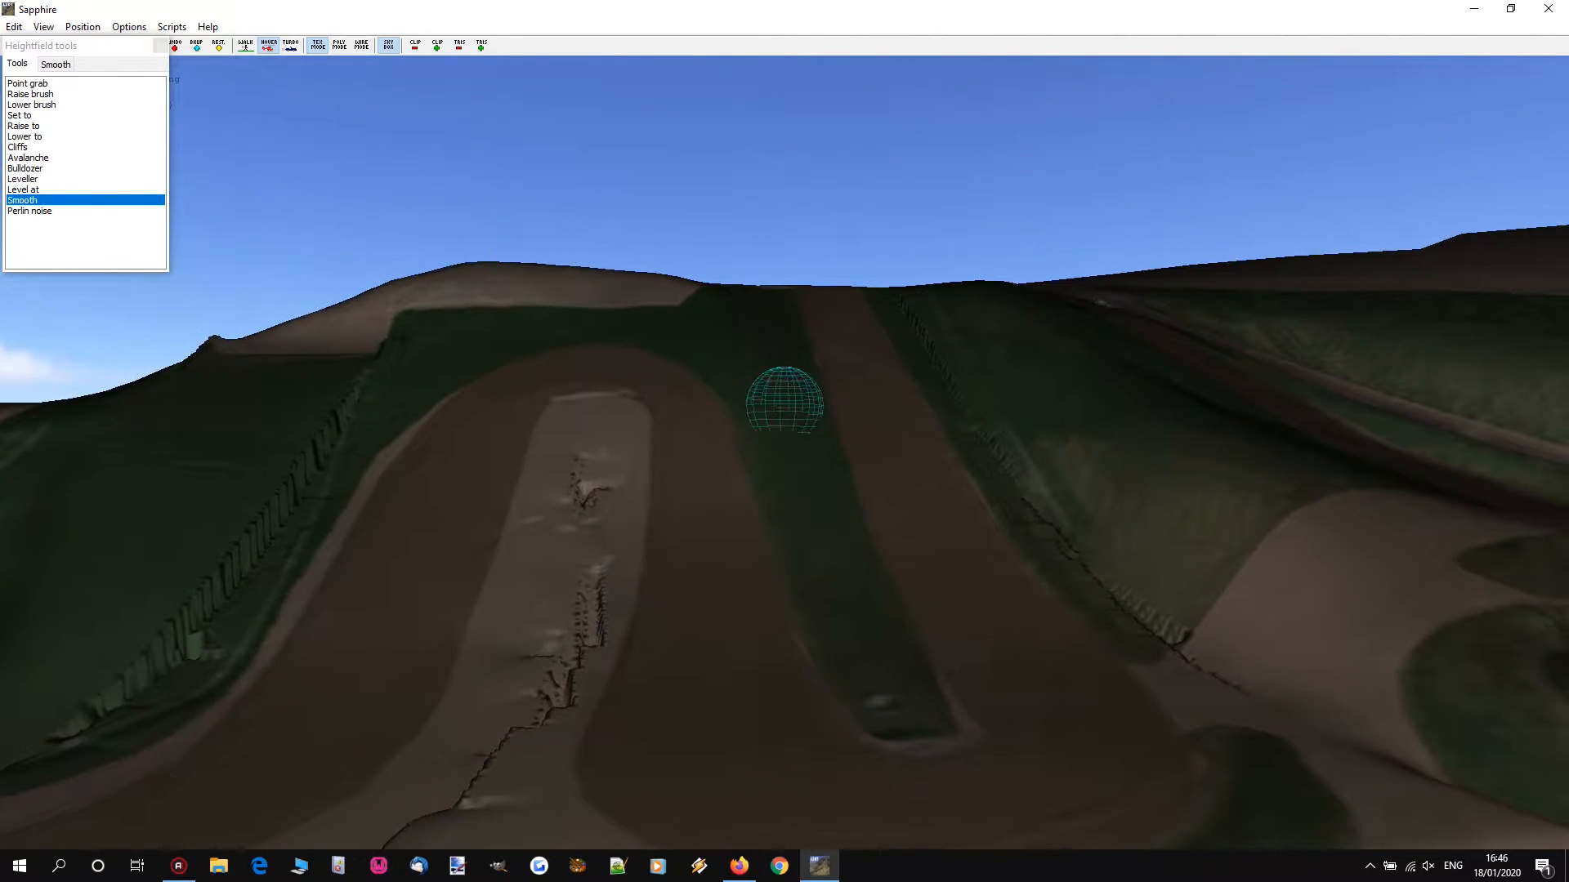
key("s")
key("w")
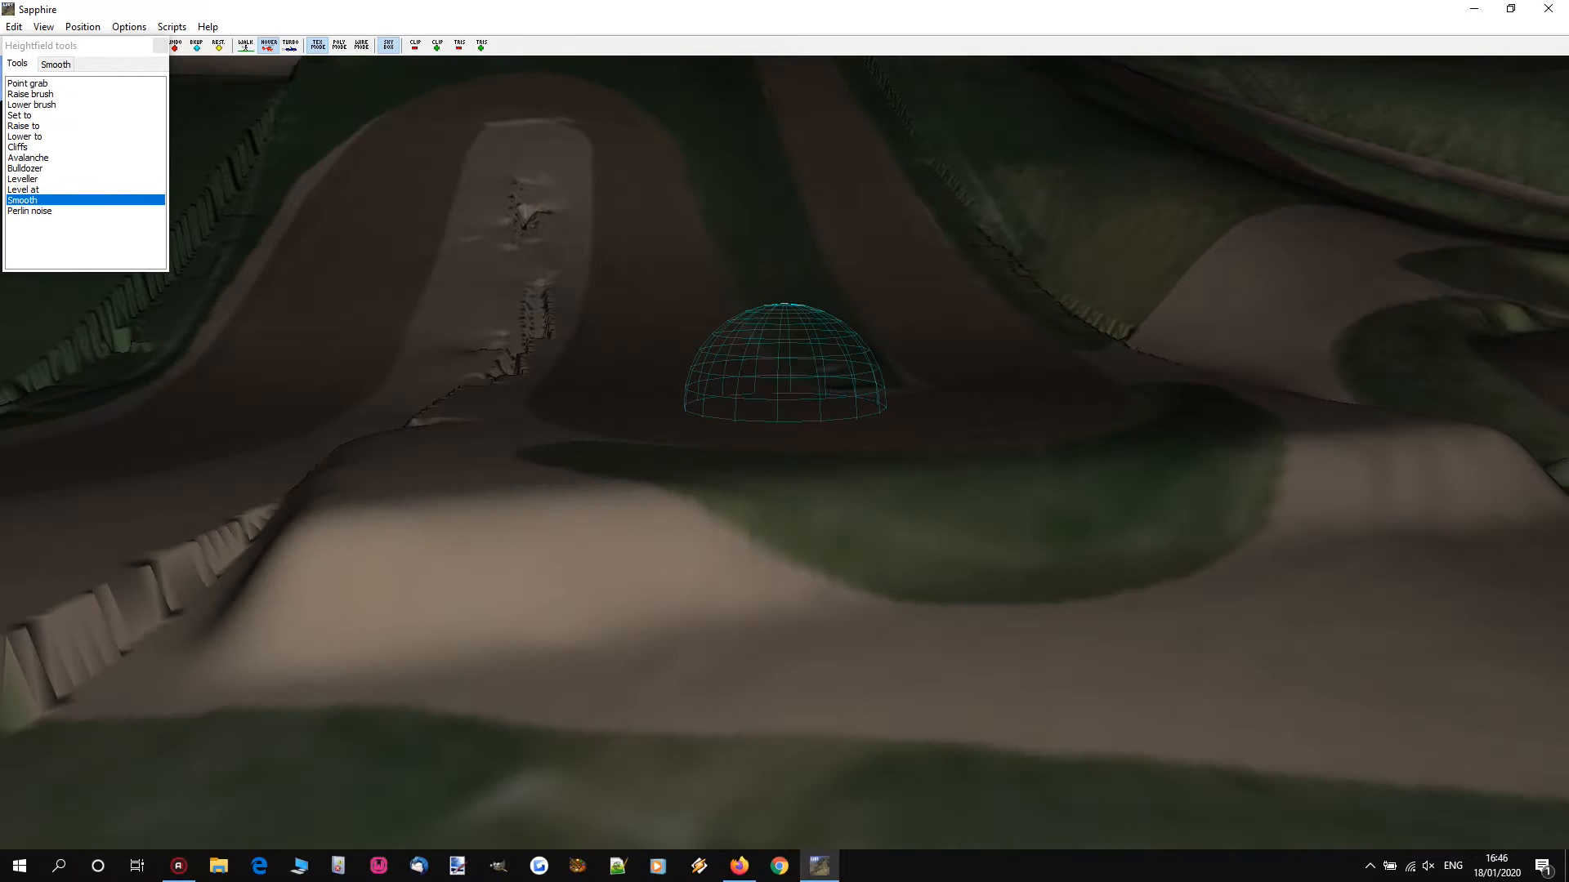
key("w")
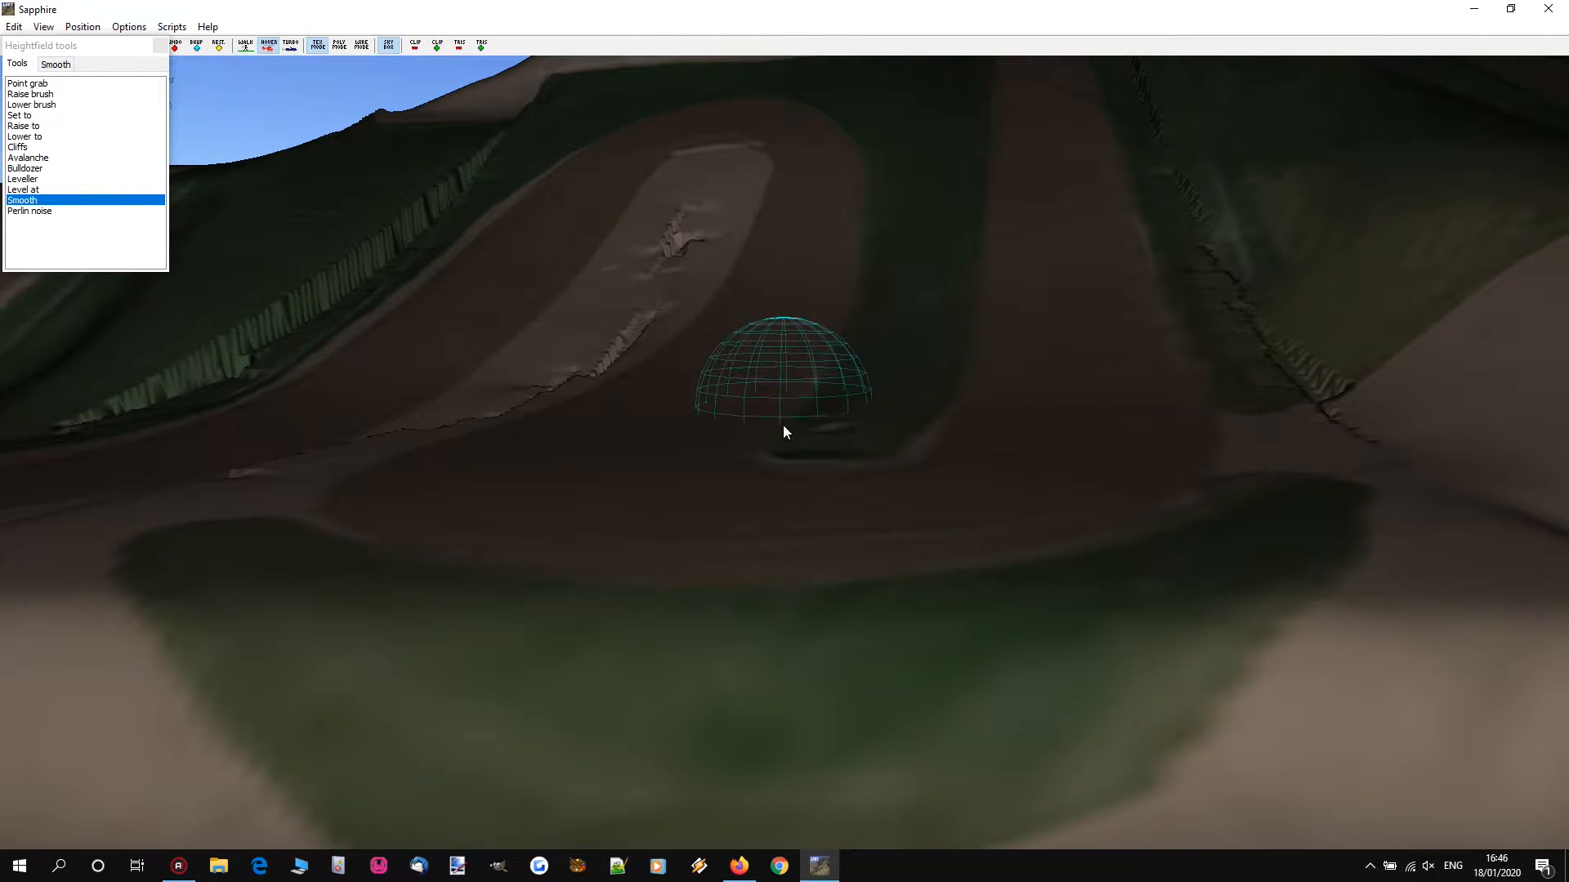
key("w")
key("s")
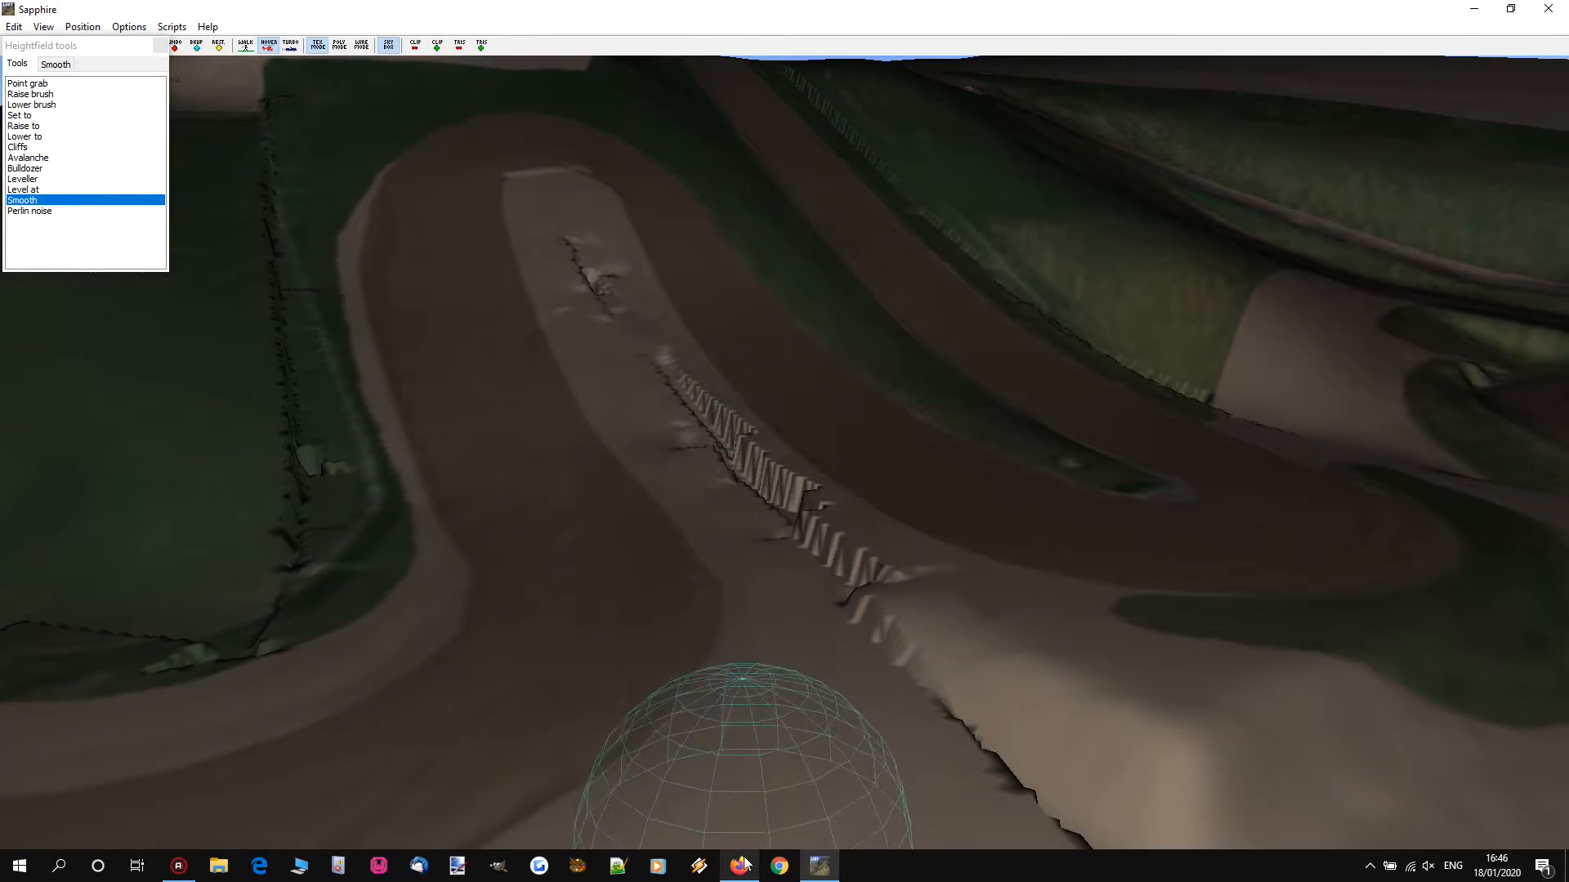
Step: Switch to Firefox, play the GoPro lap from 0:56 to 1:01, pause it and return to Sapphire
key("alt+Tab")
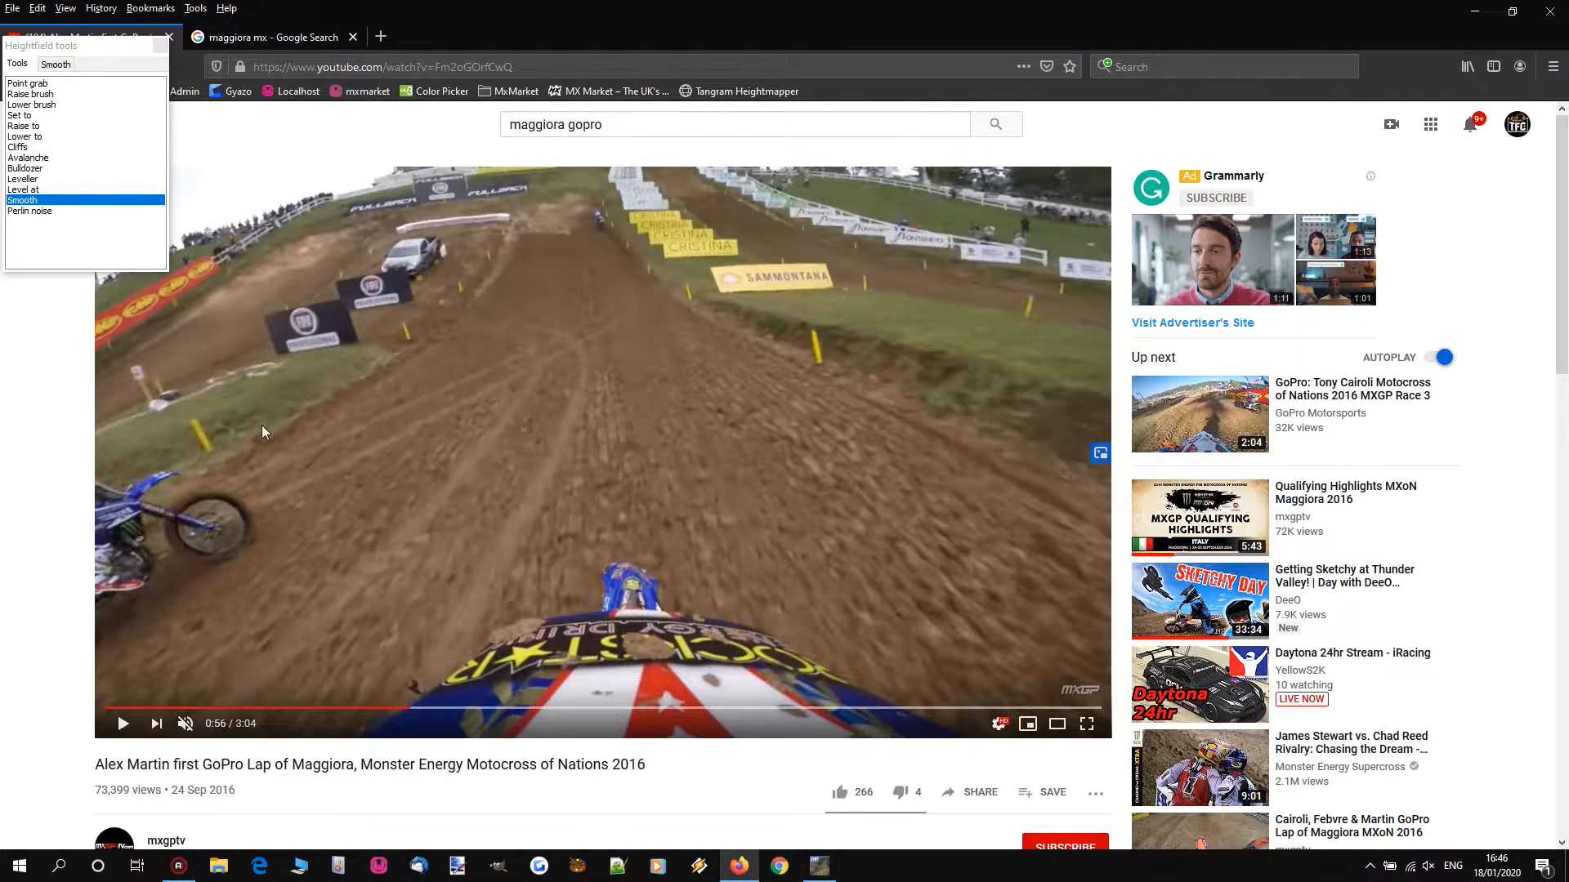
left_click(719, 453)
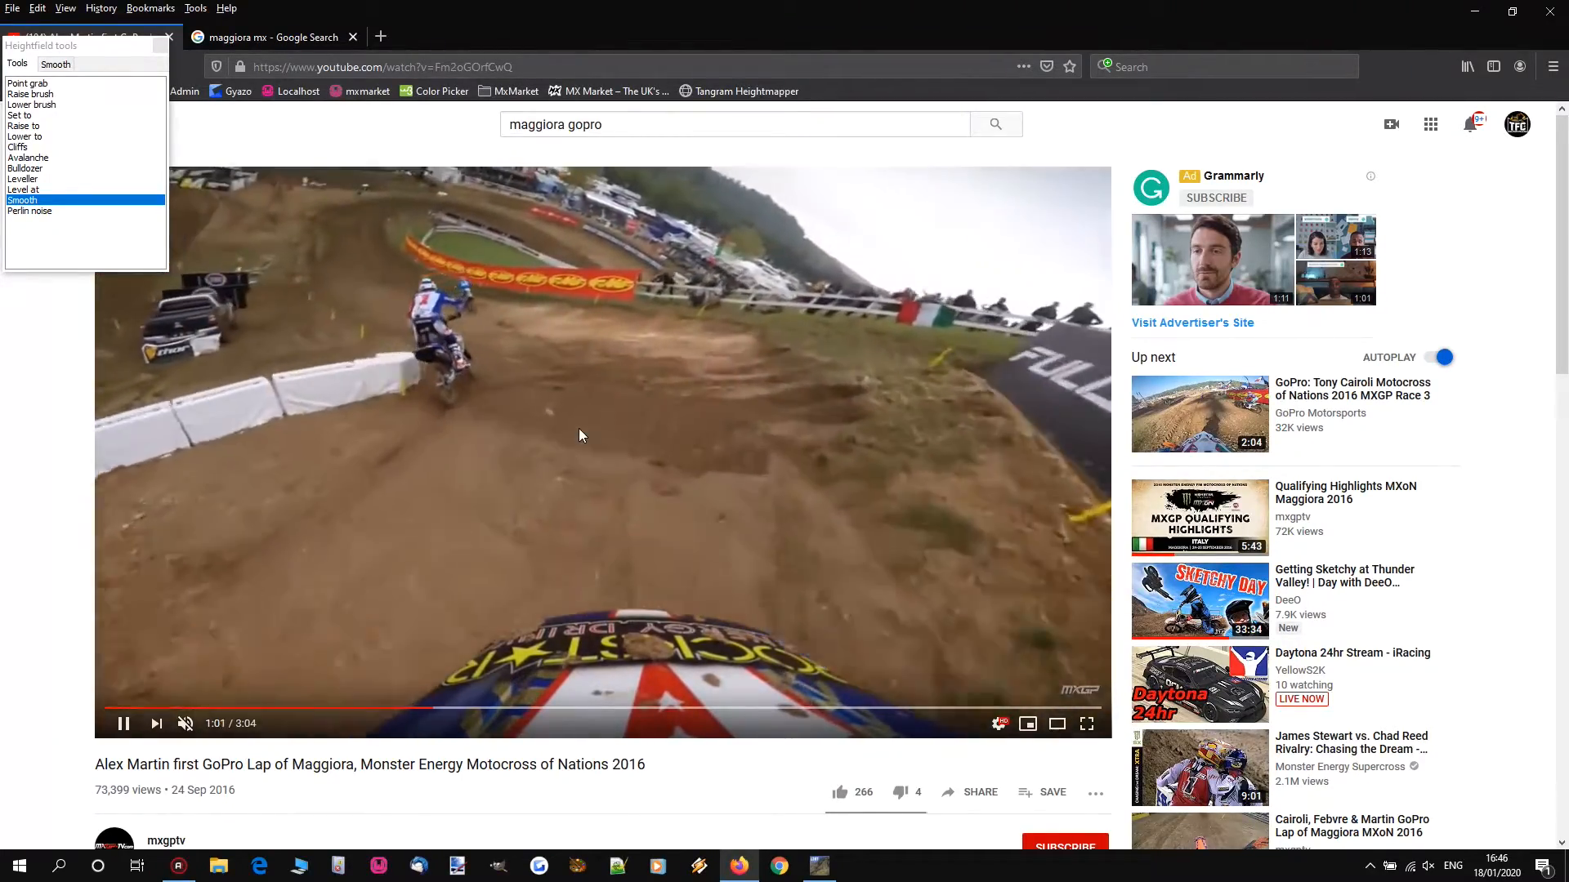
left_click(578, 428)
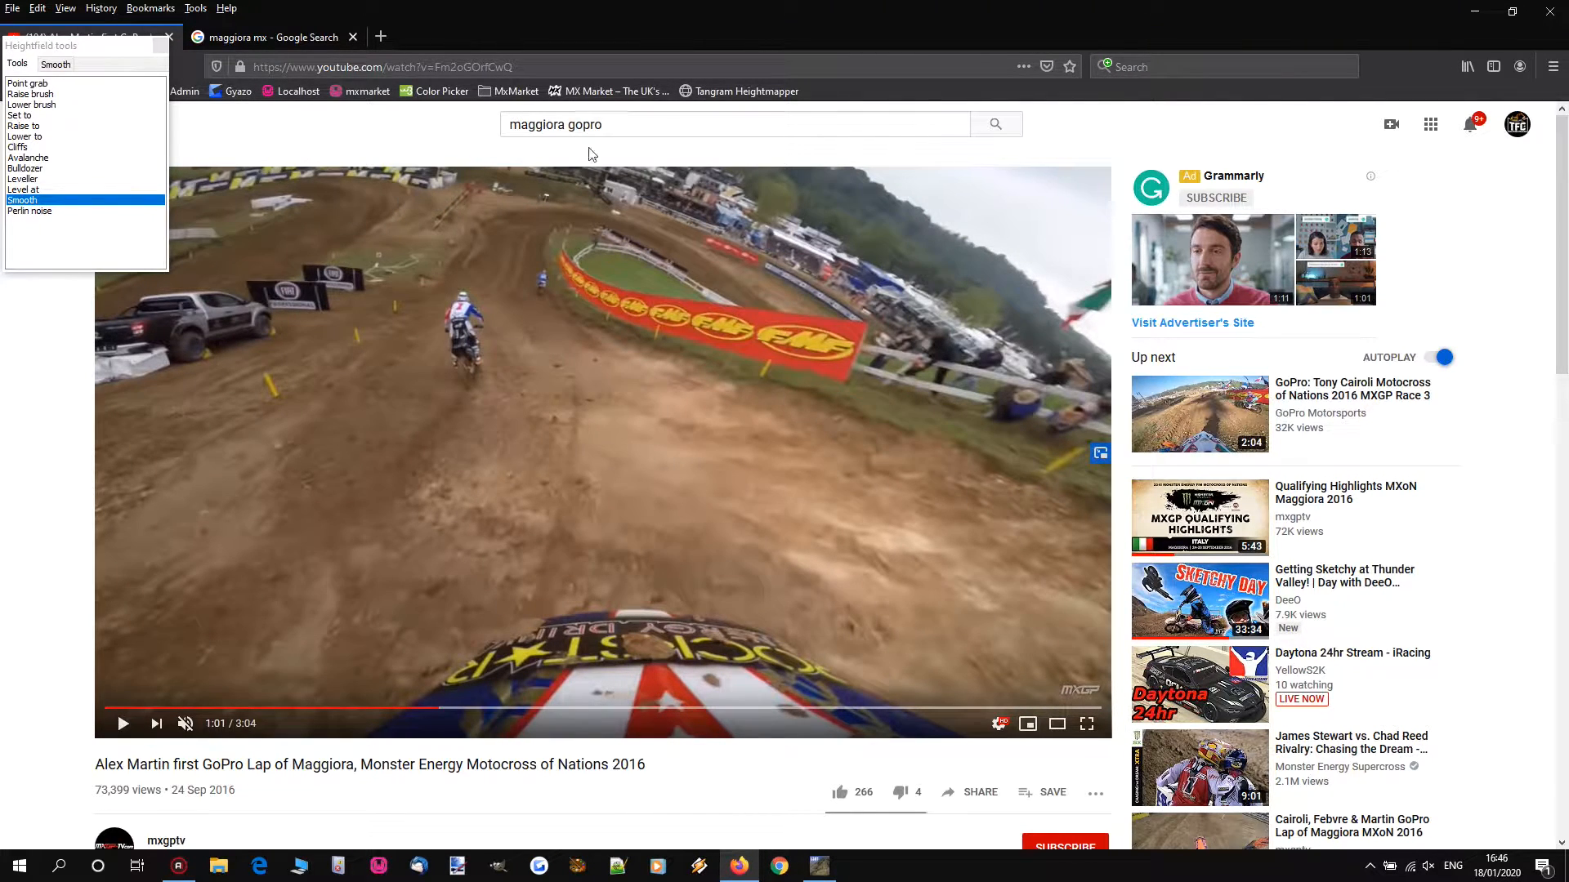
left_click(1472, 14)
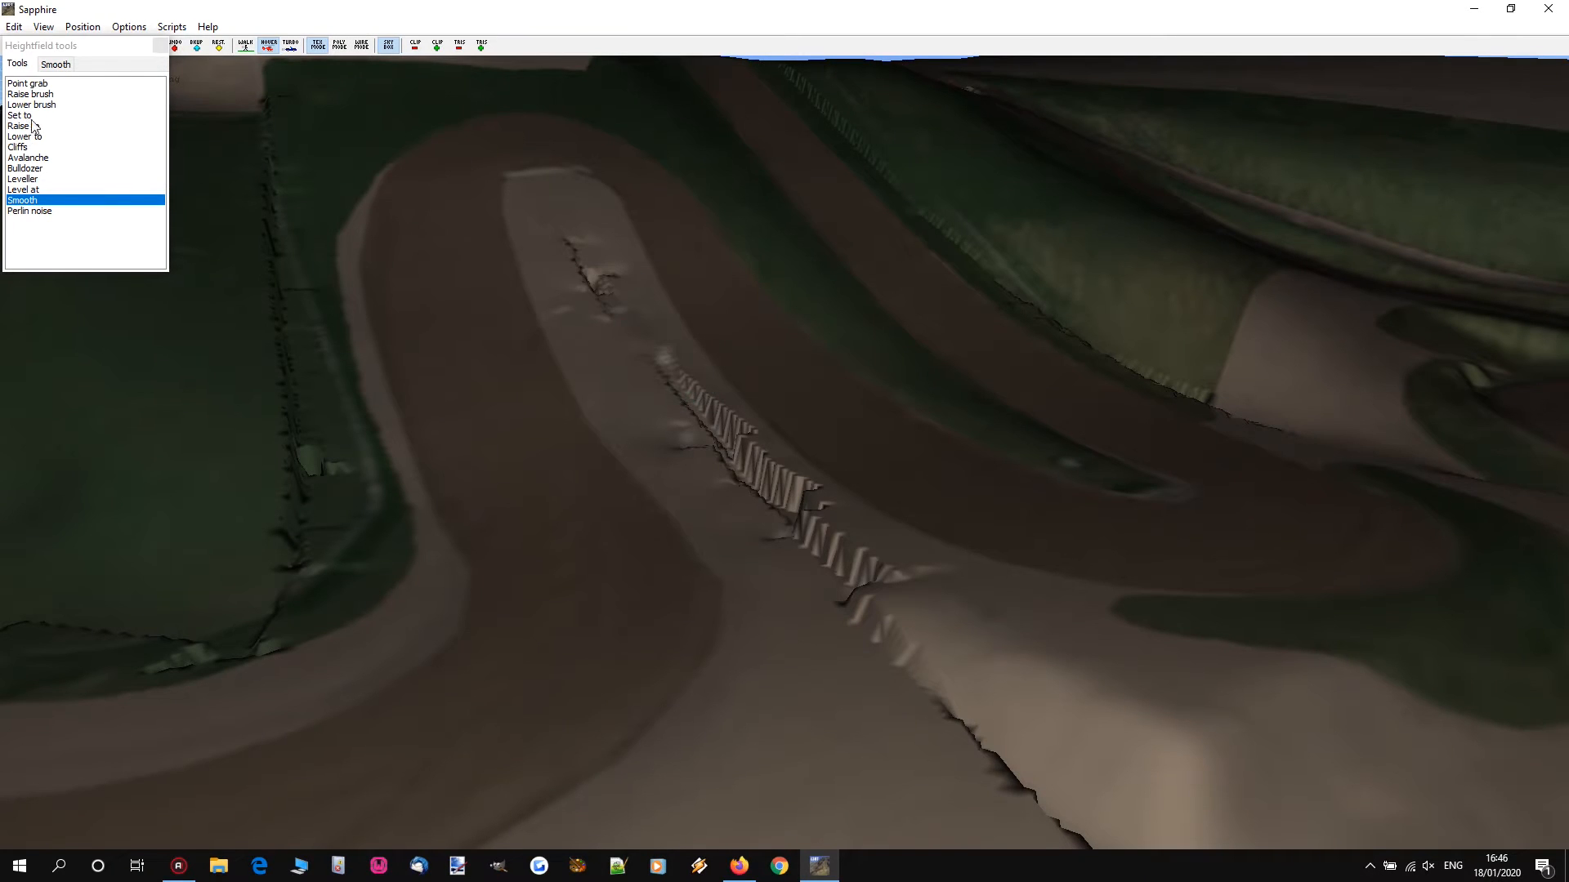
Step: Switch to the Bulldozer with a vertical offset of 0.5 m and bulldoze a raised pass down the pale strip's upper end
left_click(33, 169)
double_click(122, 150)
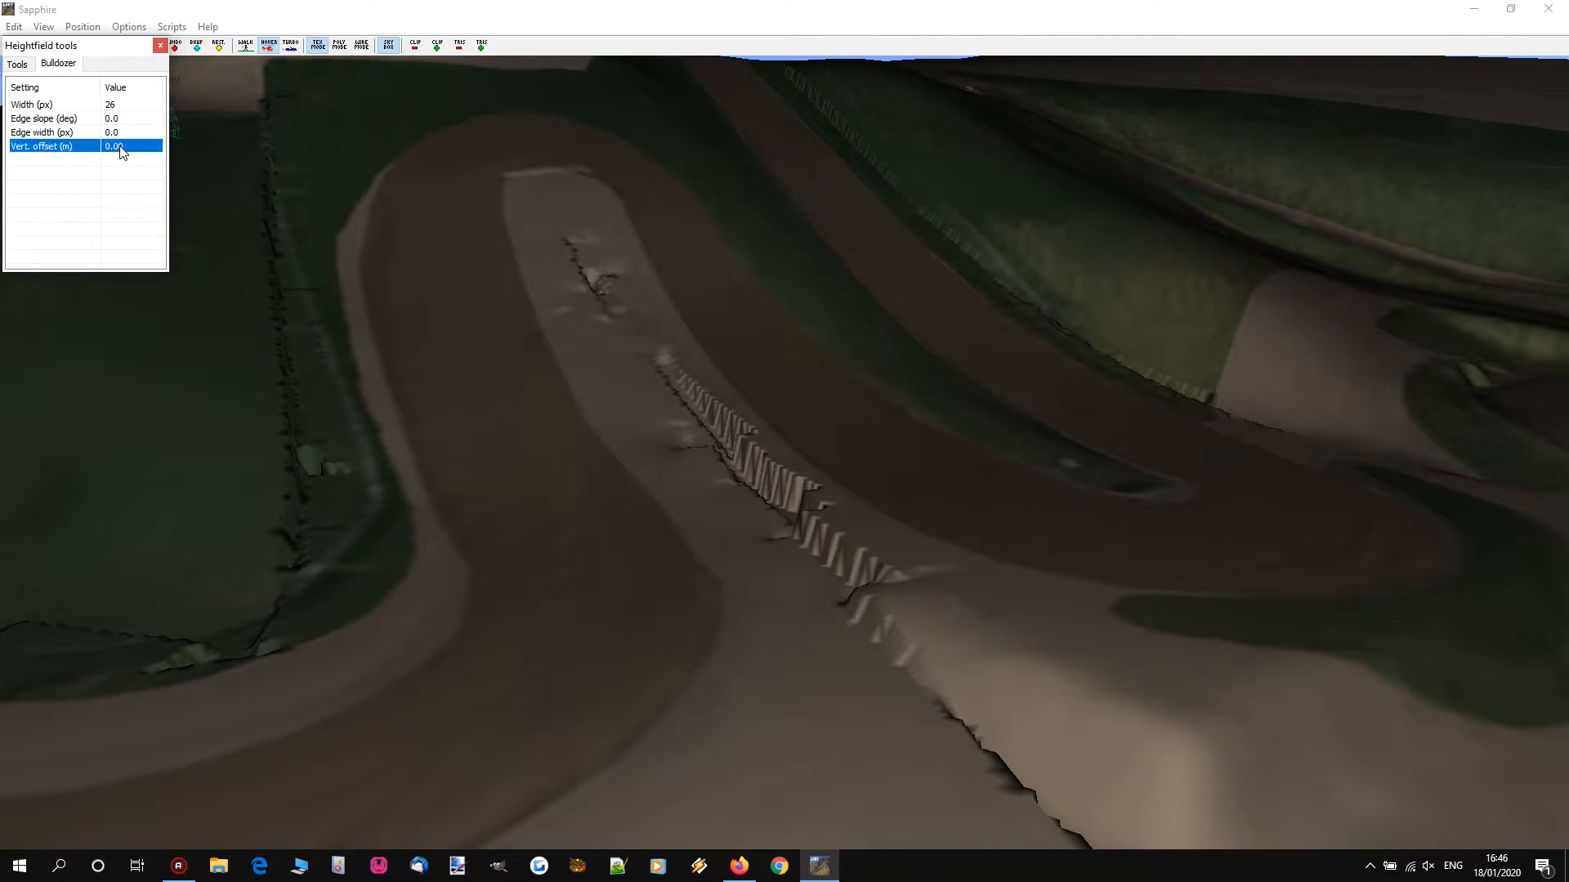
type("0.5")
key("Return")
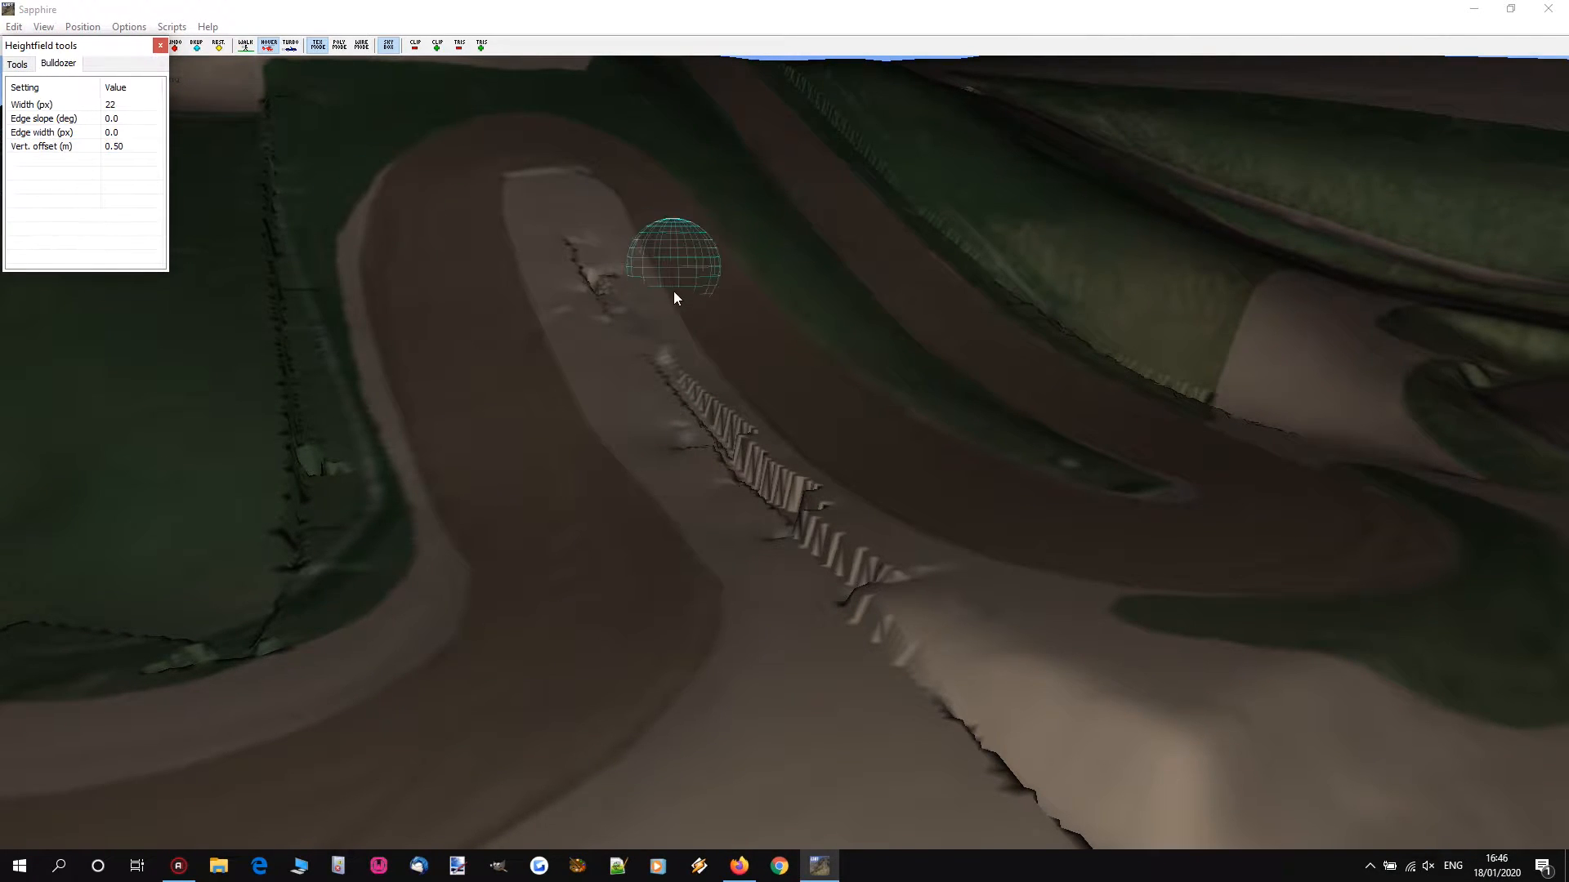
scroll(565, 237, "up", 5)
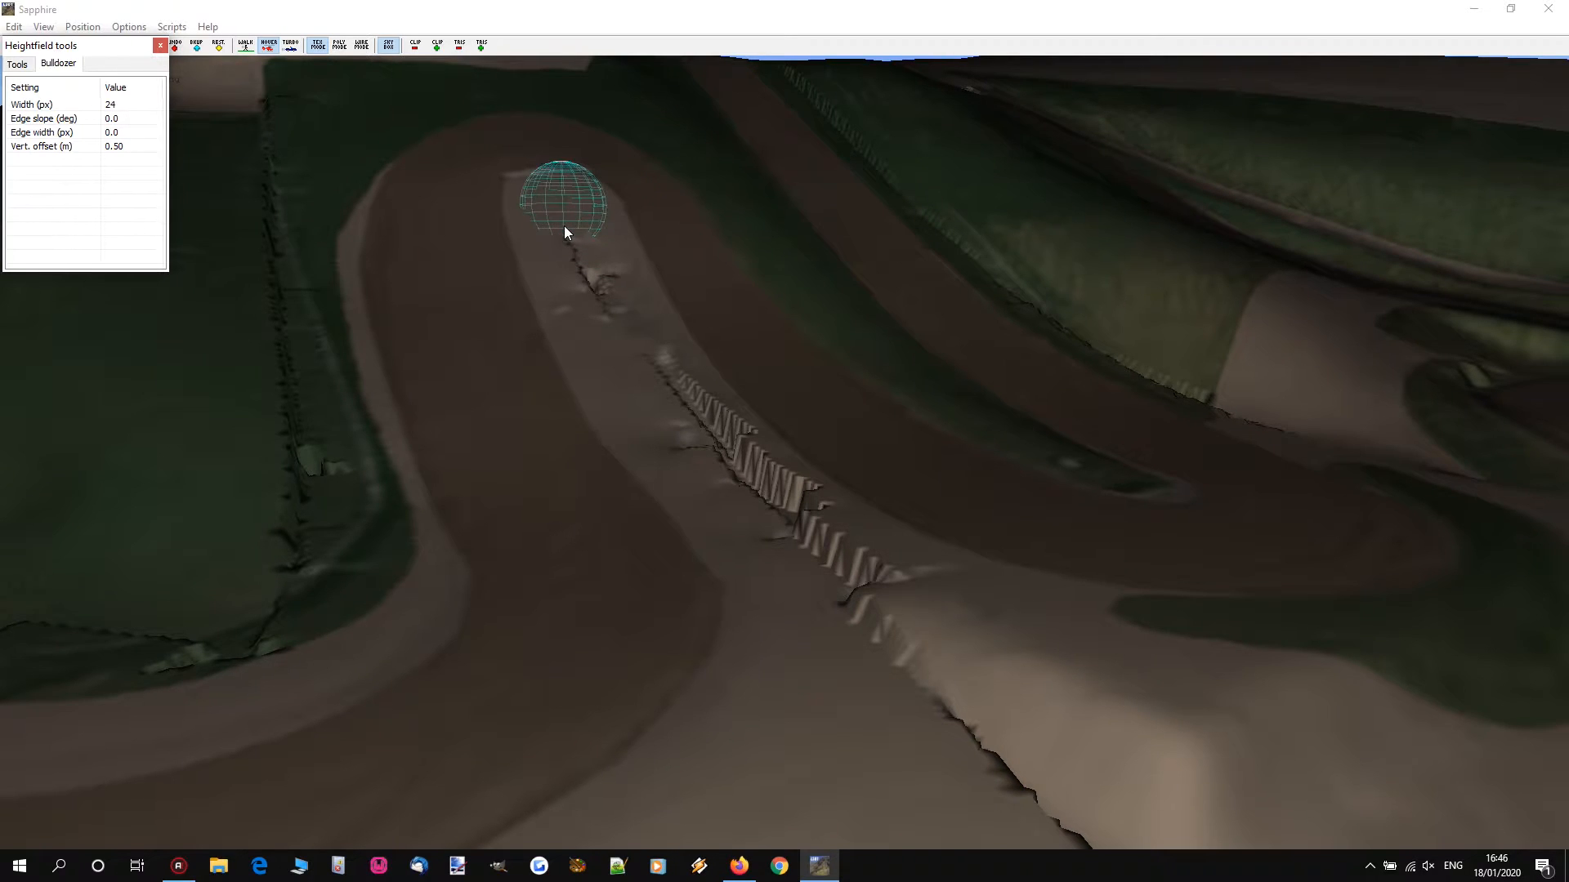
left_click_drag(564, 226, 624, 356)
Step: Continue the raised Bulldozer passes down the pale strip over its jagged ridge, reducing the width to 20 px
key("d")
right_click_drag(706, 335, 745, 420)
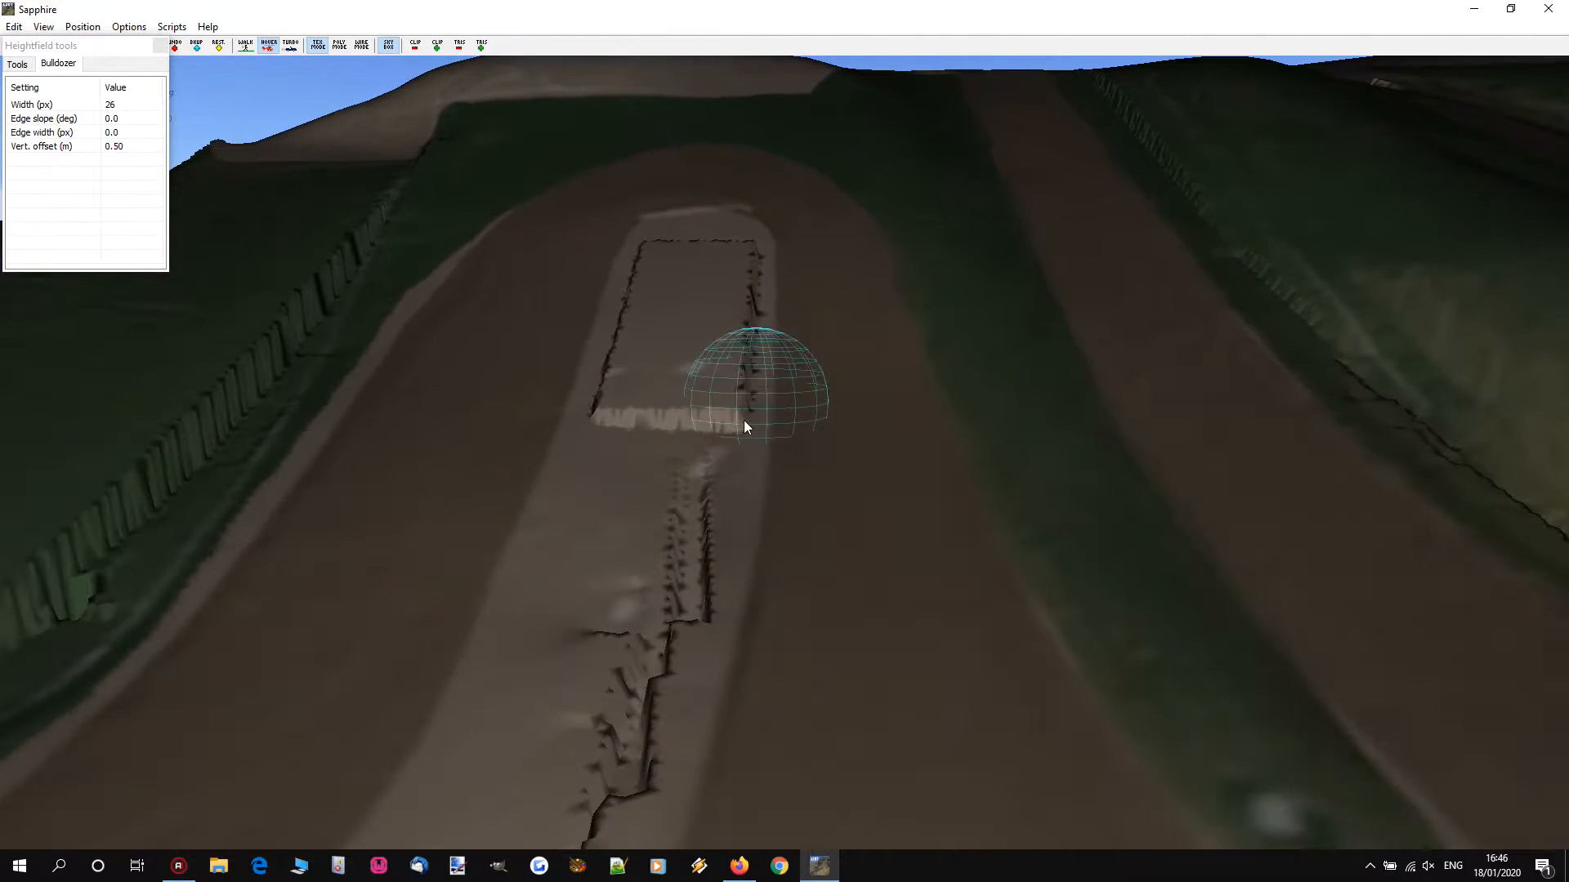
scroll(714, 404, "down", 3)
left_click_drag(725, 417, 696, 725)
key("s")
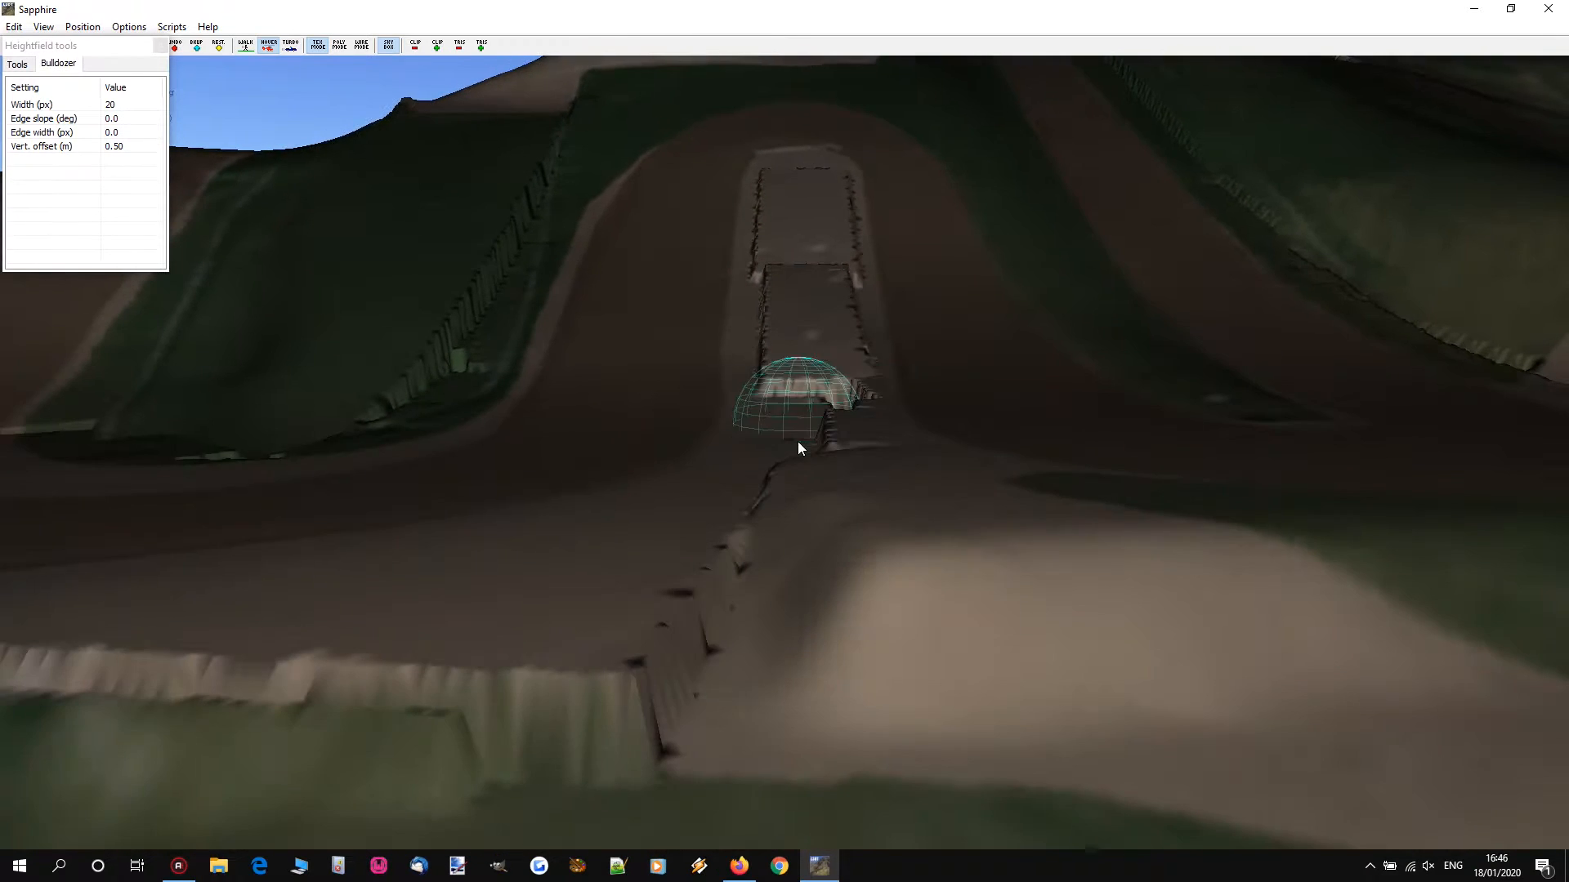
left_click_drag(817, 411, 808, 472)
Step: Narrow the Bulldozer and extend the raised ridge from the pale strip's lower end along the edge of the pale mound
key("a")
right_click_drag(809, 472, 817, 431)
scroll(815, 435, "down", 10)
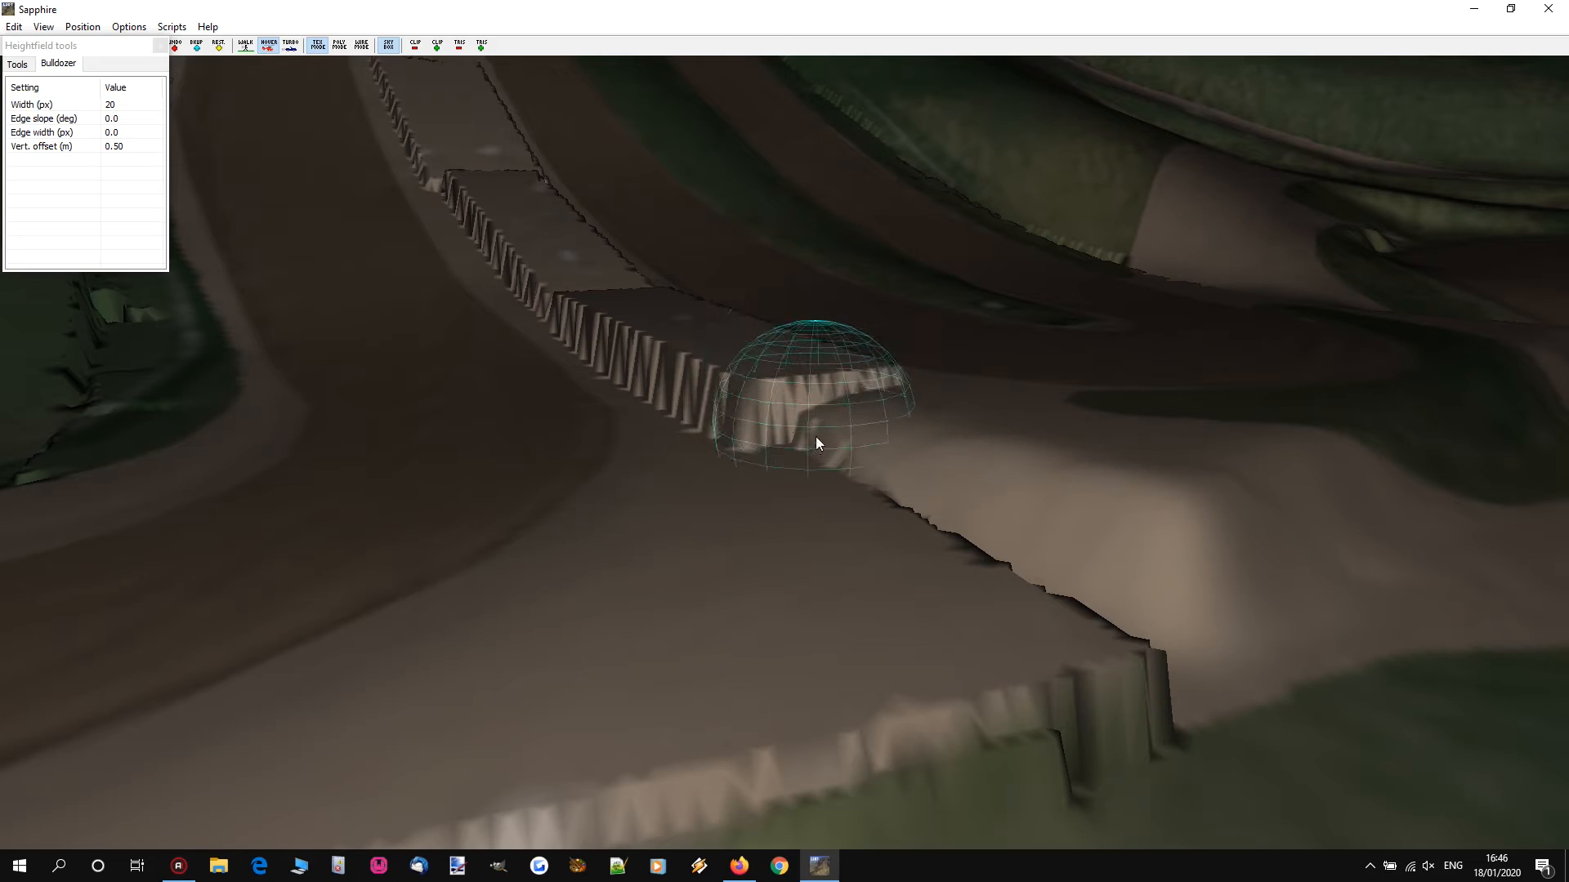
scroll(814, 445, "down", 2)
left_click_drag(814, 441, 1049, 563)
left_click_drag(1066, 606, 1067, 575)
right_click_drag(1067, 576, 858, 572)
key("a")
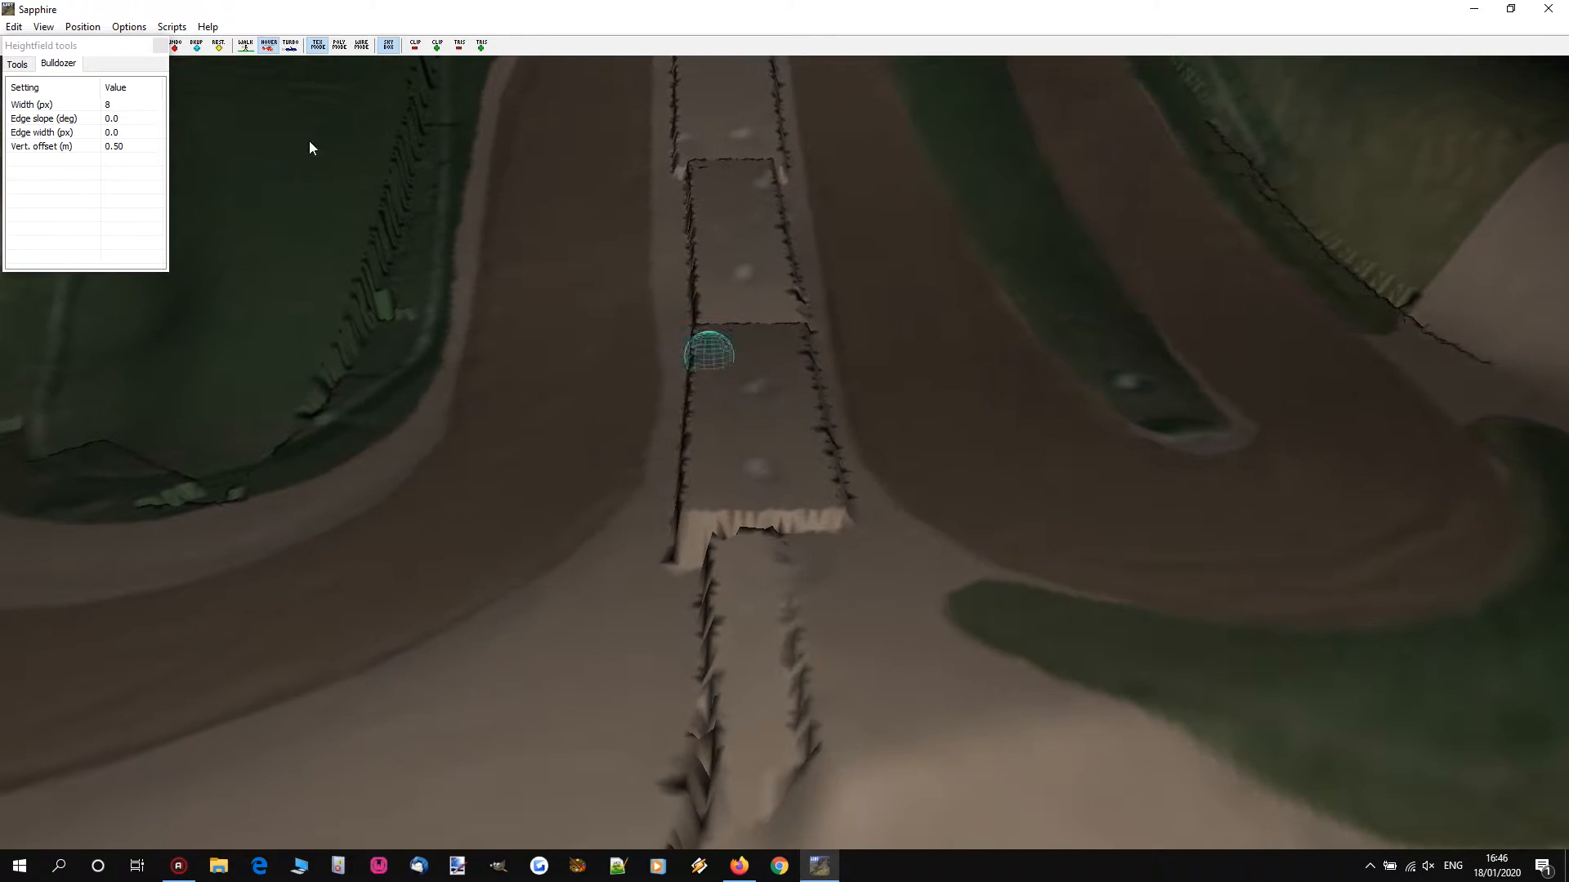
Step: Switch to the Smooth tool and smooth the raised edges along the pale strip's upper sections, bringing the radius to 17 px
left_click(16, 65)
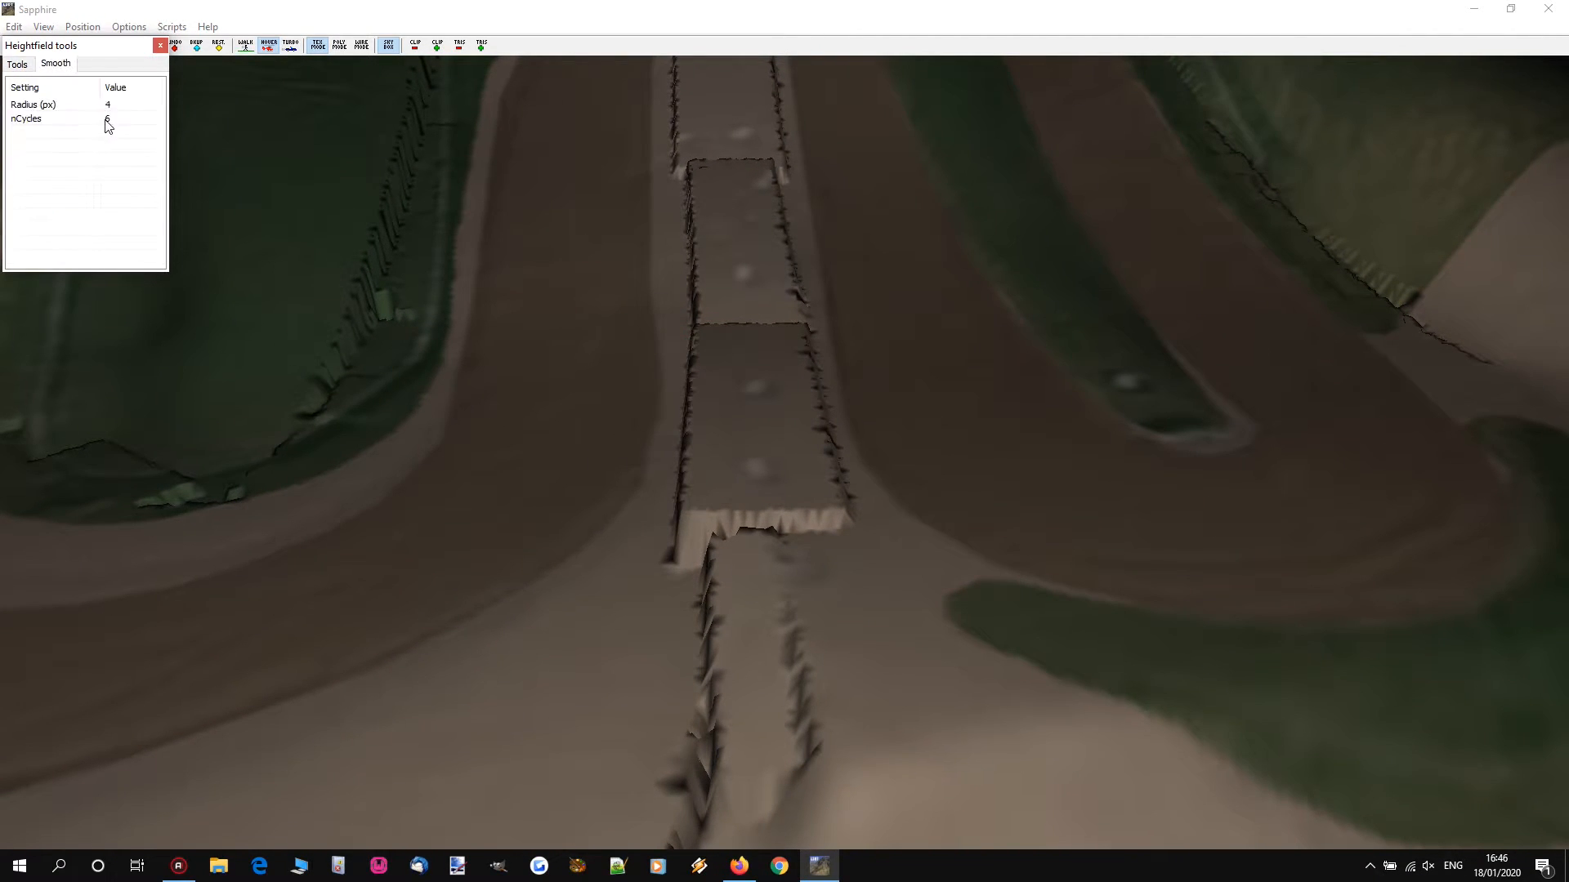
scroll(743, 665, "up", 9)
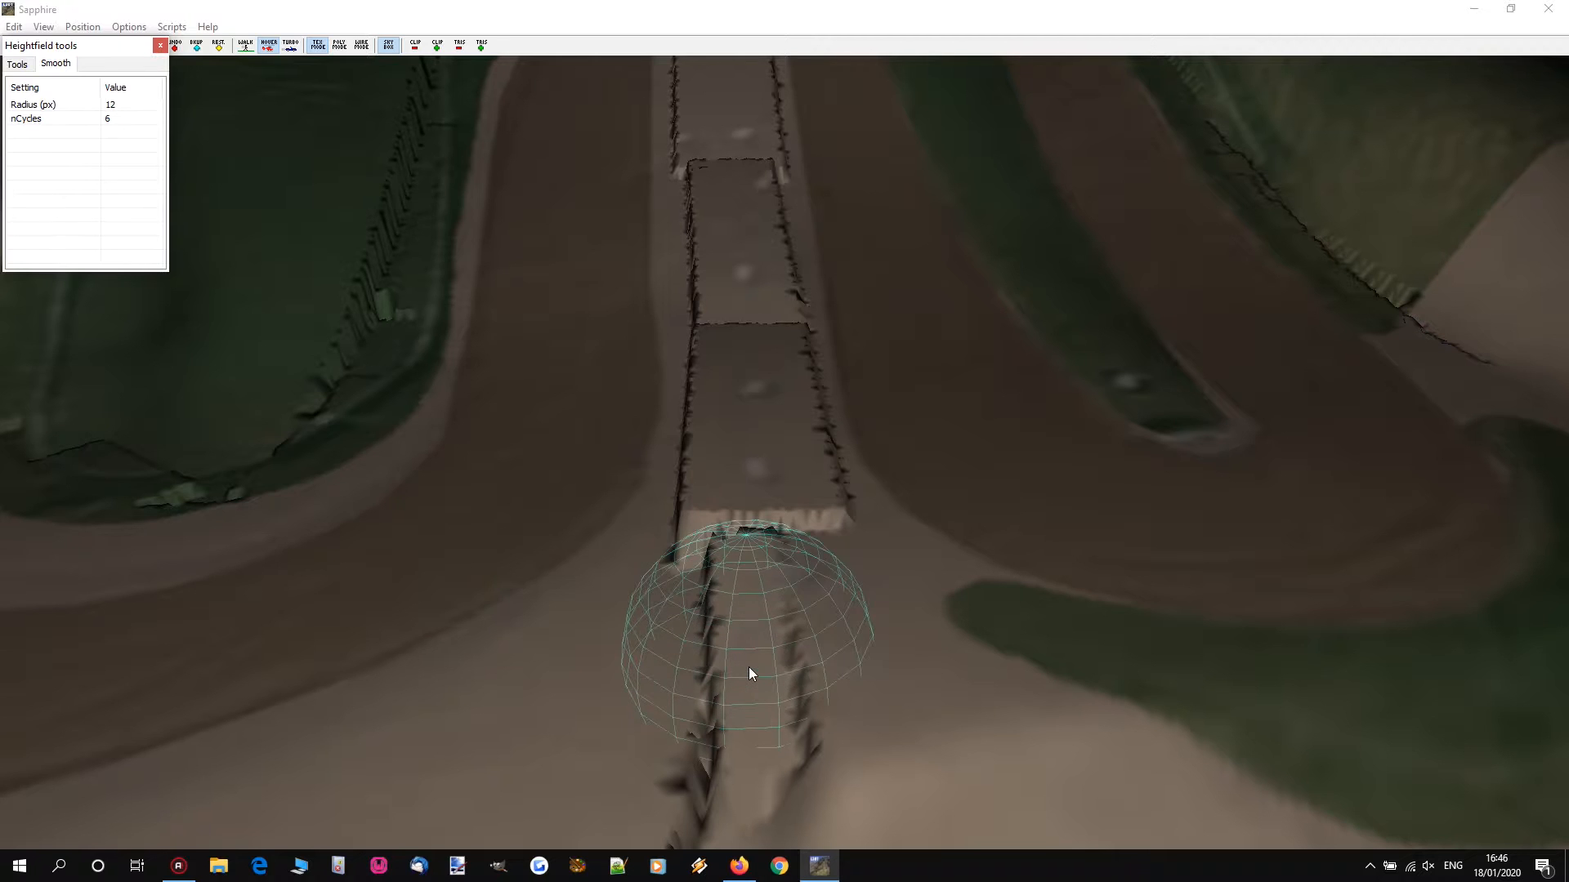
scroll(760, 452, "down", 4)
key("w")
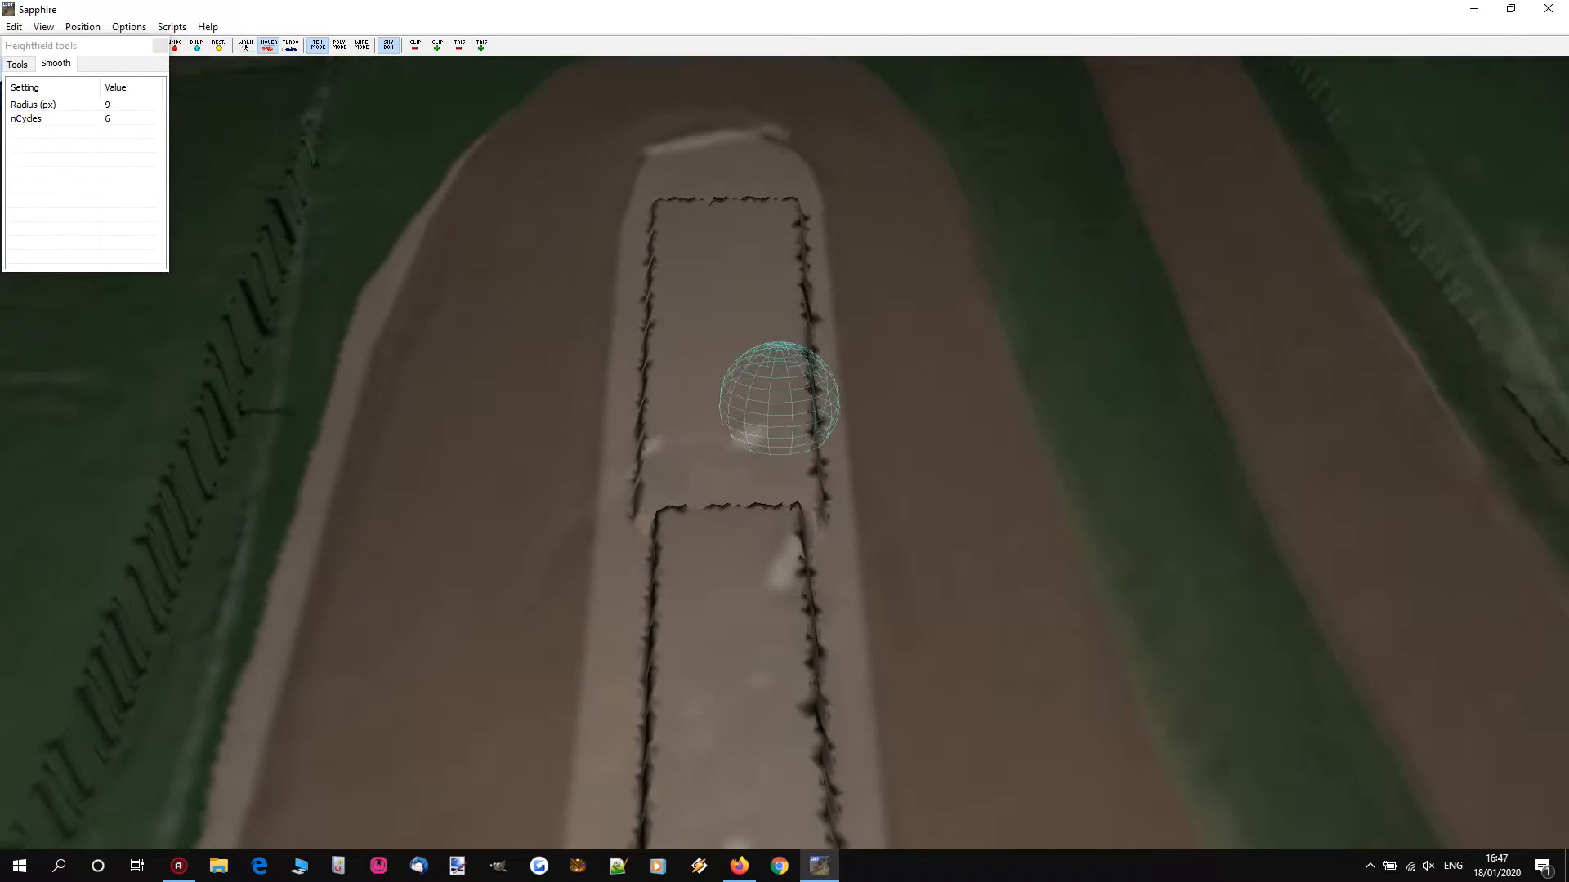
scroll(763, 368, "up", 6)
scroll(763, 356, "up", 3)
left_click(748, 341)
mouse_move(748, 306)
left_mouse_down()
mouse_move(751, 274)
mouse_move(748, 744)
mouse_move(747, 423)
mouse_move(771, 209)
left_mouse_up()
scroll(768, 223, "down", 1)
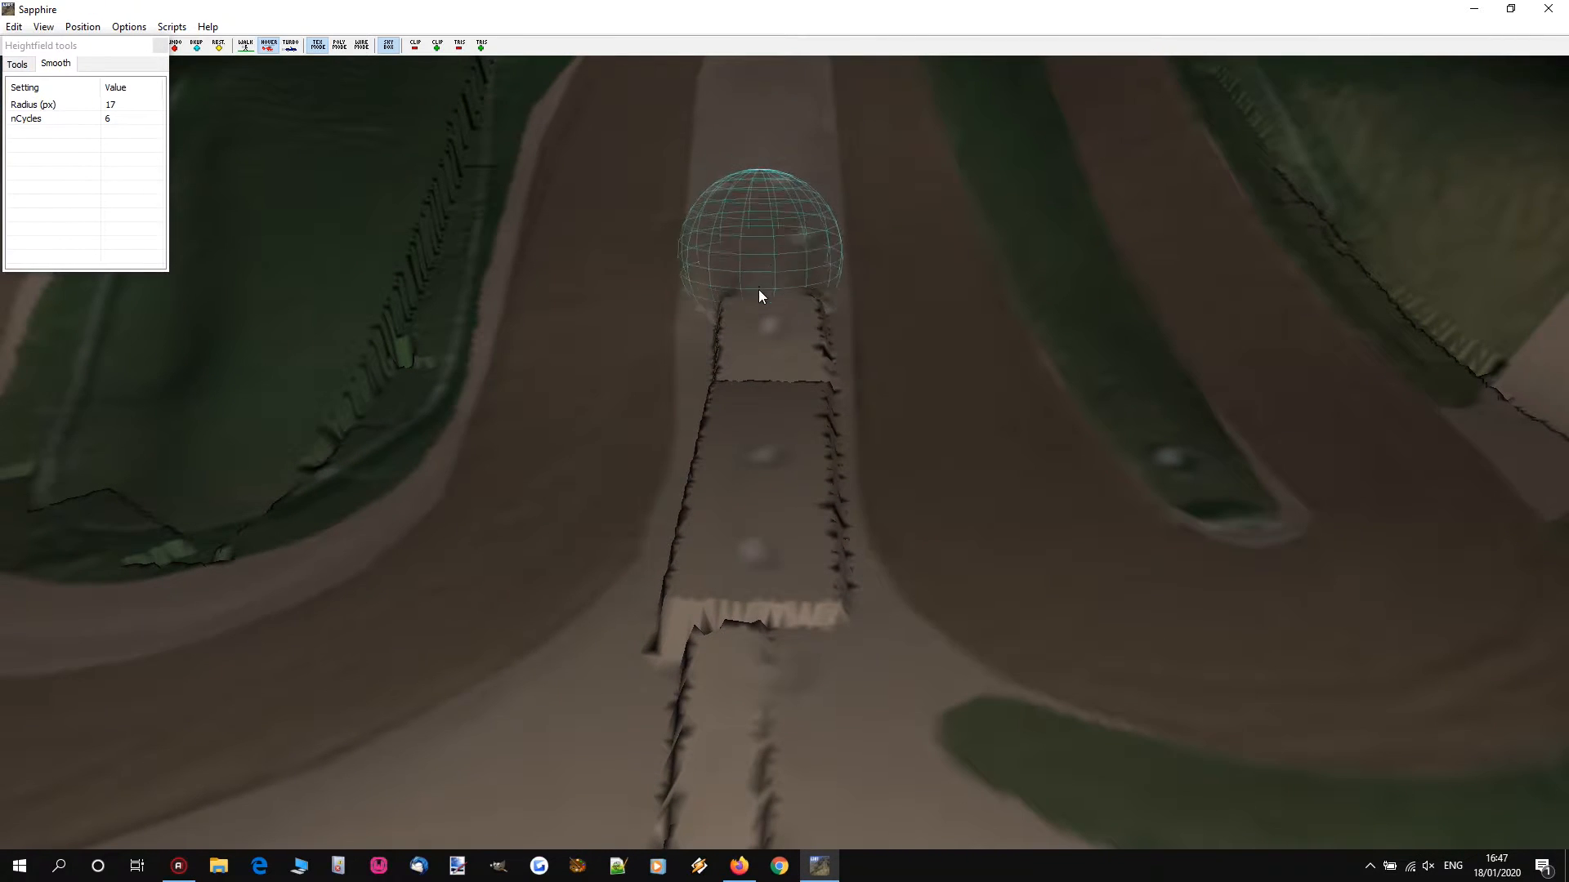
Step: Reduce the smoothing radius to 15 px and smooth the pale strip's lower sections and the narrow ridge beyond its lower end
scroll(763, 369, "down", 2)
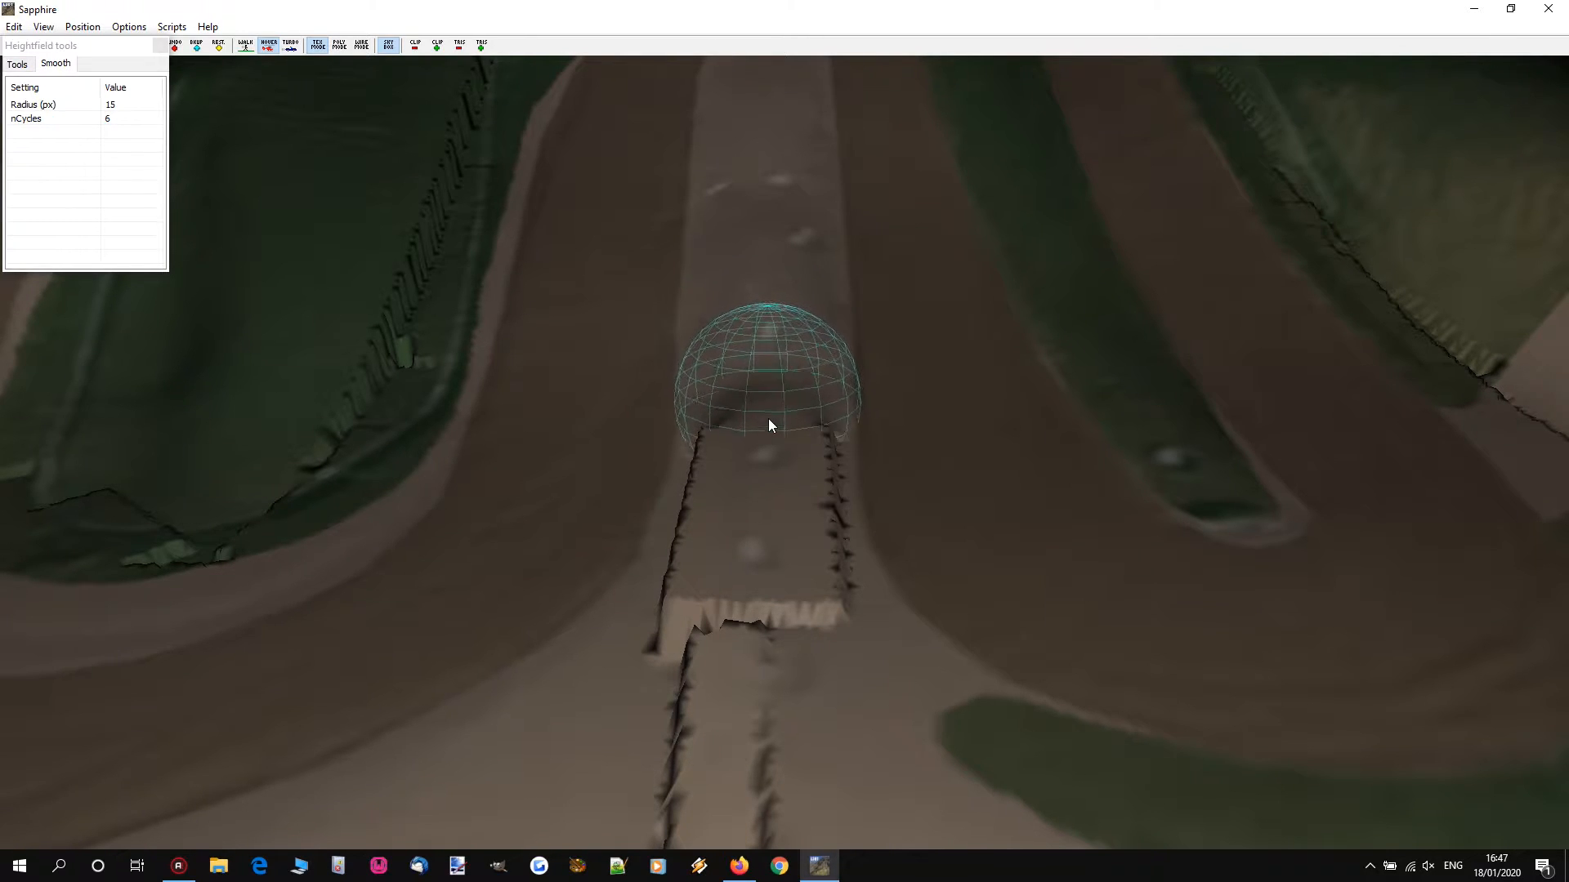
mouse_move(769, 482)
left_mouse_down()
mouse_move(722, 696)
mouse_move(742, 683)
mouse_move(683, 716)
mouse_move(745, 562)
mouse_move(727, 541)
mouse_move(708, 566)
mouse_move(755, 469)
left_mouse_up()
key("s")
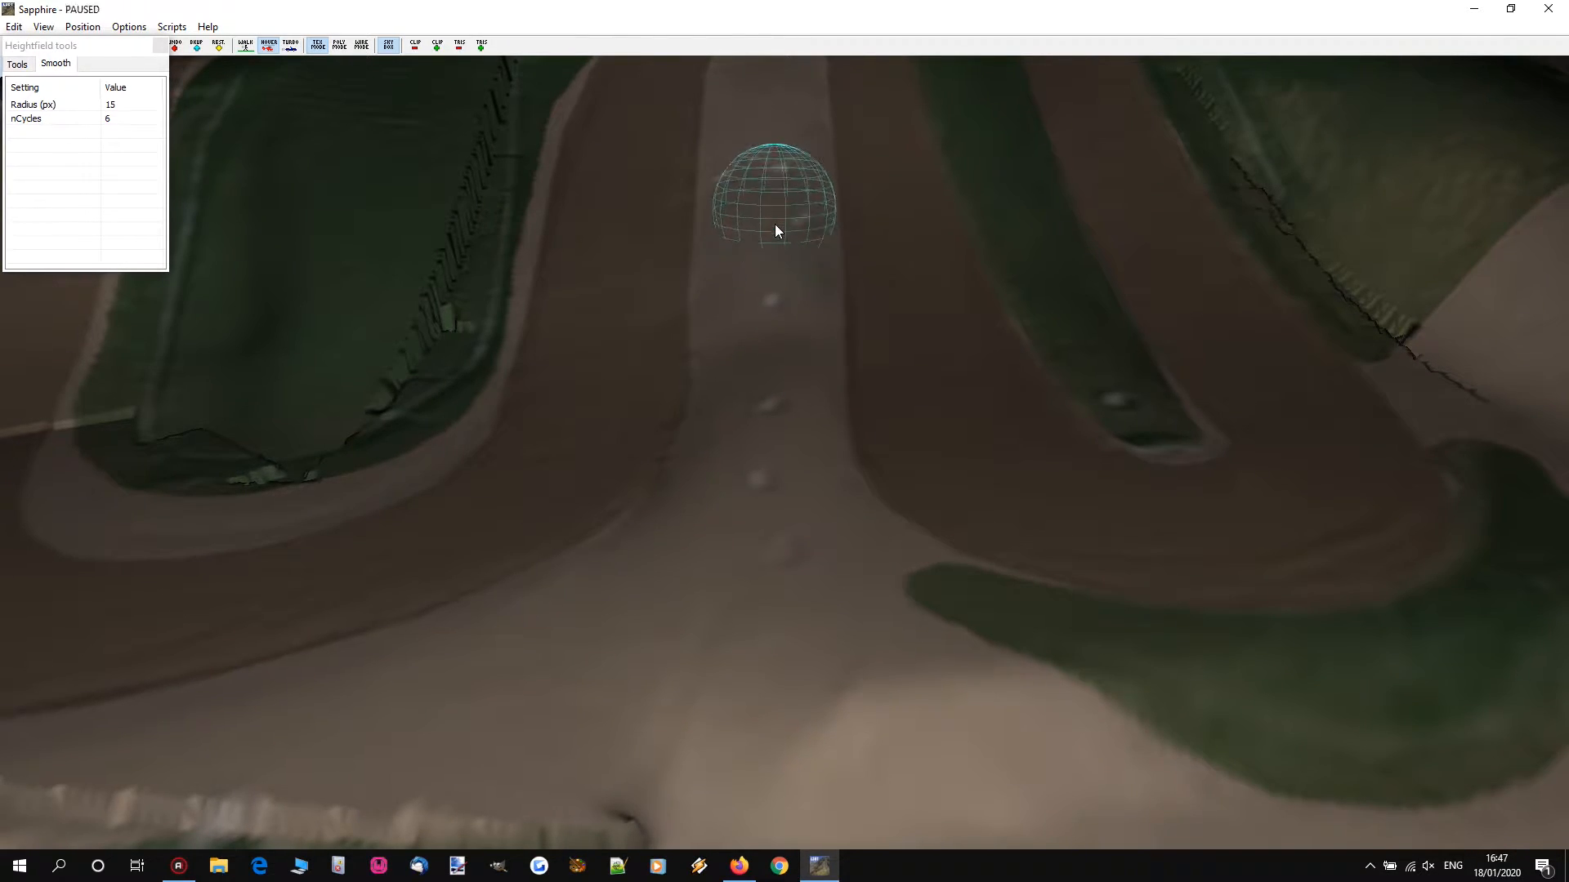
Step: Smooth the middle of the pale strip from the uphill side with a 13 px radius, then reduce the radius to 12 px
key("s")
mouse_move(768, 195)
right_mouse_down()
mouse_move(781, 403)
mouse_move(798, 409)
mouse_move(787, 392)
mouse_move(809, 380)
mouse_move(785, 360)
mouse_move(864, 374)
mouse_move(785, 396)
mouse_move(784, 425)
right_mouse_up()
key("w")
key("w")
key("s")
key("w")
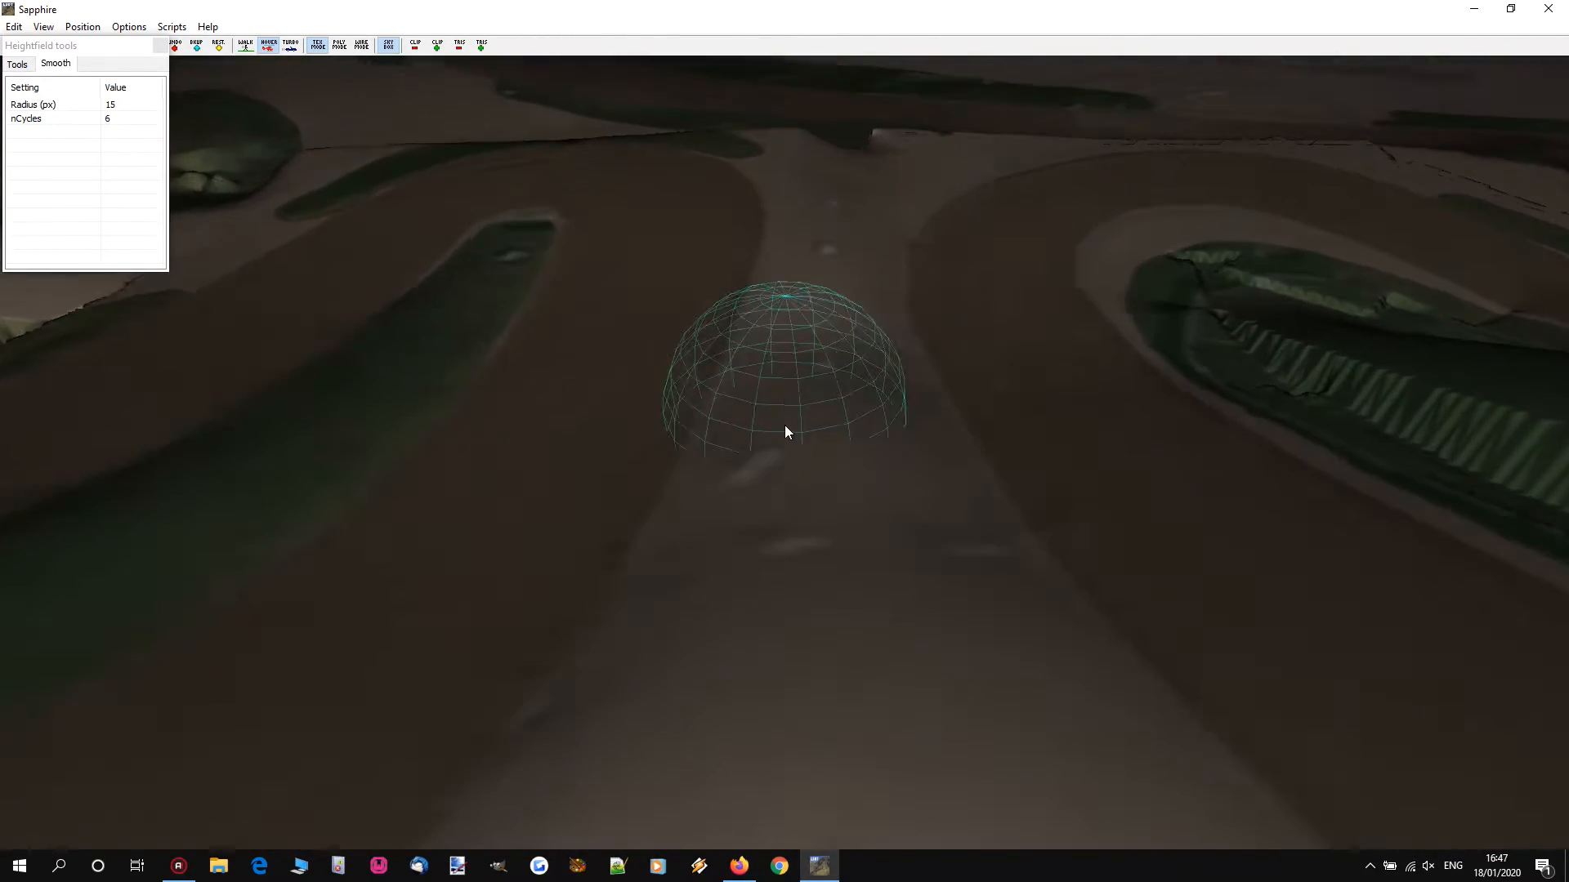
scroll(823, 430, "down", 2)
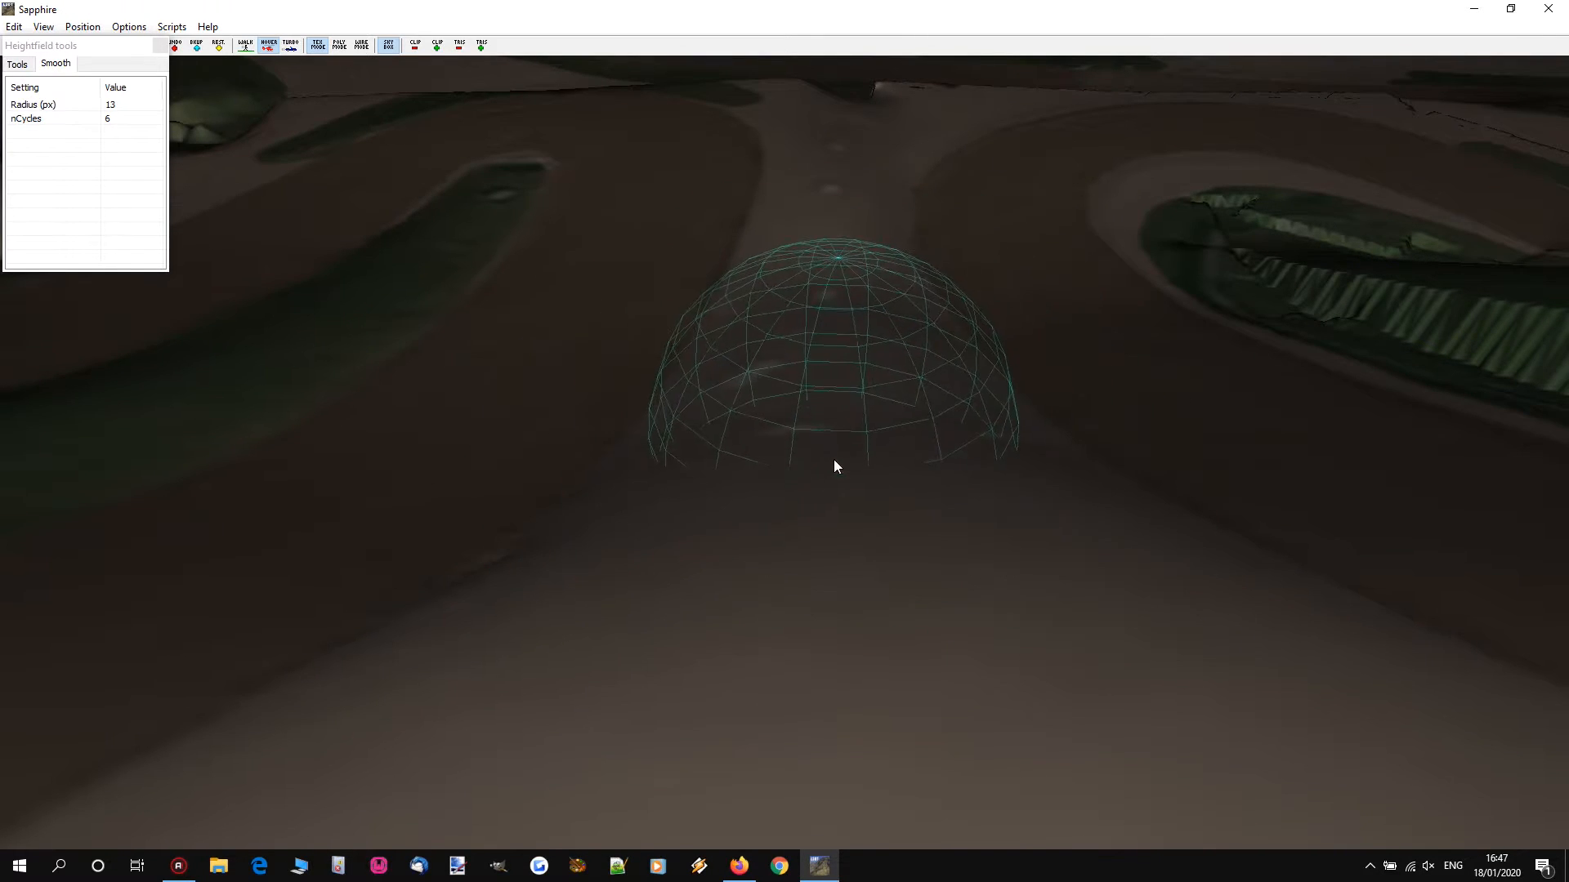
mouse_move(850, 582)
left_mouse_down()
mouse_move(788, 427)
mouse_move(817, 433)
mouse_move(833, 539)
mouse_move(855, 523)
left_mouse_up()
scroll(848, 507, "down", 1)
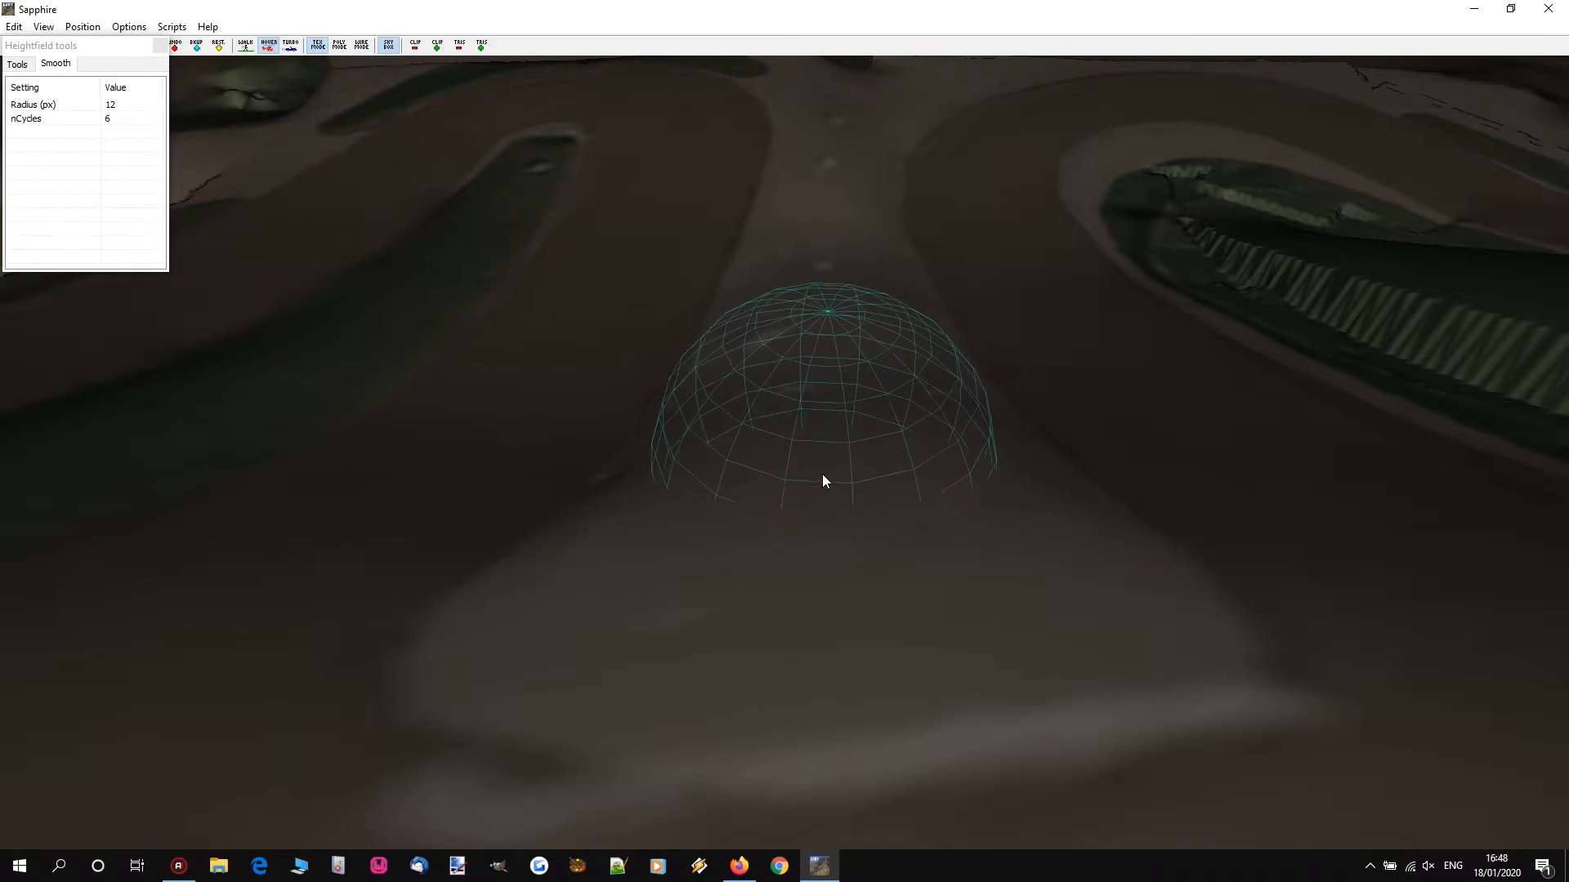
Step: Smooth the remaining uneven ground along the pale strip and its upper end with the 12 px radius
key("a")
mouse_move(830, 409)
right_mouse_down()
mouse_move(817, 421)
mouse_move(915, 400)
right_mouse_up()
key("s")
mouse_move(785, 441)
right_mouse_down()
mouse_move(798, 437)
mouse_move(727, 425)
right_mouse_up()
key("d")
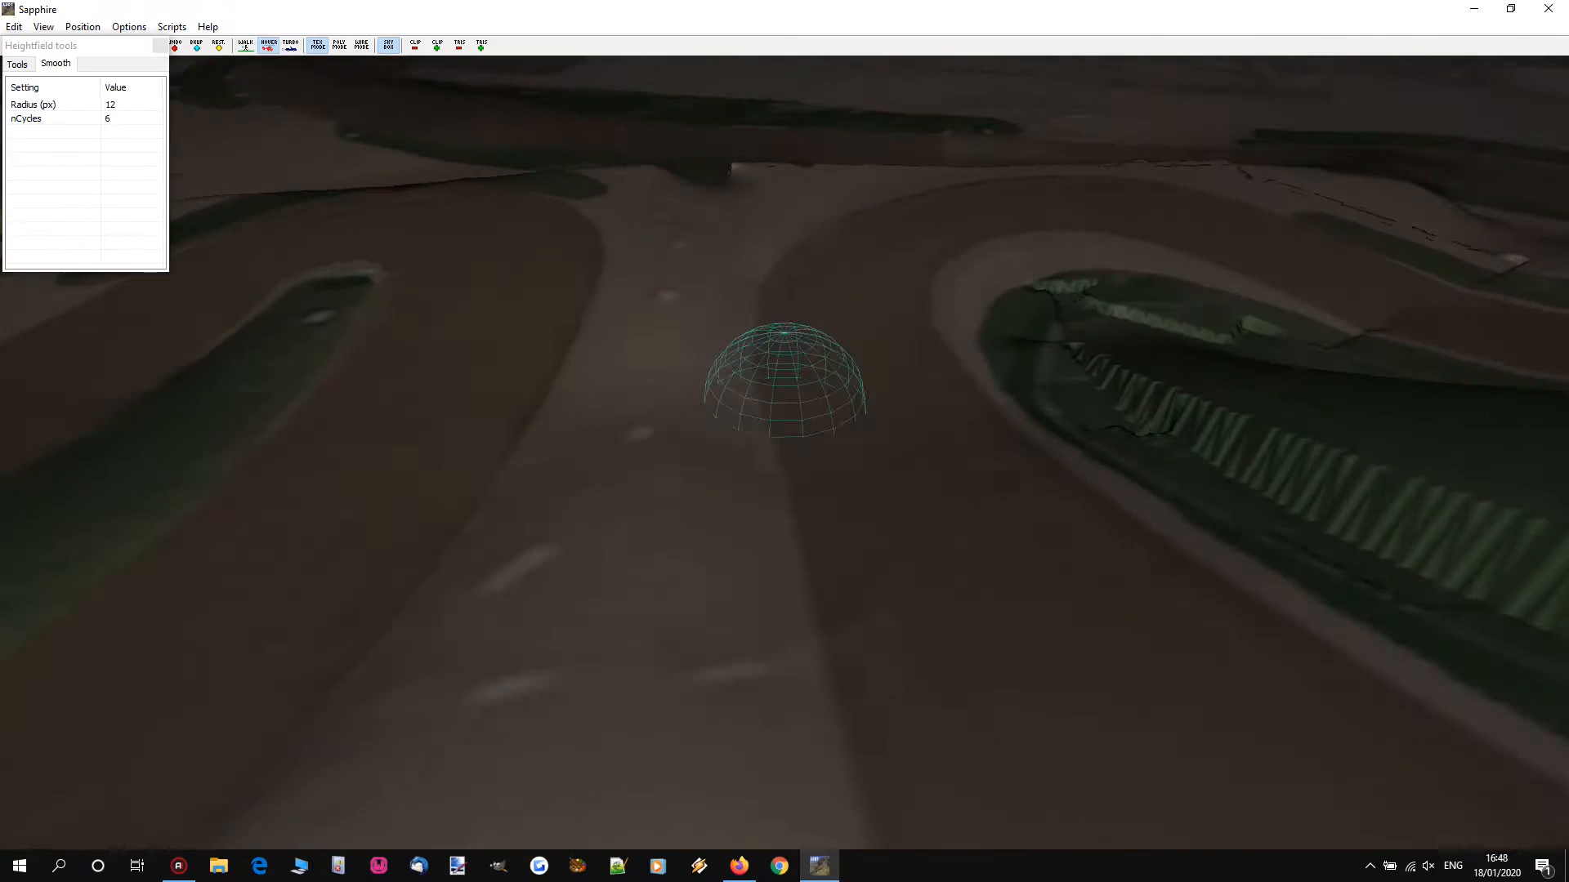
key("w")
key("w")
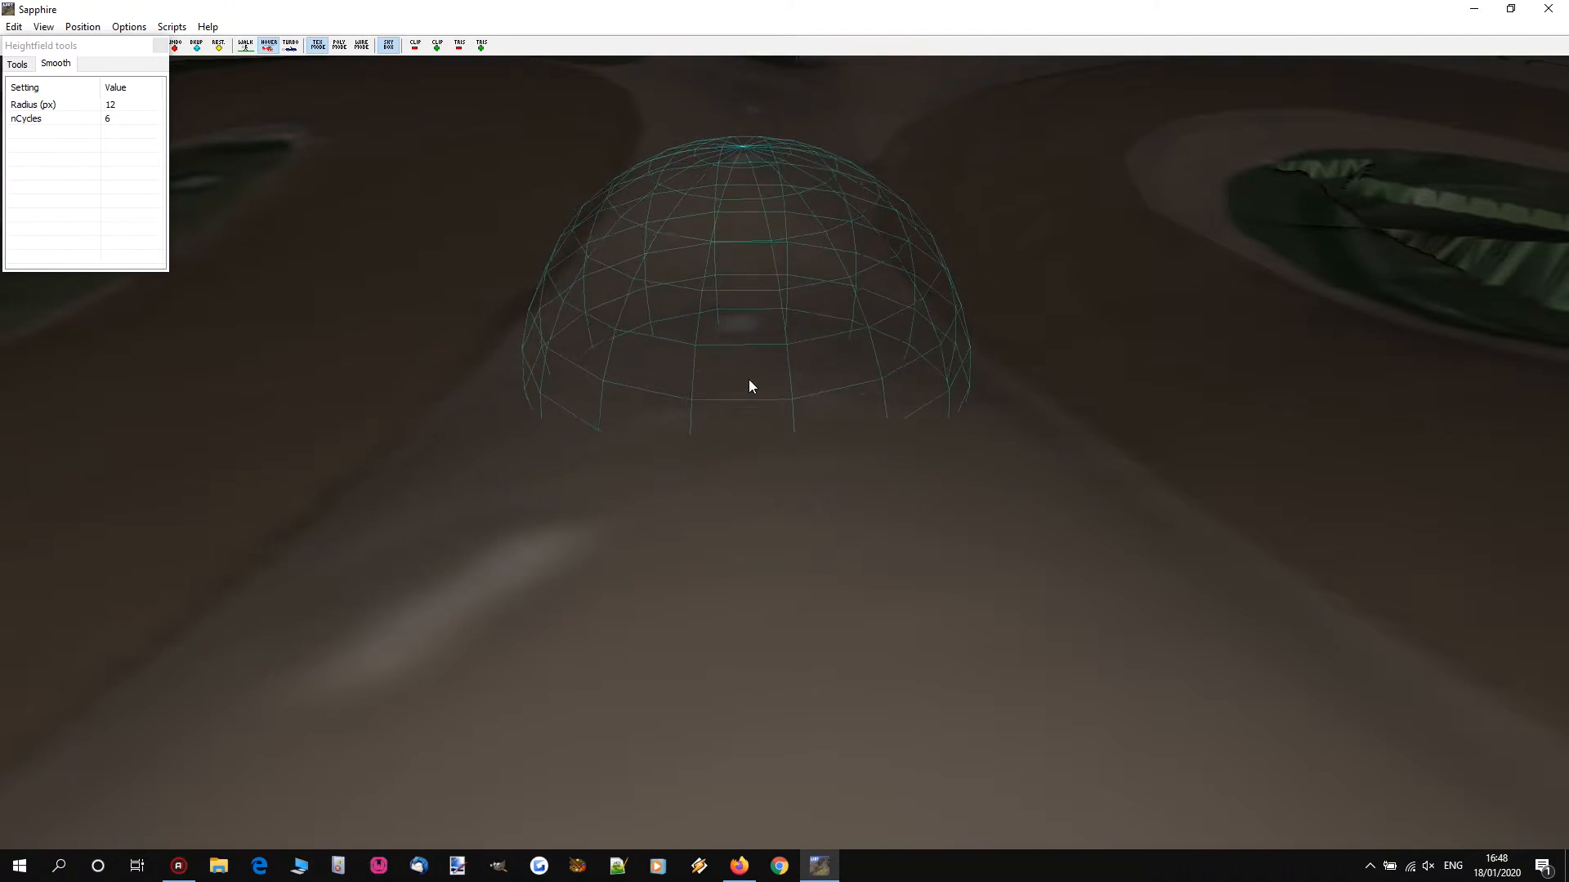
key("s")
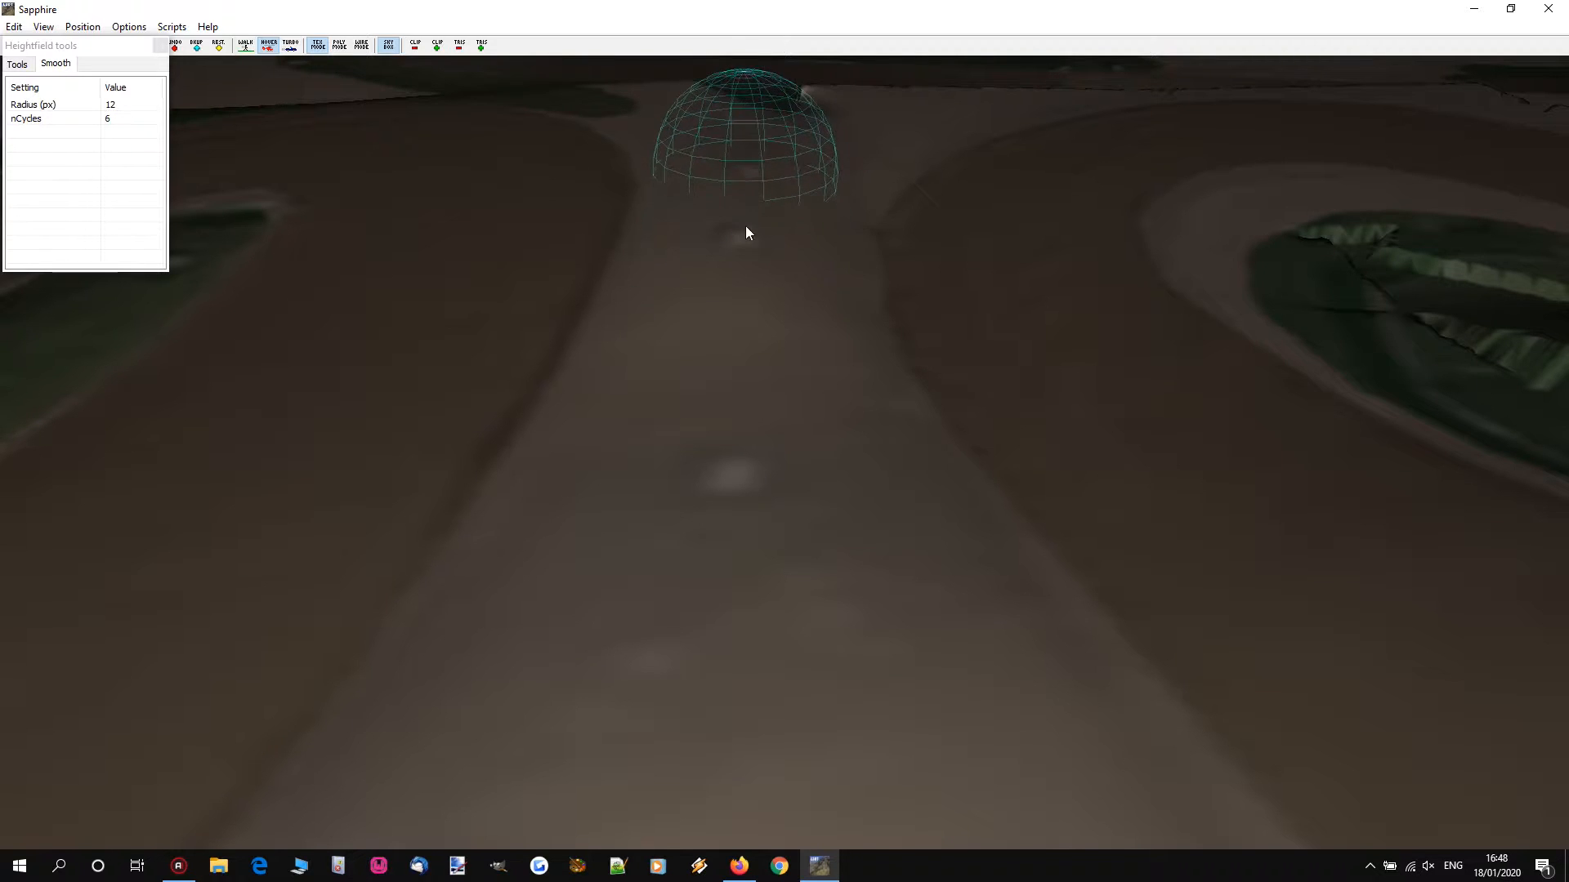
key("s")
mouse_move(745, 431)
right_mouse_down()
mouse_move(781, 446)
mouse_move(772, 339)
mouse_move(777, 413)
right_mouse_up()
key("d")
key("s")
key("w")
left_click_drag(539, 558, 608, 478)
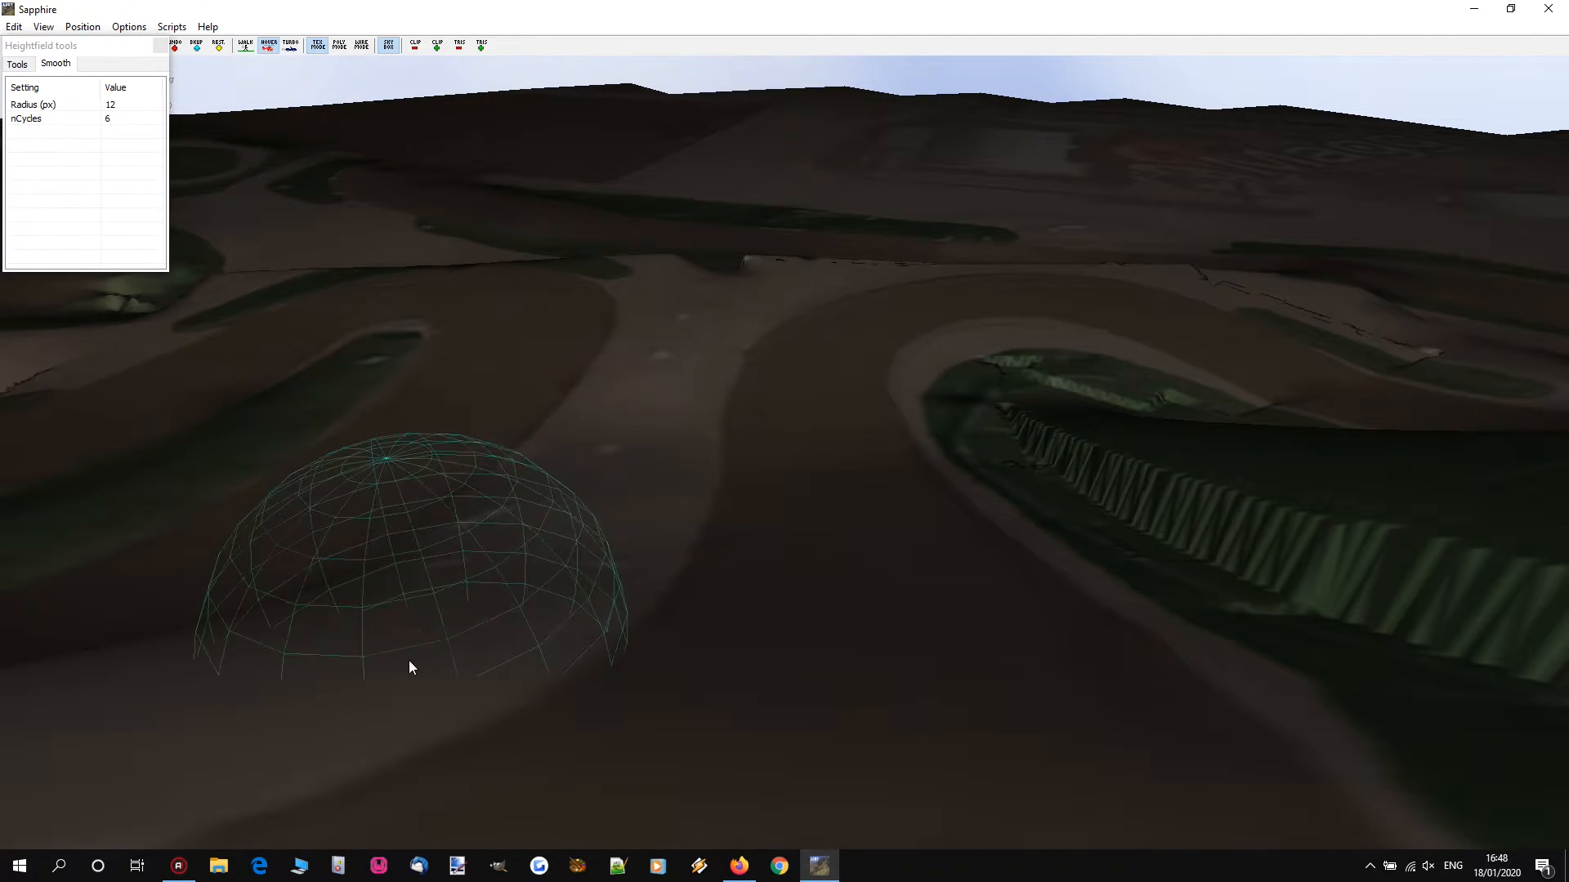
Step: Check the paused GoPro frame in Firefox, return to Sapphire and examine the pale strip, grass divider and surrounding lanes from several angles
left_click(738, 866)
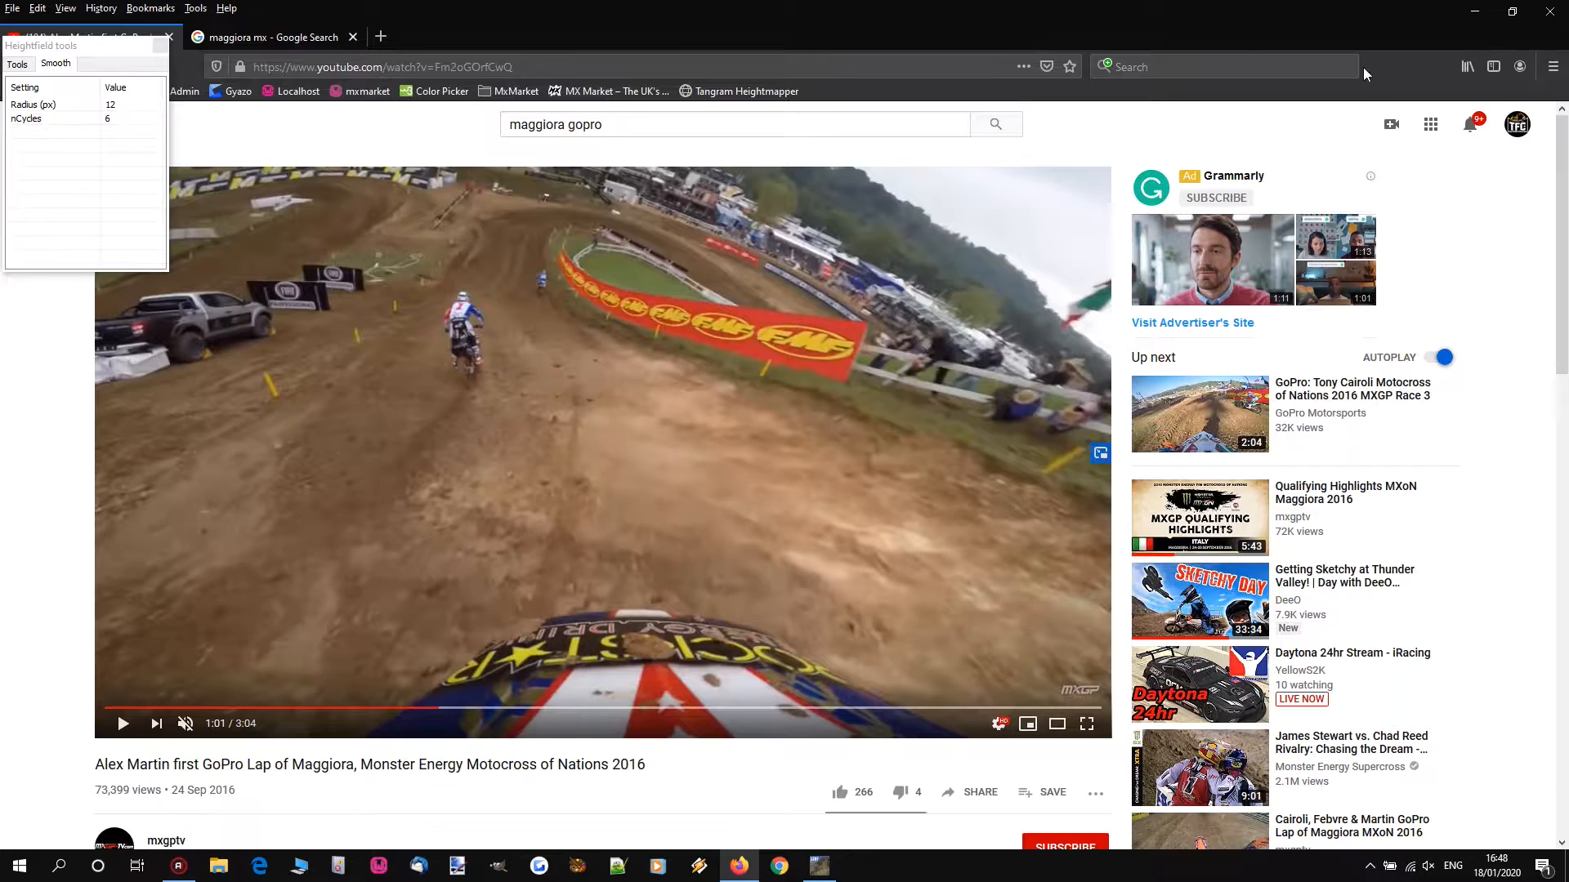
left_click(1476, 13)
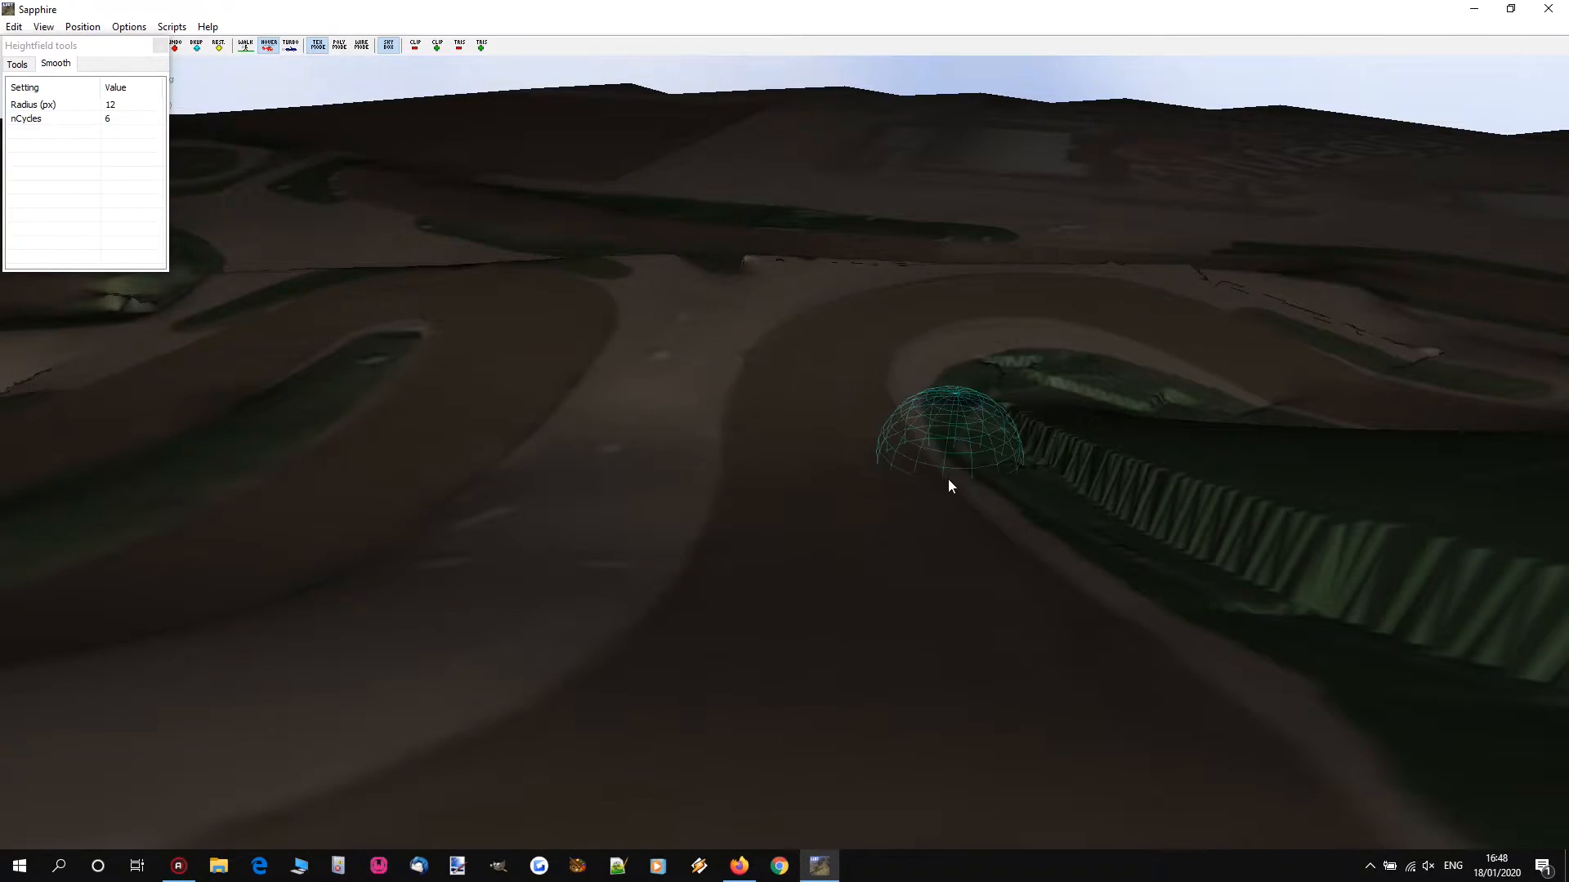
right_click(948, 479)
key("w")
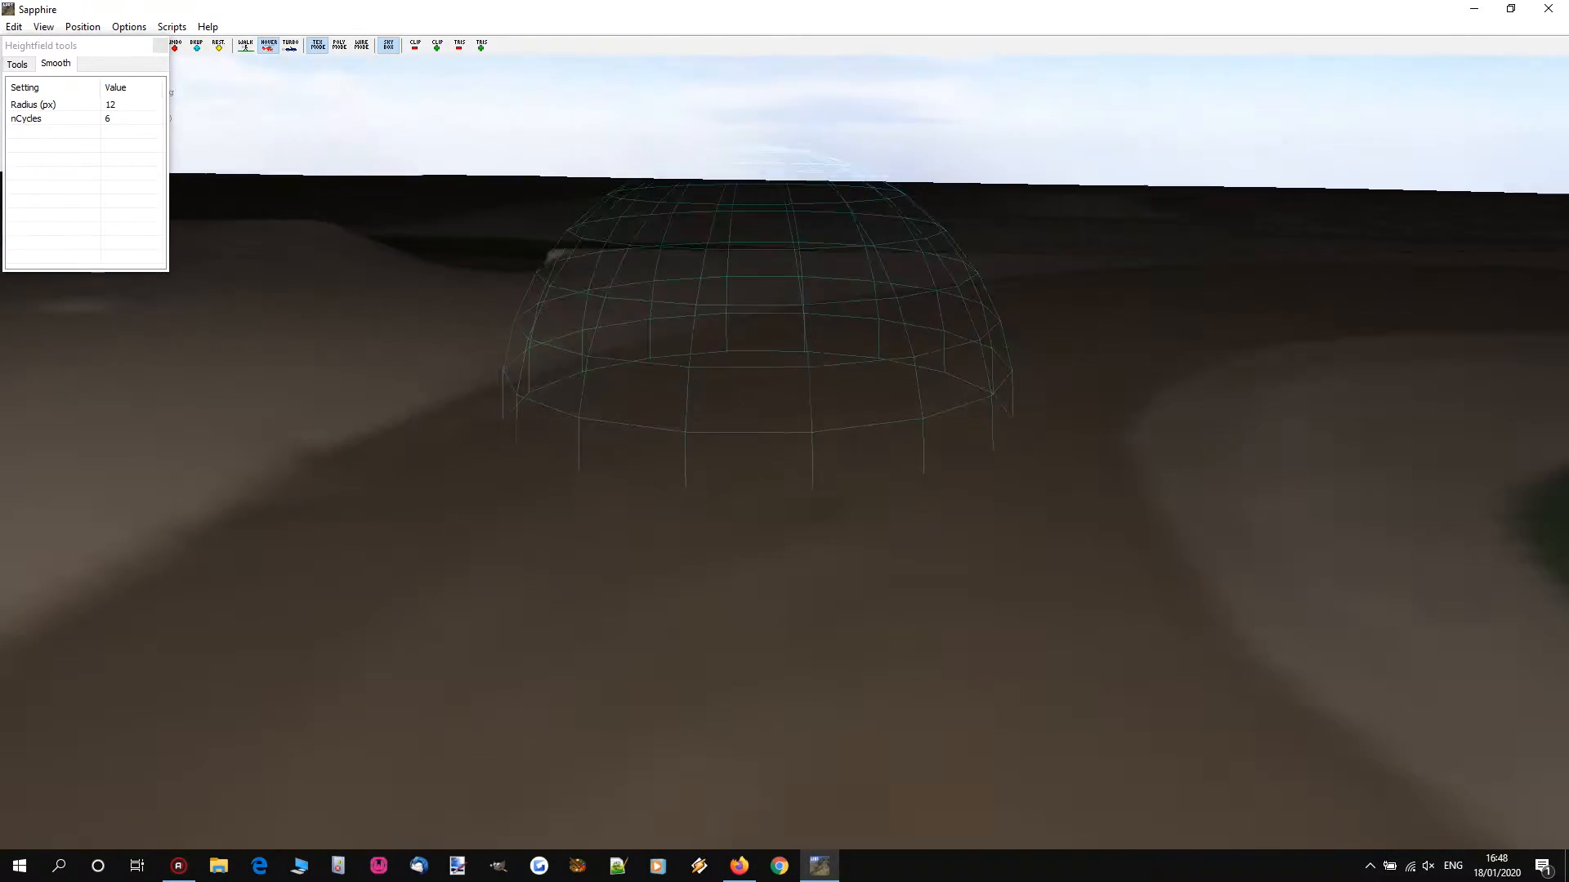
key("s")
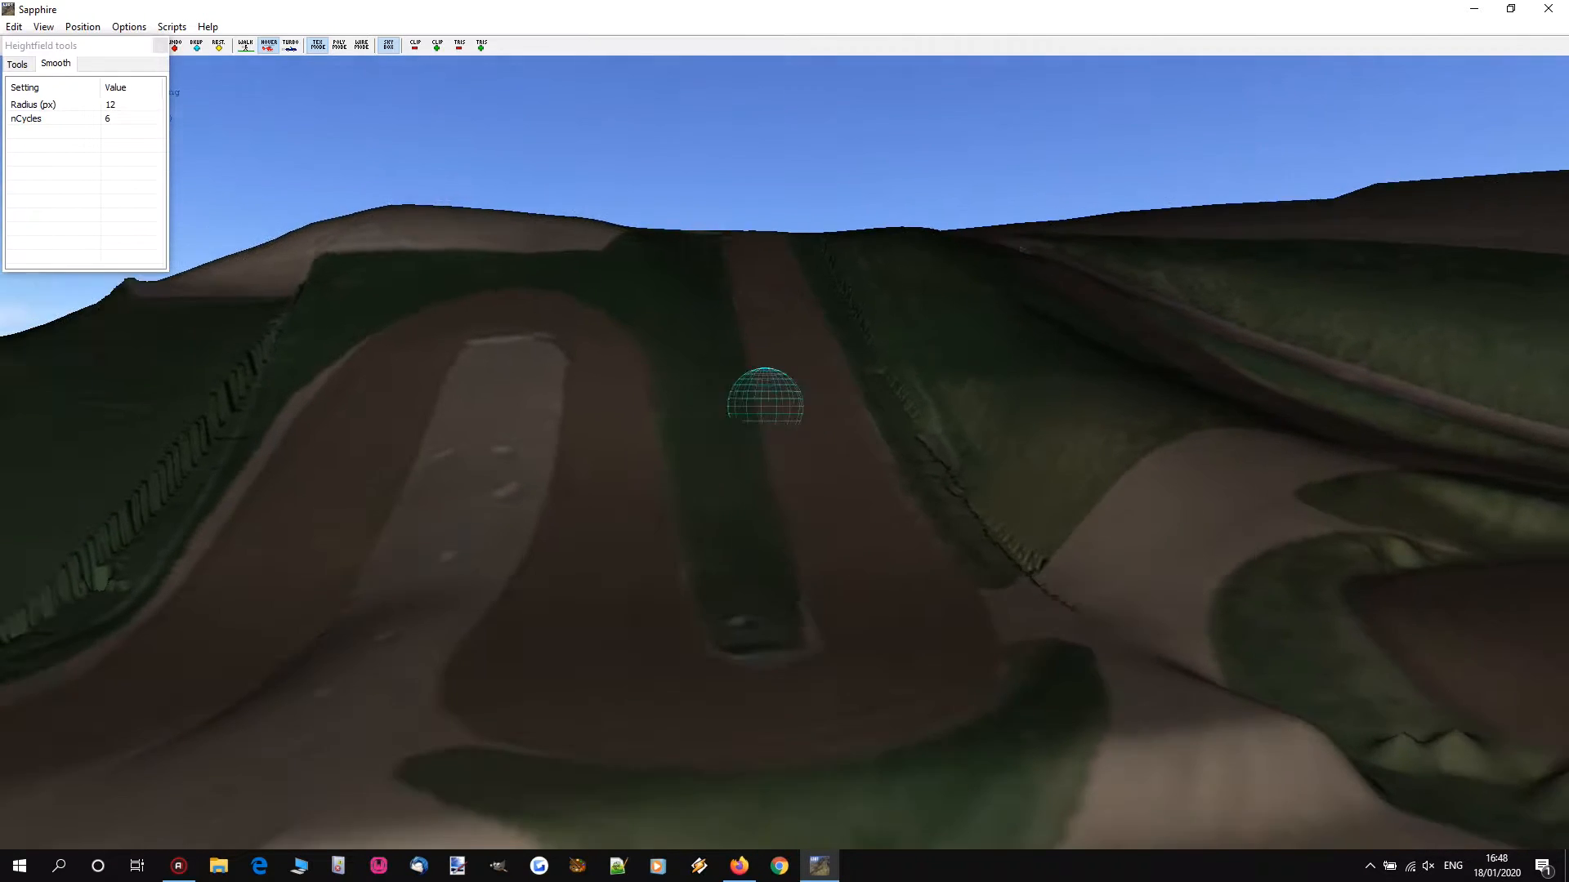
key("s")
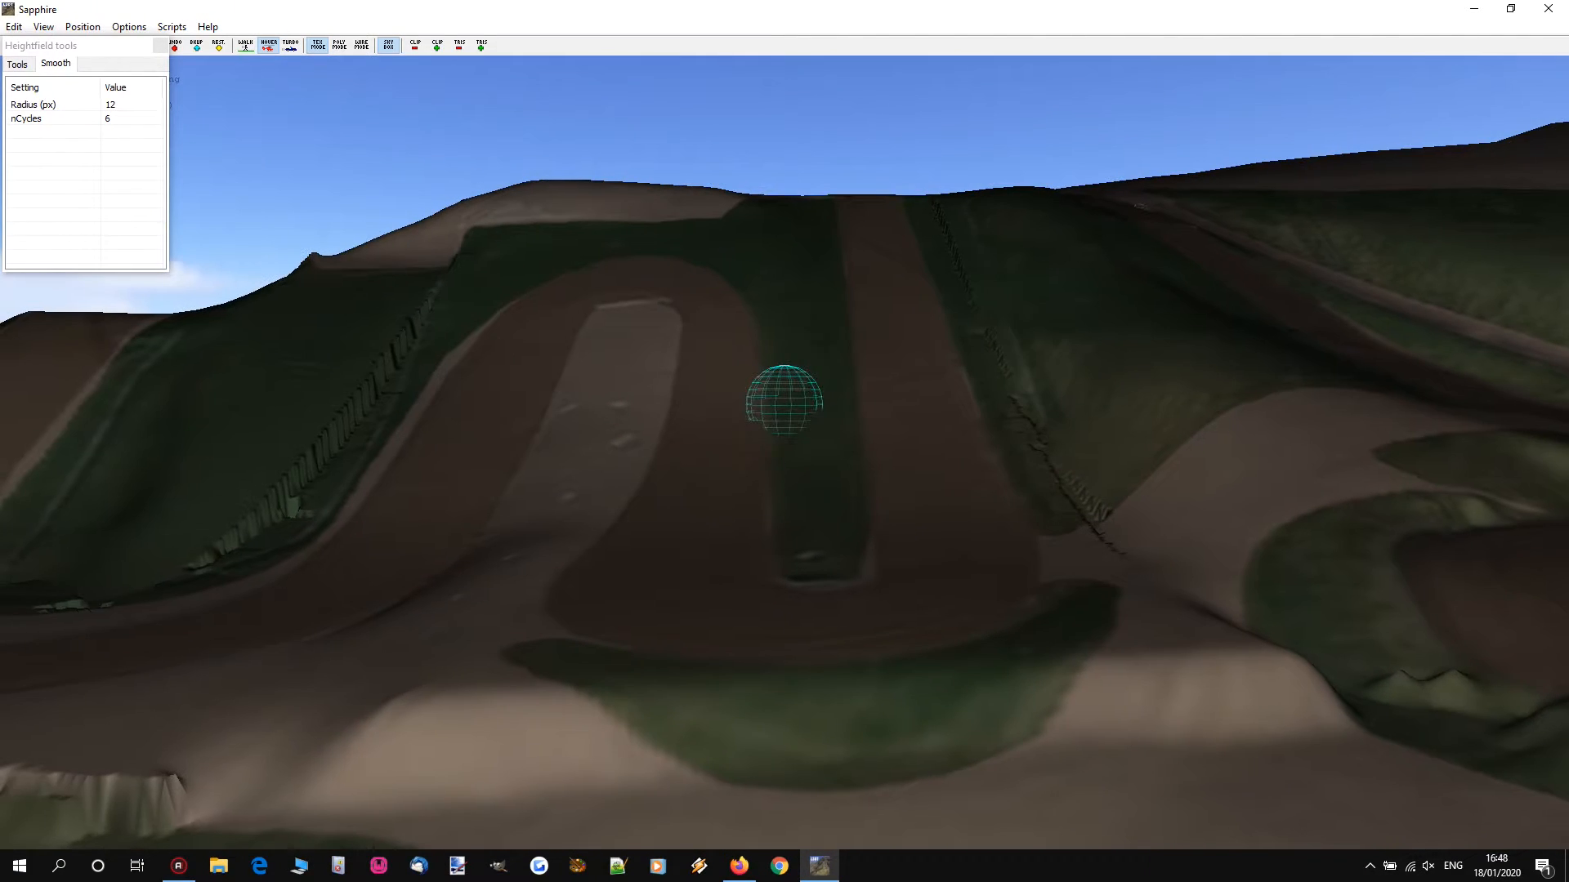
key("a")
key("w")
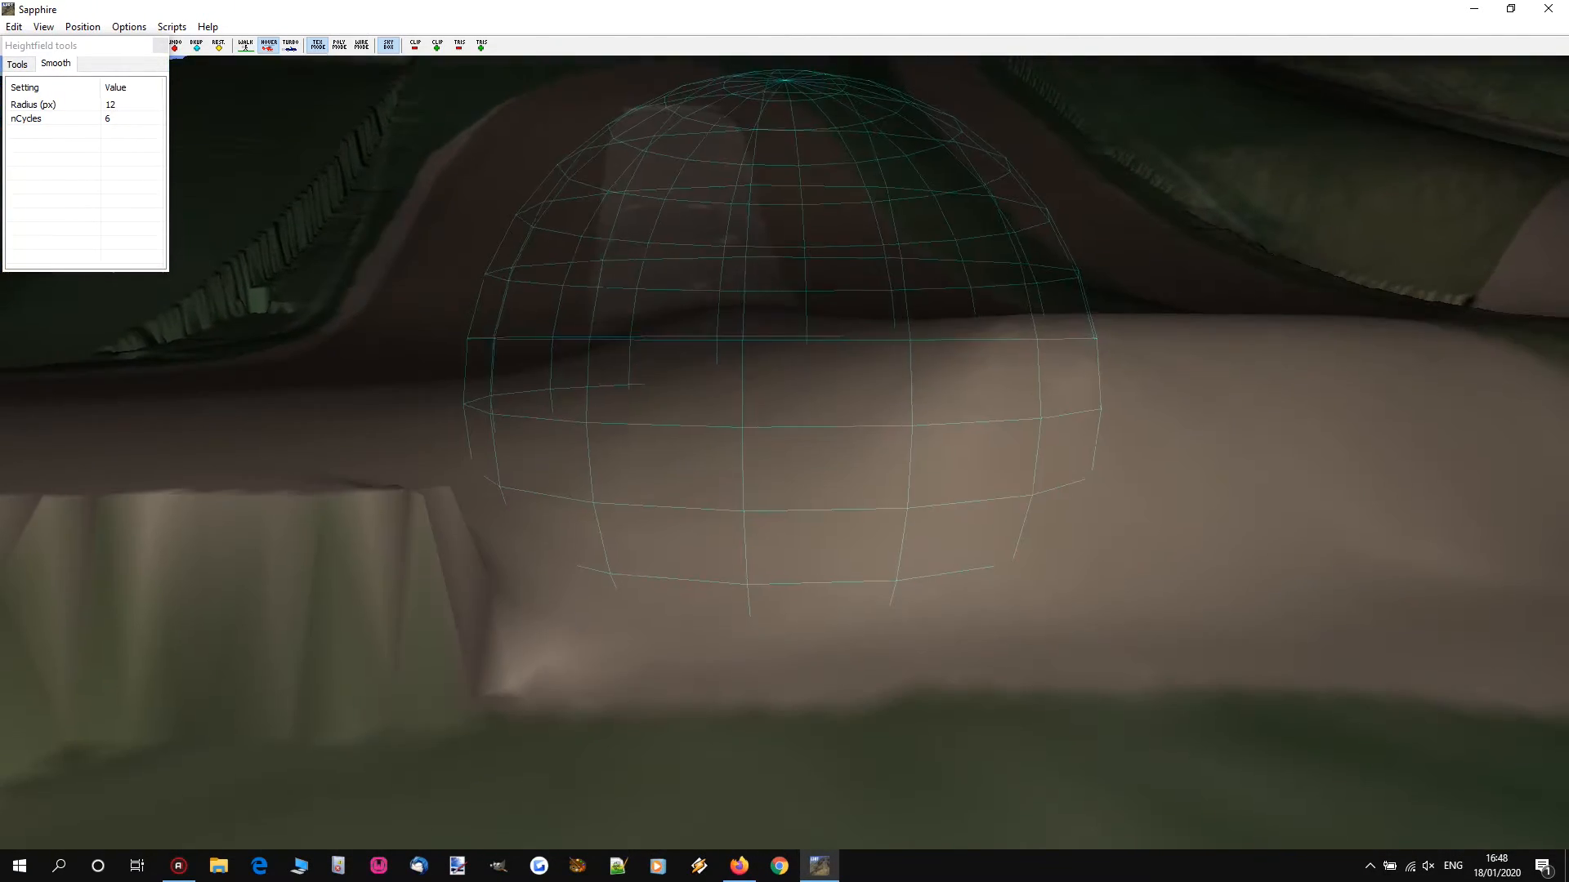
key("d")
key("w")
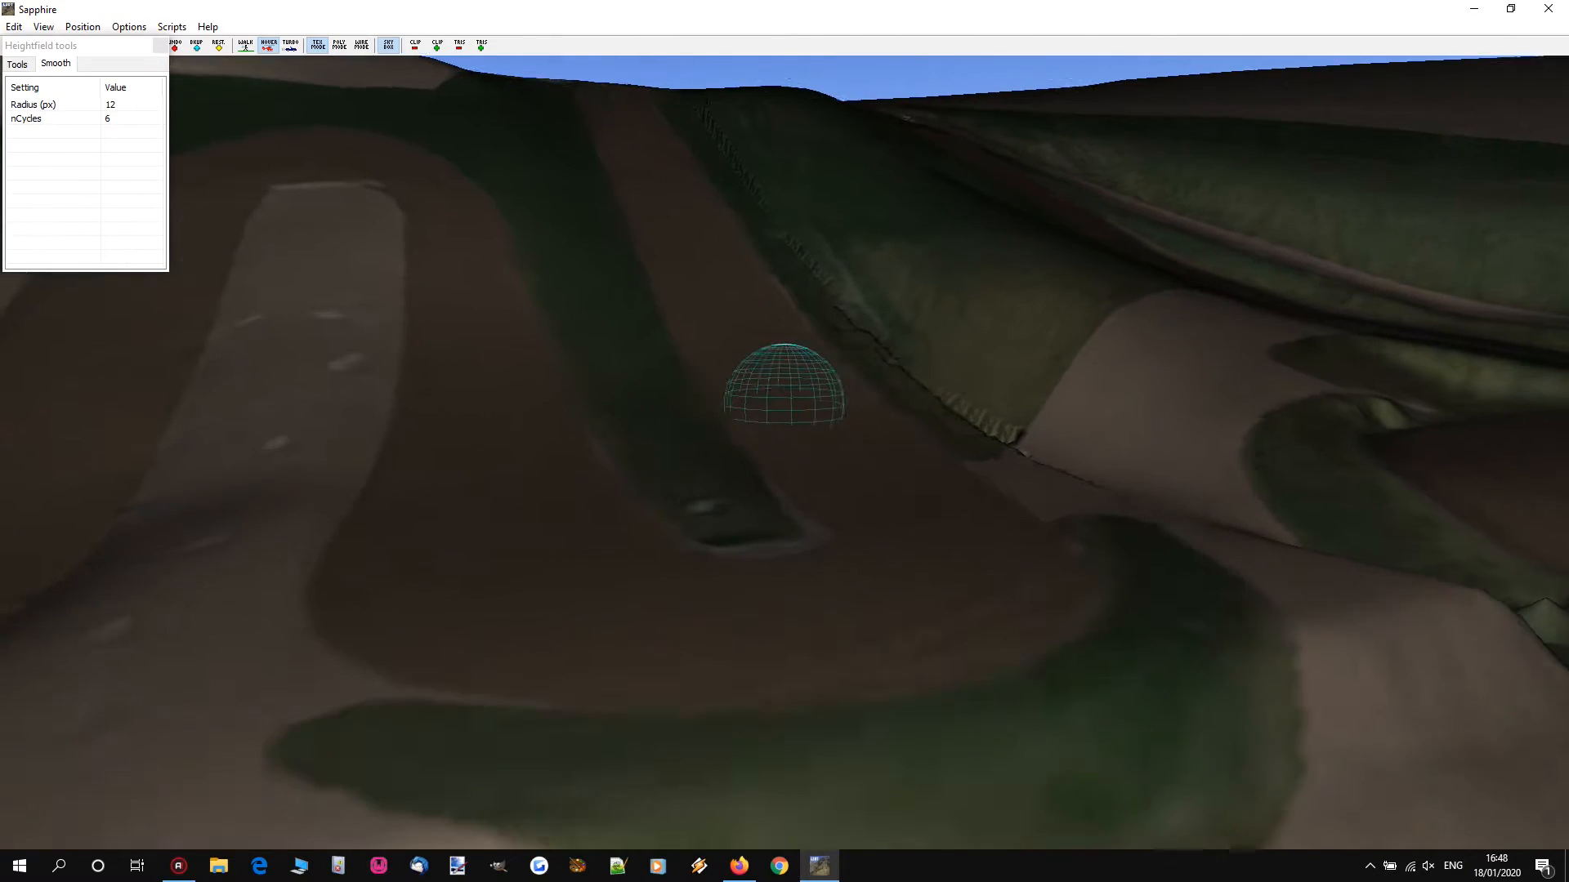
key("a")
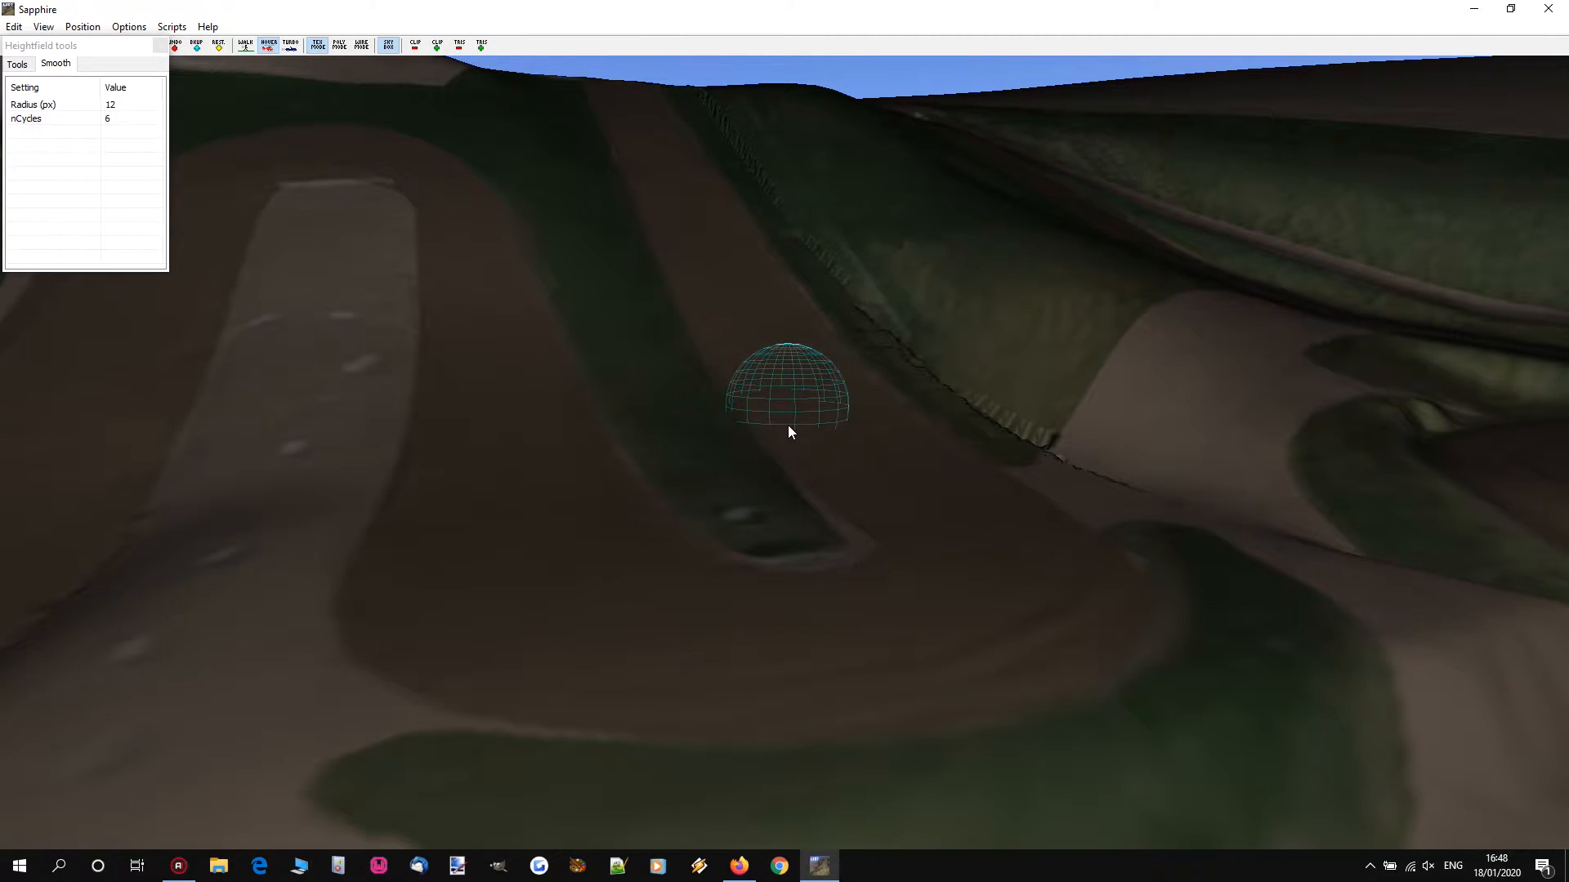
Step: Switch to Firefox, rewind the GoPro lap to 0:50, review the bend with pauses at 0:53 and 0:54, and return to Sapphire
mouse_move(739, 866)
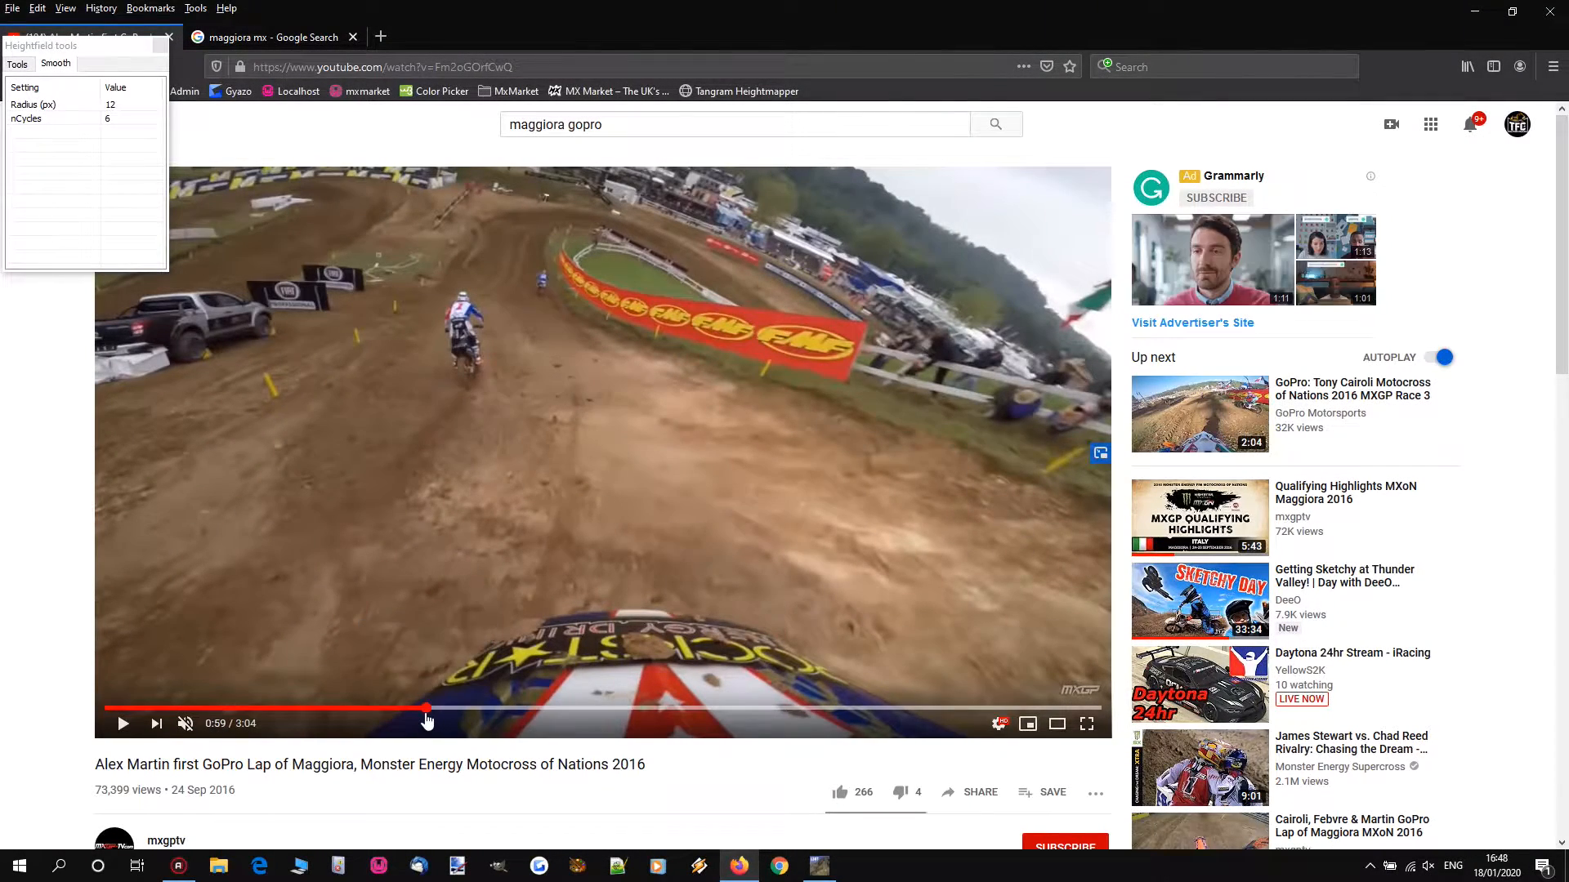
left_click(427, 709)
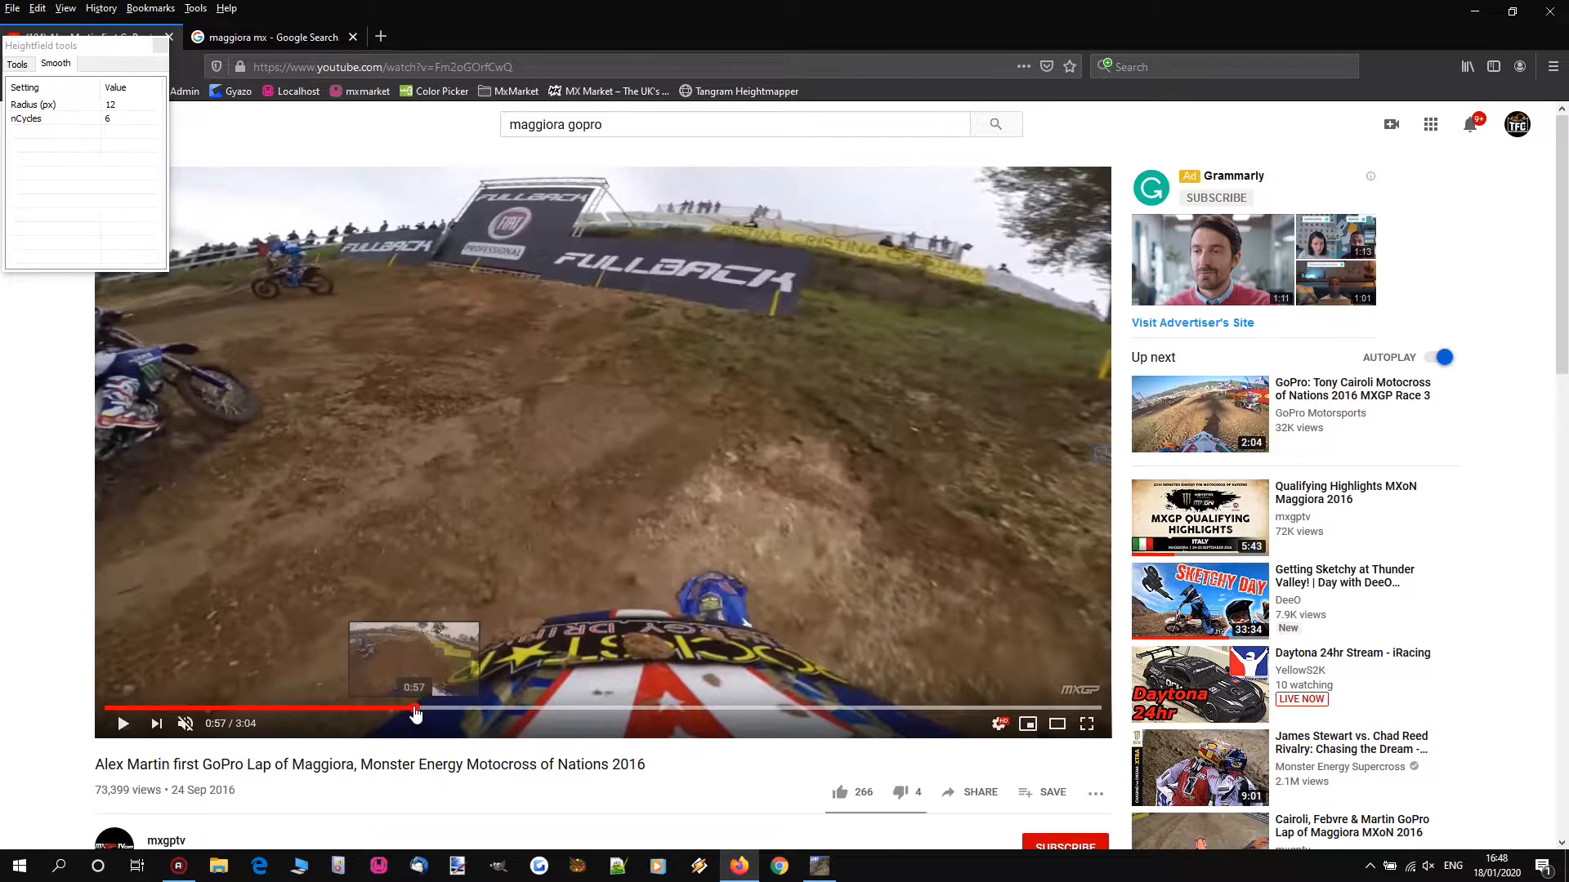
left_click(415, 709)
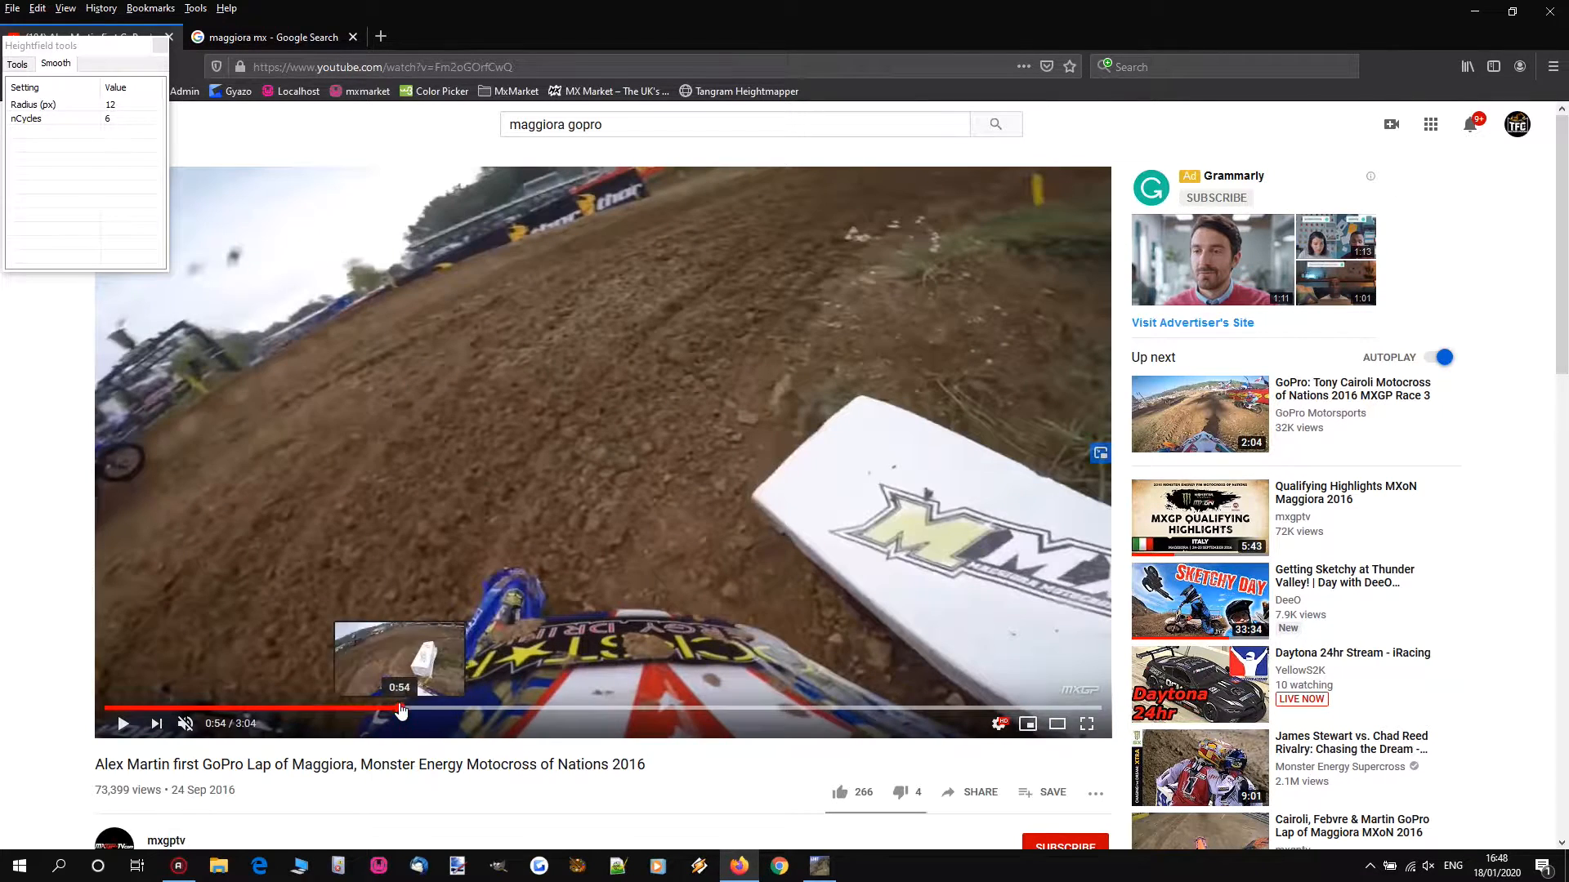
left_click(390, 709)
left_click(377, 709)
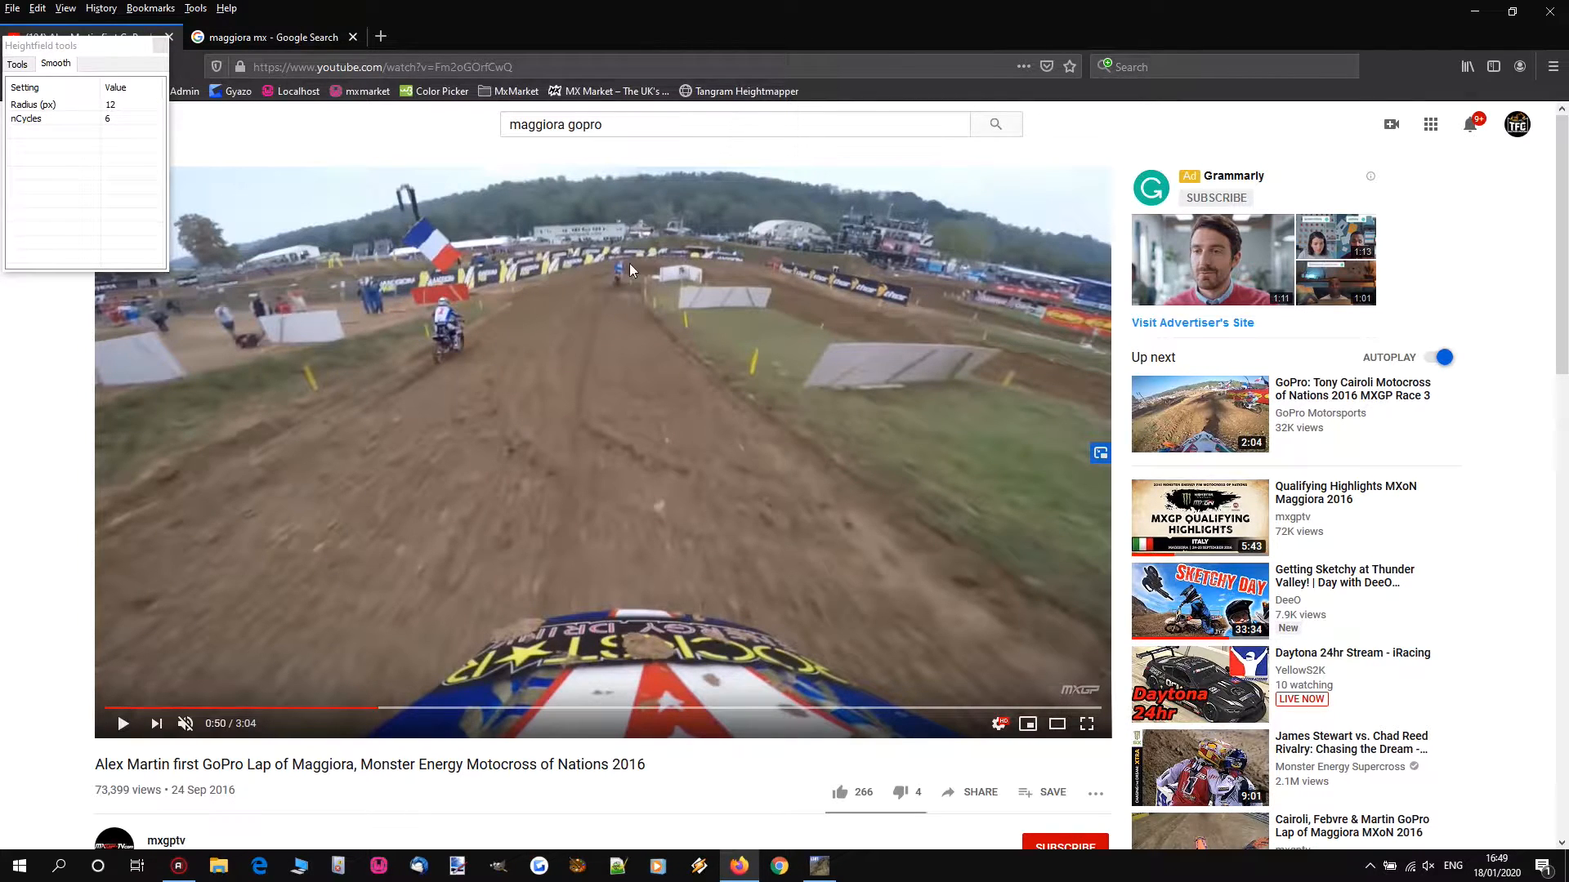
left_click(608, 463)
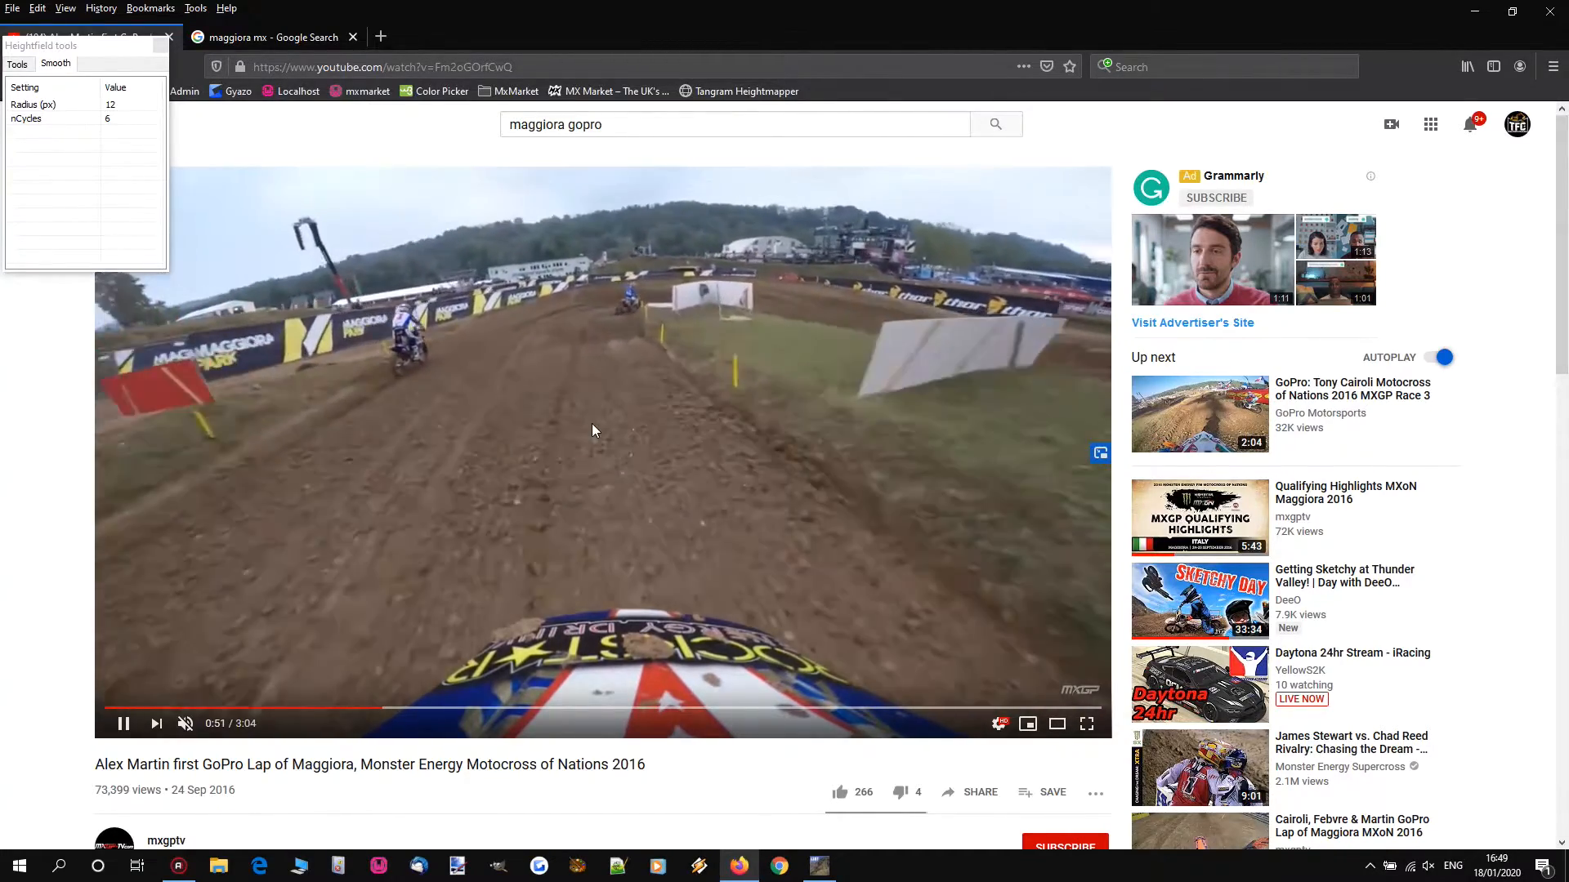
left_click(592, 423)
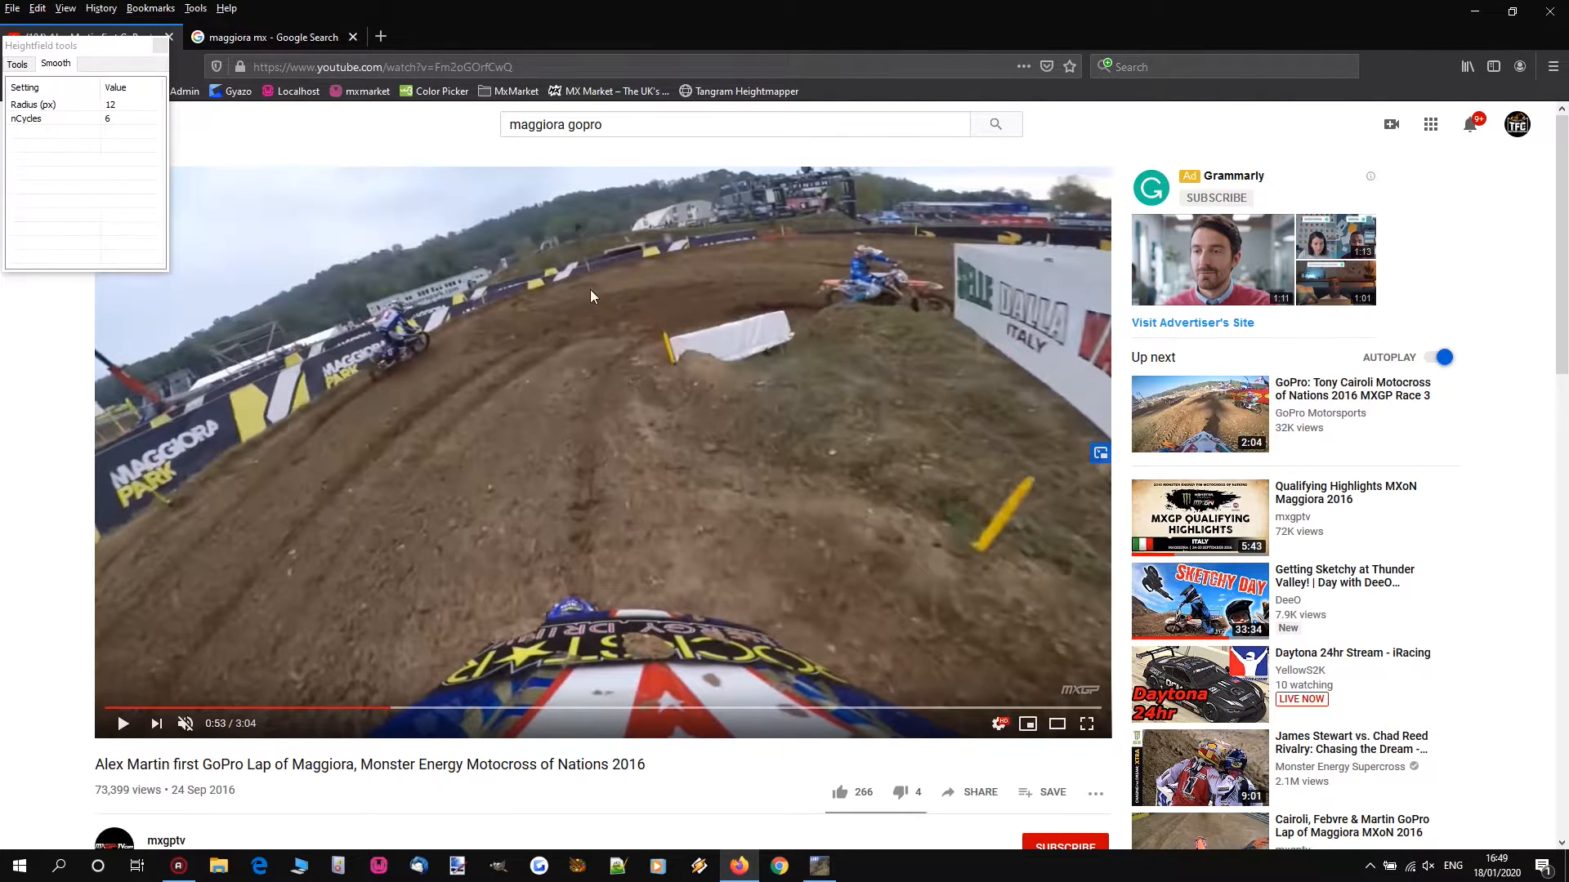
left_click(700, 269)
left_click(637, 349)
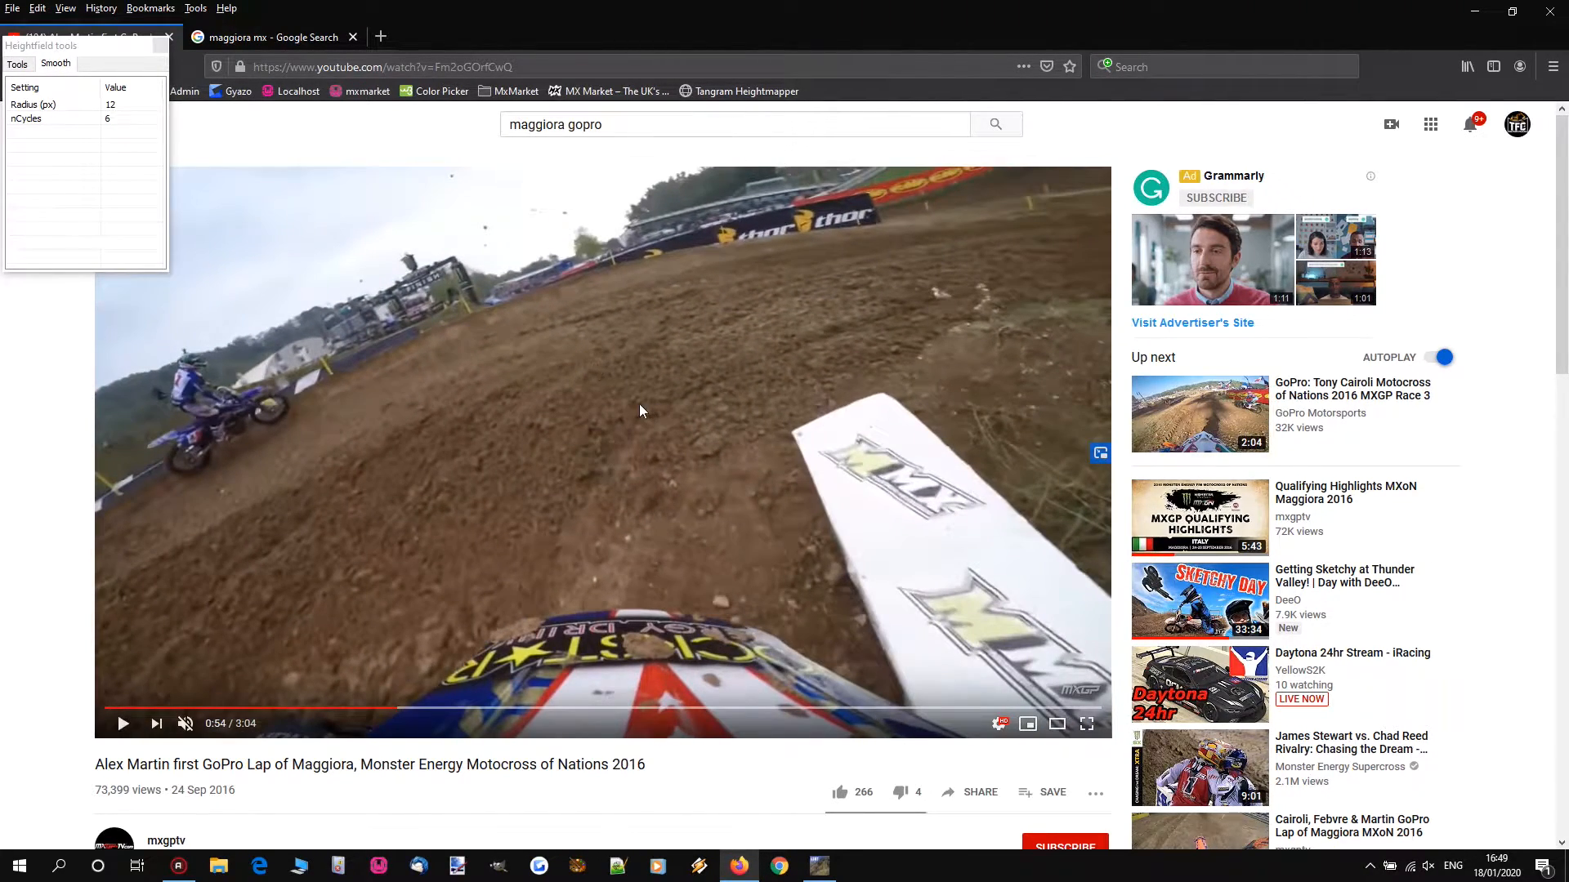
left_click(1479, 10)
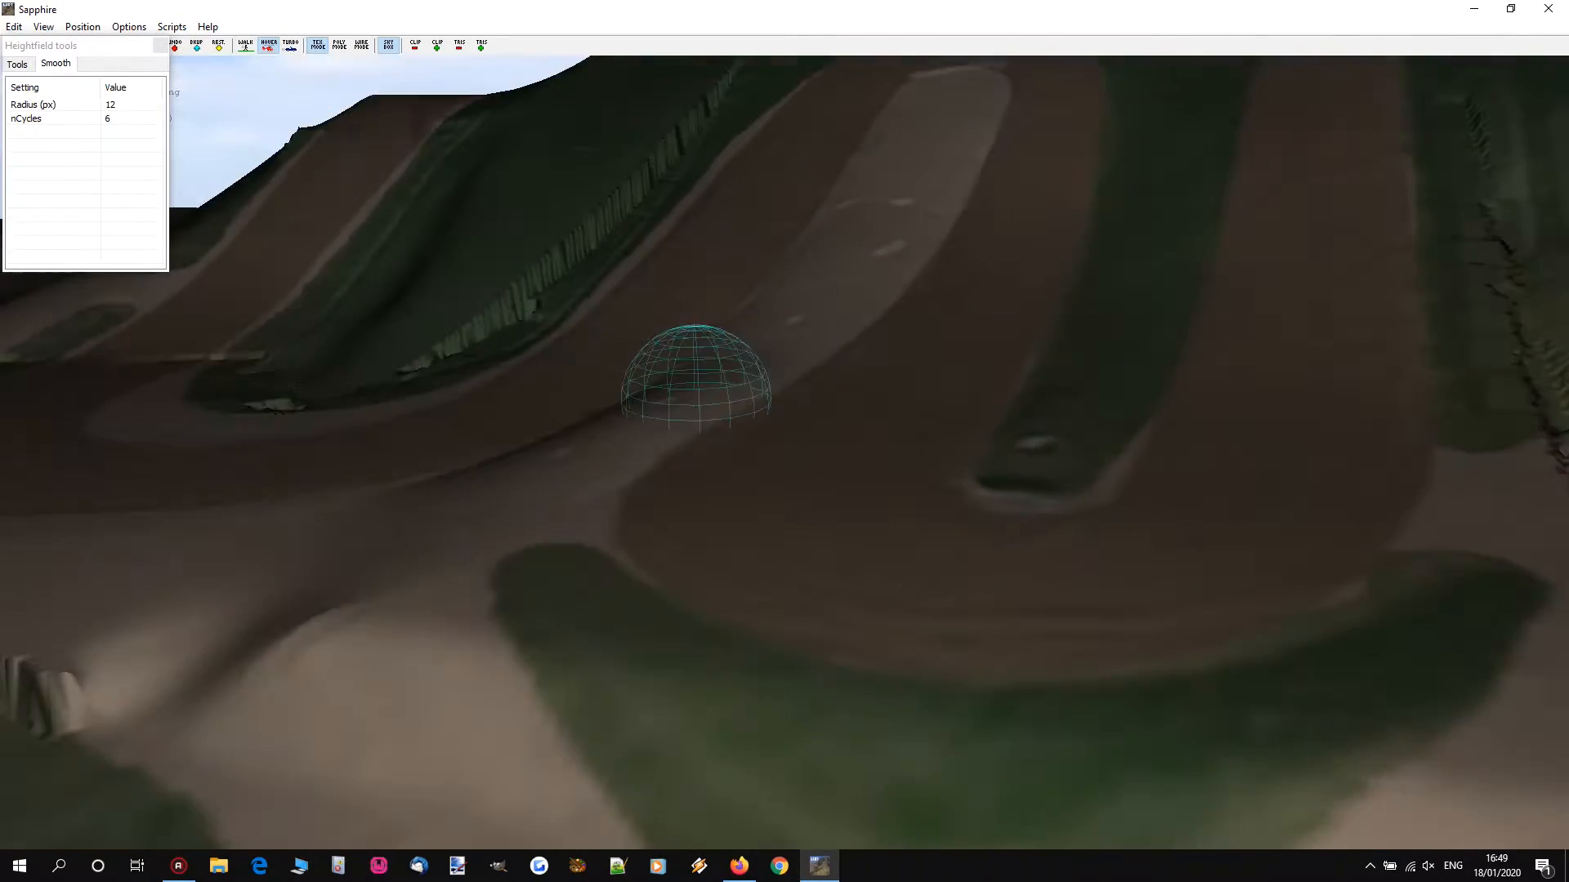
Step: Switch from smoothing to the Bulldozer tool at the bend around the grass divider's lower end
key("s")
mouse_move(694, 400)
right_mouse_down()
mouse_move(776, 401)
mouse_move(768, 442)
mouse_move(923, 329)
right_mouse_up()
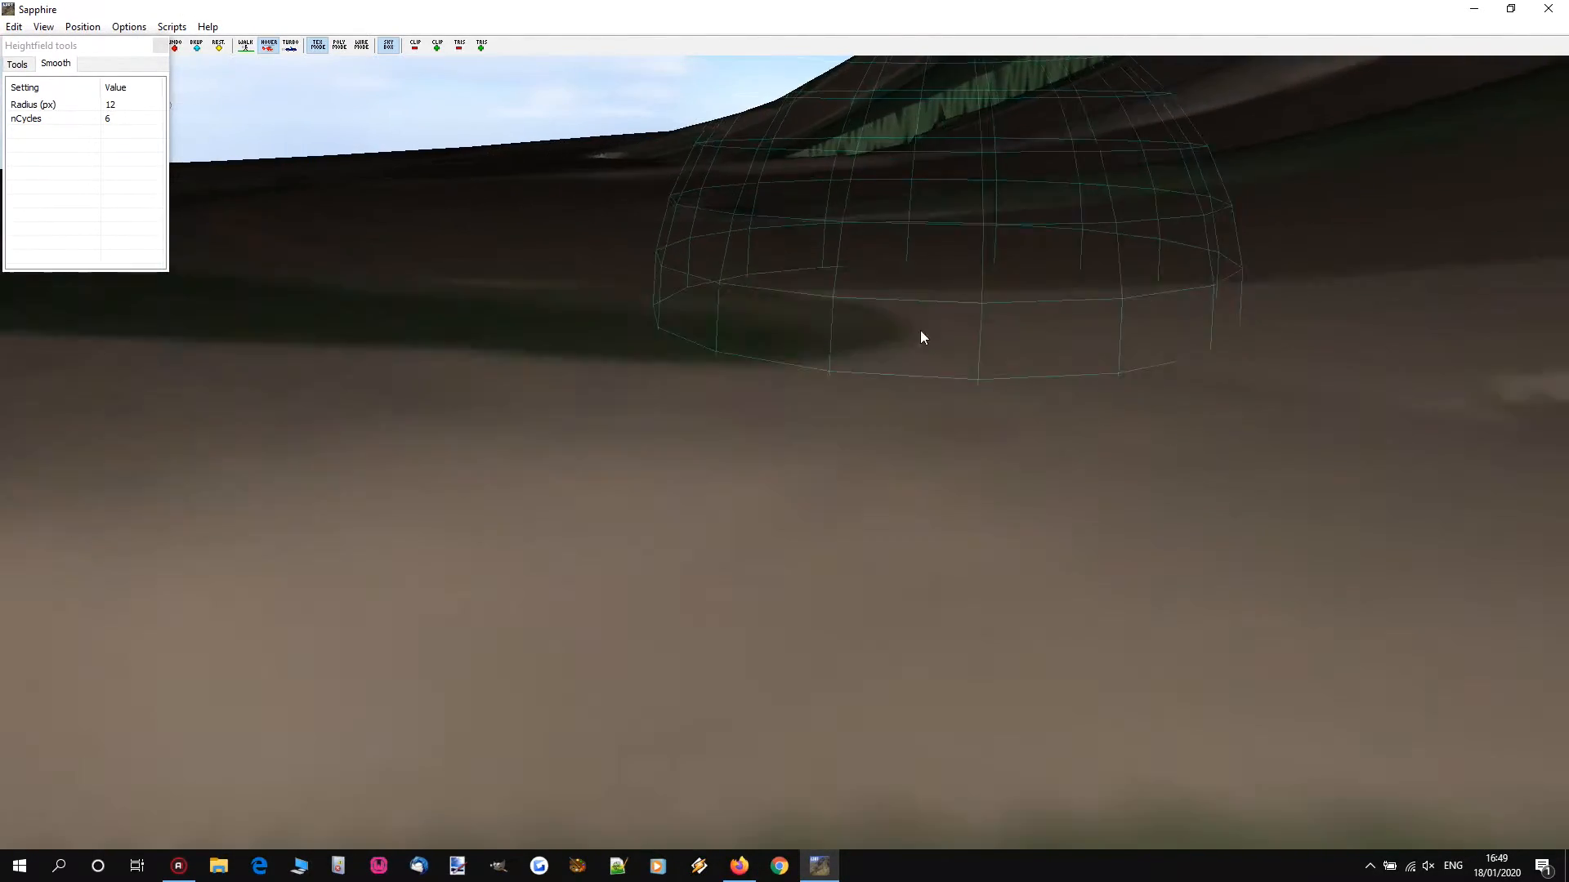
scroll(923, 328, "up", 3)
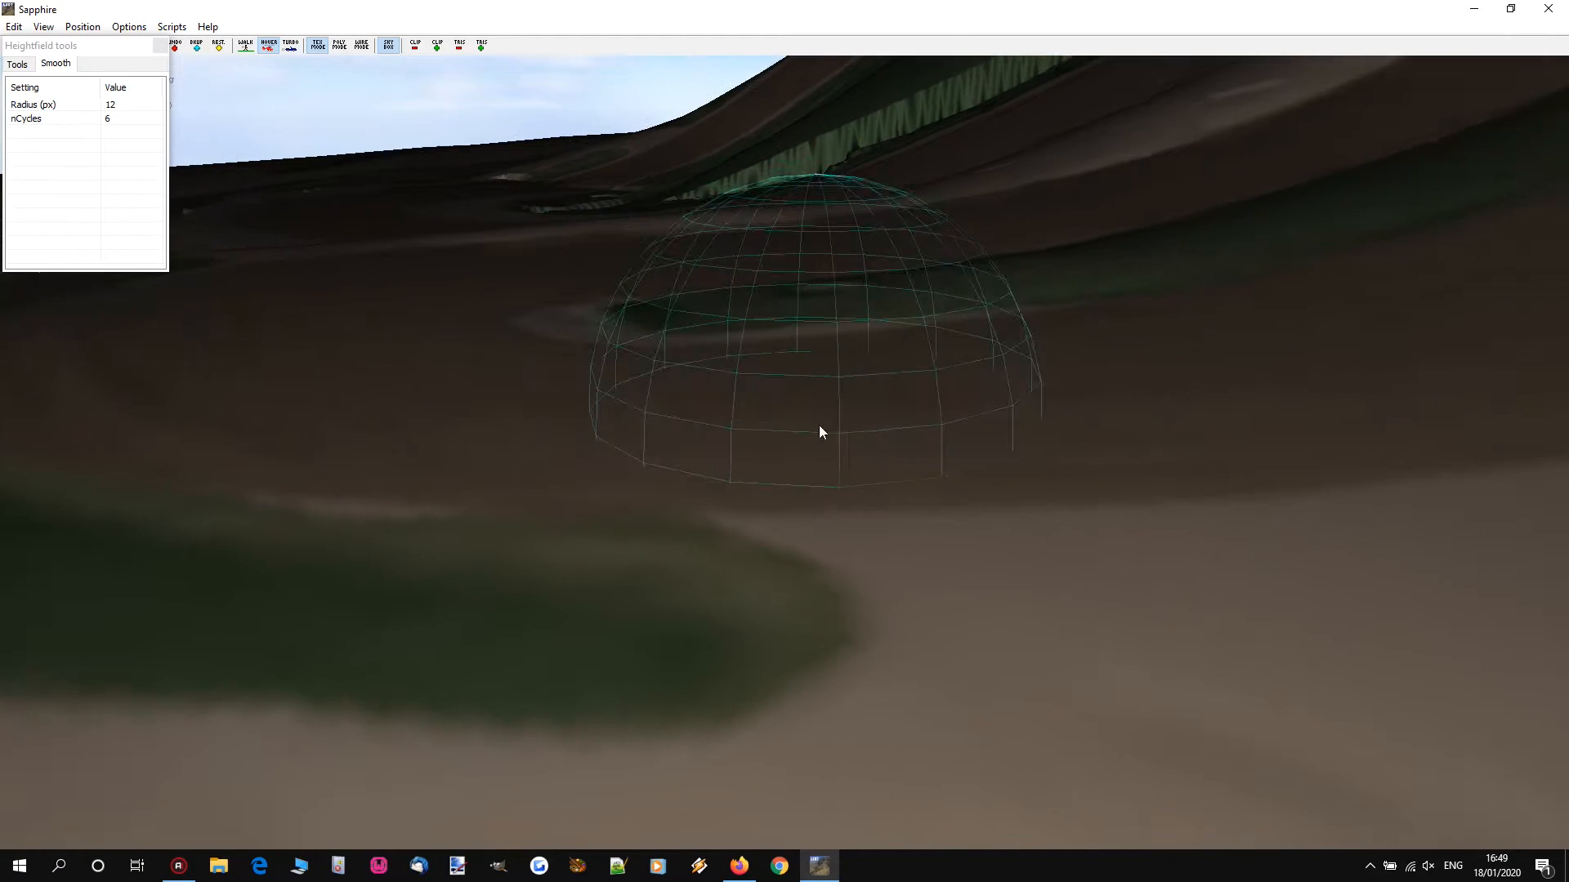
scroll(847, 426, "up", 3)
key("a")
mouse_move(783, 425)
right_mouse_down()
mouse_move(826, 413)
mouse_move(783, 424)
mouse_move(849, 426)
mouse_move(788, 425)
right_mouse_up()
key("w")
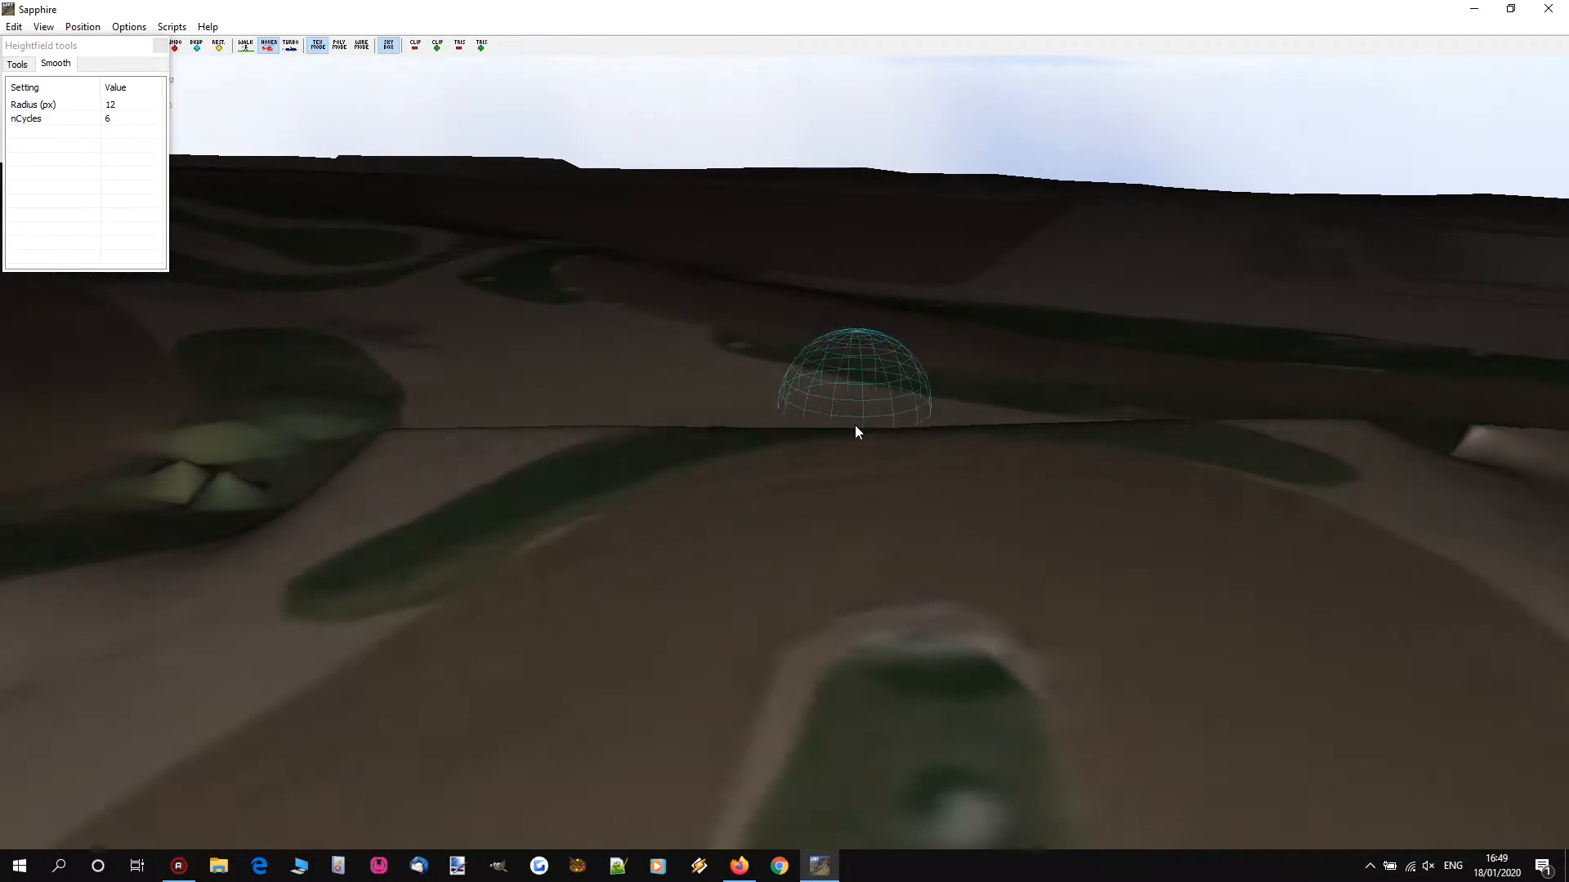
left_click(17, 64)
double_click(31, 169)
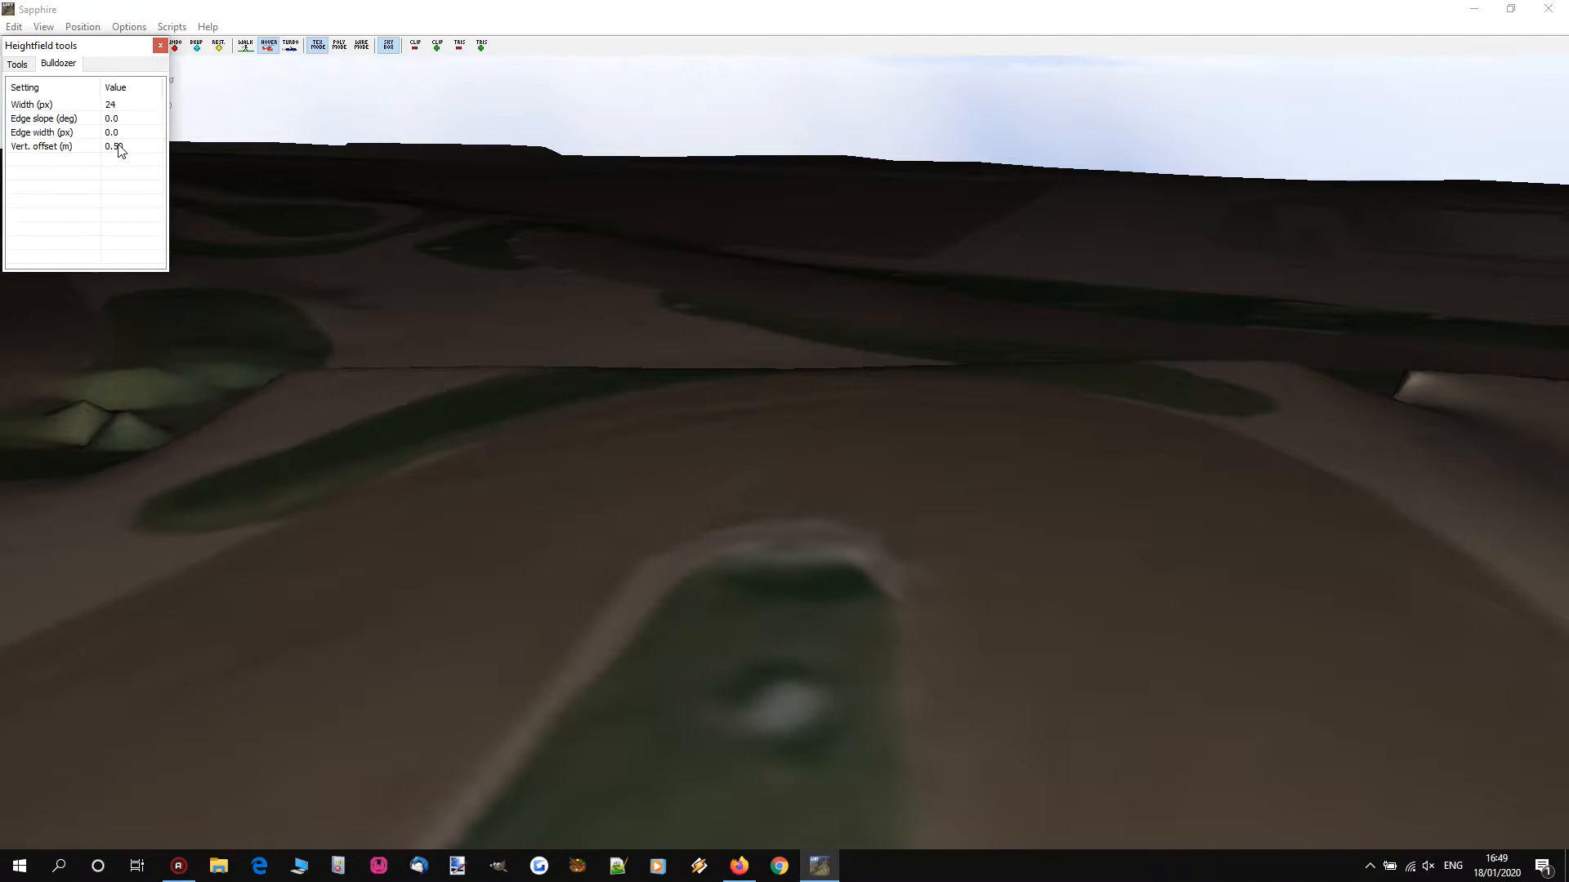
Step: Switch to Firefox, replay the GoPro lap through the bend, pause at 0:54 and return to Sapphire
left_click(739, 866)
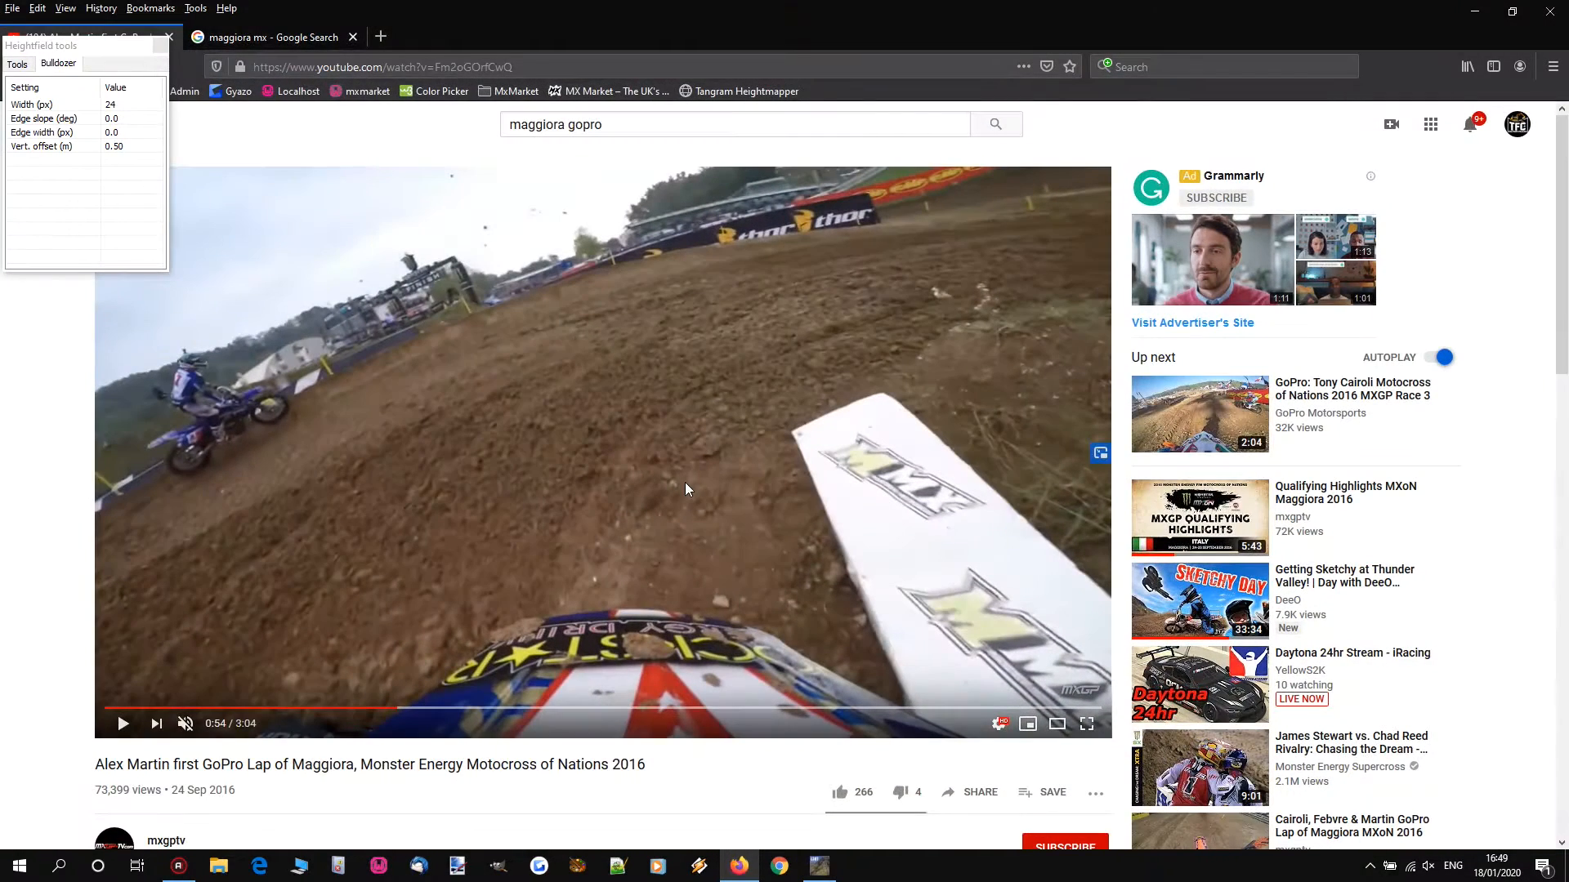
left_click(381, 716)
left_click(651, 391)
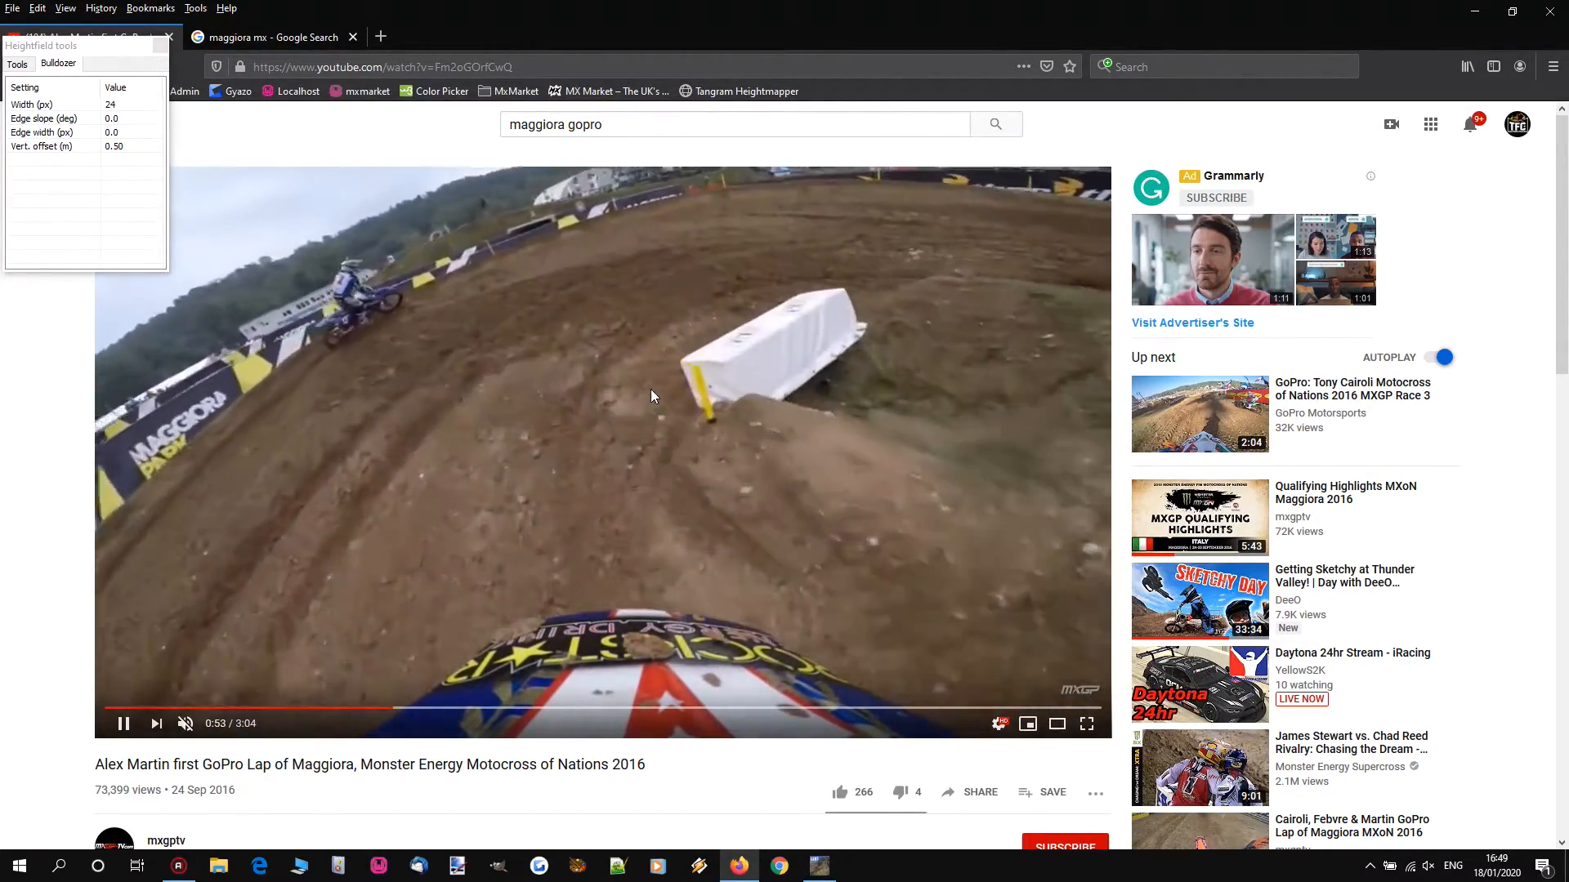
left_click(650, 389)
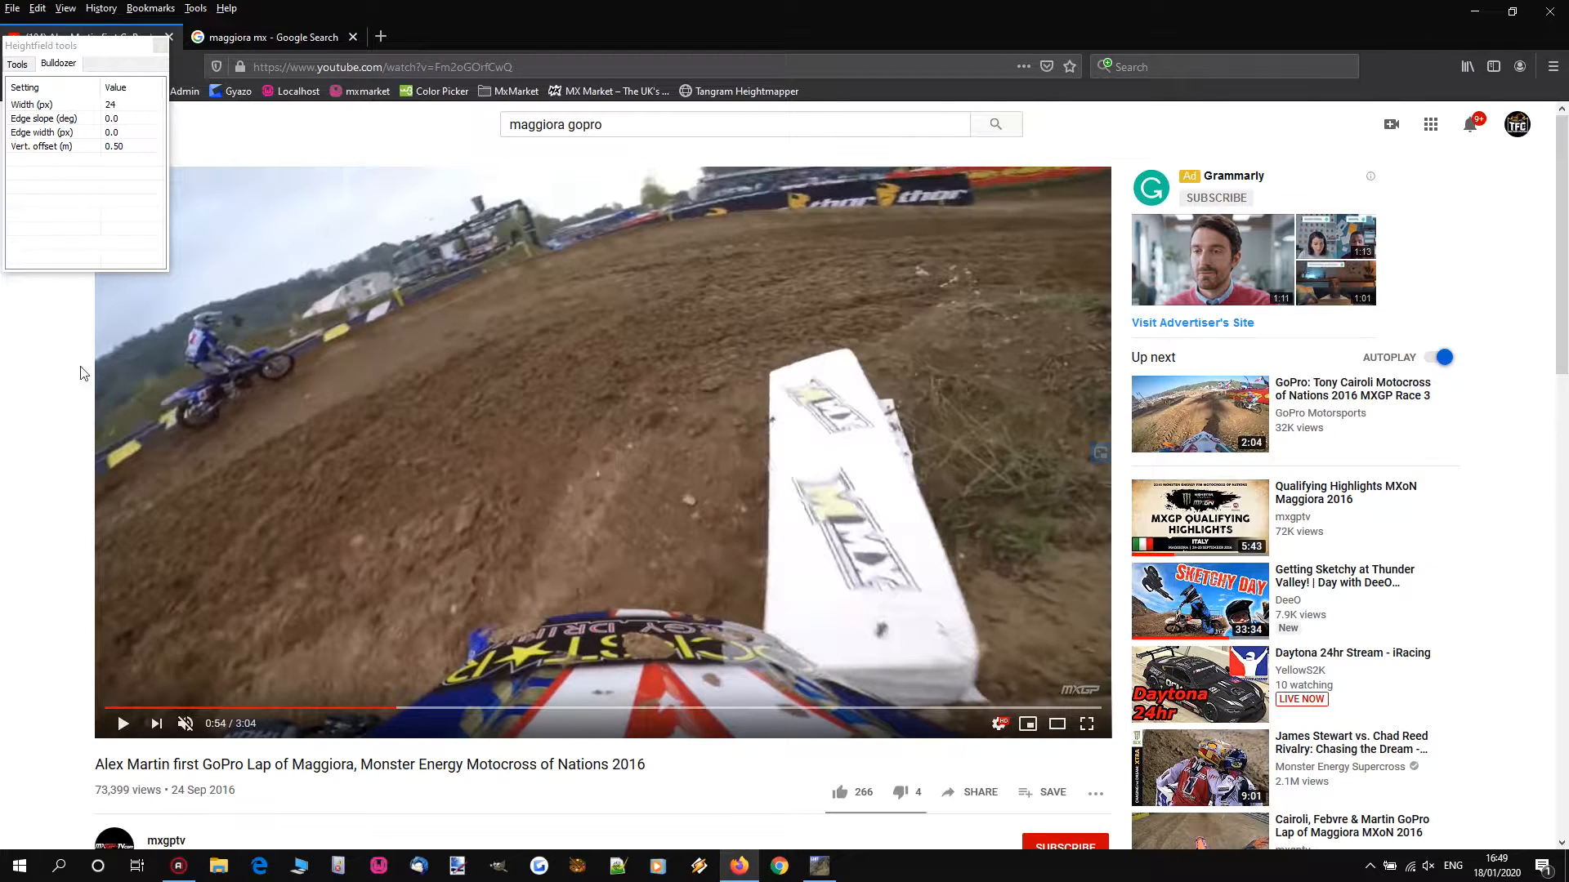
left_click(1474, 11)
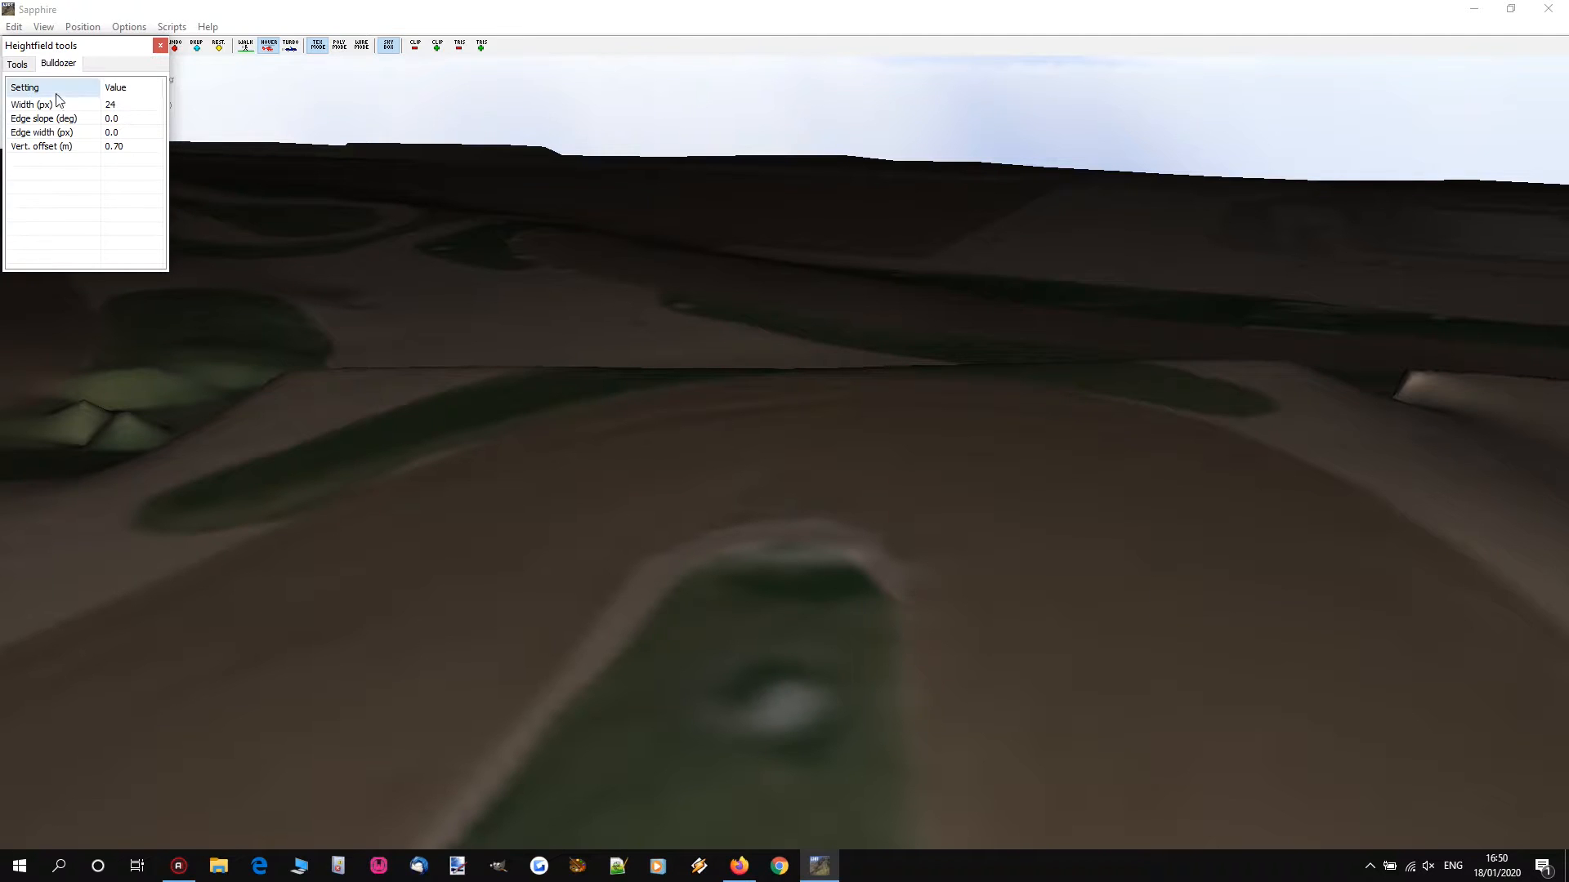
Step: Reduce the Bulldozer width to 4 px at the outer edge of the bend
scroll(712, 402, "down", 10)
mouse_move(712, 400)
right_mouse_down()
mouse_move(822, 415)
mouse_move(750, 422)
mouse_move(785, 419)
right_mouse_up()
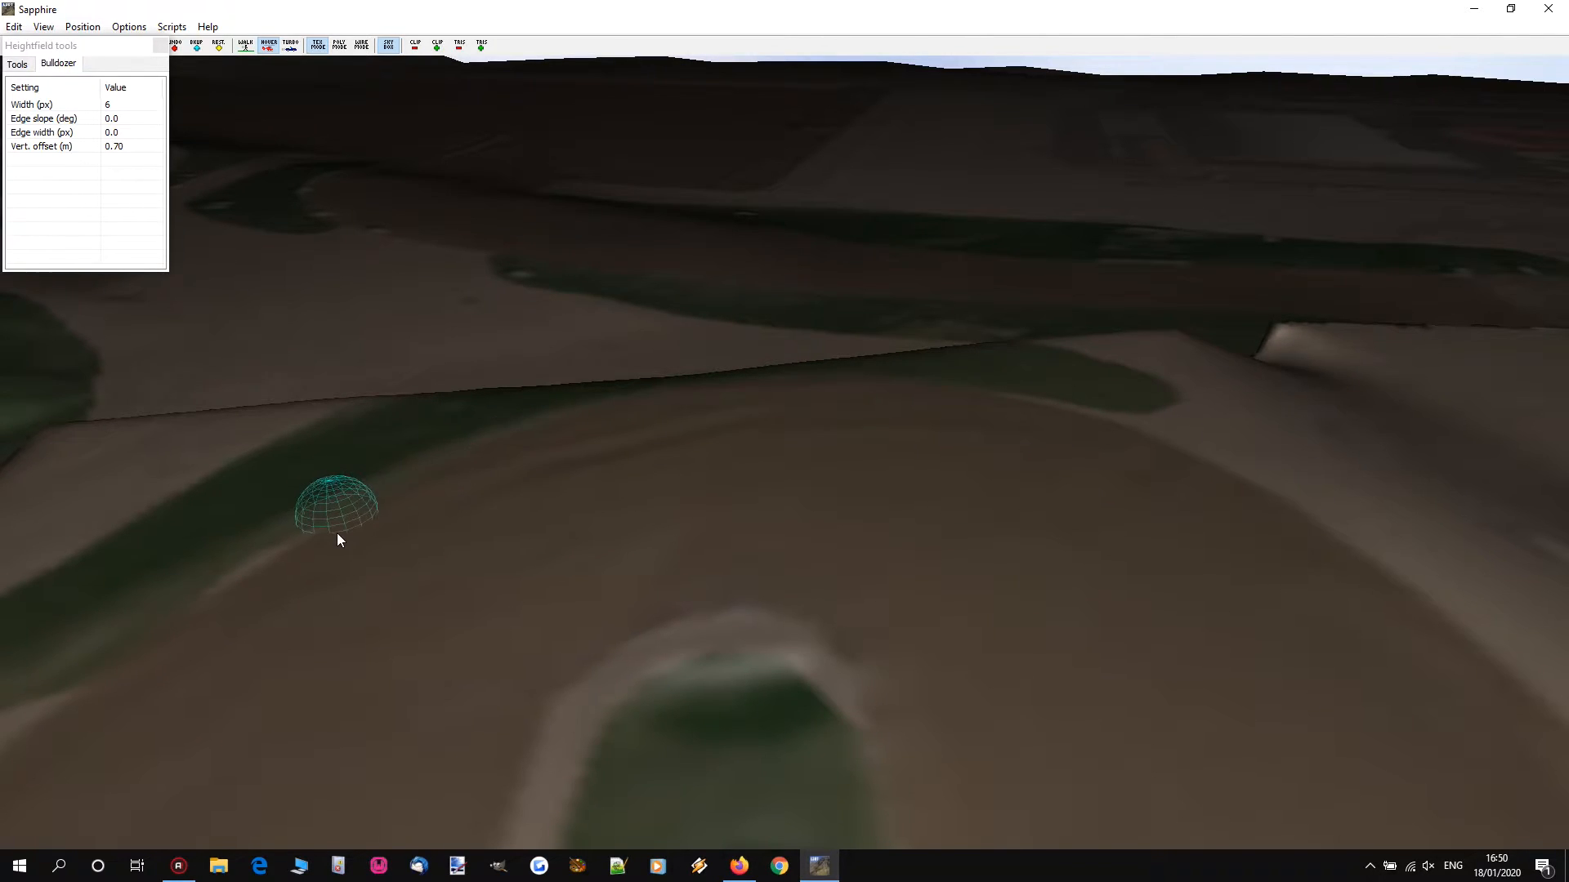
scroll(336, 533, "down", 2)
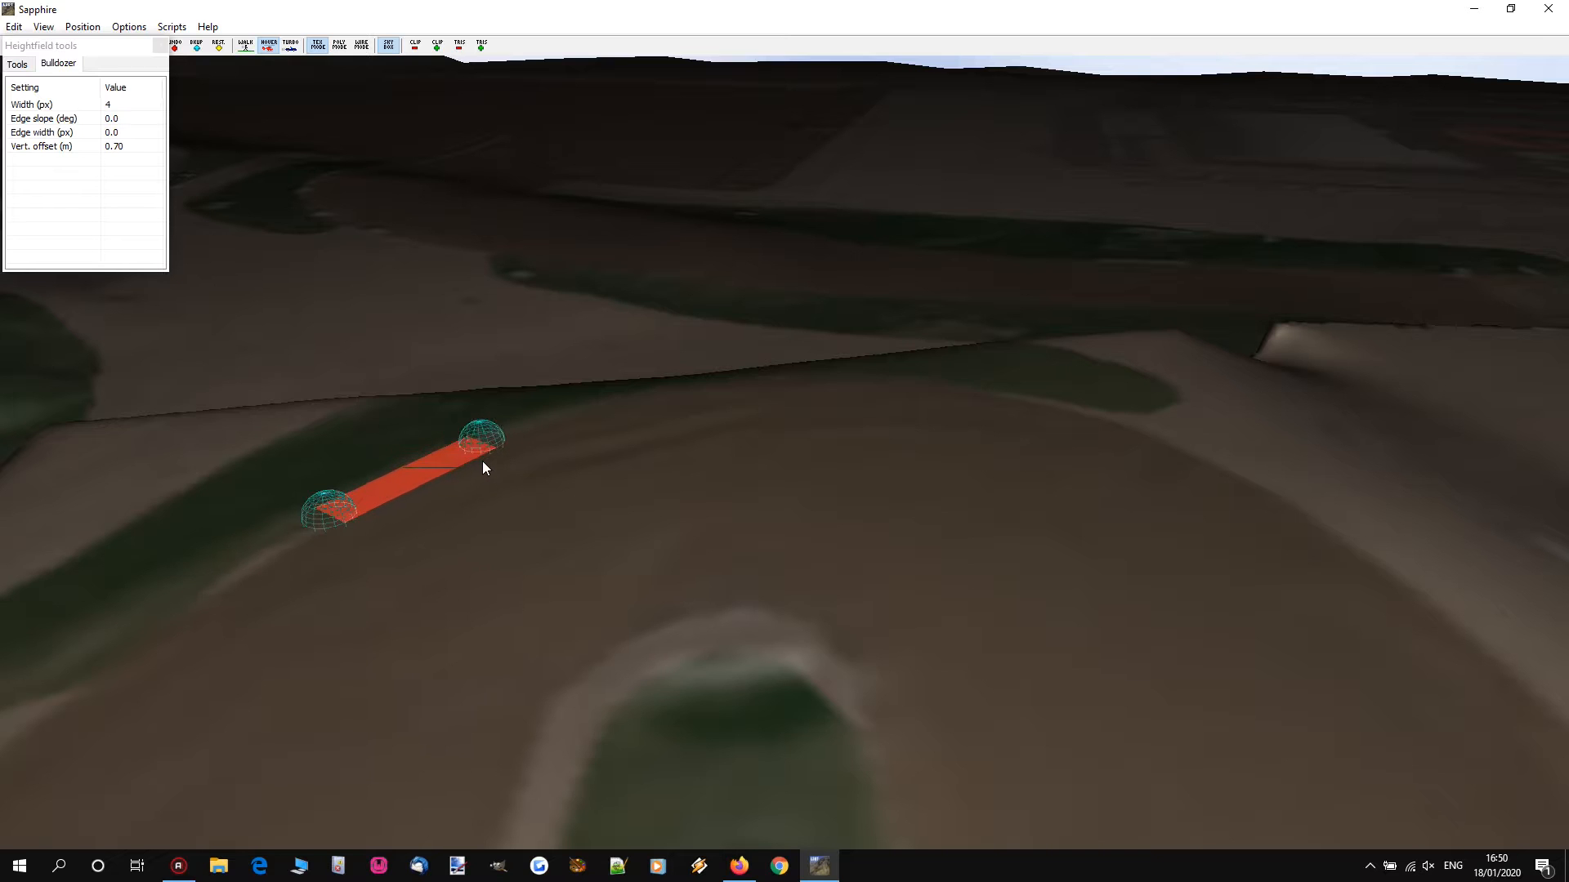
Step: Undo the short bulldozer stroke along the grass on the bend's outer edge
right_click_drag(673, 666, 784, 406)
key("Page_Up")
key("ctrl+z")
Step: Set the Bulldozer's vertical offset to 0.80 m, edge slope to 45 degrees and edge width to 50 px
left_click(107, 148)
left_click(111, 150)
type("0.8")
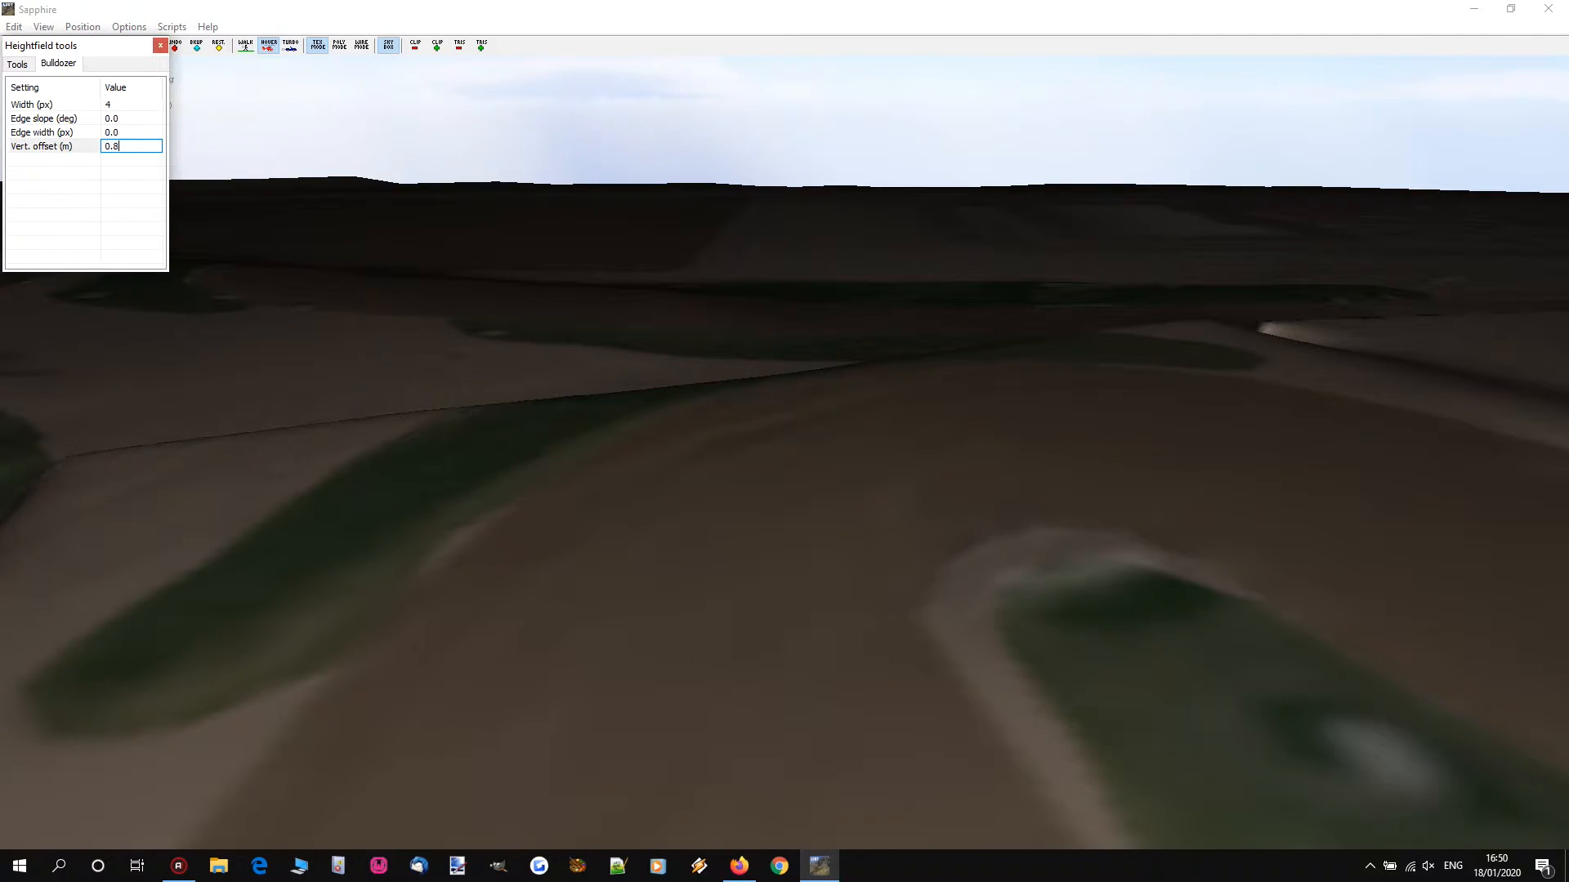
left_click(82, 189)
double_click(122, 124)
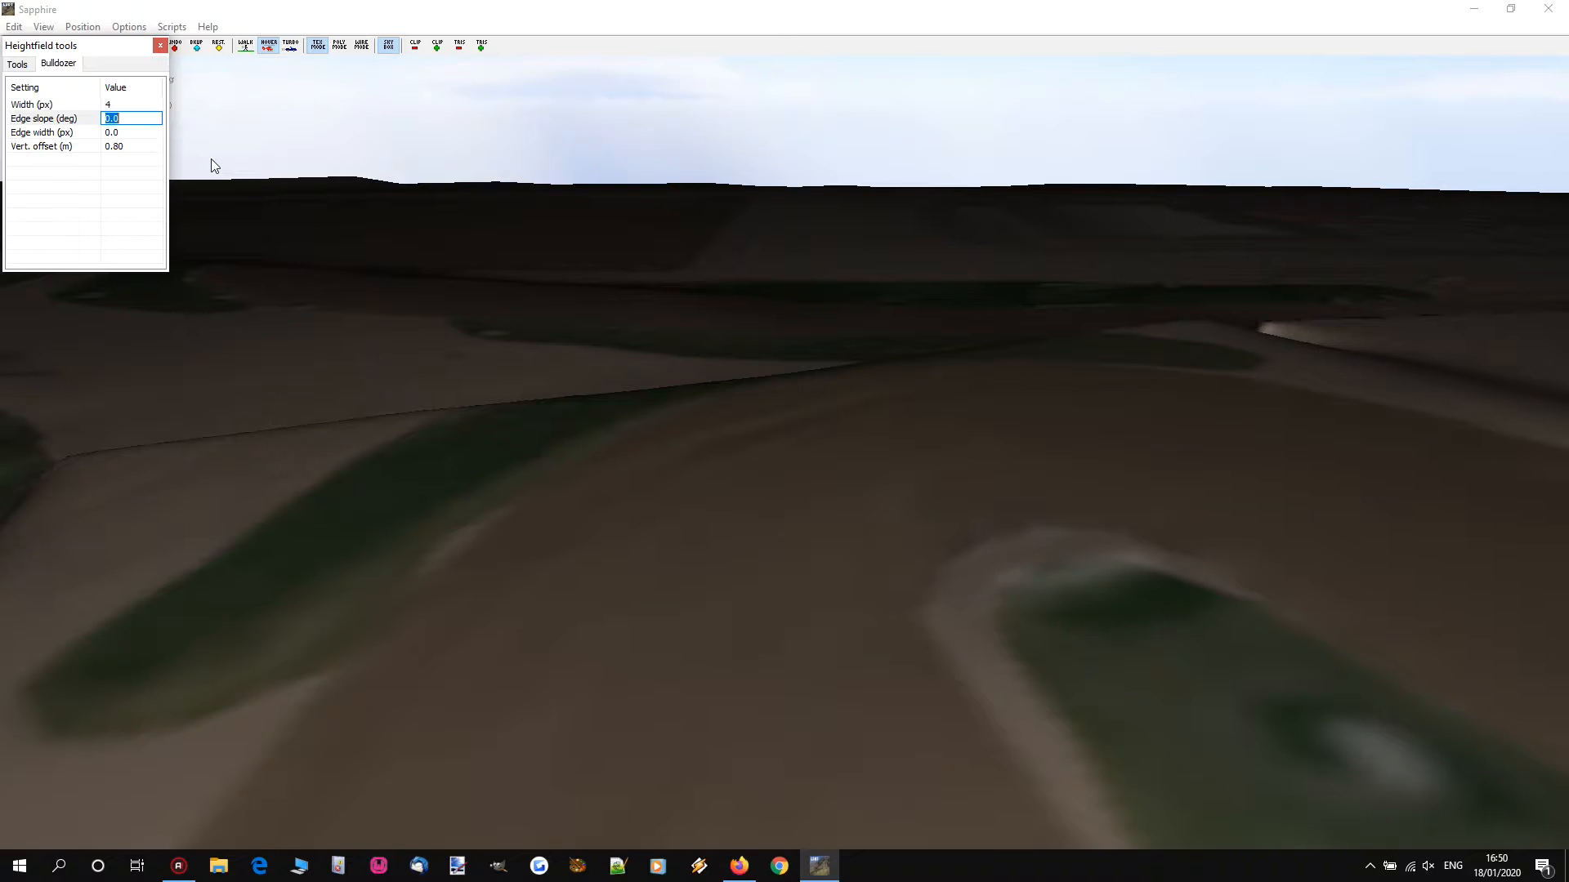
type("45")
left_click(115, 133)
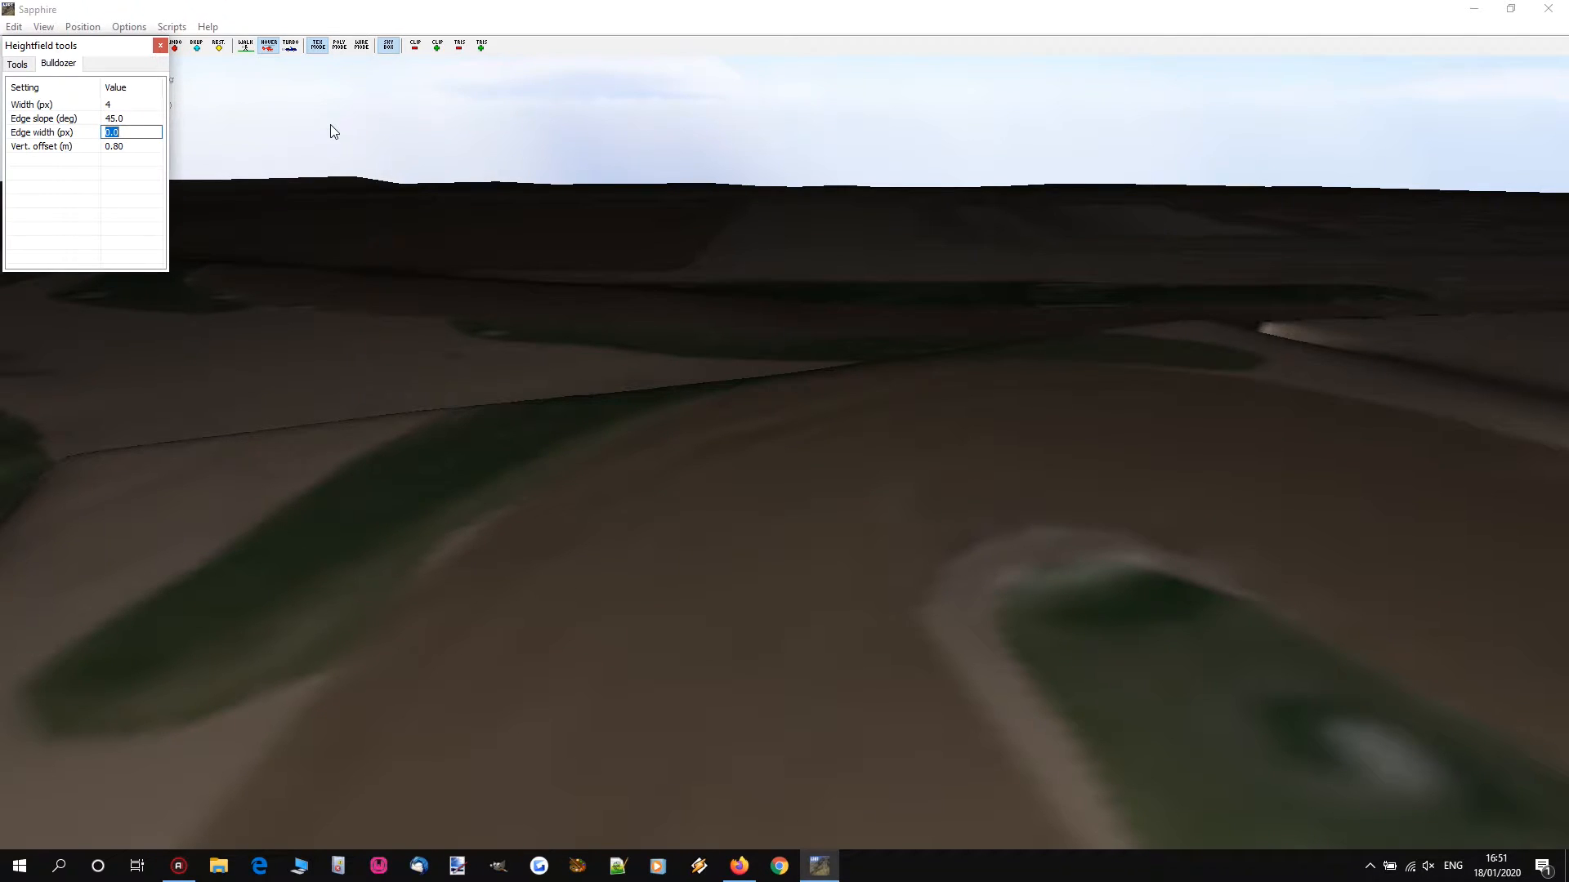
type("50")
left_click(54, 233)
Step: Try a bulldozed bank along the inner side of the outer grass strip with the 45-degree edge slope, inspect it and undo it
key("w")
key("d")
right_click_drag(662, 469, 784, 425)
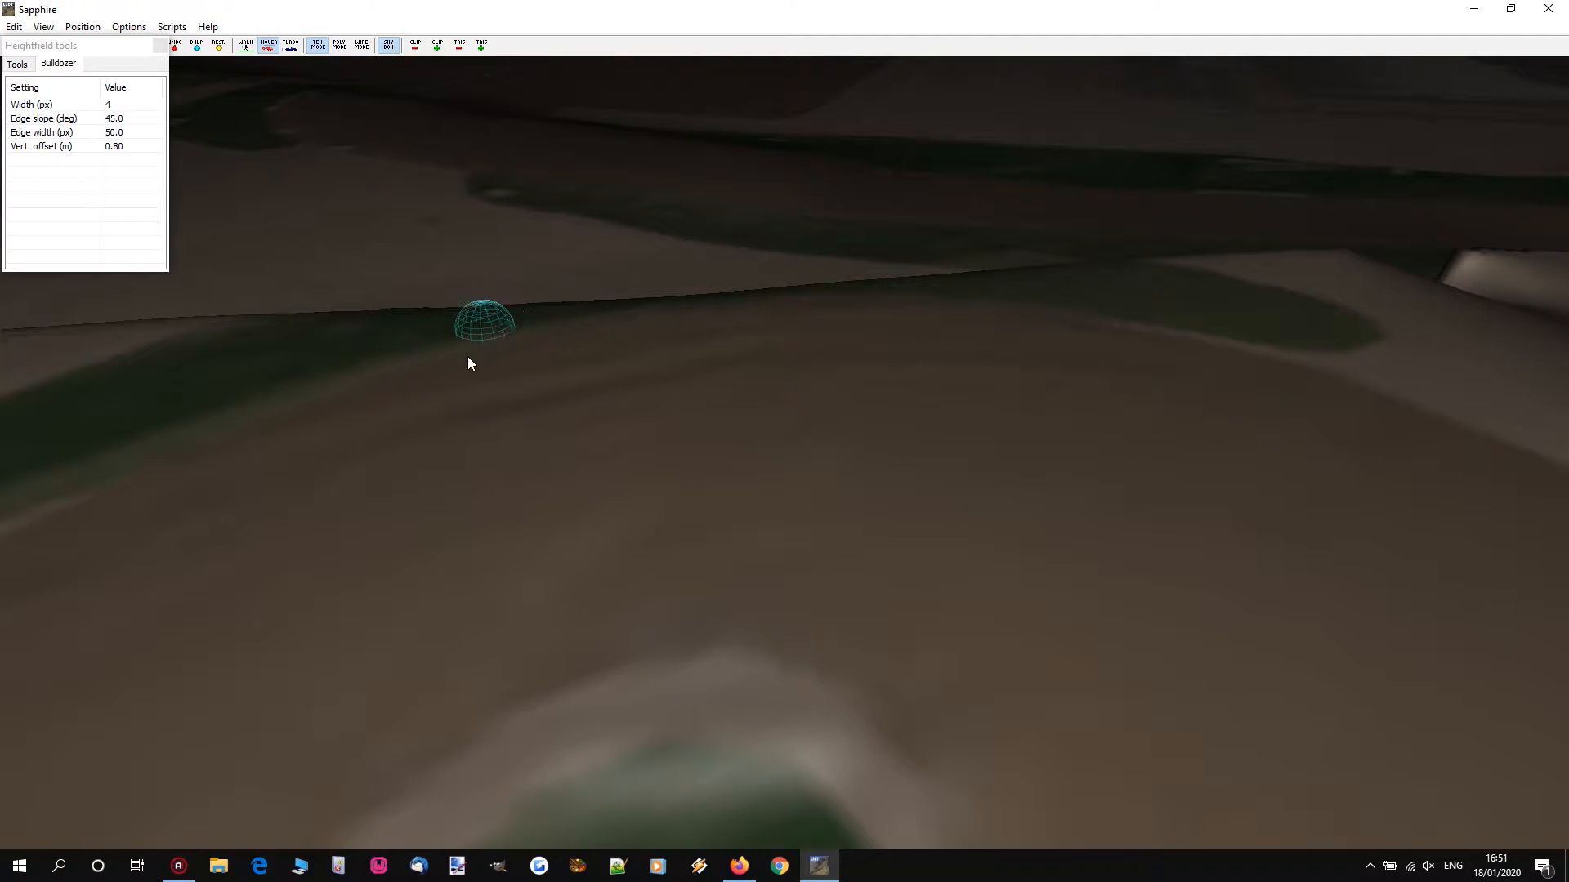
left_click_drag(466, 361, 200, 445)
key("a")
mouse_move(200, 445)
right_mouse_down()
mouse_move(785, 425)
mouse_move(798, 407)
right_mouse_up()
key("w")
key("d")
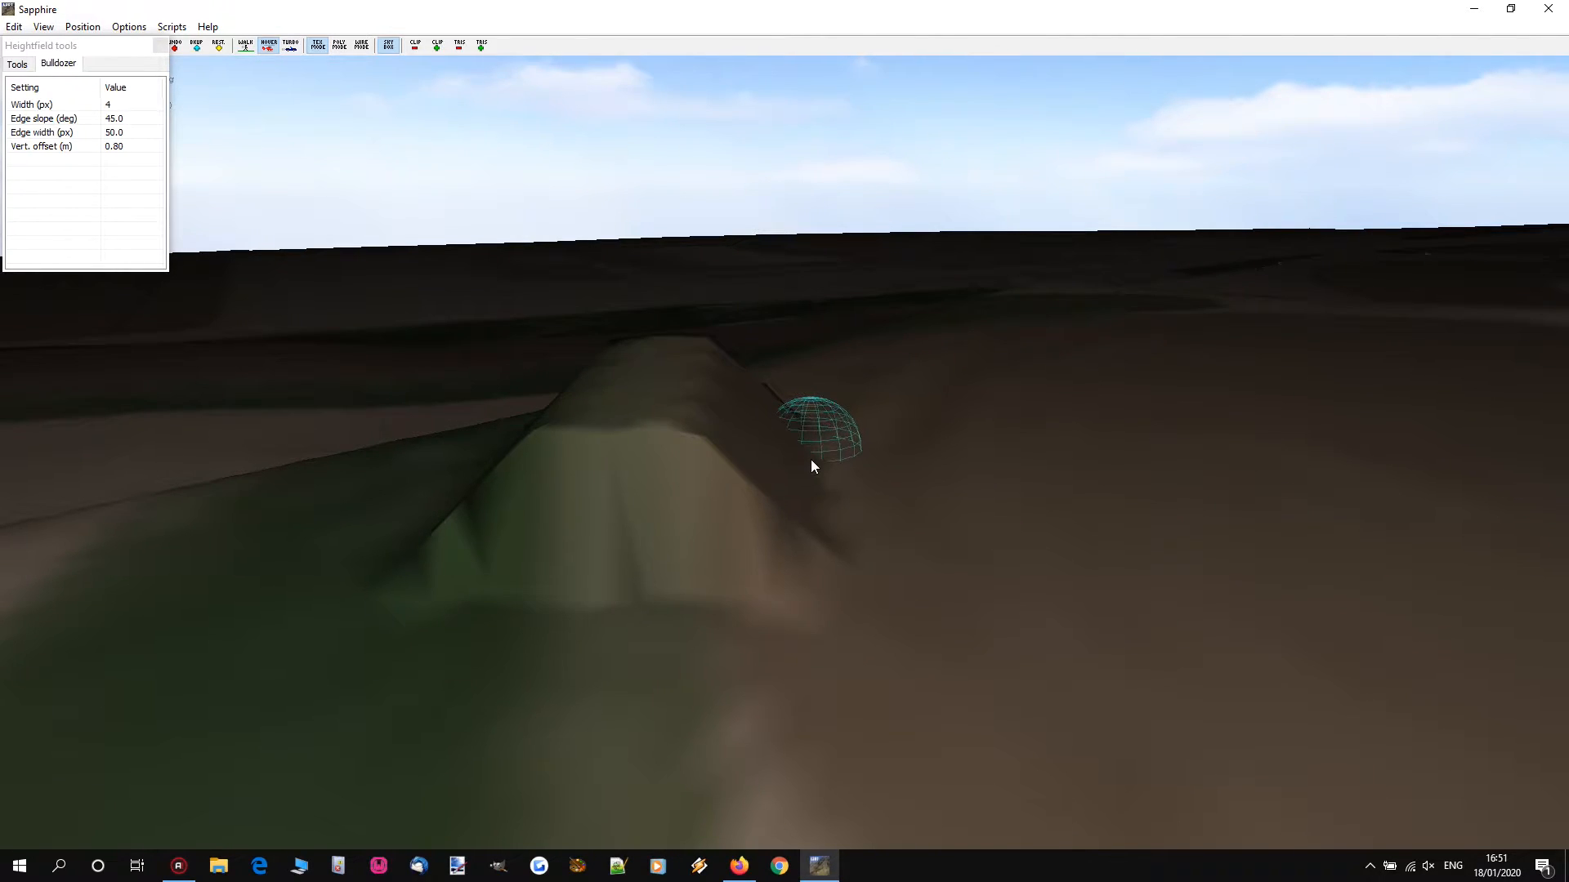
key("ctrl+z")
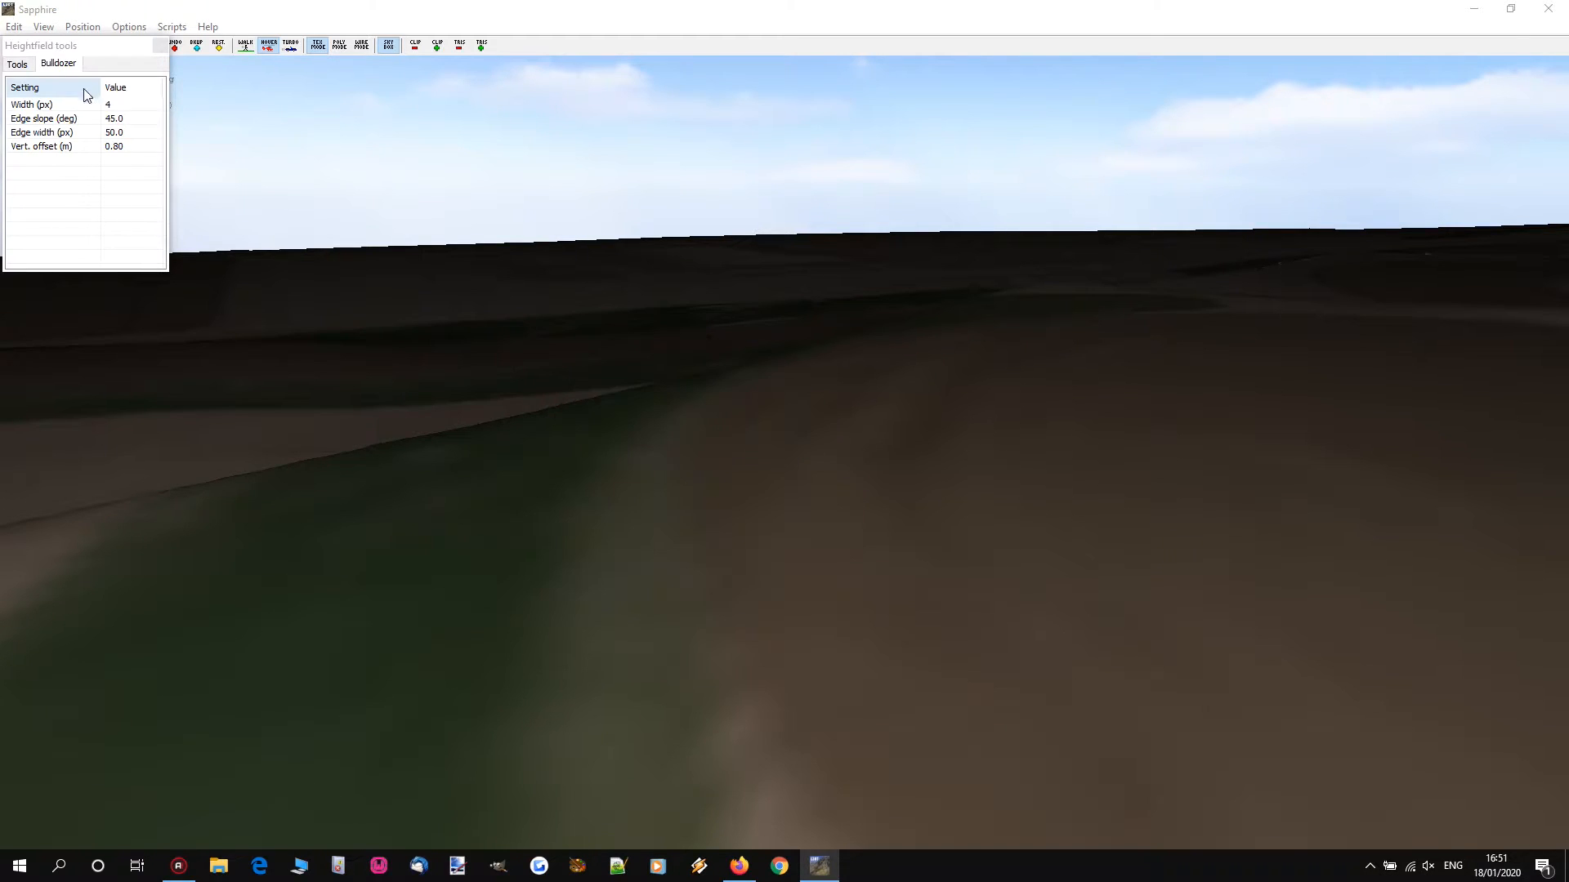
Step: Try the bank again with a 55-degree edge slope along the same grass edge and undo it
left_click(119, 119)
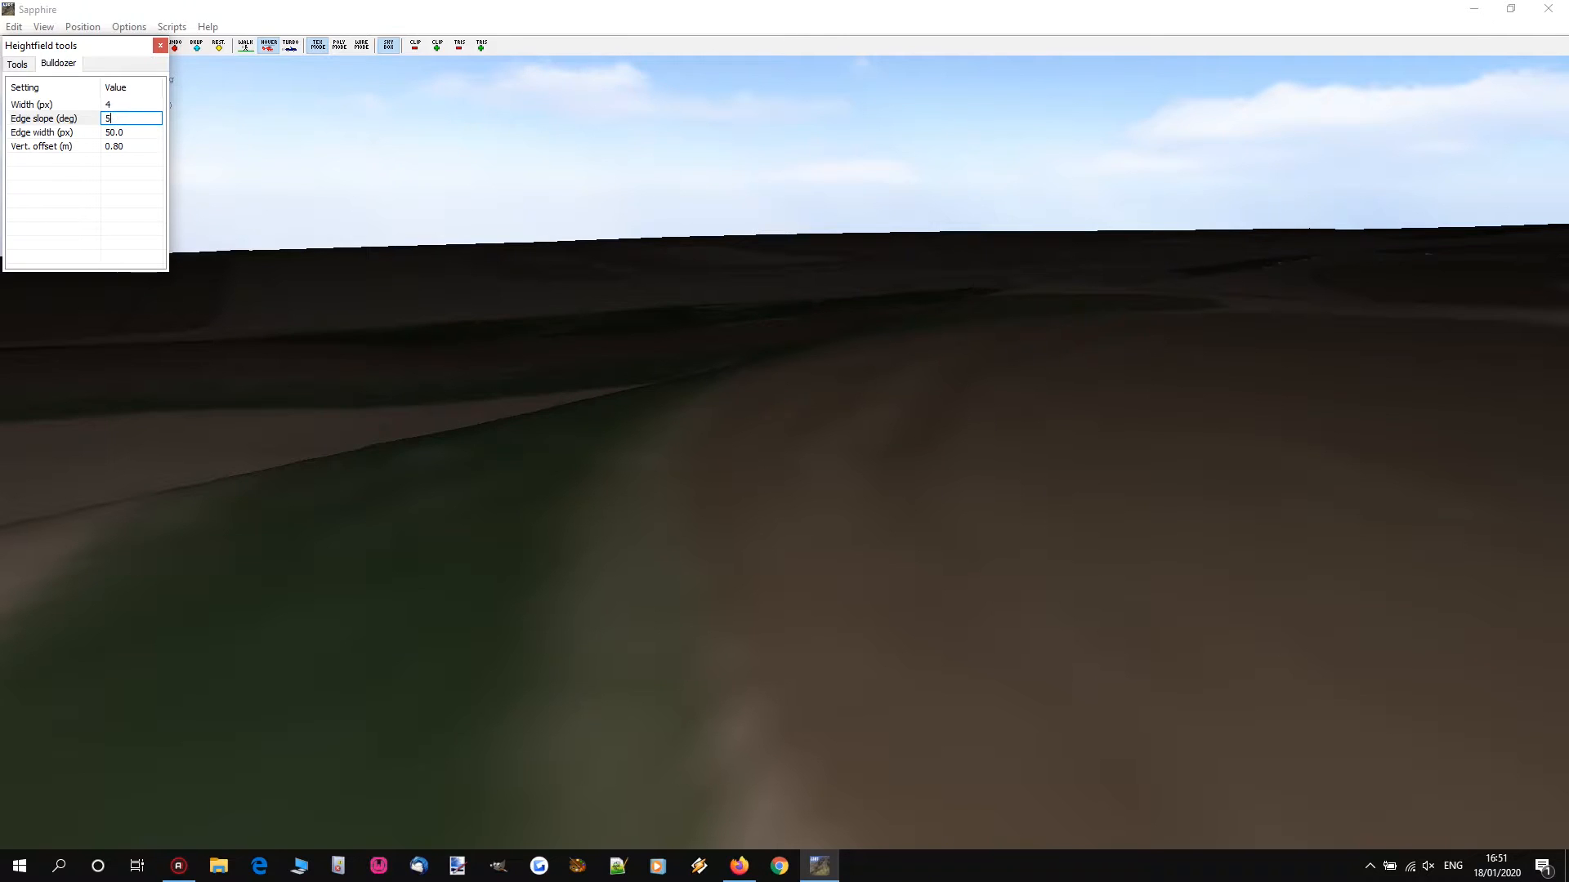
left_click_drag(708, 396, 679, 564)
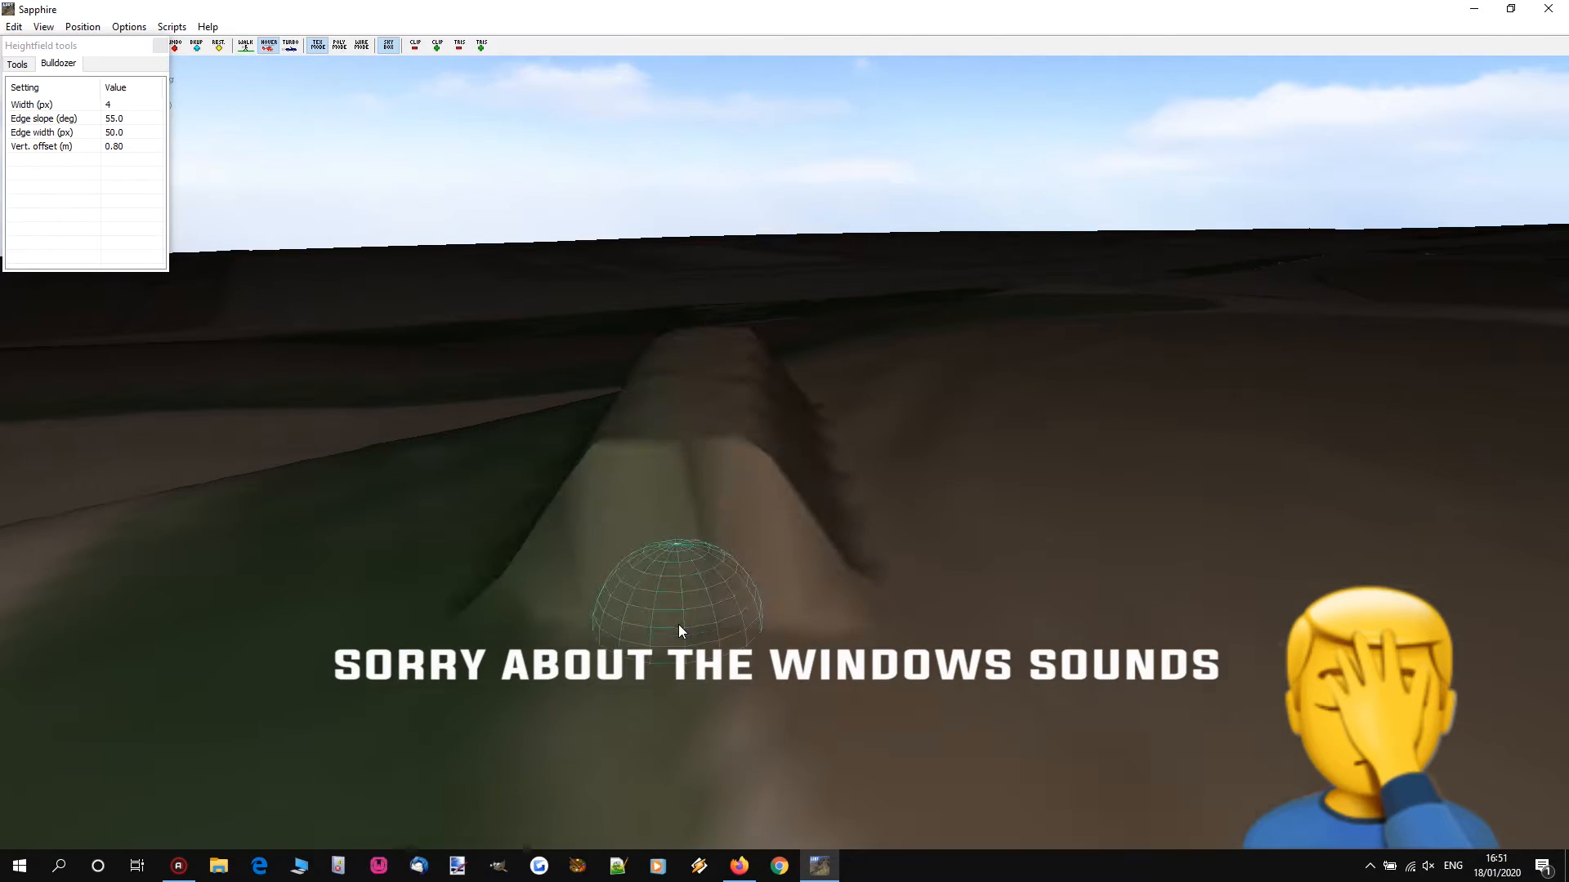
key("ctrl+z")
Step: Set the edge slope to 35 degrees, try another bank along the same grass edge, inspect it and undo it
left_click(119, 119)
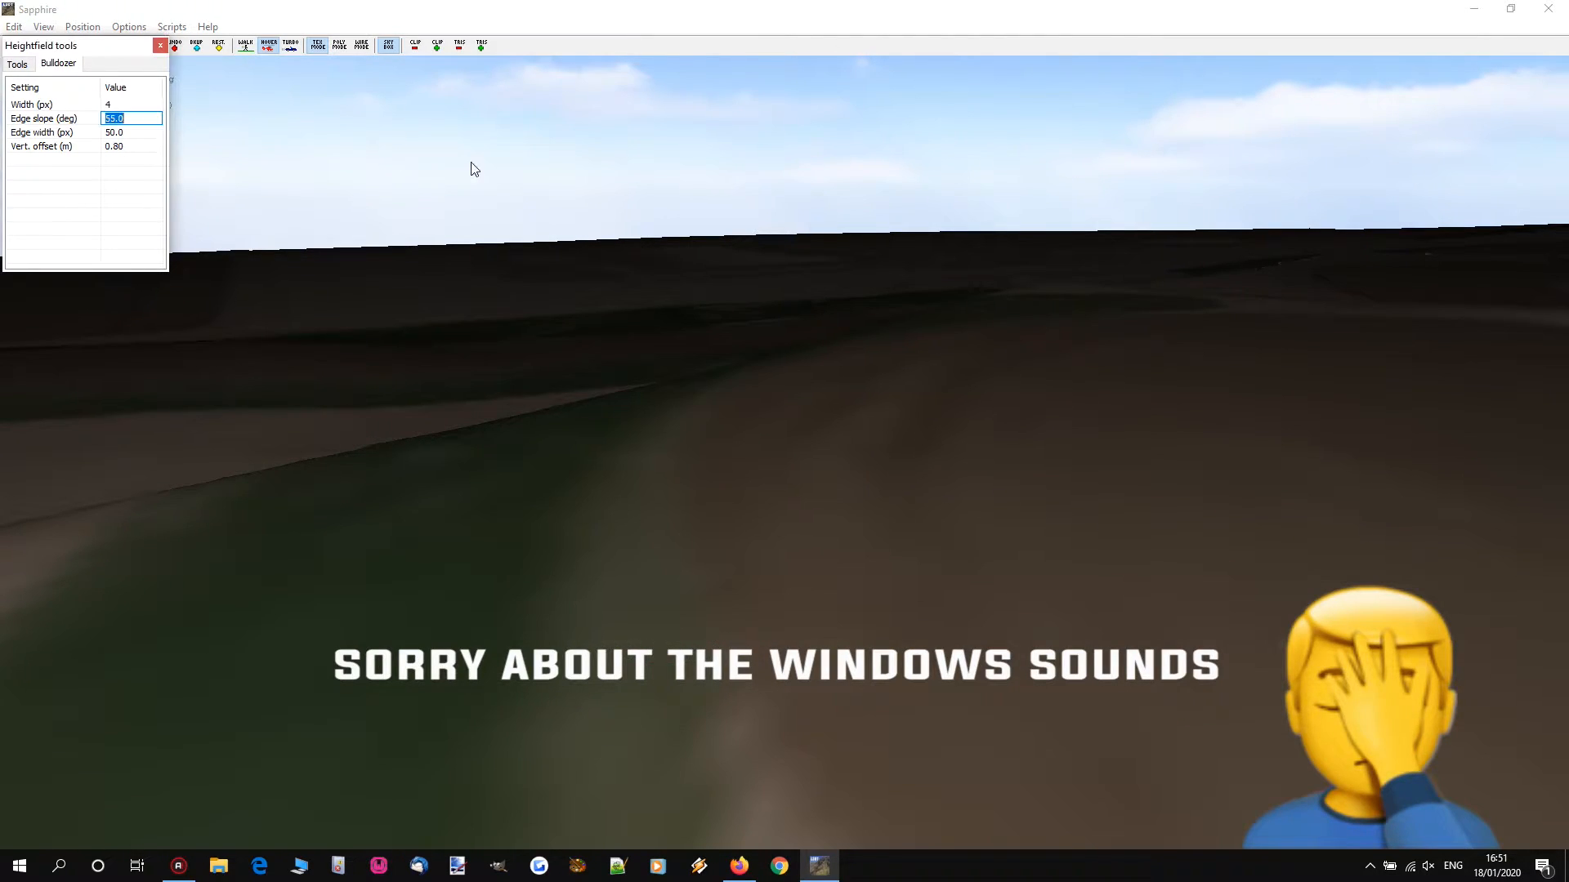
type("35")
key("Return")
left_click_drag(682, 437, 676, 677)
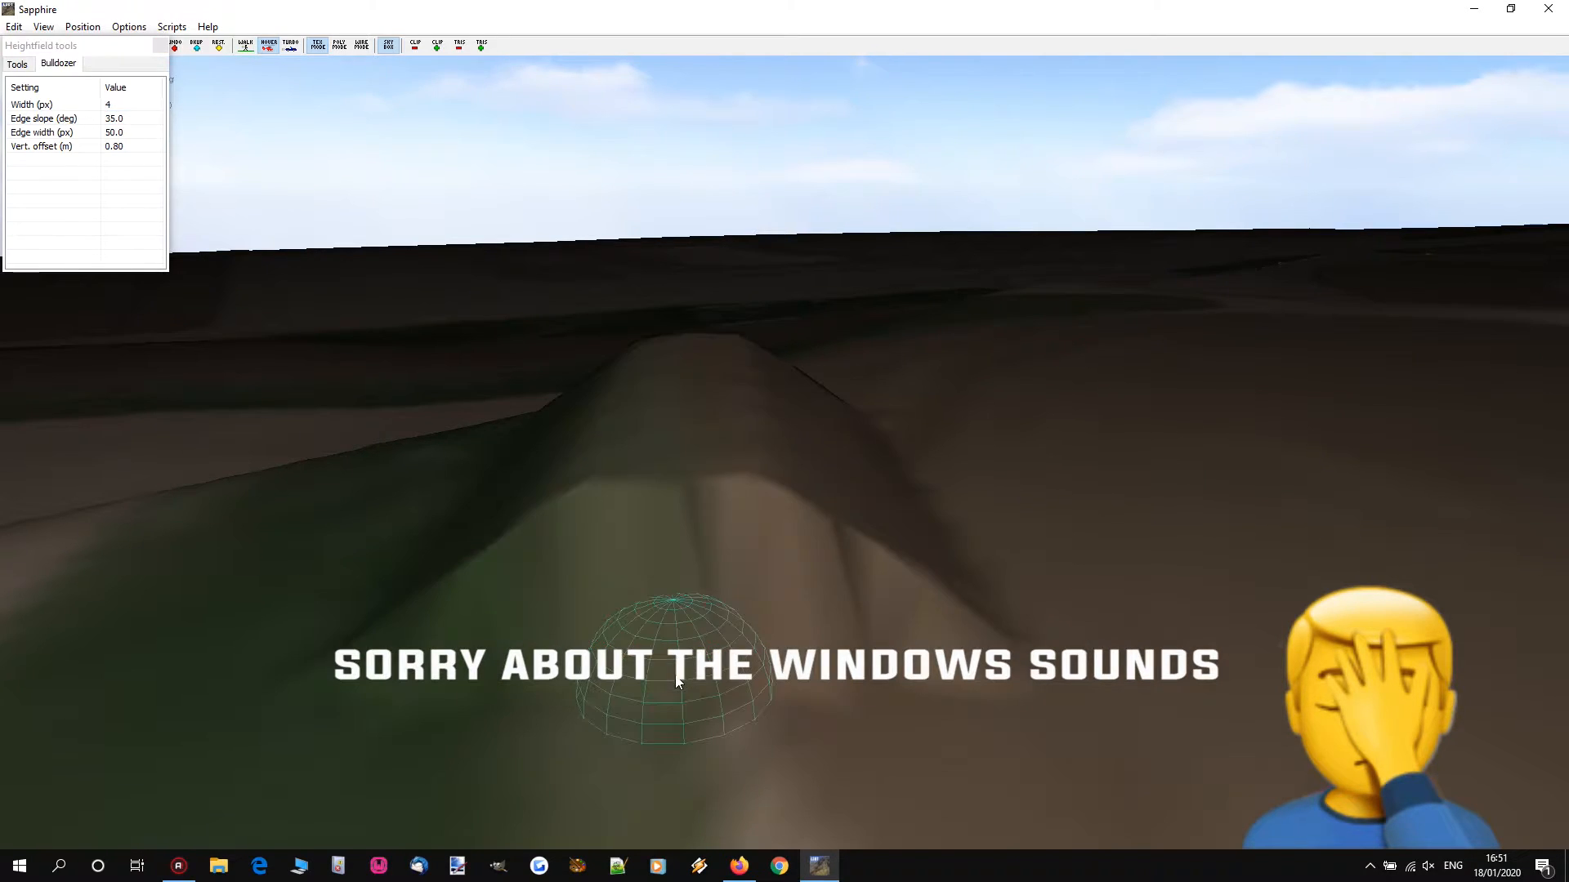
right_click_drag(999, 546, 781, 425)
key("ctrl+z")
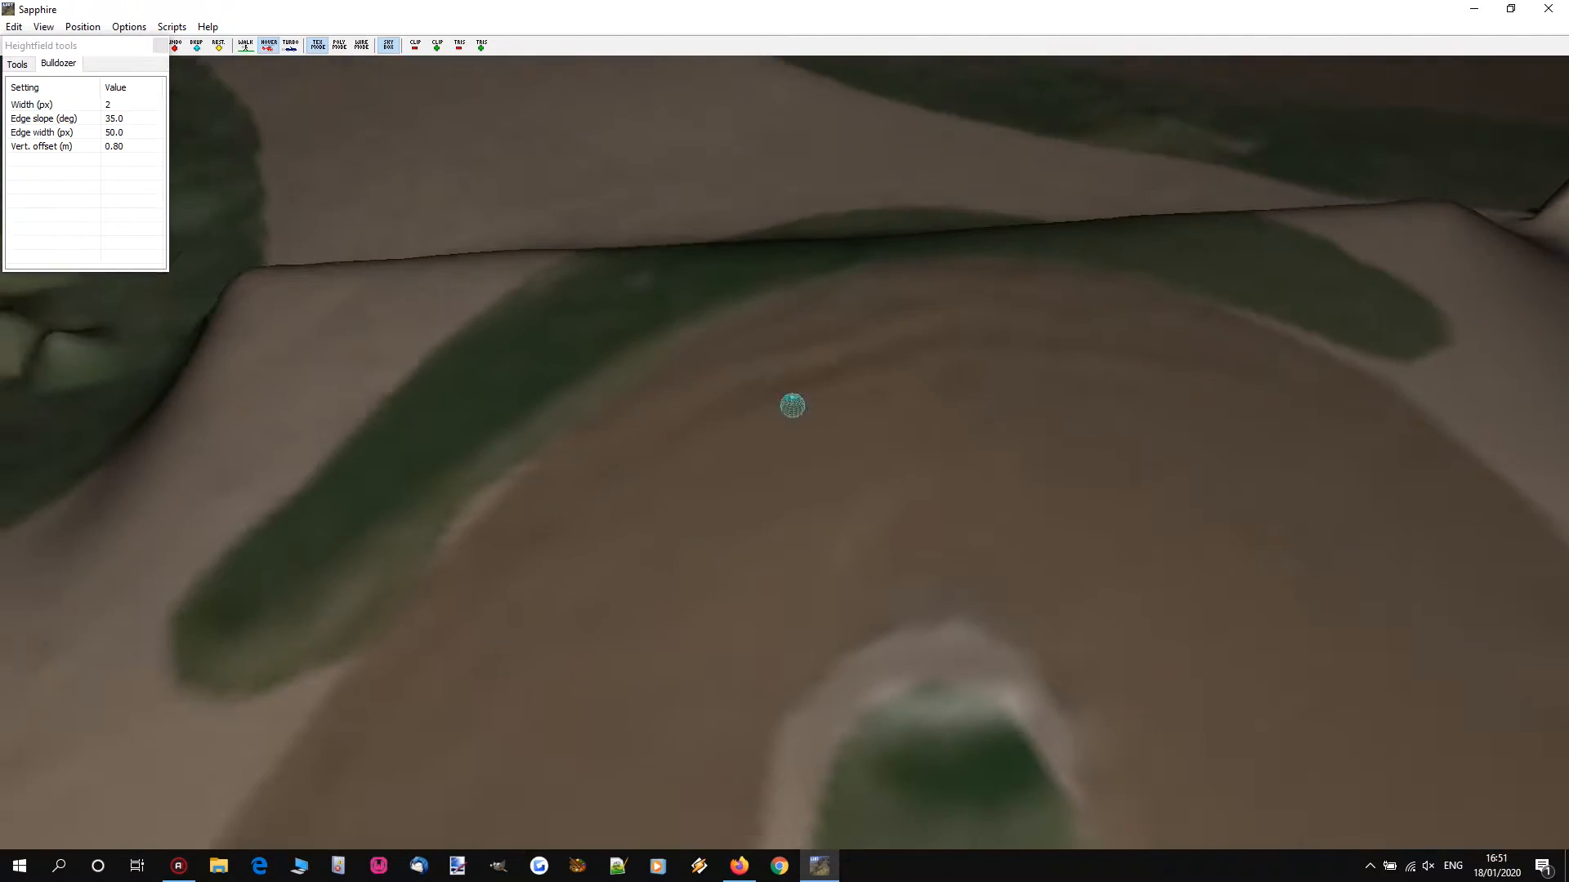
Step: View the whole bend around the grass divider from above and switch to Firefox to compare it with the paused GoPro frame
right_click_drag(781, 425, 768, 647)
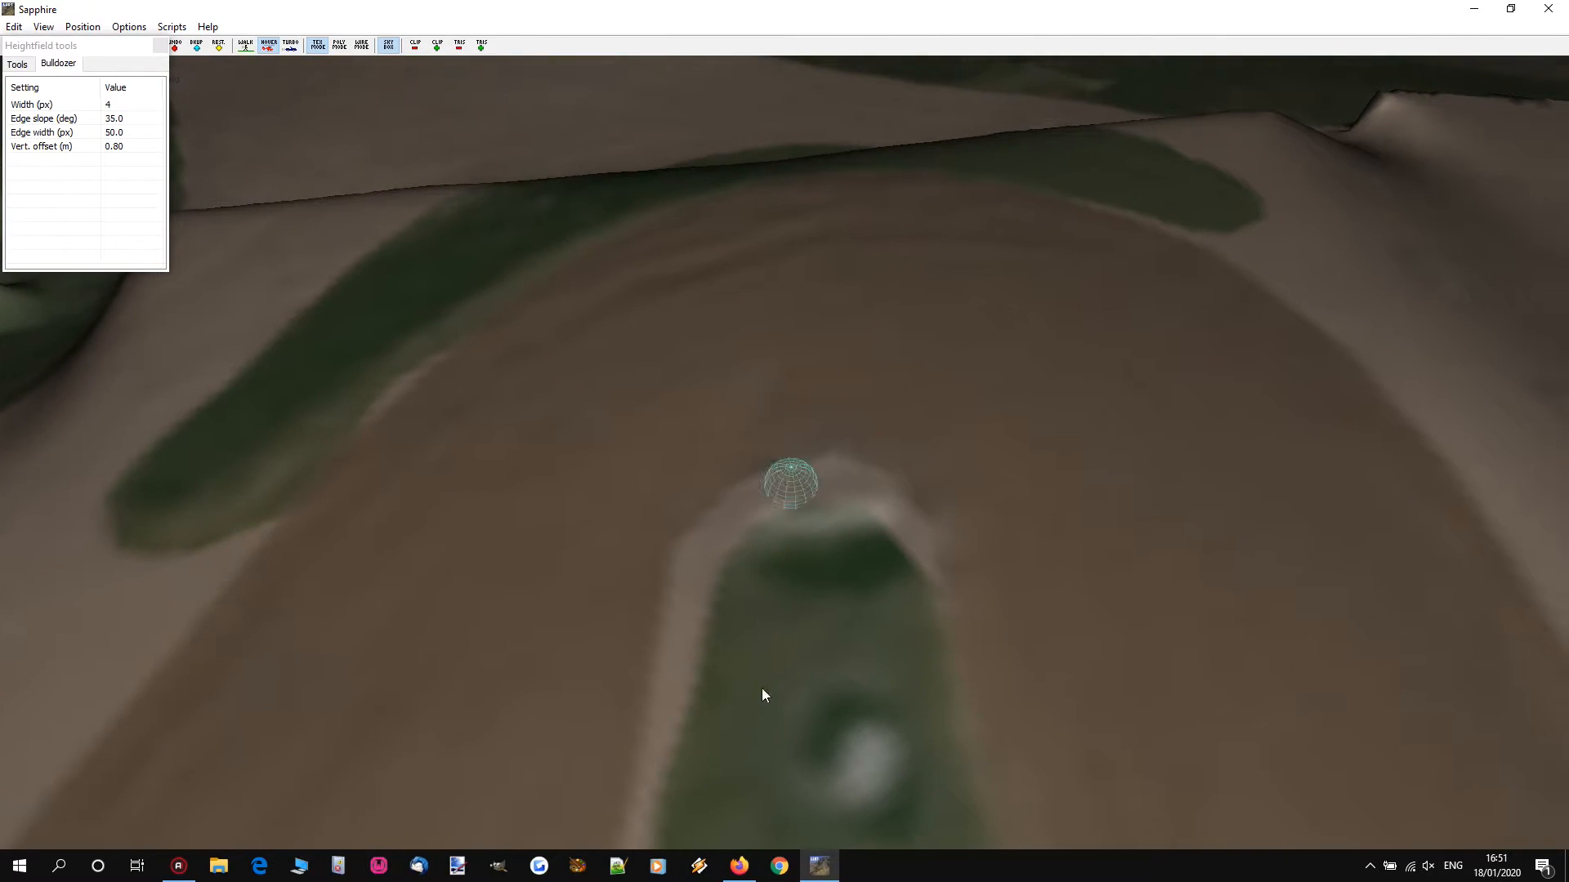
left_click(739, 866)
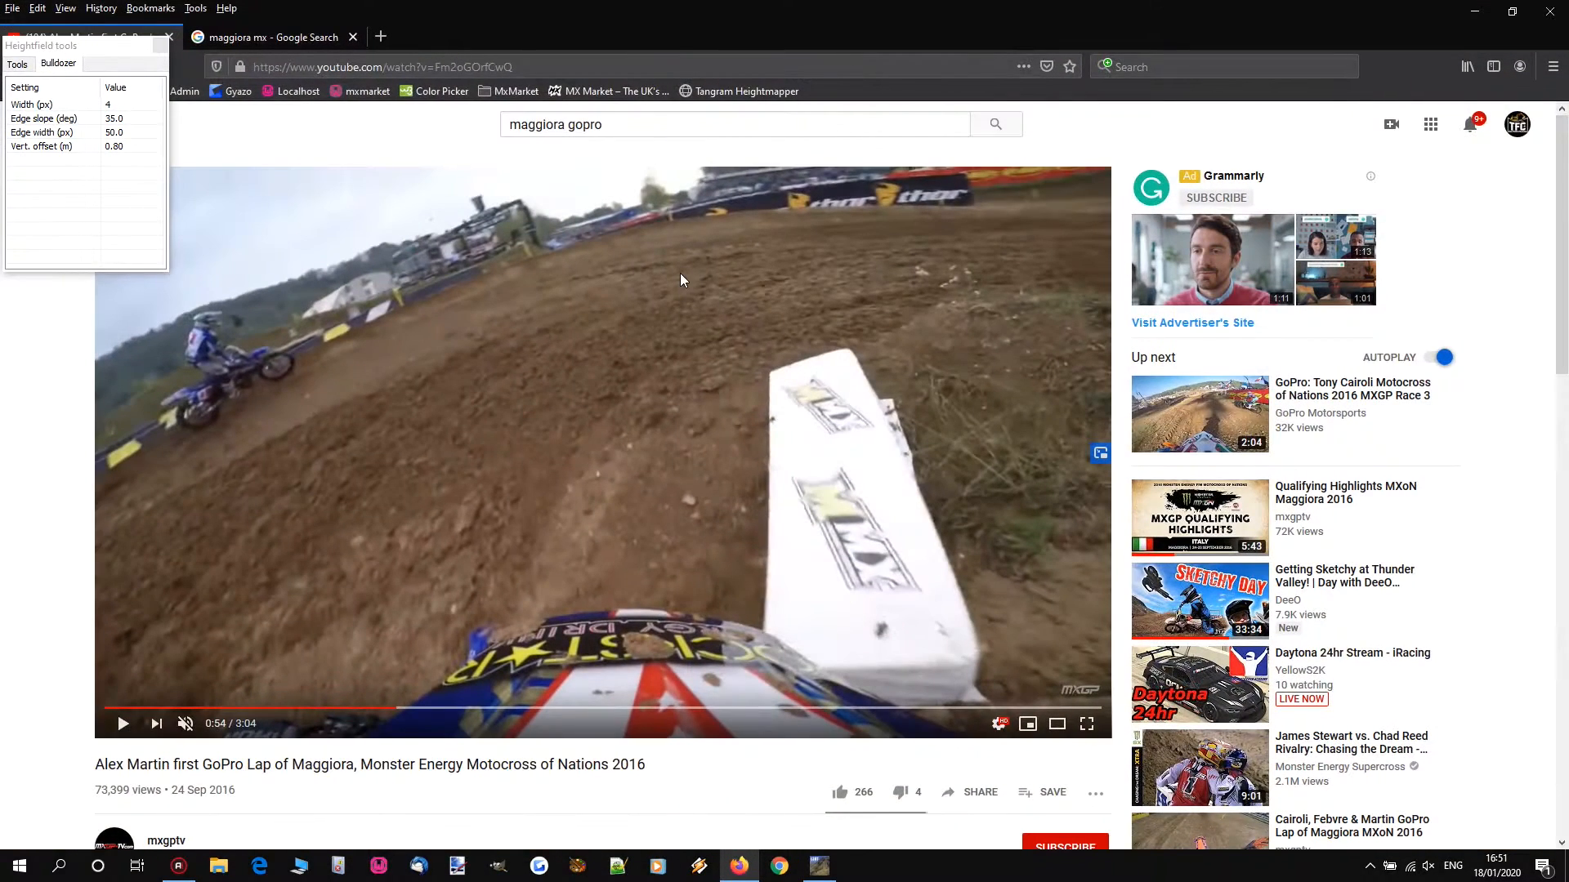
Step: Rewind the GoPro lap video to 0:52 to examine the banked corner, and return to the Sapphire terrain editor
left_click(389, 707)
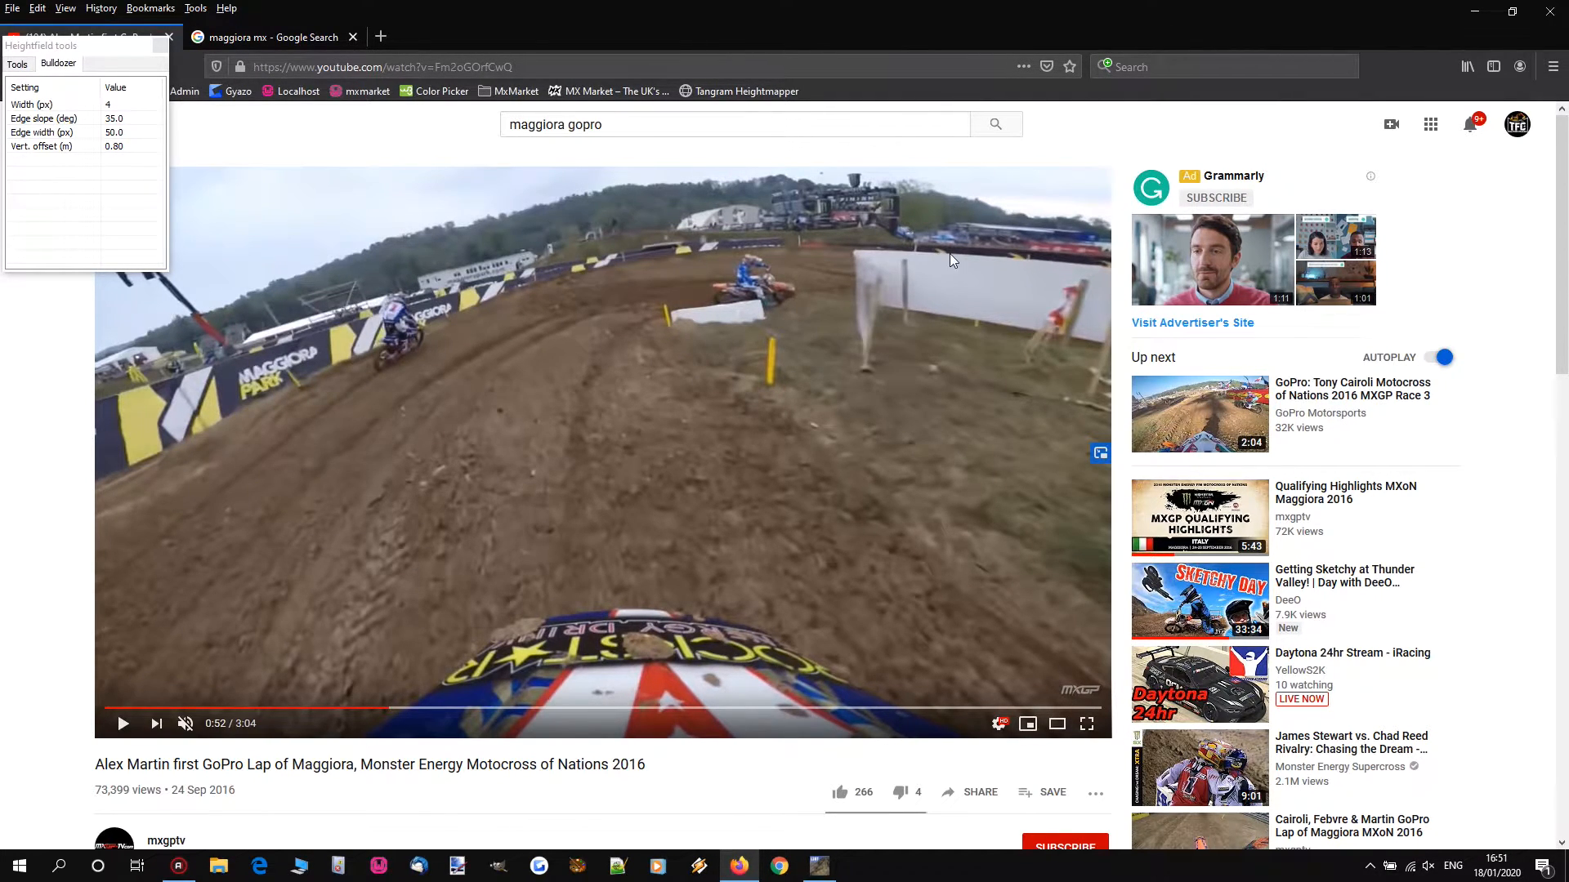
left_click(1475, 11)
Step: Bulldoze raised berm segments around the outer edge of the hairpin with the 0.80 m vertical offset
mouse_move(784, 425)
right_mouse_down()
mouse_move(784, 446)
mouse_move(784, 424)
right_mouse_up()
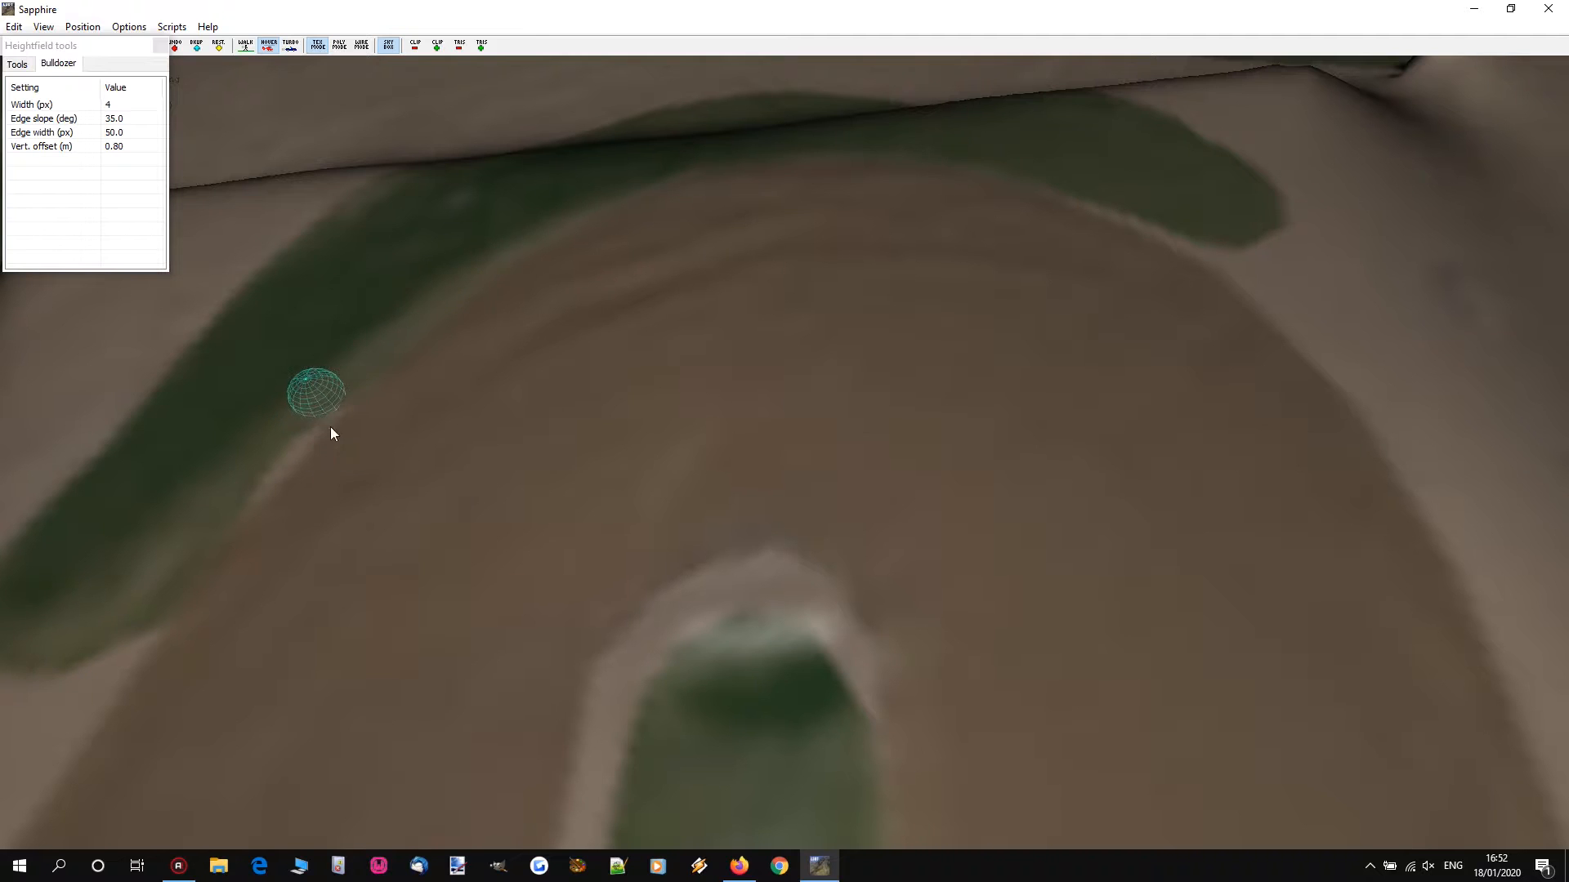
mouse_move(309, 458)
left_mouse_down()
mouse_move(444, 322)
mouse_move(431, 330)
left_mouse_up()
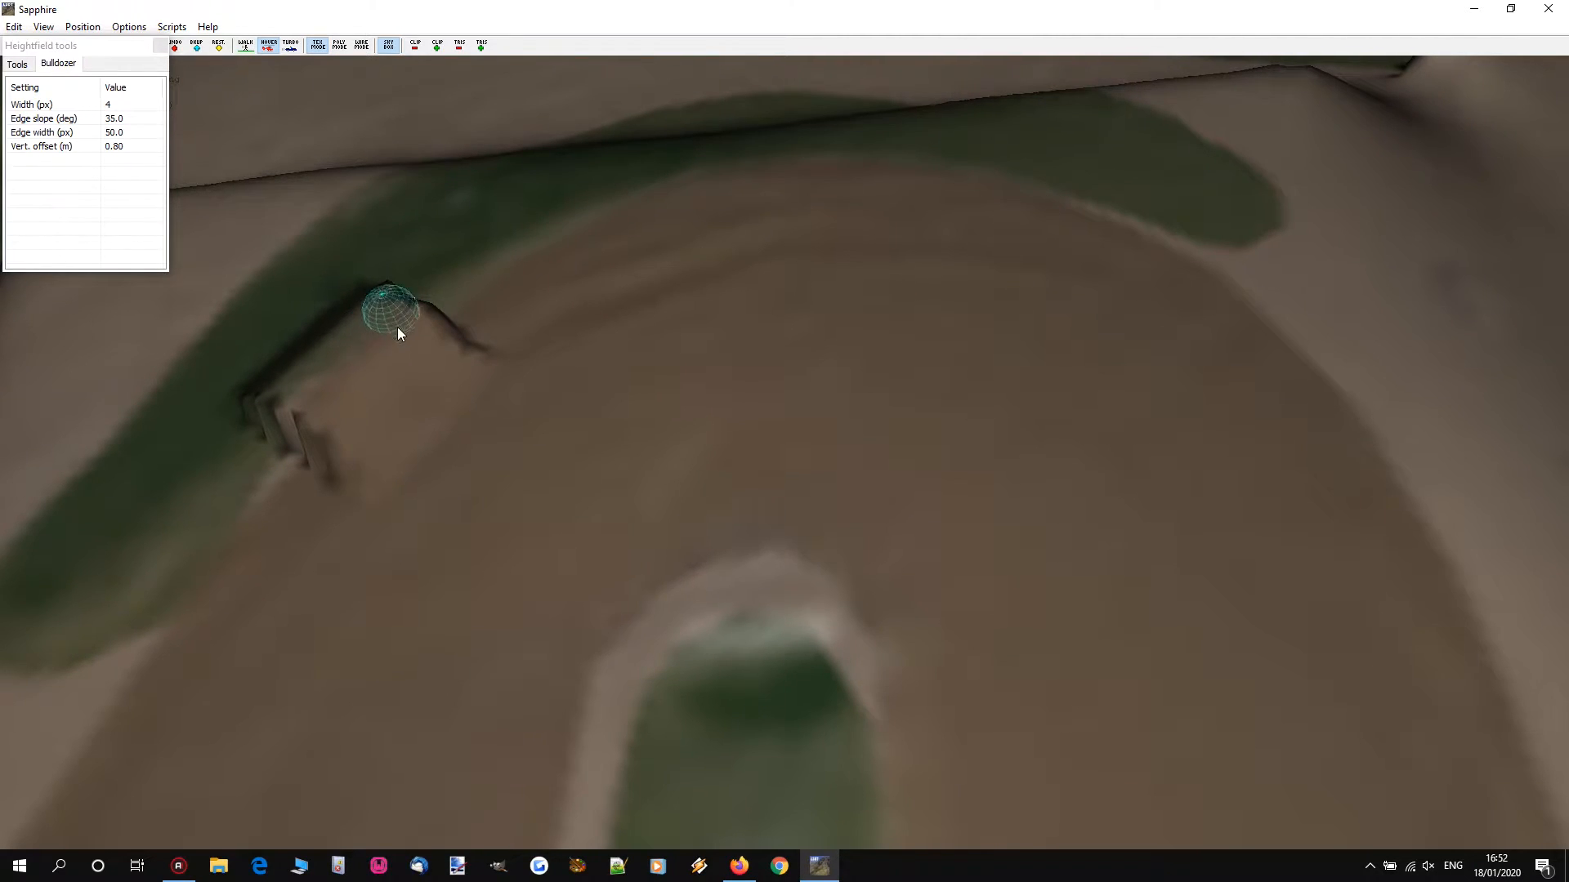
left_click_drag(438, 314, 721, 187)
left_click_drag(849, 173, 1275, 343)
mouse_move(778, 539)
right_mouse_down()
mouse_move(785, 429)
mouse_move(739, 404)
mouse_move(776, 433)
mouse_move(817, 412)
mouse_move(687, 384)
mouse_move(876, 396)
mouse_move(678, 396)
mouse_move(810, 400)
mouse_move(784, 425)
mouse_move(784, 399)
mouse_move(817, 396)
right_mouse_up()
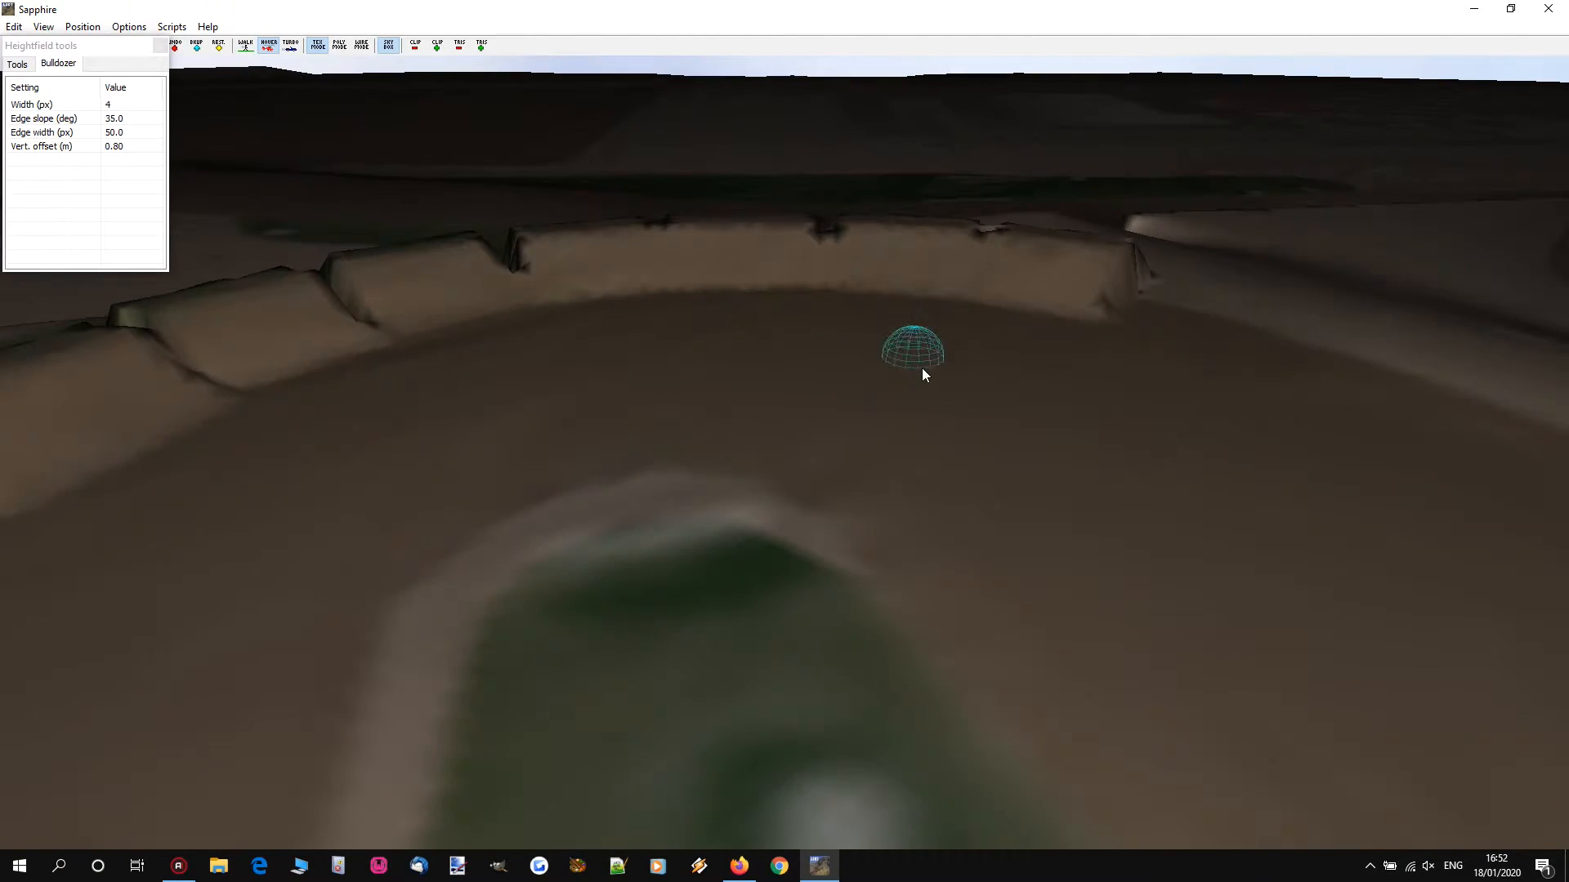
Step: Set the bulldozer's vertical offset to 0.5 m and add a lower berm segment at each end of the berm
left_click(115, 146)
type("0.5")
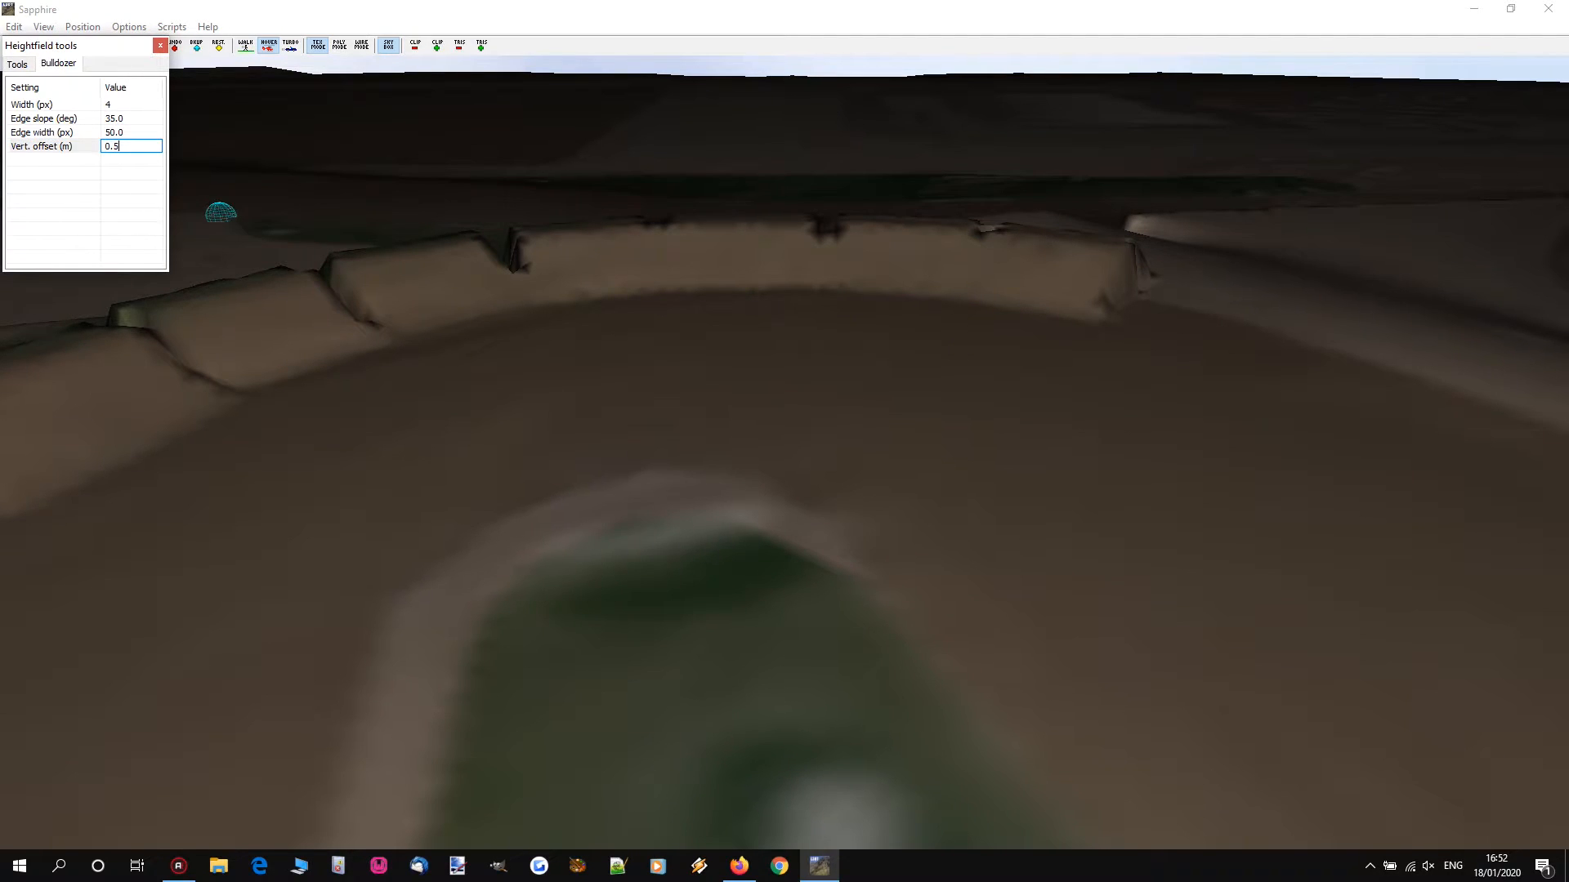
left_click(152, 232)
key("s")
left_click_drag(272, 379, 67, 523)
mouse_move(899, 321)
left_mouse_down()
mouse_move(1098, 420)
mouse_move(1108, 406)
left_mouse_up()
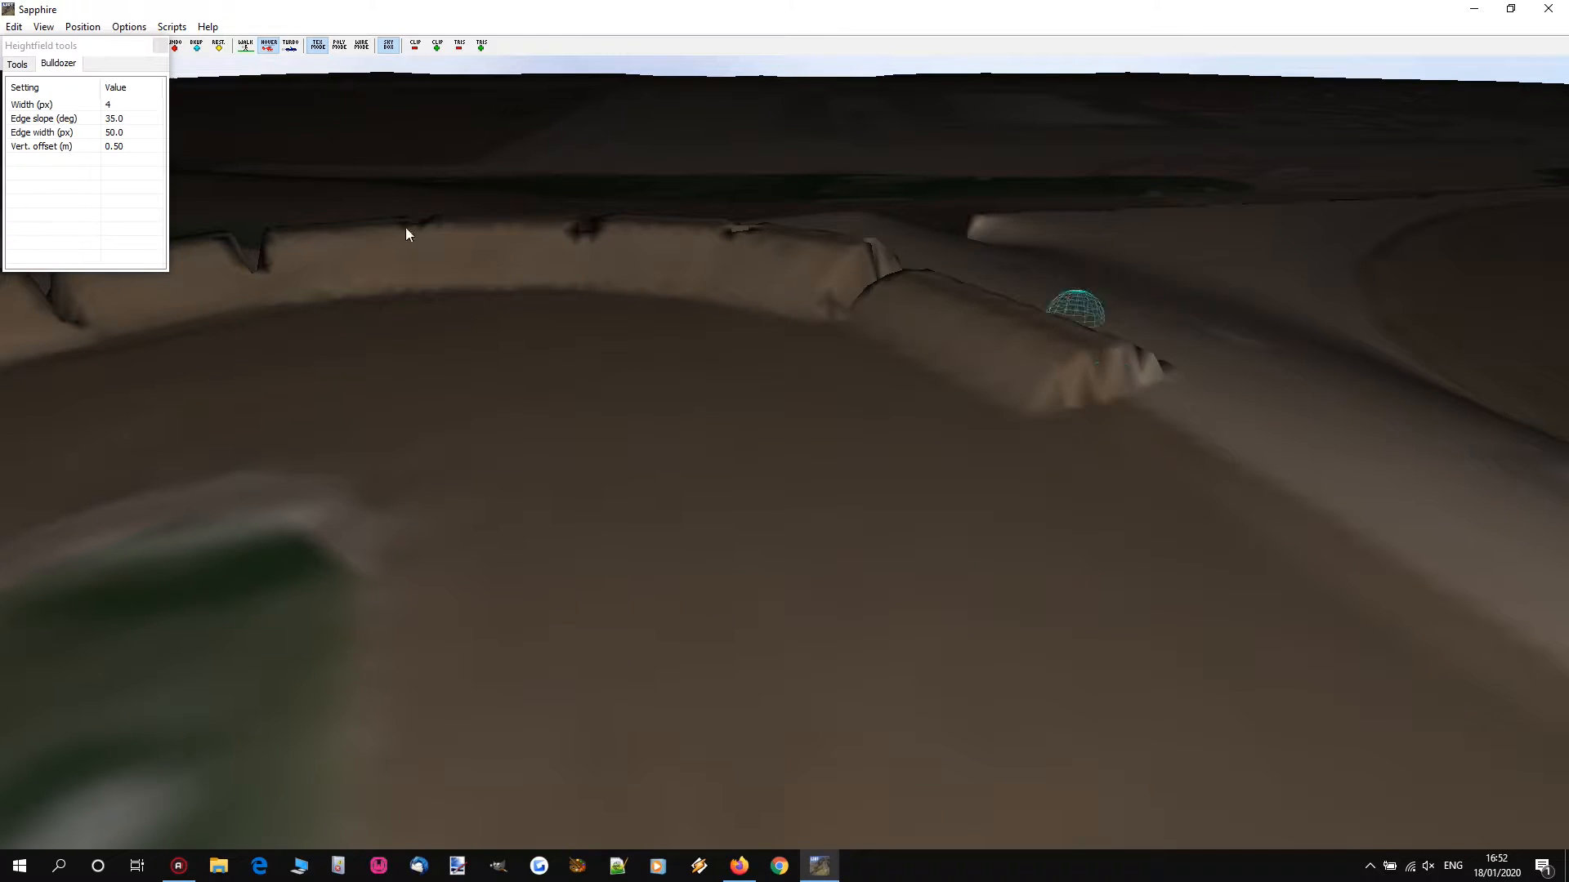
Step: Set the bulldozer's vertical offset to 0 m, then make a trial stroke across the flat track and undo it
key("s")
key("a")
key("a")
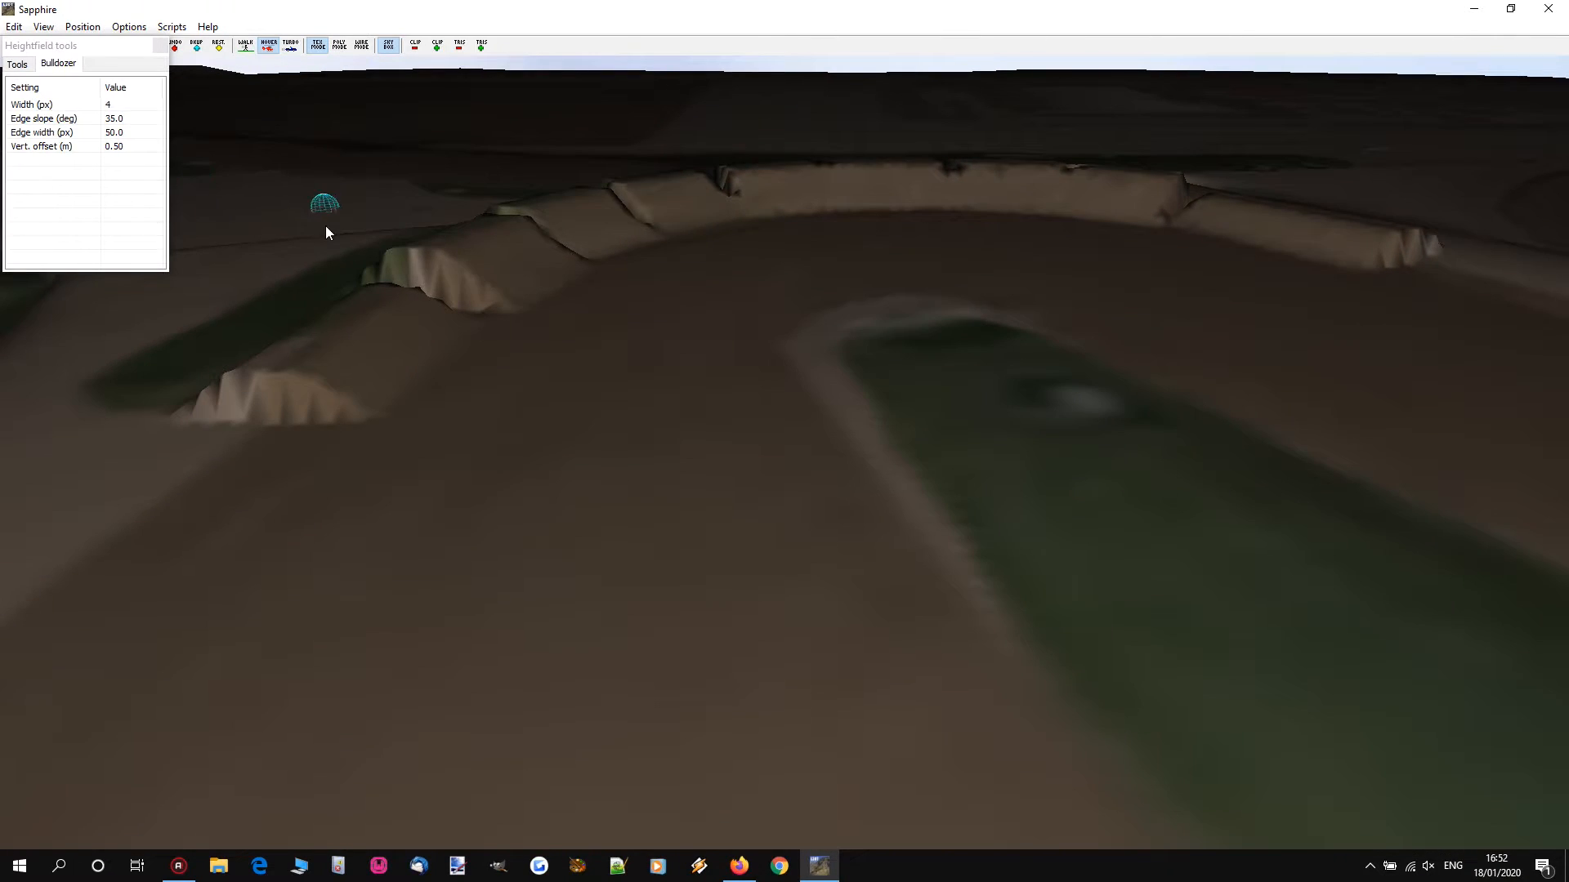
left_click(115, 147)
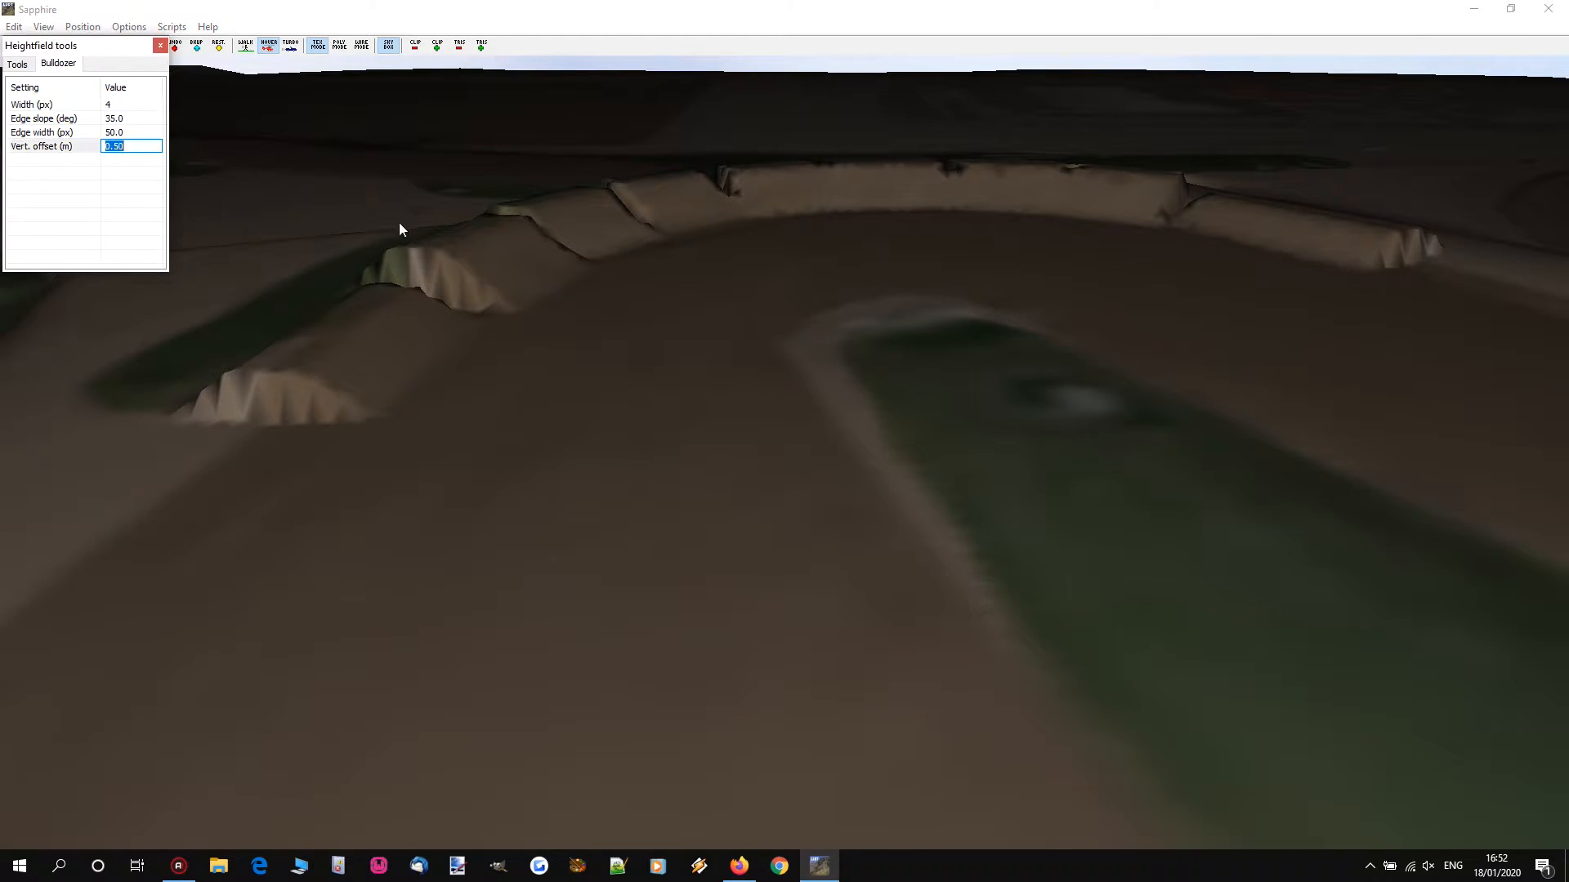
key("Return")
left_click(560, 434)
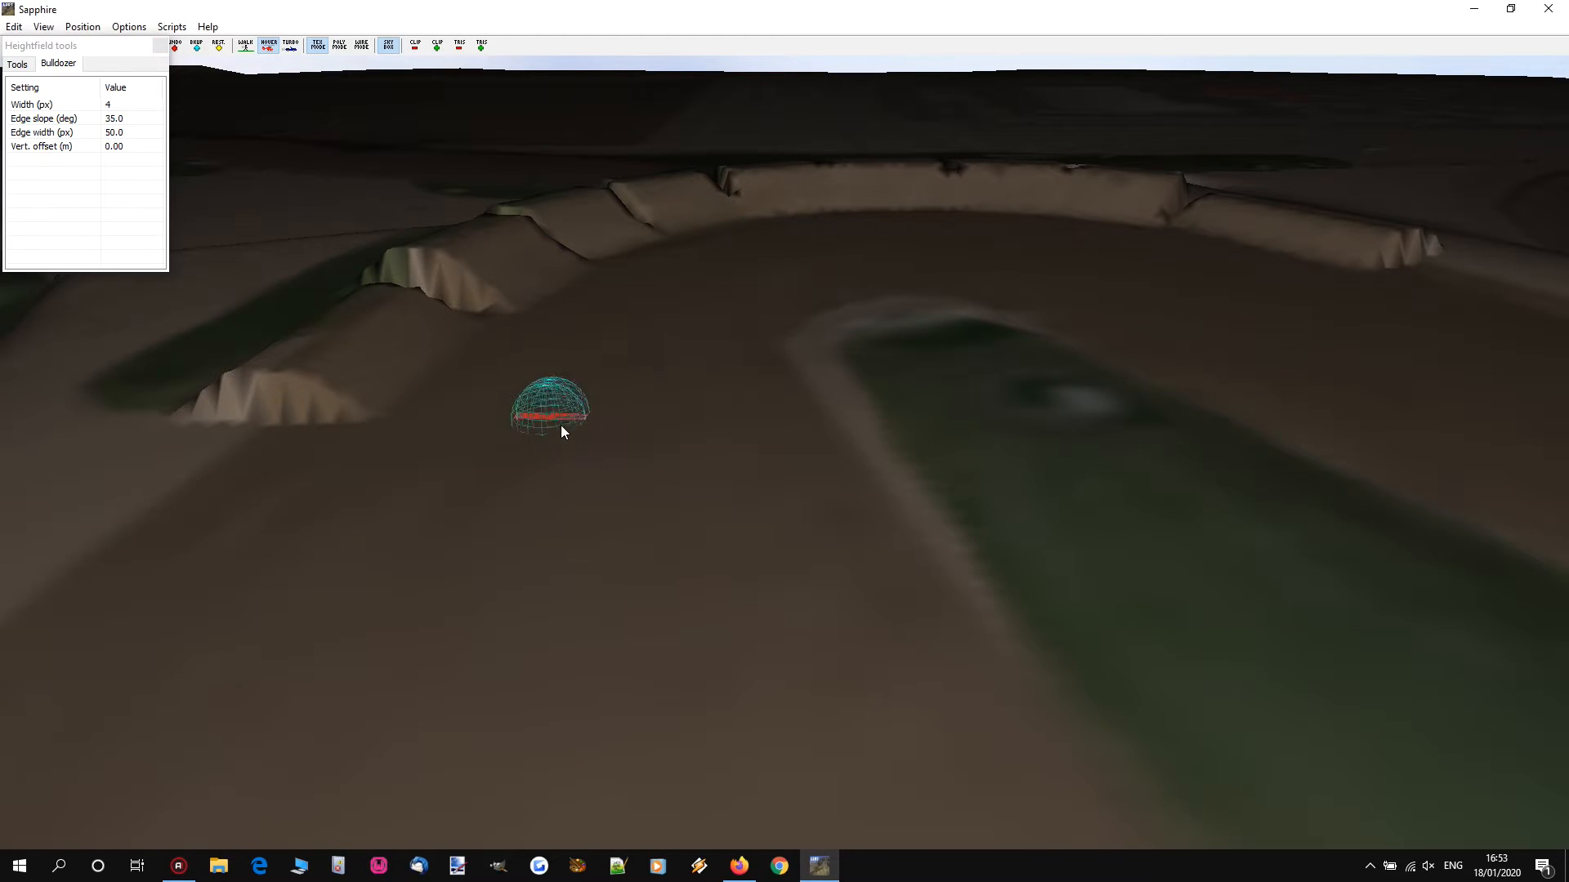
left_click(1073, 444)
key("ctrl+z")
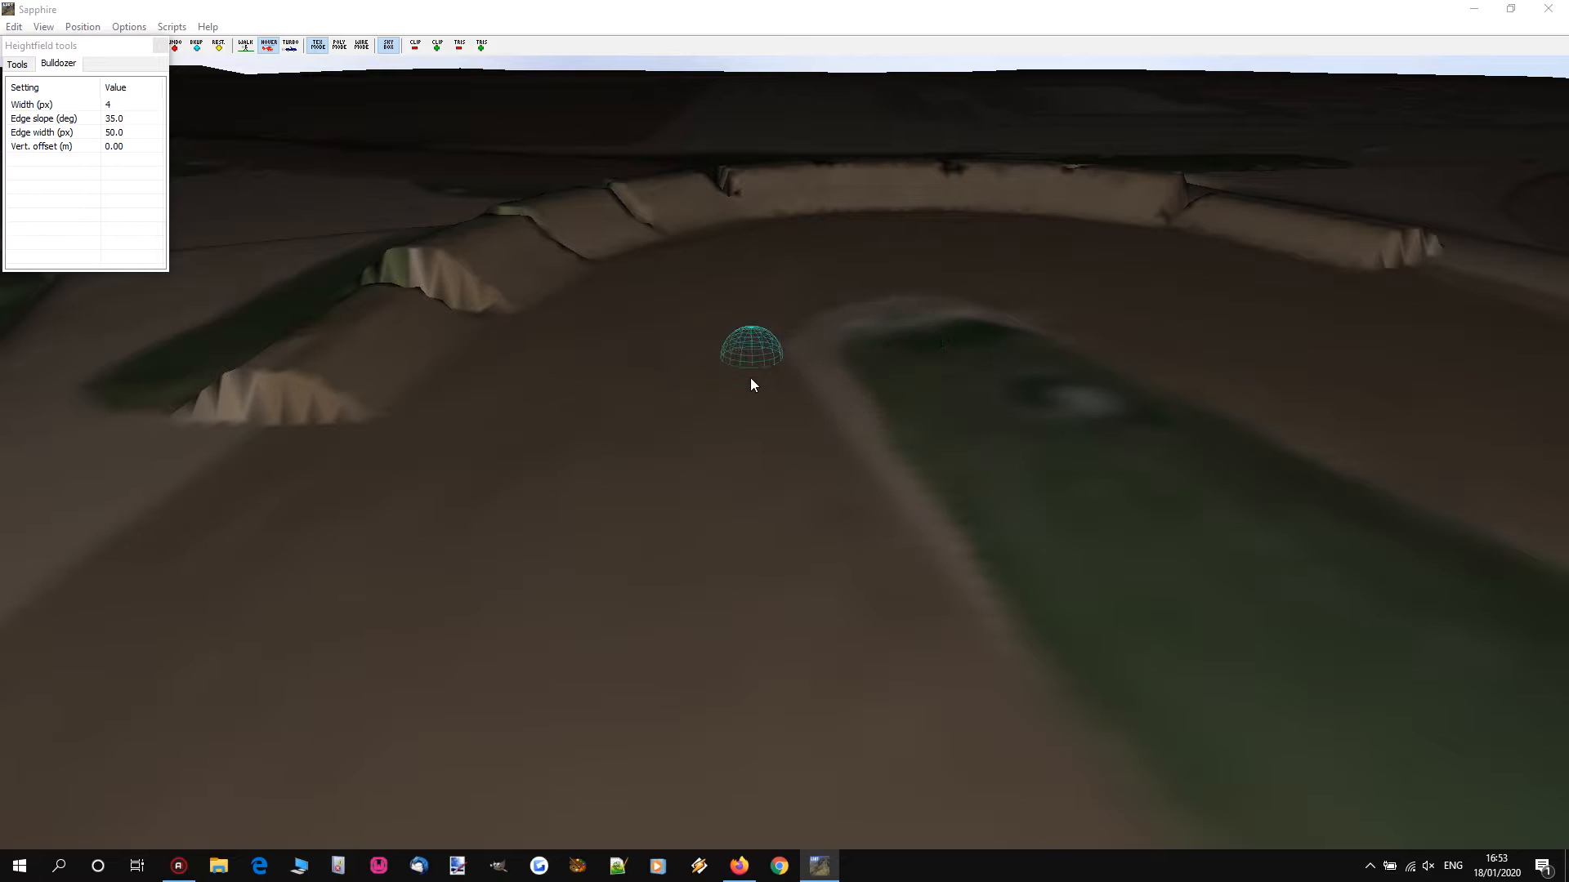
Step: Bulldoze along the berm's crest to bridge the gaps between the first 0.80 m segments
key("Up")
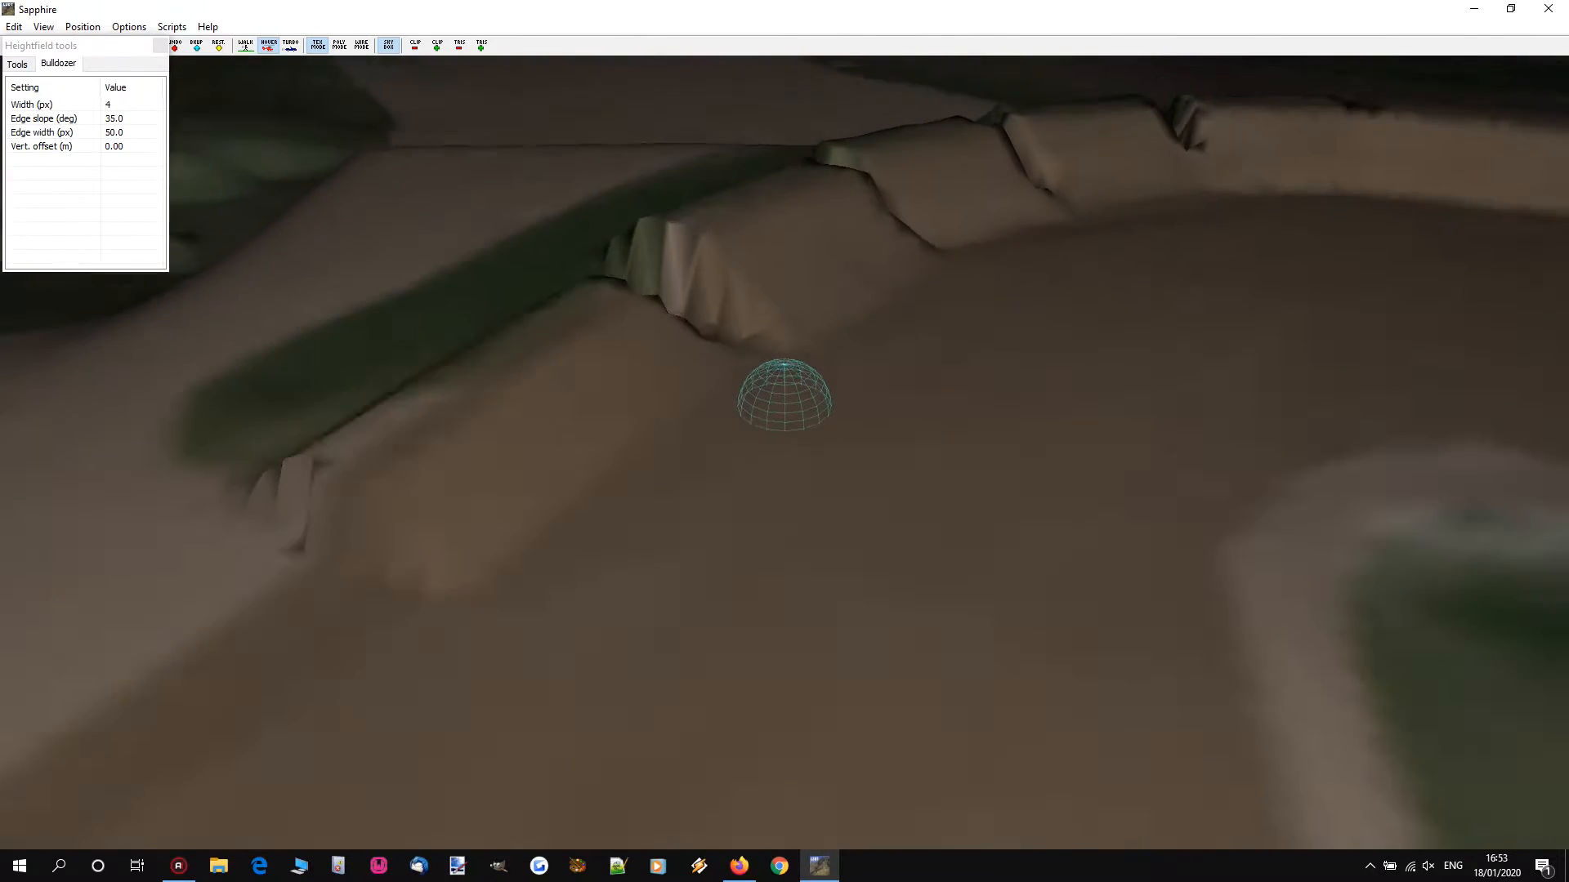
key("Down")
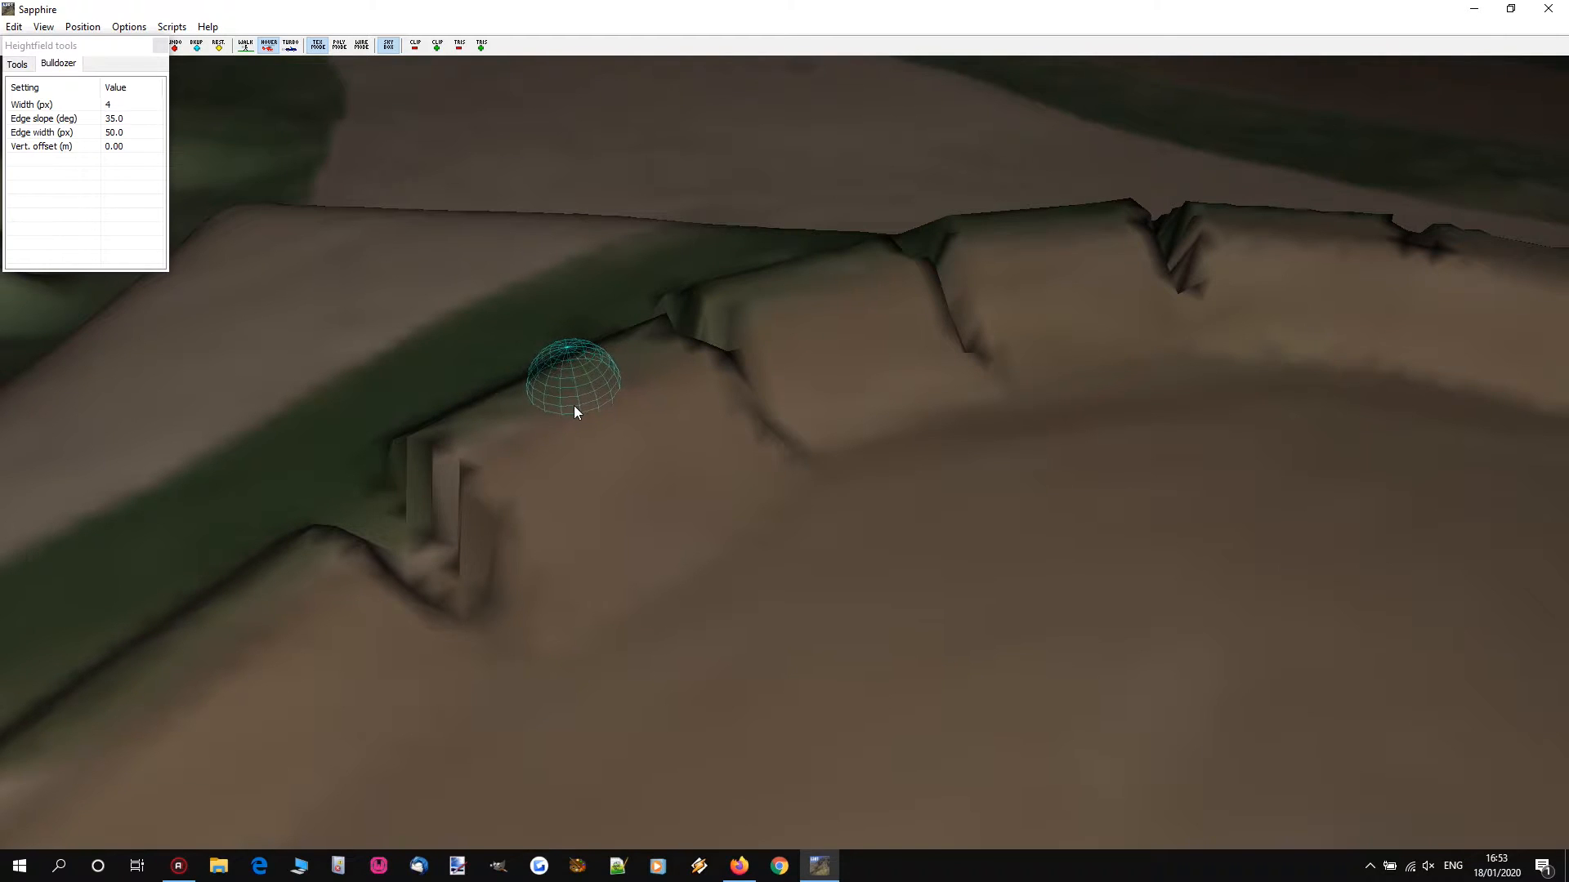
mouse_move(576, 413)
left_mouse_down()
mouse_move(817, 285)
mouse_move(1051, 236)
mouse_move(1295, 231)
mouse_move(1297, 257)
mouse_move(1059, 404)
mouse_move(1114, 389)
mouse_move(1489, 521)
left_mouse_up()
key("d")
key("d")
key("w")
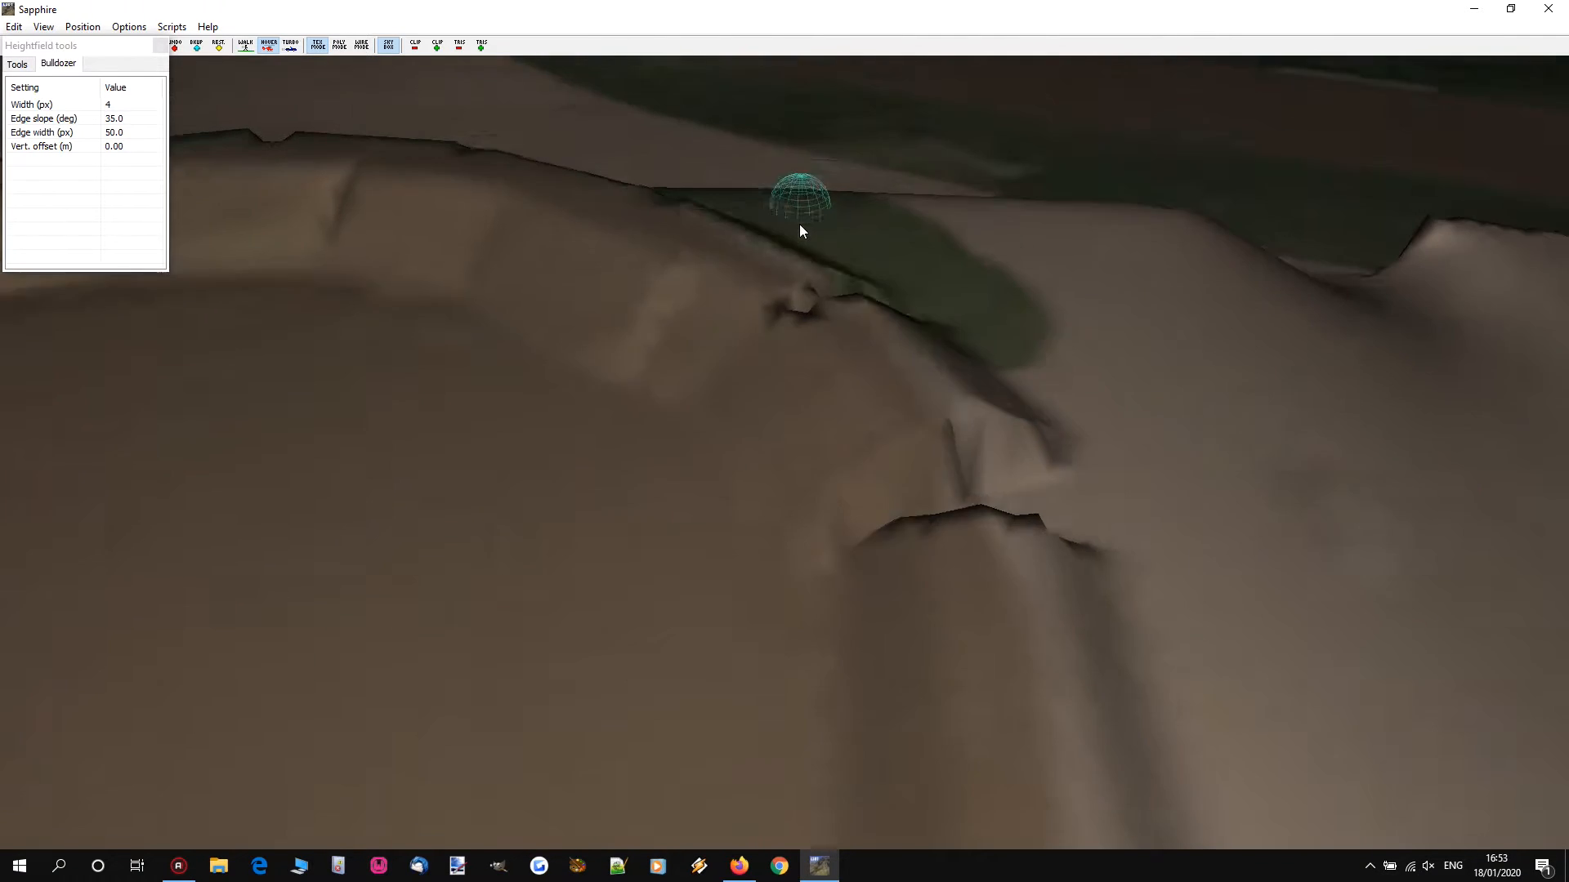
Step: Level the notch in the berm's crest near the middle of the bend with repeated bulldozer strokes
key("a")
left_click(452, 208)
key("w")
key("a")
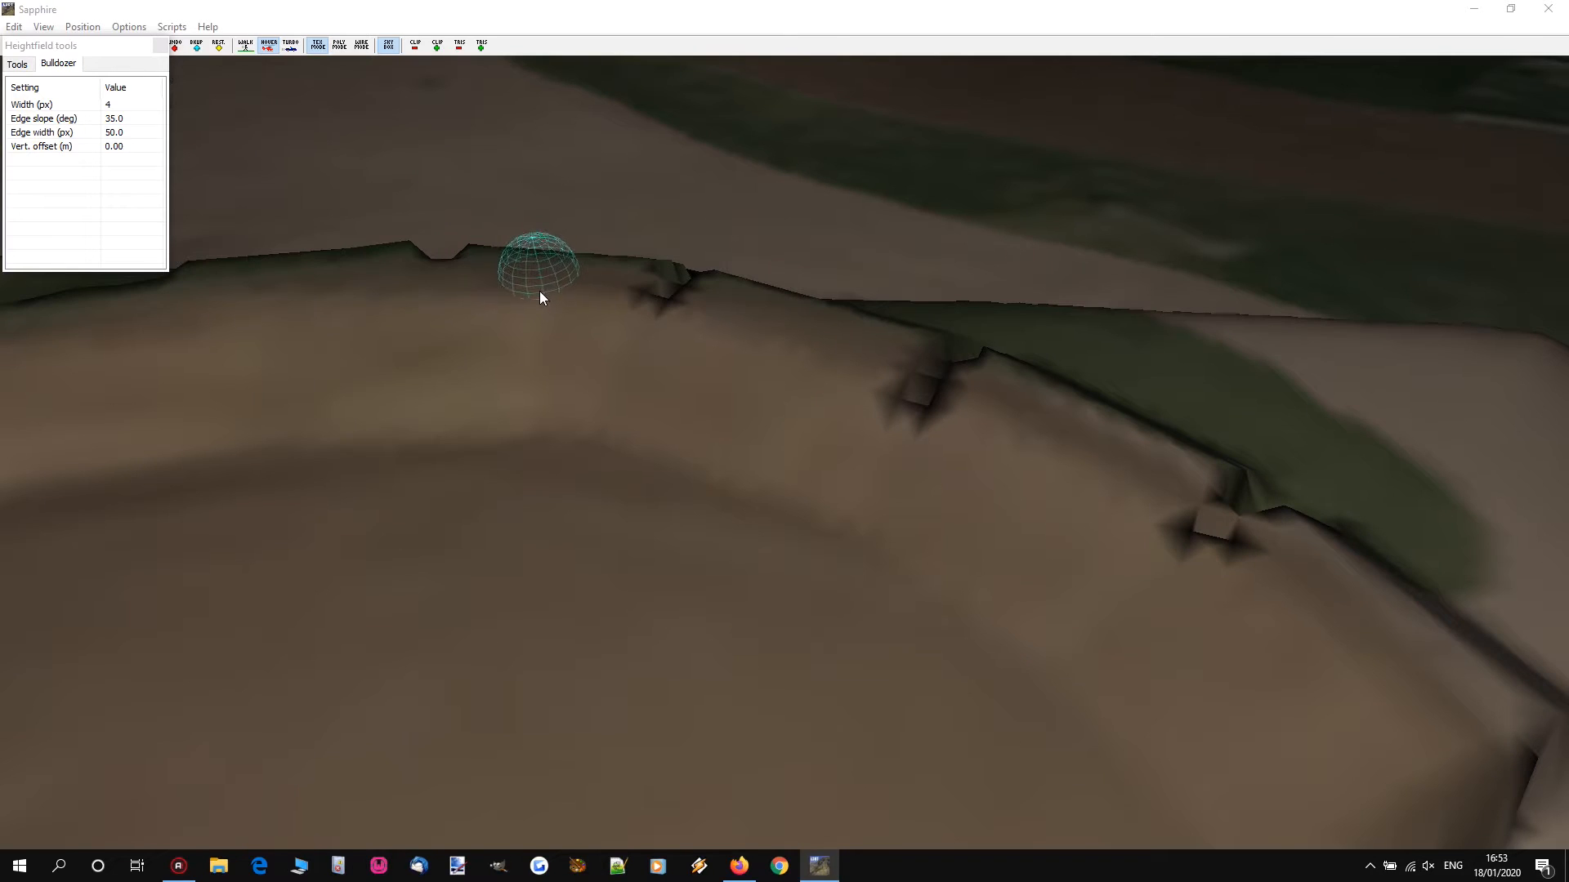
left_click_drag(536, 288, 826, 341)
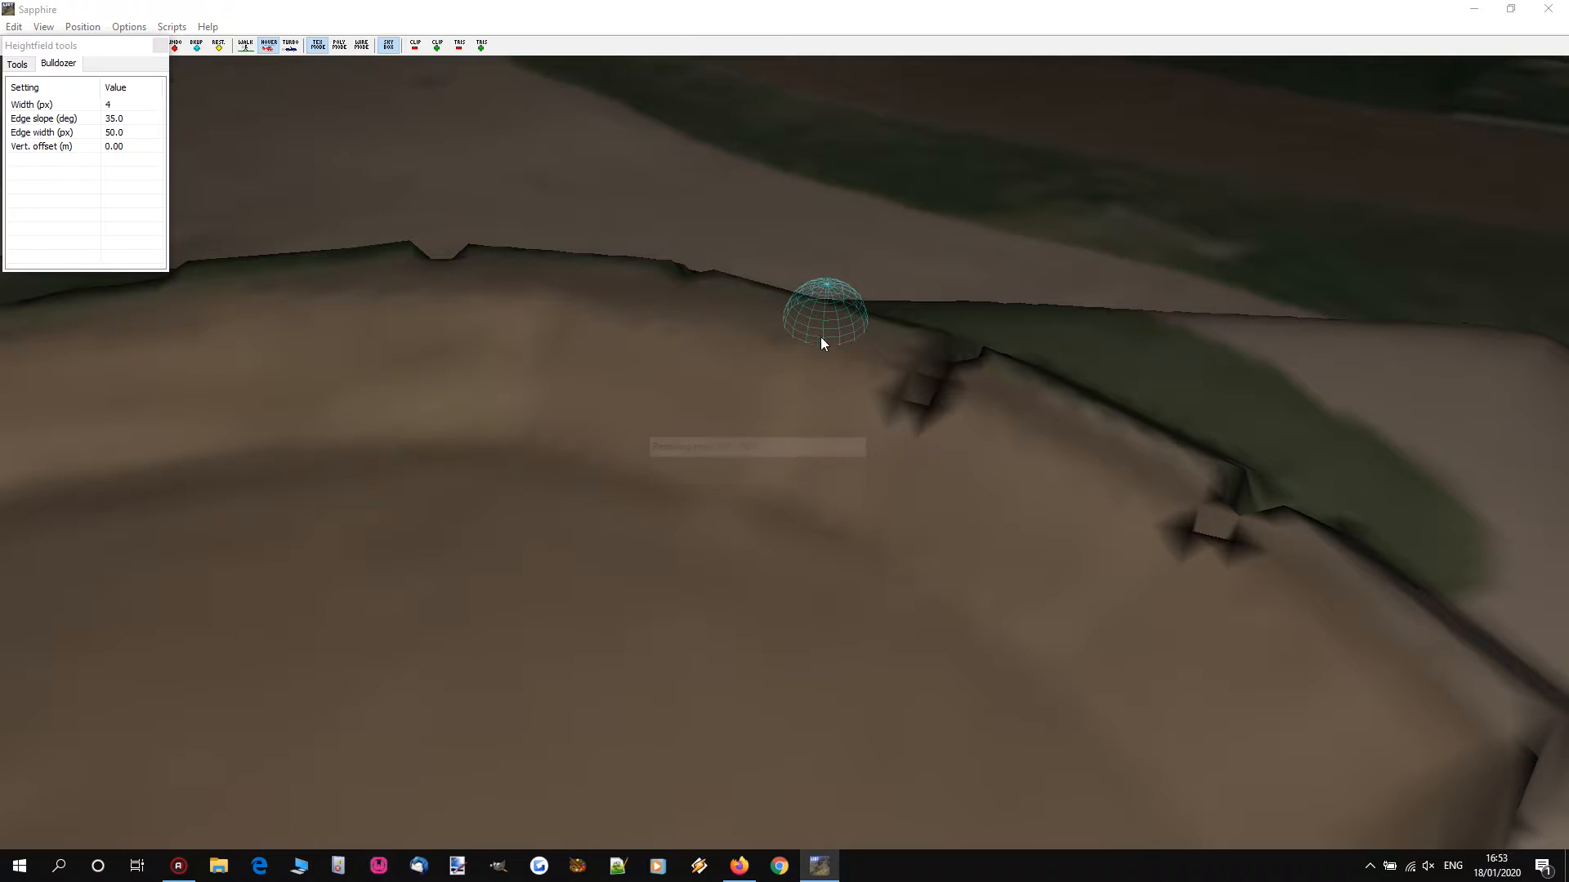
left_click_drag(516, 289, 823, 347)
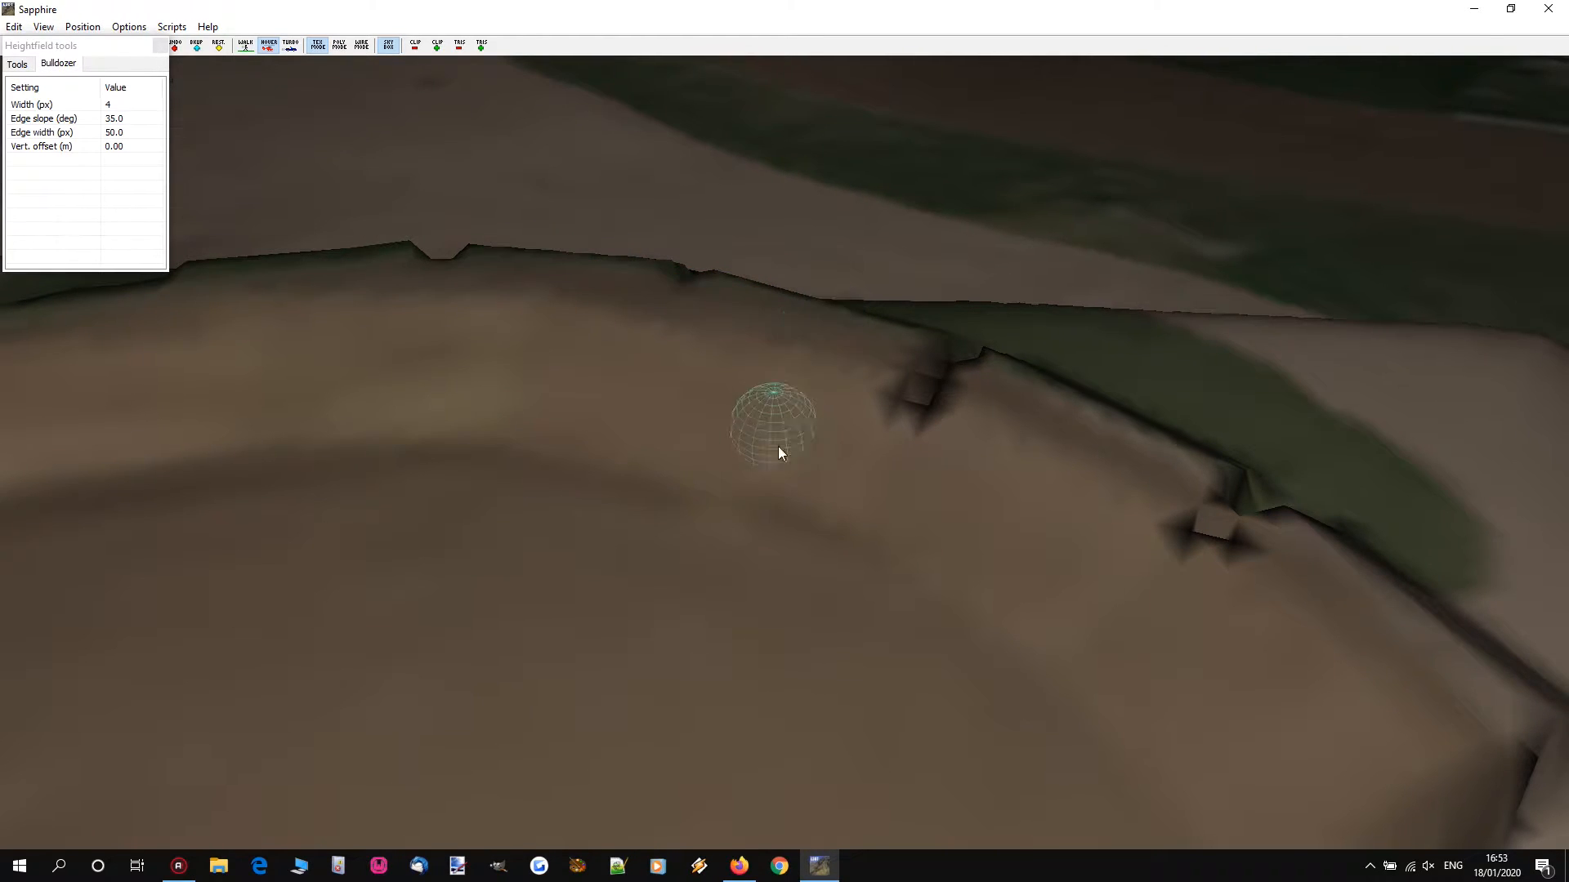
Step: Bulldoze over the next crest notch further round the bend and smooth the berm face beneath it
mouse_move(762, 485)
right_mouse_down()
mouse_move(708, 425)
mouse_move(789, 403)
right_mouse_up()
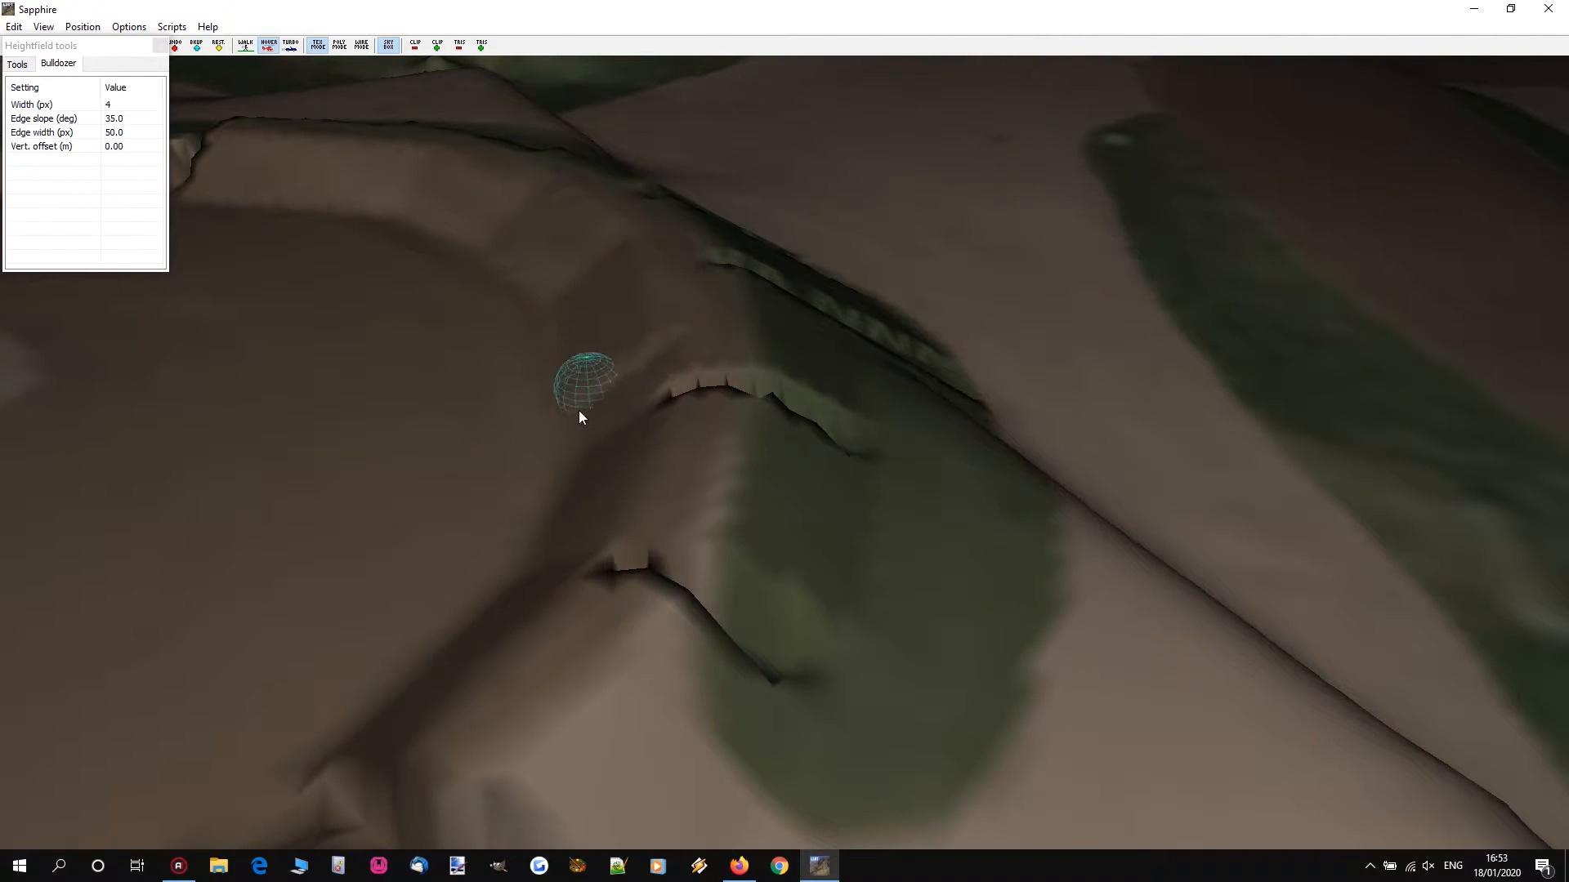
key("w")
key("a")
left_click(790, 335)
key("d")
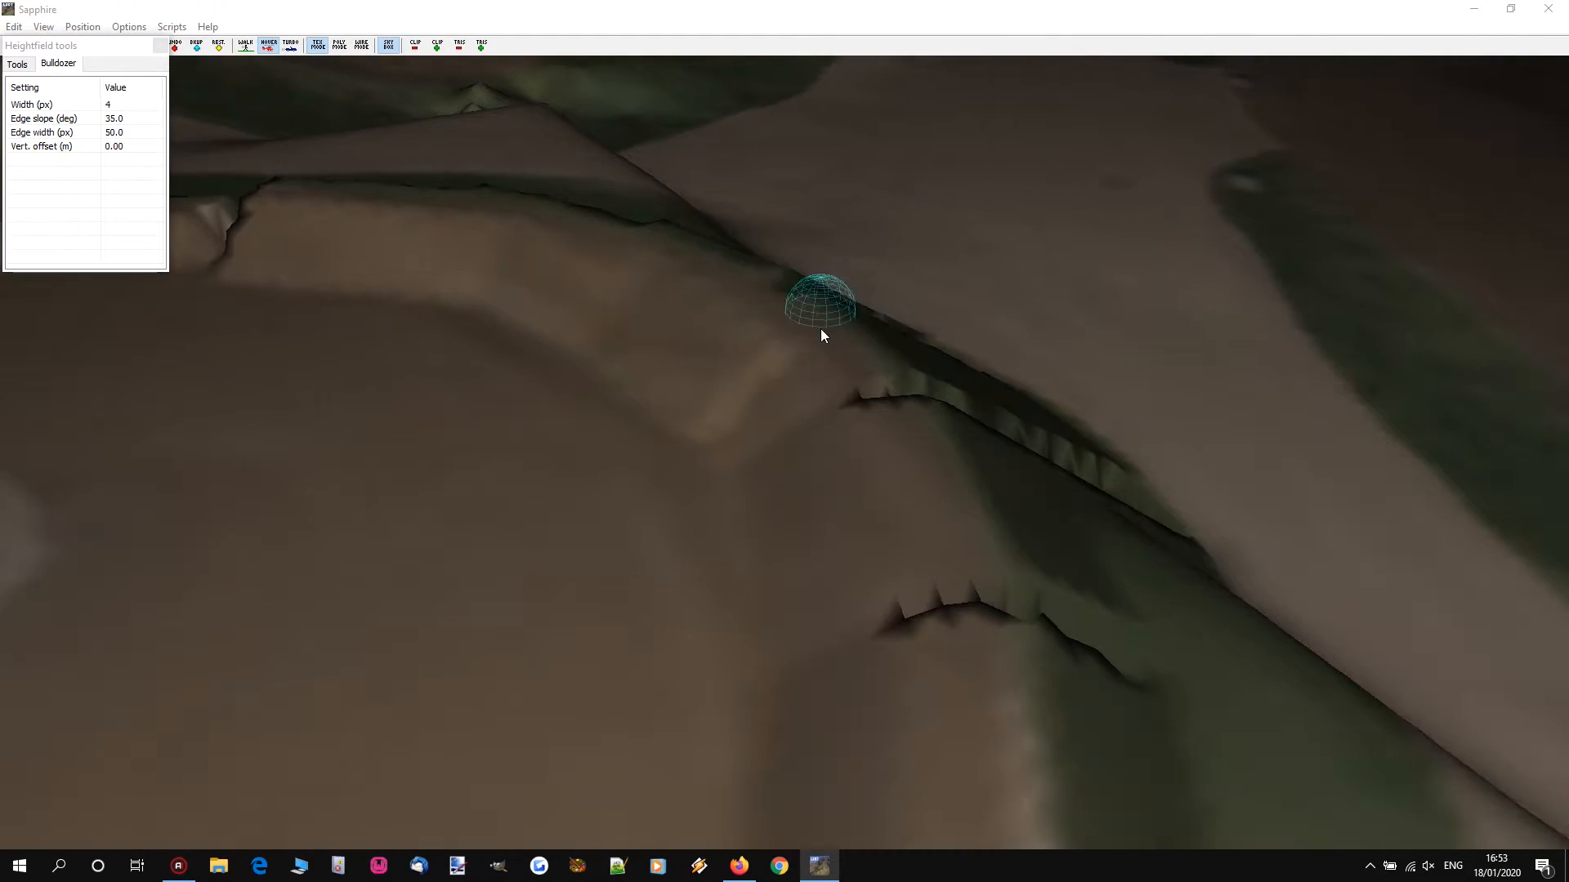
mouse_move(801, 340)
left_mouse_down()
mouse_move(917, 454)
mouse_move(939, 505)
left_mouse_up()
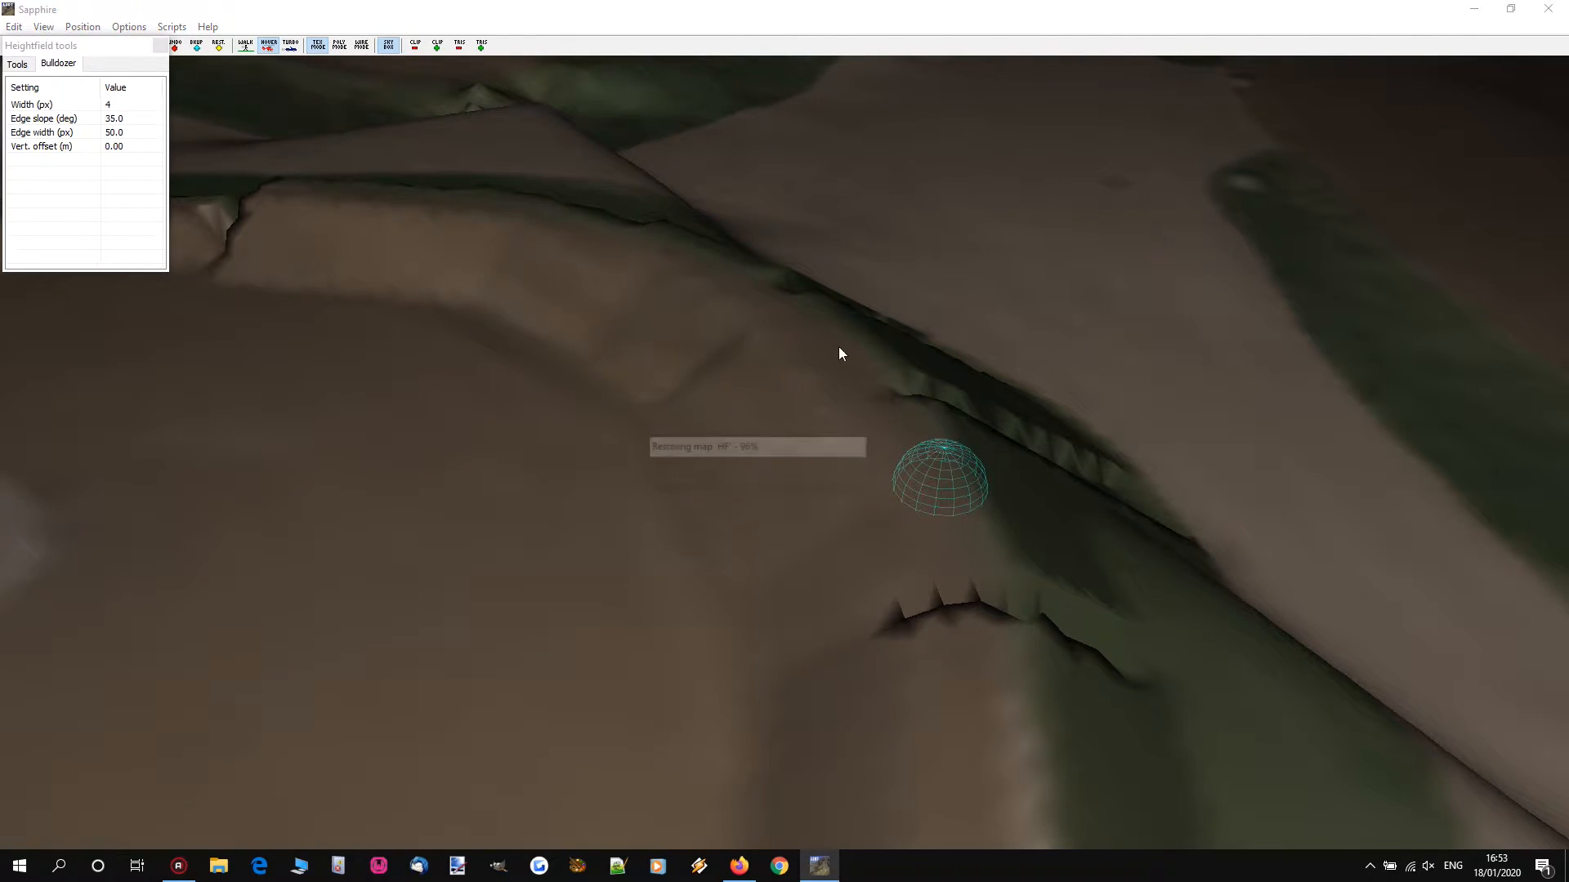
left_click_drag(803, 324, 945, 495)
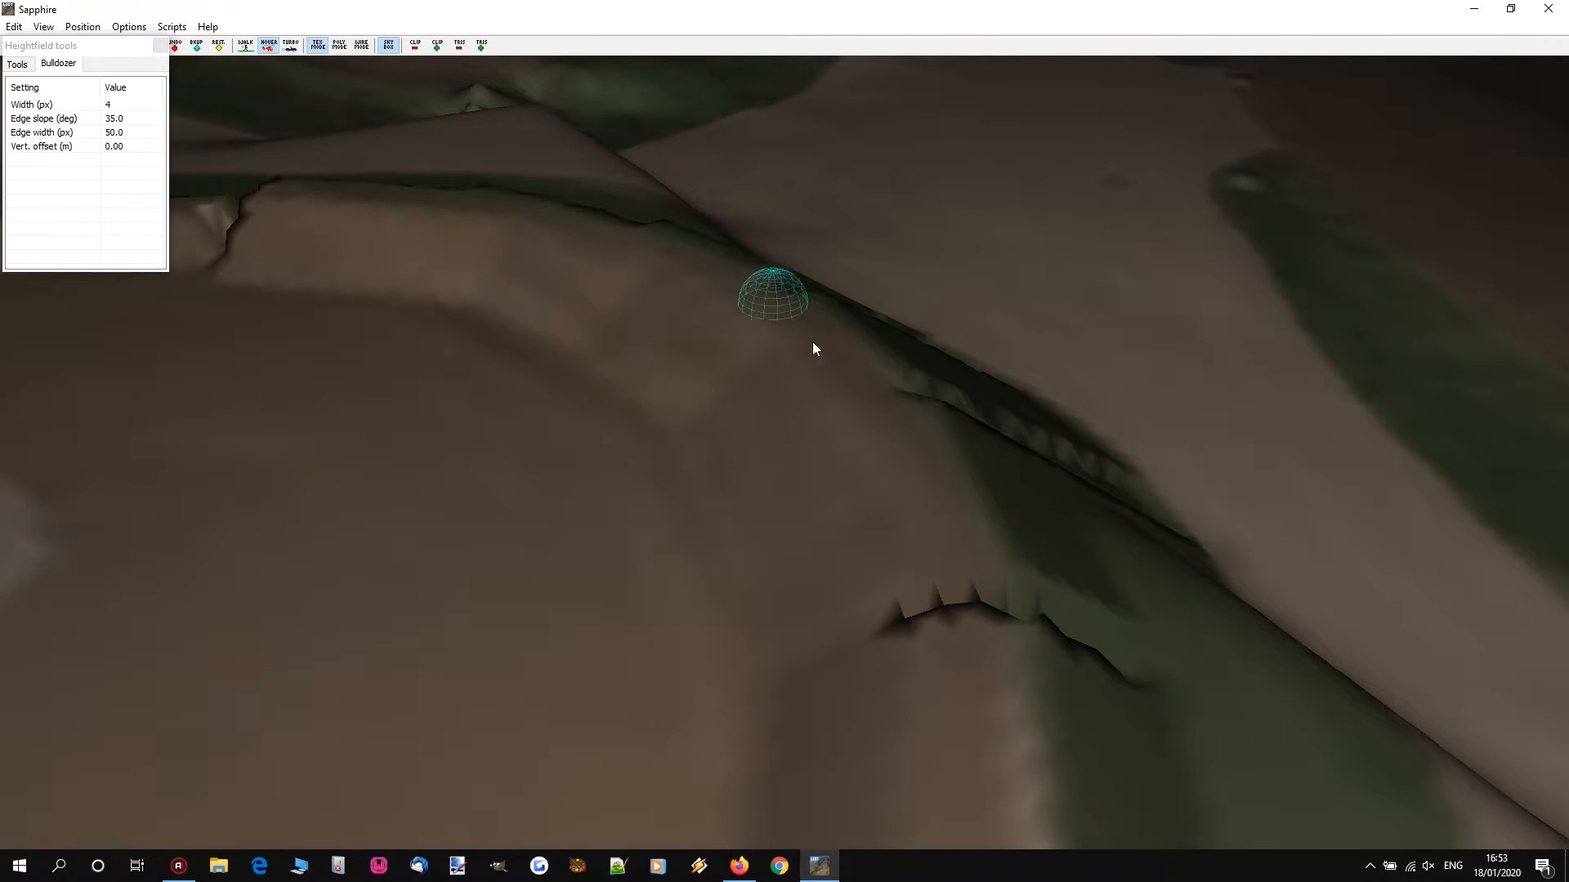
Step: Bulldoze the remaining crest notches between the 0.80 m segments towards the far end of the berm
right_click_drag(819, 359, 819, 326)
key("w")
mouse_move(647, 337)
left_mouse_down()
mouse_move(994, 535)
mouse_move(956, 507)
mouse_move(1011, 345)
mouse_move(1062, 449)
mouse_move(1103, 612)
mouse_move(1056, 397)
mouse_move(1054, 414)
left_mouse_up()
key("s")
key("d")
right_click_drag(889, 426, 785, 421)
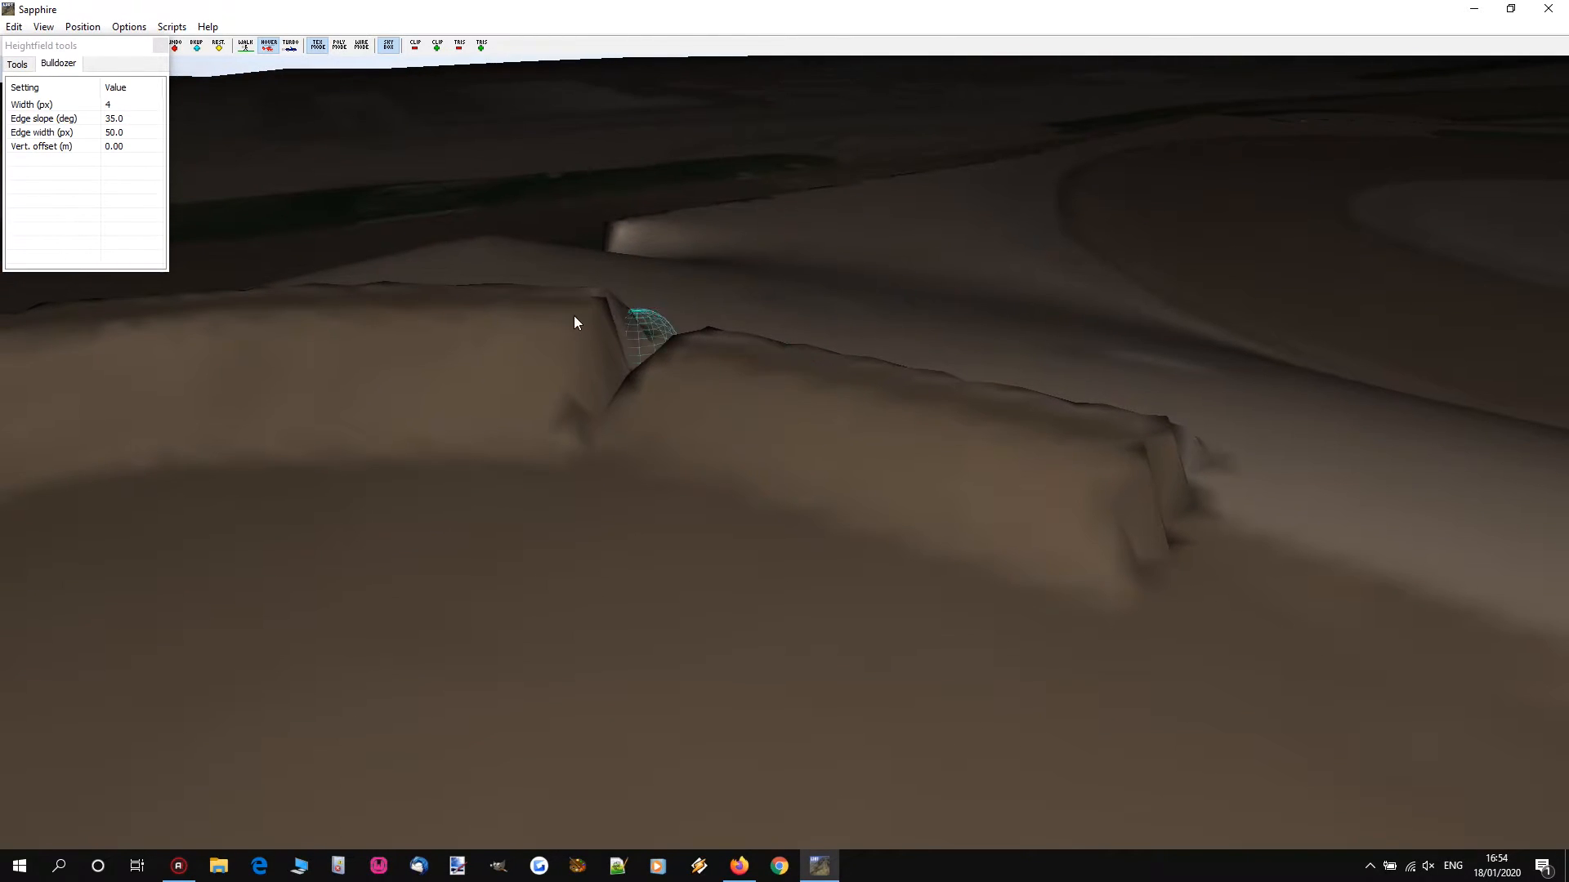
Step: Bridge the gap between the high berm and the lower far-end segment, and smooth the adjoining crest
key("w")
key("w")
right_click_drag(535, 364, 784, 421)
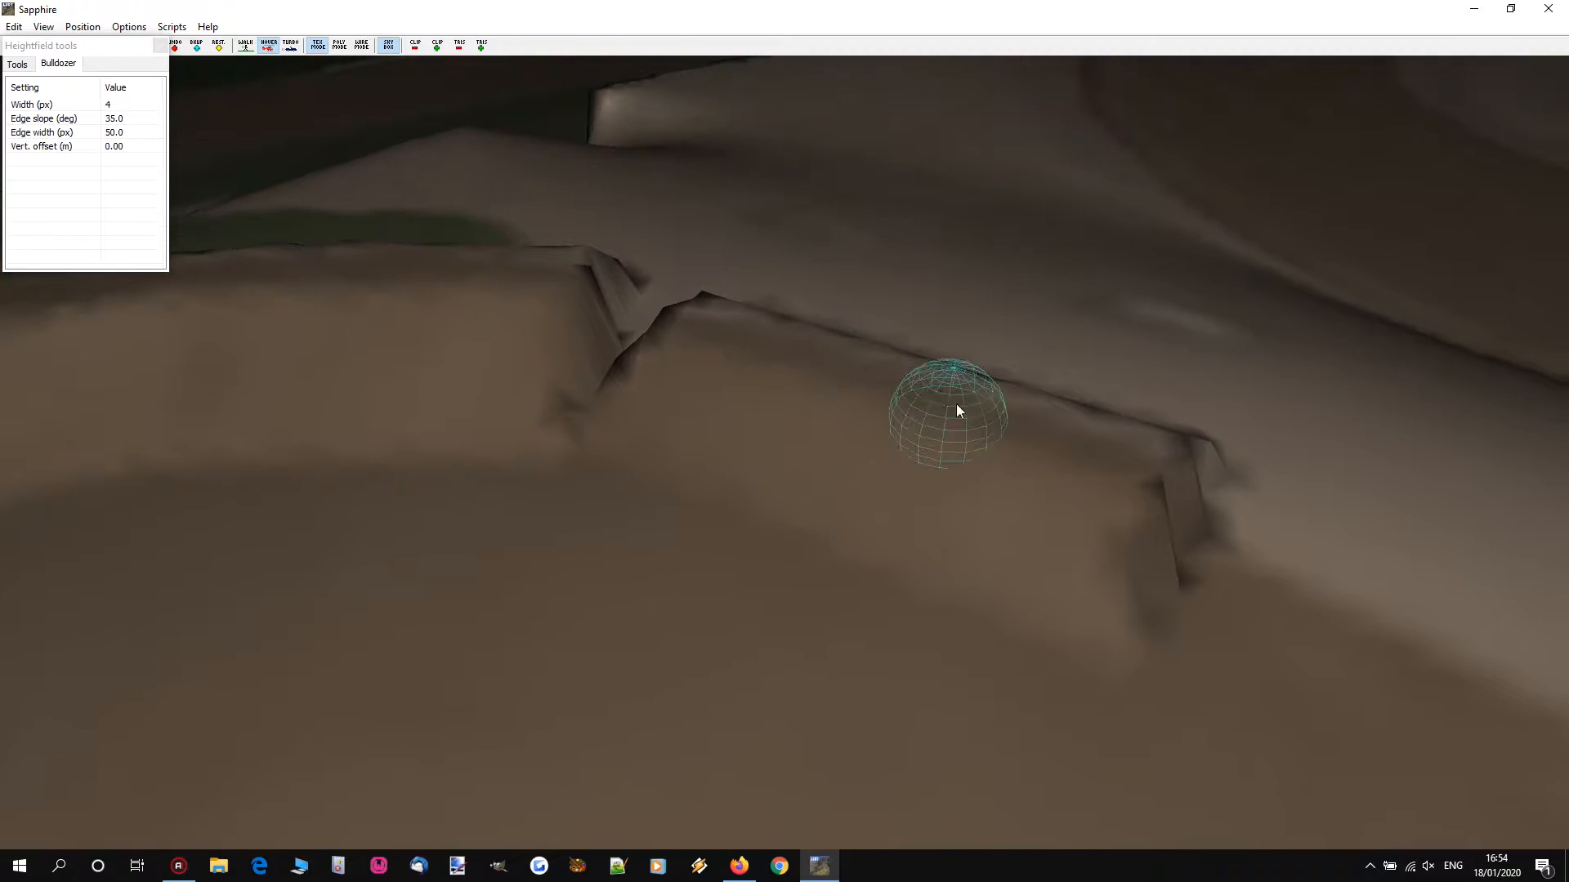
mouse_move(359, 285)
left_mouse_down()
mouse_move(849, 344)
mouse_move(914, 393)
mouse_move(928, 394)
mouse_move(892, 378)
mouse_move(960, 394)
mouse_move(928, 395)
left_mouse_up()
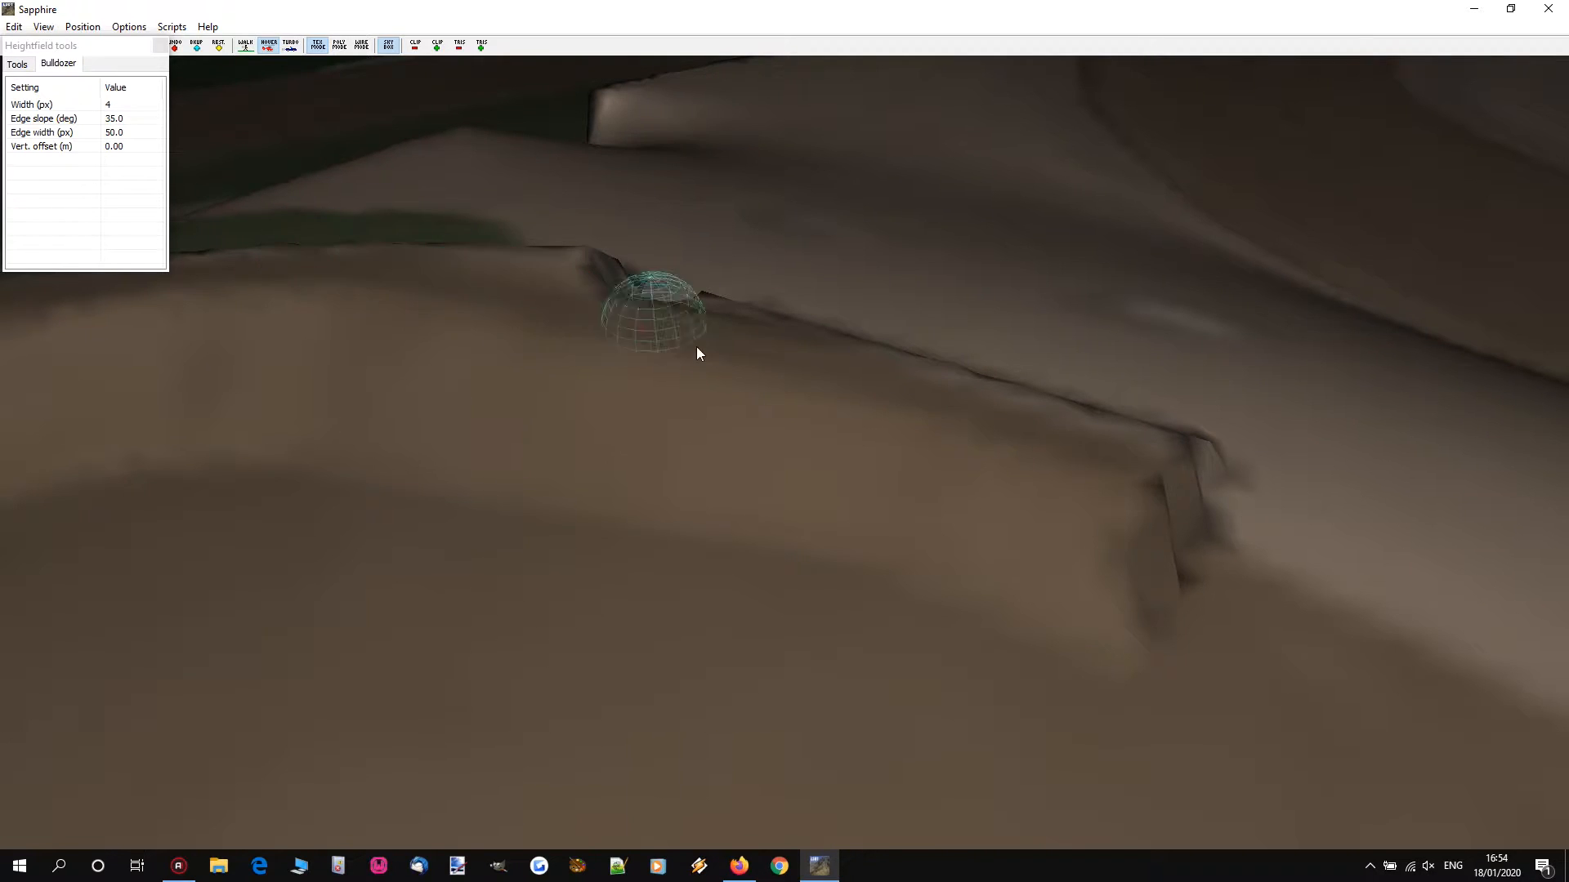
left_click_drag(506, 304, 153, 288)
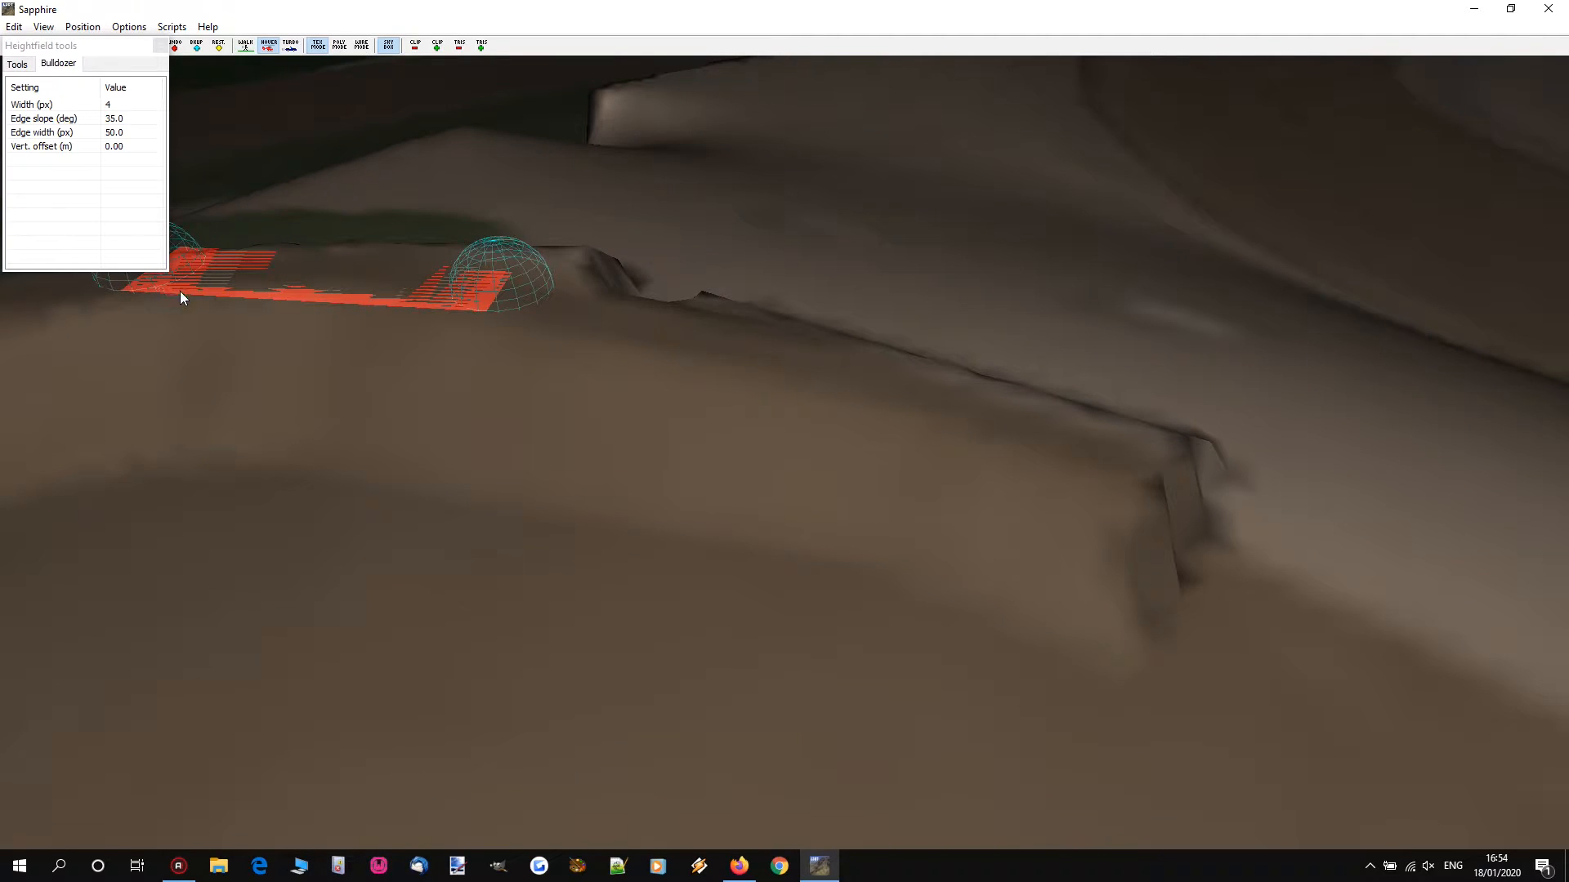
key("a")
mouse_move(710, 293)
left_mouse_down()
mouse_move(332, 322)
mouse_move(408, 306)
left_mouse_up()
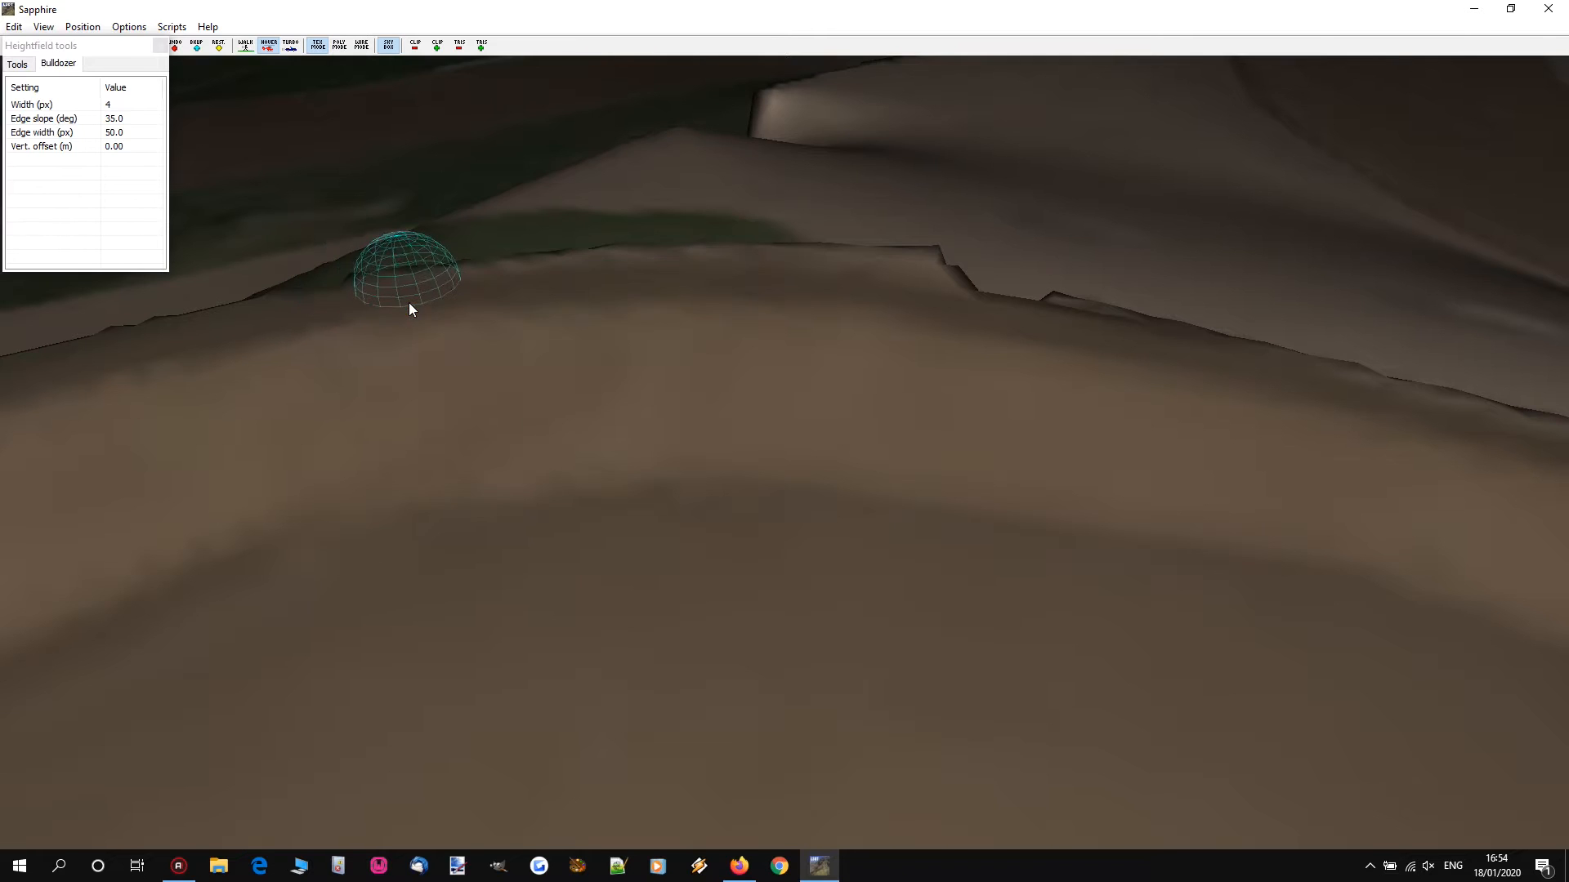
Step: Extend the lower far end of the berm along the track's edge and smooth its crest
key("d")
key("a")
key("w")
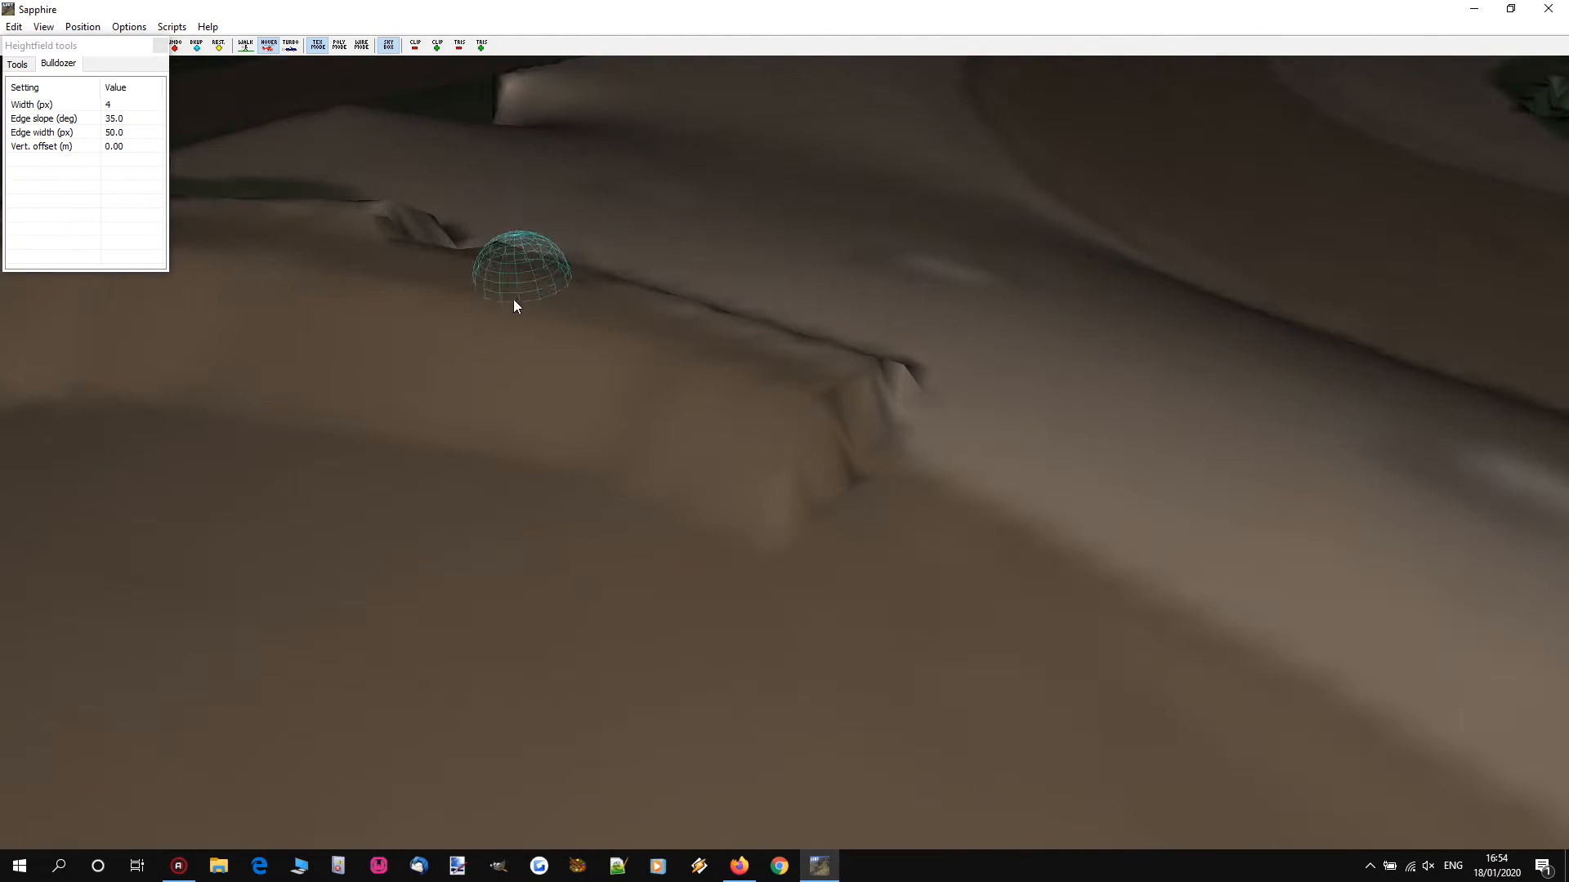
mouse_move(477, 289)
left_mouse_down()
mouse_move(810, 382)
mouse_move(980, 467)
mouse_move(779, 390)
mouse_move(960, 461)
mouse_move(920, 494)
mouse_move(977, 498)
left_mouse_up()
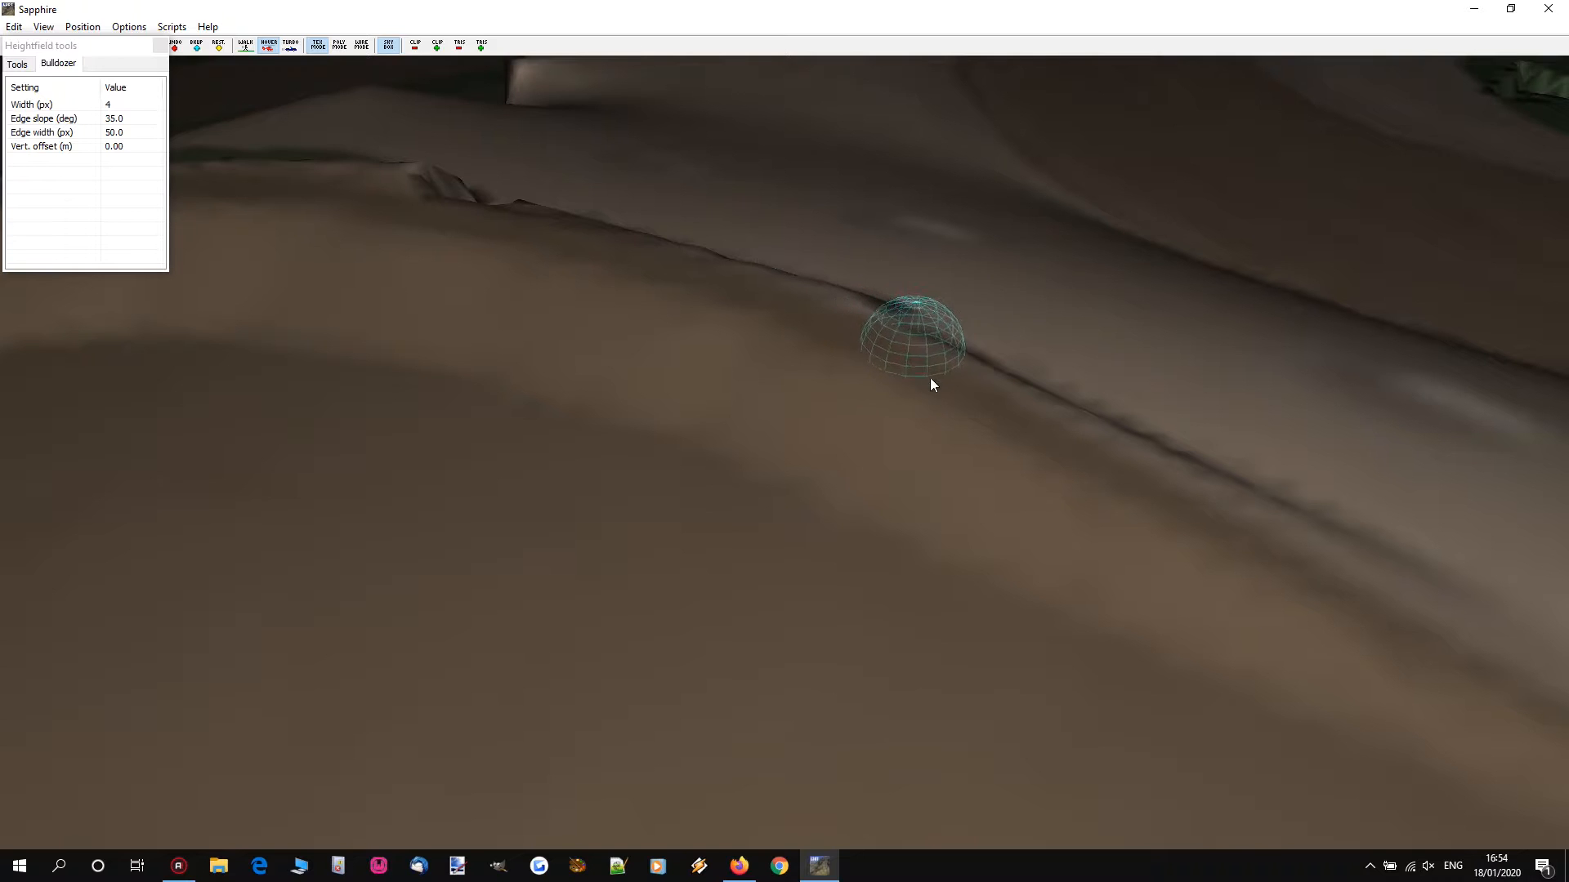
left_click_drag(959, 392, 588, 258)
Step: Bulldoze across the deep notch joining the high berm to the lower segment at its near end
key("s")
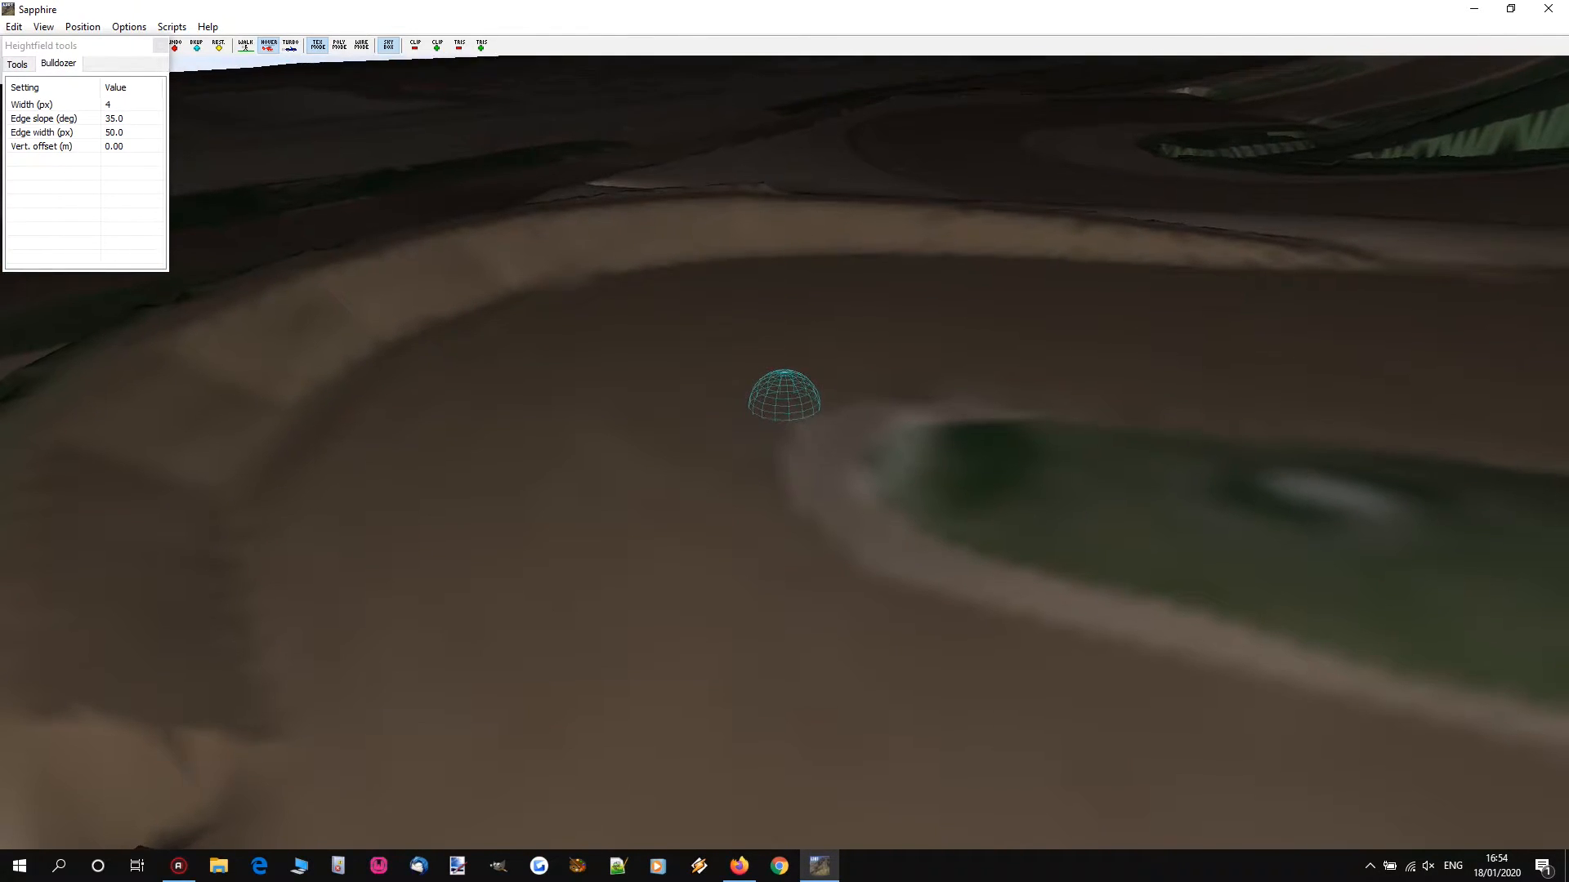
key("d")
key("d")
mouse_move(719, 399)
right_mouse_down()
mouse_move(816, 393)
mouse_move(768, 410)
mouse_move(801, 389)
mouse_move(742, 391)
mouse_move(775, 403)
right_mouse_up()
key("s")
key("w")
key("s")
key("s")
key("w")
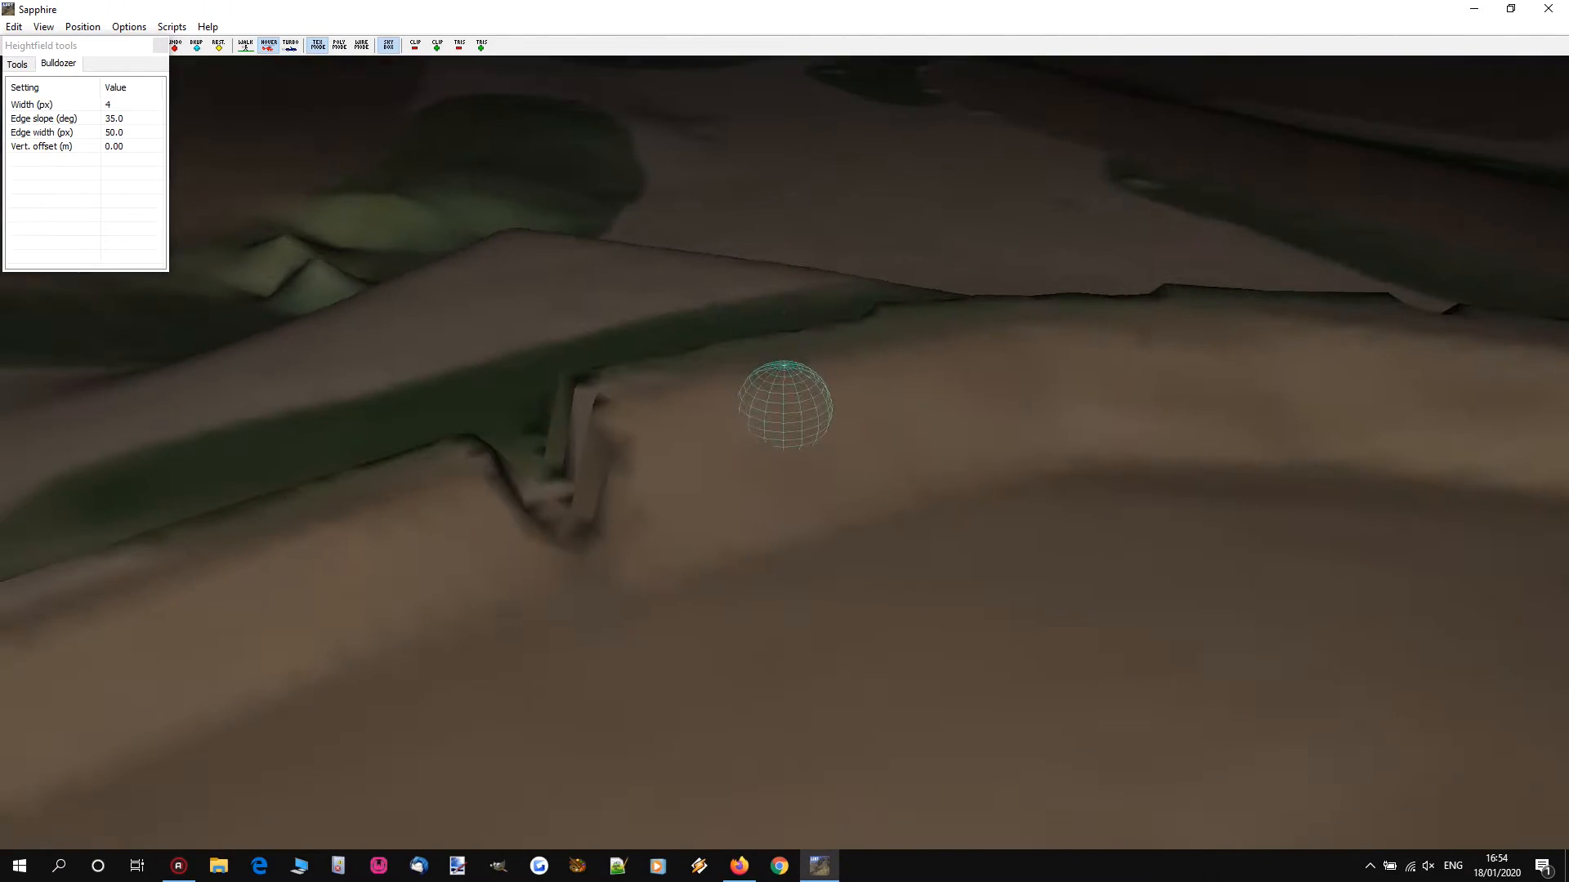
key("a")
left_click_drag(860, 380, 327, 565)
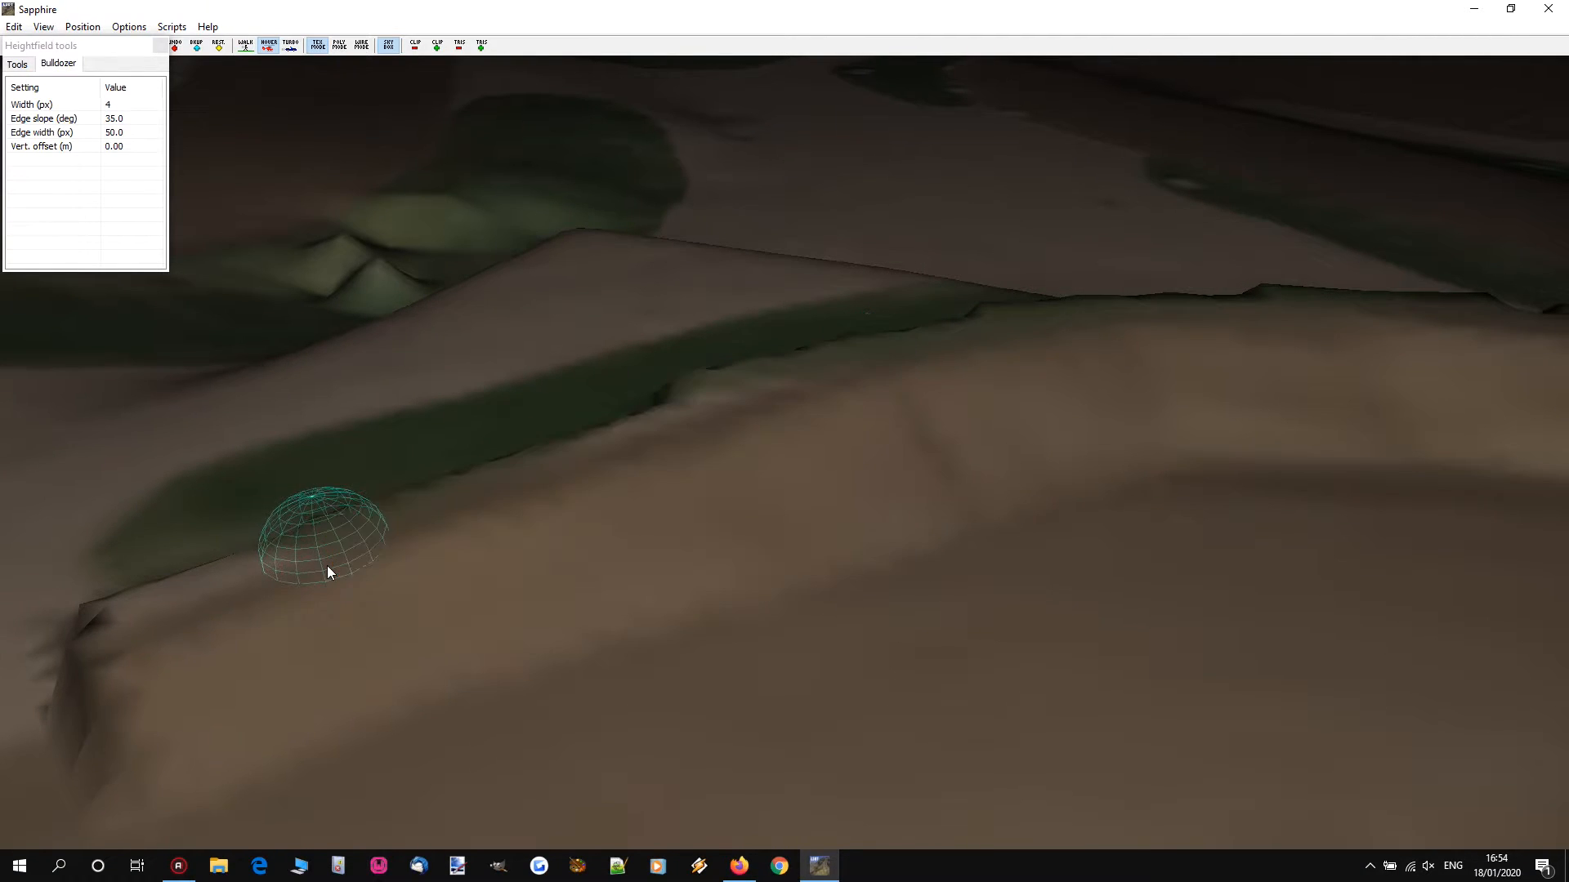
Step: Smooth the near-end berm crest over the bridged joint and around into the bend
left_click_drag(647, 446, 1018, 343)
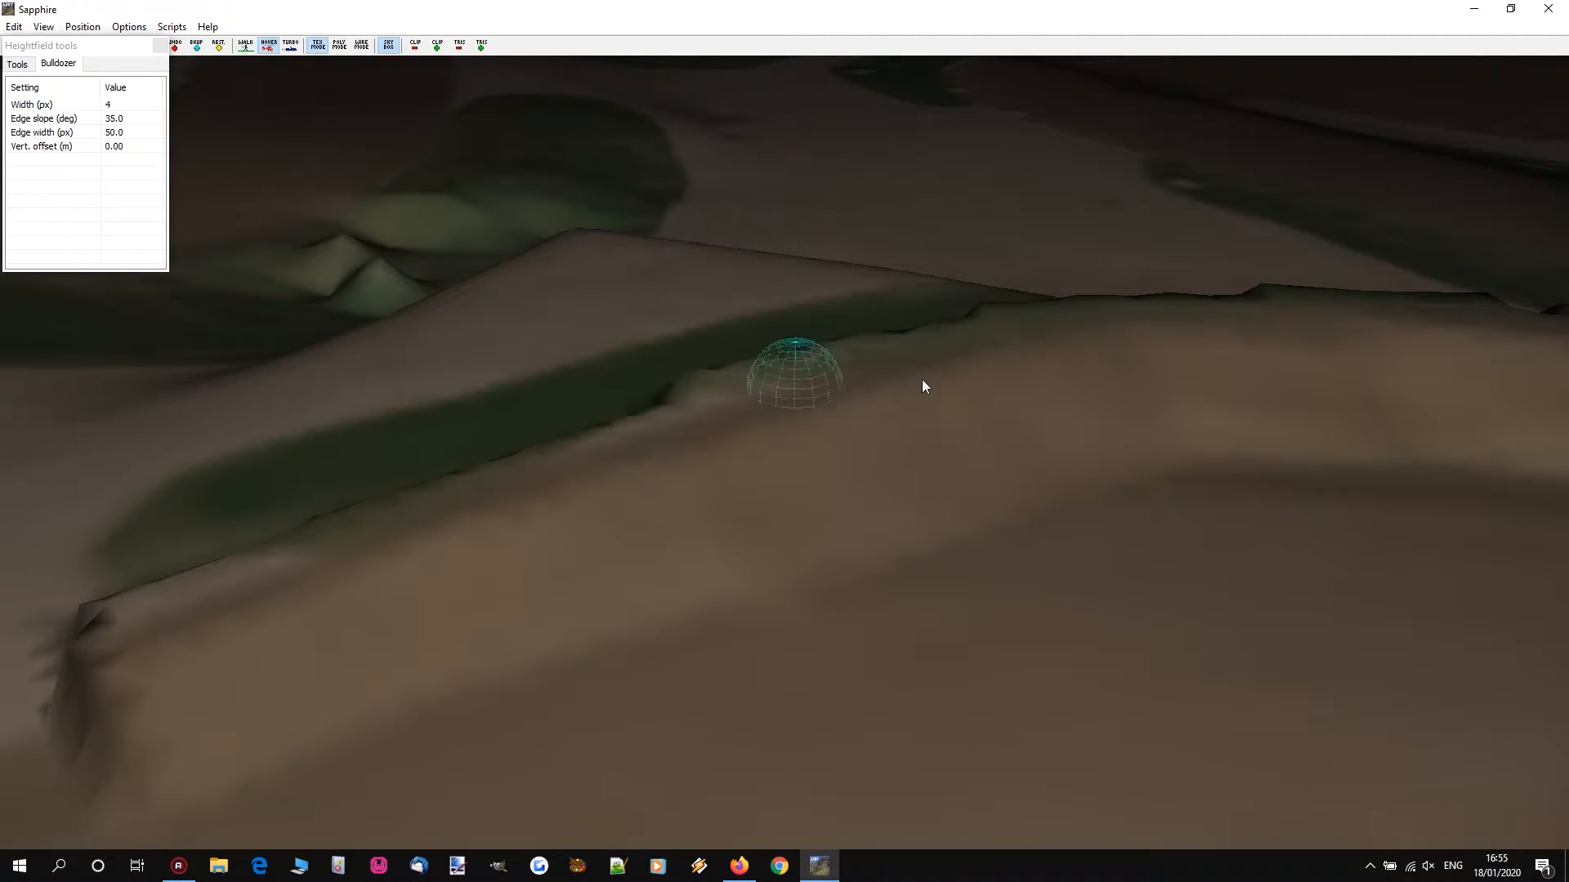
left_click_drag(616, 451, 1047, 338)
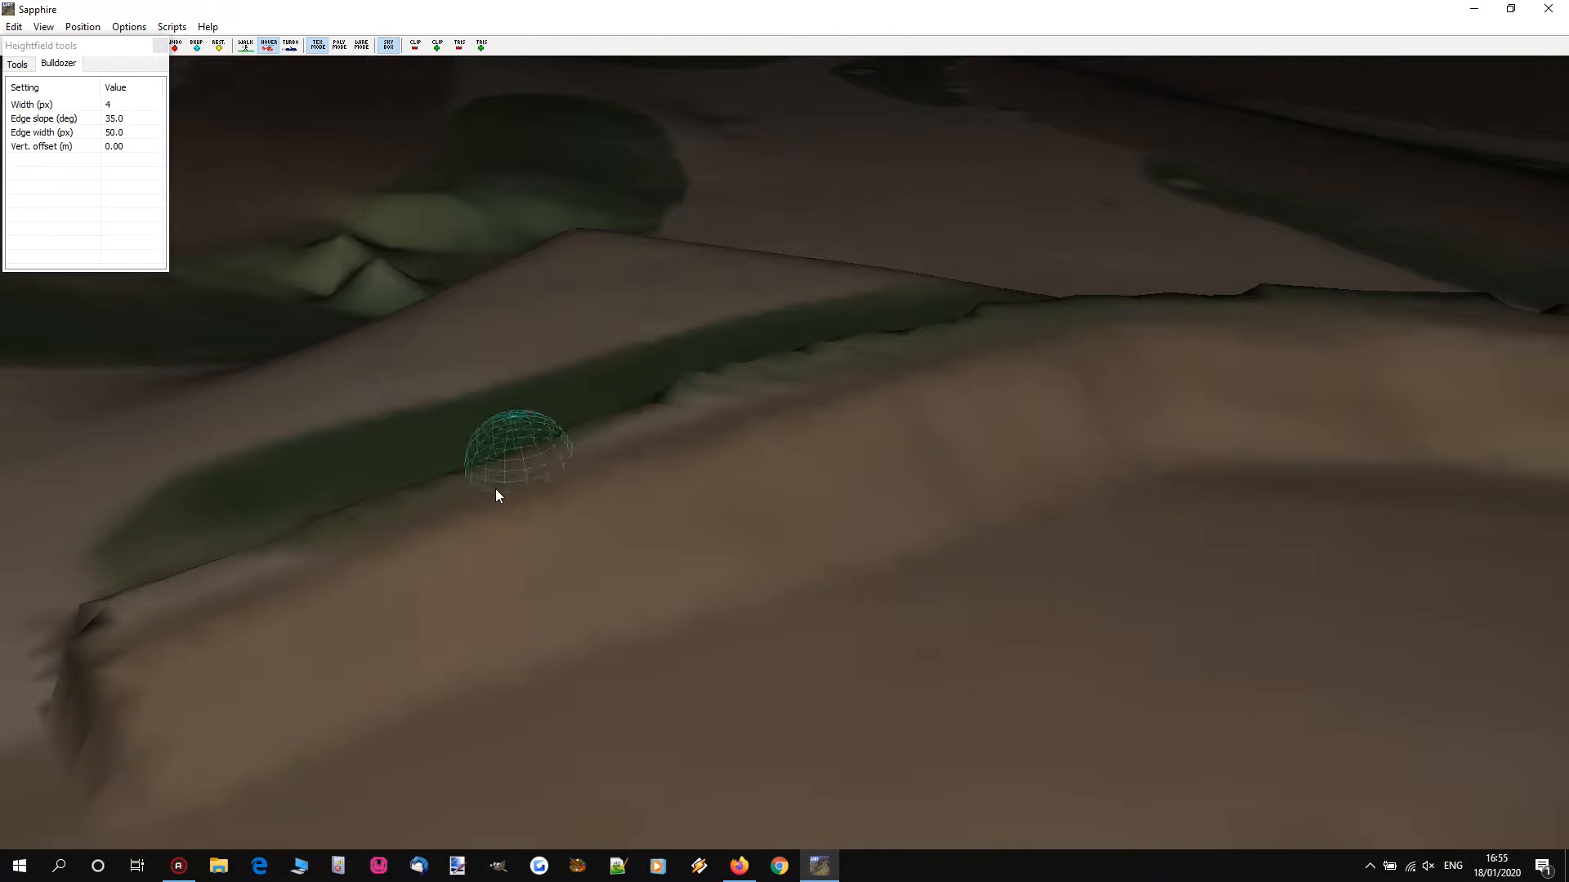
left_click_drag(320, 565, 359, 492)
right_click_drag(658, 493, 786, 430)
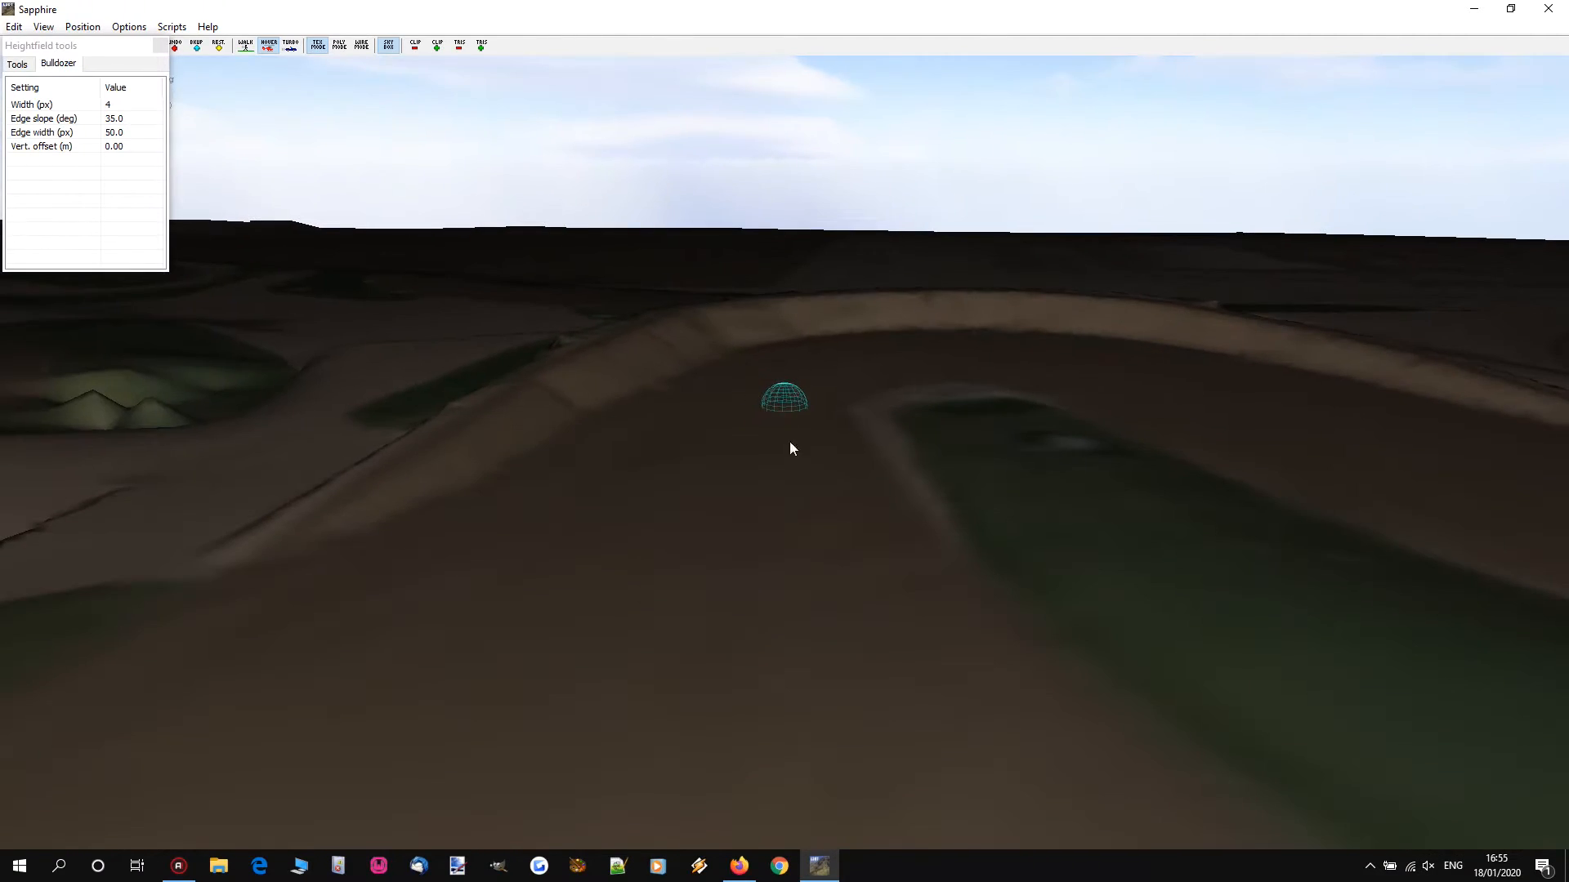
Step: Switch to the paused GoPro video to compare the corner's berm, and return to Sapphire
left_click(732, 876)
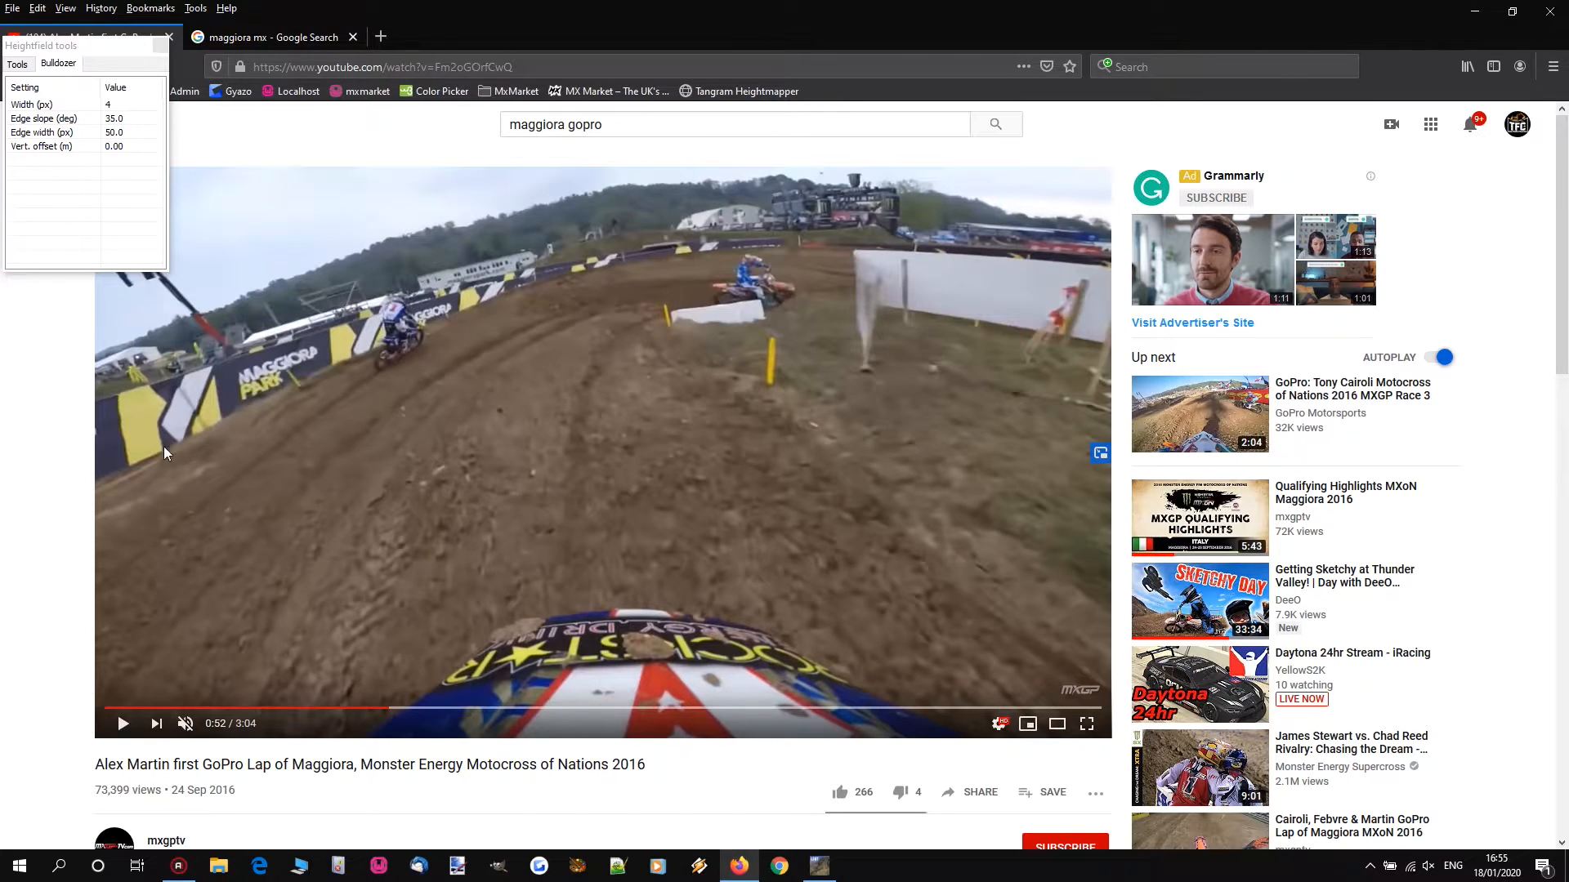
left_click(1473, 11)
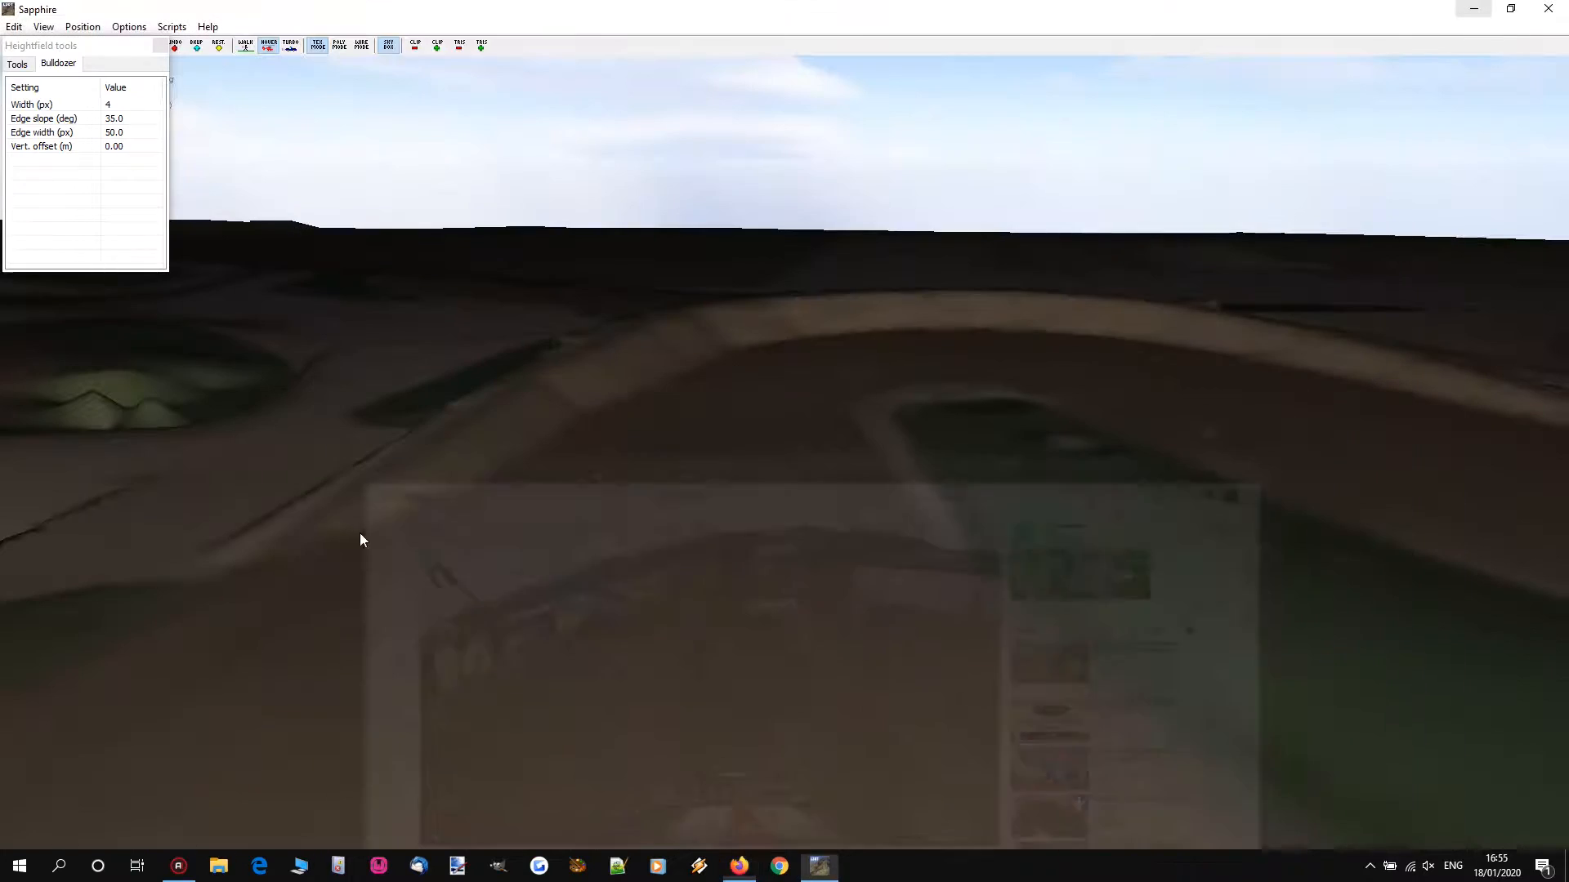
Step: Bulldoze lengthwise along the near-end berm crest to build it up evenly toward the bend
key("w")
mouse_move(791, 412)
right_mouse_down()
mouse_move(773, 408)
mouse_move(820, 402)
mouse_move(718, 379)
mouse_move(785, 406)
mouse_move(893, 394)
mouse_move(785, 400)
right_mouse_up()
key("d")
key("s")
key("w")
key("w")
left_click_drag(670, 502, 768, 353)
mouse_move(806, 345)
right_mouse_down()
mouse_move(784, 400)
mouse_move(812, 428)
right_mouse_up()
mouse_move(673, 375)
left_mouse_down()
mouse_move(759, 269)
mouse_move(742, 291)
left_mouse_up()
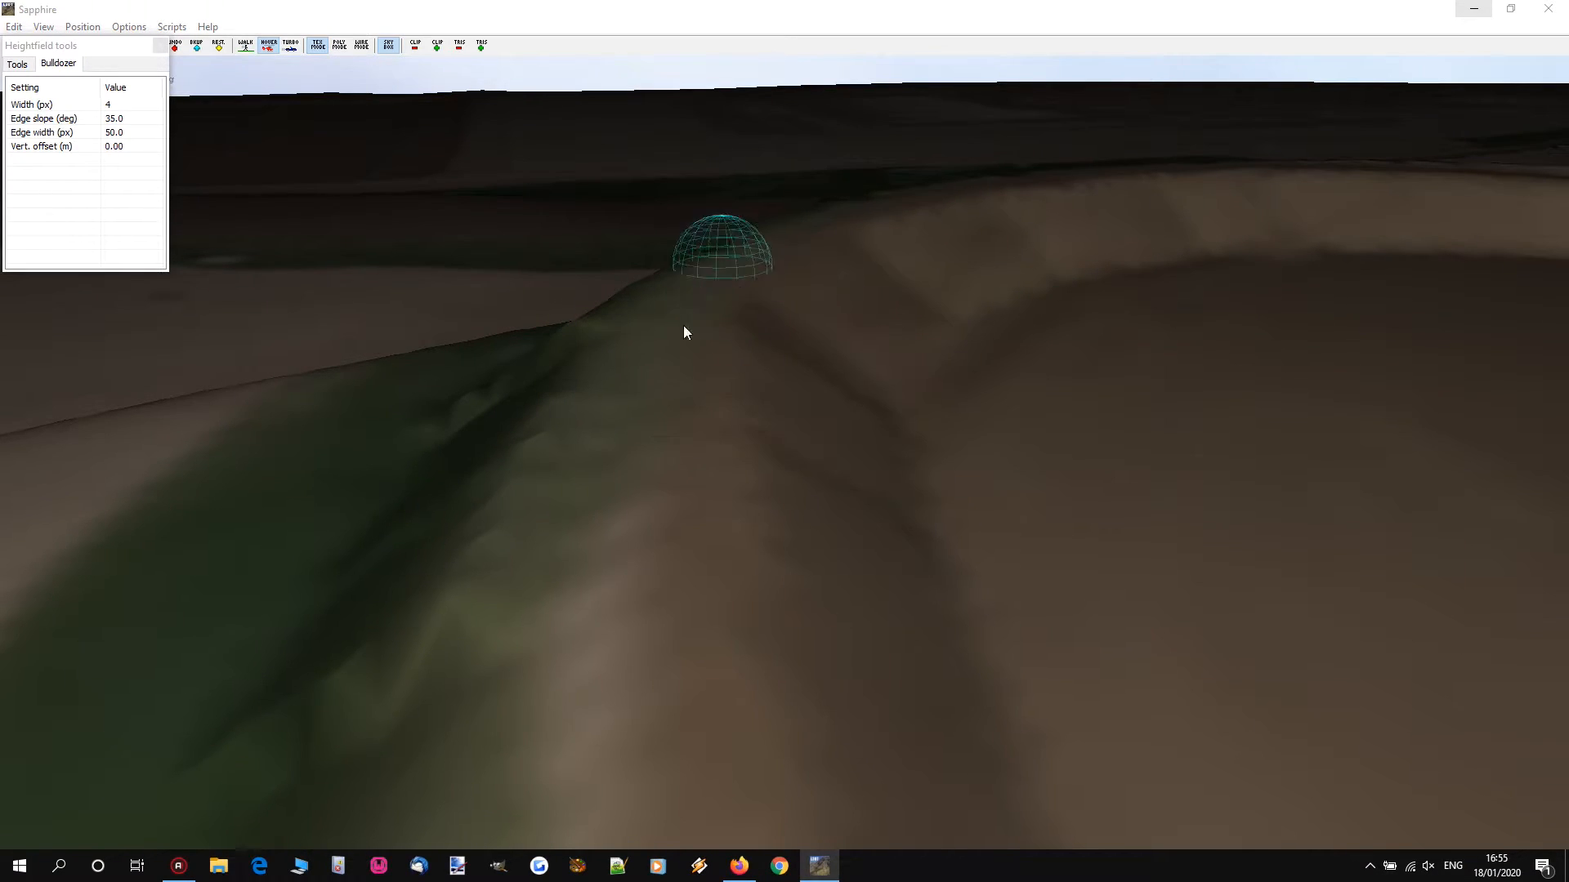
left_click_drag(659, 356, 743, 269)
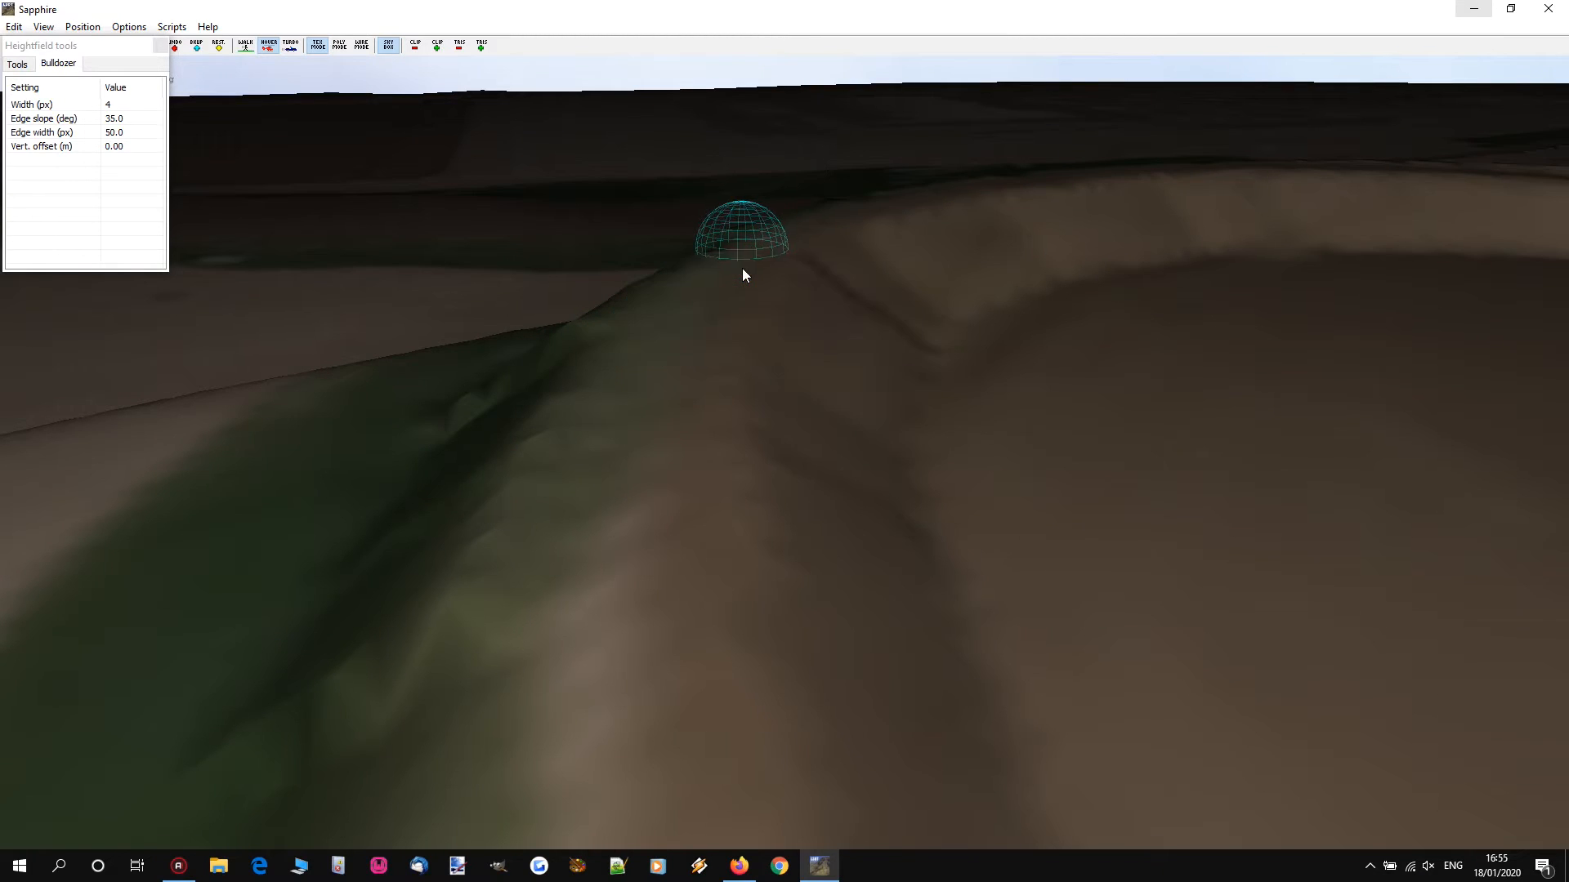
mouse_move(791, 361)
right_mouse_down()
mouse_move(844, 409)
mouse_move(759, 508)
right_mouse_up()
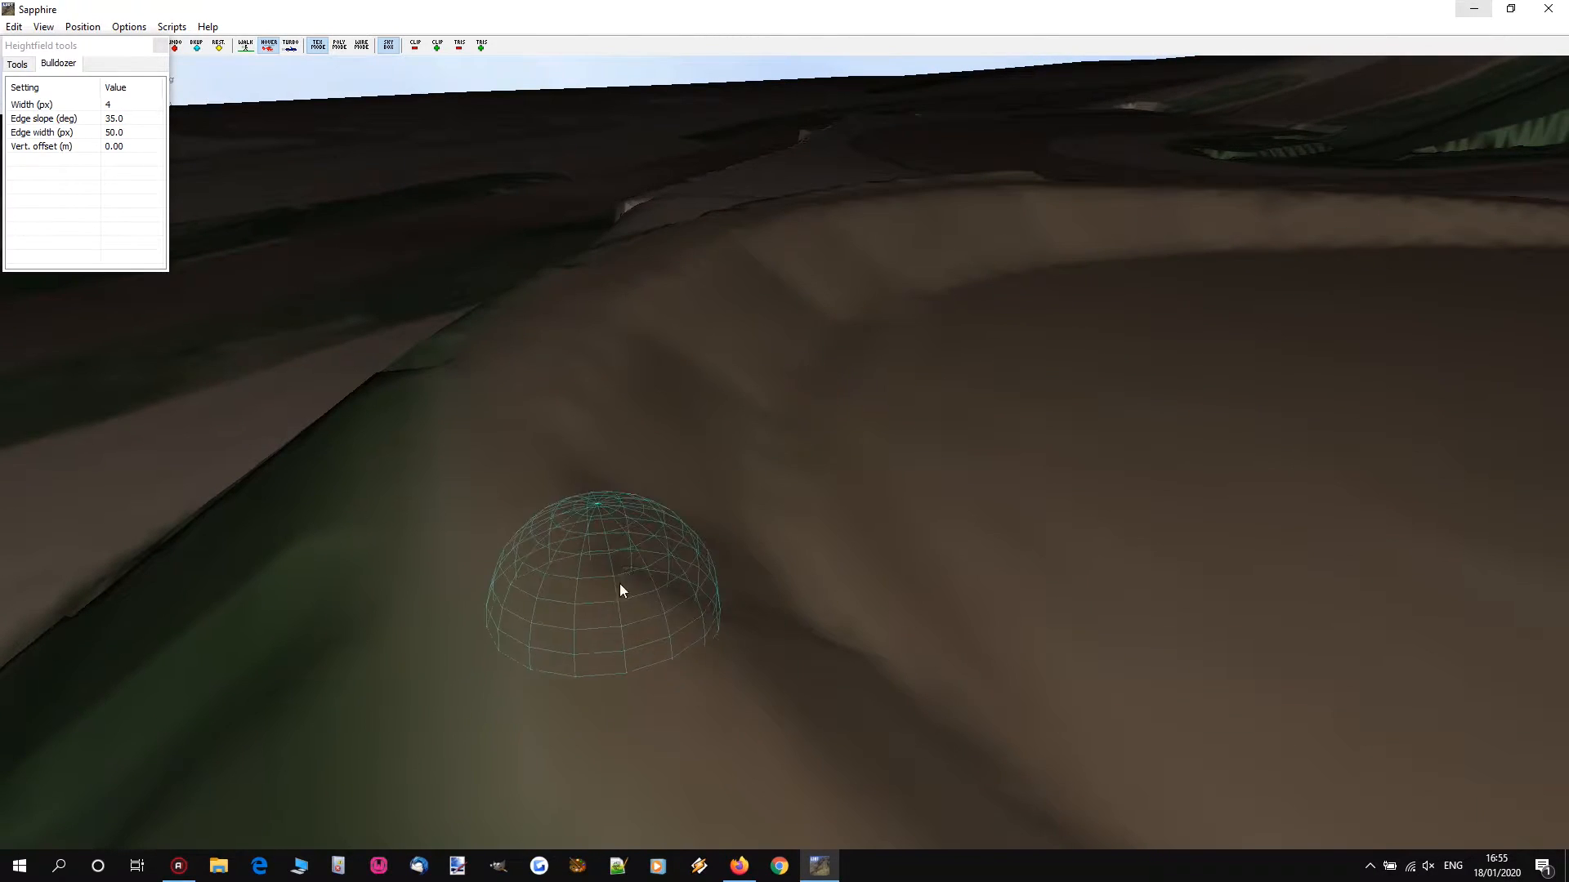
Step: Bulldoze along the outer berm crest across the remaining crease to join the segments into one continuous bank
right_click_drag(780, 416, 613, 669)
mouse_move(536, 714)
left_mouse_down()
mouse_move(948, 642)
mouse_move(456, 685)
mouse_move(476, 692)
left_mouse_up()
left_click_drag(598, 691, 214, 692)
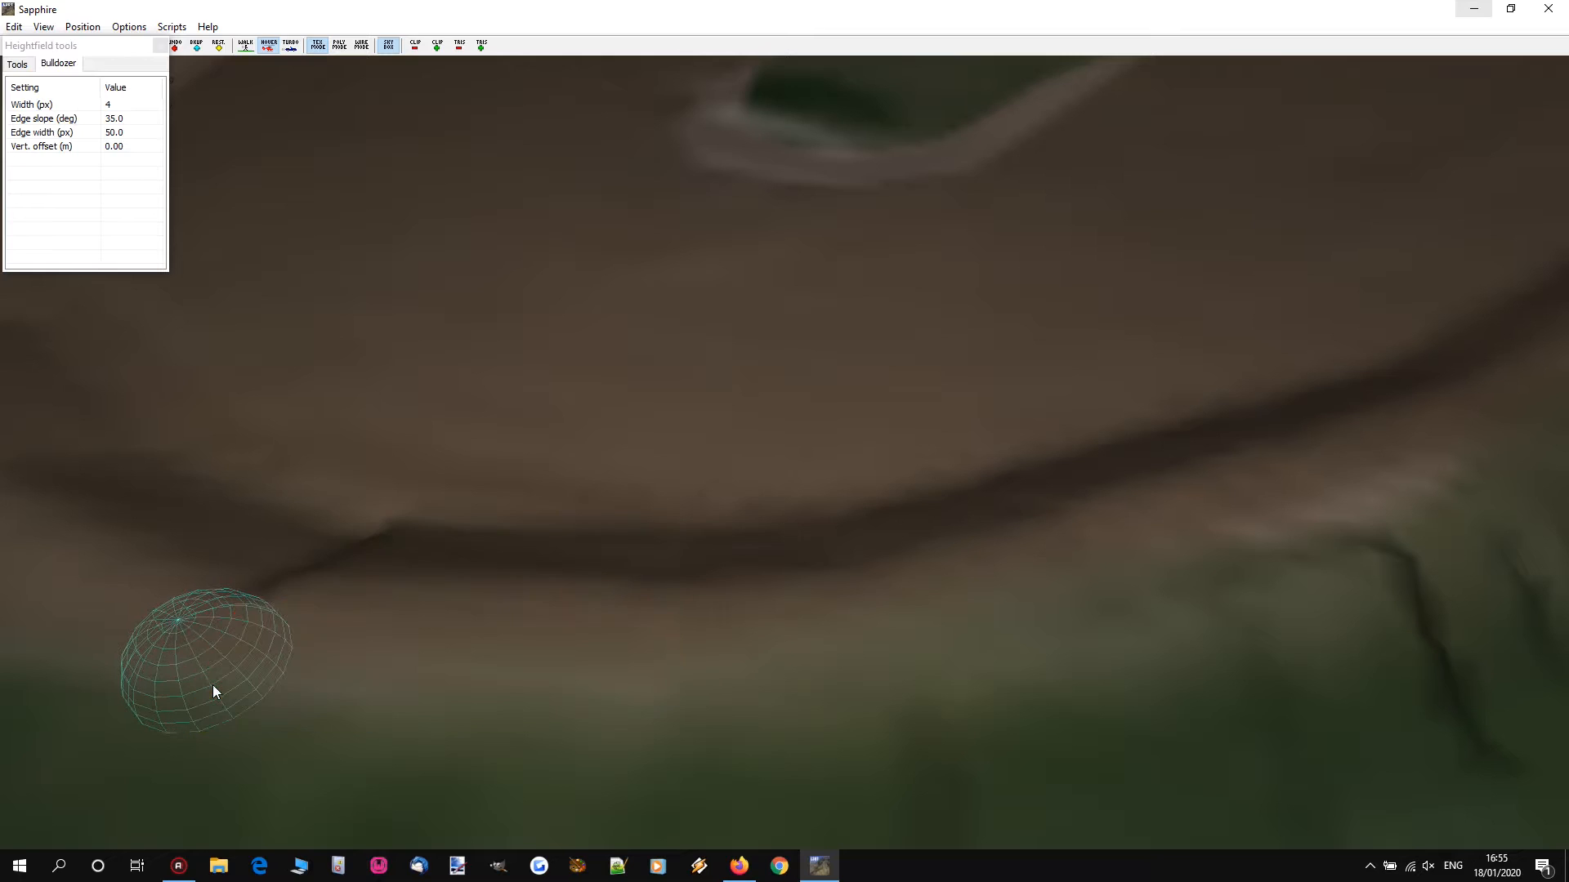
left_click_drag(597, 699, 210, 693)
left_click_drag(393, 701, 111, 653)
right_click(245, 659)
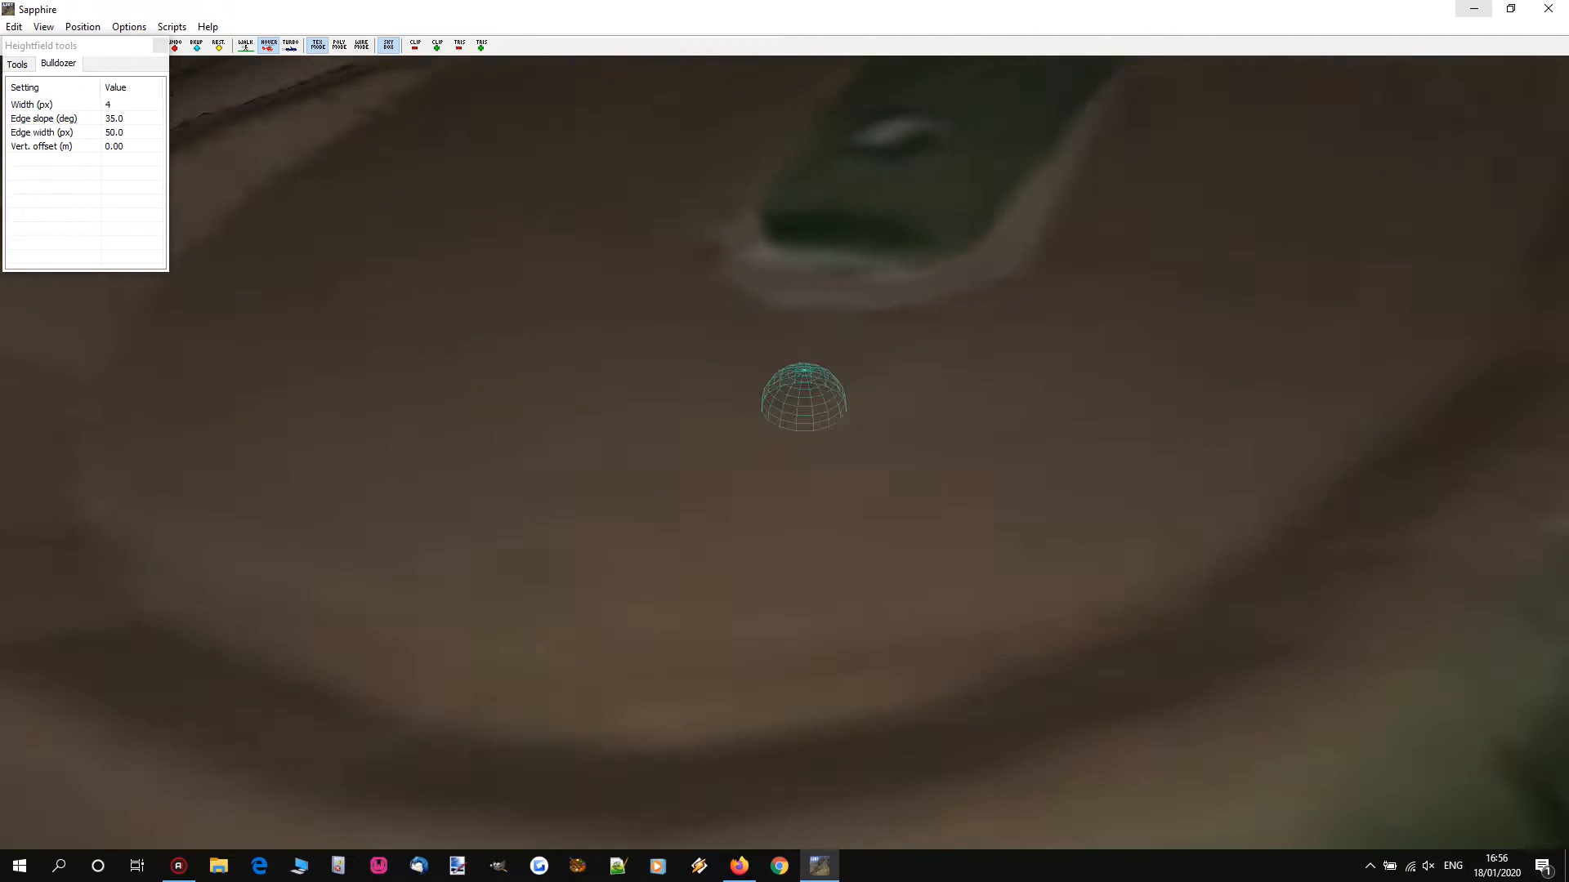
Step: Switch to the Smooth tool and enlarge its radius to 36 px over the hairpin
key("s")
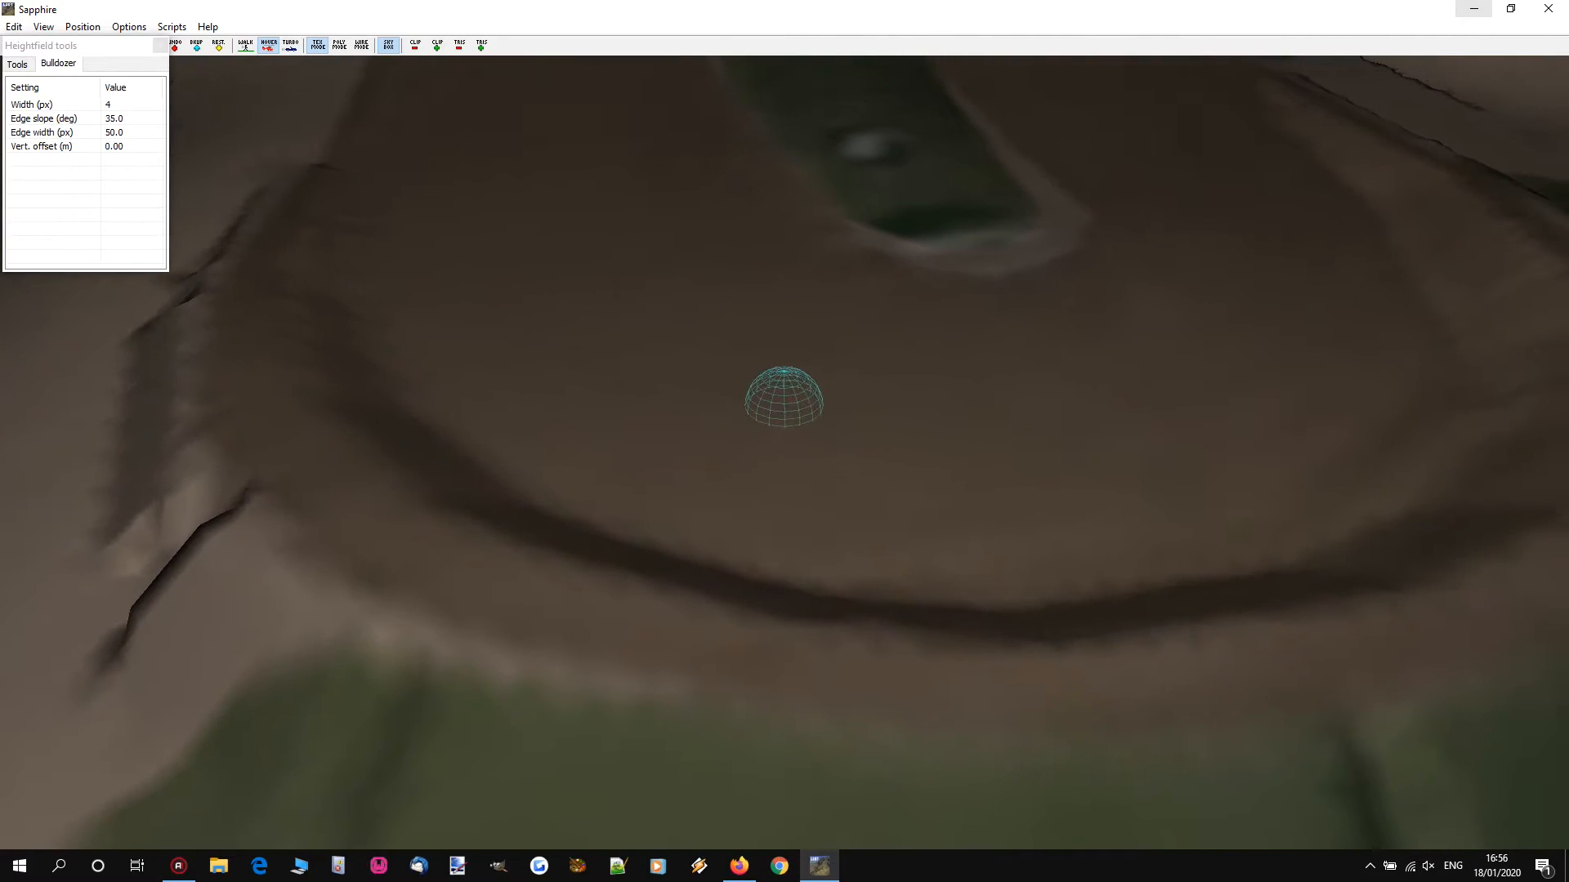
key("a")
key("a")
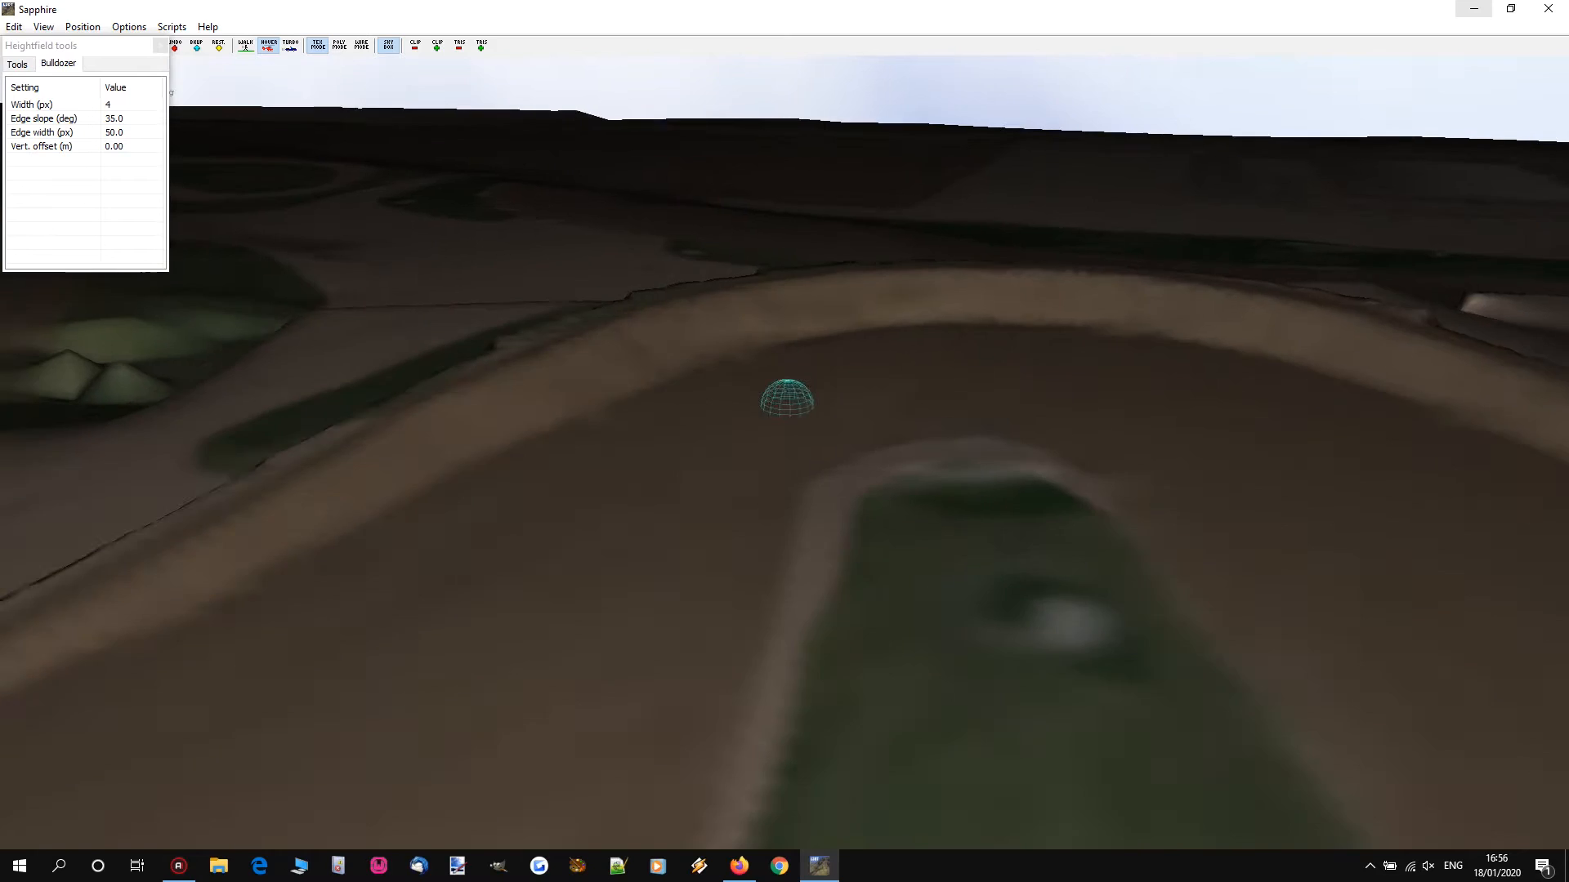
key("s")
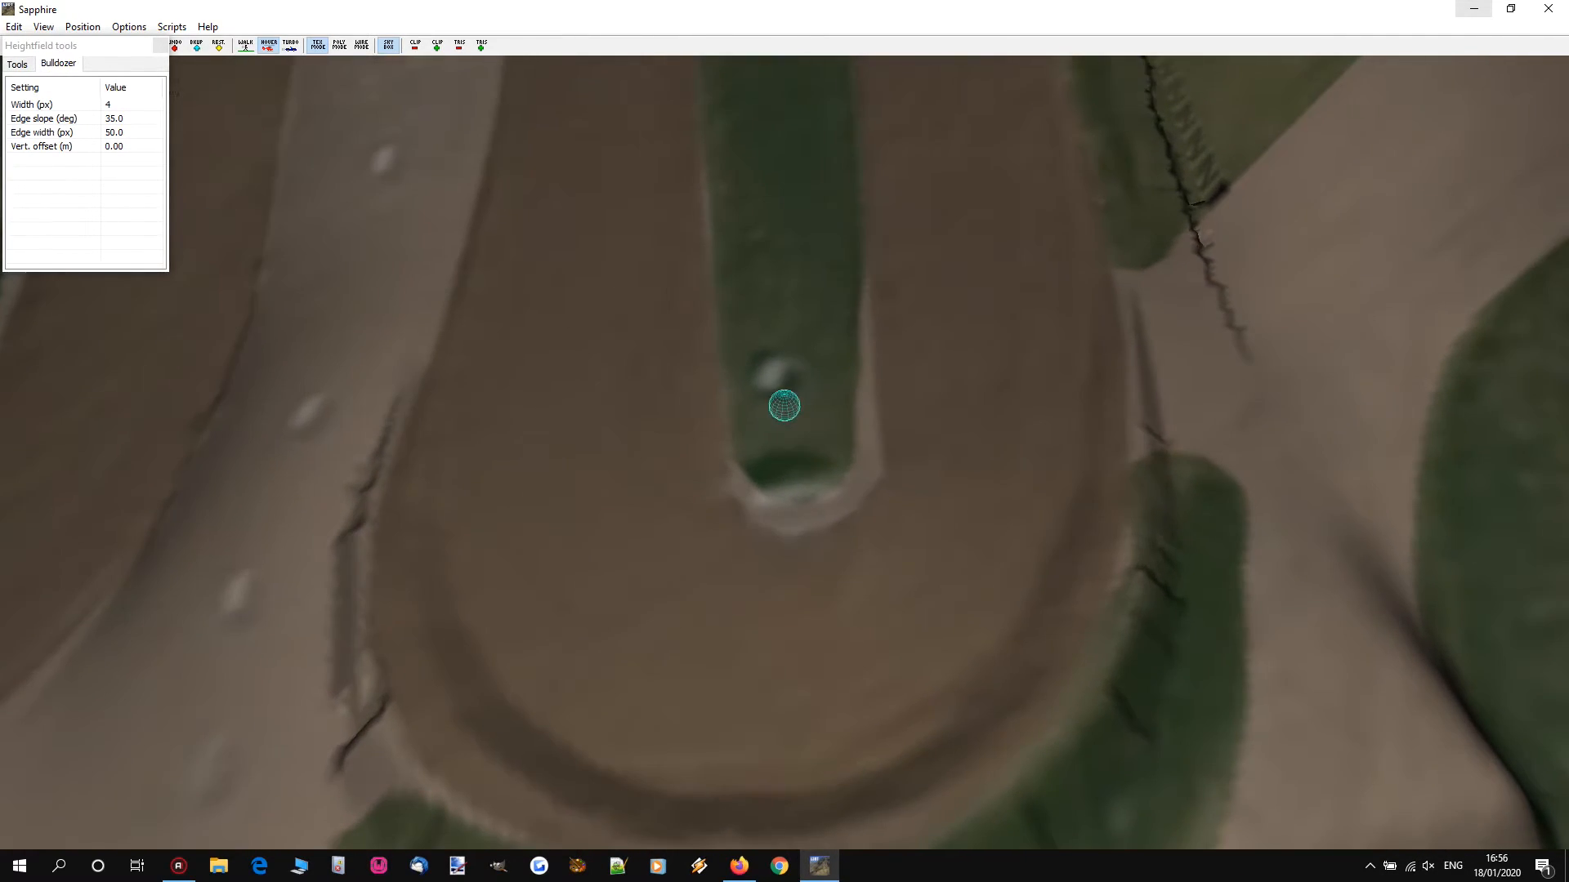
left_click(18, 65)
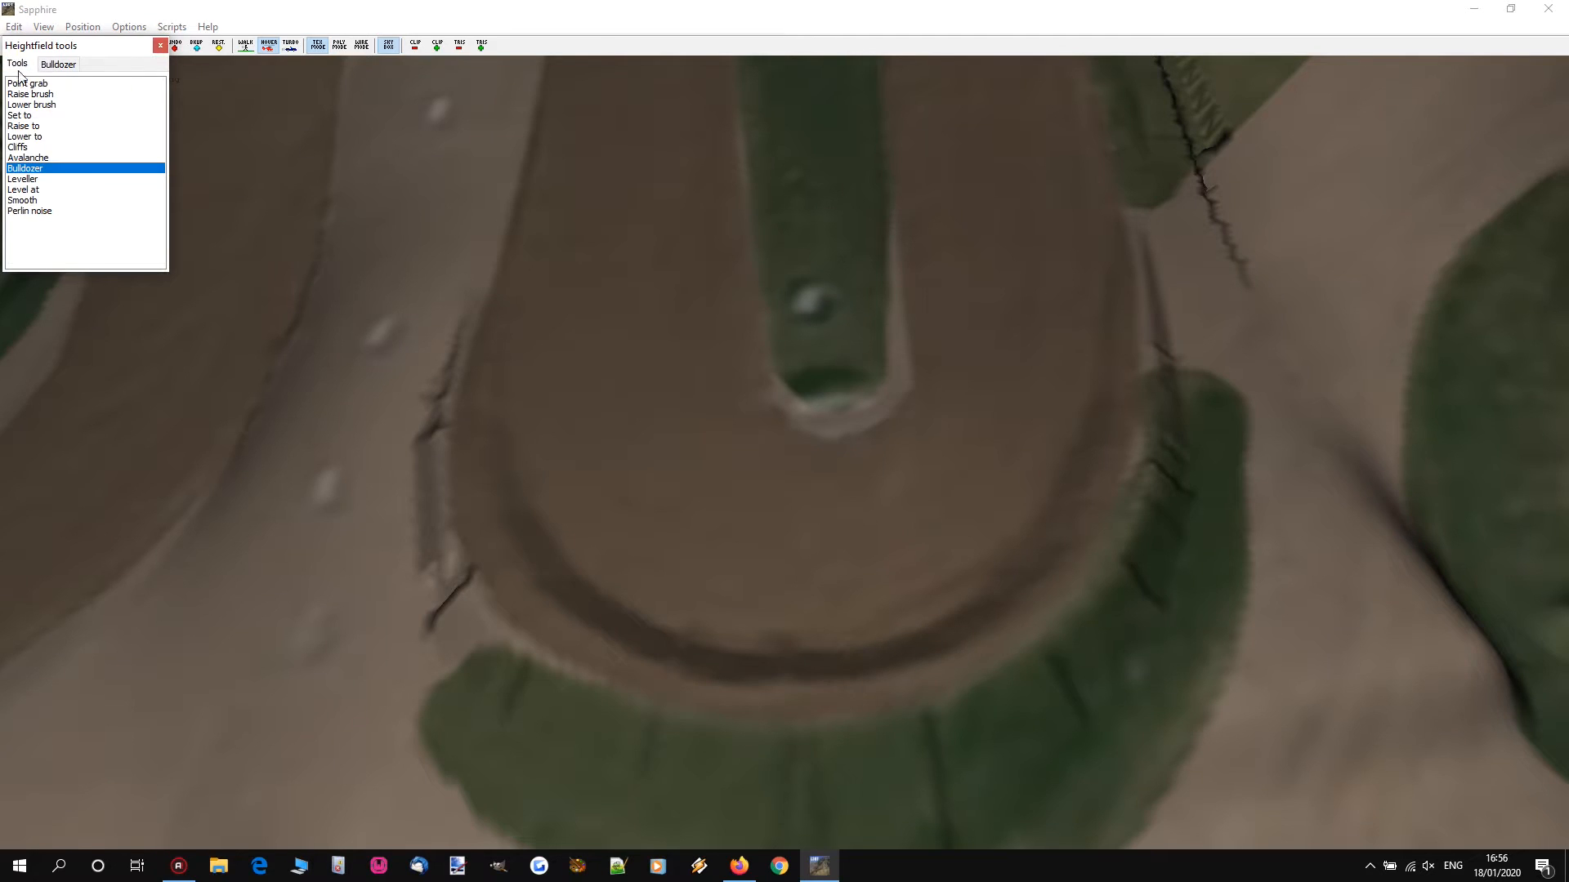
double_click(23, 200)
scroll(740, 441, "up", 14)
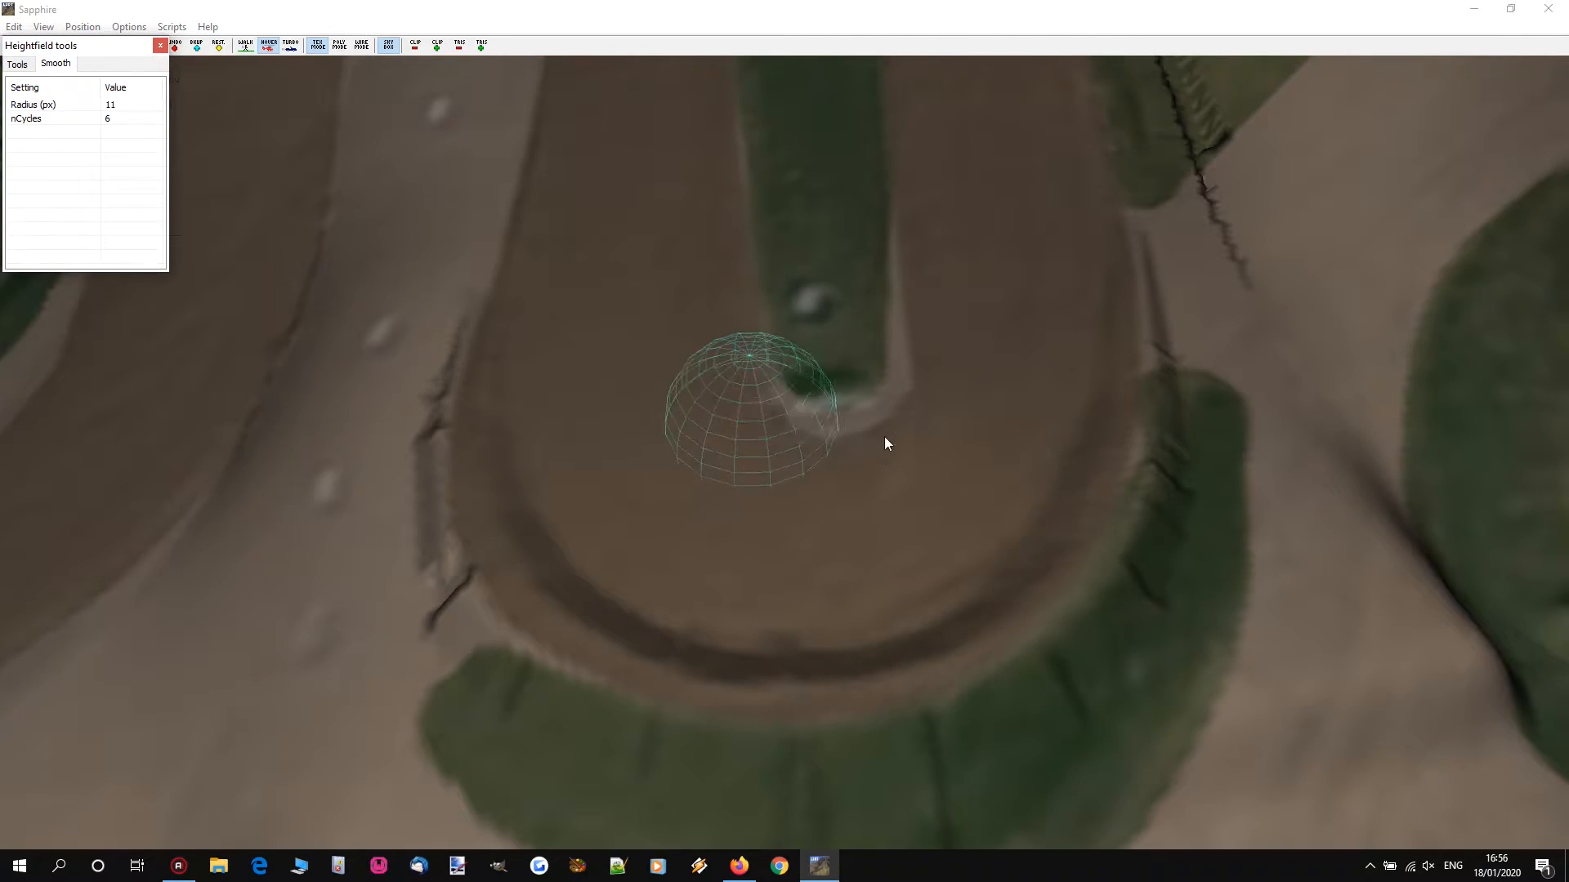
scroll(832, 447, "up", 5)
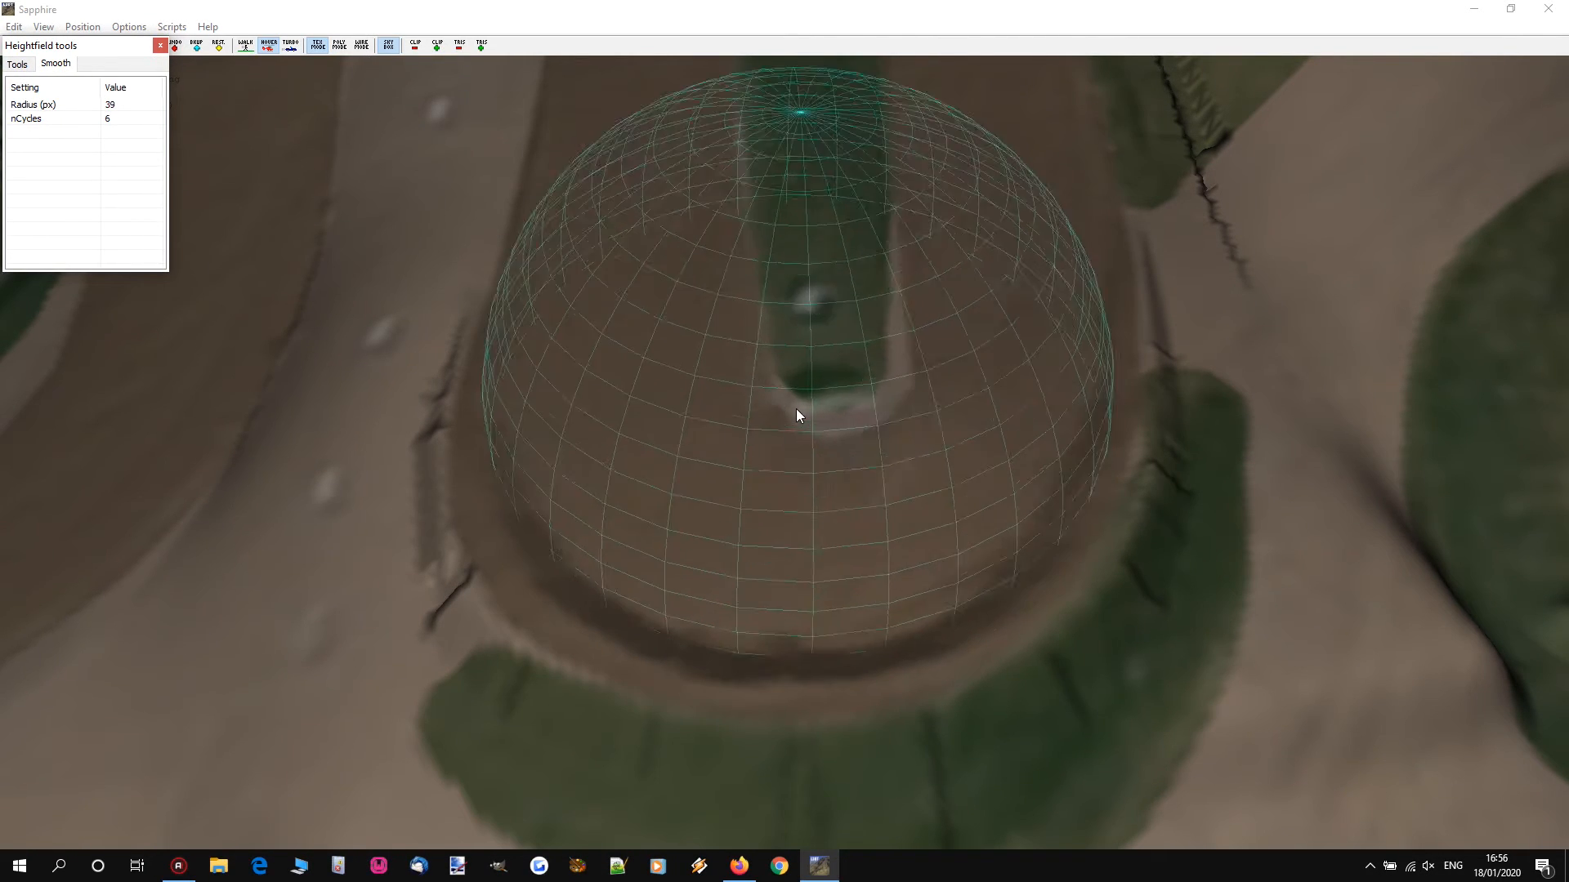
scroll(794, 433, "down", 3)
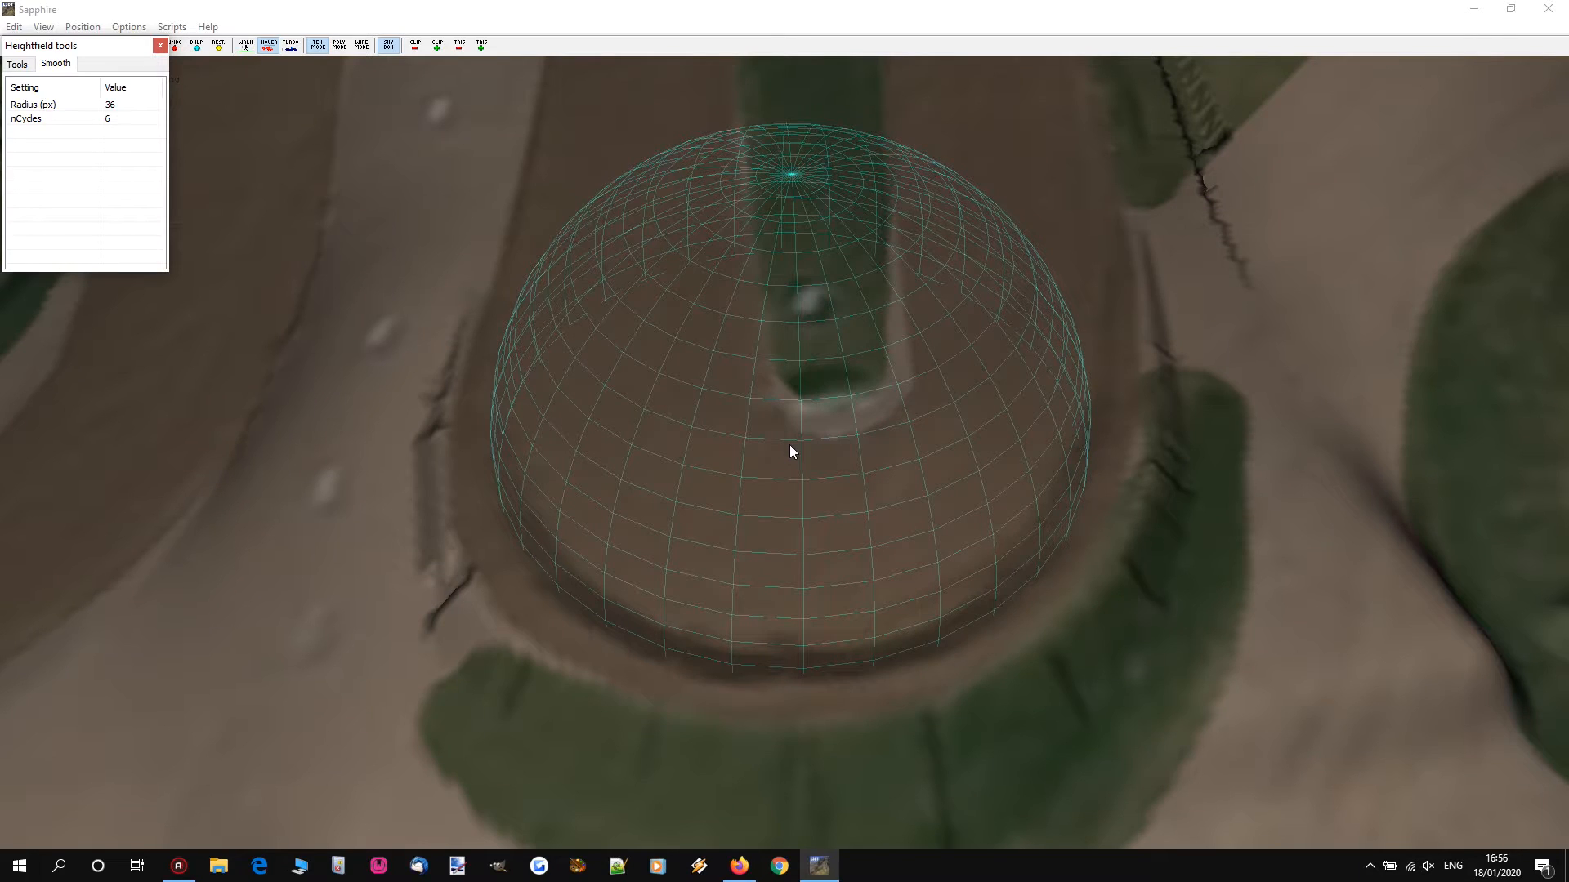
Step: Set the Smooth tool's nCycles to 3
left_click(114, 119)
left_click(115, 119)
type("3")
key("Return")
key("Up")
key("Up")
Step: Try smoothing the hairpin's floor and inner berm face with a 27 px radius
scroll(834, 351, "down", 1)
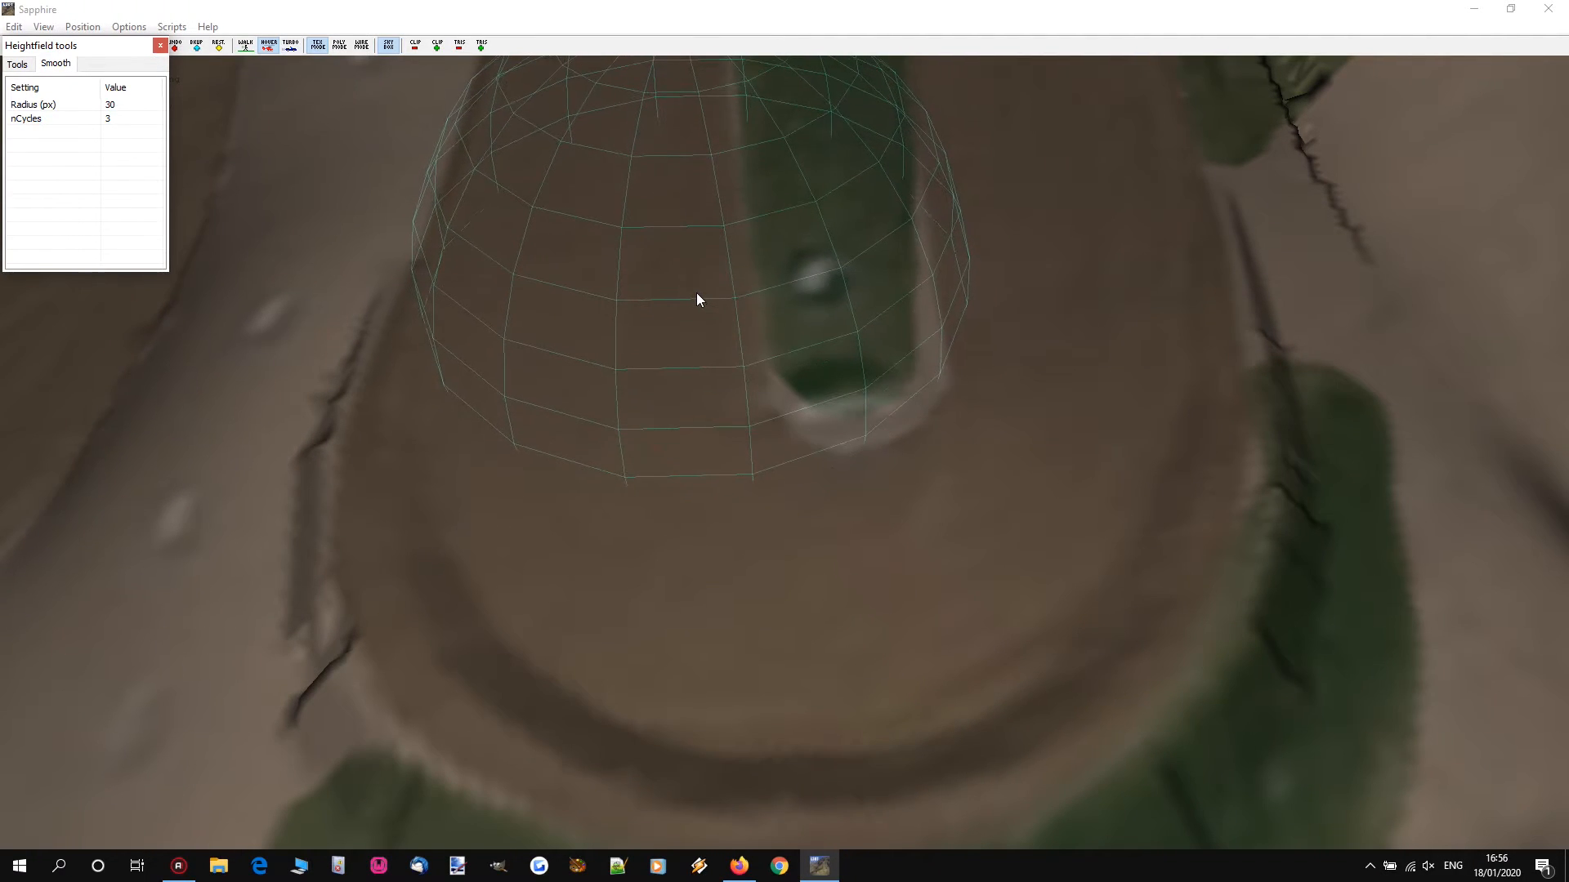
scroll(706, 299, "down", 1)
left_click(677, 316)
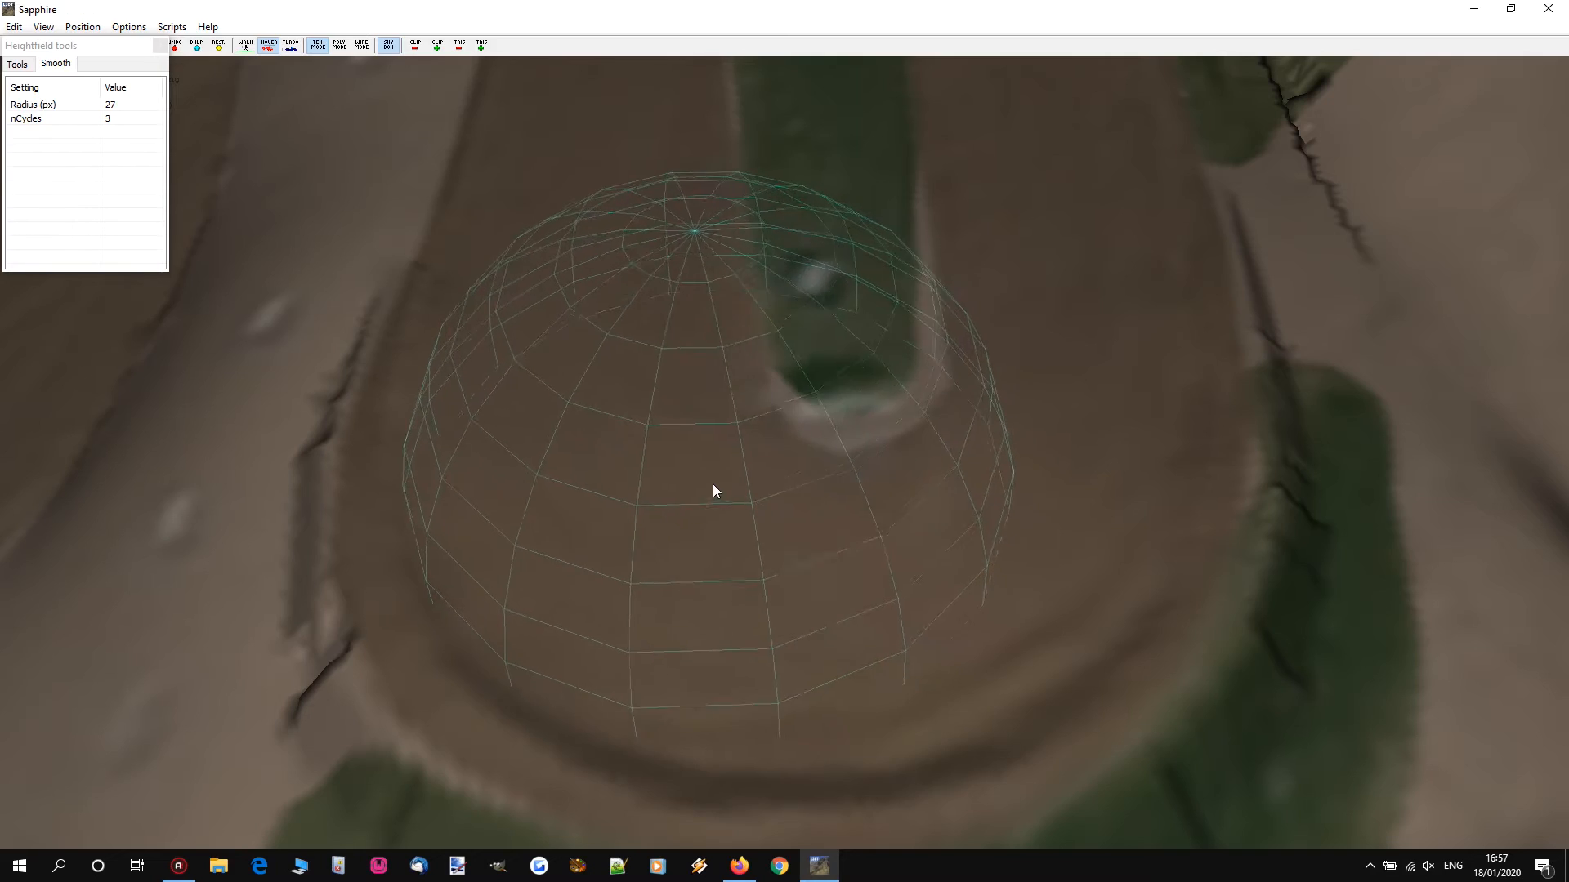
Step: Examine the smoothed berm's profile from low viewpoints around the bend
mouse_move(675, 217)
right_mouse_down()
mouse_move(458, 155)
mouse_move(367, 90)
mouse_move(204, 94)
right_mouse_up()
mouse_move(784, 425)
right_mouse_down()
mouse_move(891, 420)
mouse_move(784, 425)
right_mouse_up()
key("a")
key("d")
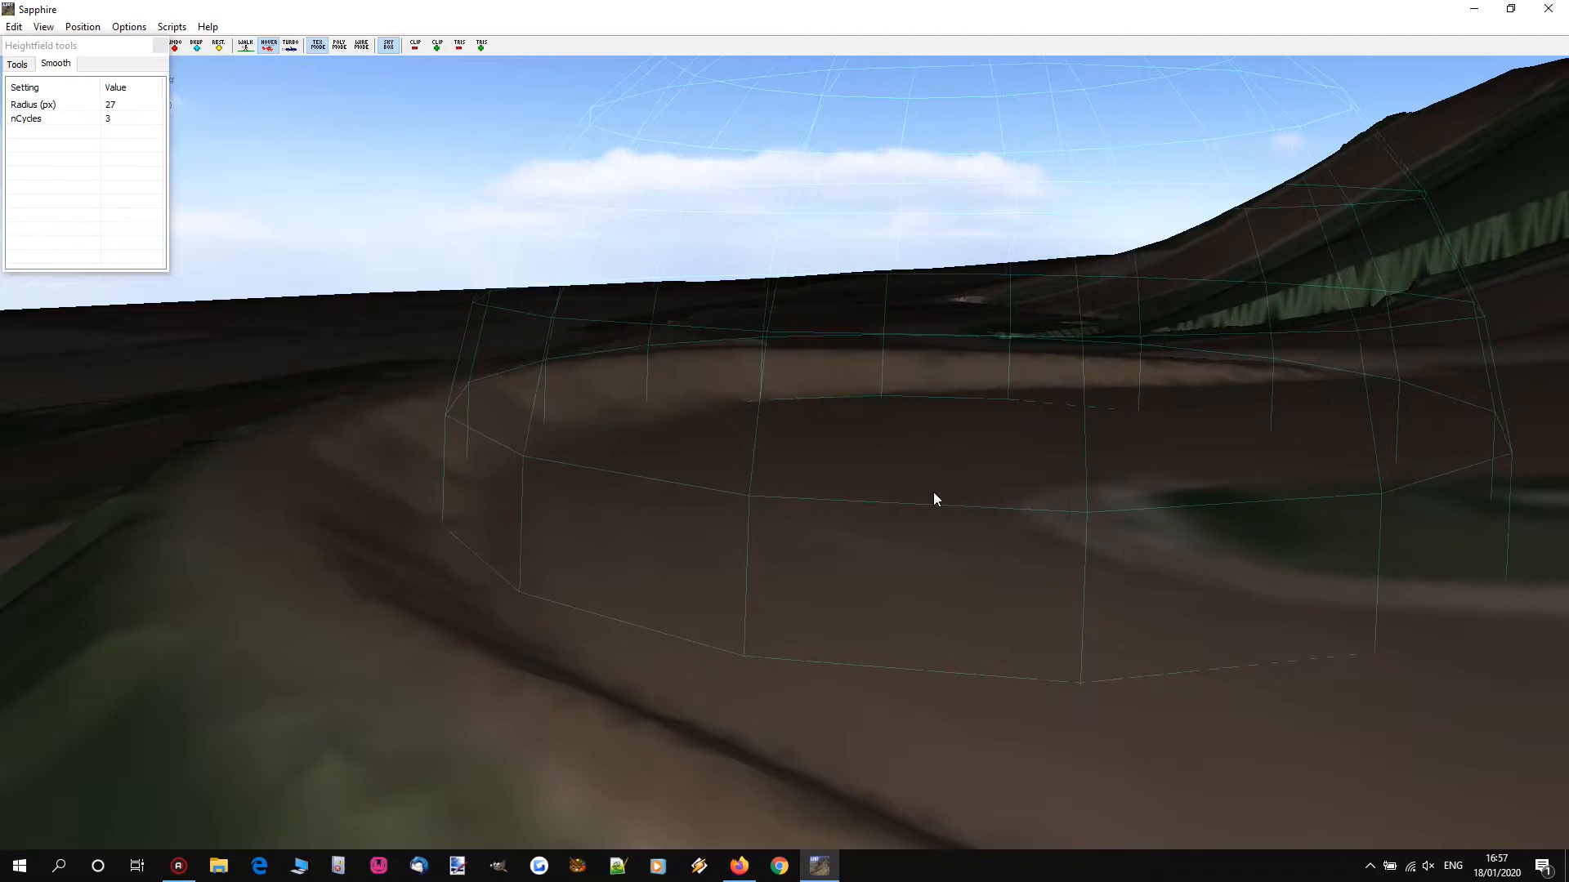
right_click_drag(1159, 472, 1226, 456)
key("a")
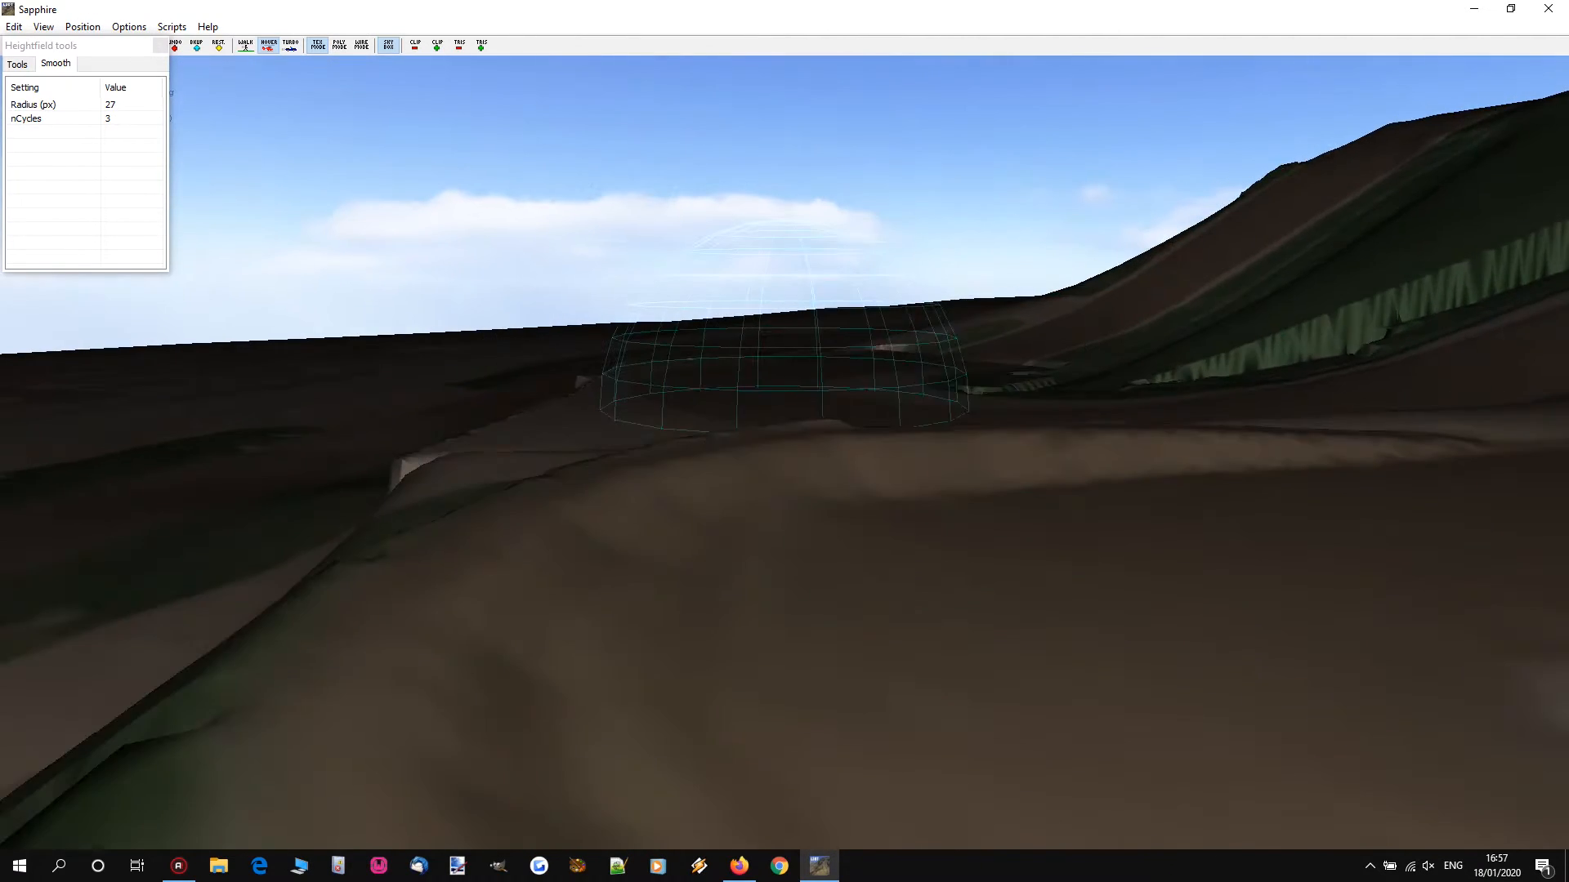
right_click_drag(784, 409, 849, 418)
key("a")
key("d")
right_click_drag(693, 302, 629, 286)
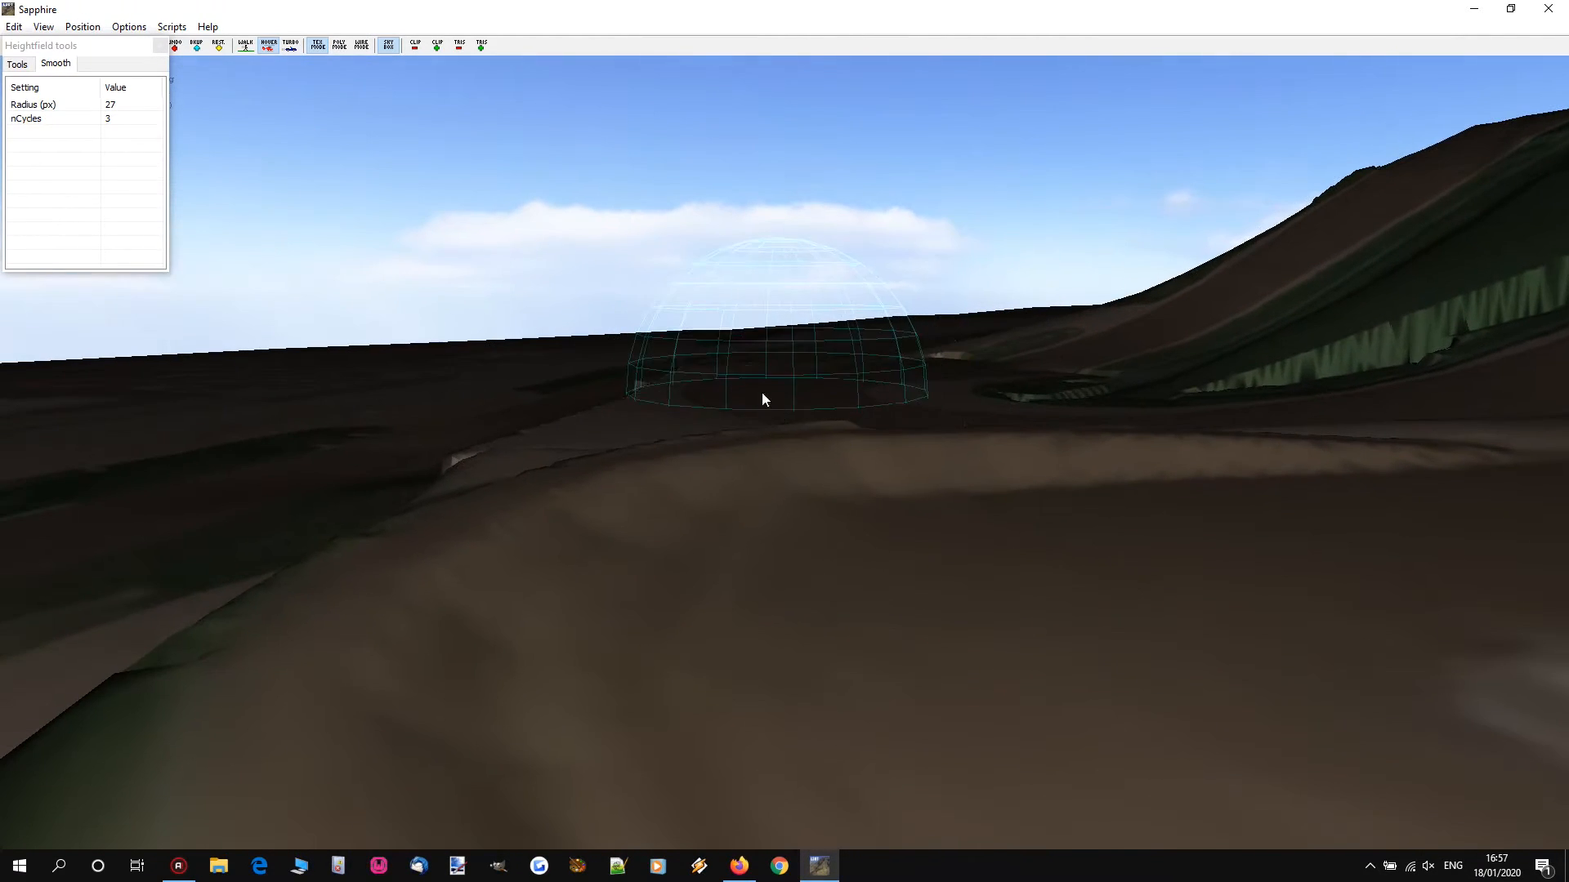
key("s")
Step: Show the terrain in polygon mode to reveal the berm's shape without textures
left_click(42, 27)
left_click(78, 87)
mouse_move(878, 490)
right_mouse_down()
mouse_move(736, 409)
mouse_move(797, 476)
right_mouse_up()
key("d")
key("s")
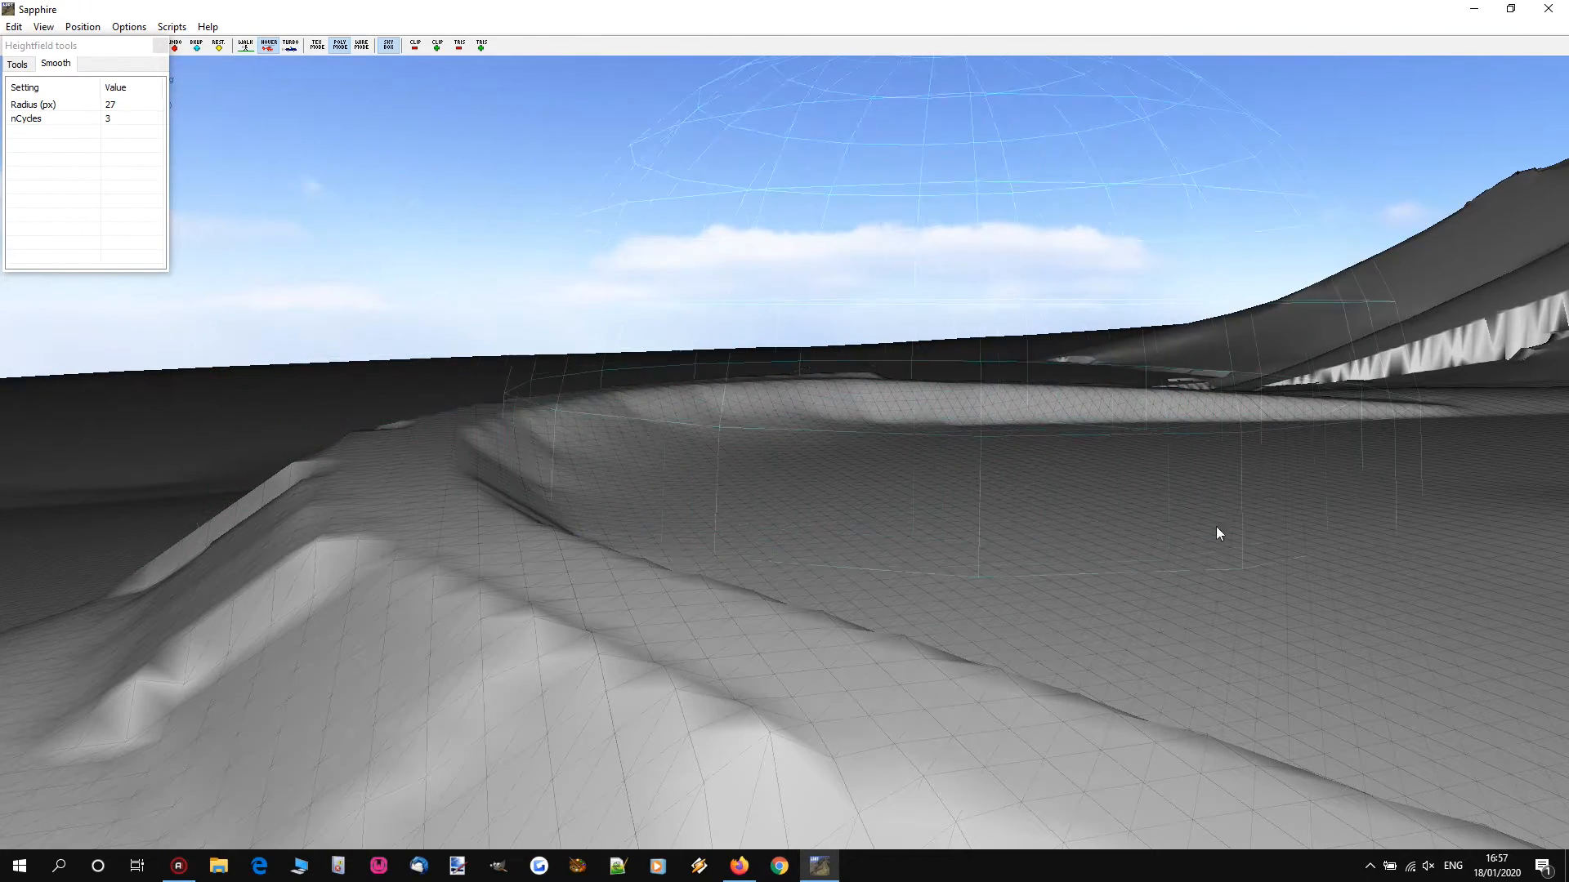
Step: Undo the wide smoothing of the berm, and undo a second try at the same place
key("ctrl+z")
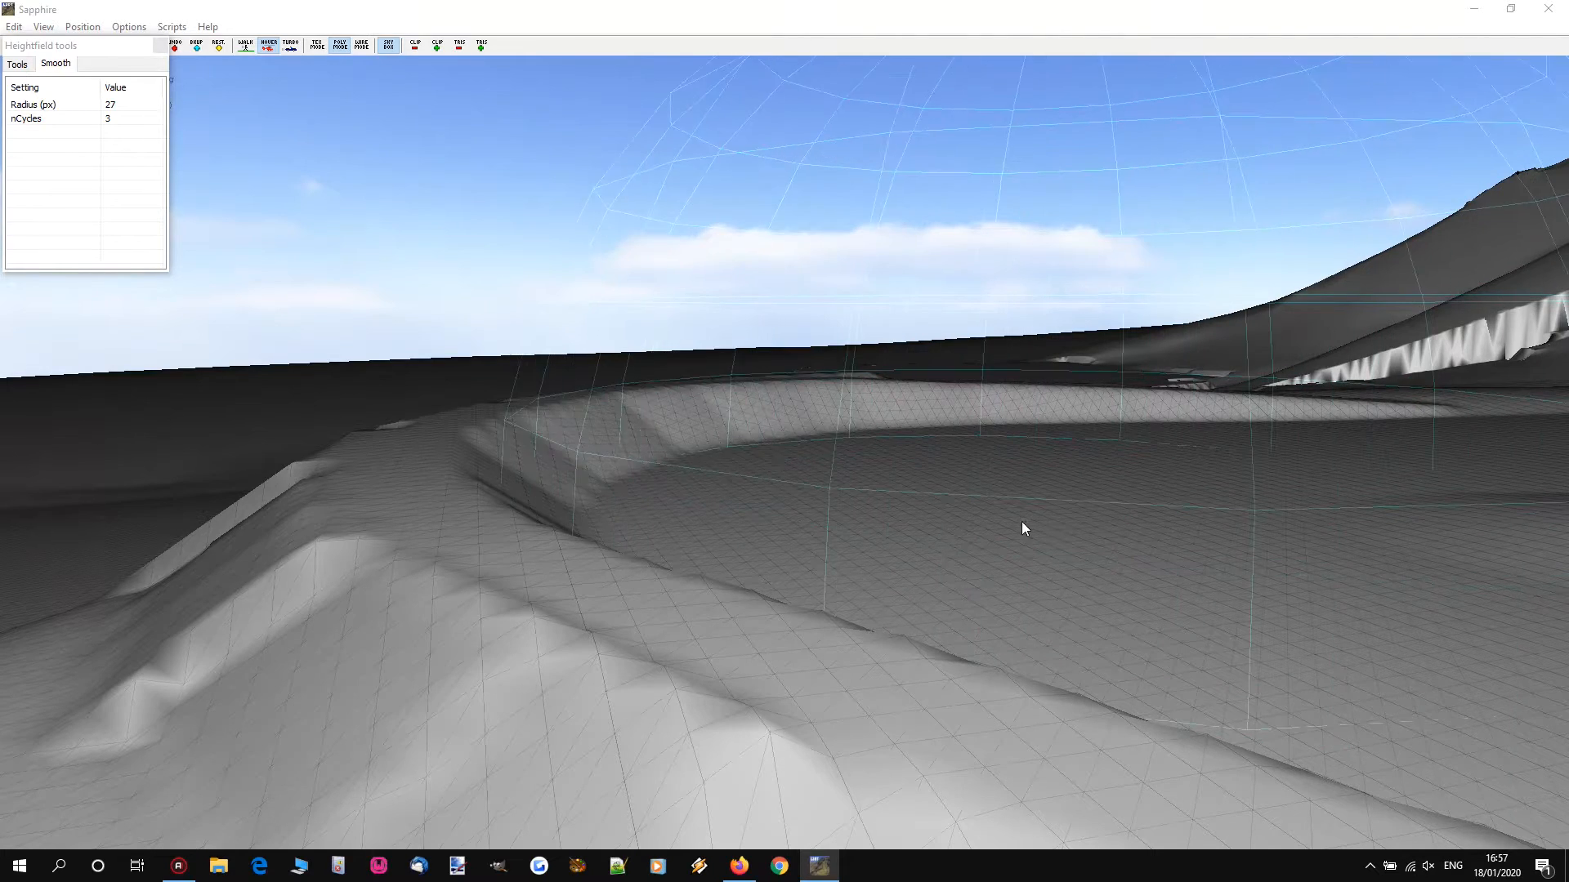
left_click_drag(969, 493, 954, 490)
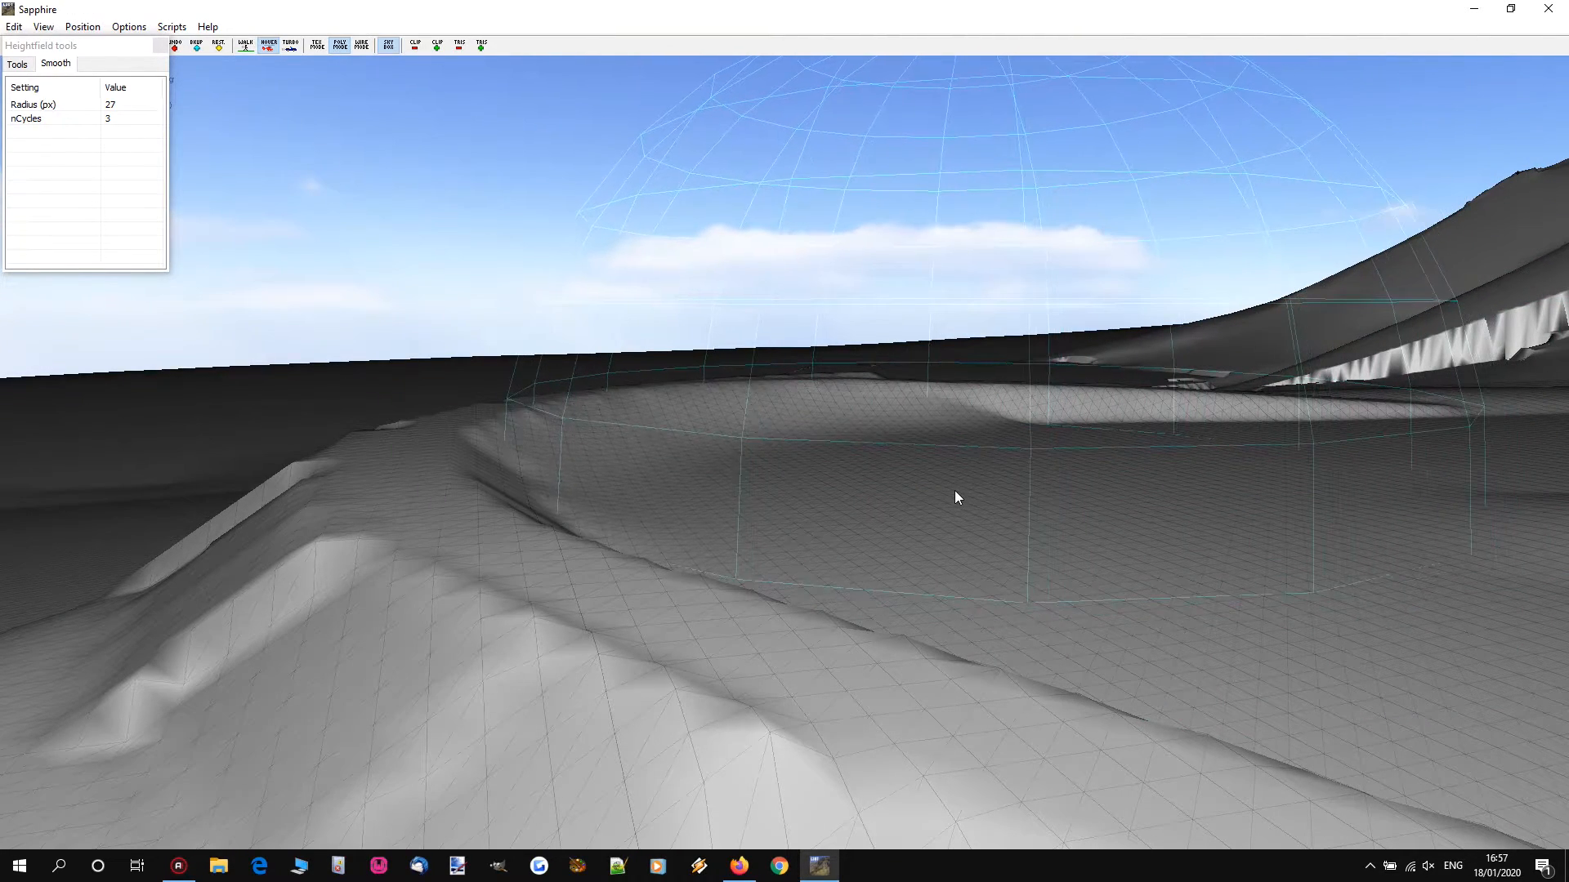
key("ctrl+z")
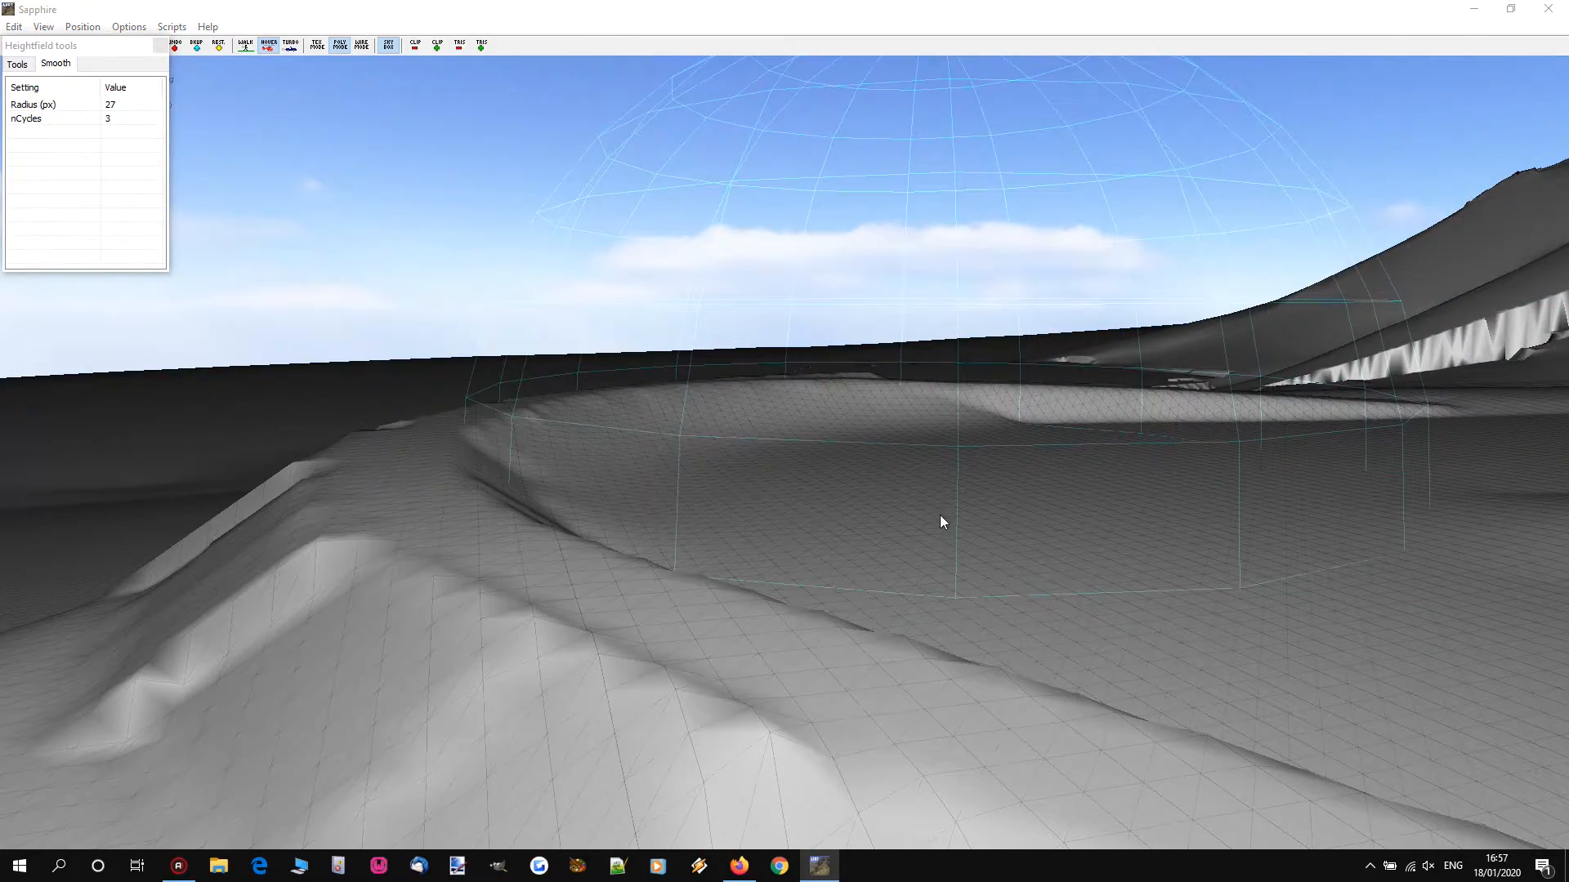
Step: Smooth the berm's inner face around the bend with a 15 px radius, lowering nCycles to 2
right_click_drag(938, 515, 1063, 547)
right_click_drag(989, 453, 768, 420)
scroll(624, 418, "down", 11)
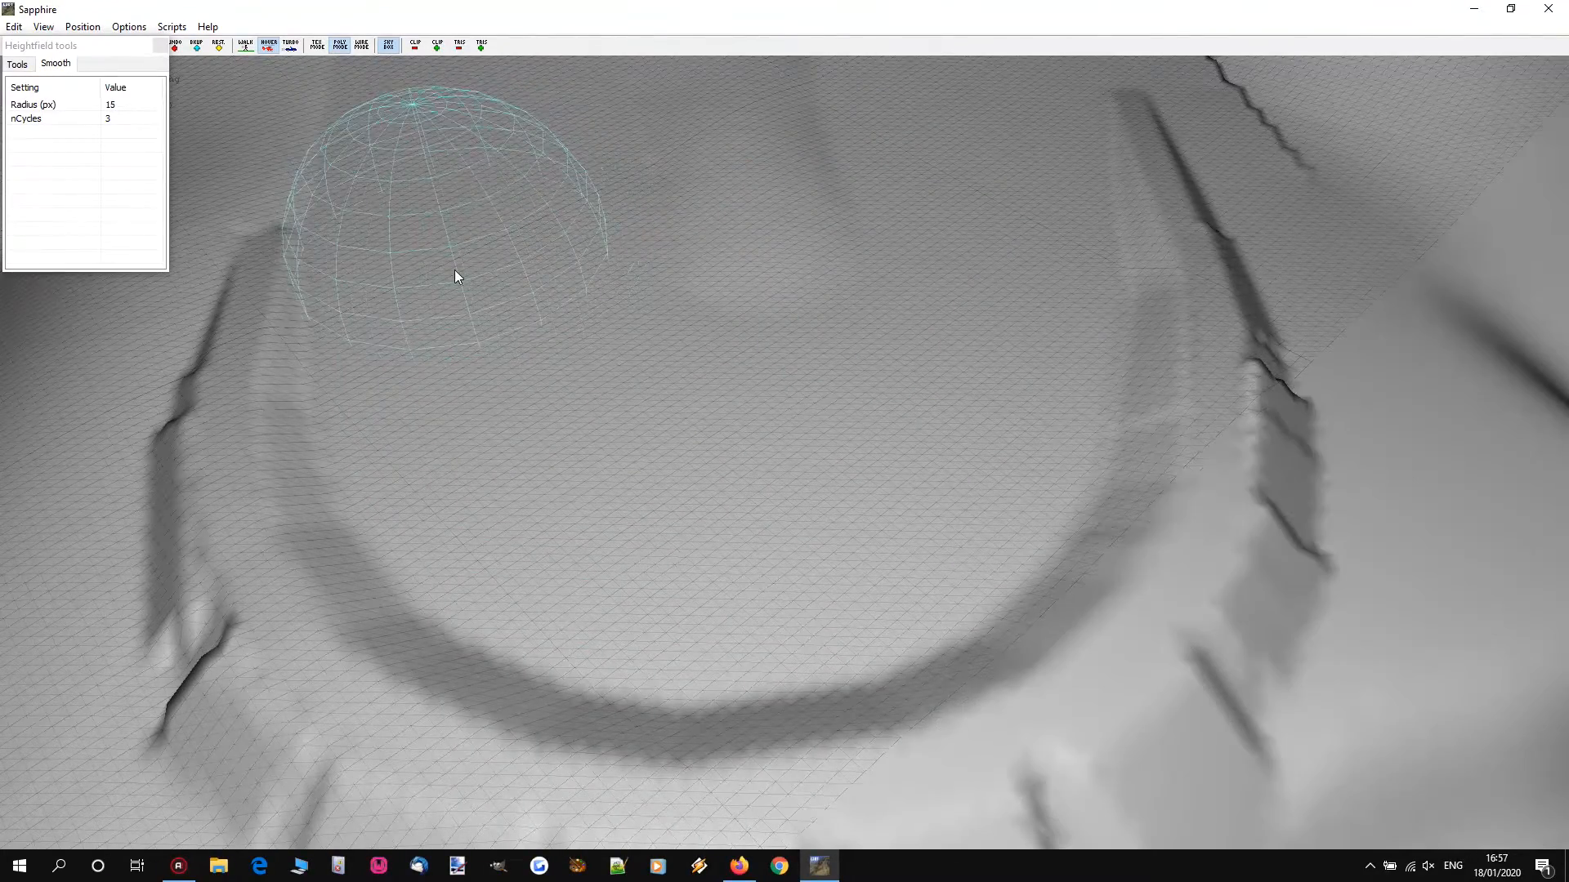
scroll(452, 240, "down", 1)
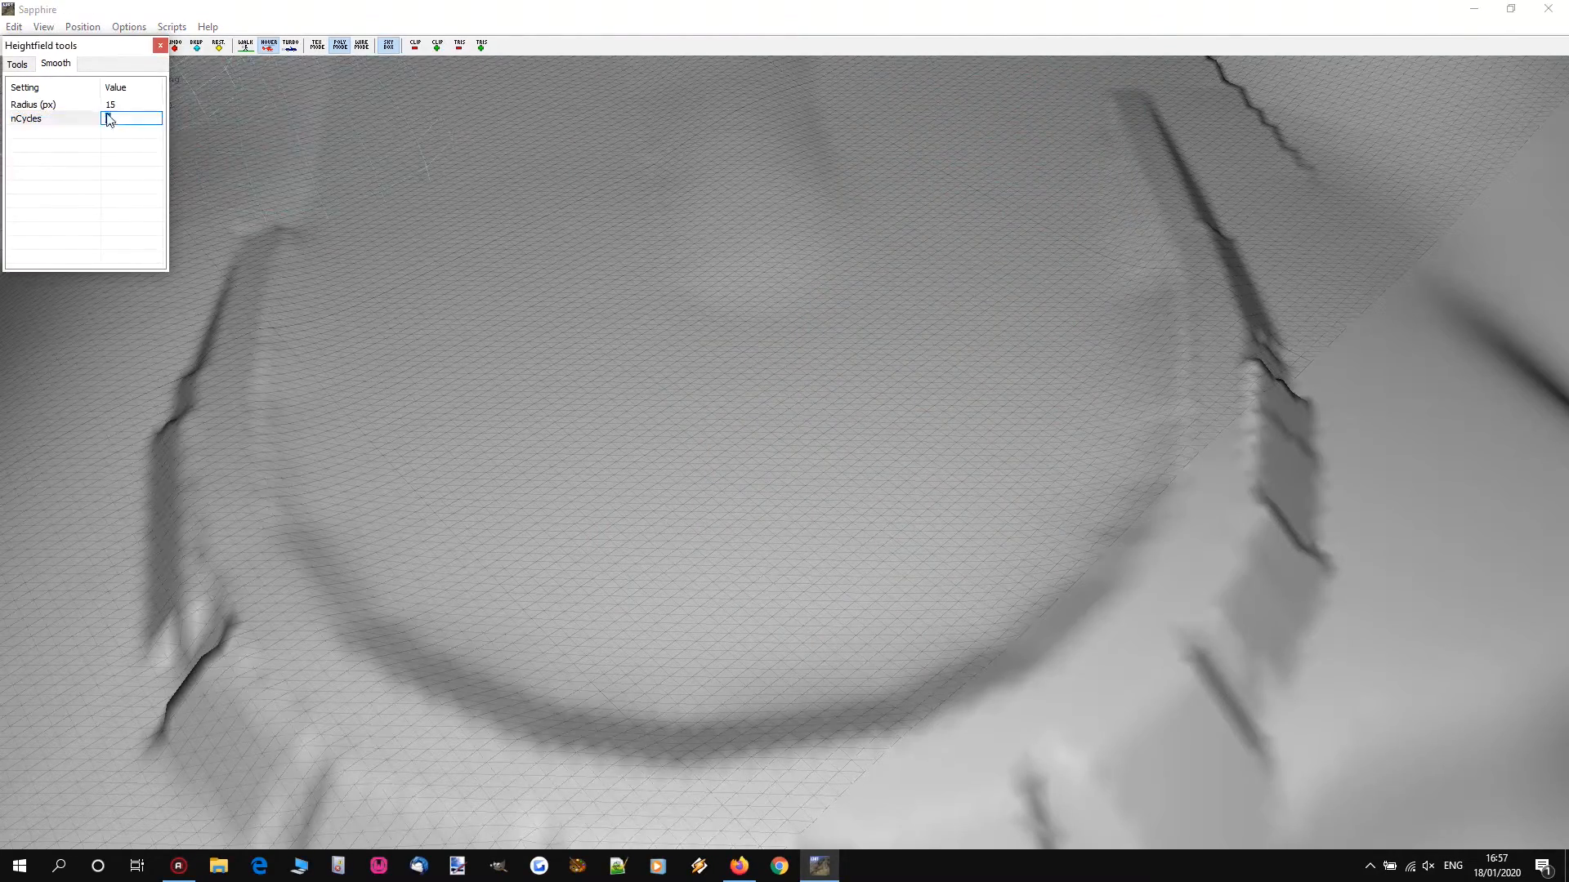
mouse_move(433, 248)
left_mouse_down()
mouse_move(449, 381)
mouse_move(485, 373)
mouse_move(465, 281)
mouse_move(484, 245)
mouse_move(459, 382)
mouse_move(441, 271)
mouse_move(437, 345)
mouse_move(457, 441)
mouse_move(519, 539)
mouse_move(689, 611)
mouse_move(776, 611)
mouse_move(938, 531)
mouse_move(986, 465)
mouse_move(1004, 307)
mouse_move(975, 173)
left_mouse_up()
Step: Reduce the Smooth tool's radius to 8 px at the berm's inner face
right_click_drag(853, 135, 702, 155)
key("w")
right_click_drag(784, 453, 866, 351)
key("s")
right_click_drag(784, 453, 948, 491)
key("a")
right_click_drag(784, 453, 646, 500)
key("d")
key("w")
key("a")
scroll(857, 452, "down", 3)
scroll(858, 452, "down", 4)
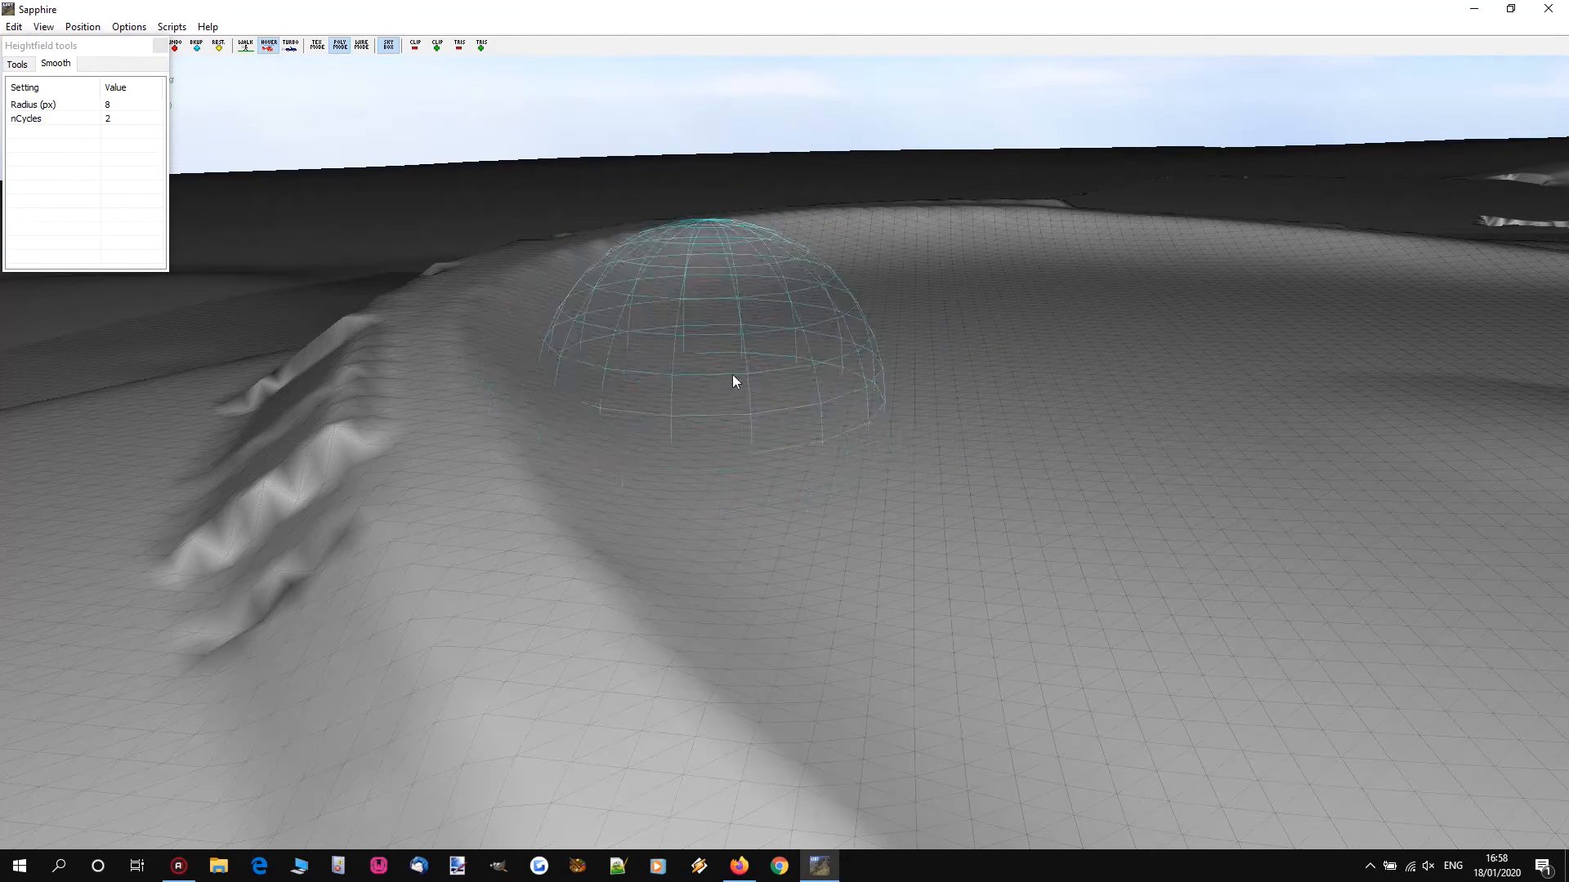
Step: Examine the berm's slope and its transition into the hairpin floor from rider level
key("a")
mouse_move(817, 380)
right_mouse_down()
mouse_move(1087, 382)
mouse_move(882, 381)
mouse_move(1031, 340)
mouse_move(915, 377)
mouse_move(1136, 387)
right_mouse_up()
key("w")
key("w")
key("s")
key("w")
mouse_move(832, 409)
right_mouse_down()
mouse_move(898, 381)
mouse_move(989, 401)
right_mouse_up()
key("w")
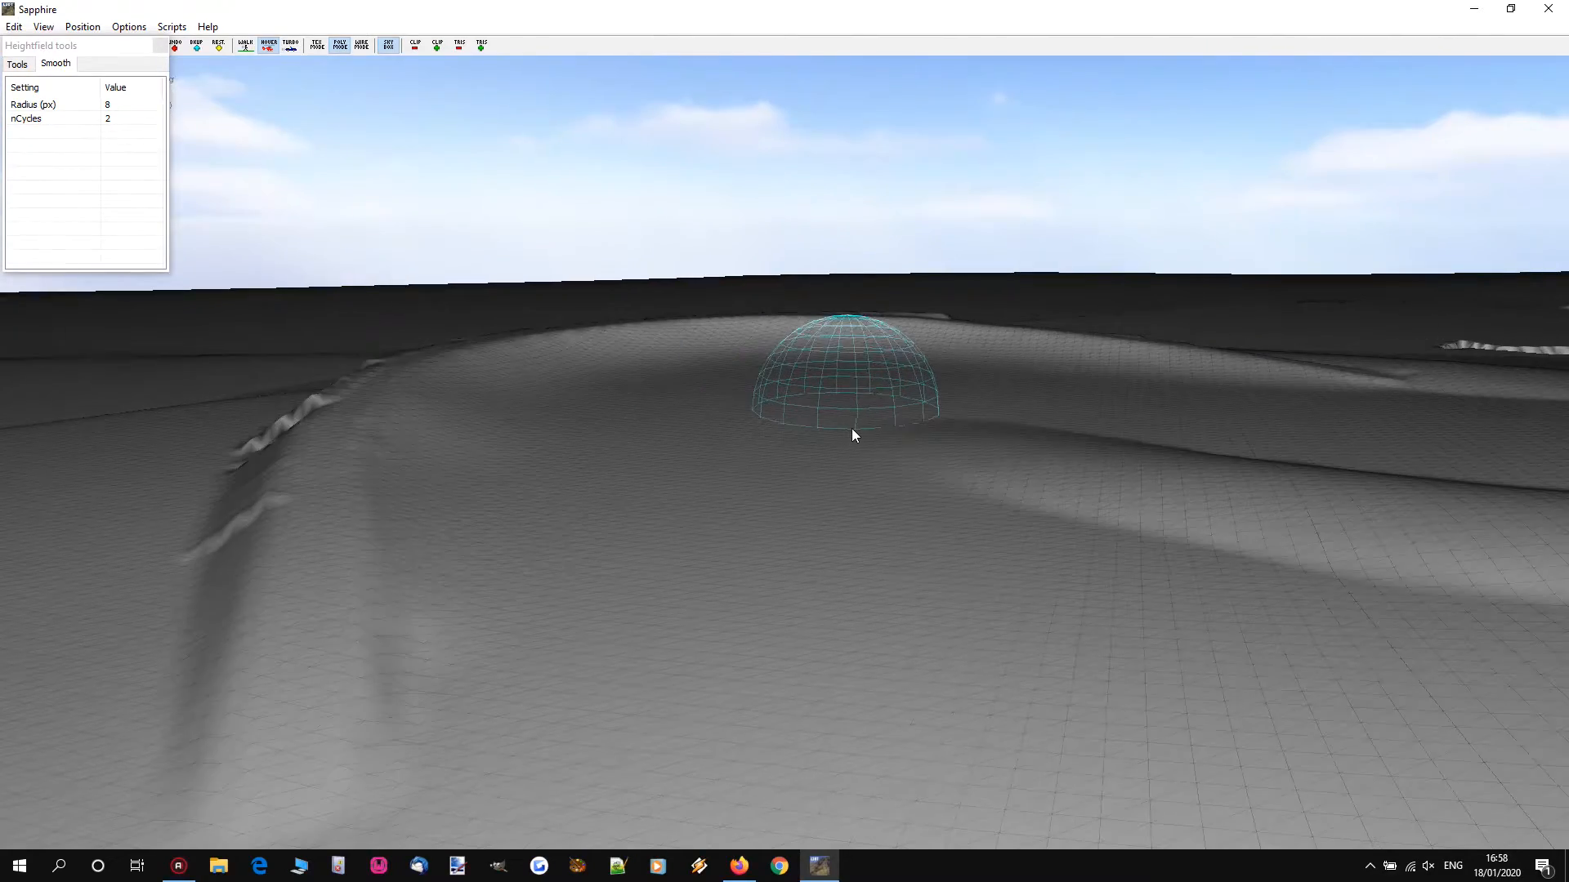
Step: Switch to the GoPro video in Firefox, play it from 0:52 to 0:54 through the corner, and return to Sapphire
left_click(739, 867)
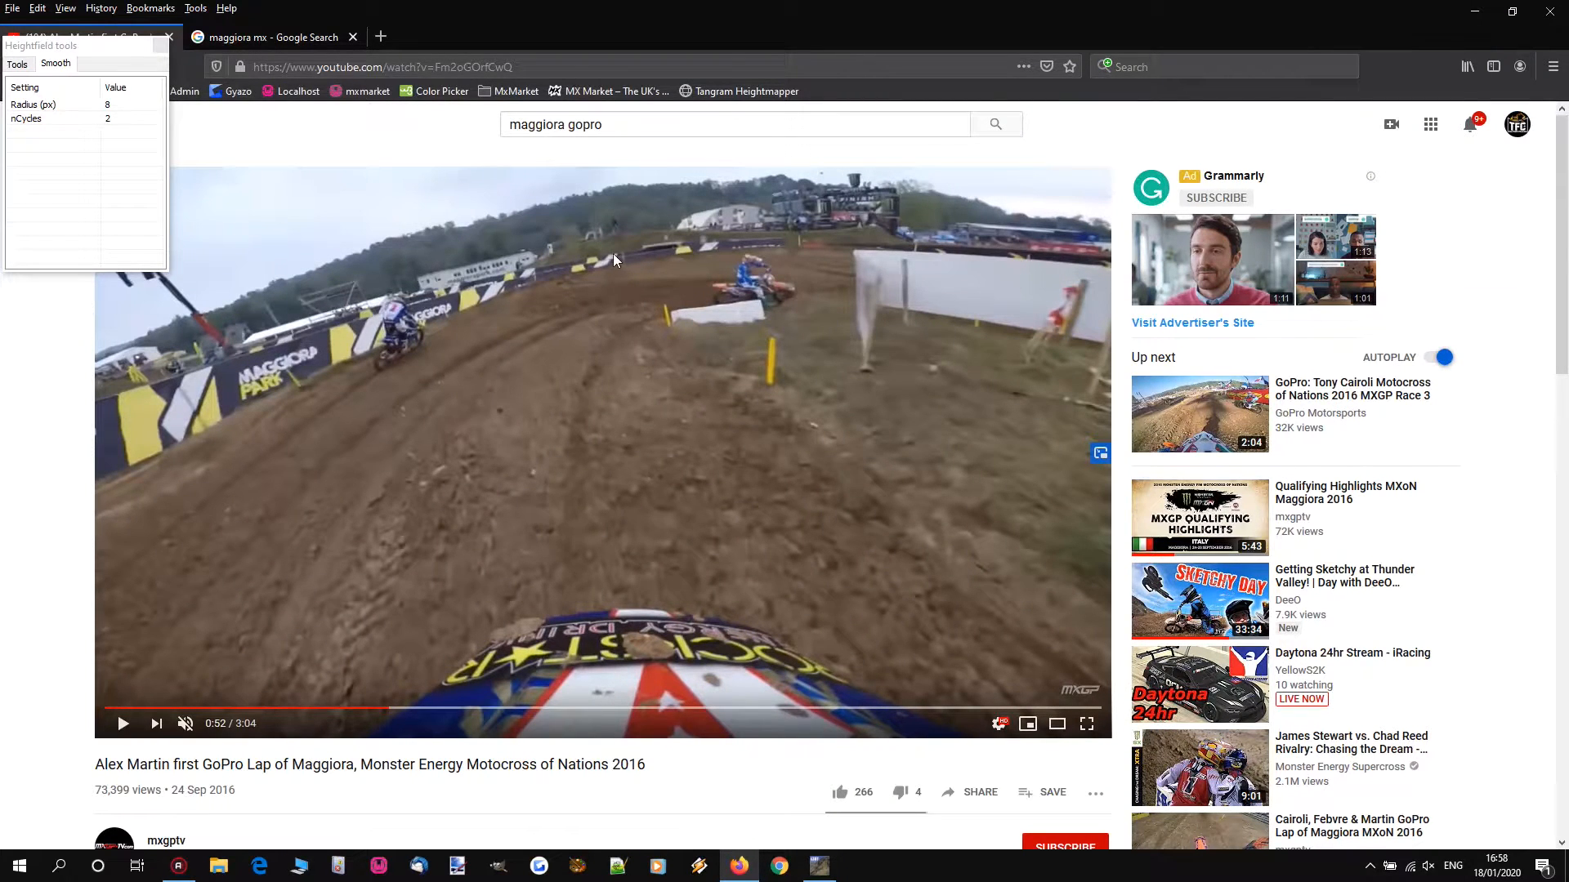
left_click(556, 360)
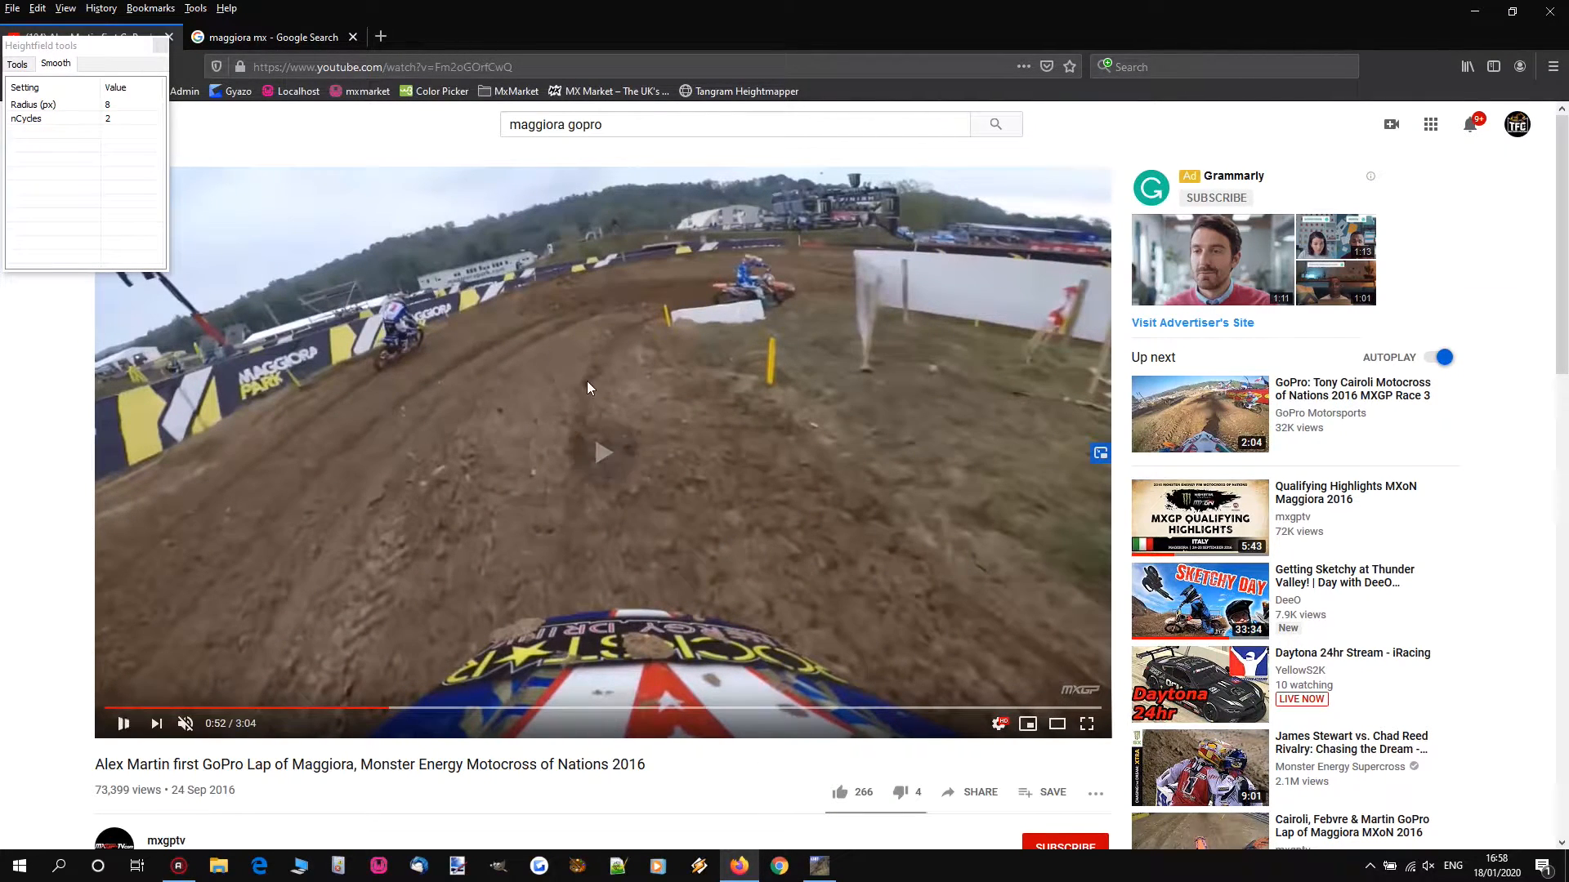
left_click(588, 363)
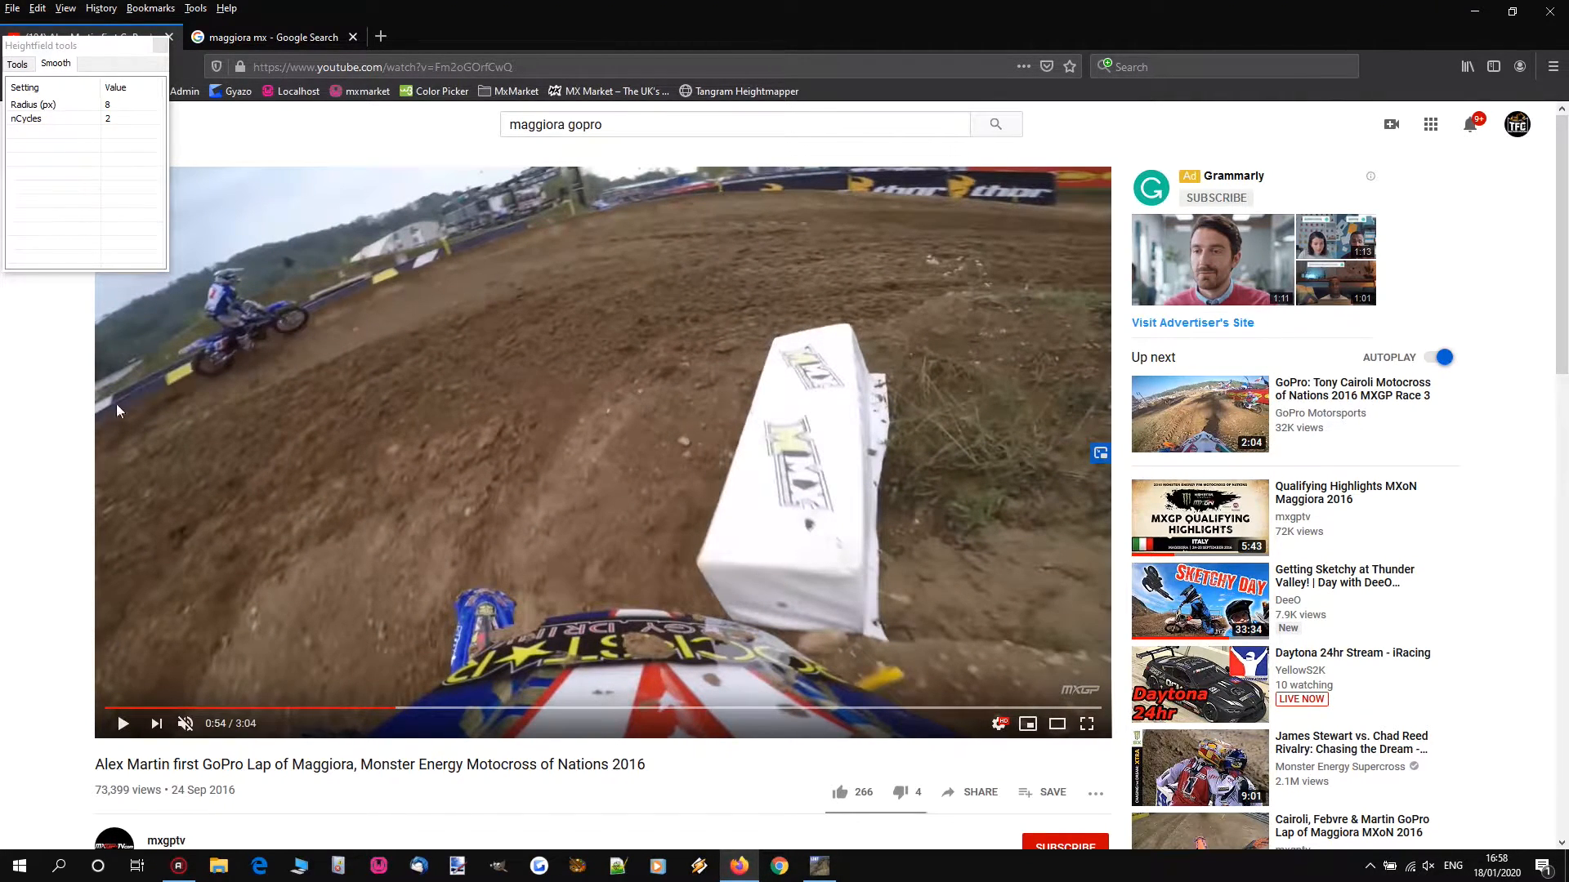
left_click(826, 870)
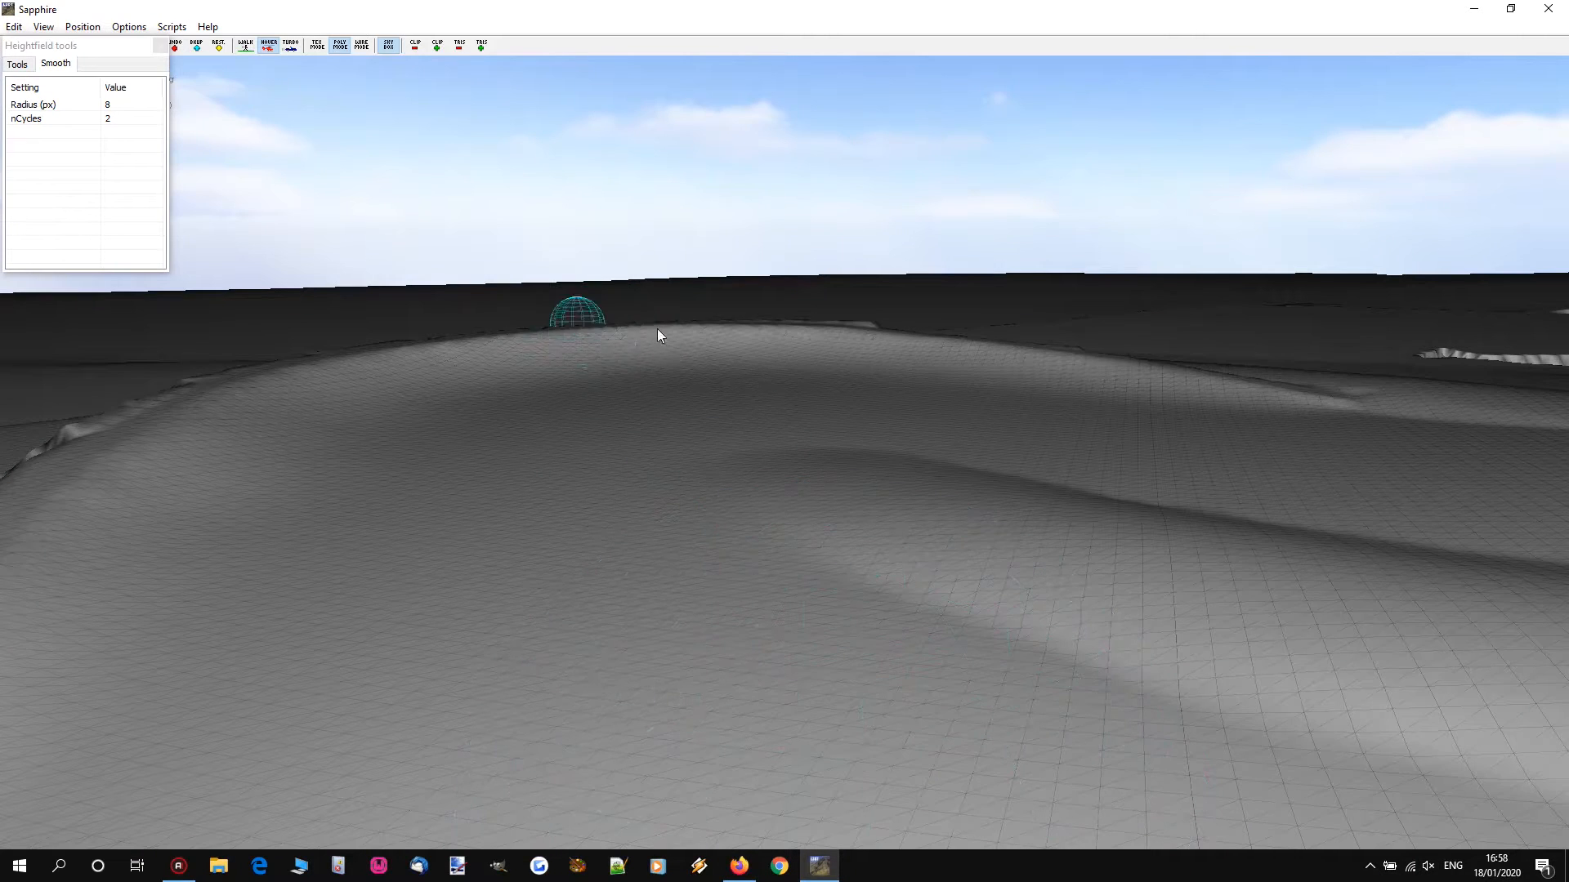
Step: Return the terrain to textured display and examine the finished berm around the bend
left_click(44, 26)
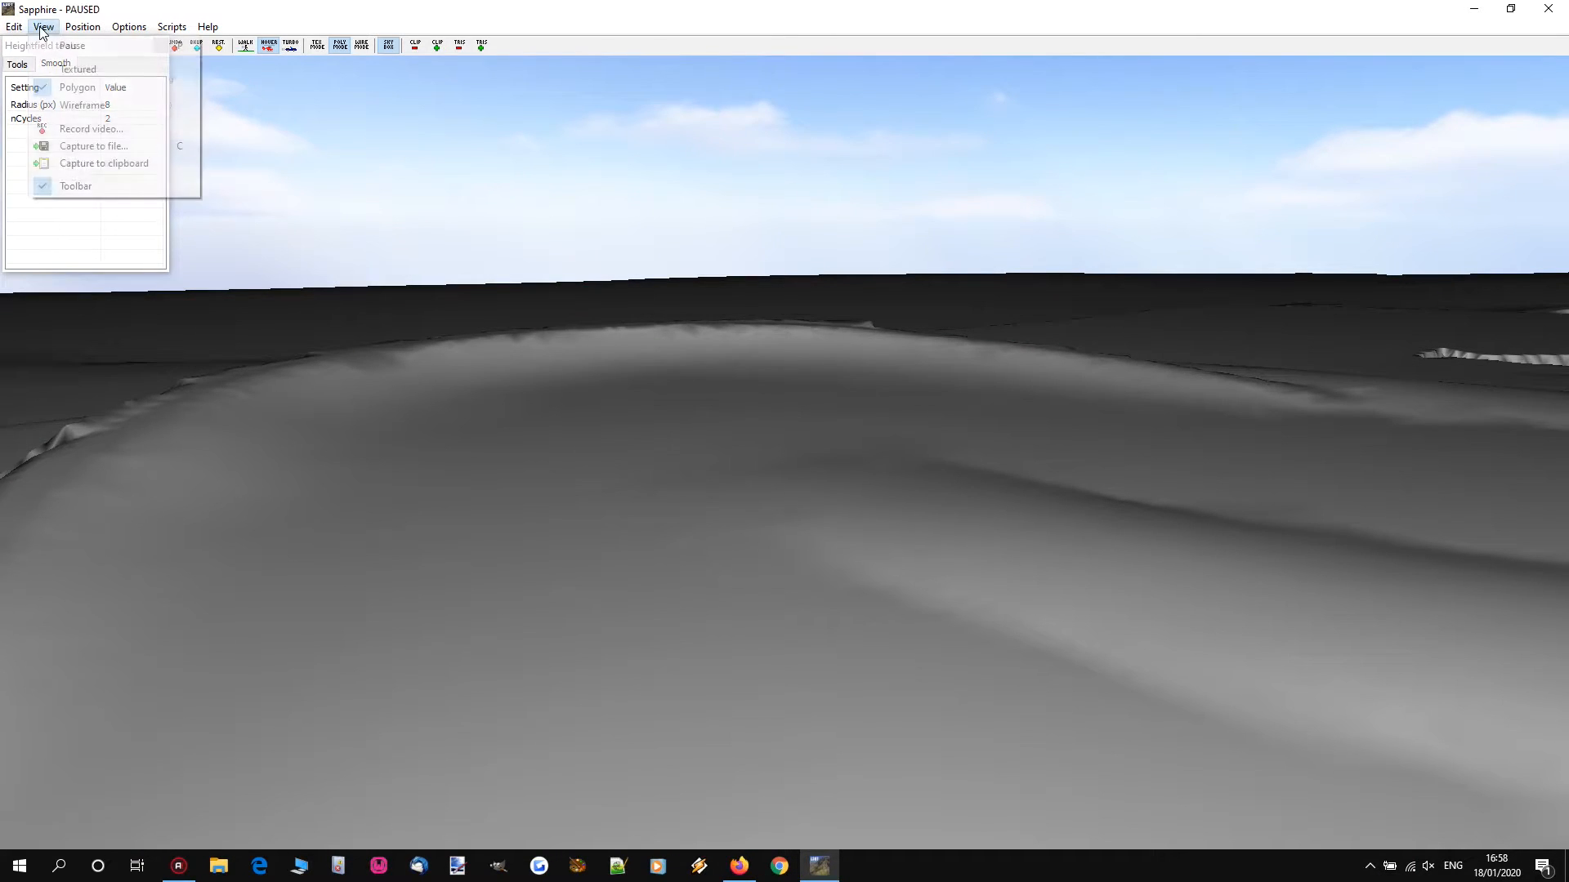
left_click(79, 70)
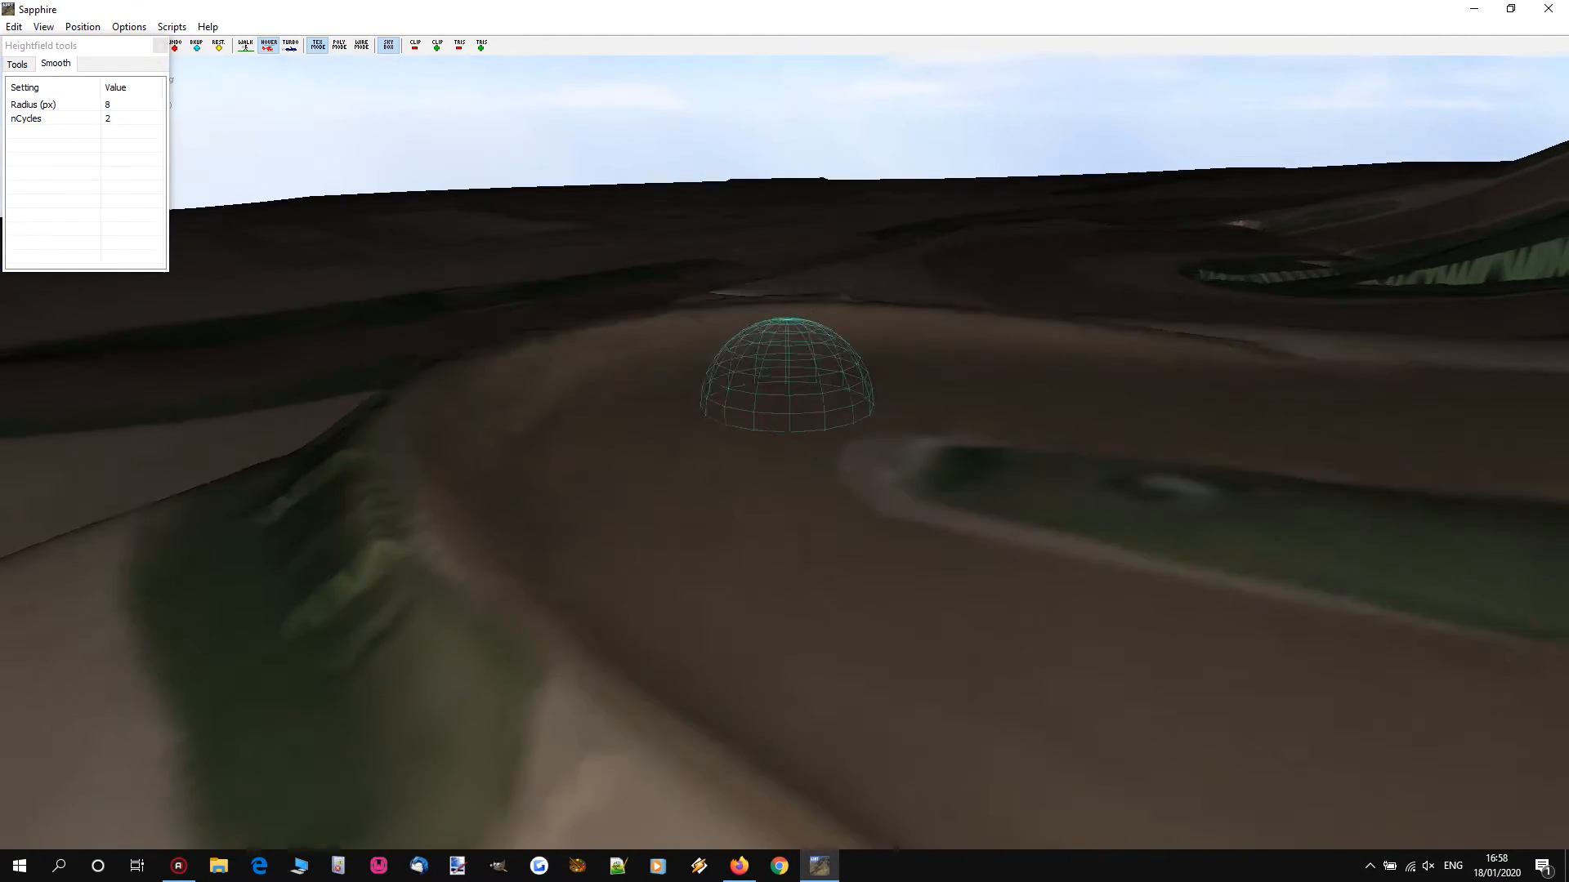
mouse_move(786, 409)
right_mouse_down()
mouse_move(785, 506)
mouse_move(786, 408)
right_mouse_up()
key("w")
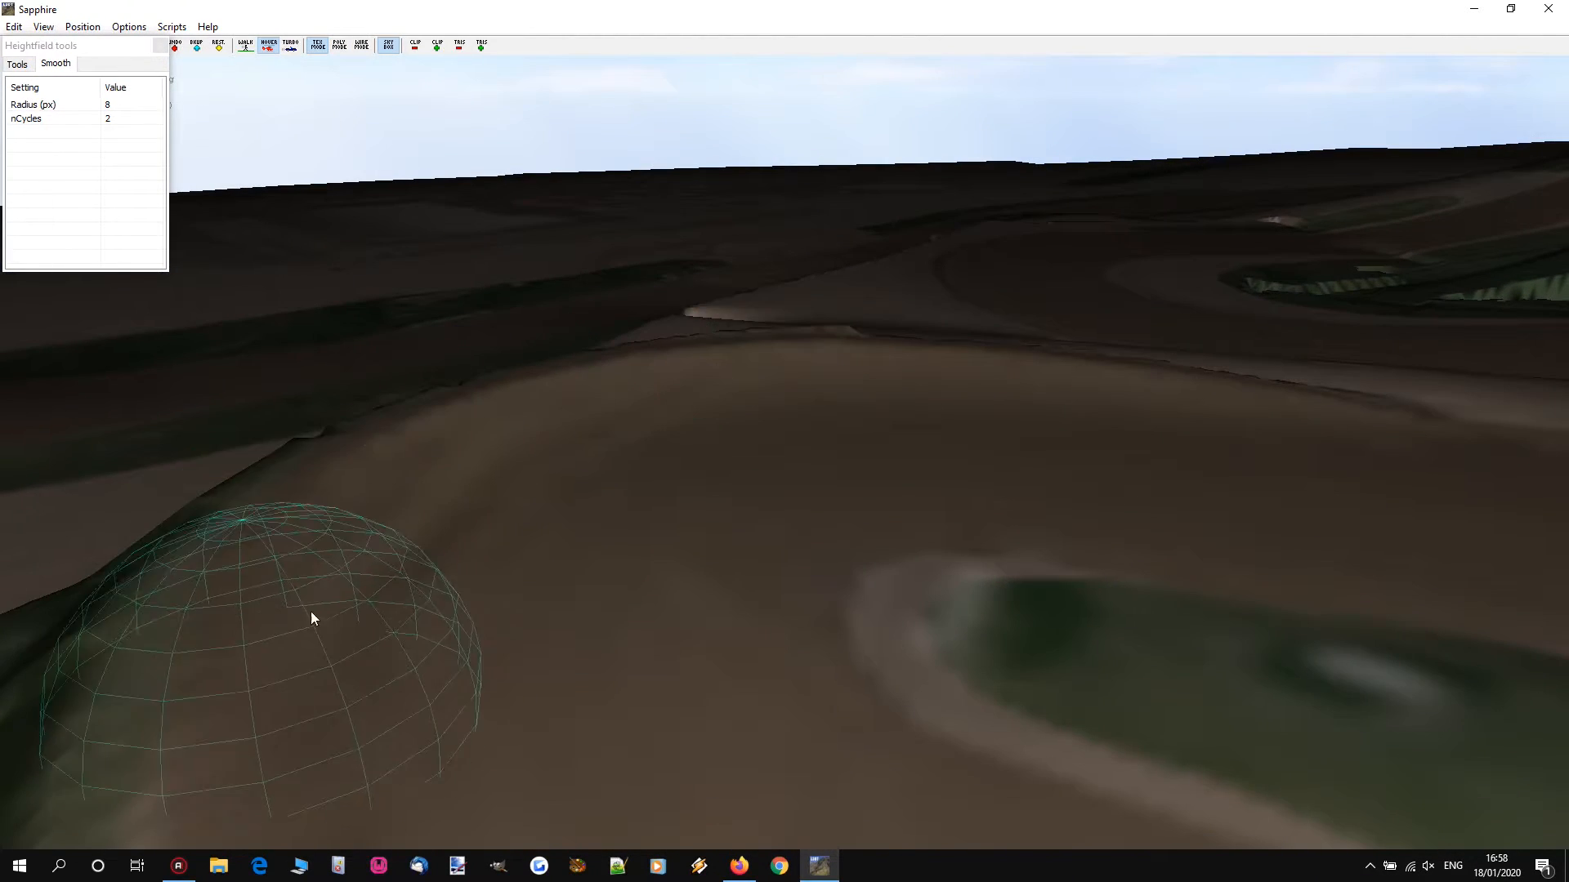
right_click_drag(1114, 426, 1225, 412)
key("a")
key("a")
mouse_move(786, 409)
right_mouse_down()
mouse_move(1079, 556)
mouse_move(1156, 560)
mouse_move(786, 437)
right_mouse_up()
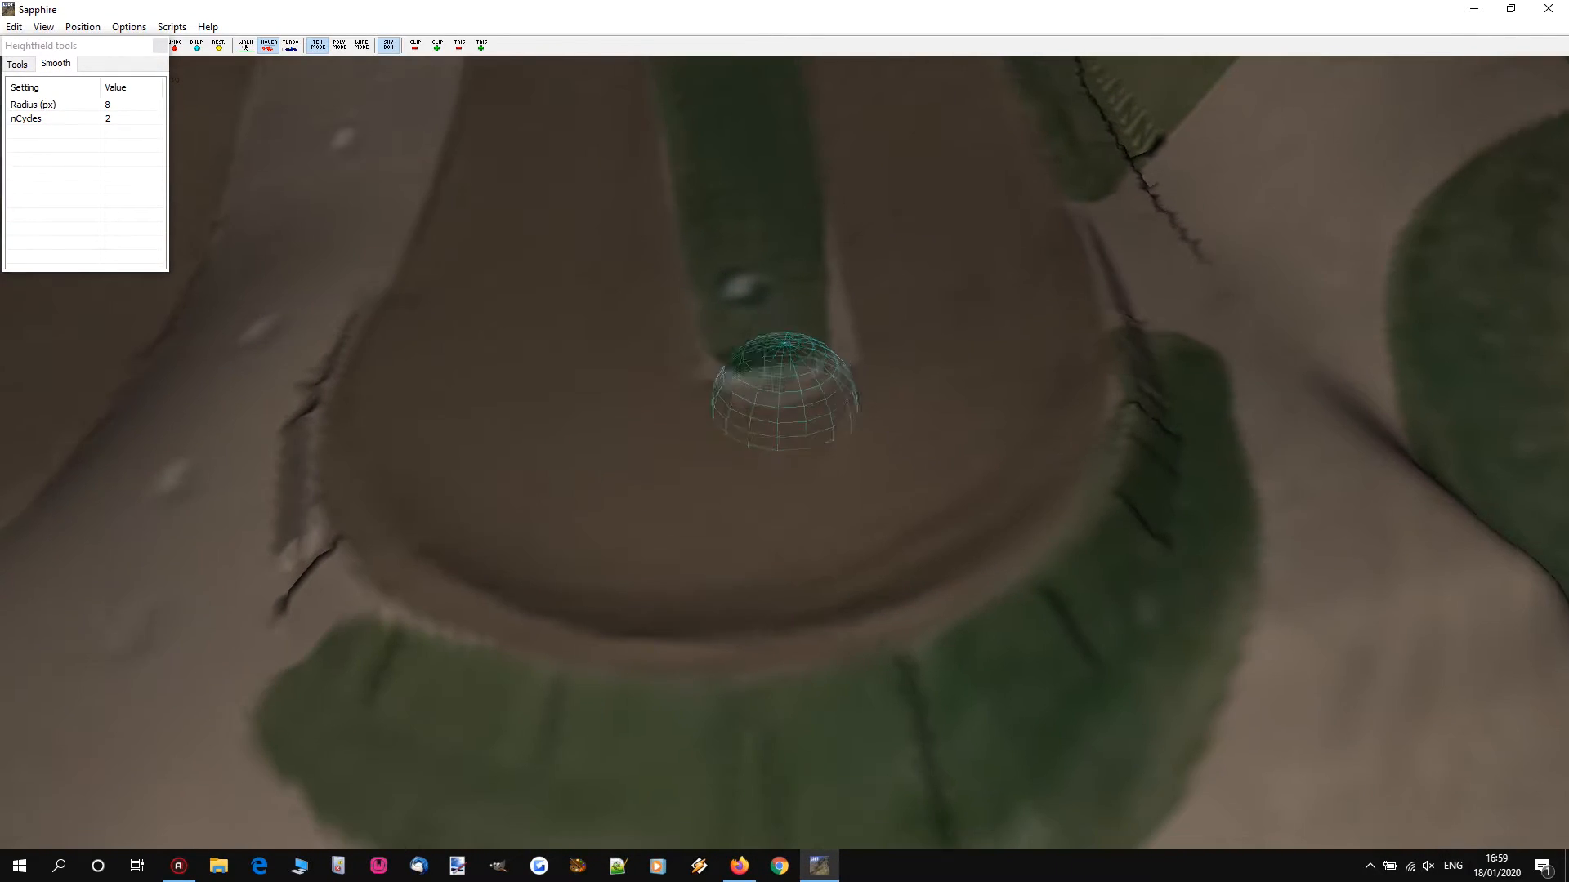
Step: Smooth the creases across the grass slope behind the berm with a 6 px Smooth radius
key("w")
key("s")
key("a")
key("w")
key("d")
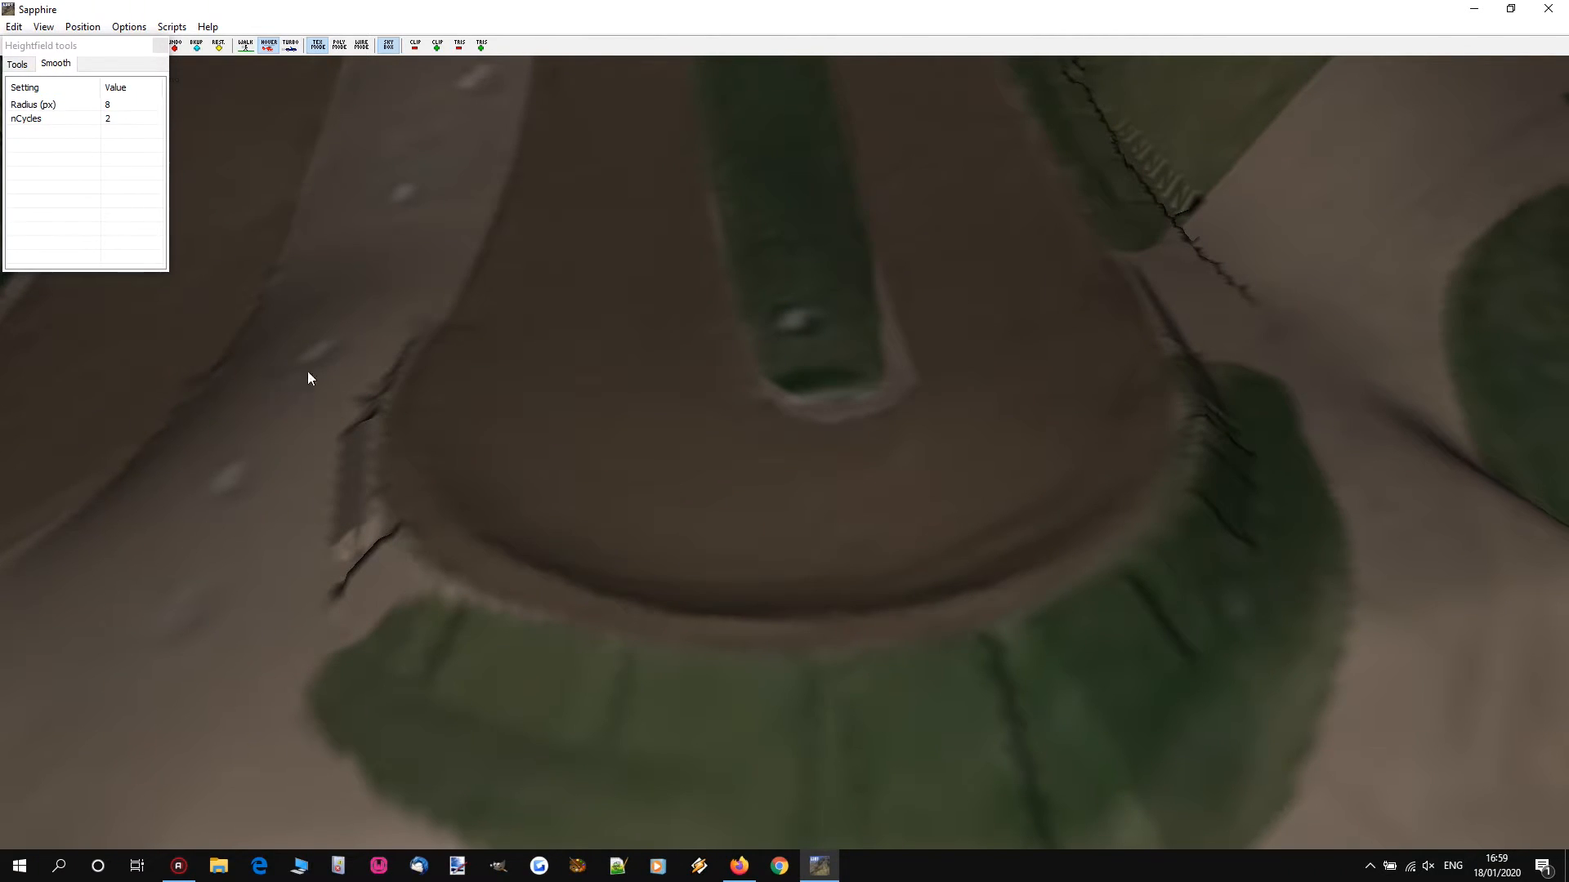
scroll(335, 410, "down", 2)
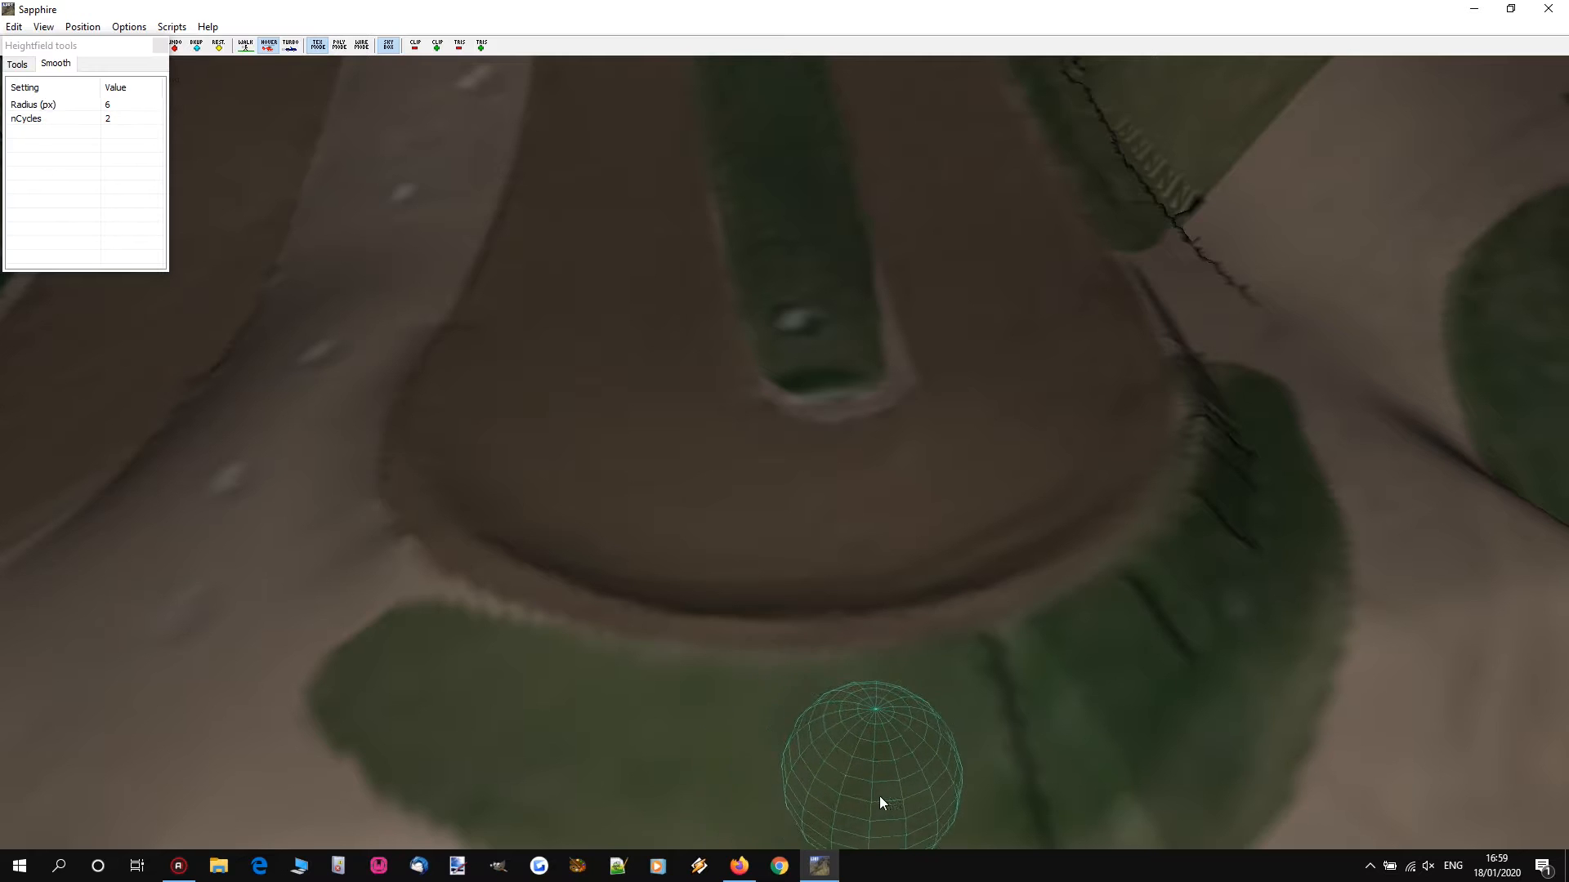
key("p")
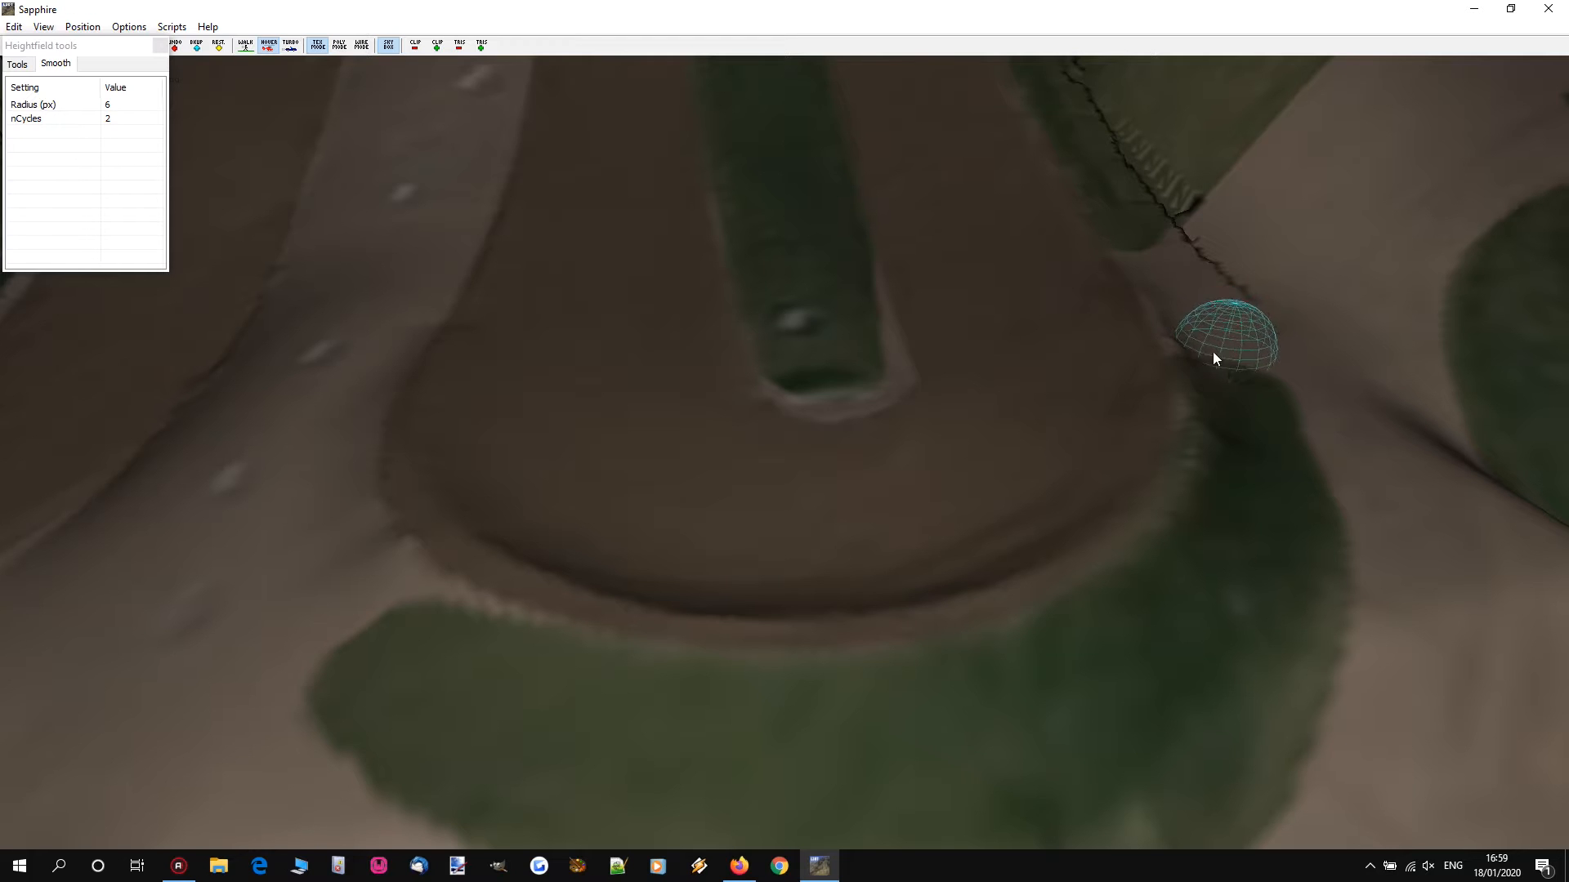
Step: Smooth the ground along the outer edge at one end of the berm, reducing the Smooth tool's nCycles to 1
key("d")
mouse_move(1221, 382)
right_mouse_down()
mouse_move(780, 423)
mouse_move(623, 396)
mouse_move(666, 384)
mouse_move(794, 413)
right_mouse_up()
key("s")
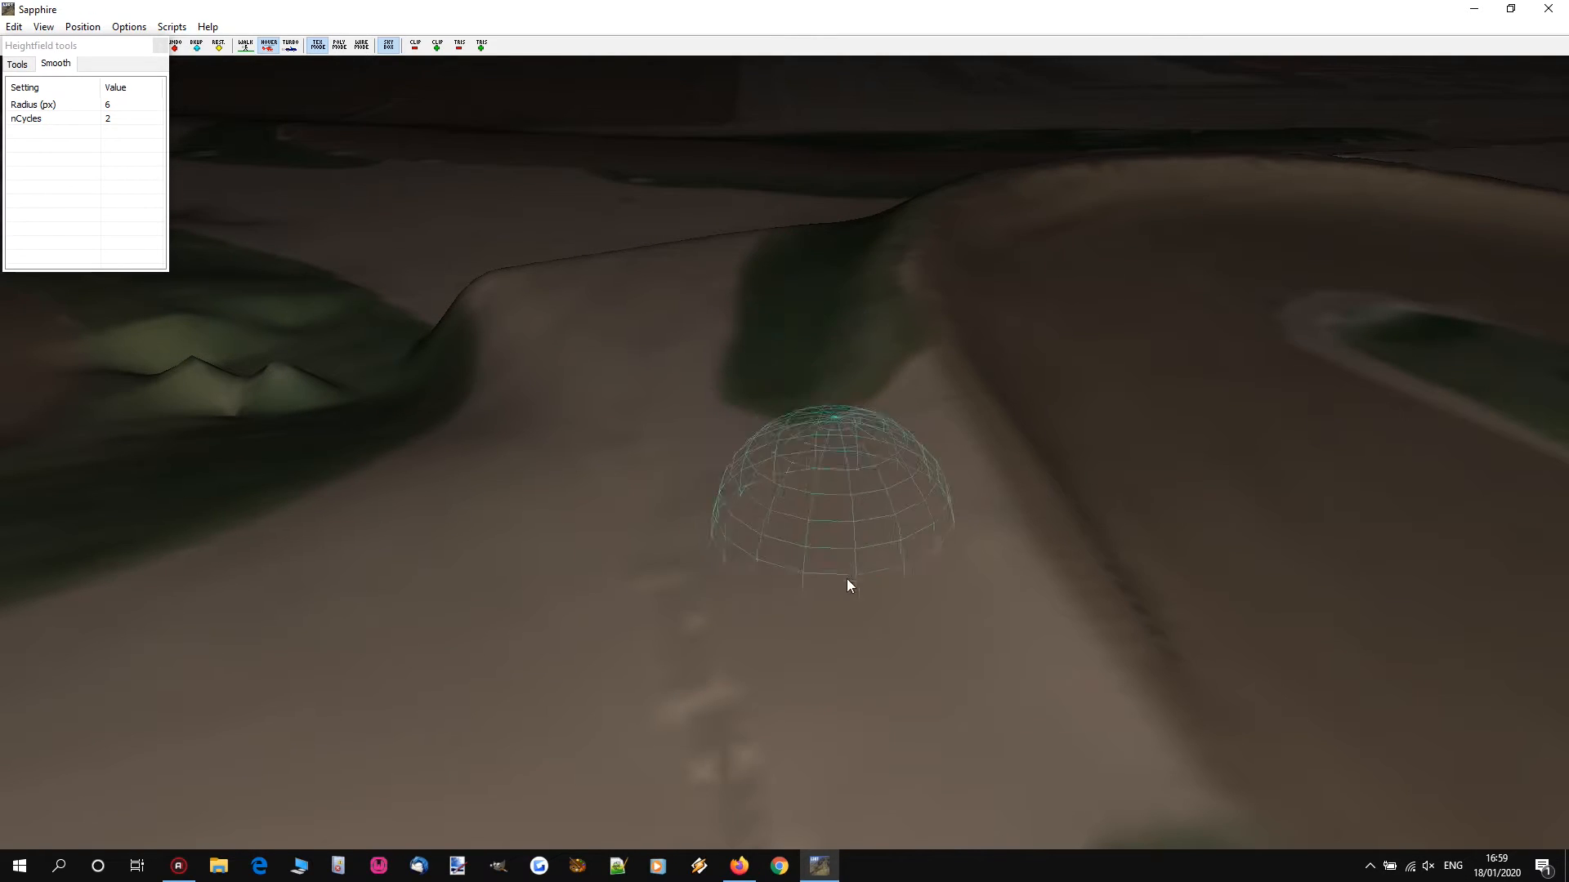
key("s")
left_click_drag(742, 372, 789, 494)
mouse_move(790, 494)
right_mouse_down()
mouse_move(781, 372)
mouse_move(785, 392)
mouse_move(371, 302)
right_mouse_up()
key("w")
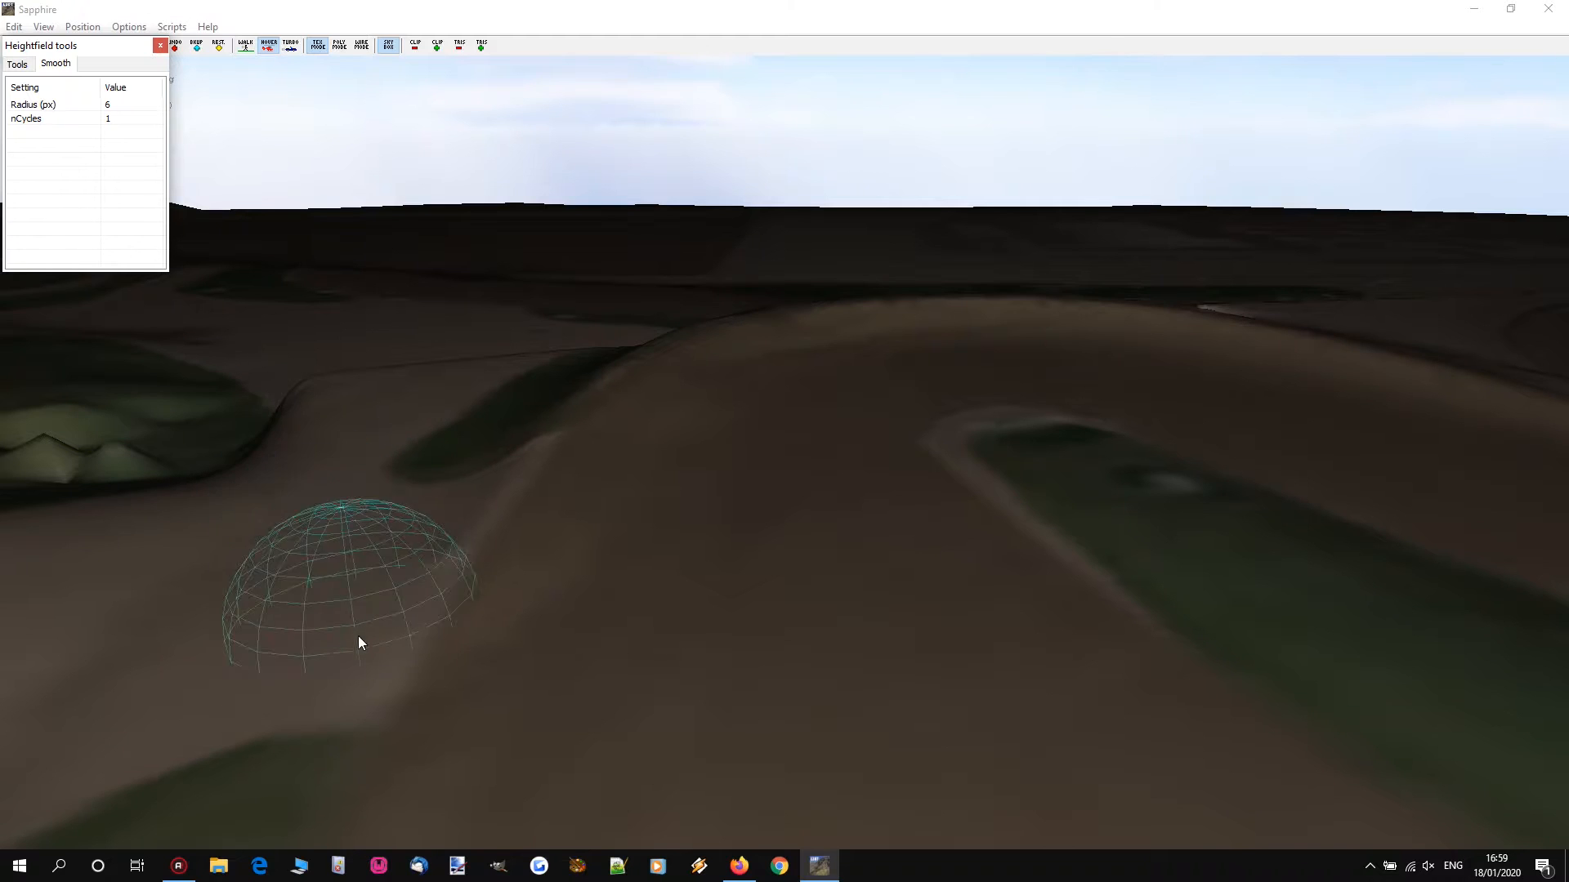
left_click_drag(350, 756, 526, 416)
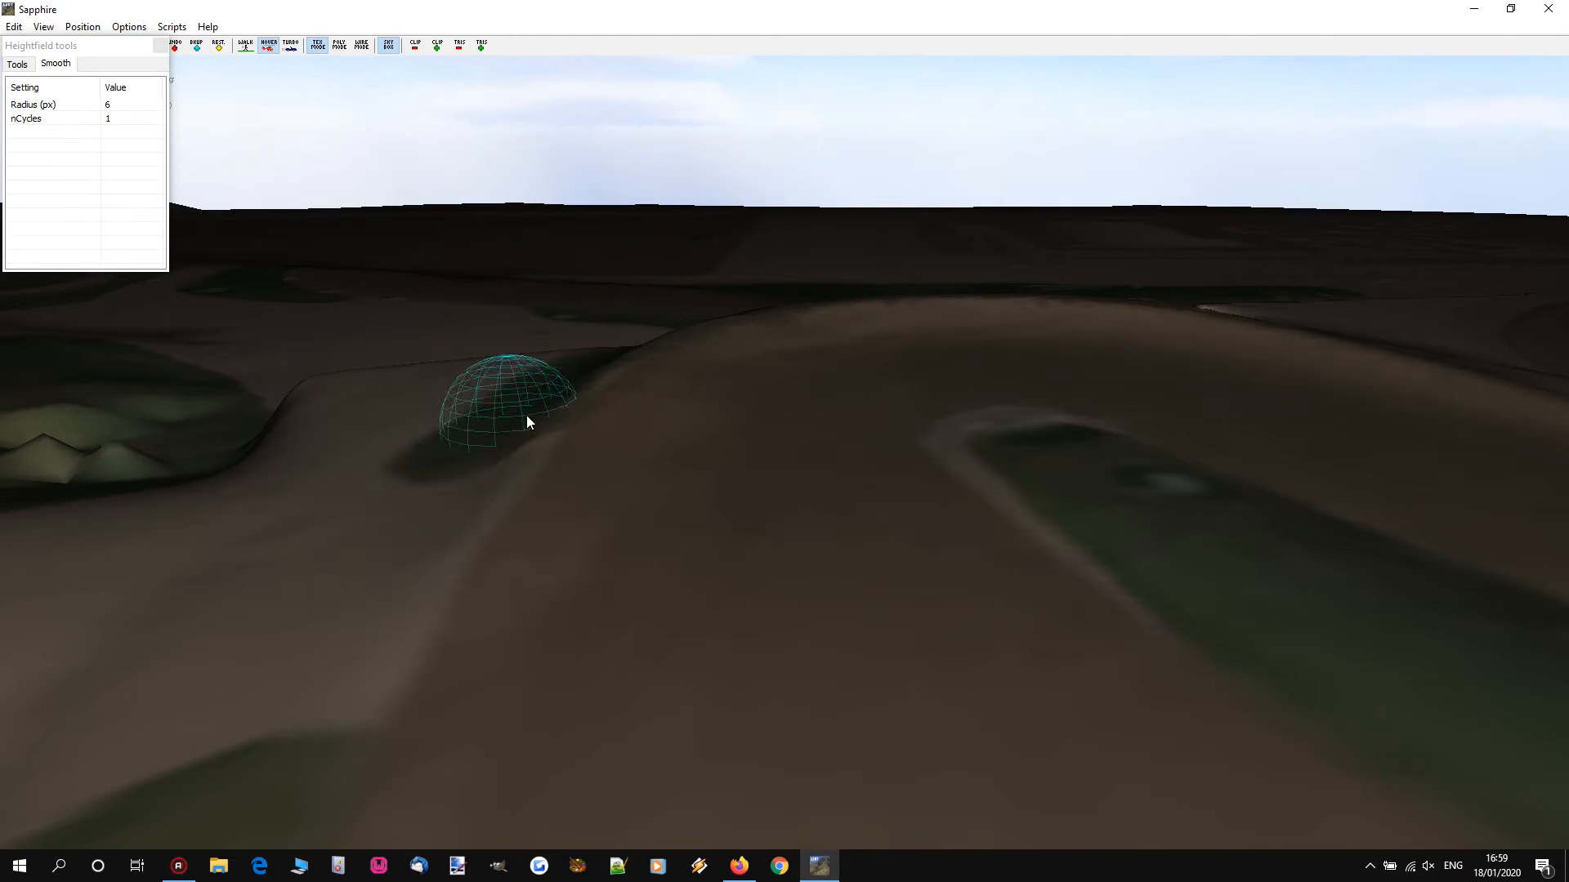
Step: Examine both ends of the berm and the transitions of its outer slopes into the surrounding ground
key("d")
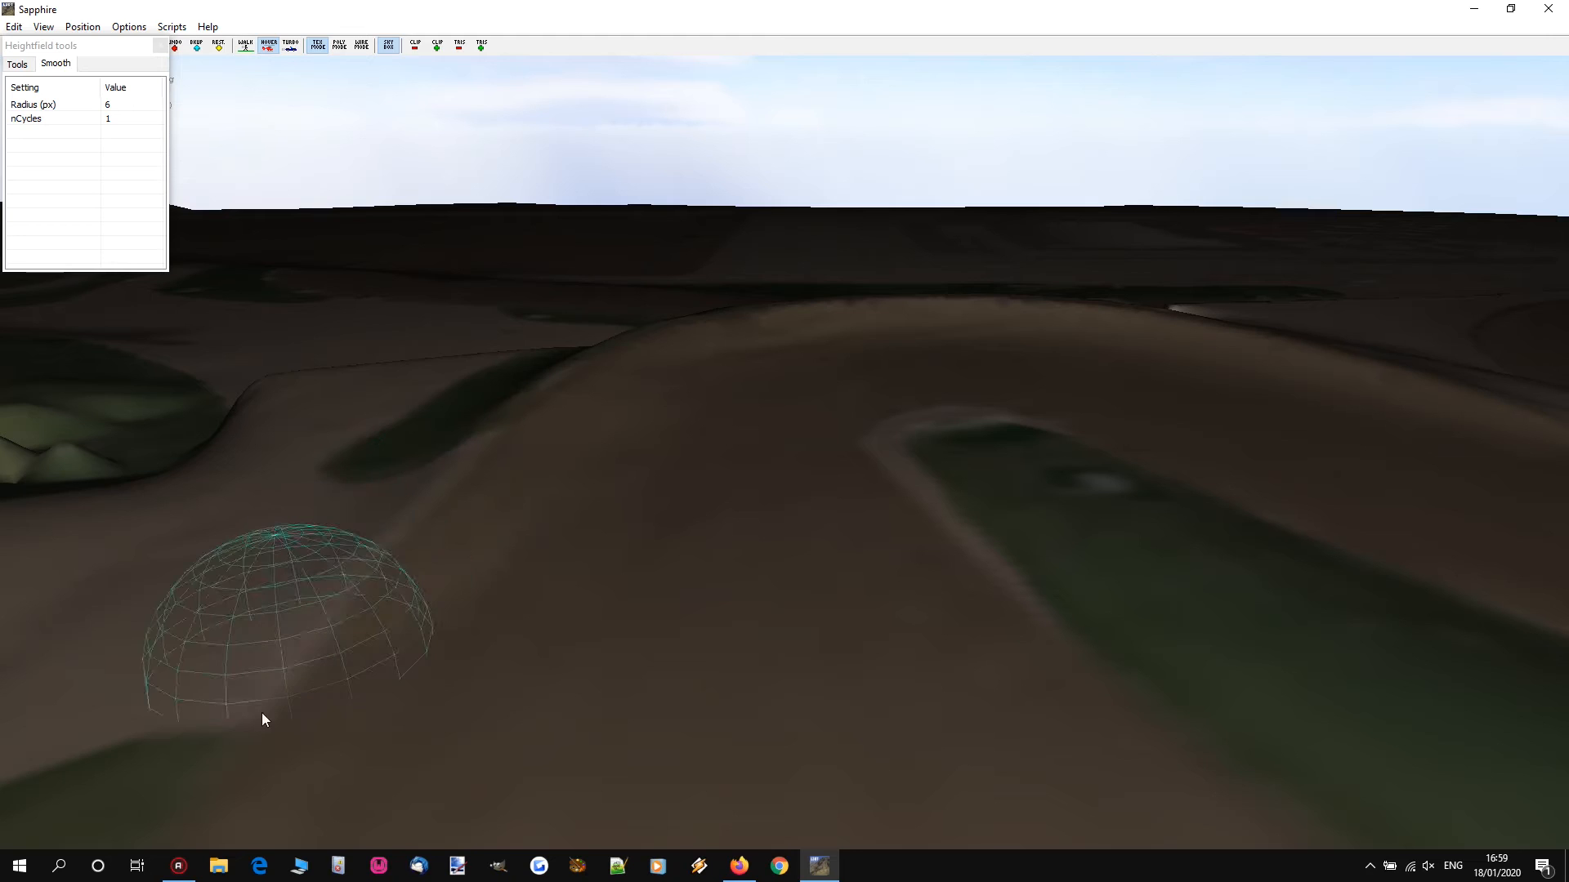
key("d")
key("d")
key("w")
key("d")
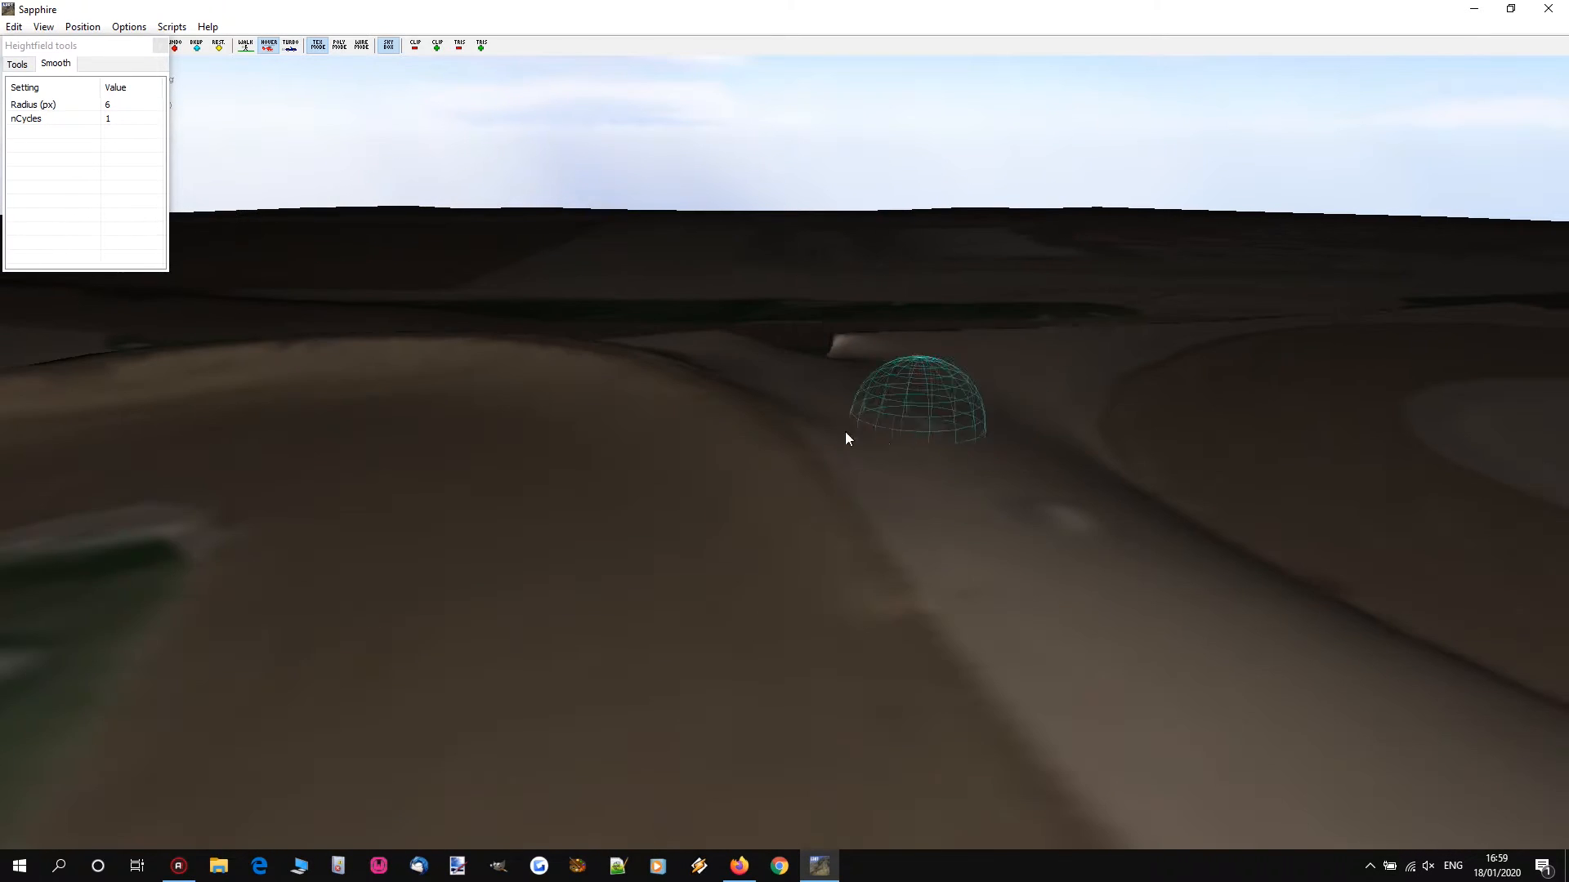
mouse_move(1048, 605)
right_mouse_down()
mouse_move(785, 453)
mouse_move(727, 453)
mouse_move(679, 507)
mouse_move(629, 515)
mouse_move(539, 572)
mouse_move(457, 576)
mouse_move(376, 564)
mouse_move(319, 490)
mouse_move(229, 461)
mouse_move(311, 511)
mouse_move(523, 572)
mouse_move(645, 584)
mouse_move(654, 633)
mouse_move(653, 523)
right_mouse_up()
key("d")
key("d")
key("a")
key("w")
key("s")
mouse_move(785, 425)
left_mouse_down()
mouse_move(785, 458)
mouse_move(784, 426)
left_mouse_up()
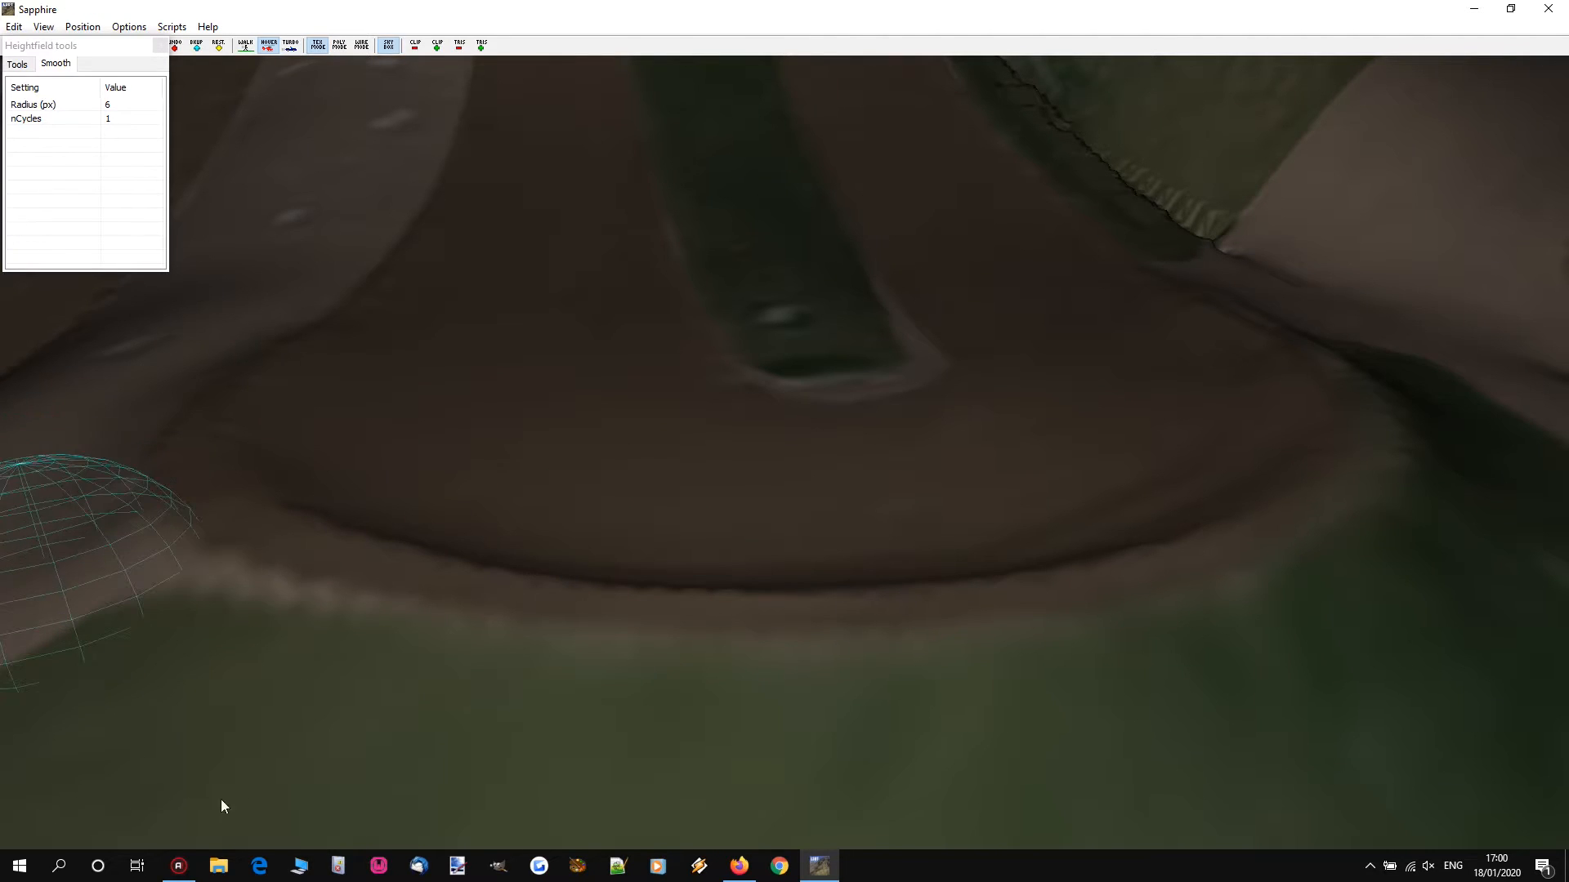
Step: Examine the next hairpin, its flat outer edge and the jagged terrain around its grass infield
scroll(1118, 467, "up", 3)
right_click_drag(1106, 482, 1062, 477)
mouse_move(764, 413)
right_mouse_down()
mouse_move(777, 415)
mouse_move(654, 408)
mouse_move(784, 424)
mouse_move(717, 410)
mouse_move(787, 406)
mouse_move(712, 400)
mouse_move(789, 421)
mouse_move(918, 412)
mouse_move(784, 420)
mouse_move(630, 393)
mouse_move(784, 403)
mouse_move(665, 389)
mouse_move(862, 386)
mouse_move(786, 390)
mouse_move(784, 423)
right_mouse_up()
key("d")
key("s")
key("d")
key("d")
key("a")
left_click(786, 413)
key("a")
key("a")
key("s")
key("d")
key("d")
key("s")
key("w")
key("s")
key("w")
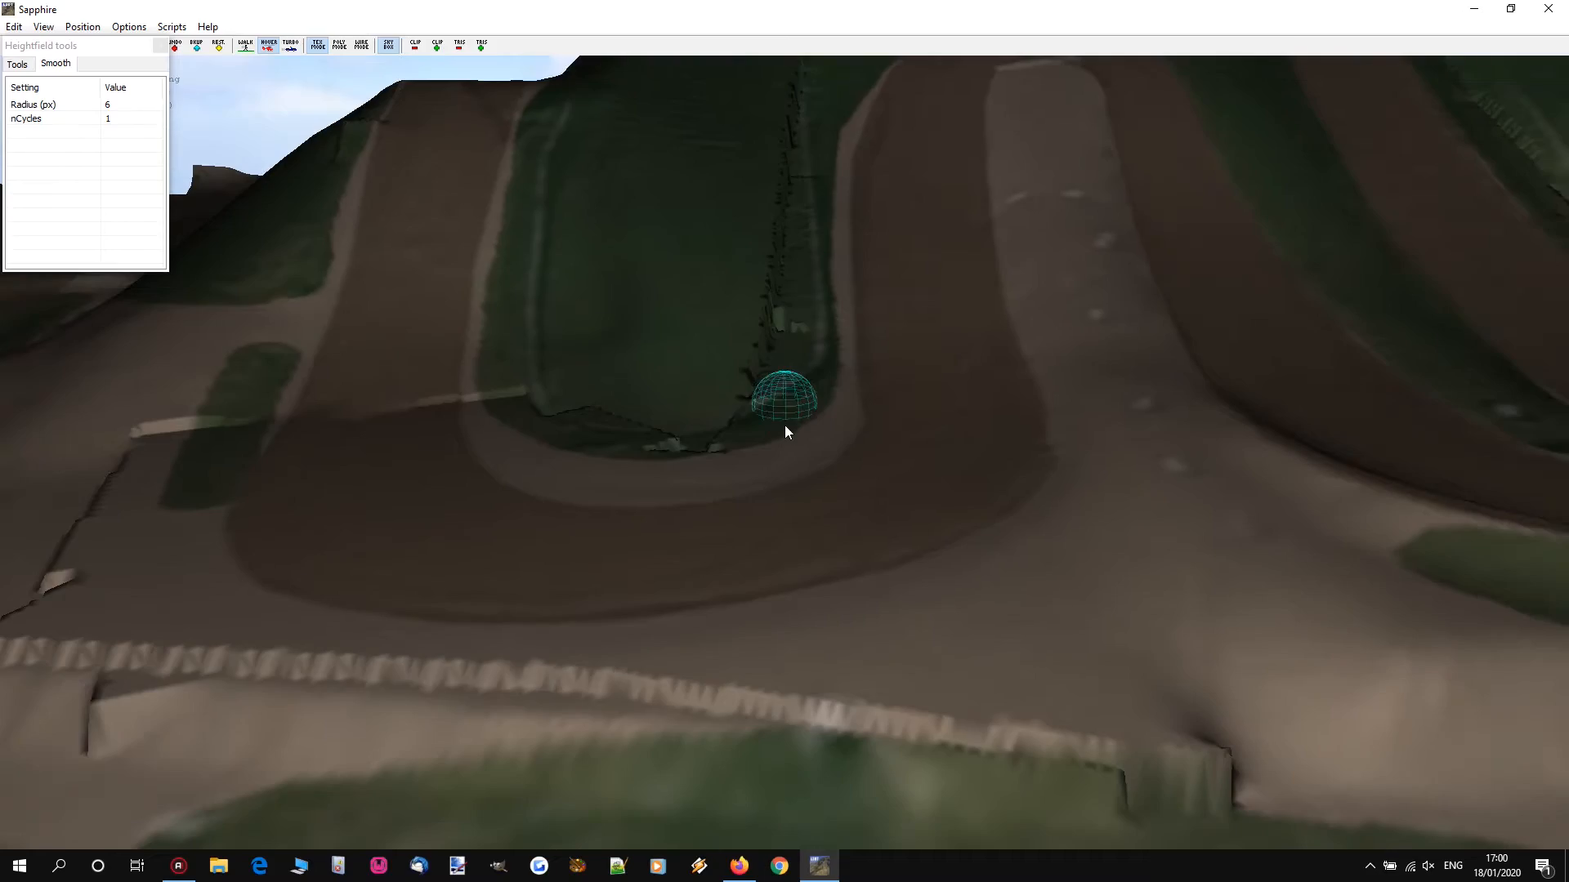
Step: Switch to the GoPro video in Firefox, play it from 0:54 to 1:08 through the next hairpin, and return to Sapphire
left_click(739, 866)
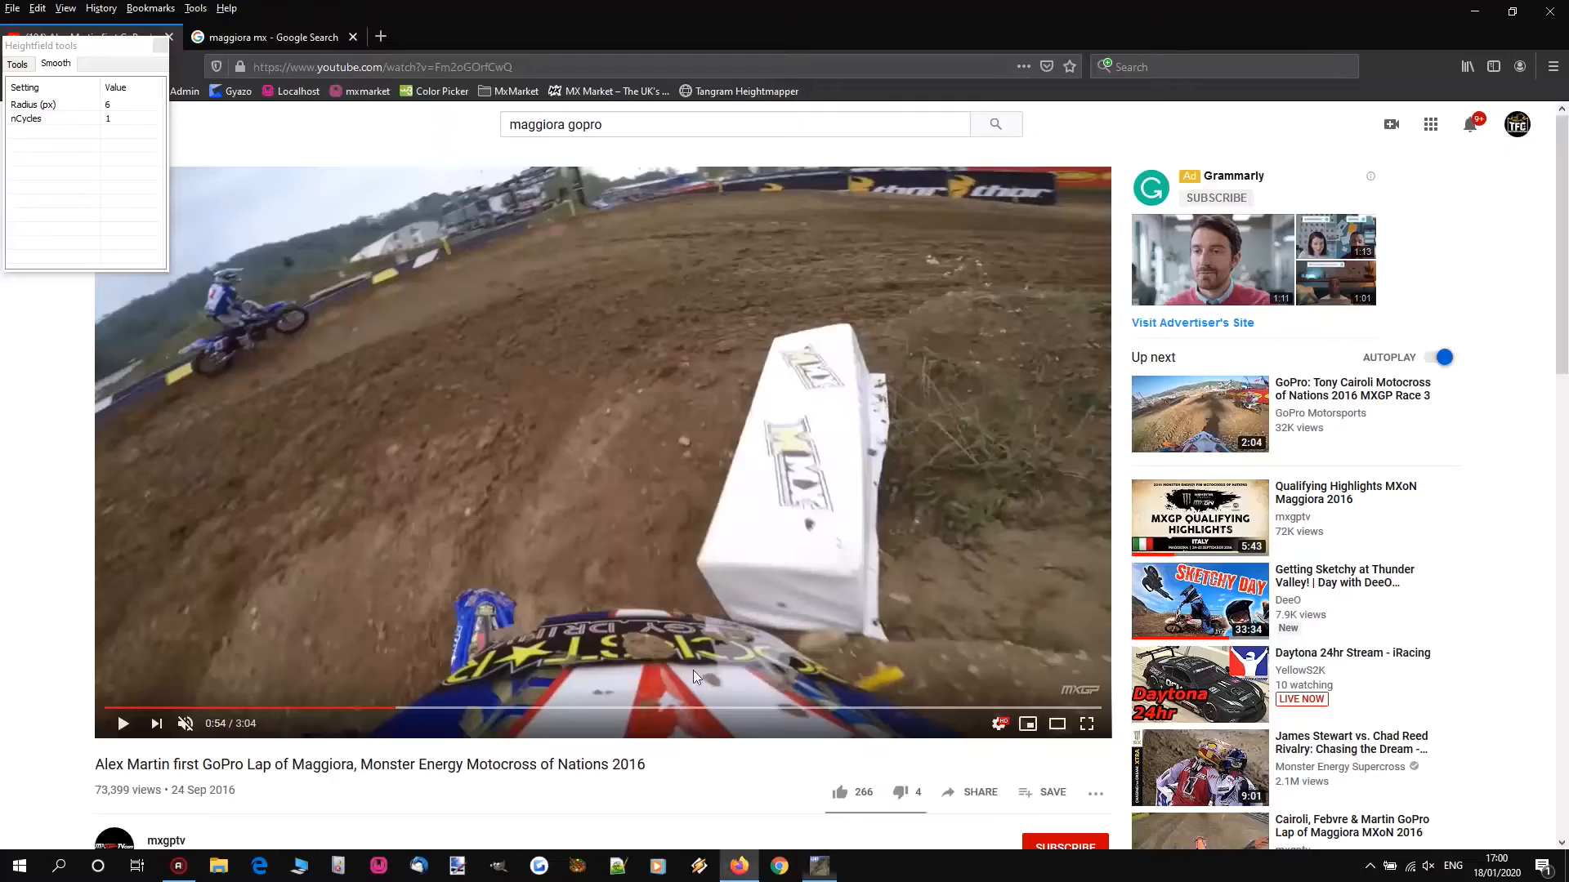
left_click(522, 363)
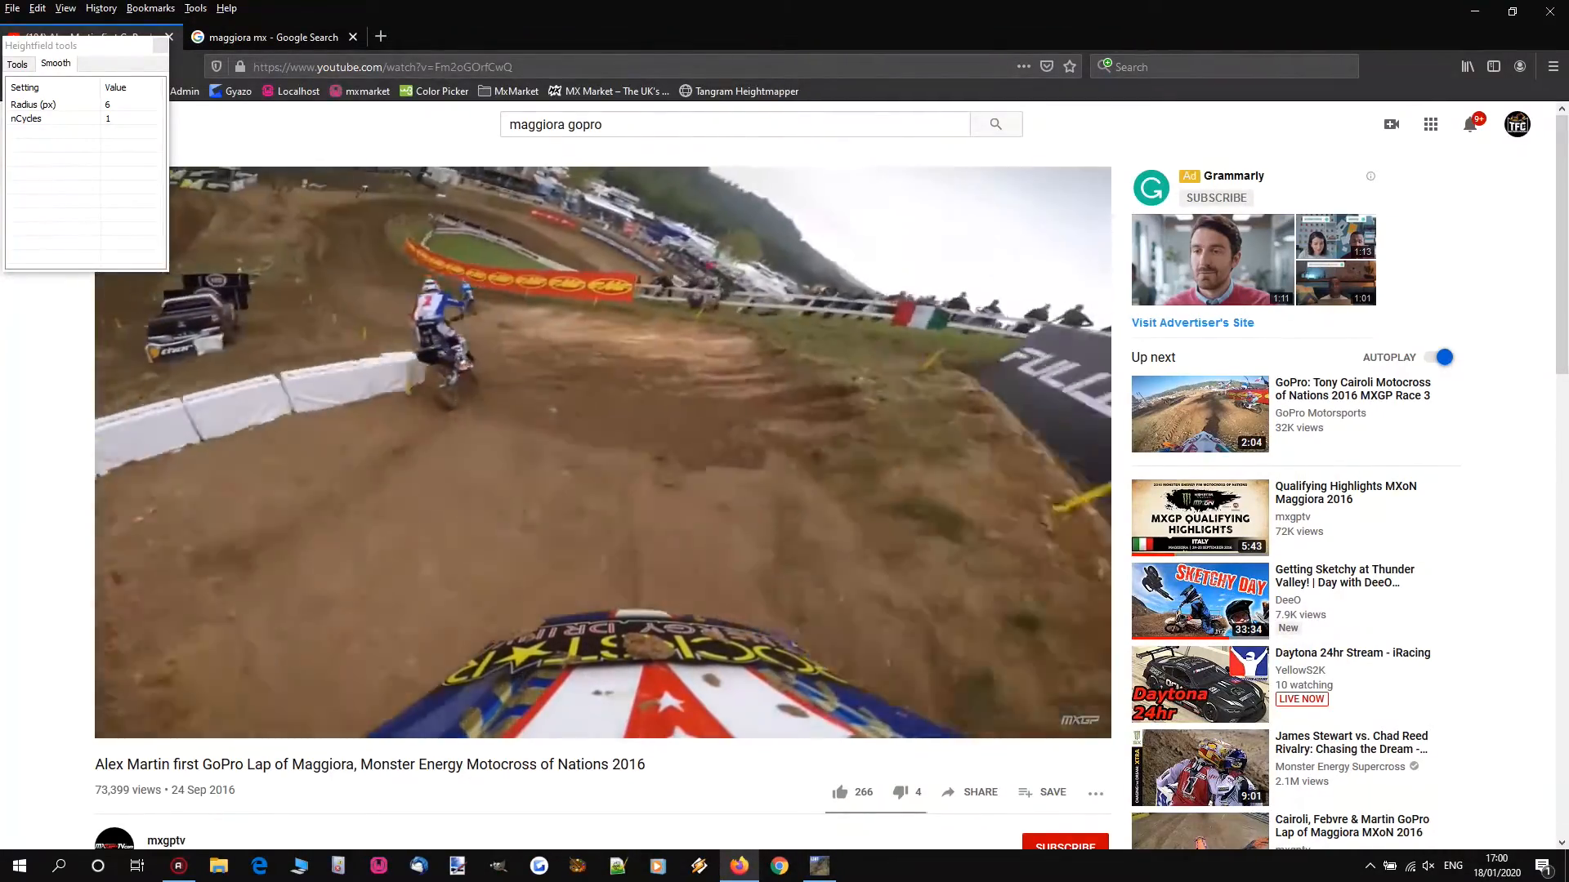
left_click(521, 361)
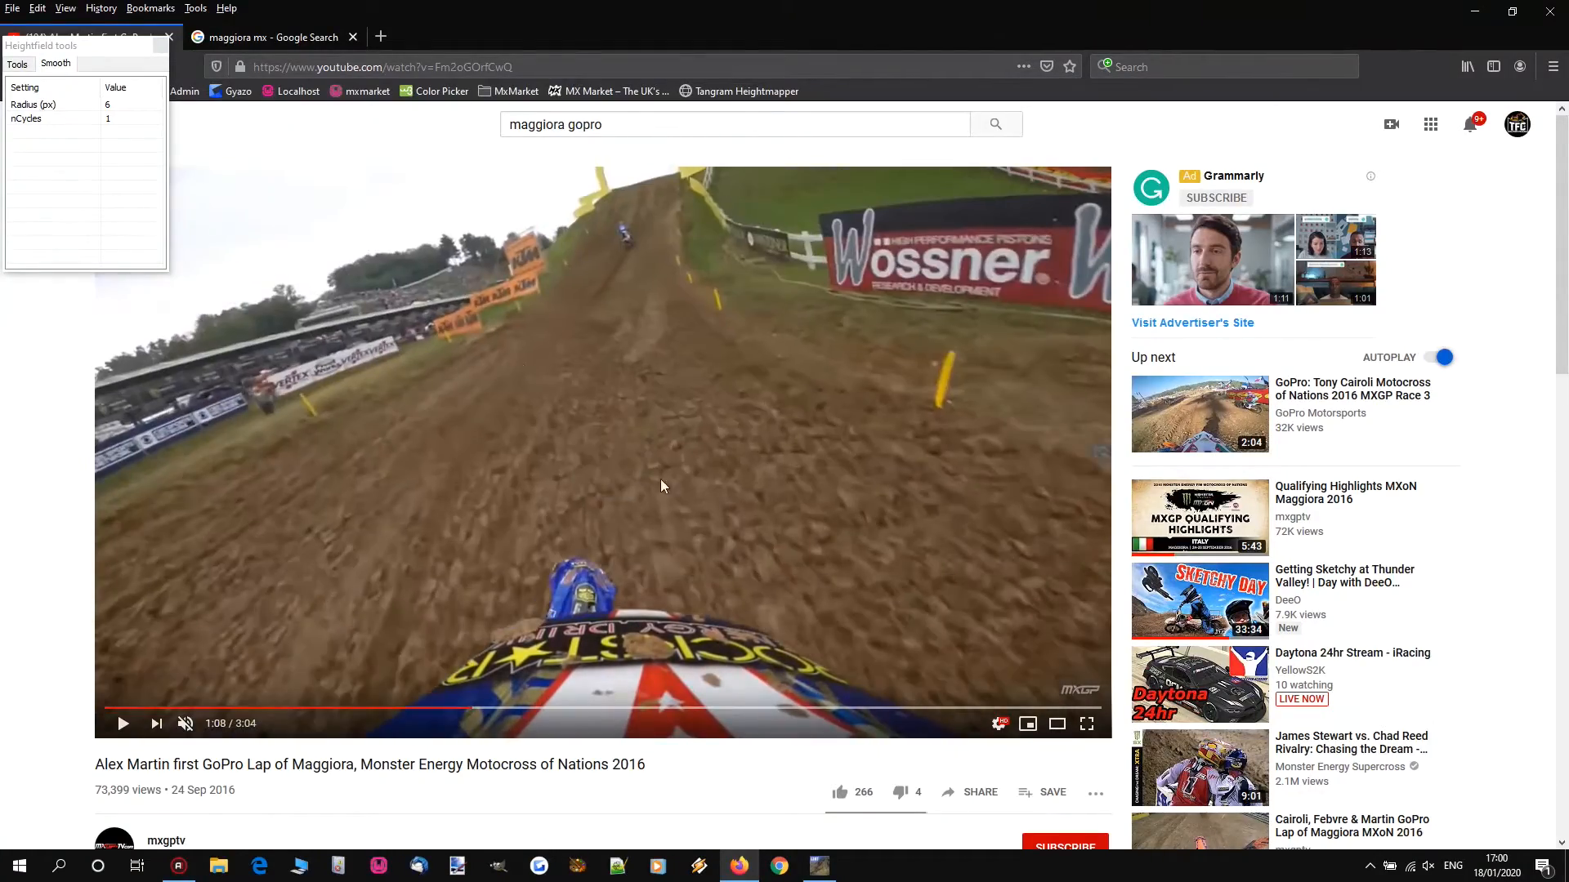
key("alt+Tab")
Step: Switch to the Bulldozer tool with a width of 6 px and set its edge slope to 25 degrees
right_click_drag(685, 478, 784, 419)
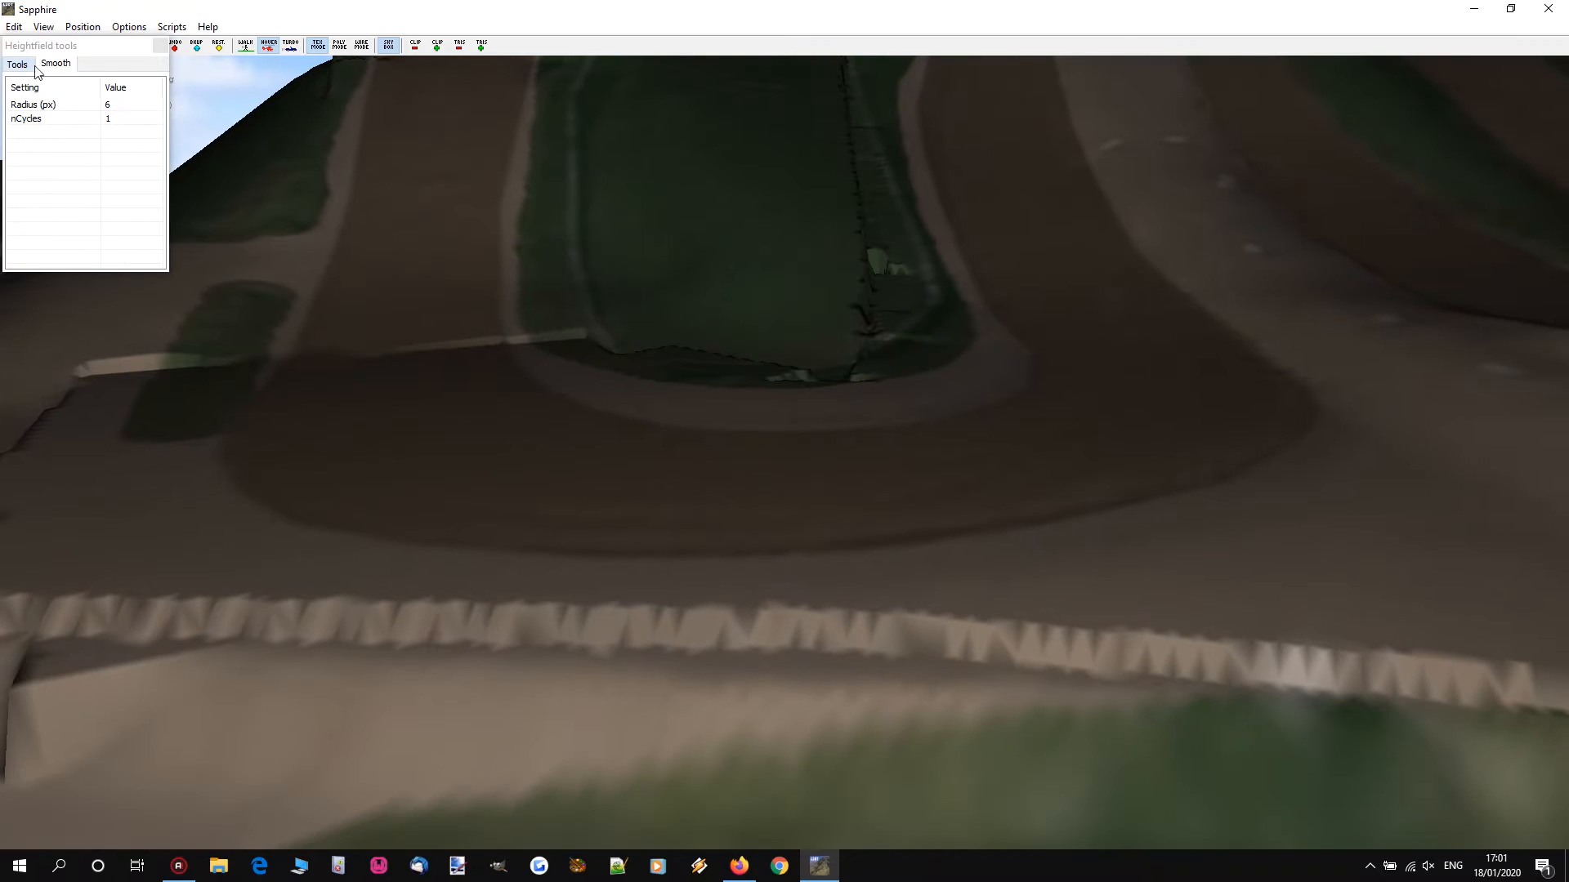
type("6")
left_click(448, 388)
scroll(448, 387, "up", 11)
left_click(17, 64)
scroll(789, 409, "down", 20)
left_click(131, 119)
type("25")
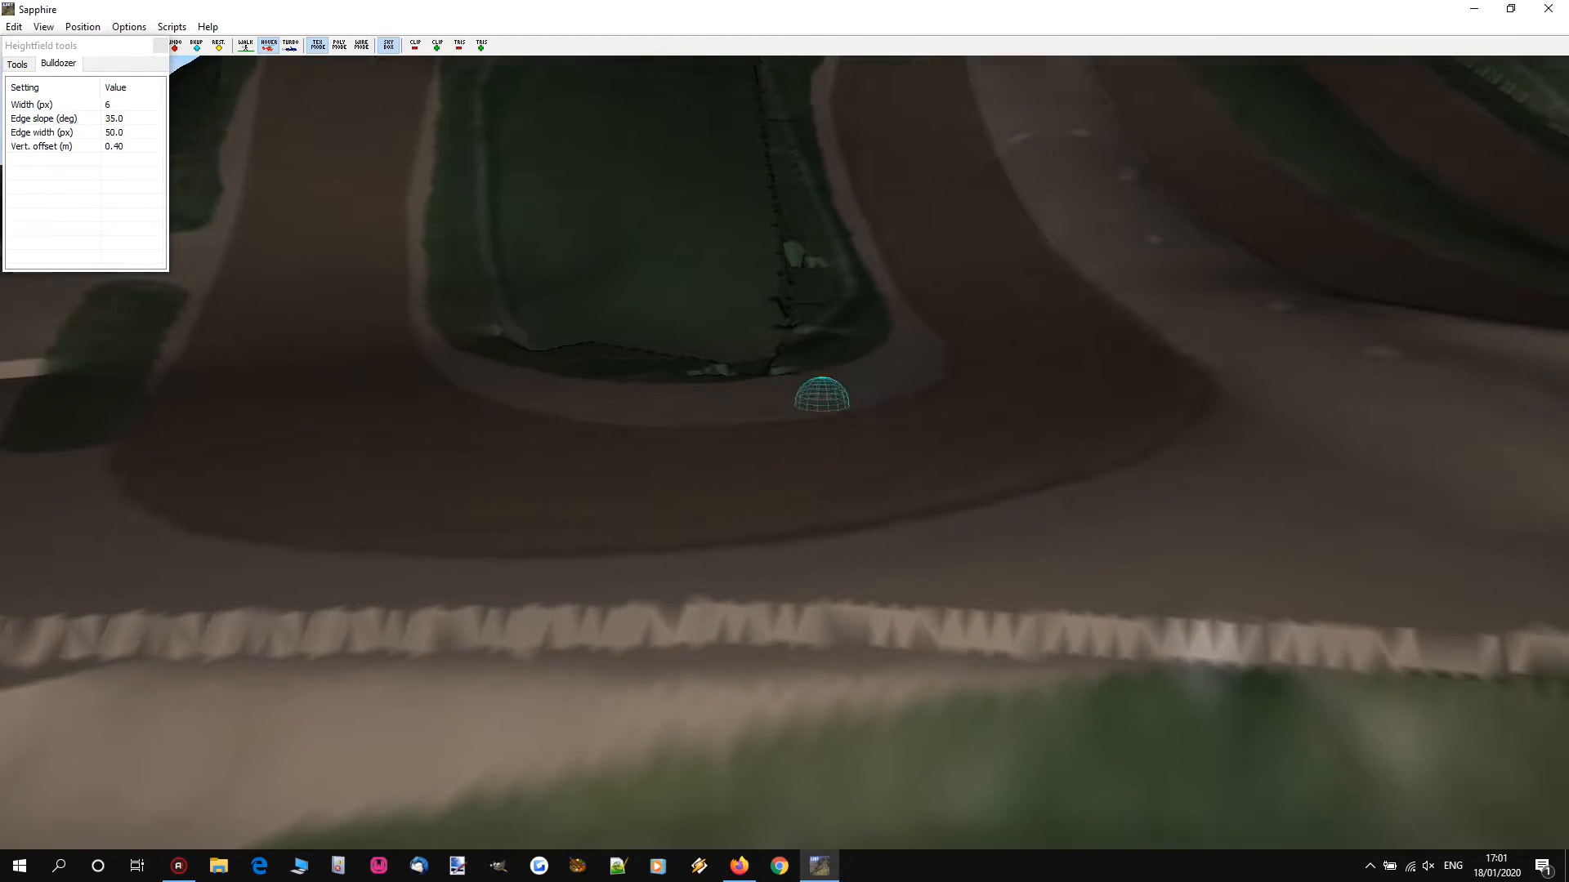
right_click_drag(784, 420, 786, 409)
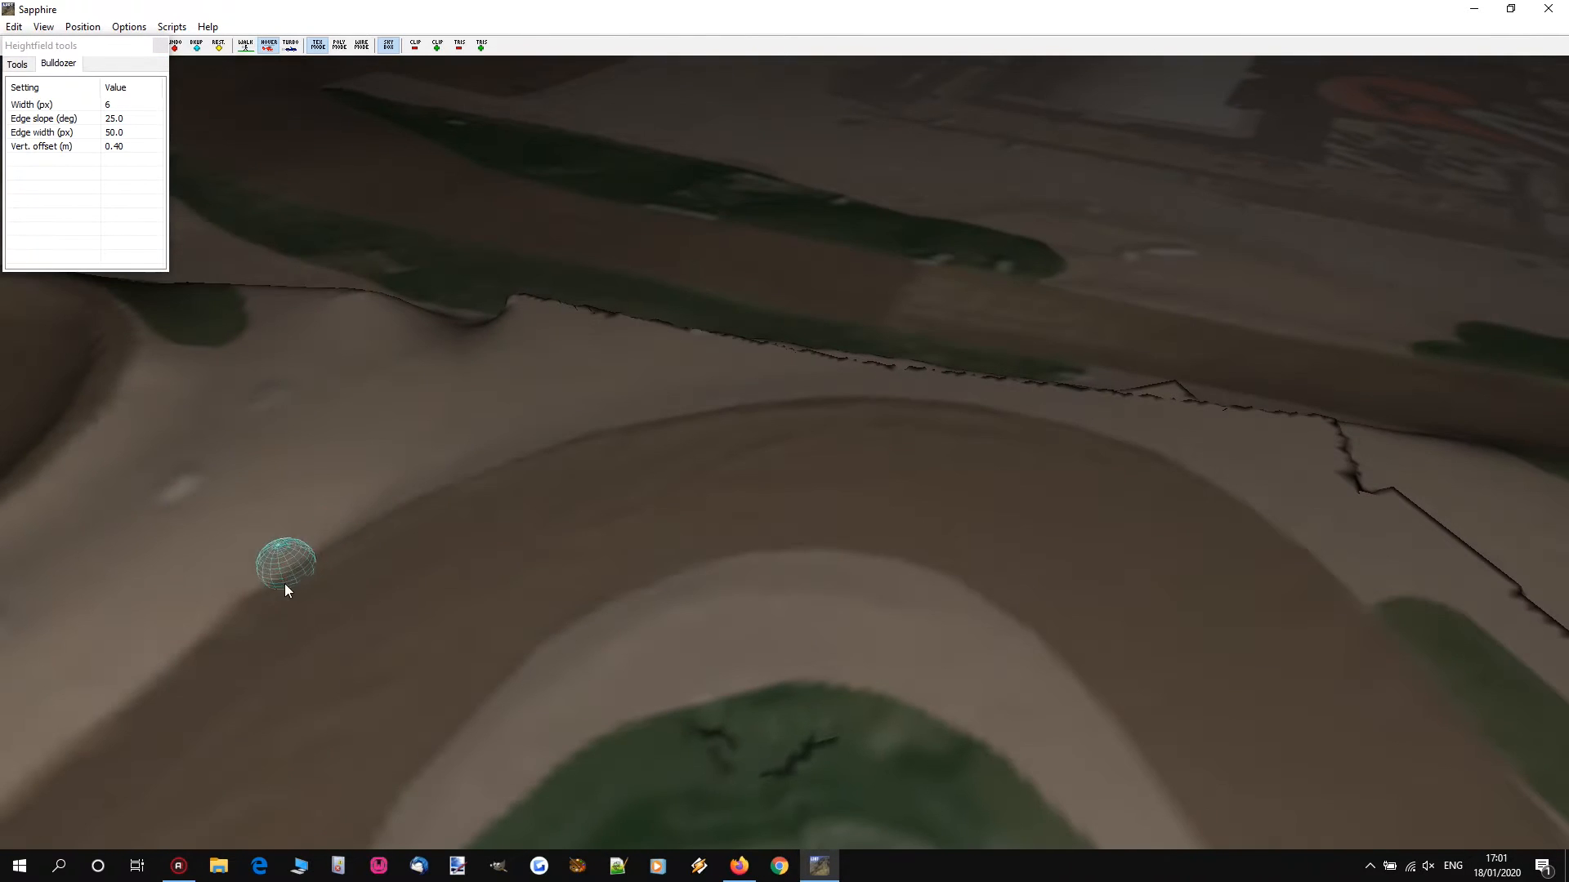
Step: Bulldoze a raised berm in sections around the hairpin's outer edge, using a 0.00 m vertical offset for the connecting sections
left_click_drag(288, 584, 477, 484)
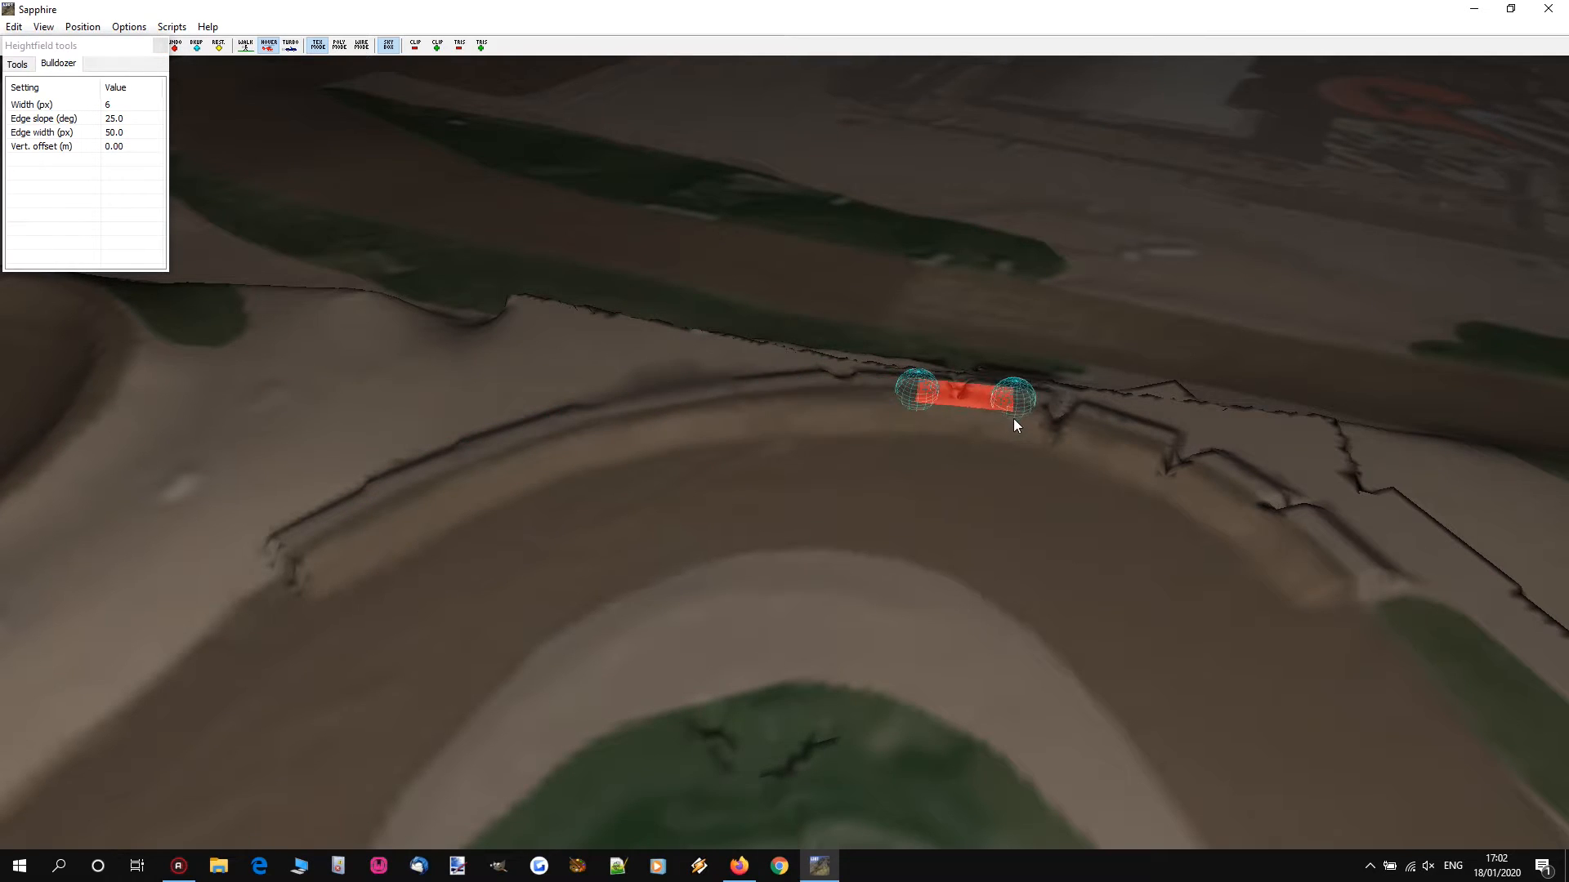
mouse_move(972, 418)
left_mouse_down()
mouse_move(1128, 447)
mouse_move(1238, 499)
left_mouse_up()
left_click_drag(1521, 792, 1521, 793)
right_click_drag(303, 554, 785, 425)
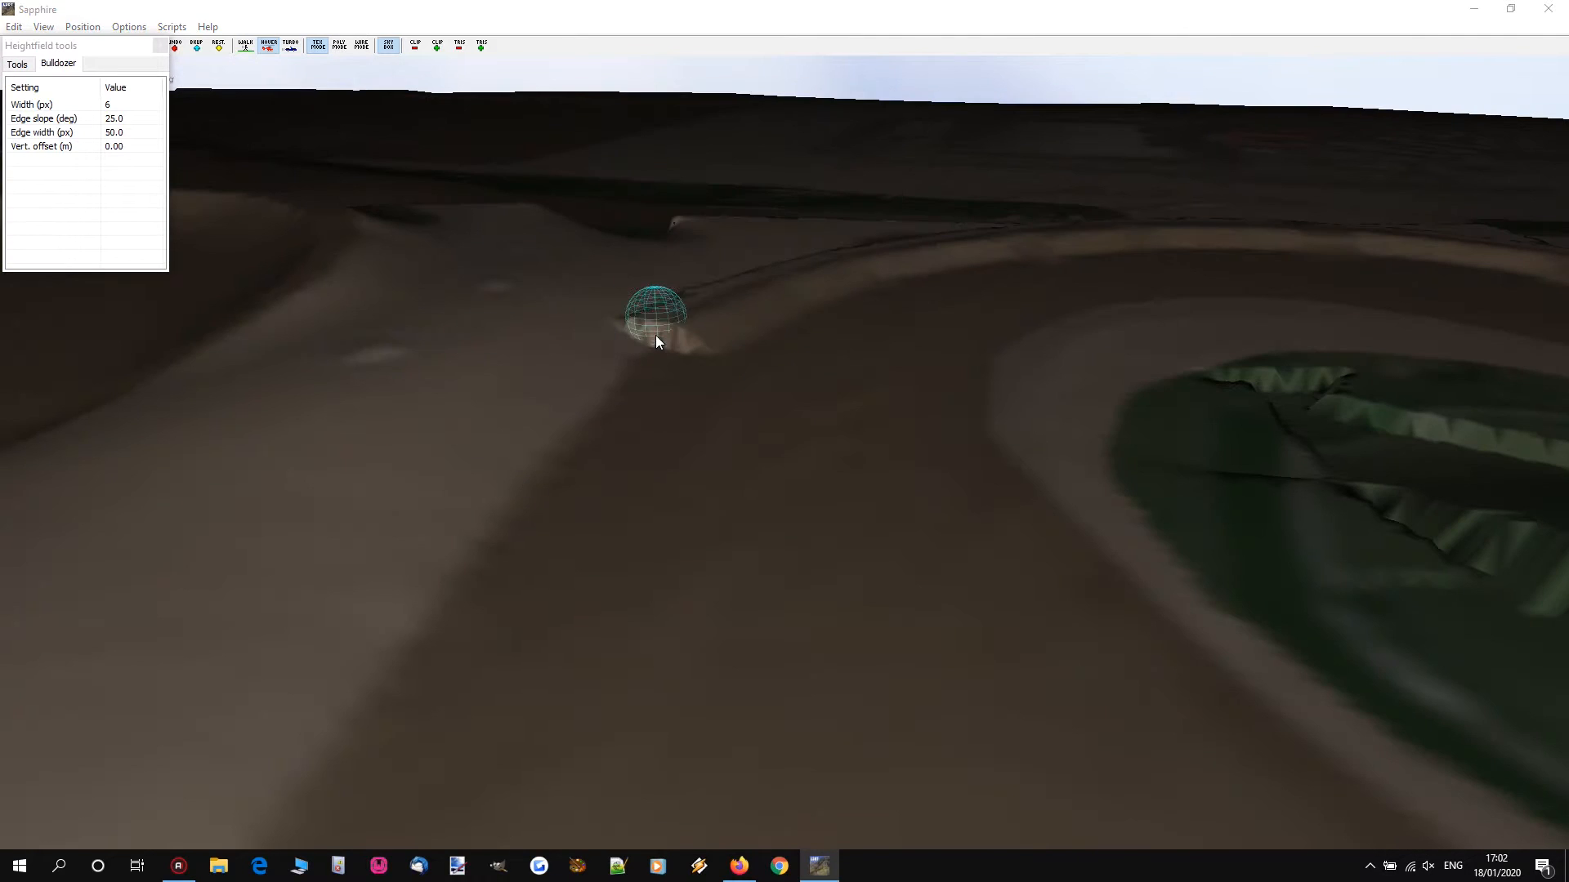
Step: Smooth the rough end of the new berm into the track using the Smooth tool with 5 px radius and 8 cycles
left_click(17, 64)
left_click(87, 170)
scroll(756, 600, "up", 4)
left_click_drag(703, 433, 524, 438)
scroll(646, 392, "down", 2)
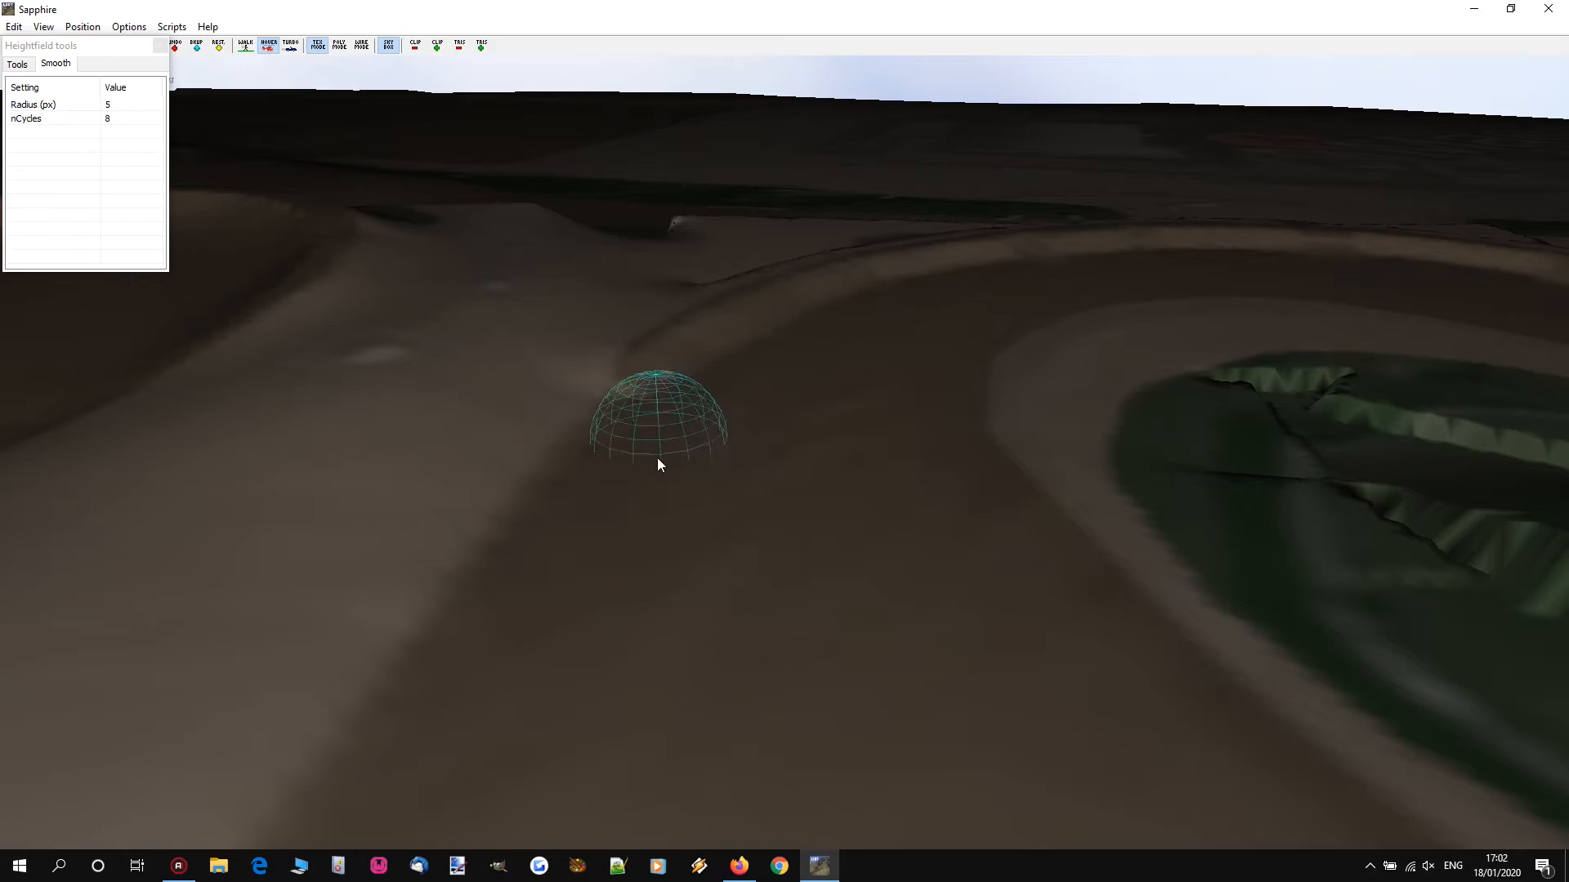
Step: Smooth the rest of the new berm and its outer slope around the hairpin, using an 8 px radius and 3 cycles
right_click_drag(924, 445, 784, 429)
scroll(393, 329, "up", 6)
mouse_move(411, 320)
left_mouse_down()
mouse_move(403, 466)
mouse_move(536, 573)
left_mouse_up()
mouse_move(769, 562)
left_mouse_down()
mouse_move(949, 466)
mouse_move(1006, 392)
left_mouse_up()
mouse_move(1007, 393)
right_mouse_down()
mouse_move(727, 417)
mouse_move(786, 404)
mouse_move(779, 487)
right_mouse_up()
scroll(638, 466, "down", 7)
left_click_drag(495, 444, 1118, 609)
mouse_move(1118, 609)
right_mouse_down()
mouse_move(871, 401)
mouse_move(784, 420)
mouse_move(760, 408)
mouse_move(840, 411)
mouse_move(805, 415)
mouse_move(746, 365)
mouse_move(763, 396)
mouse_move(753, 413)
mouse_move(783, 382)
mouse_move(630, 361)
mouse_move(817, 384)
mouse_move(736, 392)
mouse_move(785, 390)
right_mouse_up()
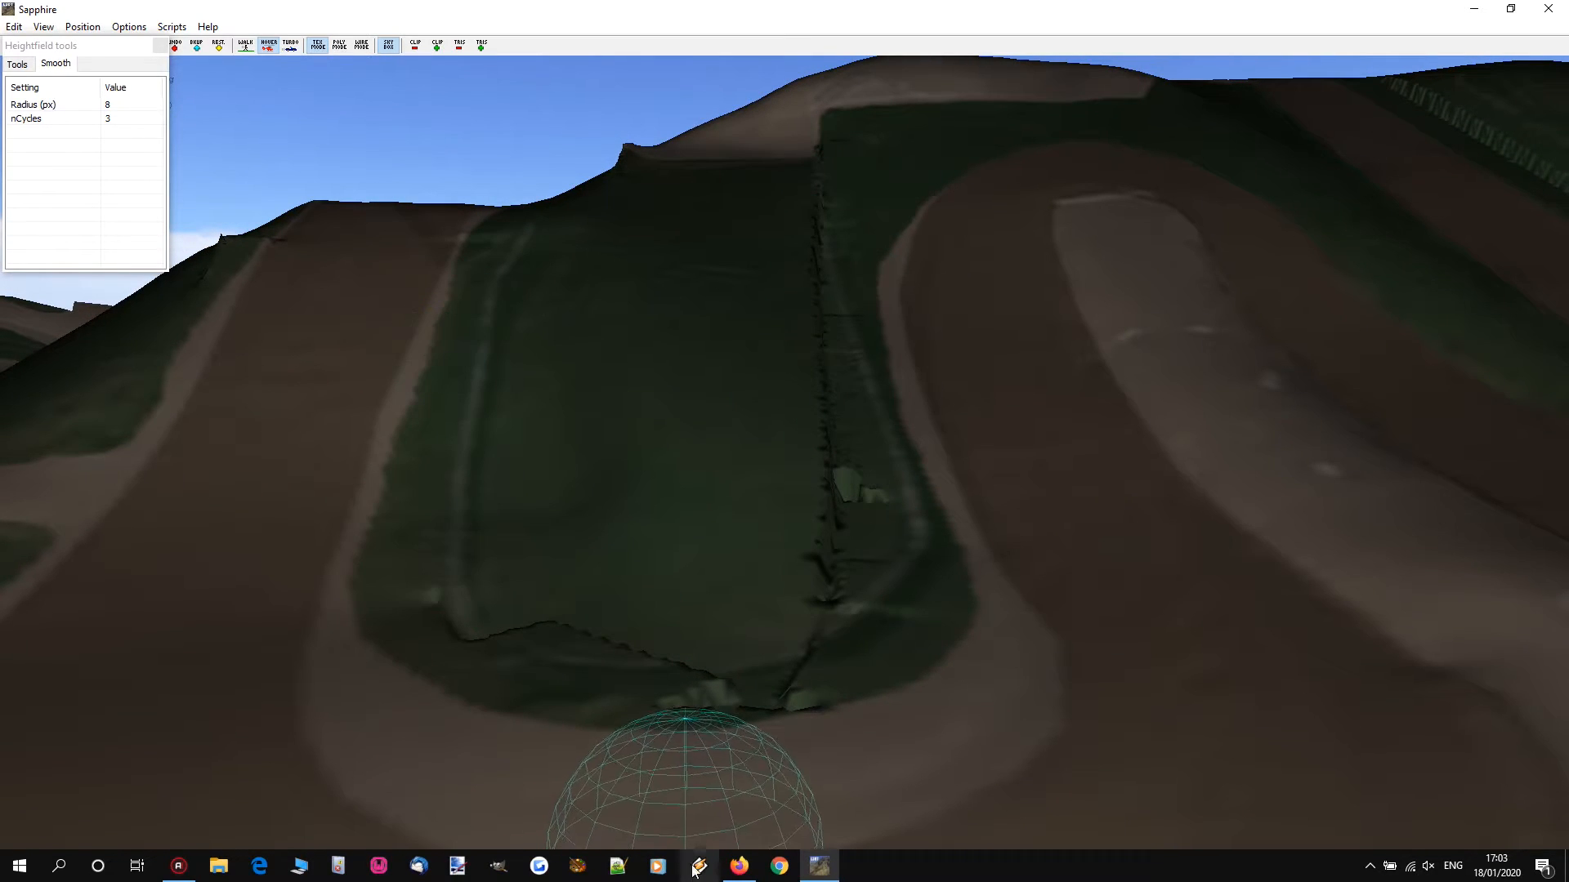
Step: Switch to the GoPro video in Firefox and replay the hairpin exit and uphill section from 1:06 to 1:10
left_click(739, 866)
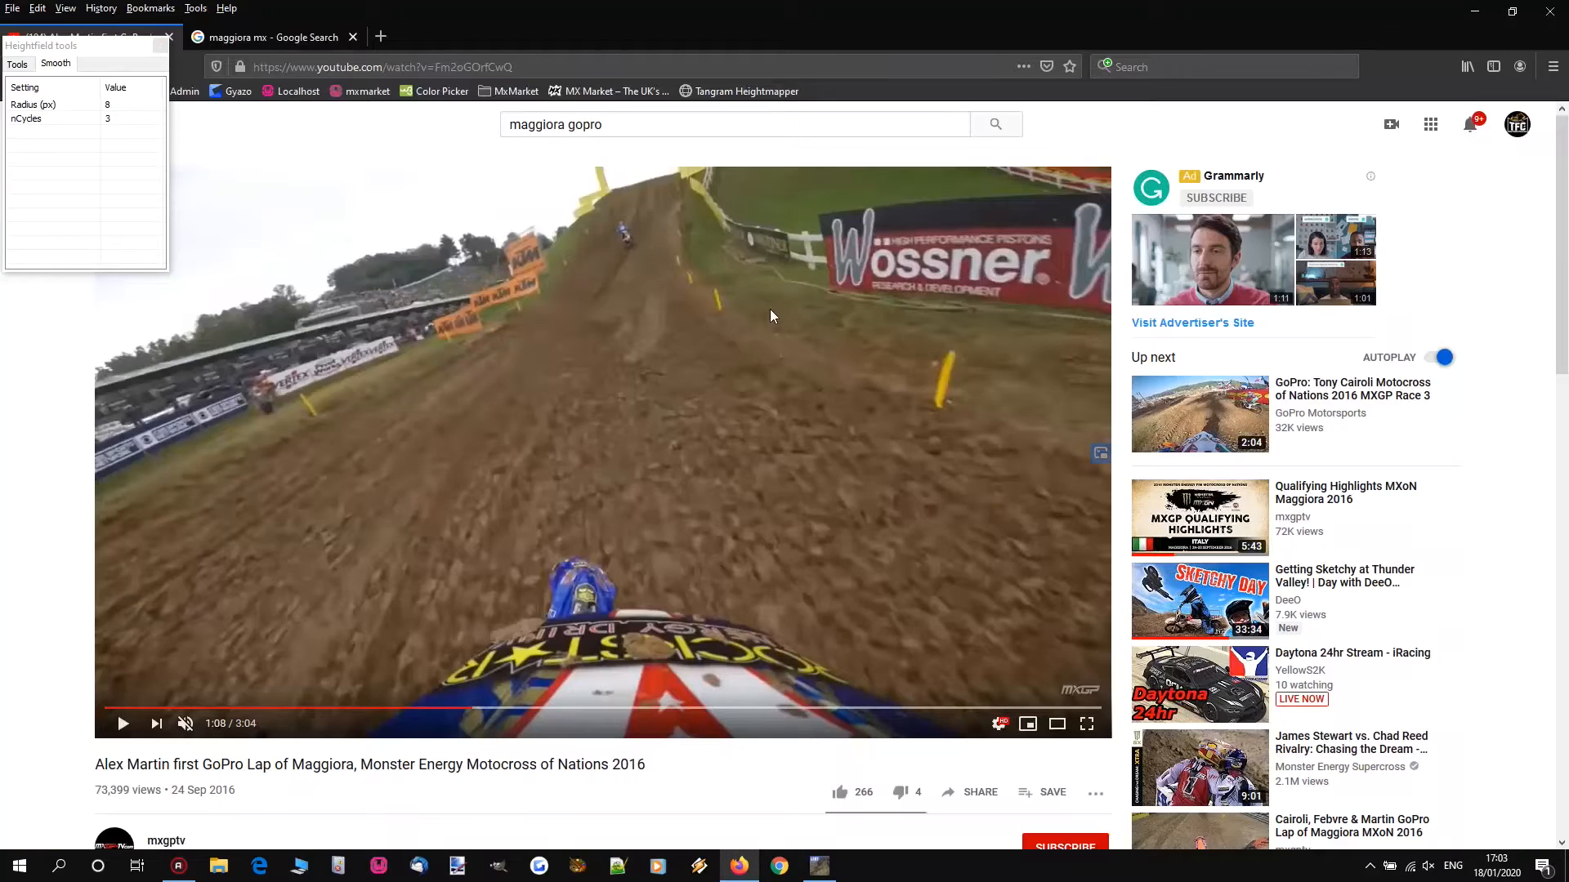
left_click(466, 709)
left_click(582, 513)
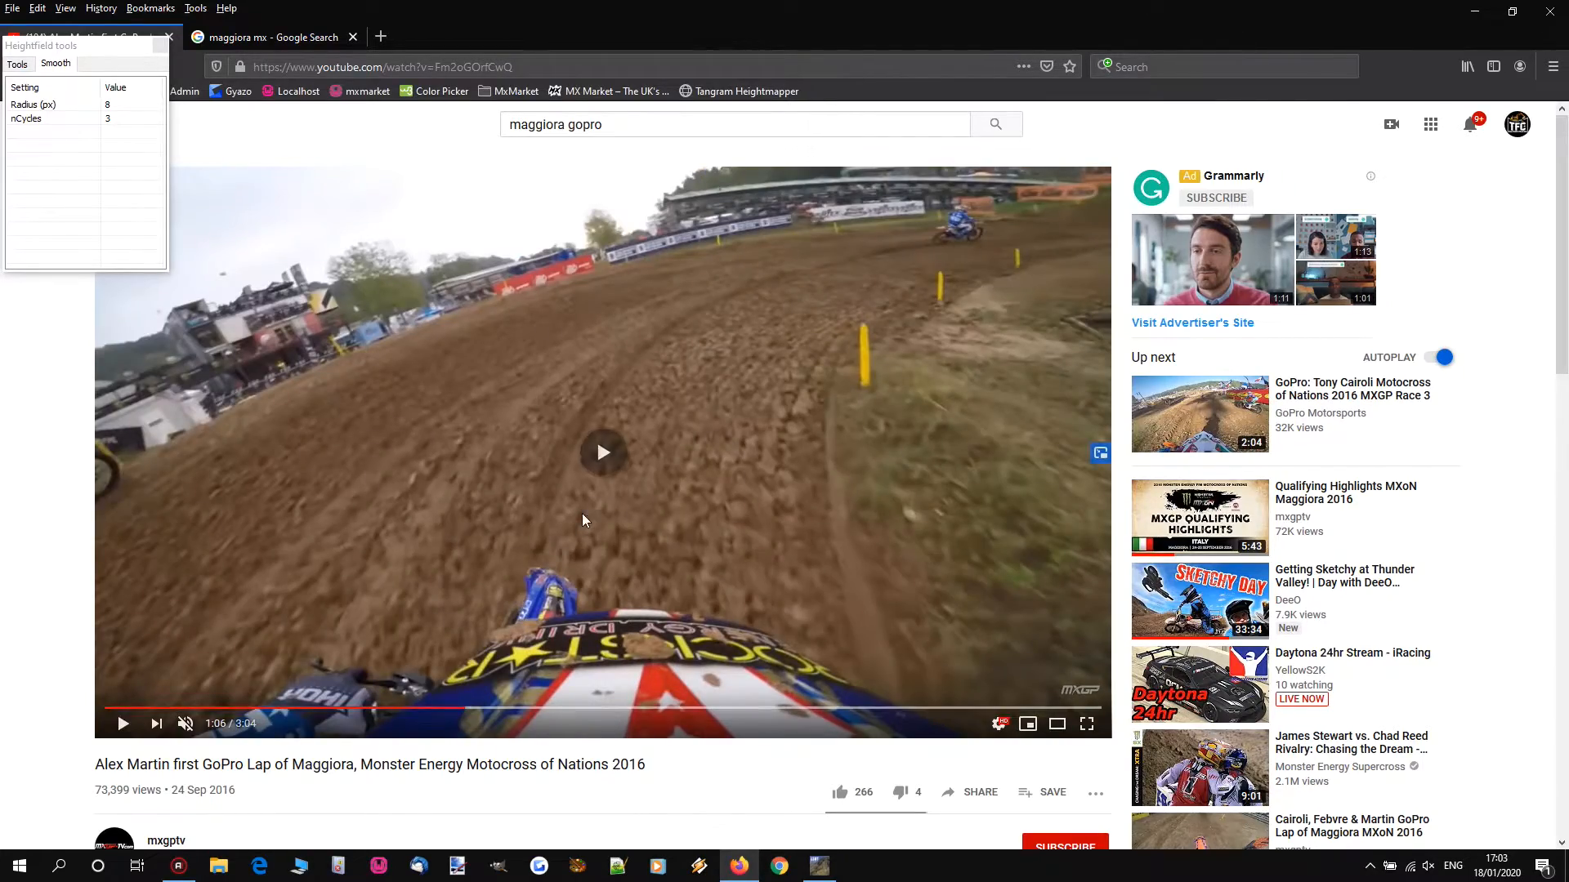
double_click(667, 405)
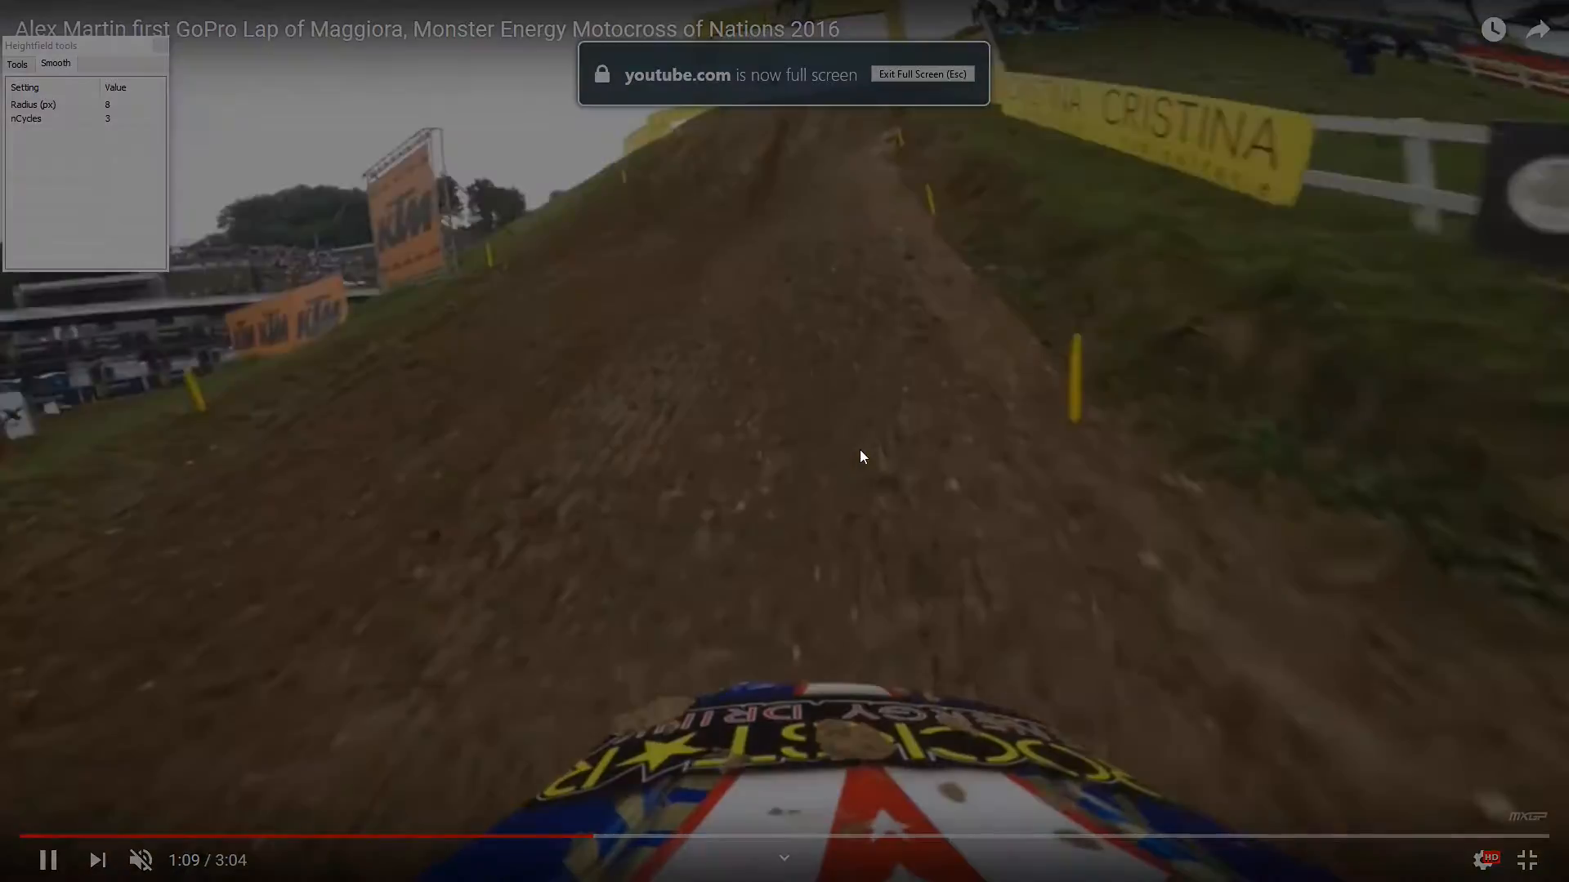
double_click(859, 449)
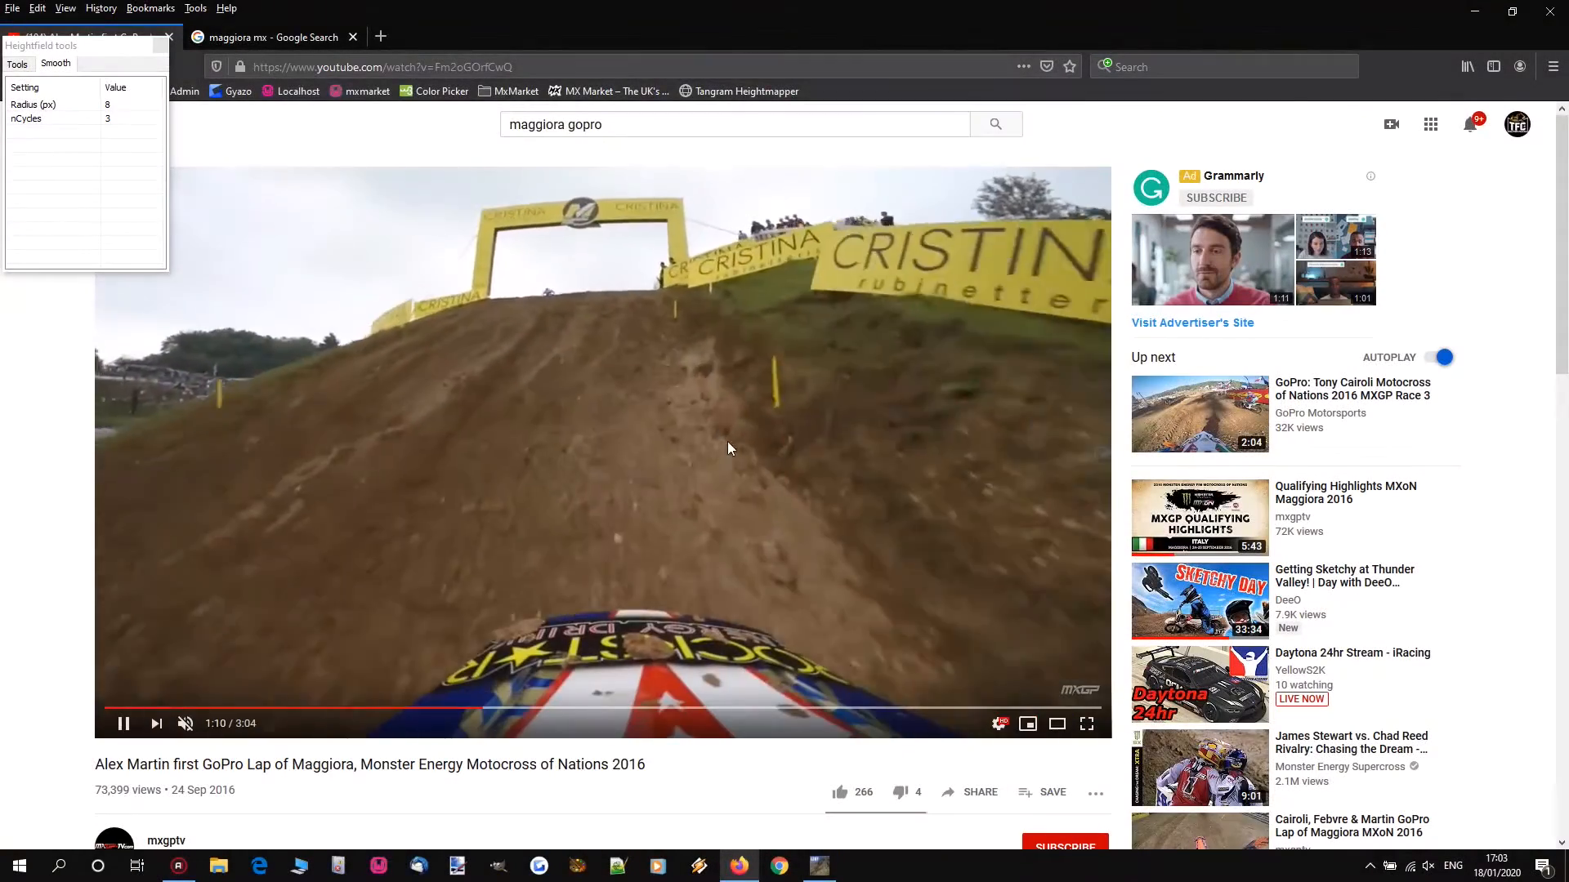
left_click(729, 441)
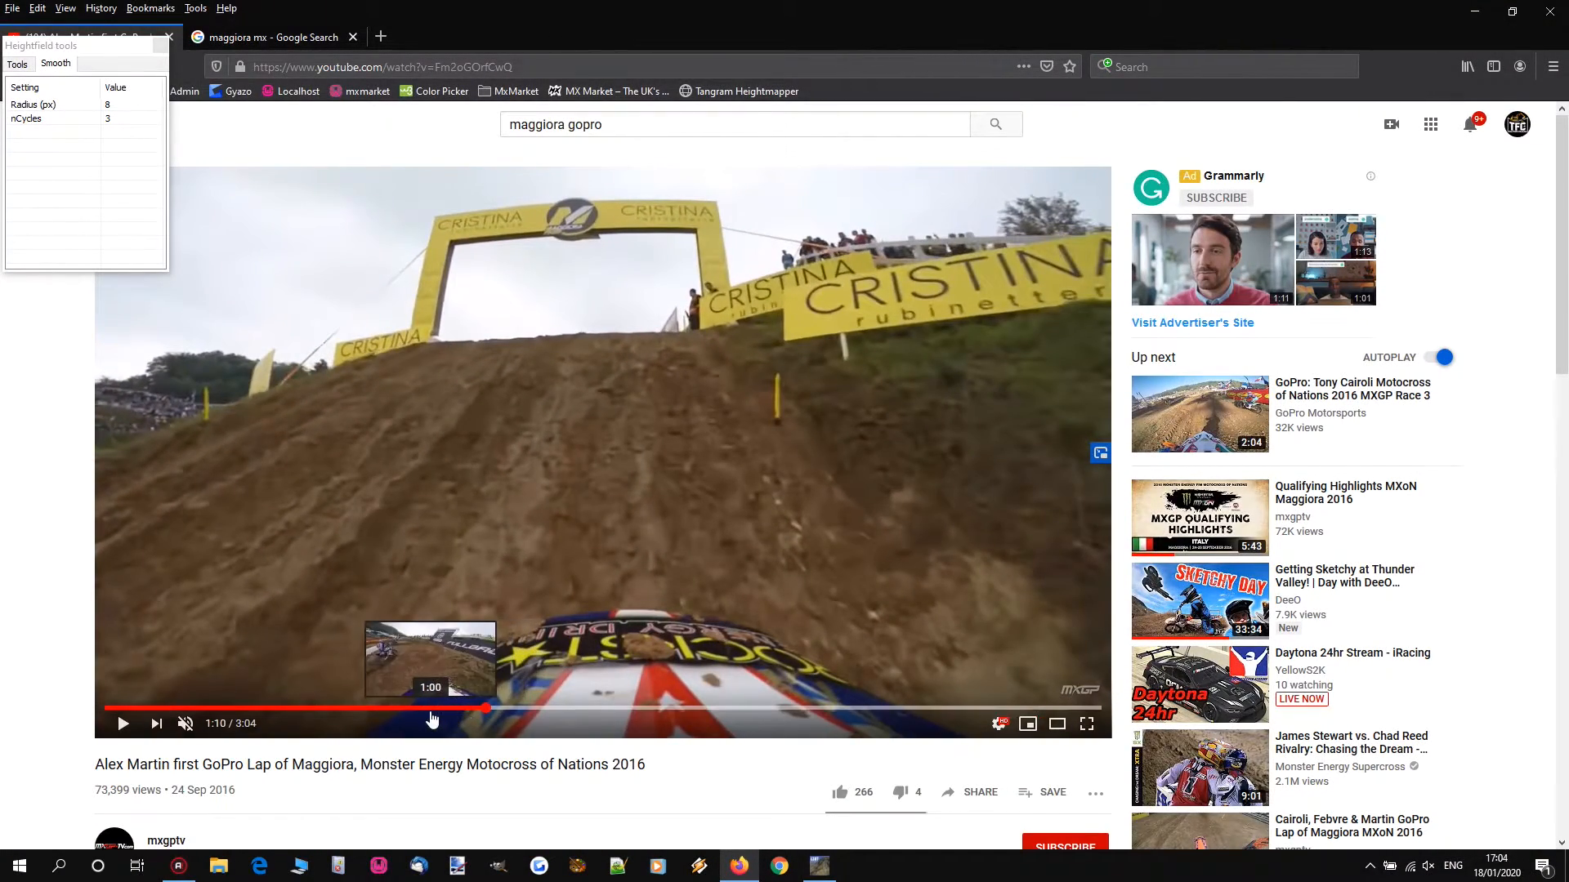
Step: Replay the approach to the hairpin from 1:00 to 1:01, then return to Sapphire and examine the grass infield
left_click(774, 510)
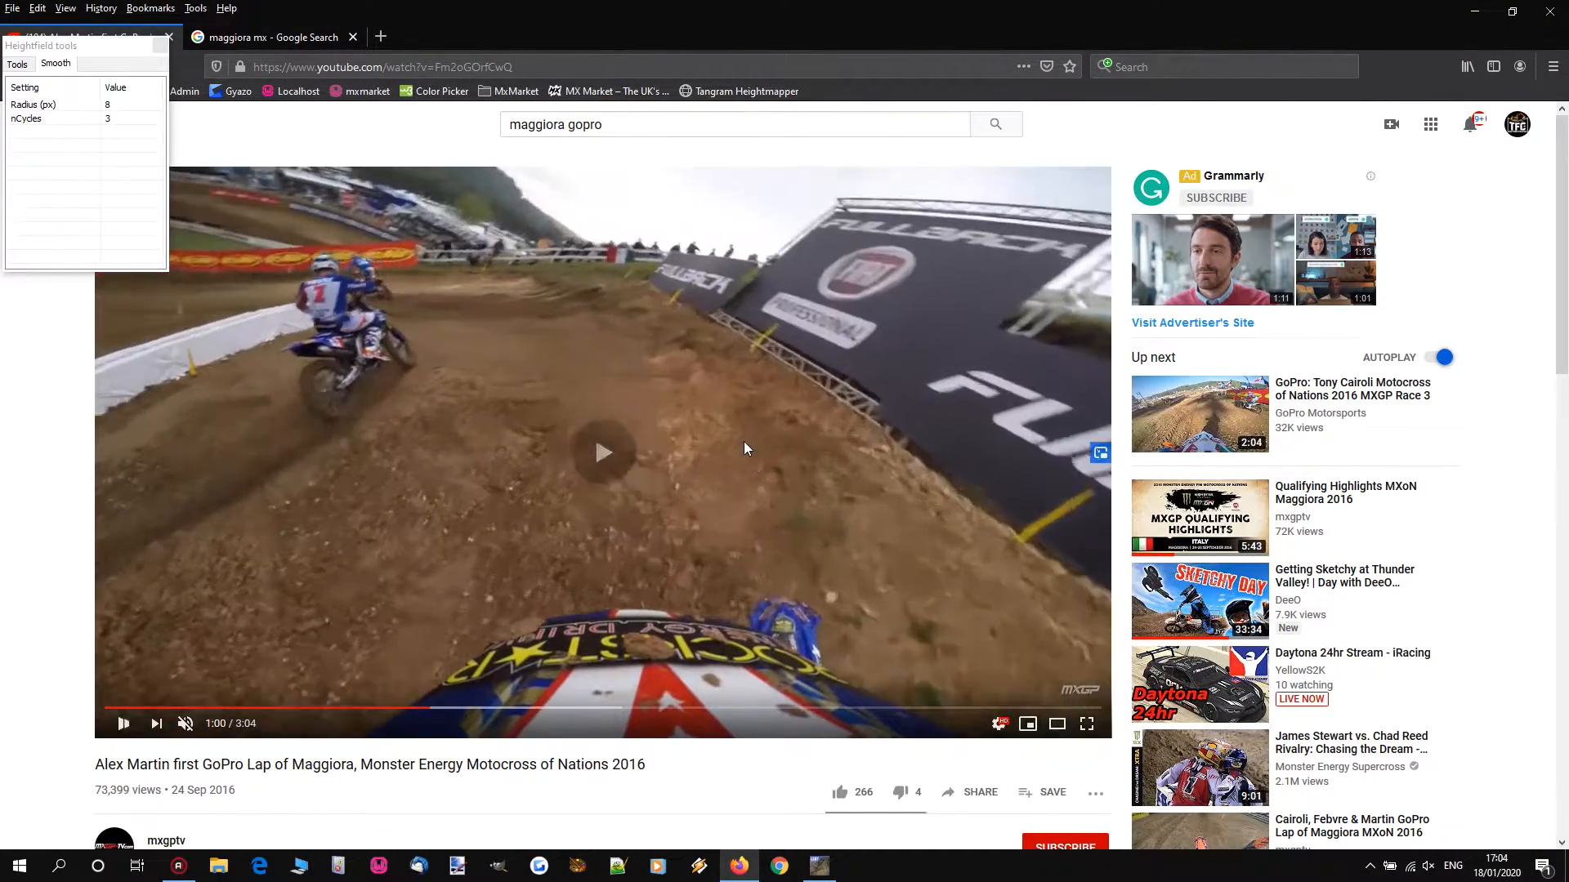
left_click(874, 353)
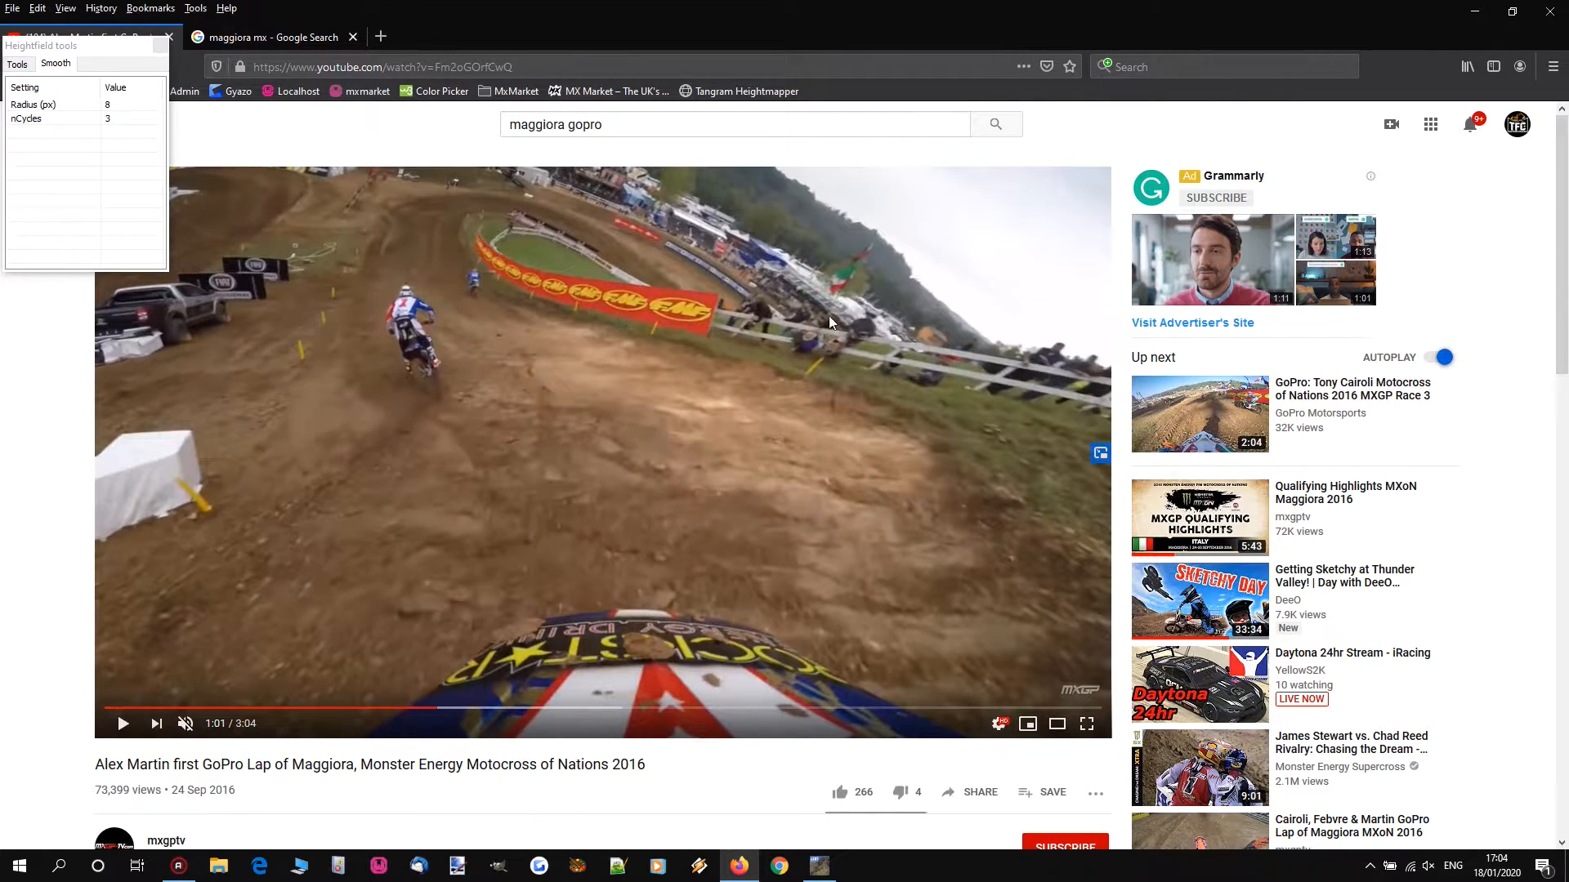
left_click(1476, 12)
key("d")
mouse_move(784, 402)
right_mouse_down()
mouse_move(791, 385)
mouse_move(784, 397)
mouse_move(812, 399)
mouse_move(781, 401)
mouse_move(819, 449)
right_mouse_up()
key("s")
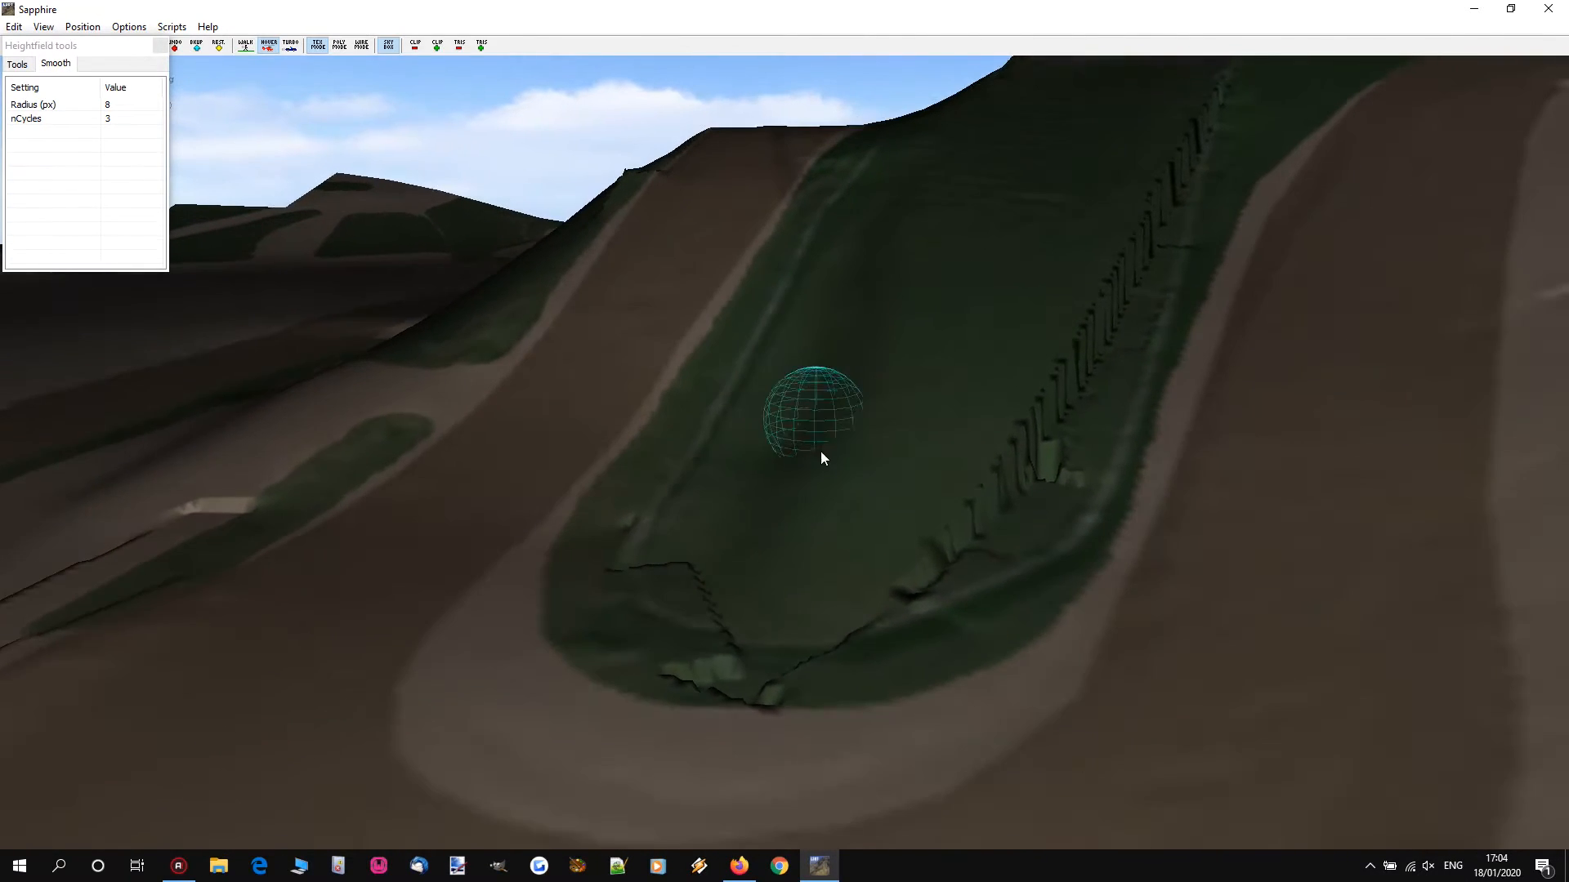
Step: Switch to Firefox, continue the GoPro video from 1:01 to 1:08 around the hairpin, and return to Sapphire
left_click(739, 864)
left_click(763, 498)
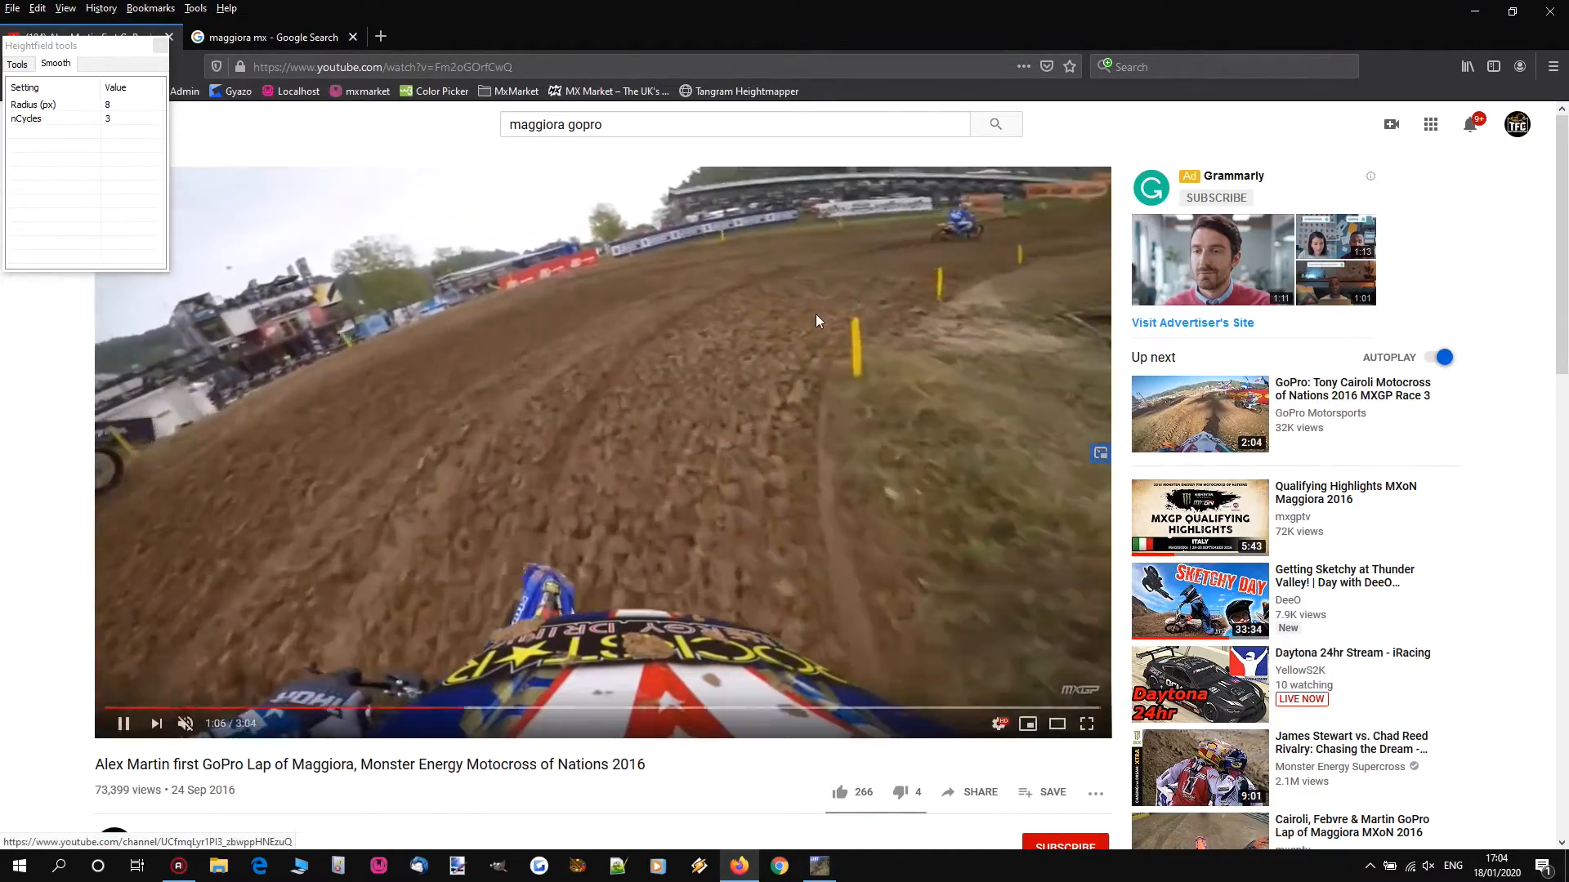
left_click(715, 313)
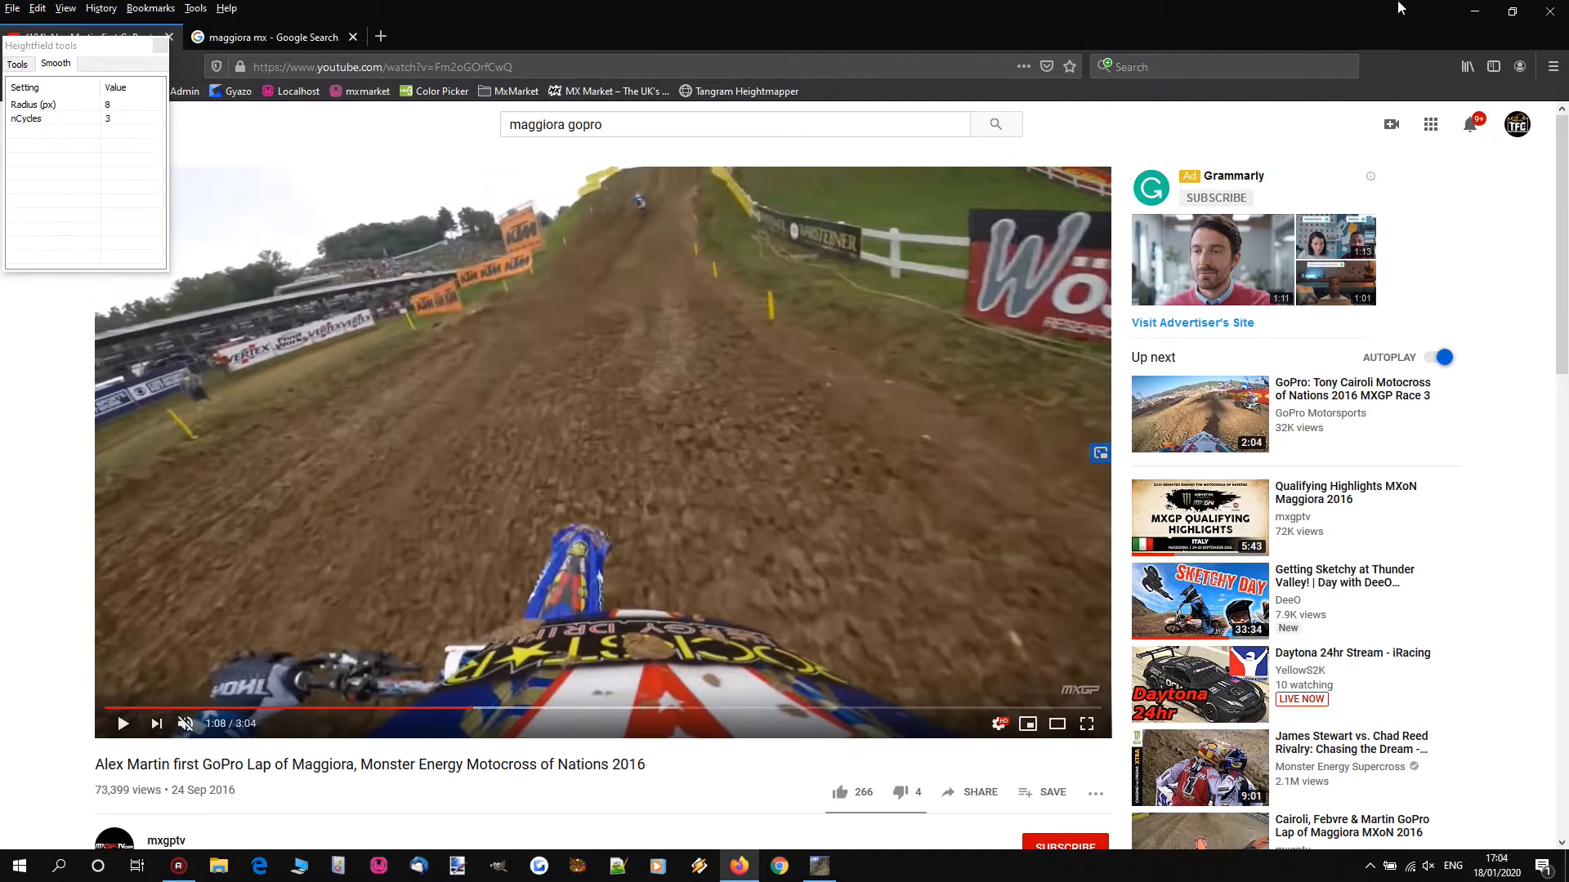
left_click(1475, 11)
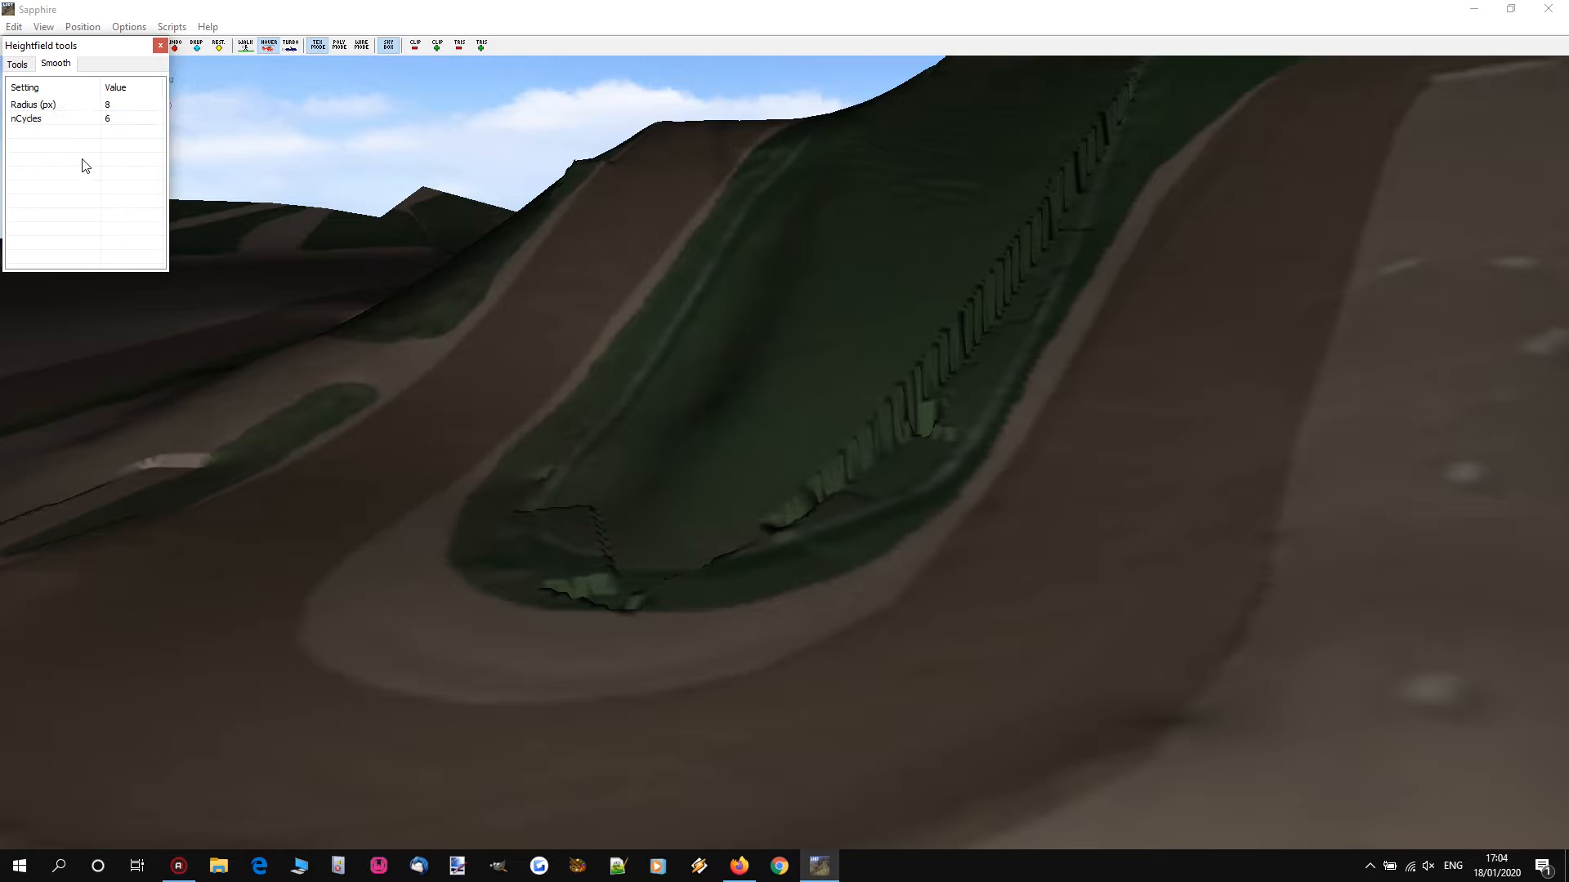
Step: Smooth the jagged ridge running down the infield hillside with a 24 px Smooth radius and 6 cycles
right_click_drag(655, 409, 790, 420)
scroll(791, 420, "up", 12)
key("w")
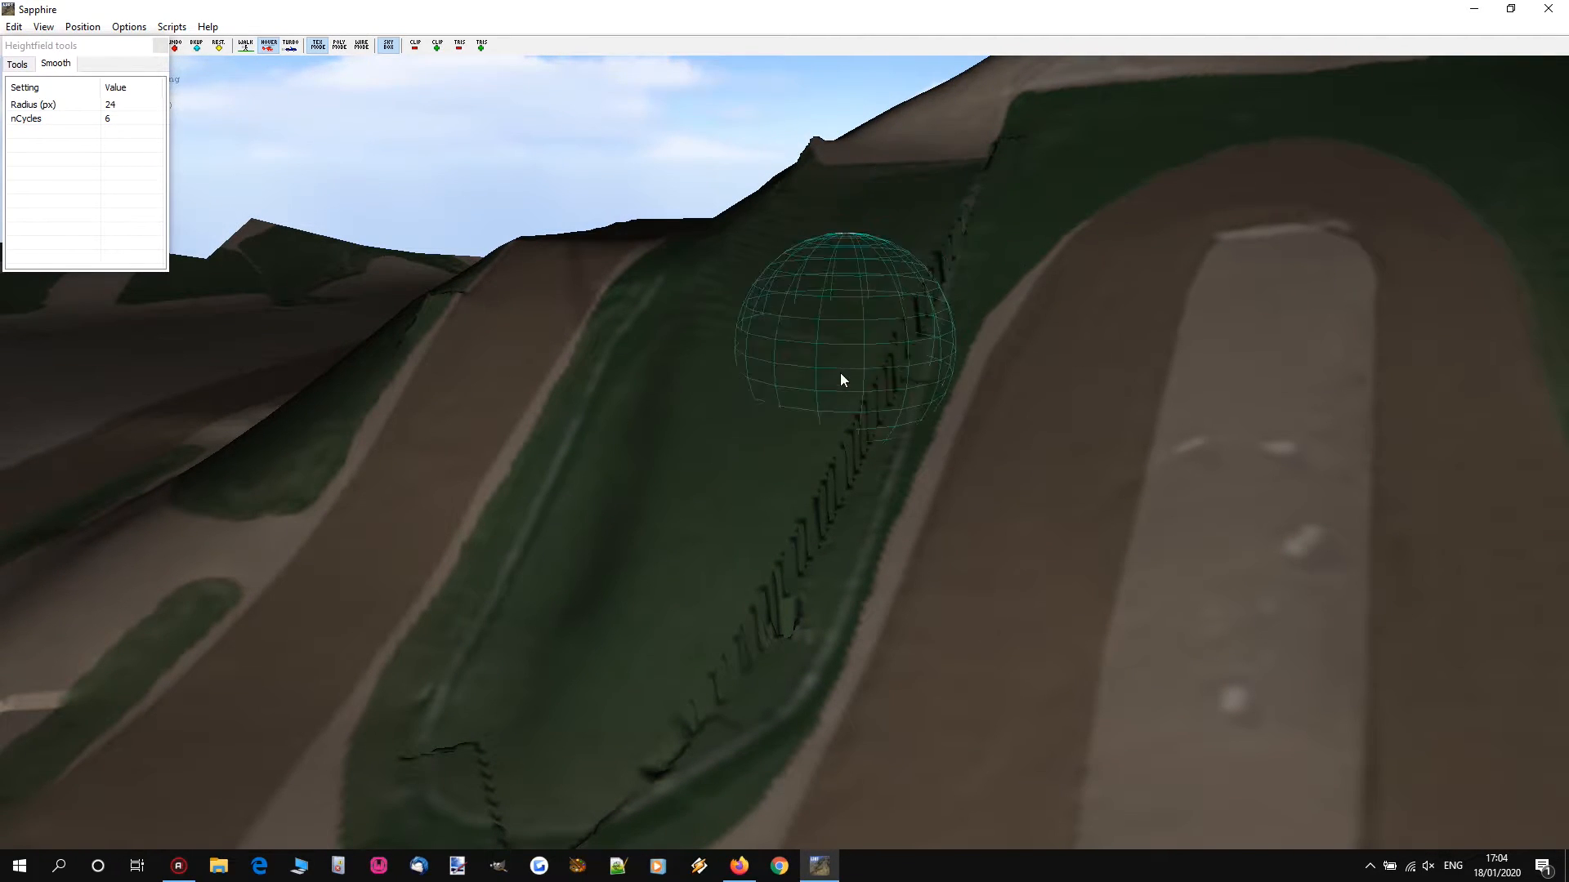
left_click_drag(973, 203, 927, 255)
mouse_move(872, 325)
left_mouse_down()
mouse_move(652, 673)
mouse_move(722, 563)
mouse_move(719, 370)
left_mouse_up()
Step: Smooth the cracks and bumps at the lower end of the grass infield with a 27 px radius and 8 cycles
key("Page_Down")
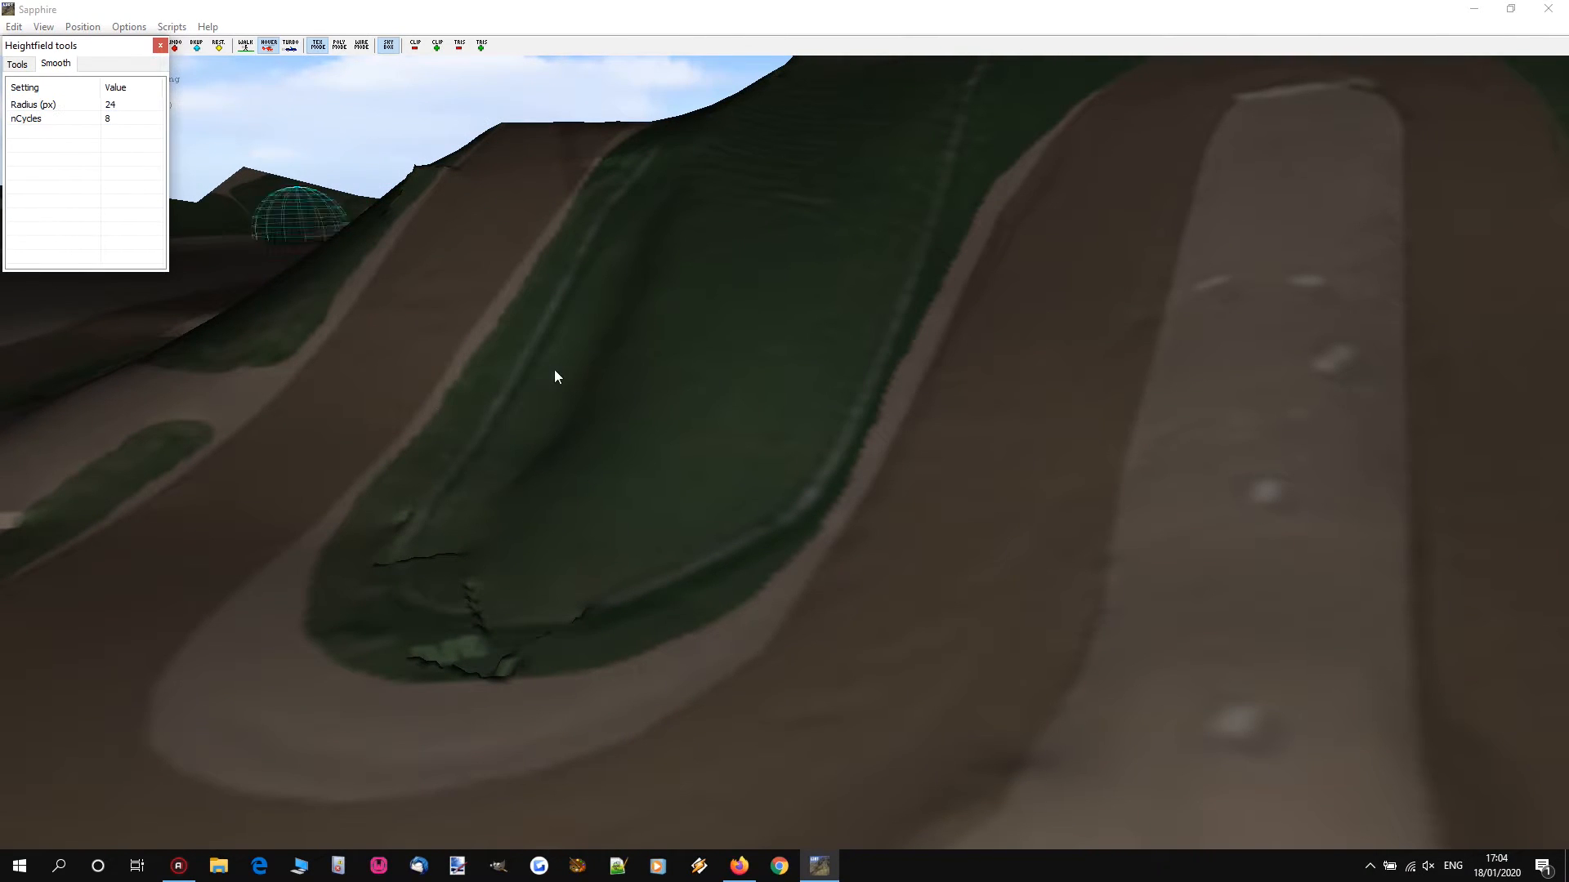
scroll(698, 233, "up", 6)
scroll(709, 205, "down", 2)
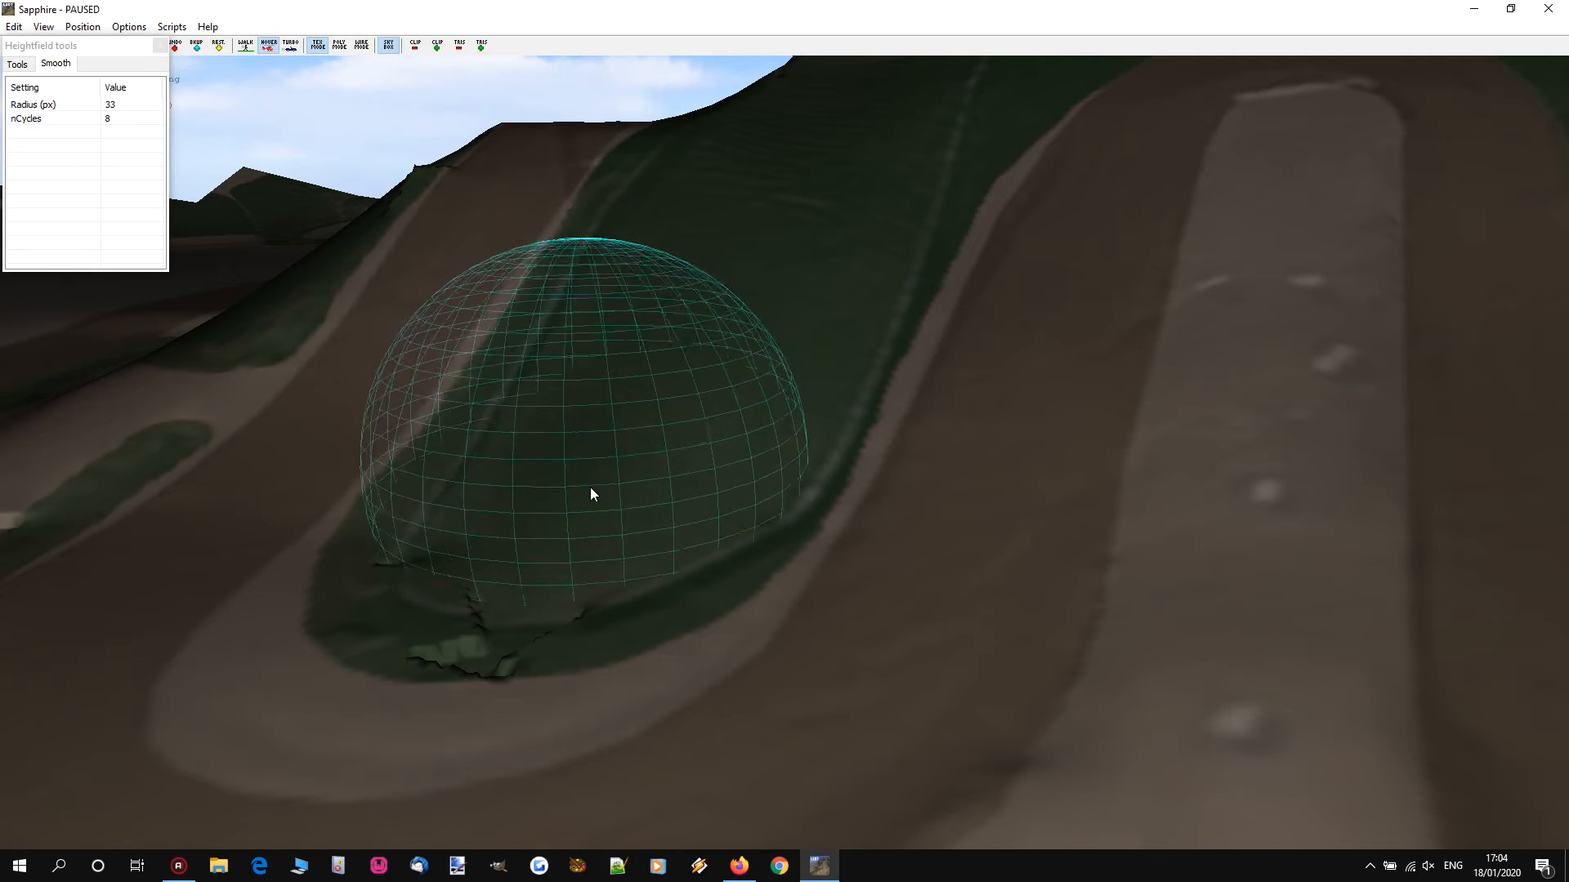
scroll(579, 519, "down", 2)
mouse_move(545, 559)
left_mouse_down()
mouse_move(527, 580)
mouse_move(542, 519)
left_mouse_up()
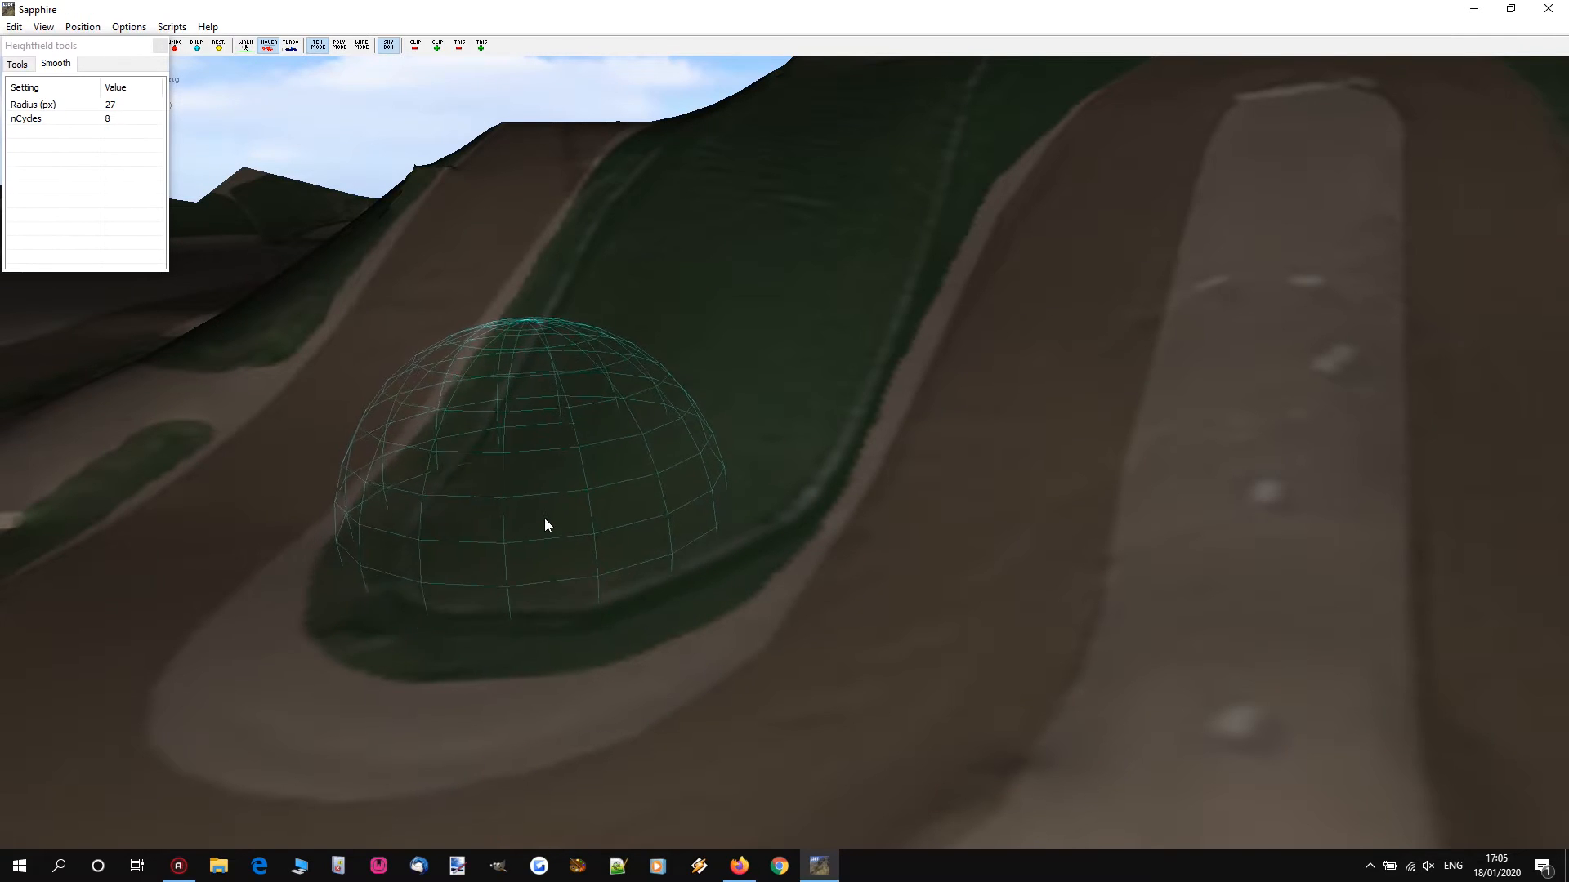
Step: Smooth the ridged rim around the rounded lower end of the grass infield with 27 px and 28 px radii and 8 cycles
left_click(545, 567)
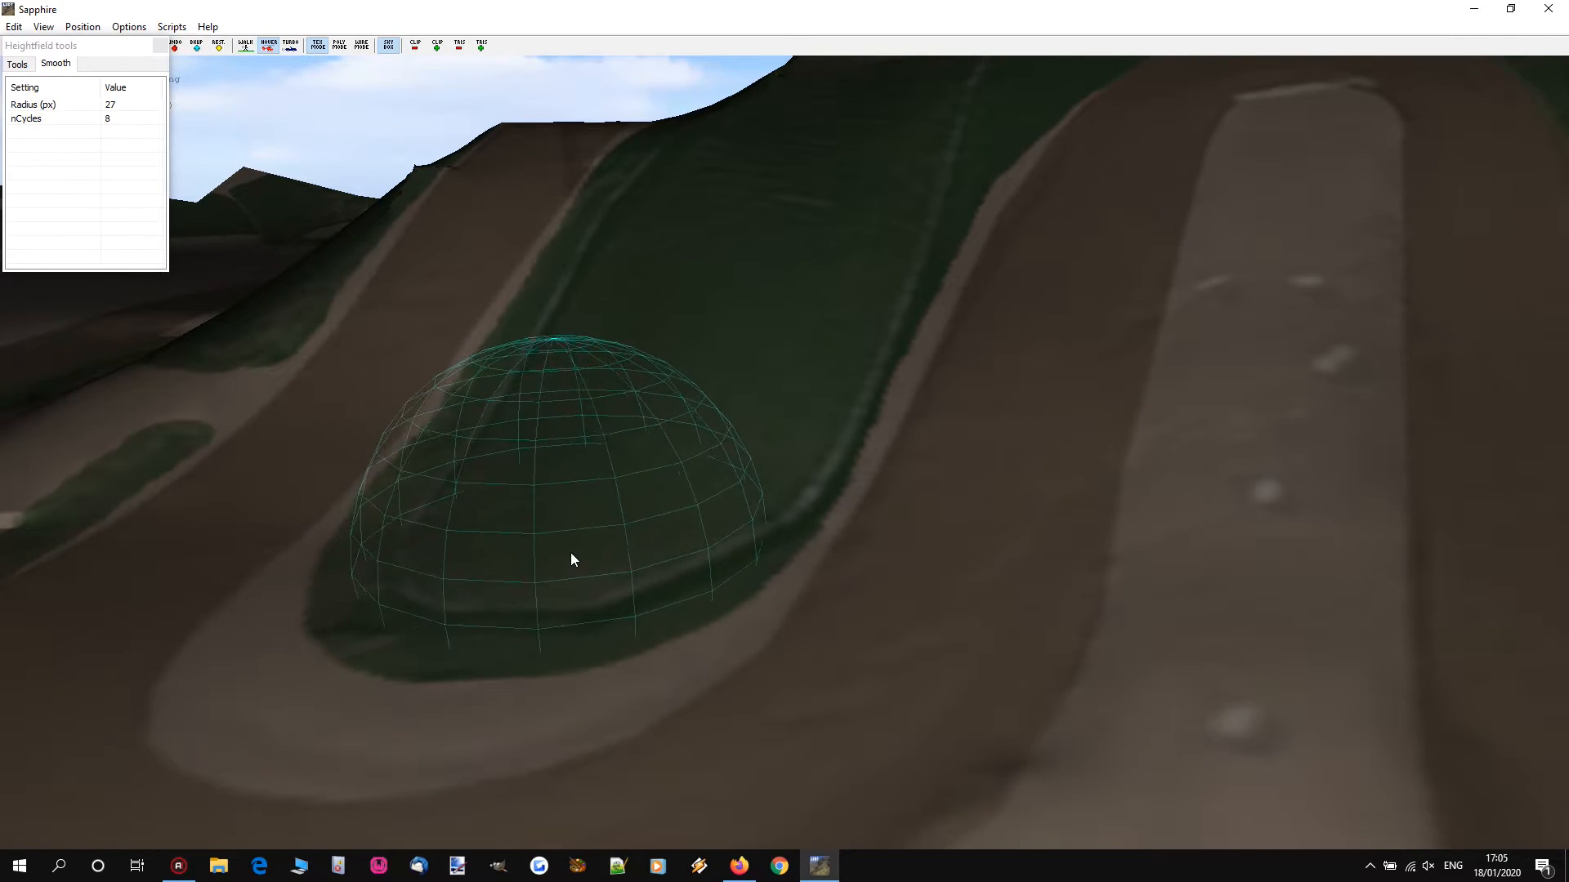
mouse_move(628, 510)
left_mouse_down()
mouse_move(647, 487)
mouse_move(589, 459)
left_mouse_up()
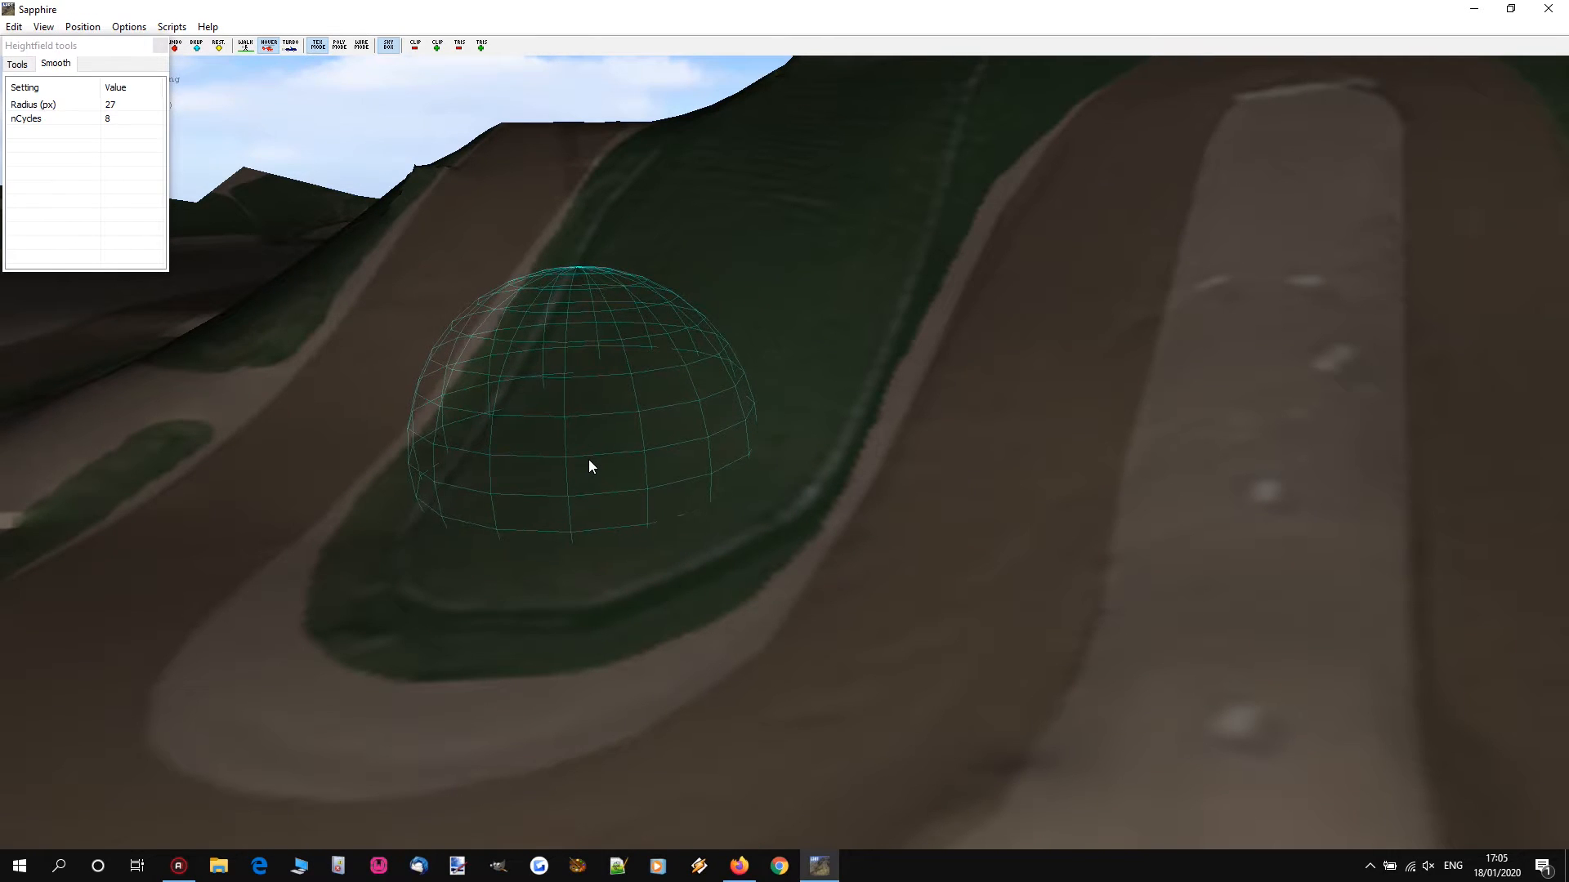
key("Up")
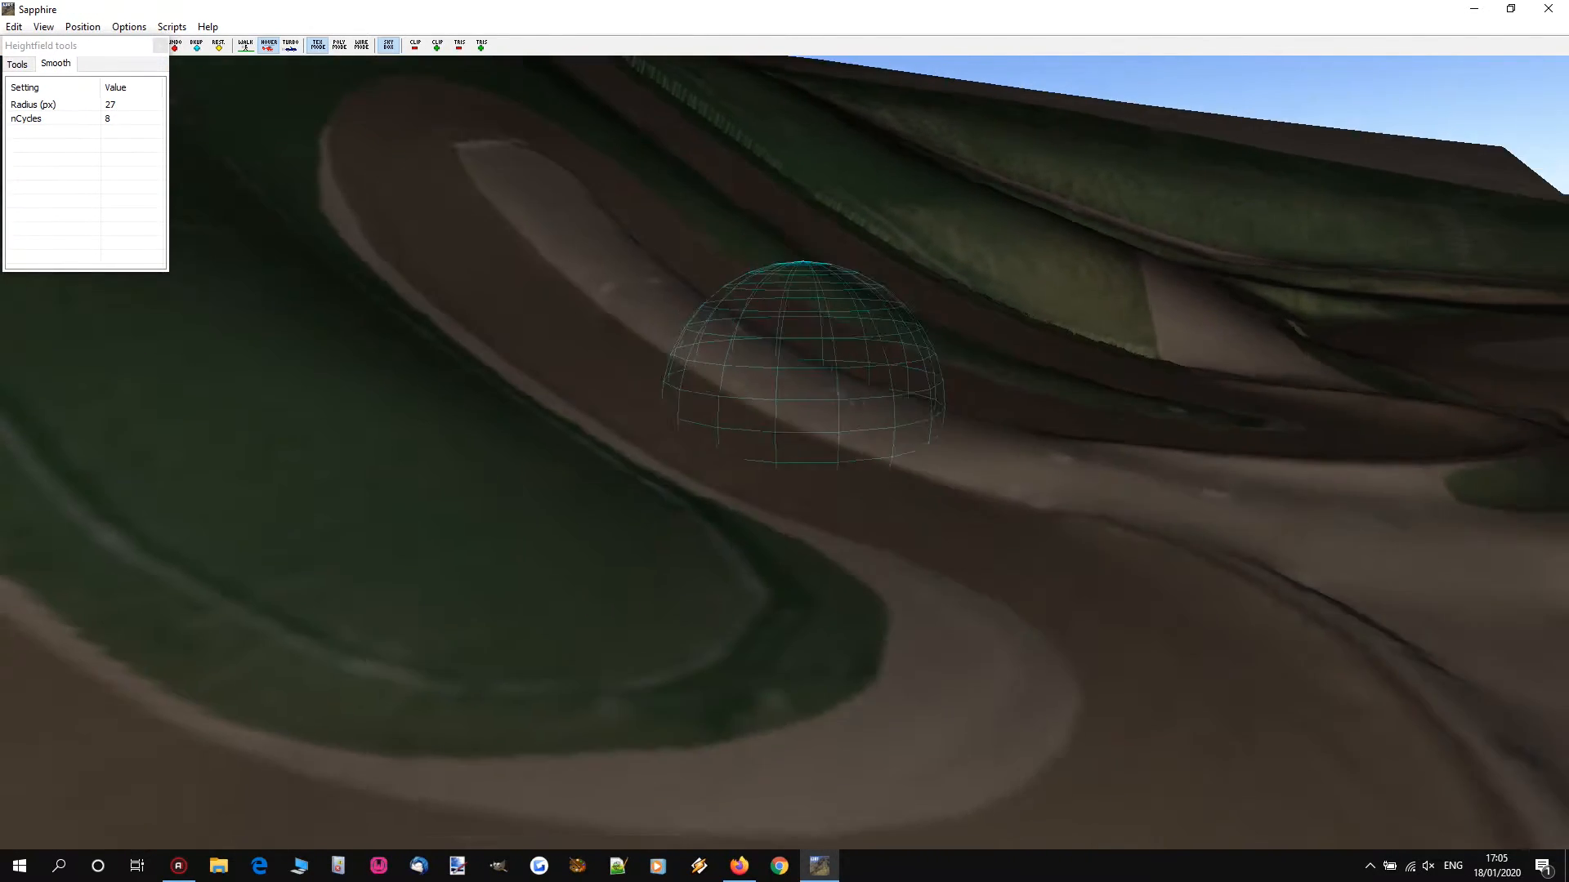
key("Up")
scroll(791, 485, "up", 1)
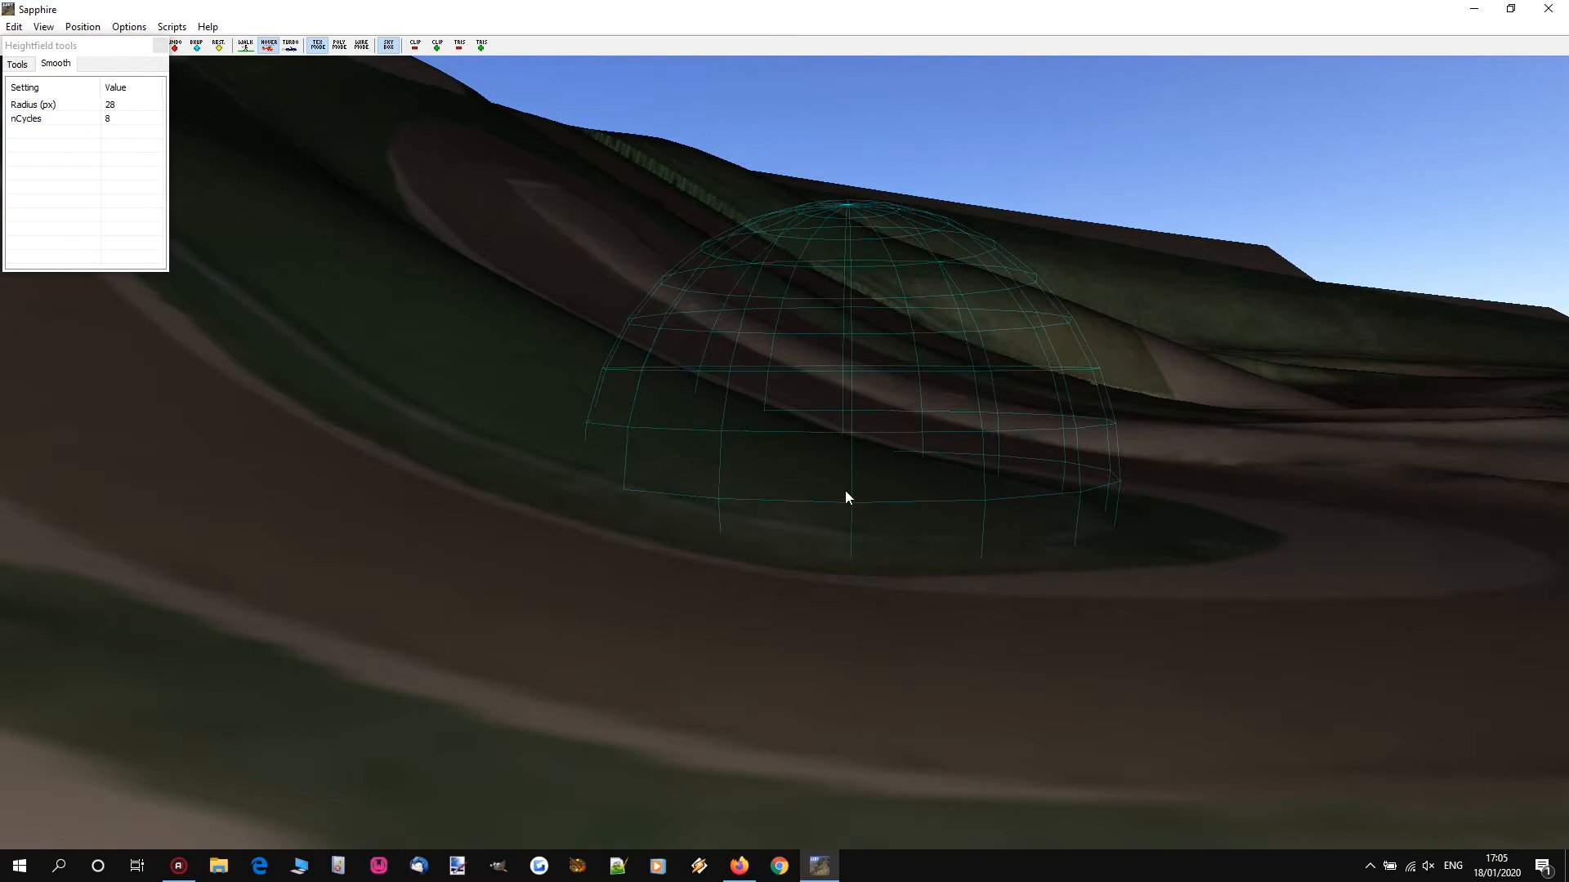
key("p")
key("p")
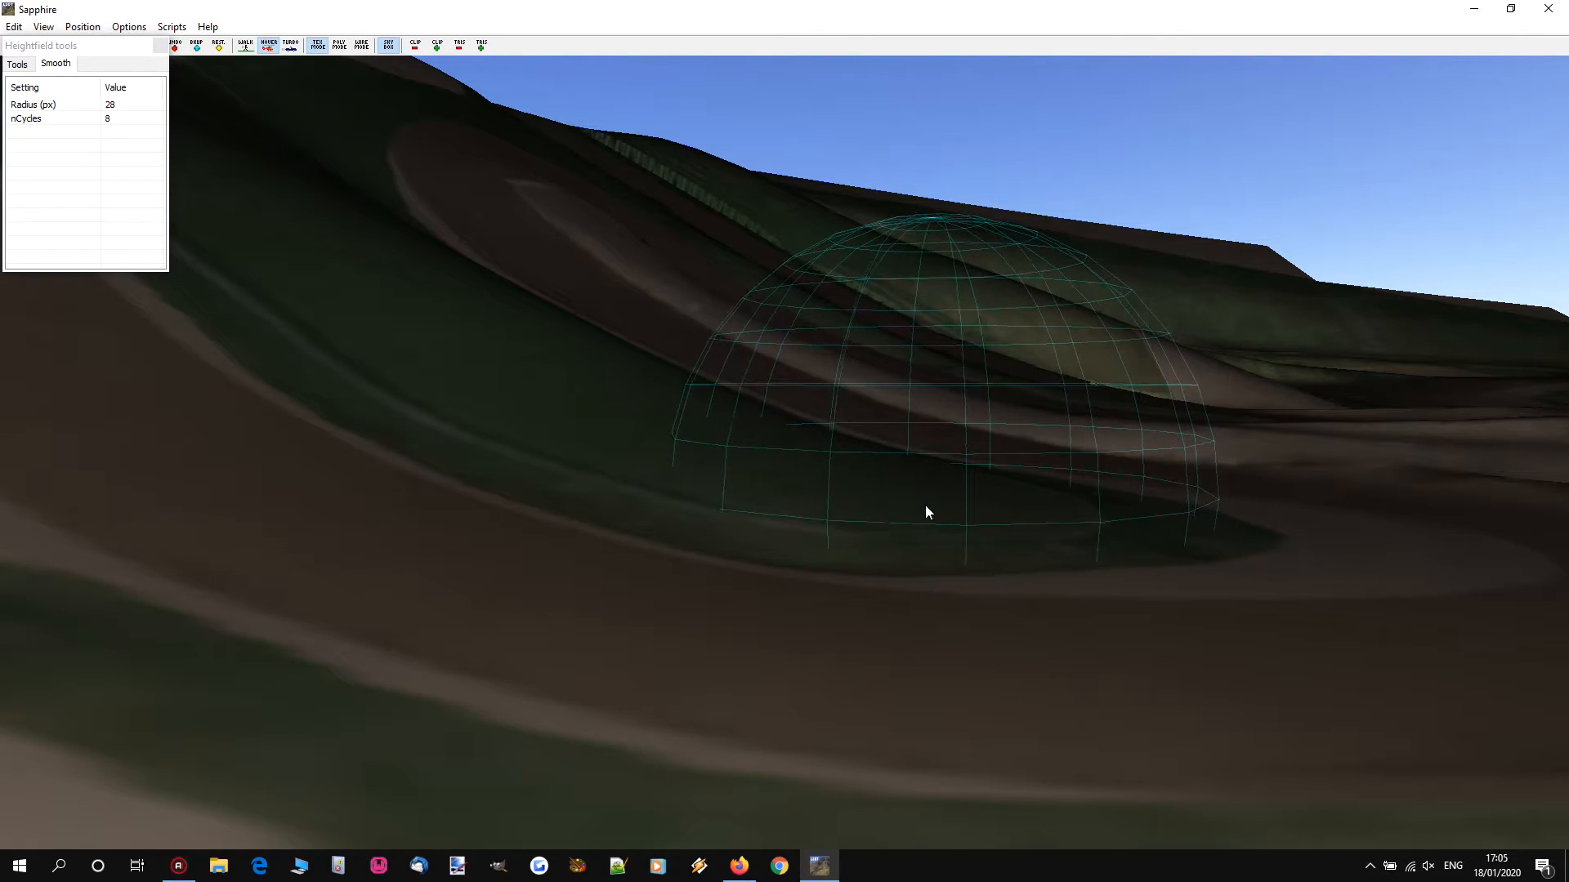
key("p")
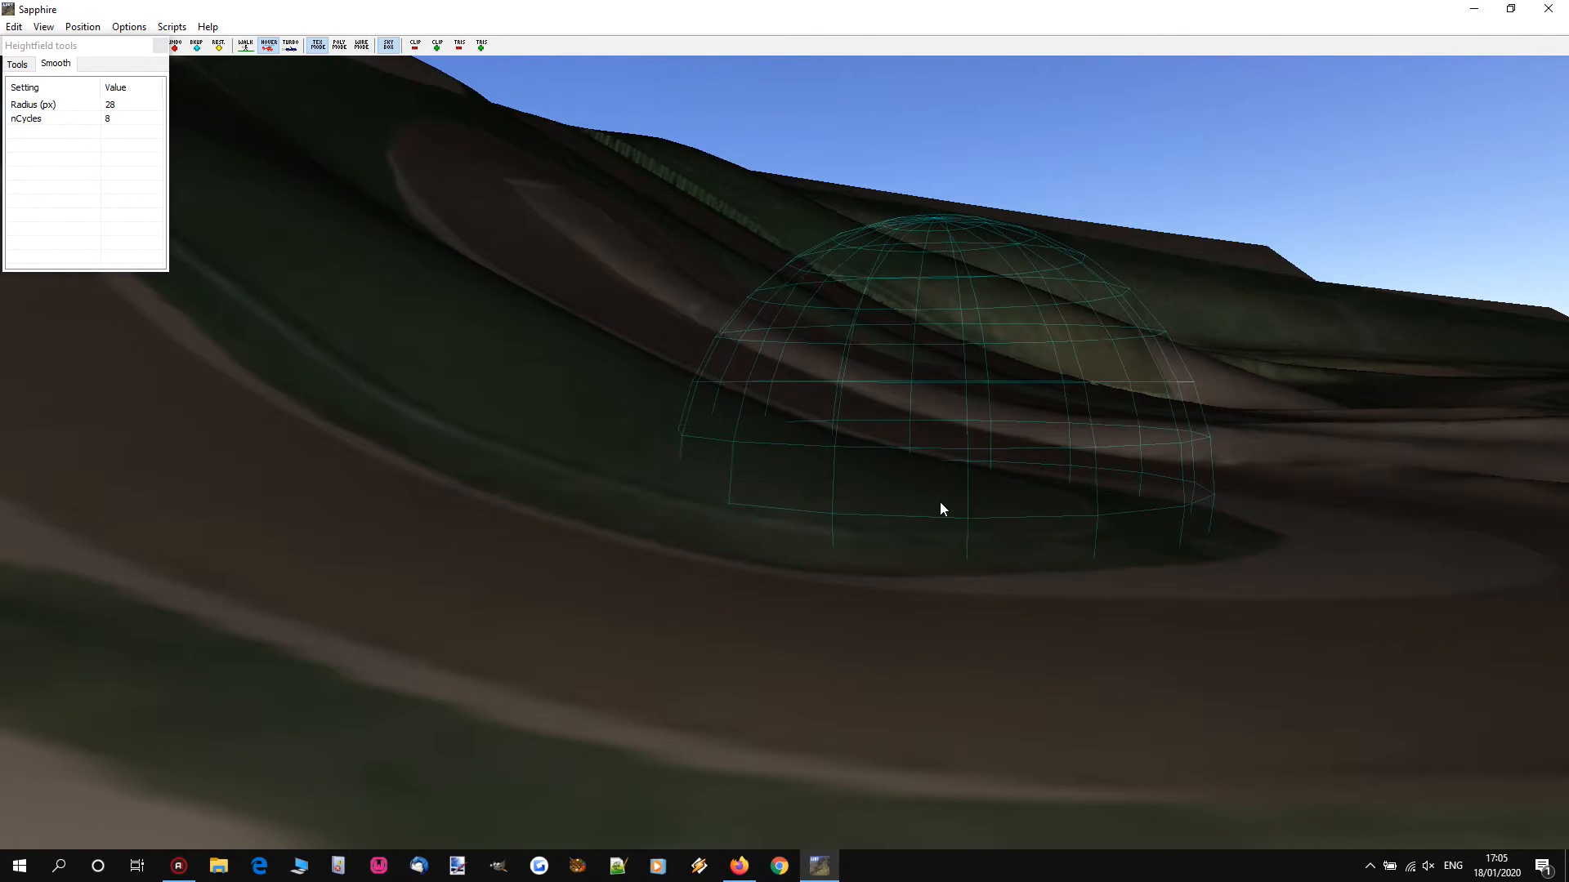
key("p")
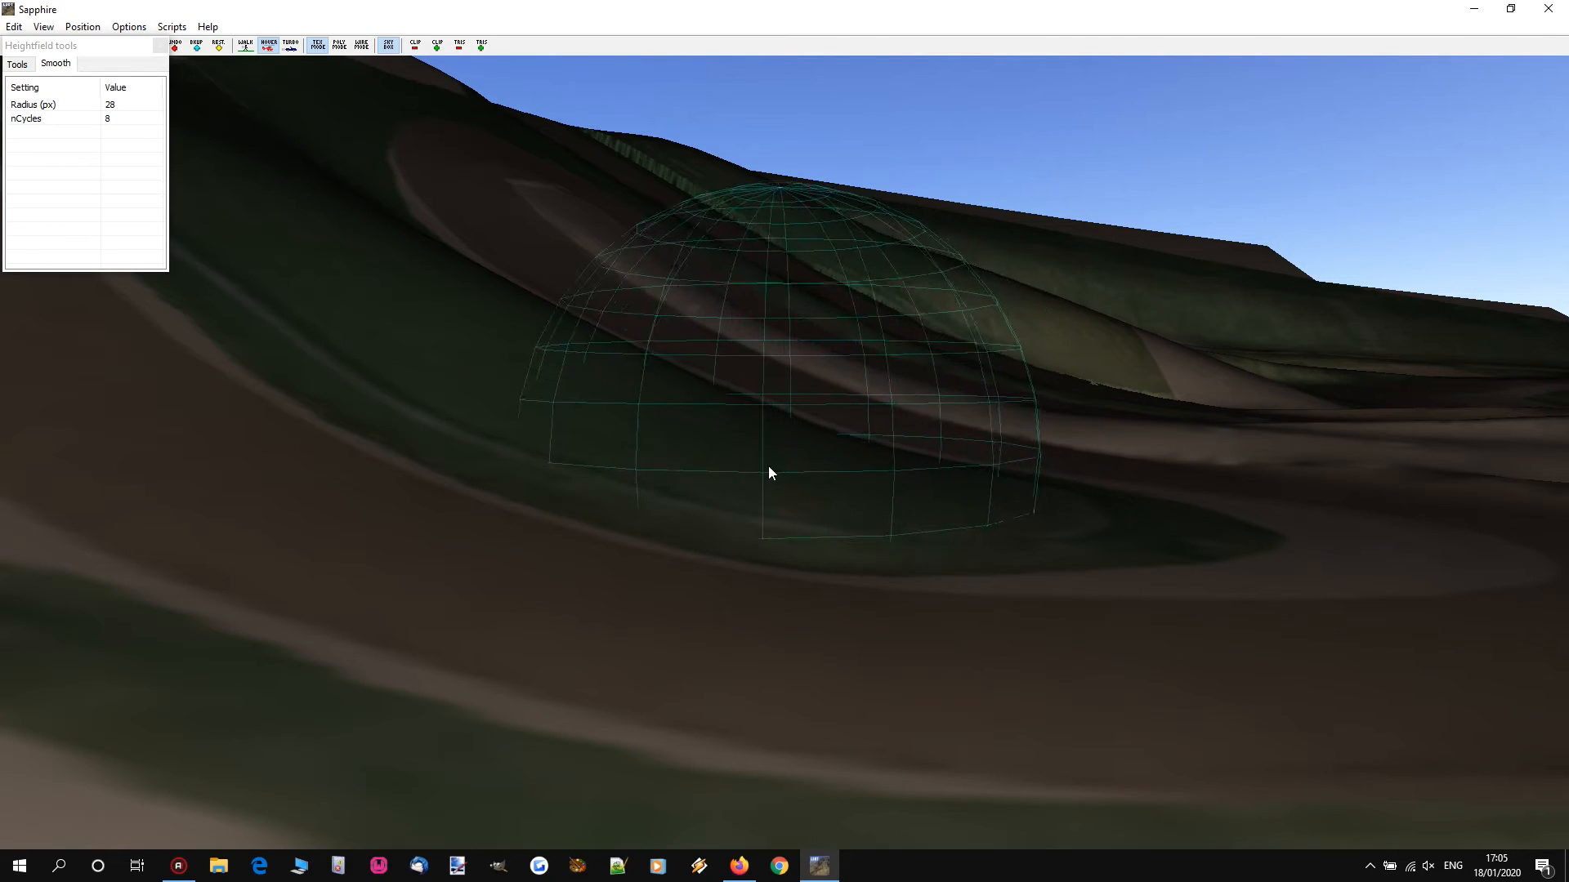
Step: Smooth the grass slope inside the hairpin's infield with a 36 px radius and 8 cycles
mouse_move(576, 401)
right_mouse_down()
mouse_move(490, 343)
mouse_move(360, 335)
mouse_move(286, 352)
mouse_move(274, 514)
mouse_move(278, 490)
mouse_move(314, 510)
mouse_move(269, 499)
mouse_move(163, 417)
mouse_move(57, 547)
mouse_move(12, 564)
right_mouse_up()
key("s")
key("w")
key("w")
key("w")
mouse_move(735, 458)
right_mouse_down()
mouse_move(833, 522)
mouse_move(834, 500)
right_mouse_up()
scroll(842, 485, "up", 4)
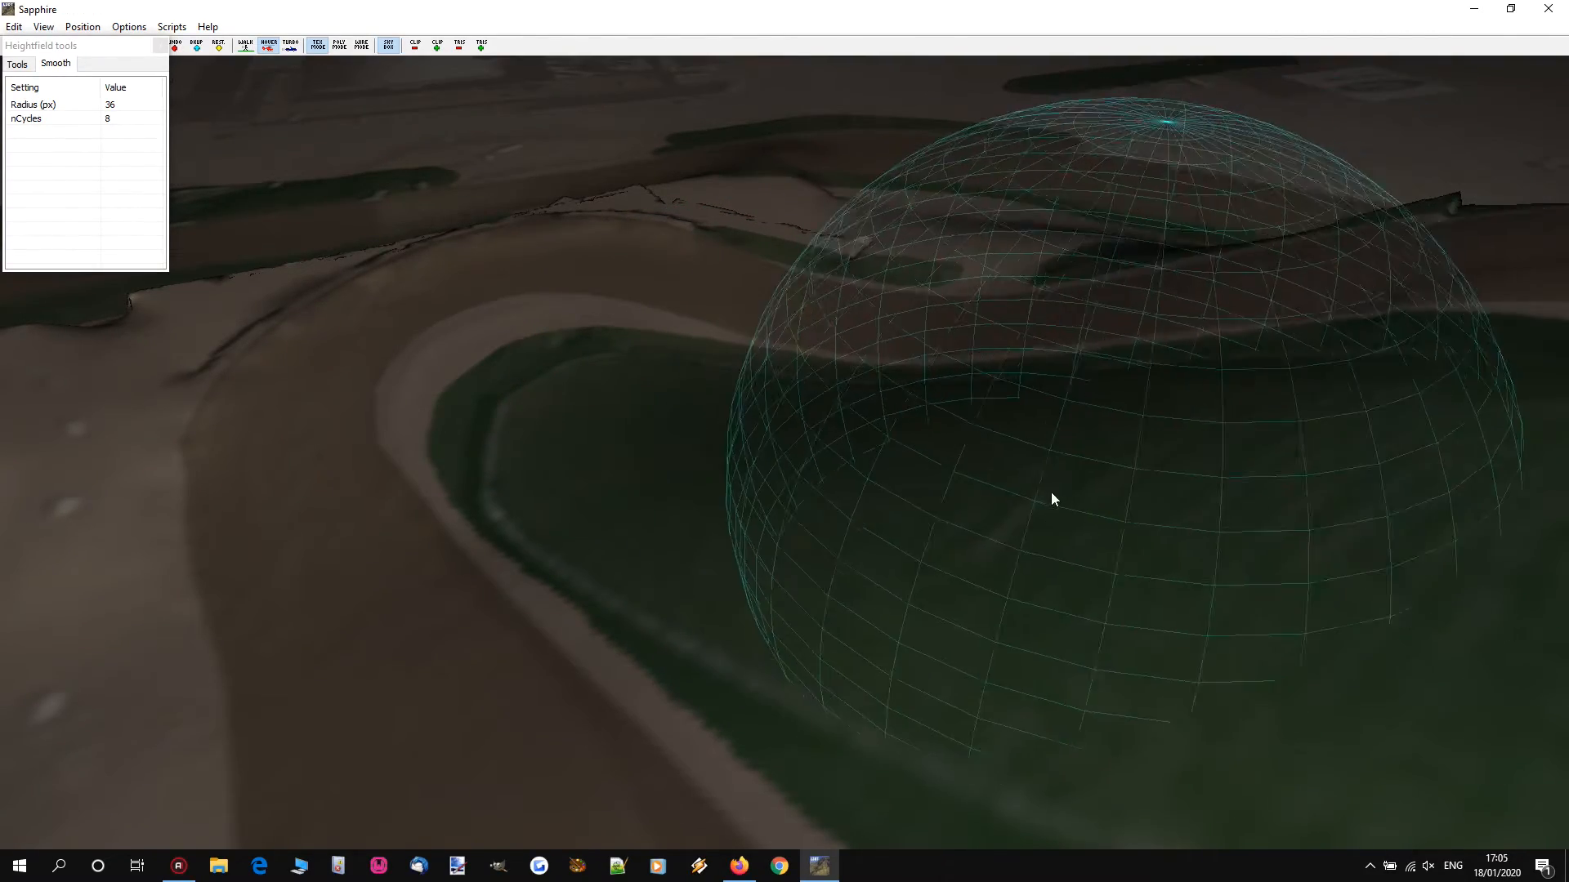
left_click_drag(890, 477, 874, 473)
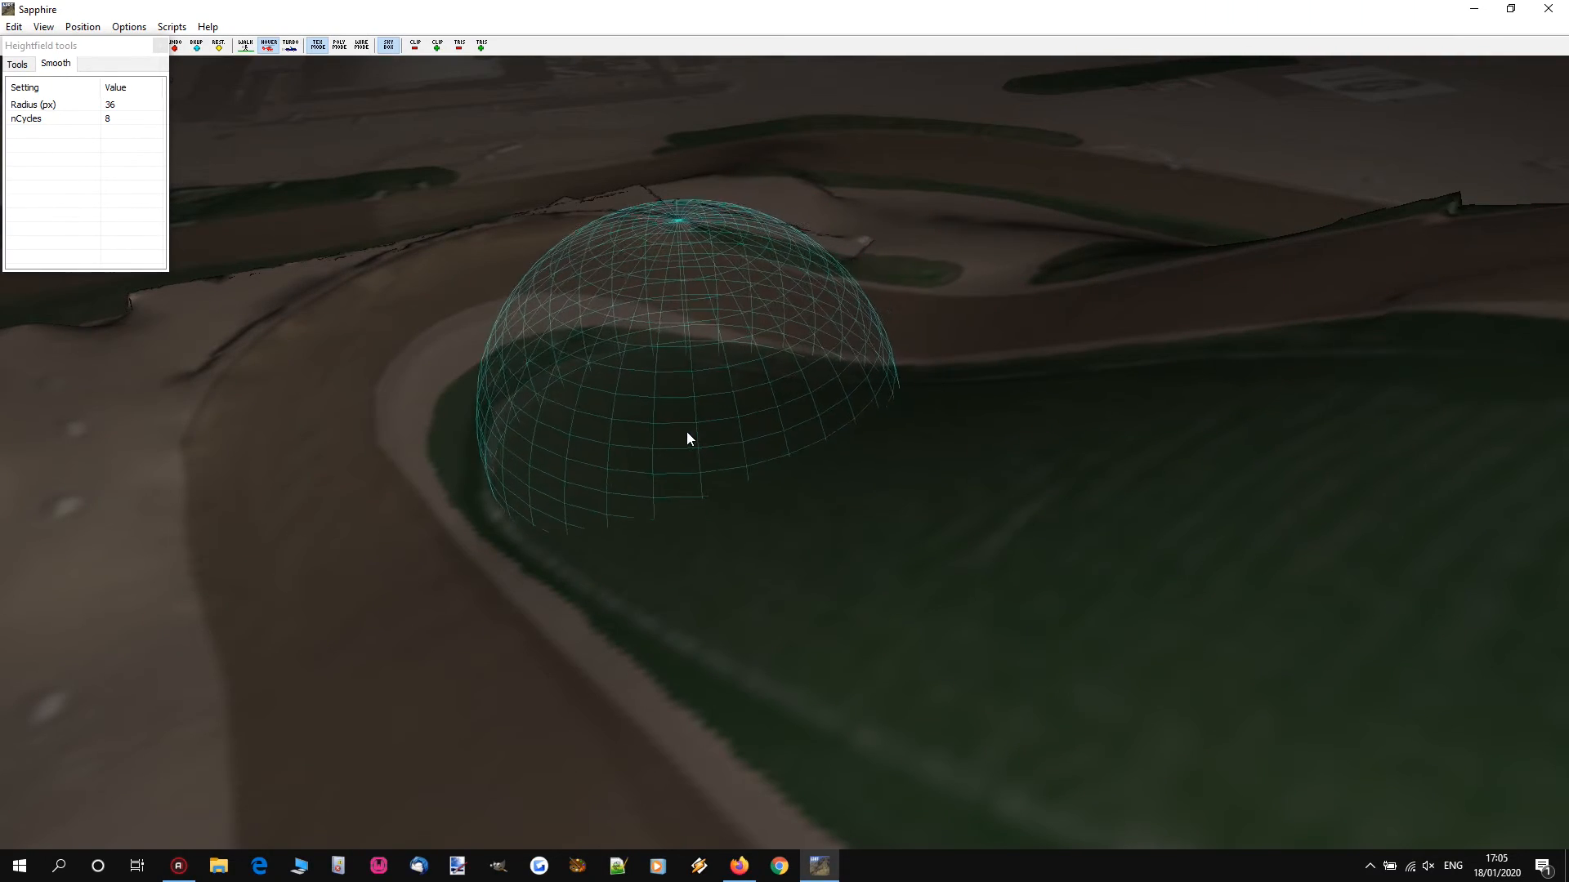
left_click_drag(652, 424, 633, 417)
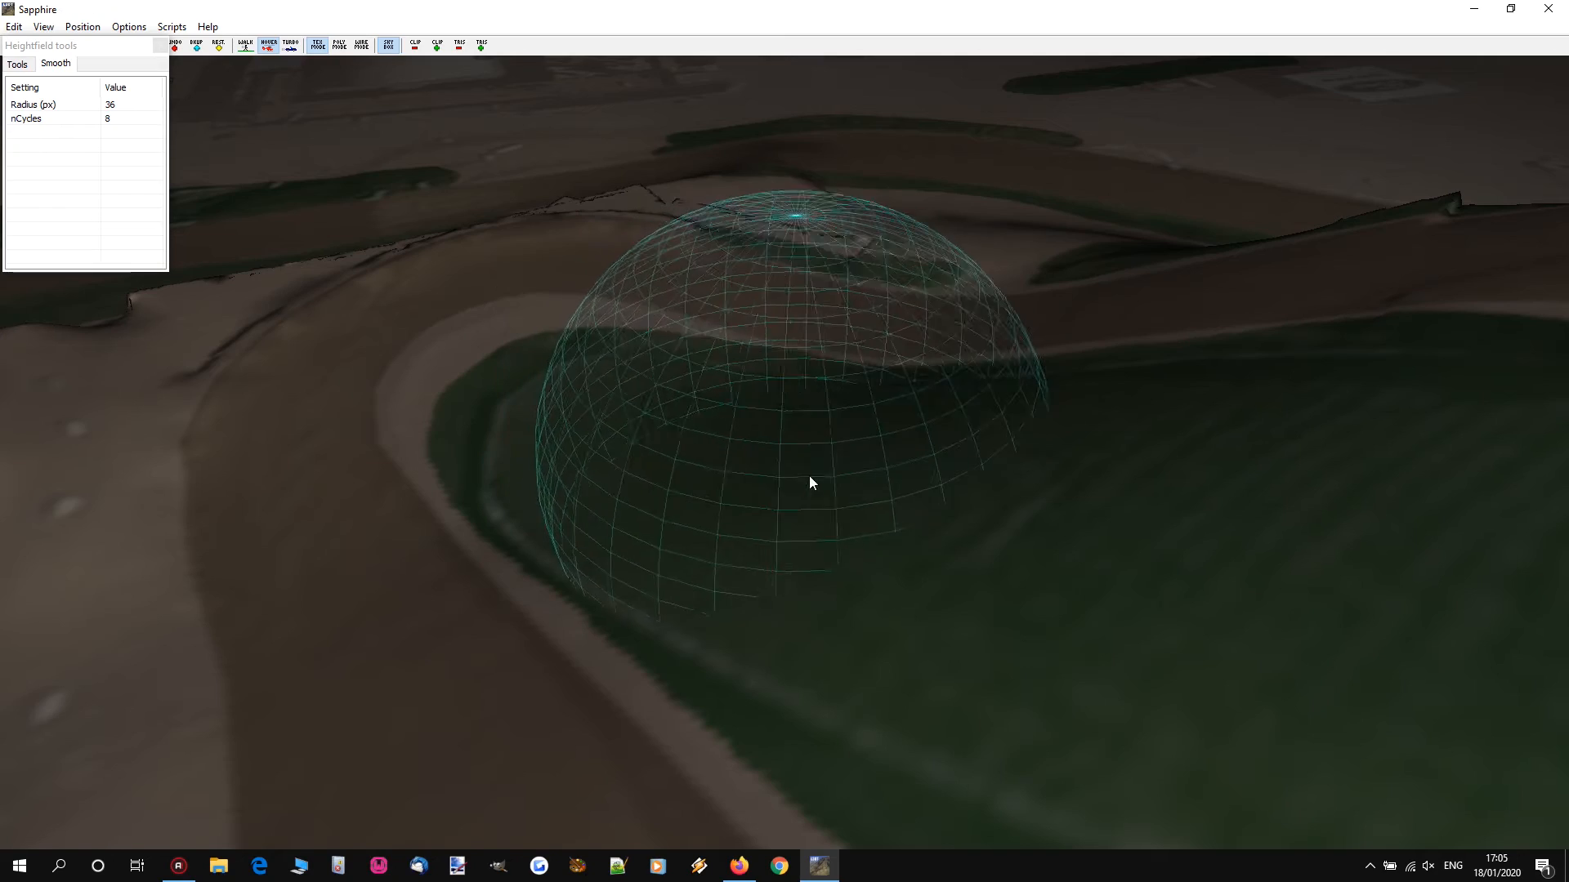
Step: Inspect the straight beyond the hairpin, then switch to Firefox and play the GoPro video from 1:03 to 1:06
mouse_move(1034, 519)
right_mouse_down()
mouse_move(772, 443)
mouse_move(923, 463)
mouse_move(850, 445)
mouse_move(849, 572)
right_mouse_up()
key("a")
key("w")
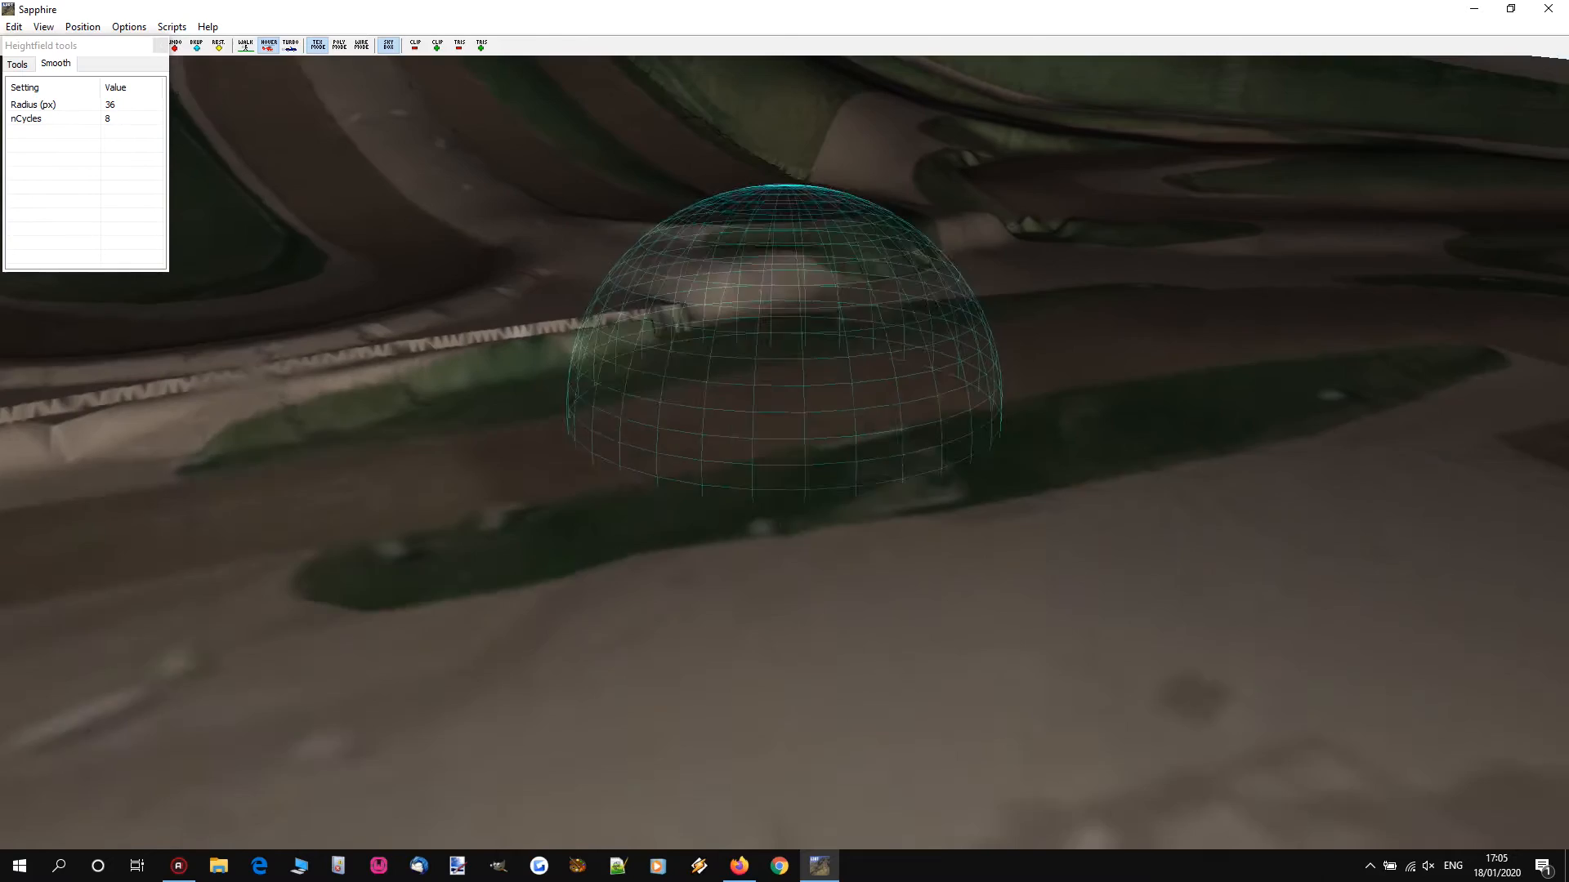
mouse_move(785, 442)
right_mouse_down()
mouse_move(789, 400)
mouse_move(760, 425)
right_mouse_up()
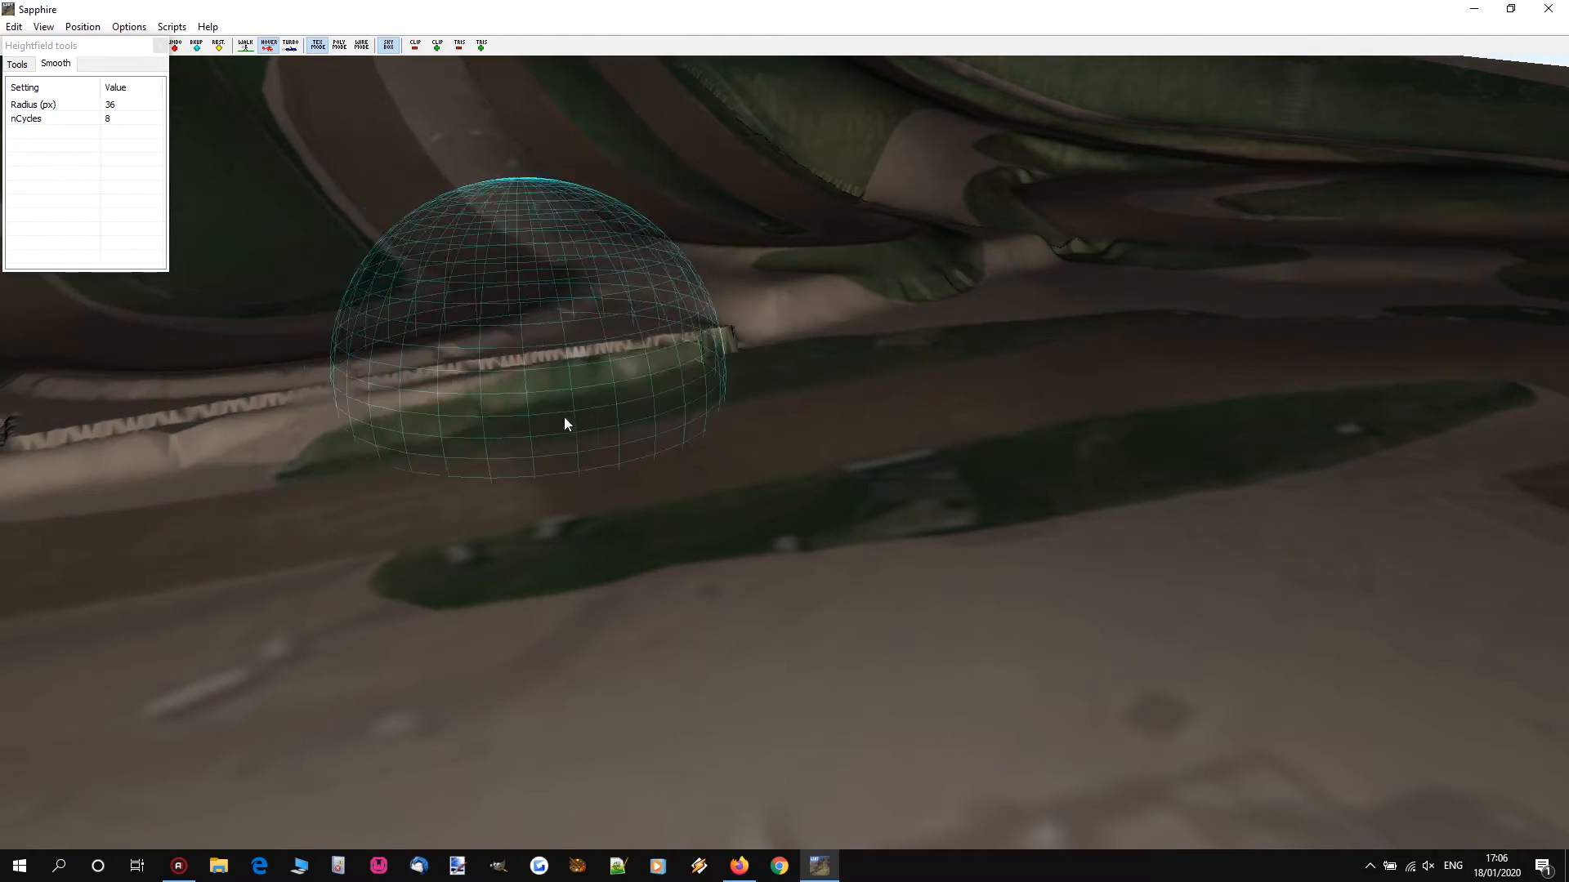
key("s")
right_click_drag(784, 464, 784, 425)
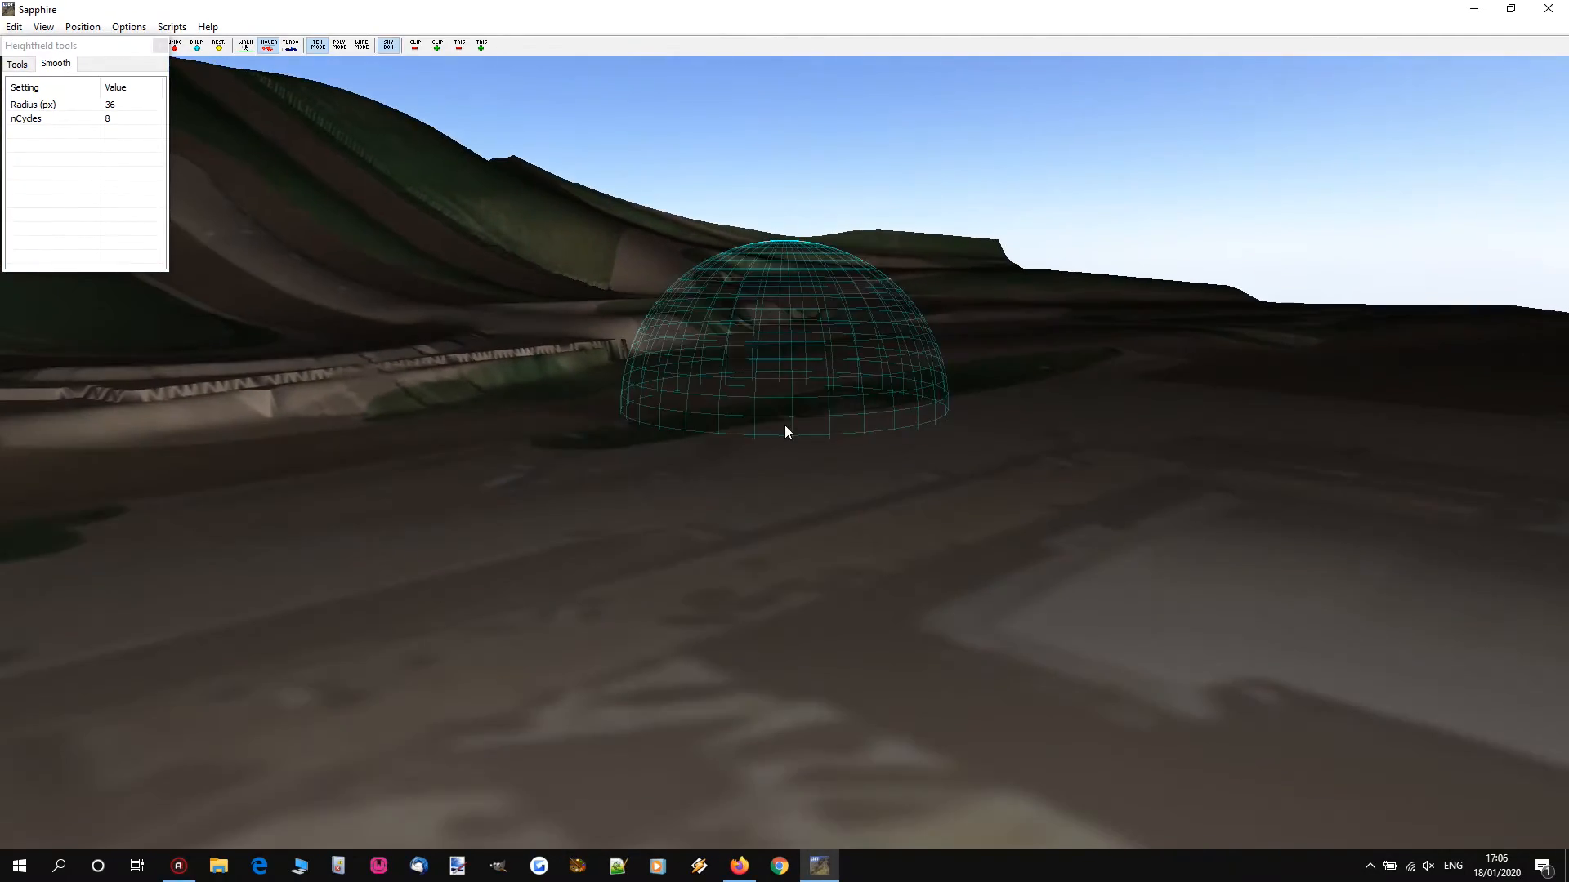
left_click(739, 866)
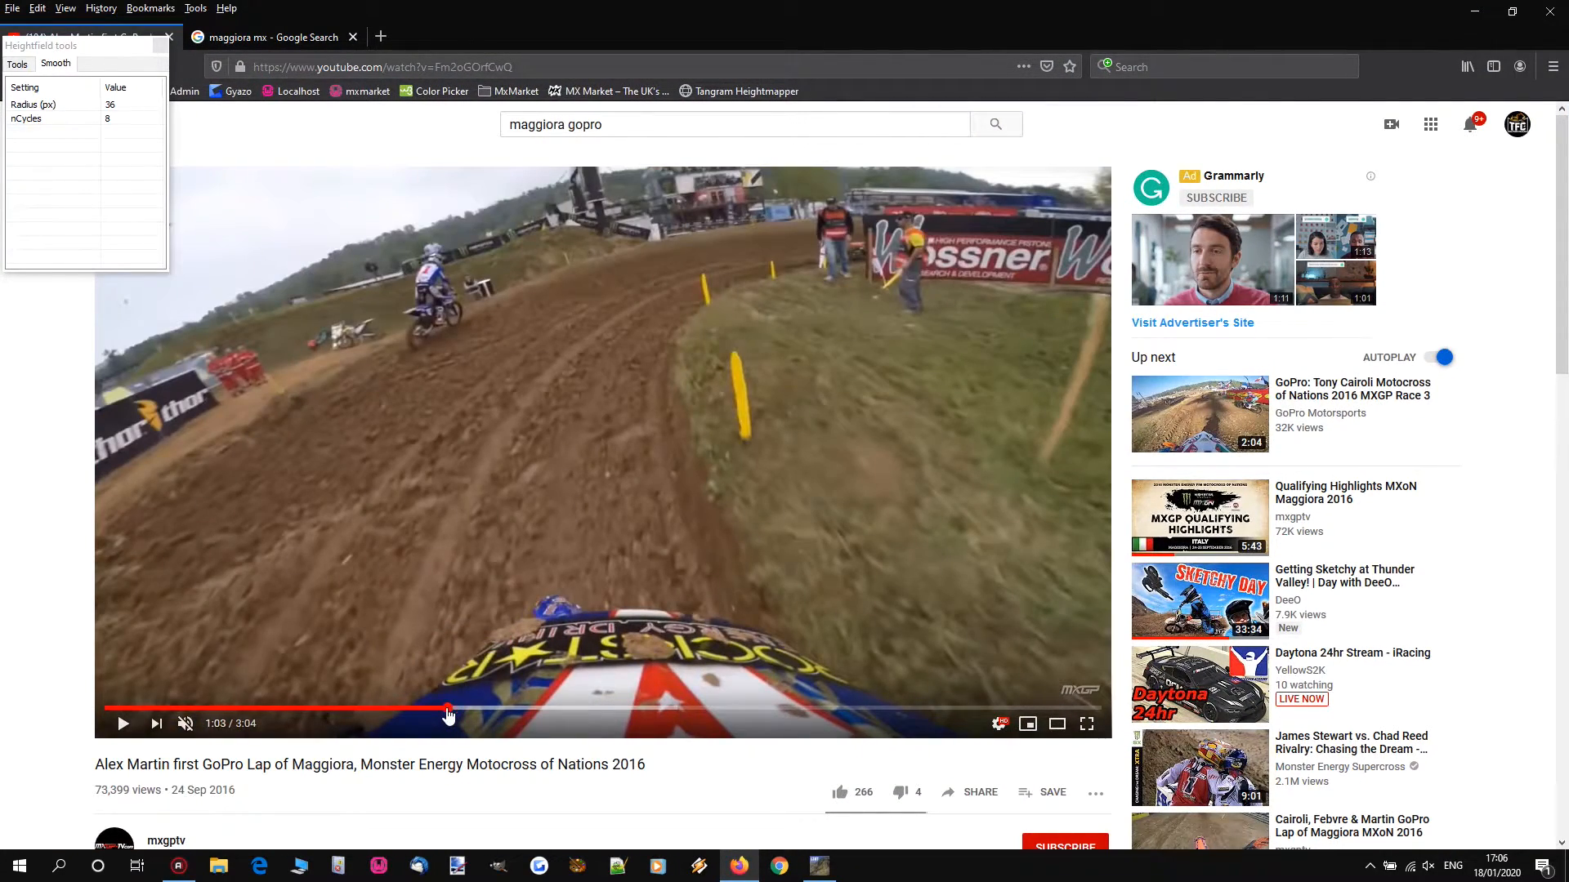
left_click(487, 427)
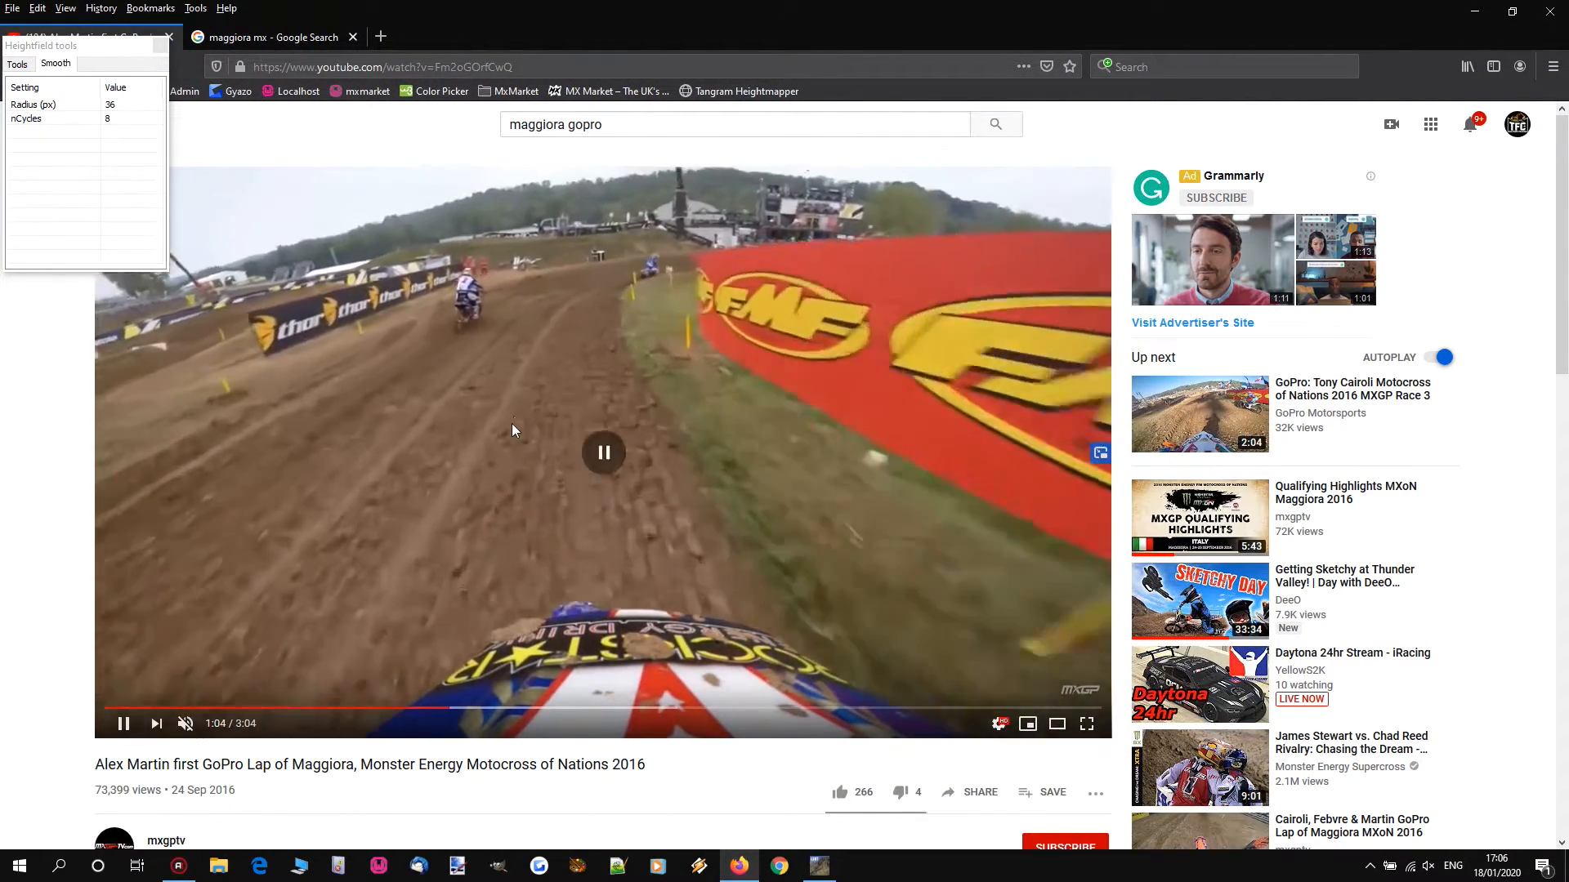
left_click(511, 423)
left_click(609, 373)
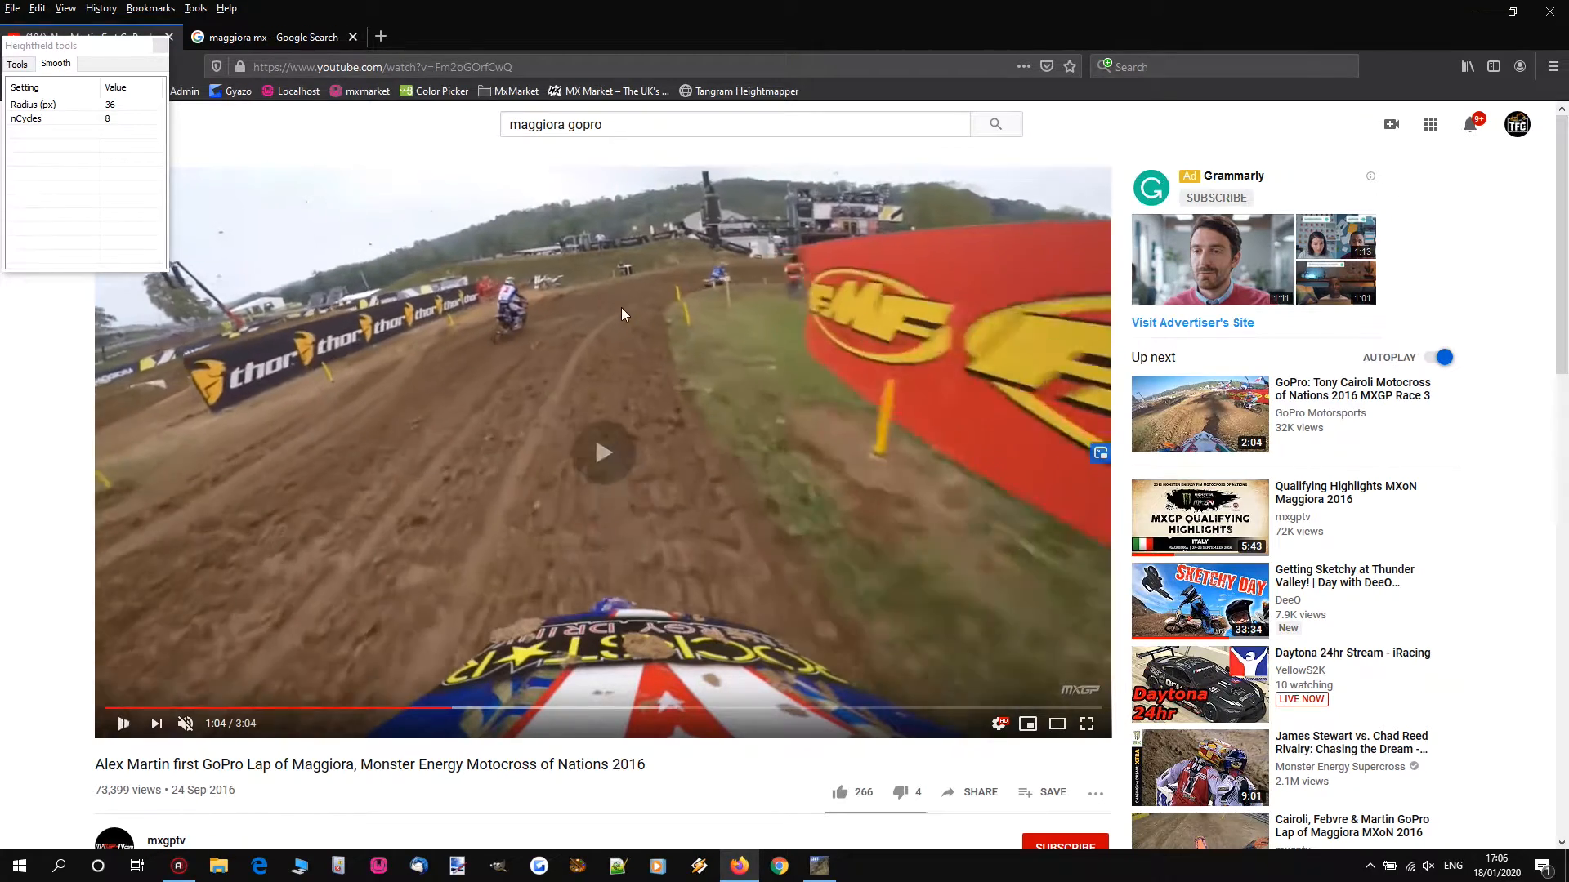
left_click(512, 336)
Step: Browse the maggiora mx image results, open the Maggiora Park | Le Colline di Maggiora photo, and return to Sapphire
left_click(252, 38)
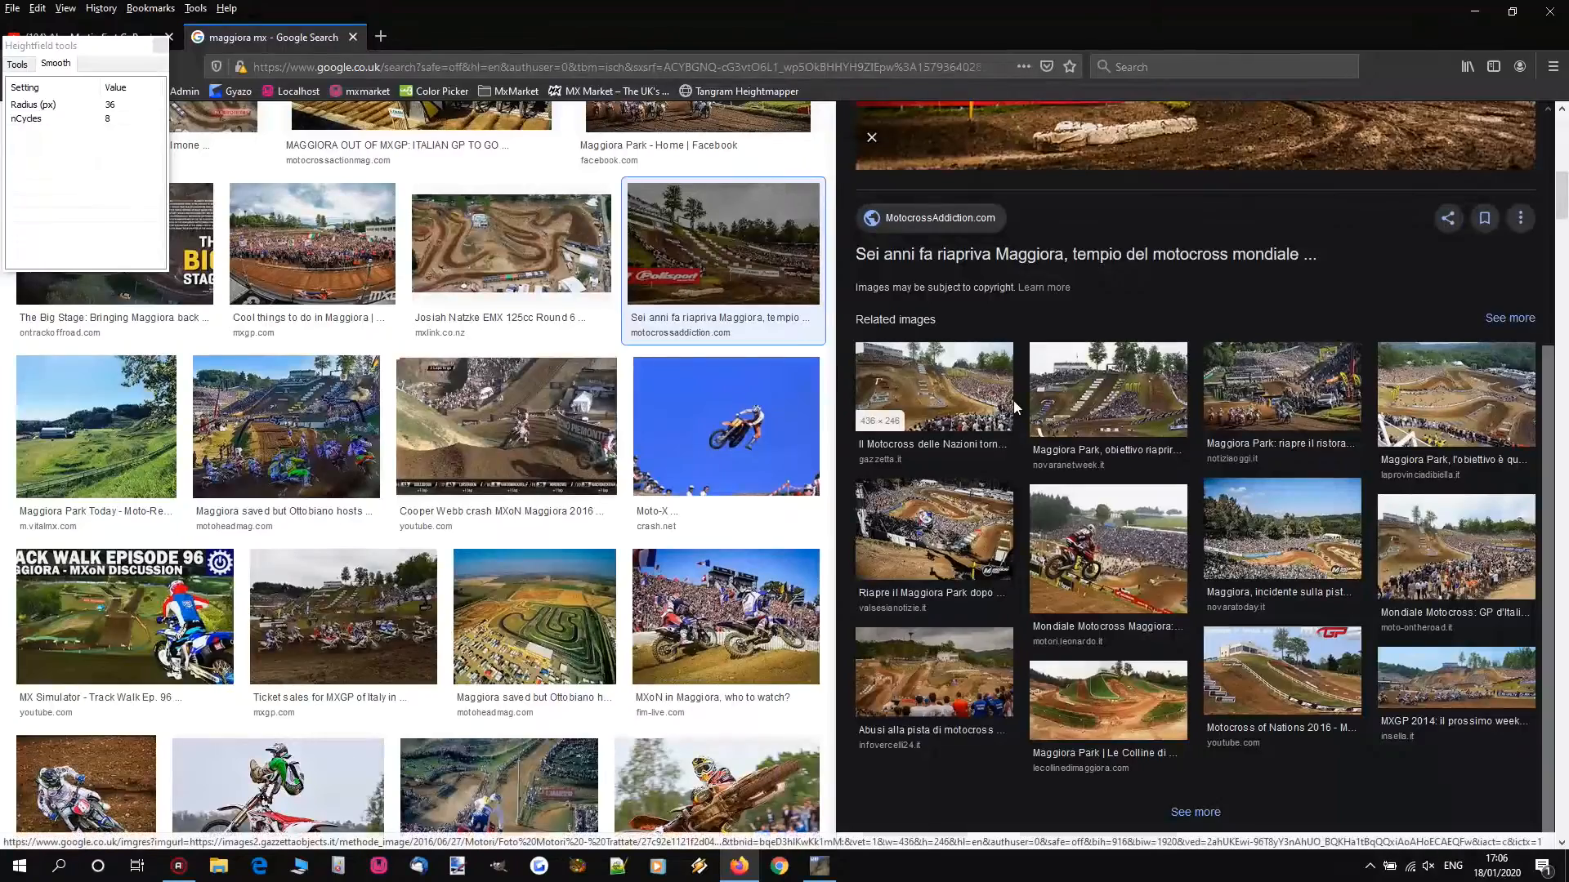
scroll(558, 345, "down", 10)
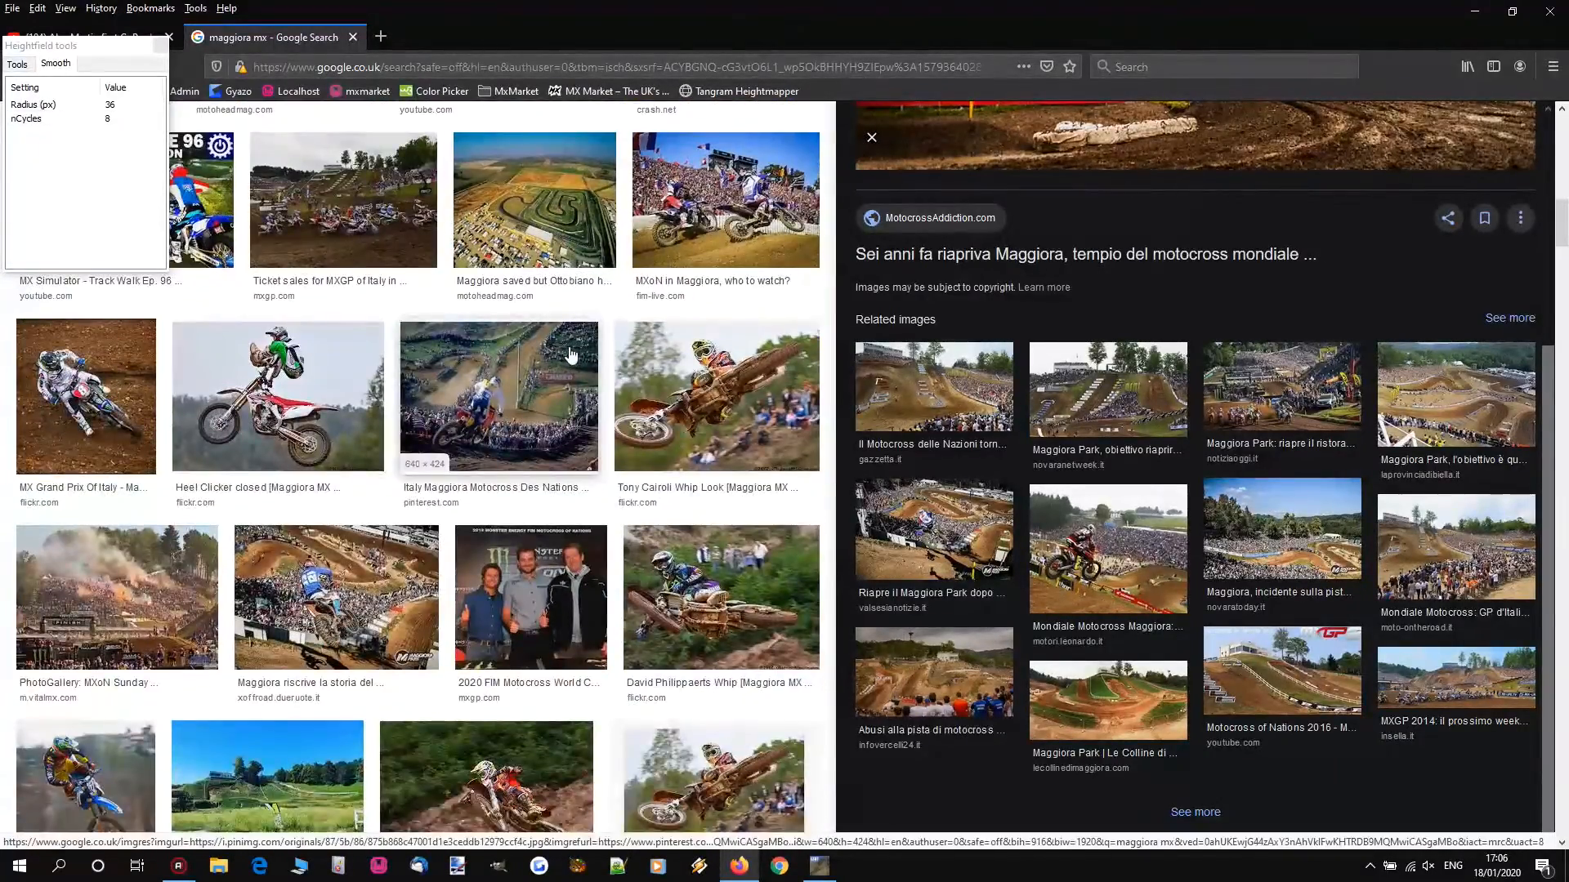
left_click(131, 492)
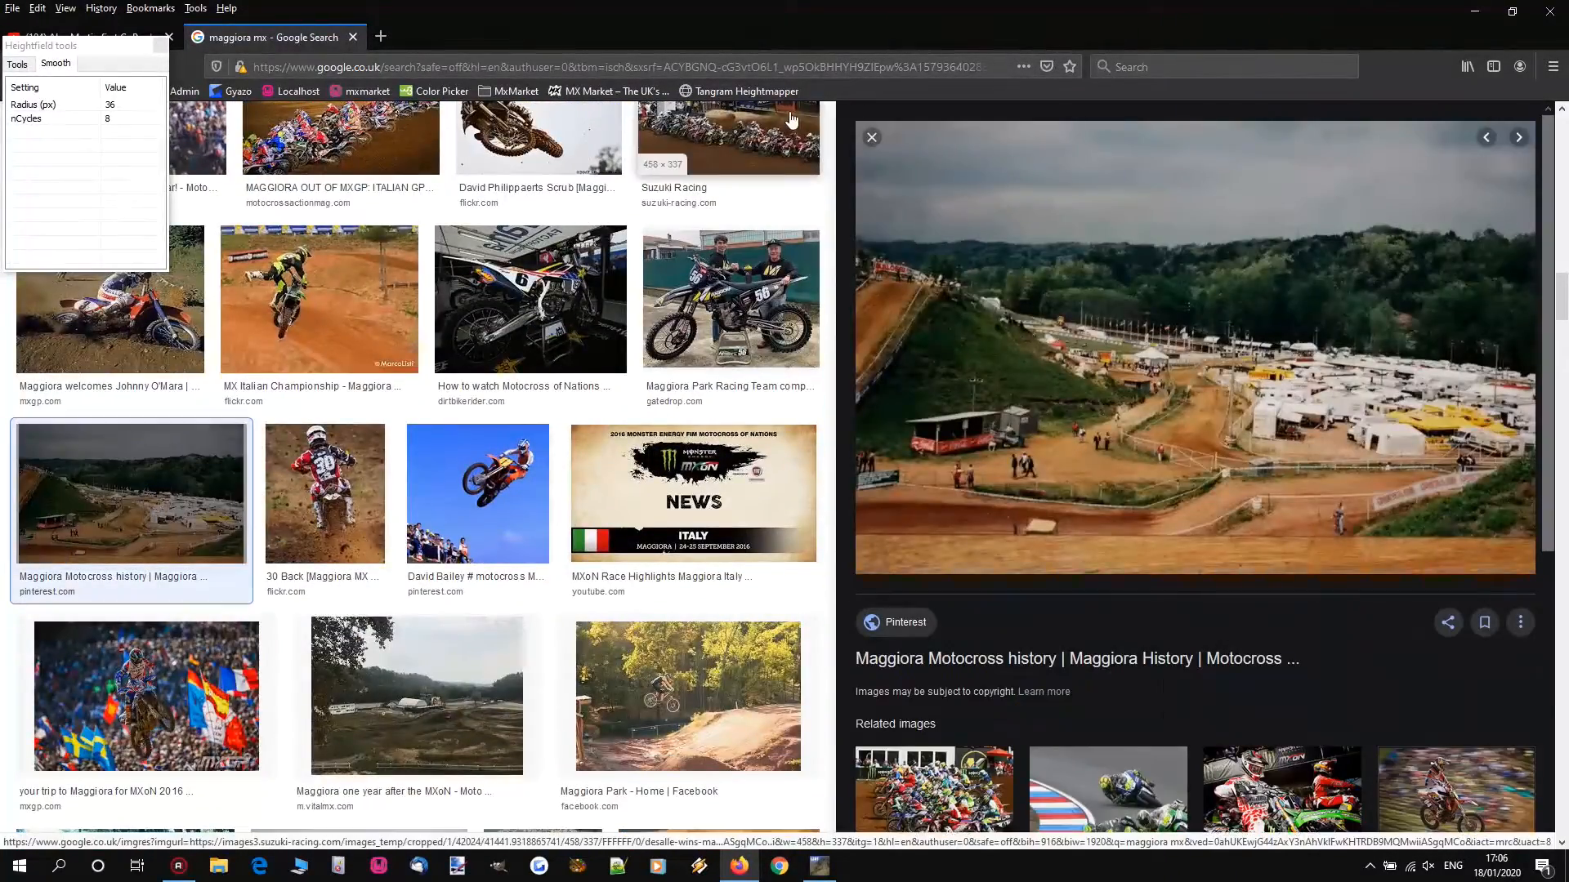
left_click(872, 138)
scroll(815, 457, "down", 12)
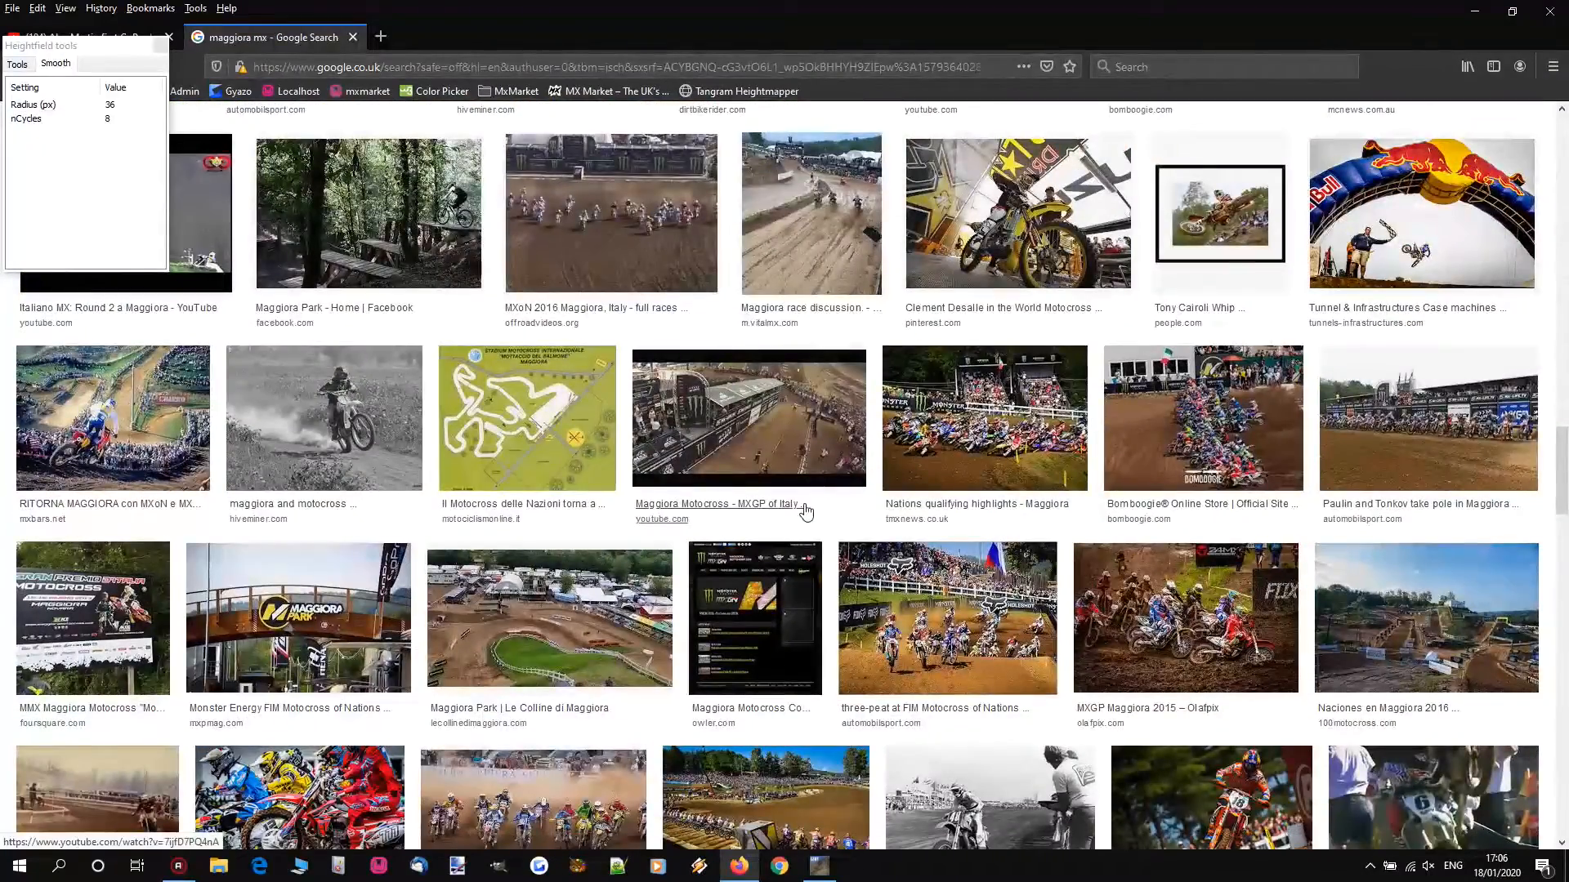
left_click(549, 619)
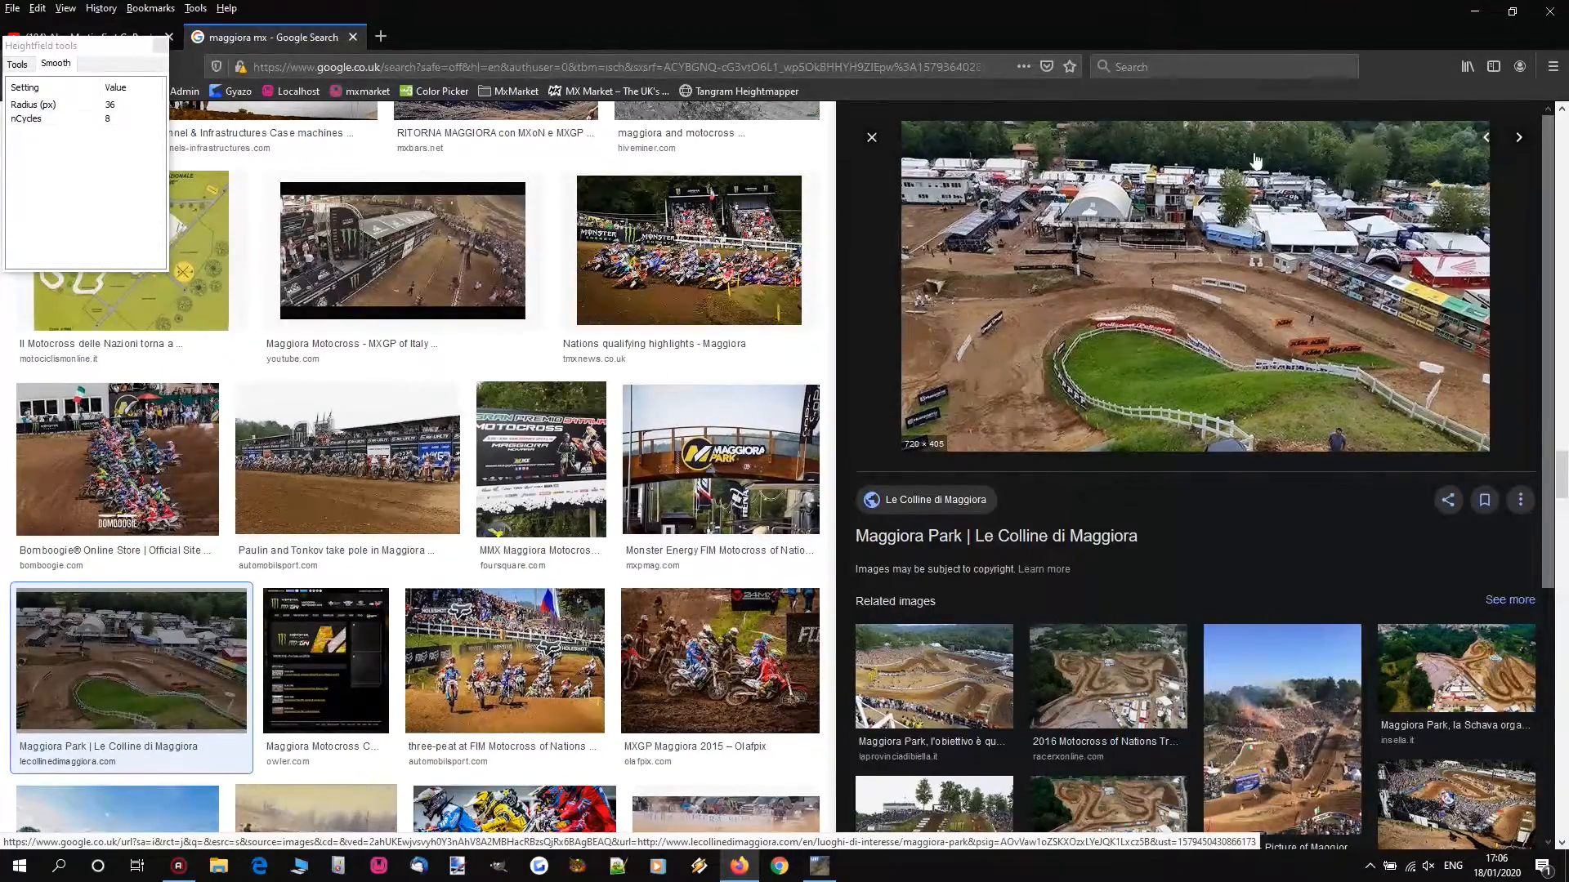
left_click(1477, 9)
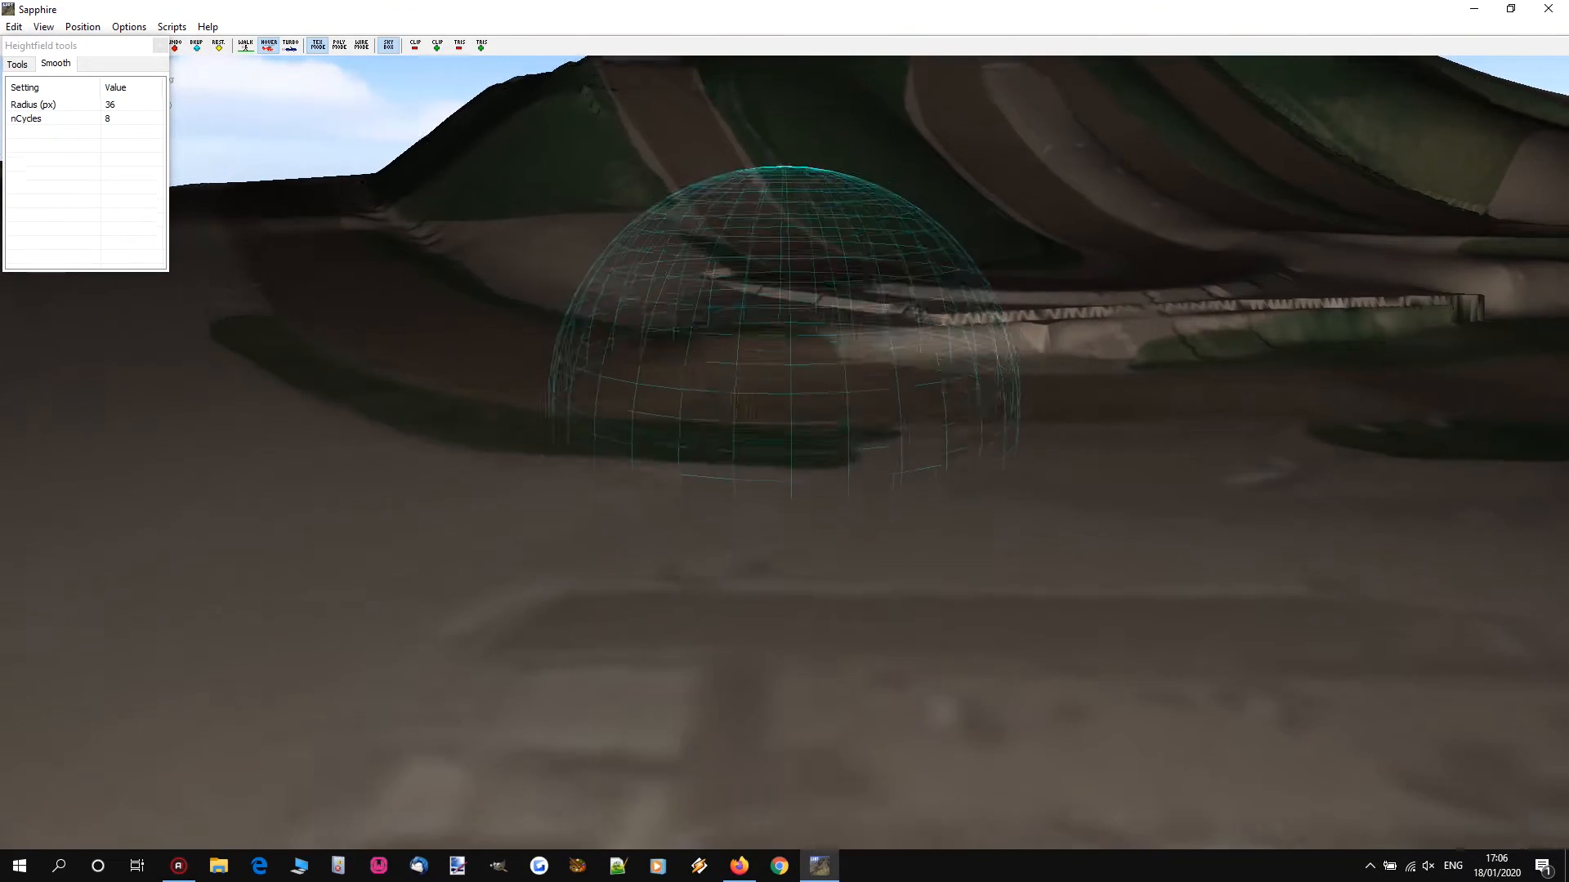
Step: Set up the Bulldozer tool at the straight below the hairpin with width 54 px, edge slope 0 and edge width 0
right_click_drag(791, 430, 1059, 420)
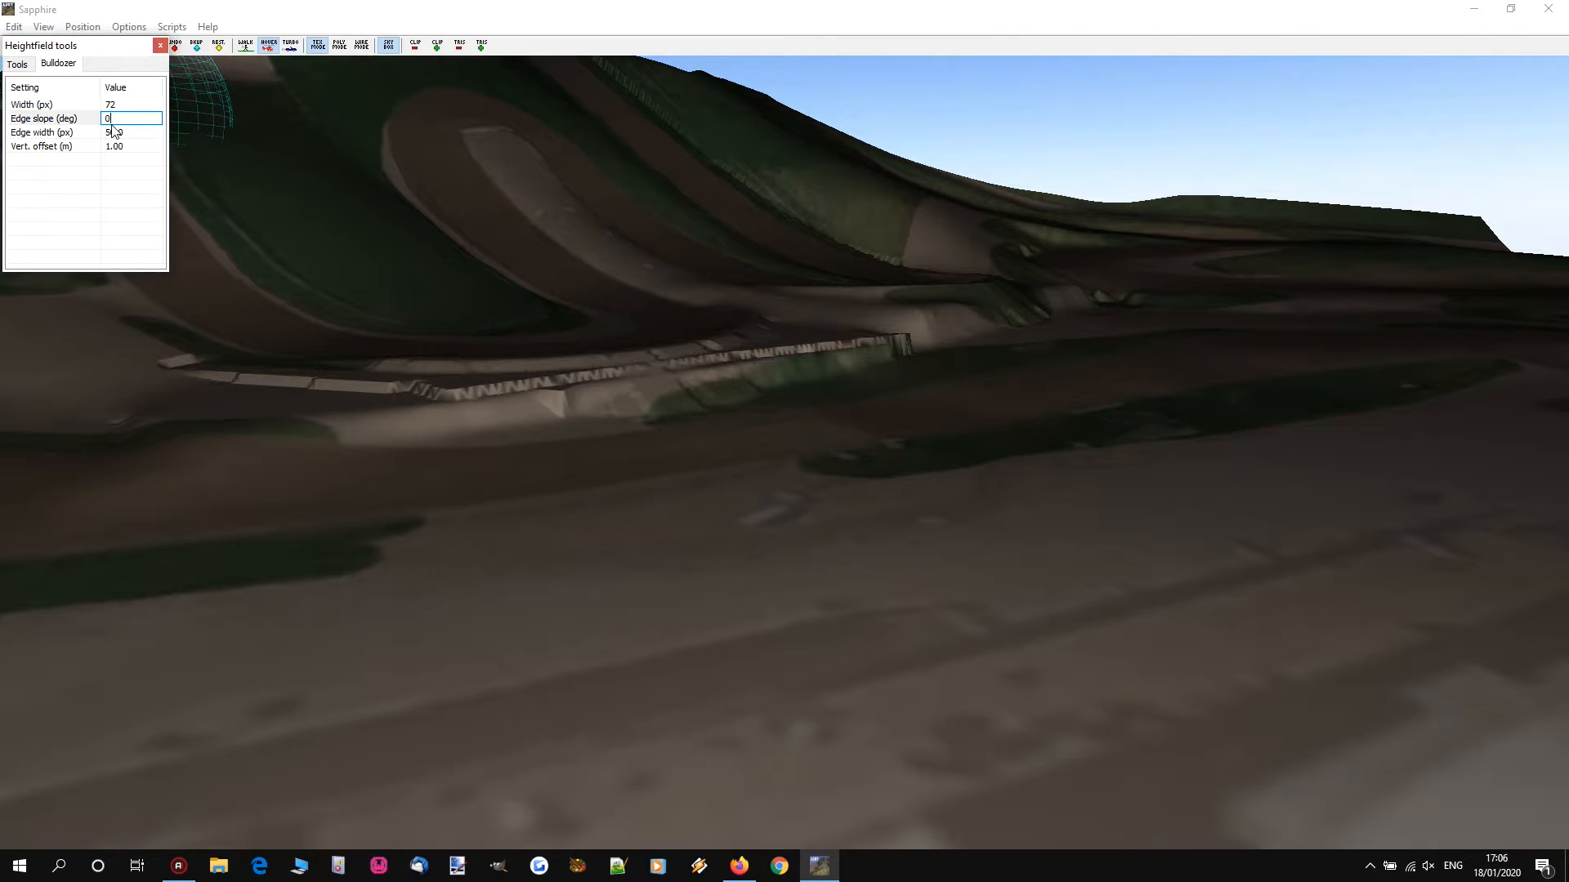
right_click_drag(349, 371, 781, 452)
scroll(663, 507, "down", 1)
scroll(693, 498, "down", 2)
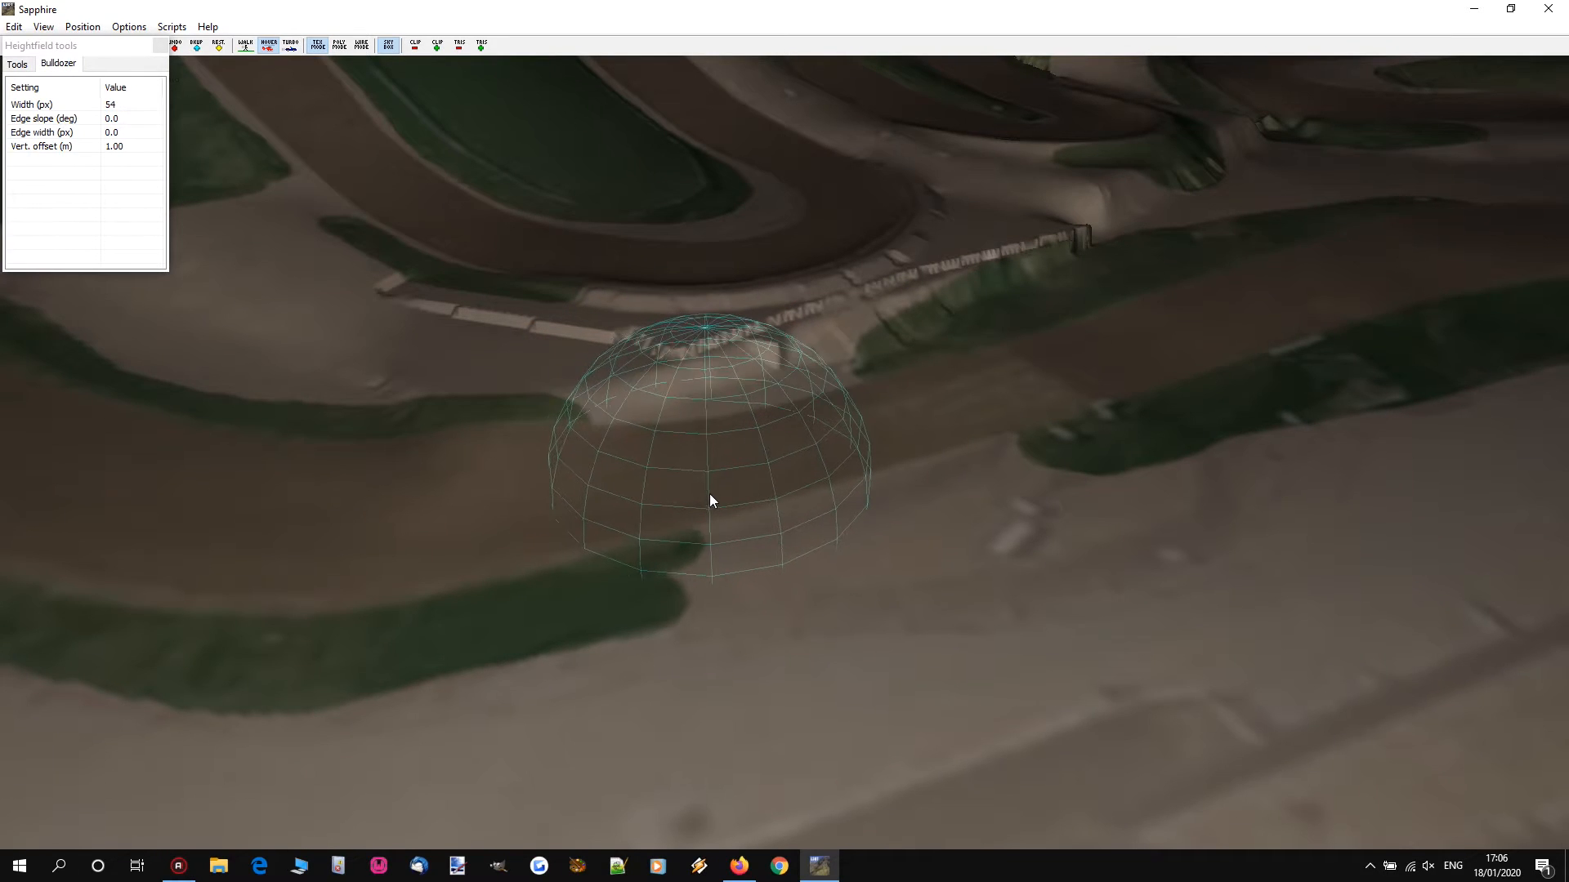
Step: Try a 54 px Bulldozer pass along the straight with a 1.00 m vertical offset, and undo it
mouse_move(709, 490)
left_mouse_down()
mouse_move(1416, 288)
mouse_move(1430, 256)
left_mouse_up()
right_click_drag(1425, 266, 1519, 212)
key("a")
key("a")
mouse_move(785, 424)
right_mouse_down()
mouse_move(899, 396)
mouse_move(791, 424)
right_mouse_up()
left_click(176, 47)
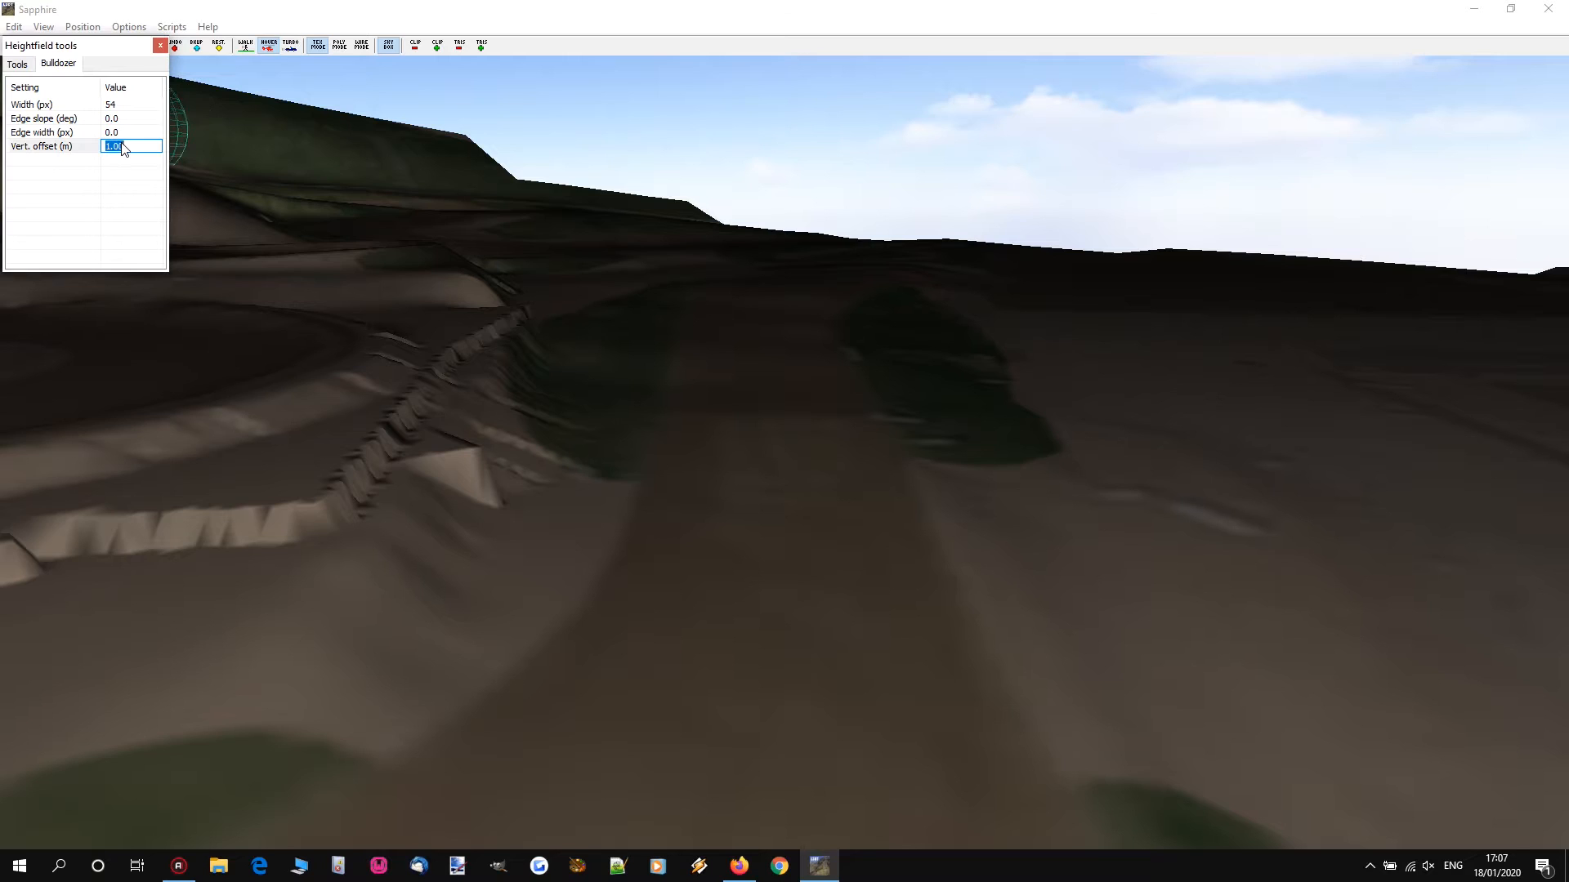
Step: Try a Bulldozer pass along the straight between the grass strips with a 0.70 m vertical offset
left_click_drag(781, 605, 788, 324)
right_click_drag(787, 323, 785, 424)
key("d")
key("w")
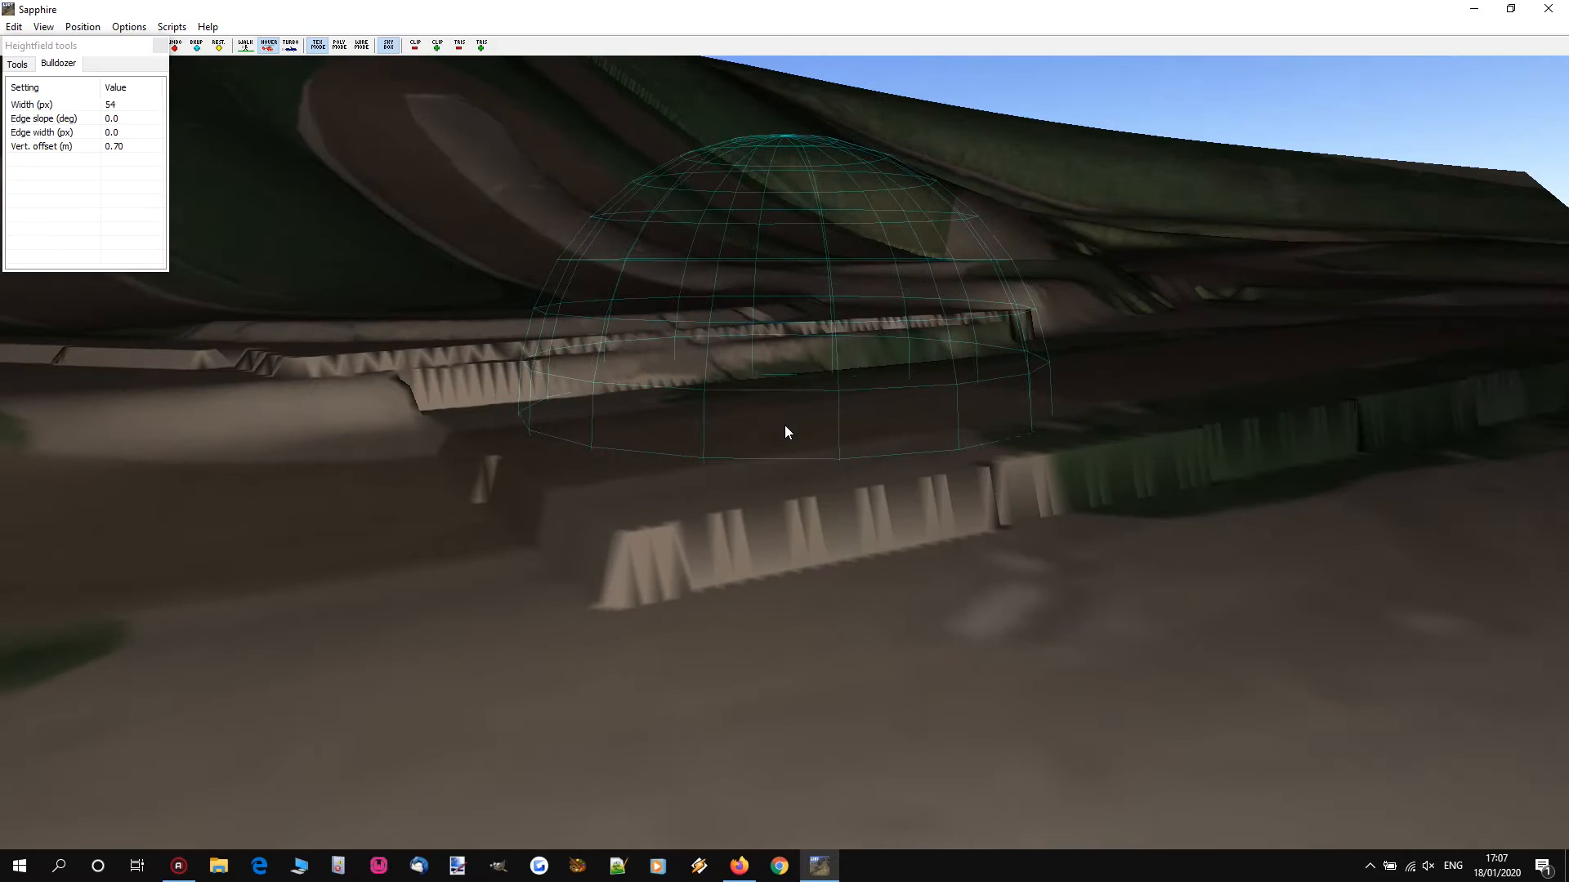
Step: Bulldoze raised strips along the straight and back toward the bend with a 68 px width and 0.40 m vertical offset
left_click(115, 152)
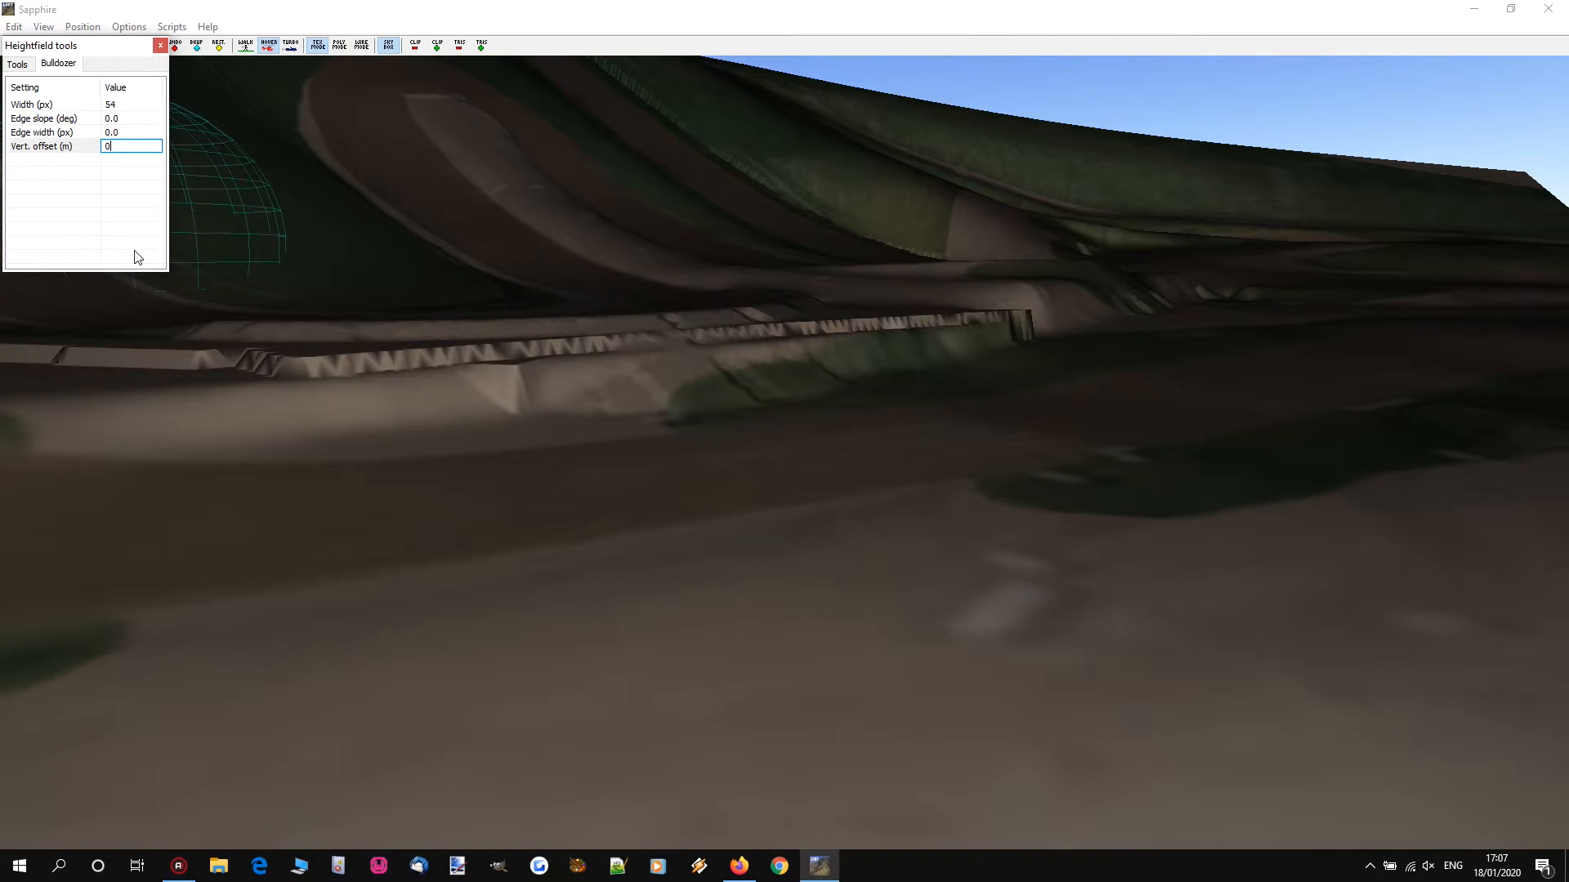
mouse_move(817, 417)
right_mouse_down()
mouse_move(824, 392)
mouse_move(899, 408)
right_mouse_up()
scroll(1147, 418, "up", 4)
scroll(1147, 423, "up", 3)
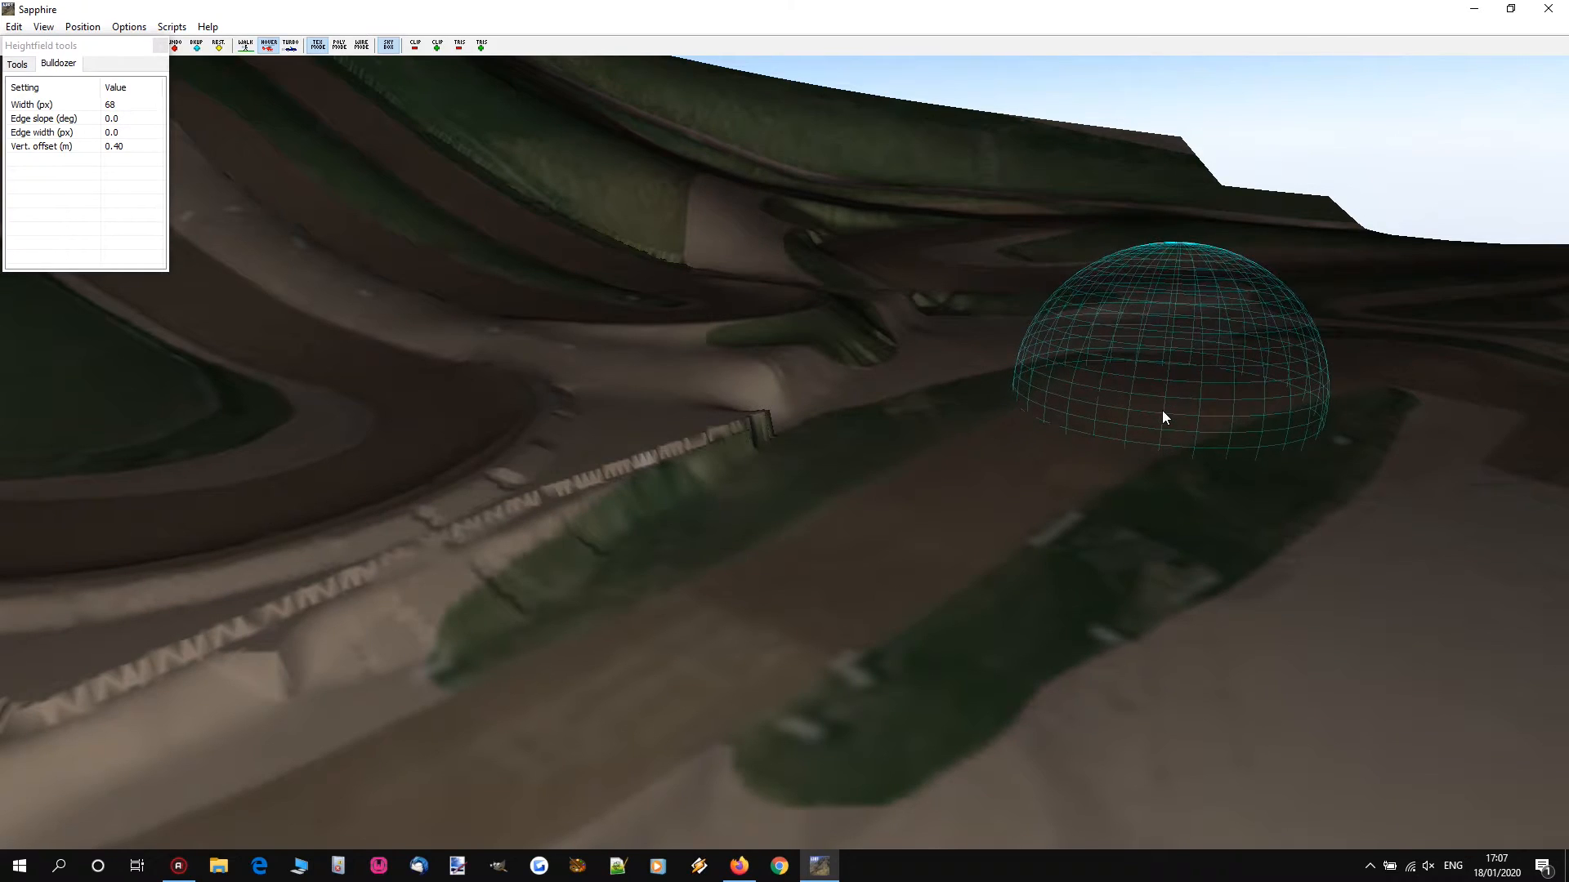
mouse_move(1154, 421)
left_mouse_down()
mouse_move(850, 644)
mouse_move(790, 653)
left_mouse_up()
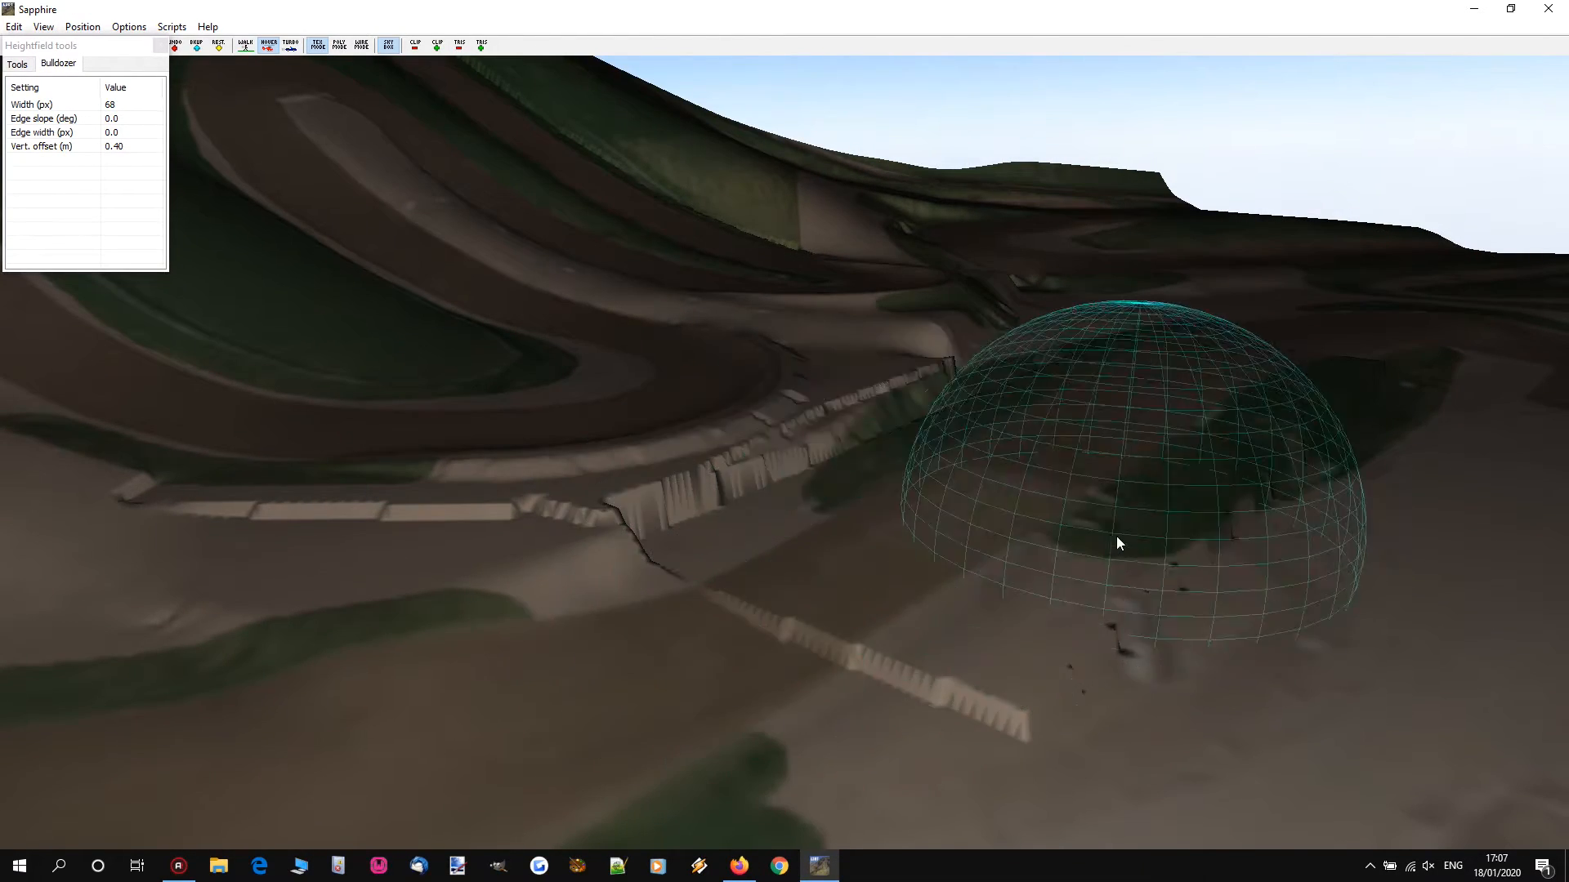
left_click_drag(912, 607, 655, 531)
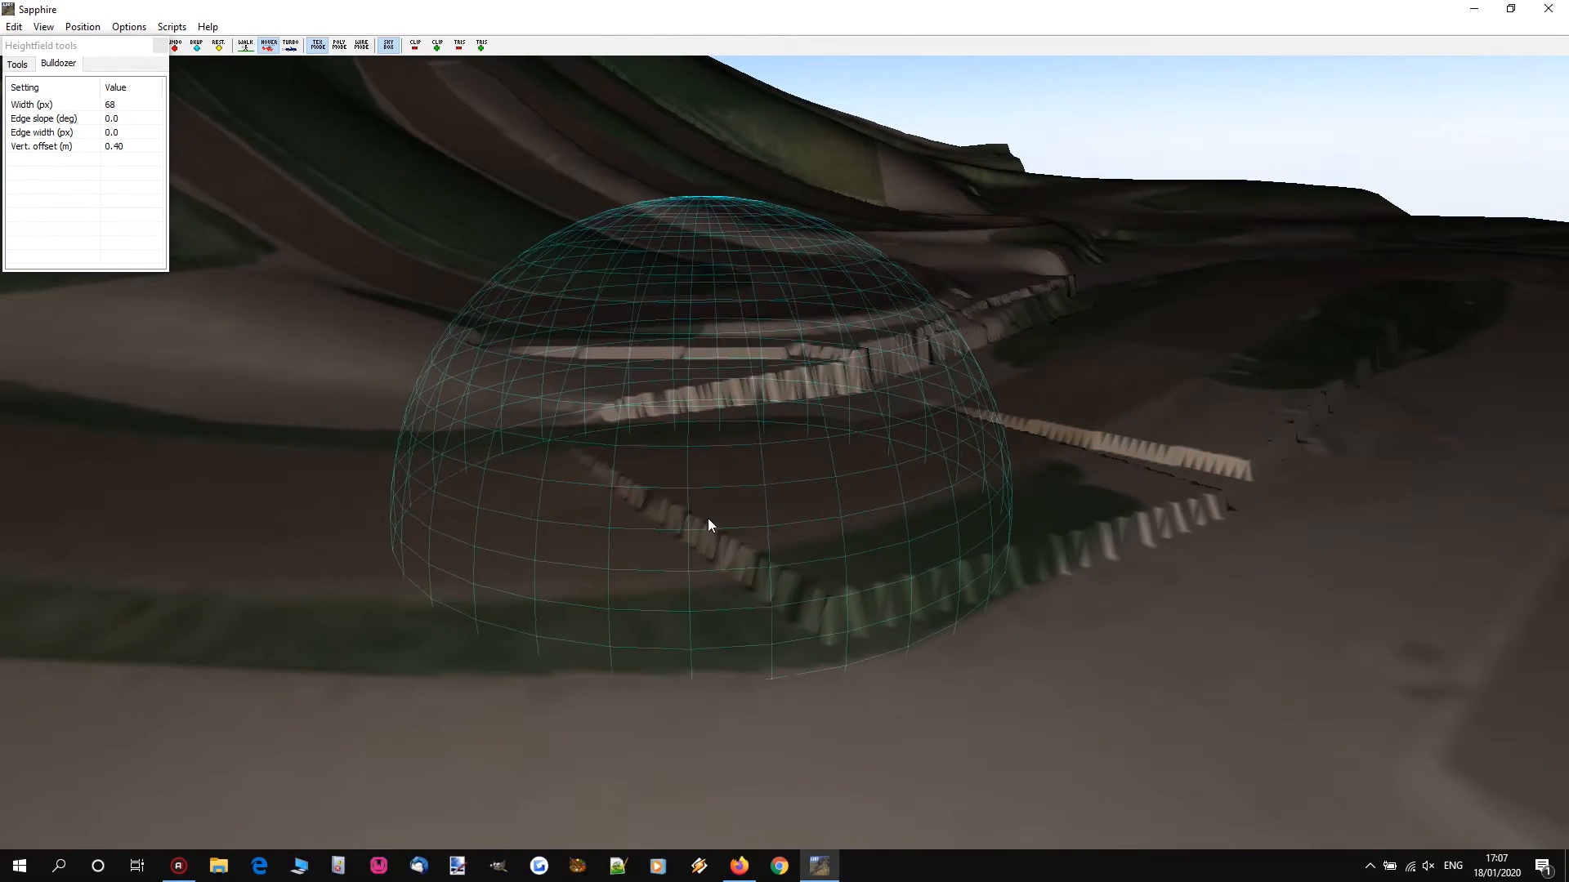
right_click_drag(1093, 410, 849, 441)
key("s")
key("w")
key("s")
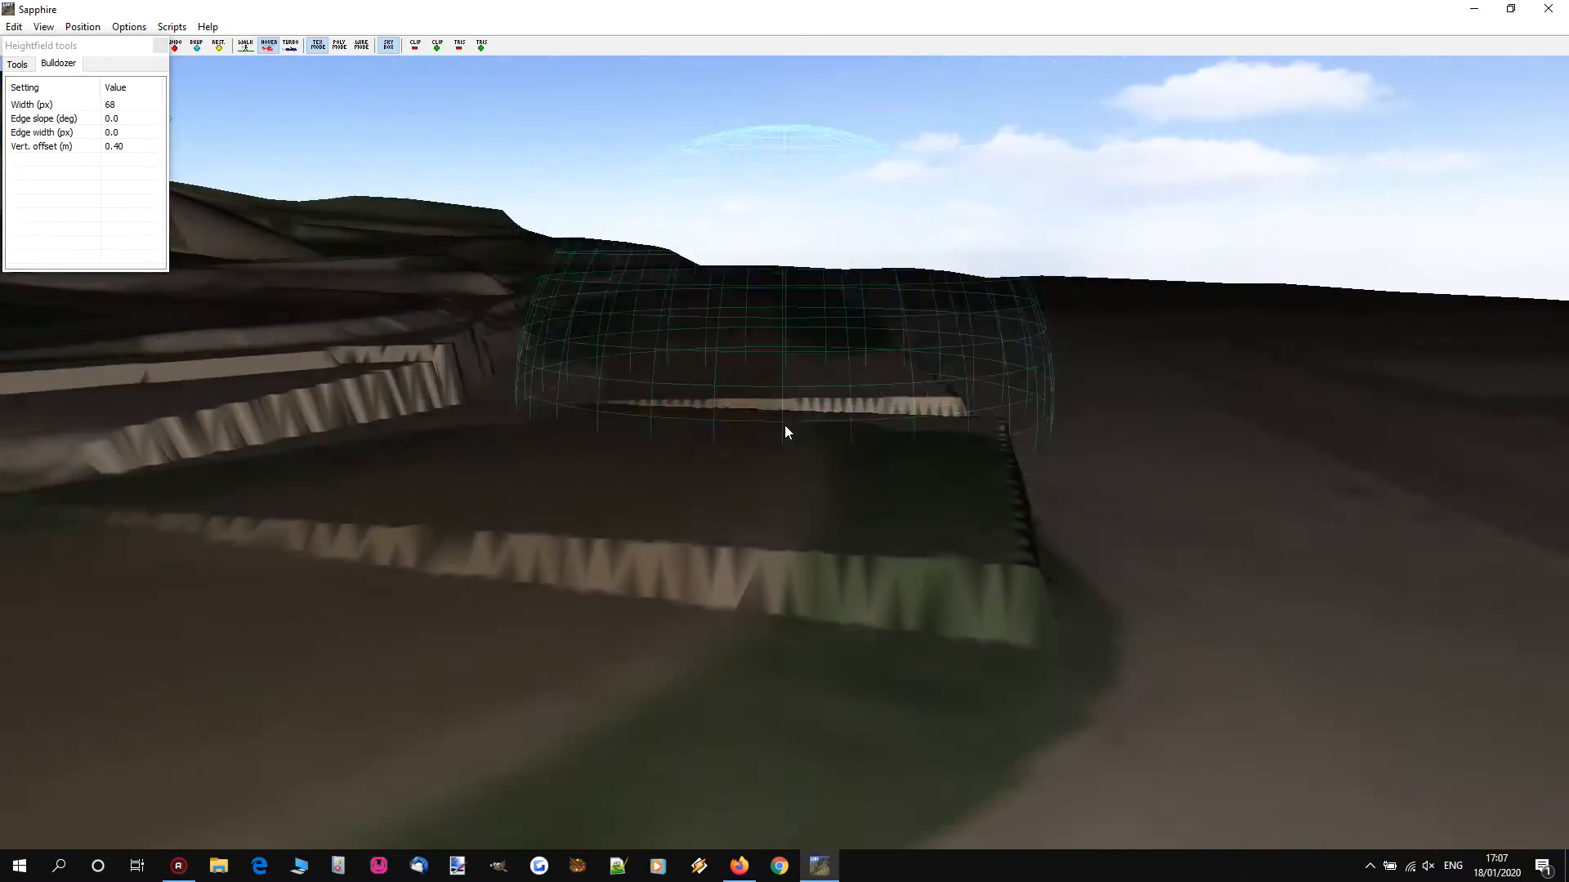
Step: Switch to Firefox and play the GoPro video from 2:44 to 2:46 along the run toward the finish
left_click(742, 864)
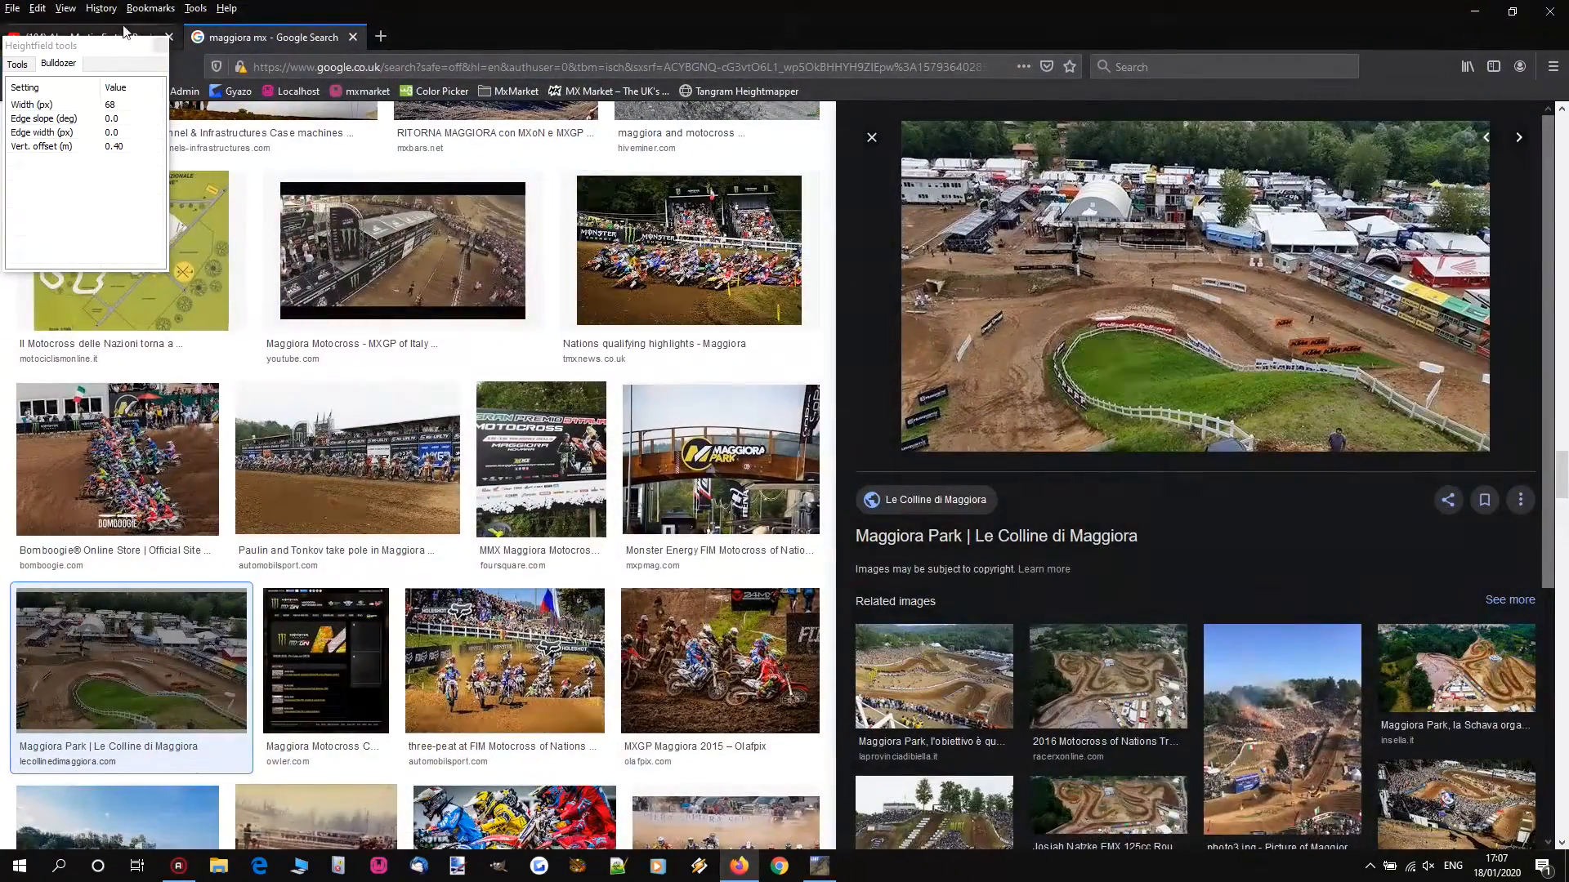
left_click(173, 32)
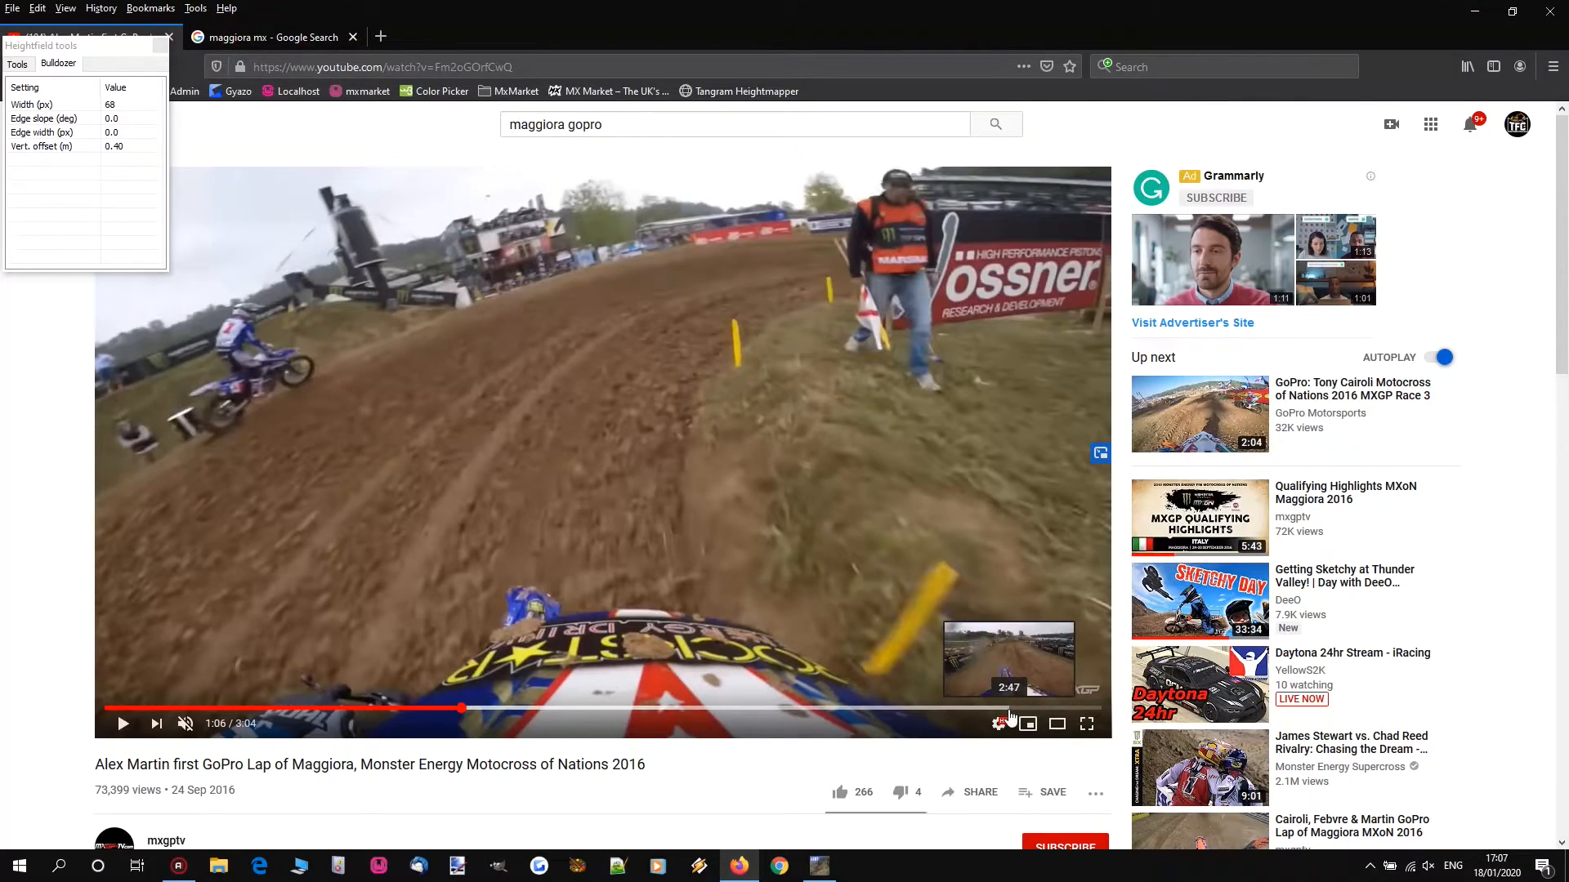
left_click(747, 448)
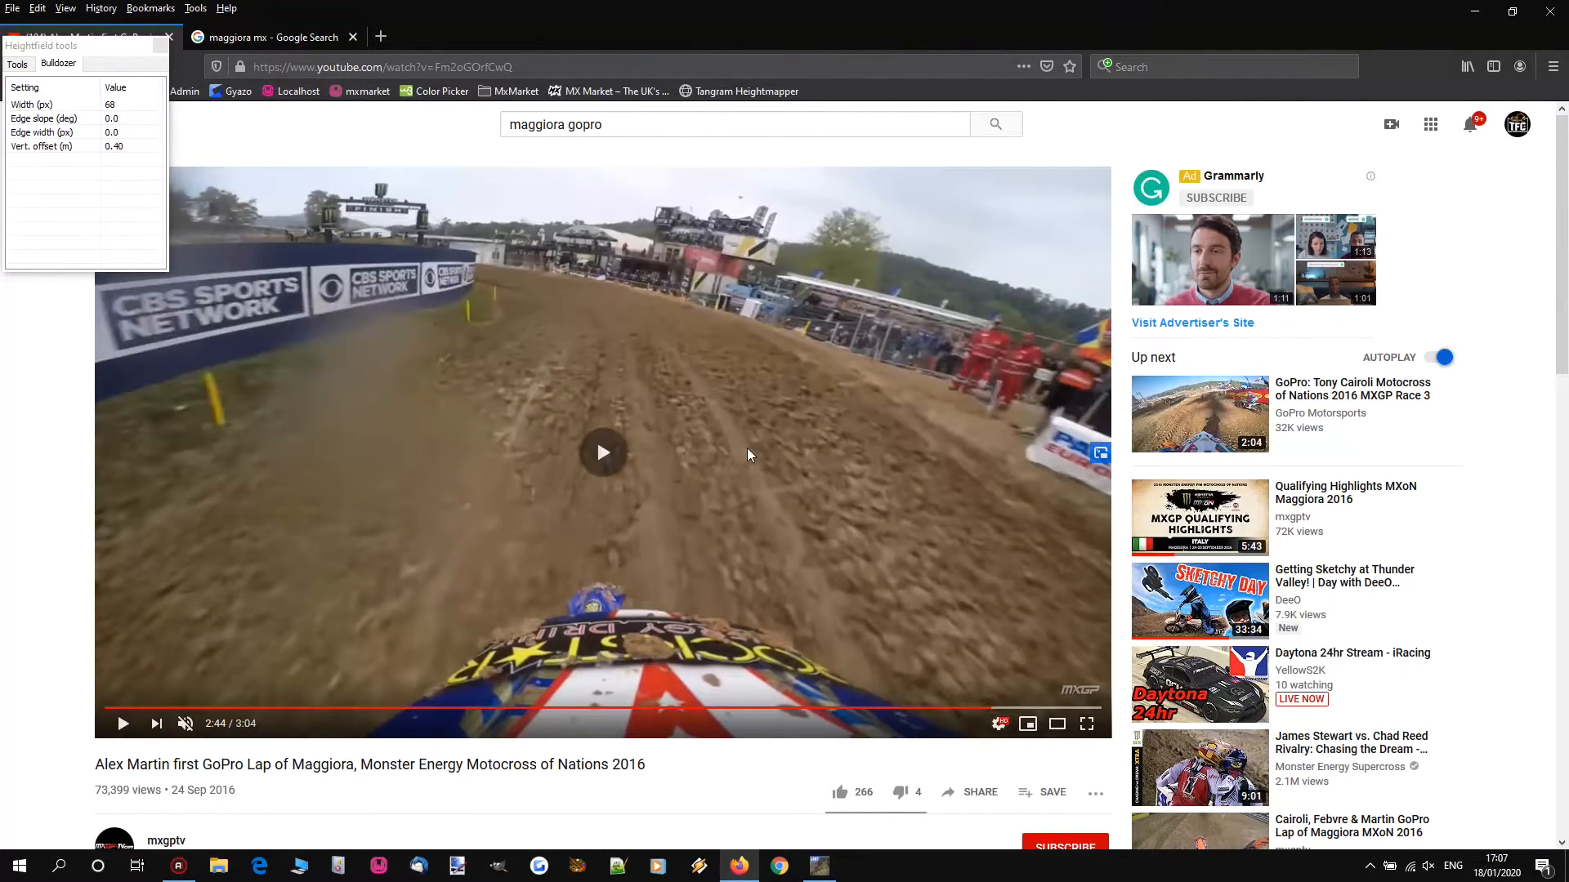
left_click(714, 453)
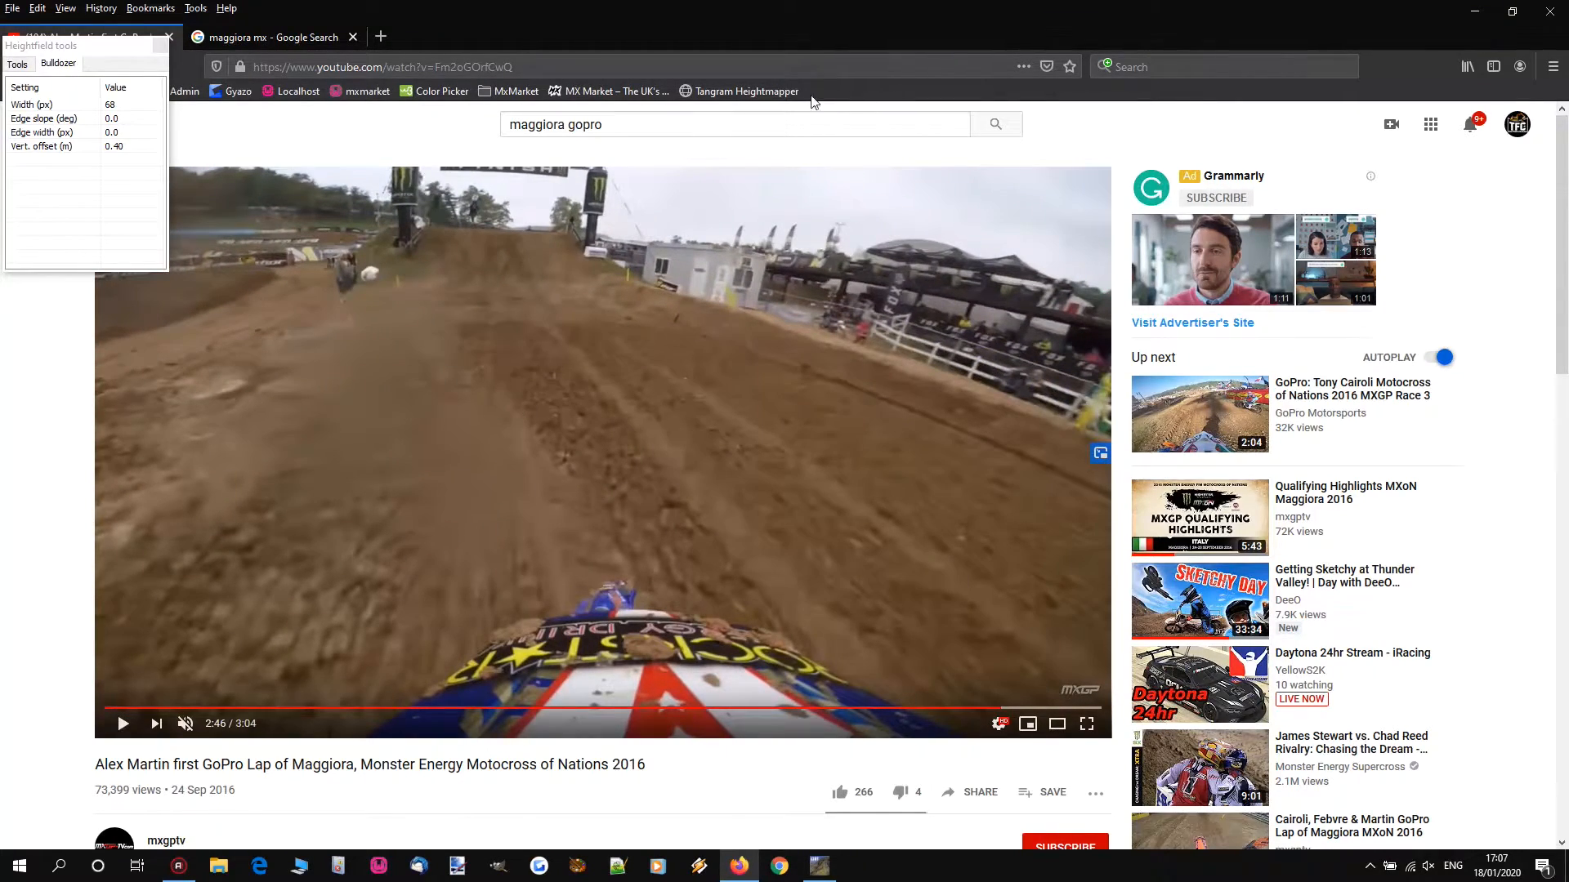
Step: Switch to Sapphire and bulldoze the bend before the straight with a 68 px width and 0.00 m vertical offset
left_click(1472, 10)
key("s")
right_click_drag(842, 486, 1013, 470)
key("w")
key("w")
right_click_drag(776, 400, 620, 482)
type("s")
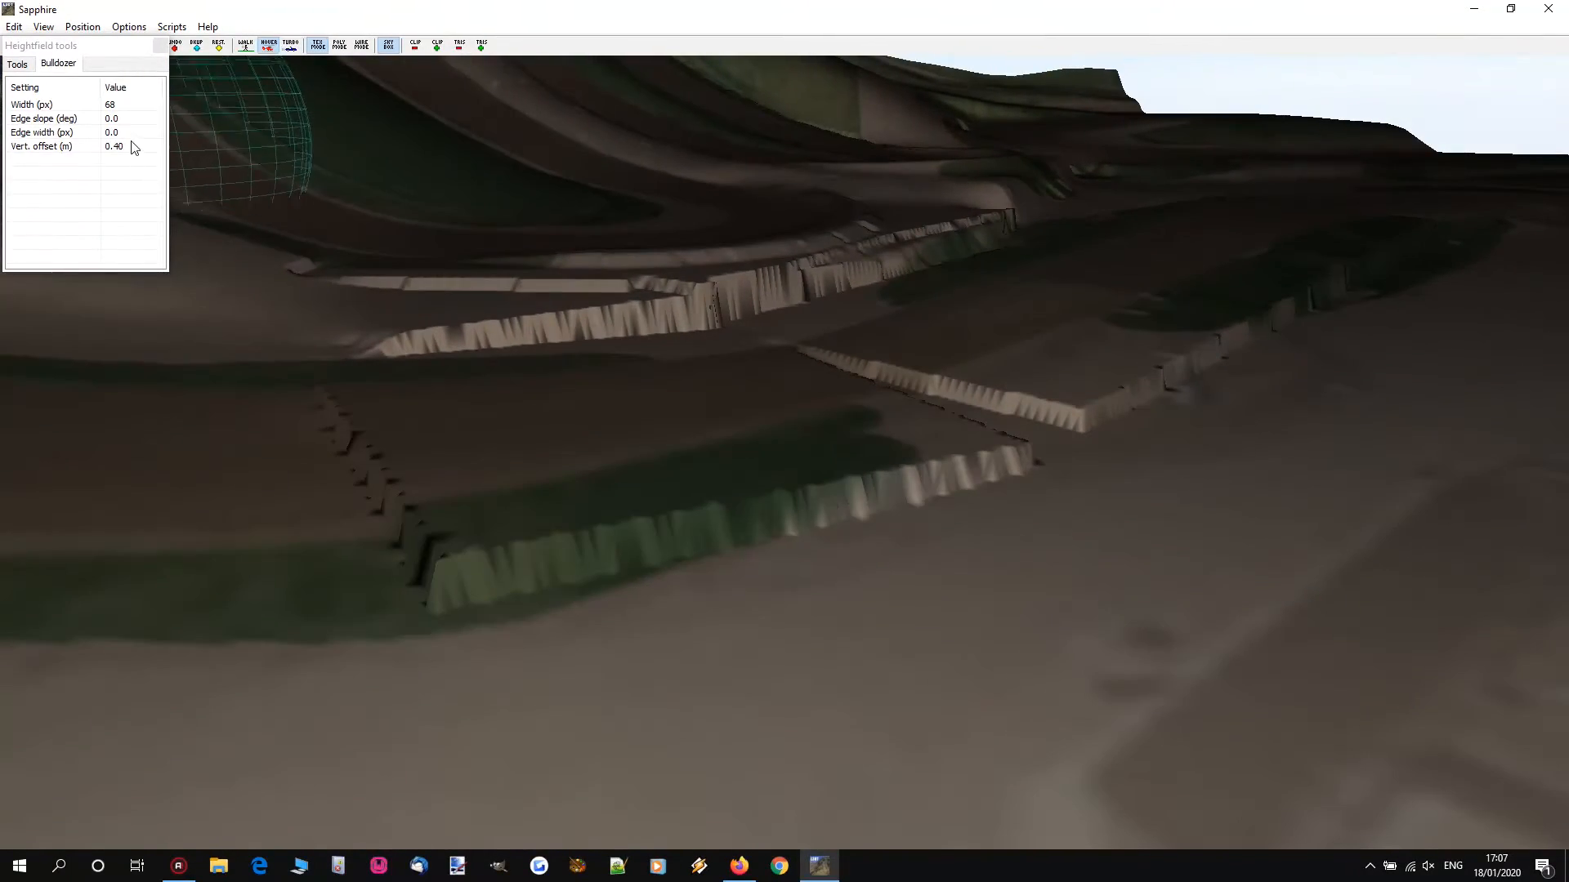
type("0")
key("Return")
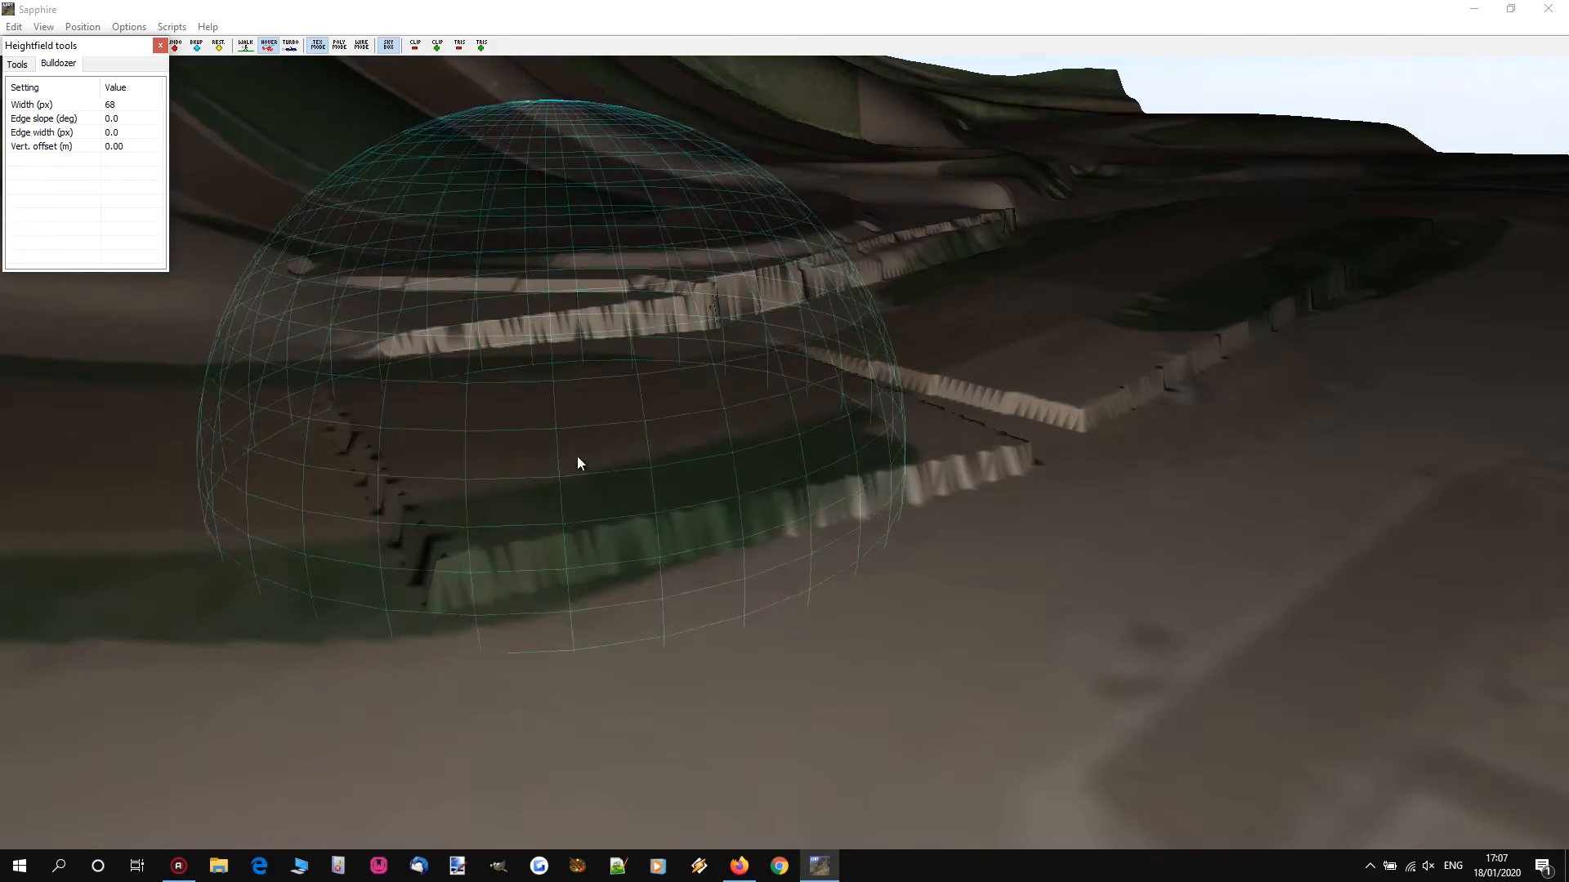
left_click_drag(541, 443, 910, 550)
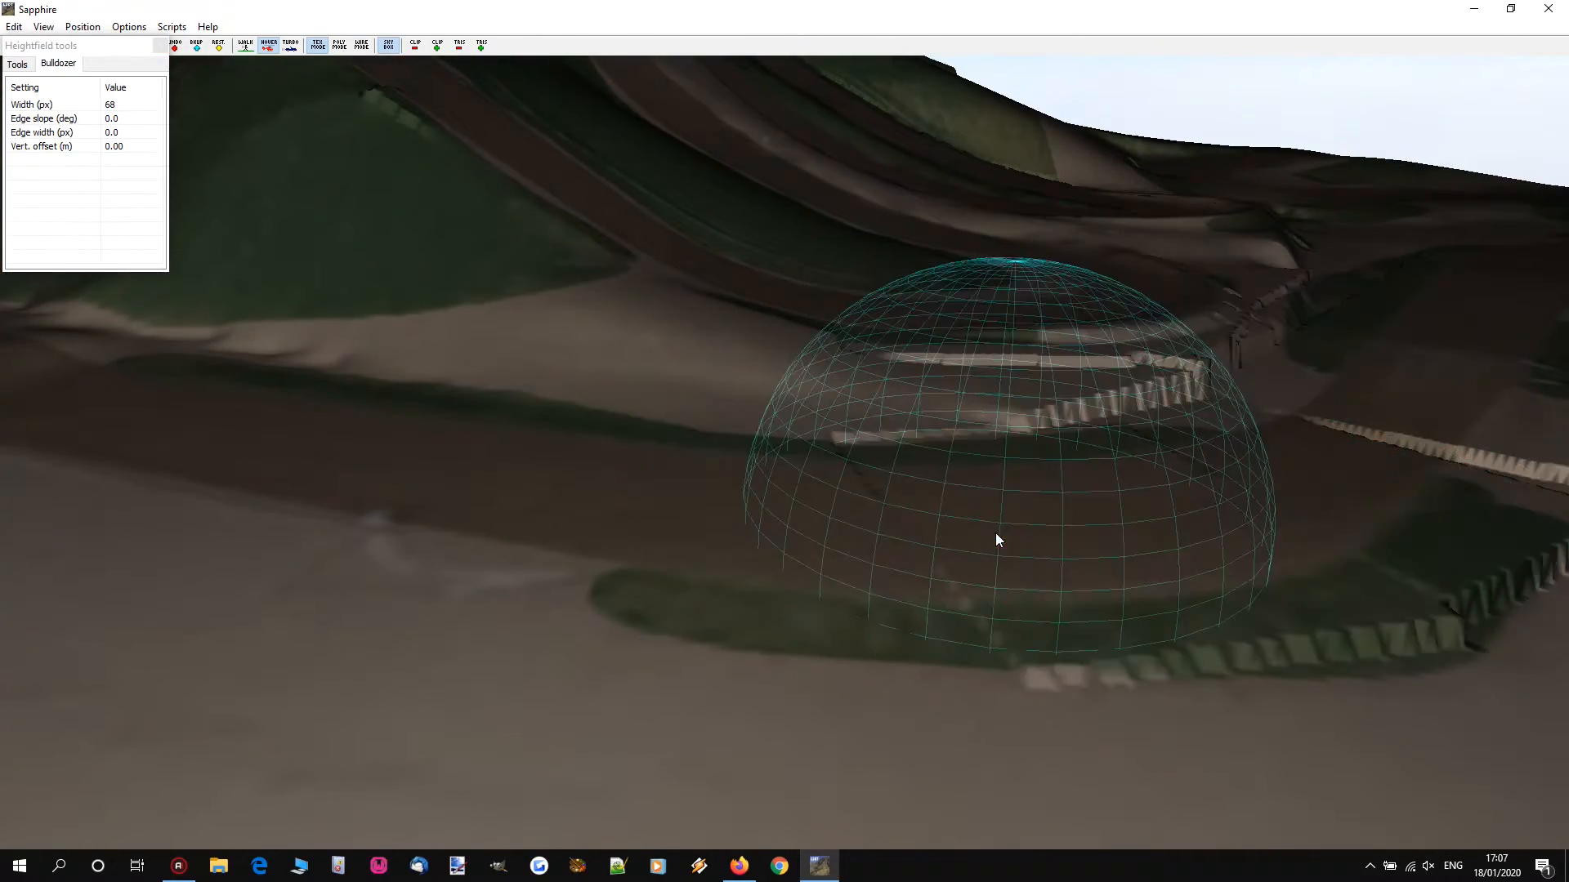
left_click_drag(1035, 534, 717, 535)
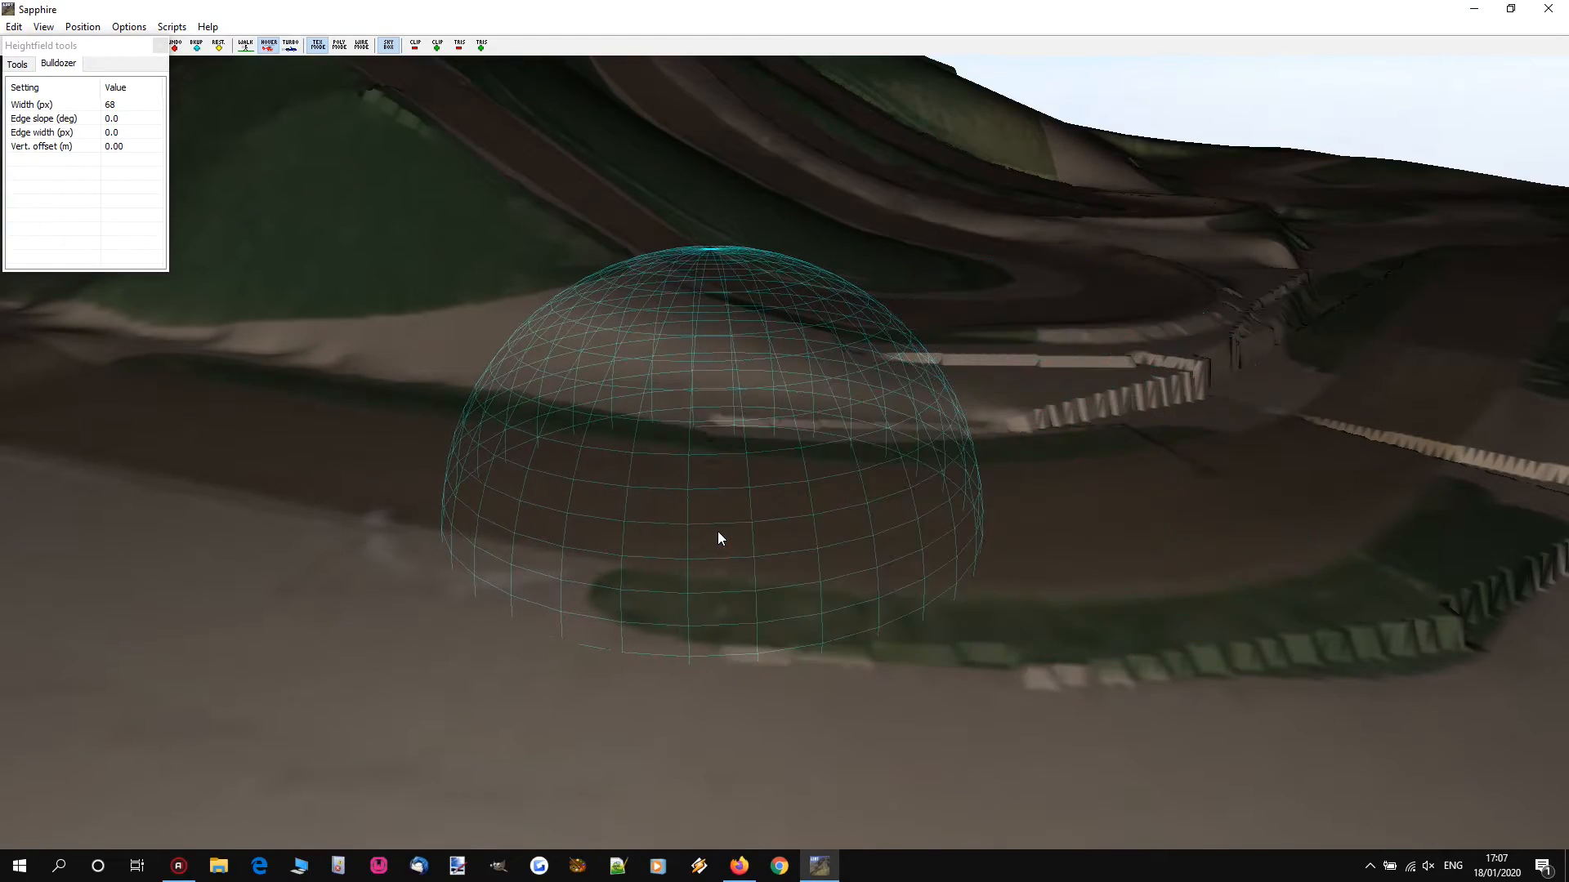
Step: Bulldoze from the bend exit along the straight between the grass strips, keeping the 0.00 m vertical offset
right_click_drag(626, 509, 789, 401)
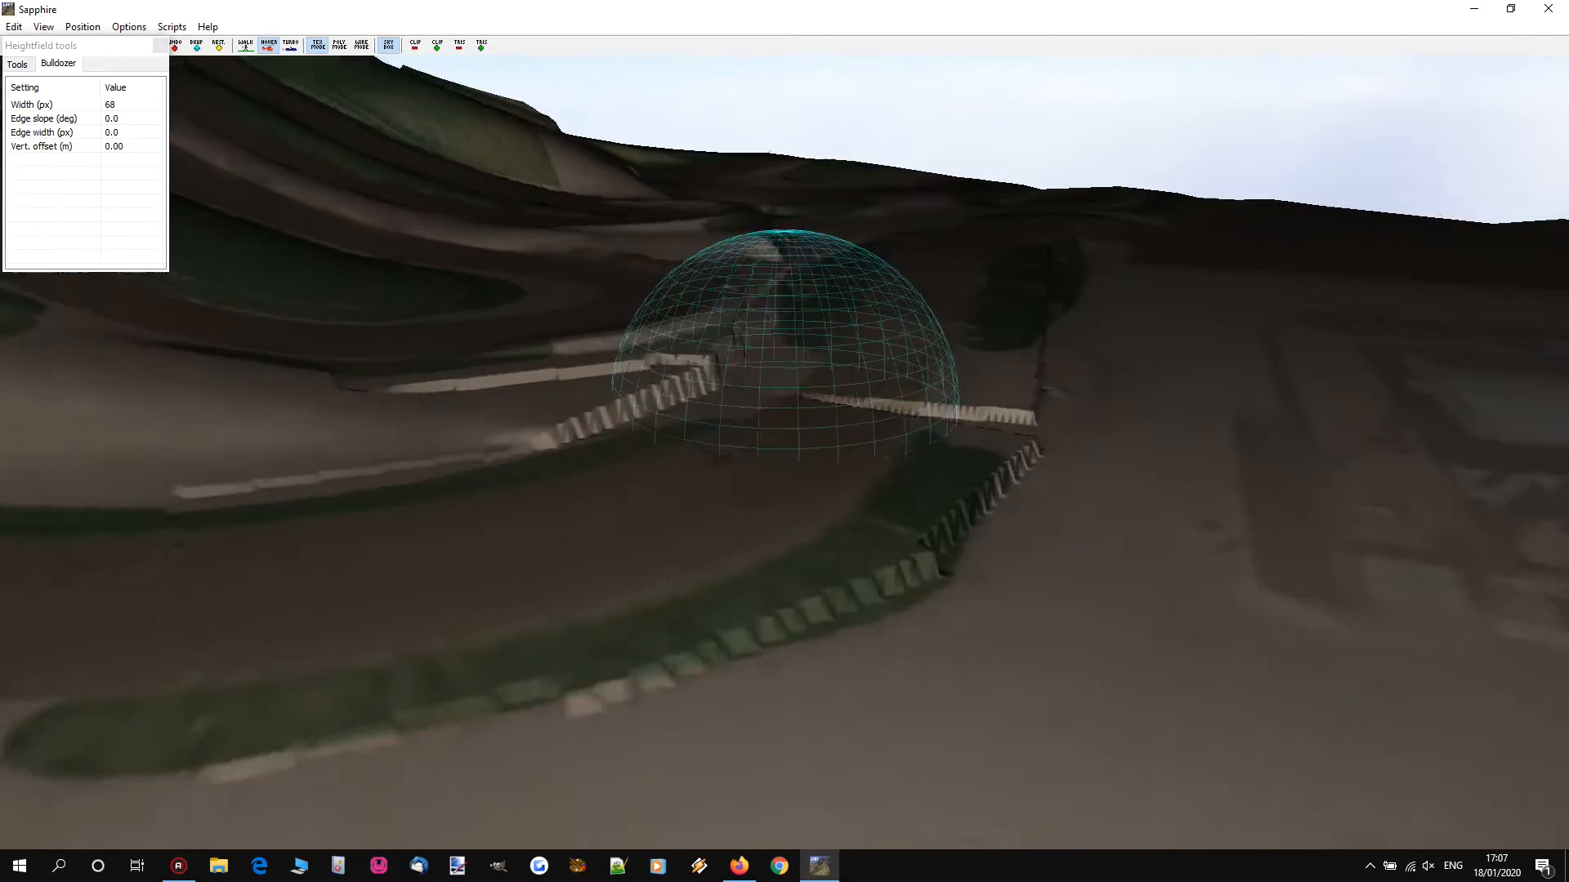
key("w")
left_click_drag(809, 542, 822, 282)
key("w")
right_click_drag(832, 316, 783, 433)
mouse_move(835, 650)
left_mouse_down()
mouse_move(752, 561)
mouse_move(740, 516)
left_mouse_up()
key("w")
right_click_drag(740, 516, 784, 433)
Step: Smooth the track surface through the bend and along the straight with a 26 px radius and 6 cycles
scroll(811, 432, "up", 3)
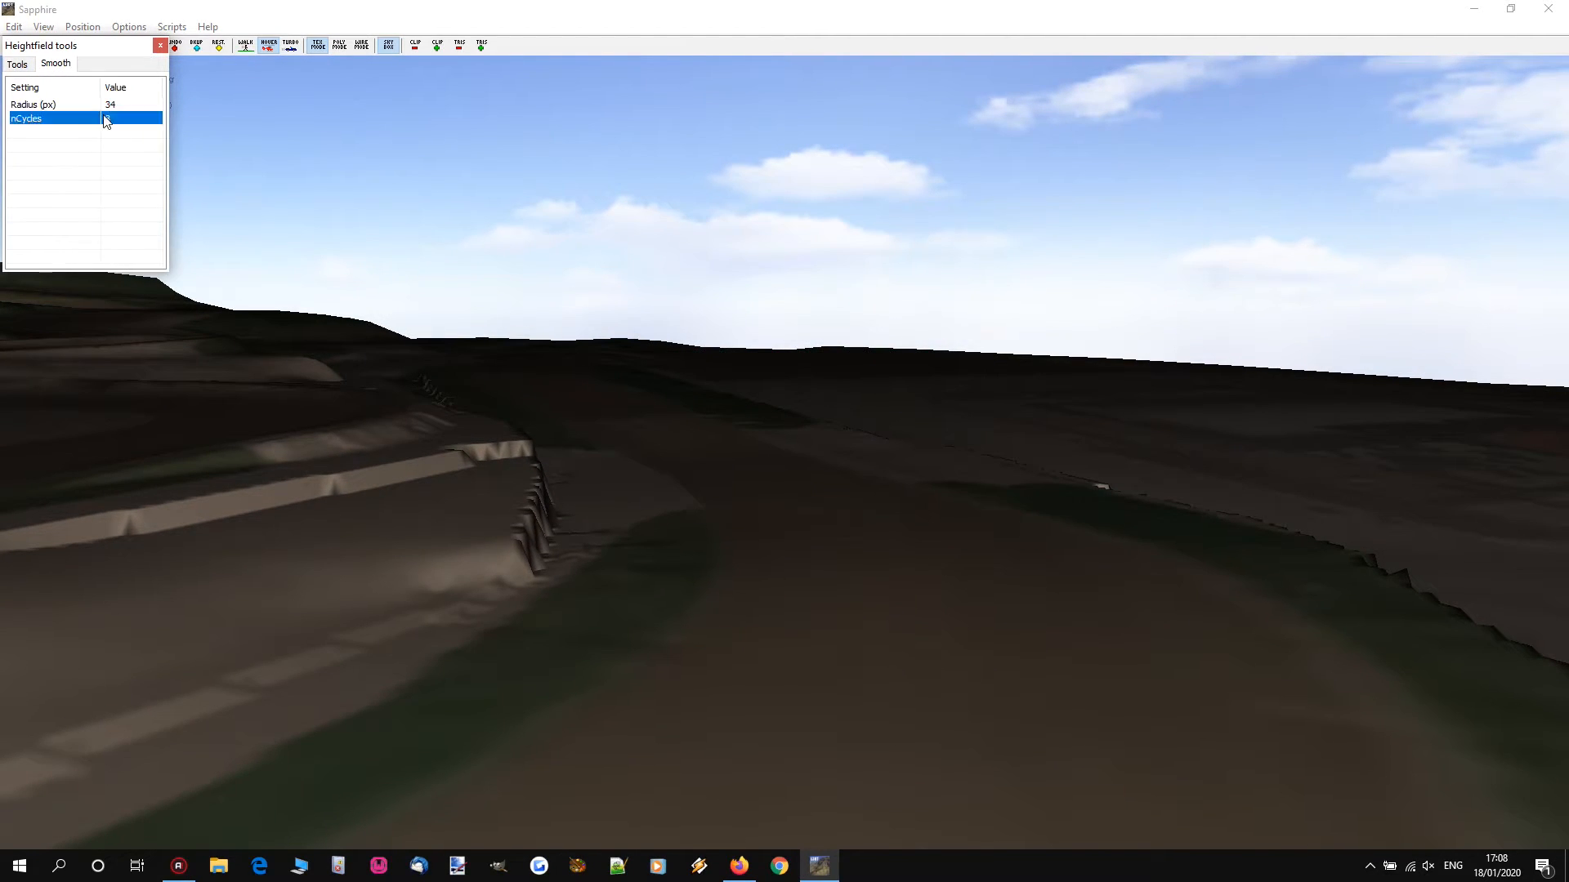
mouse_move(999, 585)
right_mouse_down()
mouse_move(784, 441)
mouse_move(822, 431)
right_mouse_up()
key("s")
scroll(811, 501, "down", 4)
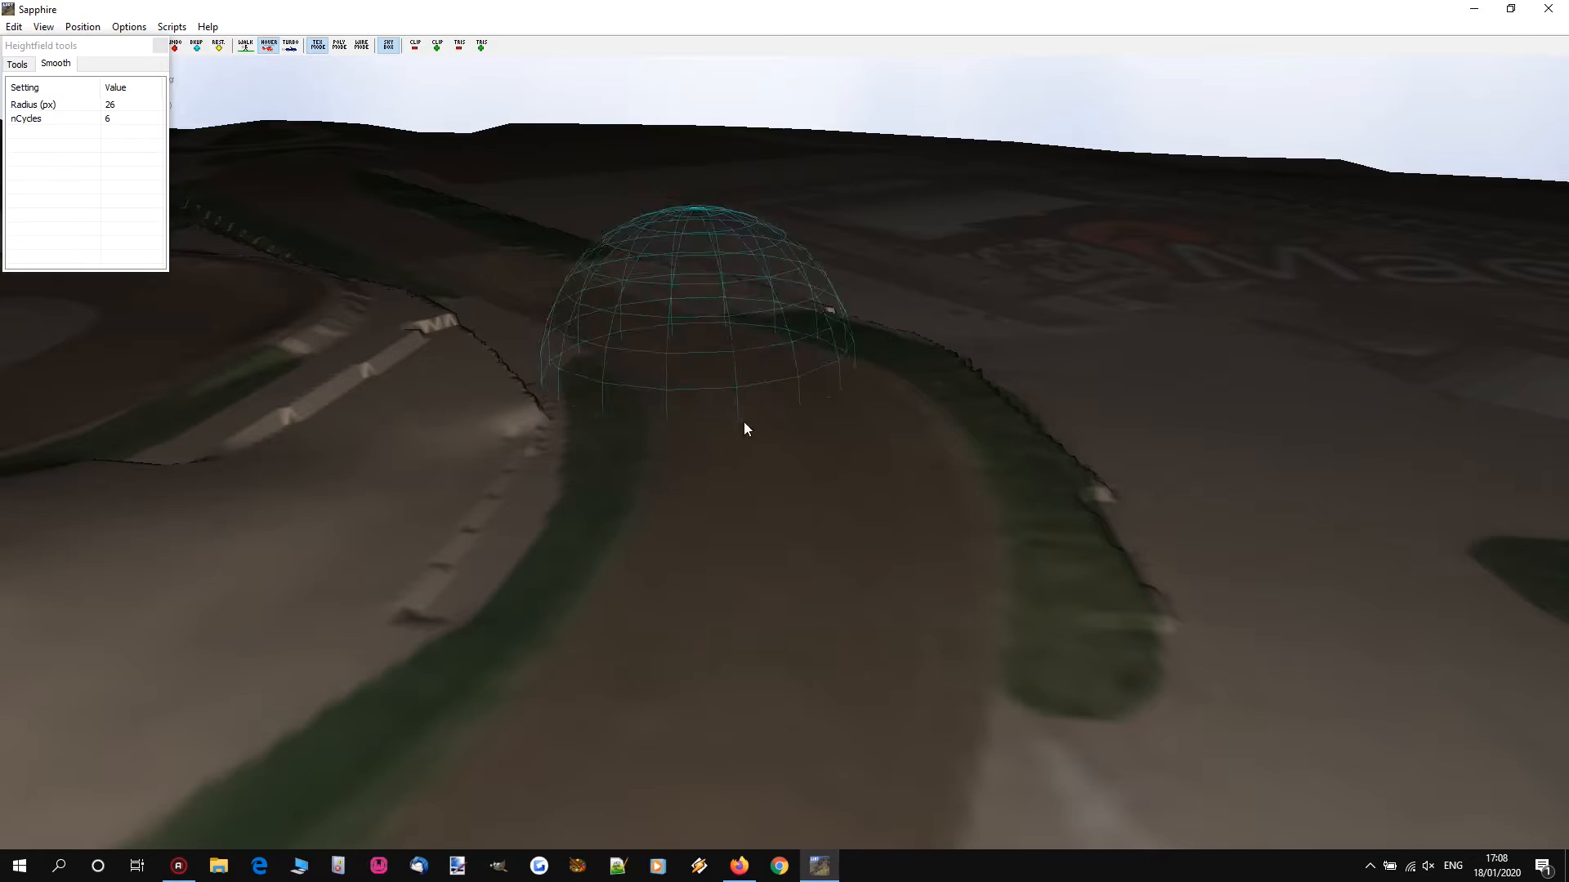
right_click_drag(784, 441, 663, 548)
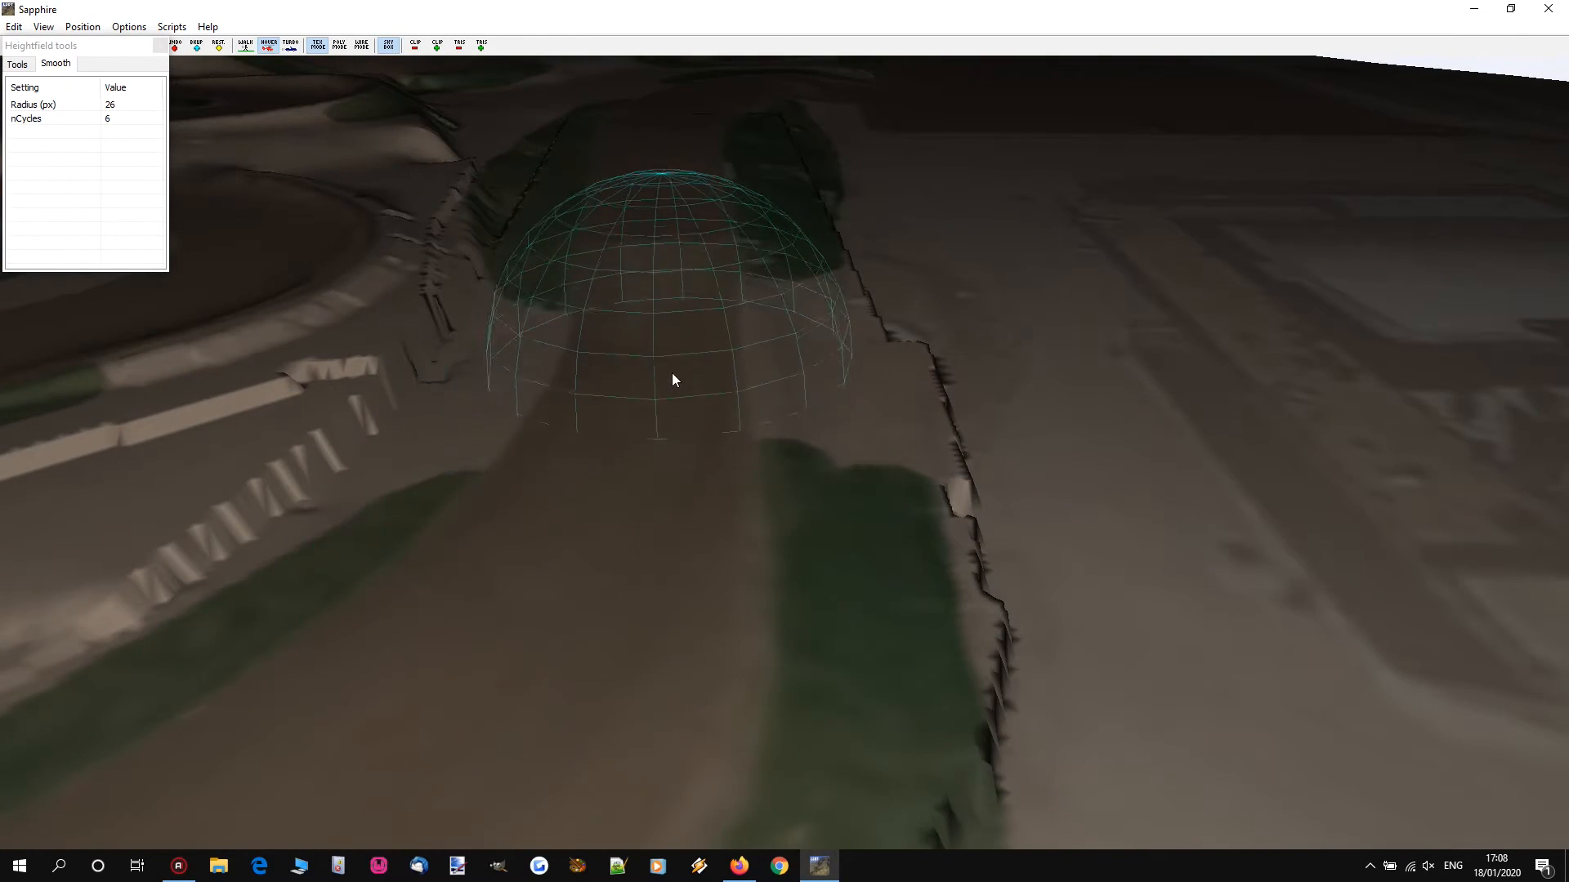
key("w")
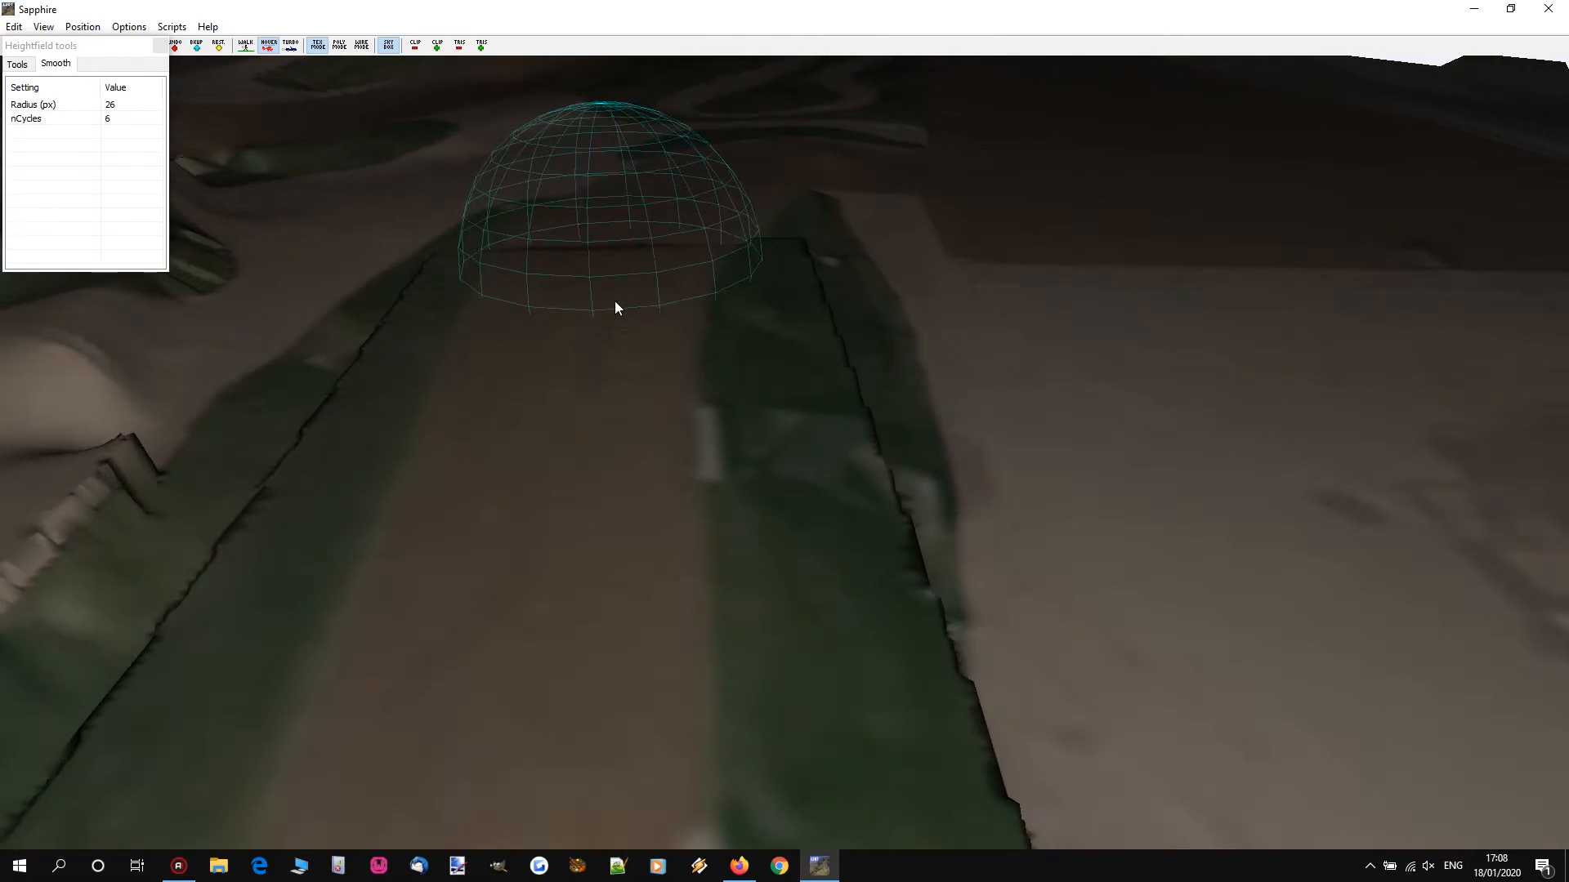
key("w")
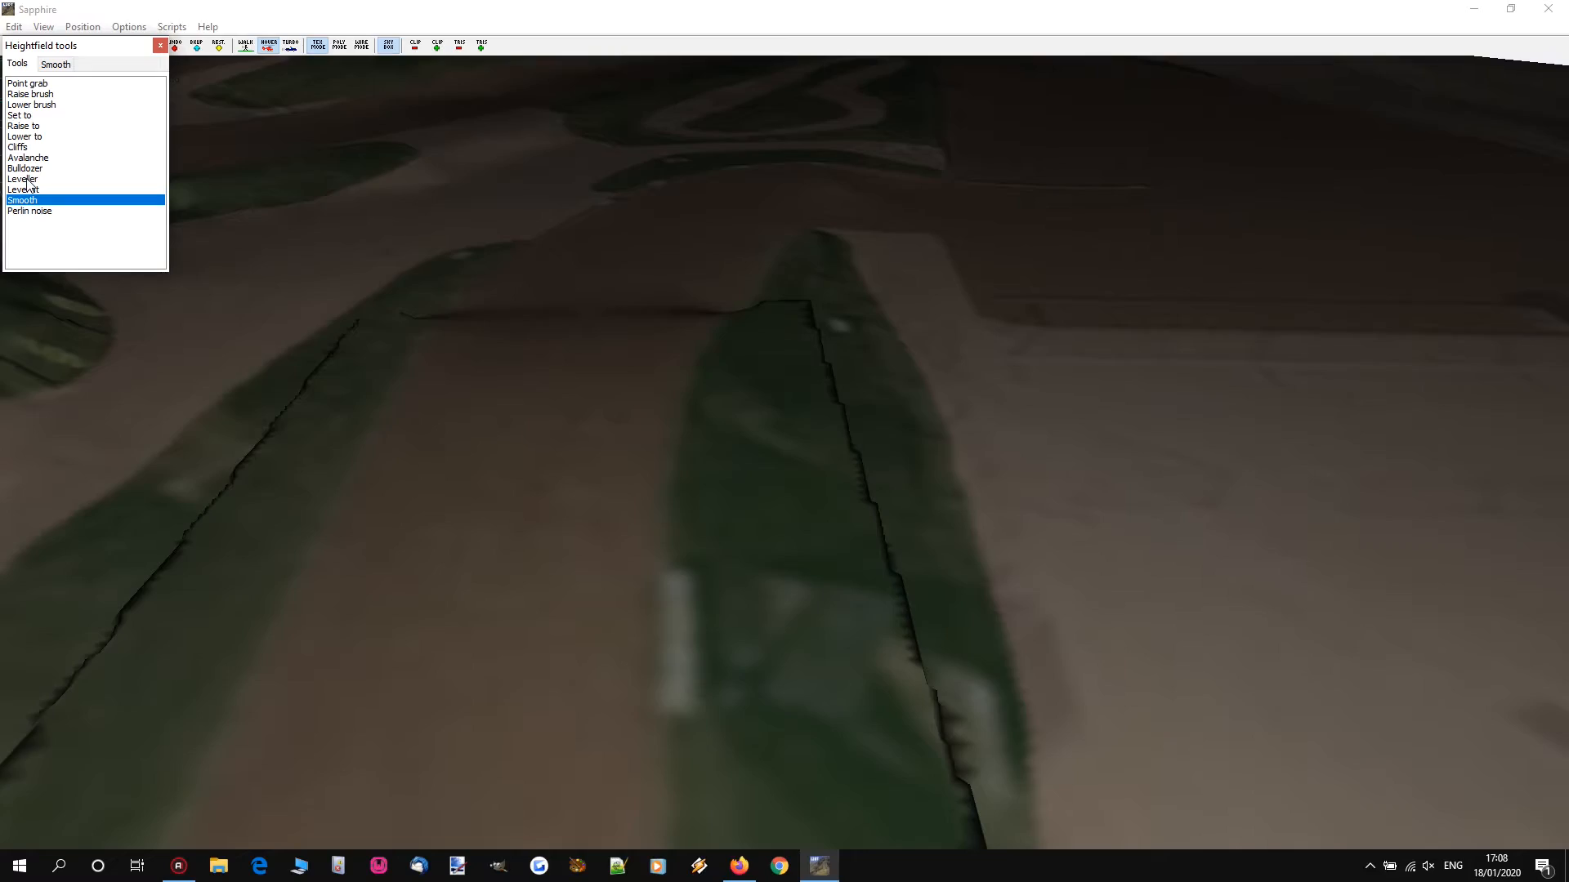
Step: Switch to Firefox and play the GoPro video up to 2:55, past the straight and through the turn with white barriers
left_click(738, 866)
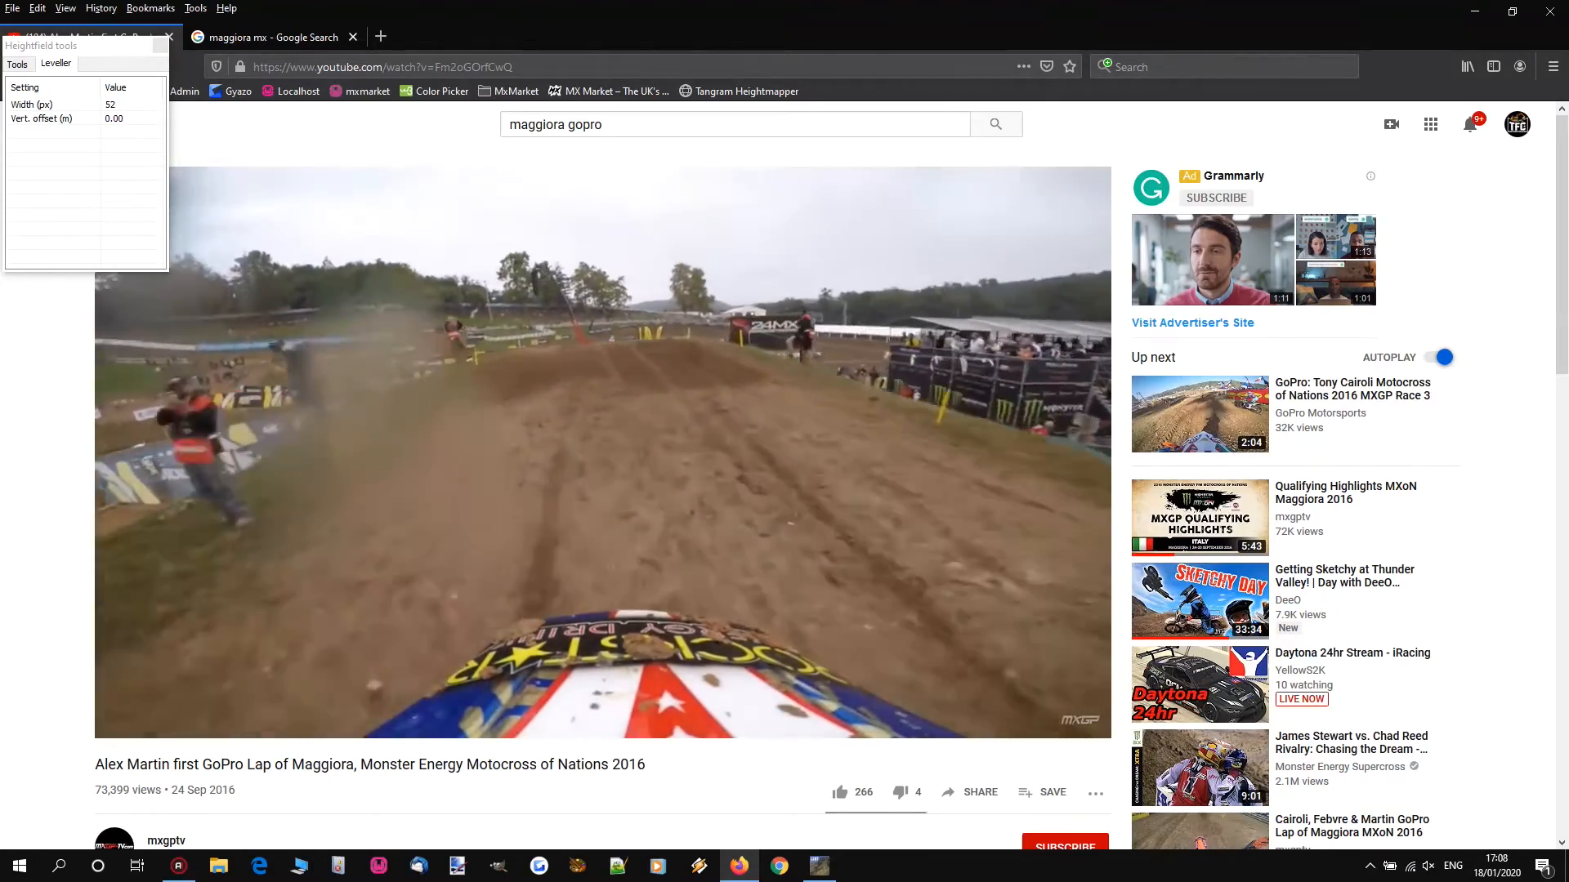
left_click(629, 420)
left_click(599, 363)
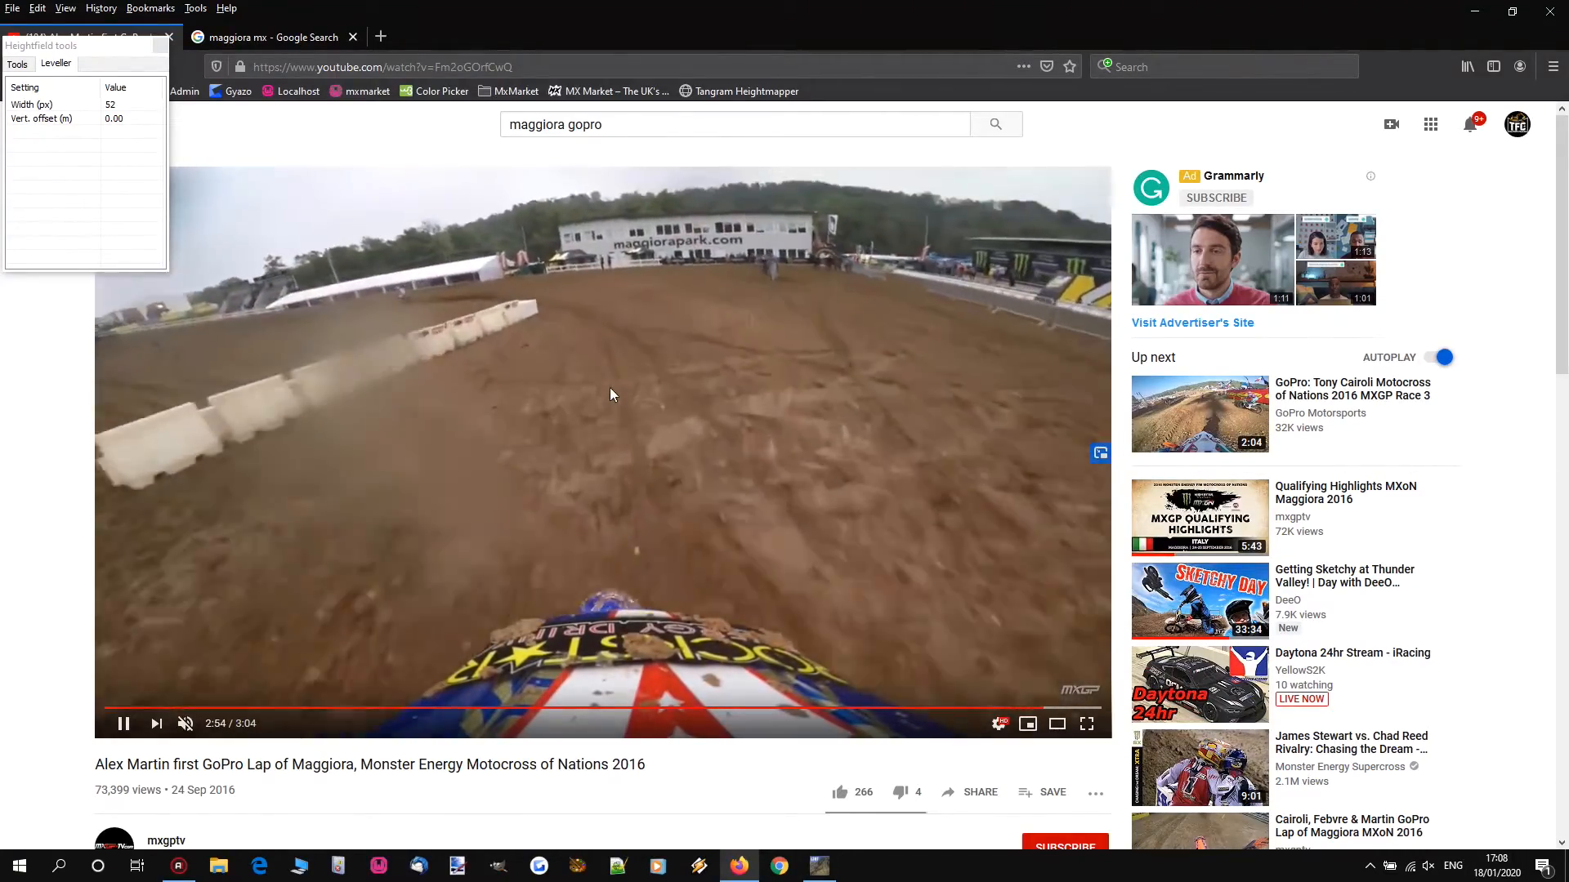
left_click(609, 388)
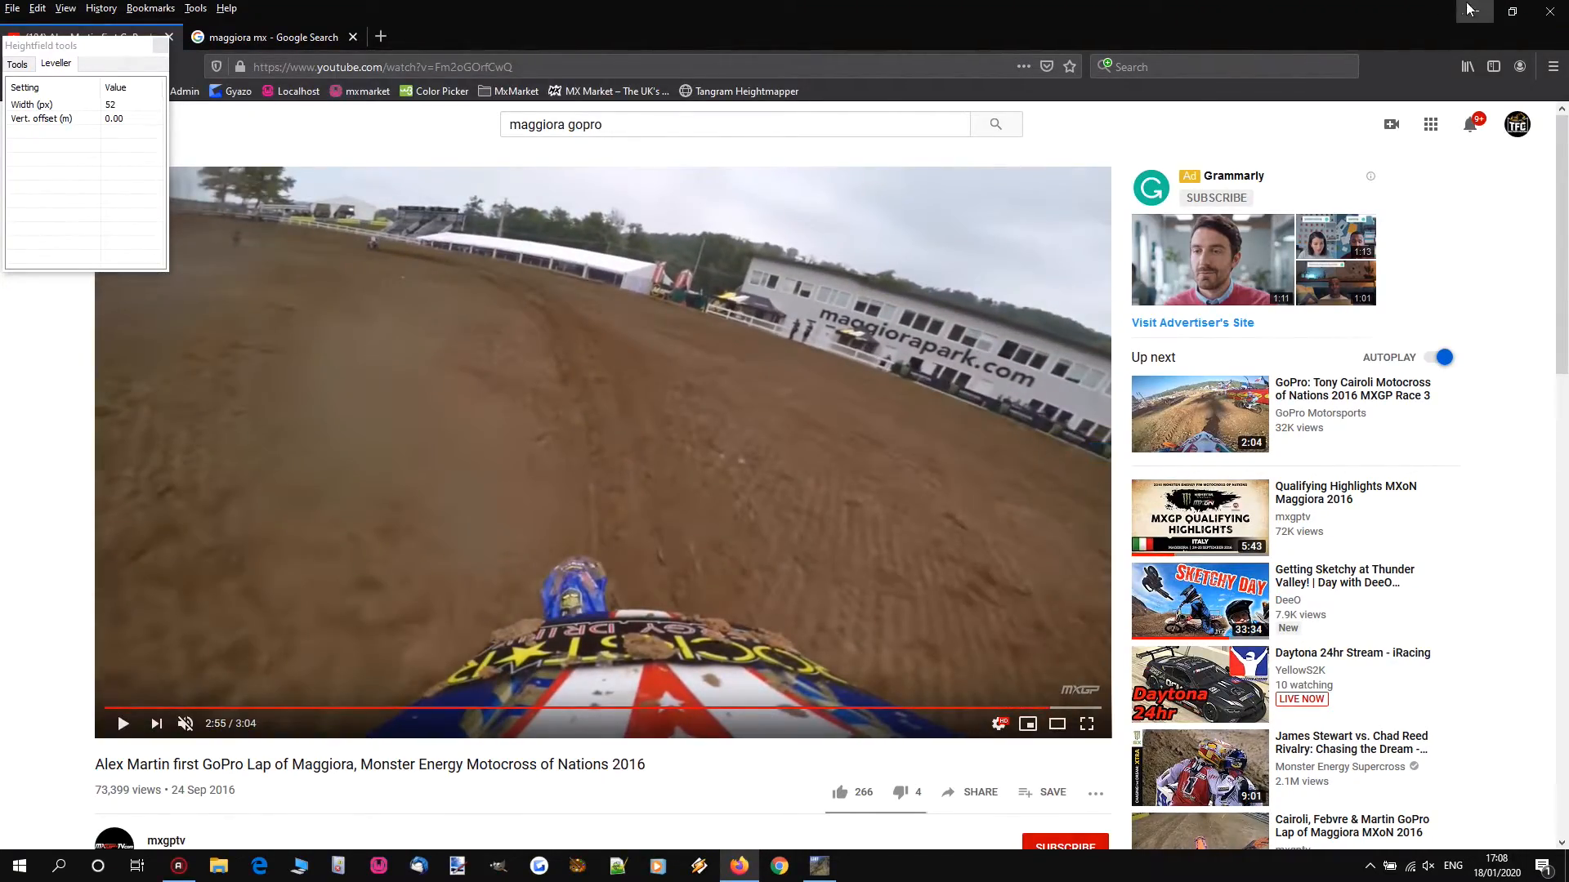
Step: Switch to Sapphire and bulldoze from the end of the straight into the next turn with a 66 px width
key("alt+Tab")
mouse_move(823, 336)
right_mouse_down()
mouse_move(794, 433)
mouse_move(770, 426)
mouse_move(785, 432)
right_mouse_up()
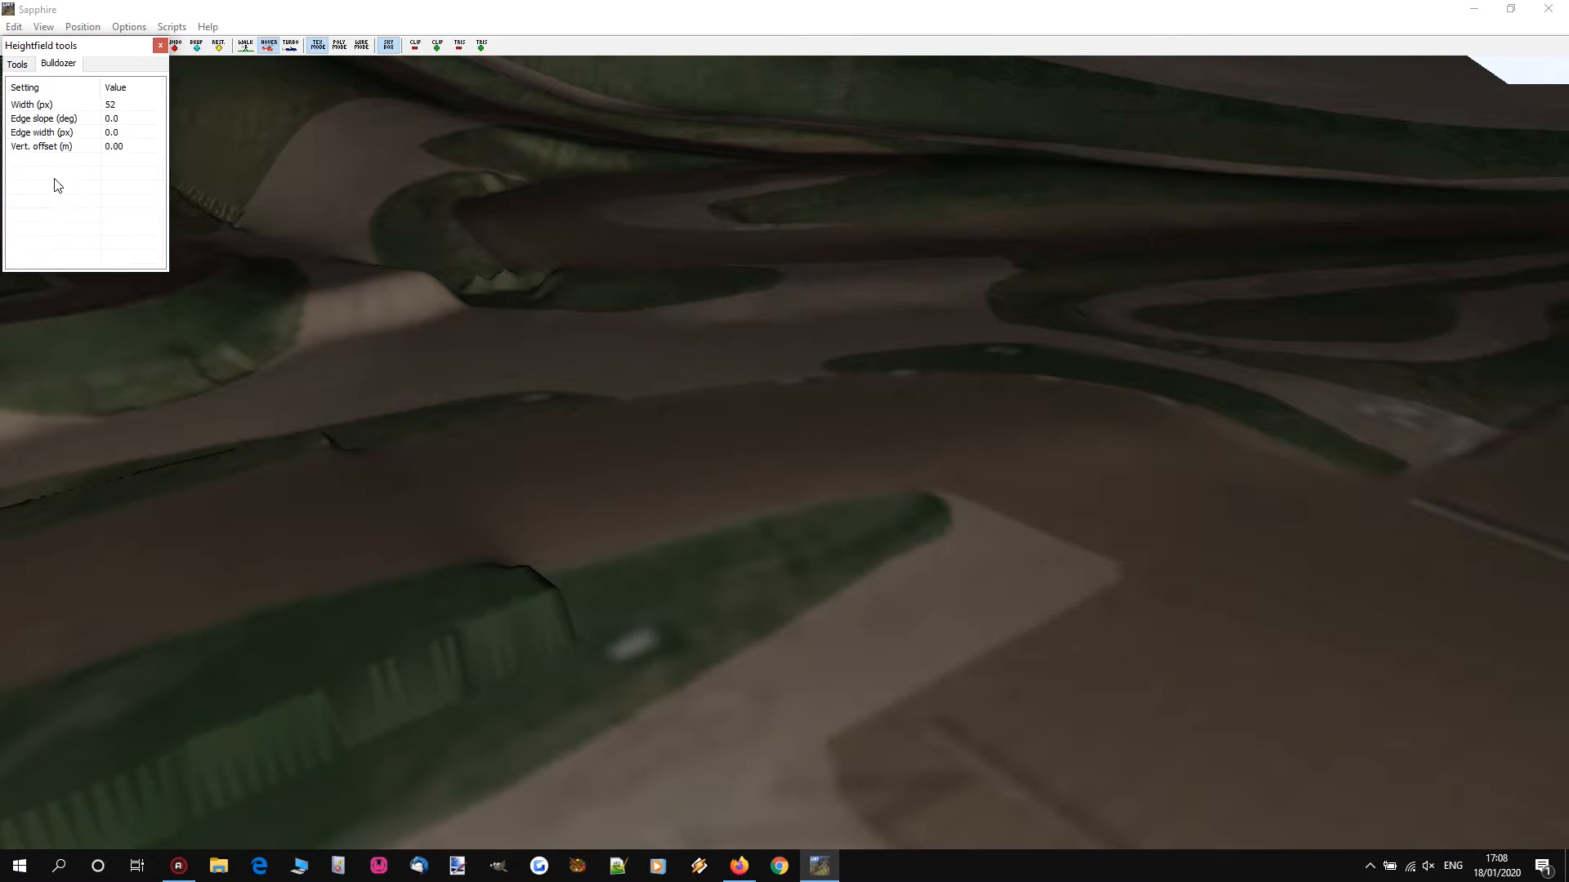
scroll(330, 541, "up", 7)
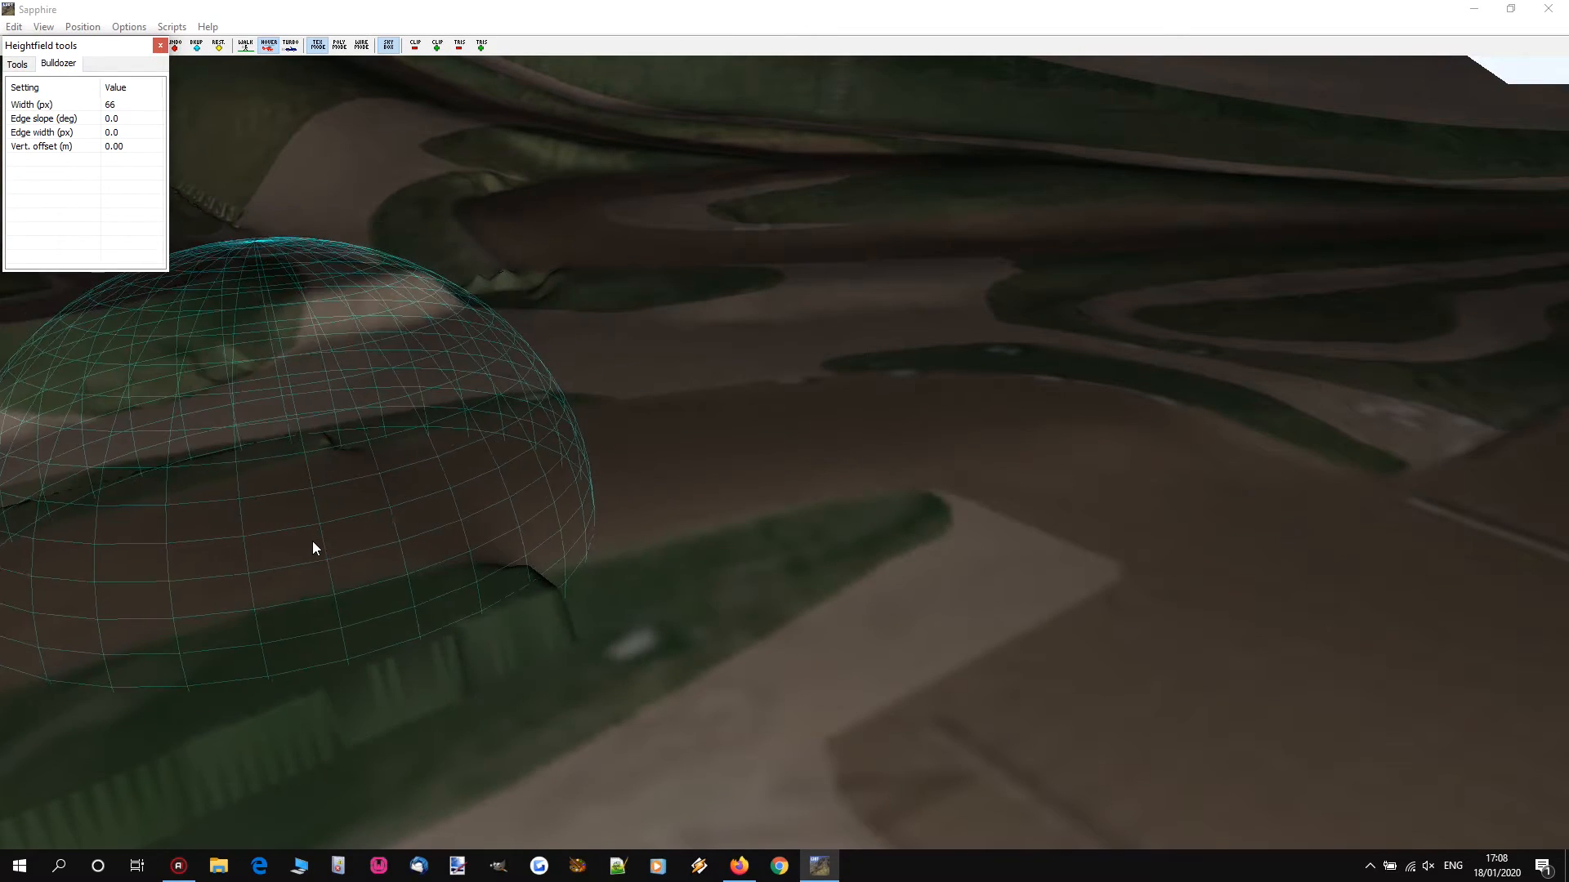
mouse_move(317, 553)
left_mouse_down()
mouse_move(600, 462)
mouse_move(914, 394)
mouse_move(932, 414)
left_mouse_up()
right_click_drag(819, 427, 788, 426)
left_click_drag(570, 496, 840, 346)
left_click_drag(719, 392, 967, 350)
left_click_drag(776, 393, 1171, 402)
left_click(1170, 402)
Step: Bulldoze the open dirt area around the turn beyond the straight, keeping the 66 px width and 0.00 m offset
right_click_drag(1170, 402, 900, 432)
key("s")
left_click(891, 502)
left_click_drag(891, 502, 910, 536)
left_click(923, 406)
left_click_drag(924, 403, 920, 366)
right_click_drag(920, 366, 785, 429)
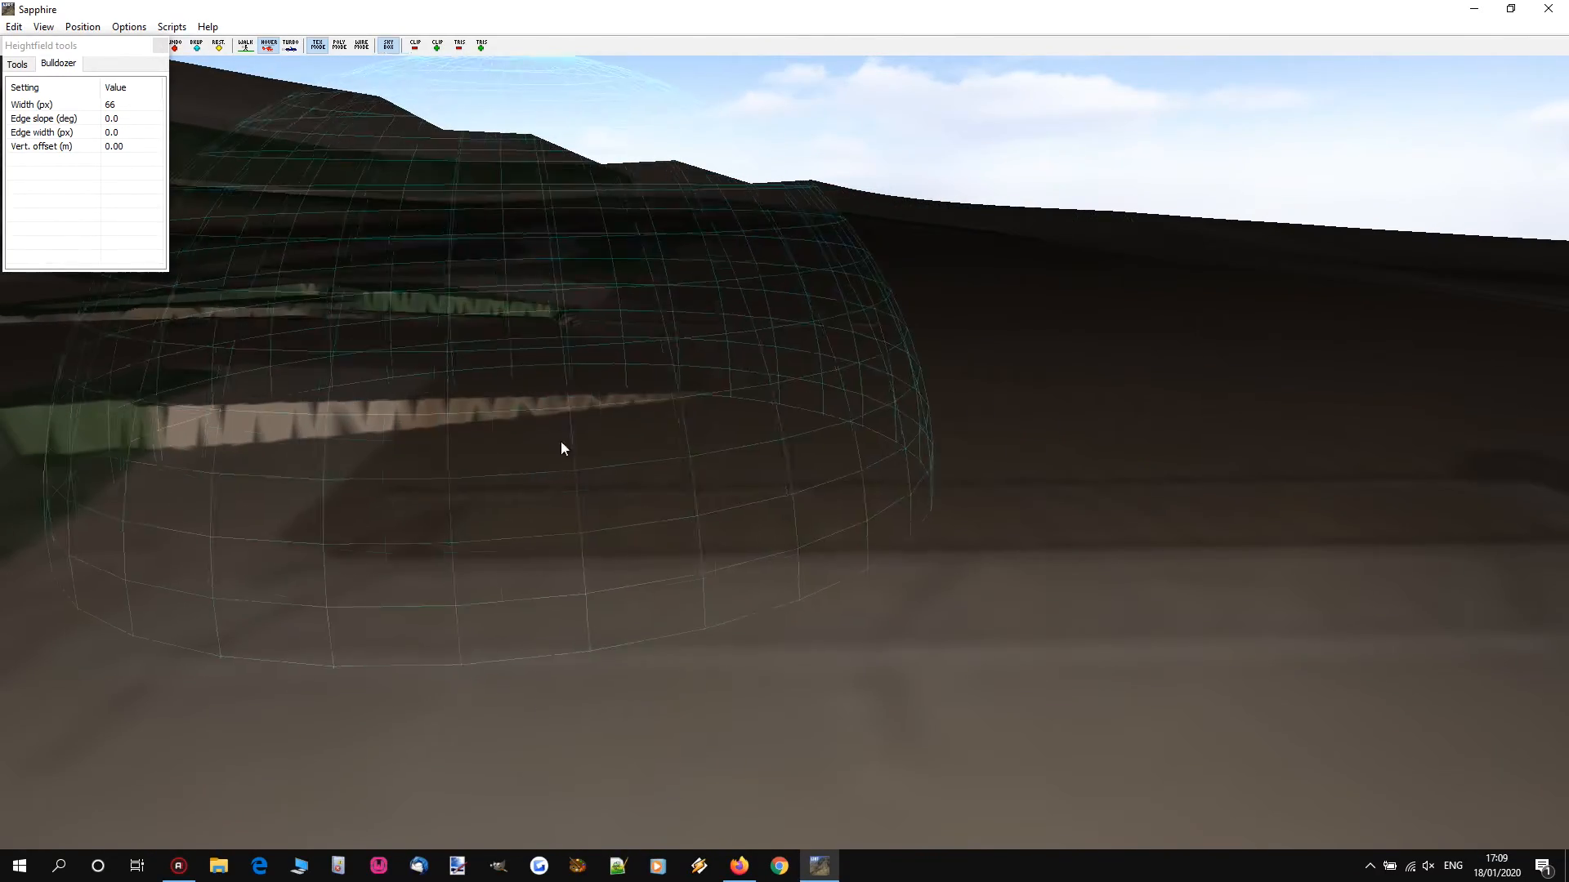
Step: Extend the bulldozed surface across the far side of the turn, narrowing the Bulldozer to 60 px
mouse_move(763, 524)
left_mouse_down()
mouse_move(820, 294)
mouse_move(787, 305)
mouse_move(824, 312)
left_mouse_up()
right_click_drag(919, 282, 760, 412)
scroll(738, 492, "down", 1)
left_click_drag(735, 506, 758, 397)
right_click_drag(688, 286, 759, 419)
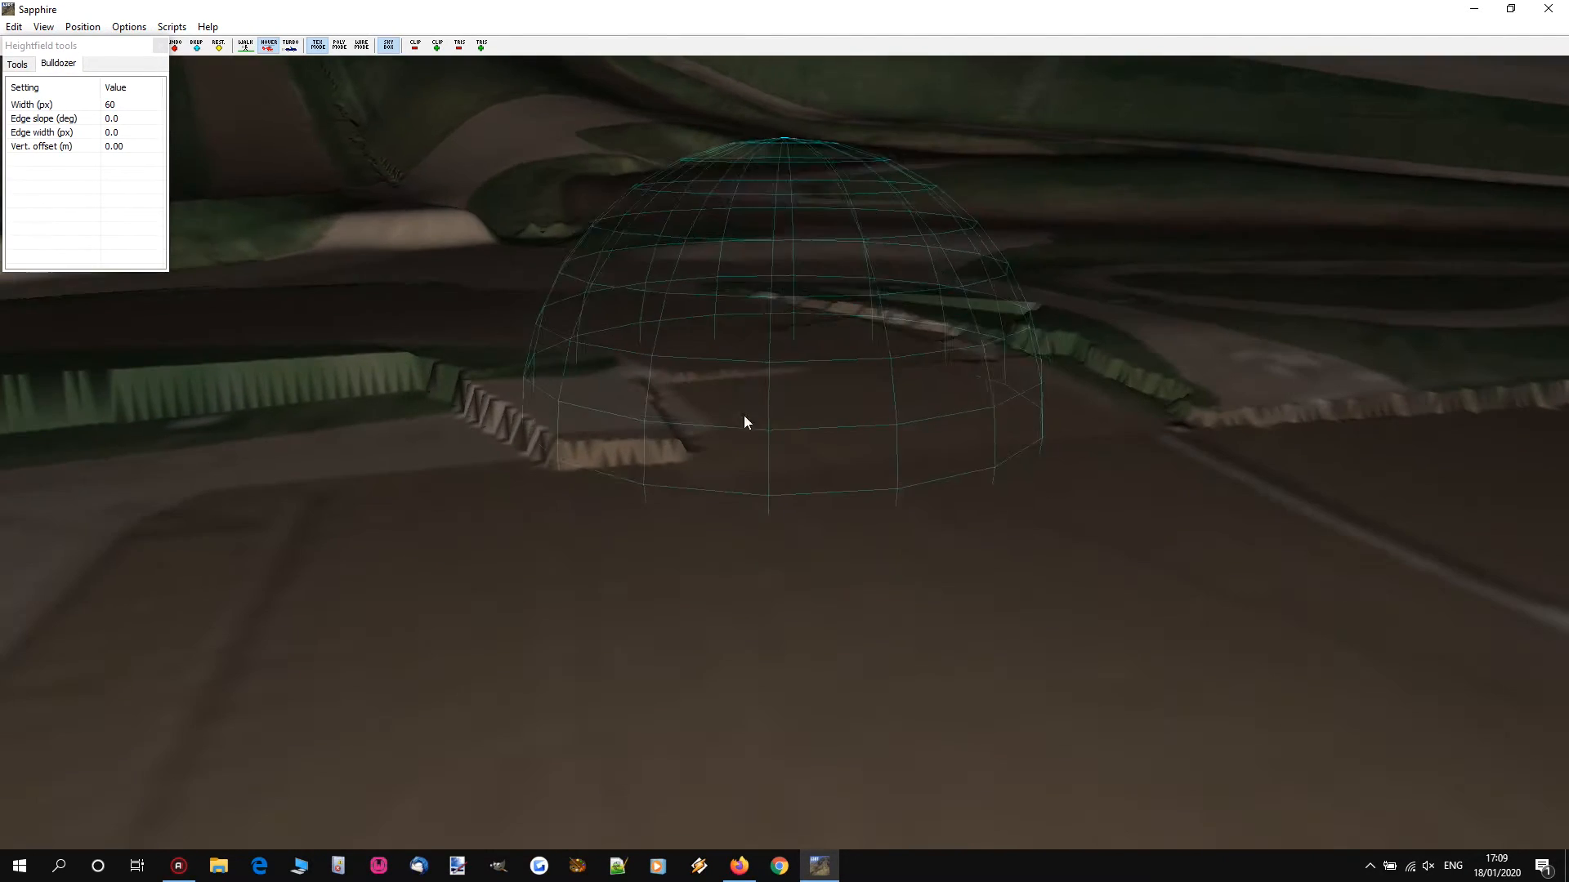
Step: Smooth the bulldozed edges around the turn after the straight with a 23 px radius and 6 cycles
left_click(14, 65)
left_click(42, 199)
right_click_drag(639, 281, 821, 446)
mouse_move(826, 445)
left_mouse_down()
mouse_move(848, 454)
mouse_move(600, 339)
mouse_move(505, 319)
mouse_move(946, 465)
mouse_move(693, 441)
mouse_move(798, 514)
mouse_move(728, 385)
mouse_move(944, 578)
mouse_move(448, 326)
mouse_move(728, 424)
mouse_move(868, 529)
mouse_move(456, 629)
mouse_move(588, 533)
mouse_move(570, 564)
left_mouse_up()
key("space")
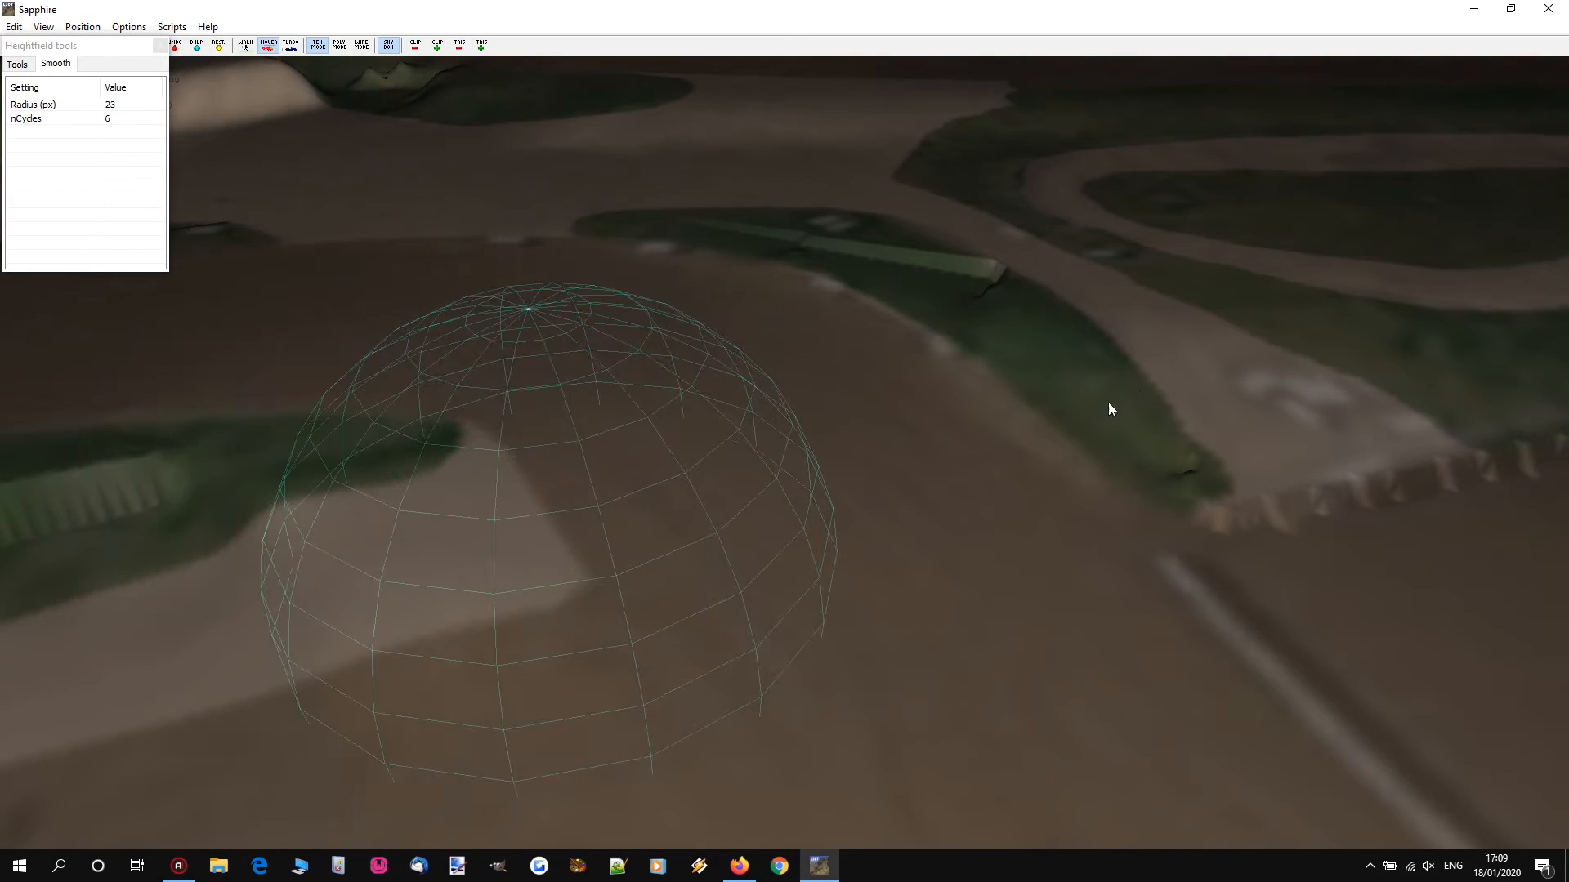
key("s")
key("a")
mouse_move(838, 450)
left_mouse_down()
mouse_move(902, 412)
mouse_move(571, 484)
mouse_move(719, 481)
left_mouse_up()
key("space")
Step: Examine the straight and the steep edges of its raised sides from several viewpoints
key("s")
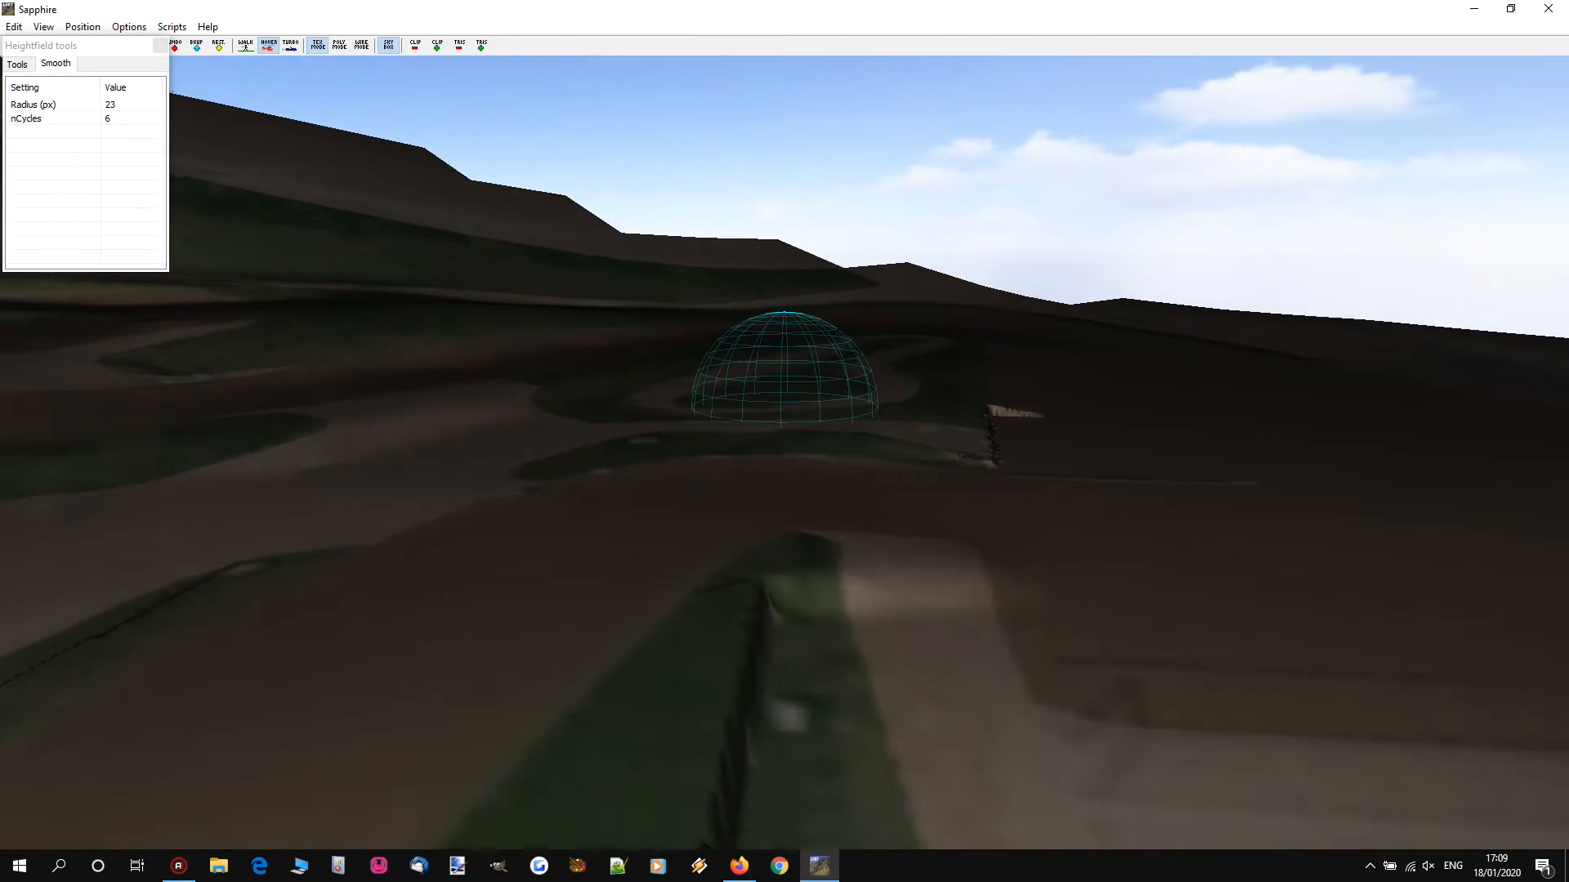
key("s")
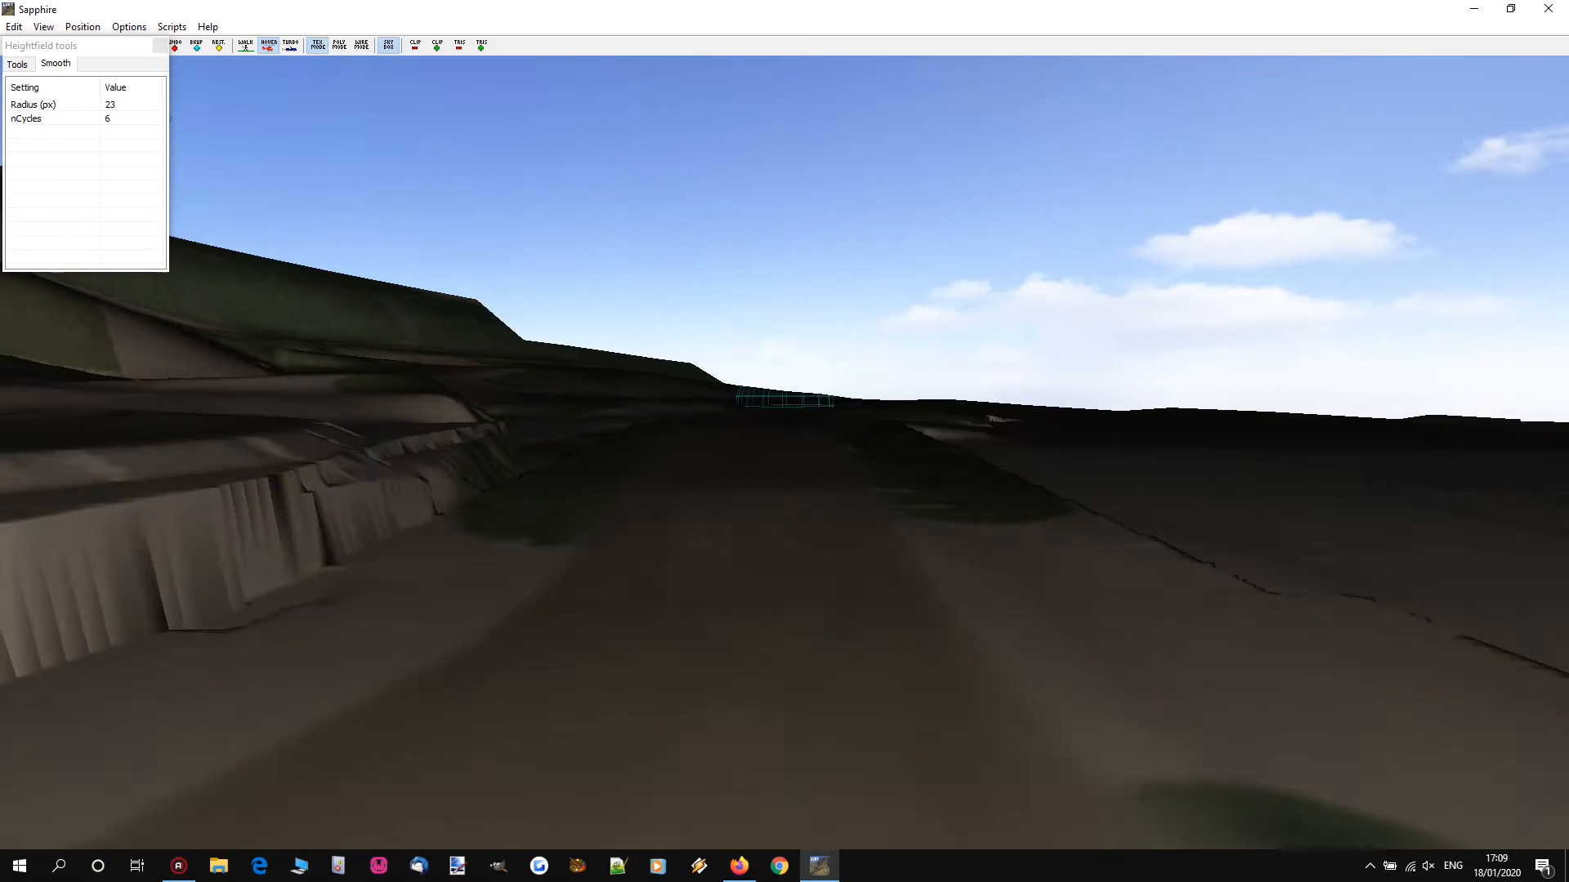
key("w")
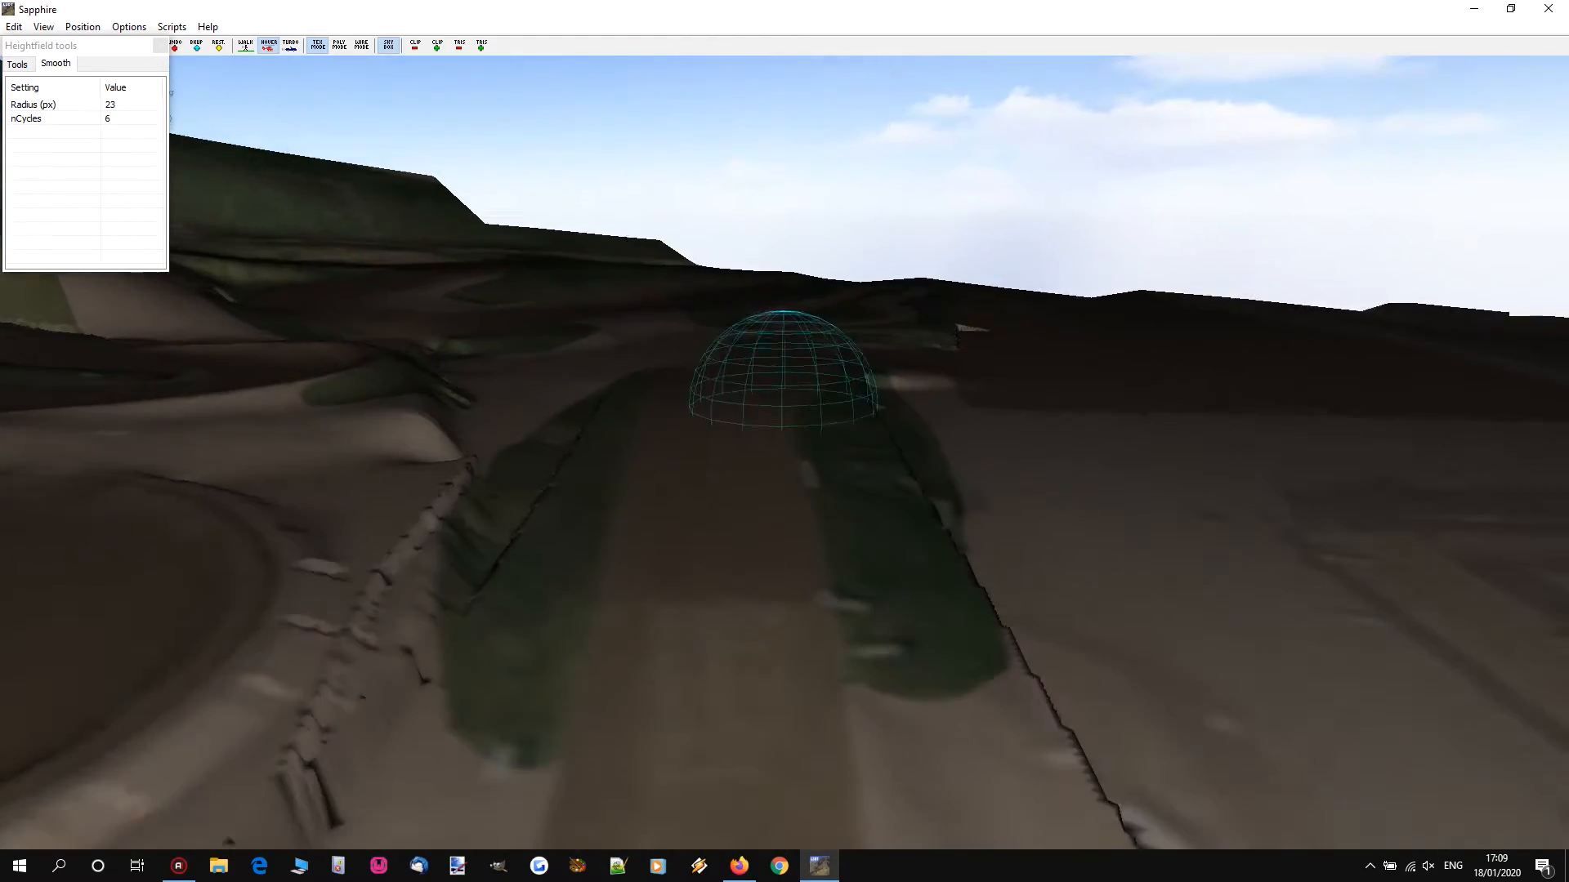
key("d")
key("d")
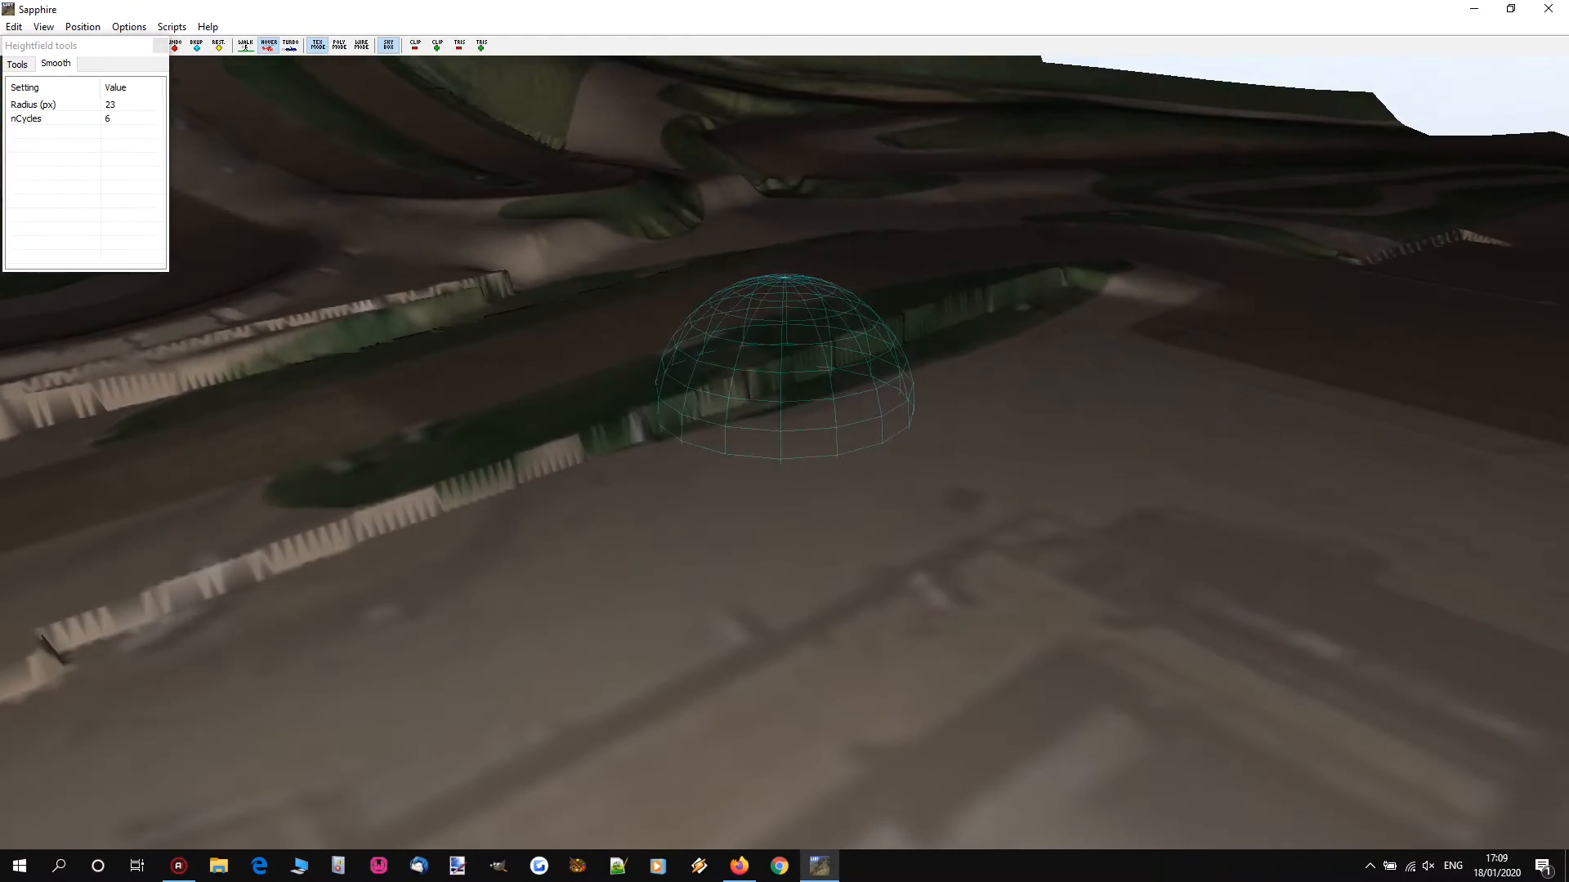
key("w")
key("d")
key("w")
key("s")
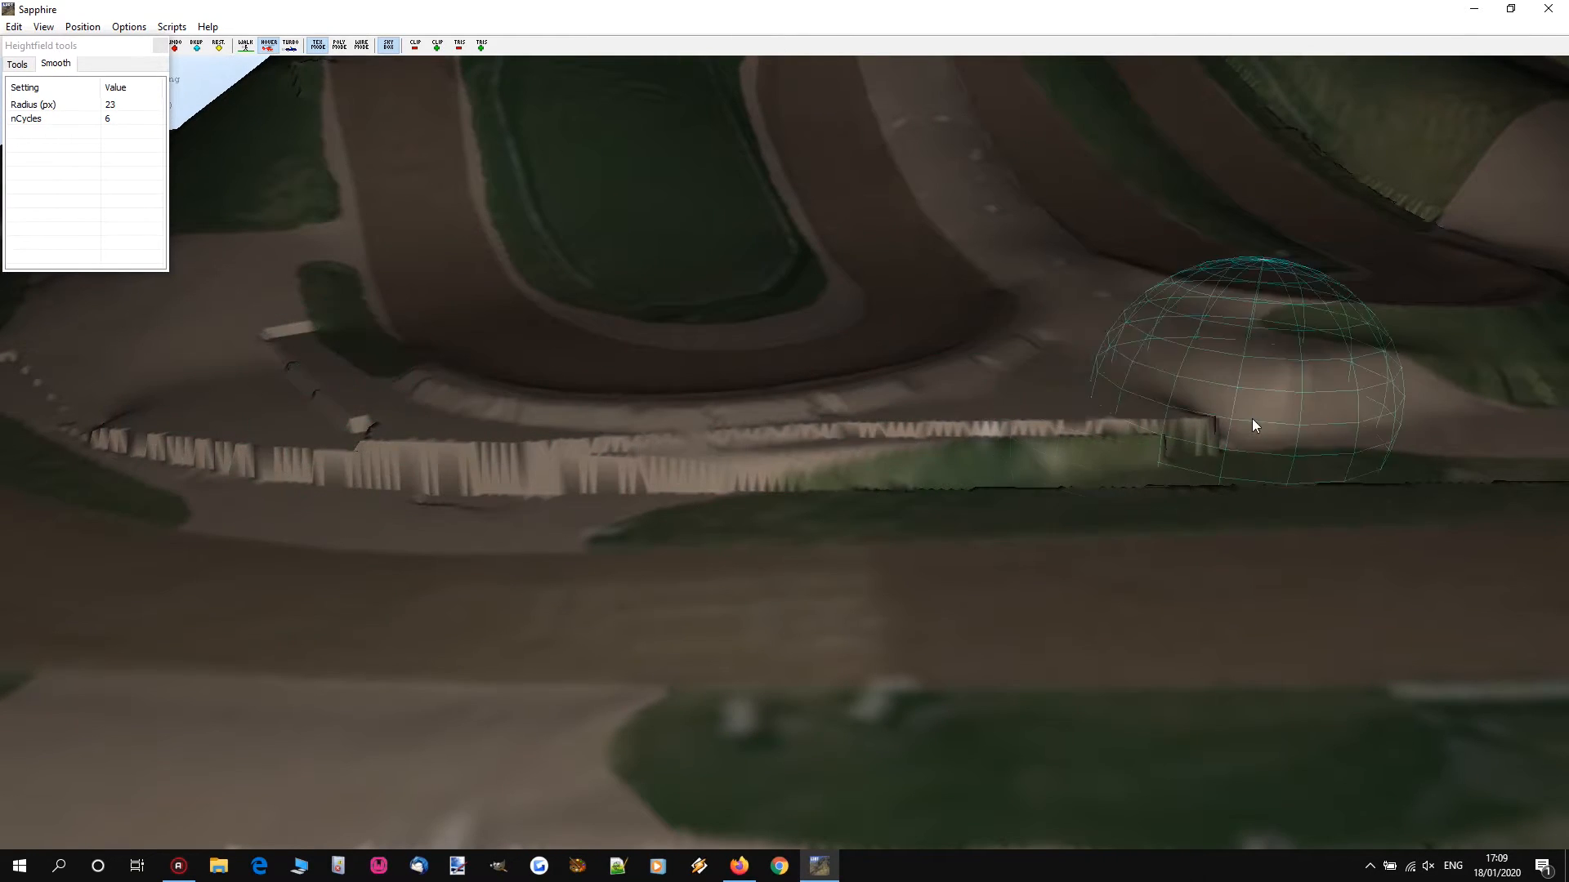
key("s")
key("s")
key("d")
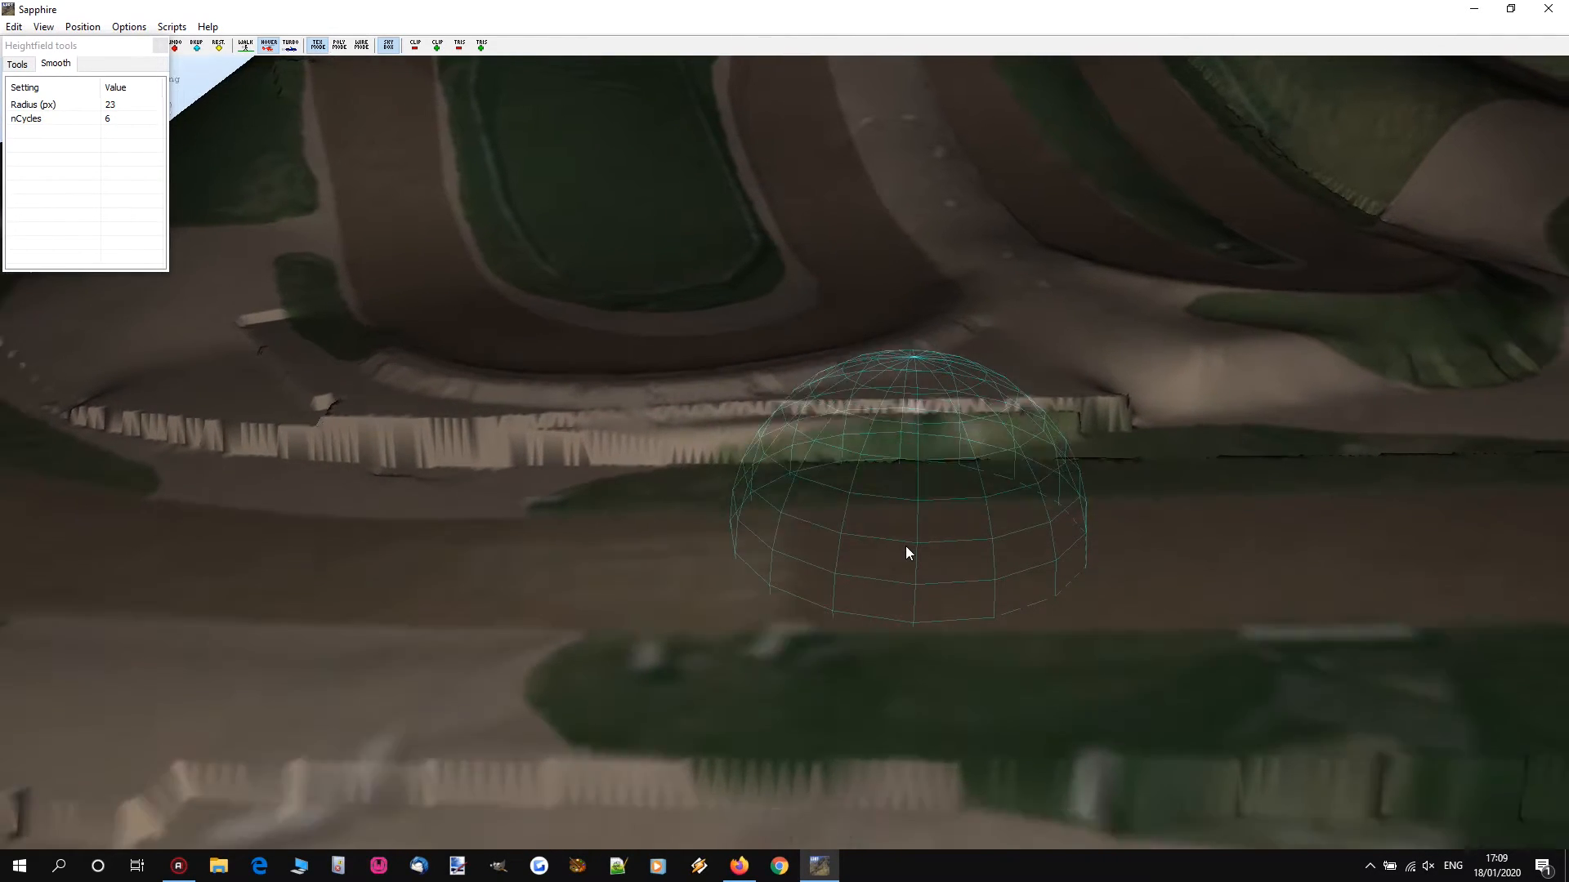
Step: Switch to Firefox and rewind the GoPro video to 2:46 to study the ground beside the finish jump
left_click(741, 864)
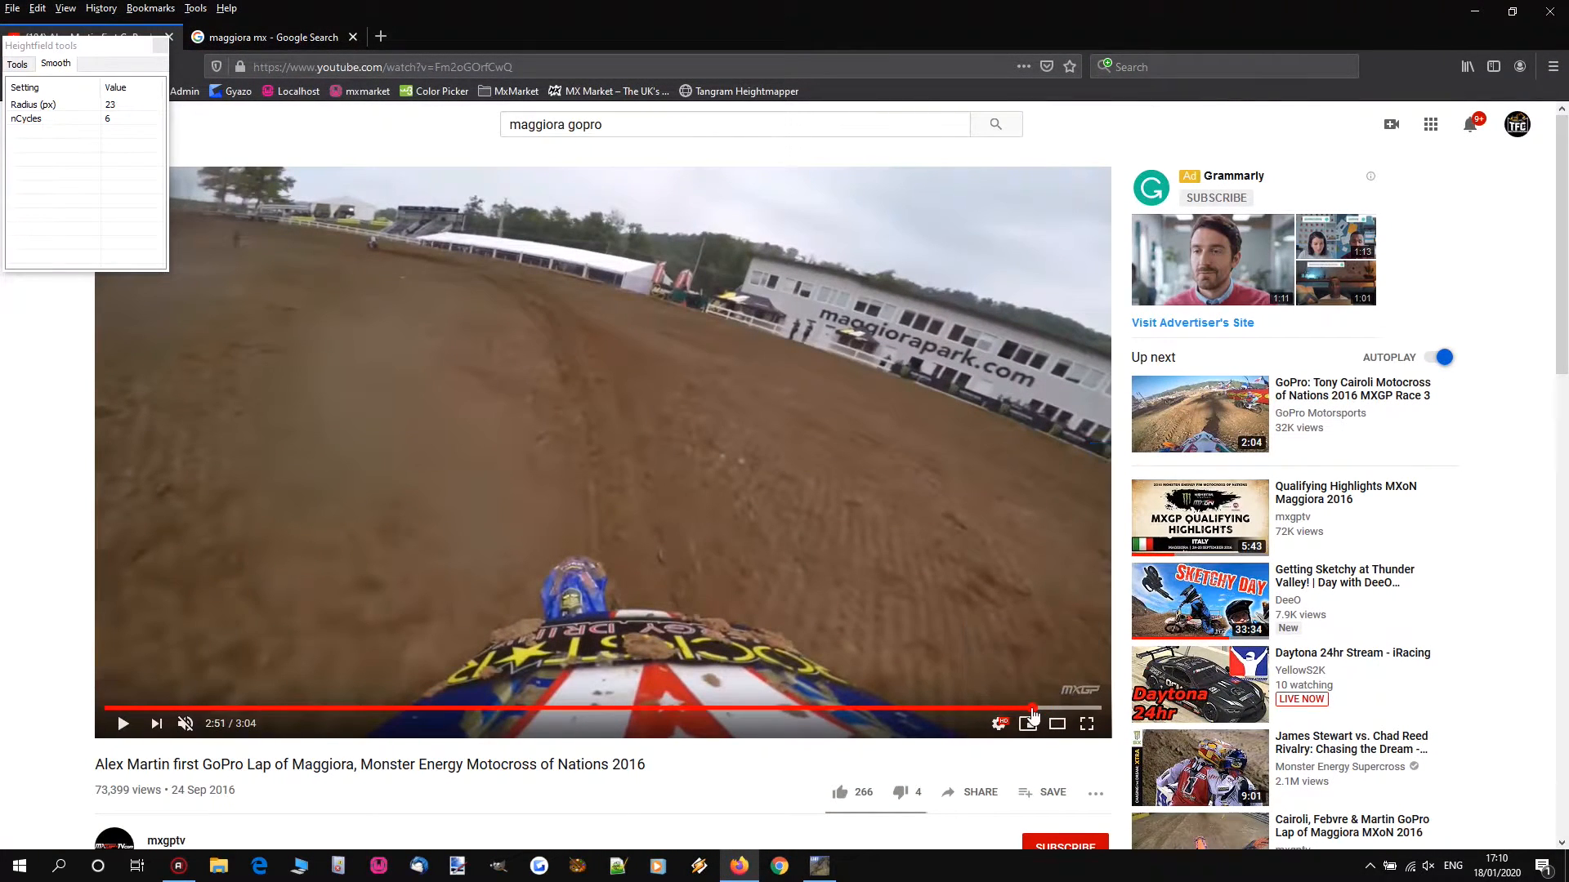
left_click(1031, 708)
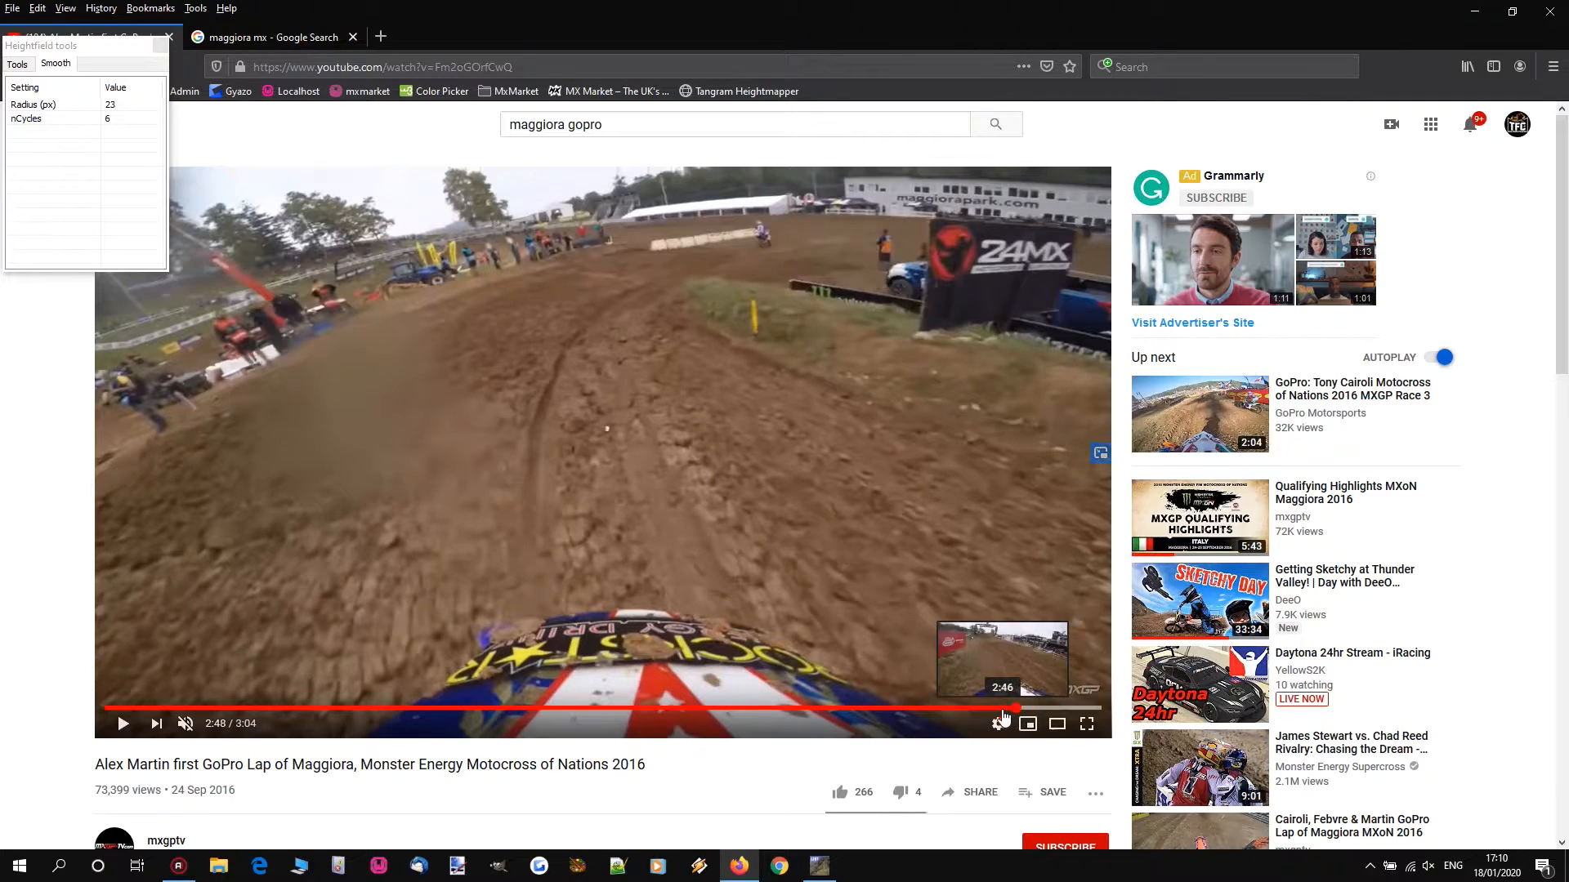
left_click(1001, 709)
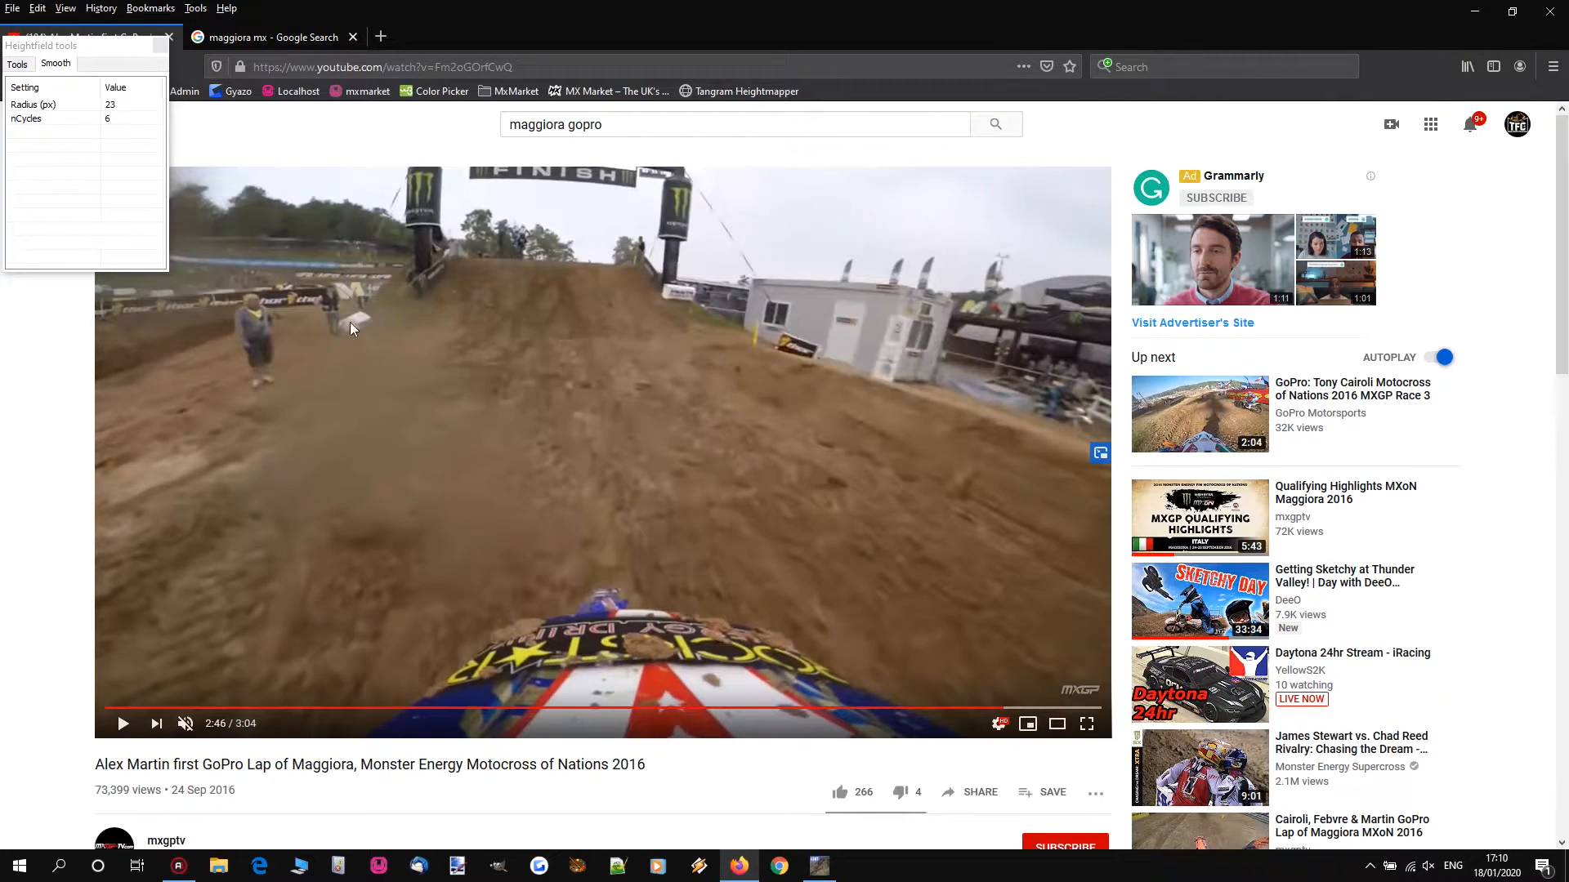
Step: Switch to Sapphire and bulldoze the ground between the hairpin bank and the start of the straight
left_click(1488, 10)
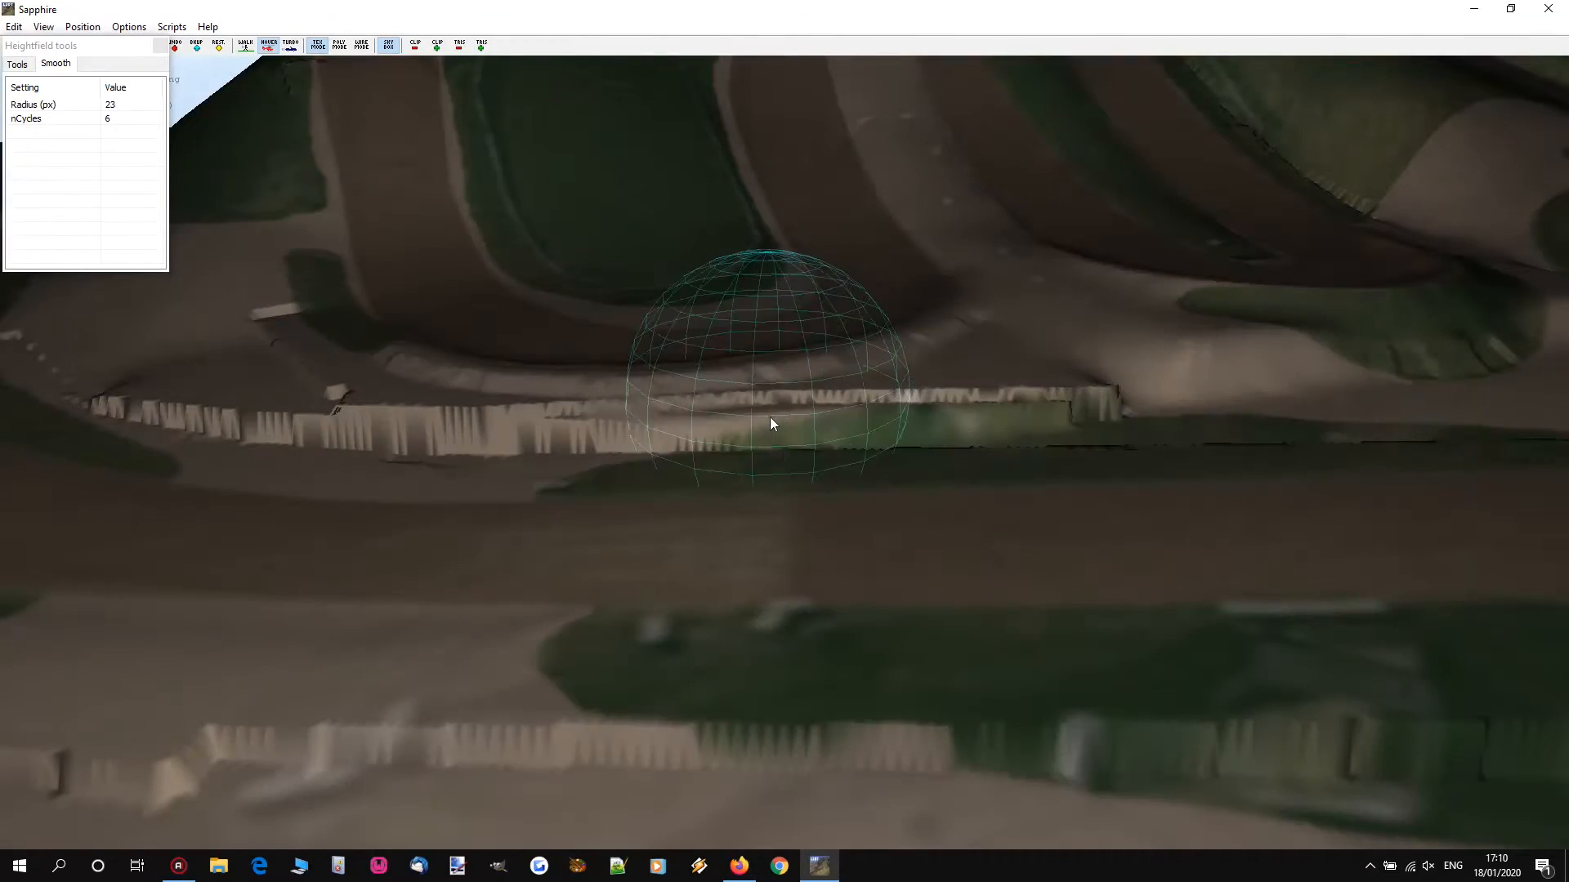
mouse_move(772, 408)
right_mouse_down()
mouse_move(870, 384)
mouse_move(831, 384)
mouse_move(785, 425)
right_mouse_up()
scroll(785, 425, "up", 3)
left_click(23, 65)
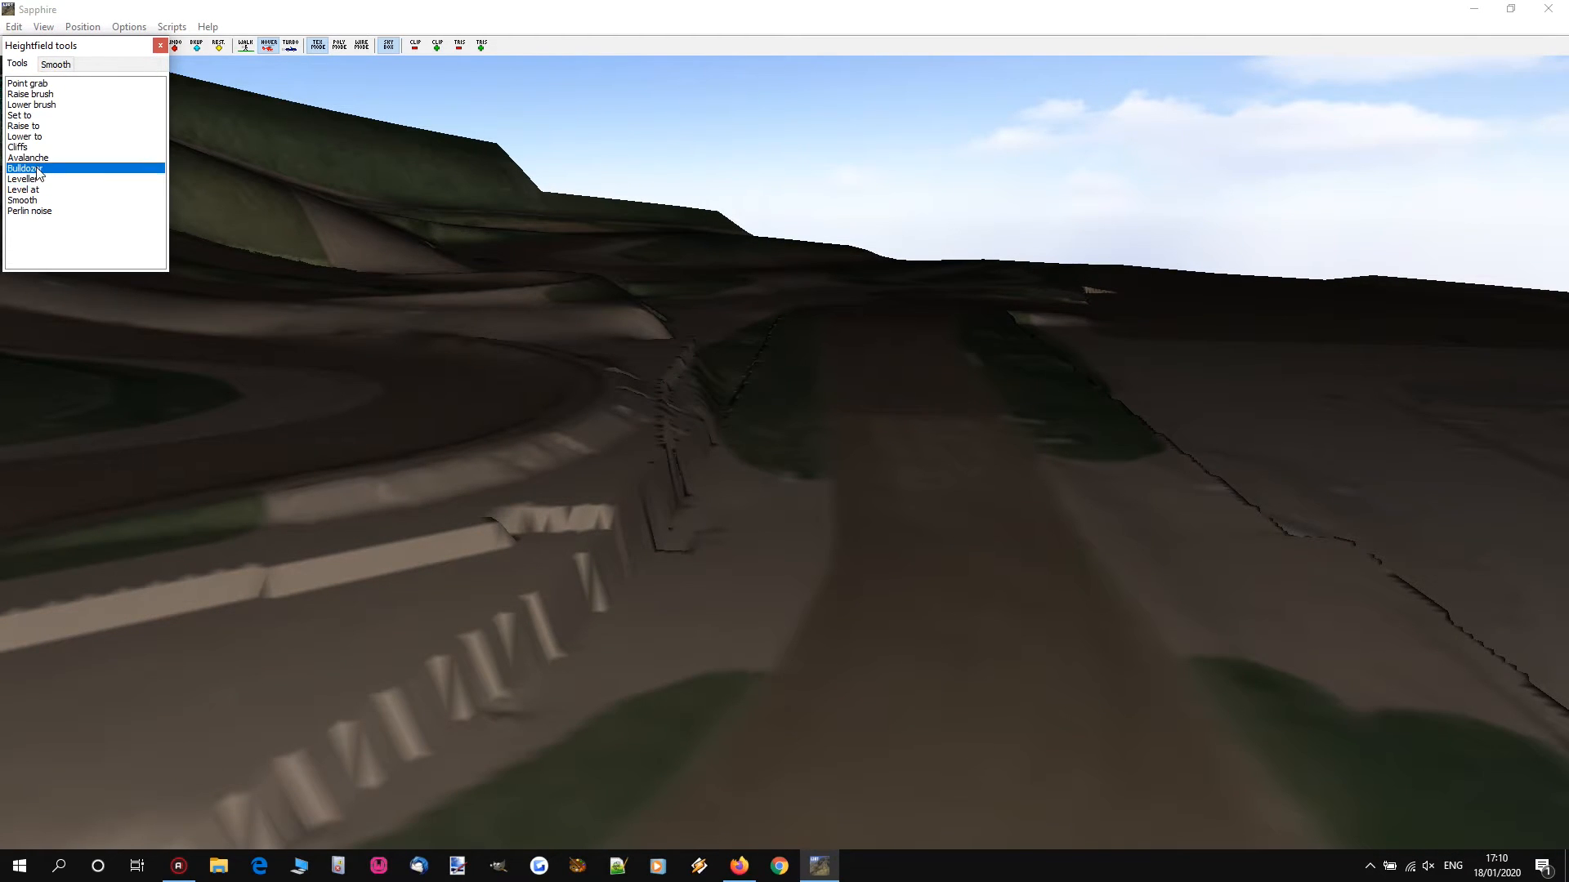
left_click(37, 169)
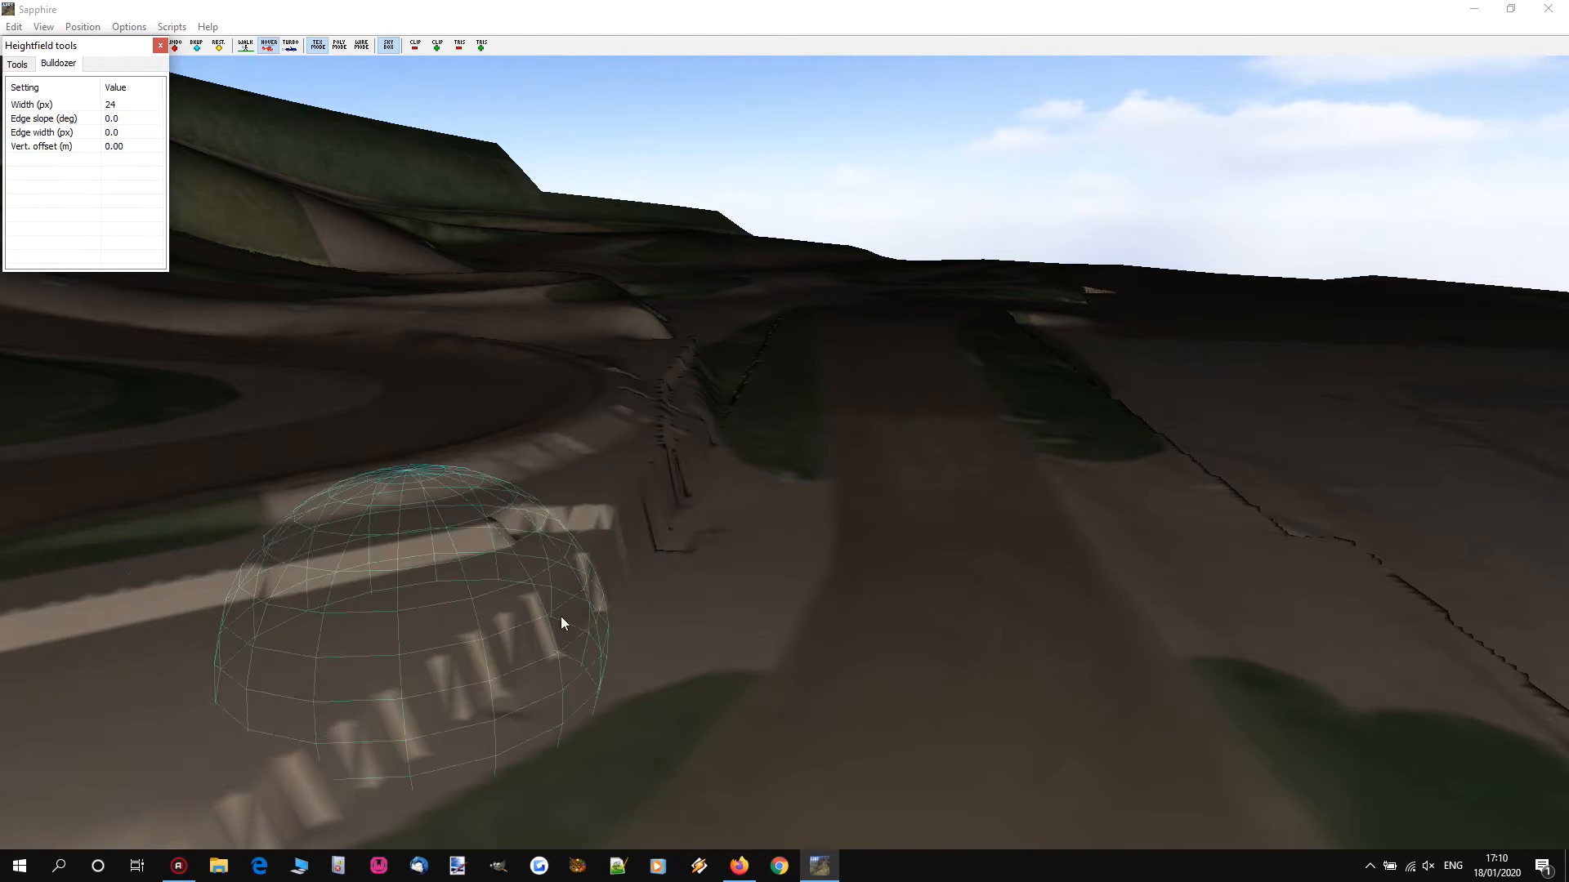
key("s")
key("a")
scroll(662, 627, "up", 3)
mouse_move(660, 663)
left_mouse_down()
mouse_move(835, 605)
mouse_move(931, 533)
mouse_move(920, 556)
mouse_move(917, 499)
left_mouse_up()
Step: Bulldoze the uneven strip beside the hairpin bank toward the straight's grass edge with a 26 px width
scroll(913, 523, "down", 2)
right_click_drag(908, 539, 786, 423)
key("d")
left_click_drag(708, 327, 768, 498)
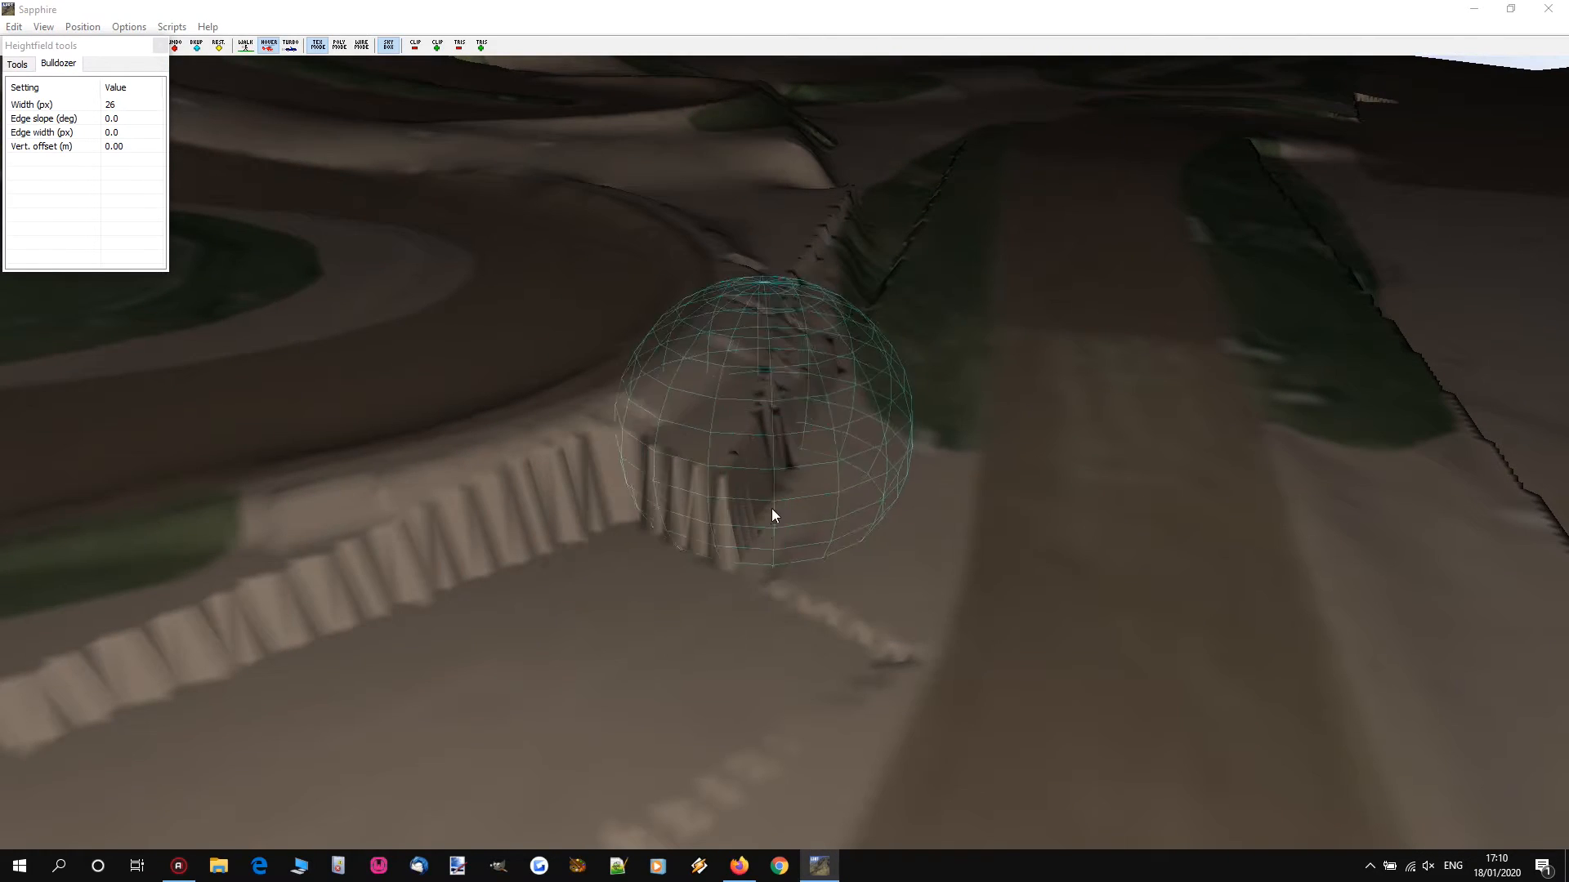
left_click_drag(690, 655, 869, 332)
Step: Bulldoze the remaining ridges between the hairpin bank and the straight's grass edge with a 22 px width
scroll(841, 498, "down", 2)
left_click_drag(859, 387, 852, 278)
right_click_drag(853, 277, 784, 425)
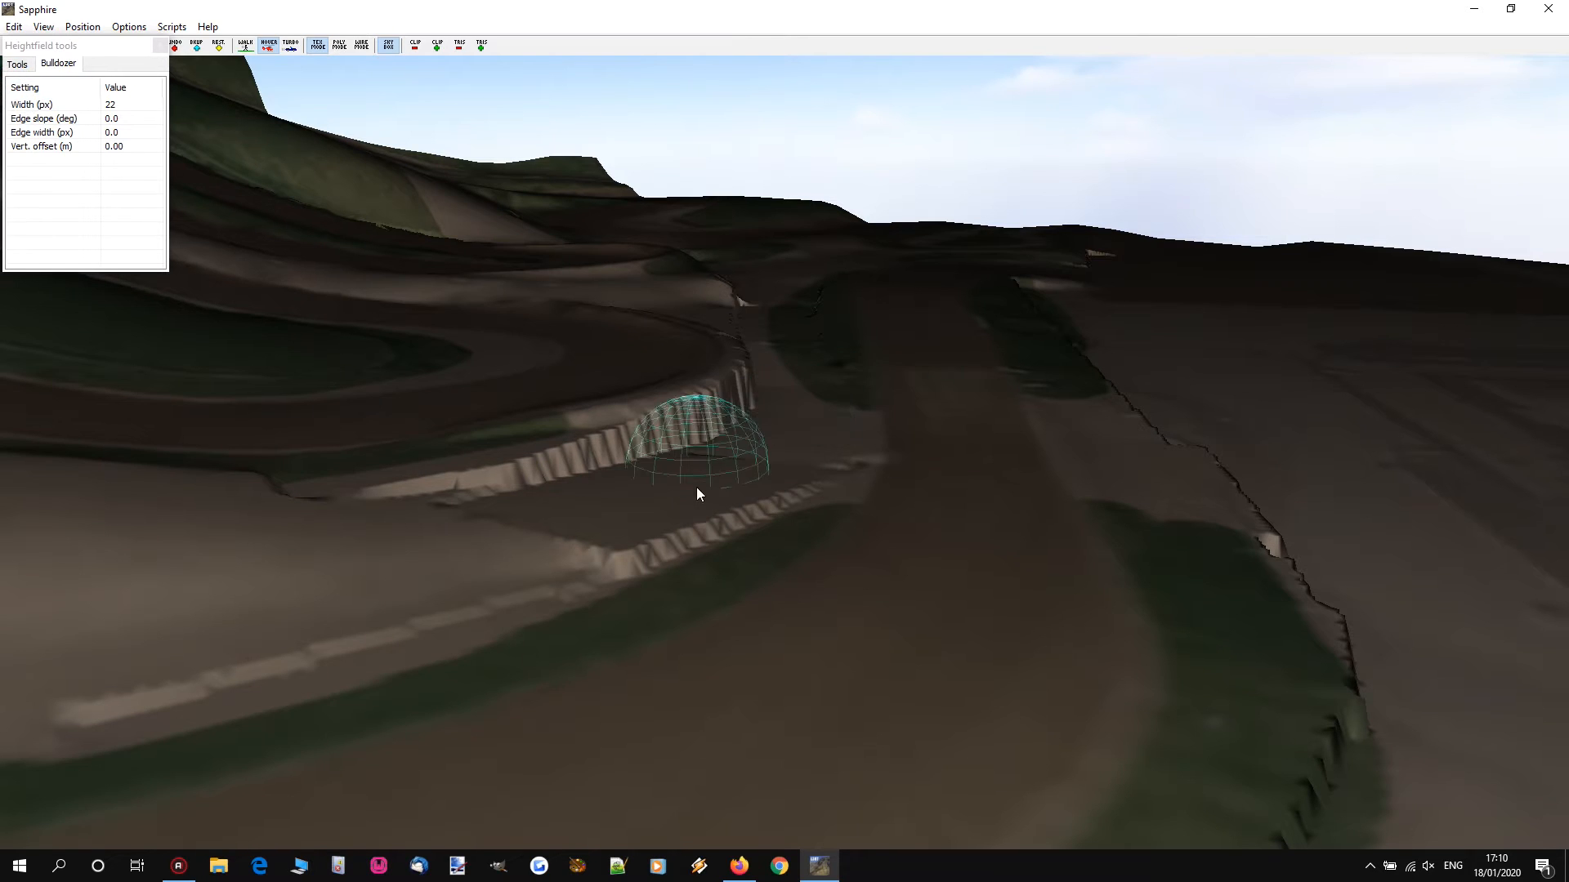
mouse_move(670, 513)
left_mouse_down()
mouse_move(813, 441)
mouse_move(788, 458)
mouse_move(811, 402)
mouse_move(603, 406)
mouse_move(631, 422)
left_mouse_up()
key("w")
right_click_drag(535, 410, 777, 400)
key("s")
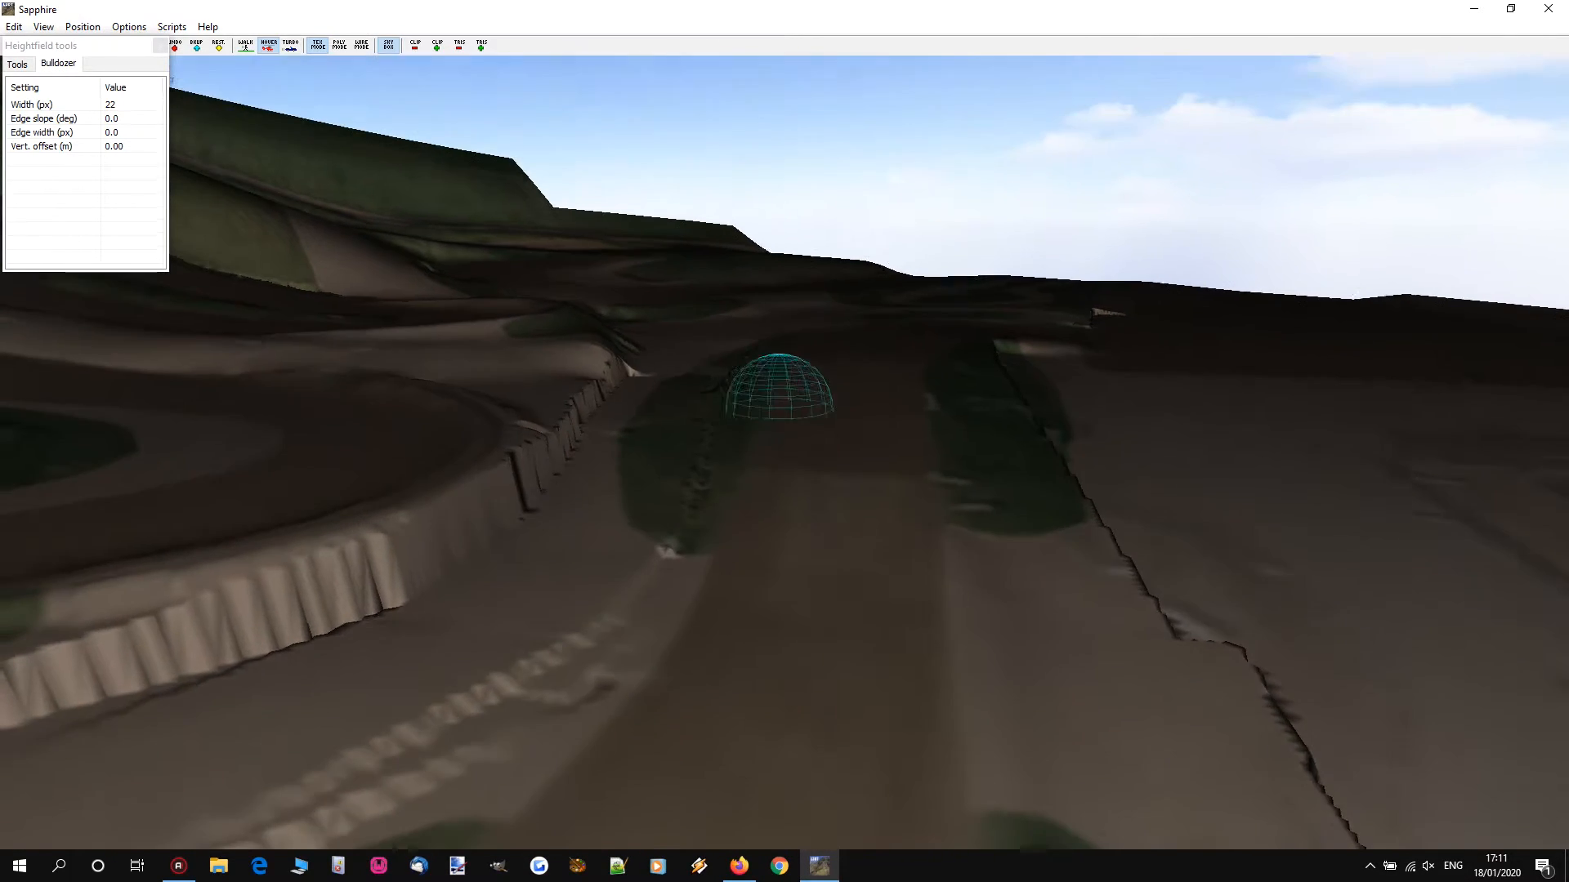
Step: Switch to Firefox and replay the GoPro approach to the finish jump, pausing at 2:46
left_click(739, 867)
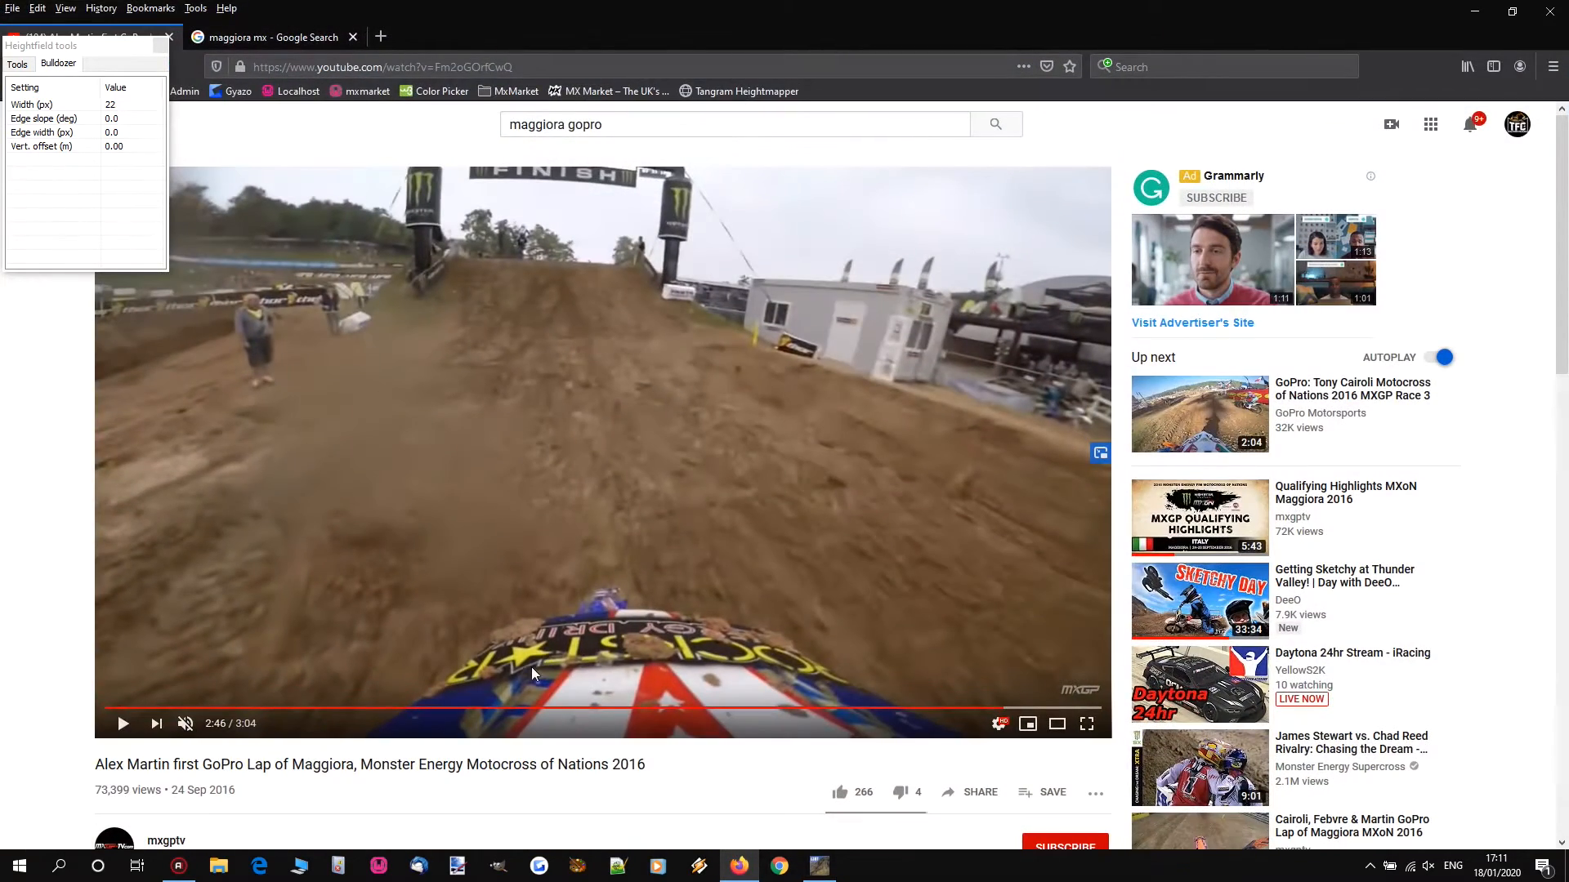
left_click(974, 709)
left_click(887, 454)
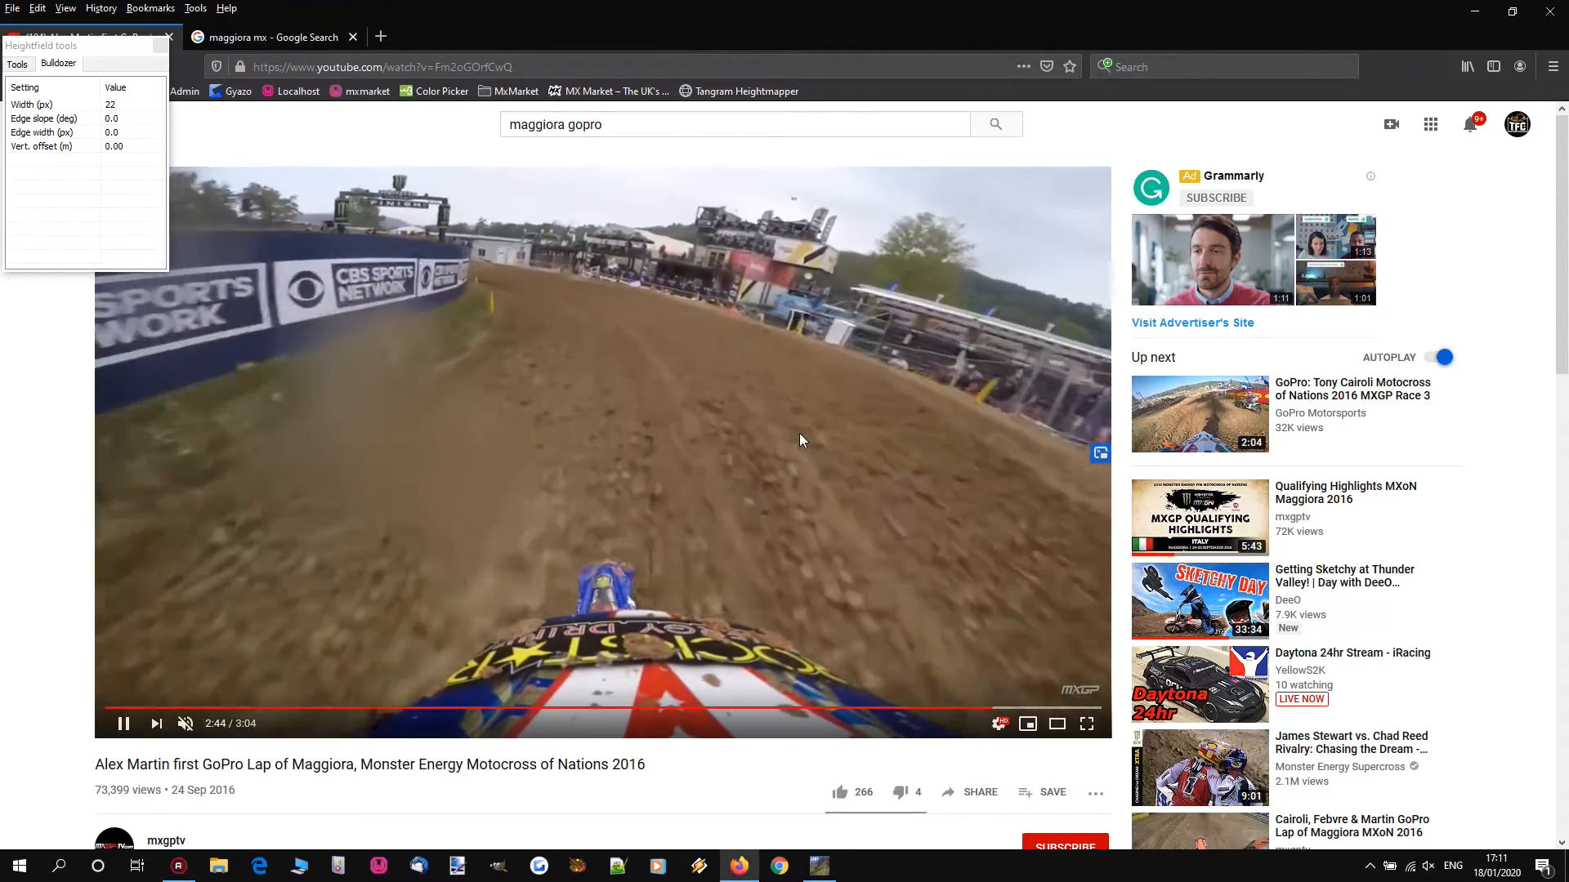
left_click(799, 435)
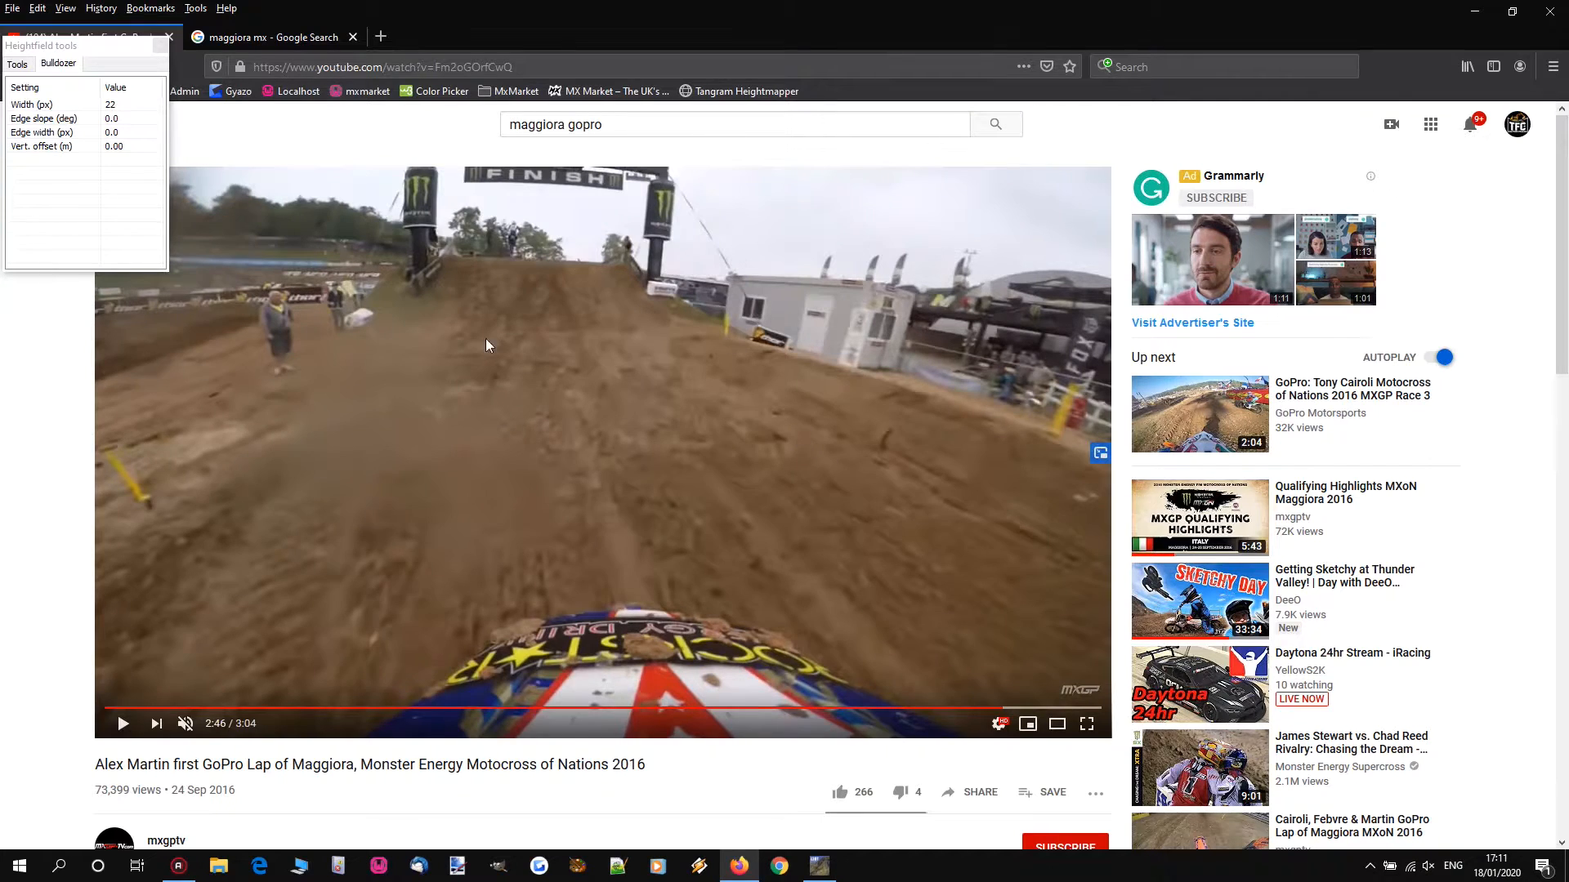
Step: Switch to Sapphire and examine the finish straight, its turn and the hairpin bank from several angles
left_click(1487, 11)
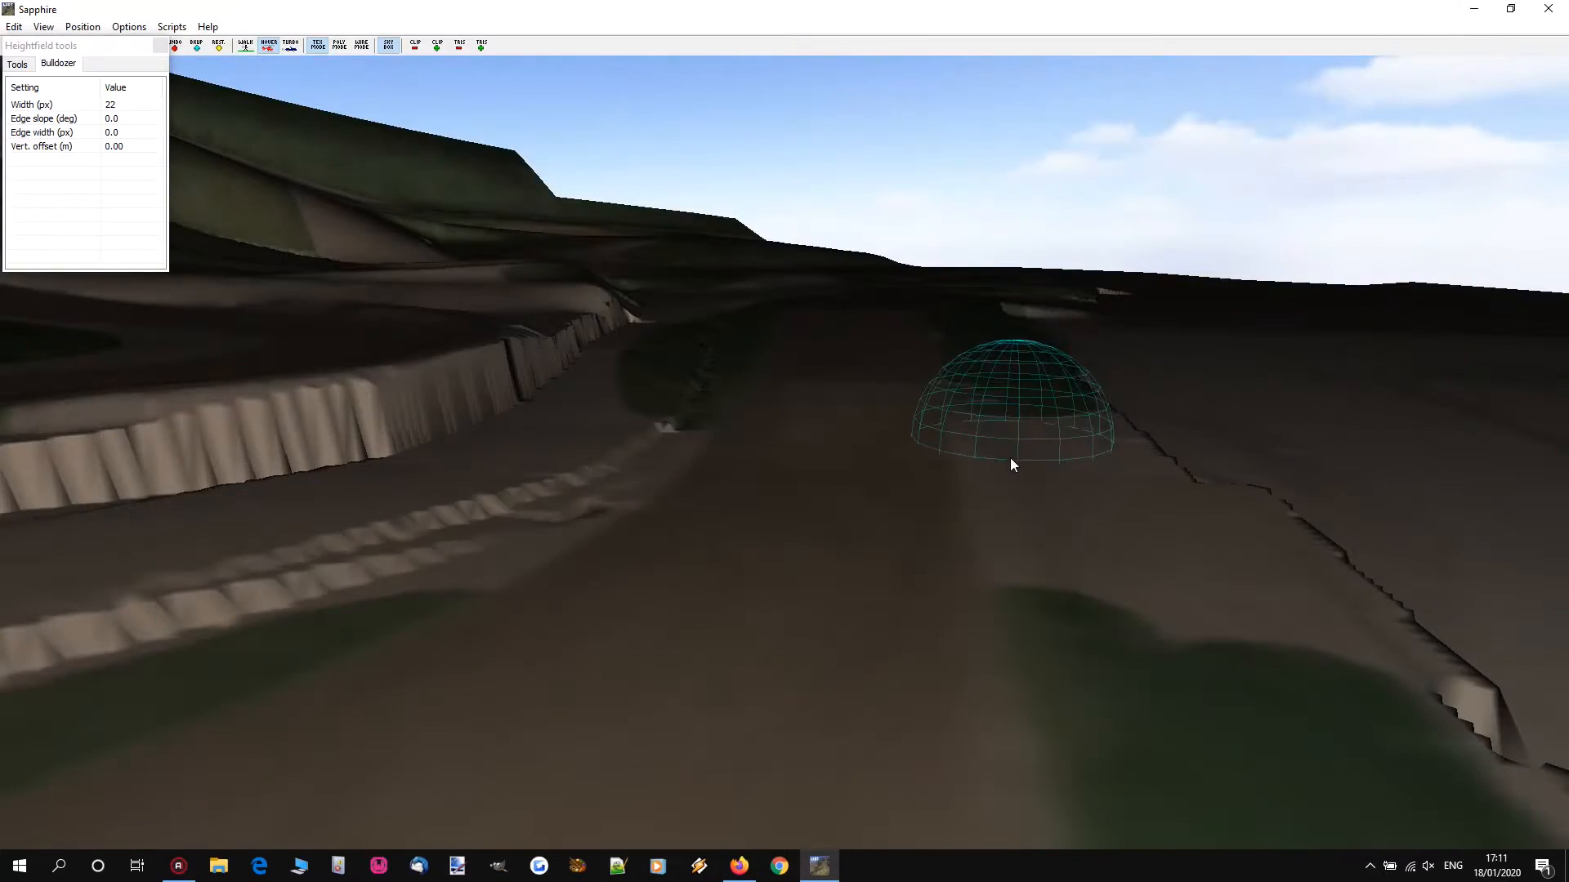
key("w")
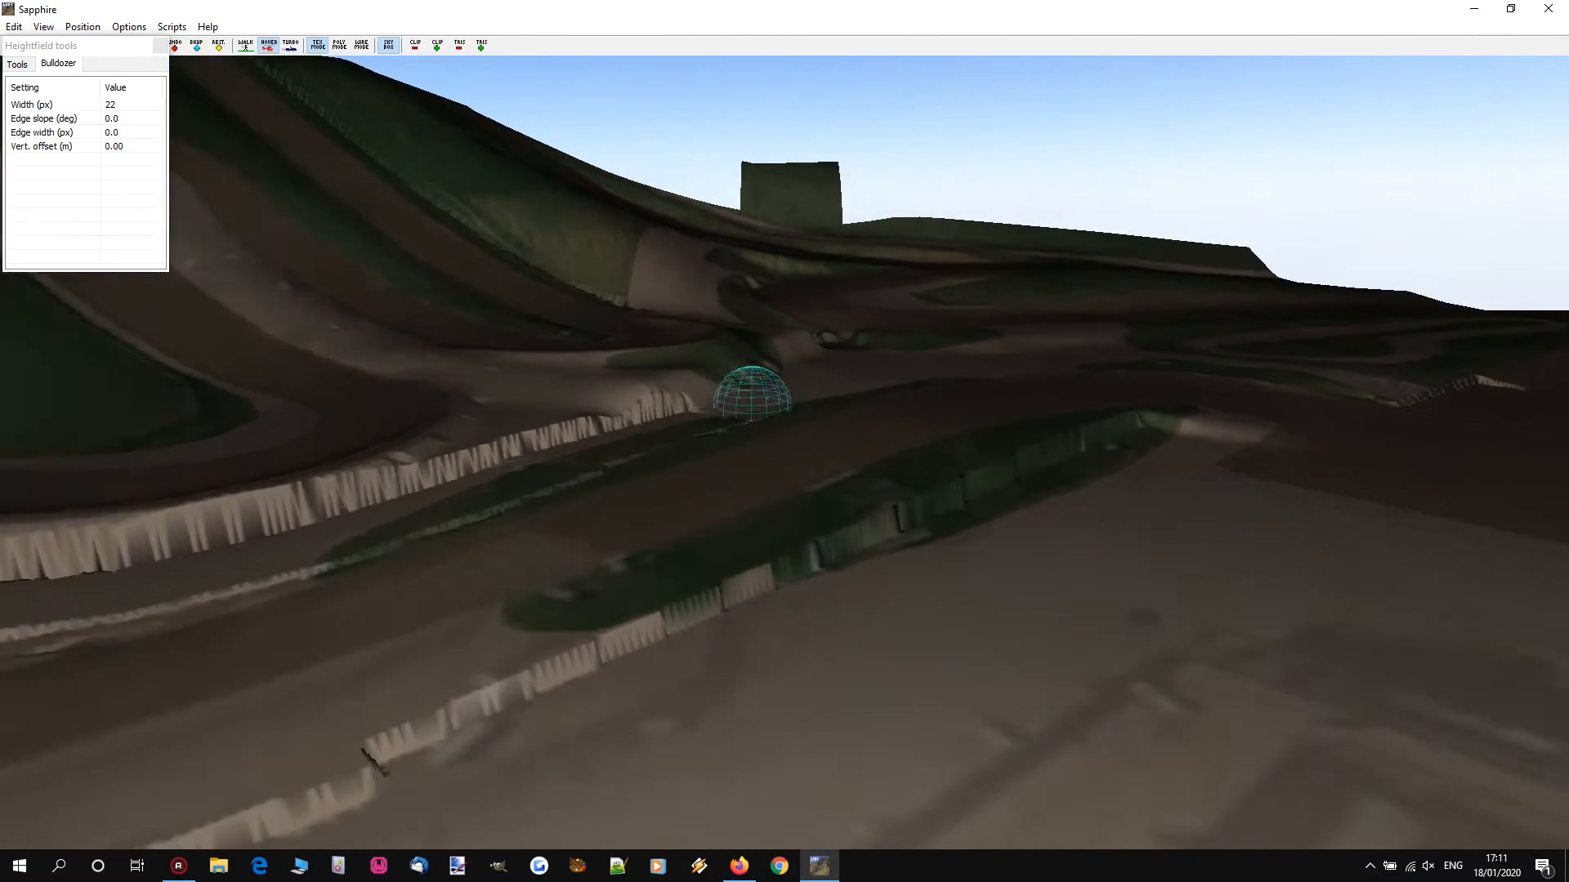
key("w")
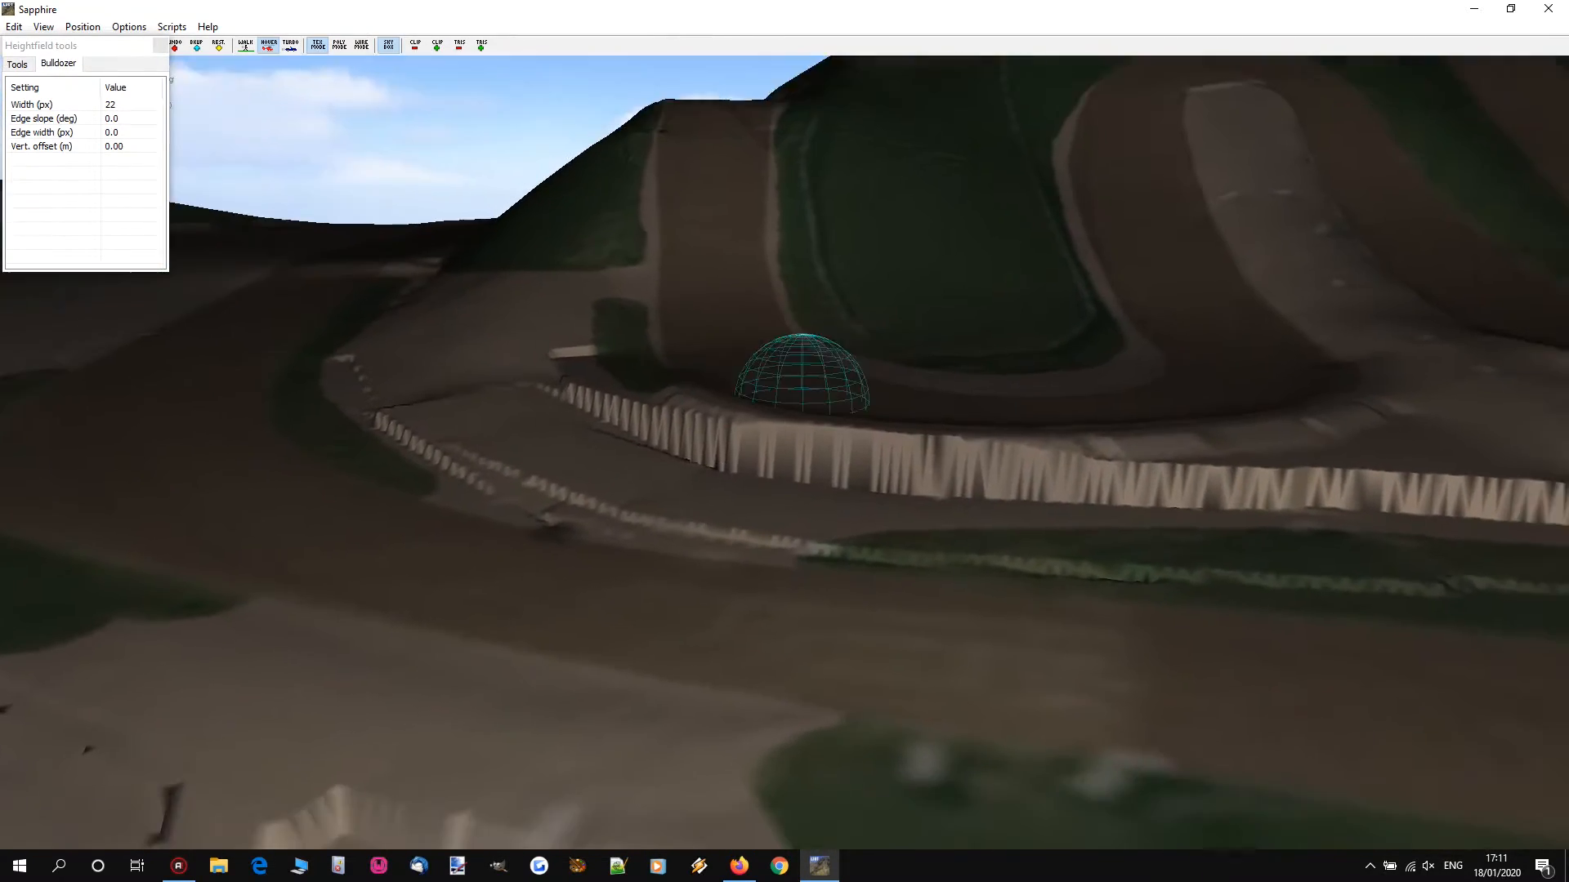
key("w")
key("w")
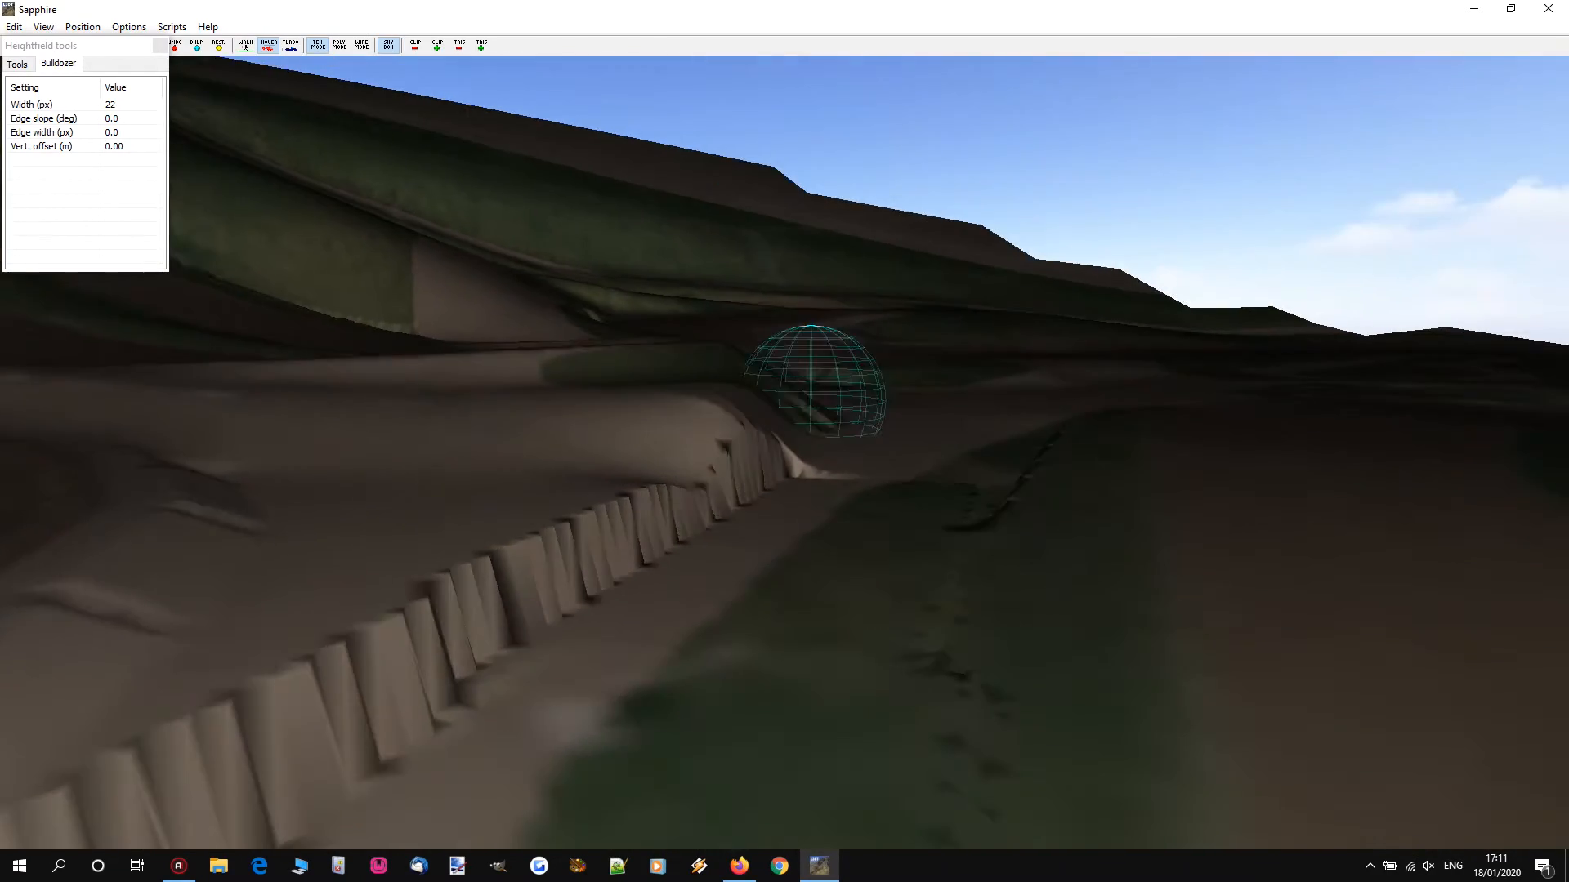
key("w")
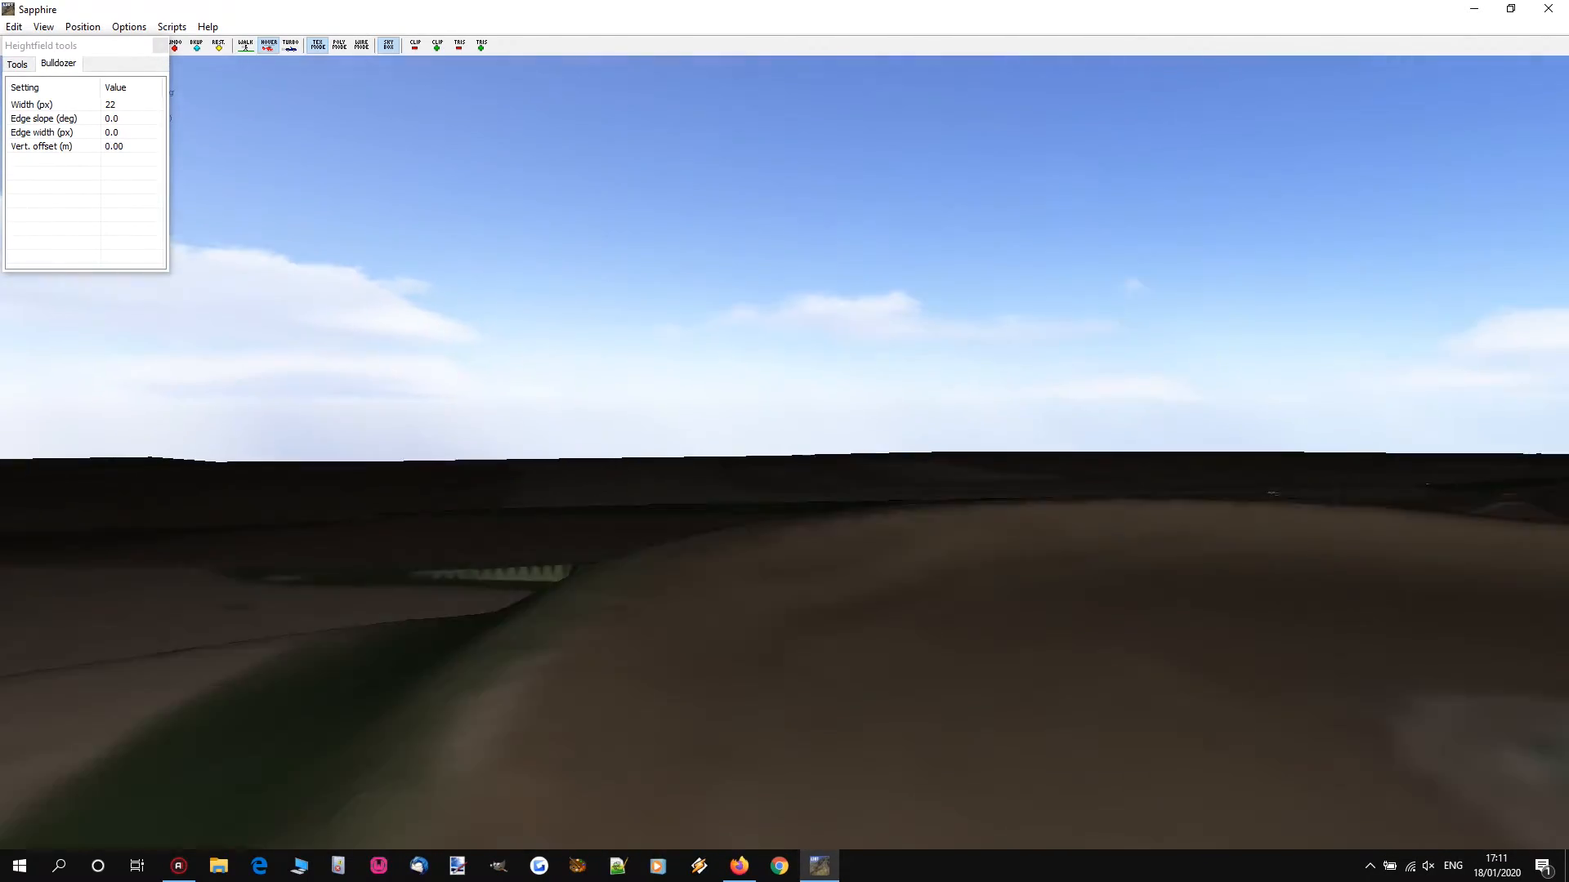
key("s")
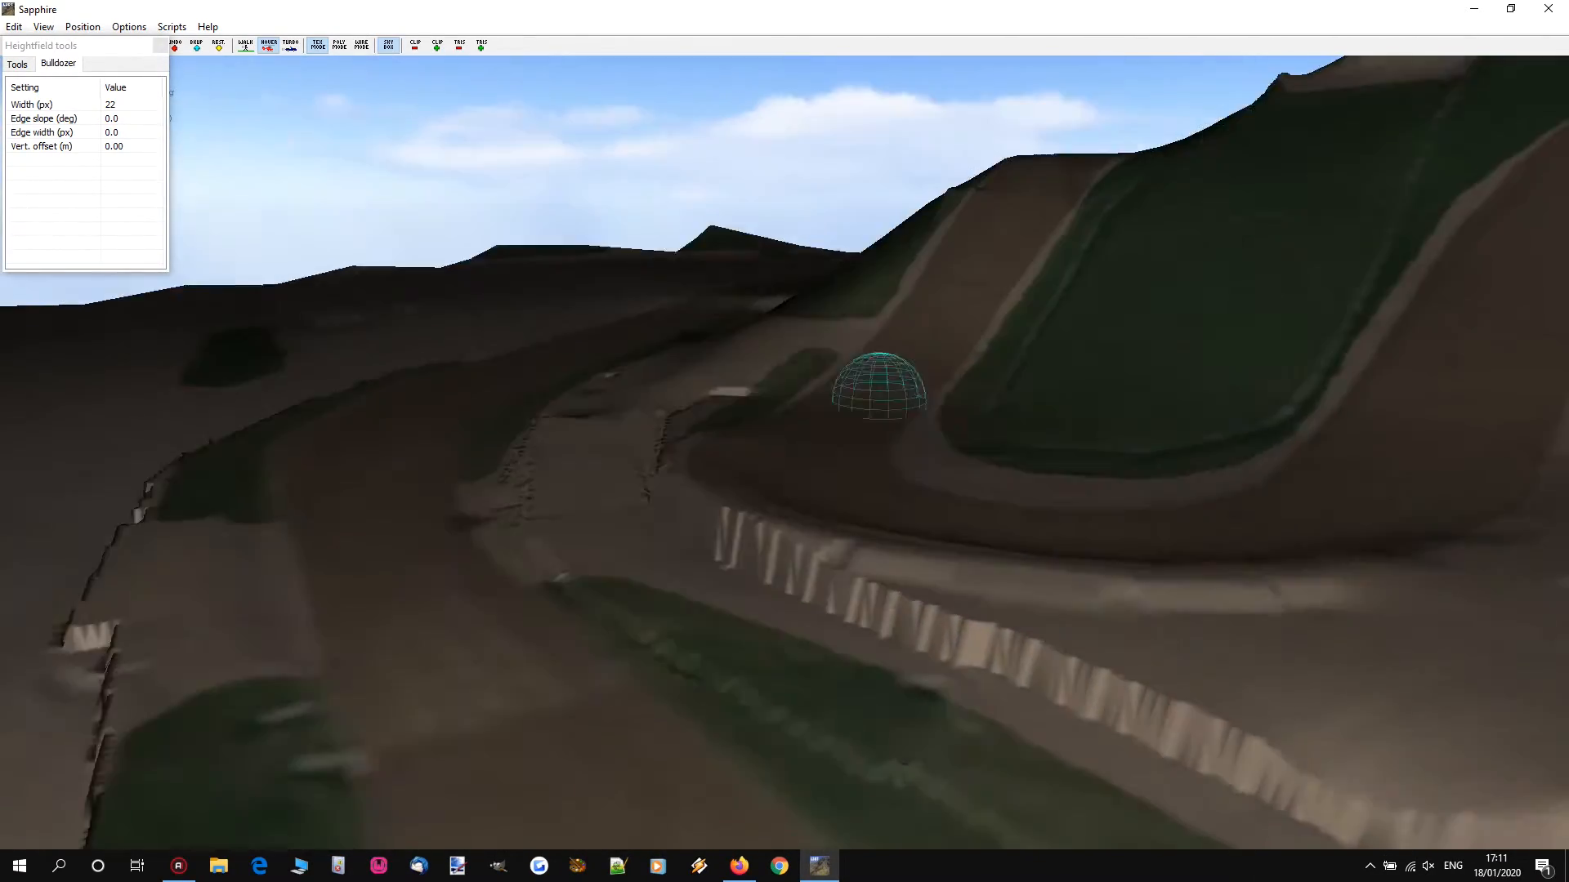
key("s")
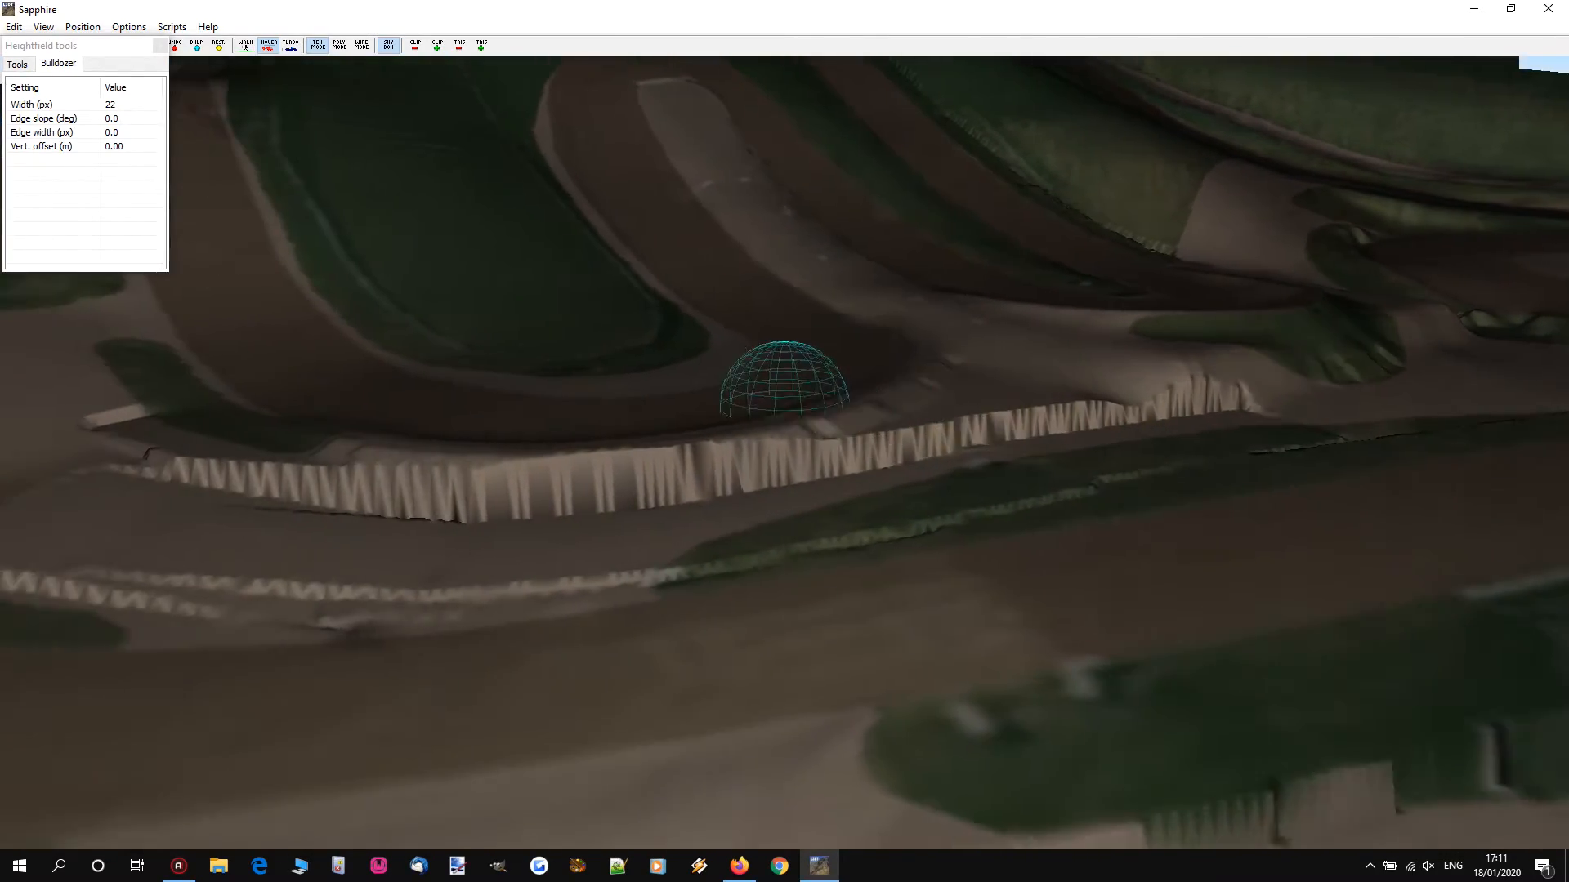
key("s")
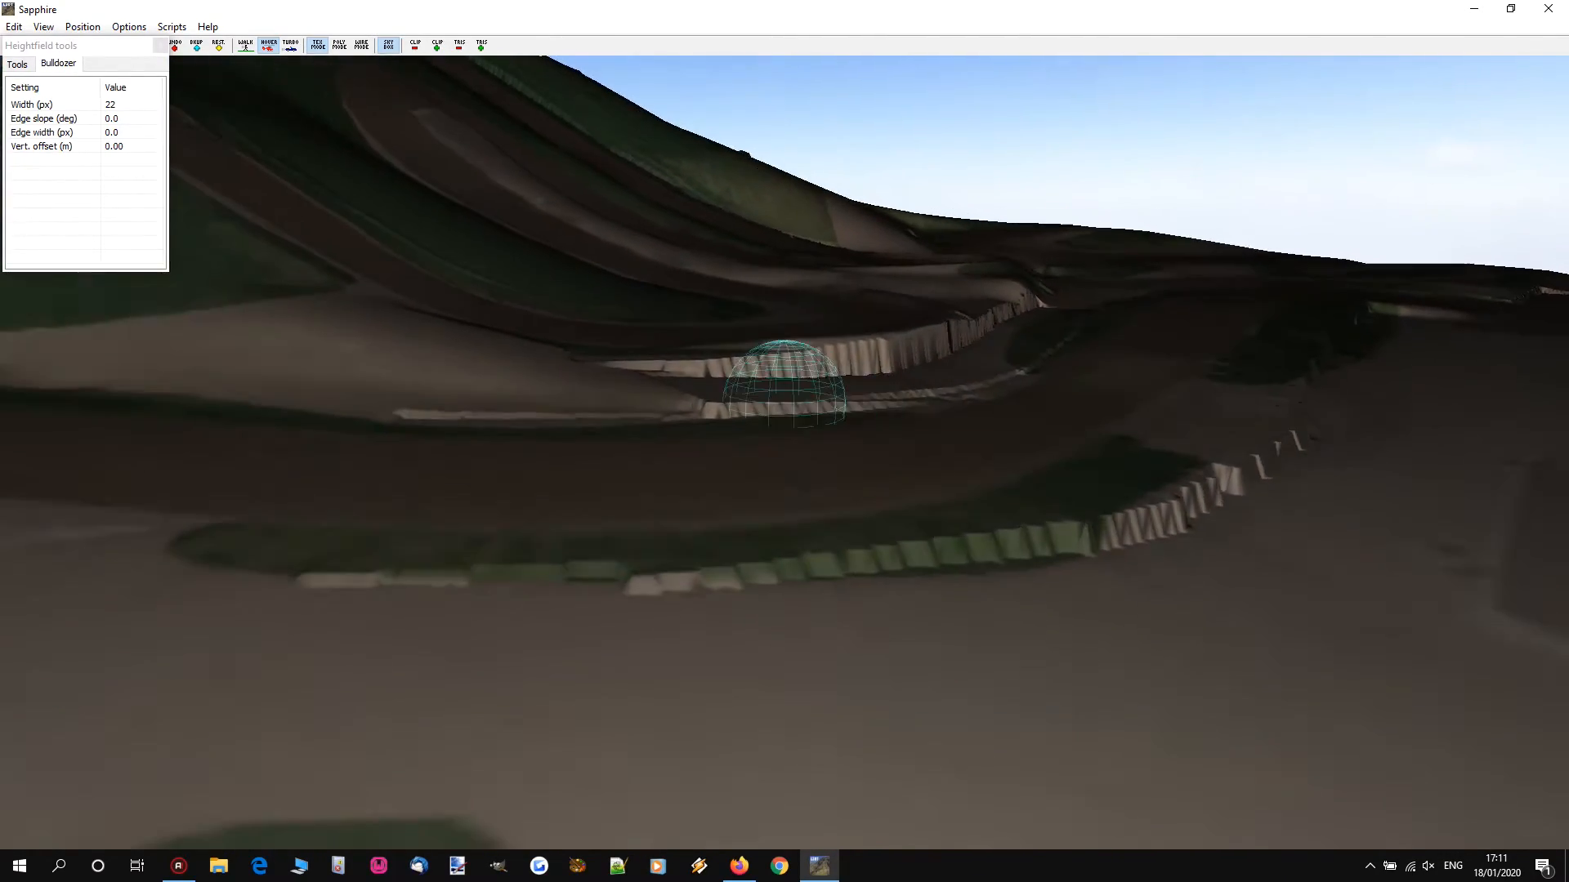
key("w")
key("a")
key("Escape")
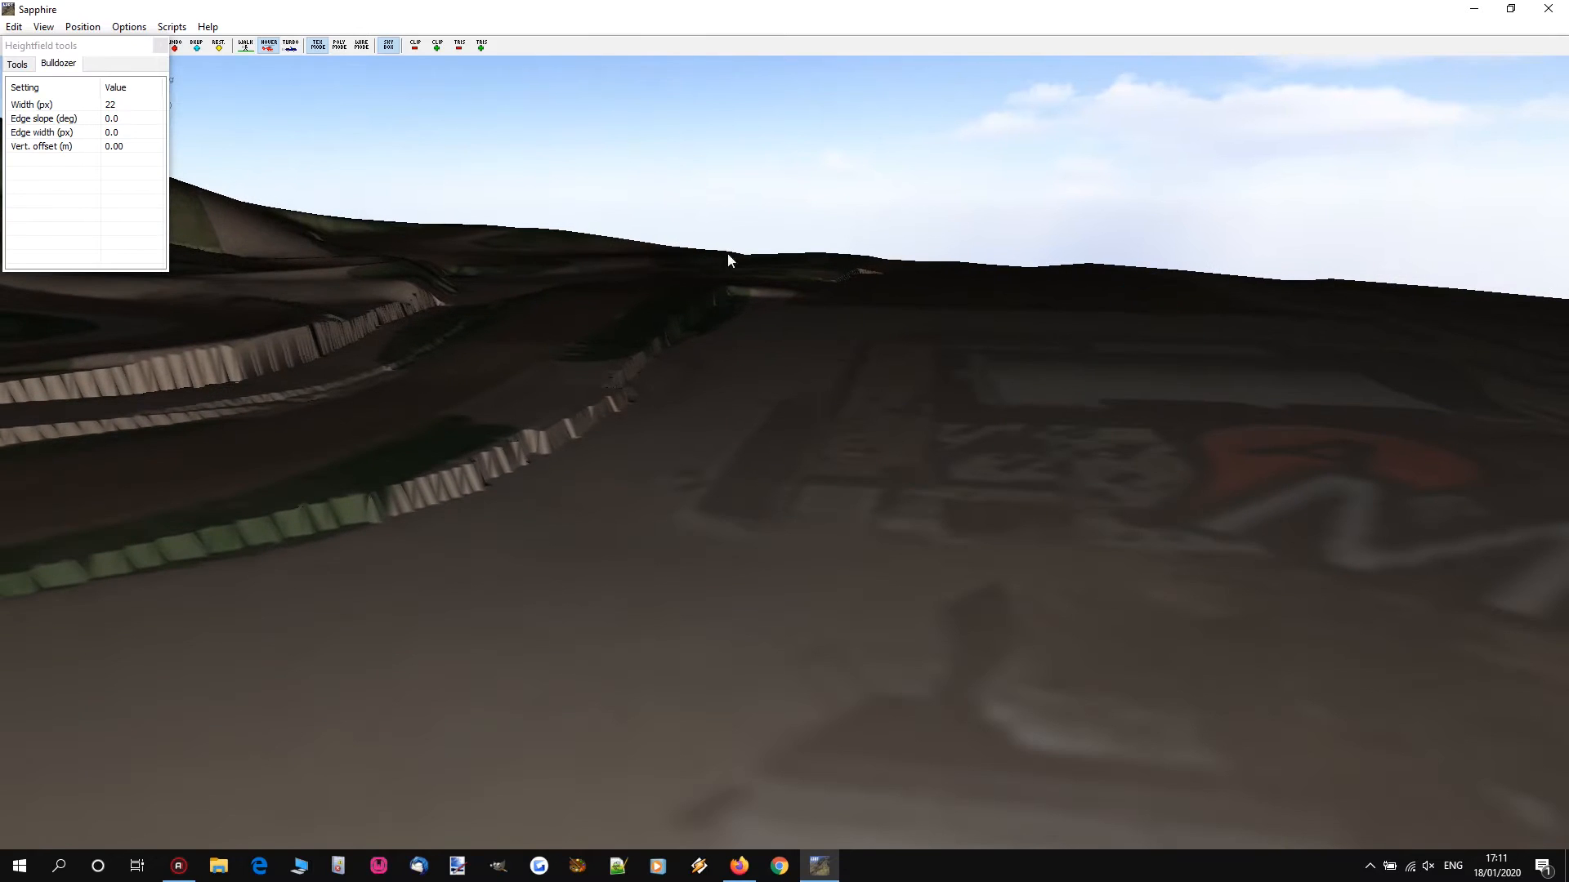
key("a")
key("w")
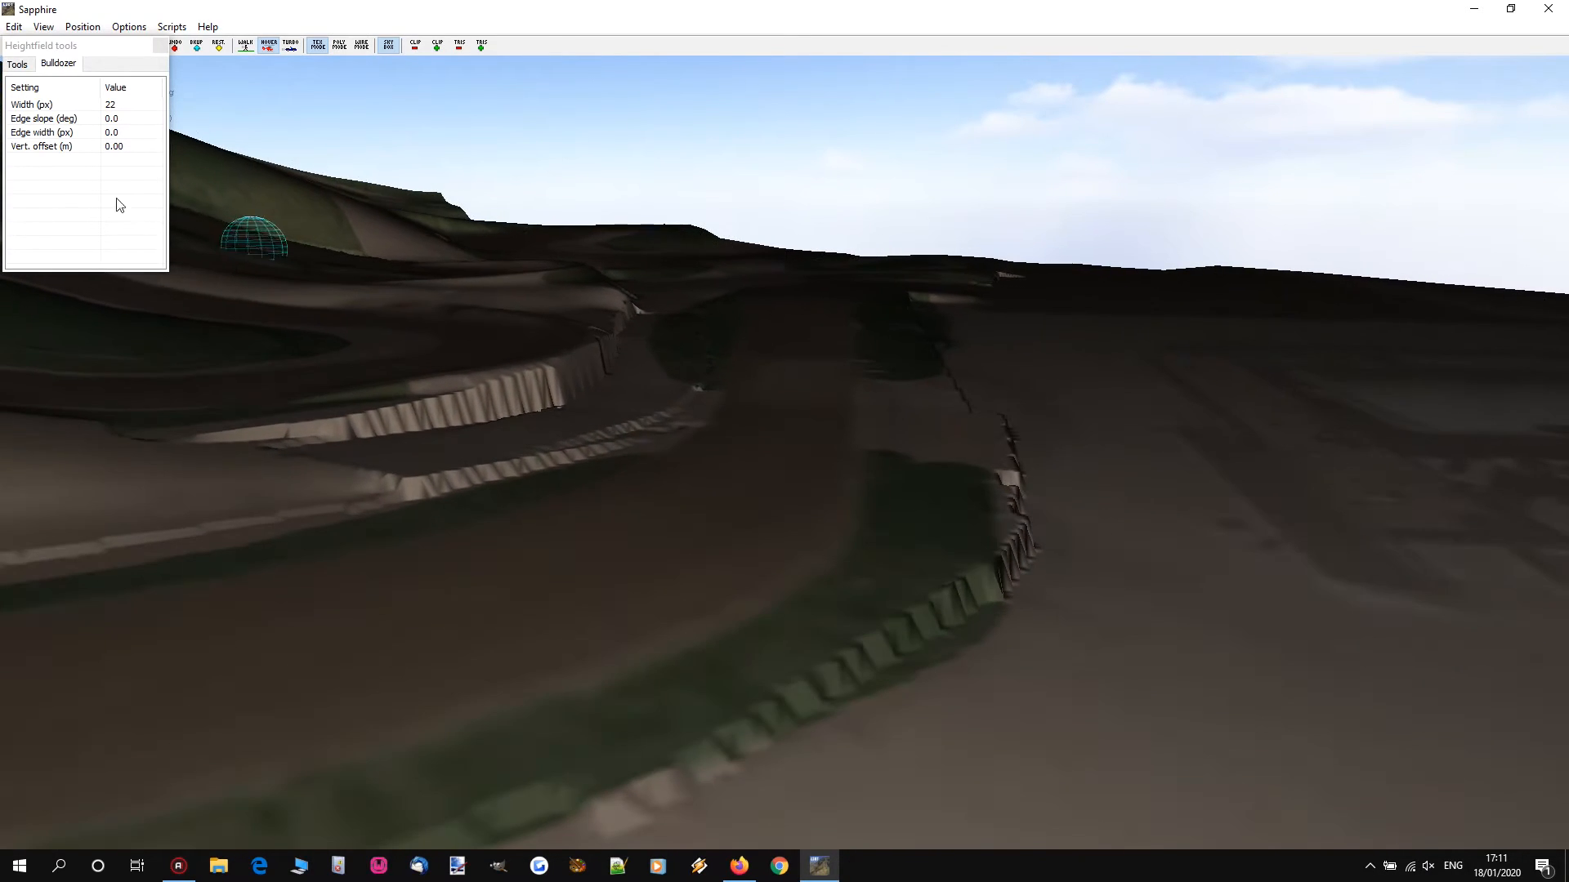
Step: Set the bulldozer to a 92 px width and a 0.5 m vertical offset over the finish straight
scroll(691, 559, "up", 15)
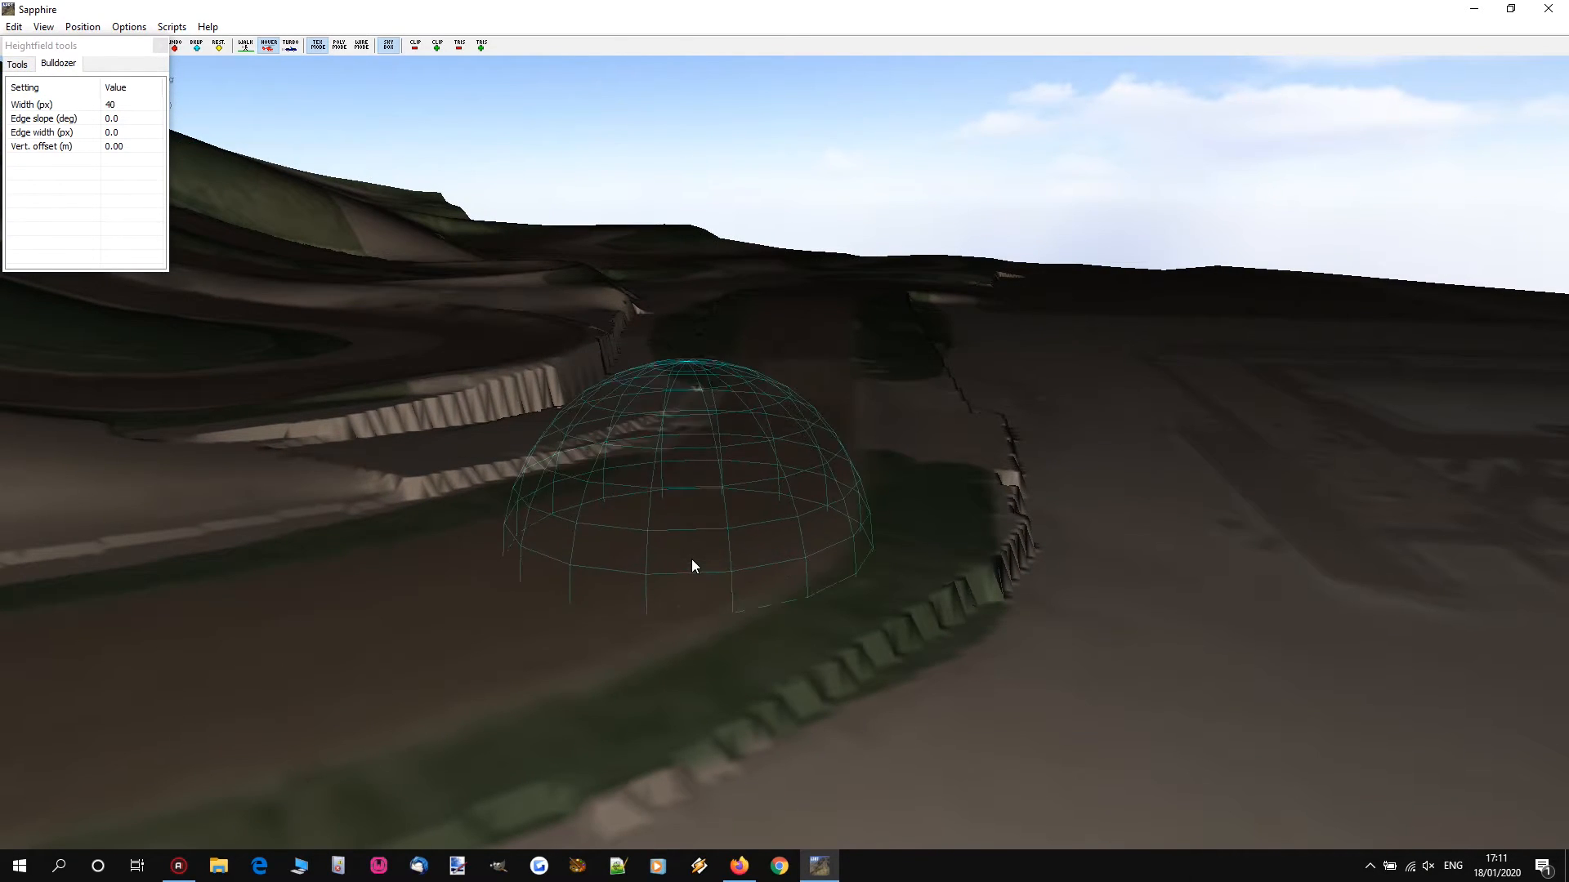
mouse_move(691, 561)
right_mouse_down()
mouse_move(784, 453)
mouse_move(780, 409)
mouse_move(781, 427)
right_mouse_up()
key("s")
key("w")
key("w")
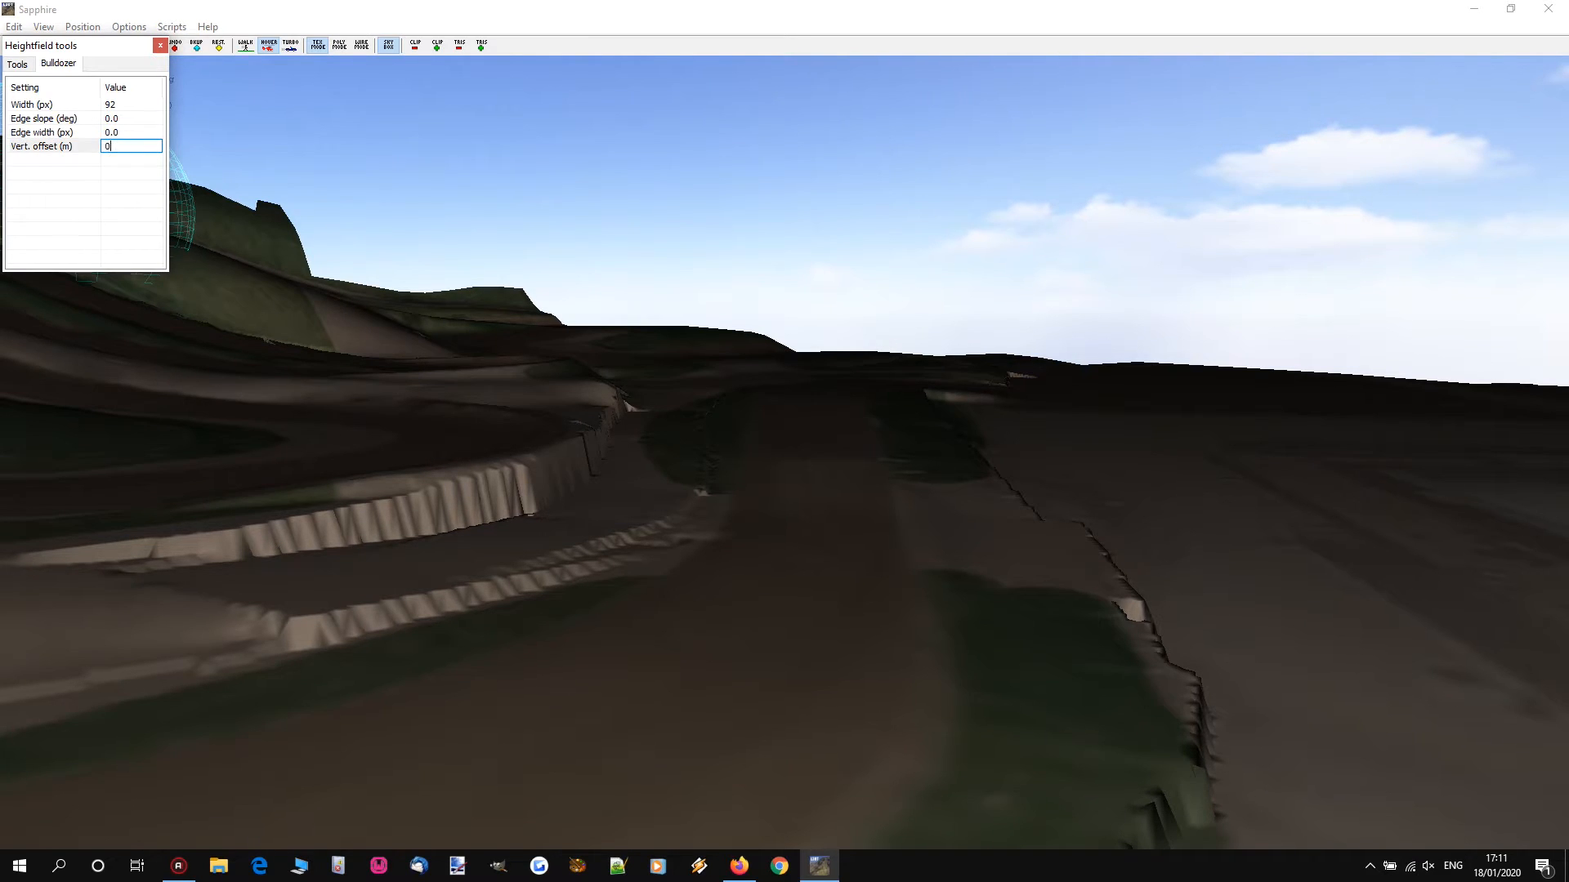
type("0.5")
key("Return")
Step: Raise the finish straight by bulldozing along it to its far end with the 0.5 m vertical offset
scroll(830, 583, "down", 2)
left_click_drag(830, 583, 803, 405)
mouse_move(833, 564)
left_mouse_down()
mouse_move(689, 700)
mouse_move(830, 543)
mouse_move(730, 650)
mouse_move(784, 609)
left_mouse_up()
scroll(785, 609, "down", 1)
right_click_drag(785, 610, 549, 530)
left_click_drag(550, 533, 940, 682)
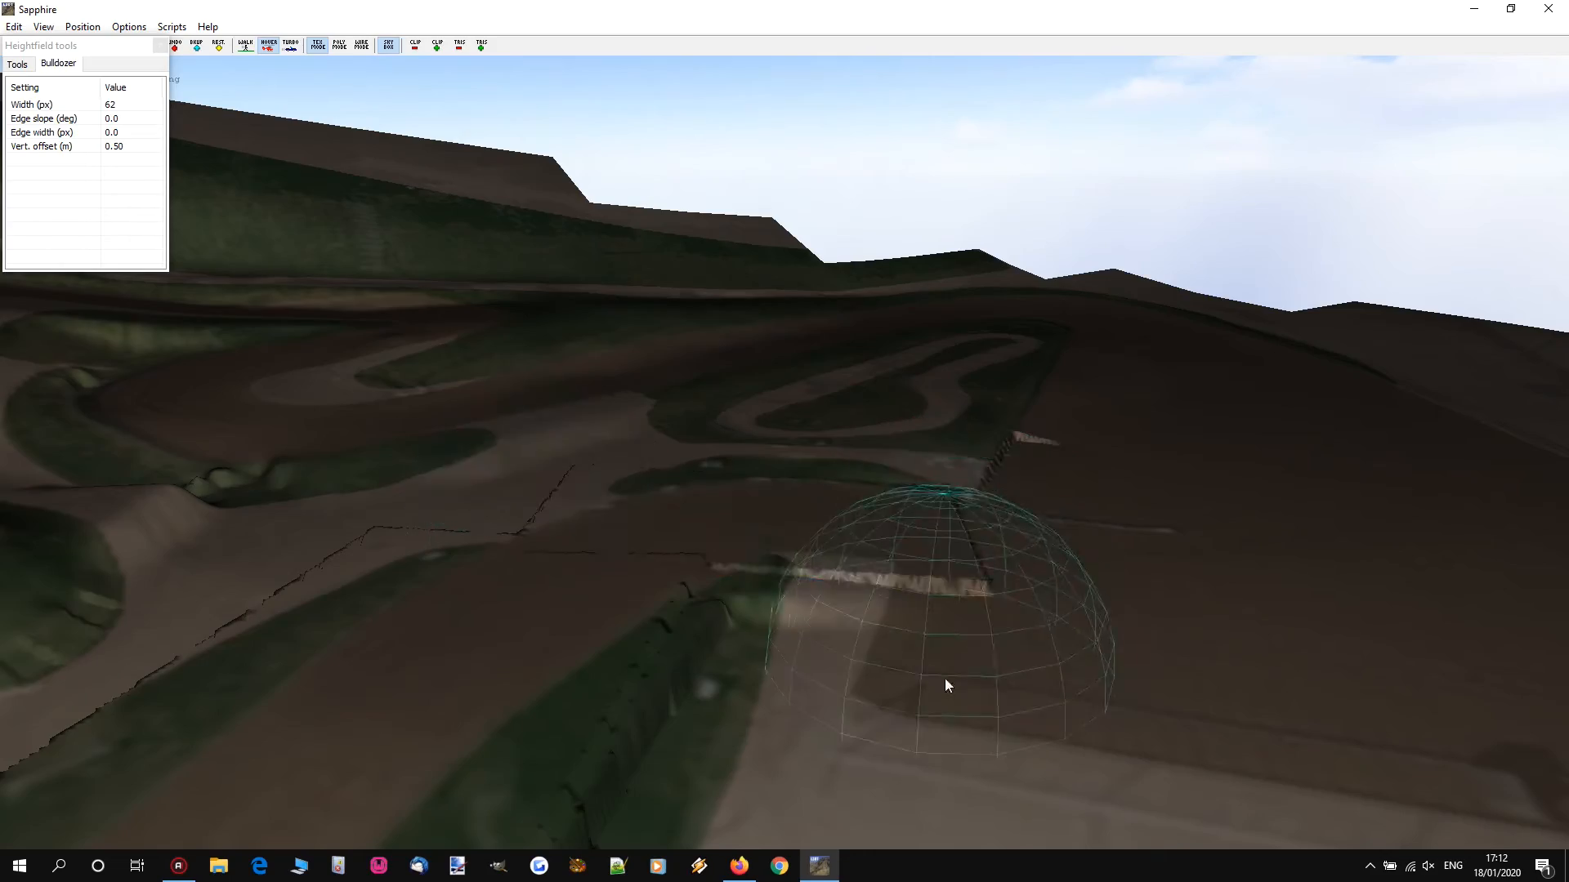
scroll(940, 682, "up", 6)
right_click_drag(939, 682, 868, 602)
left_click_drag(918, 653, 907, 436)
right_click_drag(907, 433, 776, 498)
Step: Reset the bulldozer's vertical offset to 0 and level the raised steps across the turn with a 76 px width
scroll(776, 498, "down", 6)
scroll(772, 441, "down", 2)
left_click(106, 147)
type("0")
key("Return")
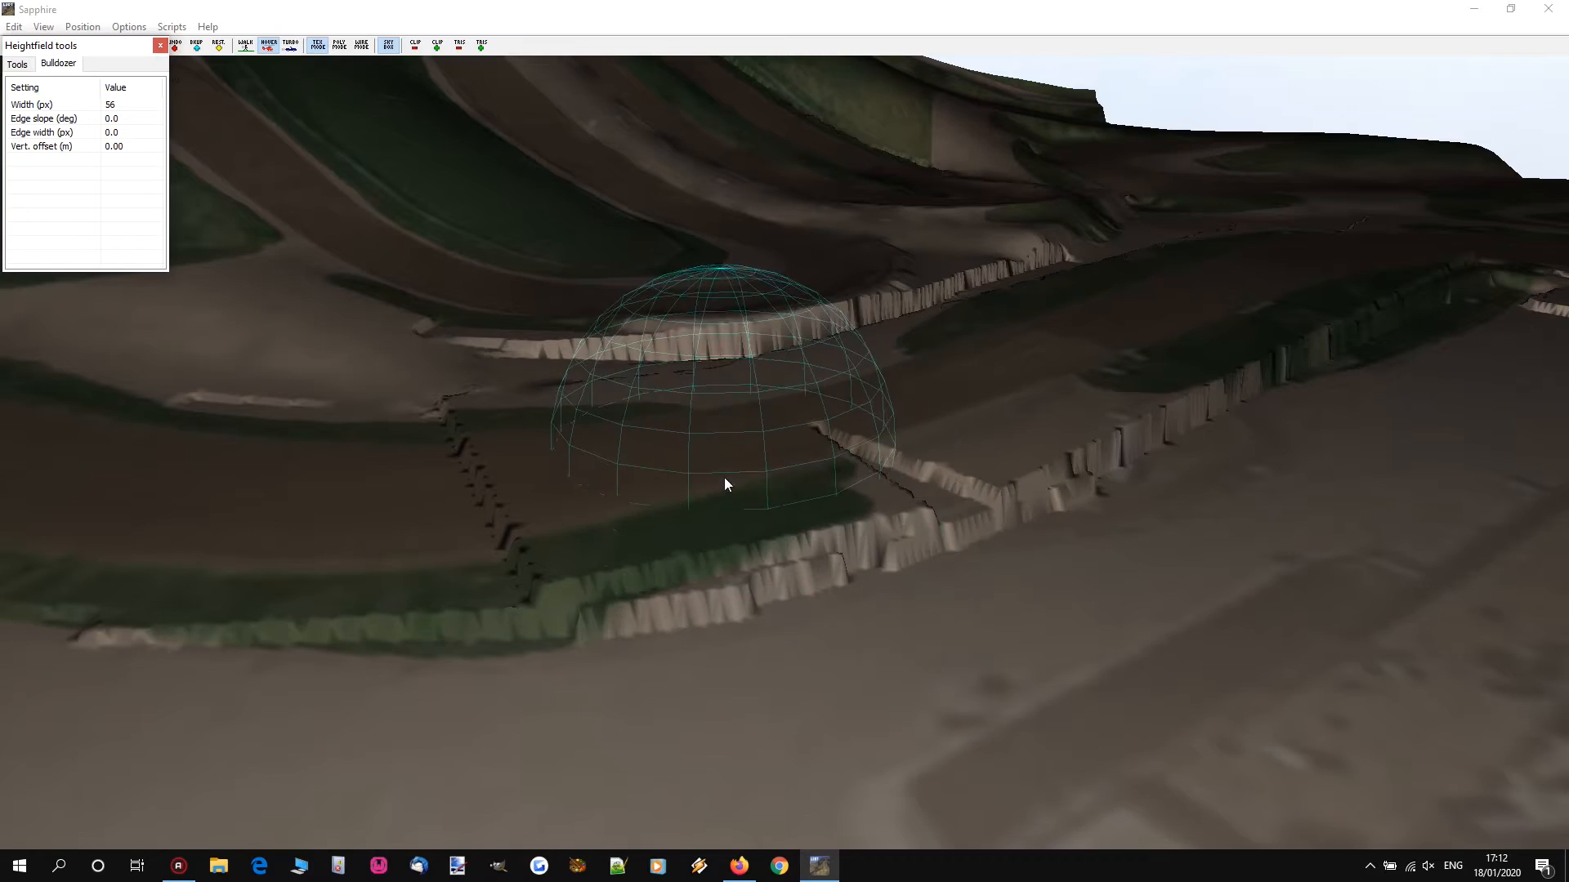
scroll(711, 474, "up", 4)
scroll(706, 459, "down", 1)
left_click_drag(703, 459, 945, 412)
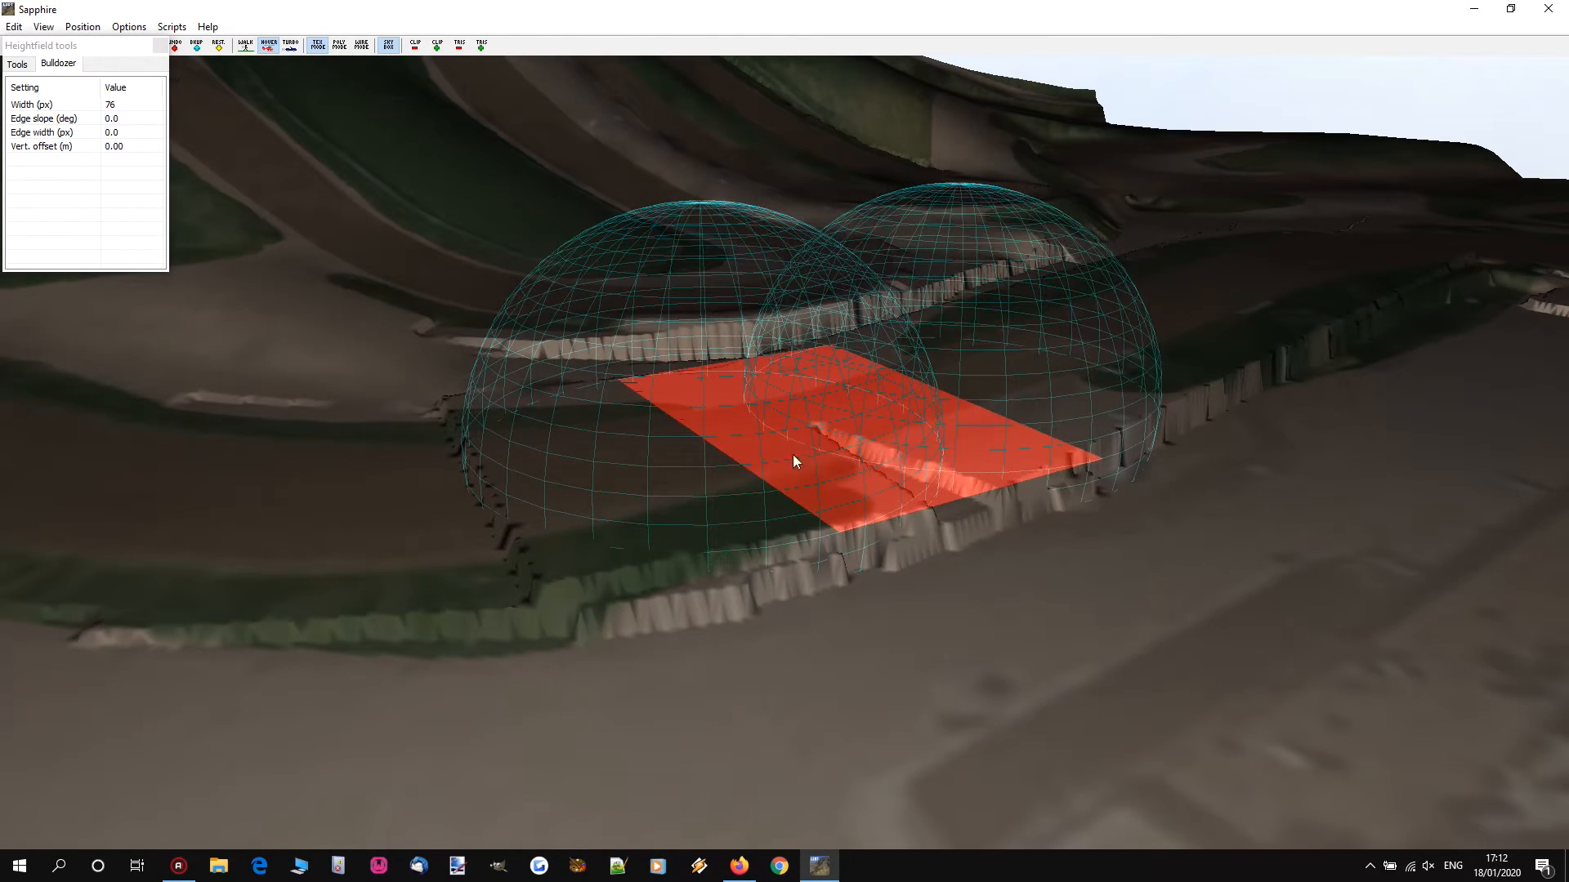
left_click_drag(641, 486, 168, 500)
left_click_drag(317, 488, 168, 454)
Step: Bulldoze the raised edges along the straight and at its far end with an 82 px width
key("w")
right_click_drag(168, 454, 768, 477)
key("s")
key("w")
left_click_drag(721, 454, 720, 434)
scroll(709, 490, "up", 3)
left_click_drag(708, 500, 1113, 472)
left_click_drag(690, 630, 945, 458)
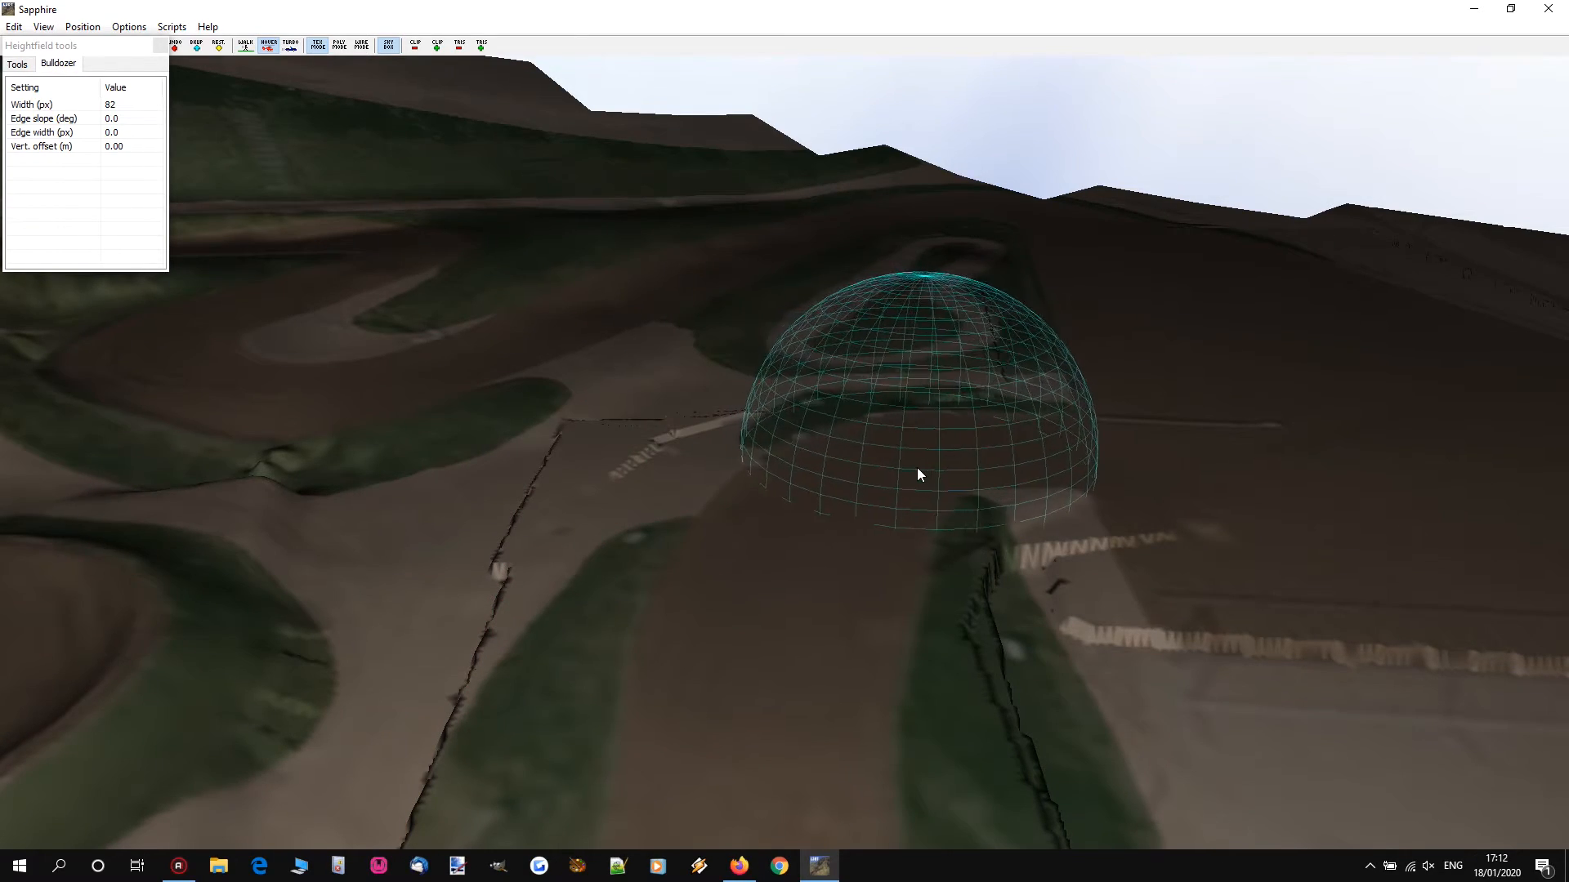
Step: Narrow the bulldozer and level the strip between the turn's grass edge and the hairpin bank
key("d")
right_click_drag(916, 469, 917, 453)
key("d")
right_click_drag(785, 453, 821, 483)
key("w")
key("d")
key("d")
key("w")
key("w")
right_click_drag(736, 446, 784, 423)
key("s")
key("w")
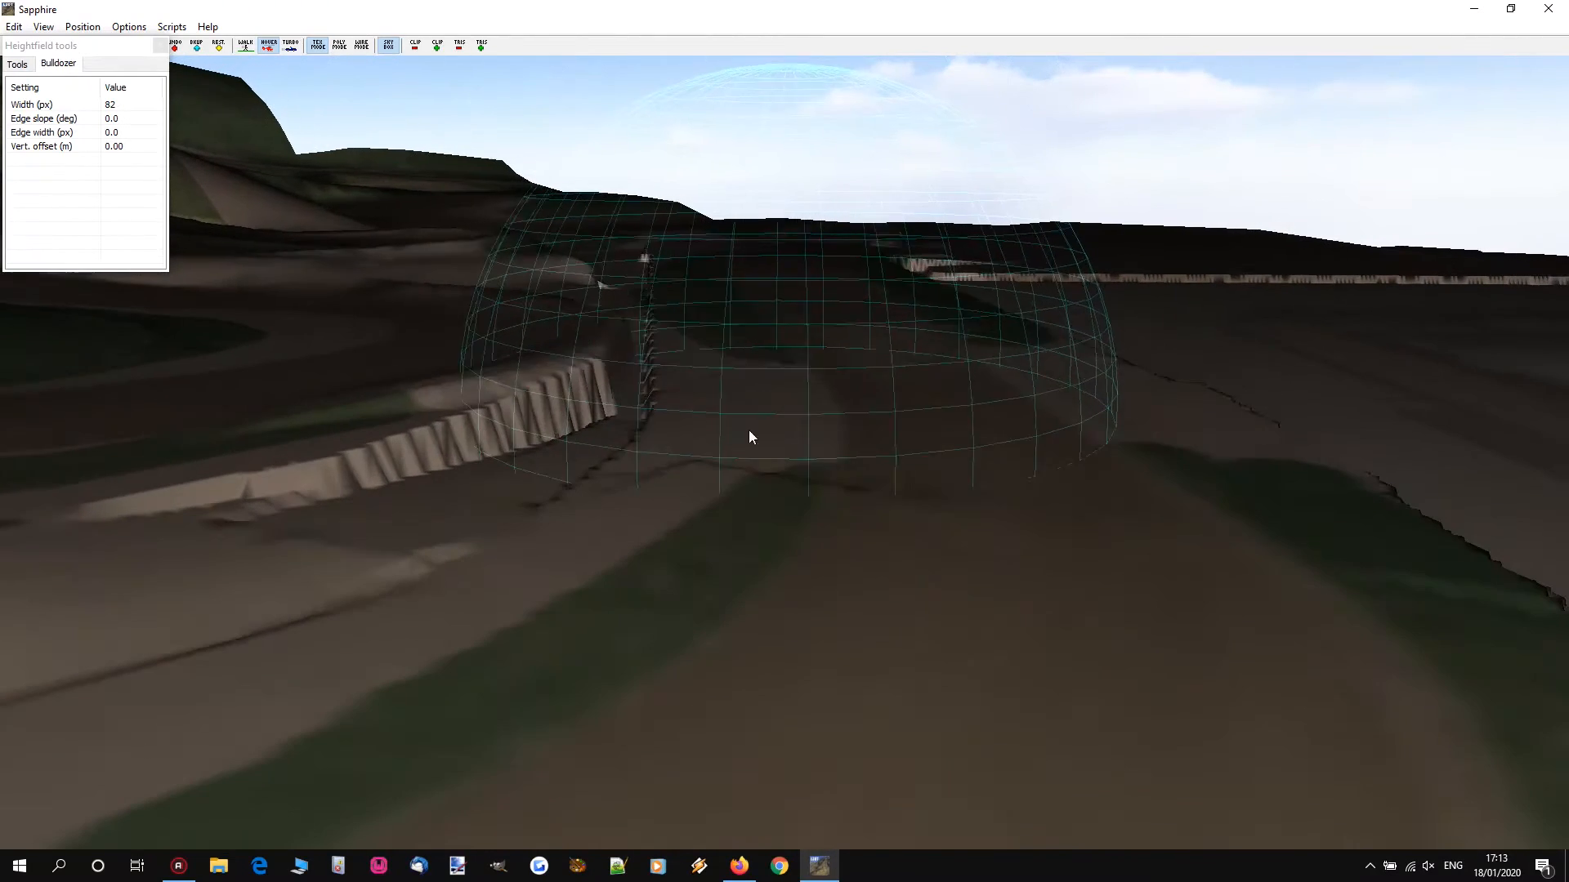
scroll(441, 573, "down", 10)
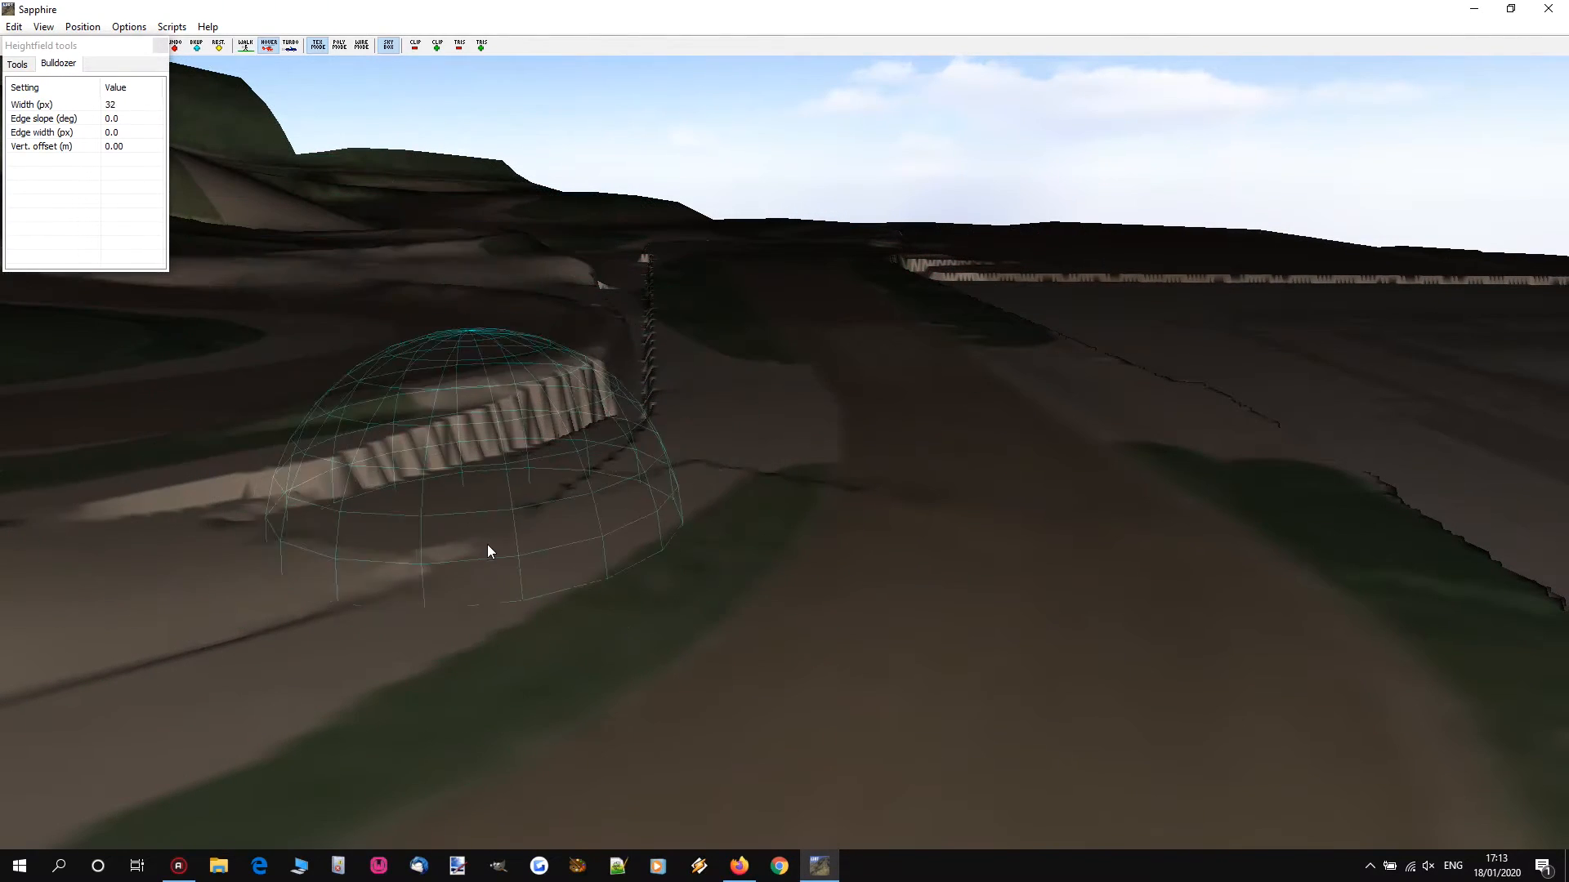
scroll(411, 577, "up", 3)
left_click_drag(410, 577, 709, 349)
Step: Bulldoze the ground between the hairpin bank and the straight's grass strip, using widths from 28 to 34 px
scroll(705, 440, "down", 4)
key("w")
right_click_drag(777, 392, 787, 376)
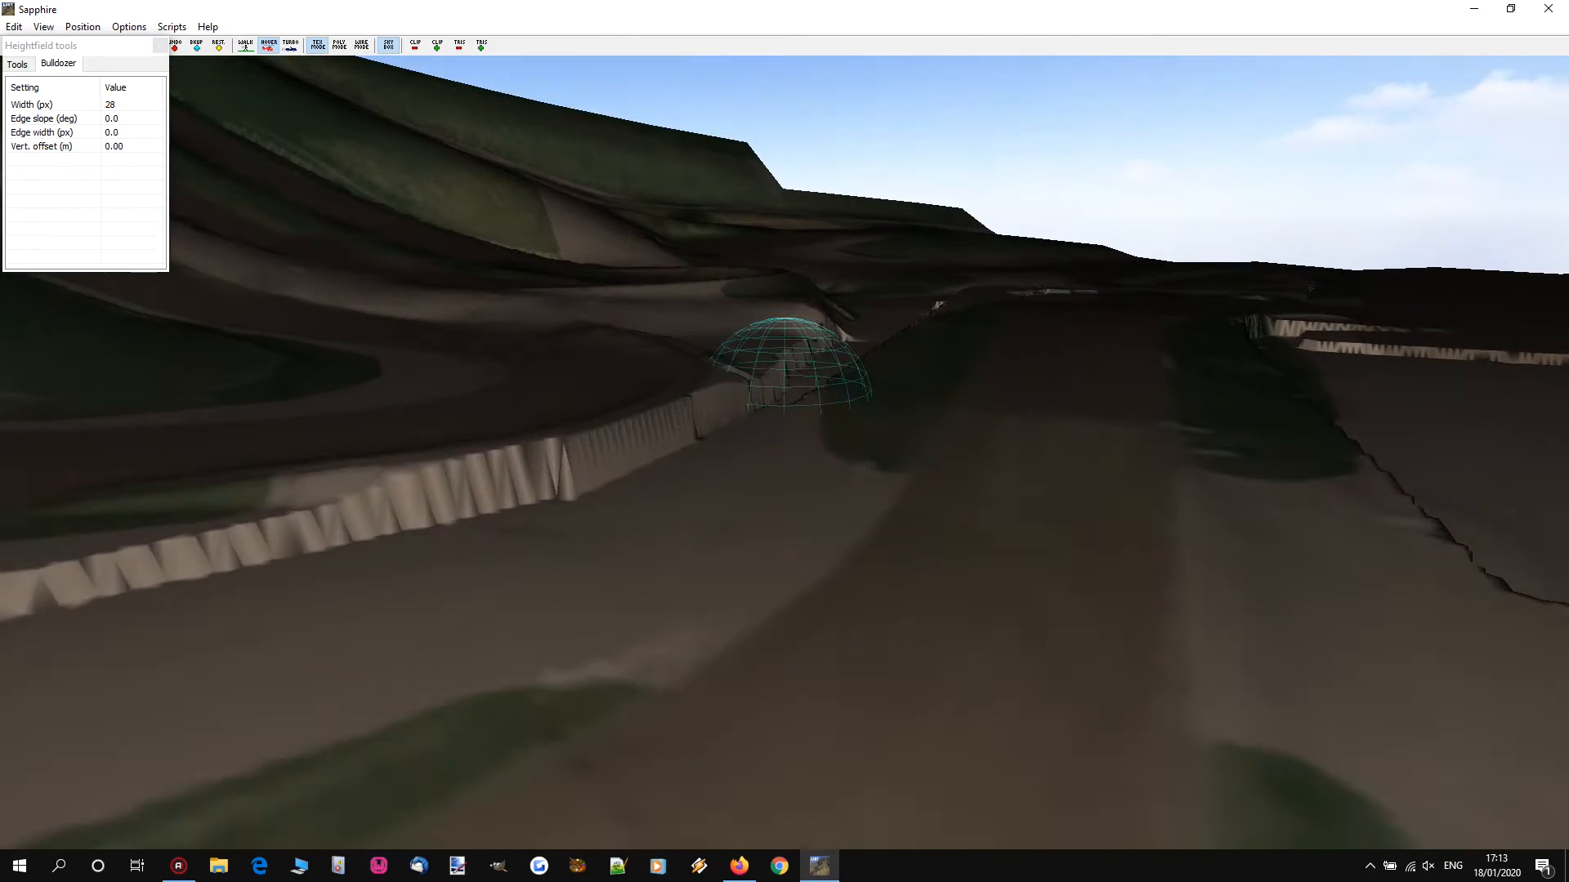
left_click_drag(849, 619, 842, 431)
left_click_drag(824, 555, 765, 423)
scroll(854, 466, "up", 3)
left_click_drag(854, 500, 956, 462)
left_click_drag(899, 580, 776, 453)
left_click_drag(827, 548, 611, 768)
Step: Bulldoze the steep bank beyond the hairpin, where the neighbouring track sections meet, with a 34 px width
key("w")
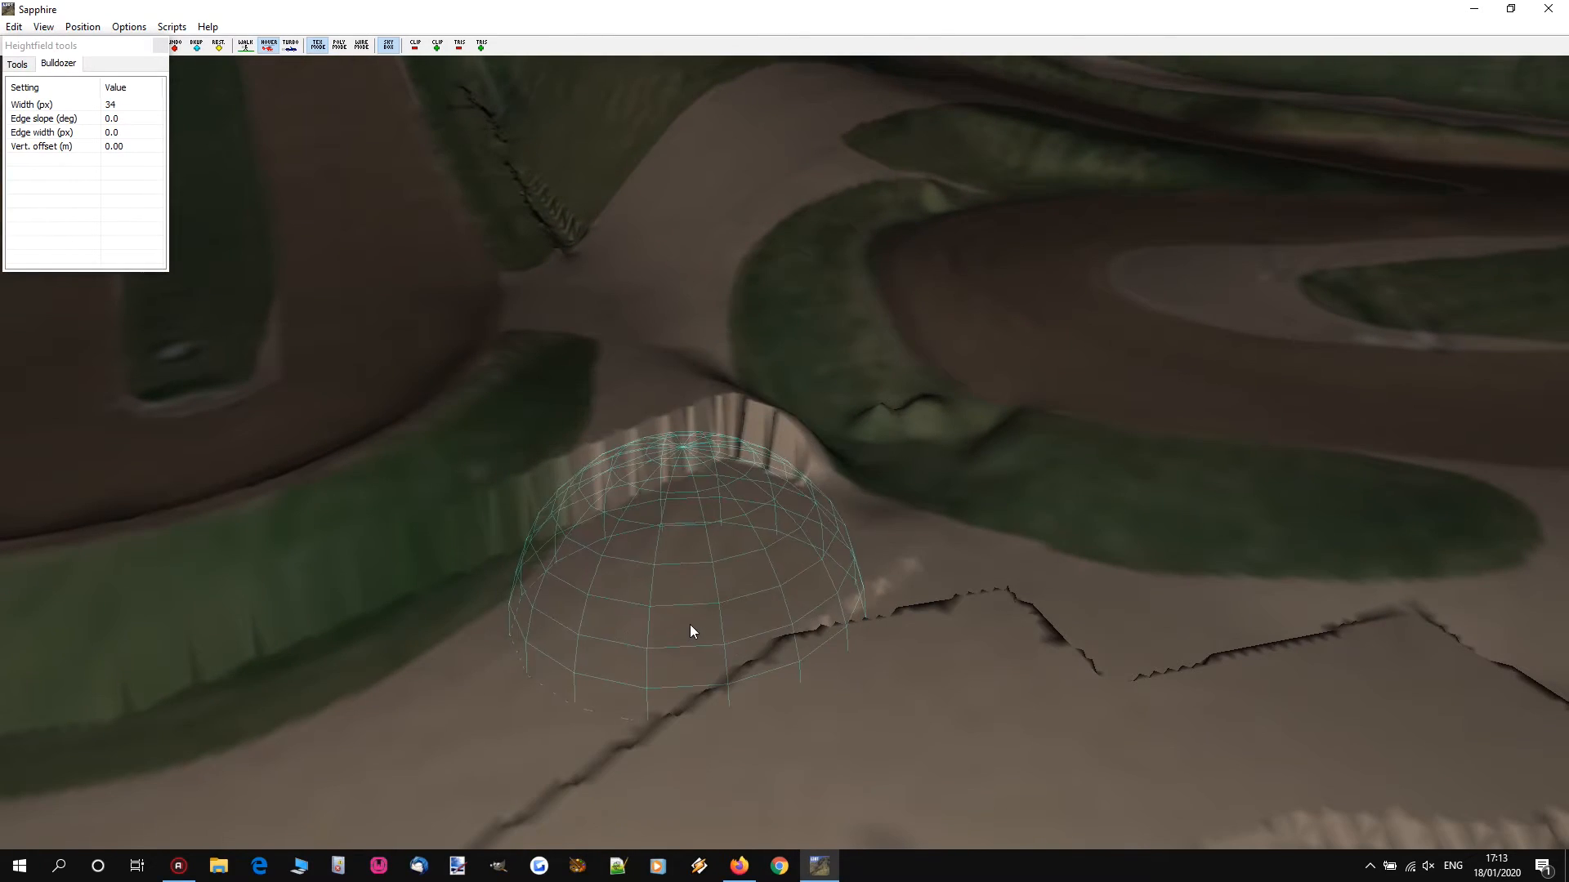
left_click_drag(690, 624, 683, 263)
right_click_drag(676, 306, 784, 376)
key("s")
Step: Change to the Smooth tool and smooth the bulldozed ridges beyond the hairpin, starting from a 17 px radius
key("a")
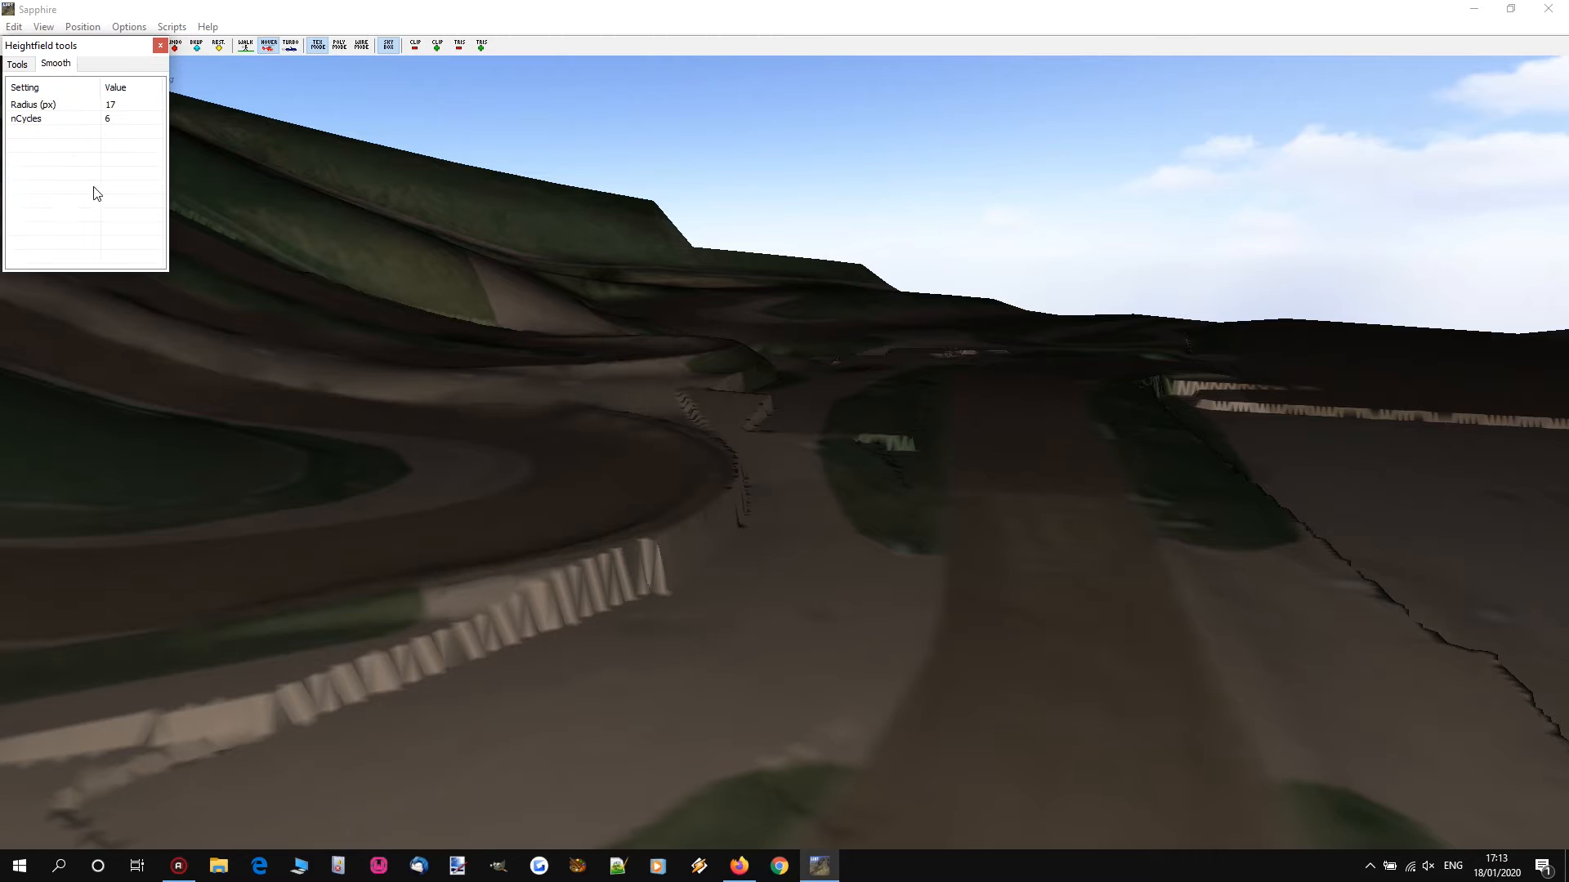
left_click(733, 704)
right_click_drag(733, 703, 776, 401)
key("s")
scroll(598, 393, "up", 2)
mouse_move(599, 393)
left_mouse_down()
mouse_move(590, 414)
mouse_move(456, 487)
mouse_move(575, 411)
mouse_move(571, 455)
mouse_move(529, 522)
mouse_move(695, 422)
left_mouse_up()
mouse_move(694, 422)
right_mouse_down()
mouse_move(781, 408)
mouse_move(625, 400)
mouse_move(709, 417)
mouse_move(687, 371)
mouse_move(779, 449)
right_mouse_up()
Step: Smooth the hairpin's jagged outer bank along the curve with a 12 px radius
key("w")
scroll(781, 453, "down", 3)
mouse_move(711, 335)
left_mouse_down()
mouse_move(1086, 371)
mouse_move(767, 343)
mouse_move(969, 199)
mouse_move(922, 190)
mouse_move(949, 172)
mouse_move(1113, 248)
mouse_move(1123, 211)
mouse_move(1392, 255)
mouse_move(1297, 366)
mouse_move(1397, 422)
mouse_move(1046, 457)
mouse_move(1159, 515)
mouse_move(998, 572)
mouse_move(989, 405)
mouse_move(1162, 753)
mouse_move(634, 553)
mouse_move(613, 480)
mouse_move(746, 417)
mouse_move(636, 457)
mouse_move(976, 309)
mouse_move(630, 549)
left_mouse_up()
key("d")
key("w")
right_click_drag(631, 549, 310, 531)
right_click_drag(572, 530, 462, 525)
scroll(335, 358, "down", 4)
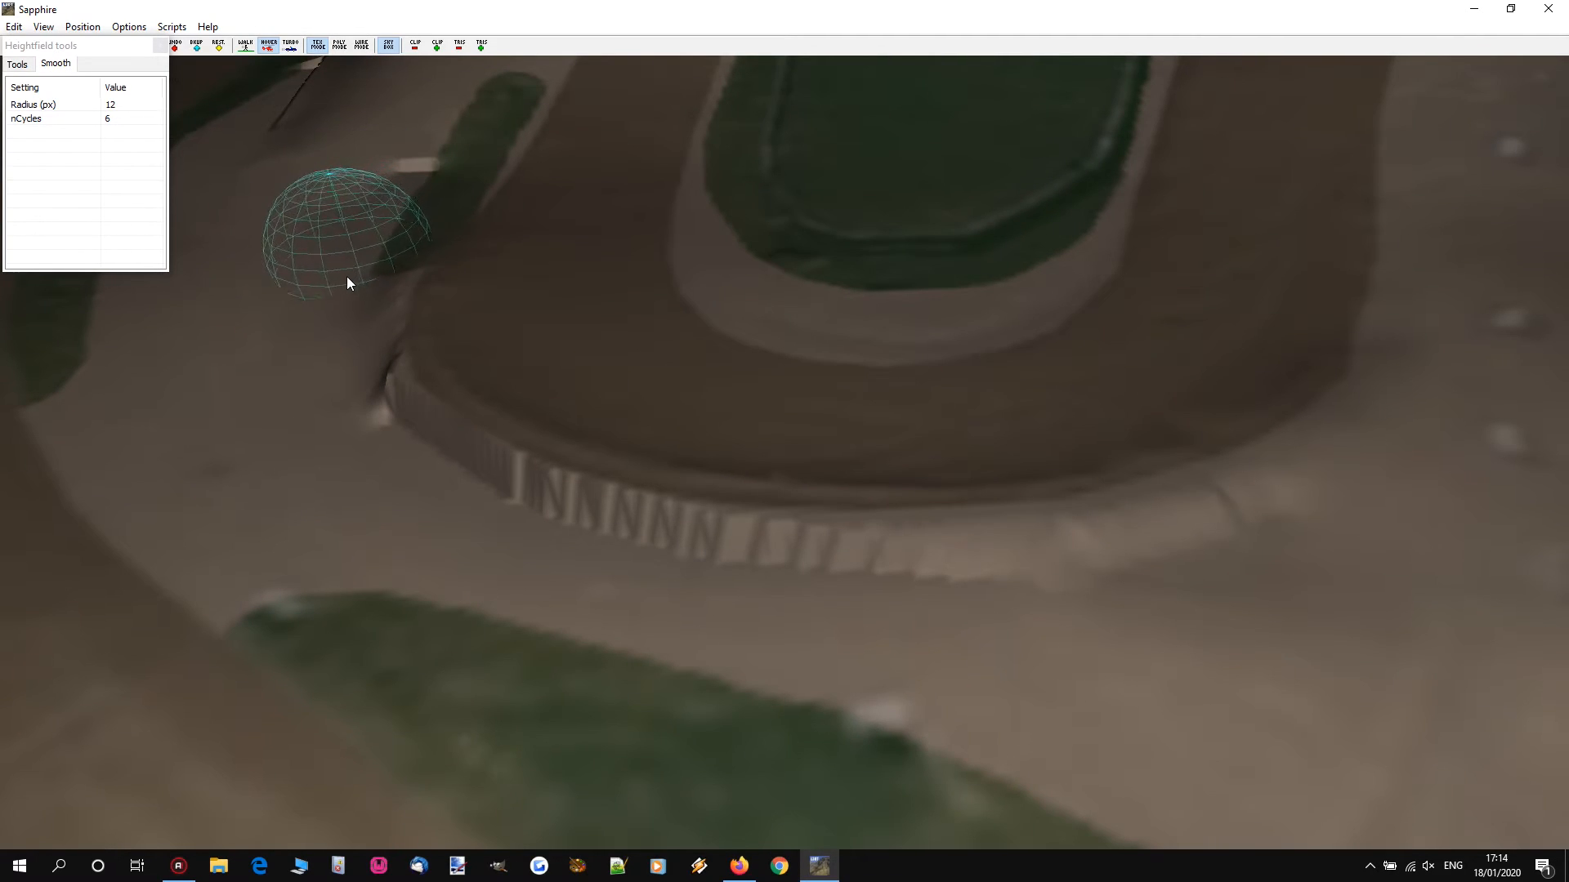
mouse_move(311, 432)
left_mouse_down()
mouse_move(344, 500)
mouse_move(435, 574)
mouse_move(650, 654)
mouse_move(836, 673)
mouse_move(1111, 648)
mouse_move(1272, 597)
mouse_move(1417, 482)
mouse_move(1480, 405)
left_mouse_up()
Step: Smooth the remaining edges on the ground between the hairpin and the turn with the 12 px radius
mouse_move(1260, 554)
right_mouse_down()
mouse_move(1185, 523)
mouse_move(1389, 527)
mouse_move(1503, 375)
mouse_move(1552, 368)
right_mouse_up()
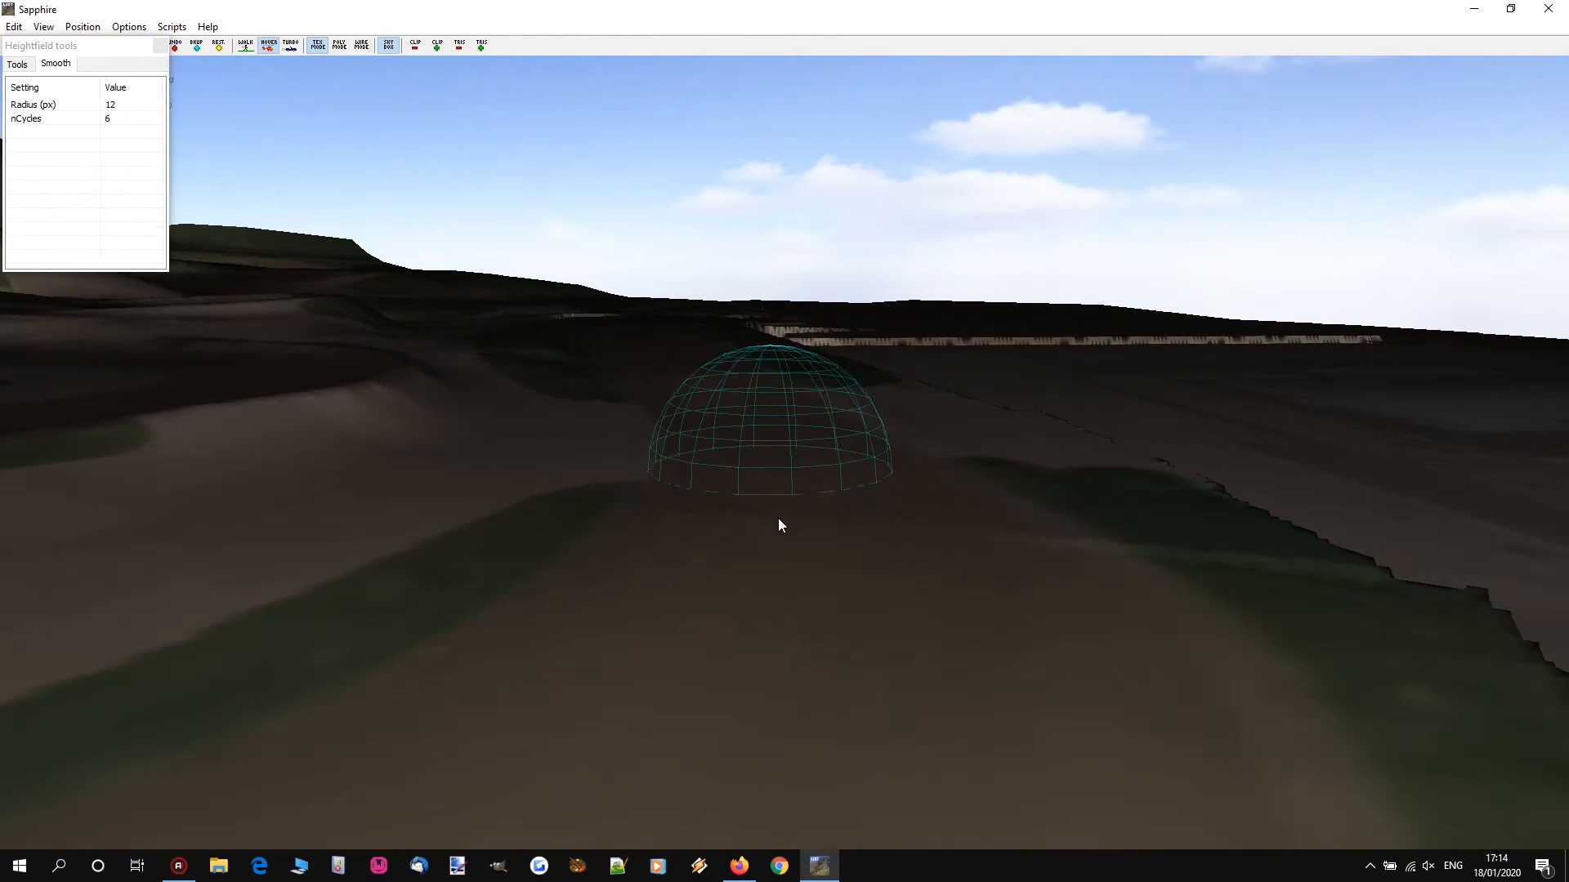
key("a")
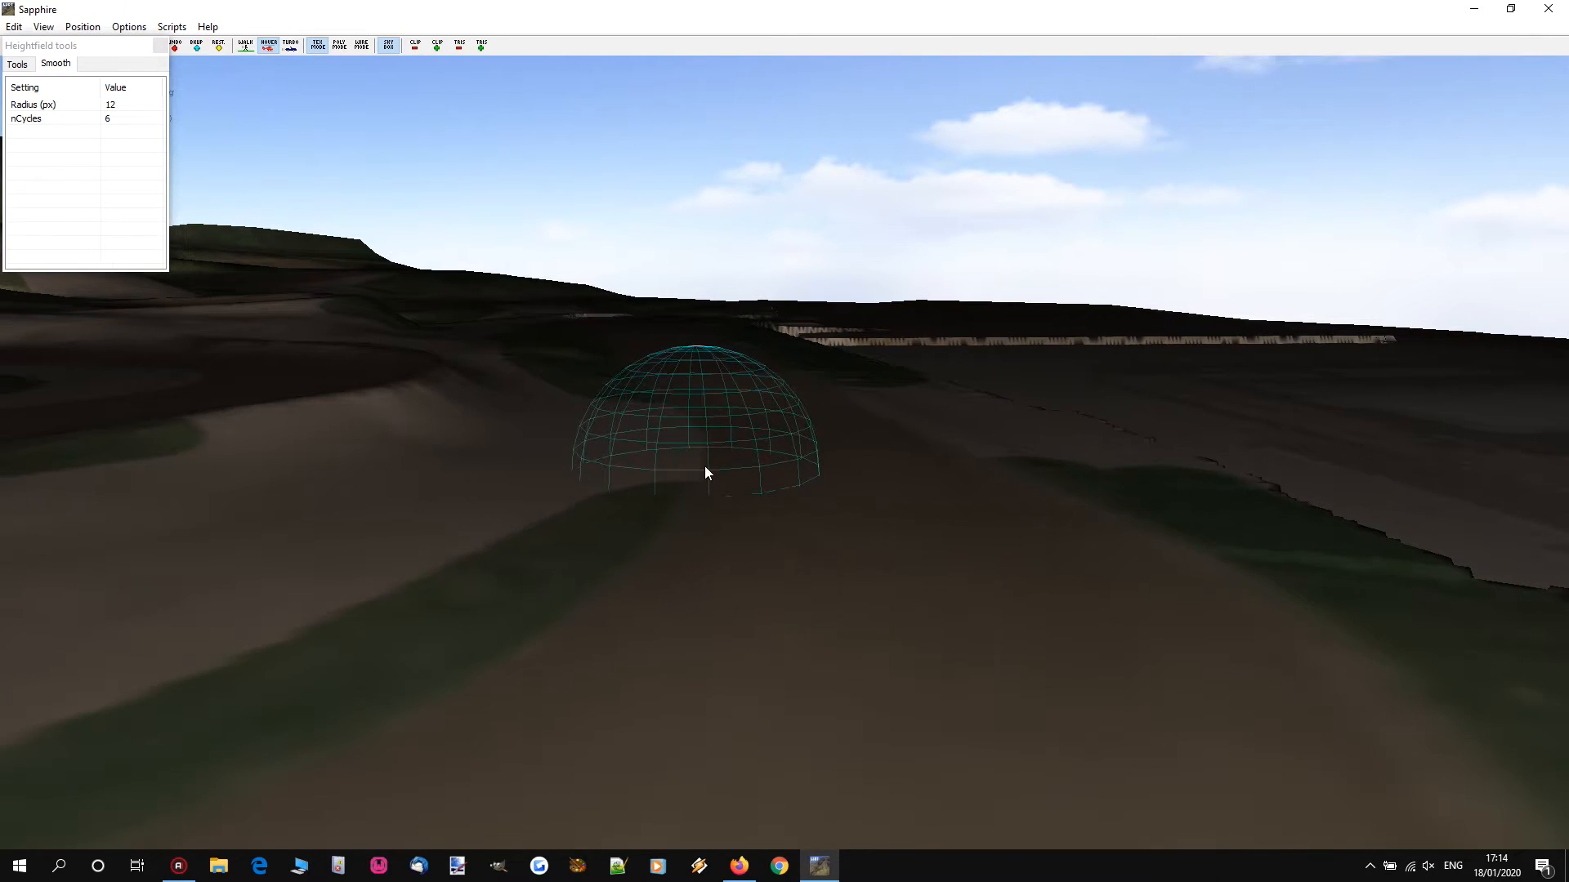
key("a")
mouse_move(756, 633)
left_mouse_down()
mouse_move(480, 755)
mouse_move(593, 713)
left_mouse_up()
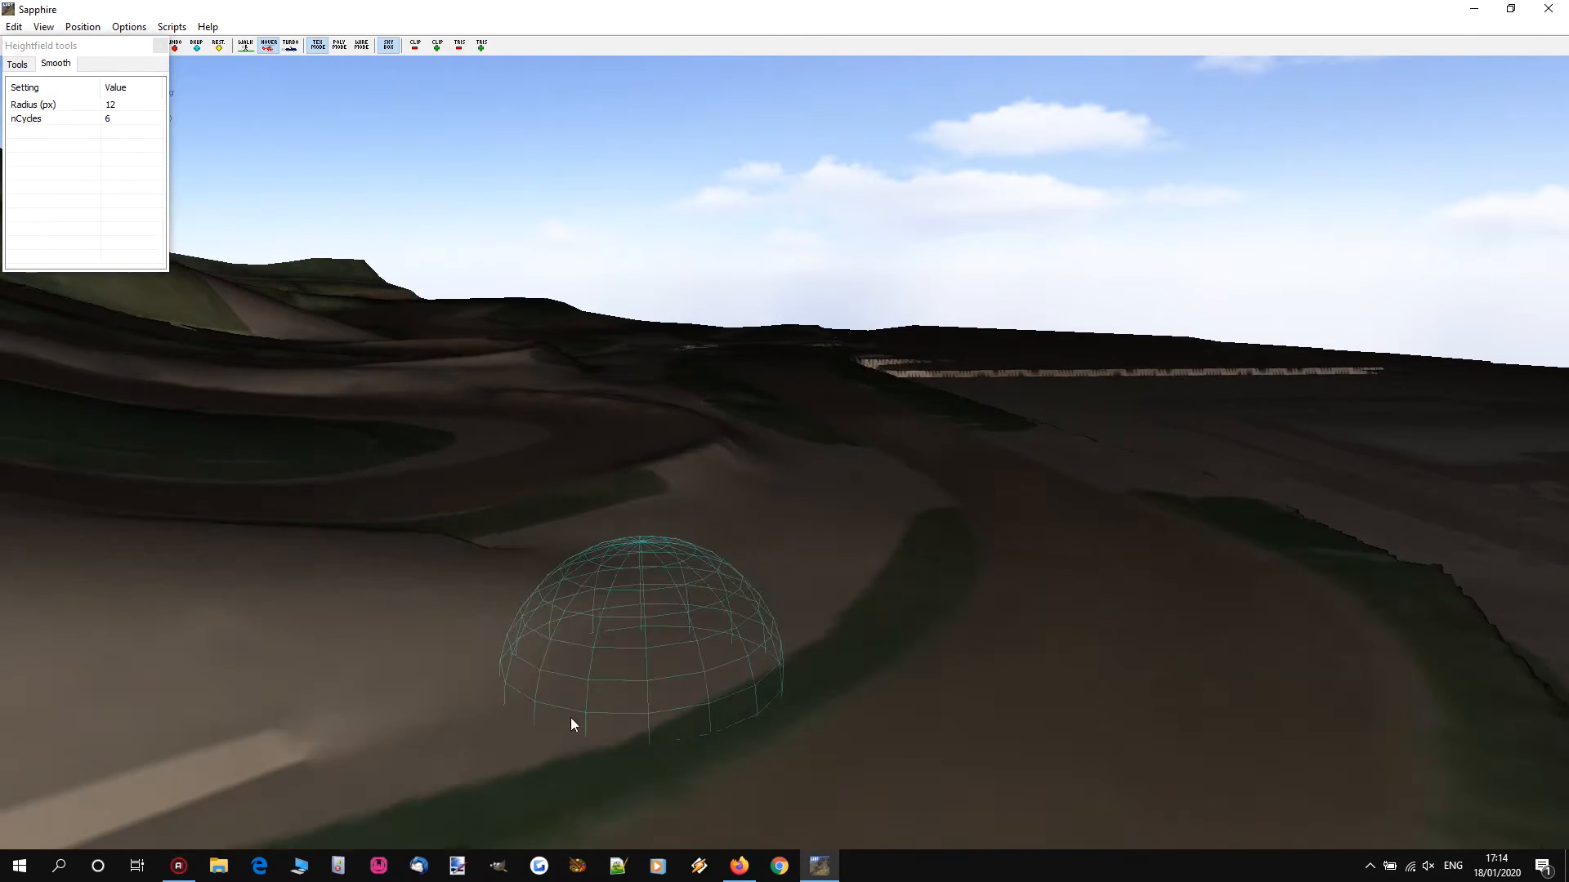
key("a")
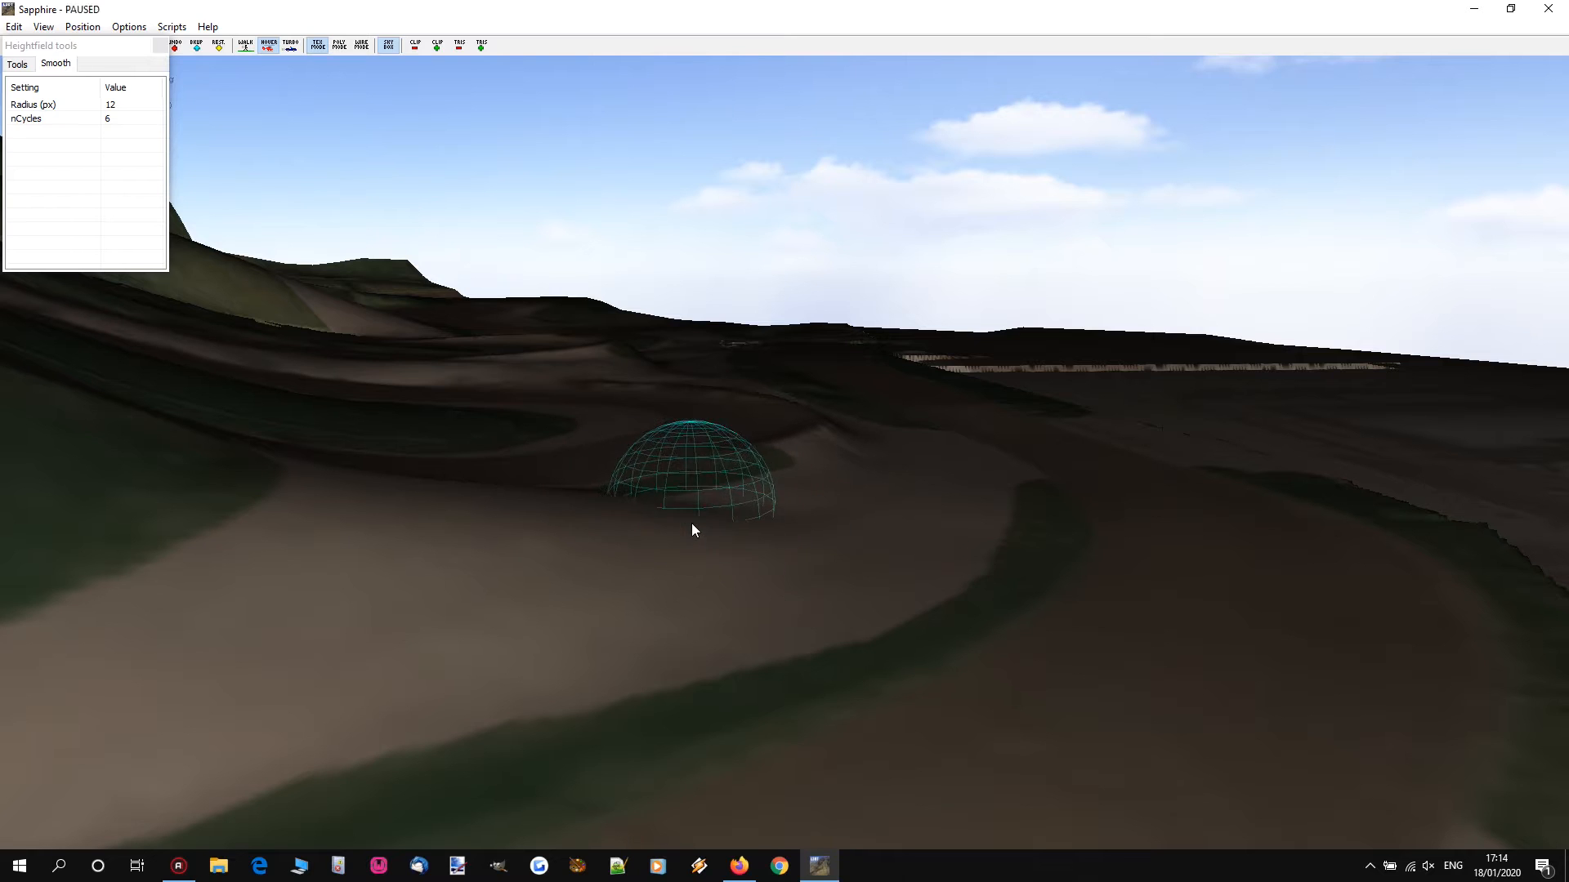
right_click_drag(692, 523, 777, 392)
key("a")
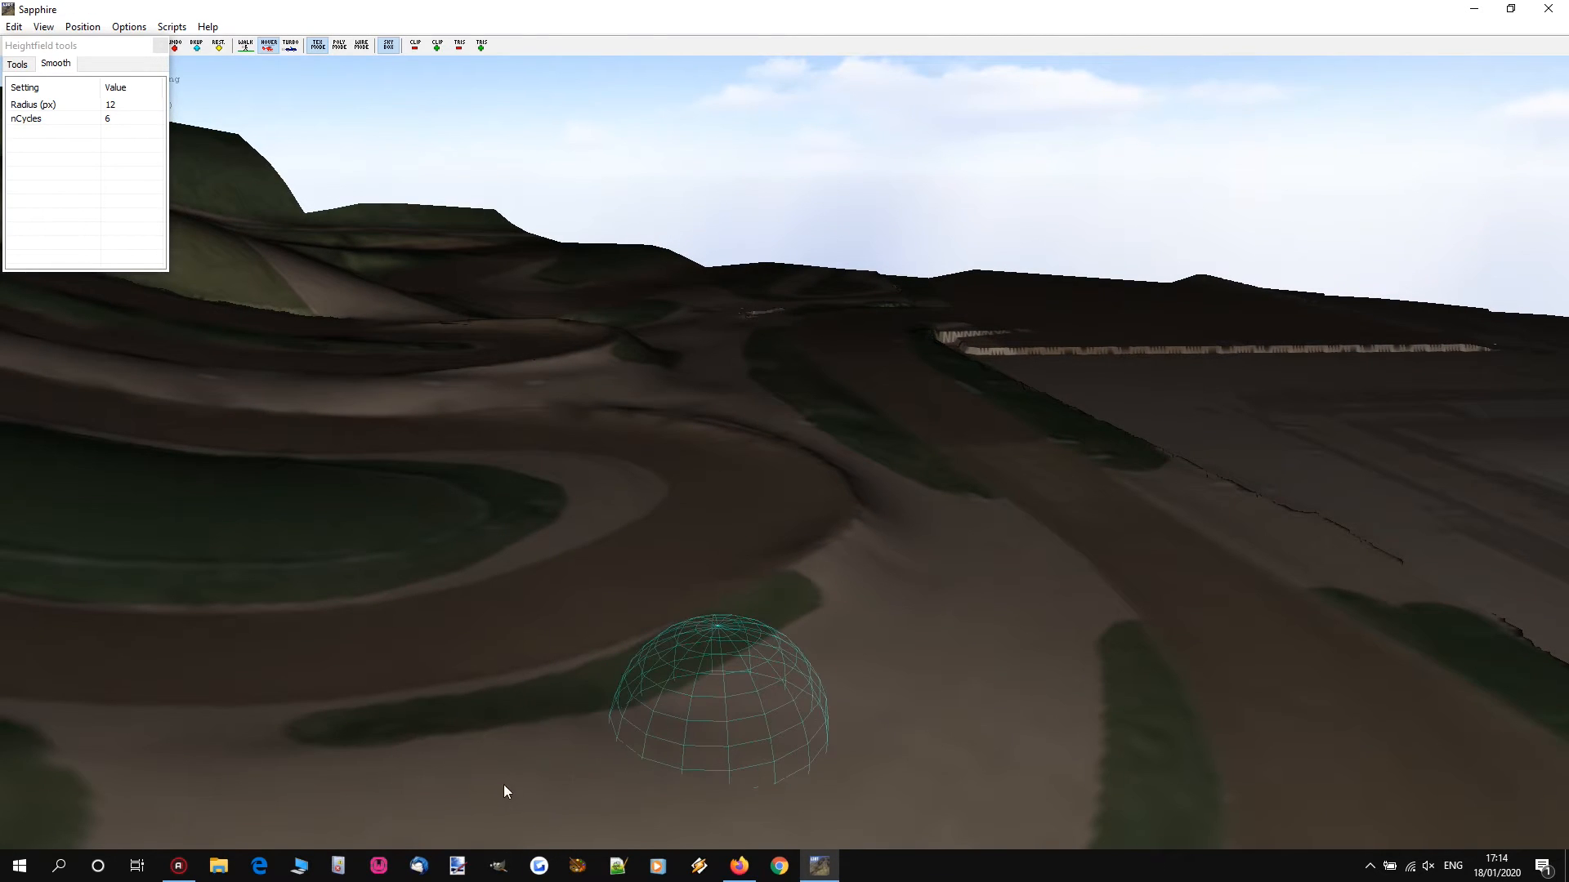
left_click_drag(690, 711, 719, 722)
Step: Smooth the ridges across the far end of the straight with a 33 px radius
key("d")
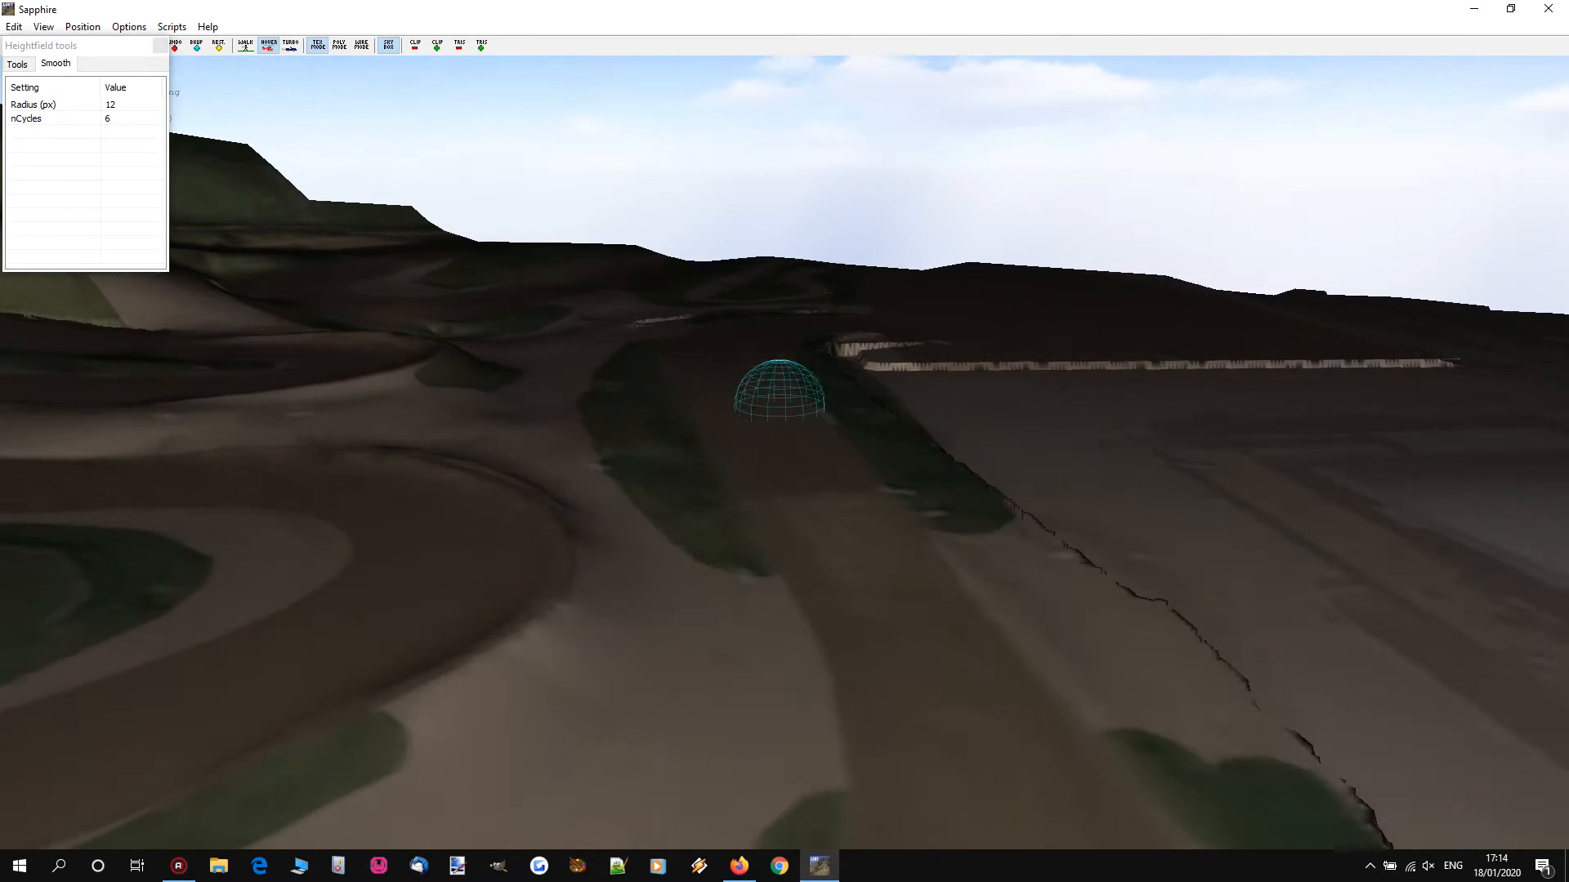
key("w")
right_click_drag(781, 404, 597, 393)
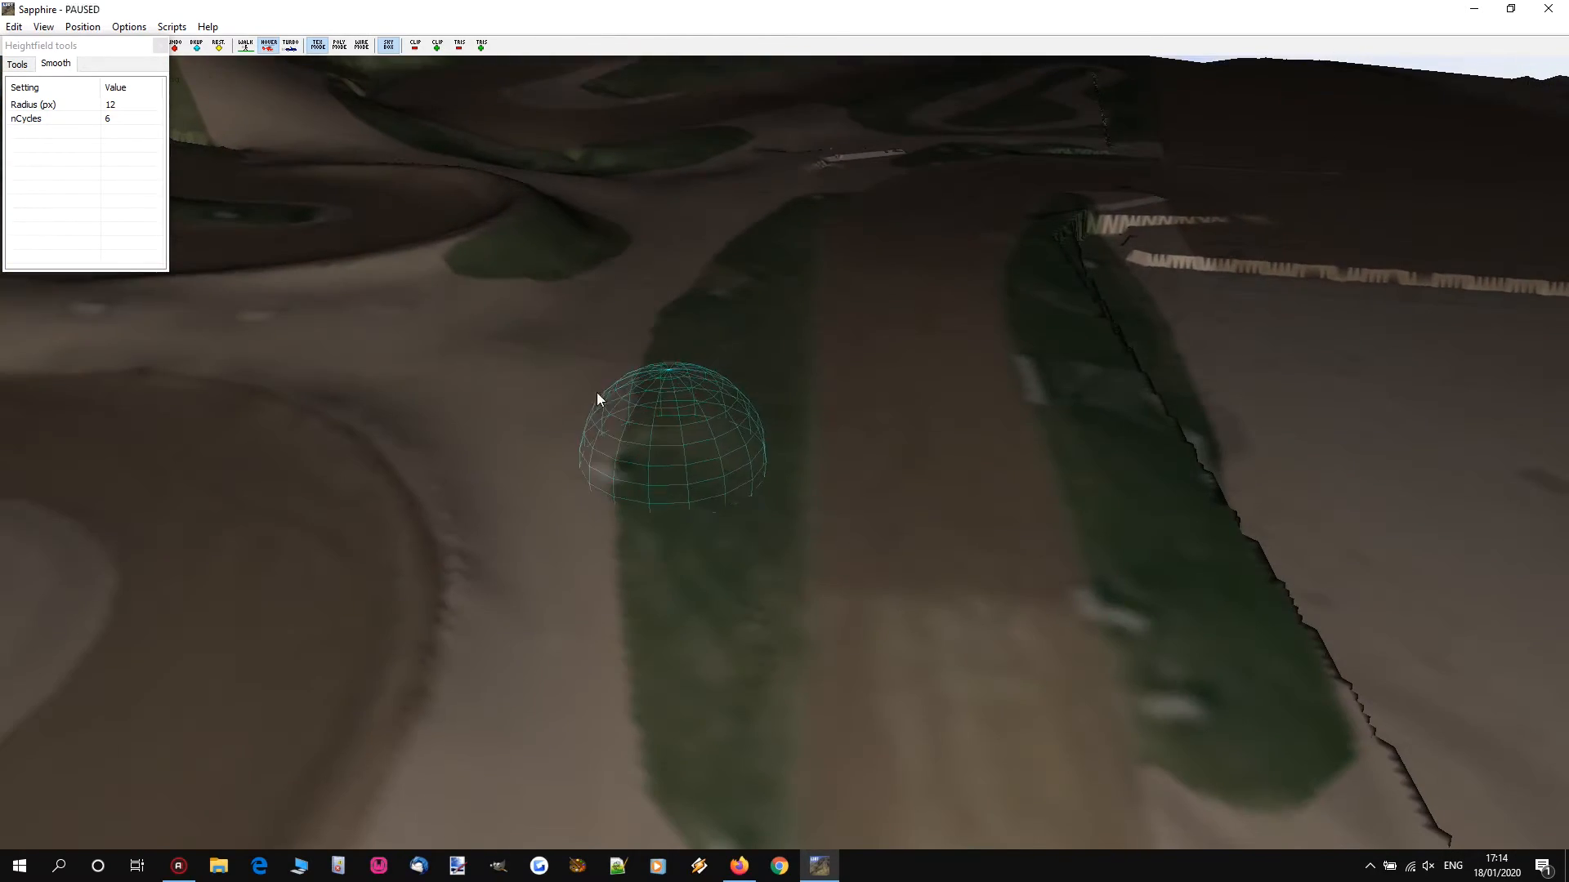
key("s")
right_click_drag(763, 465, 785, 402)
key("w")
key("w")
scroll(742, 419, "up", 7)
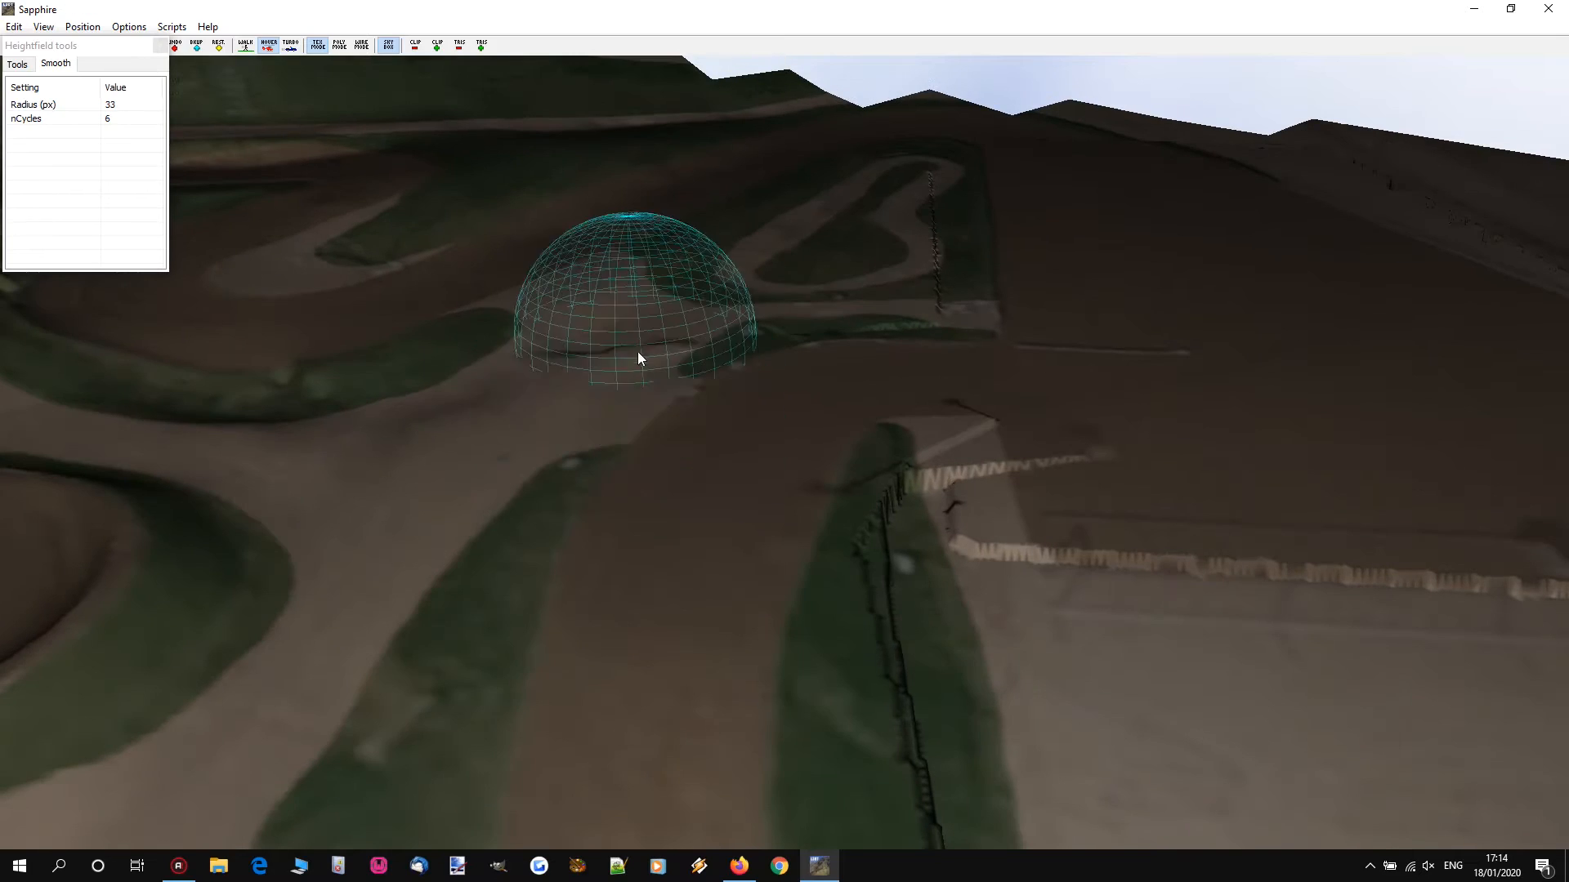
mouse_move(667, 351)
left_mouse_down()
mouse_move(946, 293)
mouse_move(916, 369)
mouse_move(906, 487)
mouse_move(964, 640)
mouse_move(949, 551)
mouse_move(902, 574)
mouse_move(915, 740)
mouse_move(888, 669)
mouse_move(949, 536)
mouse_move(978, 642)
mouse_move(803, 771)
mouse_move(1275, 337)
left_mouse_up()
Step: Examine the smoothed straight and its surroundings from several angles
key("s")
key("s")
key("s")
right_click_drag(760, 384, 814, 447)
key("w")
key("s")
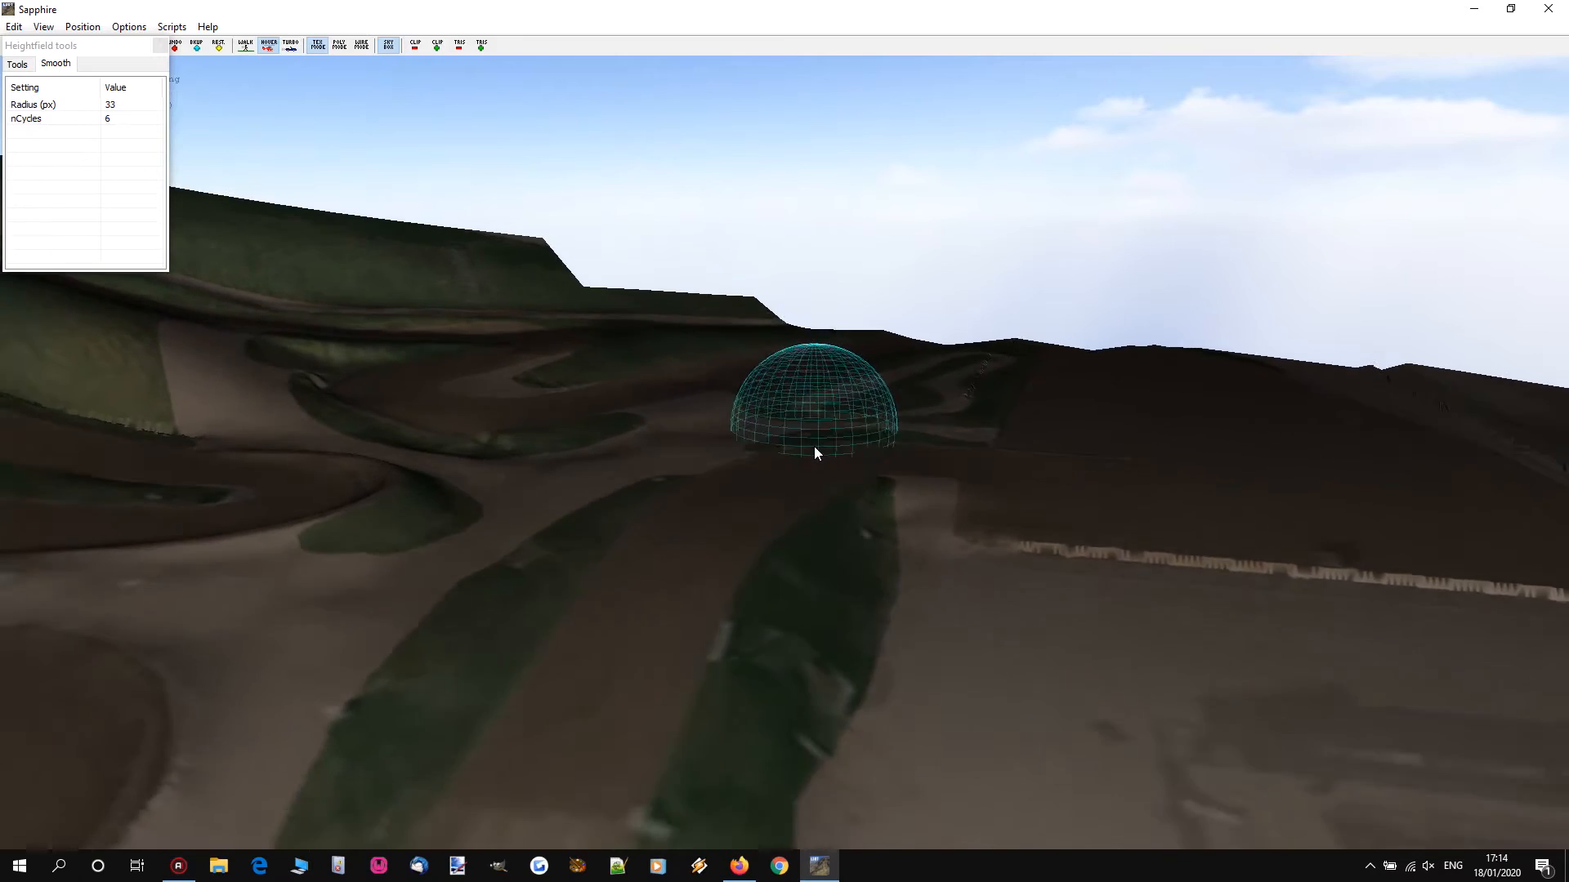
right_click_drag(898, 402, 764, 416)
key("s")
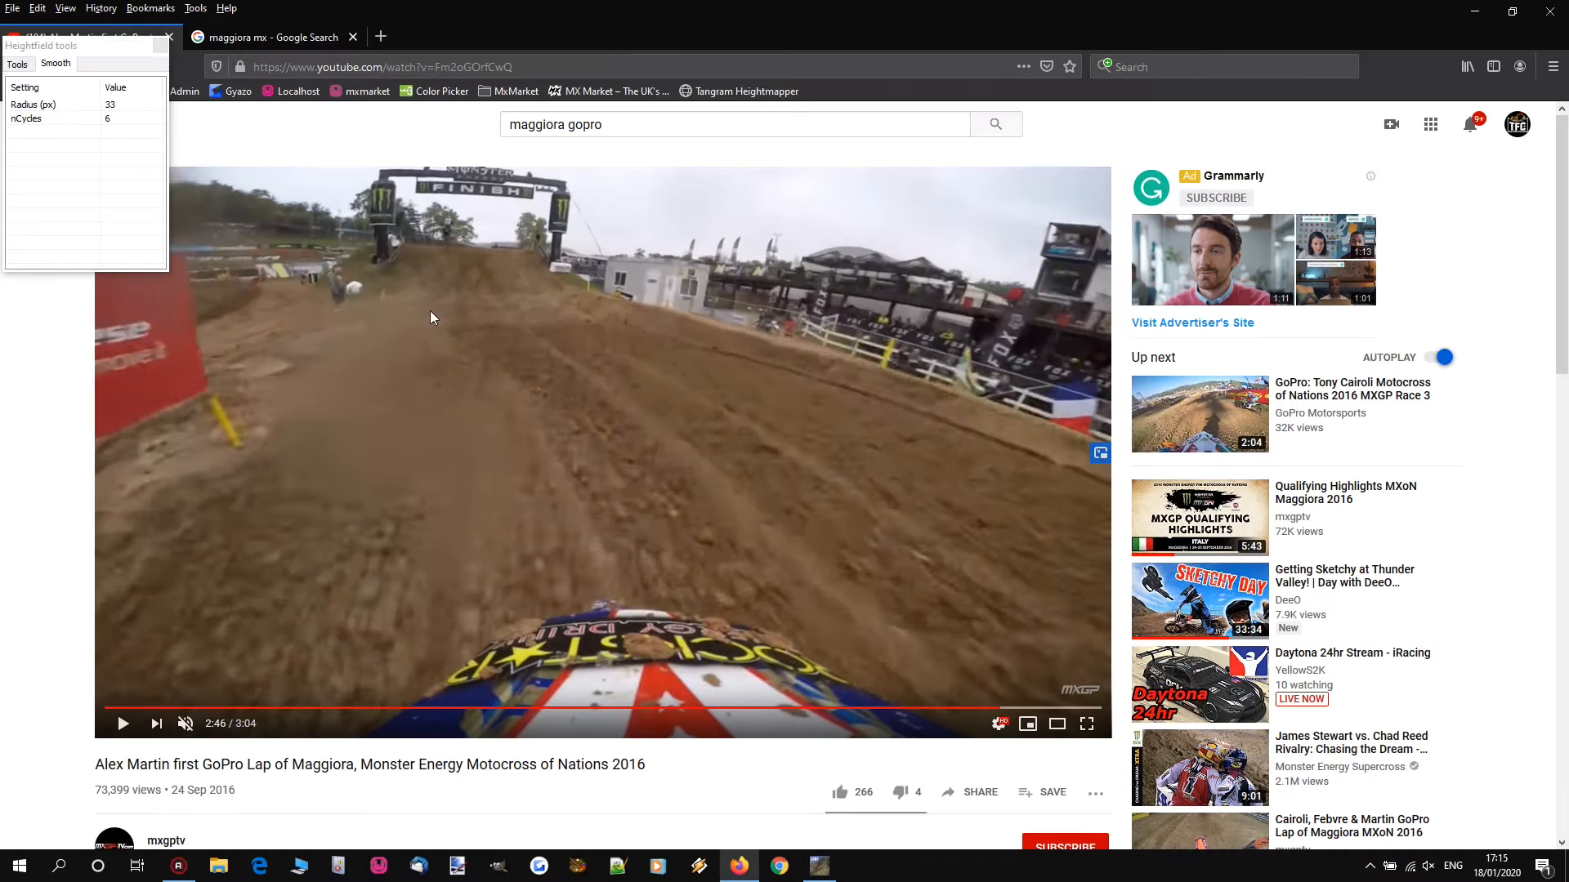
Step: Study the approach, face and landing of the finish-line jump in the GoPro footage around 2:46, and compare them with the terrain in Sapphire
left_click(531, 357)
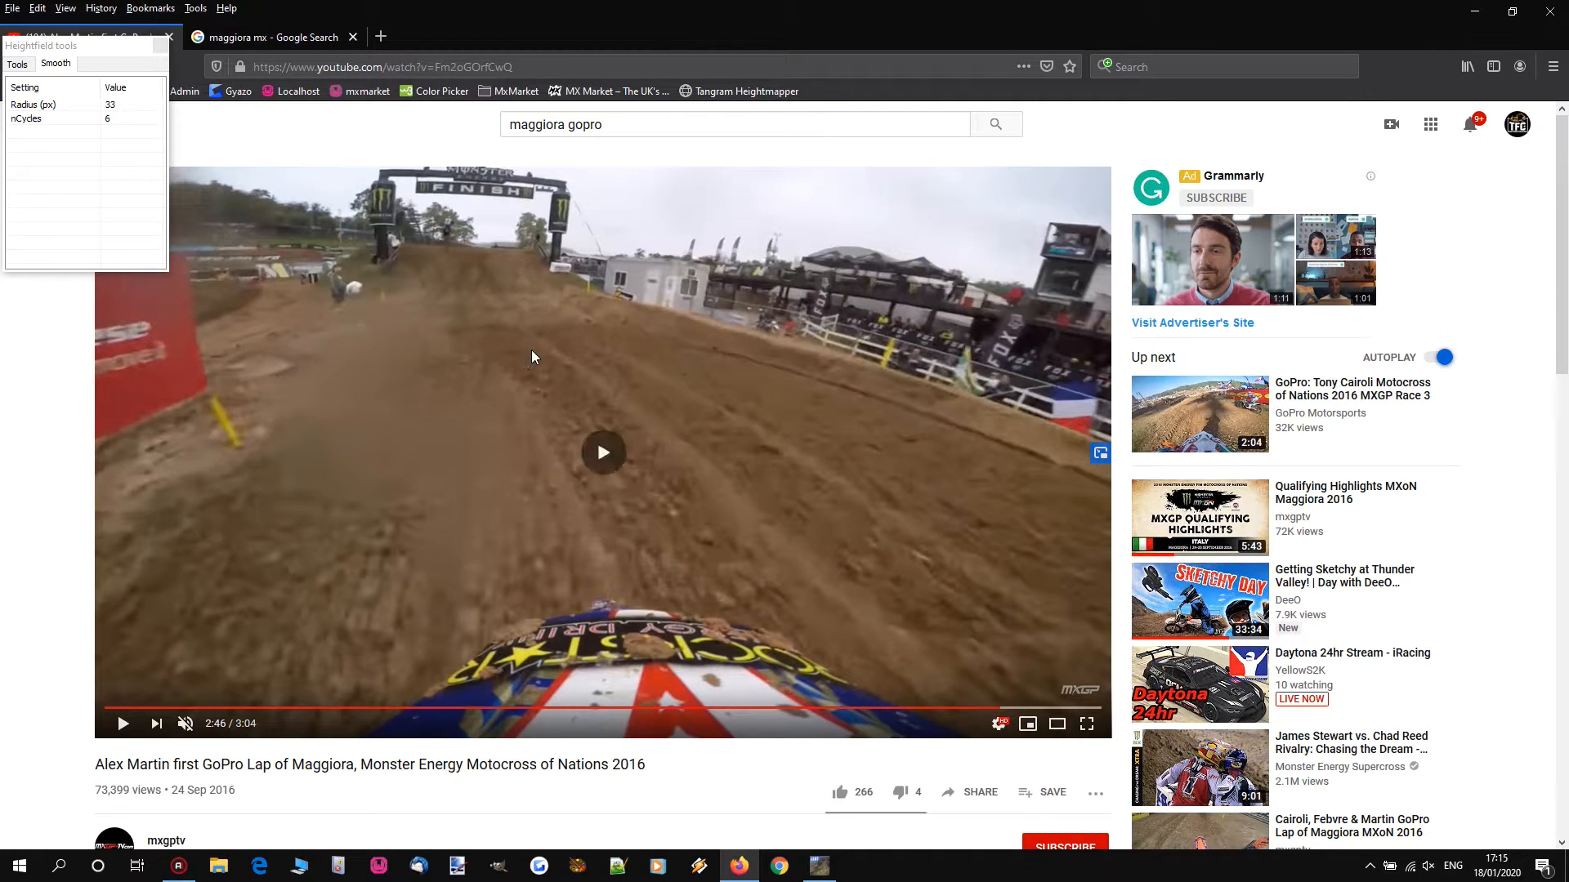
left_click(531, 357)
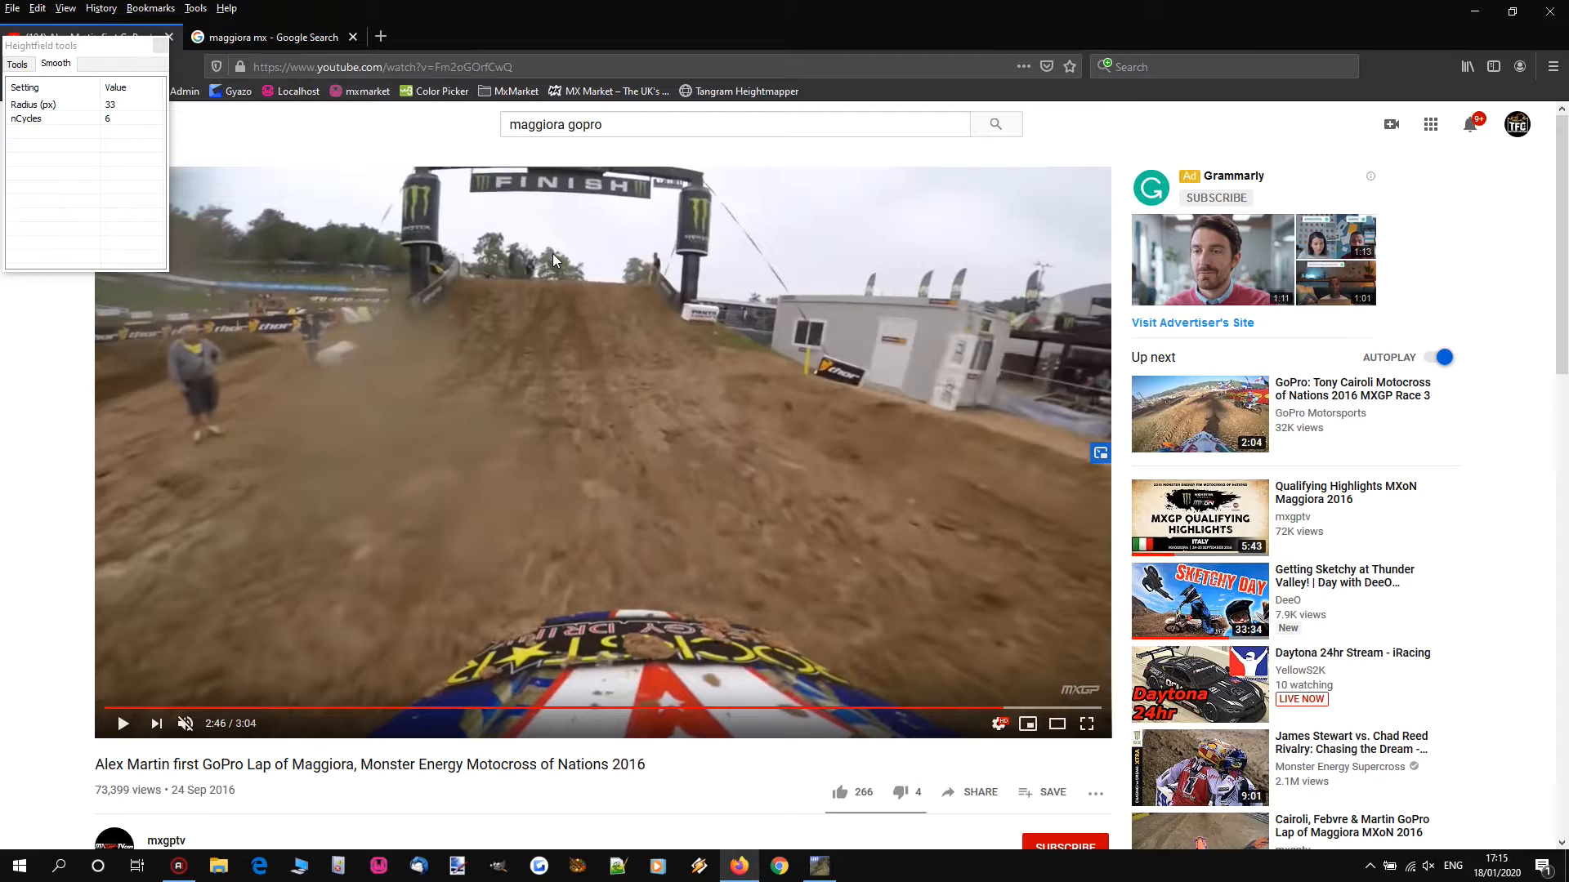
left_click(652, 451)
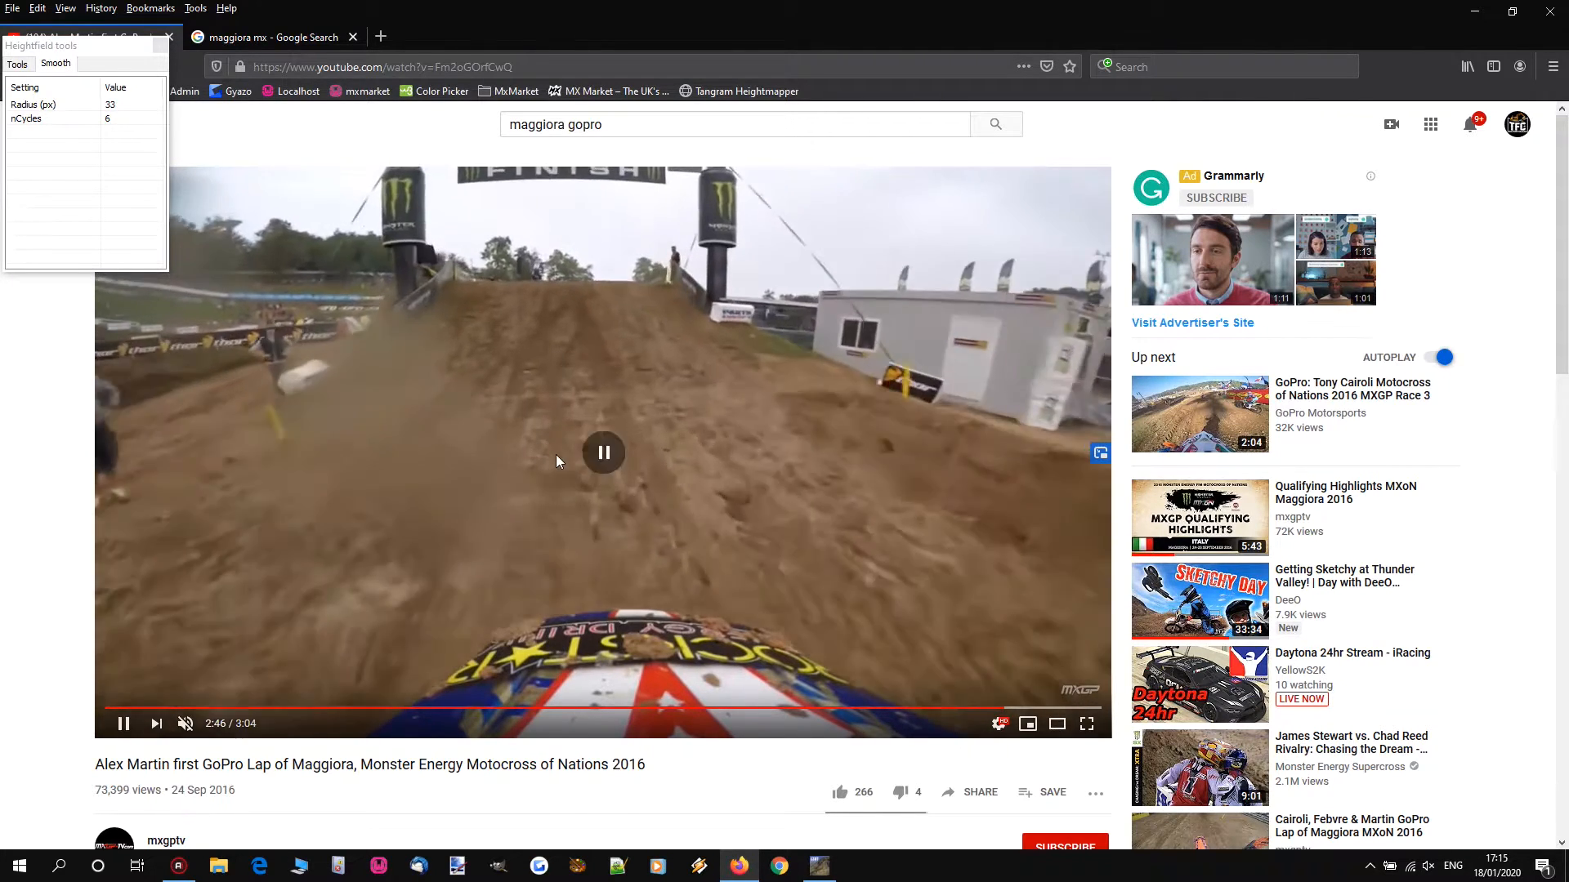
left_click(556, 455)
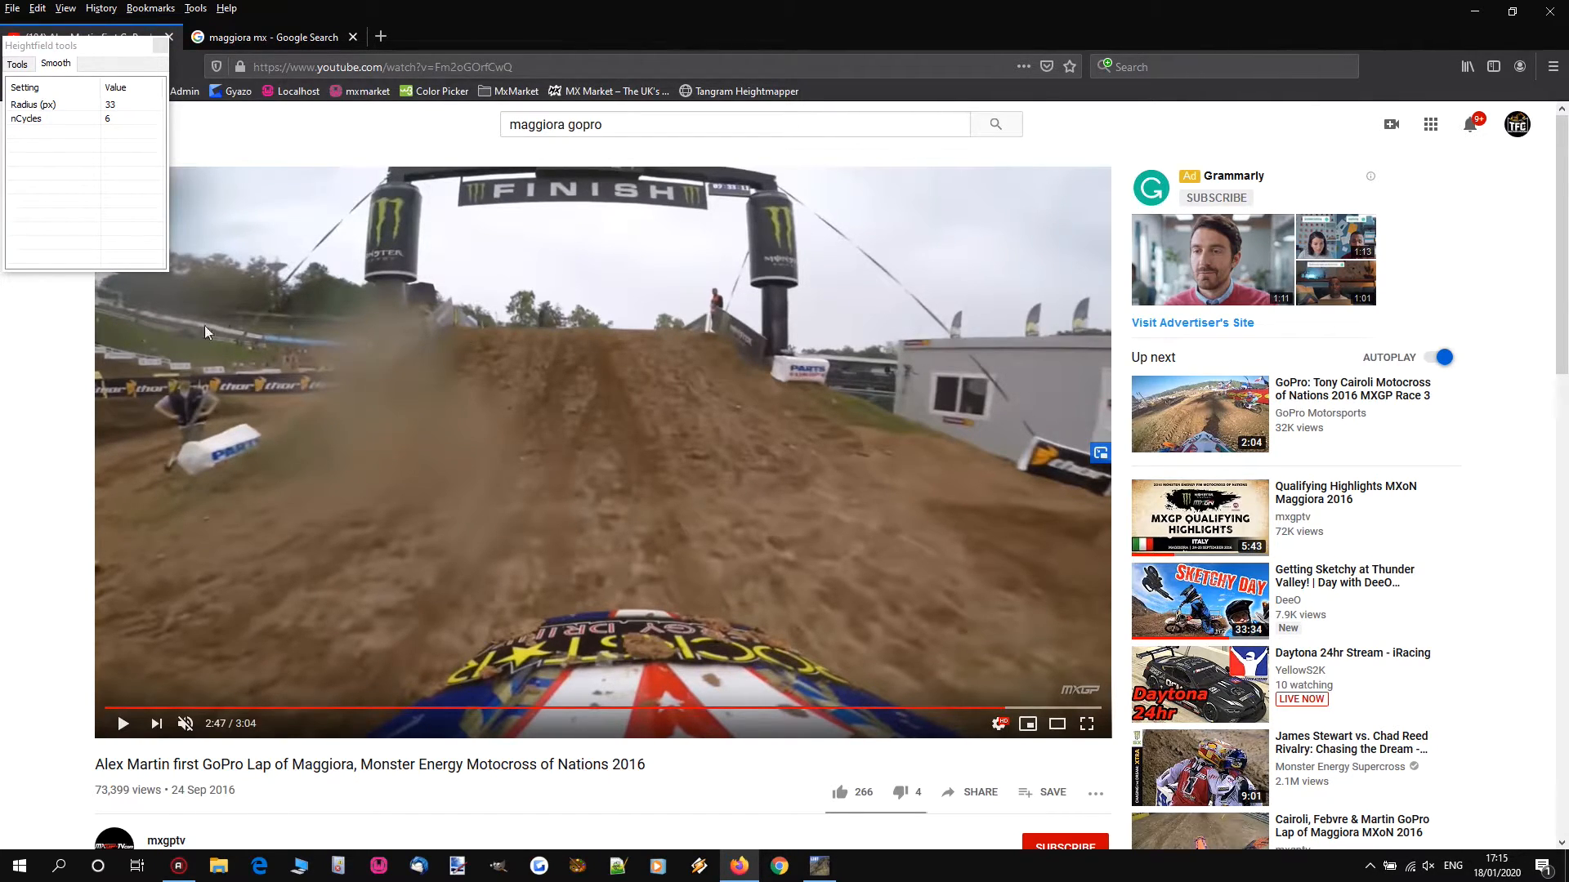
left_click(495, 322)
left_click(722, 334)
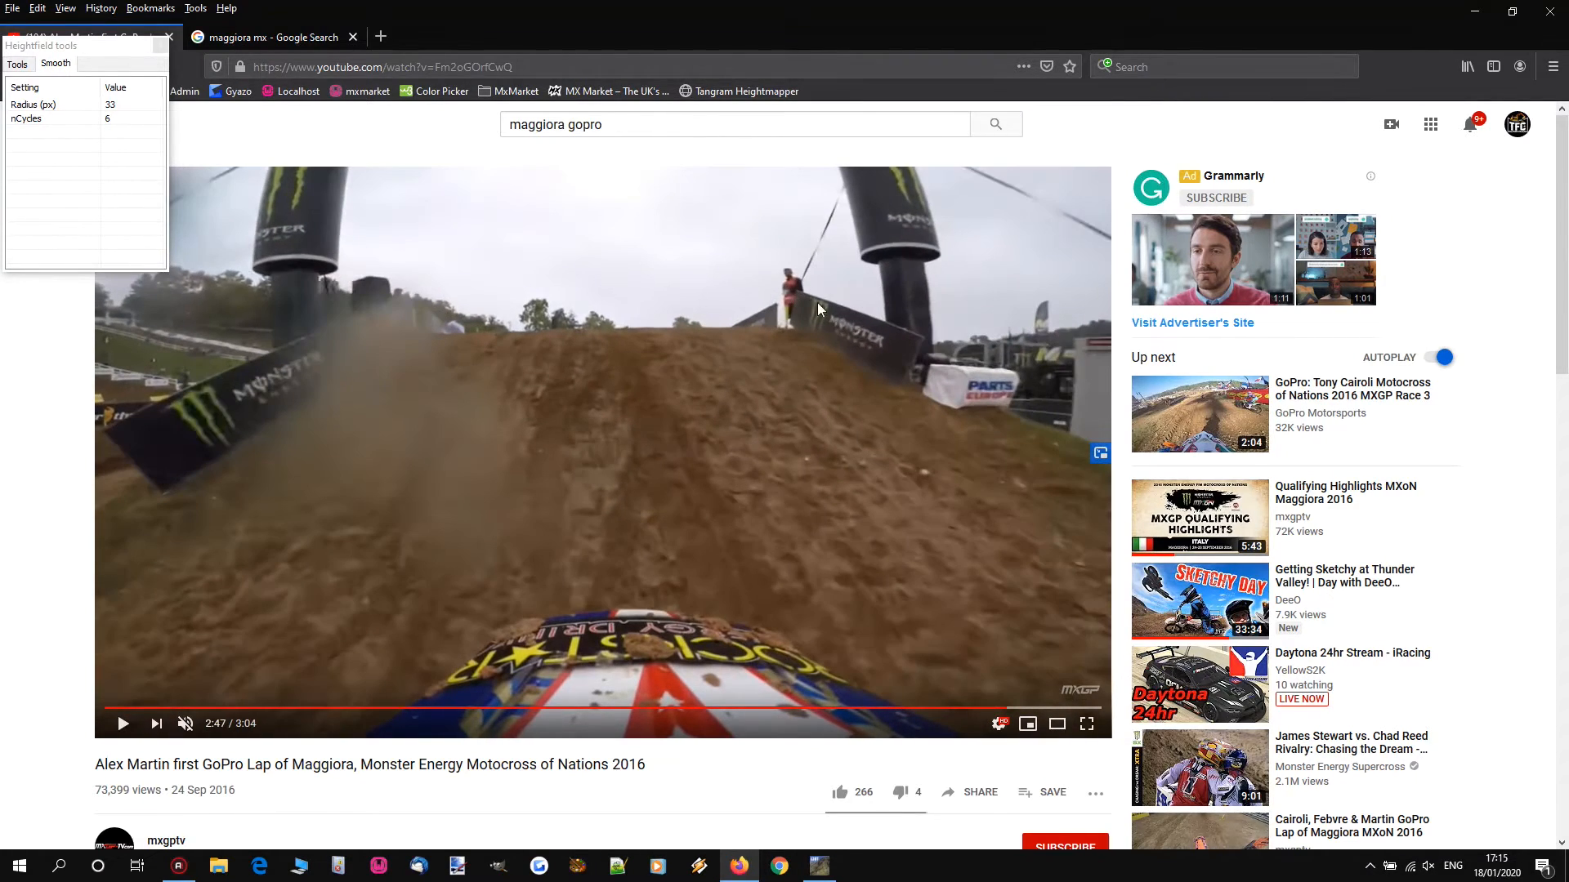
left_click(713, 351)
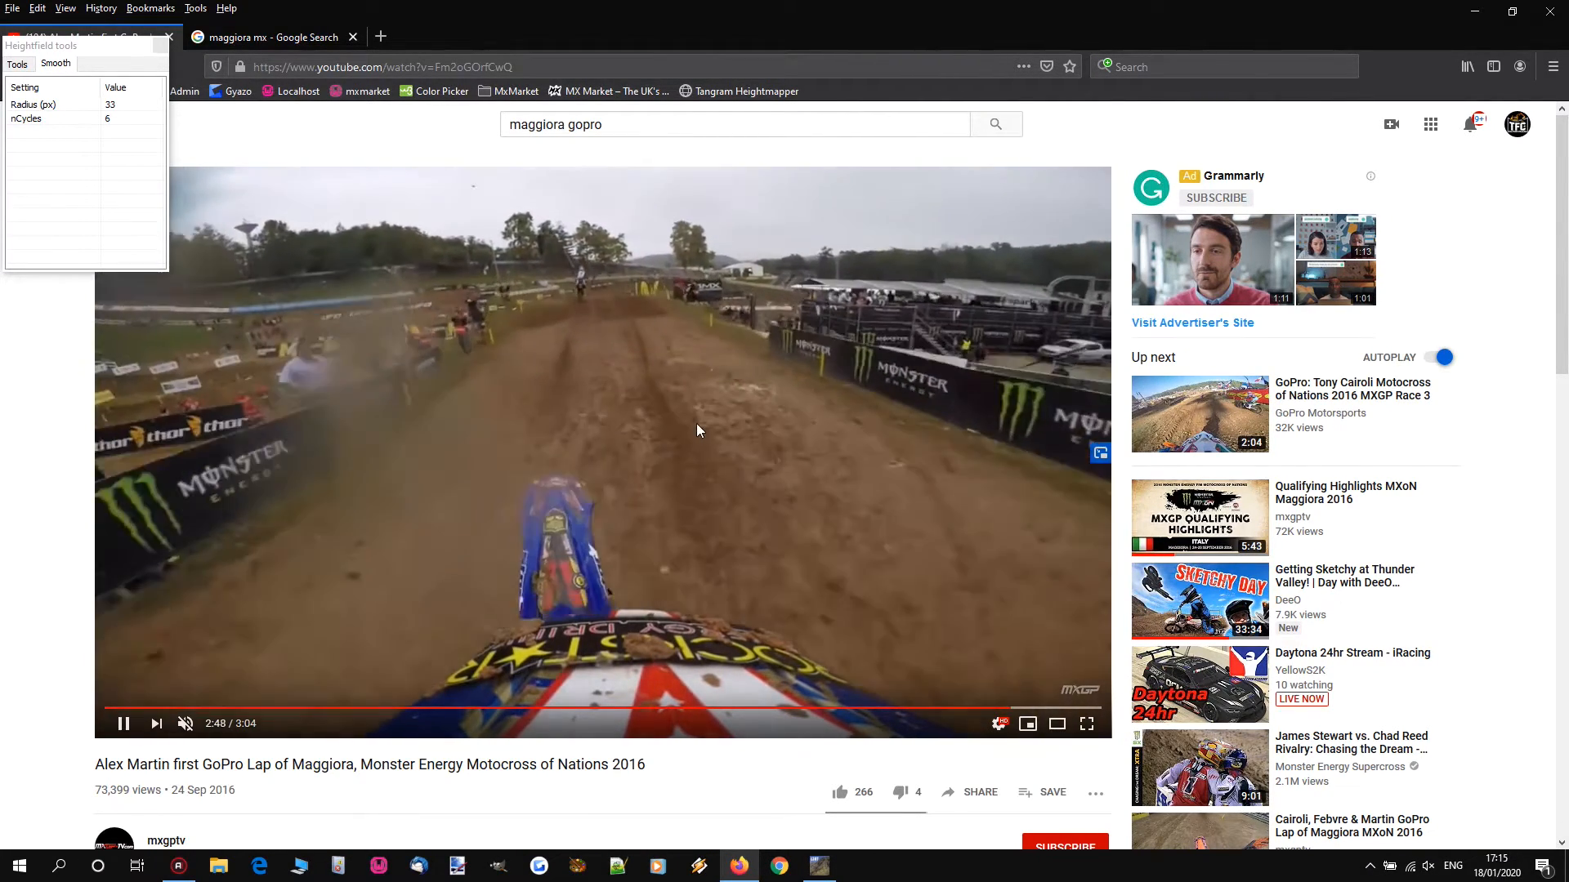
left_click(696, 423)
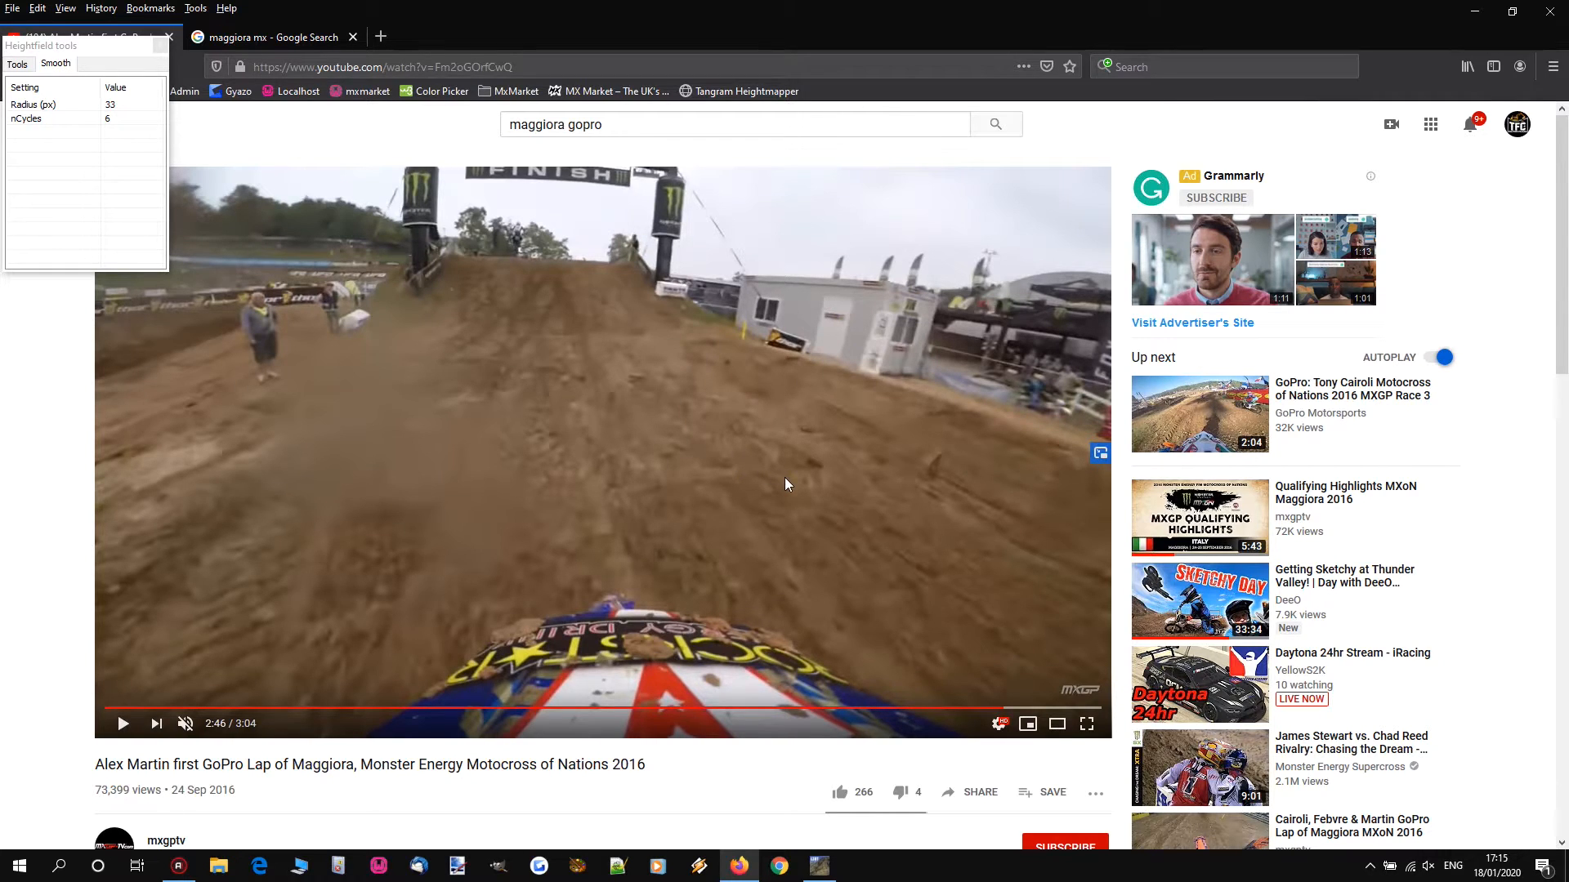
left_click(828, 874)
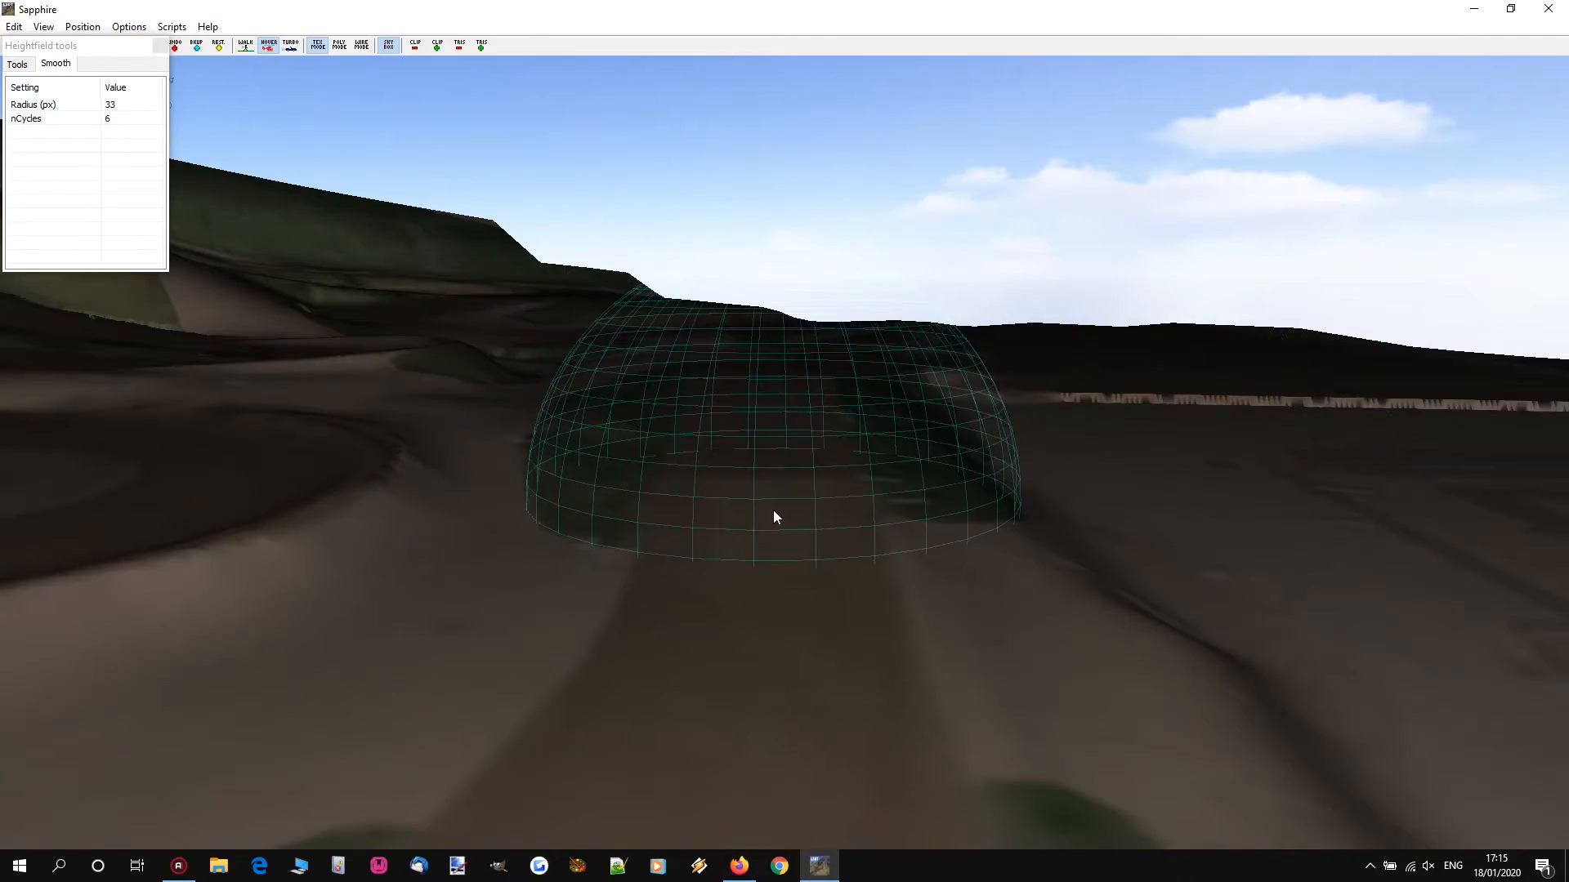
key("Up")
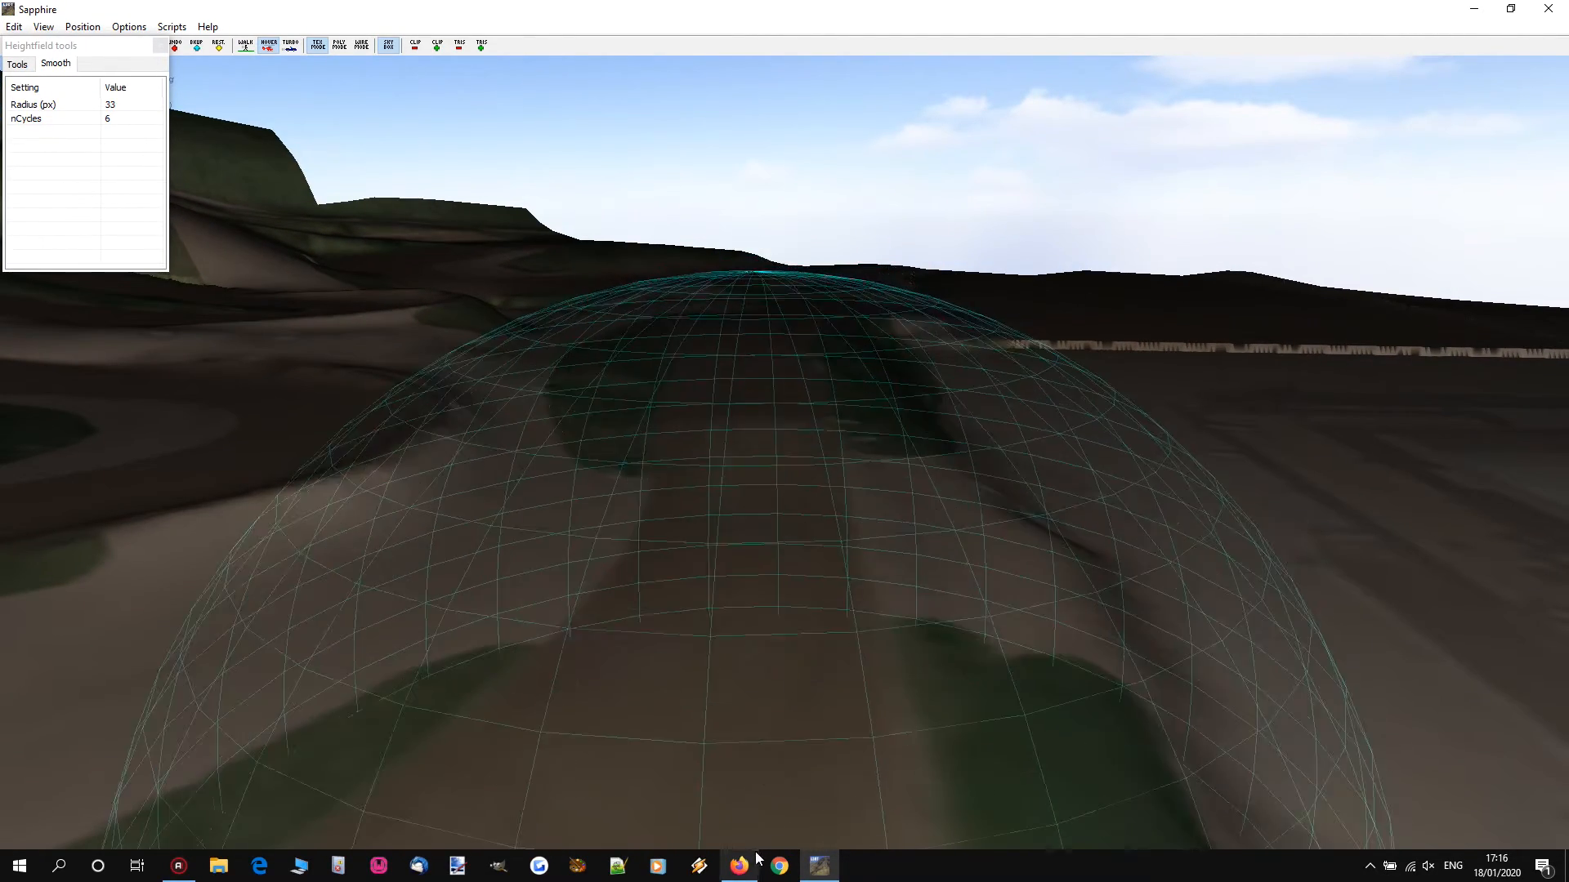
Step: Search the web for "feet to metres" in Firefox, convert 9 feet to metres, and return to Sapphire
key("alt+Tab")
left_click(381, 37)
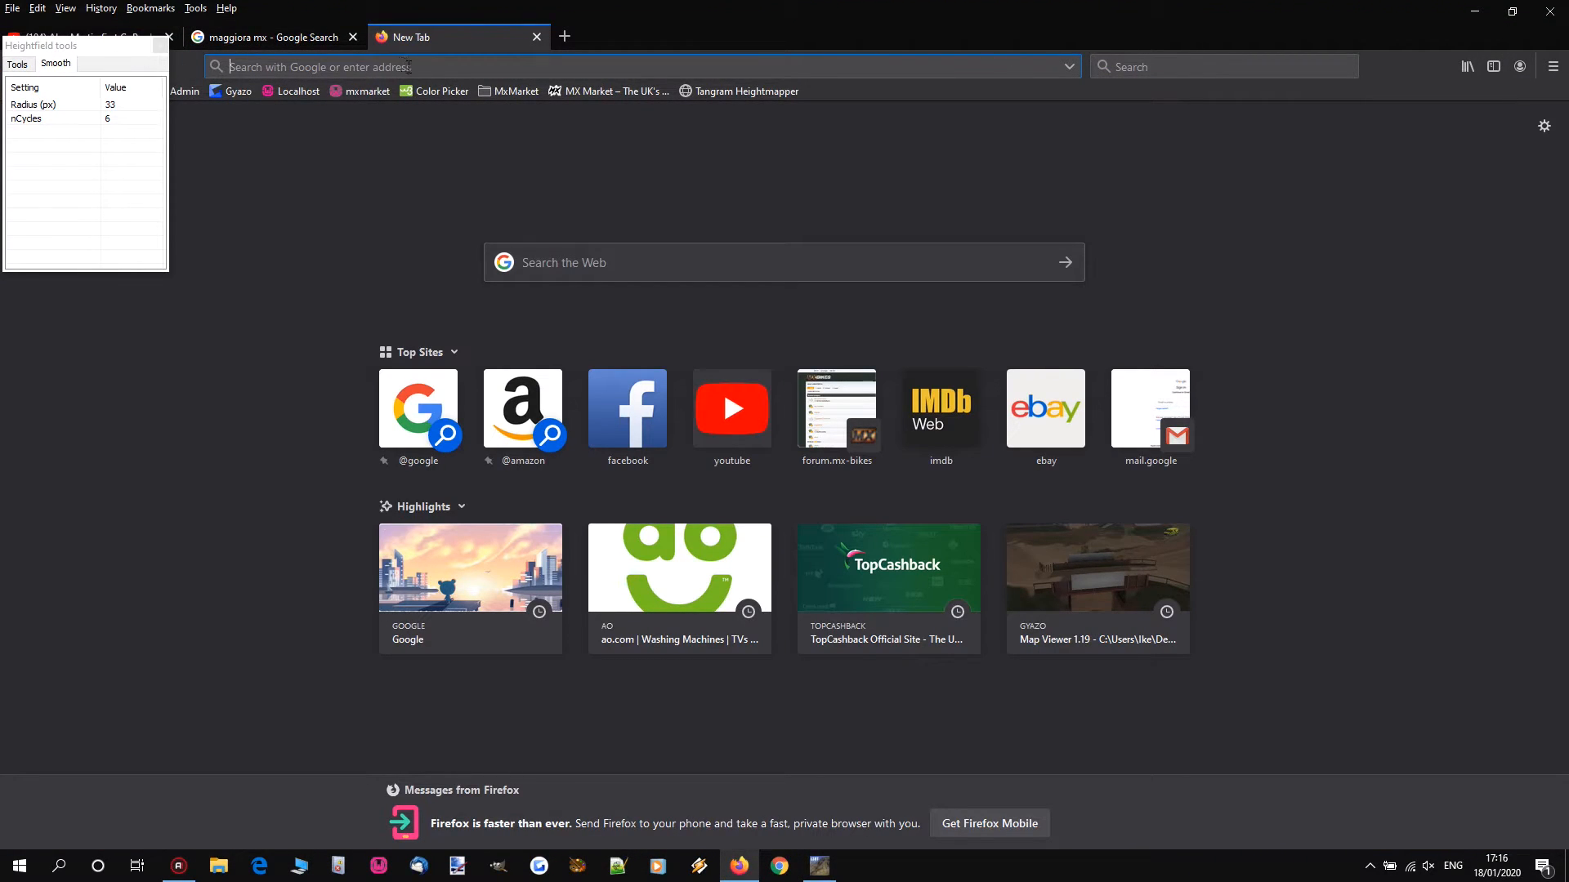
type("feet to metres")
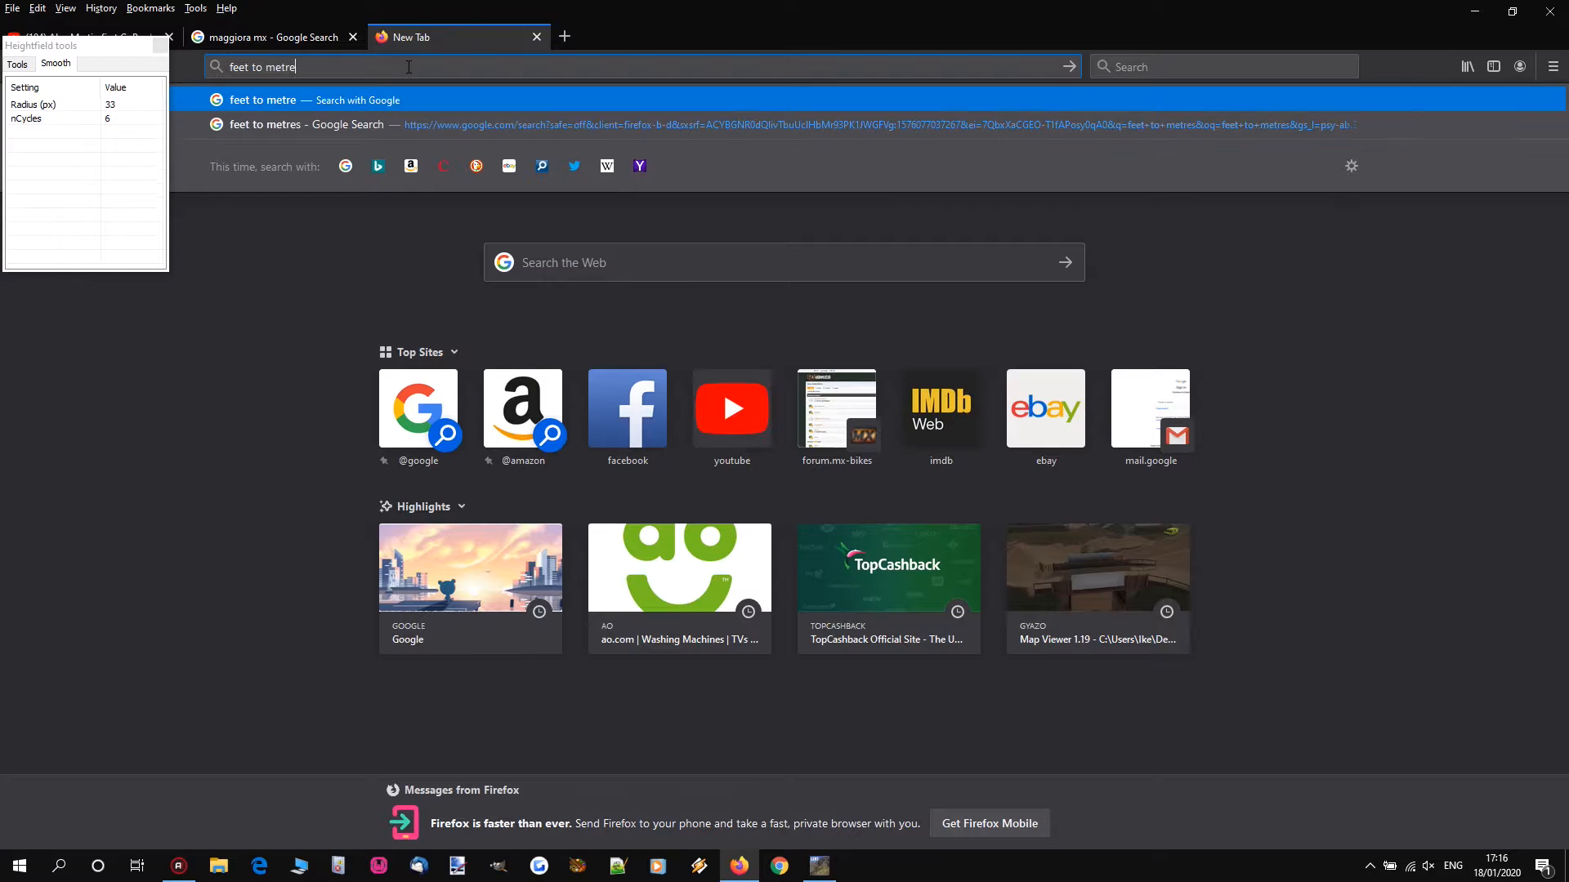
key("Return")
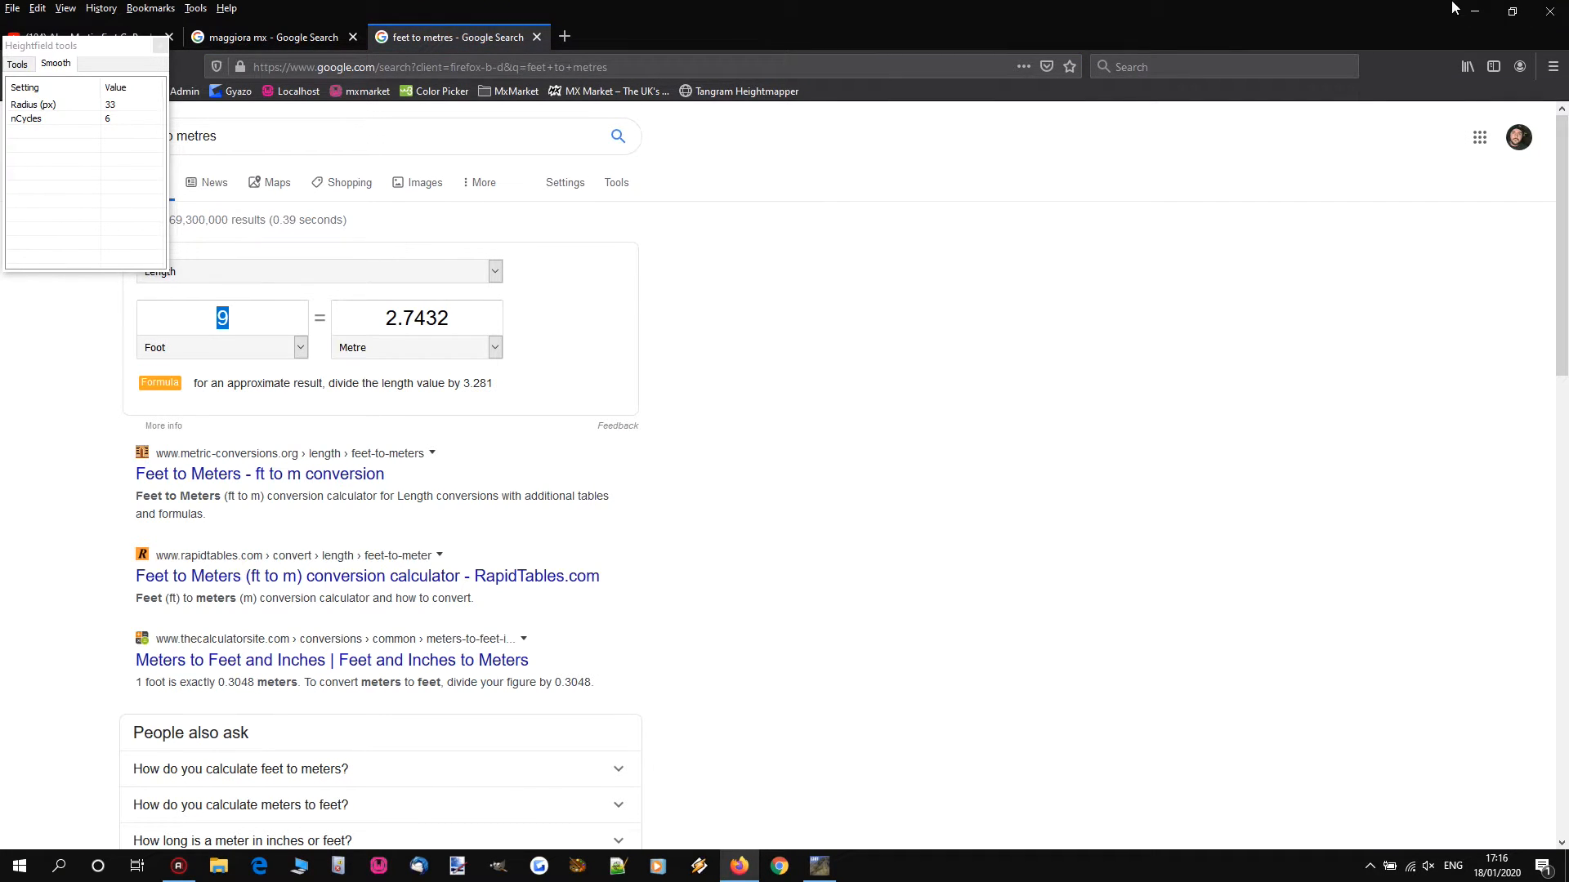
left_click(1474, 11)
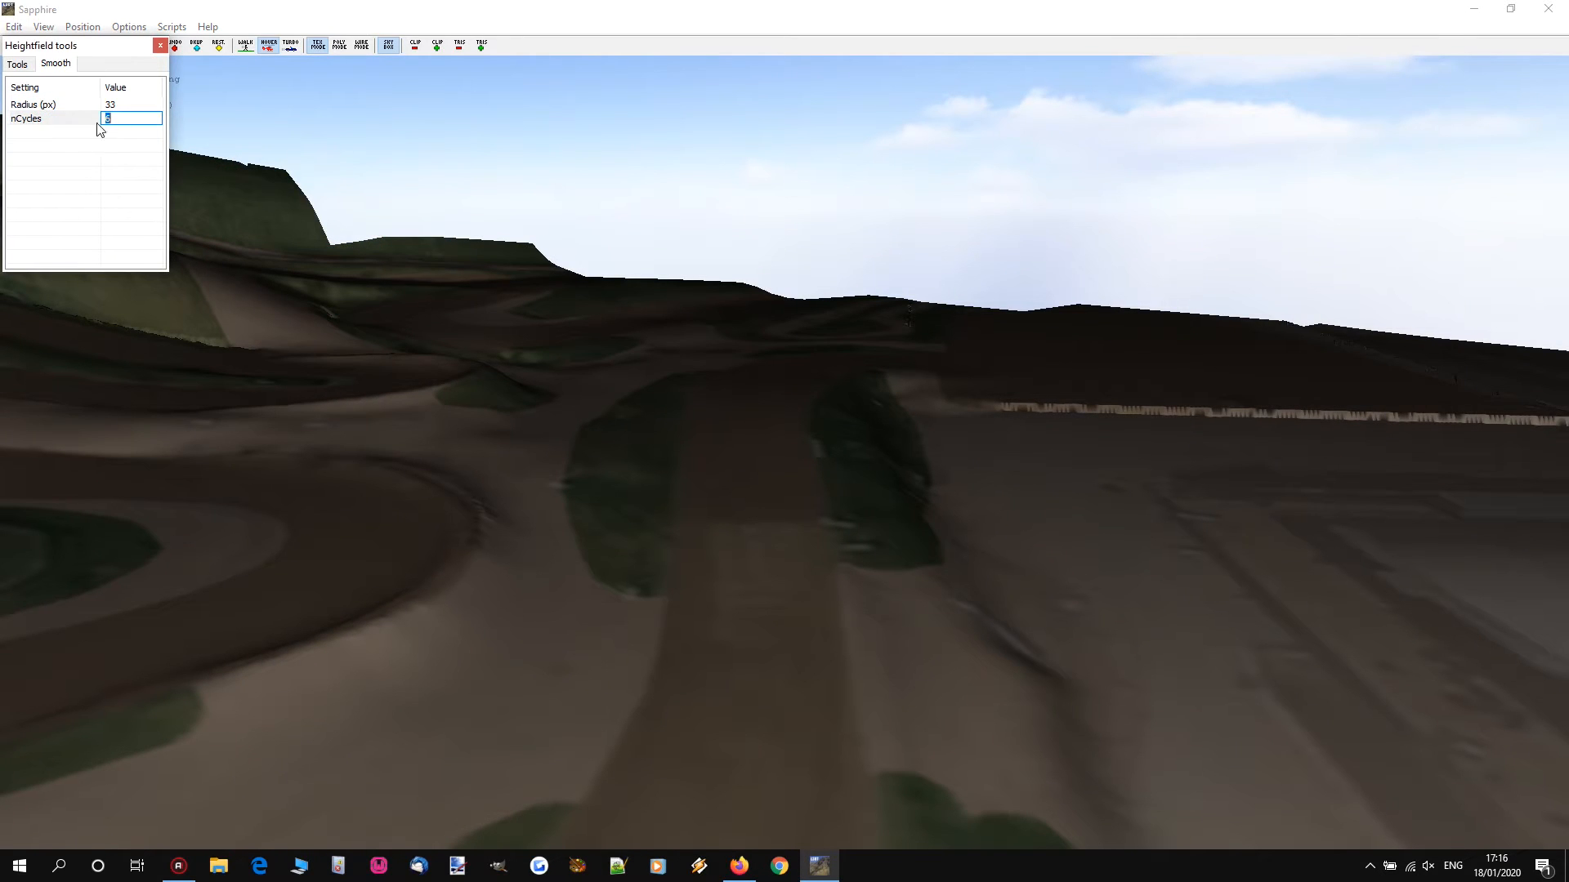
Step: Activate the Bulldozer tool and set its width to 58 px to span the finish straight between the grass banks
left_click(16, 64)
double_click(36, 169)
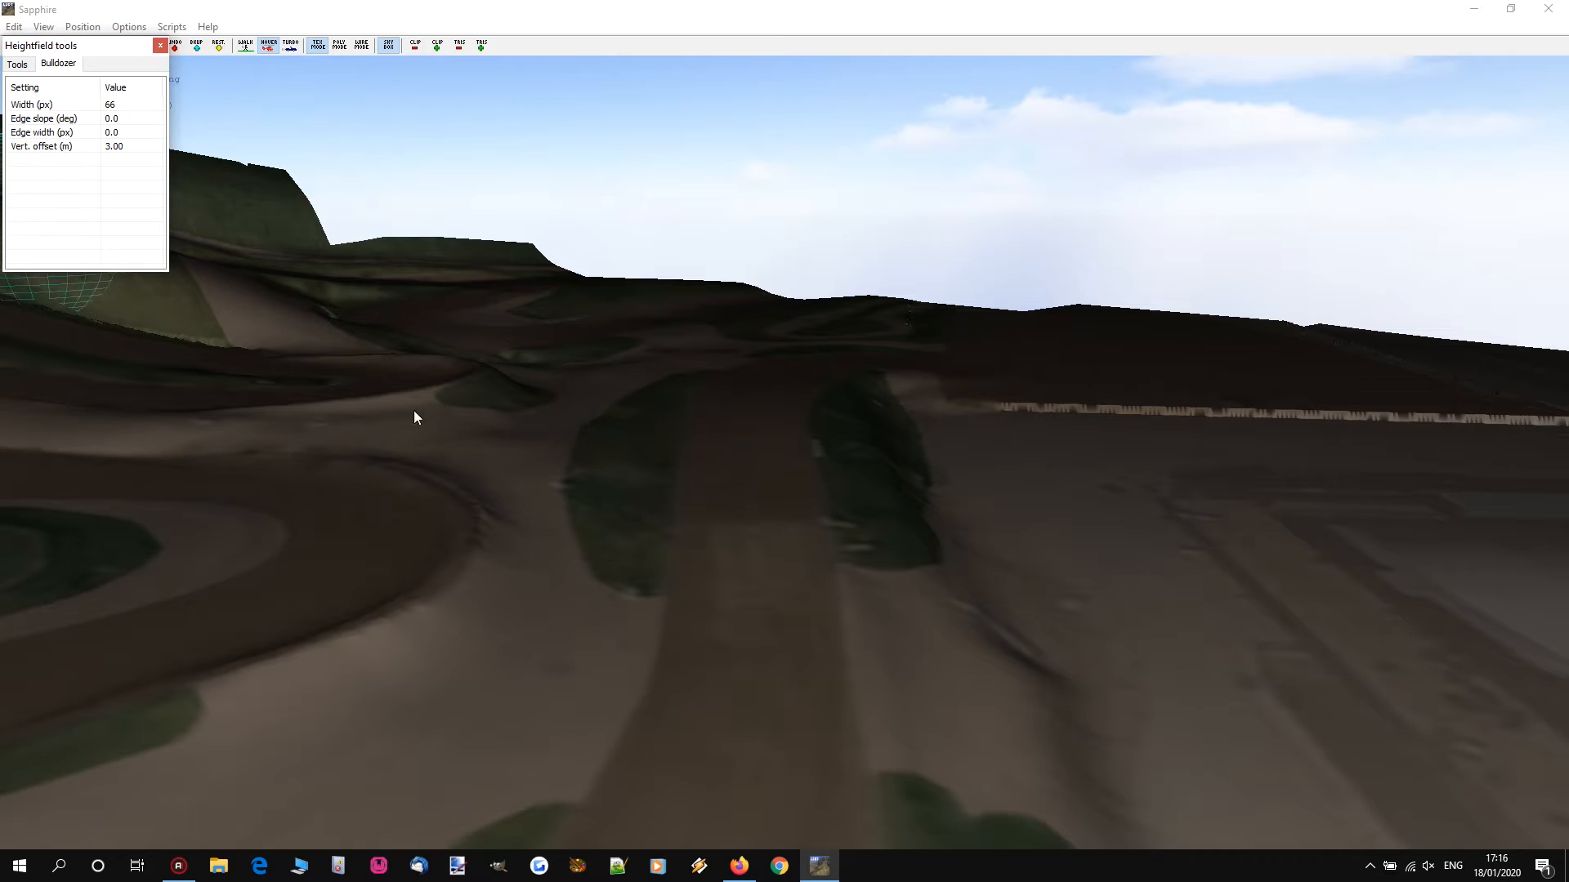
key("s")
scroll(748, 406, "down", 2)
right_click_drag(748, 405, 613, 445)
key("w")
key("w")
key("d")
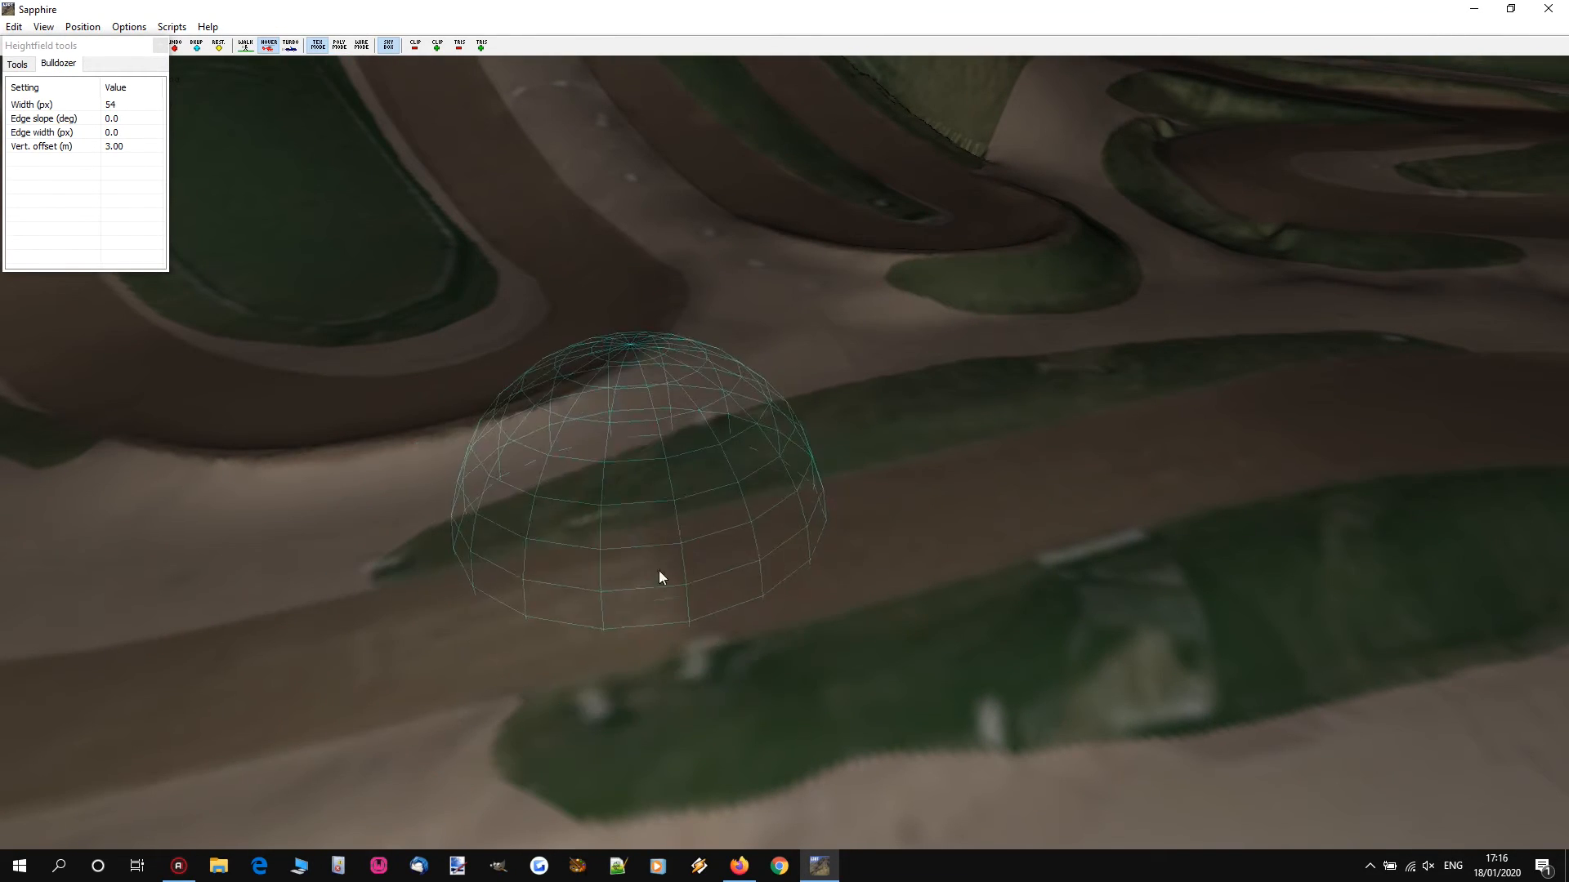
key("d")
key("d")
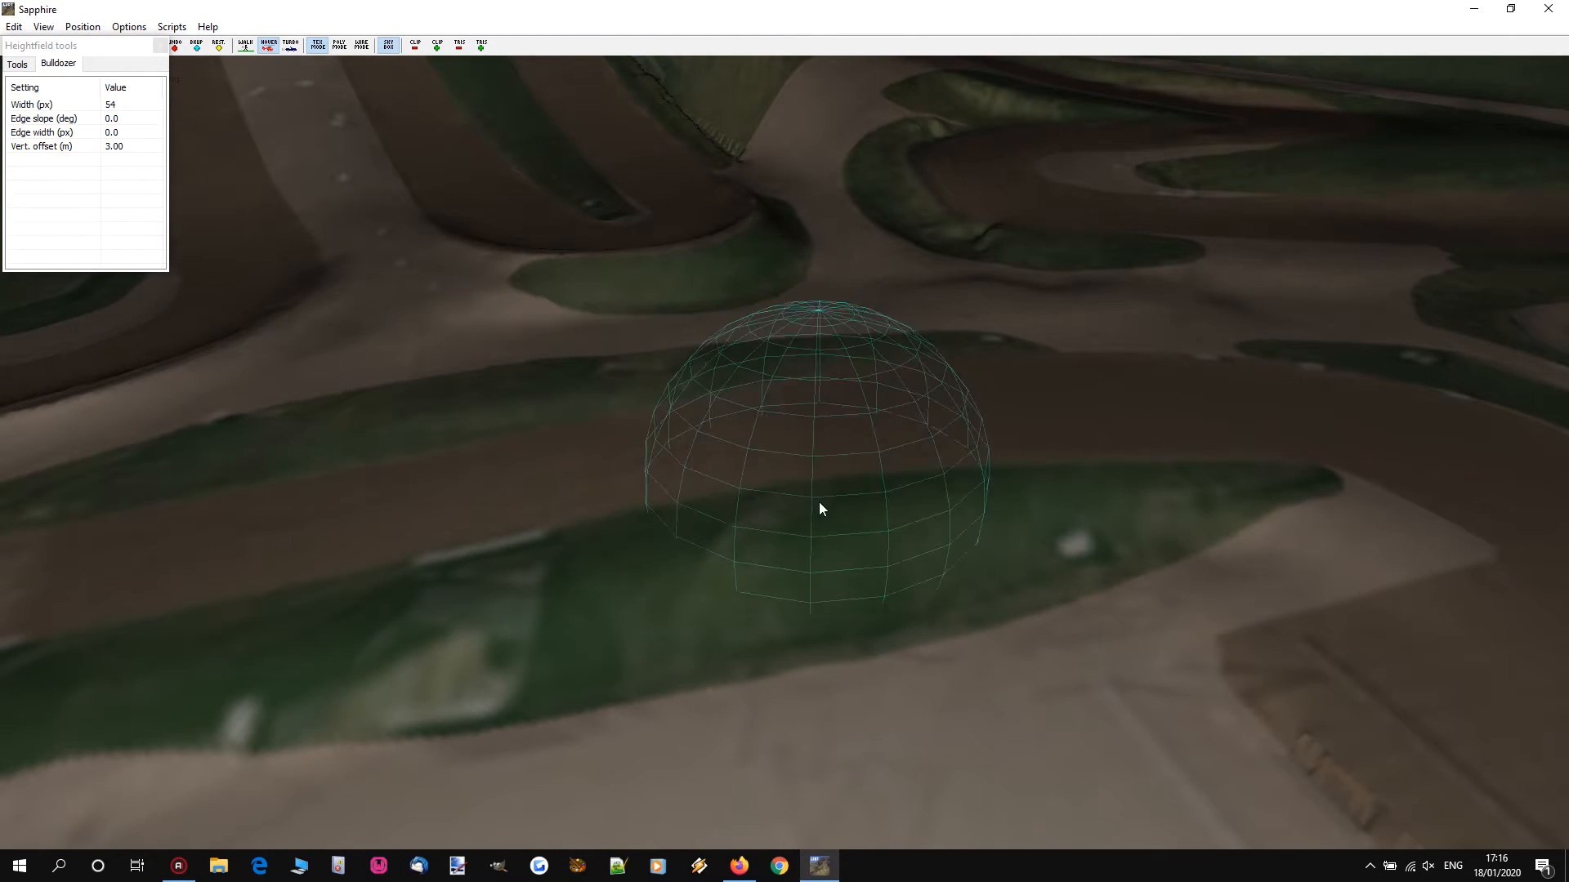
key("a")
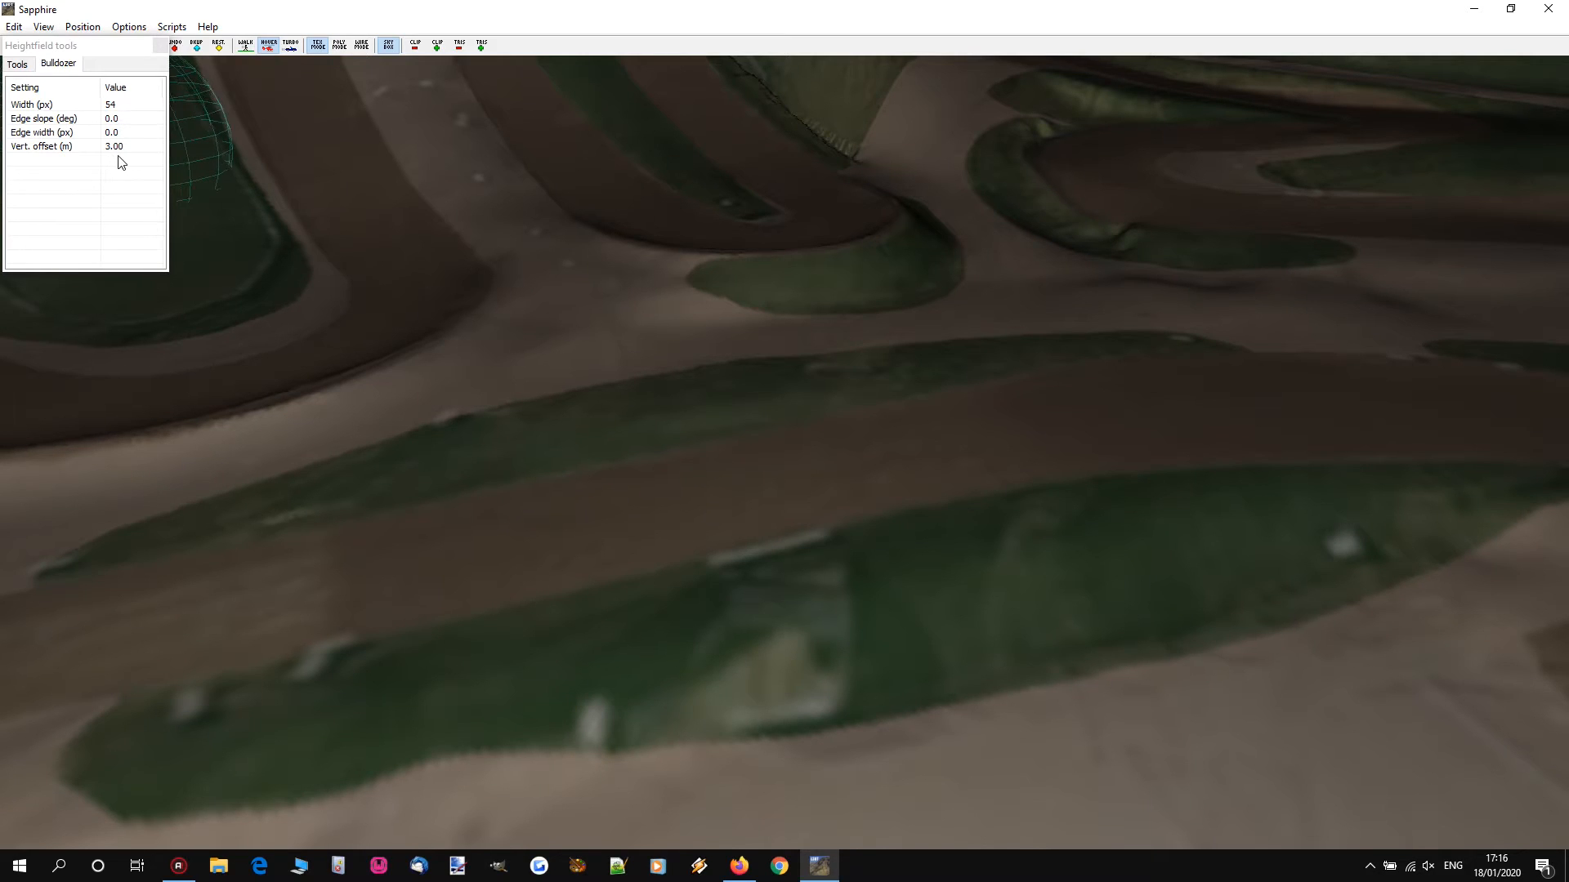
scroll(339, 592, "up", 2)
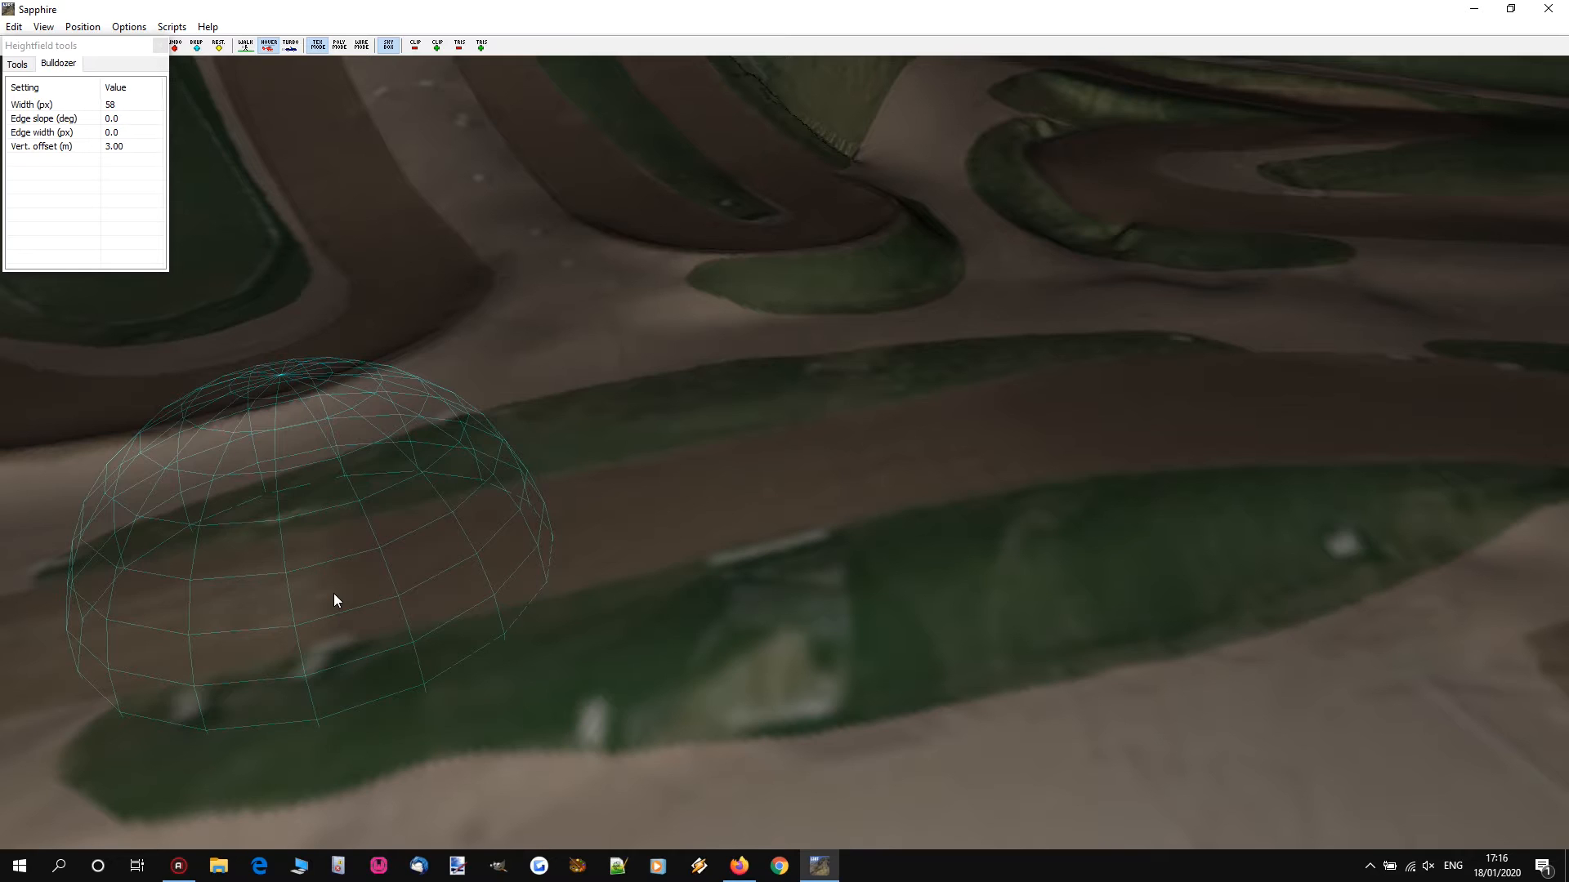
Step: Try raising the straight between the grass banks with a bulldozer pass at 3.00 m vertical offset, and undo it
mouse_move(332, 595)
left_mouse_down()
mouse_move(762, 511)
mouse_move(1040, 448)
mouse_move(1036, 437)
left_mouse_up()
key("s")
right_click_drag(784, 452, 686, 474)
key("a")
key("a")
key("d")
key("ctrl+z")
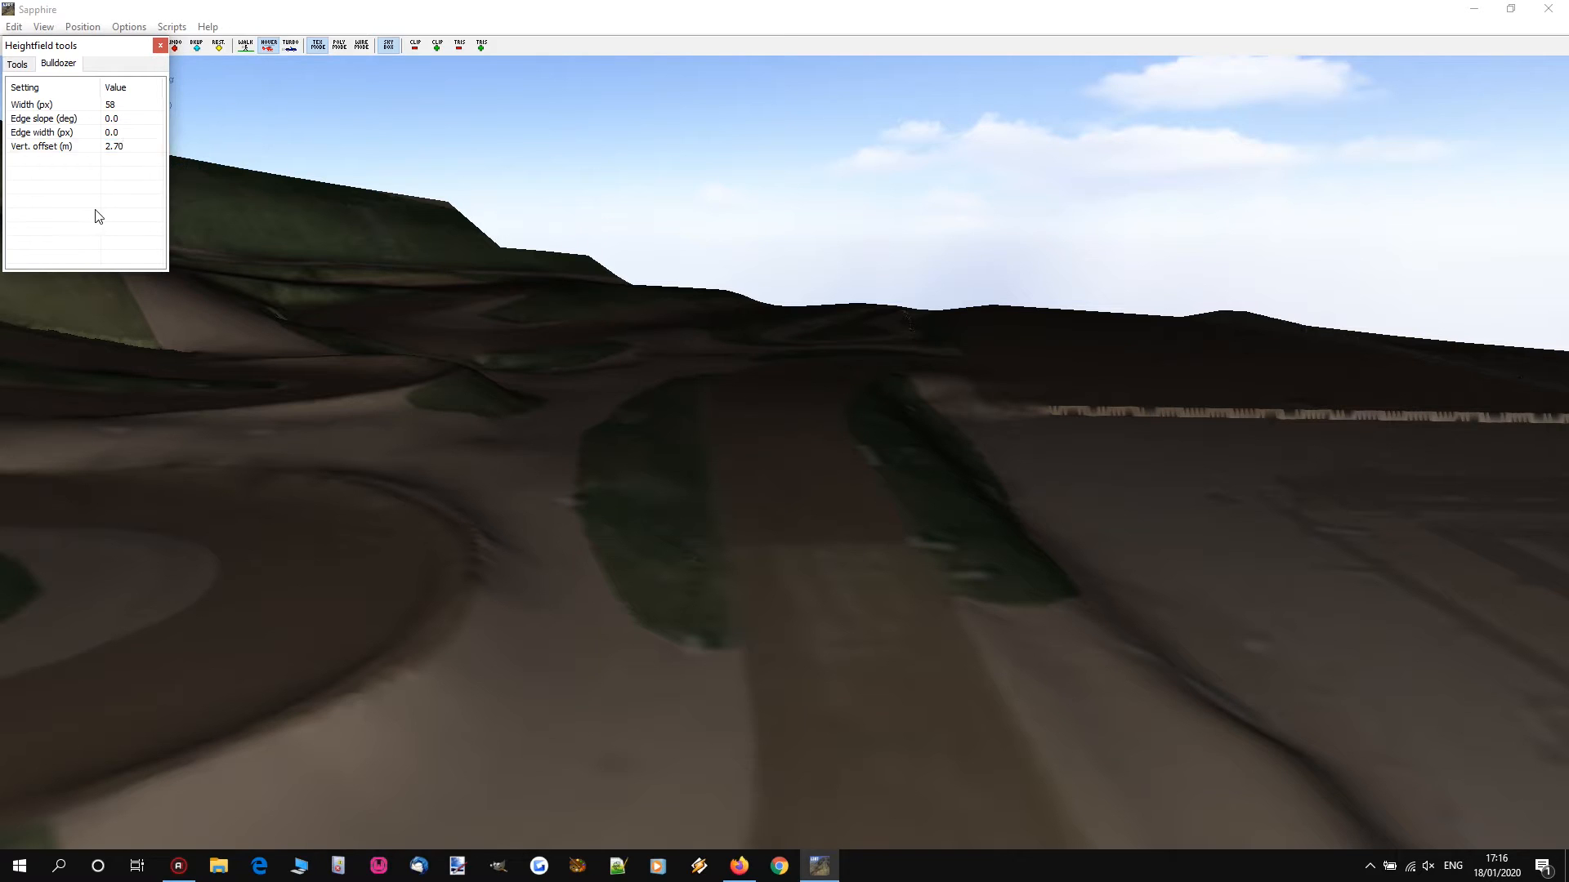
Step: Check other parts of the lap in the GoPro footage at 0:34 and 0:51, and return to Sapphire
key("alt+Tab")
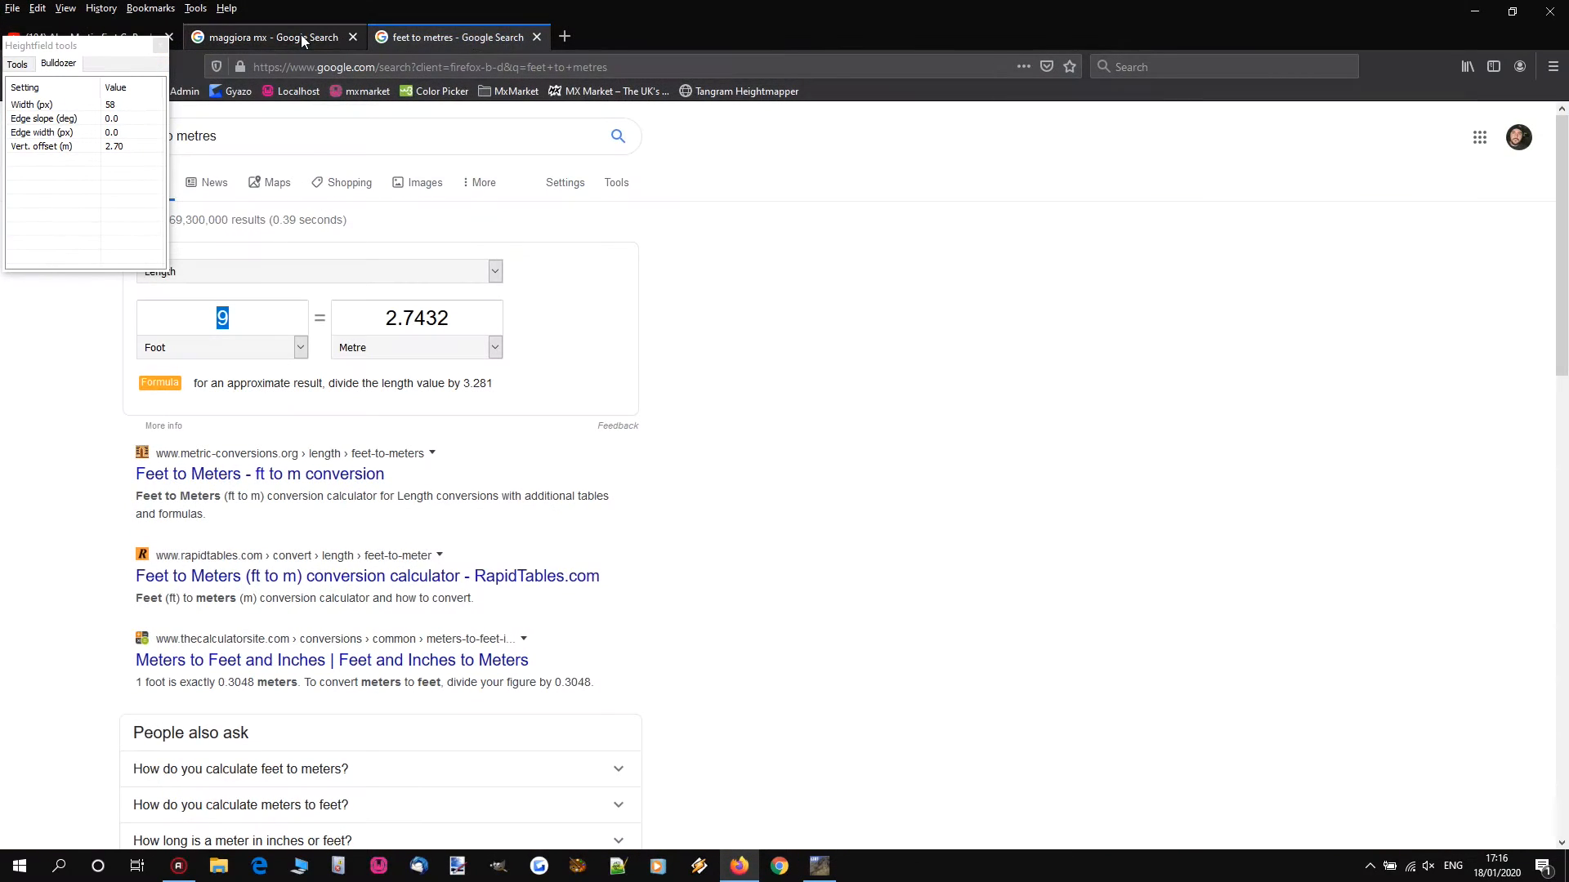
left_click(120, 36)
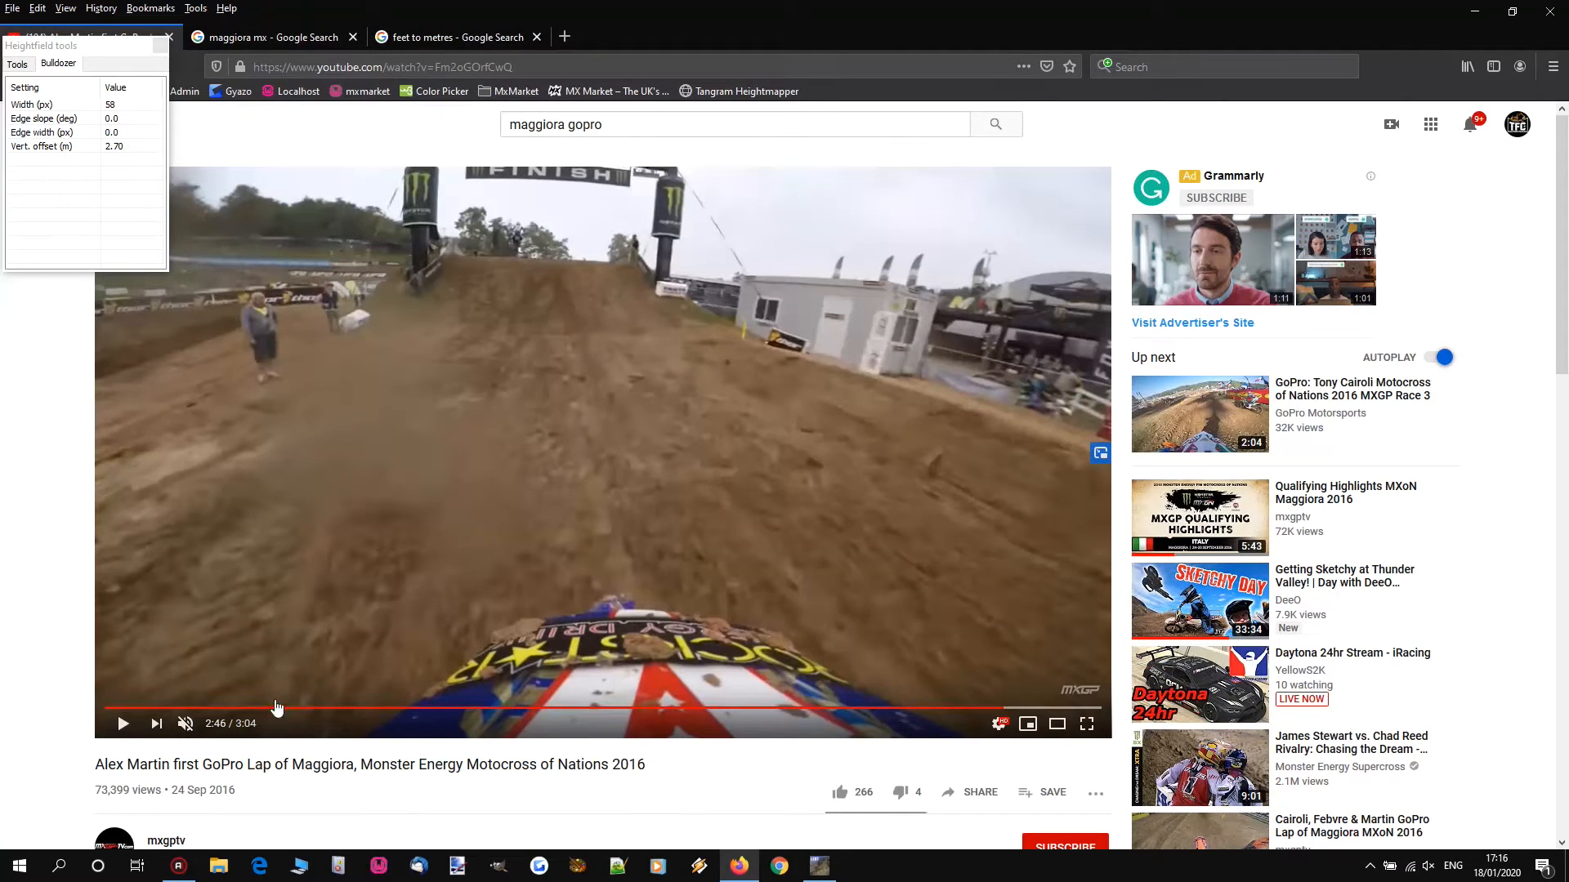
left_click(259, 708)
left_click(291, 707)
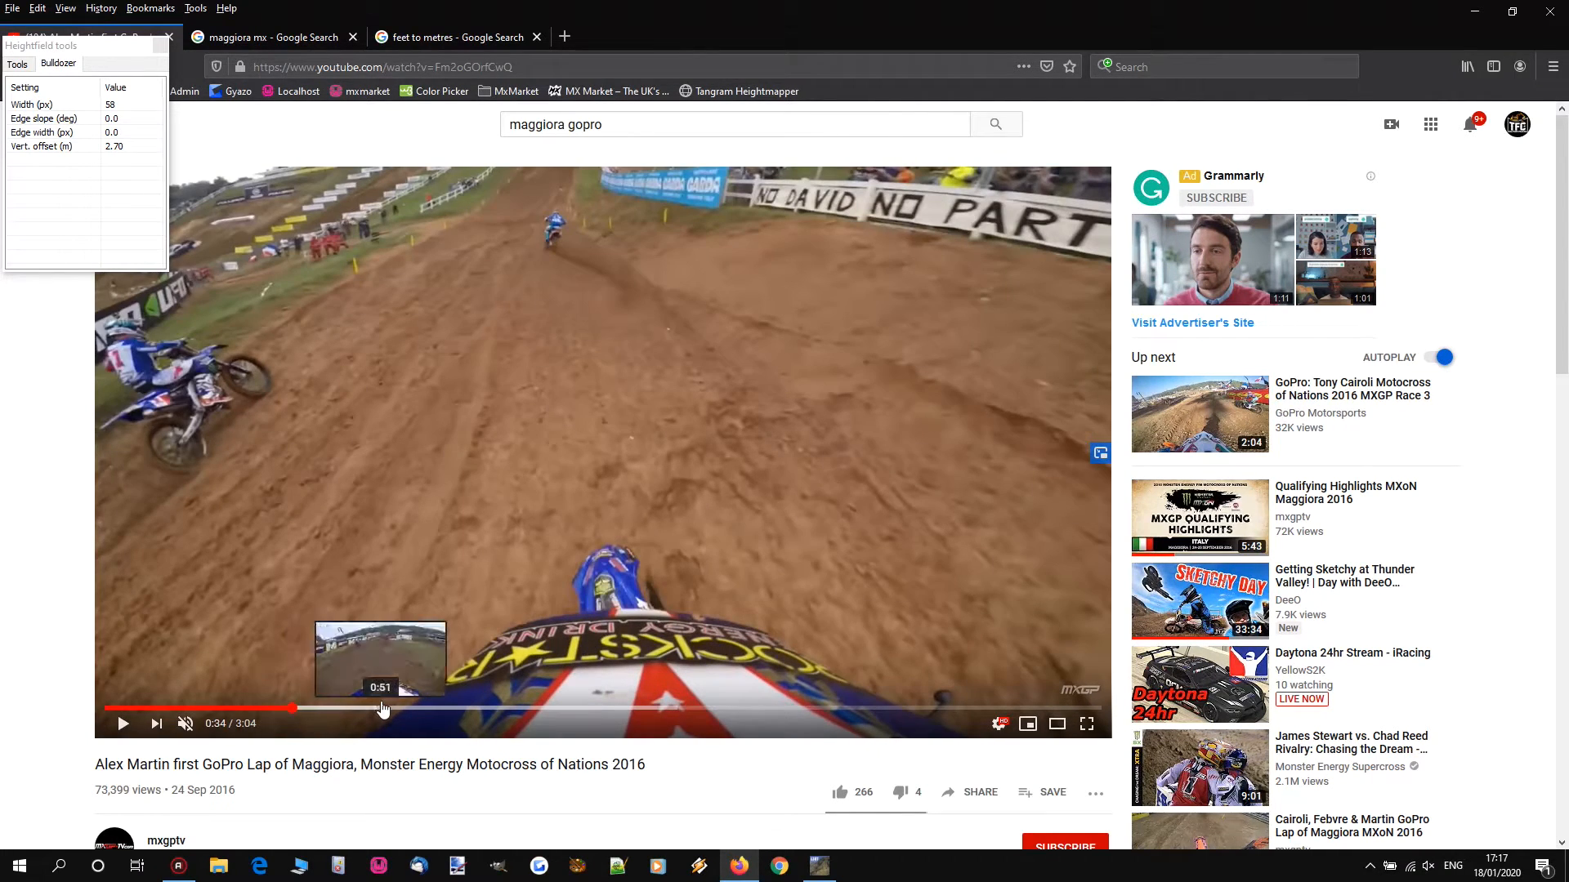
left_click(382, 707)
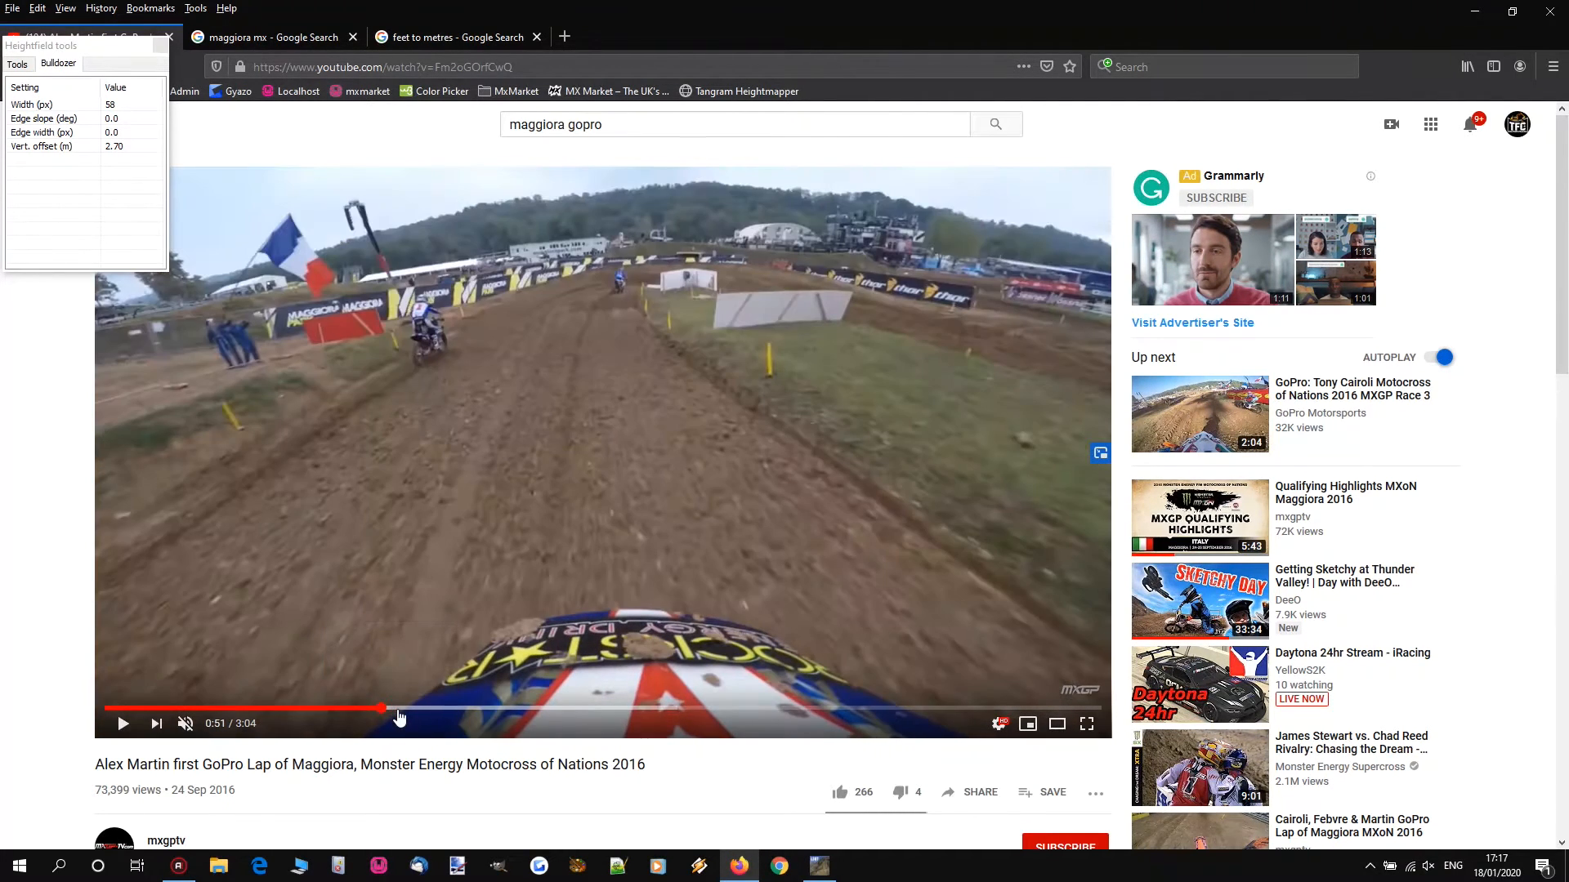
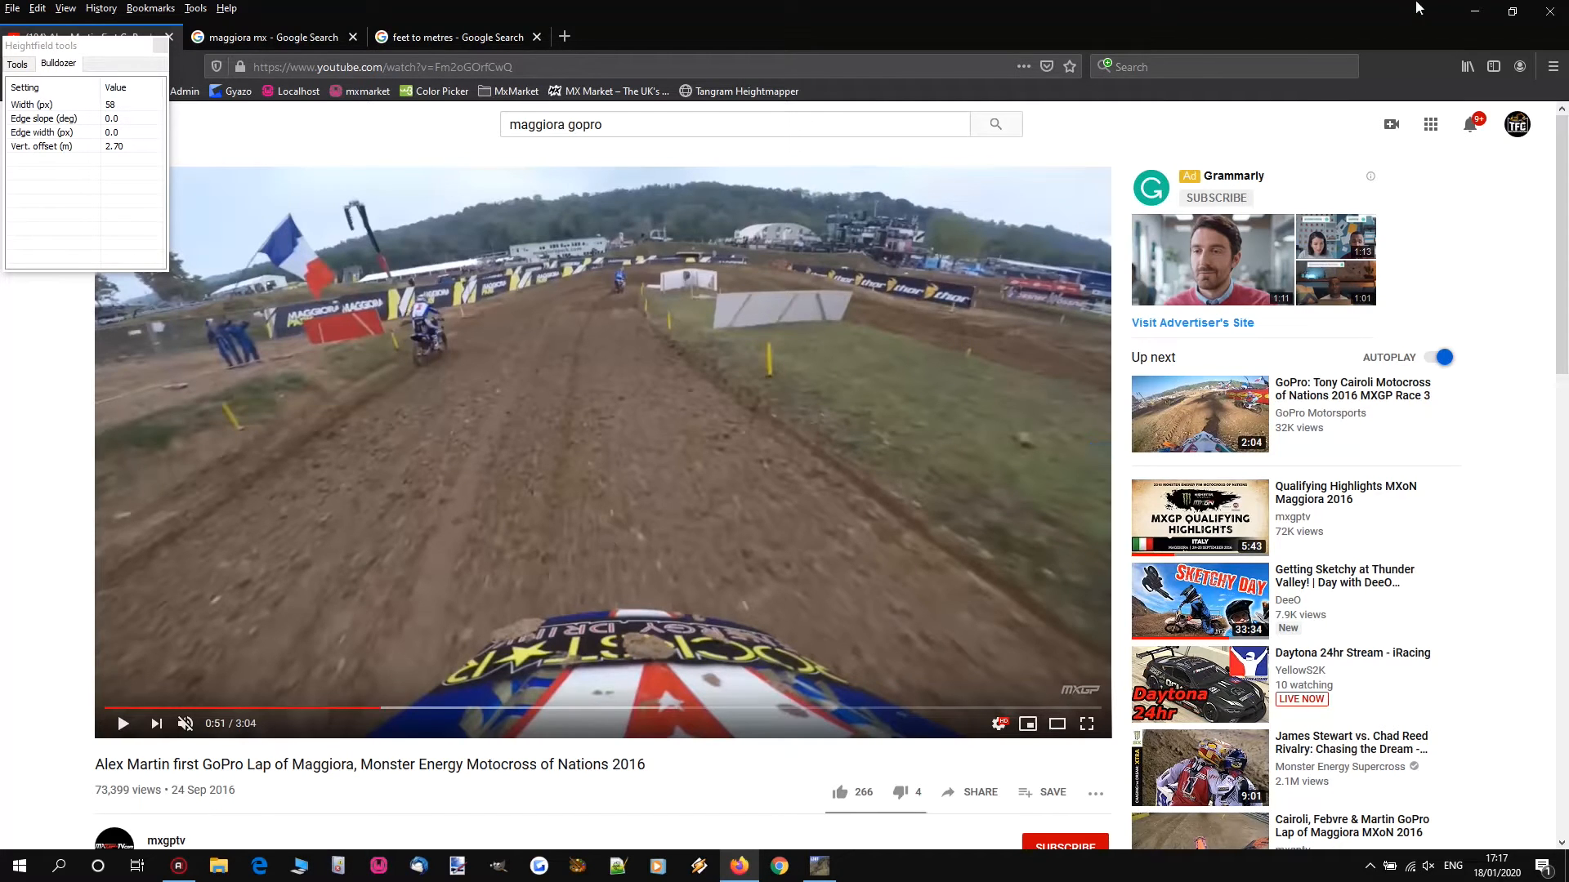
left_click(1475, 12)
Step: Raise the finish straight between the grass banks into a flat-topped block with the 58 px bulldozer at 2.70 m vertical offset
right_click_drag(780, 384, 789, 505)
left_click_drag(767, 495, 773, 727)
key("w")
mouse_move(783, 628)
right_mouse_down()
mouse_move(785, 413)
mouse_move(816, 394)
mouse_move(784, 397)
mouse_move(715, 347)
mouse_move(789, 408)
mouse_move(711, 396)
mouse_move(776, 402)
mouse_move(749, 414)
mouse_move(703, 391)
mouse_move(786, 427)
right_mouse_up()
key("s")
key("a")
key("a")
key("a")
key("w")
key("d")
key("e")
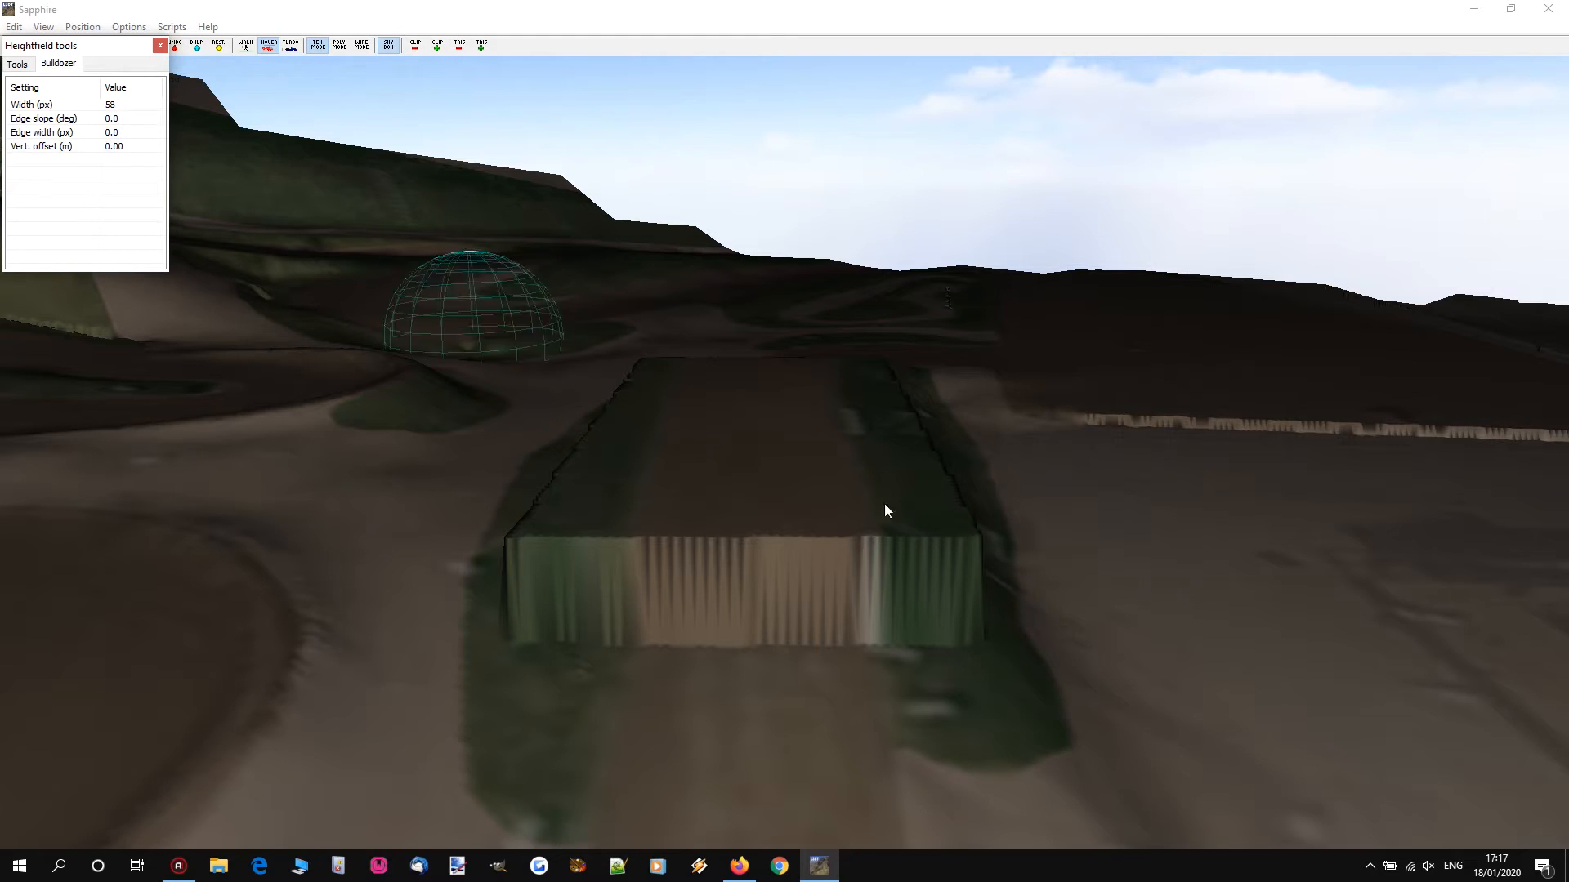
Step: Bulldoze a ramp at 0.00 m vertical offset from the raised block's near edge down to the straight
scroll(933, 502, "down", 3)
key("w")
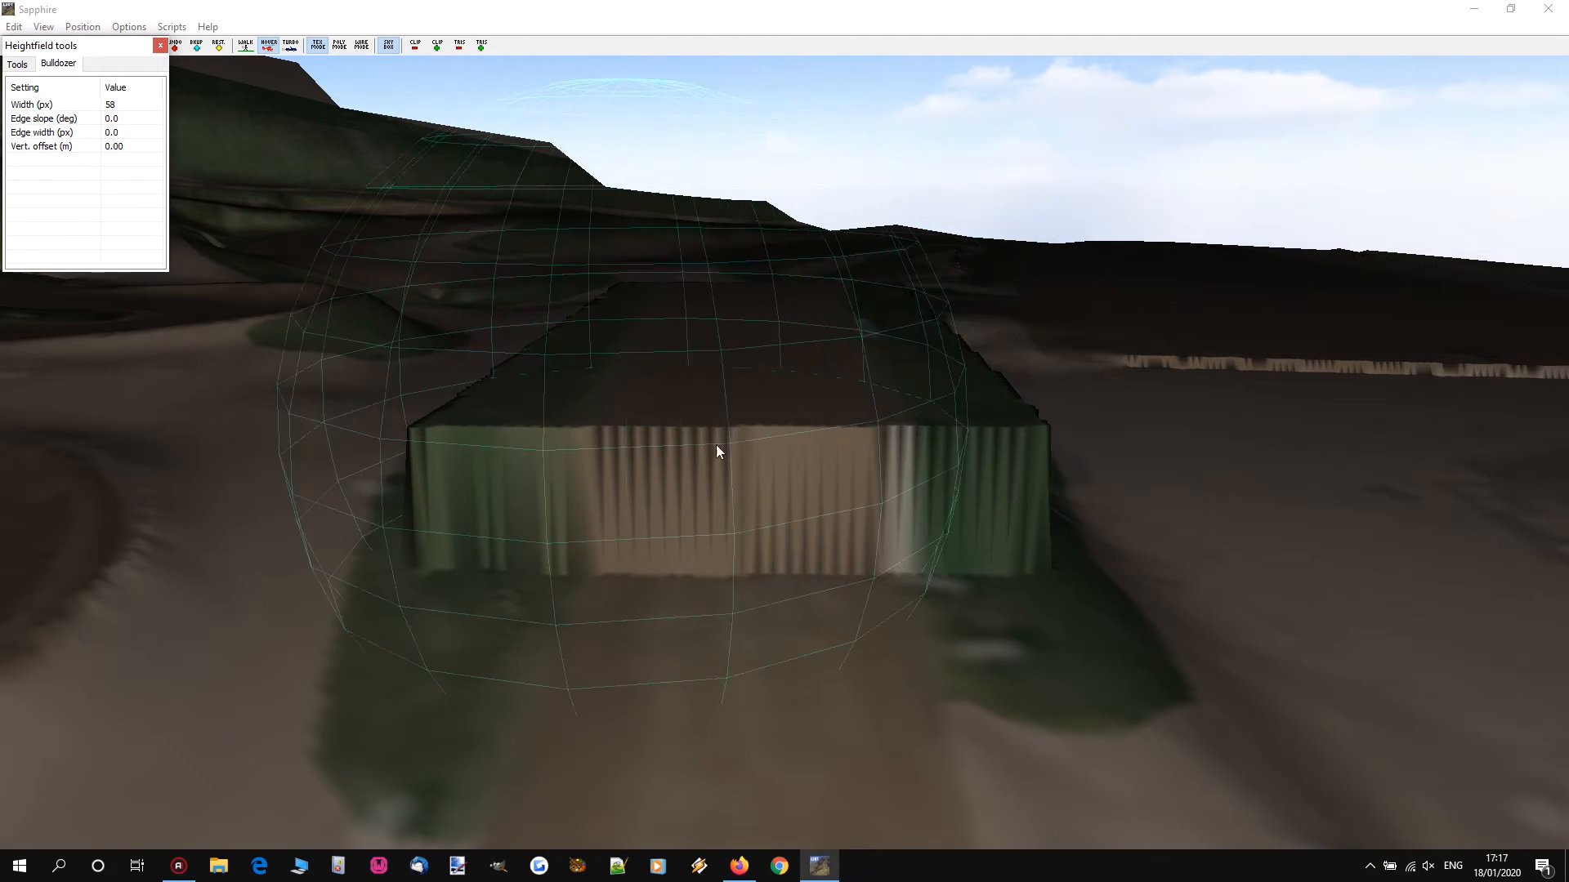
key("w")
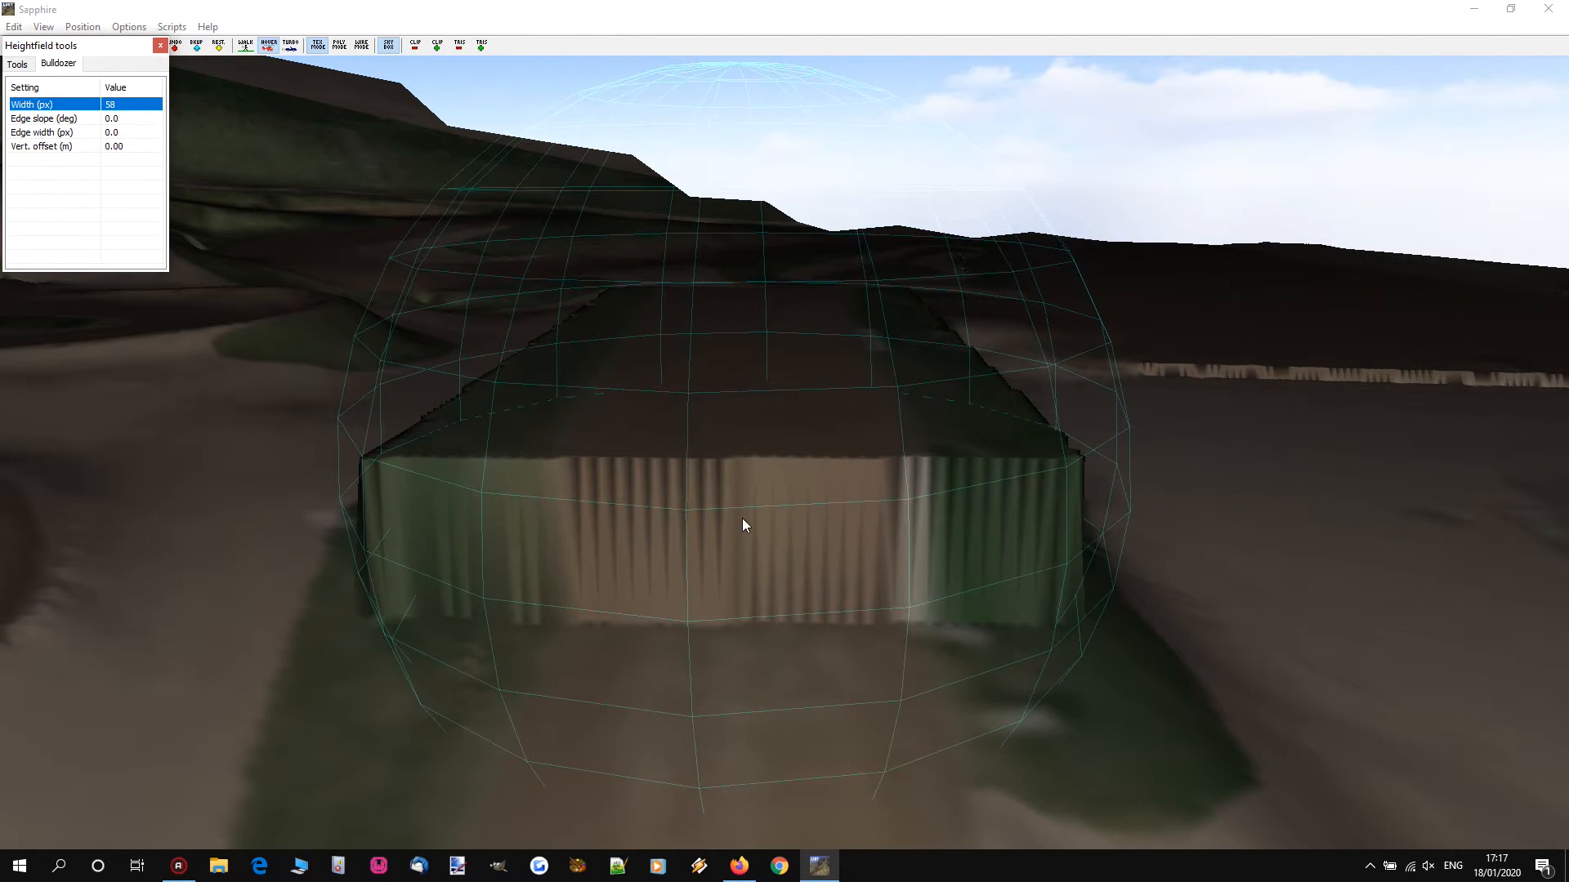
left_click(733, 472)
left_click_drag(734, 472, 705, 743)
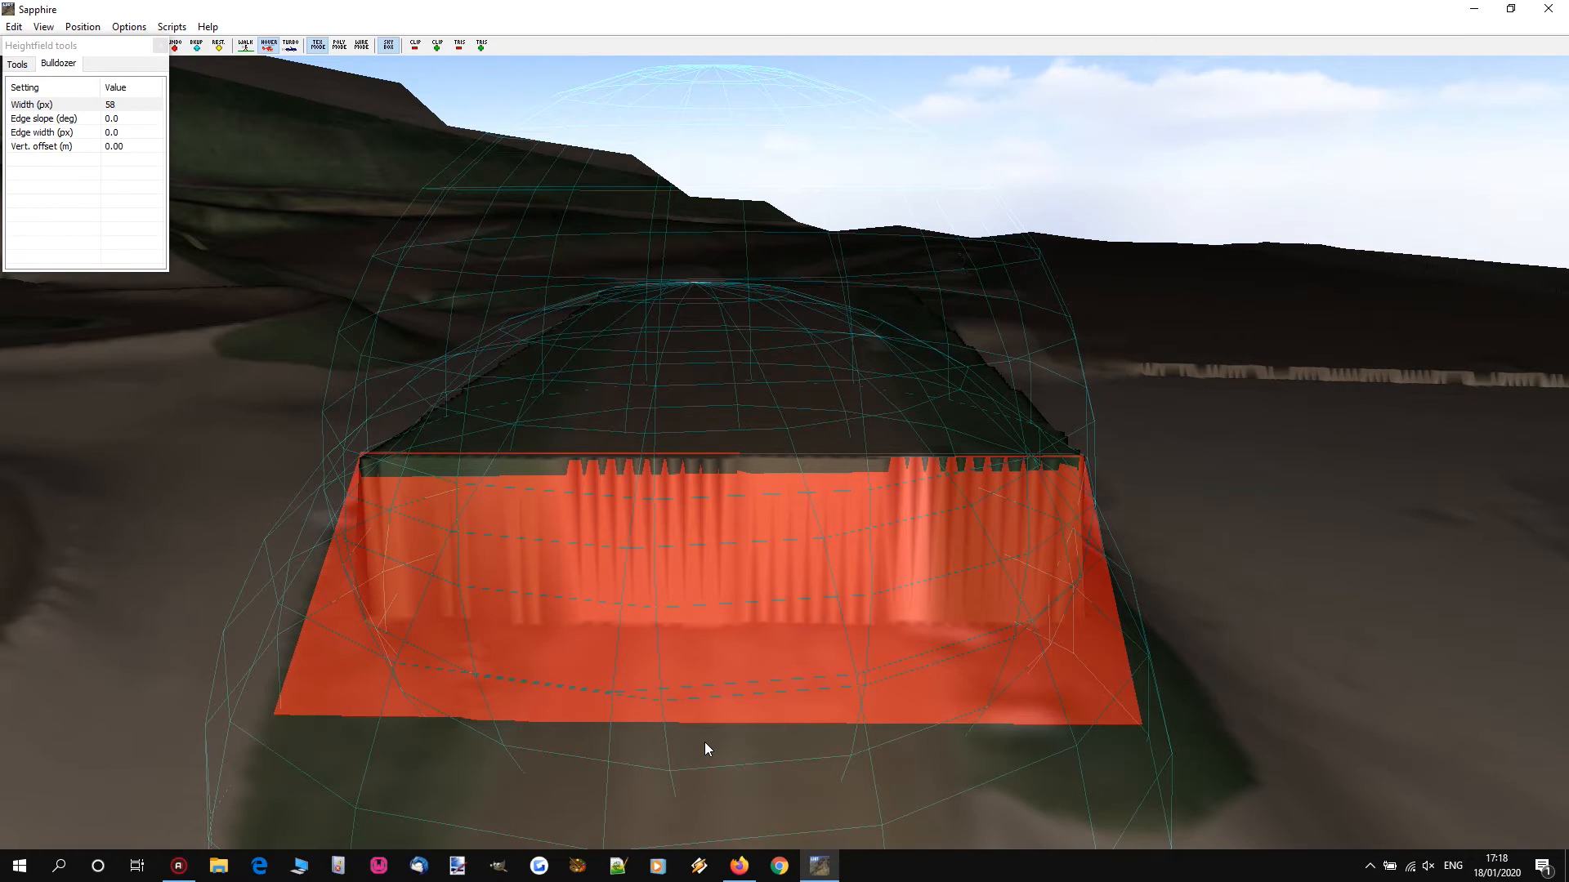
left_click_drag(704, 742, 706, 742)
Step: Inspect the ramp from the side and lengthen its foot with further bulldozer passes down the straight
mouse_move(706, 742)
right_mouse_down()
mouse_move(744, 695)
mouse_move(801, 674)
mouse_move(907, 719)
mouse_move(1005, 723)
right_mouse_up()
key("s")
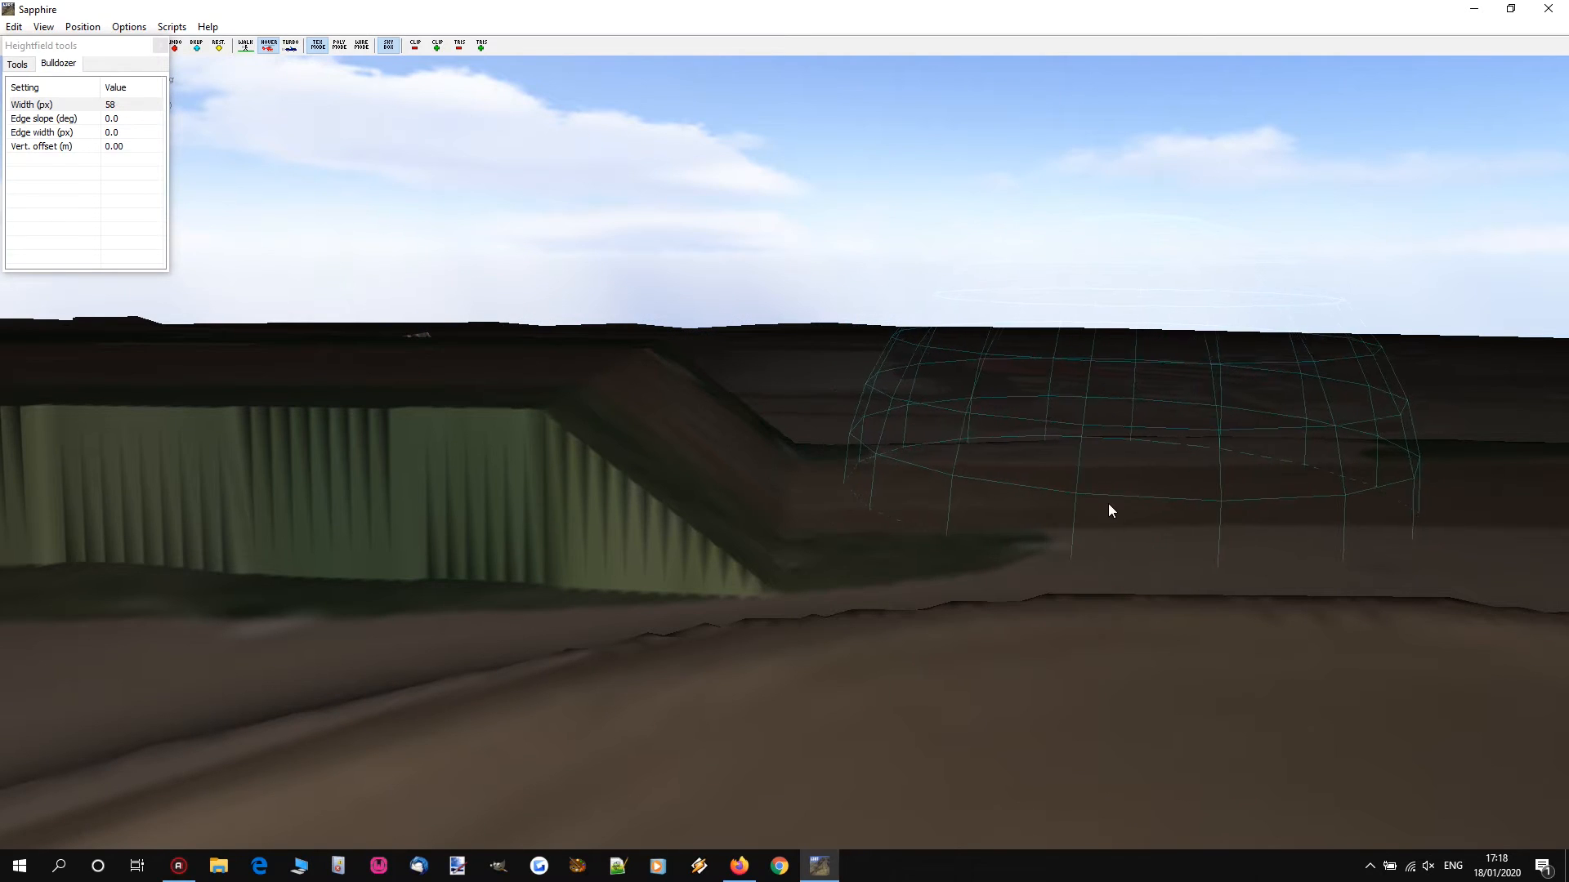
key("w")
mouse_move(1133, 516)
right_mouse_down()
mouse_move(785, 453)
mouse_move(758, 412)
mouse_move(785, 425)
mouse_move(690, 421)
right_mouse_up()
key("s")
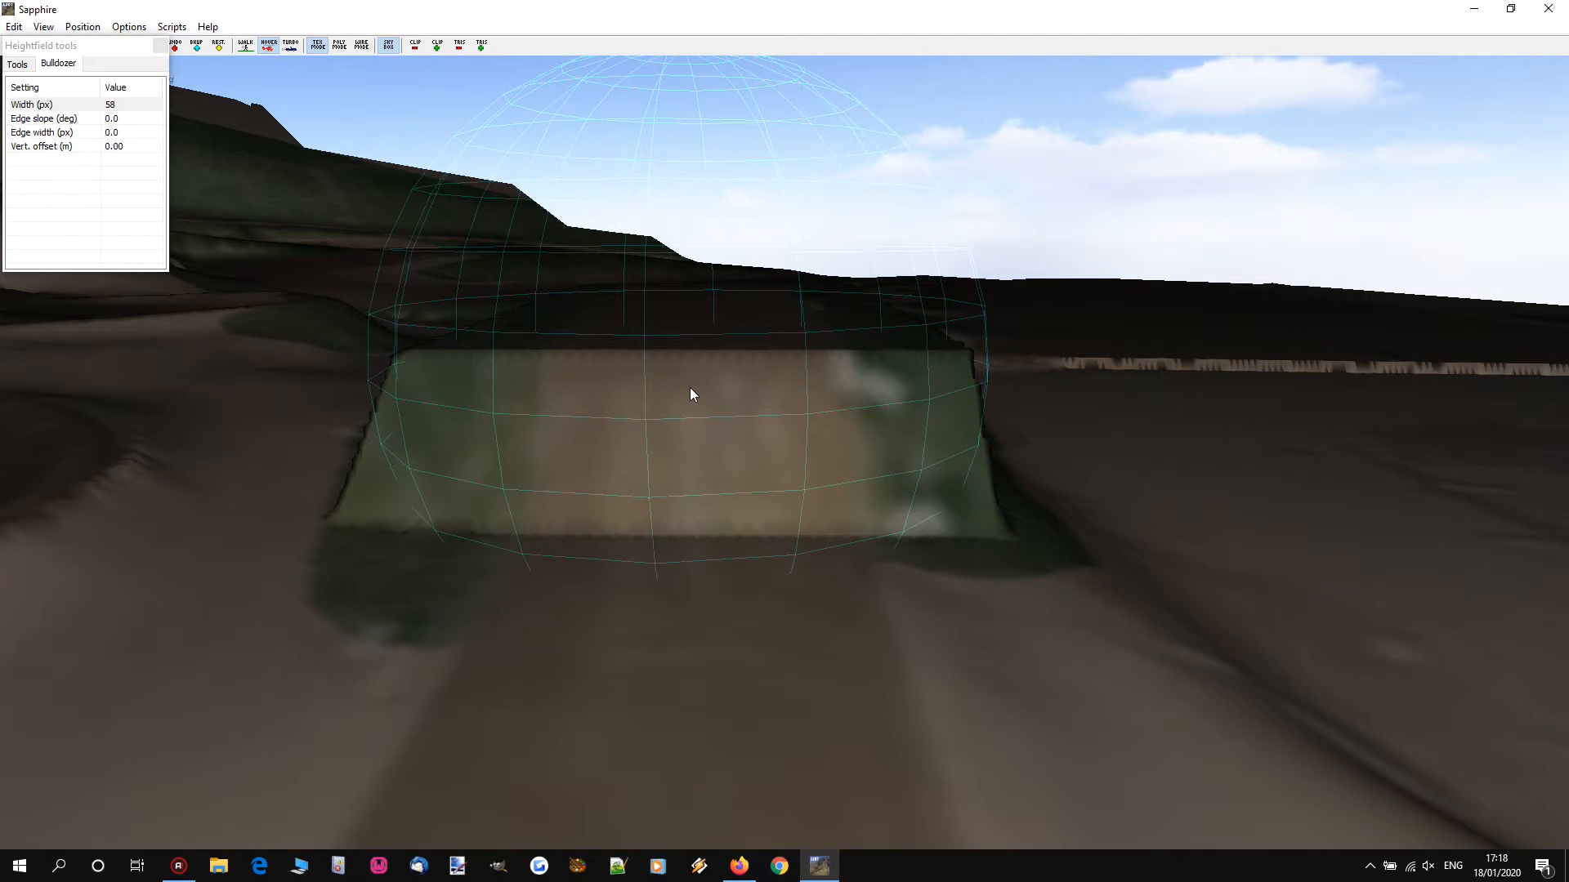
left_click_drag(690, 394, 663, 567)
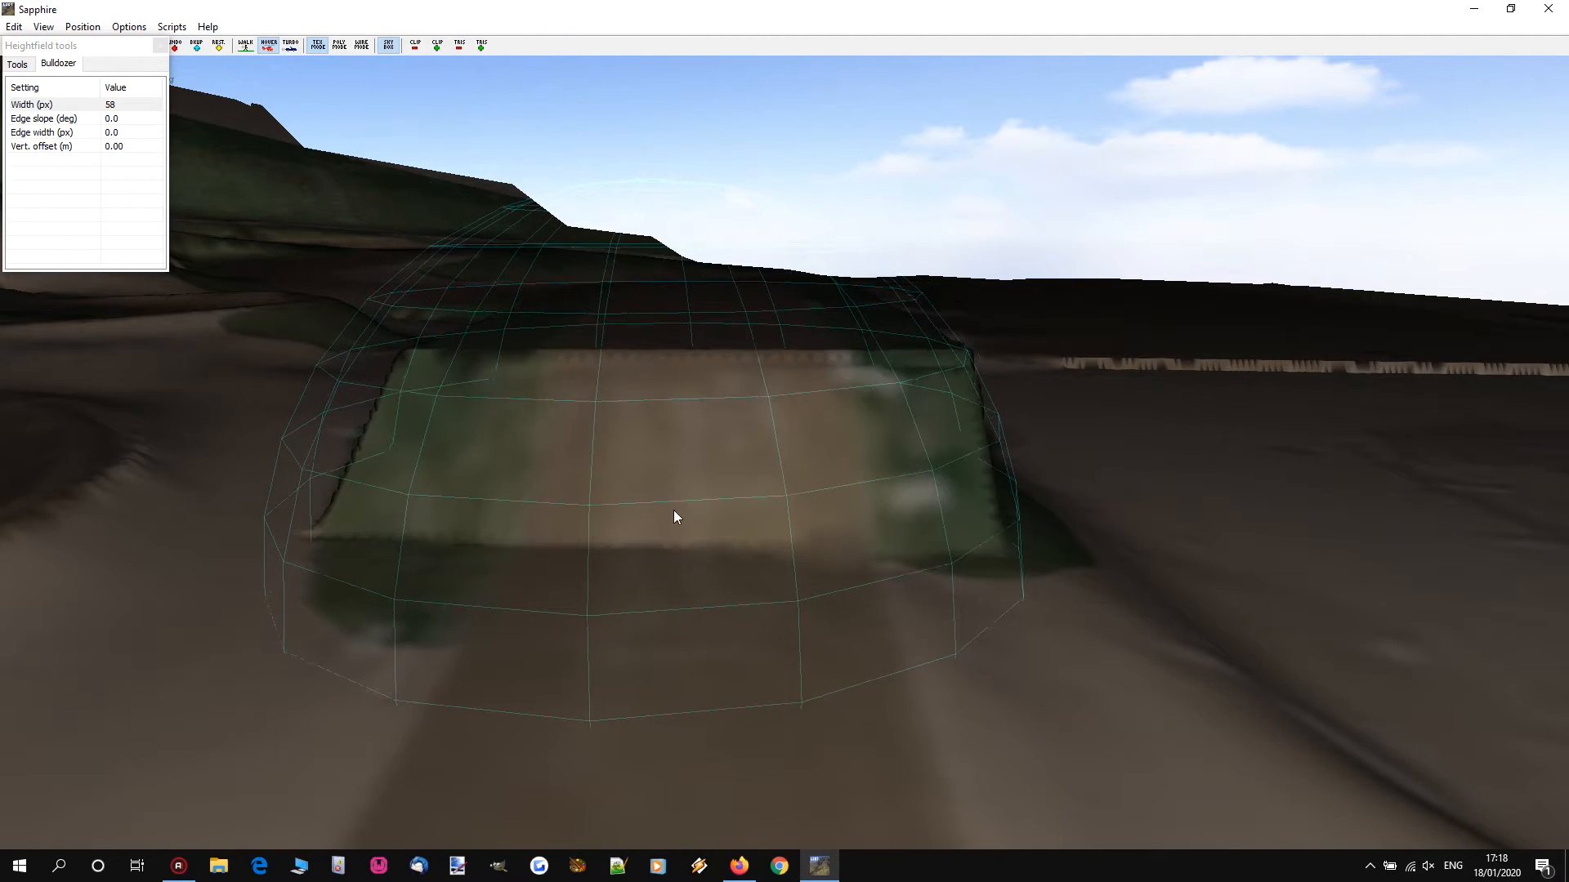
left_click_drag(683, 417, 676, 535)
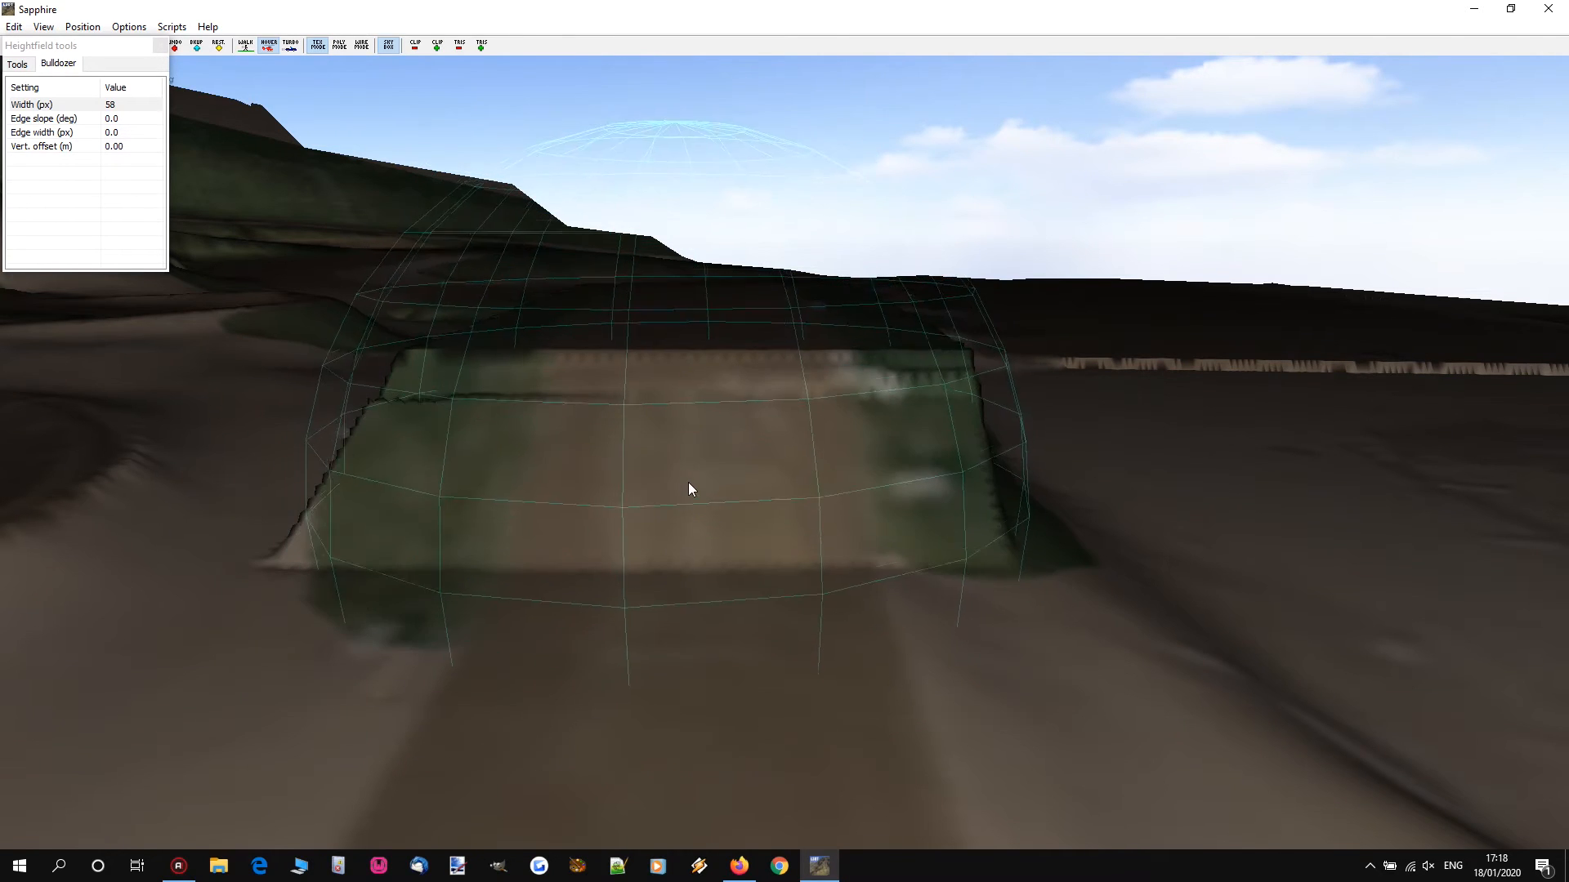
Step: Ease the lower part of the take-off ramp into the straight with successive bulldozer passes starting progressively farther down the face
right_click_drag(692, 423, 773, 423)
key("w")
key("s")
key("a")
left_click_drag(742, 430, 710, 670)
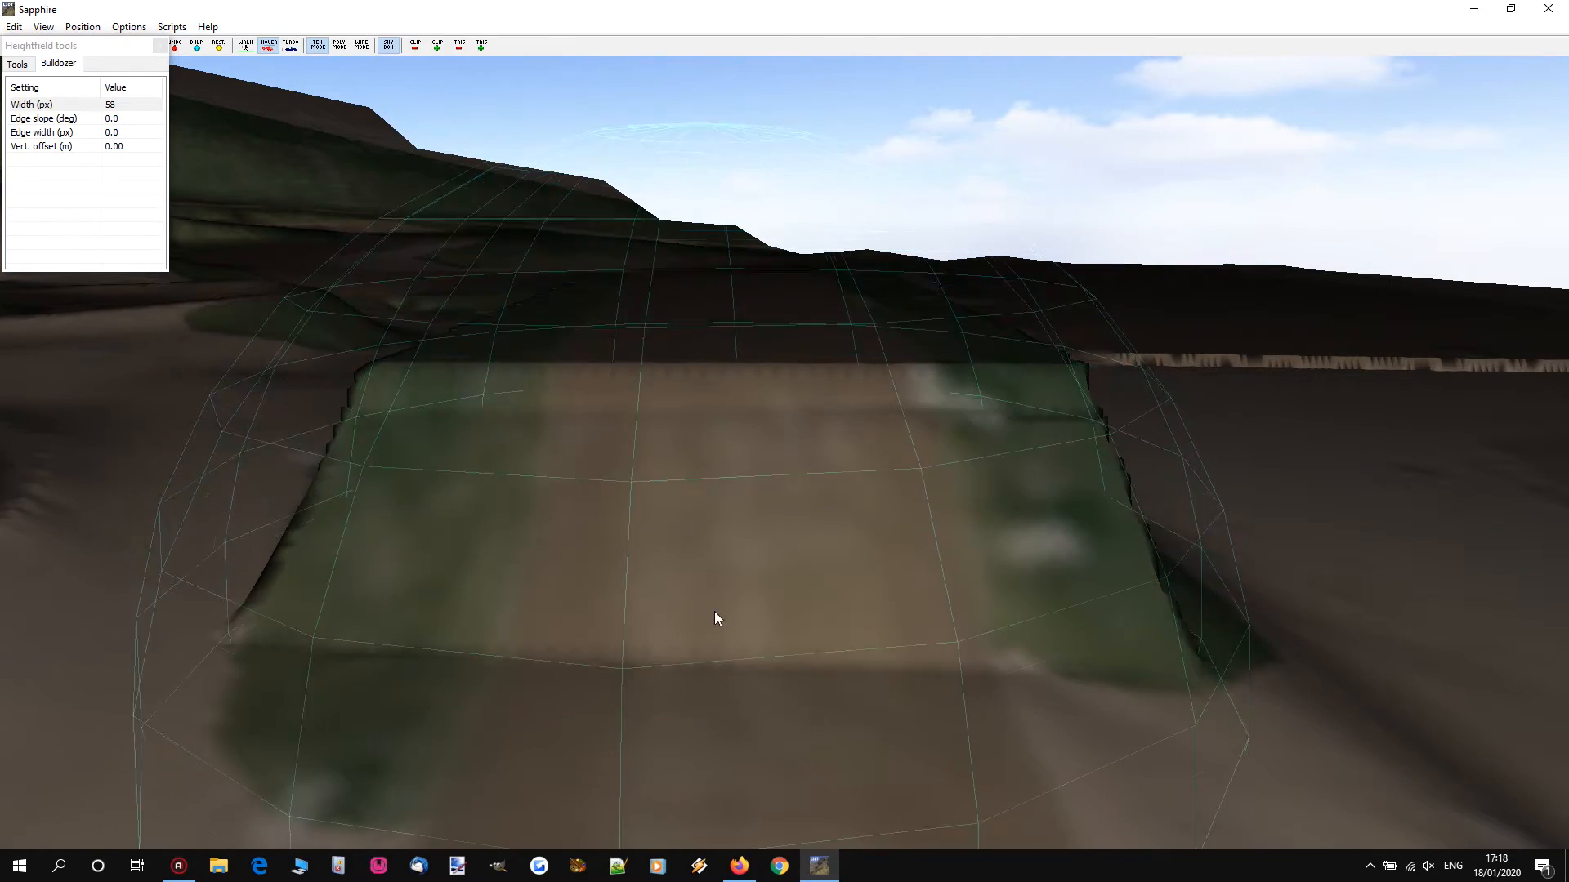
left_click_drag(731, 515, 713, 685)
mouse_move(726, 593)
left_mouse_down()
mouse_move(700, 774)
mouse_move(708, 756)
left_mouse_up()
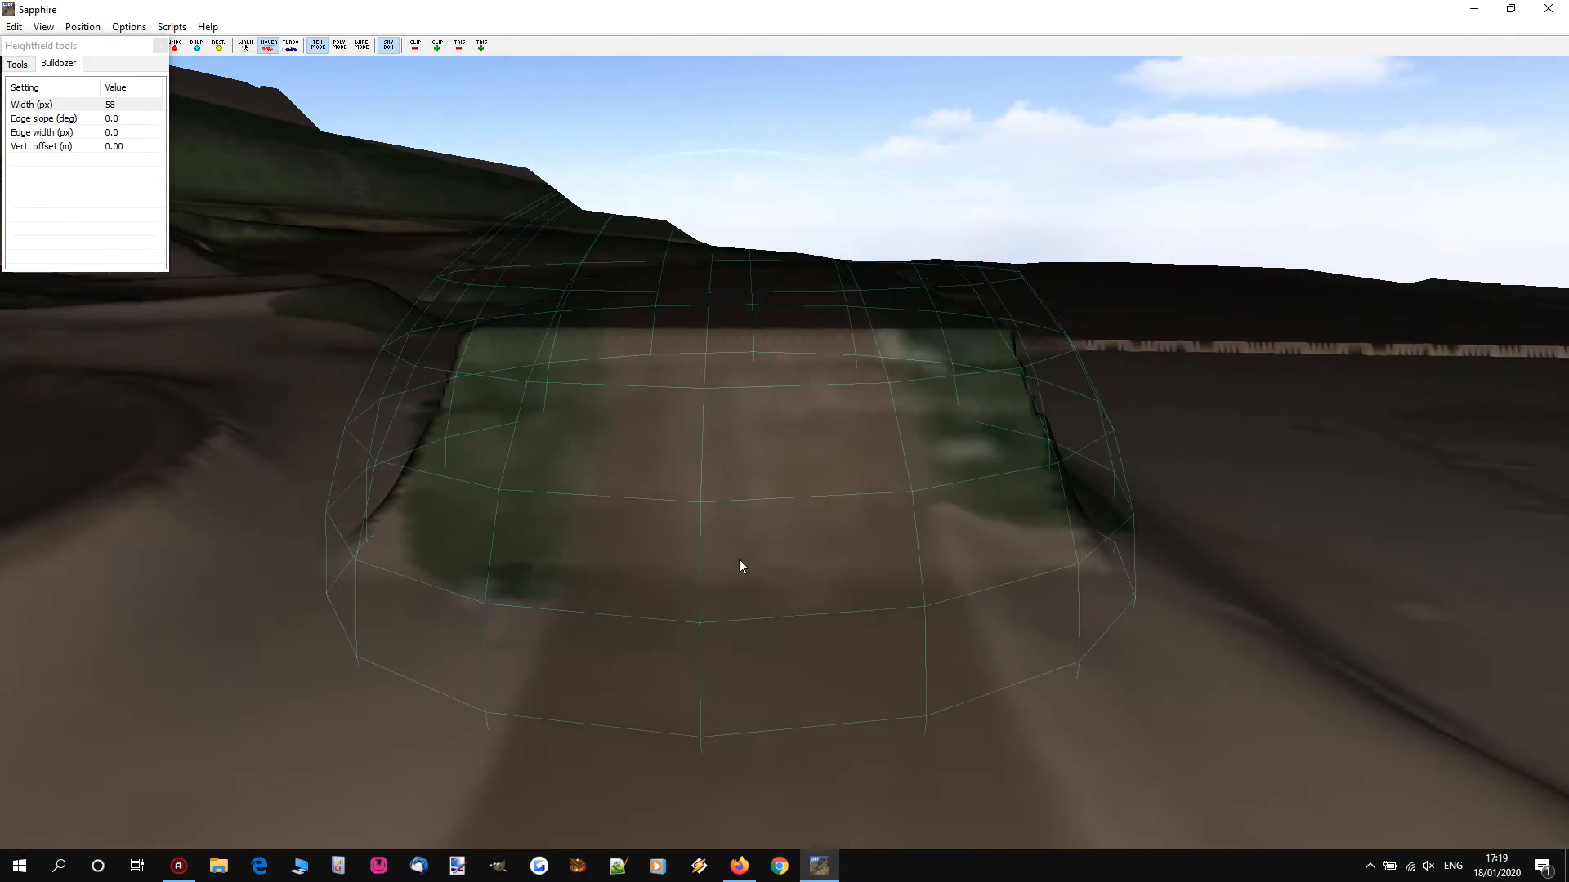
key("Up")
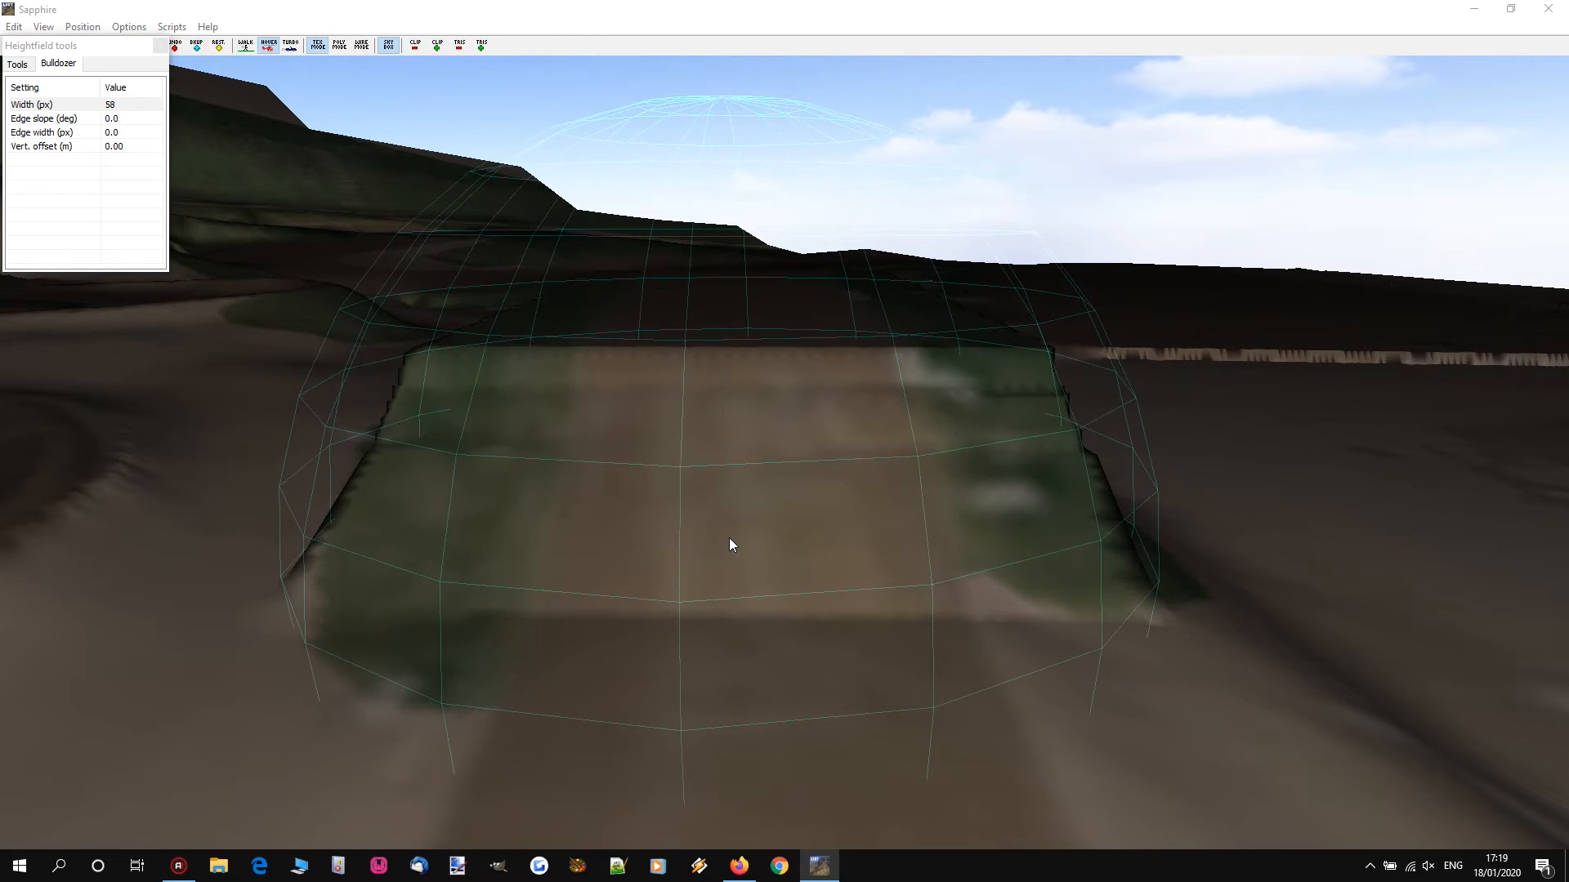
Step: Extend the take-off ramp's foot with two more bulldozer passes down the straight, and check its profile from the side
left_click_drag(734, 533, 716, 669)
left_click_drag(736, 602, 712, 732)
key("Left")
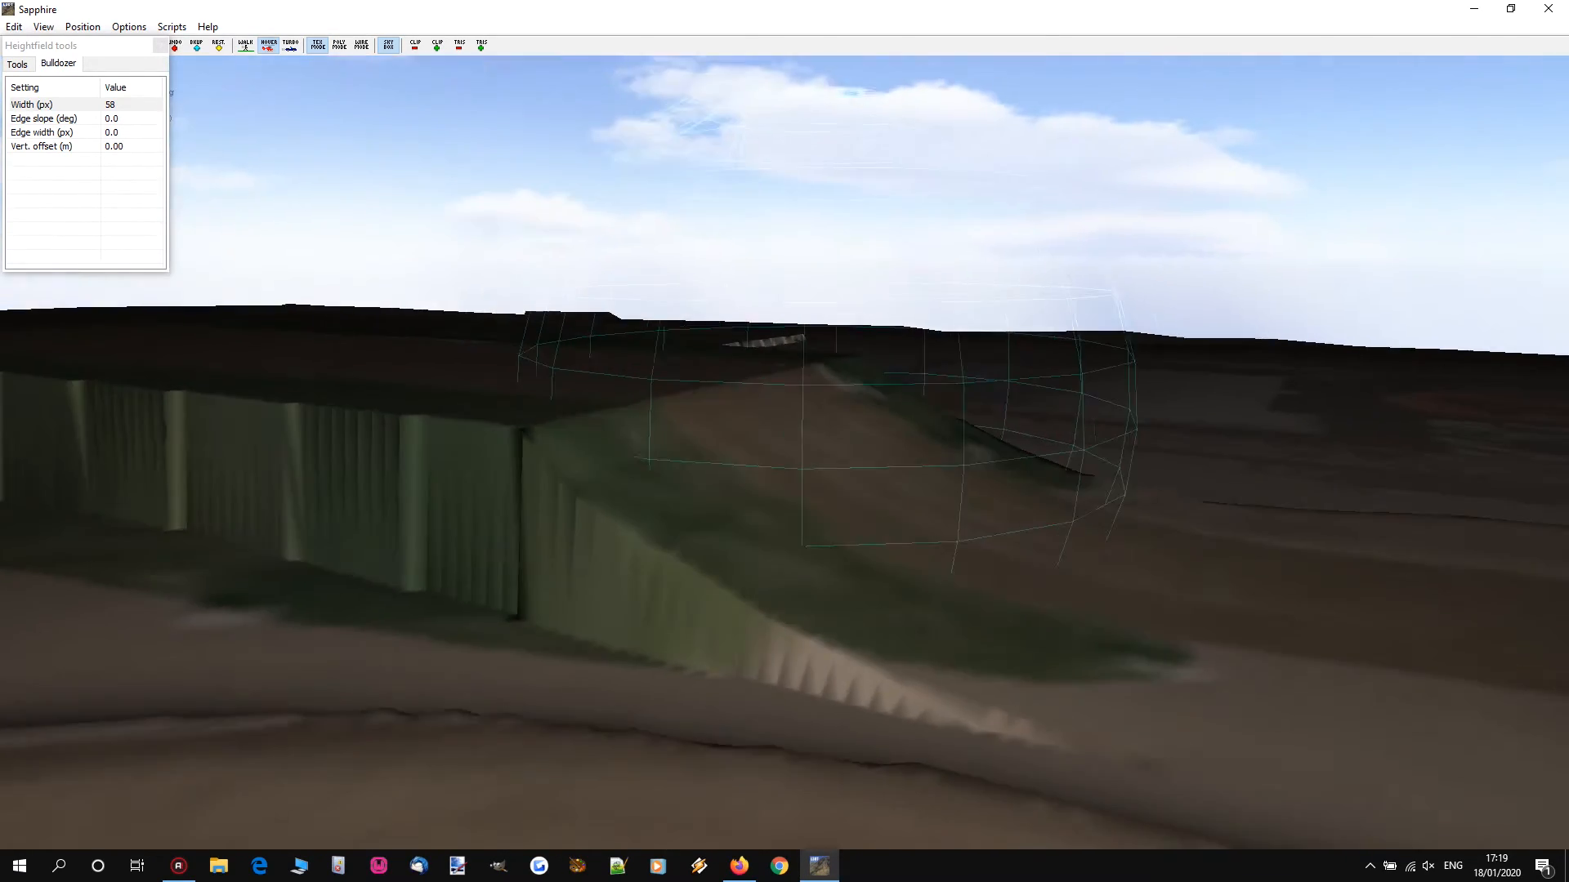
key("Left")
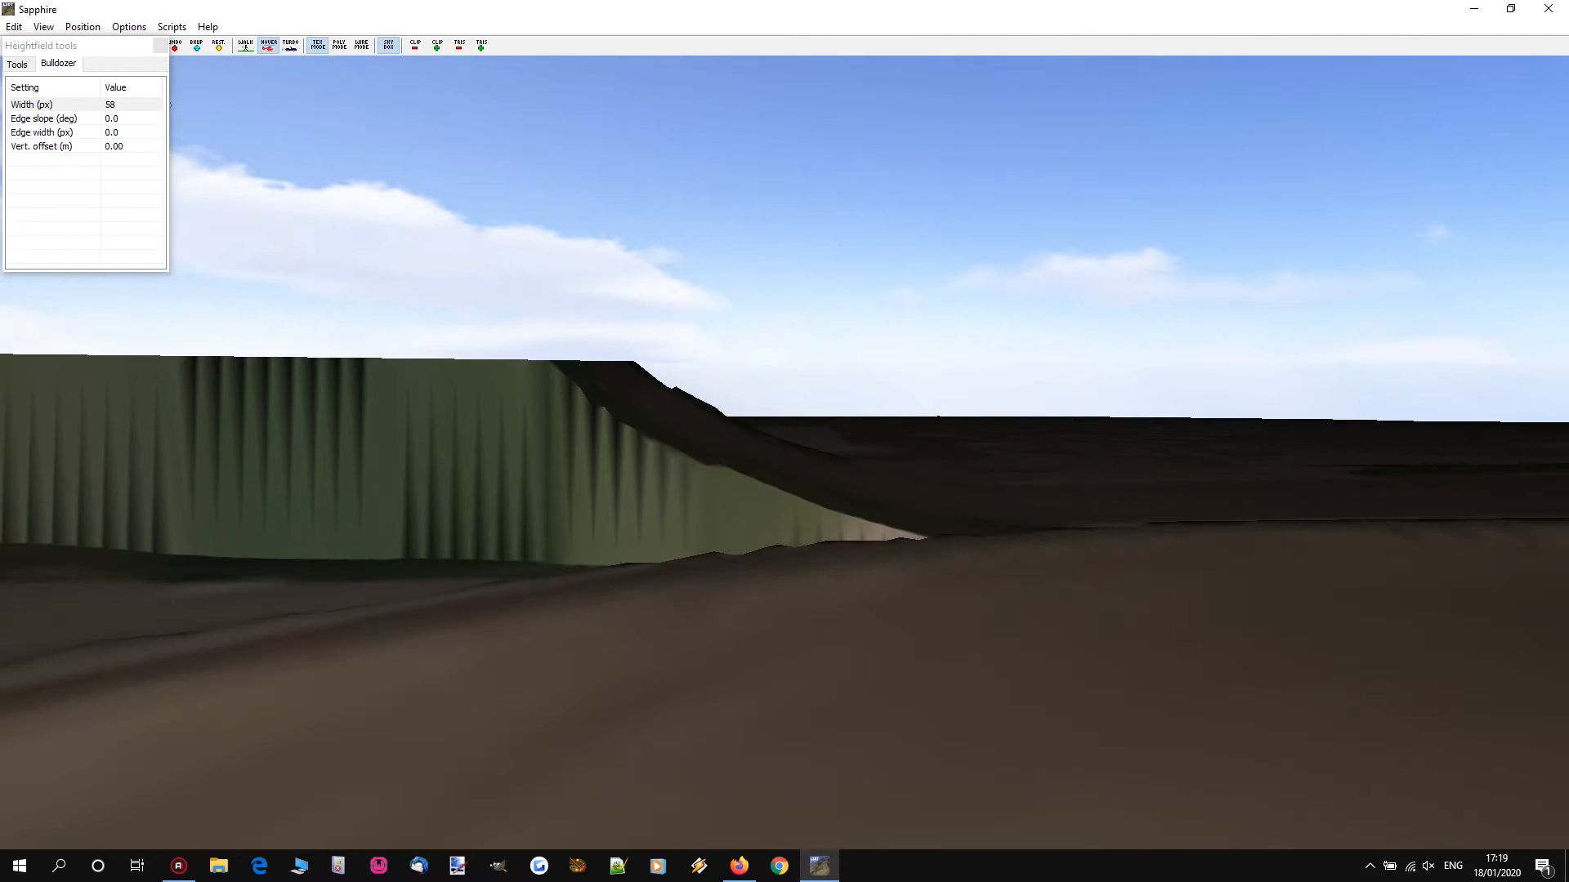
key("Down")
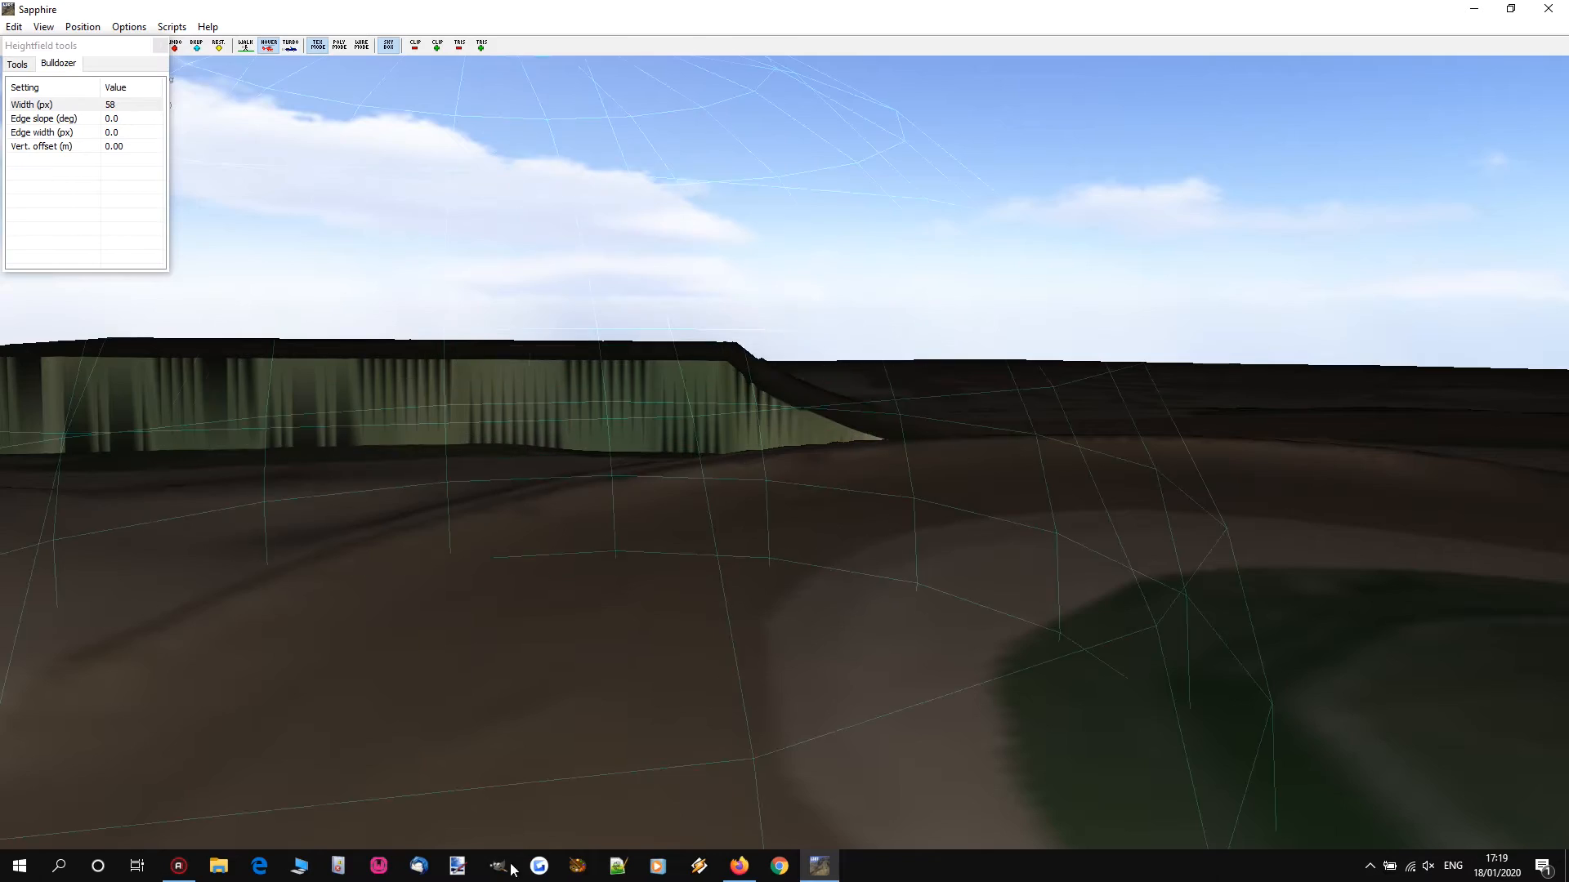
Step: Switch to the GoPro video in the browser, jump to 0:59 and play on to 1:05 to study the track
key("alt+Tab")
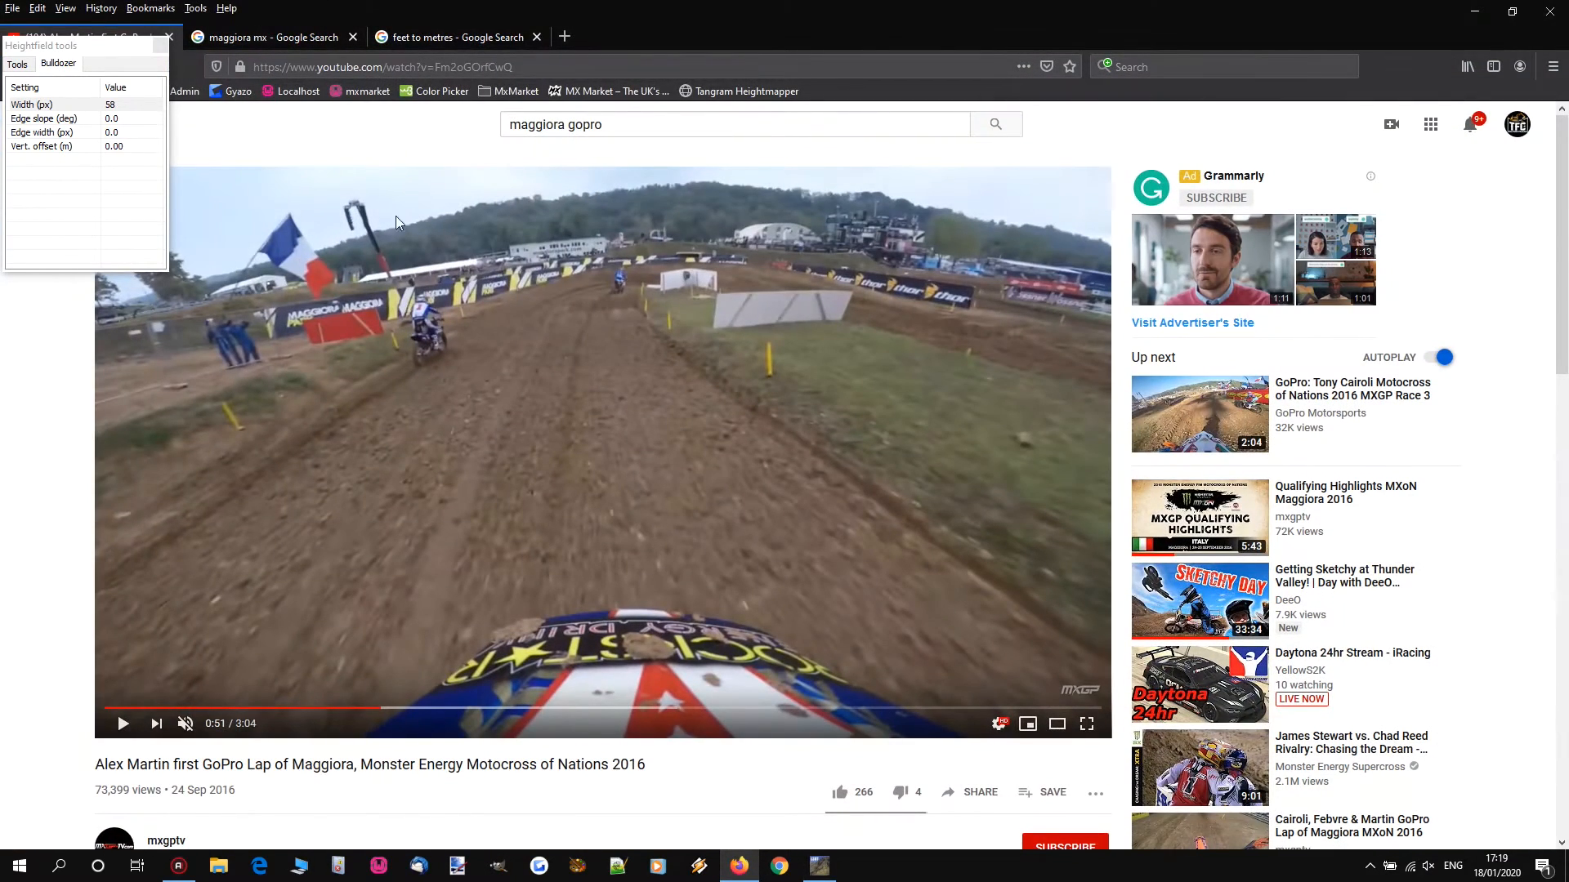
left_click(425, 711)
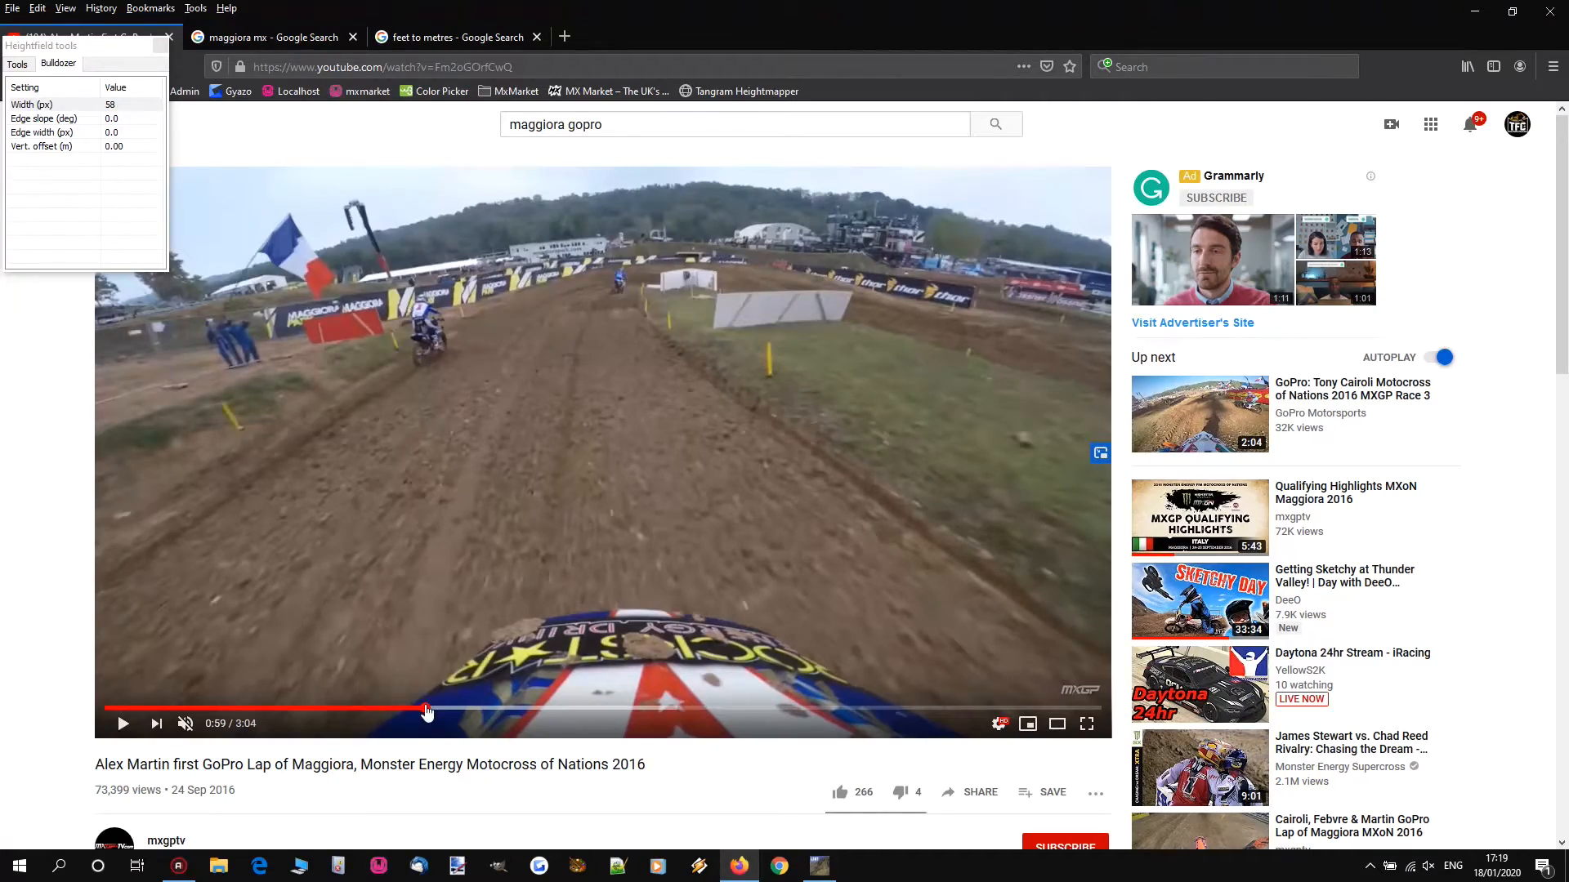
left_click(546, 424)
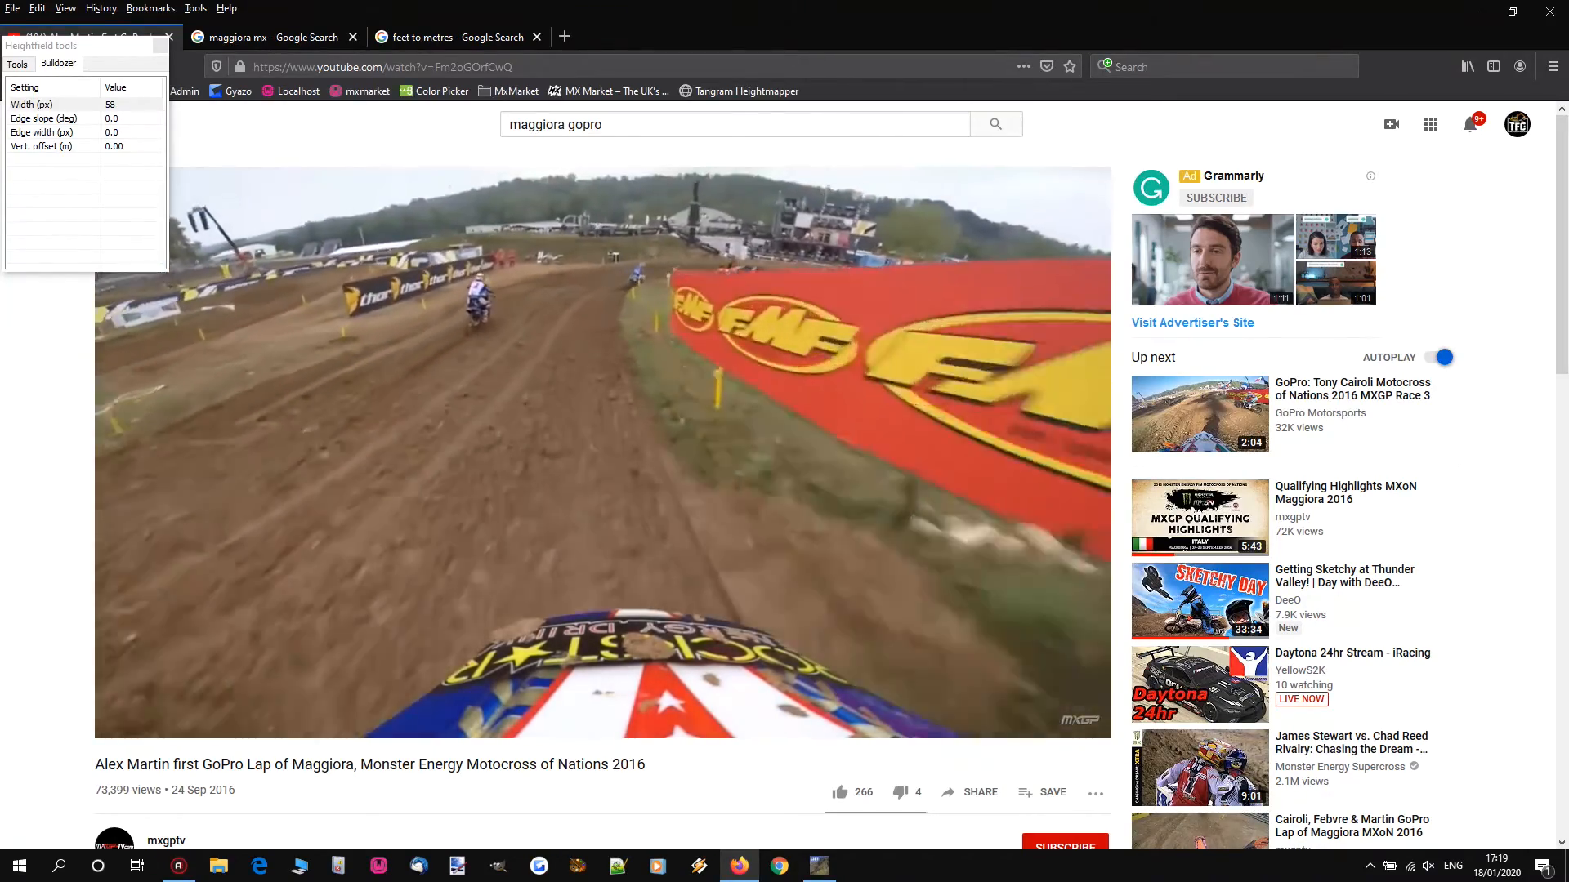
left_click(546, 422)
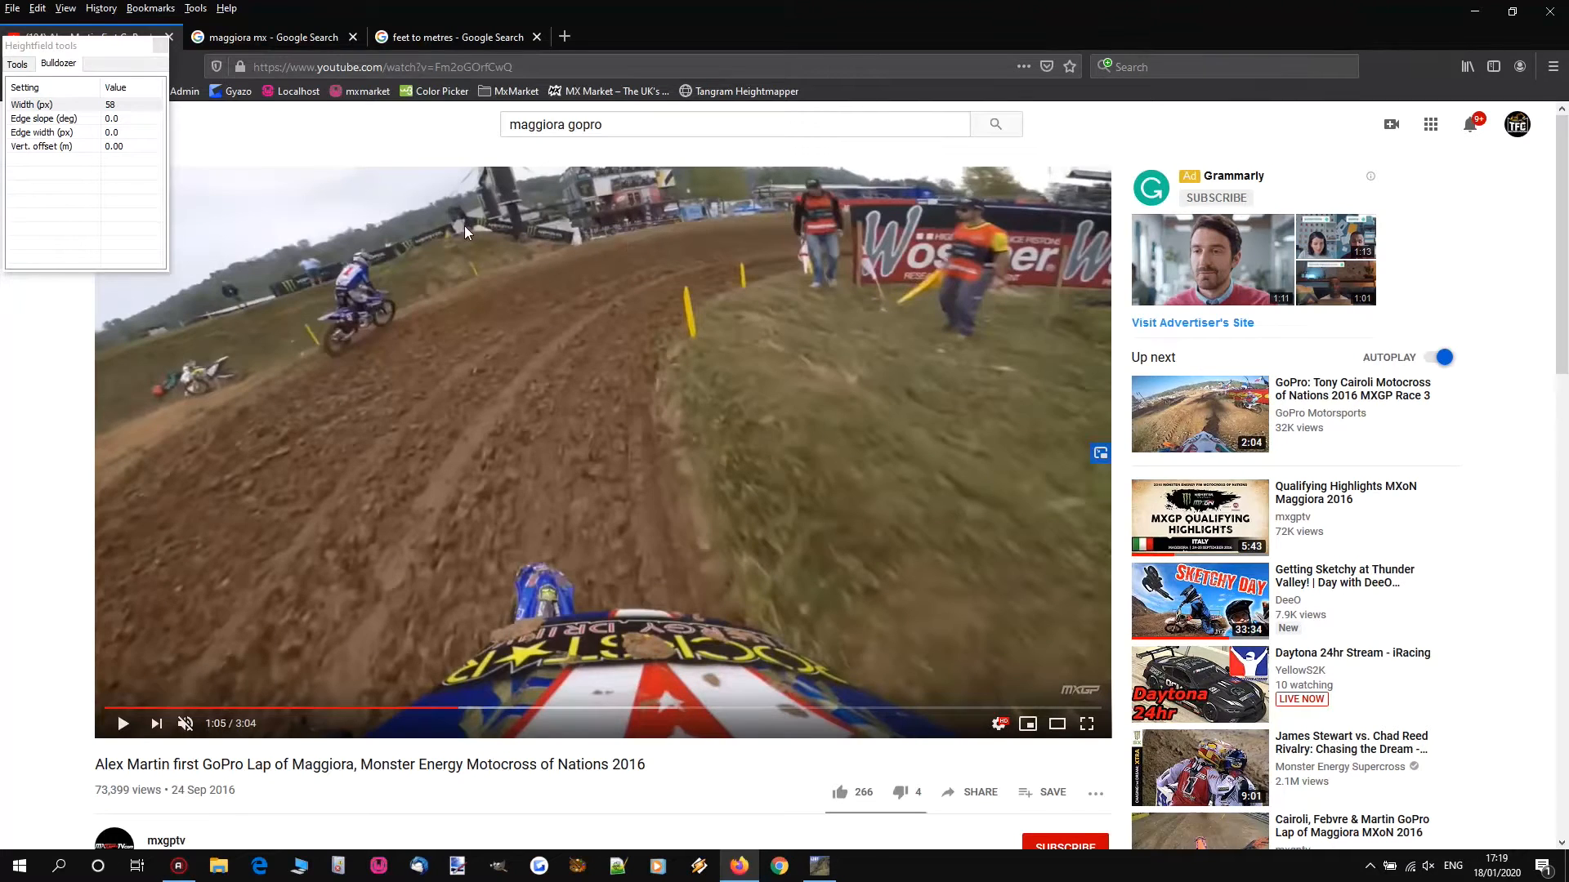
Step: Return to Sapphire, examine the take-off ramp from the front and side, and compare it with the paused GoPro footage
left_click(819, 868)
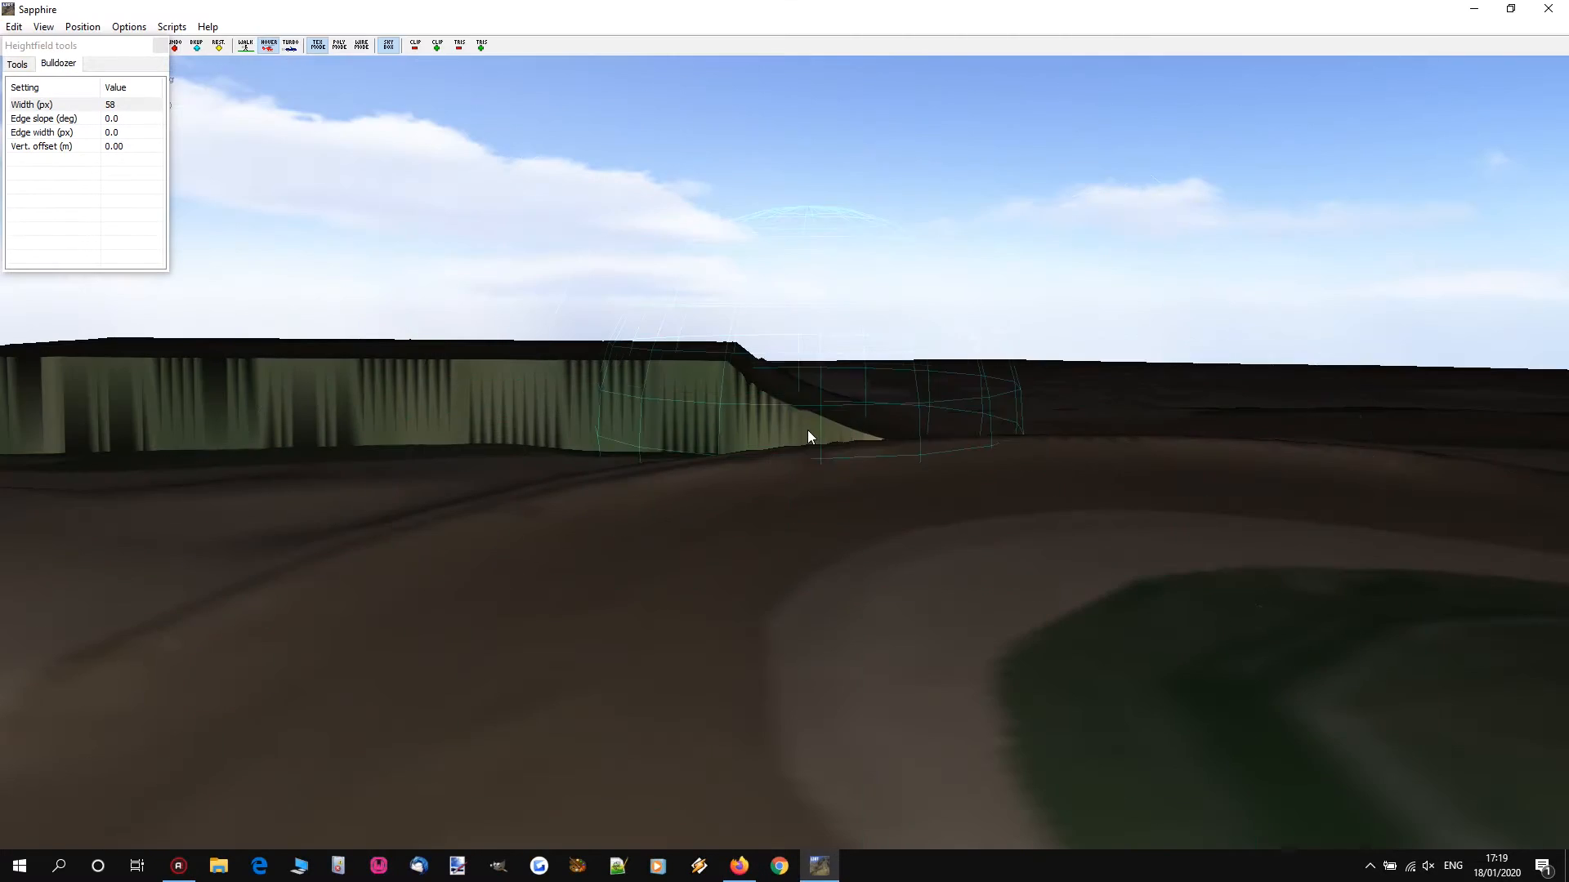
left_click_drag(784, 425, 604, 421)
key("s")
key("w")
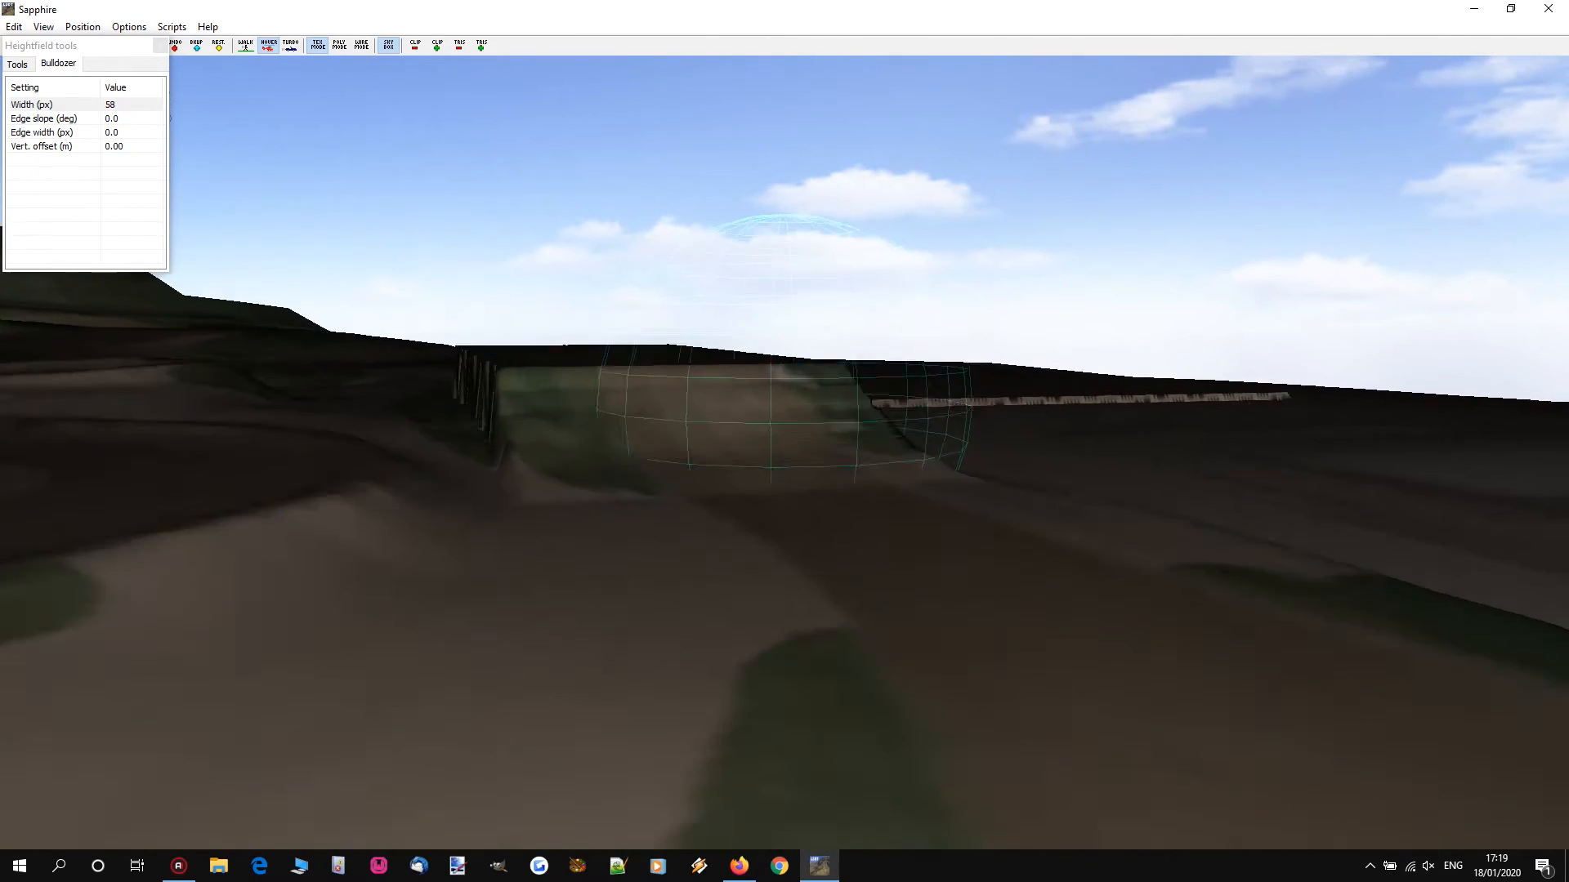
left_click_drag(784, 441, 735, 462)
key("a")
right_click_drag(785, 426, 931, 426)
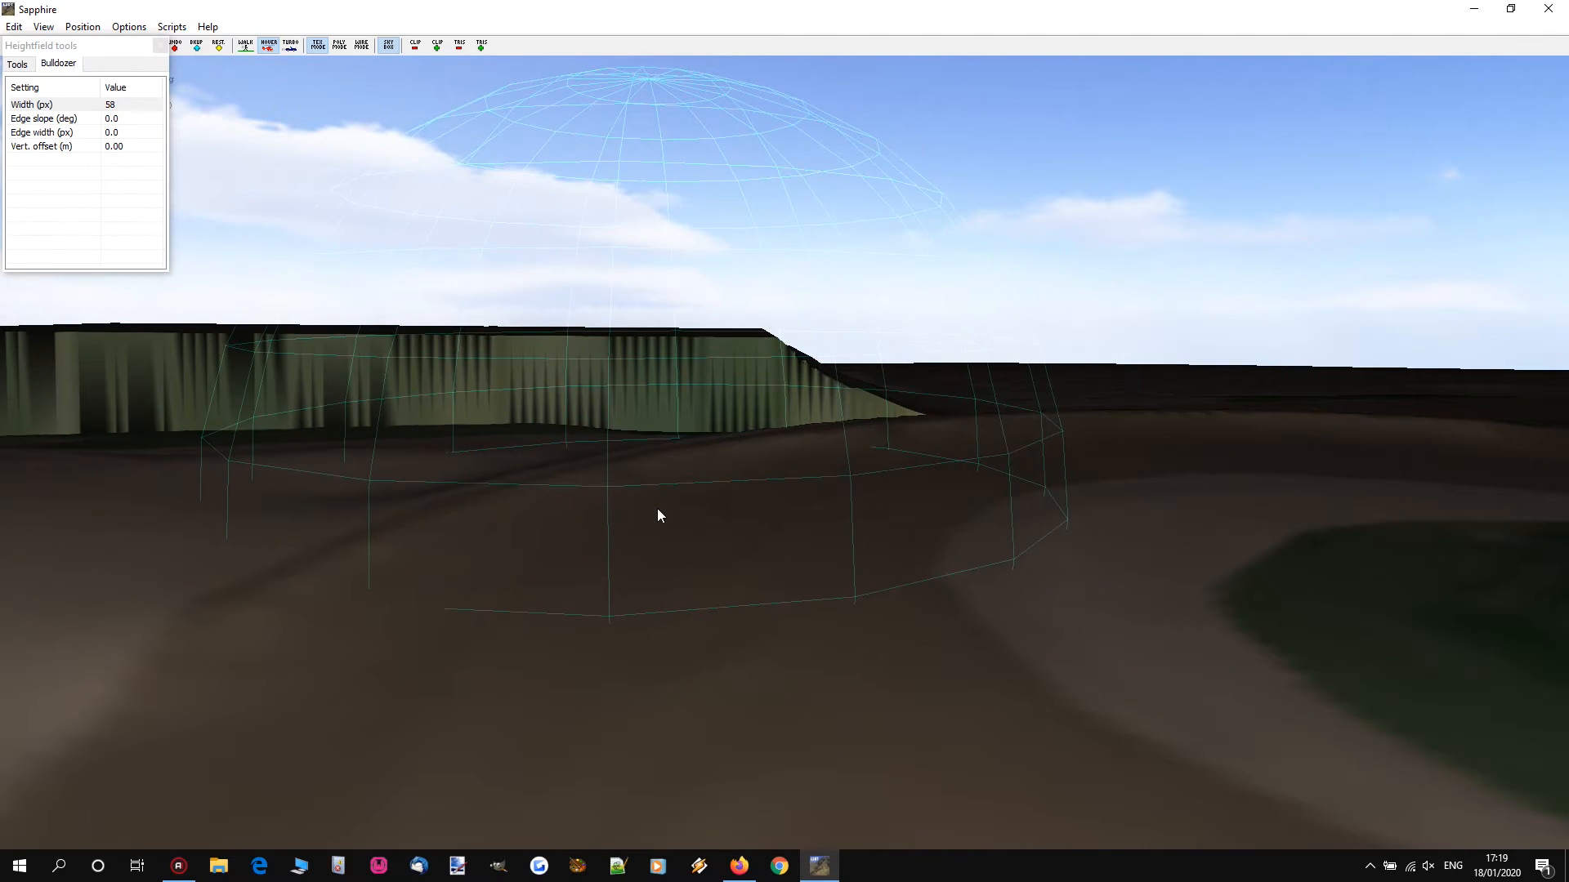
key("d")
right_click_drag(786, 433, 807, 401)
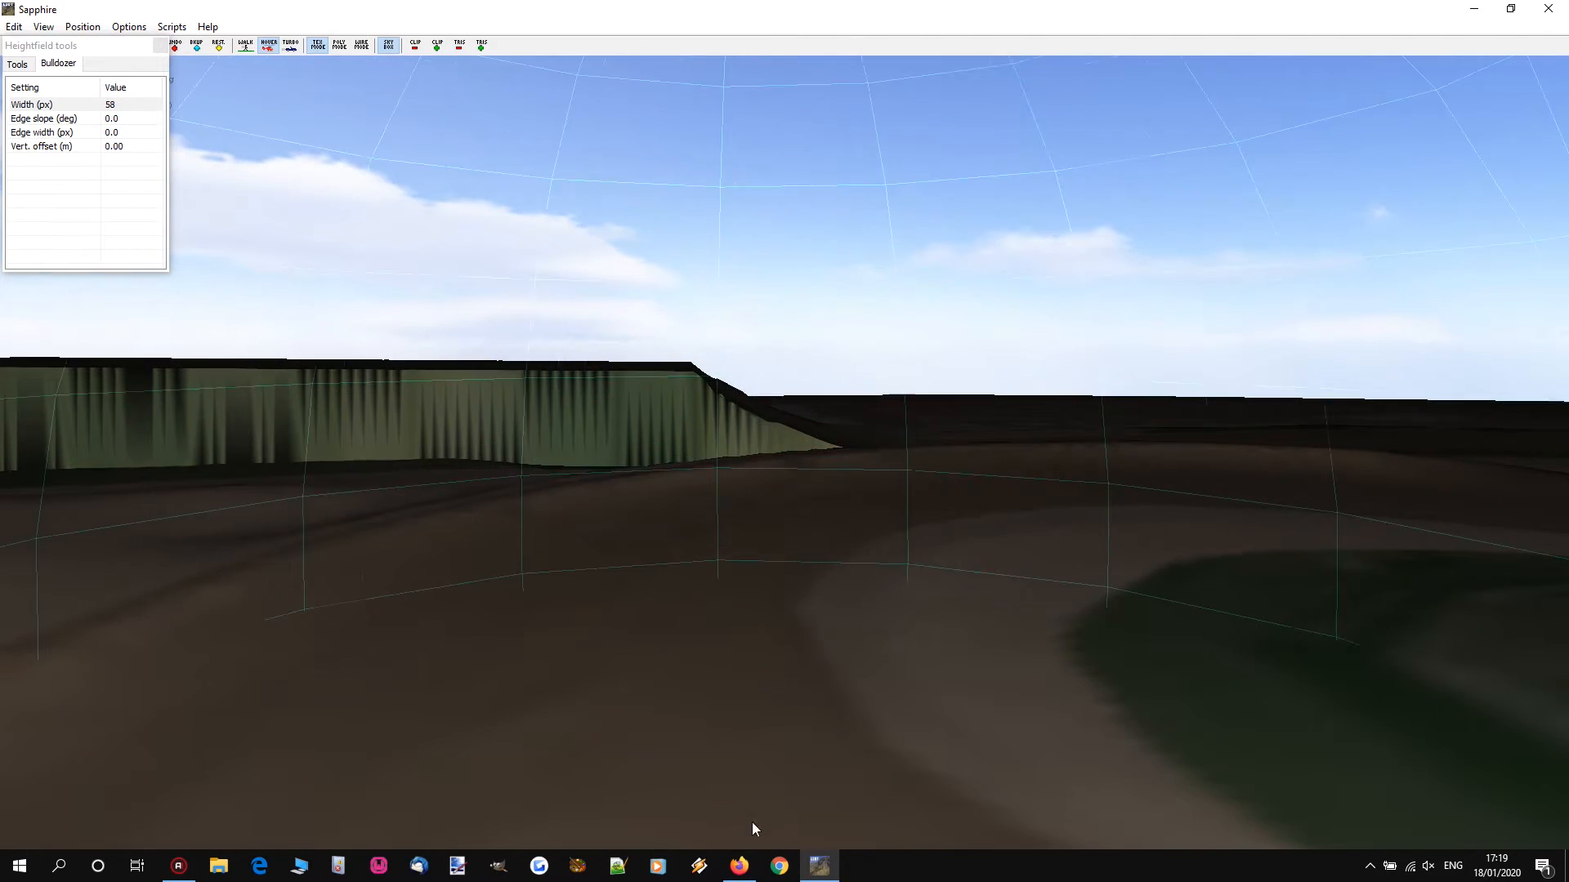
left_click(739, 866)
left_click(740, 868)
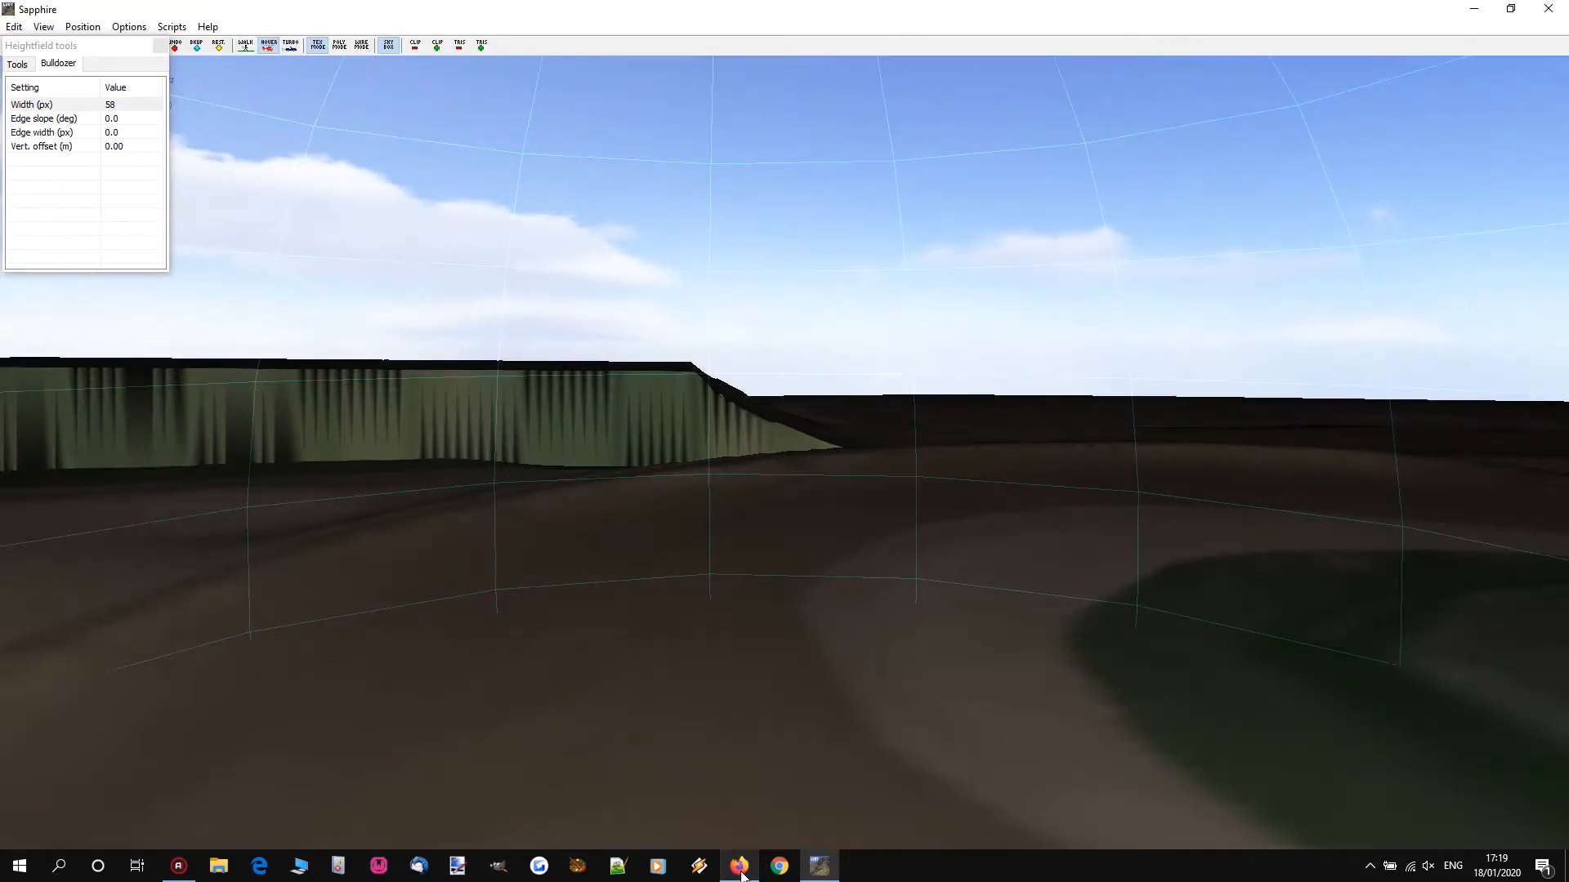
left_click(740, 868)
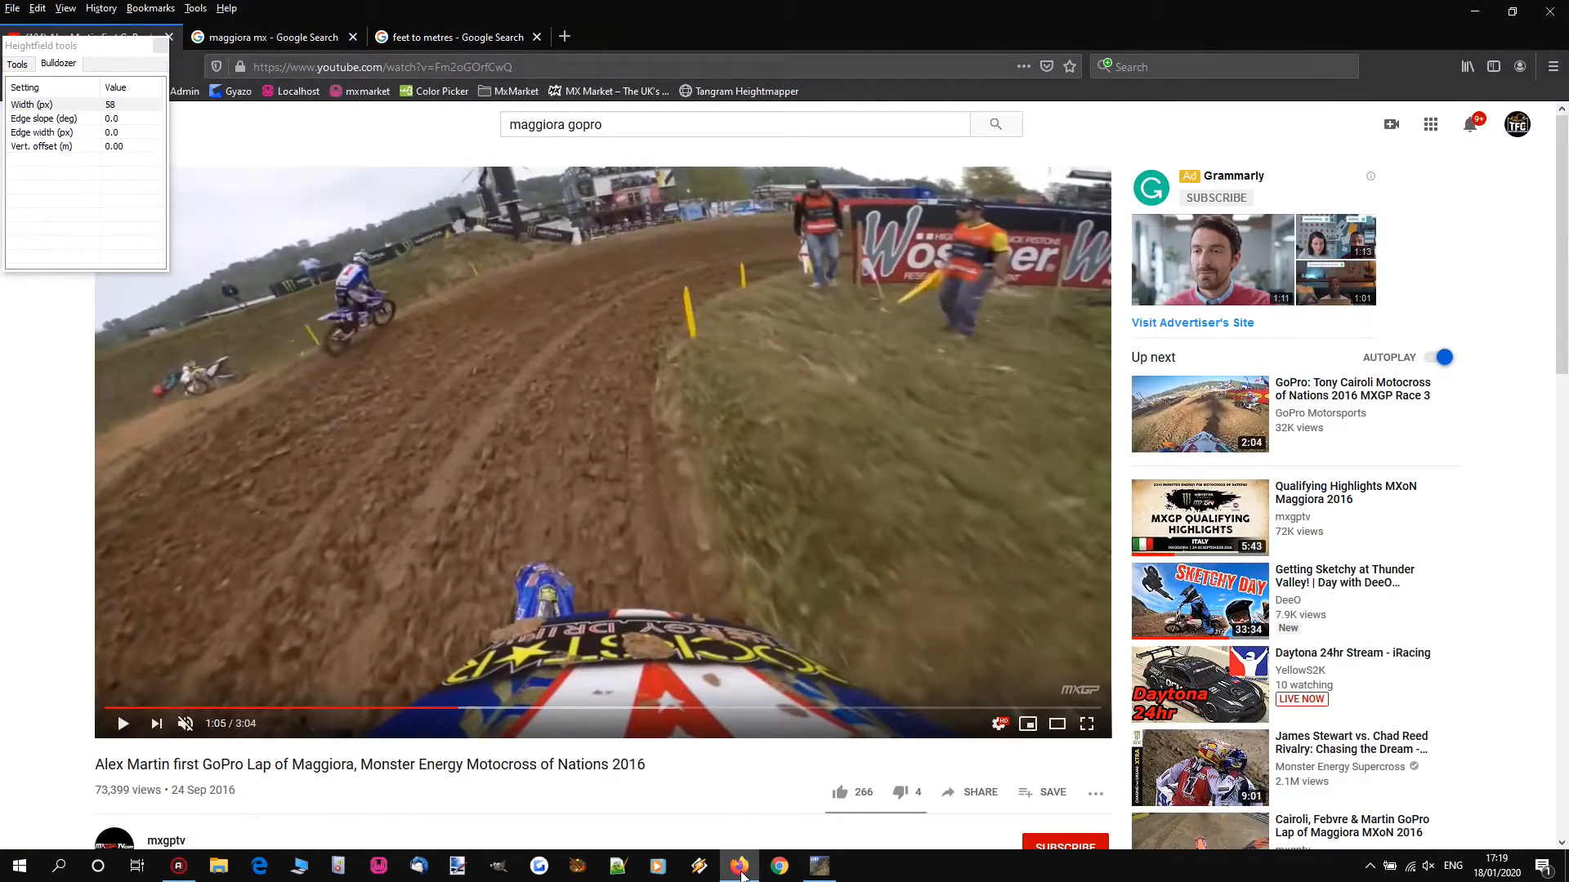
left_click(740, 869)
Step: Examine the raised block along its length and the unfinished drop at its far end
key("w")
right_click_drag(954, 439, 155, 519)
key("w")
key("w")
key("d")
mouse_move(727, 437)
right_mouse_down()
mouse_move(728, 396)
mouse_move(915, 409)
mouse_move(1086, 367)
mouse_move(1241, 380)
right_mouse_up()
key("a")
key("a")
right_click_drag(784, 441, 1144, 453)
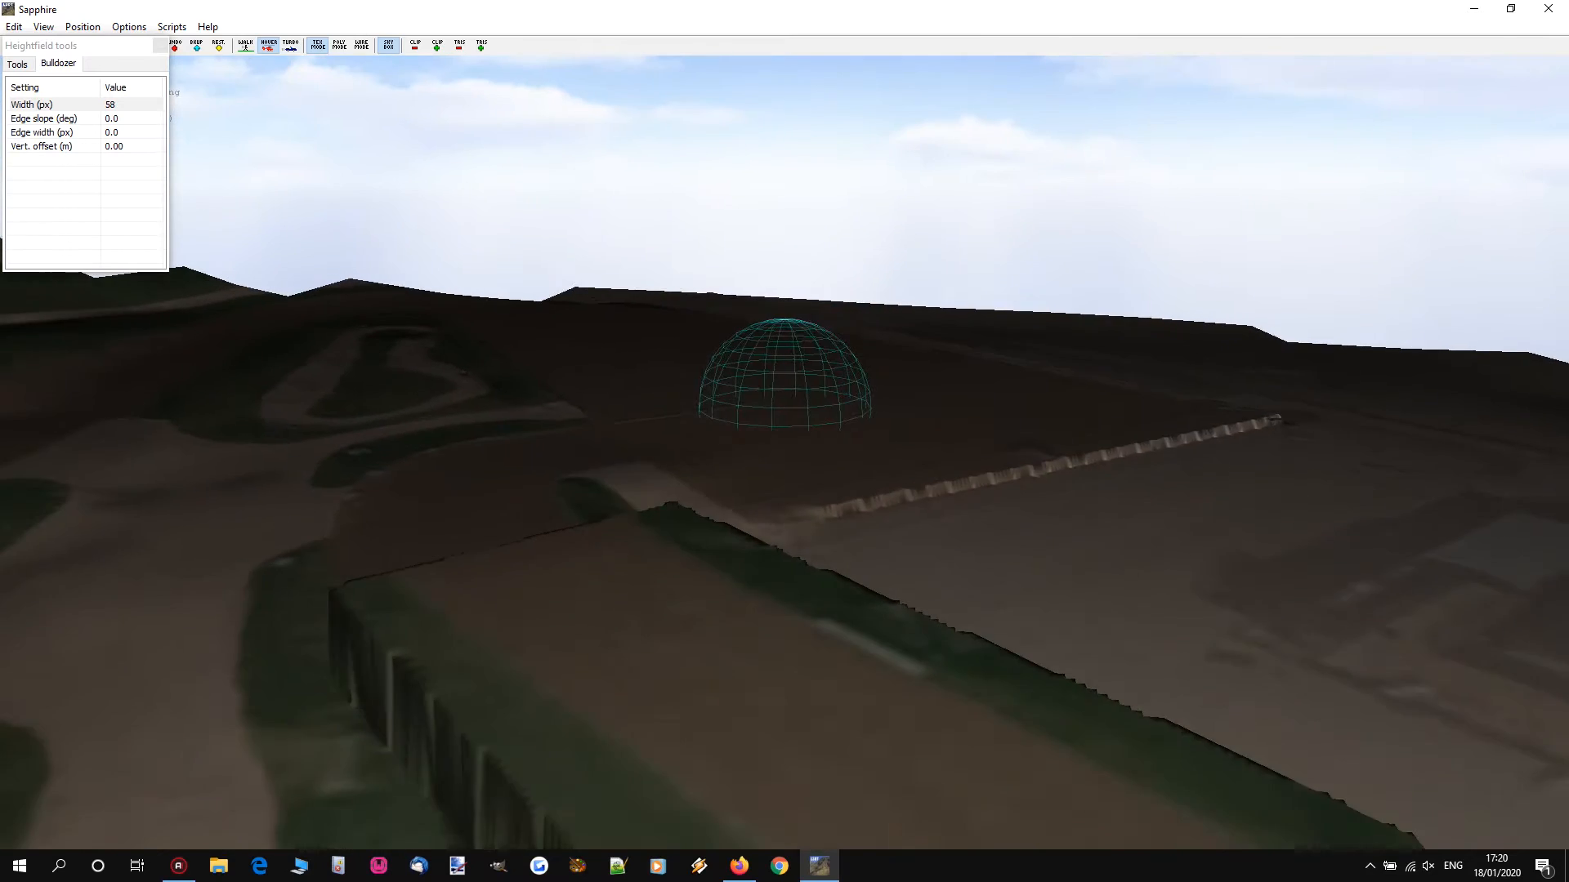
key("a")
right_click_drag(784, 409, 1218, 396)
right_click_drag(784, 442, 286, 429)
key("w")
key("d")
key("w")
key("w")
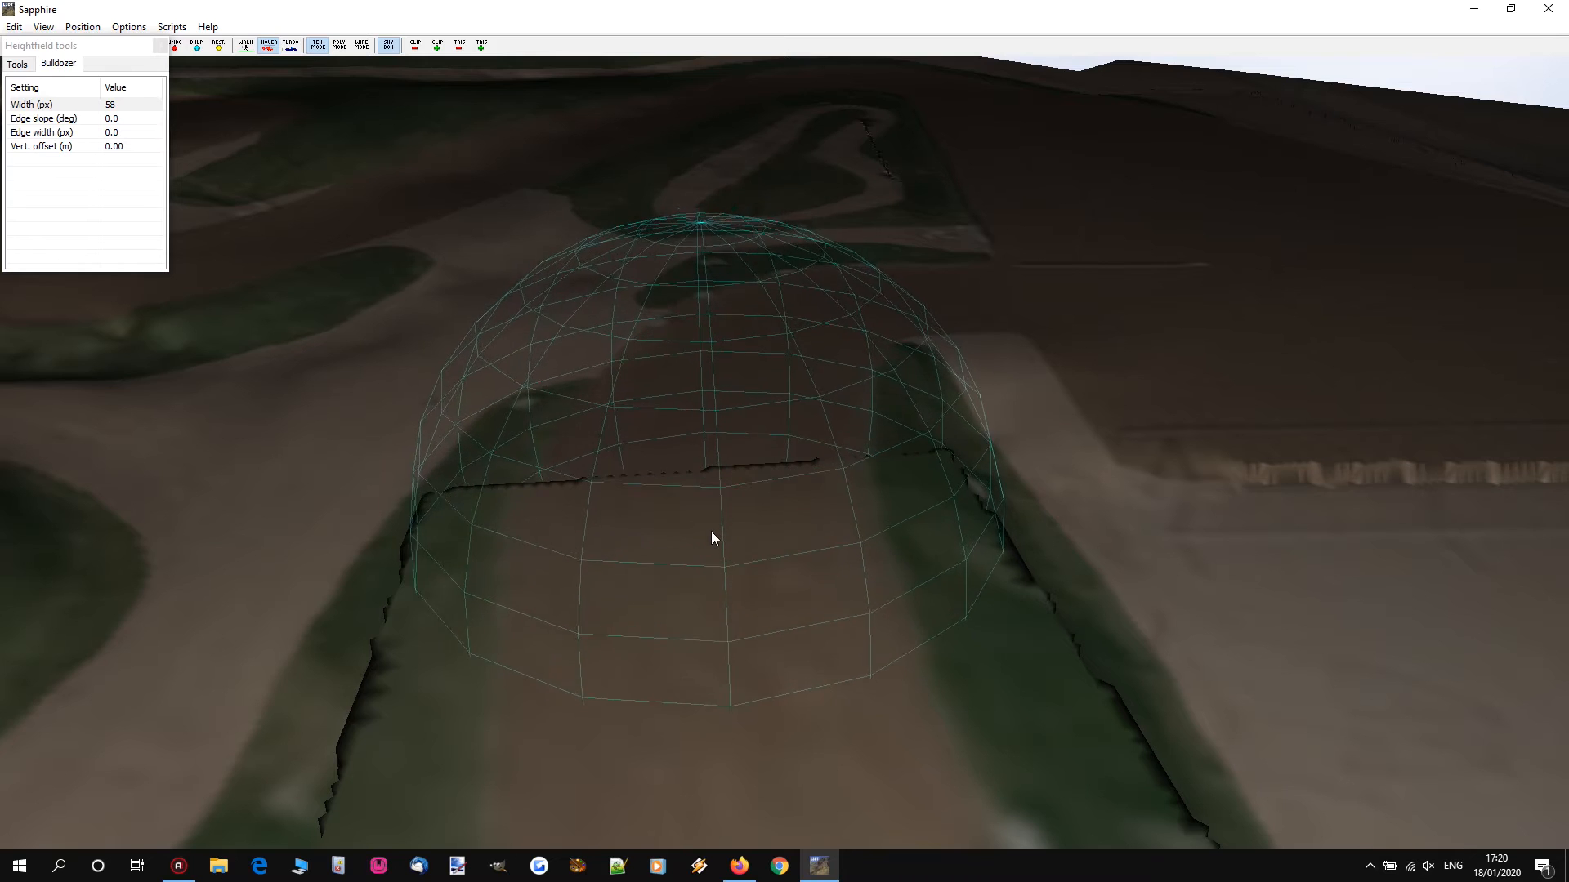
Step: Widen the bulldozer to 68 px and form a landing ramp between the straight and the raised block's far end
right_click_drag(710, 544, 804, 425)
key("a")
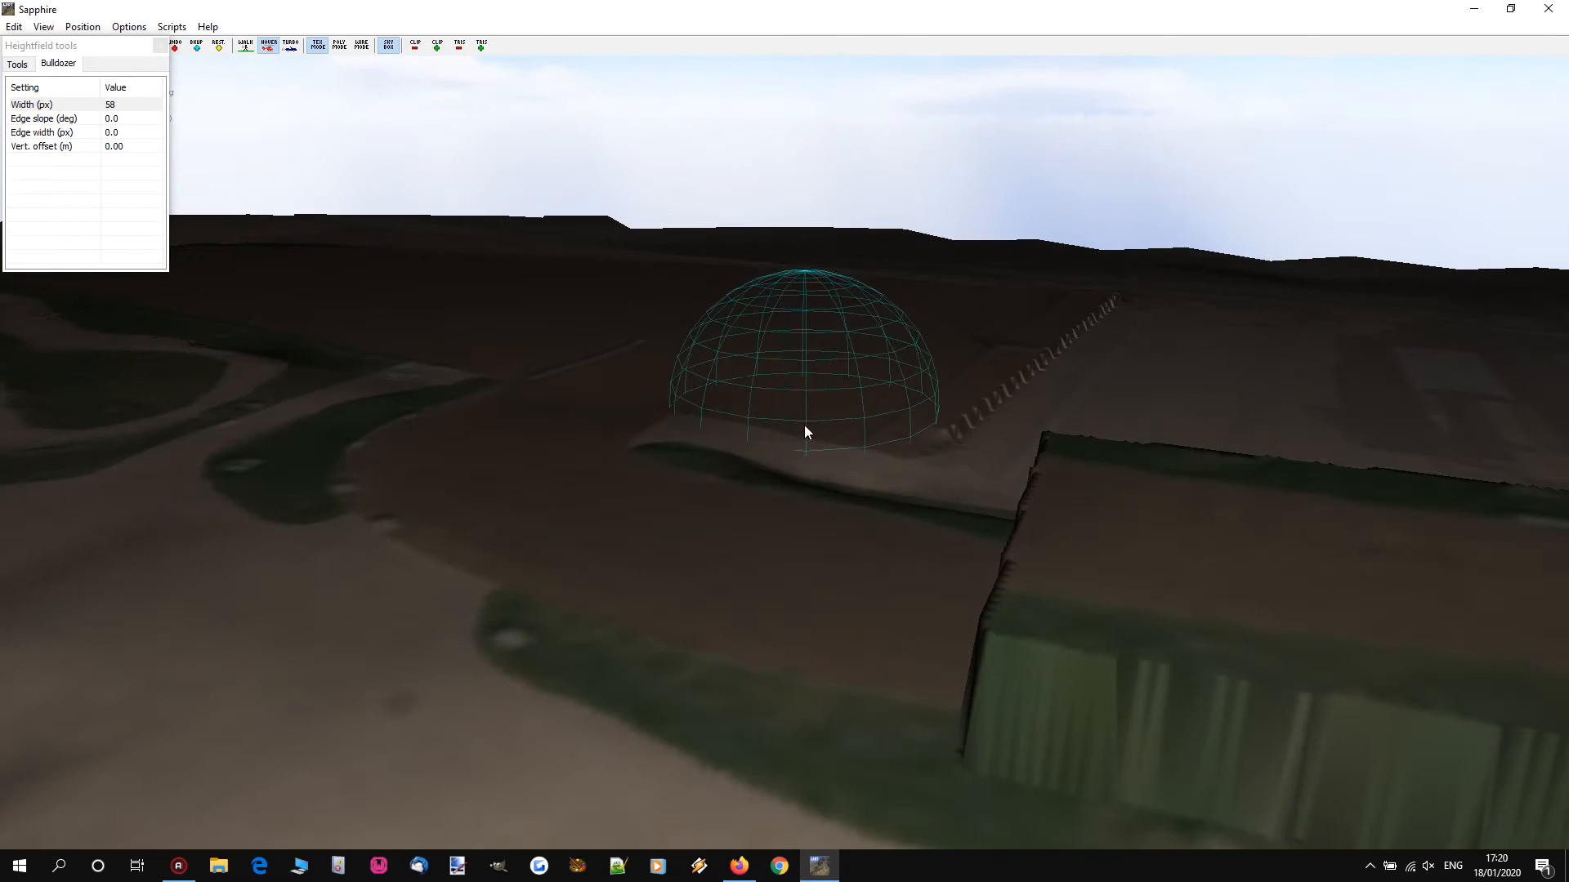
scroll(629, 540, "up", 5)
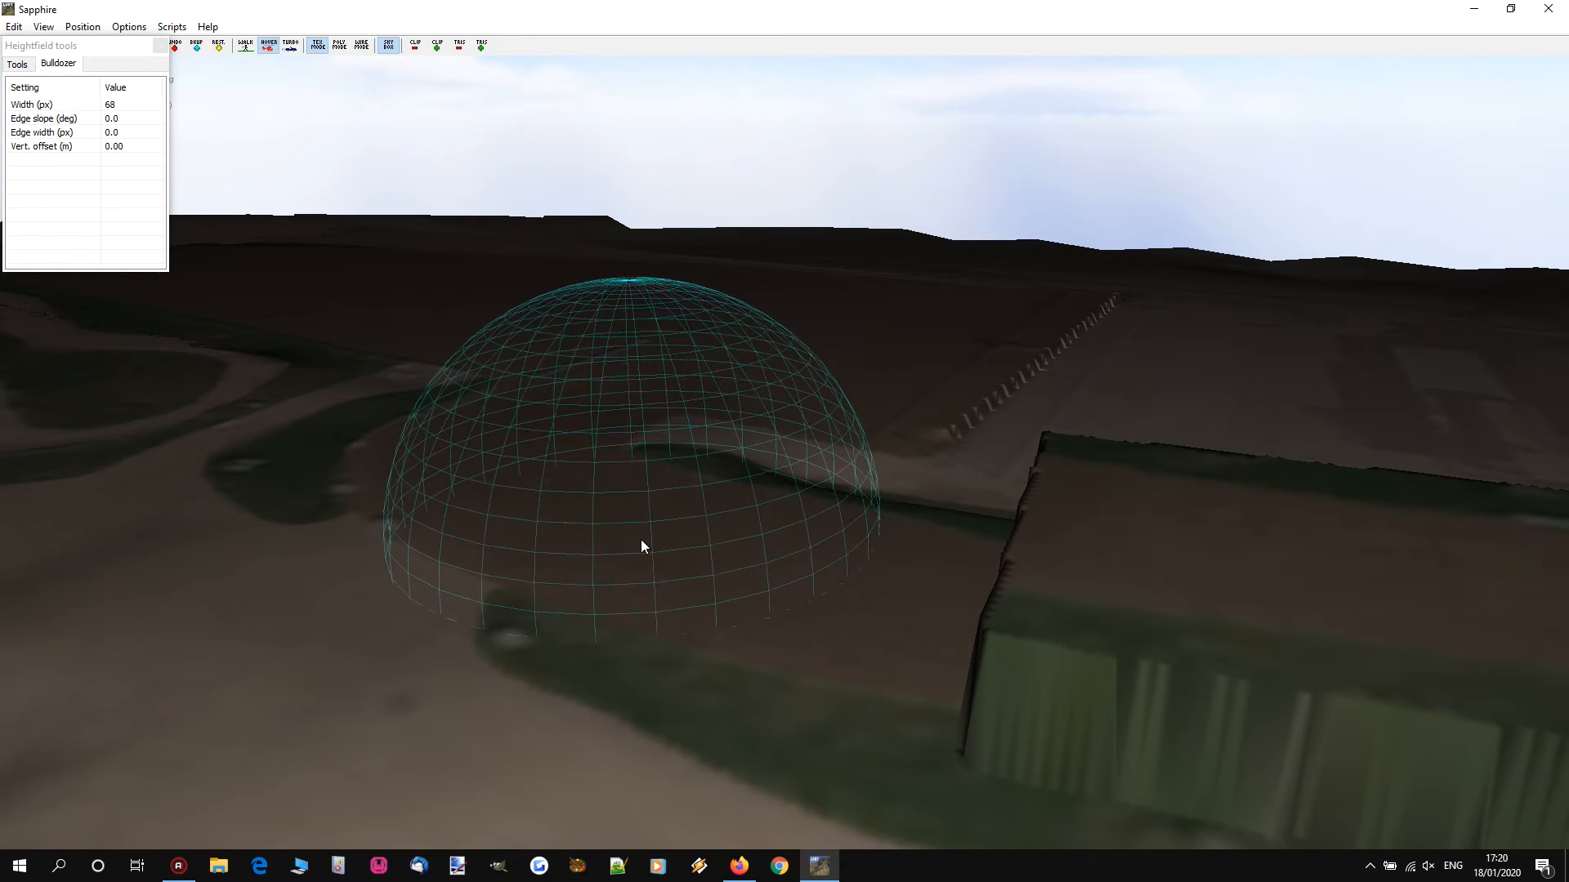
mouse_move(661, 547)
left_mouse_down()
mouse_move(639, 534)
mouse_move(990, 603)
mouse_move(1165, 567)
mouse_move(1161, 543)
mouse_move(1131, 533)
left_mouse_up()
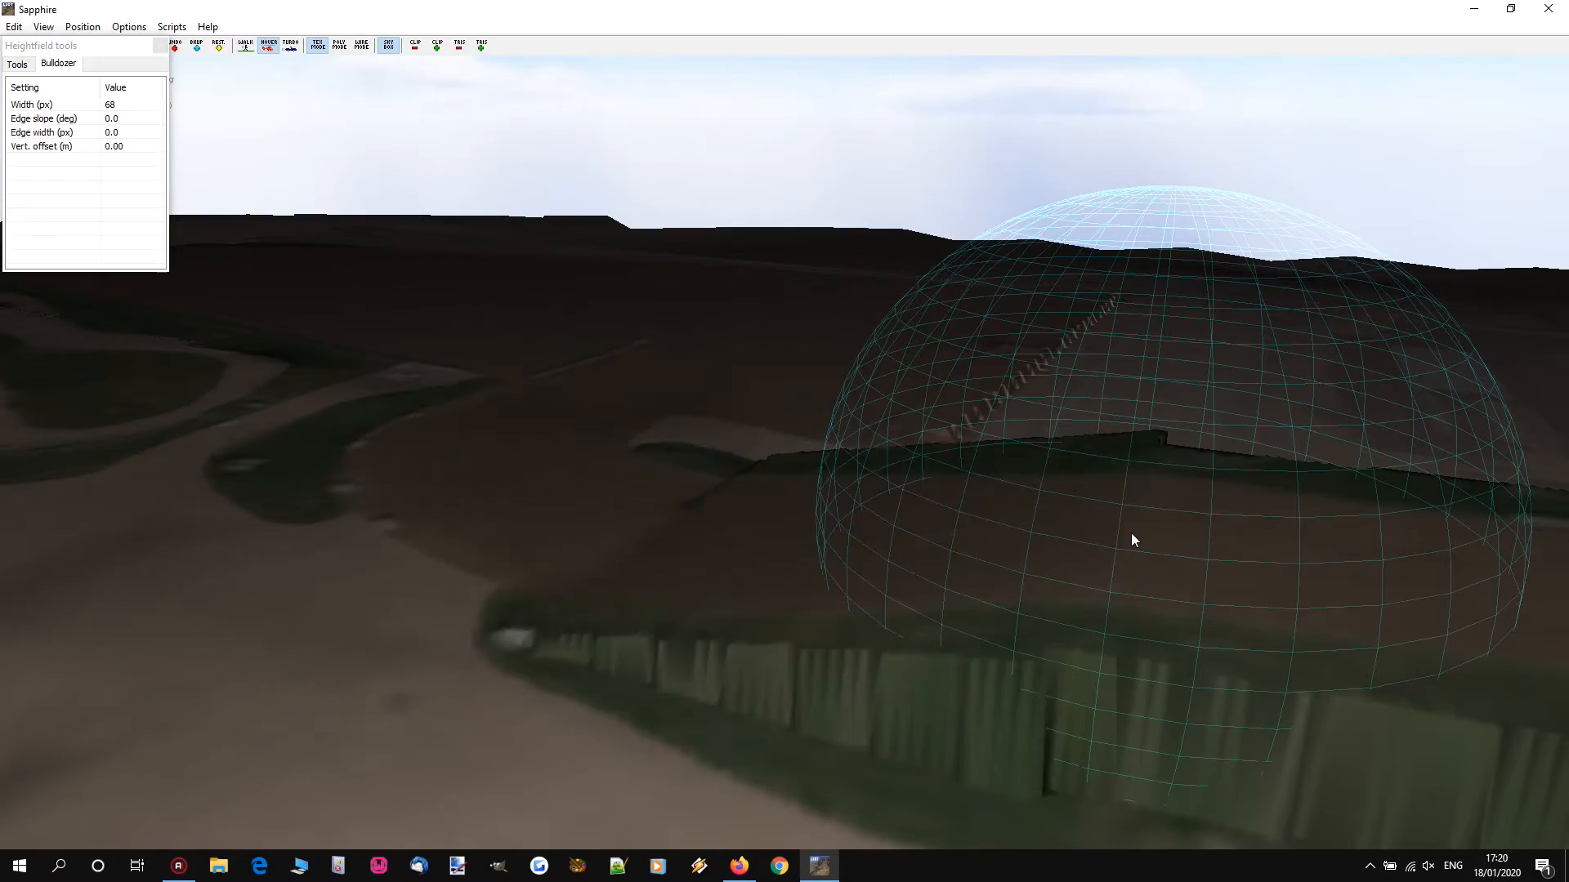
right_click_drag(1131, 533, 824, 457)
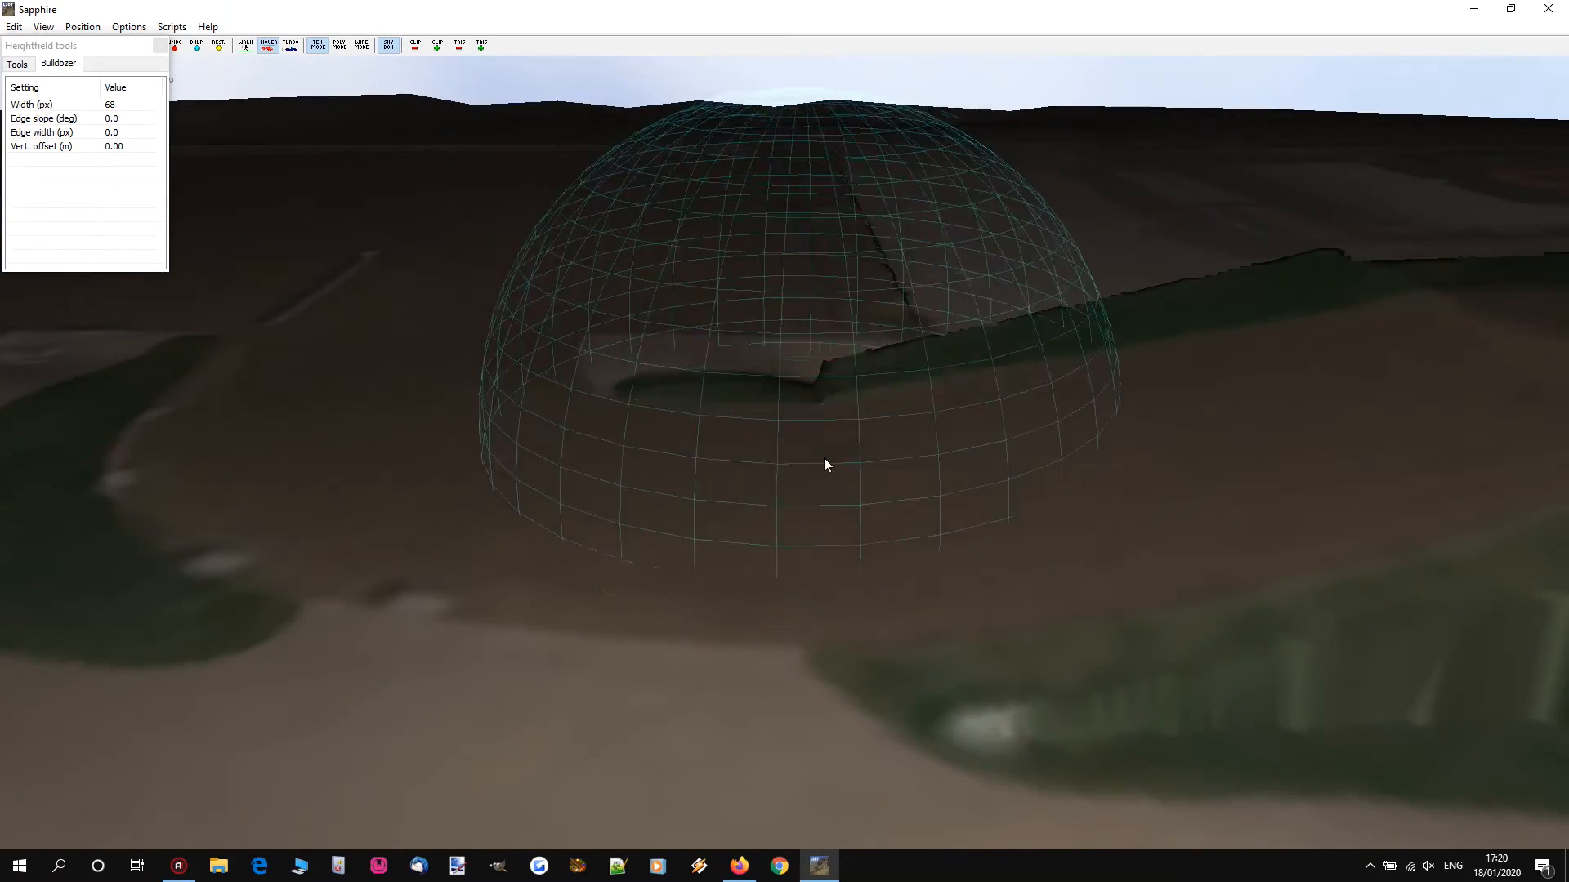
Step: Lengthen the landing ramp's foot and ease its slope with further 68 px bulldozer passes
mouse_move(1054, 464)
left_mouse_down()
mouse_move(774, 527)
mouse_move(730, 513)
left_mouse_up()
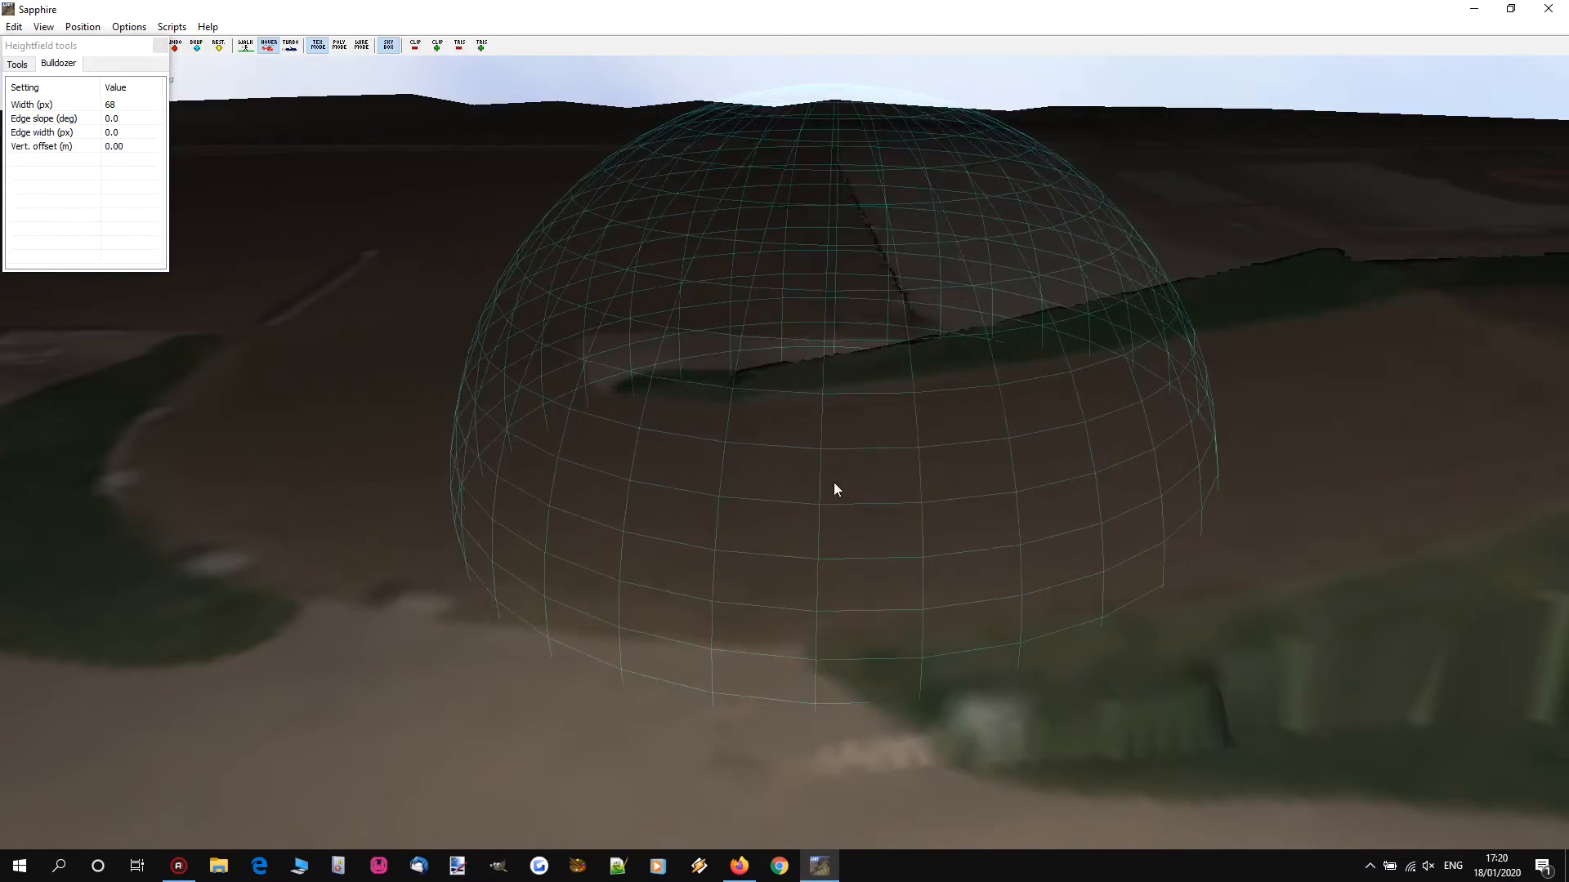
left_click_drag(871, 494, 564, 521)
key("s")
right_click_drag(564, 521, 600, 451)
right_click_drag(784, 425, 933, 523)
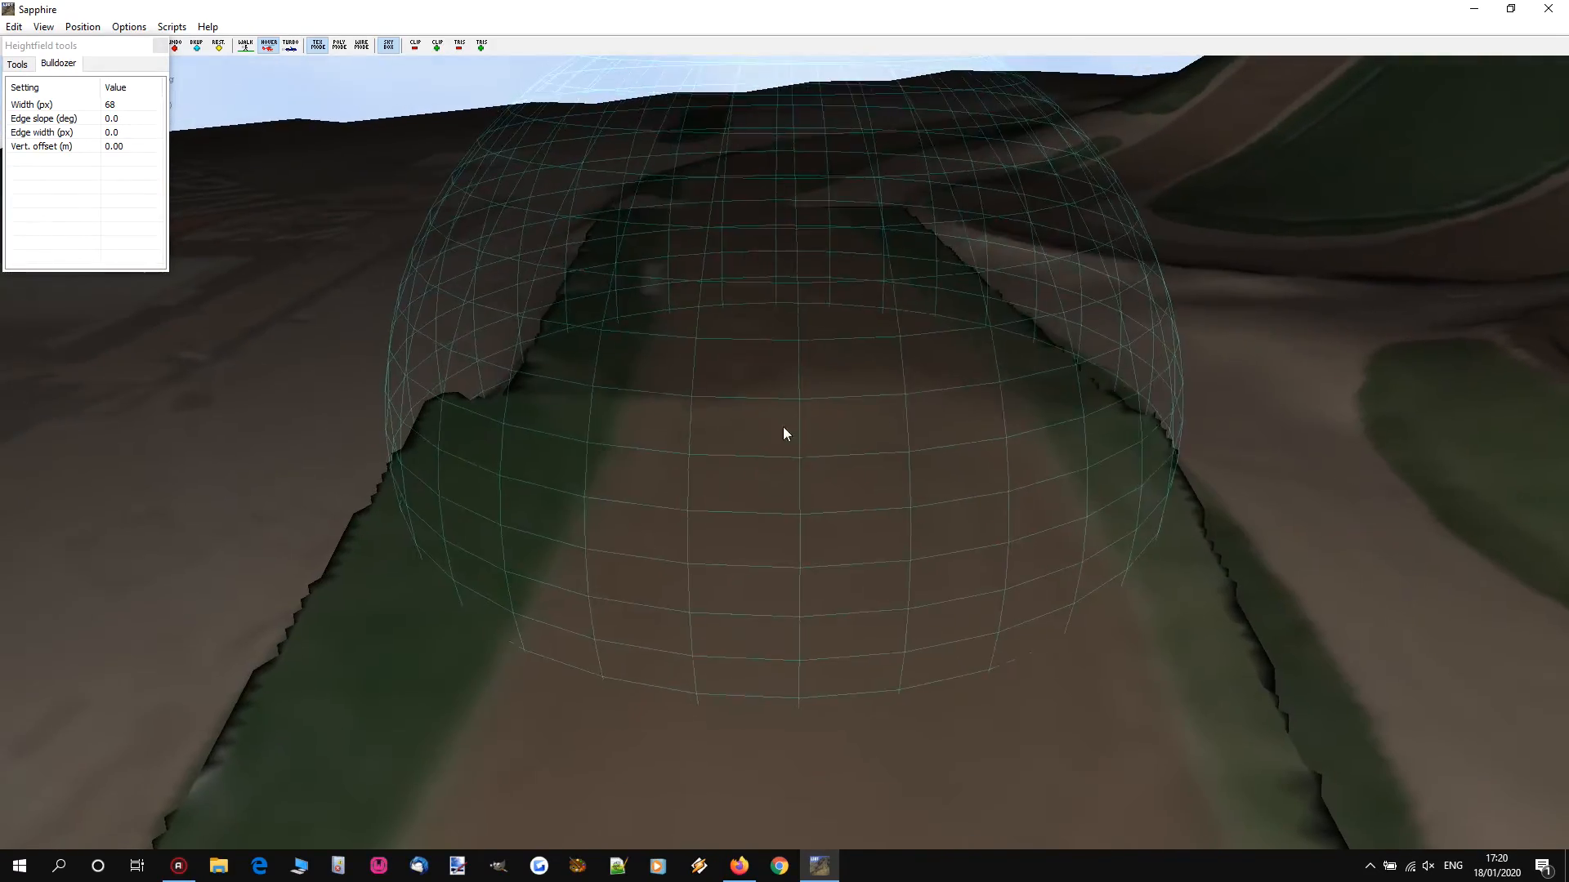
left_click_drag(809, 524, 798, 362)
Step: Inspect the whole finish-line jump from the side, including the tabletop between the take-off and landing ramps
right_click_drag(798, 363, 556, 237)
key("s")
mouse_move(784, 441)
right_mouse_down()
mouse_move(903, 433)
mouse_move(637, 474)
mouse_move(487, 449)
mouse_move(478, 525)
mouse_move(727, 449)
mouse_move(794, 464)
right_mouse_up()
key("w")
key("s")
key("w")
key("s")
key("w")
key("s")
key("w")
key("s")
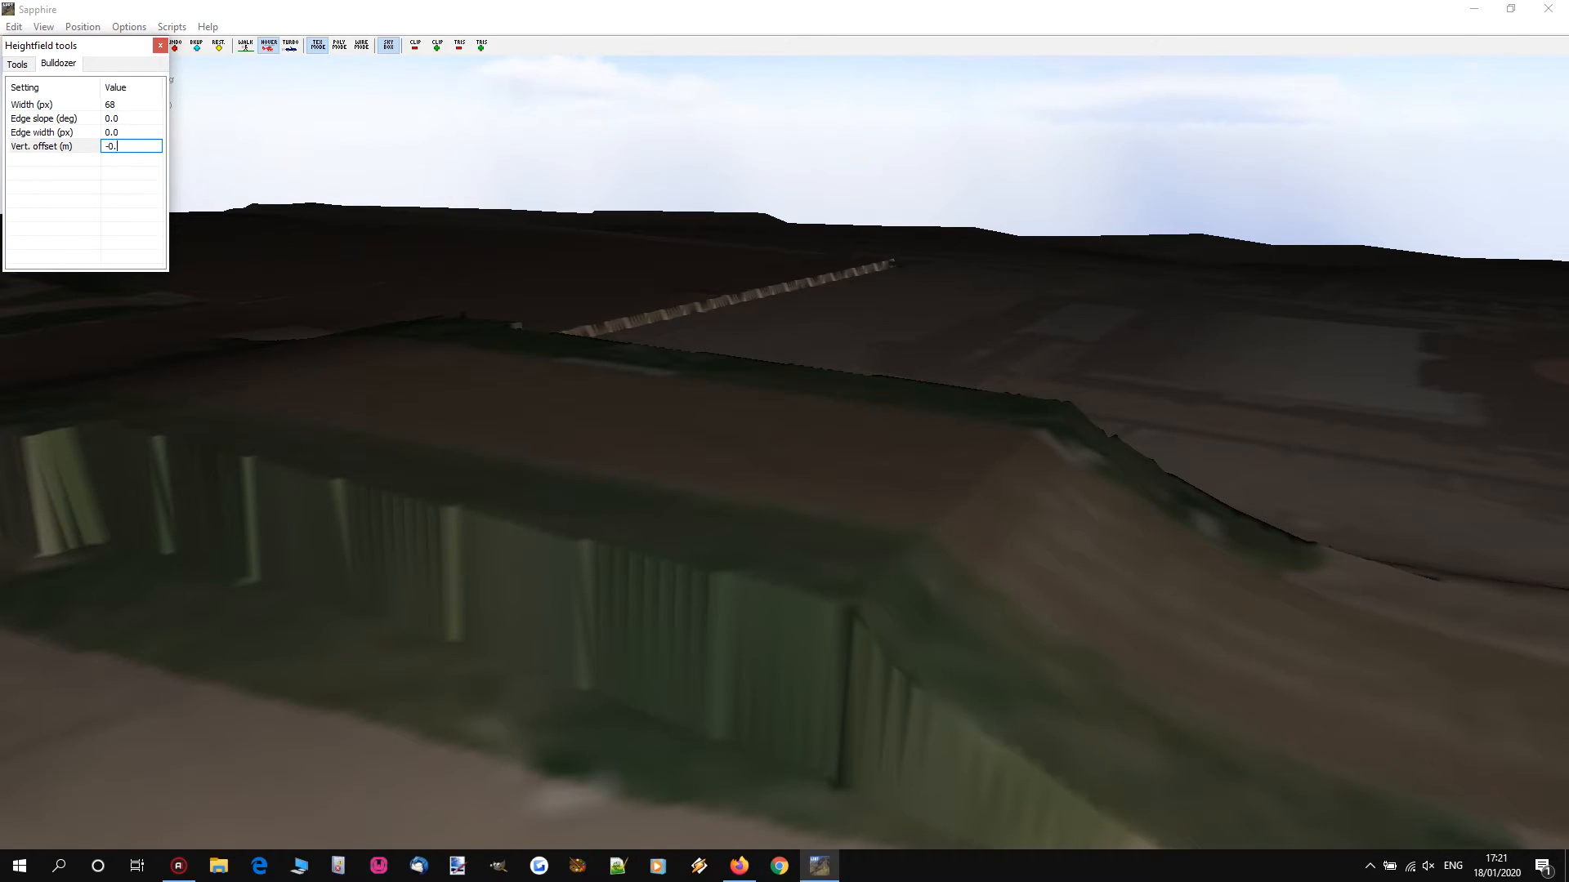
Step: Lower the tabletop section just behind the take-off crest with a 62 px bulldozer at -0.50 m vertical offset
key("Return")
right_click_drag(908, 458, 780, 426)
scroll(779, 441, "down", 3)
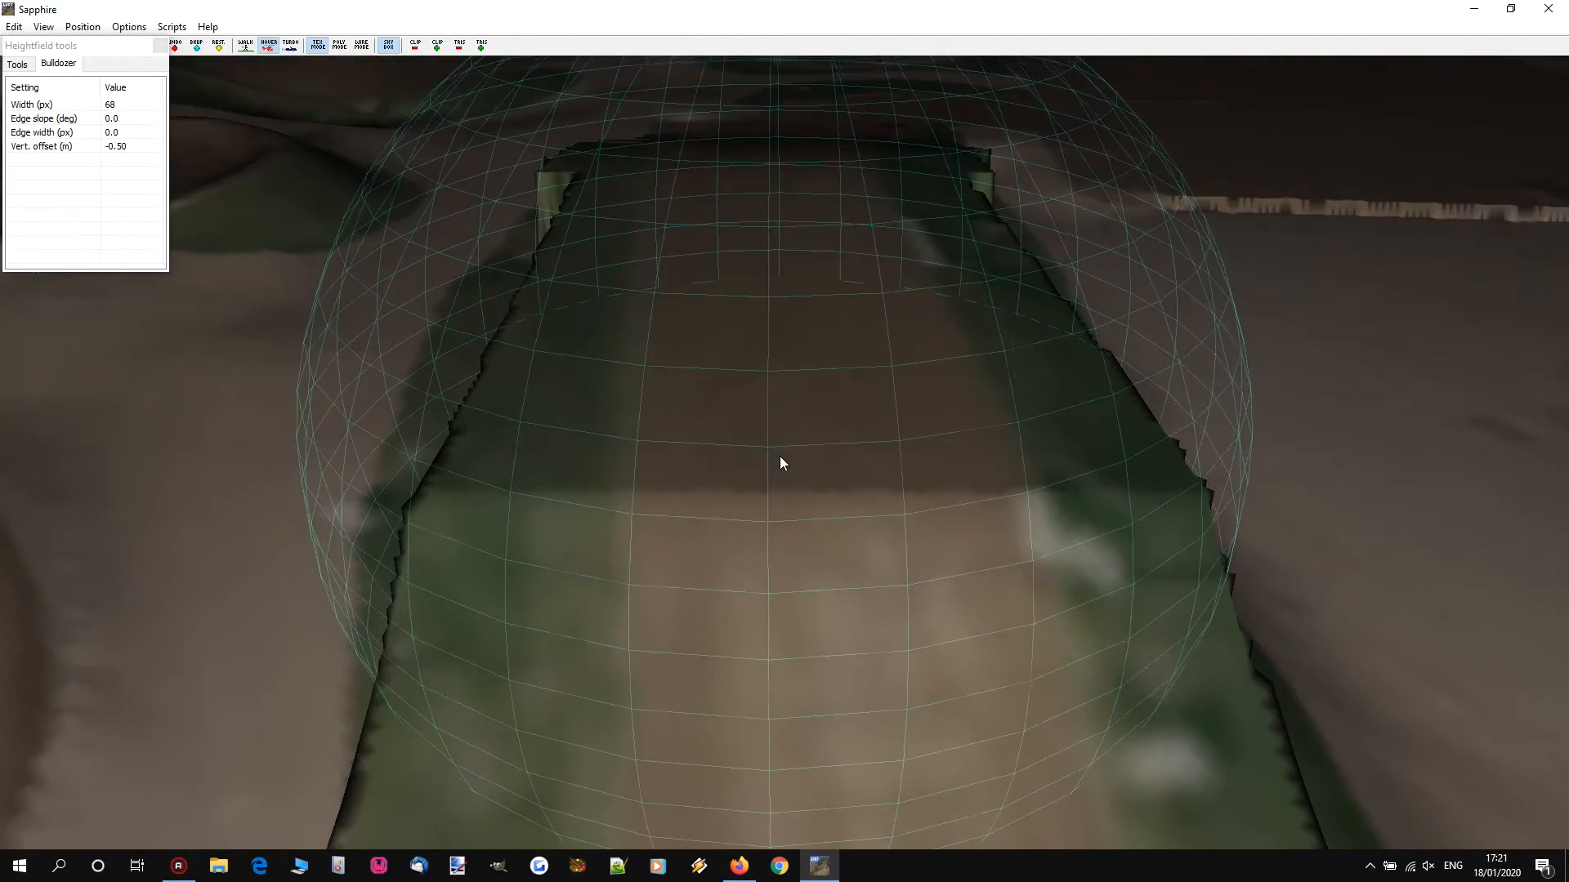
left_click_drag(778, 457, 770, 309)
right_click_drag(769, 309, 1029, 249)
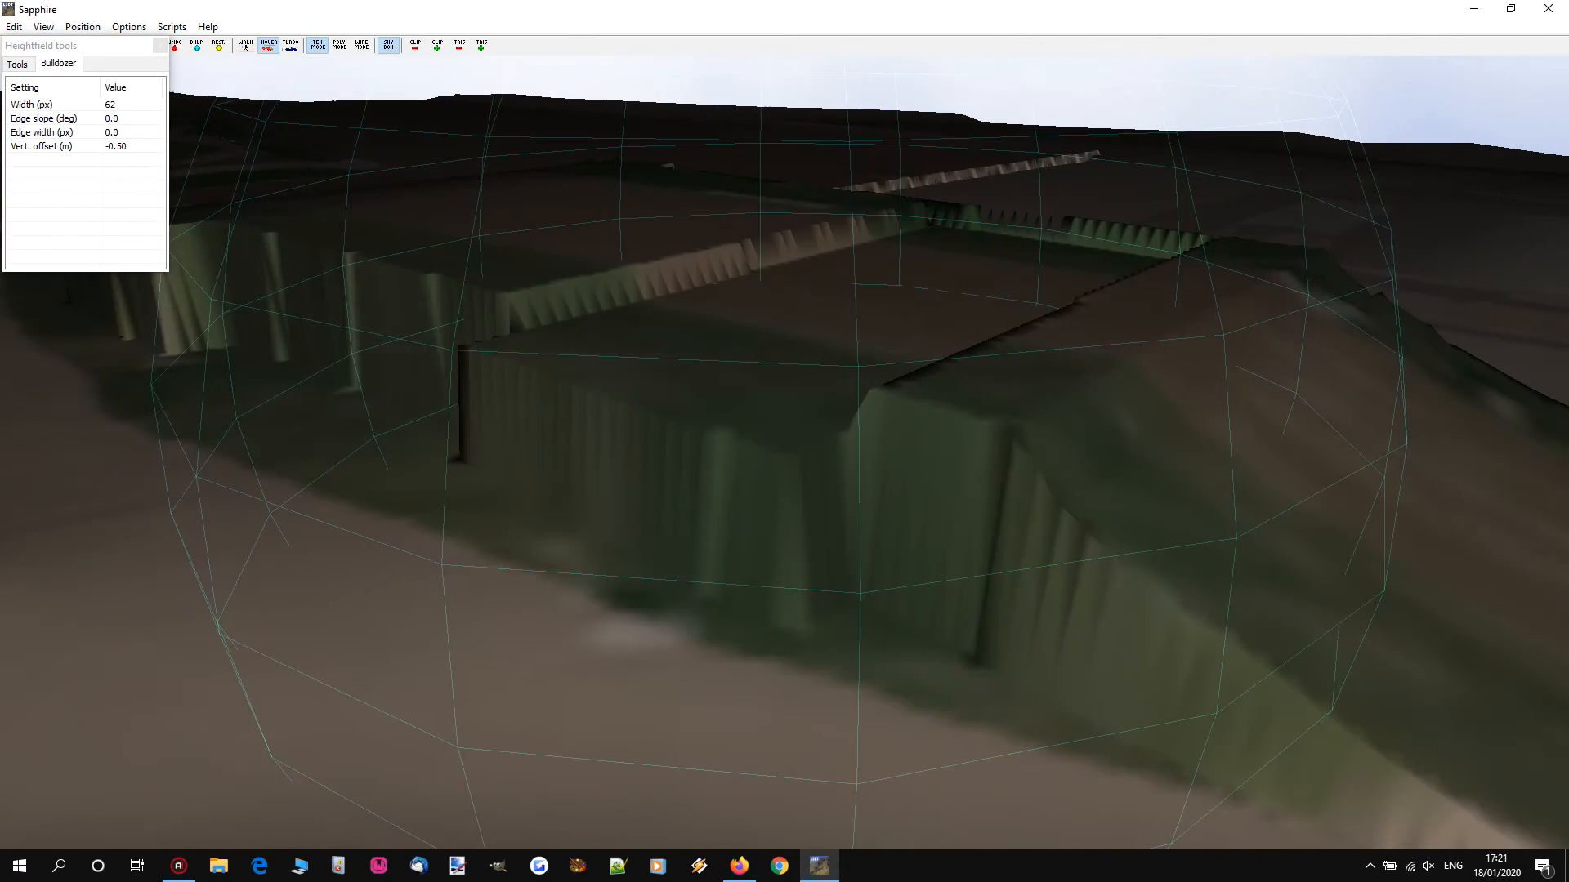
Step: Blend the lowered section into the take-off crest and the rest of the tabletop with bulldozer passes at 0.00 m vertical offset
scroll(784, 424, "up", 1)
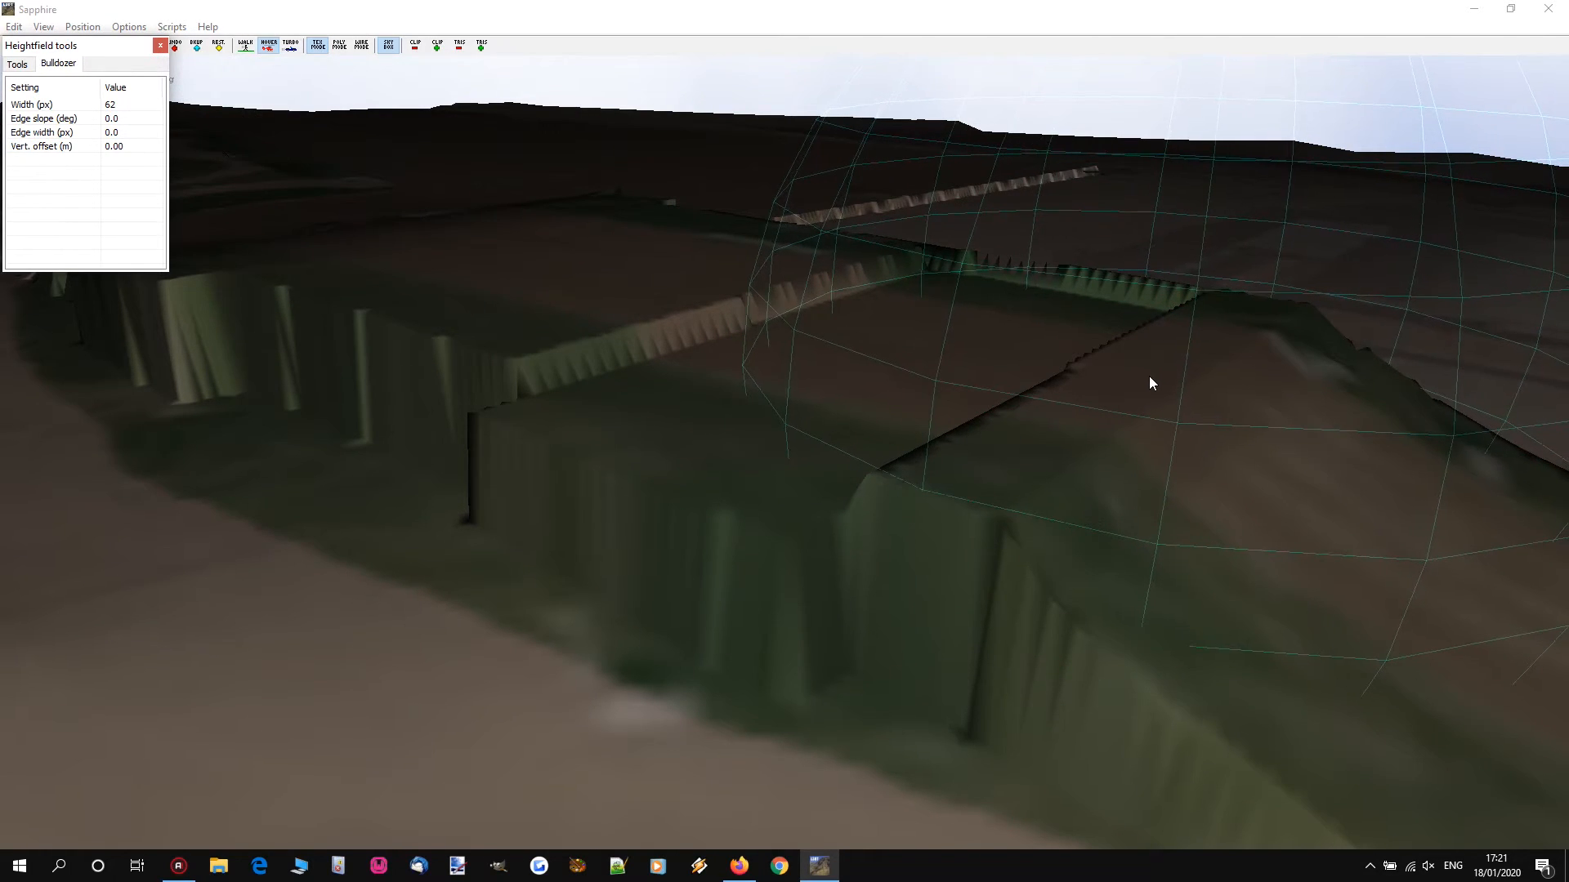
mouse_move(1149, 378)
left_mouse_down()
mouse_move(1080, 363)
mouse_move(949, 378)
mouse_move(929, 362)
left_mouse_up()
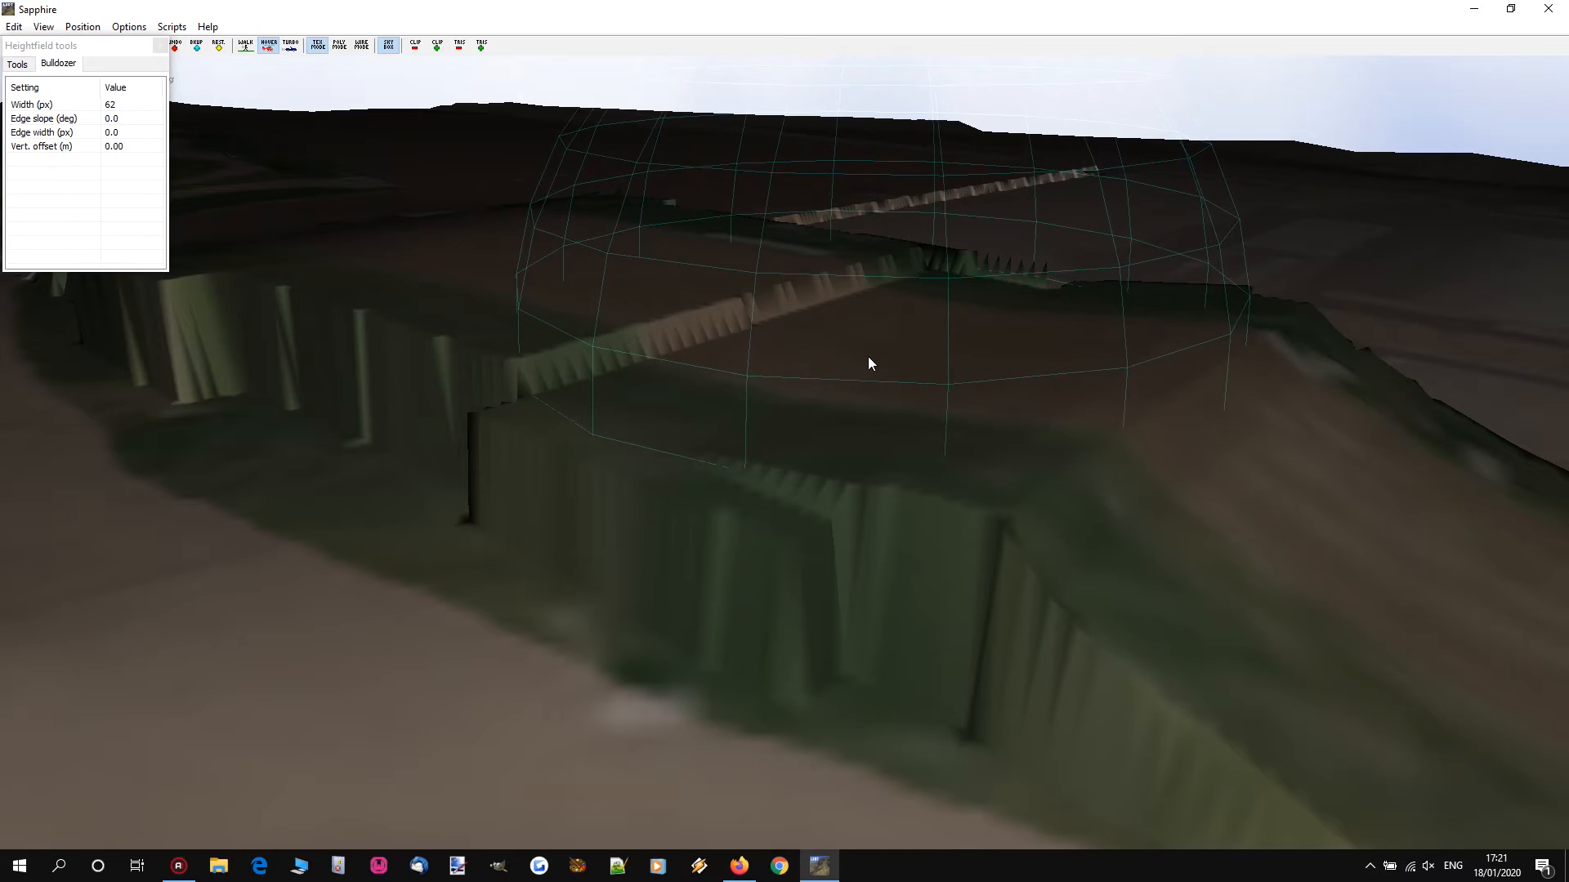
left_click_drag(816, 346, 456, 252)
Step: Inspect the reshaped tabletop and take-off crest from along the straight
key("s")
mouse_move(455, 251)
right_mouse_down()
mouse_move(605, 214)
mouse_move(535, 187)
mouse_move(466, 210)
mouse_move(508, 208)
mouse_move(497, 221)
mouse_move(402, 219)
mouse_move(395, 203)
mouse_move(367, 214)
right_mouse_up()
key("s")
key("d")
key("s")
key("w")
key("d")
key("w")
key("w")
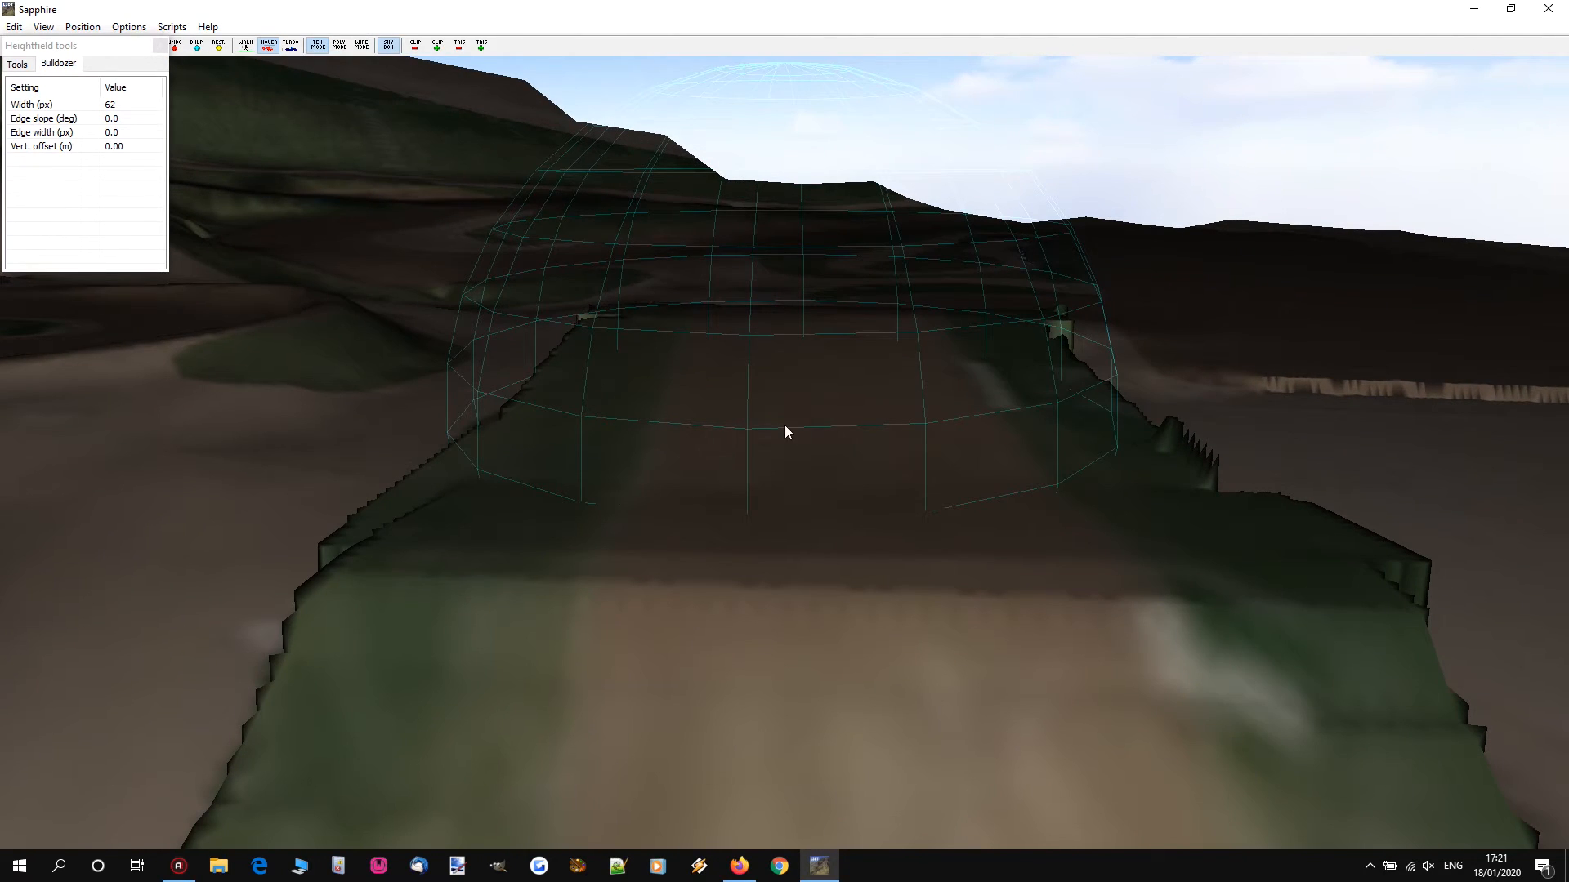
Step: Smooth the take-off ramp with the Smooth tool at 3 cycles, using a 6 px radius and then 9 px
key("s")
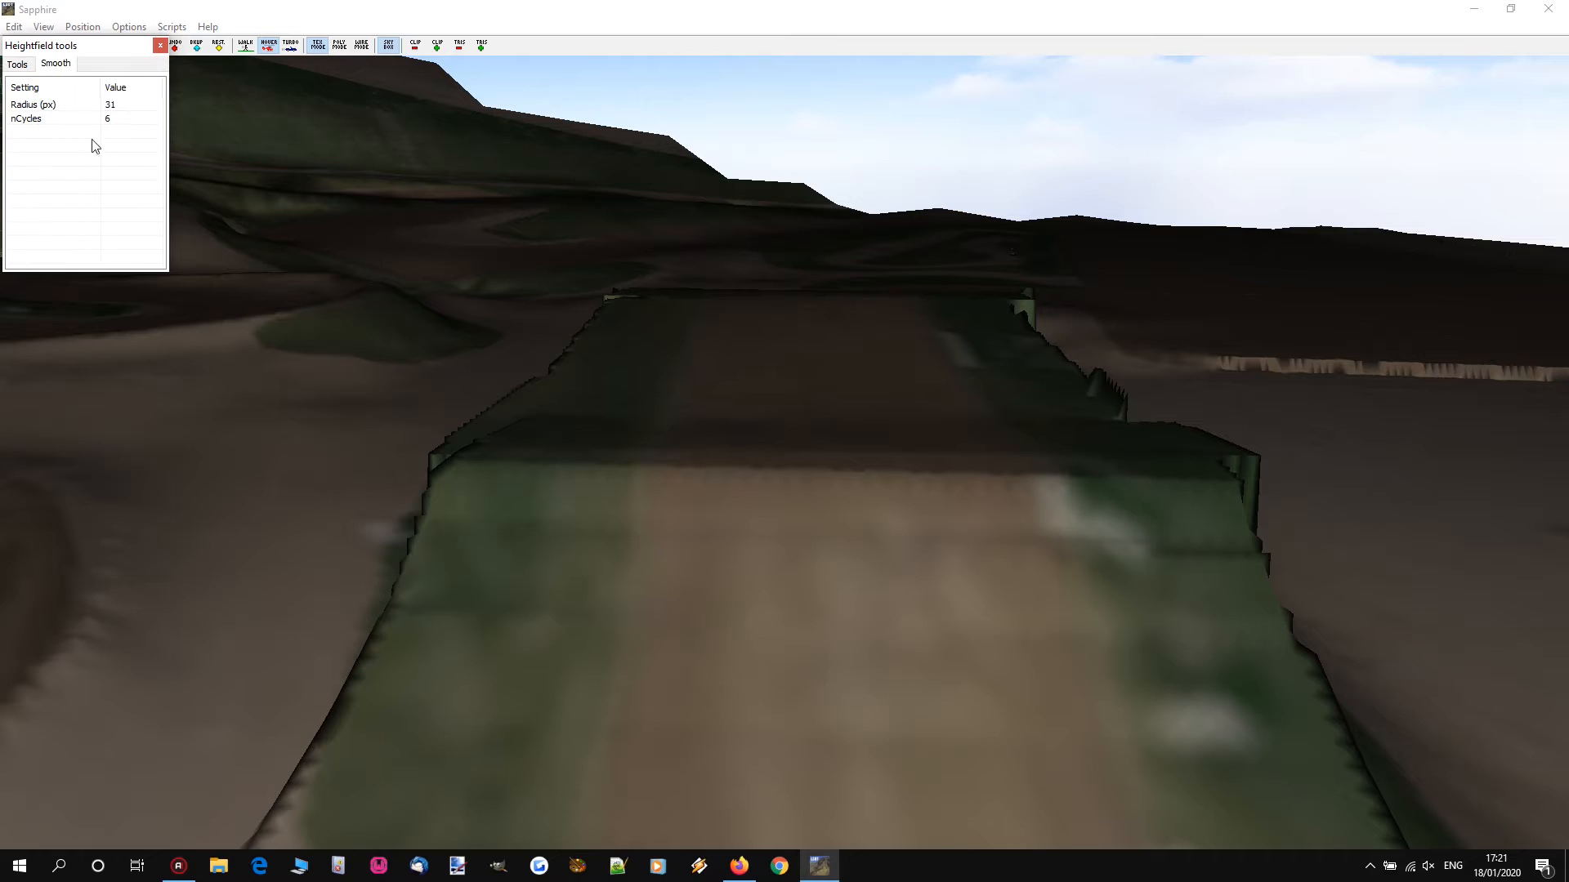
left_click(80, 185)
scroll(579, 519, "down", 17)
scroll(598, 538, "down", 3)
right_click_drag(781, 454, 846, 462)
key("w")
scroll(636, 495, "down", 2)
scroll(415, 479, "down", 3)
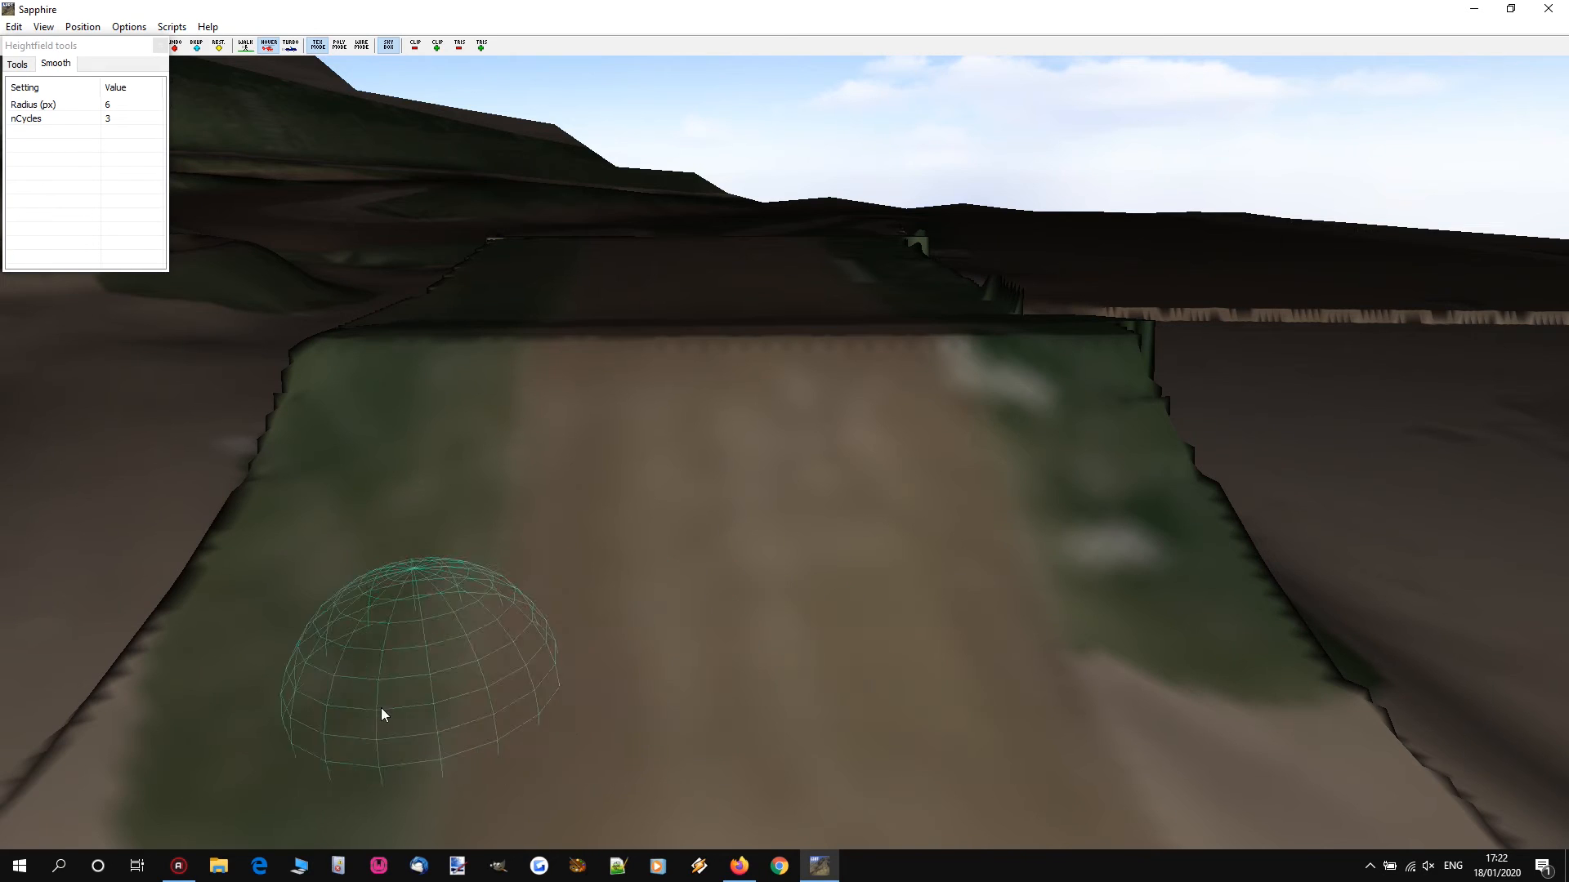
key("s")
scroll(506, 490, "up", 3)
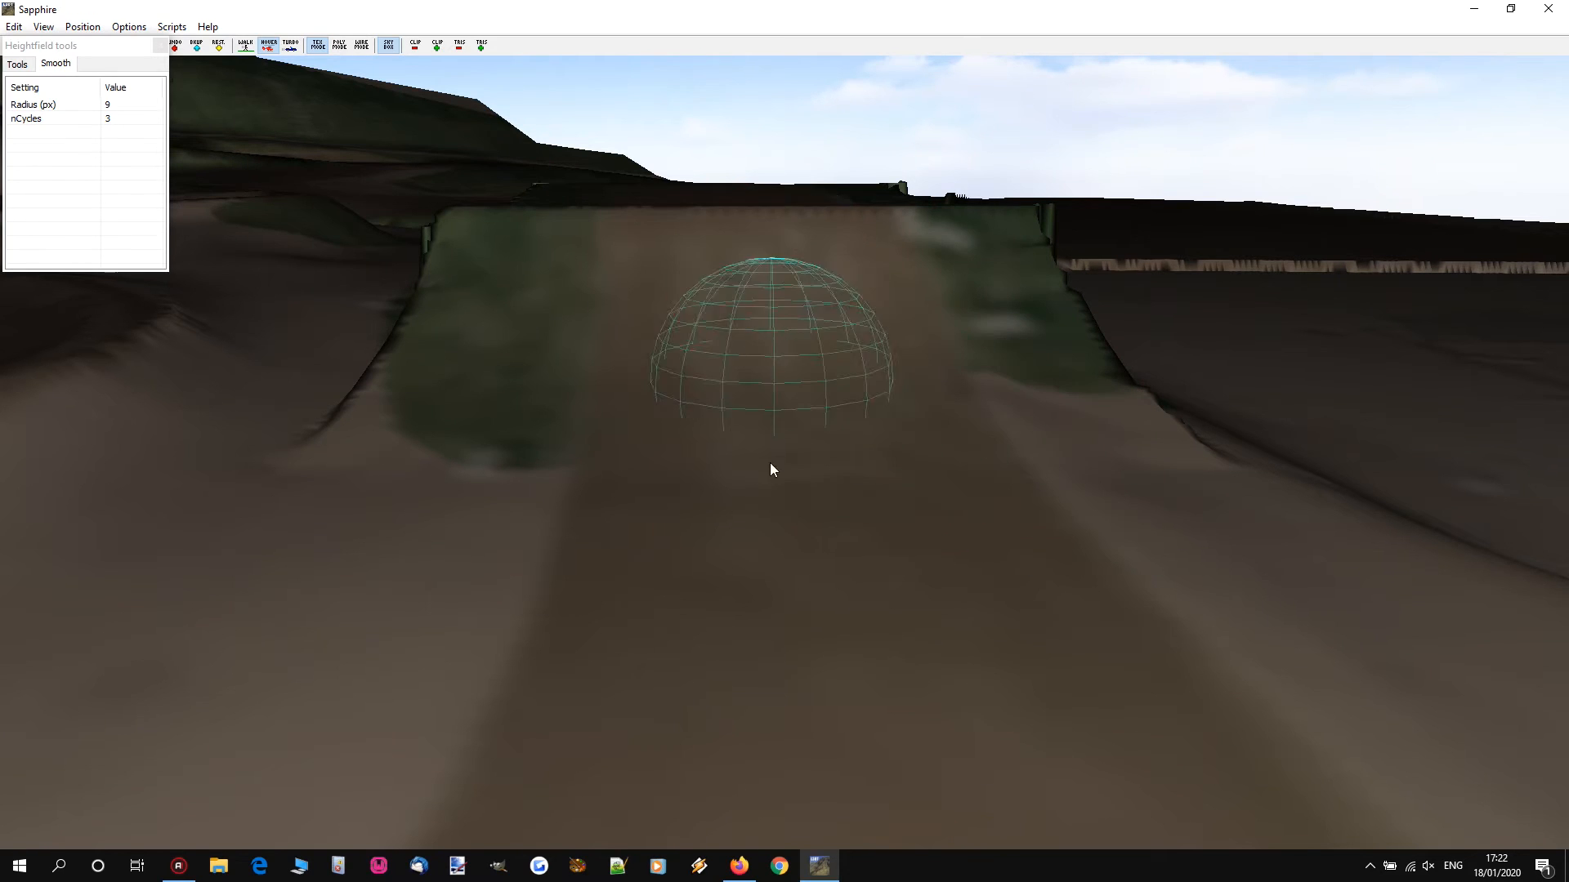
Step: Display the terrain in polygon mode and examine the take-off ramp's surface and edges
key("a")
mouse_move(630, 228)
right_mouse_down()
mouse_move(805, 384)
mouse_move(571, 124)
right_mouse_up()
key("w")
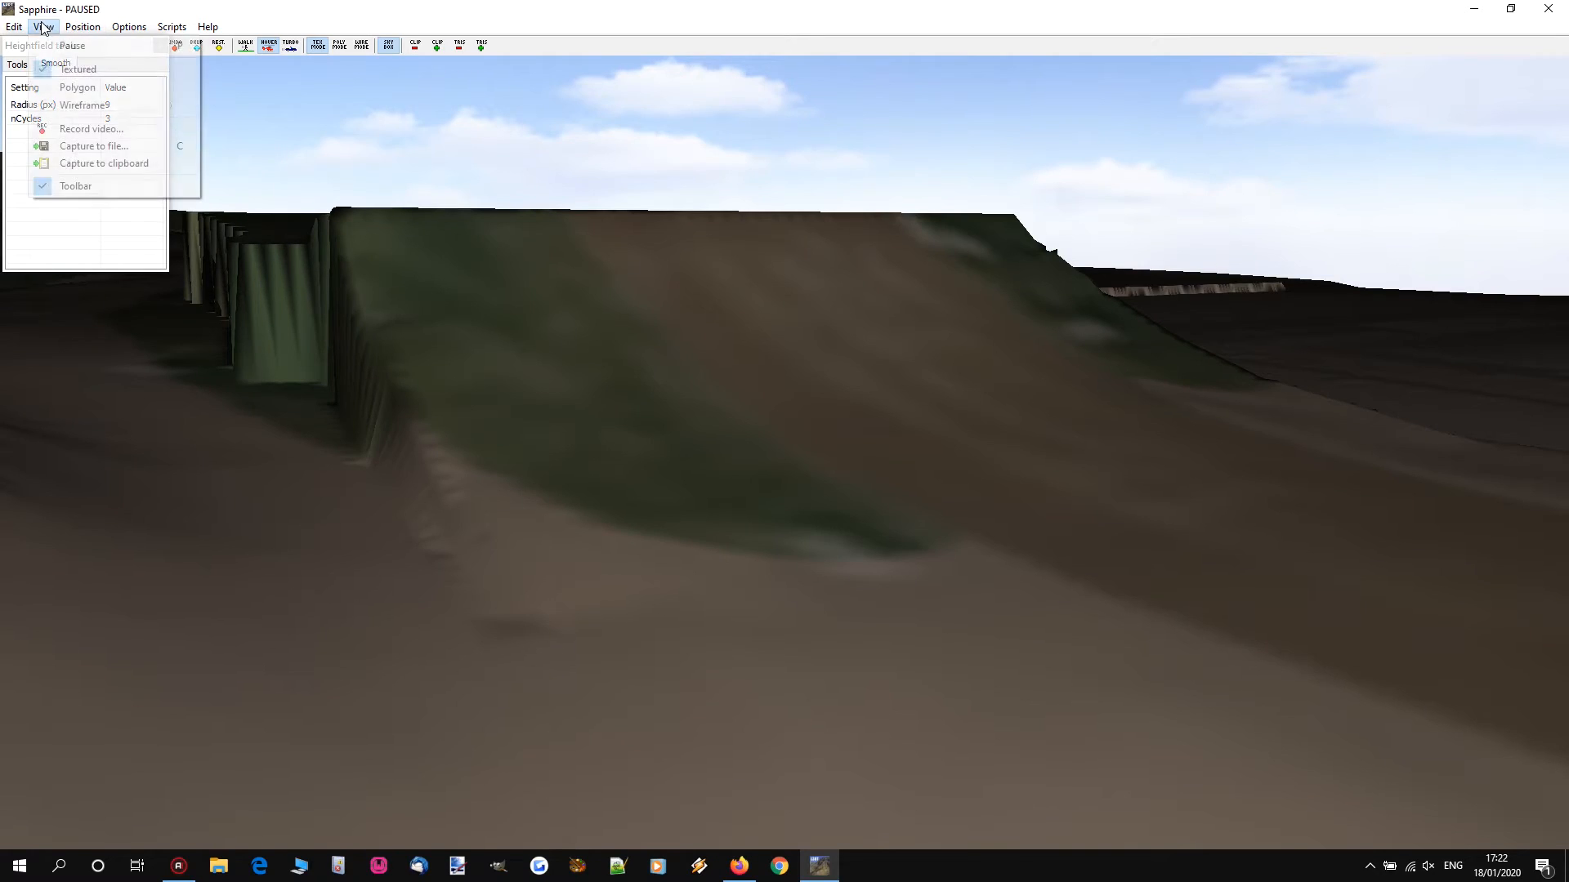
left_click(102, 90)
key("d")
mouse_move(788, 425)
right_mouse_down()
mouse_move(716, 405)
mouse_move(786, 384)
mouse_move(788, 400)
right_mouse_up()
key("d")
key("a")
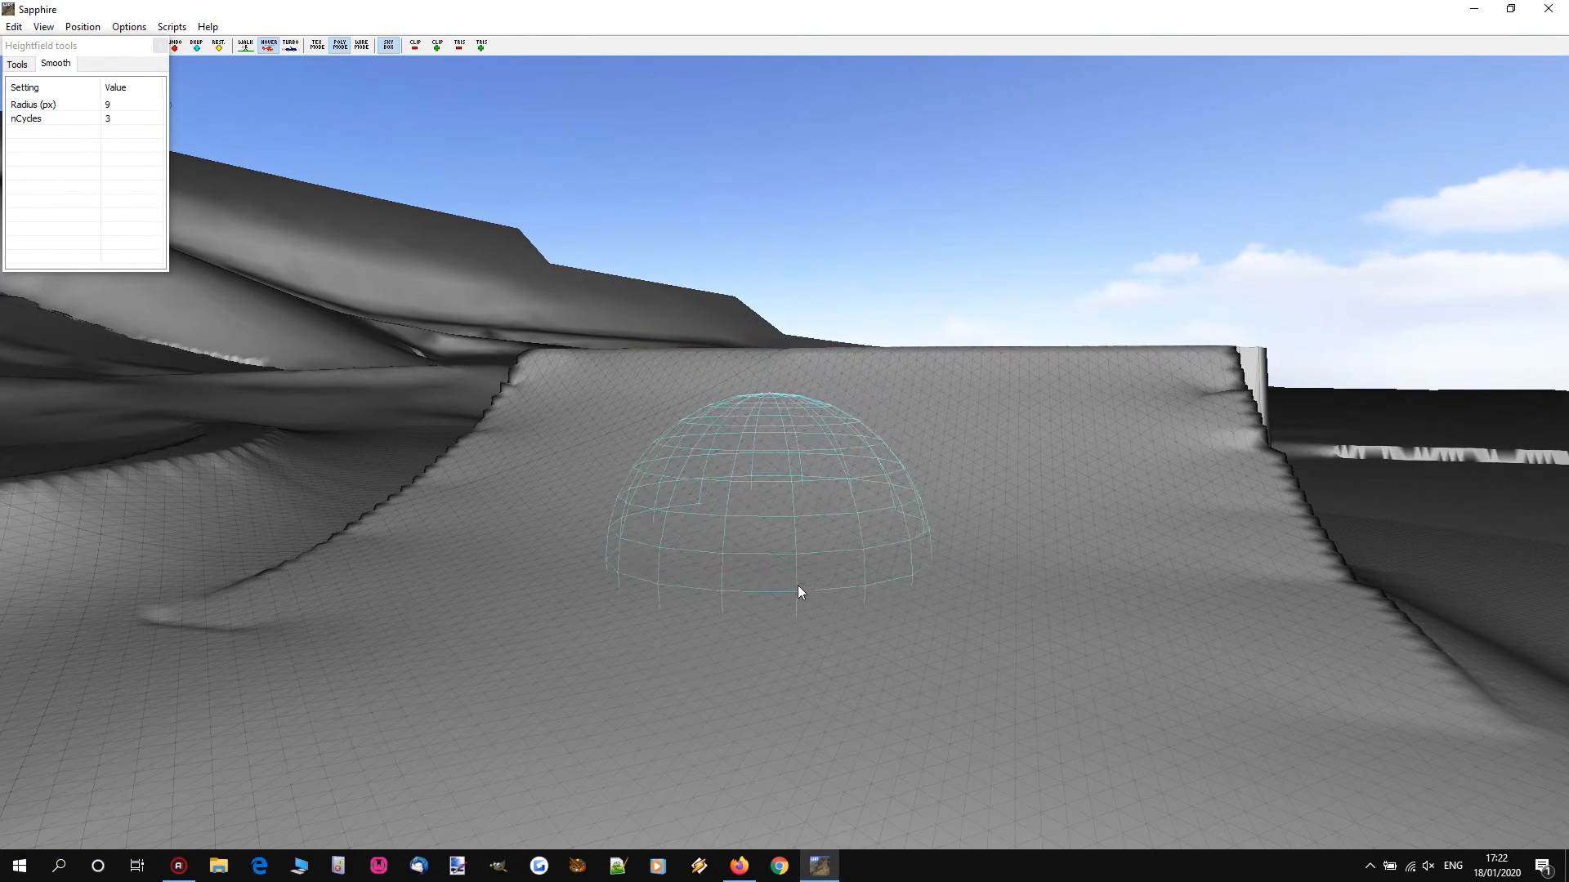
Step: Enlarge the Smooth radius to 13 px for the take-off ramp's lower face, and check the ramp and its edges from the side
scroll(605, 562, "up", 4)
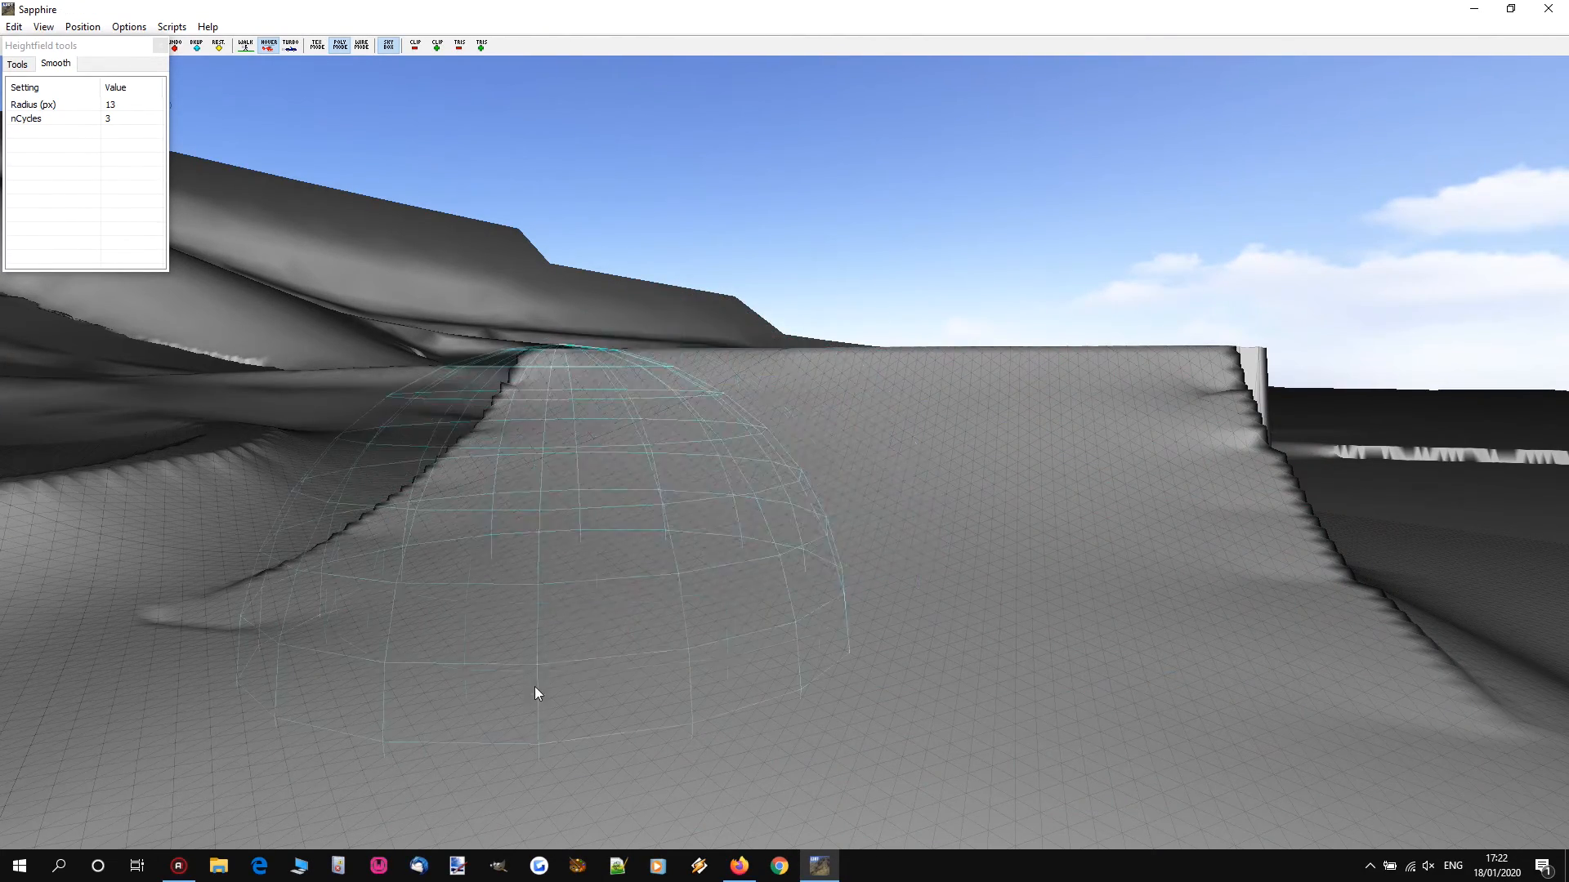
key("d")
right_click_drag(693, 709, 376, 735)
right_click_drag(756, 392, 782, 392)
key("w")
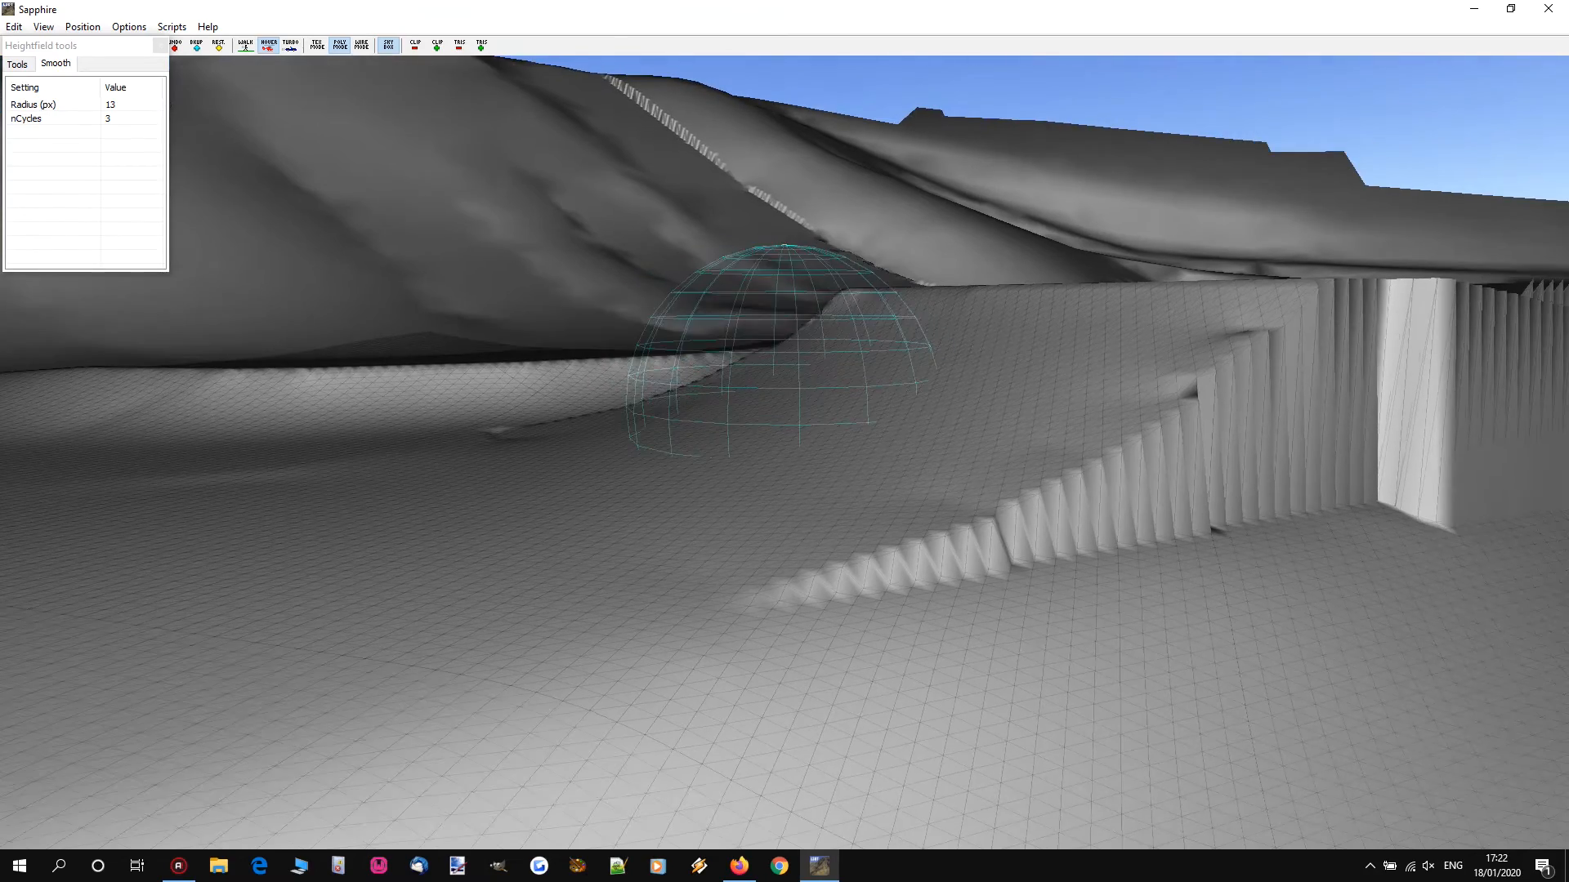
key("s")
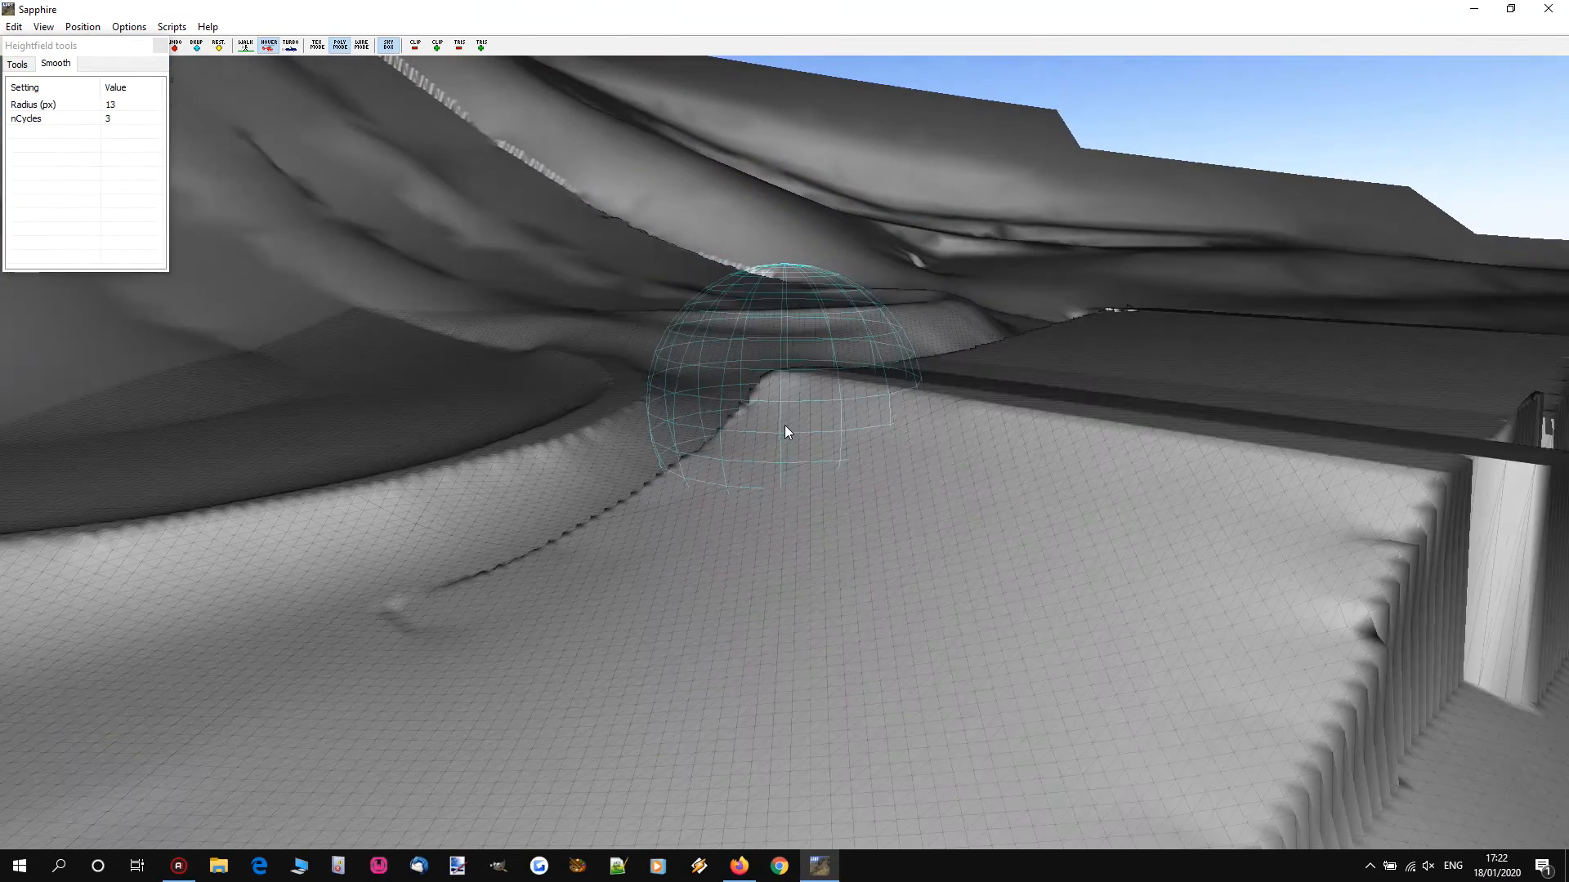
Step: Return the terrain to textured display and reduce the Smooth radius to 10 px over the tabletop
left_click(44, 26)
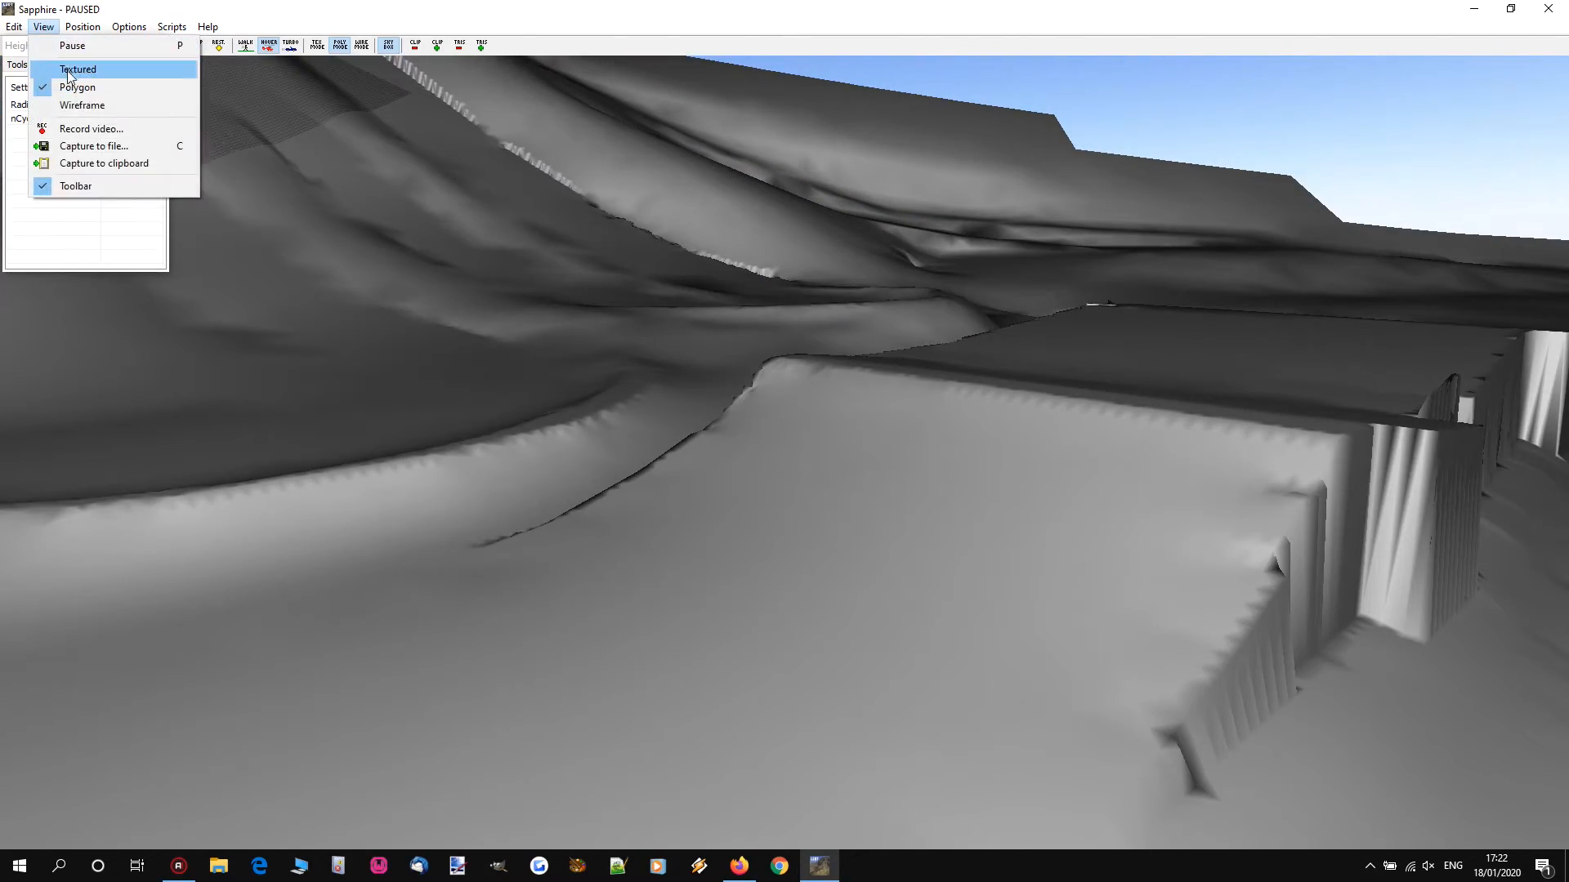
left_click(98, 70)
key("w")
key("space")
scroll(764, 413, "down", 3)
key("space")
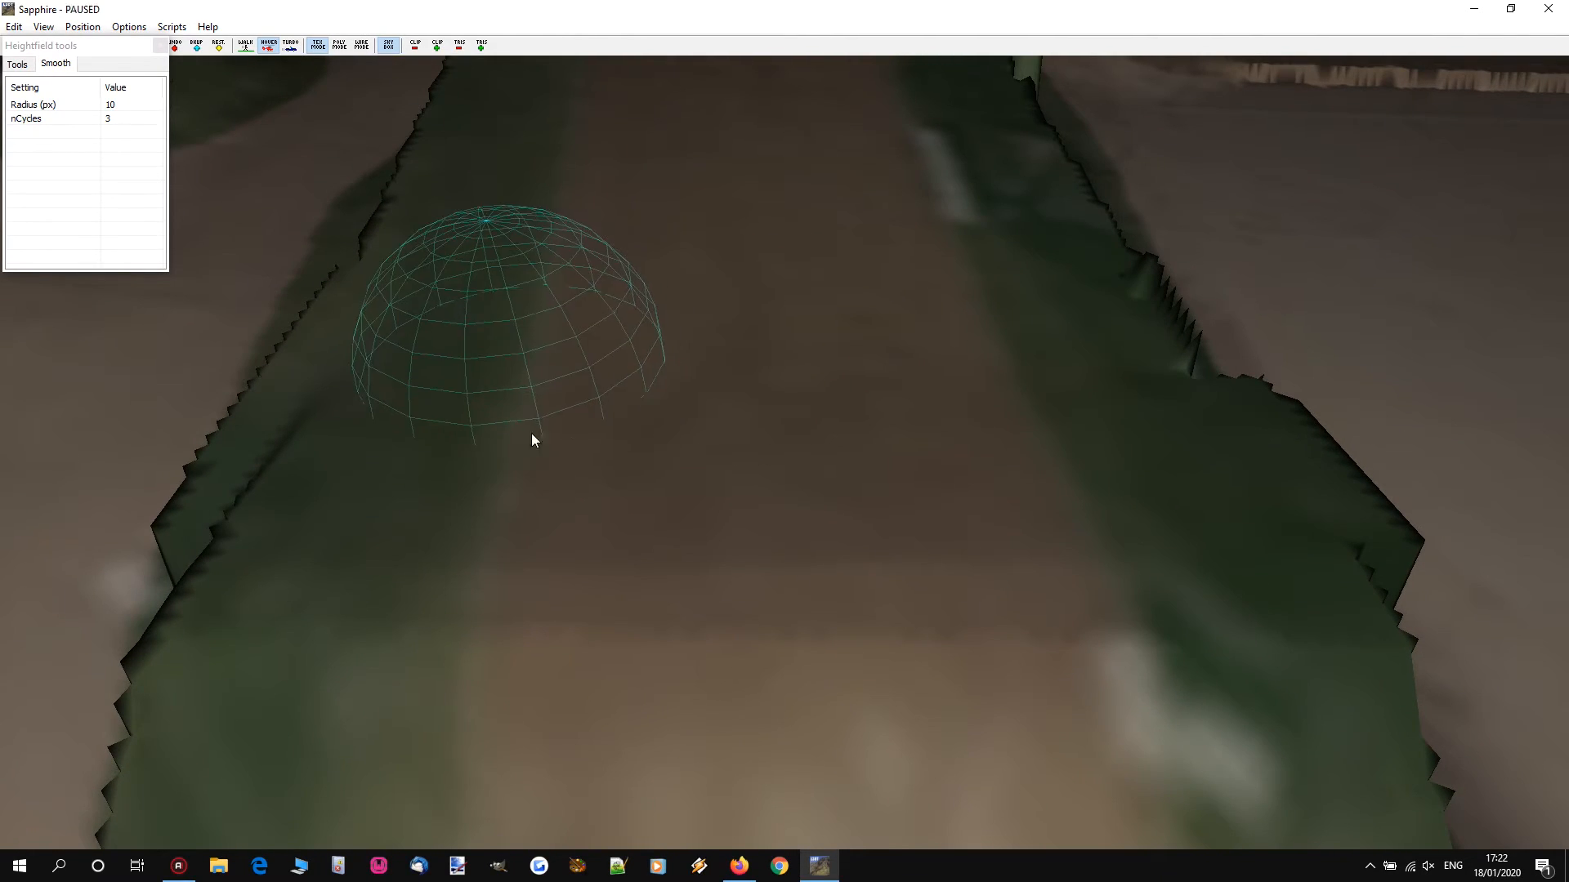
Step: Smooth the tabletop surface with the 10 px brush at 3 cycles and check it along to the landing
mouse_move(970, 387)
left_mouse_down()
mouse_move(796, 414)
mouse_move(929, 381)
left_mouse_up()
key("space")
key("w")
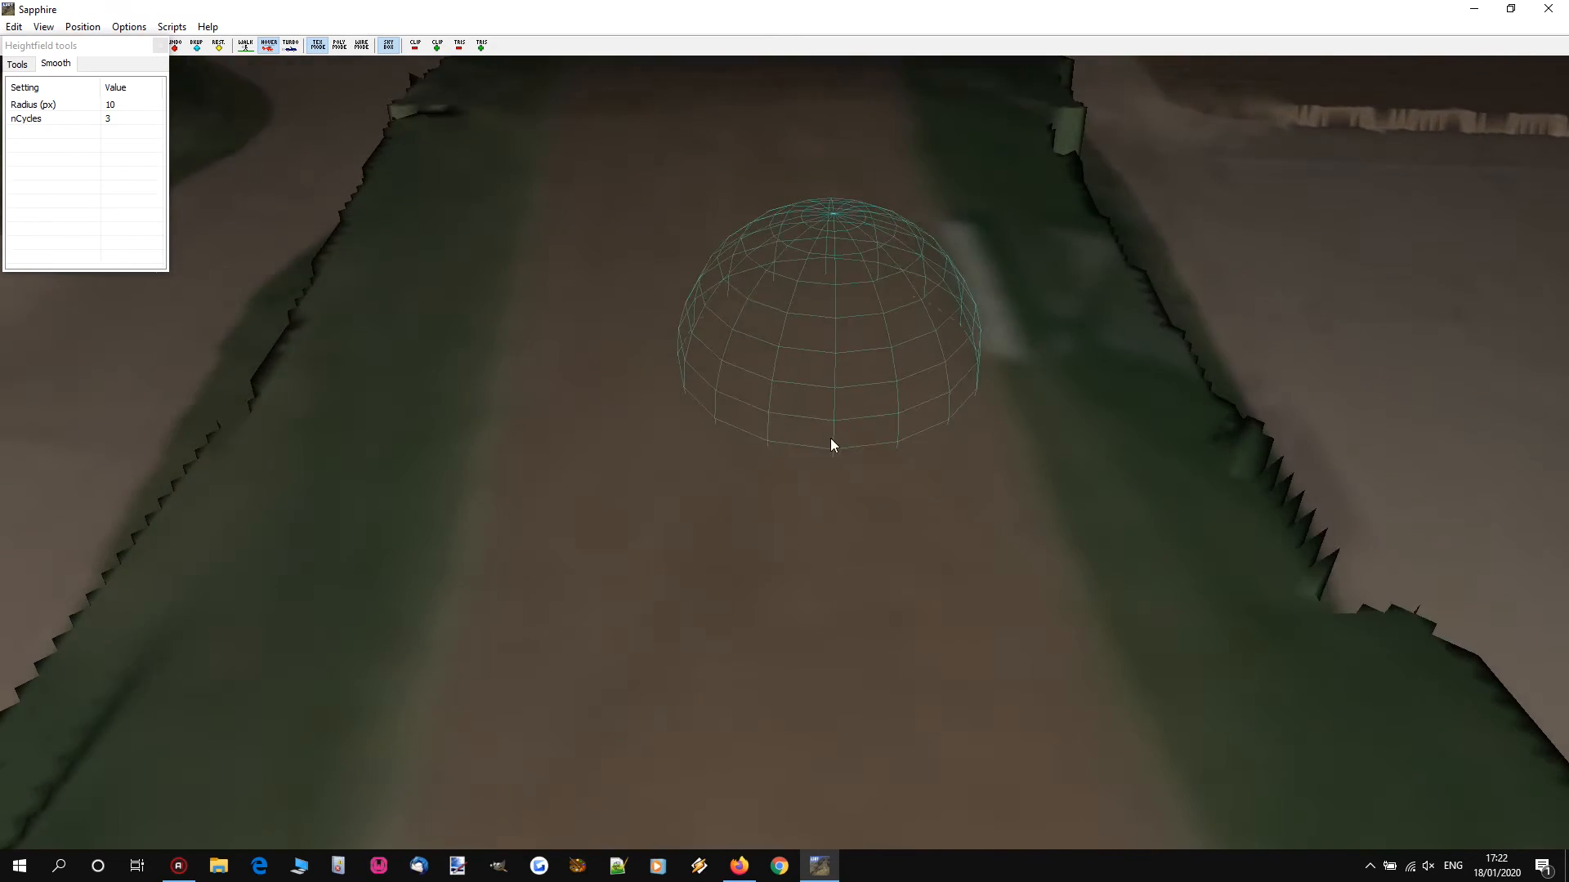
key("w")
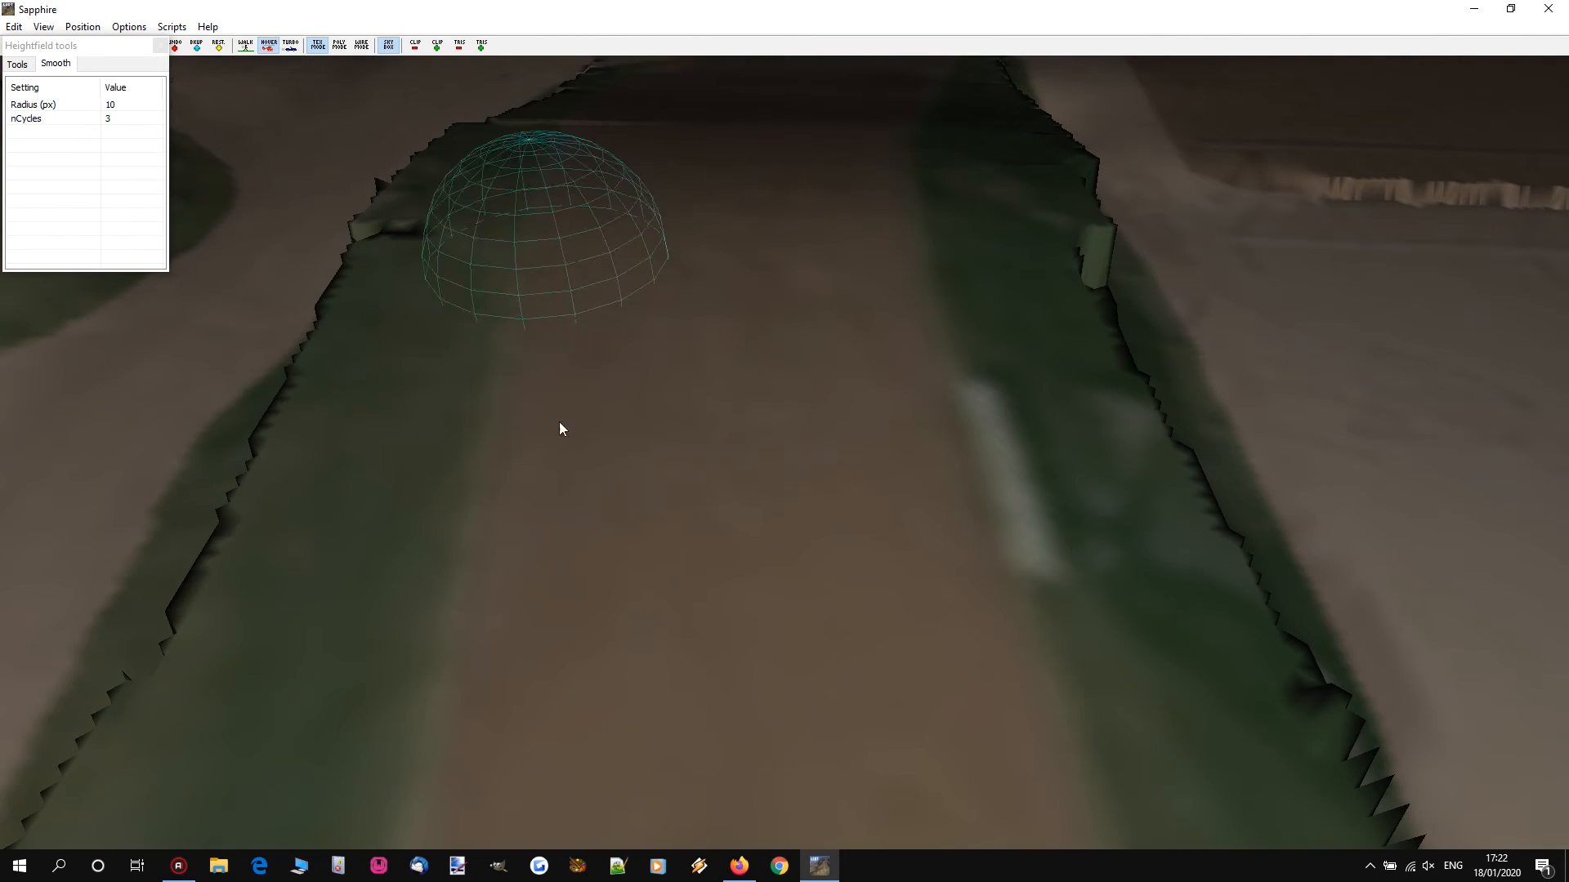
key("w")
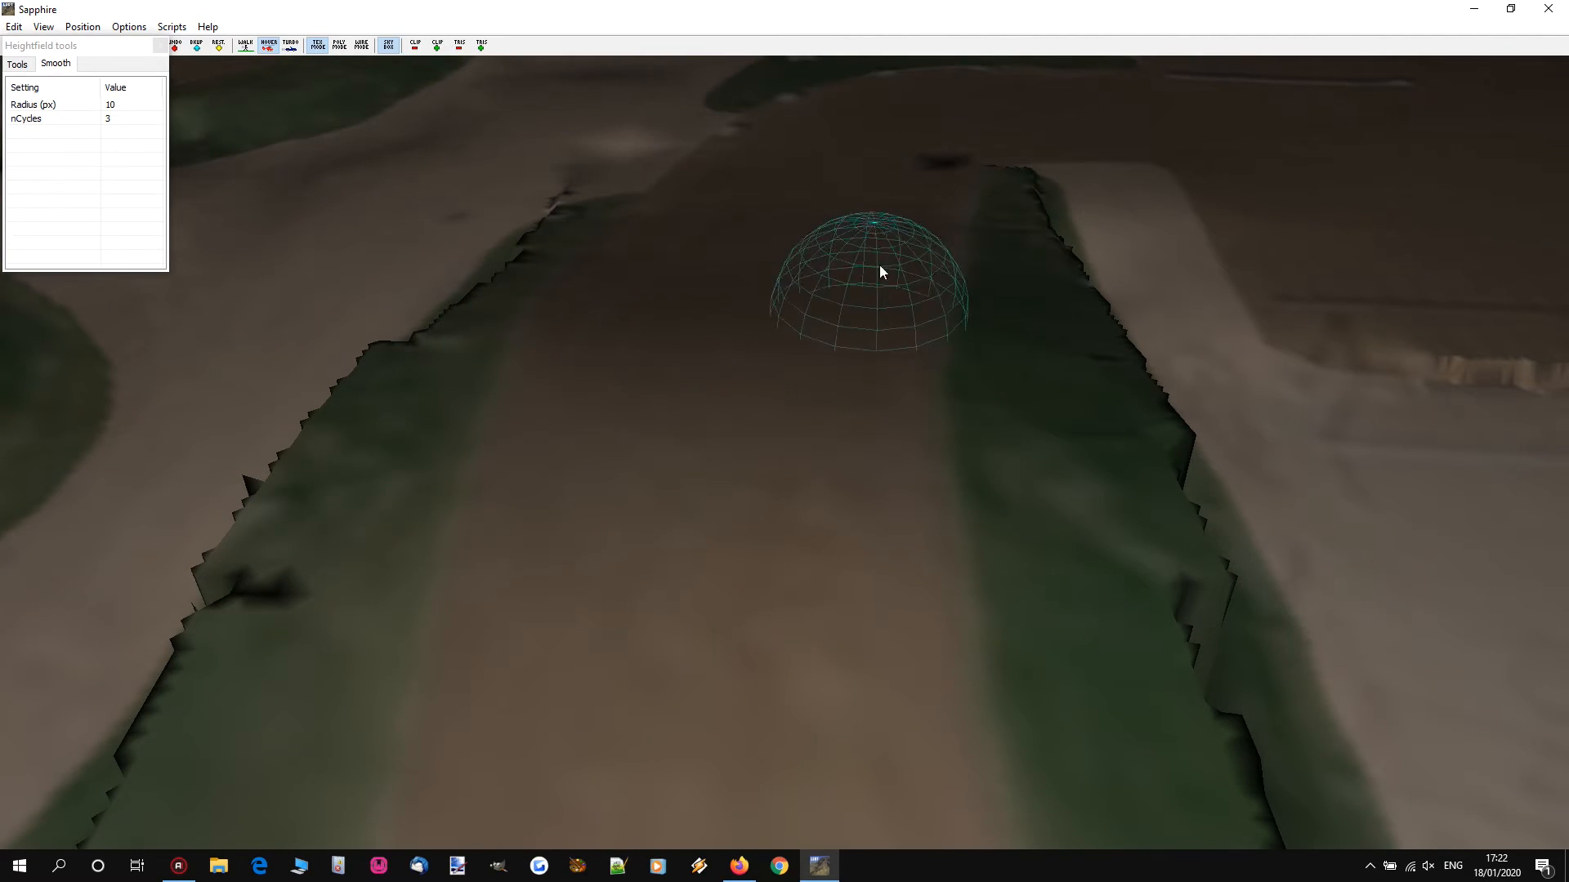
Step: Switch to the browser, play the GoPro footage from 2:46 over the finish jump to check the landing, and return to Sapphire
key("alt+Tab")
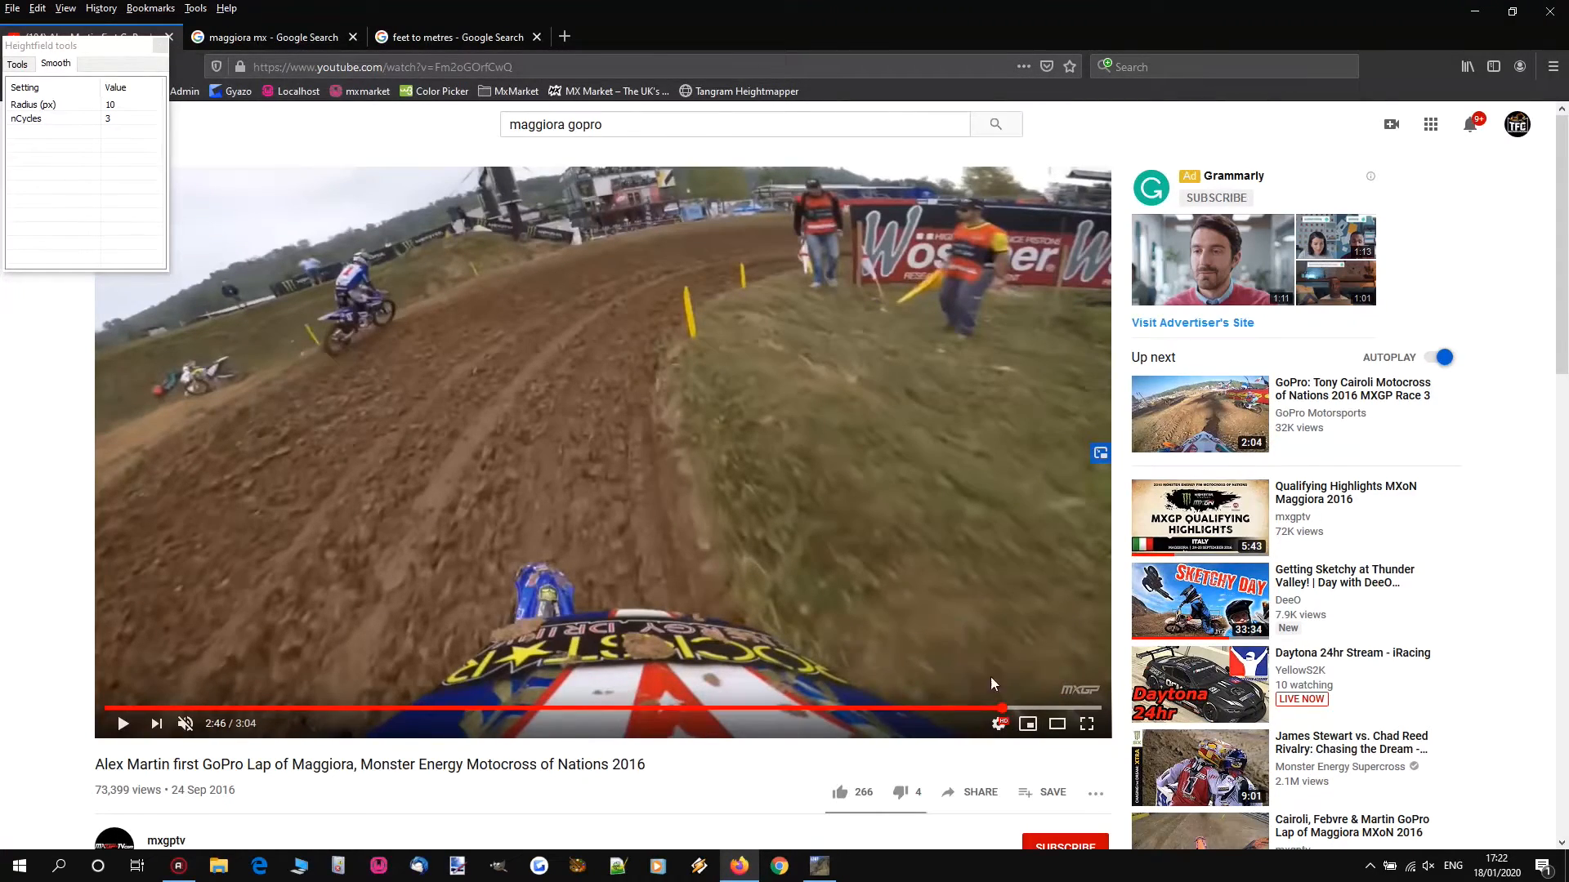
left_click(725, 392)
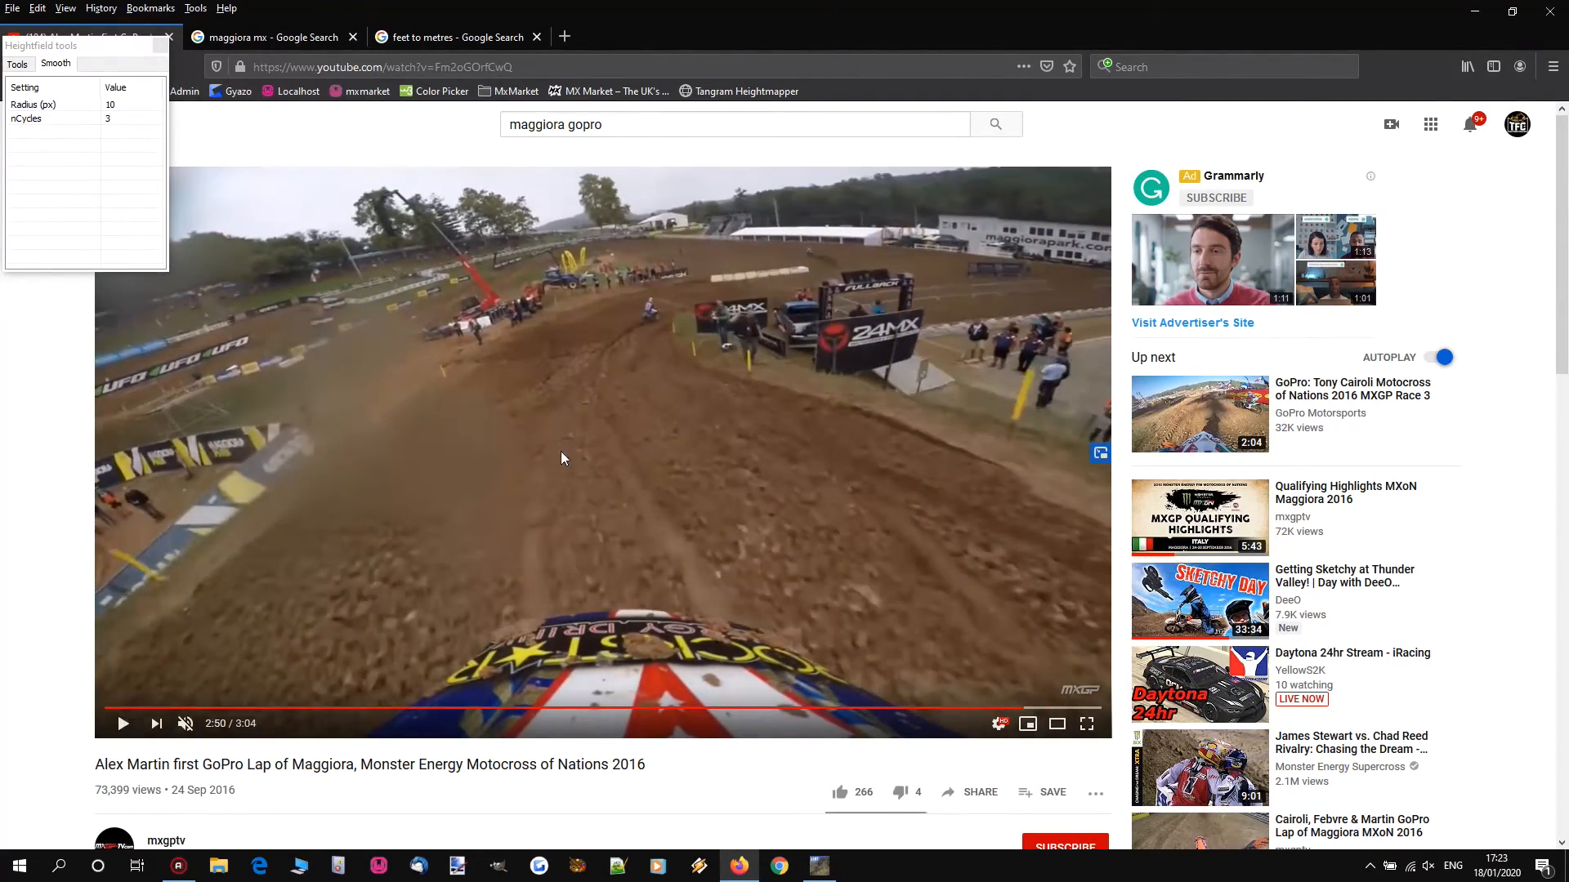
left_click(1475, 11)
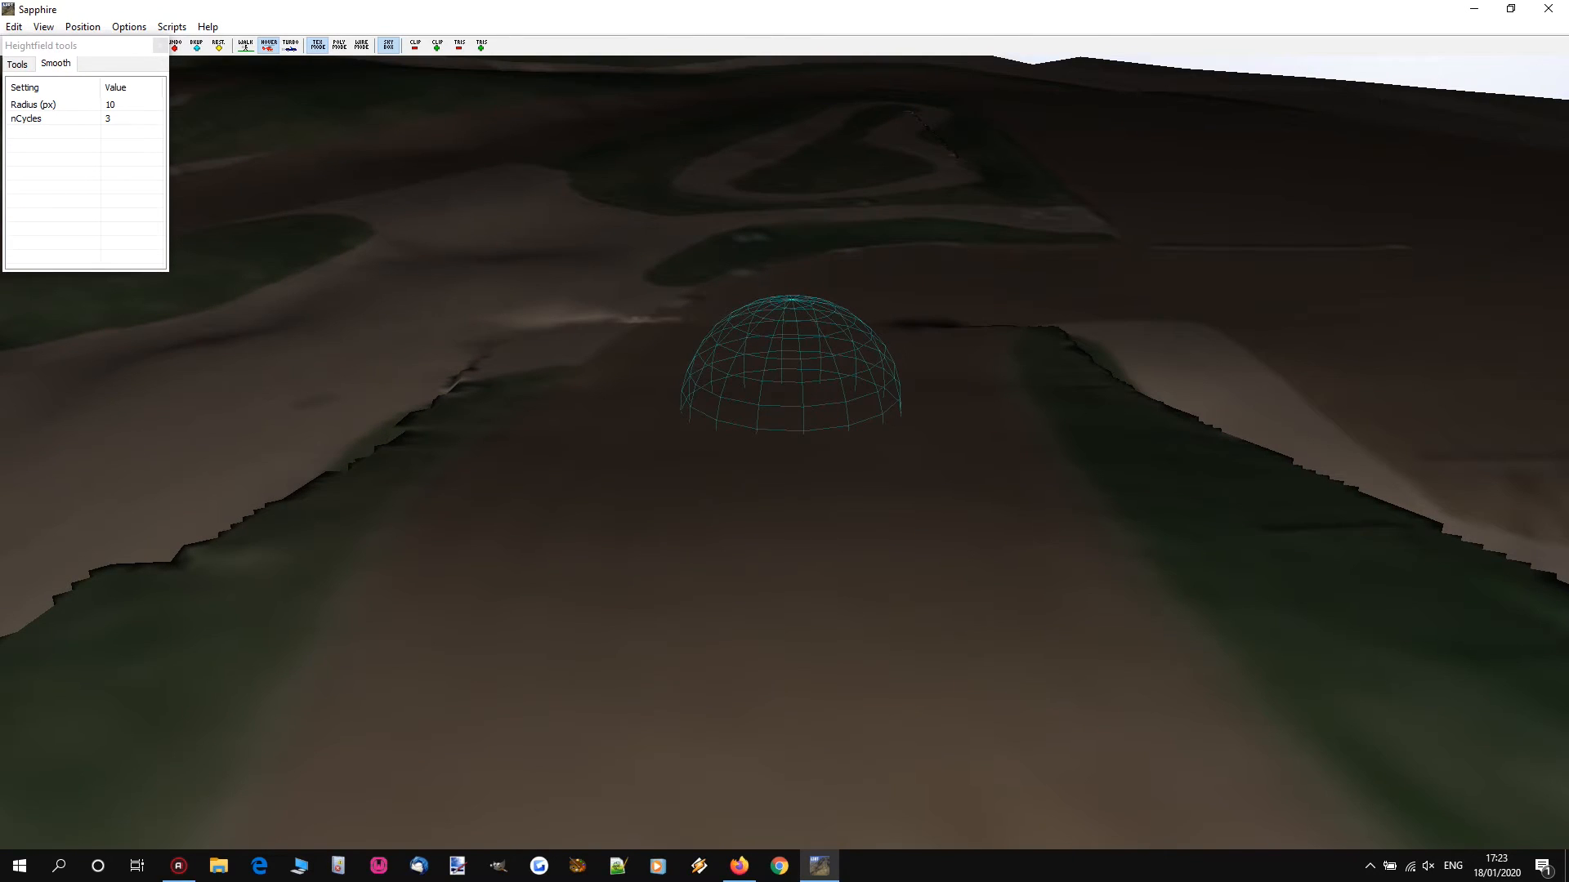
Step: Bulldoze the raised edge beside the foot of the landing ramp, using a 14 px width with no edge slope
mouse_move(789, 408)
right_mouse_down()
mouse_move(809, 441)
mouse_move(931, 393)
mouse_move(785, 437)
mouse_move(833, 368)
mouse_move(785, 409)
mouse_move(807, 426)
mouse_move(714, 448)
right_mouse_up()
scroll(785, 414, "up", 4)
scroll(784, 448, "up", 5)
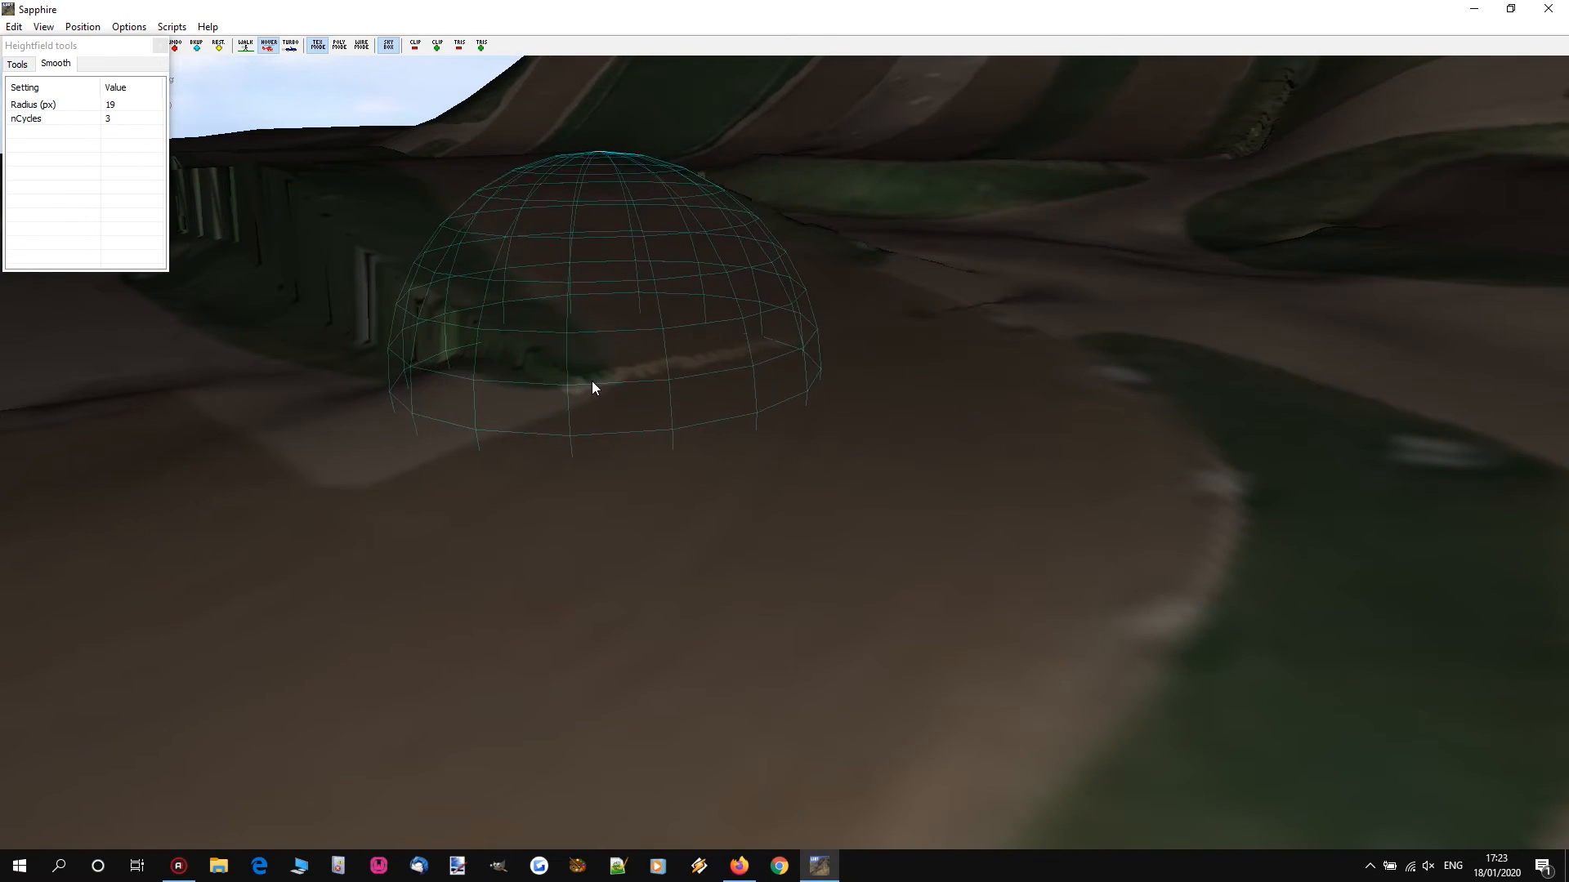
left_click(18, 63)
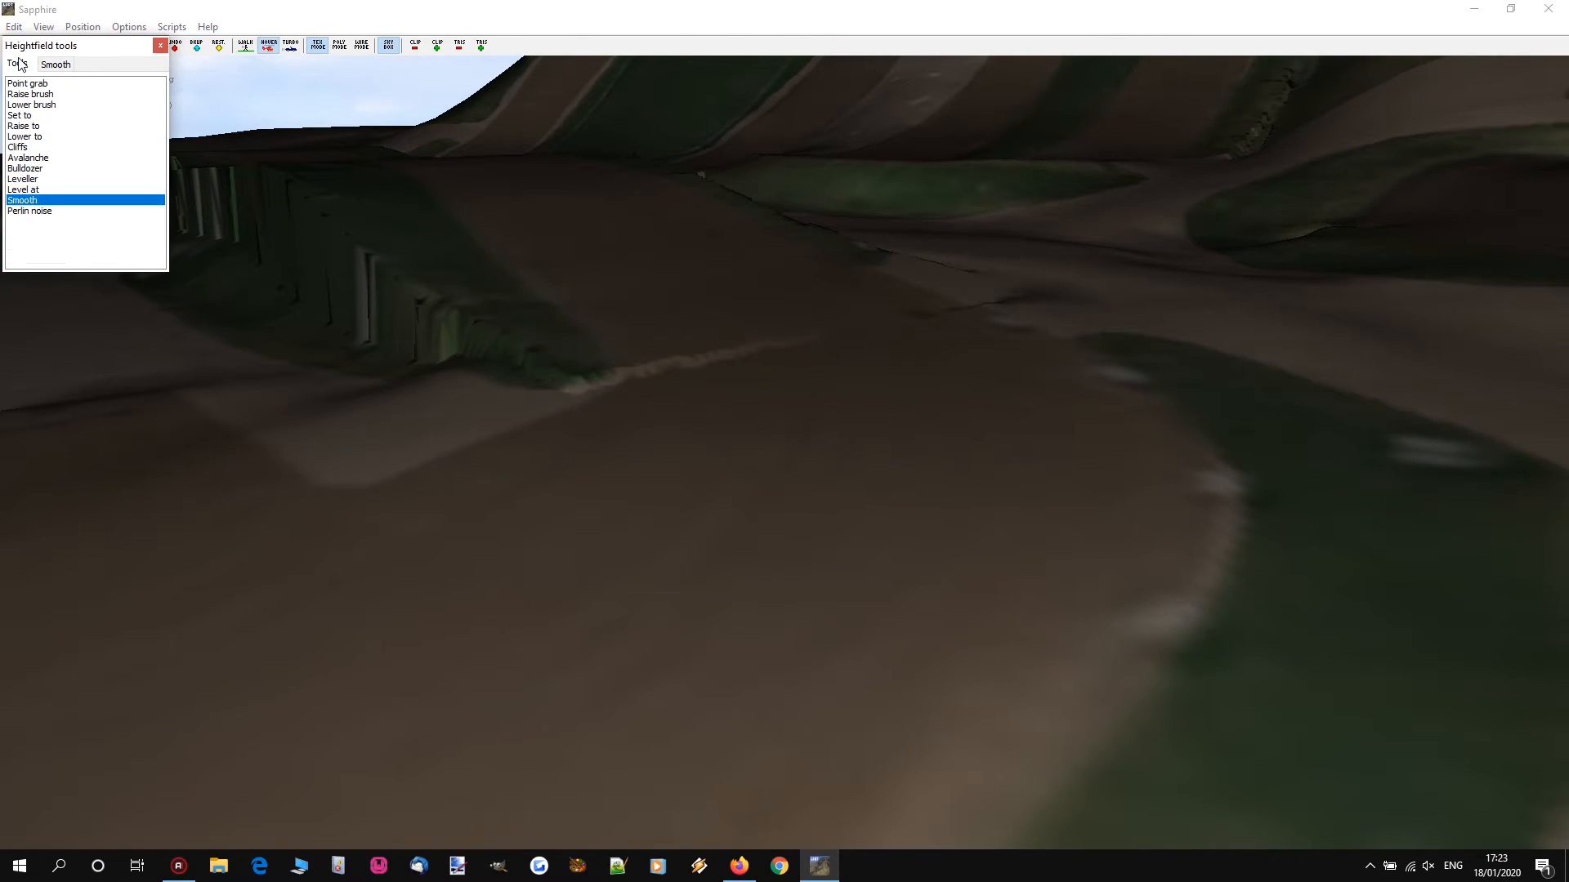
left_click(33, 179)
left_click(18, 63)
left_click(41, 200)
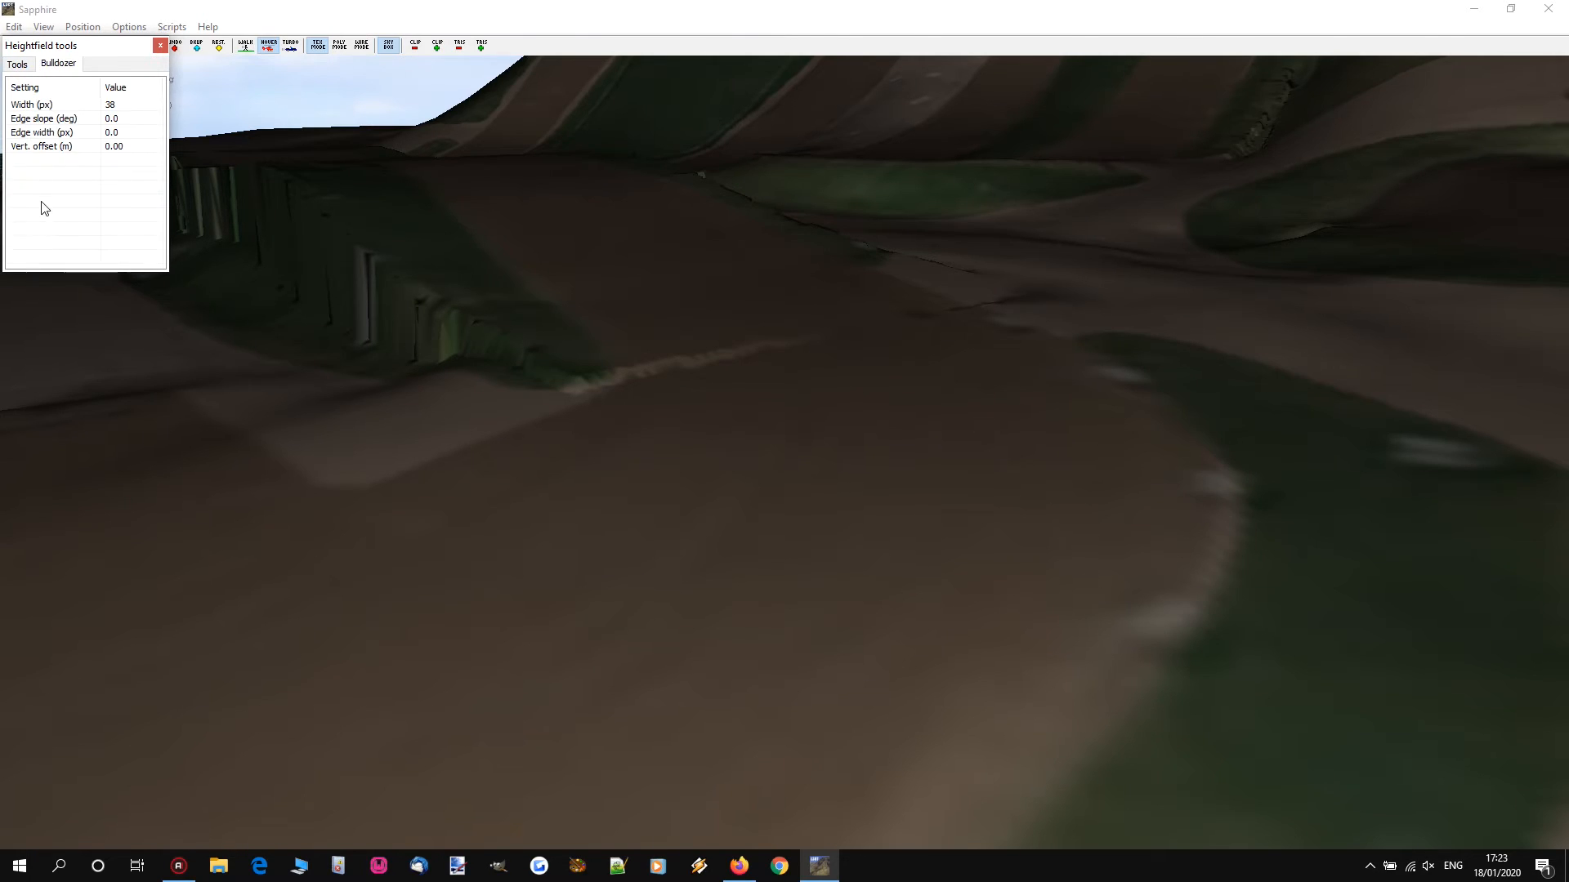
scroll(512, 355, "down", 2)
left_click_drag(498, 332, 552, 433)
left_click_drag(537, 376, 557, 374)
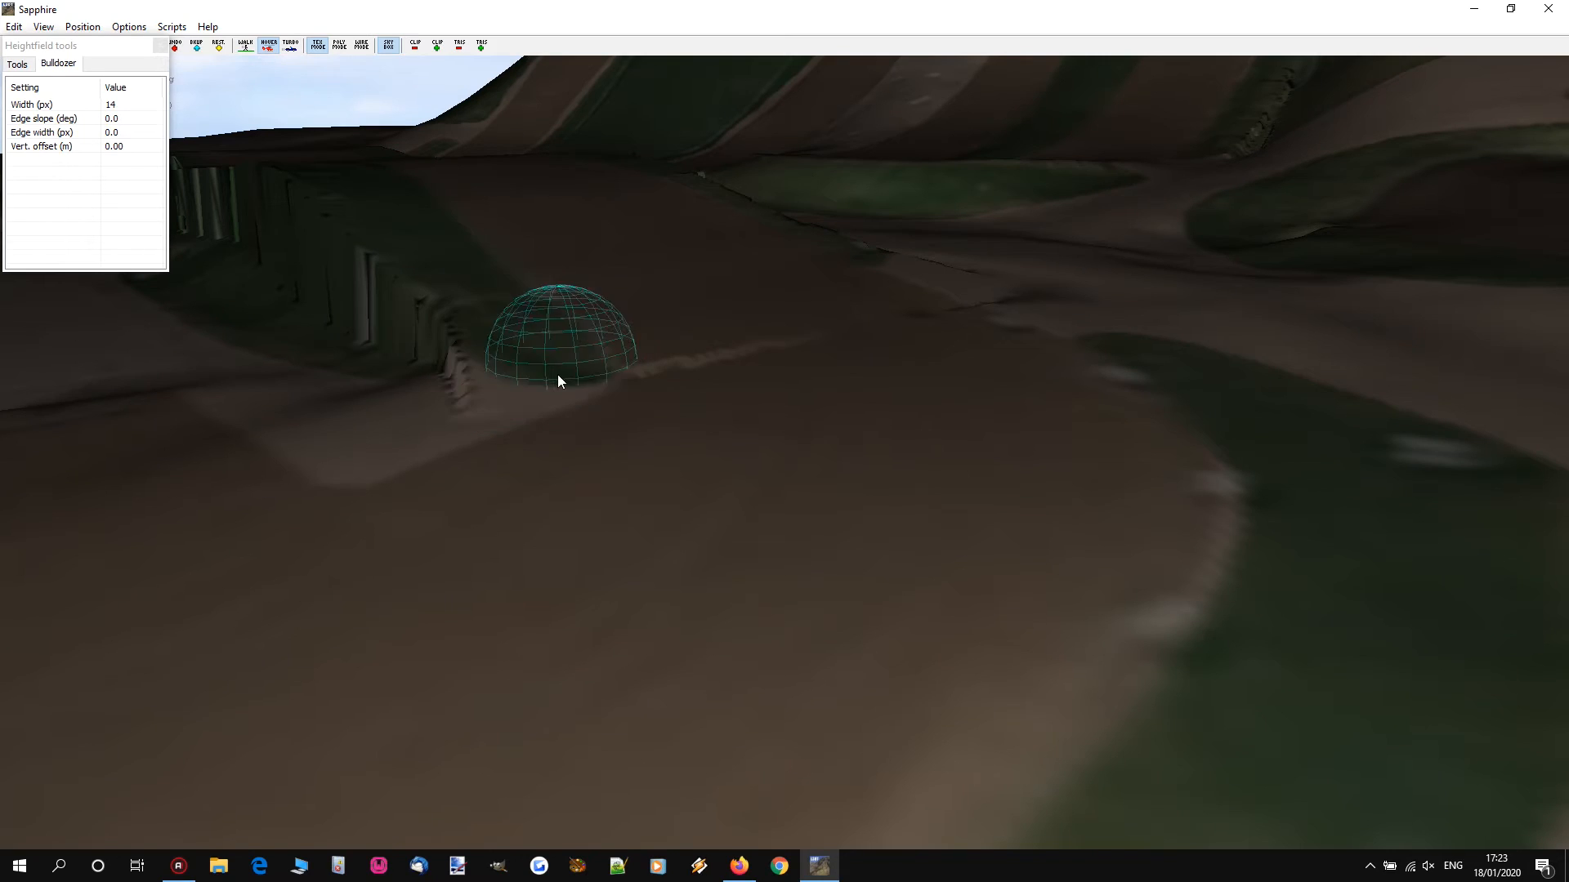
left_click_drag(461, 408, 539, 368)
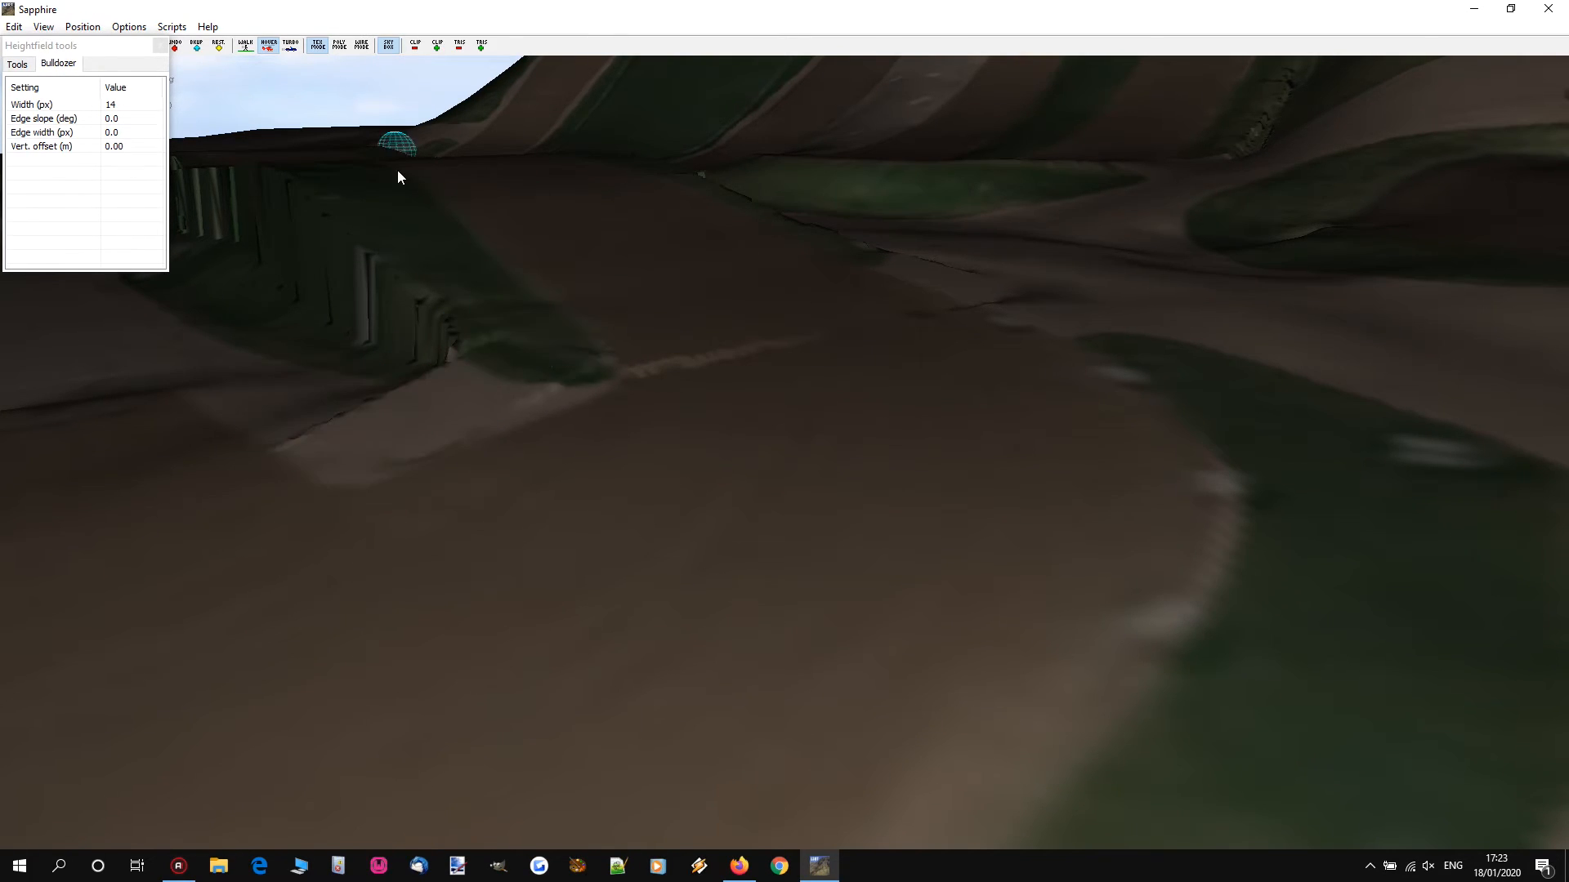
Step: Smooth the bulldozed edge of the landing ramp with the Smooth tool at 3 cycles, using up to a 14 px radius
left_click(17, 64)
left_click(32, 161)
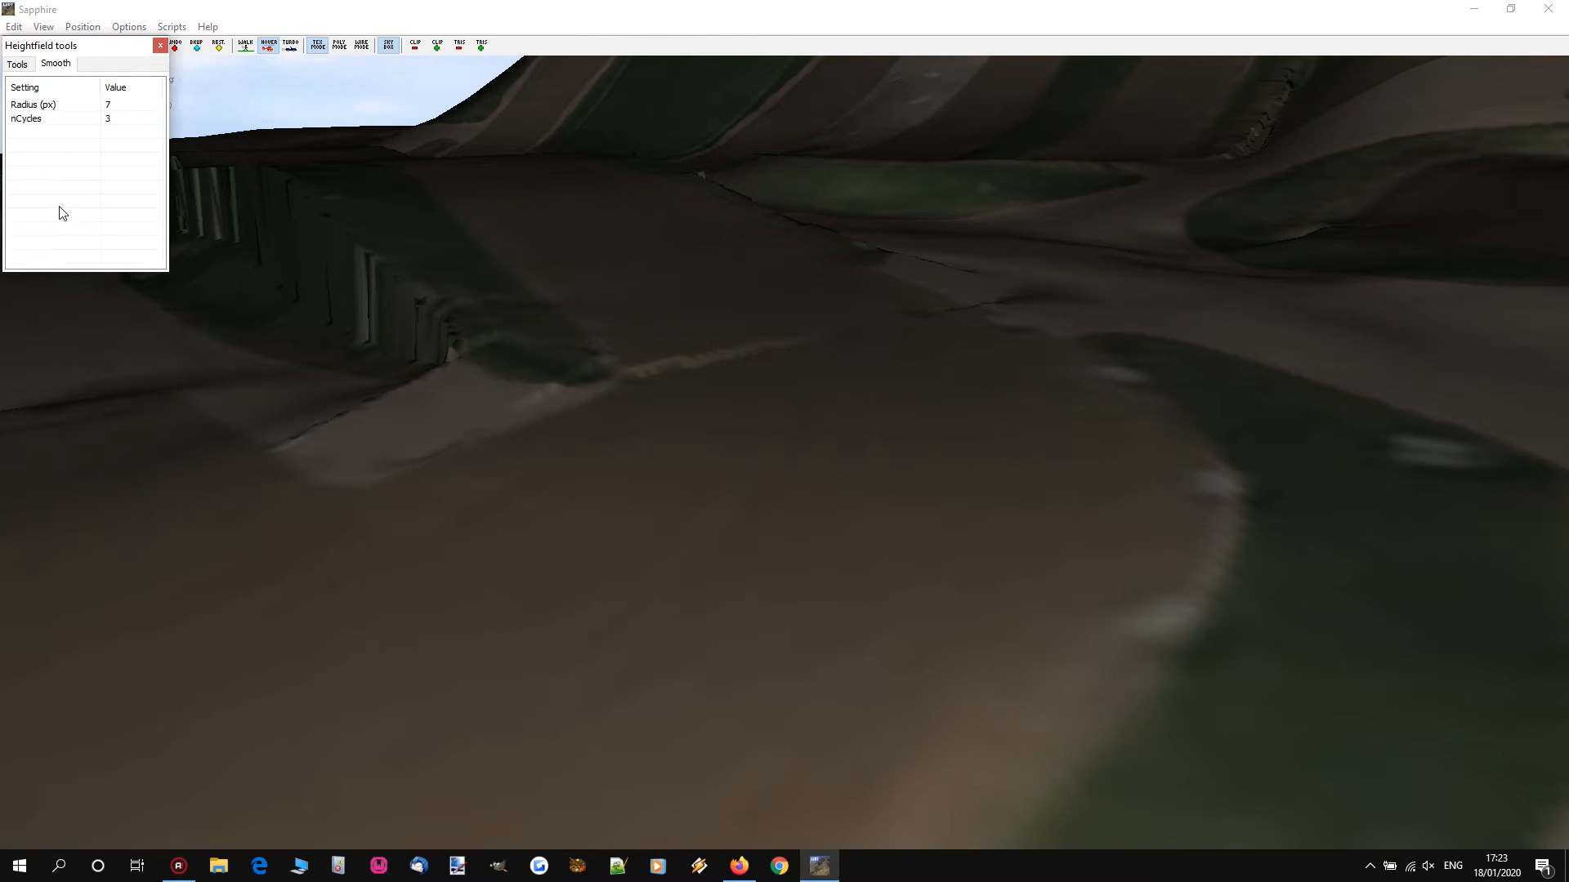
scroll(523, 262, "up", 2)
mouse_move(502, 252)
left_mouse_down()
mouse_move(619, 381)
mouse_move(644, 434)
mouse_move(619, 501)
mouse_move(438, 603)
mouse_move(649, 428)
mouse_move(539, 304)
mouse_move(665, 509)
mouse_move(642, 471)
mouse_move(451, 420)
mouse_move(496, 420)
mouse_move(399, 420)
mouse_move(554, 393)
mouse_move(571, 420)
mouse_move(626, 386)
left_mouse_up()
mouse_move(729, 461)
right_mouse_down()
mouse_move(736, 449)
mouse_move(729, 461)
right_mouse_up()
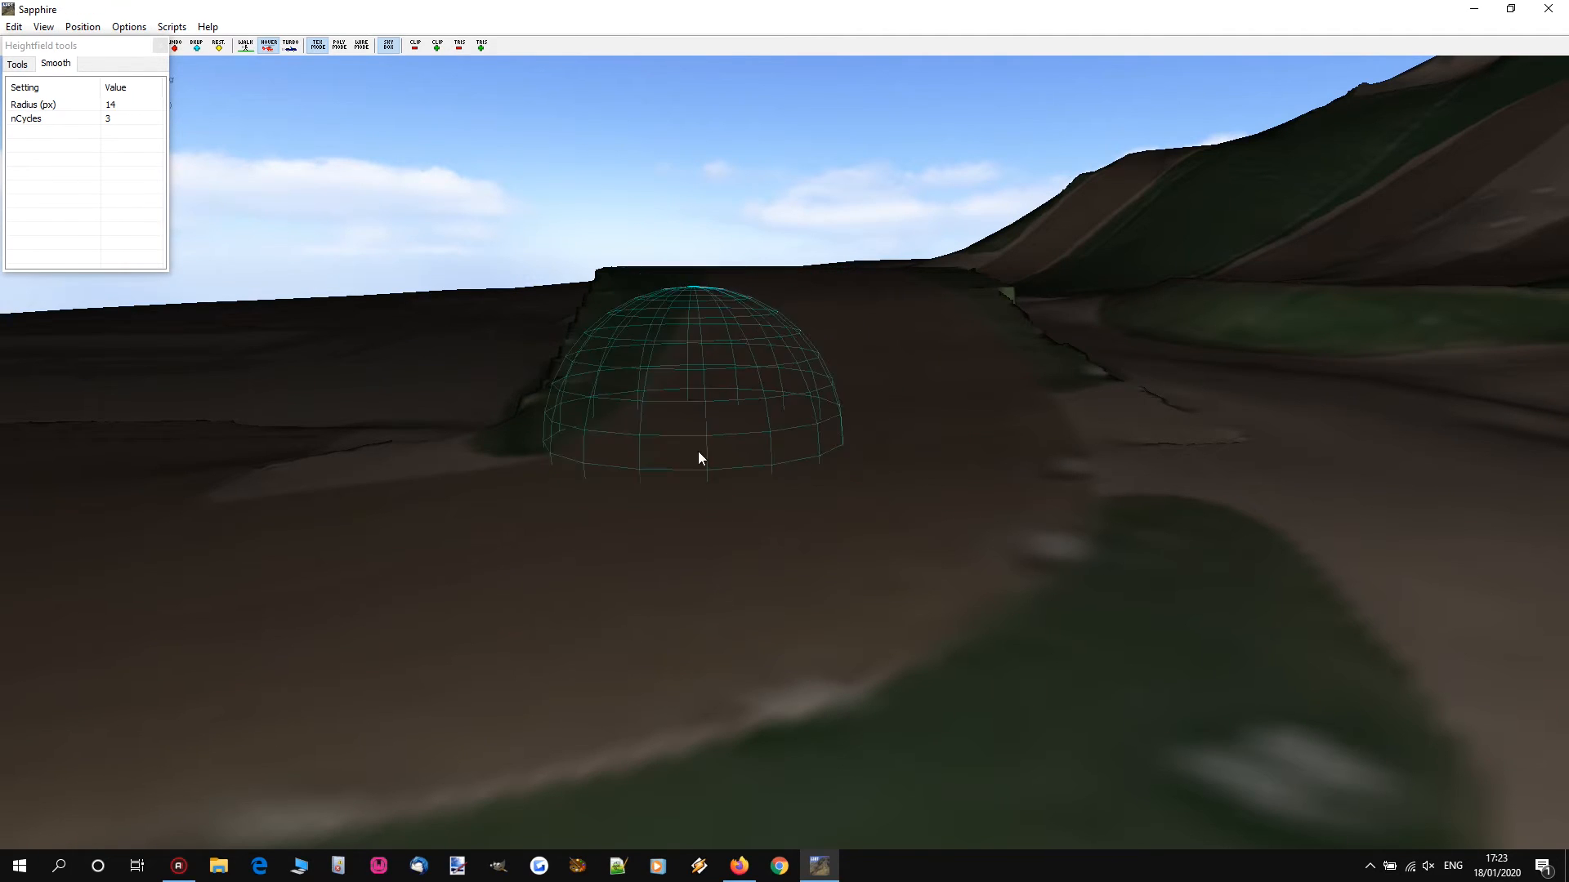
Step: Inspect the landing ramp and the tabletop back to the face of the take-off ramp
key("w")
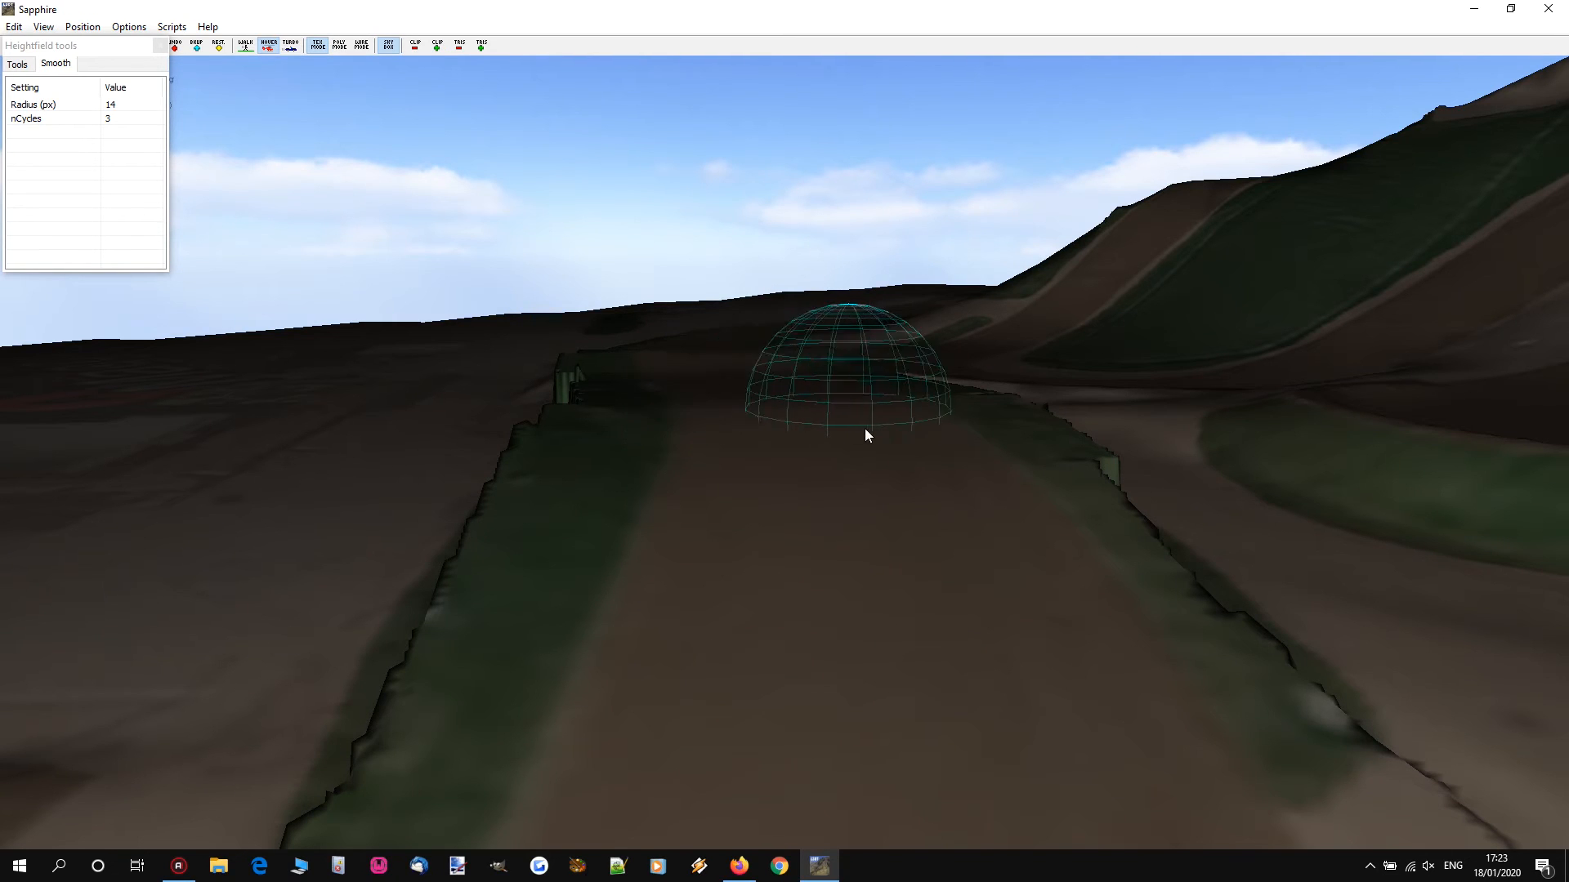
right_click_drag(977, 408, 1128, 393)
key("a")
key("a")
mouse_move(842, 409)
right_mouse_down()
mouse_move(812, 392)
mouse_move(833, 396)
mouse_move(785, 405)
mouse_move(800, 396)
mouse_move(776, 384)
mouse_move(816, 394)
mouse_move(785, 397)
right_mouse_up()
key("a")
key("s")
key("w")
key("w")
key("s")
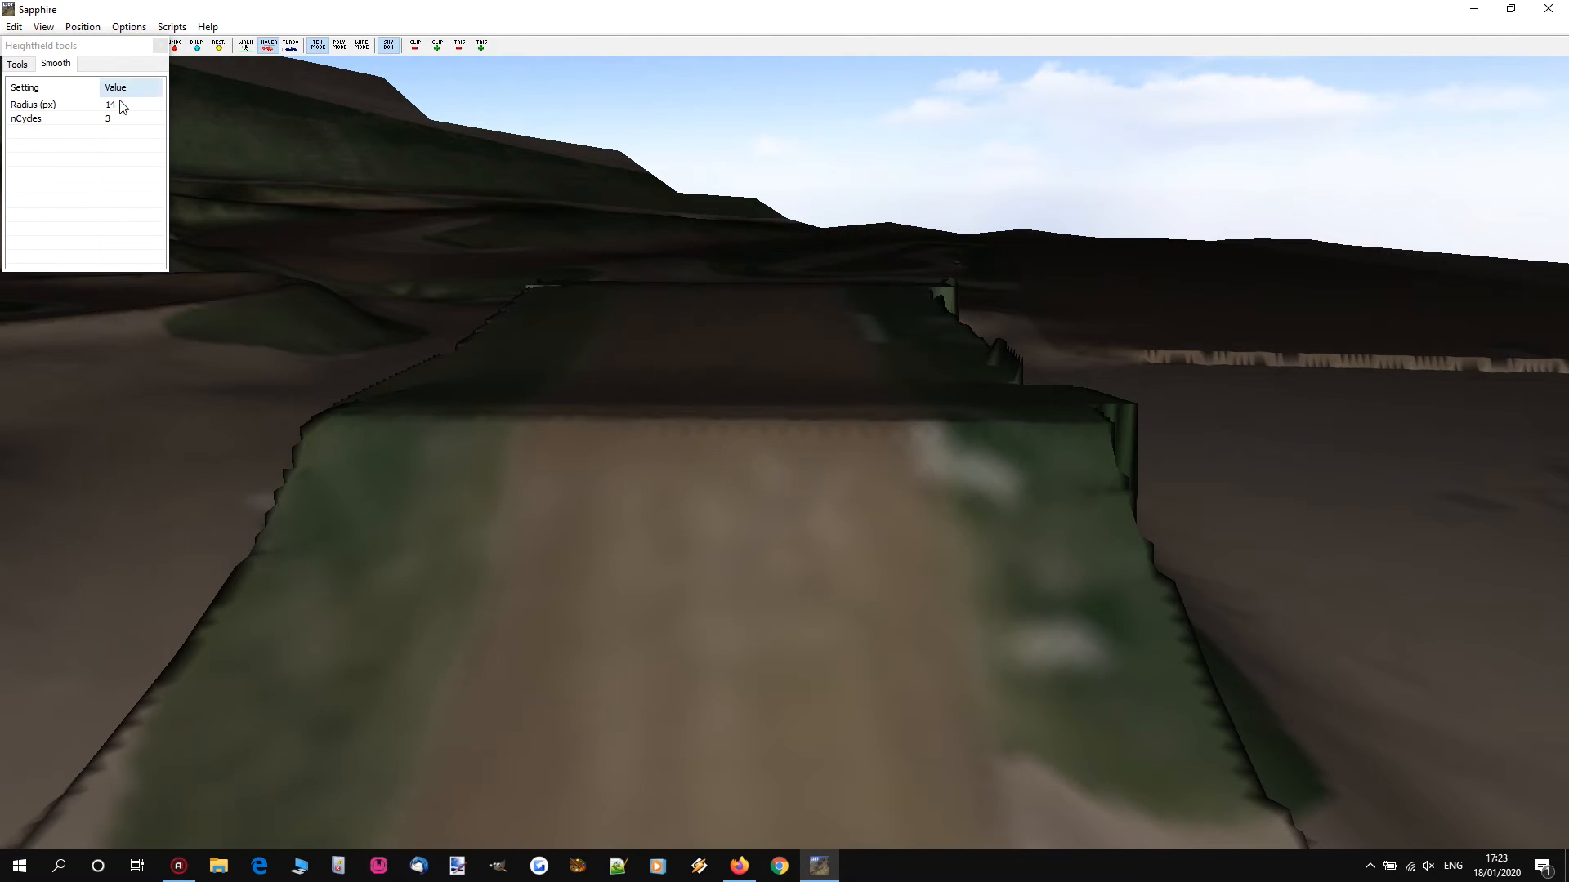
Step: Smooth the take-off ramp's crest with the Smooth tool set to 1 cycle and a 26 px radius
left_click(109, 120)
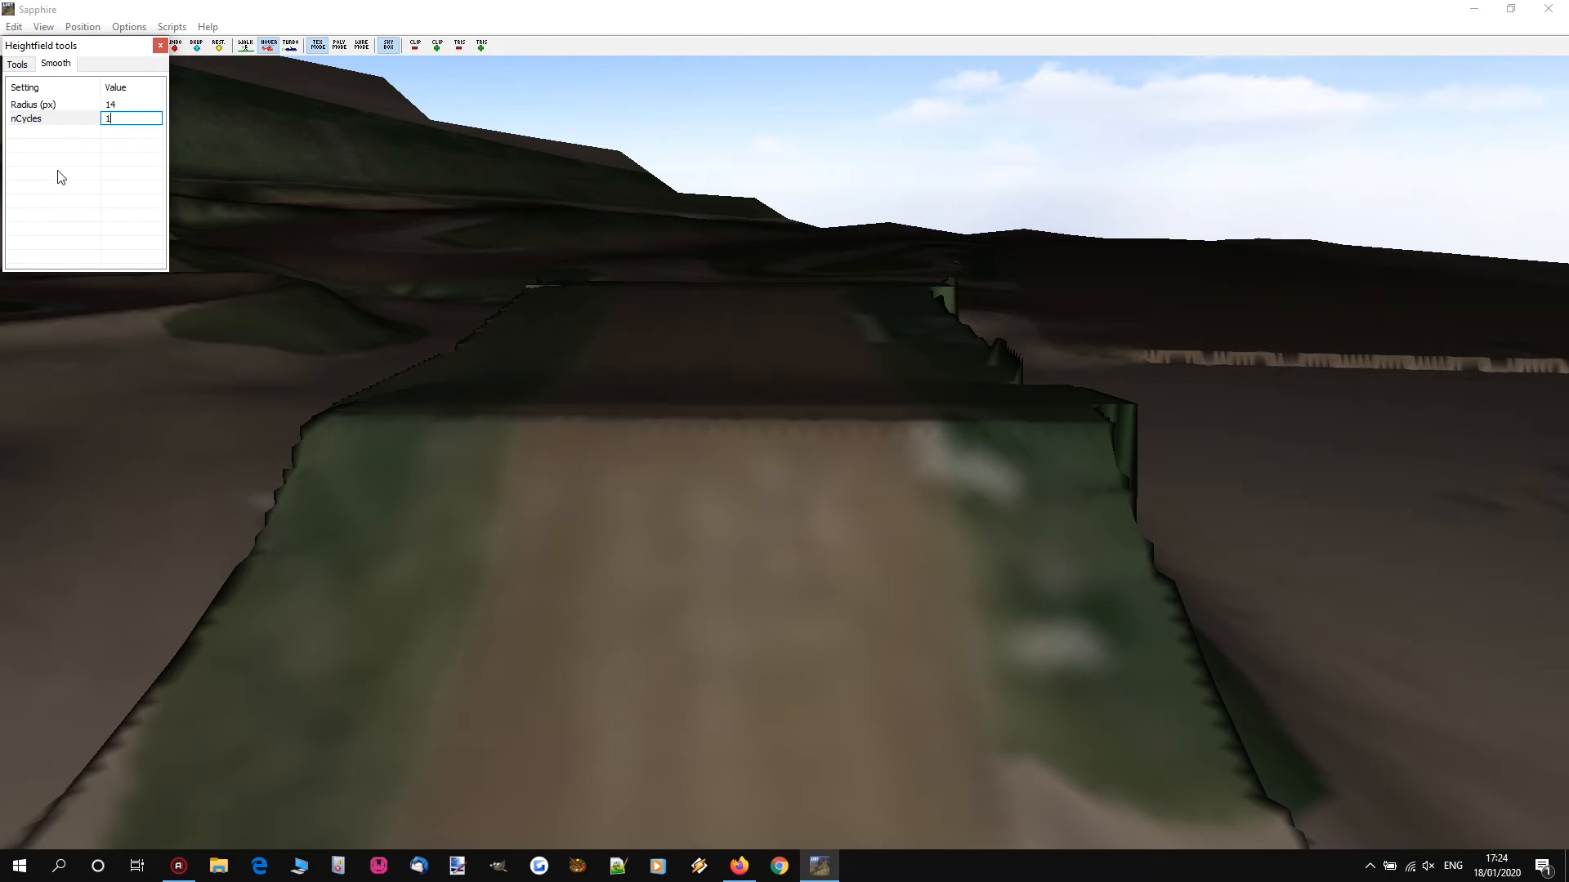
scroll(714, 434, "up", 12)
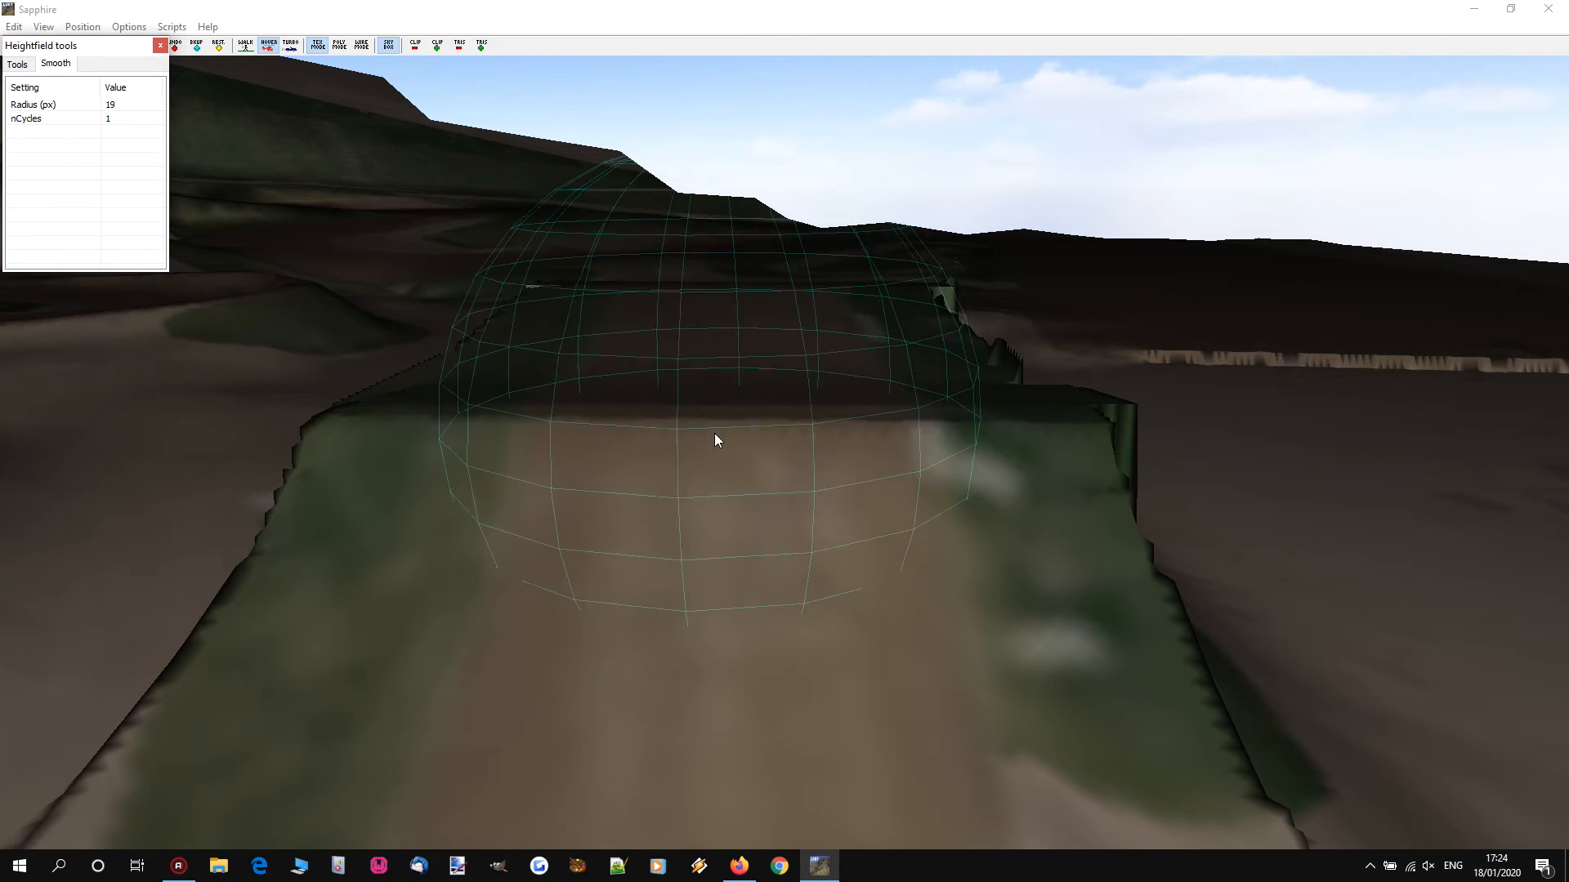
left_click(709, 423)
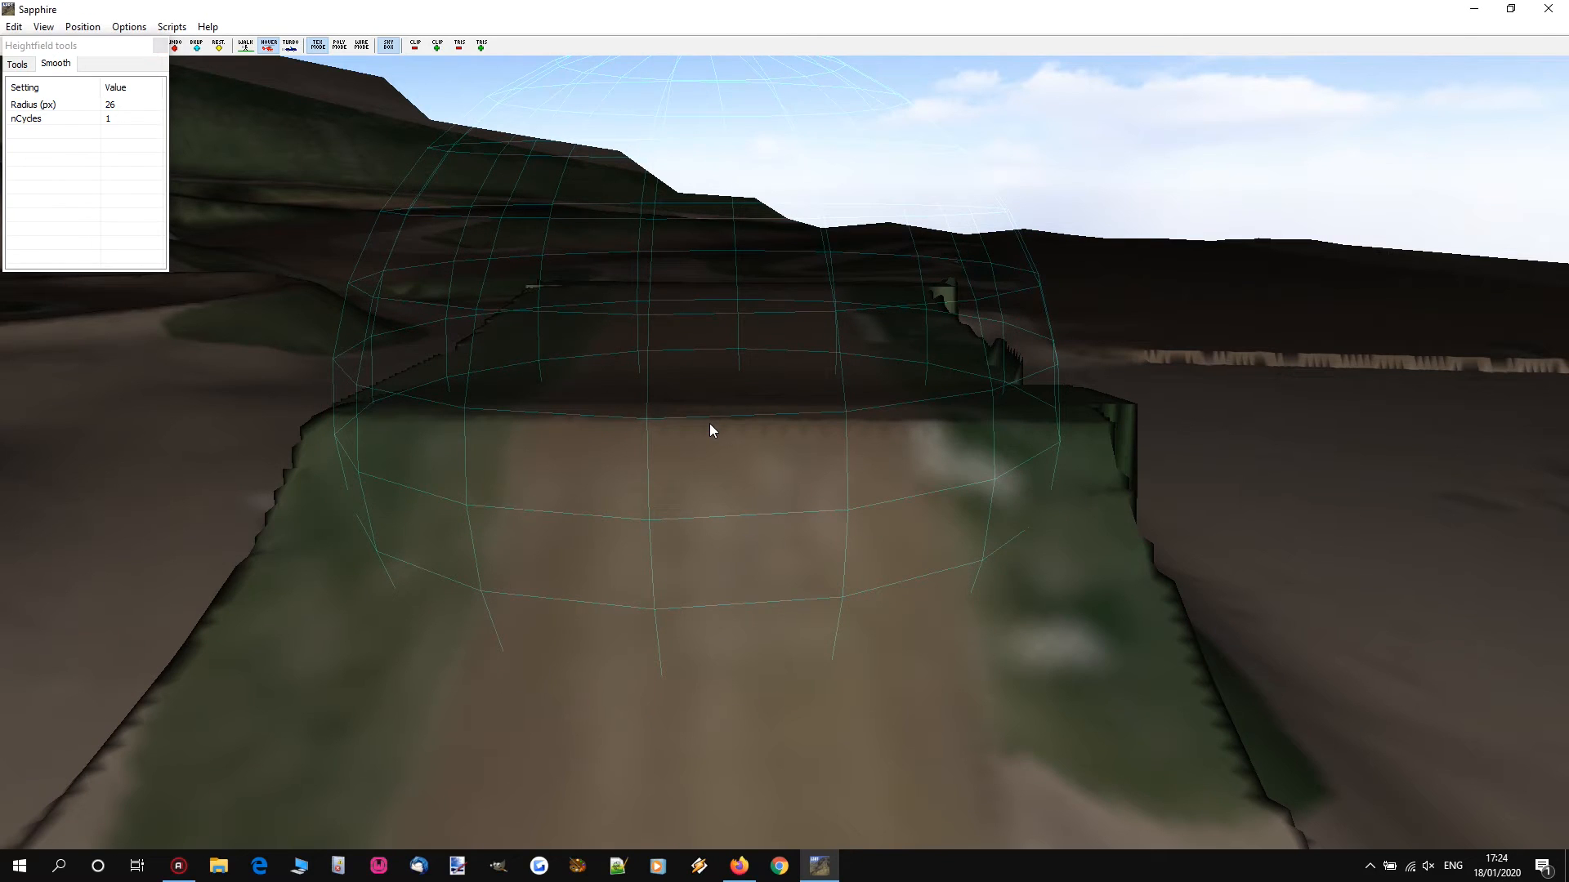
left_click(703, 448)
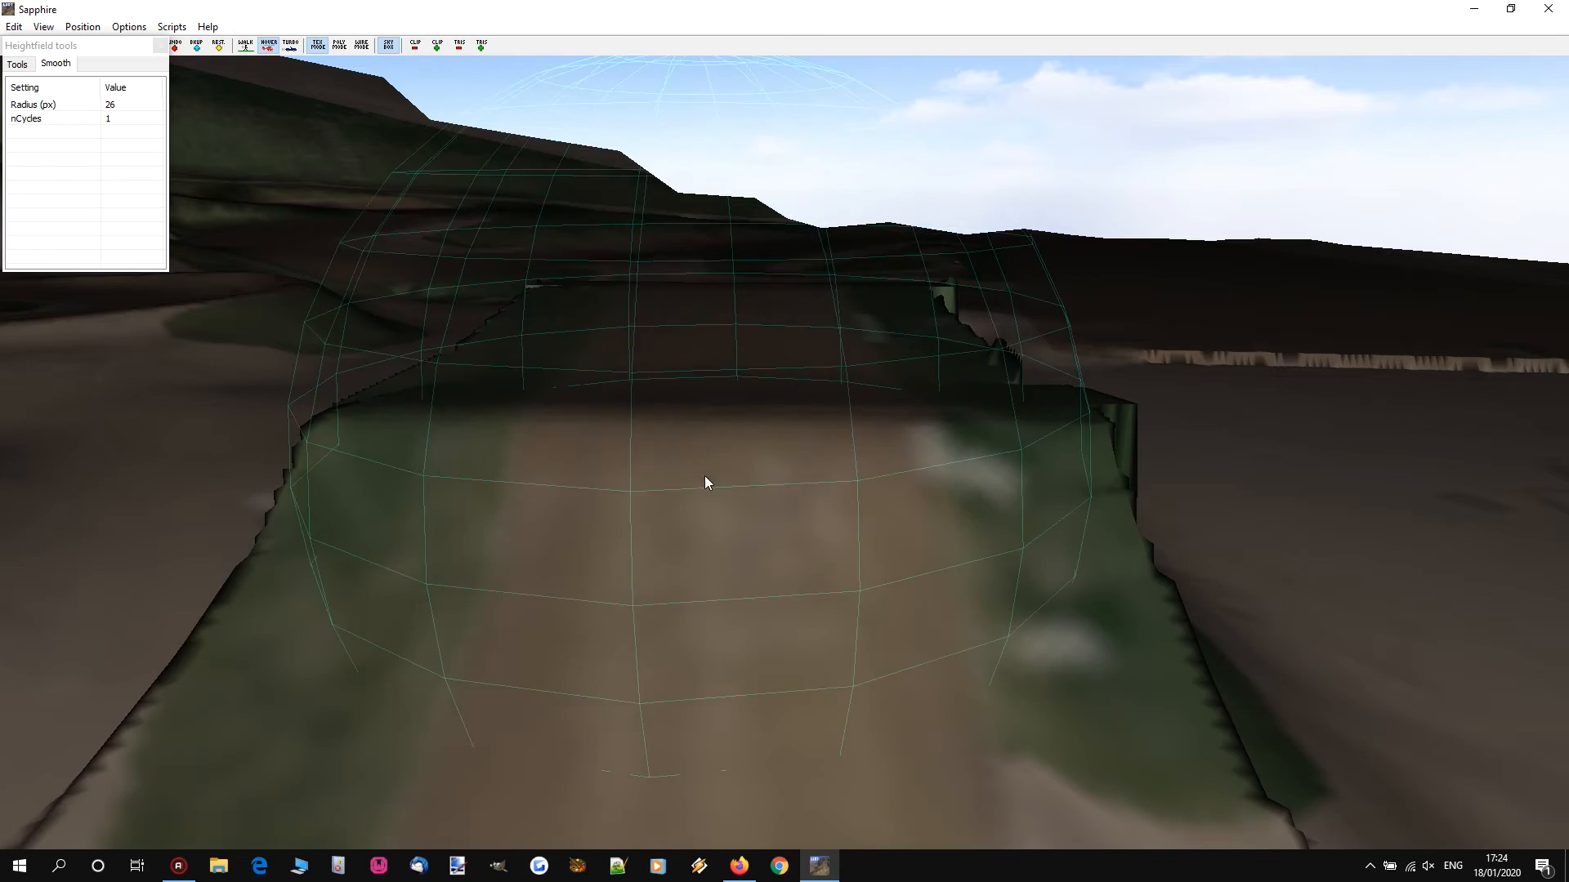
Step: Examine the profile of the smoothed take-off crest and ramp from the side
mouse_move(728, 400)
right_mouse_down()
mouse_move(707, 417)
mouse_move(759, 404)
mouse_move(783, 368)
mouse_move(762, 384)
mouse_move(784, 420)
mouse_move(711, 462)
mouse_move(799, 449)
mouse_move(889, 402)
right_mouse_up()
key("d")
key("s")
key("a")
key("w")
key("w")
key("s")
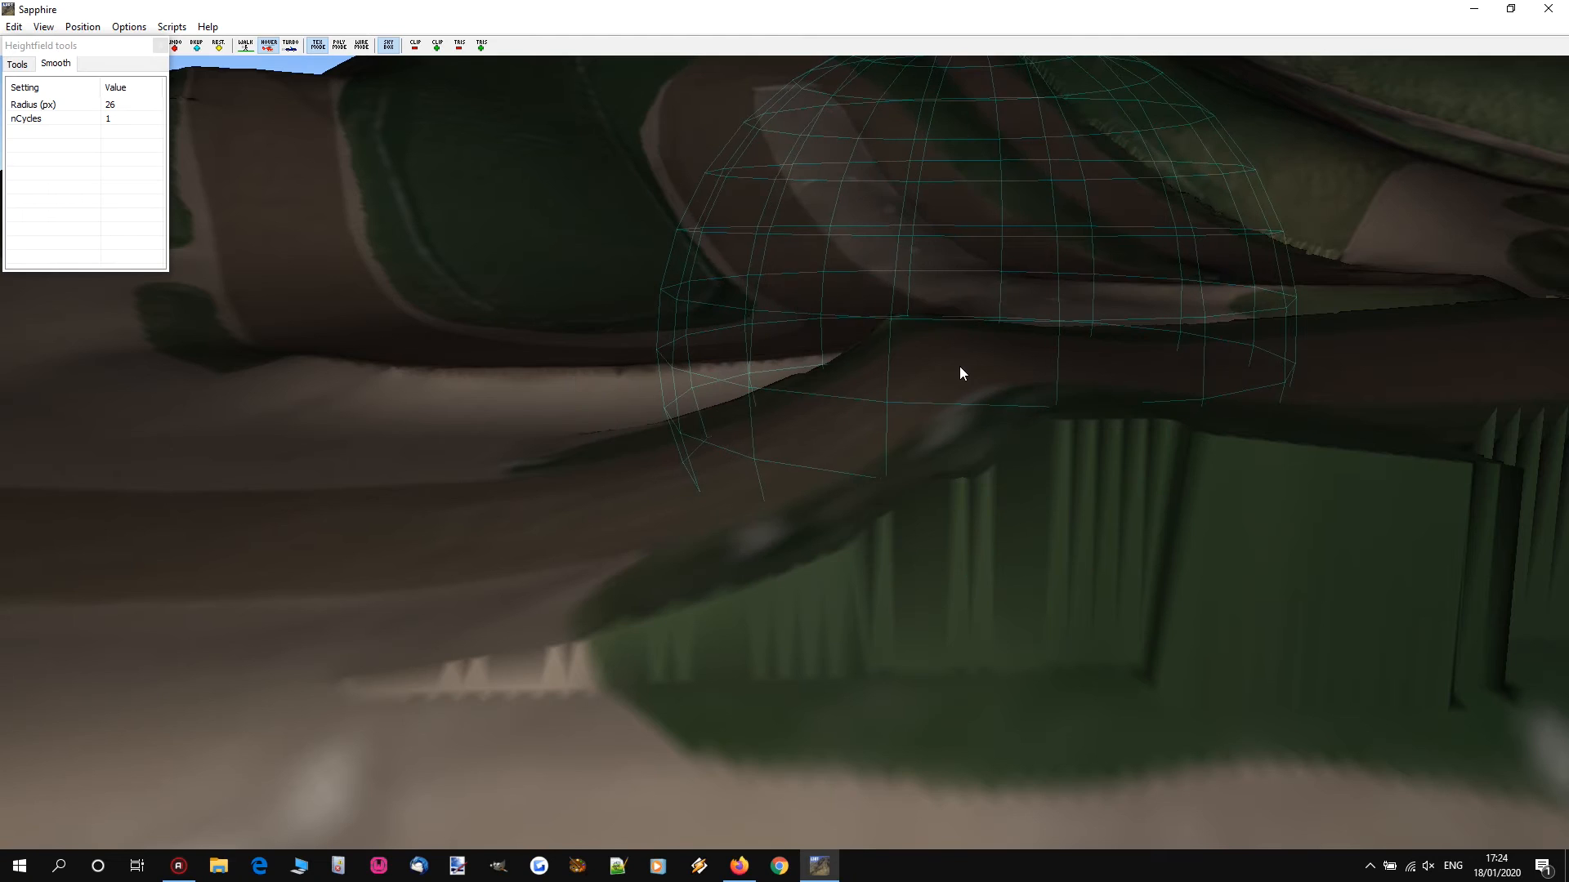
key("s")
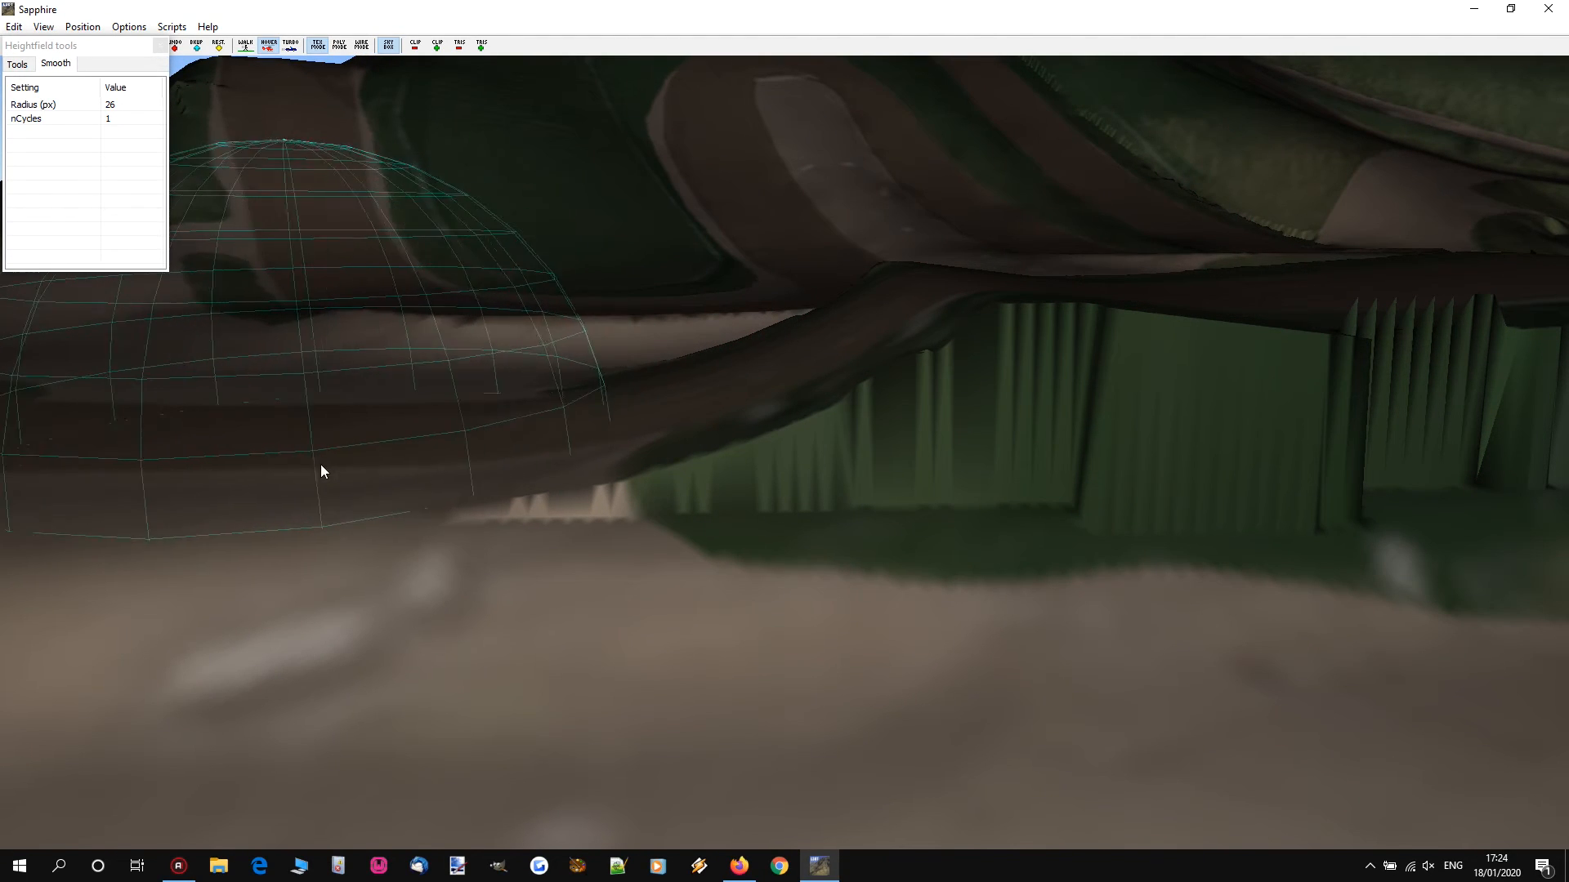
Step: Inspect the tabletop's length and steep side walls from the opposite side, along with the foot of the take-off ramp
mouse_move(380, 469)
right_mouse_down()
mouse_move(653, 442)
mouse_move(805, 449)
mouse_move(822, 408)
mouse_move(850, 412)
mouse_move(776, 412)
mouse_move(727, 457)
mouse_move(727, 437)
mouse_move(784, 441)
mouse_move(891, 490)
mouse_move(964, 494)
right_mouse_up()
key("a")
key("d")
key("a")
mouse_move(784, 425)
right_mouse_down()
mouse_move(756, 376)
mouse_move(784, 425)
right_mouse_up()
key("a")
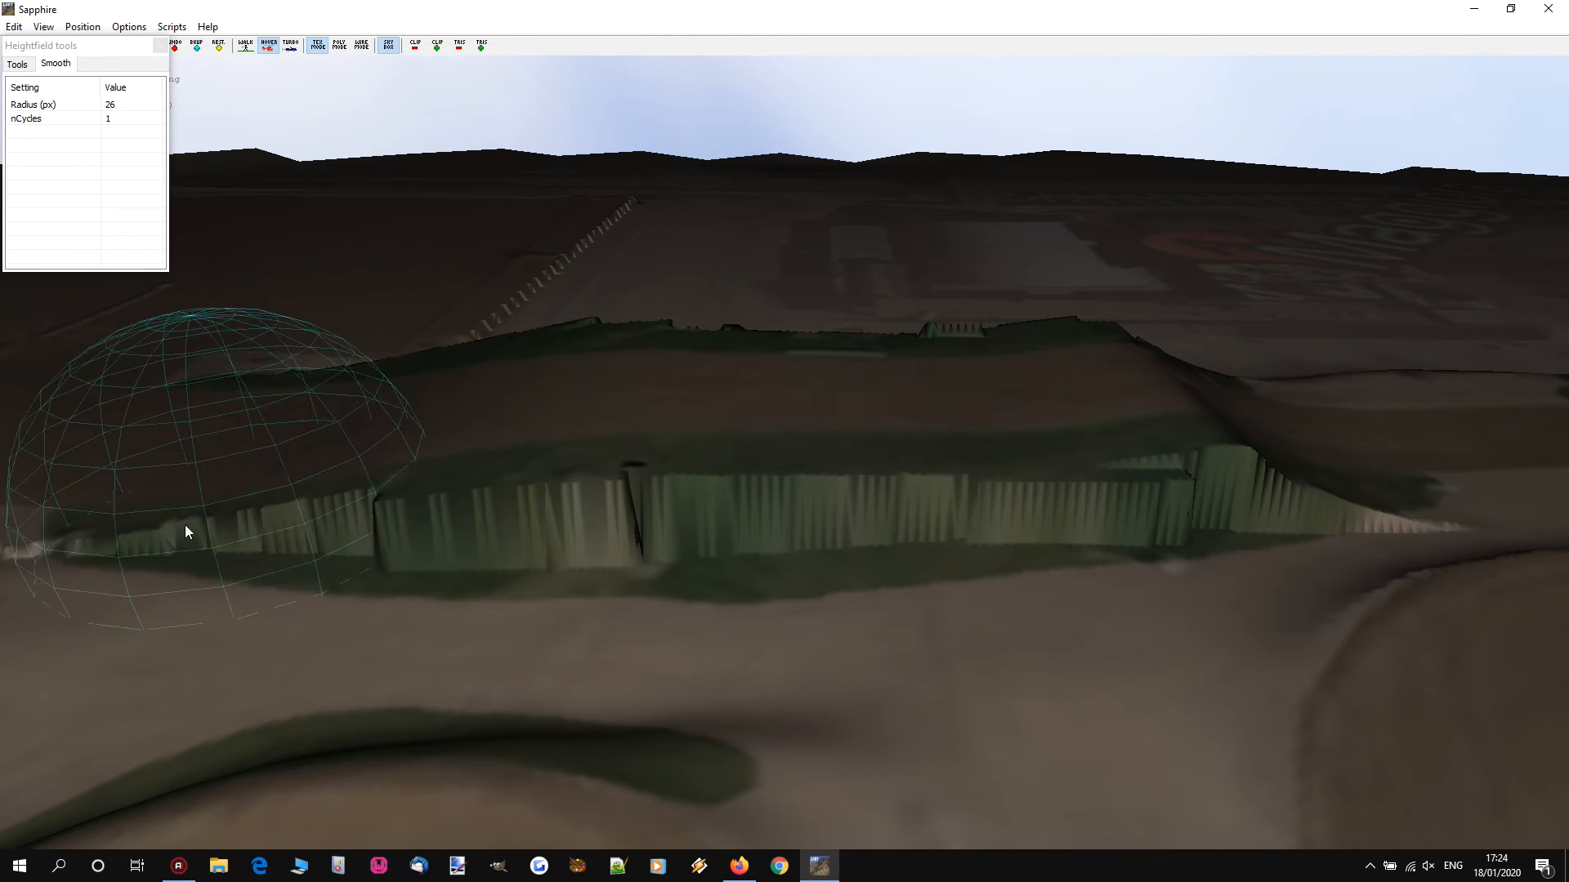
right_click(1283, 537)
key("w")
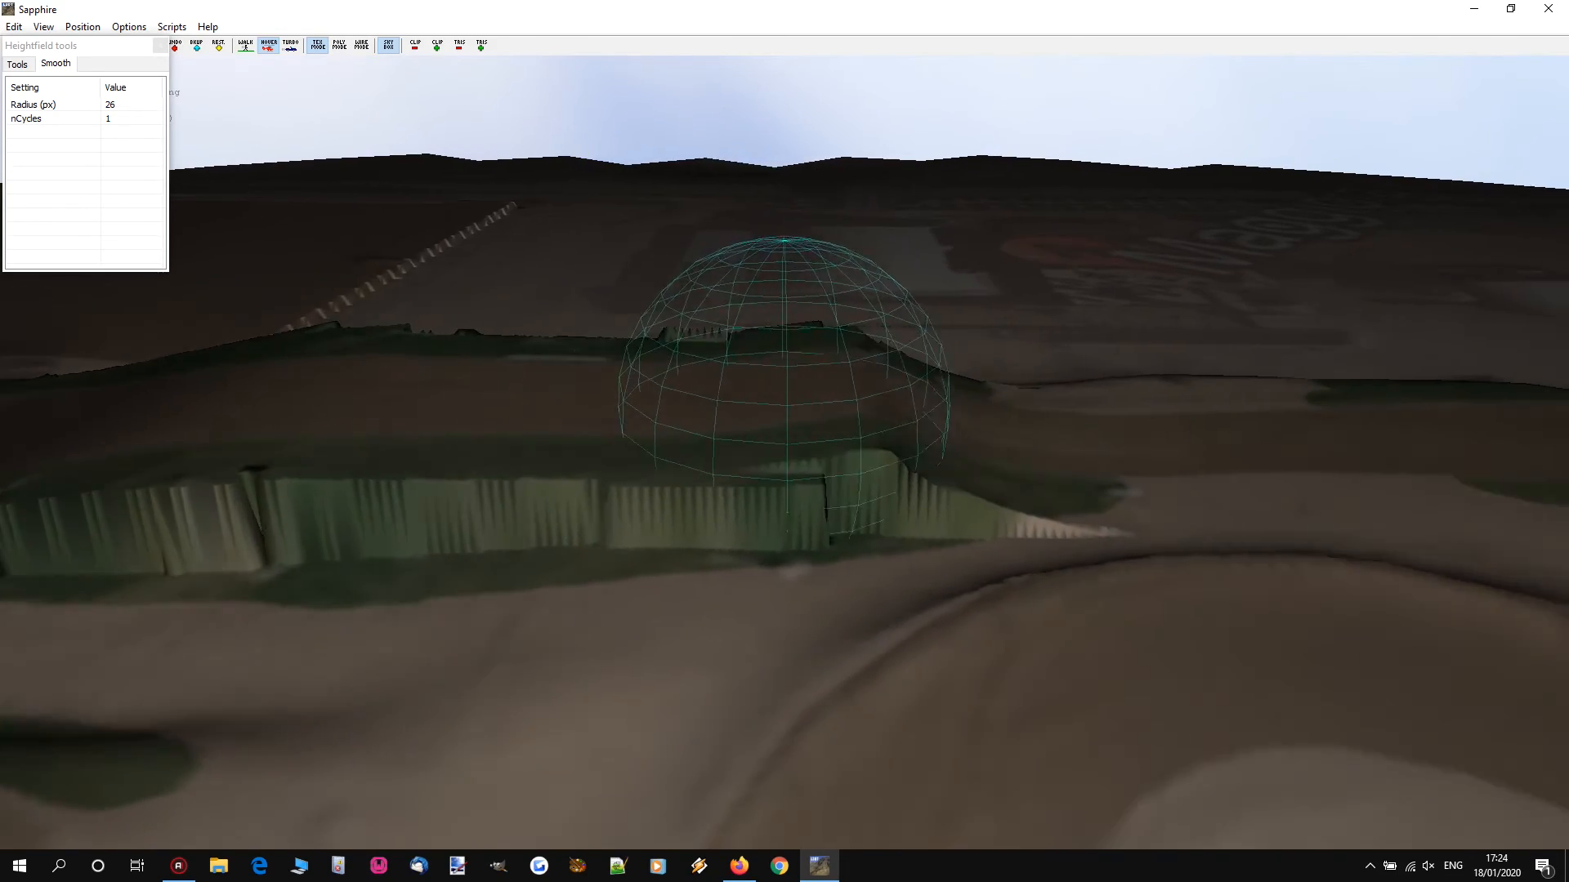
key("w")
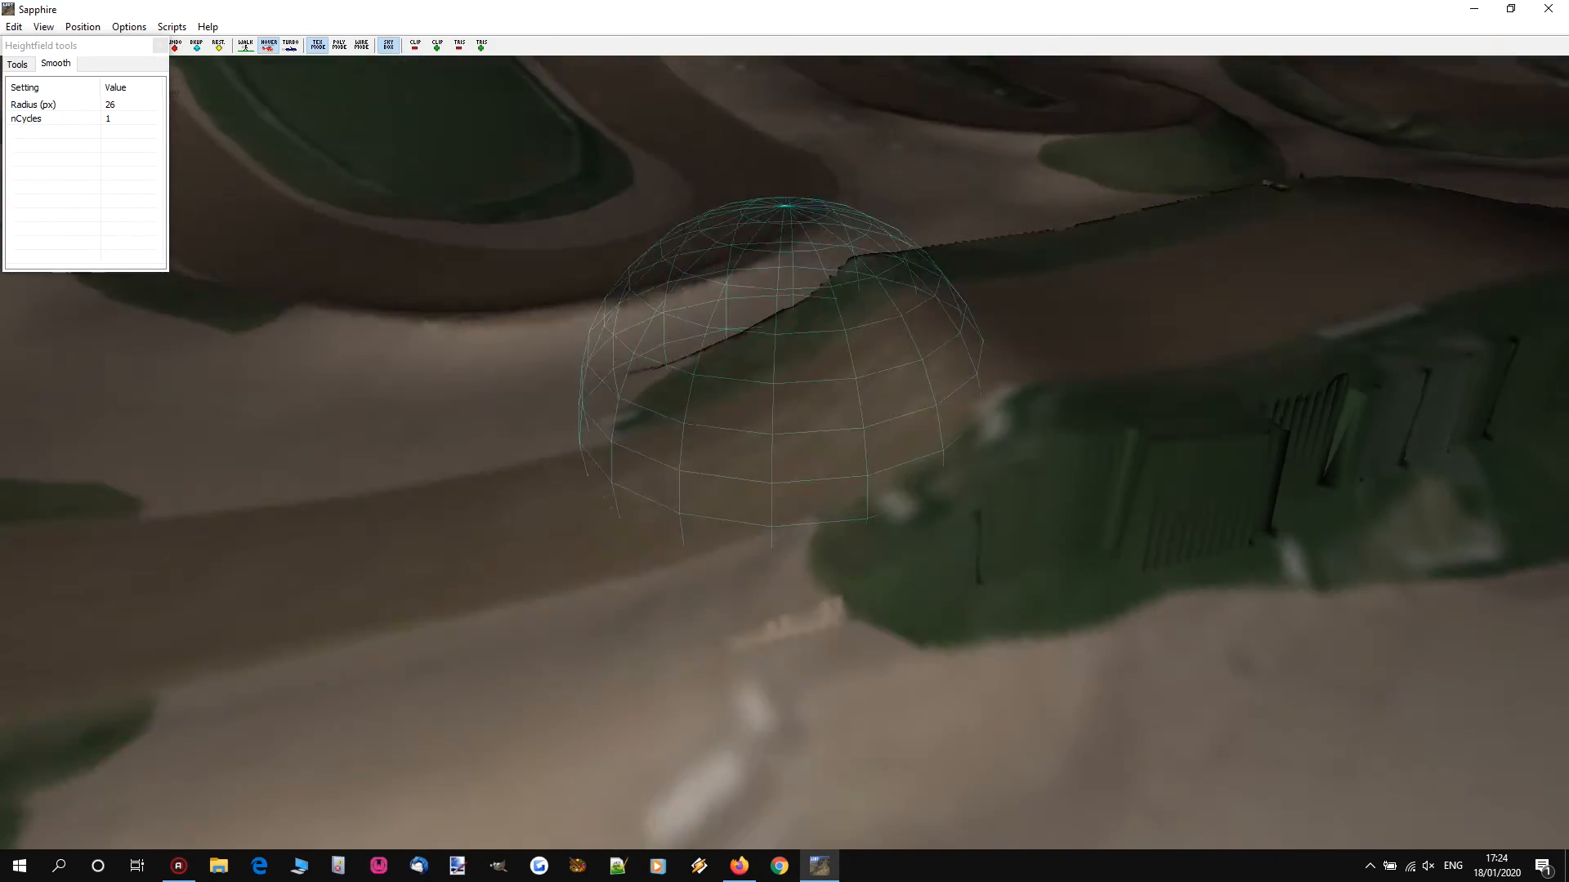
right_click(784, 453)
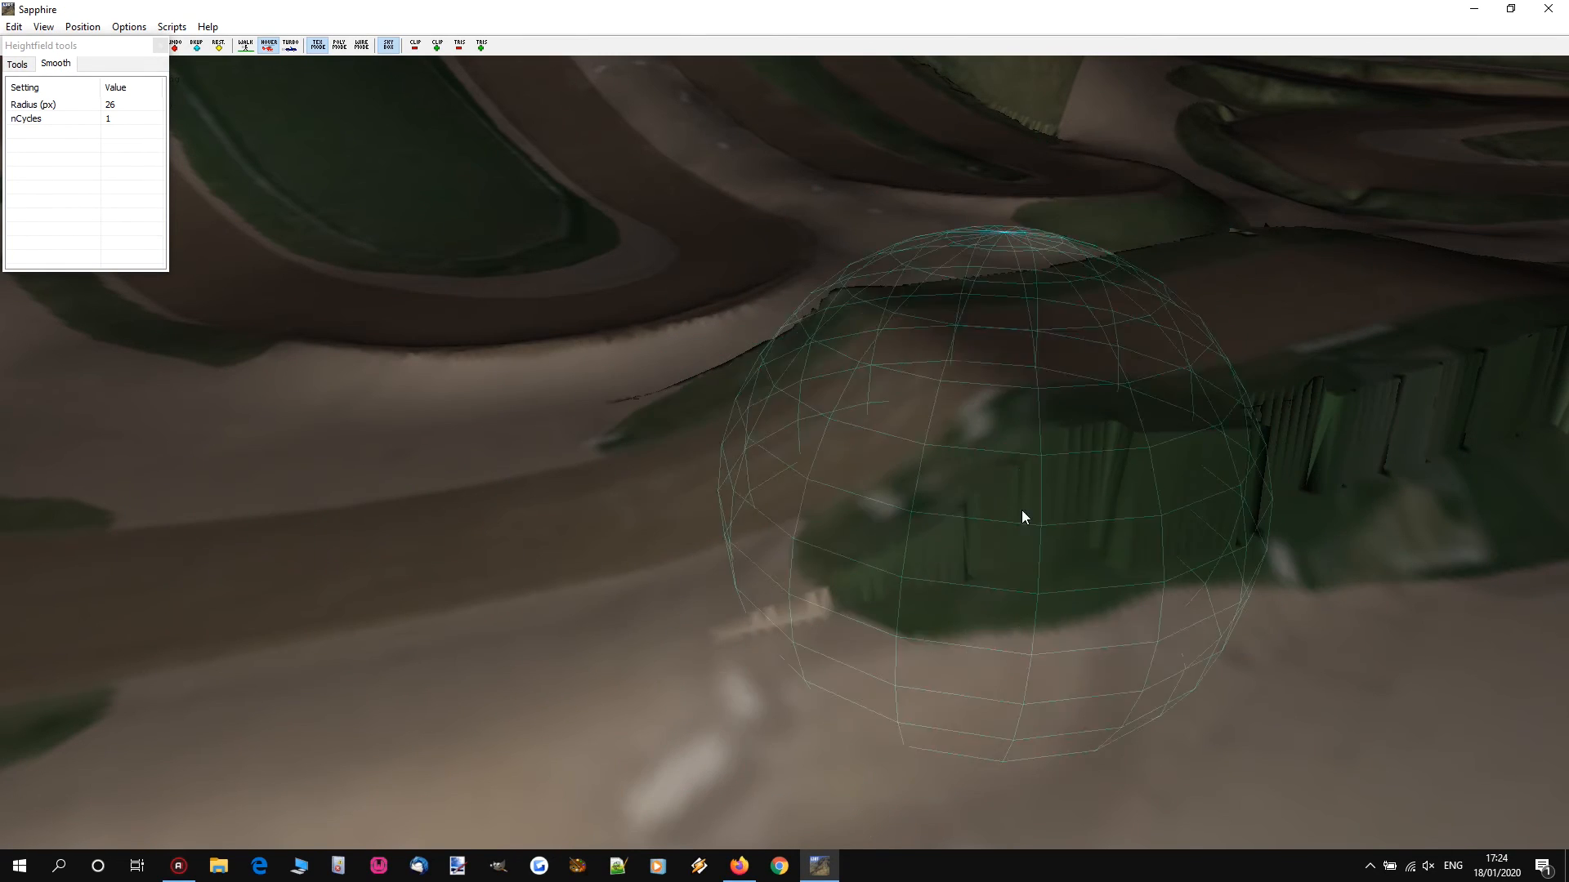
Step: Smooth the jagged ground at the side foot of the take-off ramp at 6 cycles, reducing the radius to 7 px
left_click(16, 65)
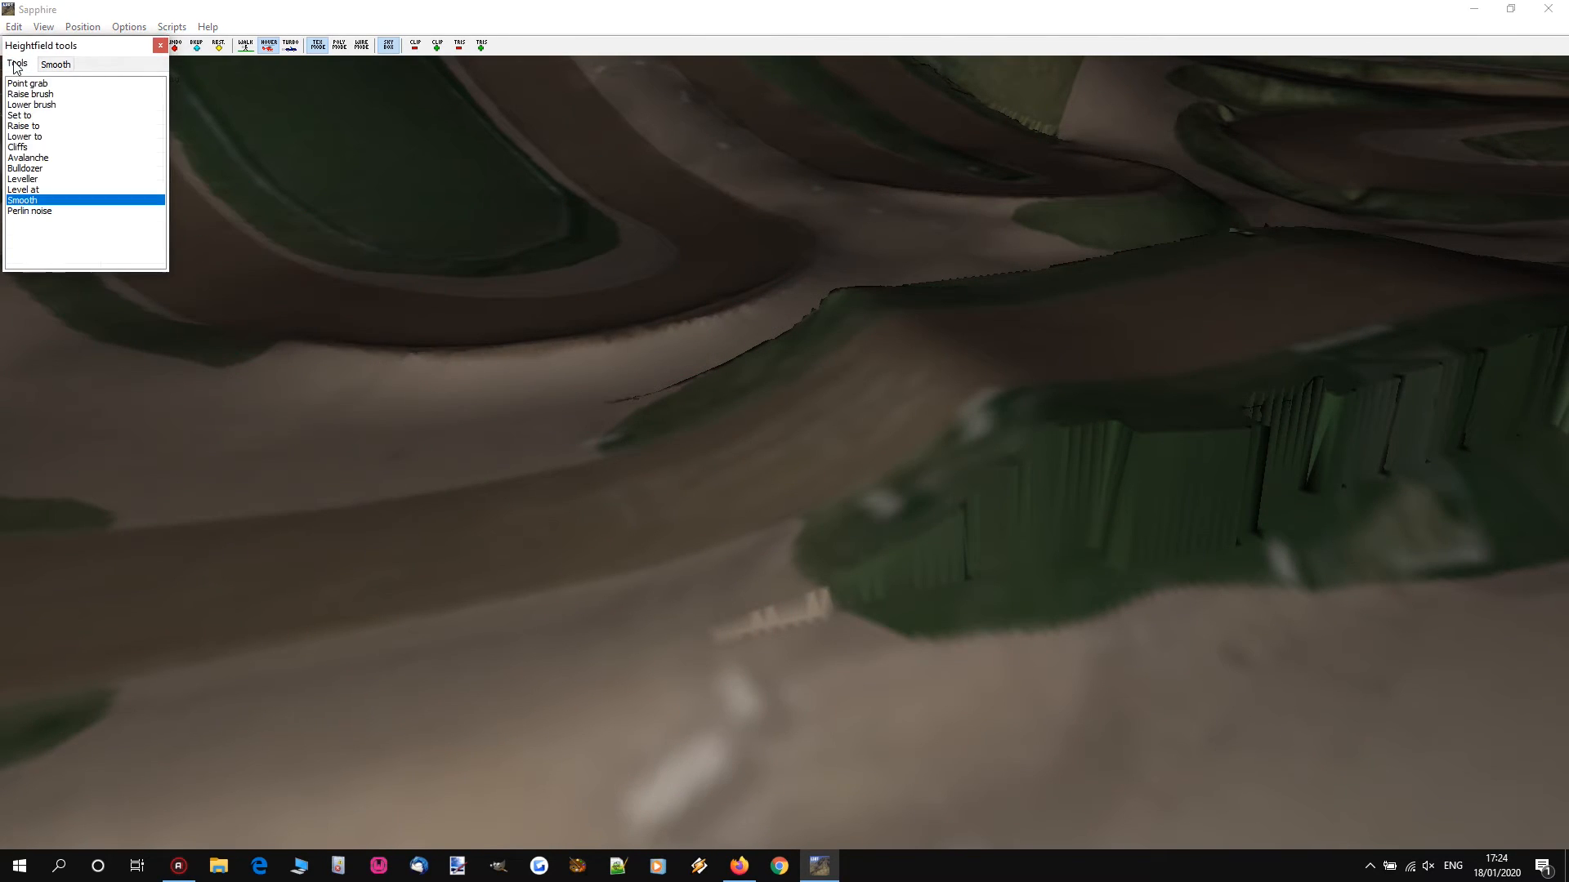
double_click(27, 200)
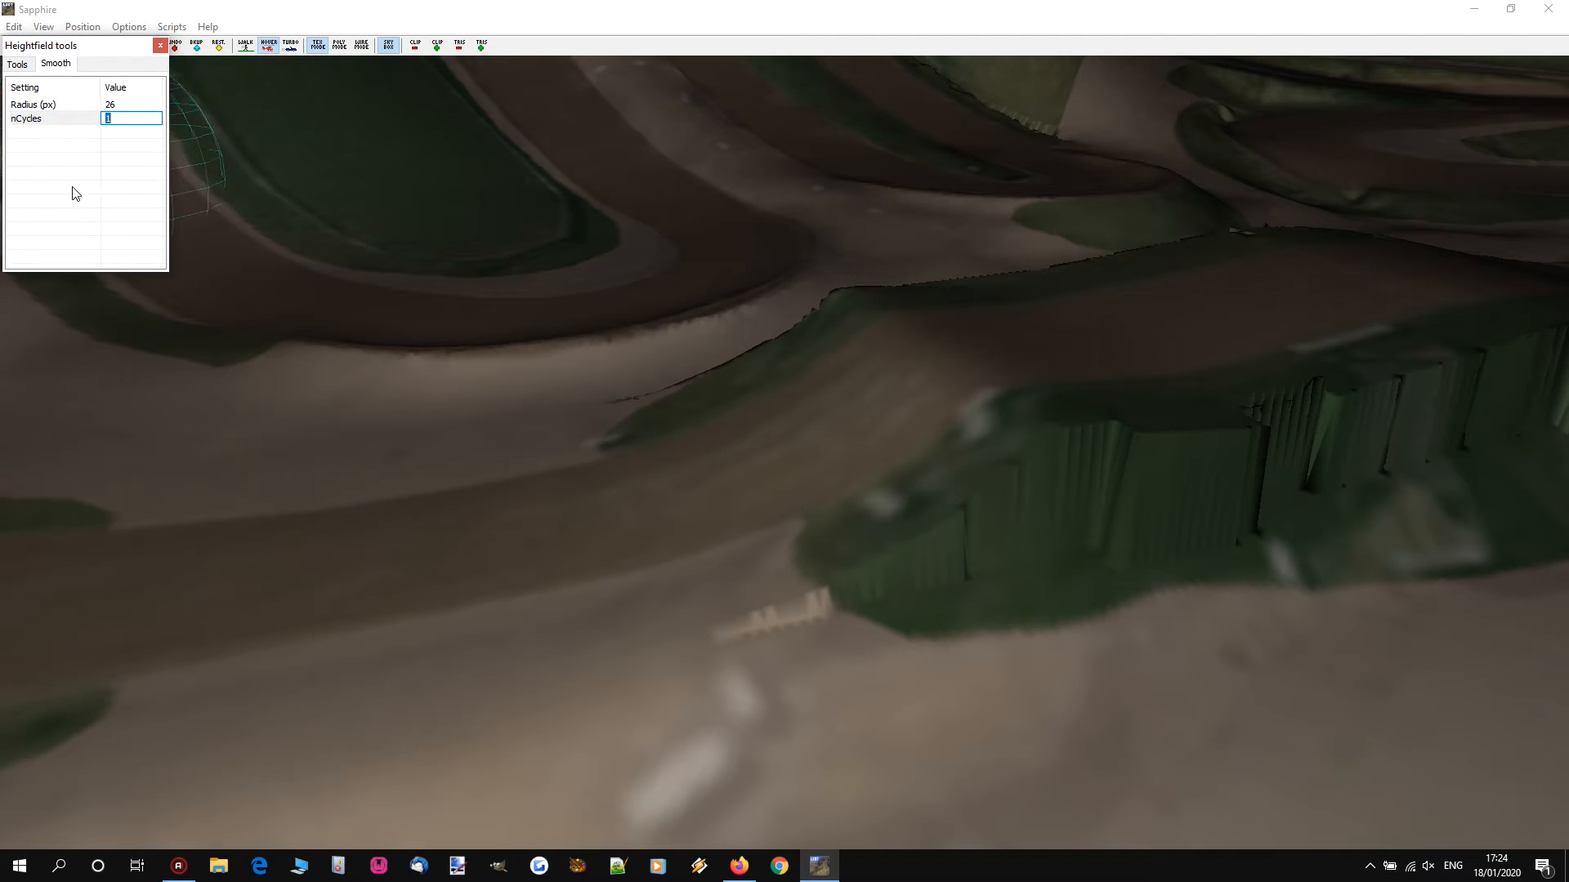
scroll(849, 550, "down", 10)
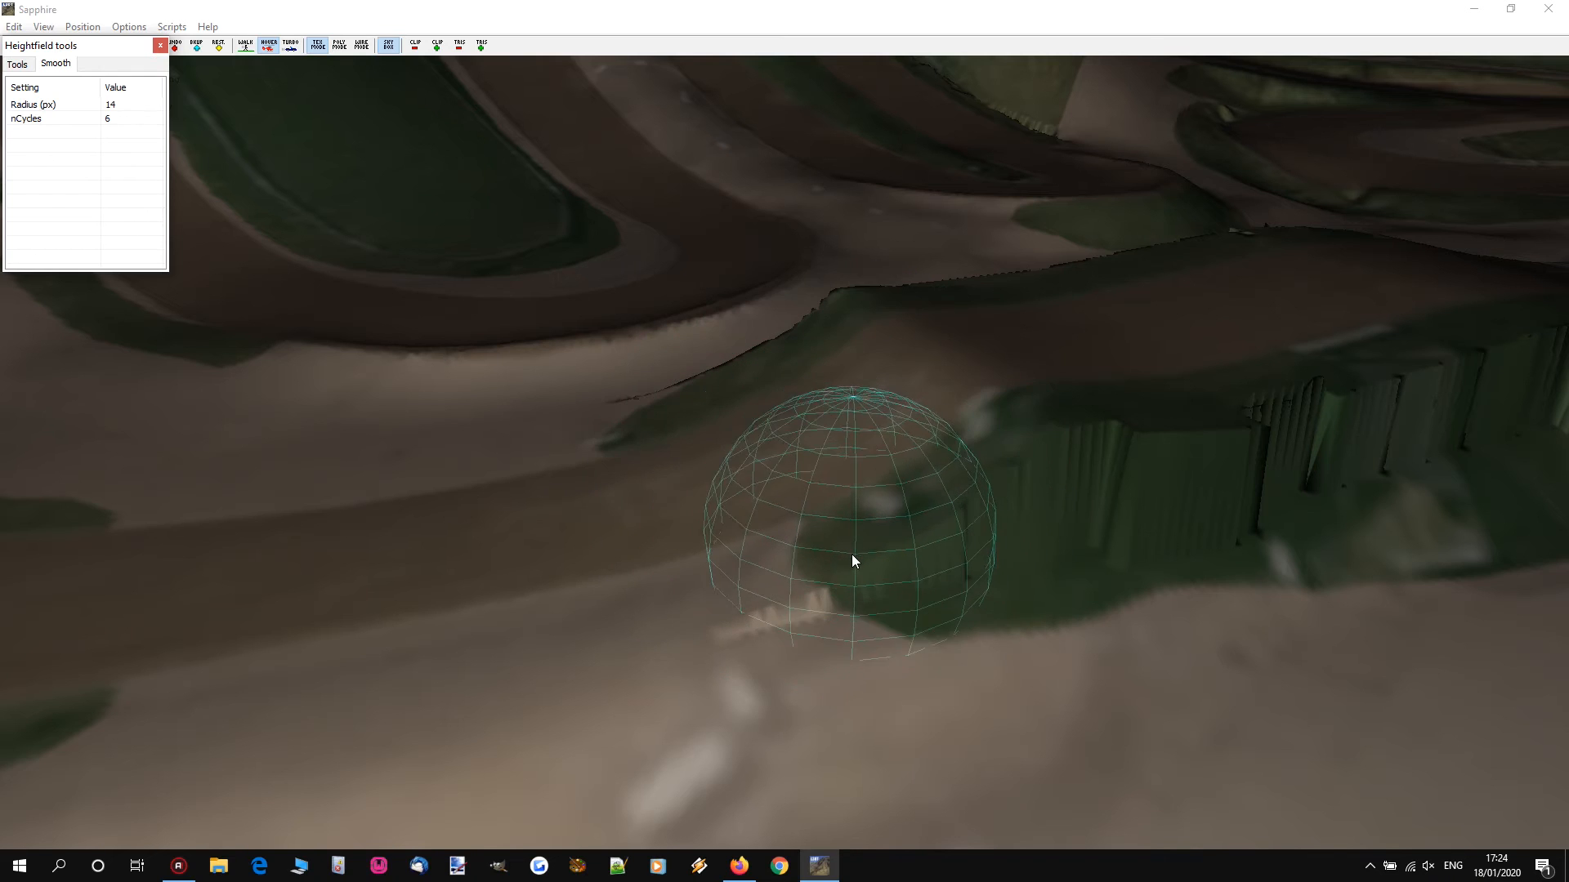
mouse_move(775, 642)
left_mouse_down()
mouse_move(794, 641)
mouse_move(756, 636)
mouse_move(749, 711)
left_mouse_up()
right_click_drag(727, 579, 784, 430)
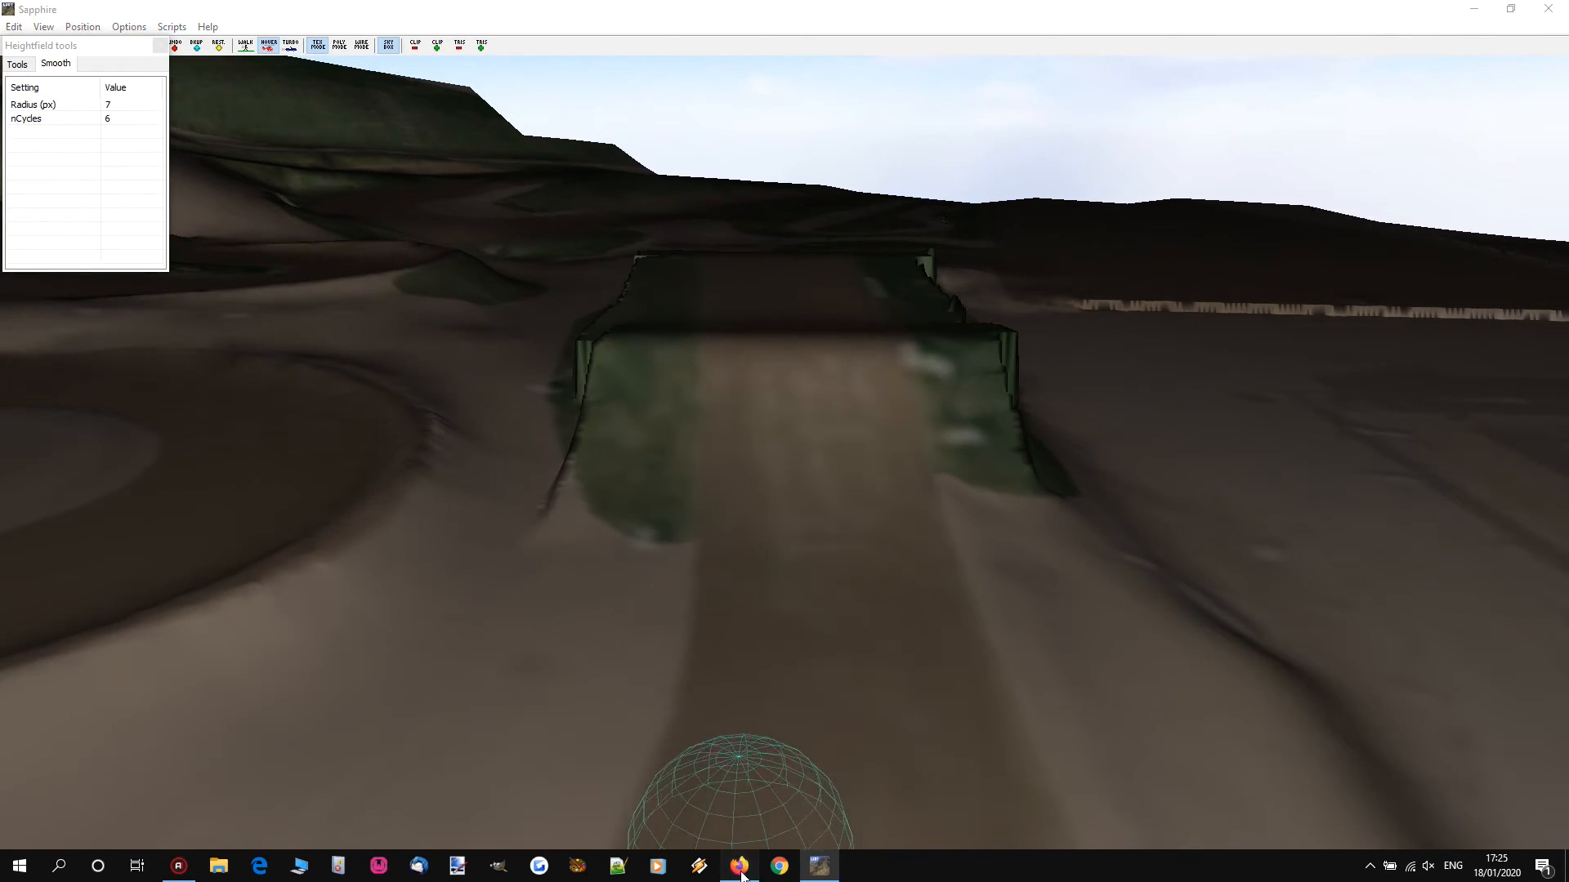
Step: Switch to the browser and replay the GoPro footage from 2:46 to study the finish jump's take-off and tabletop
left_click(738, 866)
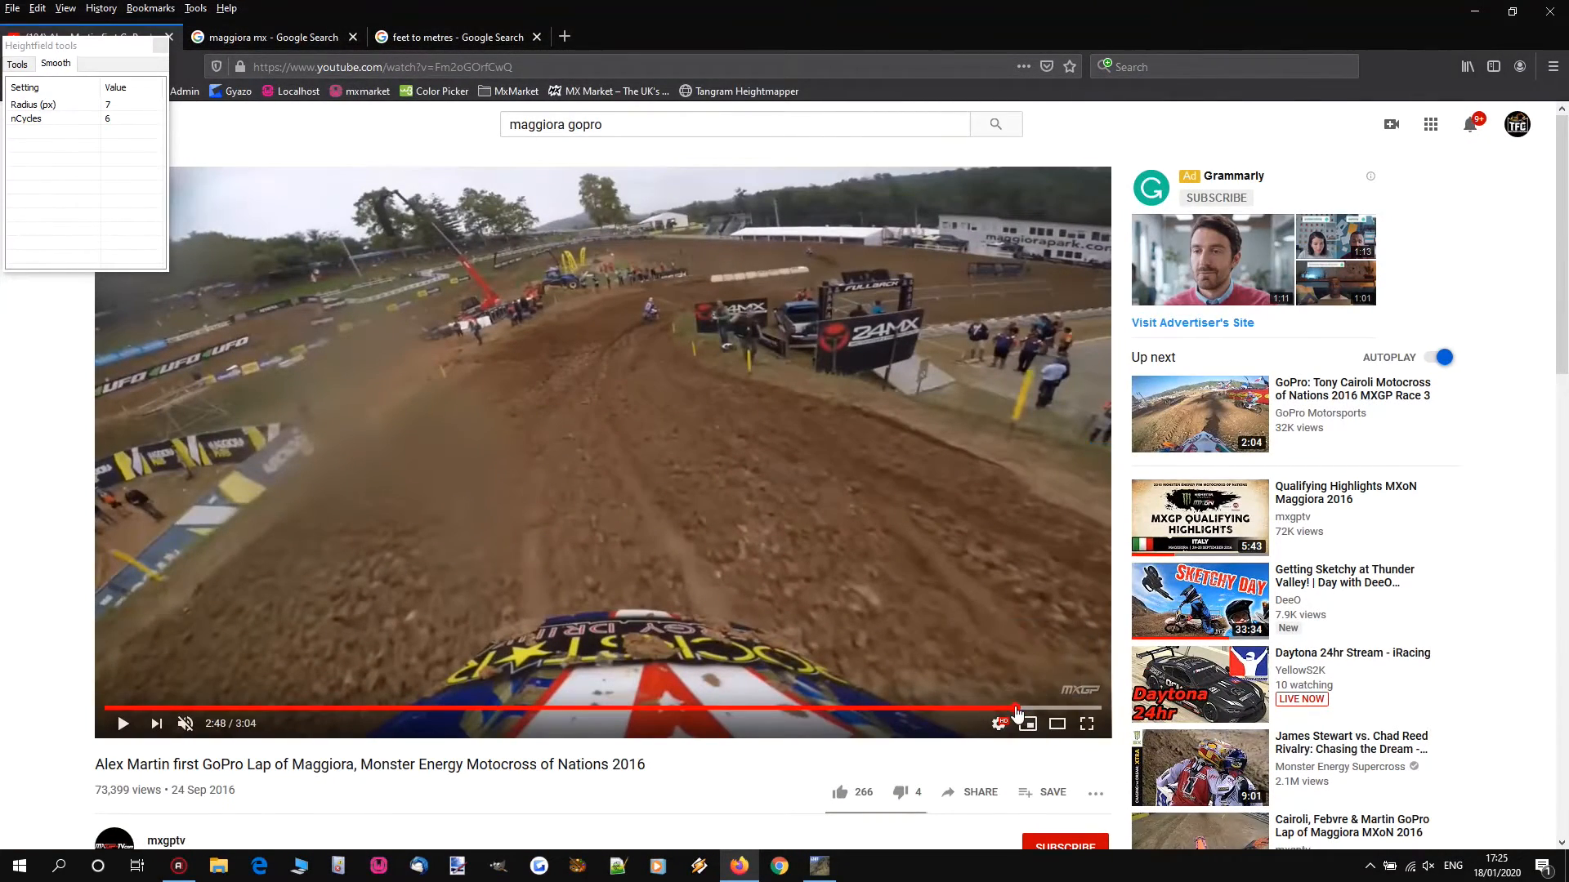
left_click(1015, 709)
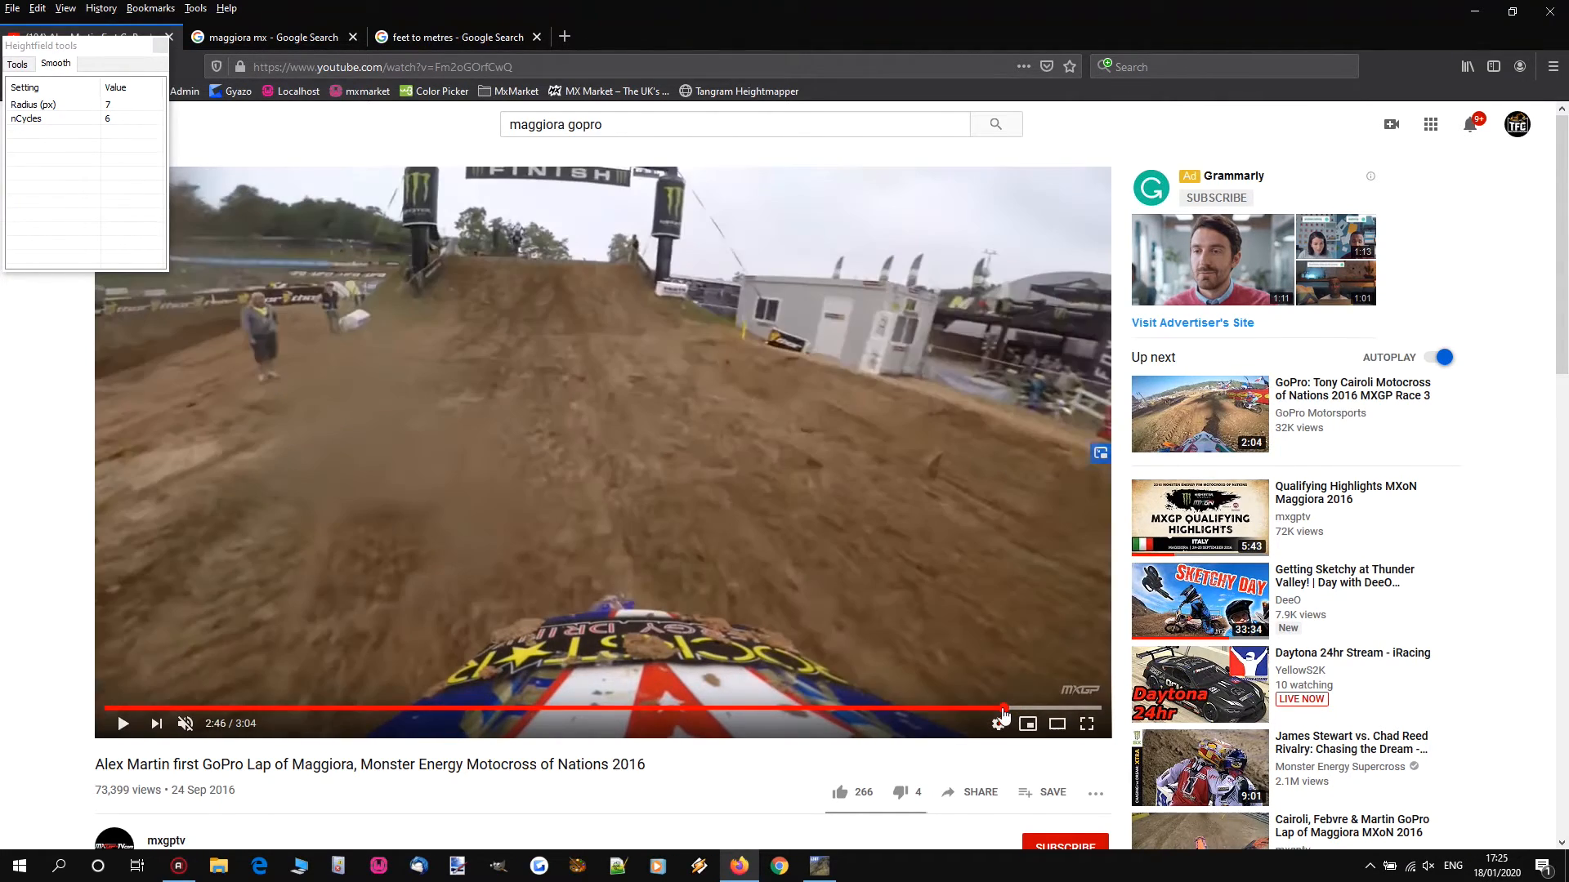
left_click(1004, 710)
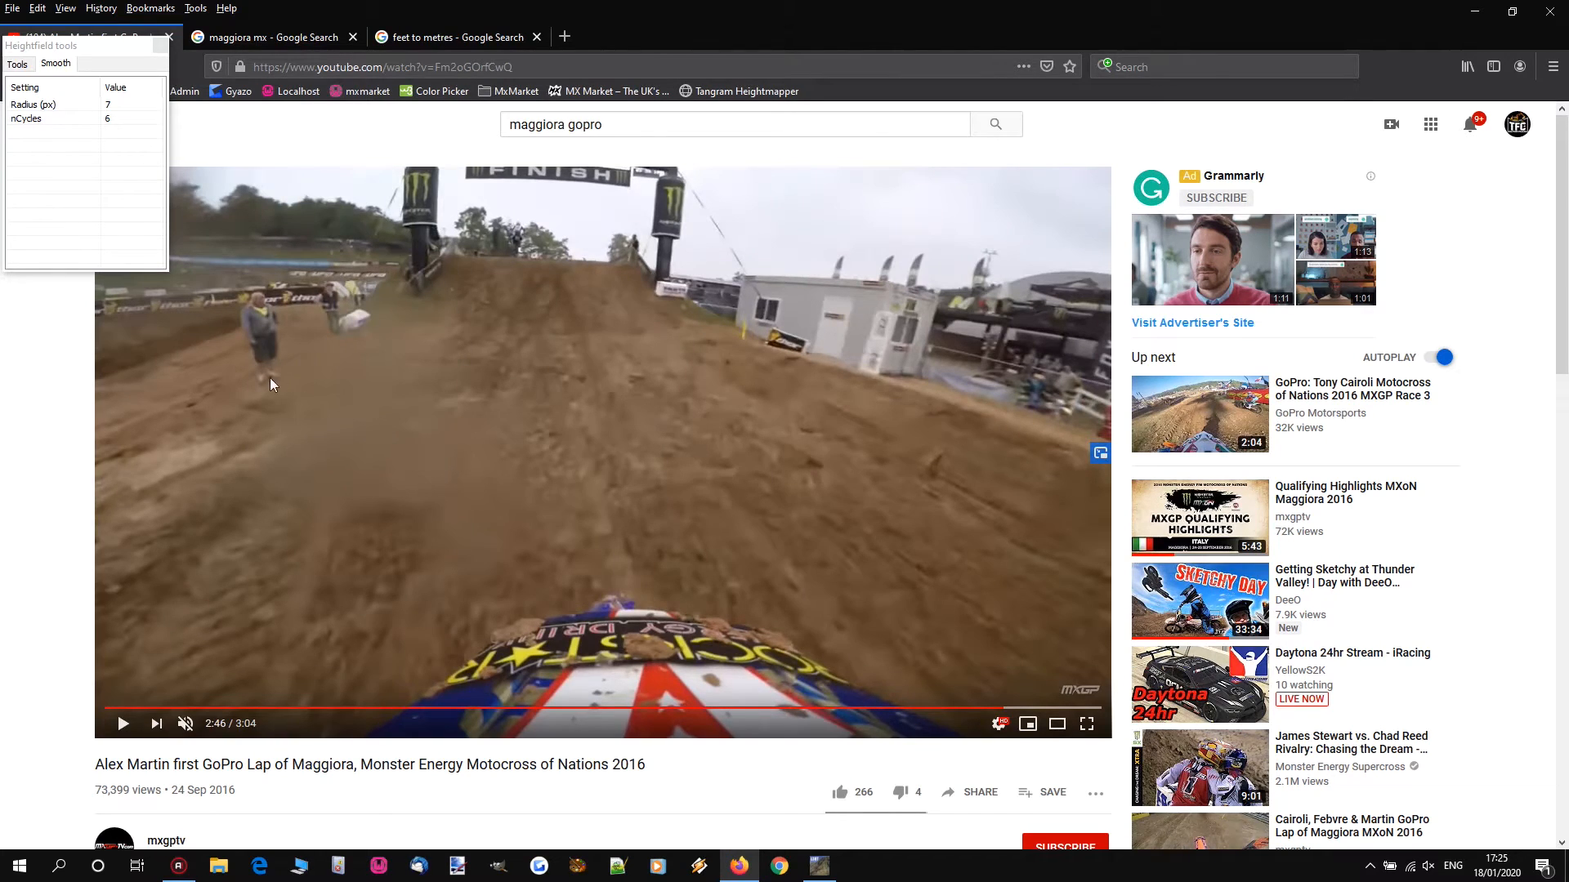
left_click(402, 328)
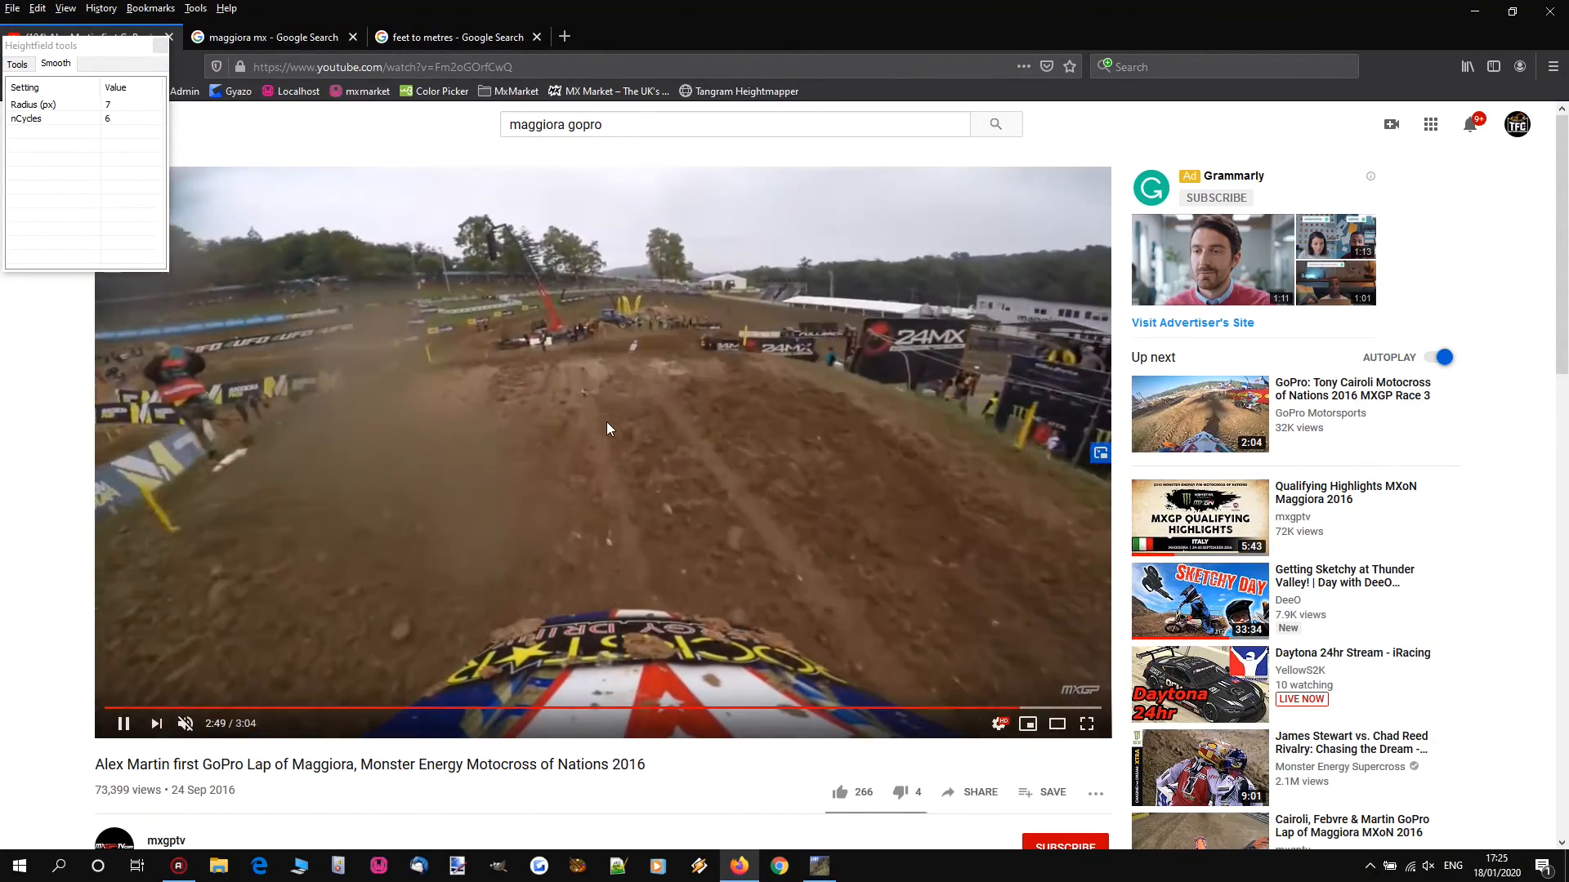
Step: Pause the GoPro footage, return to Sapphire and smooth the narrow end of the tabletop's jagged side wall, reducing the radius to 5 px
left_click(607, 421)
left_click(1475, 10)
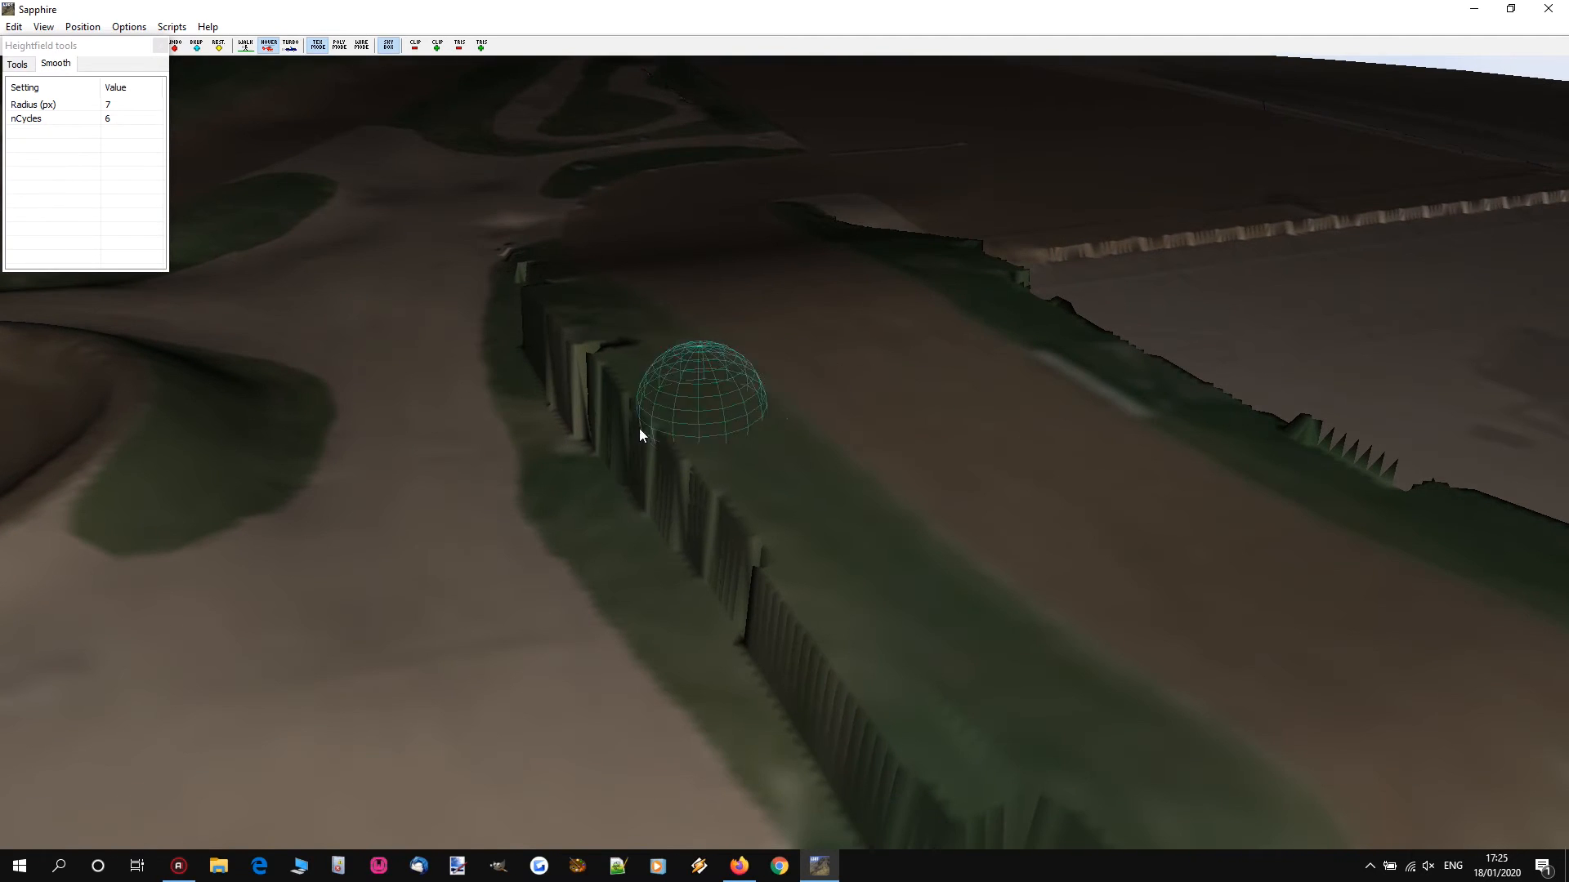
scroll(573, 319, "up", 4)
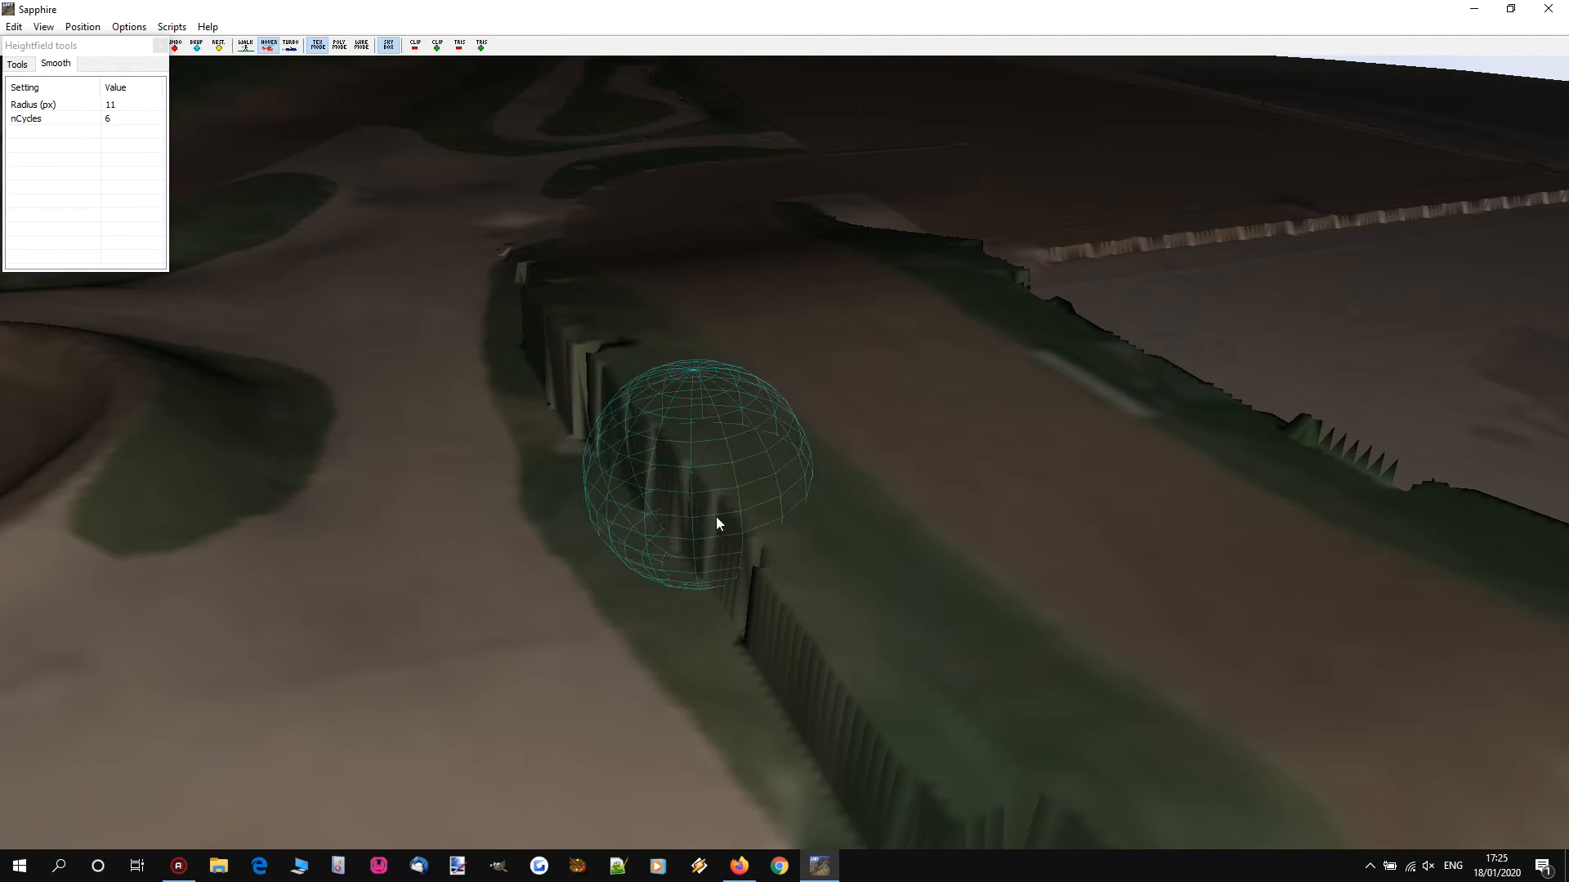
key("a")
mouse_move(541, 424)
right_mouse_down()
mouse_move(928, 315)
mouse_move(805, 376)
mouse_move(789, 425)
right_mouse_up()
scroll(789, 425, "down", 4)
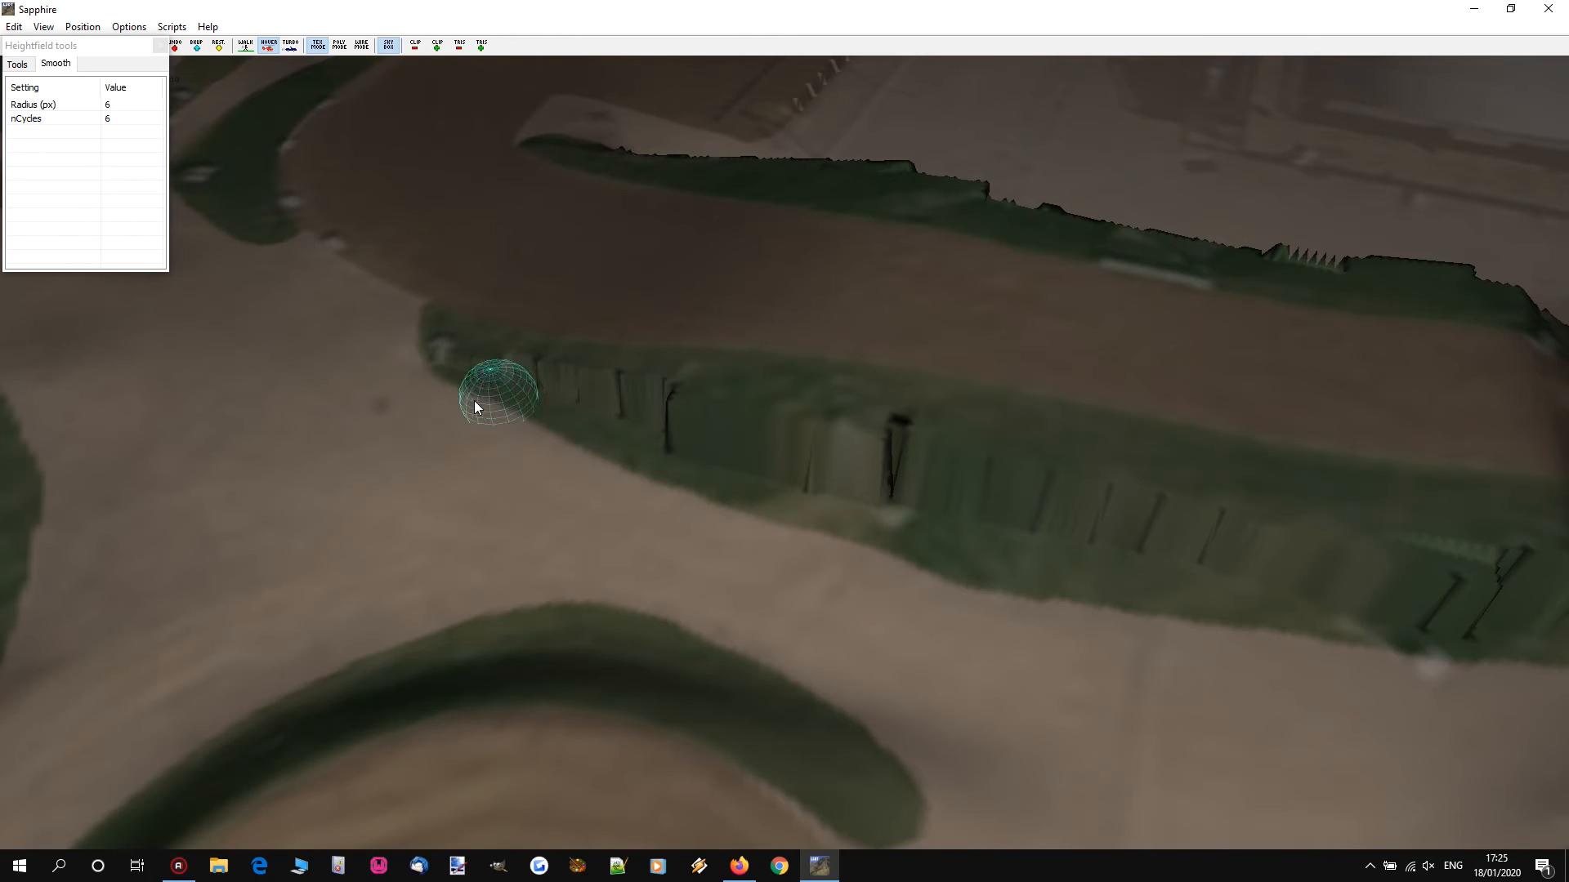
scroll(449, 355, "down", 1)
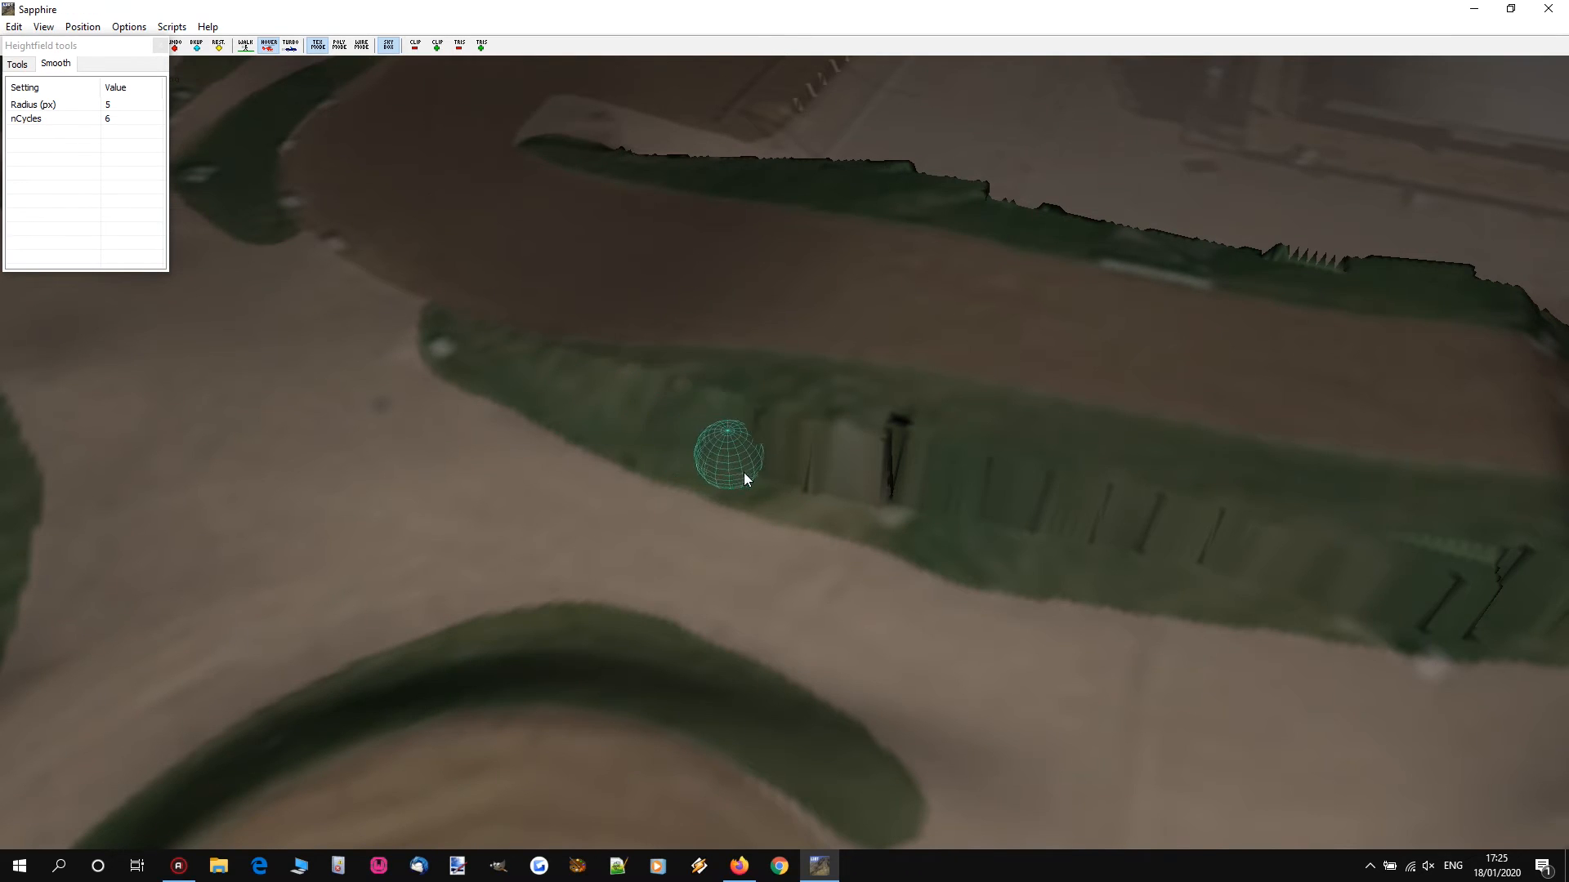
Step: Smooth the ridges along the middle of the tabletop's grassy side wall with a 5 to 7 px radius
left_click_drag(866, 511, 875, 501)
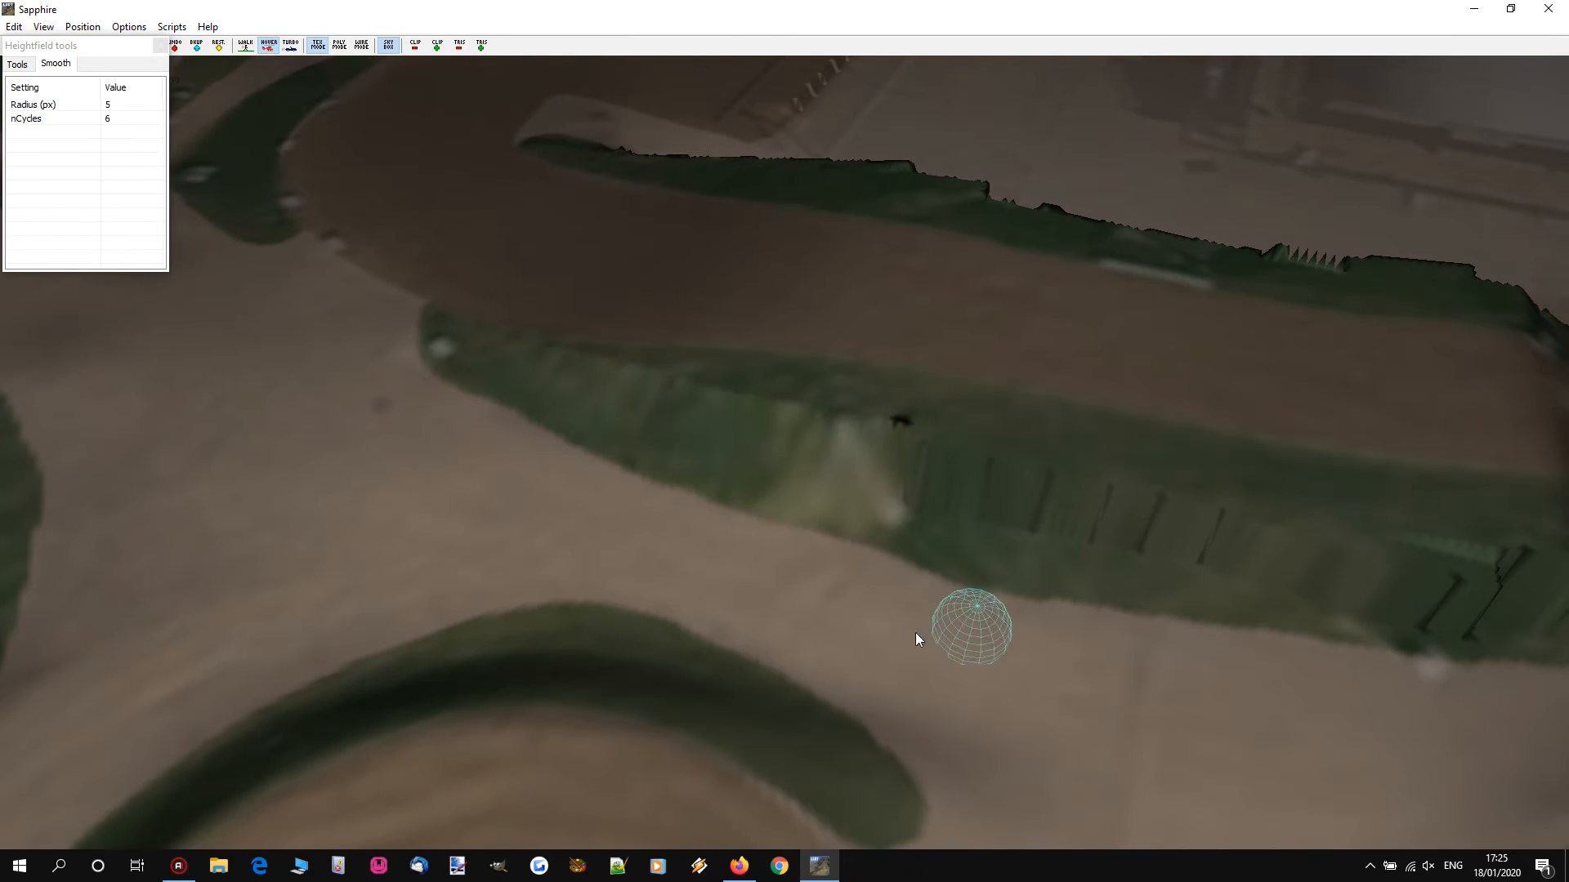
scroll(561, 506, "up", 1)
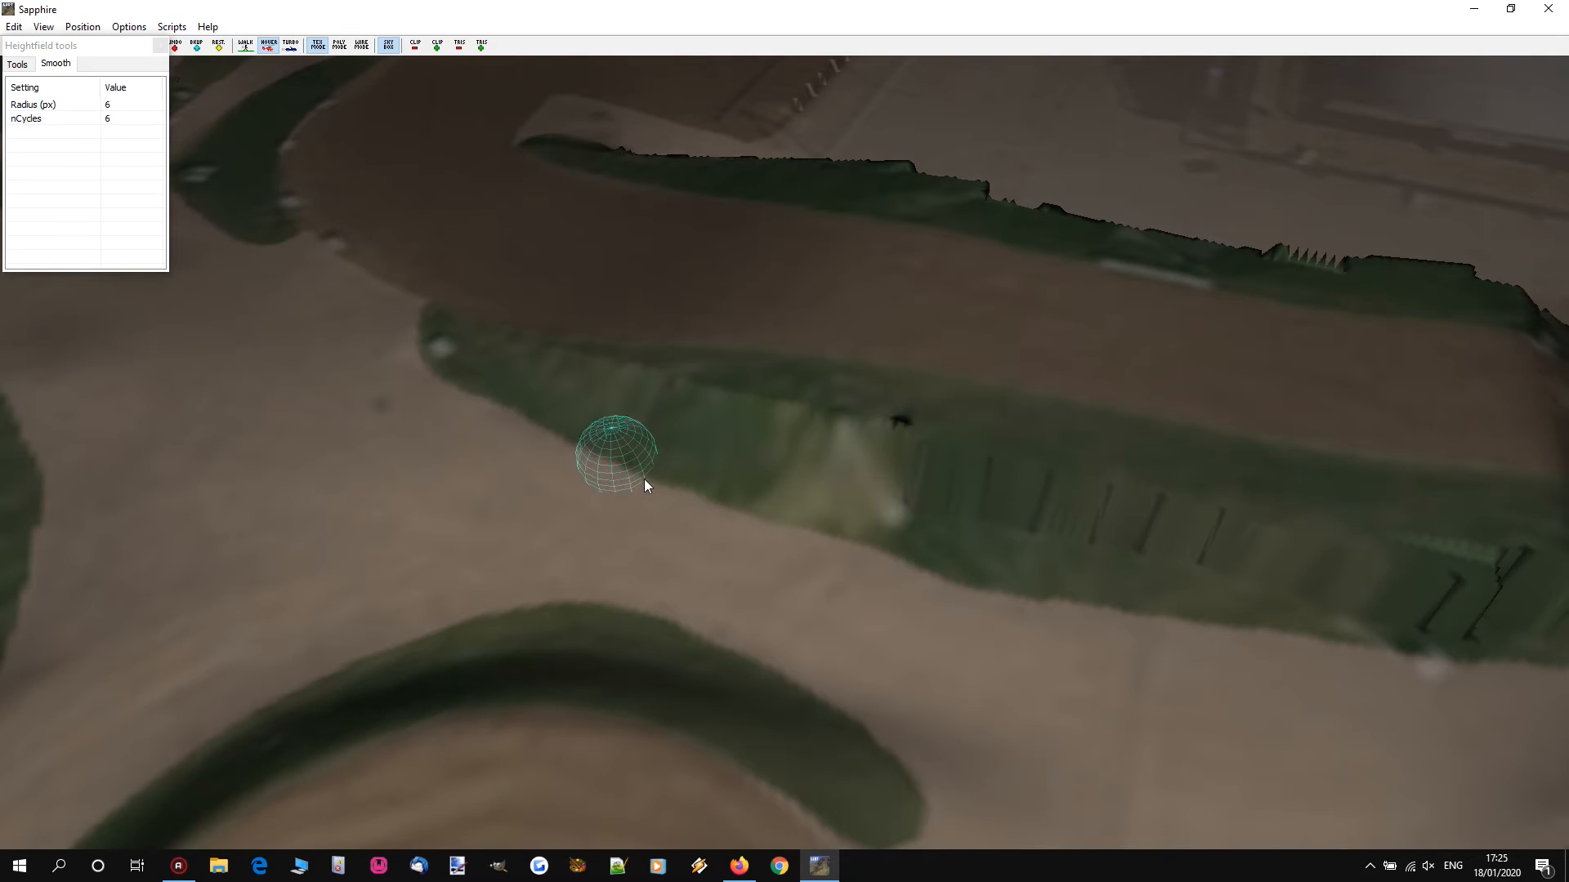
scroll(564, 392, "up", 1)
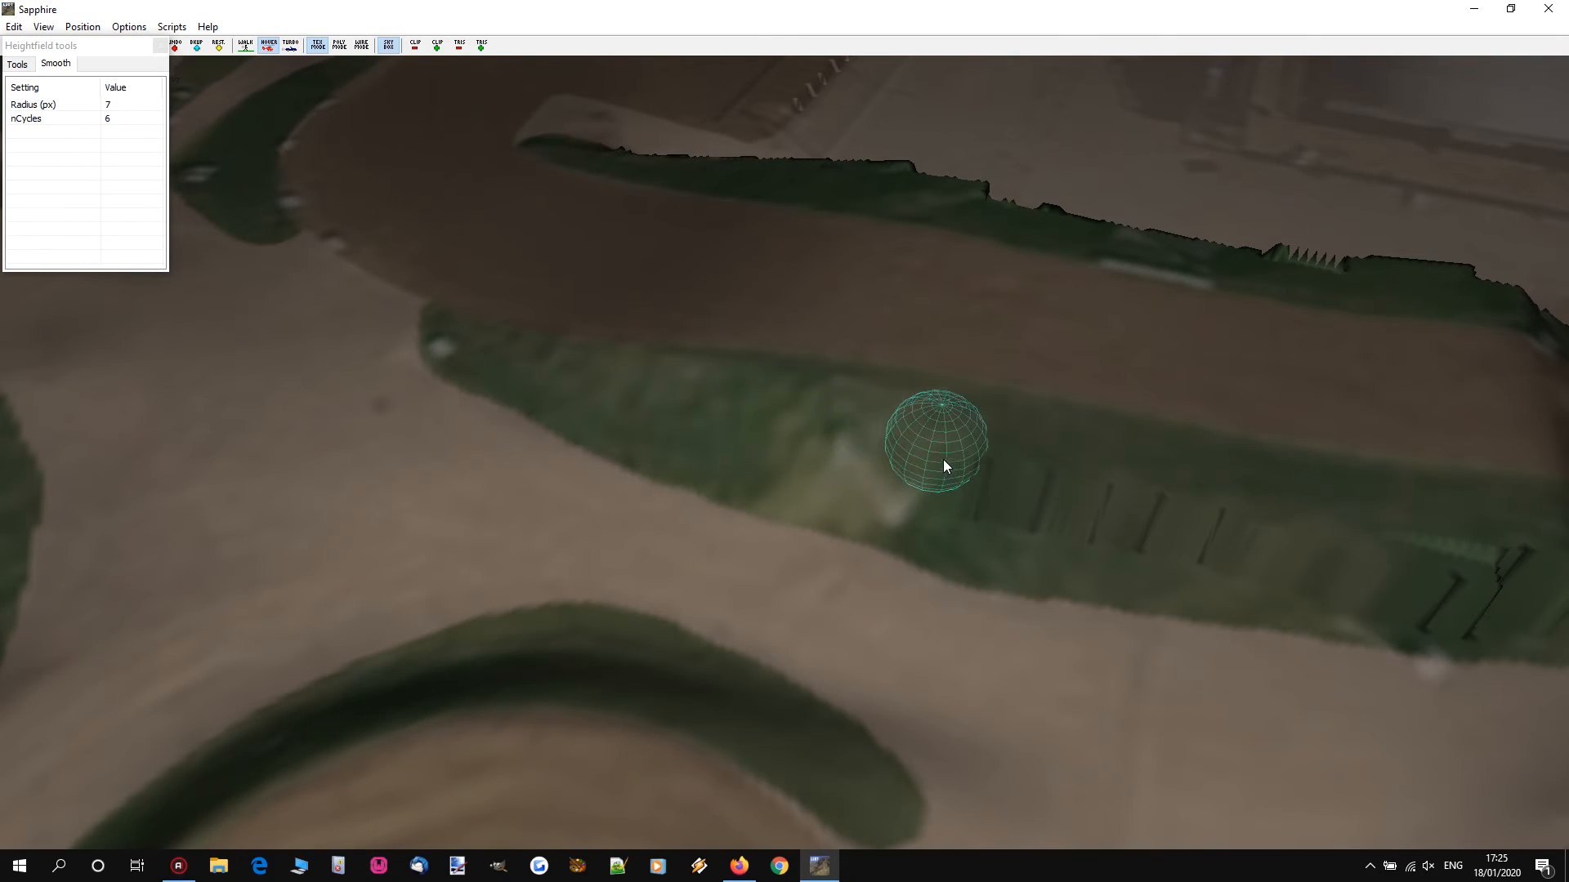
left_click_drag(1067, 483, 1157, 502)
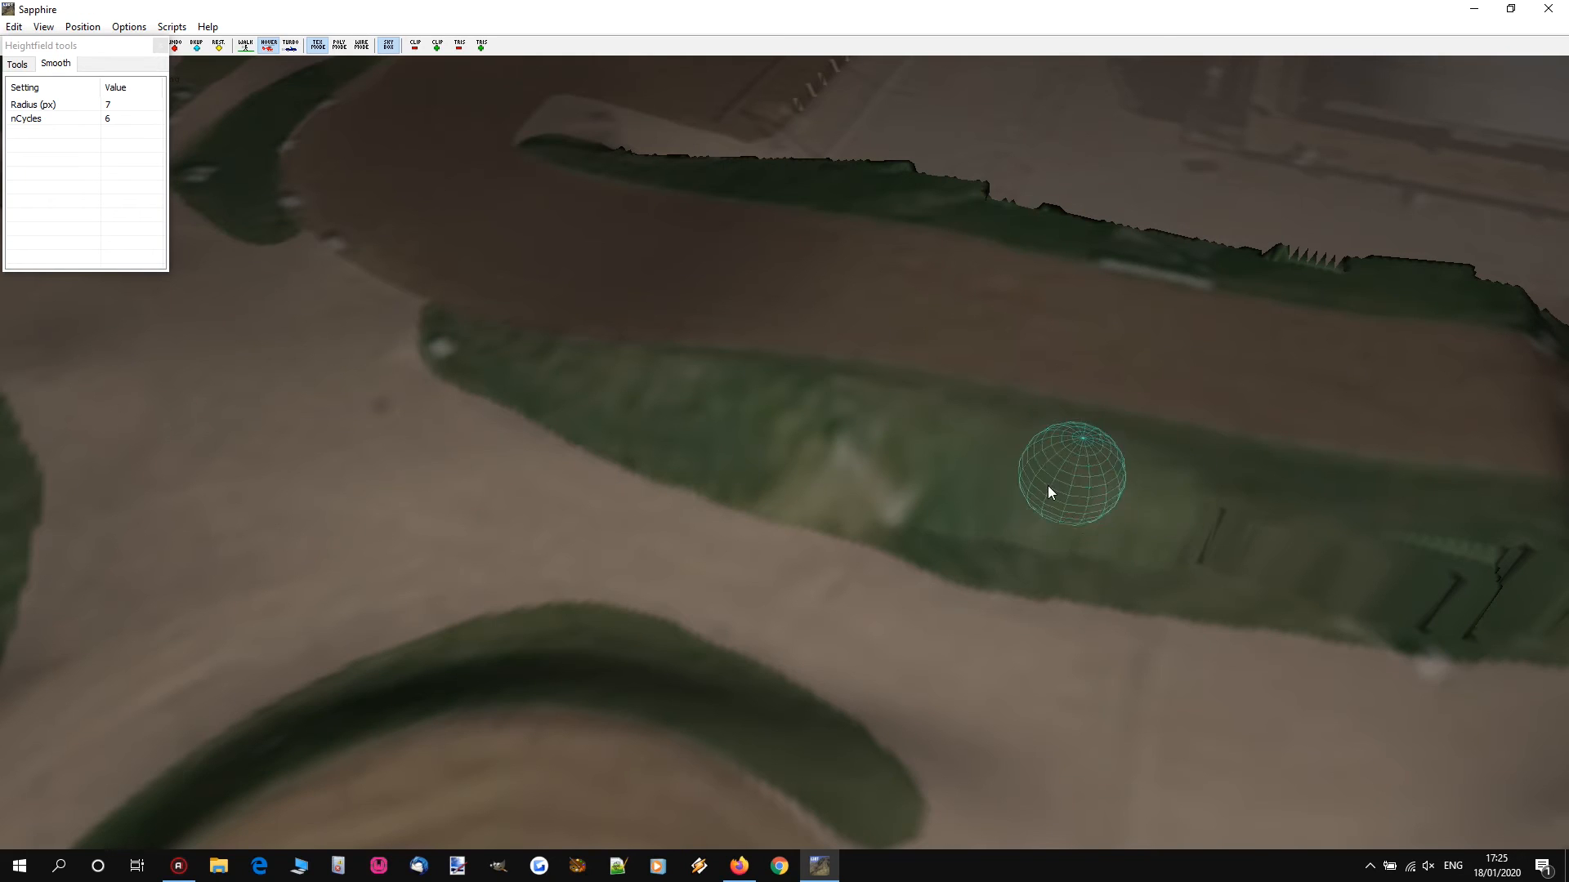
left_click_drag(915, 512, 1097, 566)
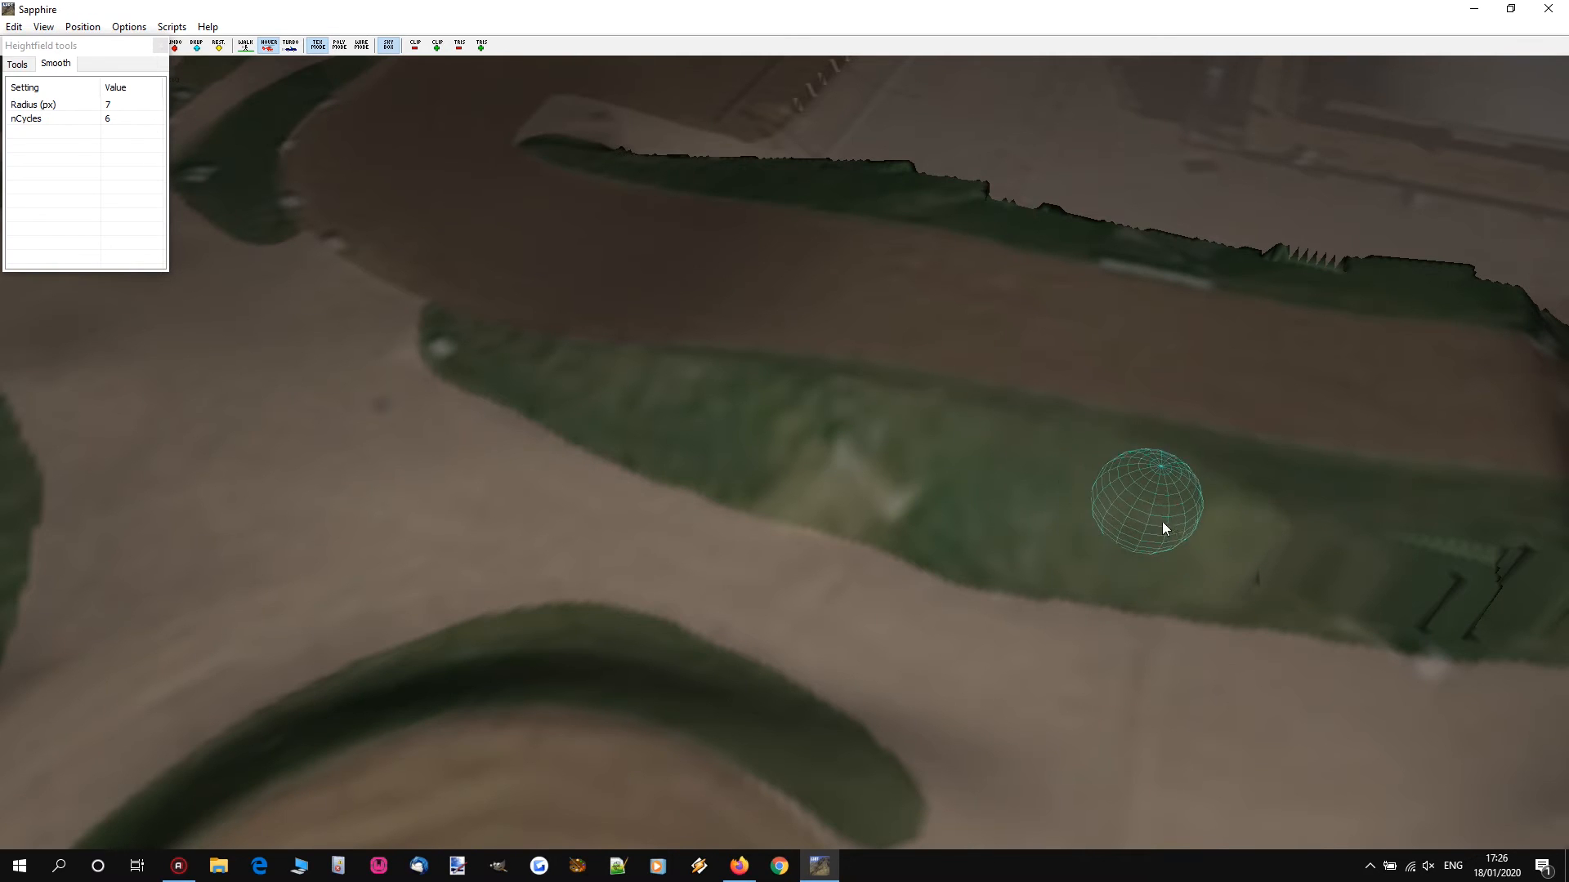
Step: Smooth the jagged section of the grassy wall beside the ramp at 7 px, reducing the radius to 4 px for its lower spikes
key("d")
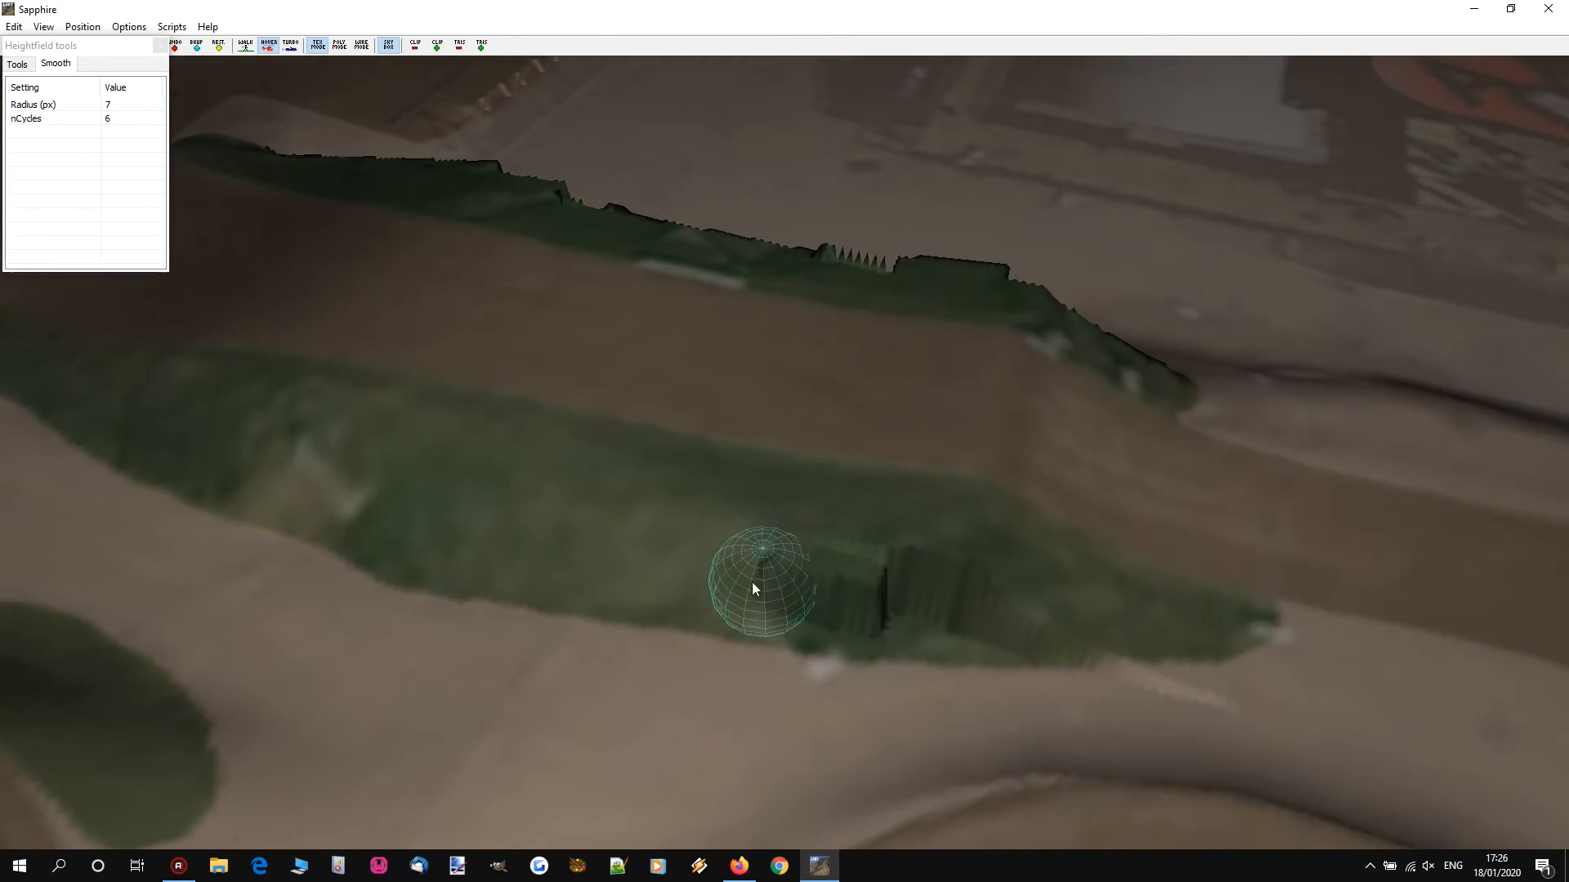
key("p")
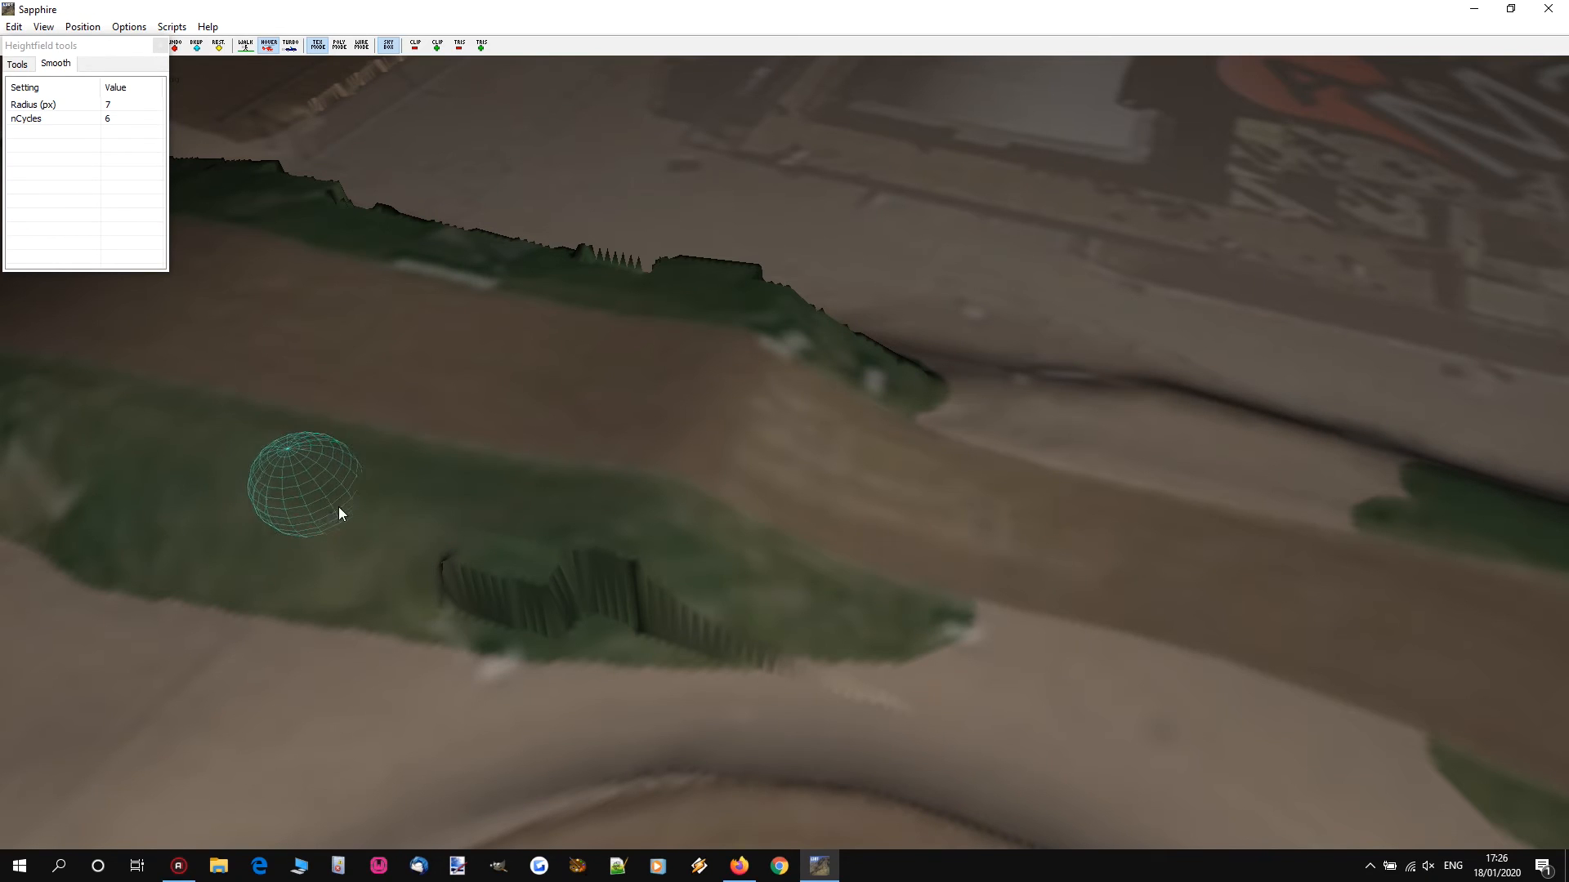
left_click_drag(439, 531, 615, 569)
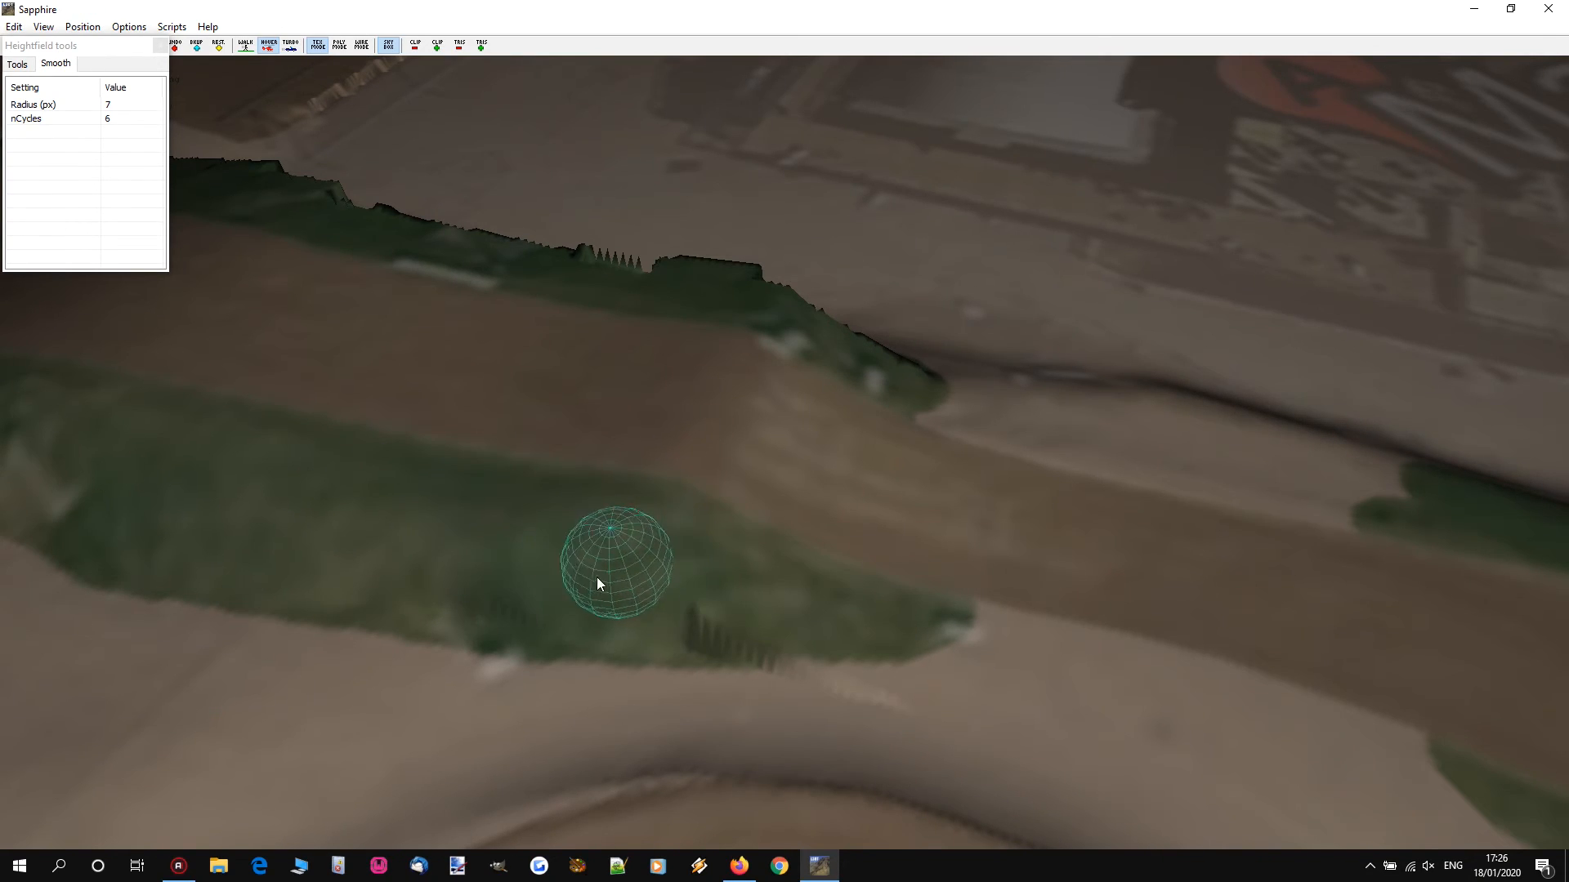
key("p")
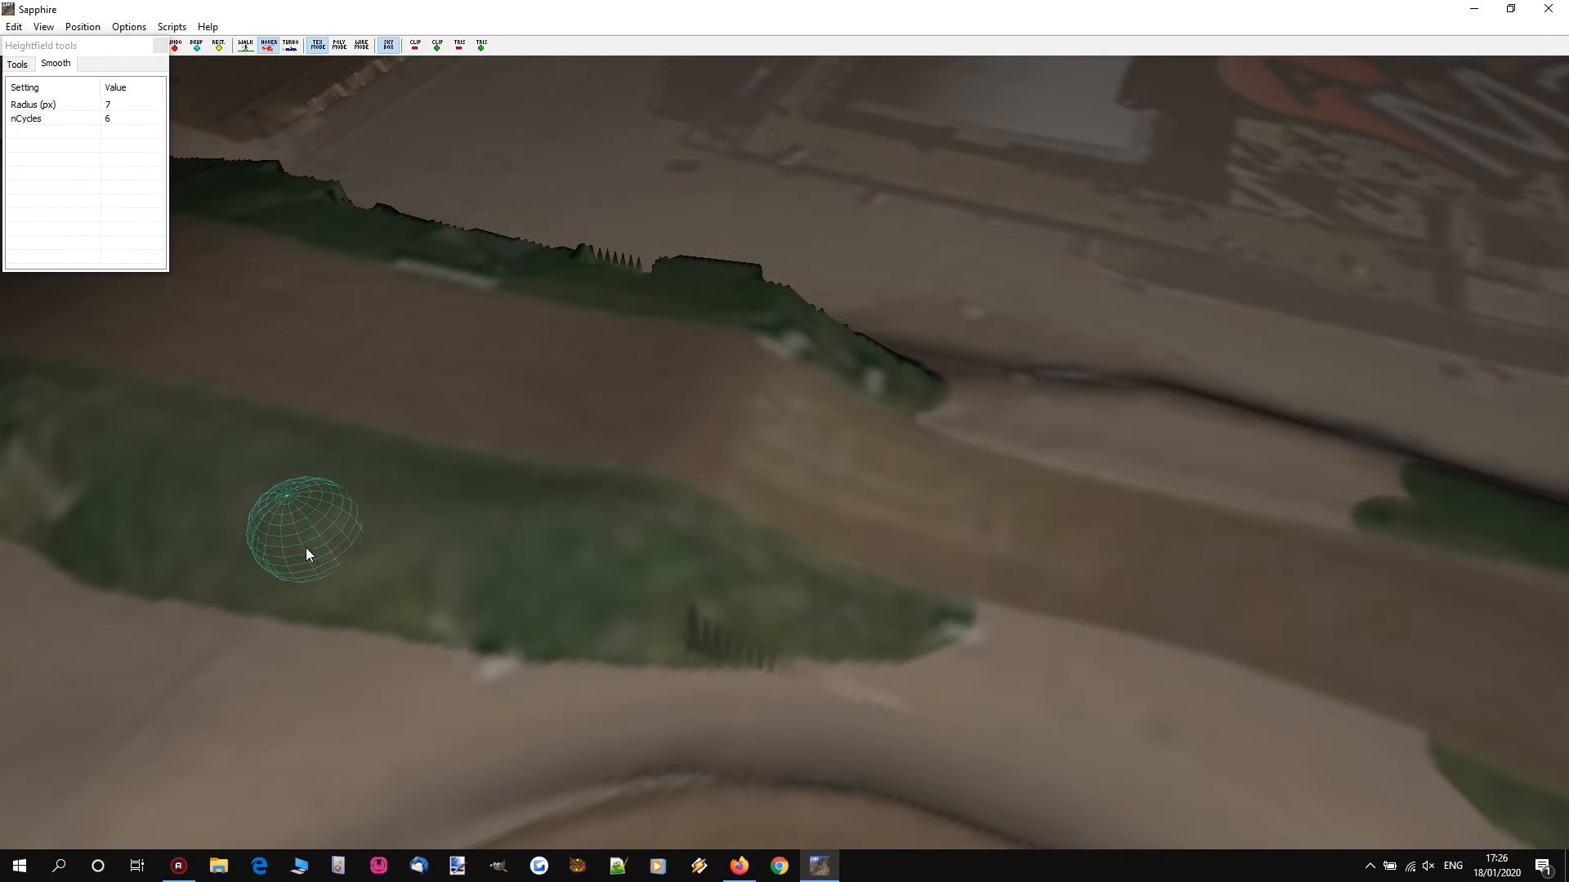
key("p")
scroll(642, 592, "down", 3)
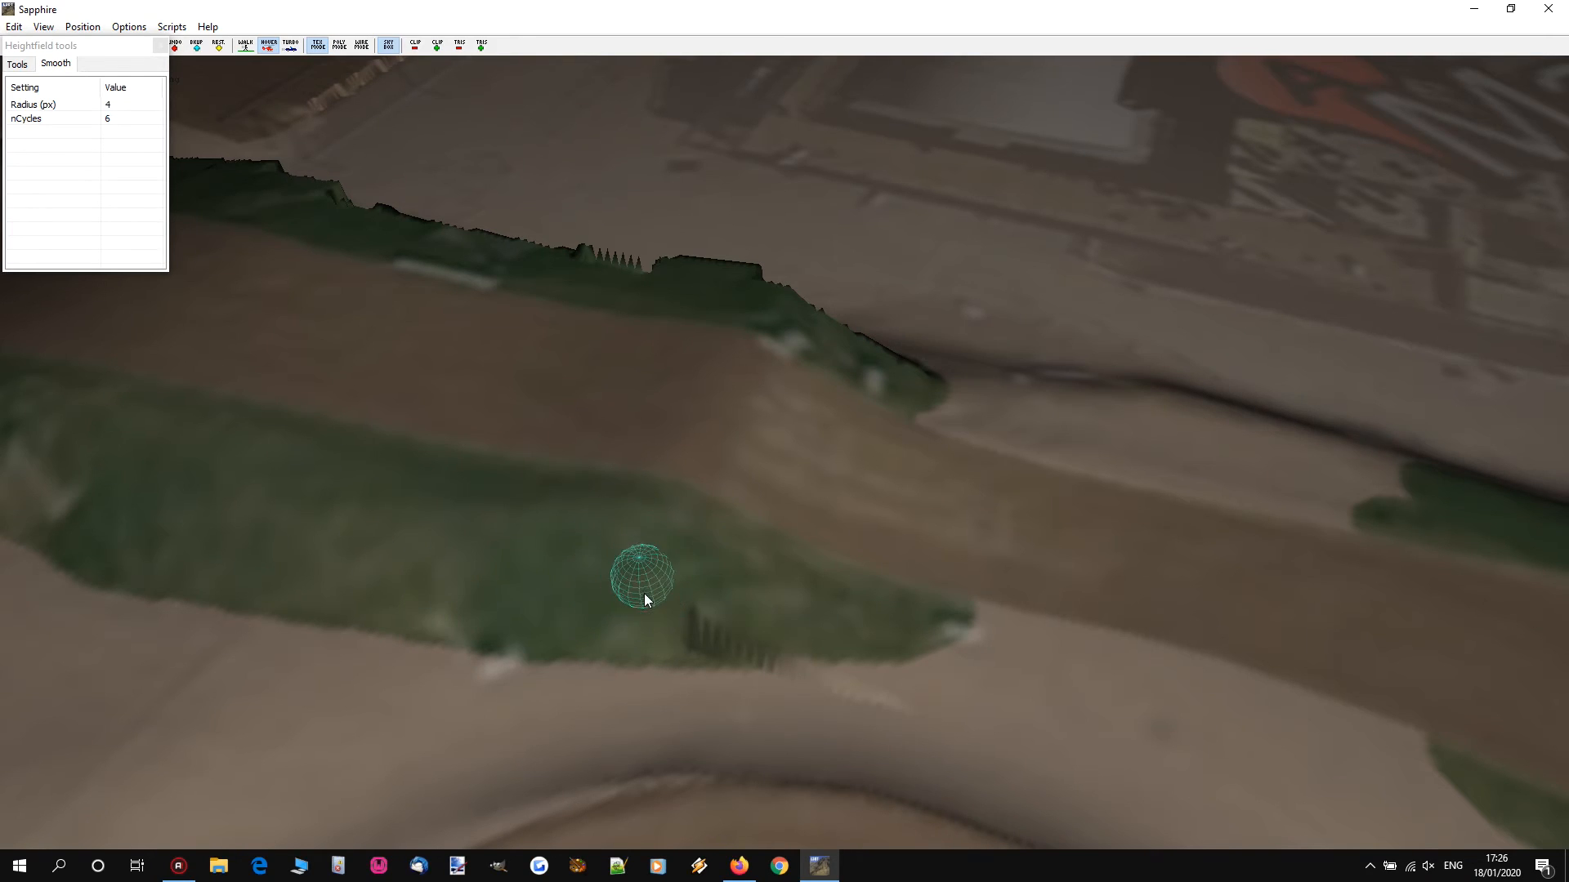
left_click_drag(867, 709, 750, 707)
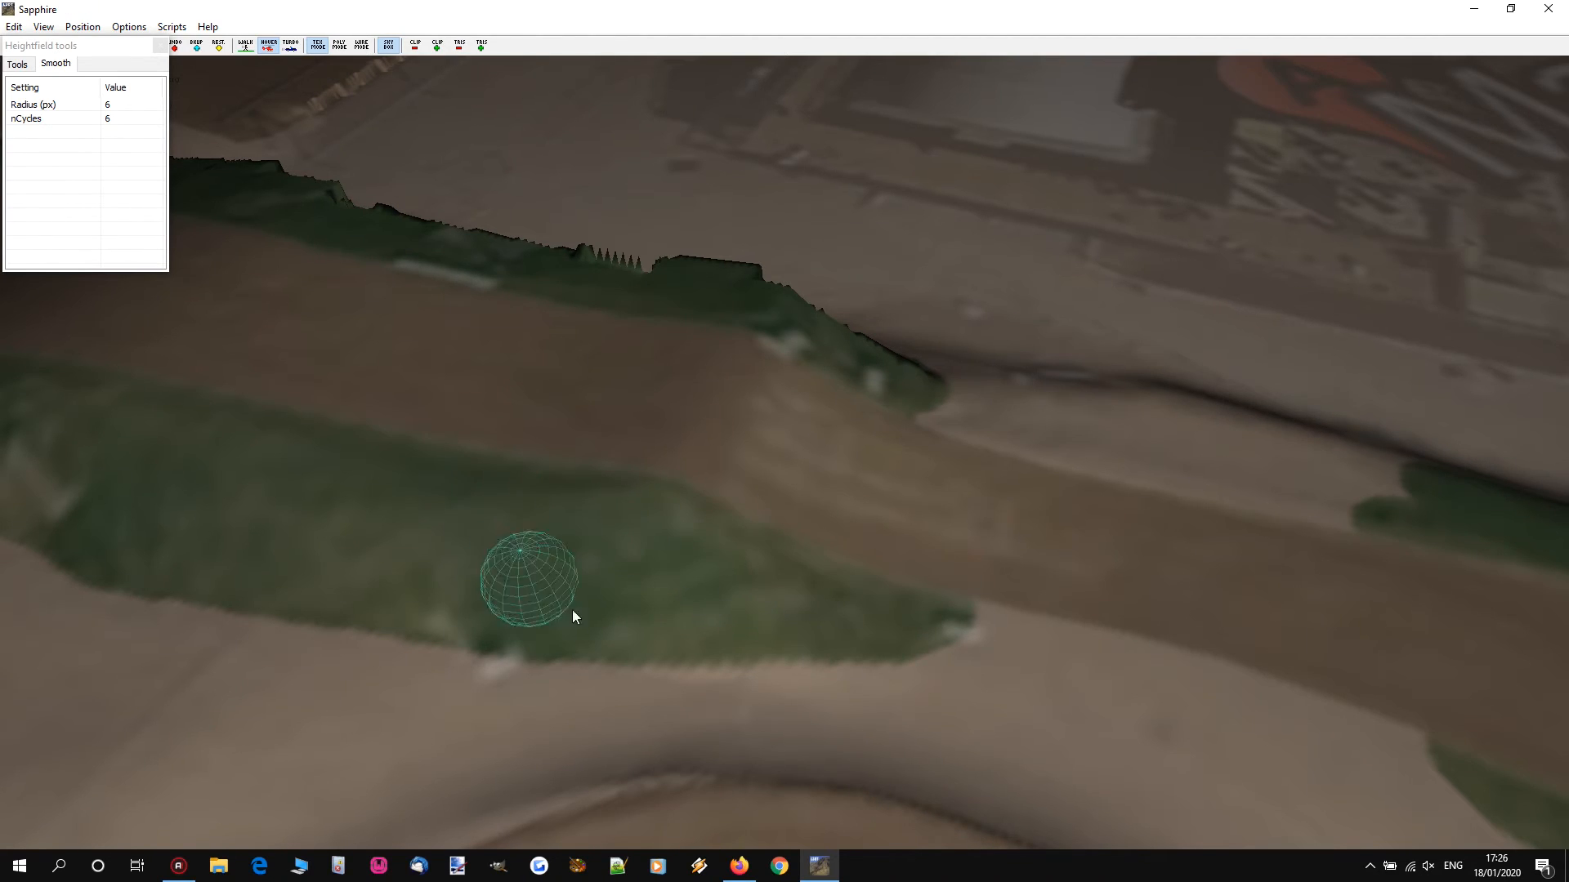
Step: Face the ramp and the ground beside its grassy bank, and change from the Smooth tool to the Bulldozer
scroll(735, 605, "down", 1)
scroll(866, 643, "down", 1)
right_click_drag(652, 541, 778, 428)
key("s")
key("a")
key("w")
key("d")
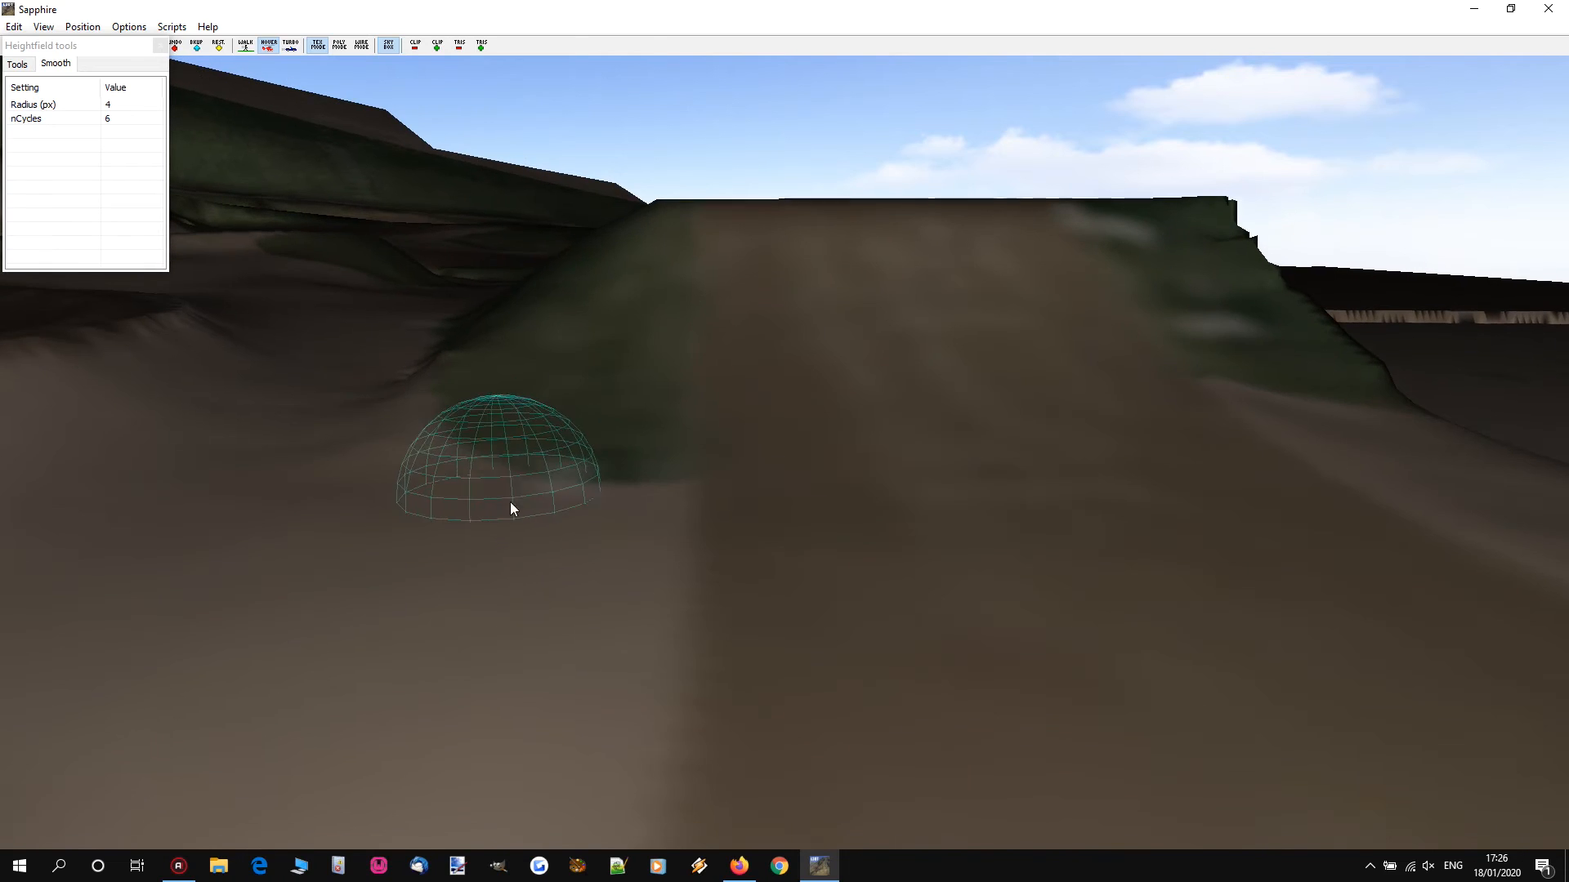
key("a")
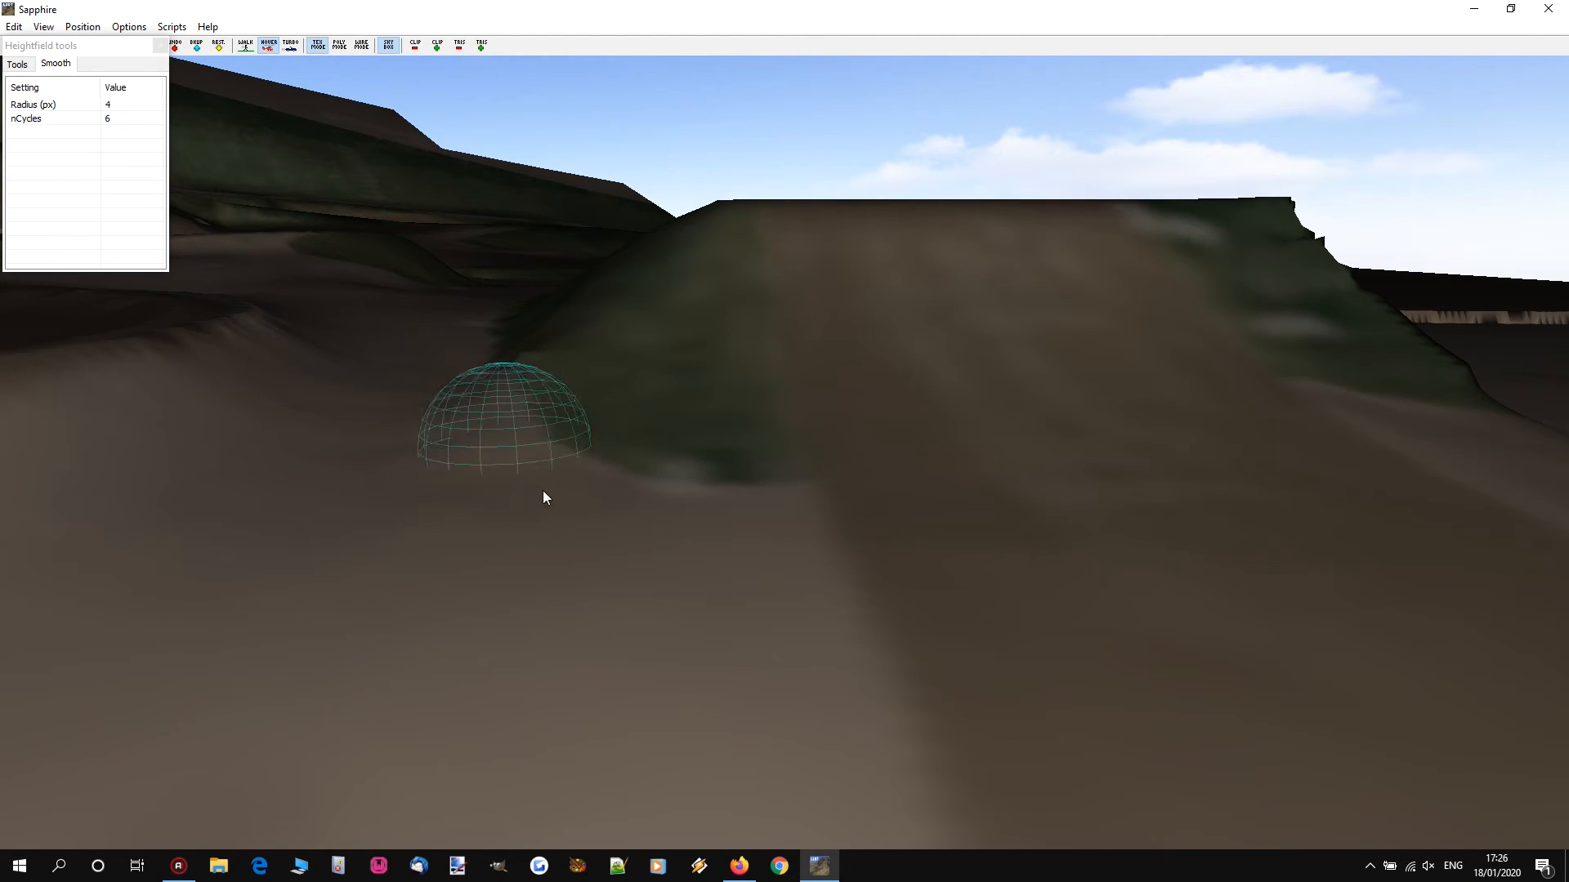
left_click(17, 64)
left_click(25, 179)
left_click(37, 168)
left_click(36, 171)
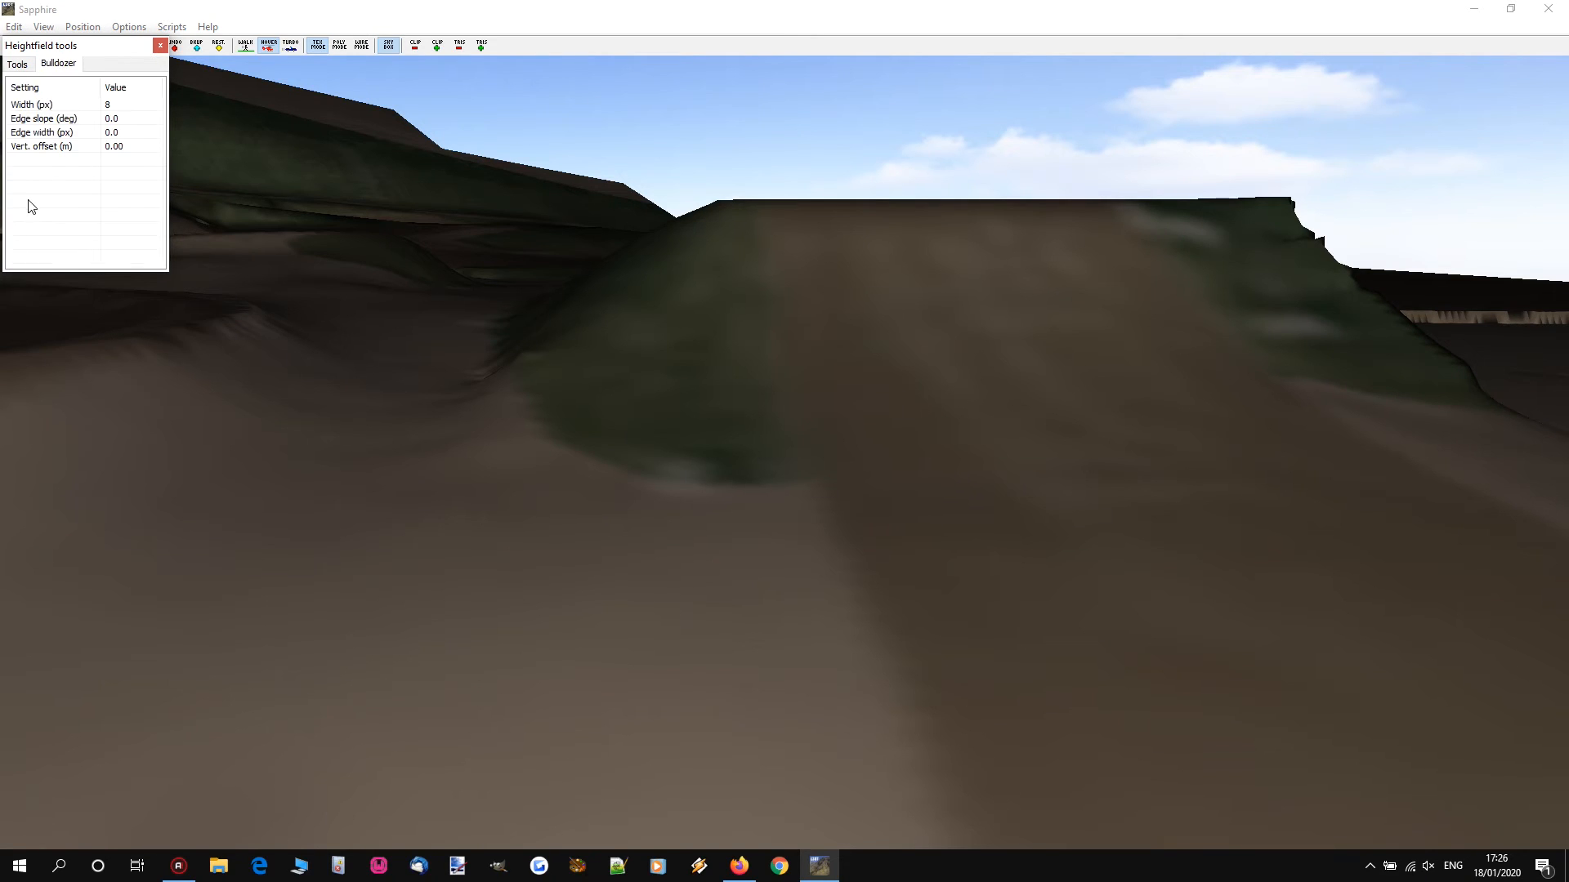
Step: Try to flatten the ground beside the ramp's grassy bank with the Bulldozer at up to 12 px wide, and undo the attempt
scroll(425, 565, "down", 1)
right_click_drag(413, 555, 520, 521)
scroll(521, 515, "down", 1)
left_click_drag(572, 515, 502, 239)
left_click_drag(495, 373, 482, 229)
left_click_drag(484, 302, 446, 196)
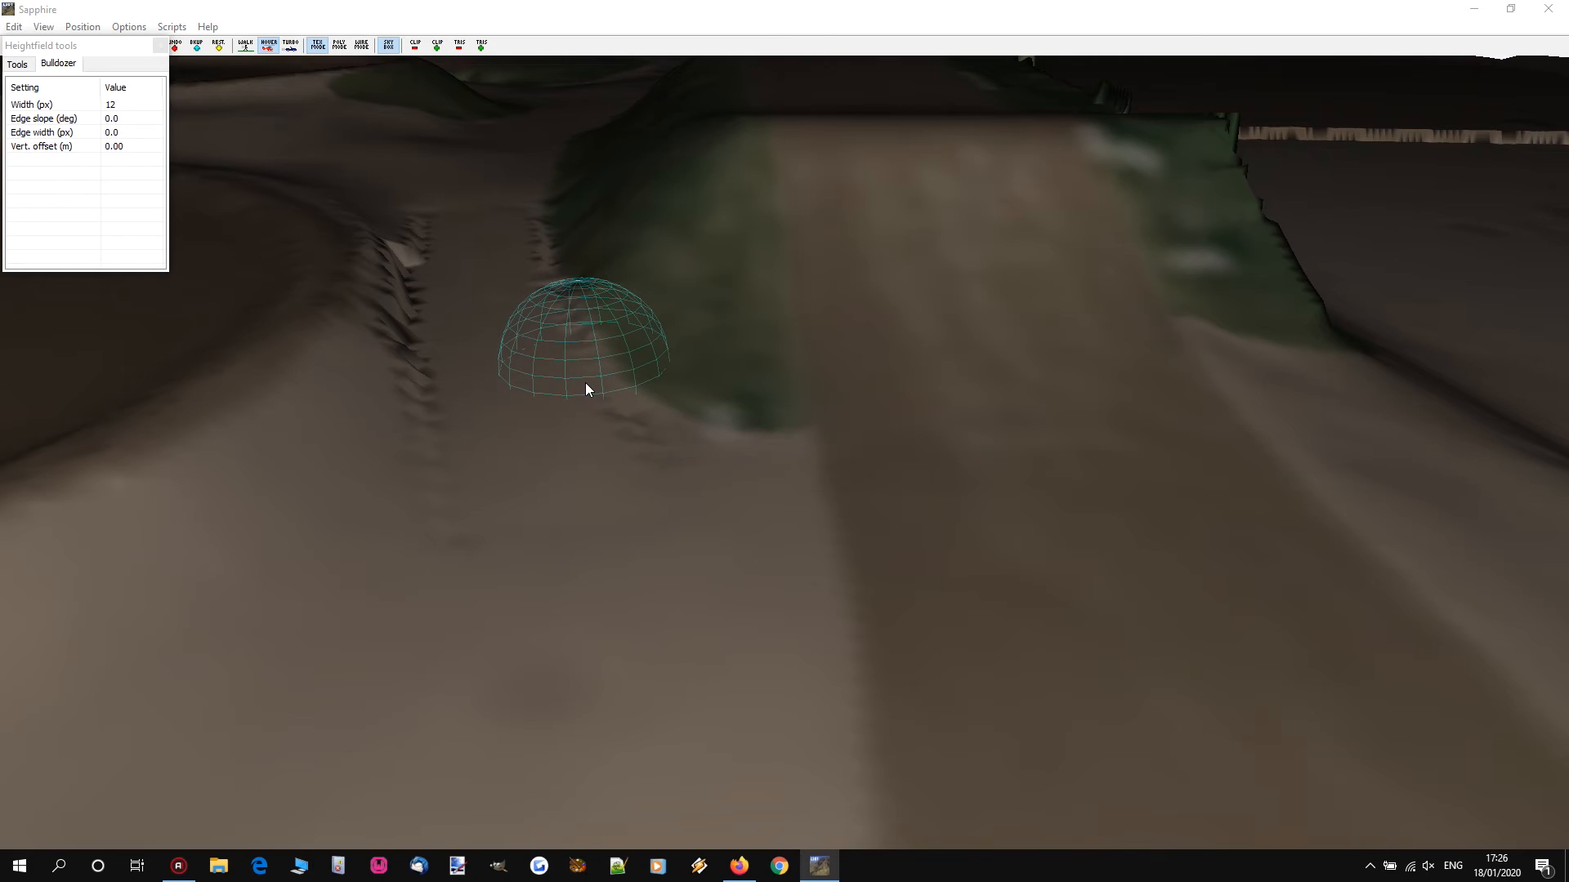
key("ctrl+z")
Step: Bulldoze a 10 px wide path along the foot of the grassy bank and smooth its jagged edges at a 3 px radius
scroll(555, 444, "down", 2)
left_click_drag(562, 470, 465, 183)
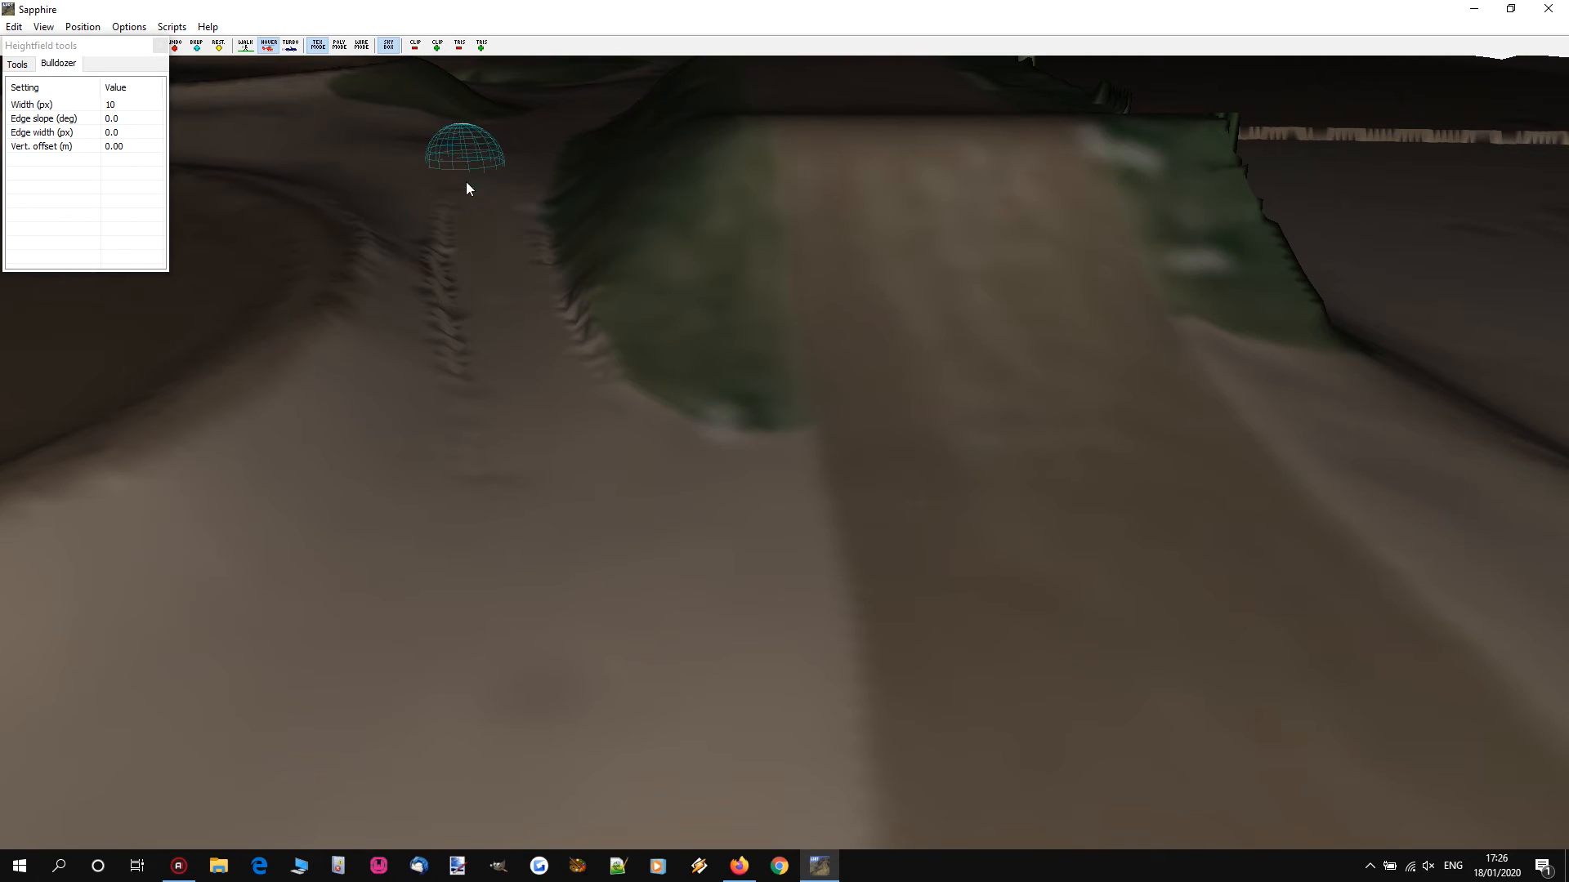
left_click(17, 64)
left_click(30, 201)
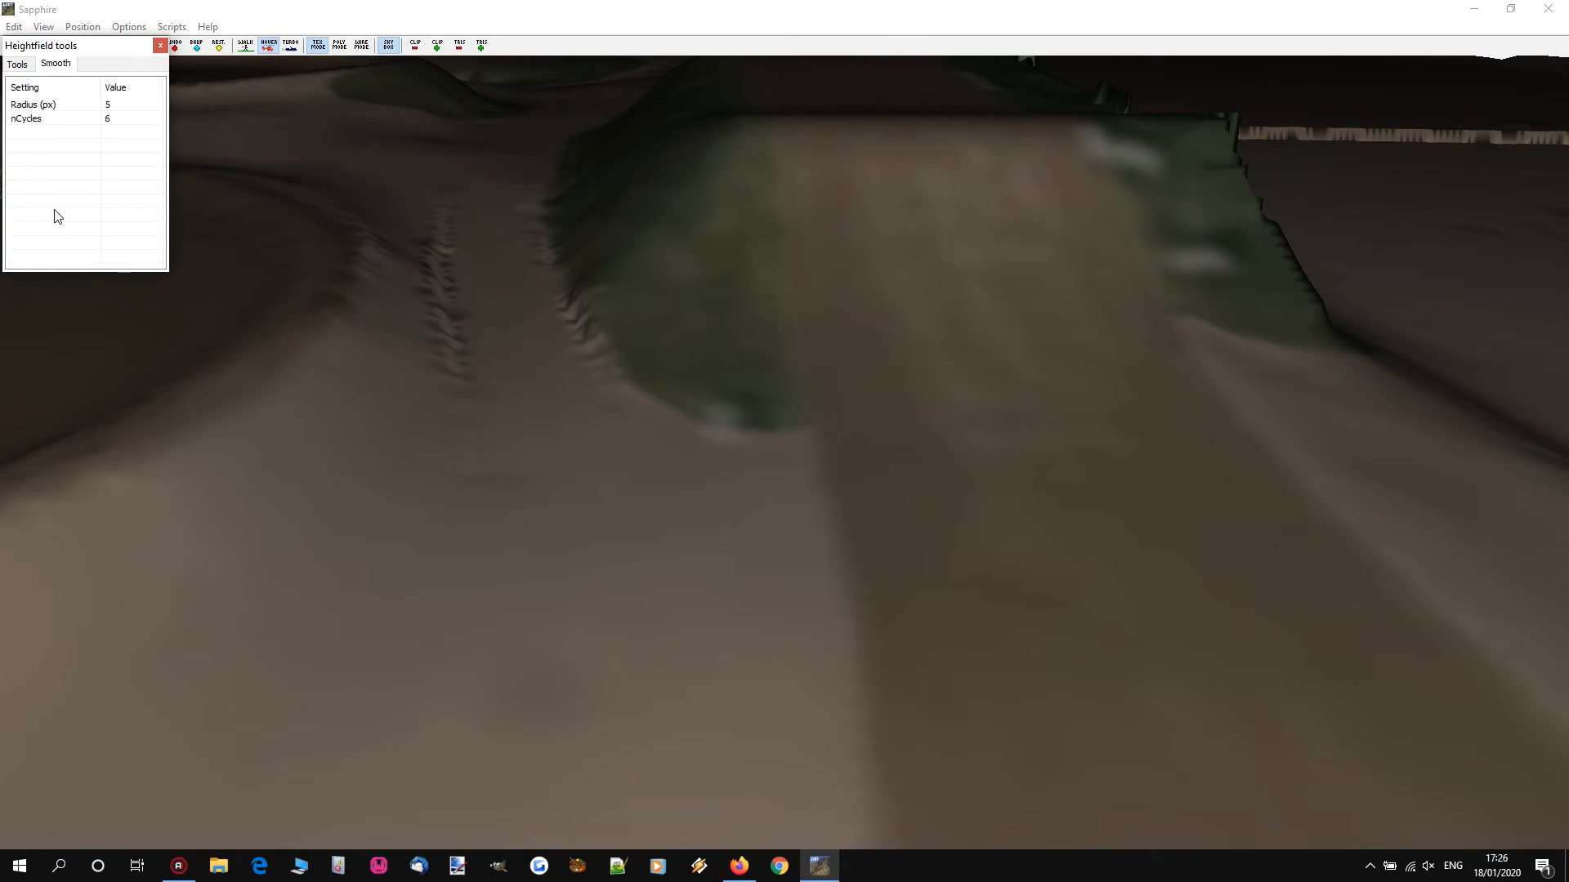
scroll(943, 327, "down", 2)
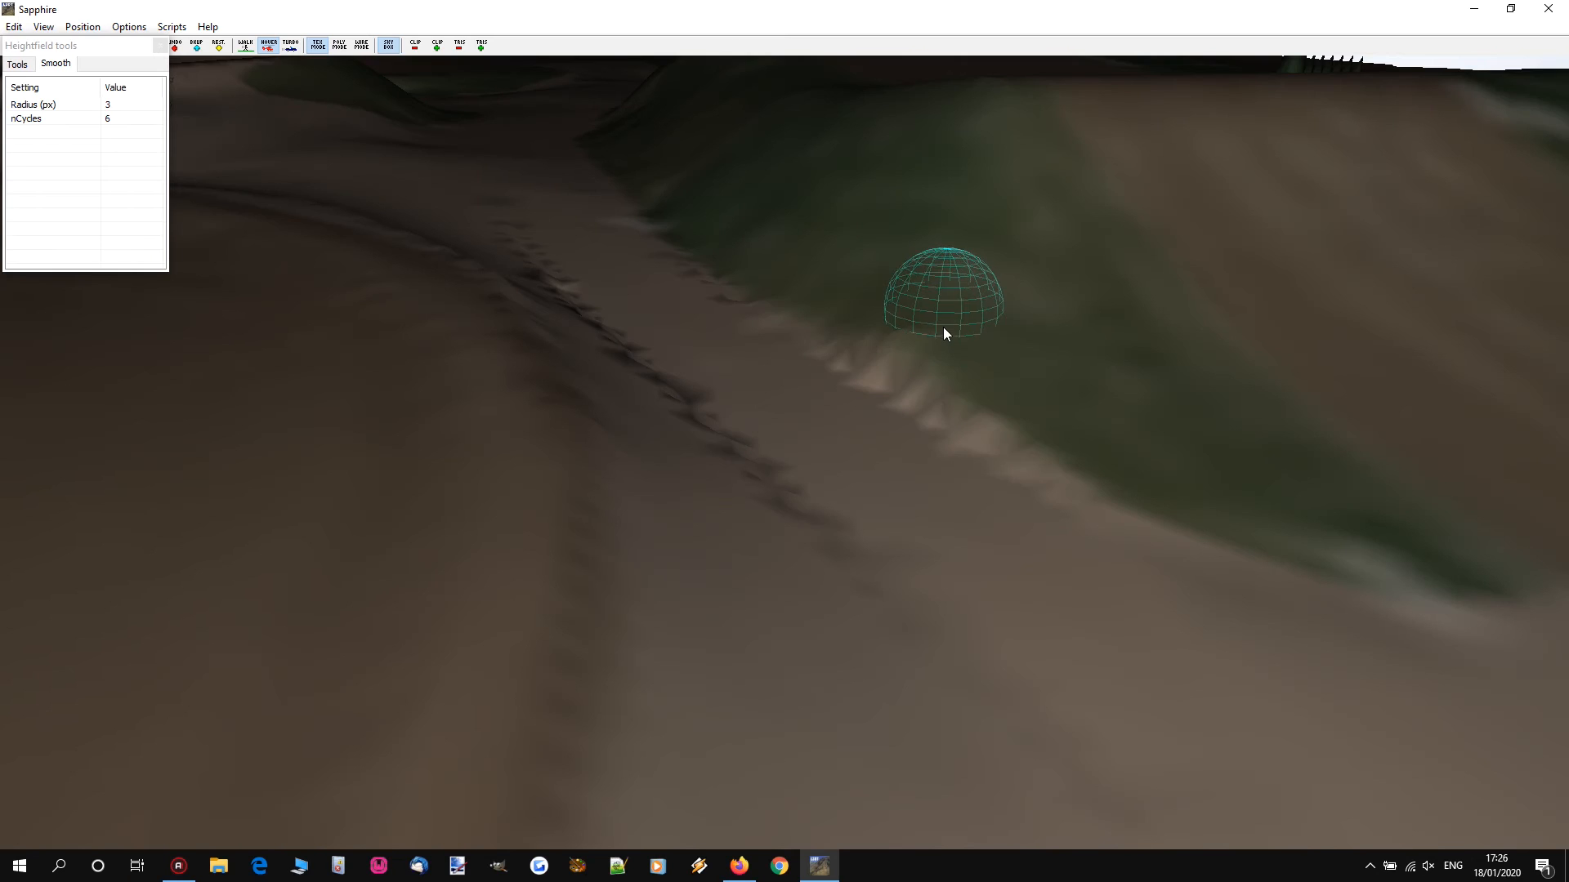
key("d")
key("s")
key("a")
mouse_move(818, 286)
left_mouse_down()
mouse_move(784, 287)
mouse_move(839, 314)
left_mouse_up()
mouse_move(834, 243)
left_mouse_down()
mouse_move(819, 288)
mouse_move(777, 258)
mouse_move(950, 376)
mouse_move(974, 366)
left_mouse_up()
Step: Smooth the remaining rough ground along the bulldozed path with a larger radius
mouse_move(603, 309)
right_mouse_down()
mouse_move(785, 397)
mouse_move(737, 339)
right_mouse_up()
scroll(680, 238, "up", 3)
mouse_move(679, 242)
left_mouse_down()
mouse_move(653, 264)
mouse_move(664, 505)
mouse_move(641, 806)
left_mouse_up()
mouse_move(640, 805)
right_mouse_down()
mouse_move(815, 425)
mouse_move(784, 405)
mouse_move(784, 452)
right_mouse_up()
key("w")
key("w")
scroll(639, 474, "up", 2)
mouse_move(612, 453)
left_mouse_down()
mouse_move(606, 521)
mouse_move(588, 512)
mouse_move(597, 468)
mouse_move(611, 482)
mouse_move(591, 590)
mouse_move(585, 552)
left_mouse_up()
Step: Smooth the jagged grassy wall on the opposite side of the tabletop, starting at the ramp end
scroll(584, 553, "down", 3)
key("s")
right_click_drag(681, 477, 694, 448)
key("s")
mouse_move(785, 406)
right_mouse_down()
mouse_move(1054, 379)
mouse_move(1144, 394)
mouse_move(762, 407)
mouse_move(782, 408)
mouse_move(621, 368)
mouse_move(784, 405)
mouse_move(842, 375)
mouse_move(789, 351)
right_mouse_up()
key("a")
key("a")
key("w")
key("s")
scroll(644, 469, "up", 2)
mouse_move(689, 439)
left_mouse_down()
mouse_move(802, 400)
mouse_move(858, 444)
mouse_move(841, 420)
mouse_move(1102, 411)
left_mouse_up()
Step: Smooth the steep middle part of the opposite side wall into a slope with a 10 px radius
scroll(978, 442, "up", 3)
mouse_move(977, 443)
right_mouse_down()
mouse_move(1025, 361)
mouse_move(786, 420)
right_mouse_up()
key("a")
key("s")
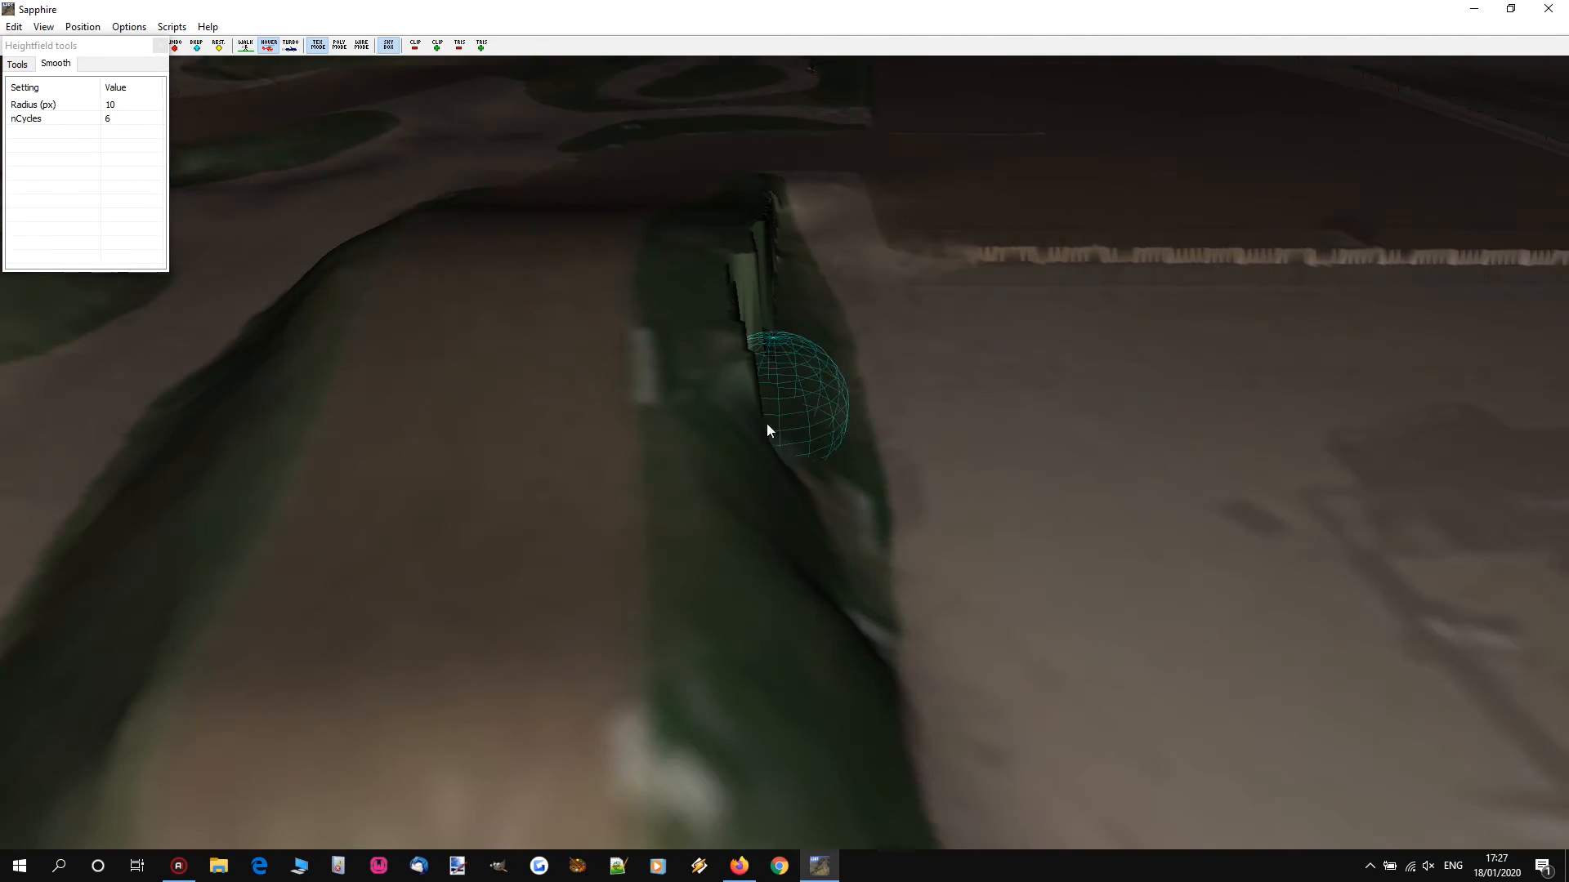
mouse_move(737, 378)
left_mouse_down()
mouse_move(746, 444)
mouse_move(725, 371)
mouse_move(740, 480)
mouse_move(741, 378)
mouse_move(759, 436)
mouse_move(756, 370)
mouse_move(743, 749)
mouse_move(714, 574)
mouse_move(715, 447)
mouse_move(763, 619)
mouse_move(743, 531)
left_mouse_up()
scroll(746, 548, "down", 3)
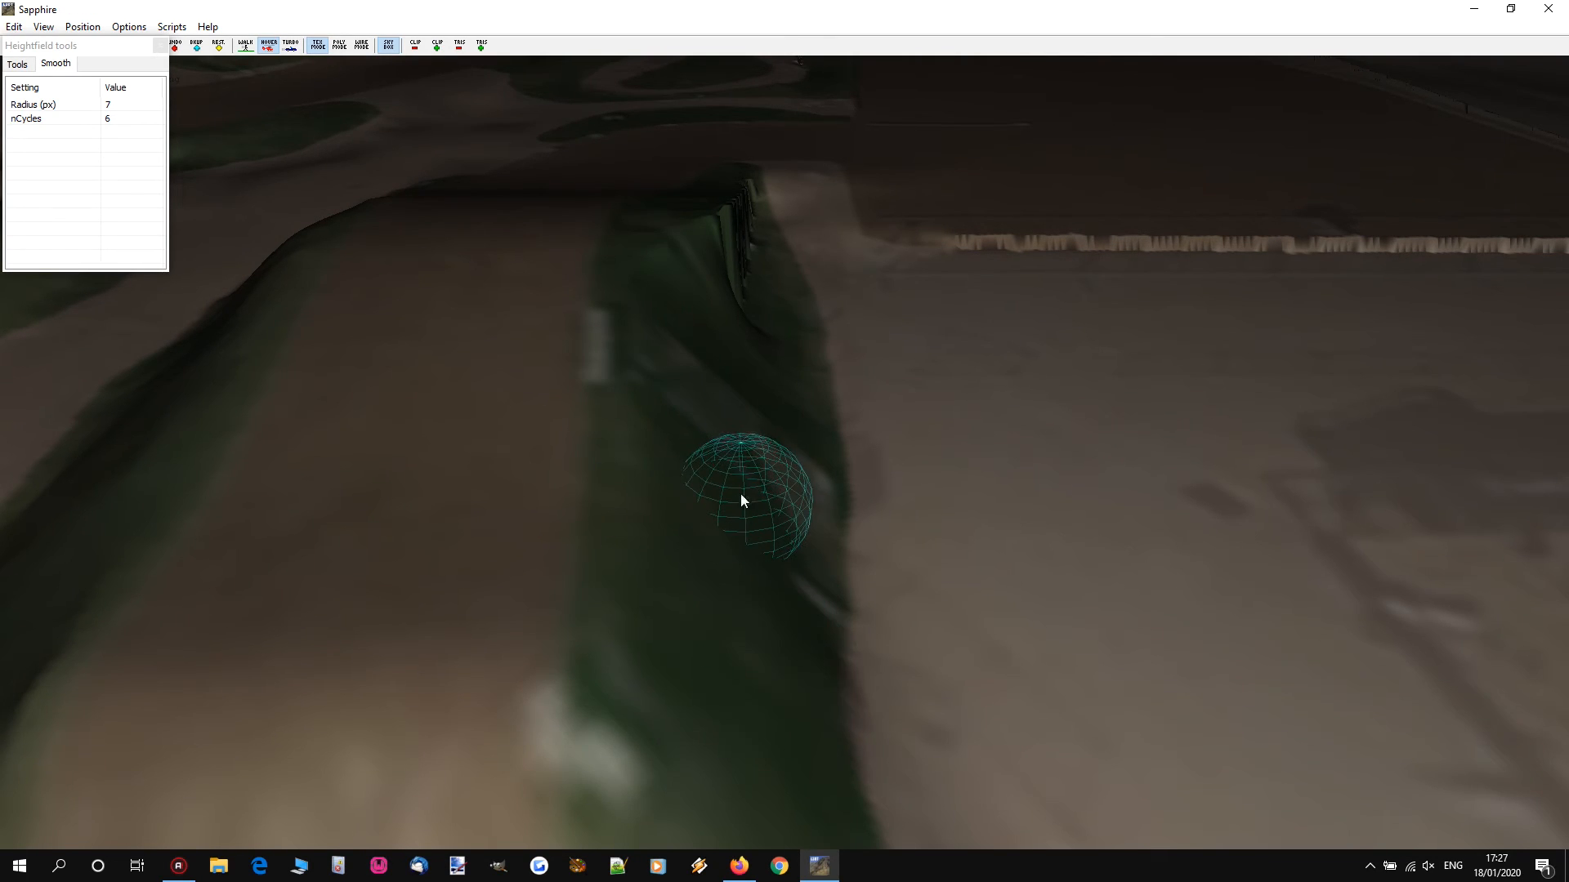
Step: Smooth the creases in the opposite grassy bank at a 5 px radius, increasing it to 9 px towards the far end
key("s")
scroll(744, 370, "down", 2)
mouse_move(711, 338)
left_mouse_down()
mouse_move(717, 369)
mouse_move(712, 299)
left_mouse_up()
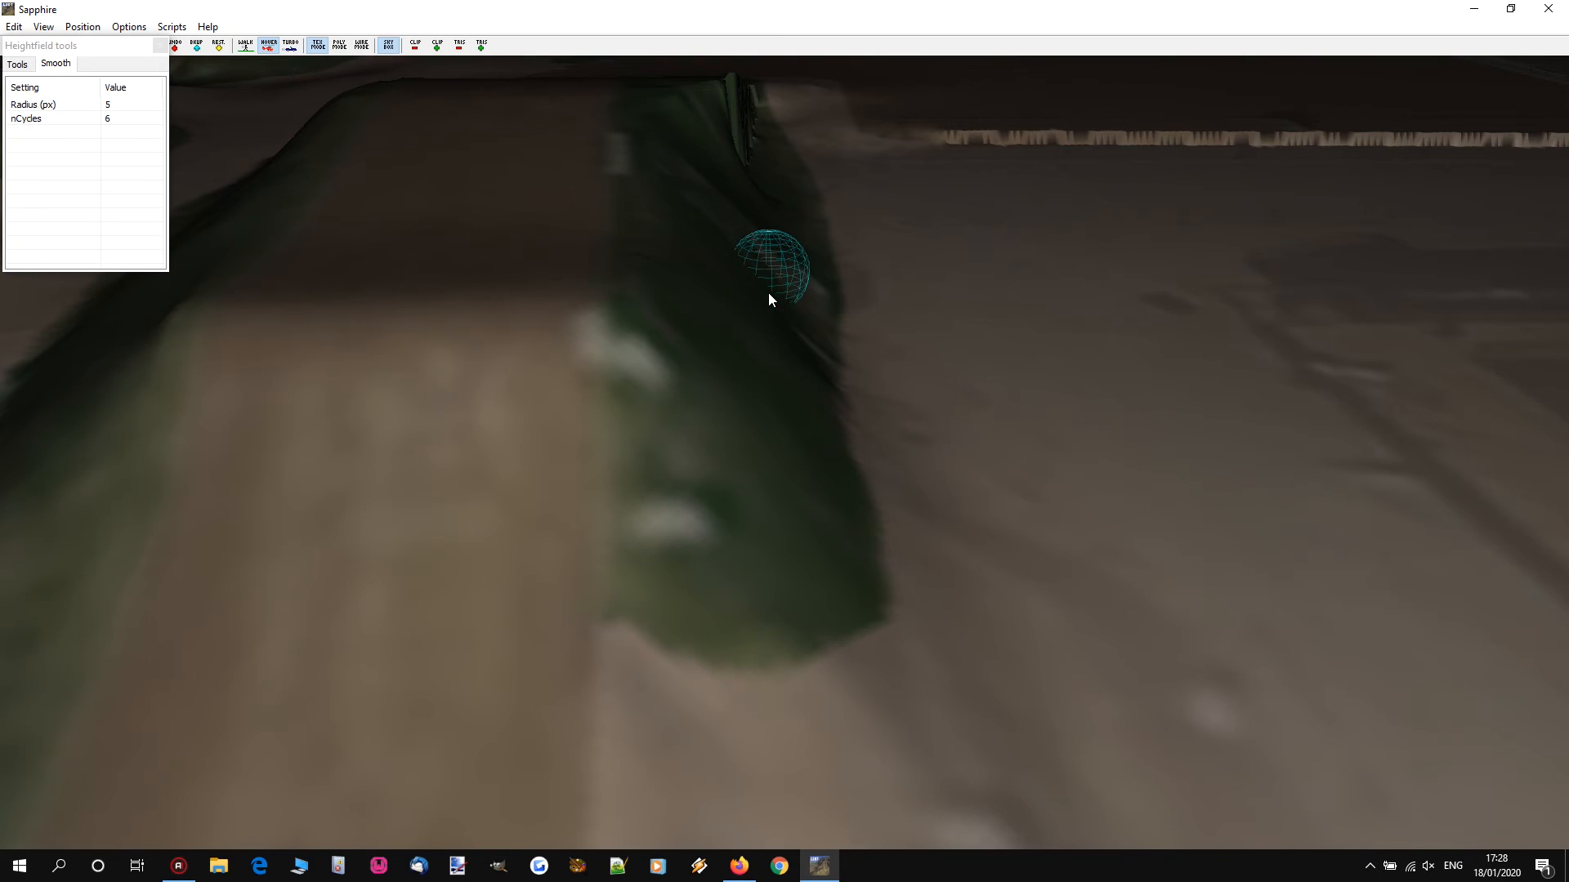
key("w")
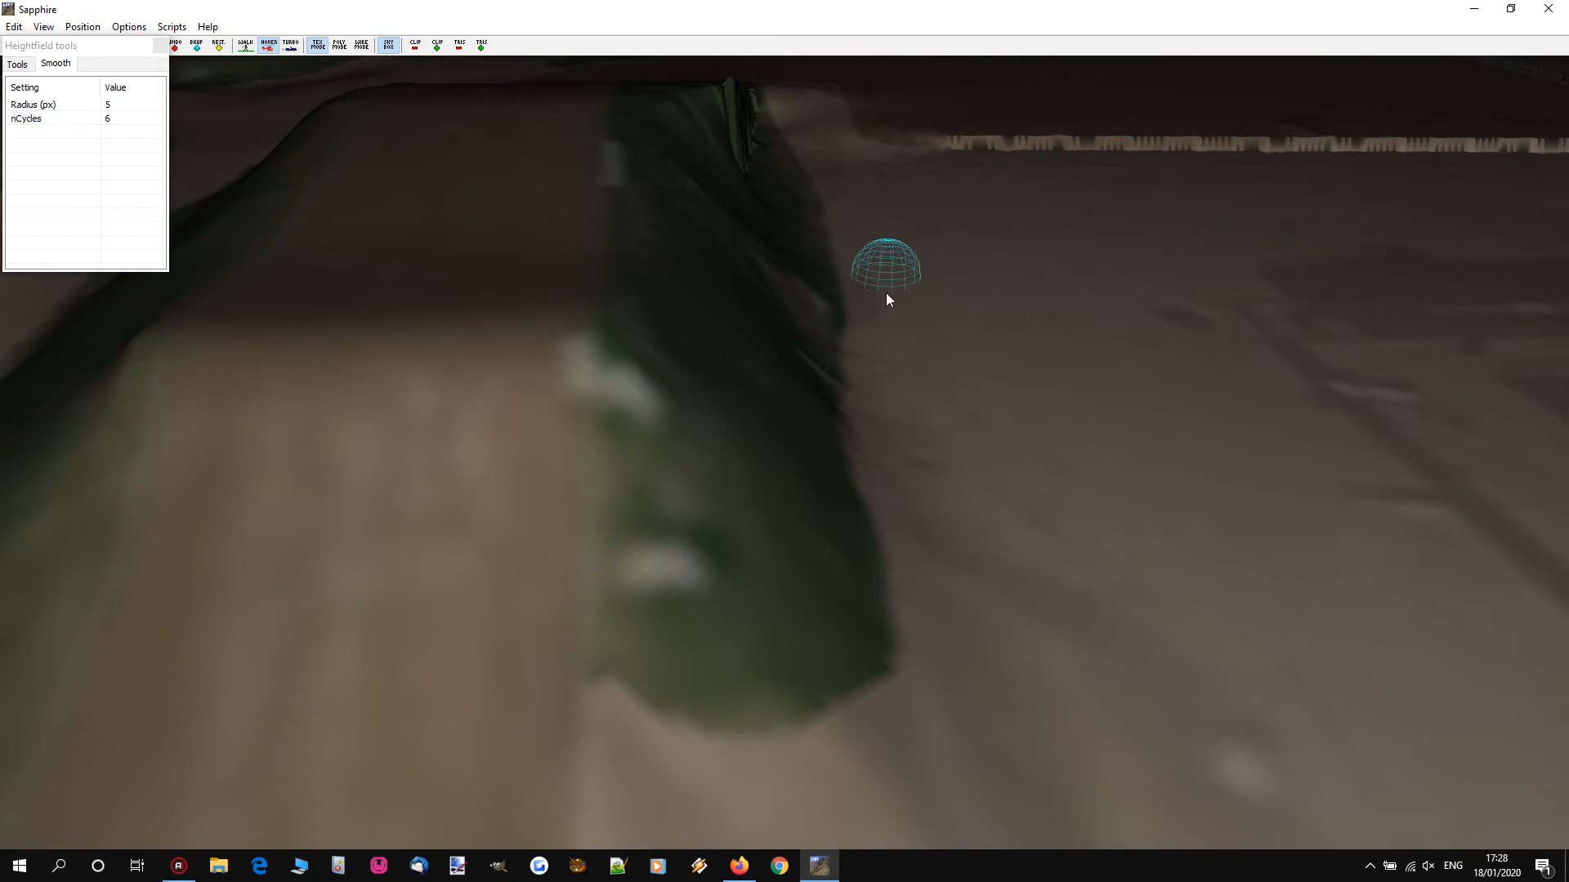
key("w")
scroll(724, 489, "up", 2)
scroll(729, 445, "up", 2)
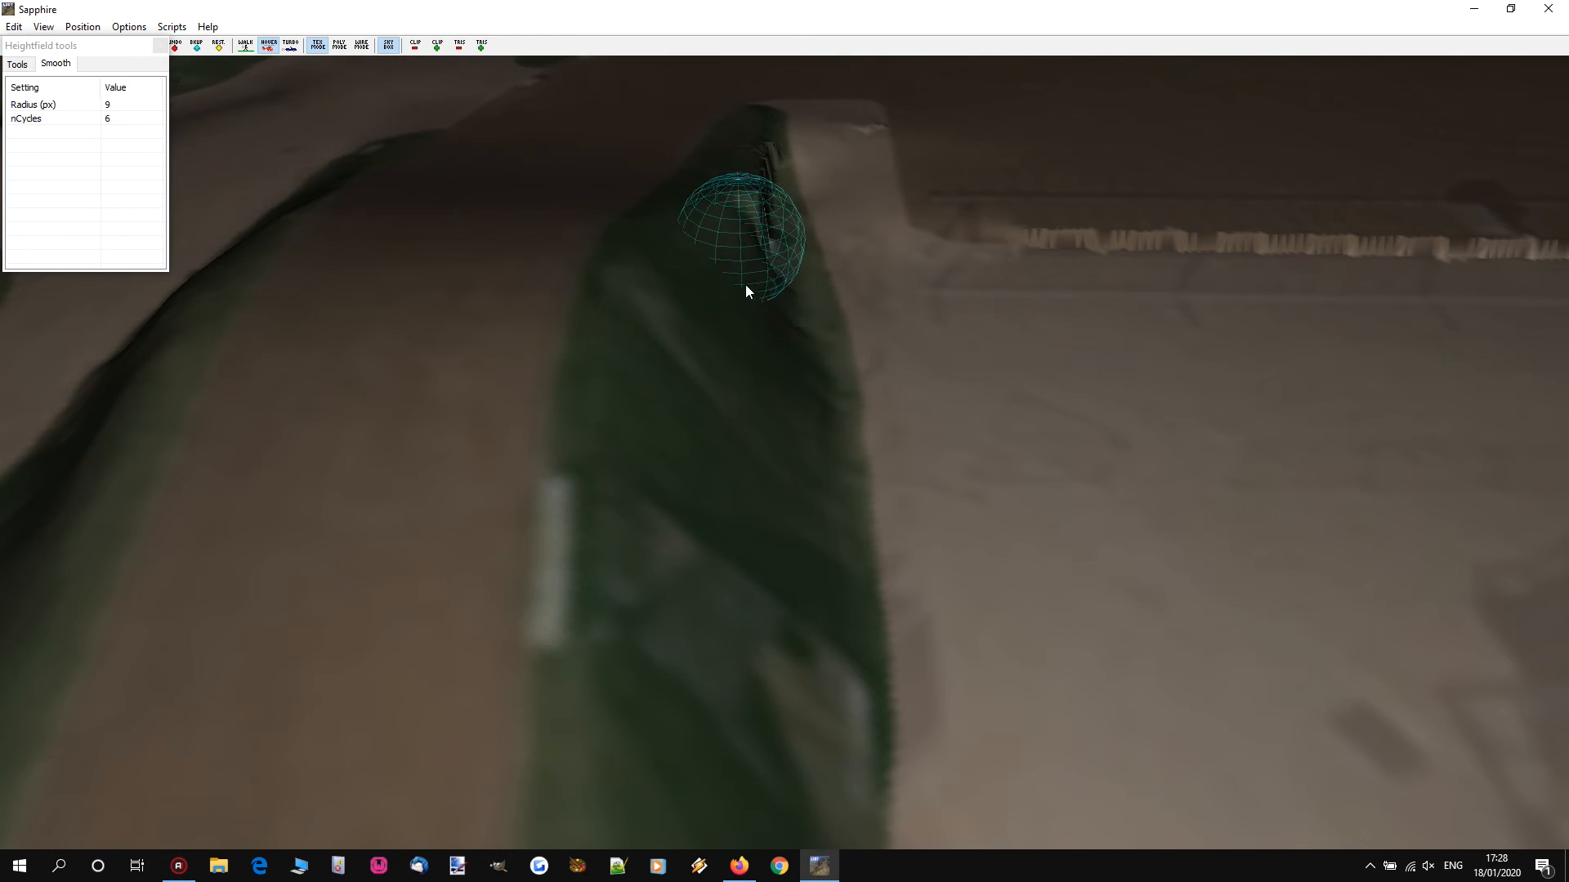
Step: Smooth the last jagged ridges at the far end of the opposite bank with a 6 px radius
scroll(789, 522, "down", 3)
key("w")
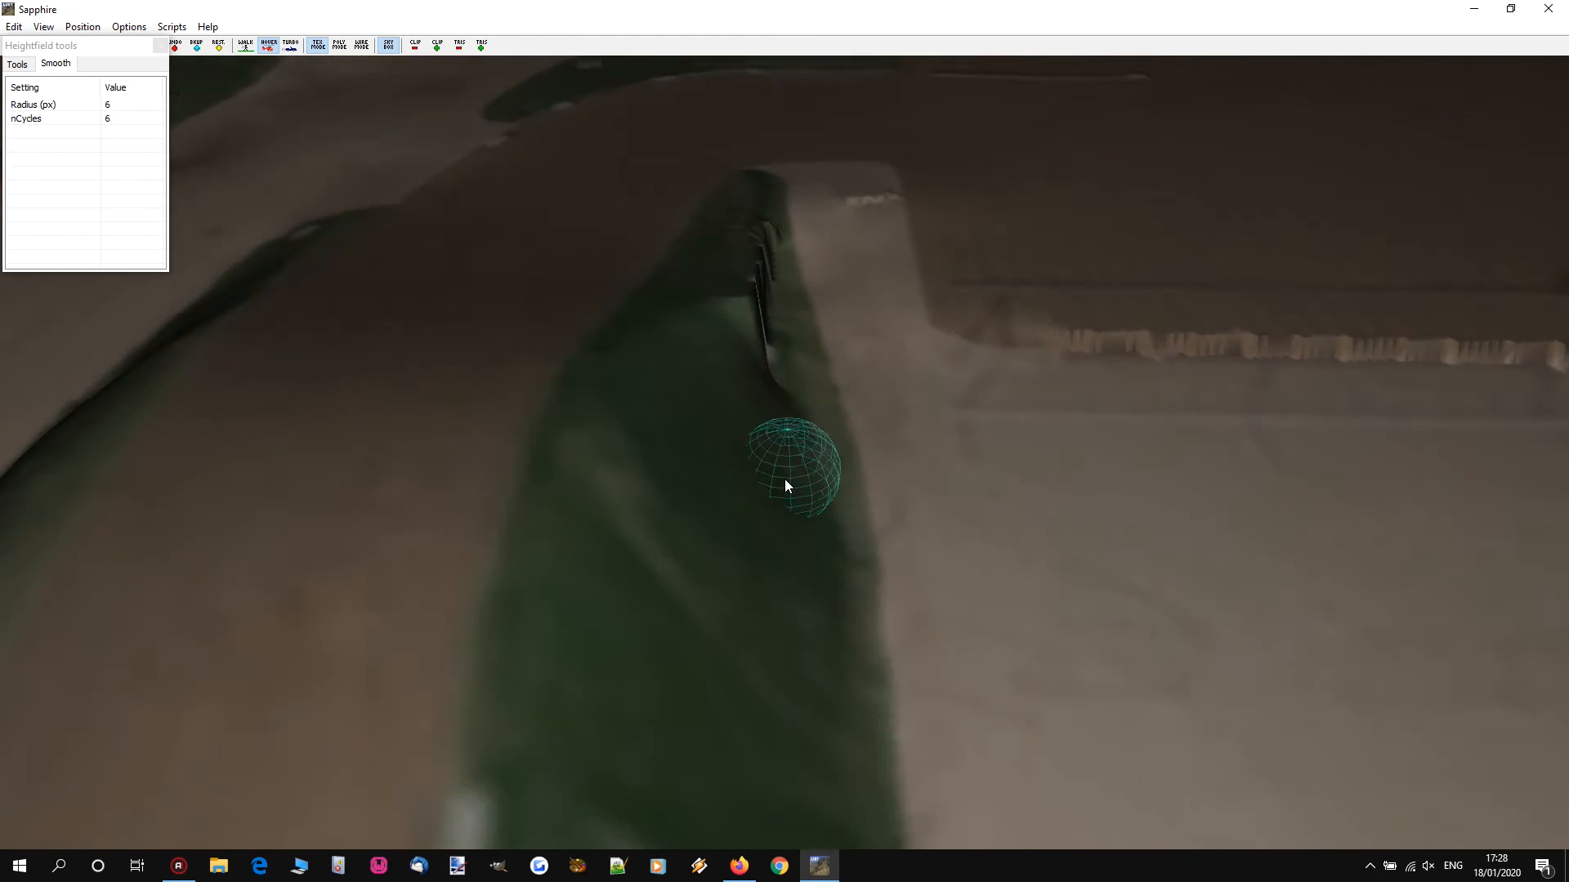
key("w")
mouse_move(730, 536)
left_mouse_down()
mouse_move(743, 460)
mouse_move(755, 541)
mouse_move(743, 346)
mouse_move(693, 515)
mouse_move(735, 362)
left_mouse_up()
mouse_move(754, 301)
left_mouse_down()
mouse_move(671, 452)
mouse_move(618, 676)
mouse_move(732, 378)
mouse_move(772, 618)
mouse_move(820, 696)
mouse_move(765, 452)
mouse_move(789, 734)
mouse_move(701, 560)
mouse_move(722, 247)
left_mouse_up()
key("w")
right_click_drag(722, 247, 727, 164)
Step: Examine the smoothed tabletop's side profile and ramp shape at ground level from across the neighbouring track section
key("s")
mouse_move(780, 417)
right_mouse_down()
mouse_move(786, 399)
mouse_move(726, 400)
mouse_move(784, 400)
right_mouse_up()
key("d")
key("w")
key("d")
key("d")
key("w")
key("w")
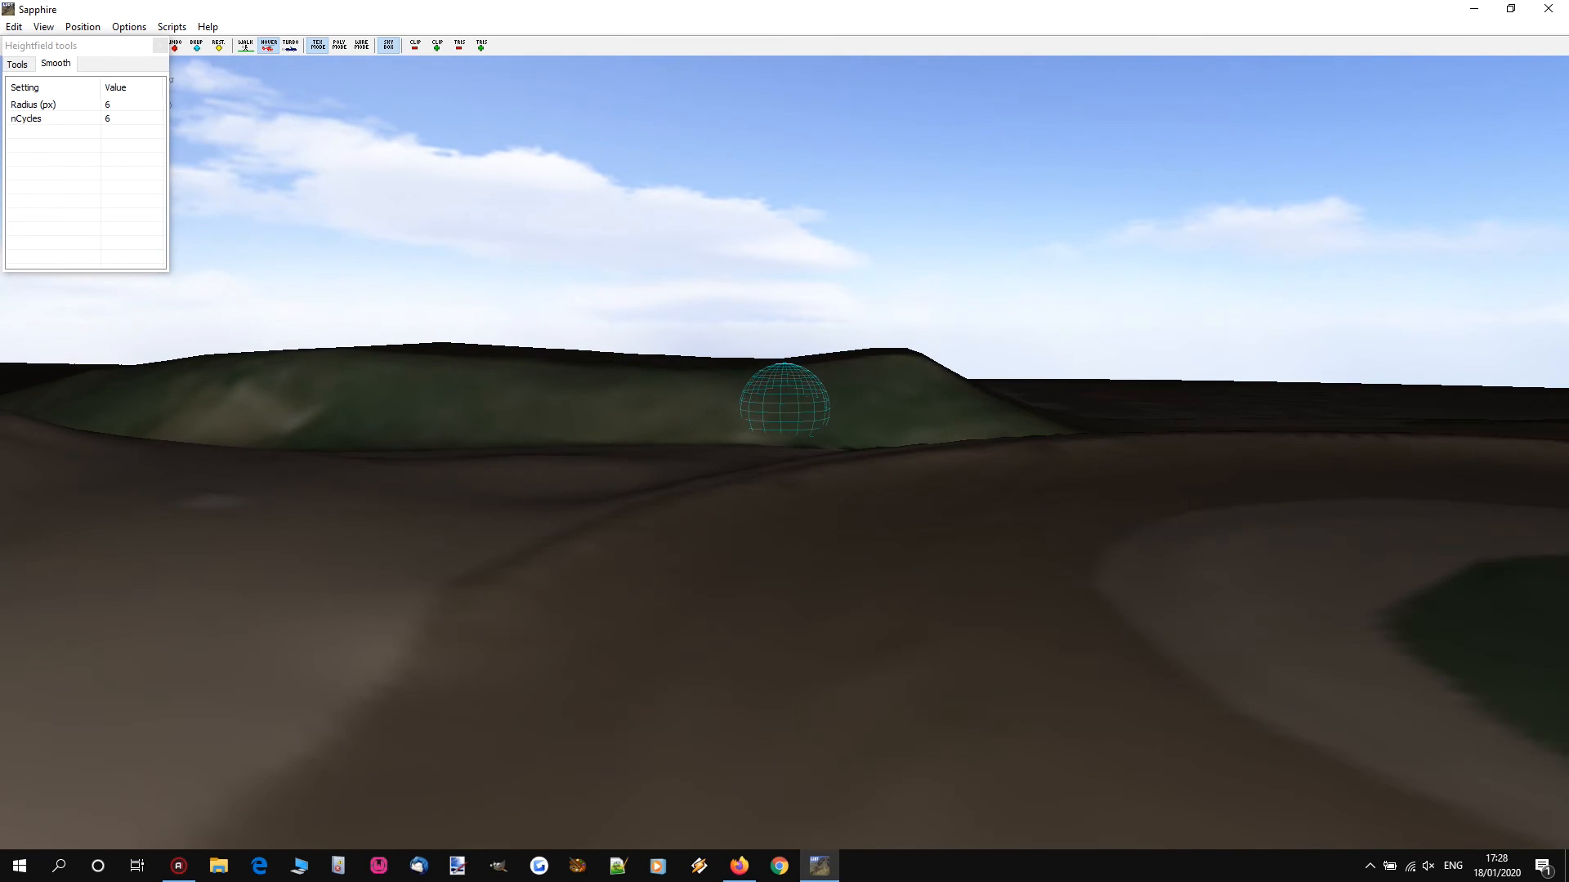
key("s")
key("w")
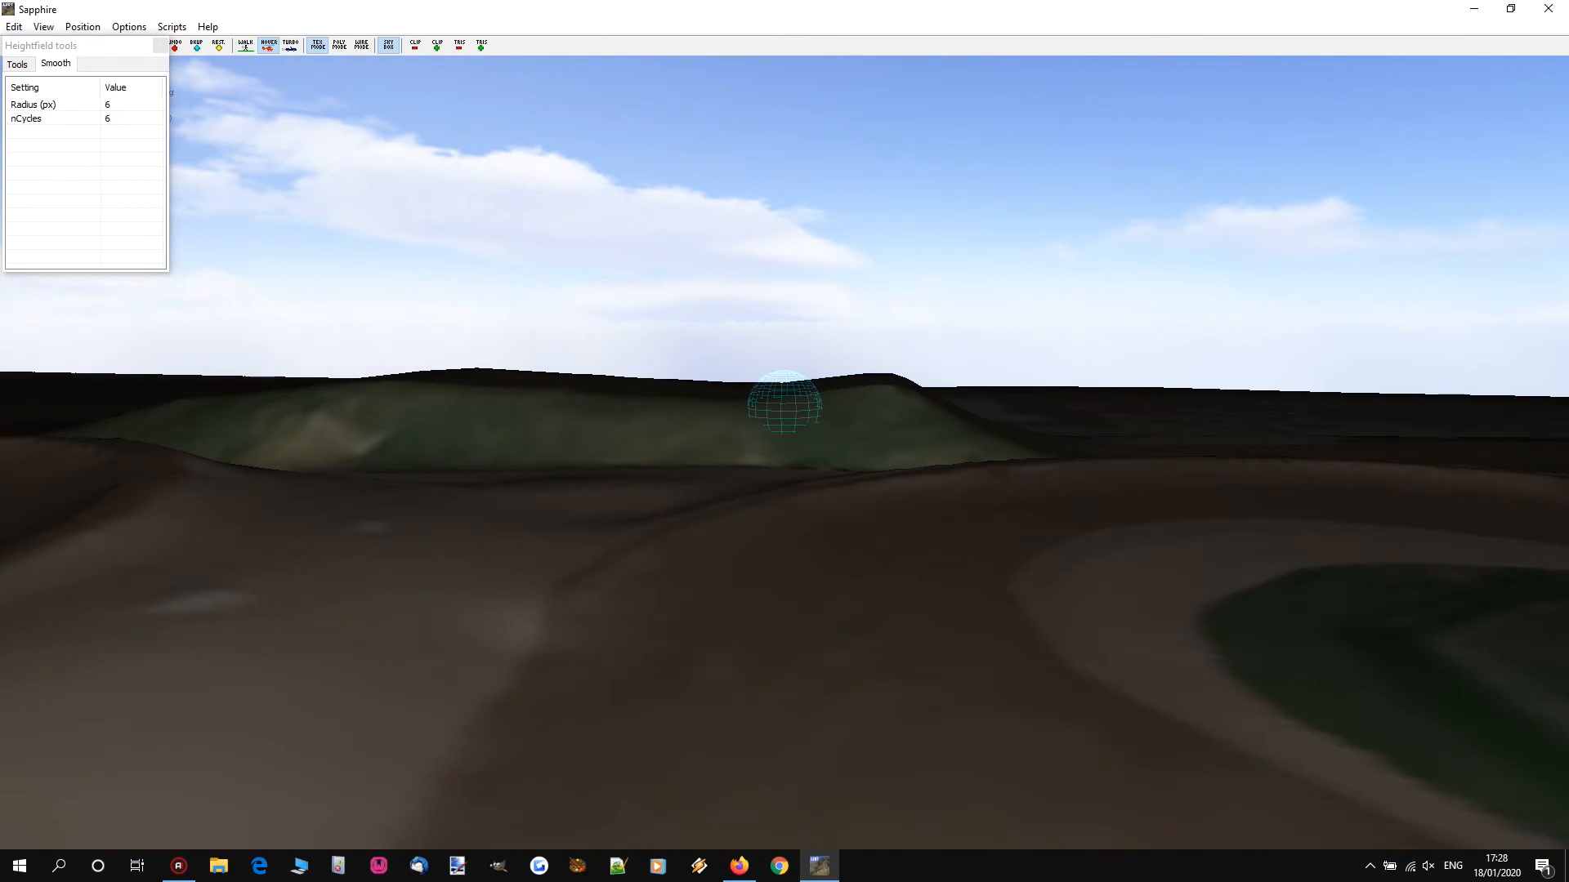
key("w")
right_click_drag(784, 401, 784, 302)
key("w")
key("w")
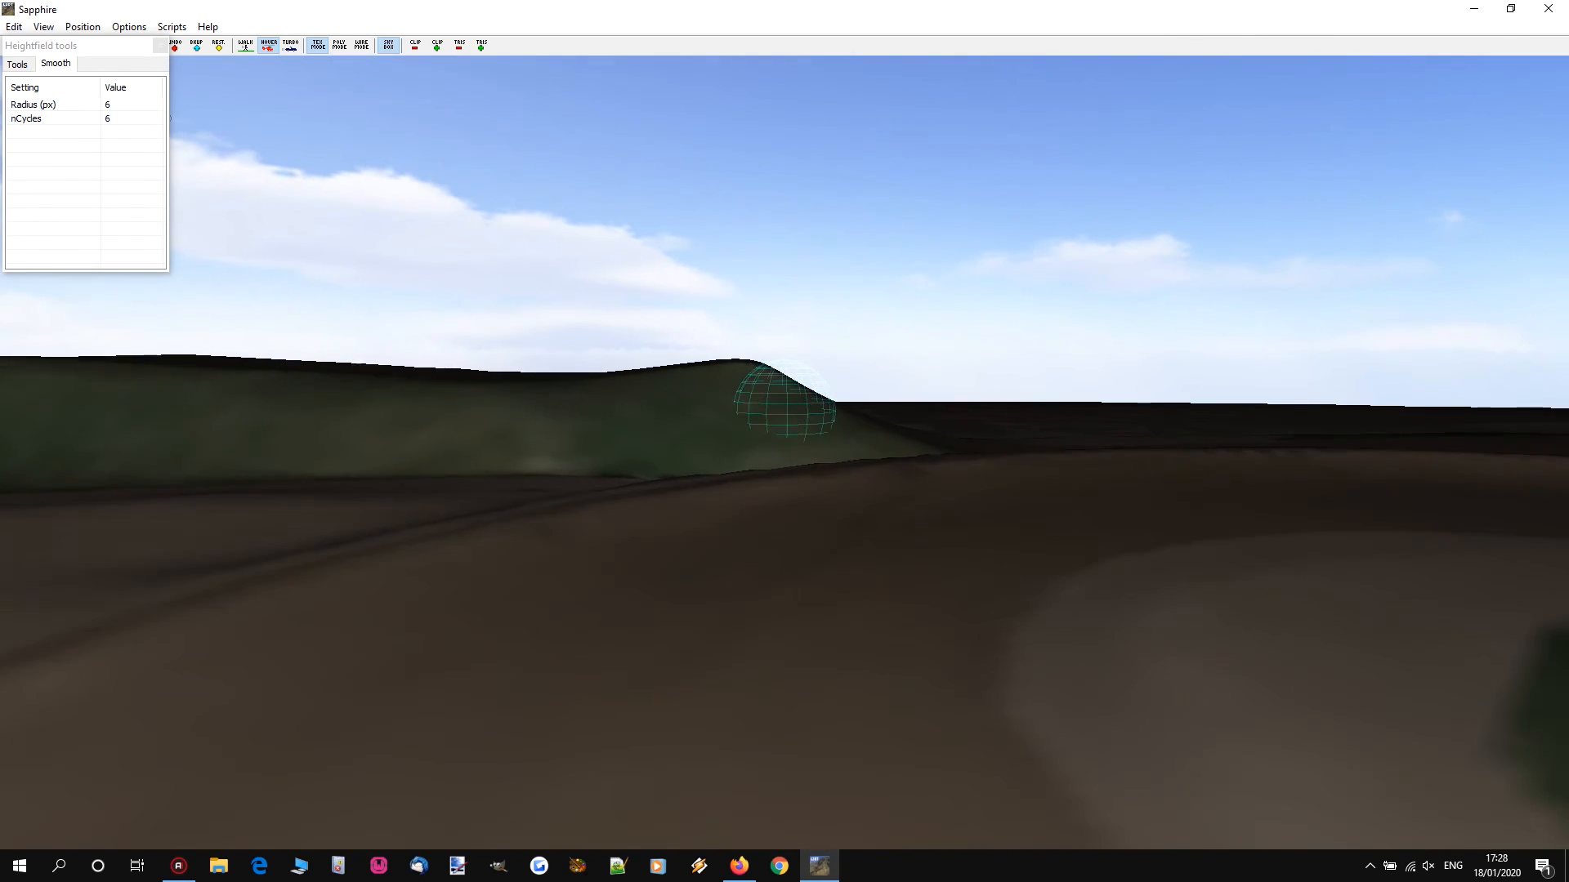
key("w")
mouse_move(784, 400)
right_mouse_down()
mouse_move(683, 391)
mouse_move(781, 406)
mouse_move(750, 392)
mouse_move(749, 343)
mouse_move(703, 364)
mouse_move(766, 400)
mouse_move(830, 395)
mouse_move(658, 375)
mouse_move(782, 391)
mouse_move(683, 392)
mouse_move(634, 368)
mouse_move(782, 397)
right_mouse_up()
Step: Survey the tabletop within the surrounding track, along with the hillside climbs and corners beyond it
key("s")
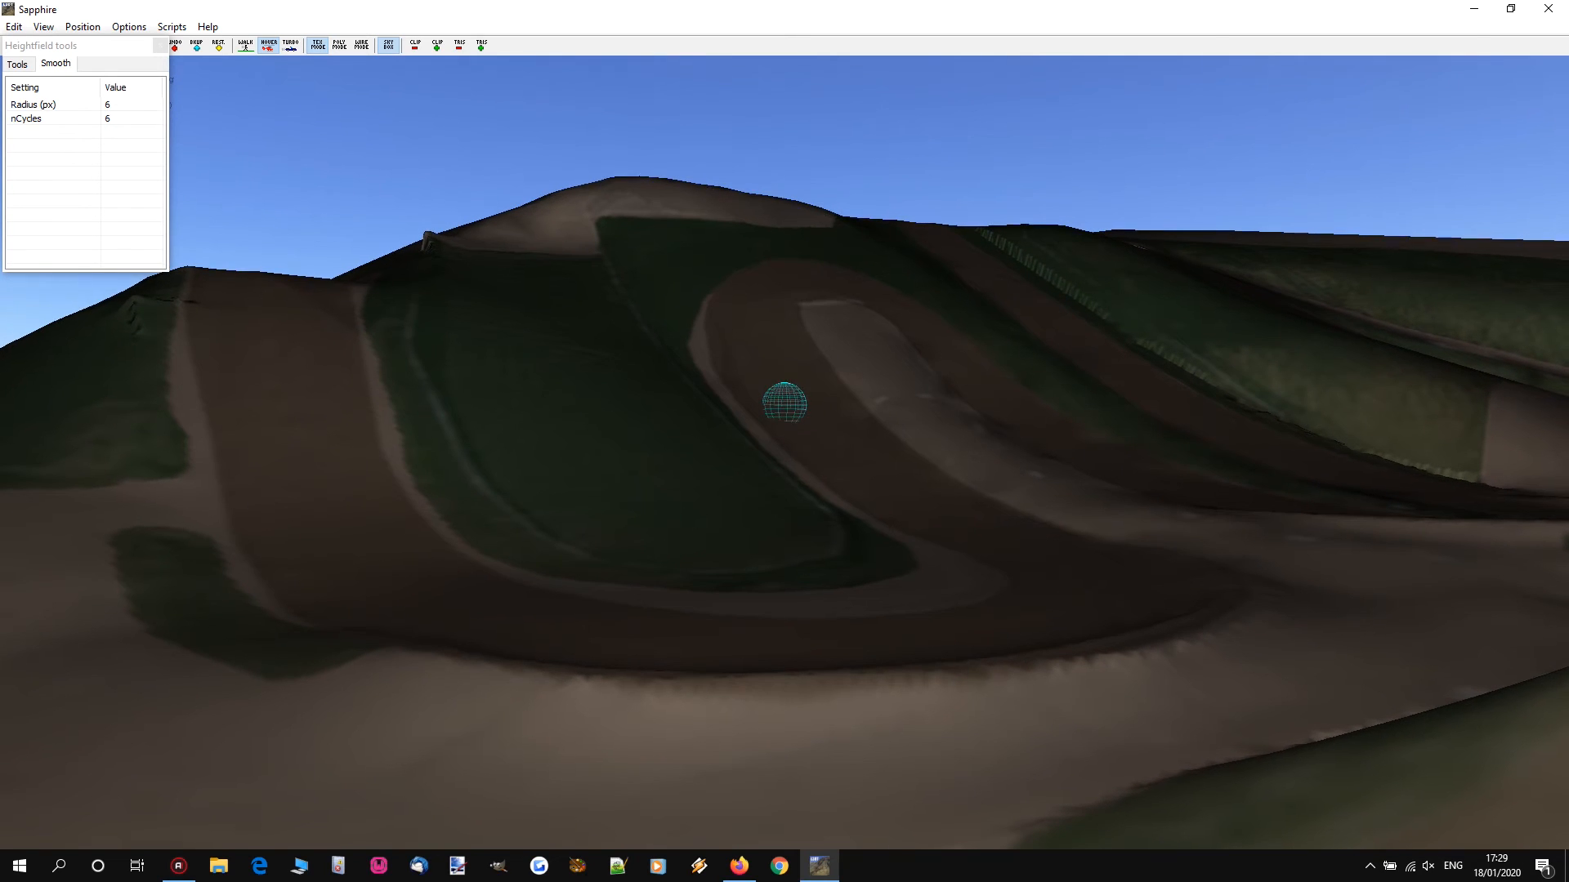
mouse_move(784, 401)
right_mouse_down()
mouse_move(802, 410)
mouse_move(767, 361)
mouse_move(777, 389)
mouse_move(759, 396)
mouse_move(630, 384)
mouse_move(781, 409)
mouse_move(784, 385)
mouse_move(785, 400)
mouse_move(833, 385)
mouse_move(777, 402)
mouse_move(658, 379)
mouse_move(785, 402)
mouse_move(781, 420)
mouse_move(785, 407)
mouse_move(663, 391)
mouse_move(801, 395)
mouse_move(787, 425)
right_mouse_up()
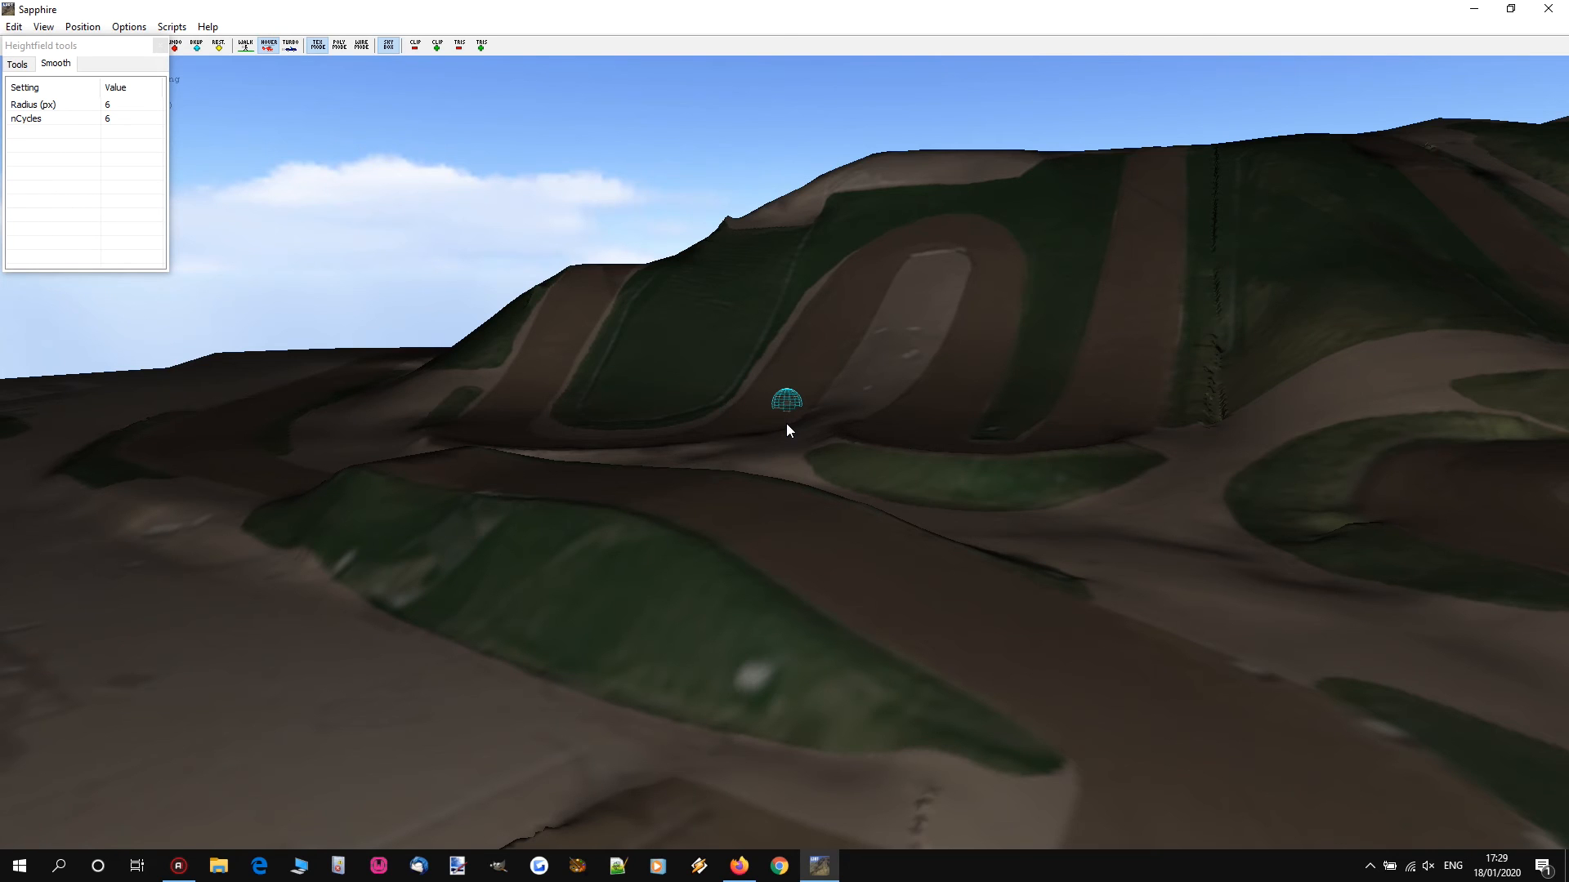
right_click(796, 420)
key("w")
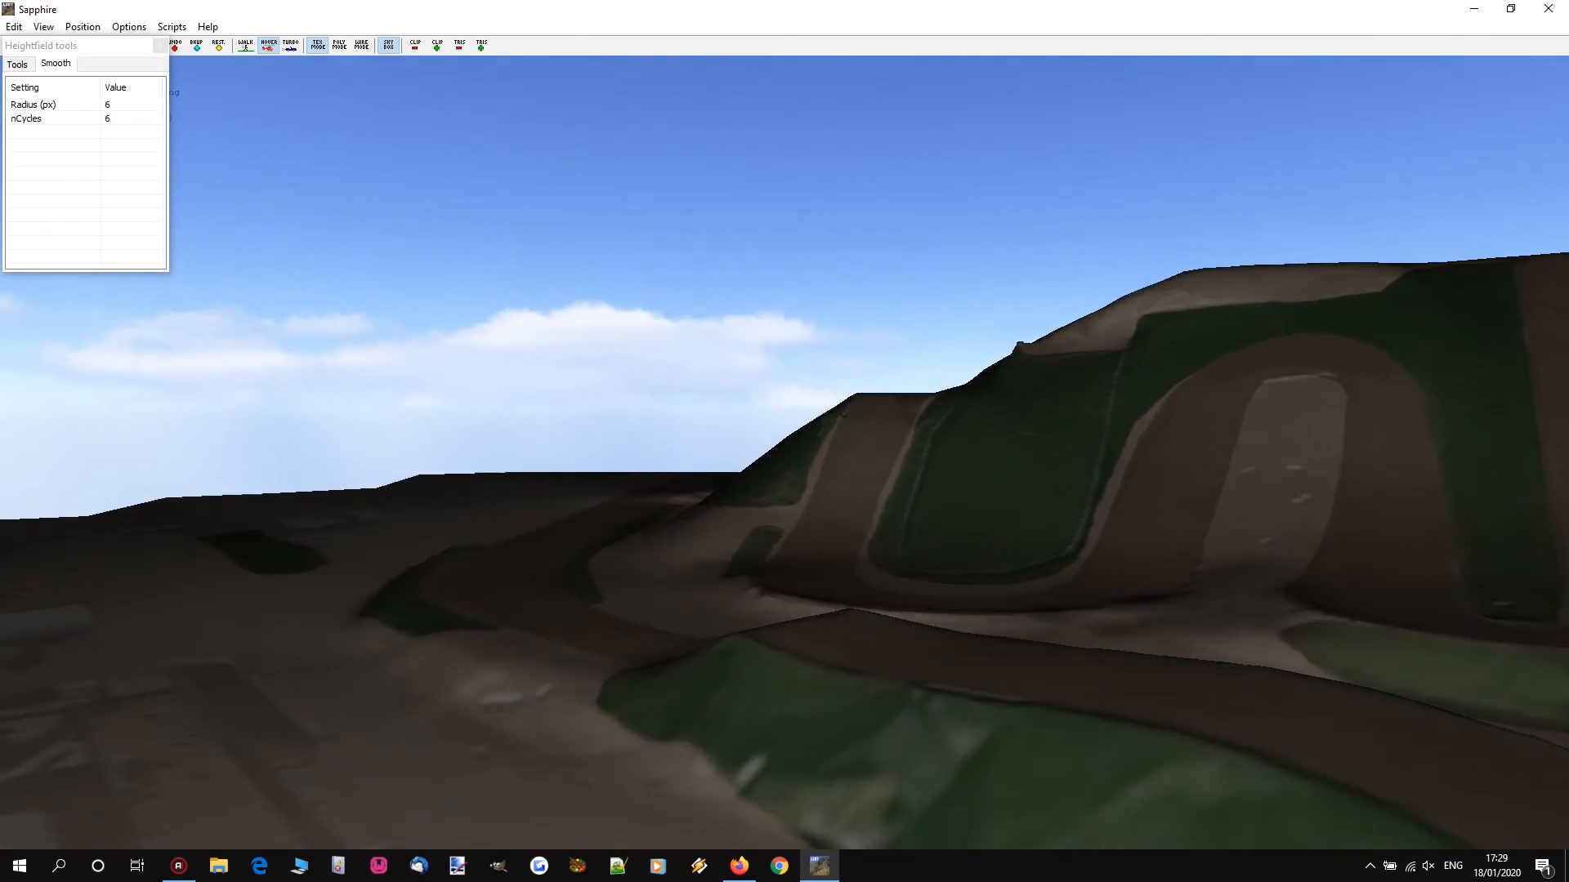
key("w")
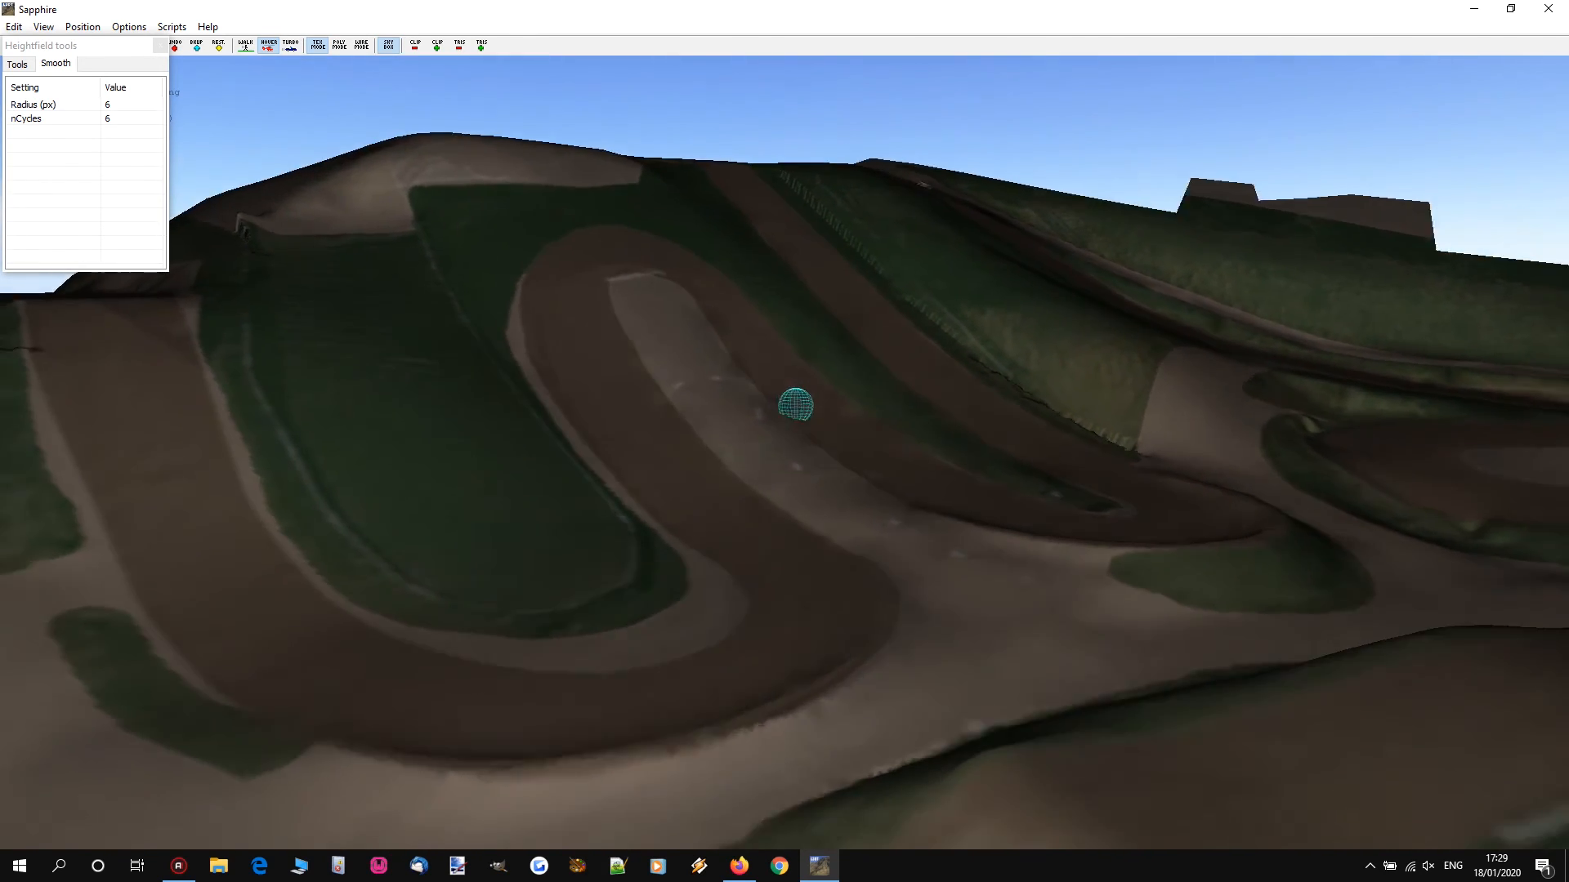
Step: Inspect the hillside hairpins, the jagged bank edge beside the climb, and the ground between these corners and the tabletop
key("w")
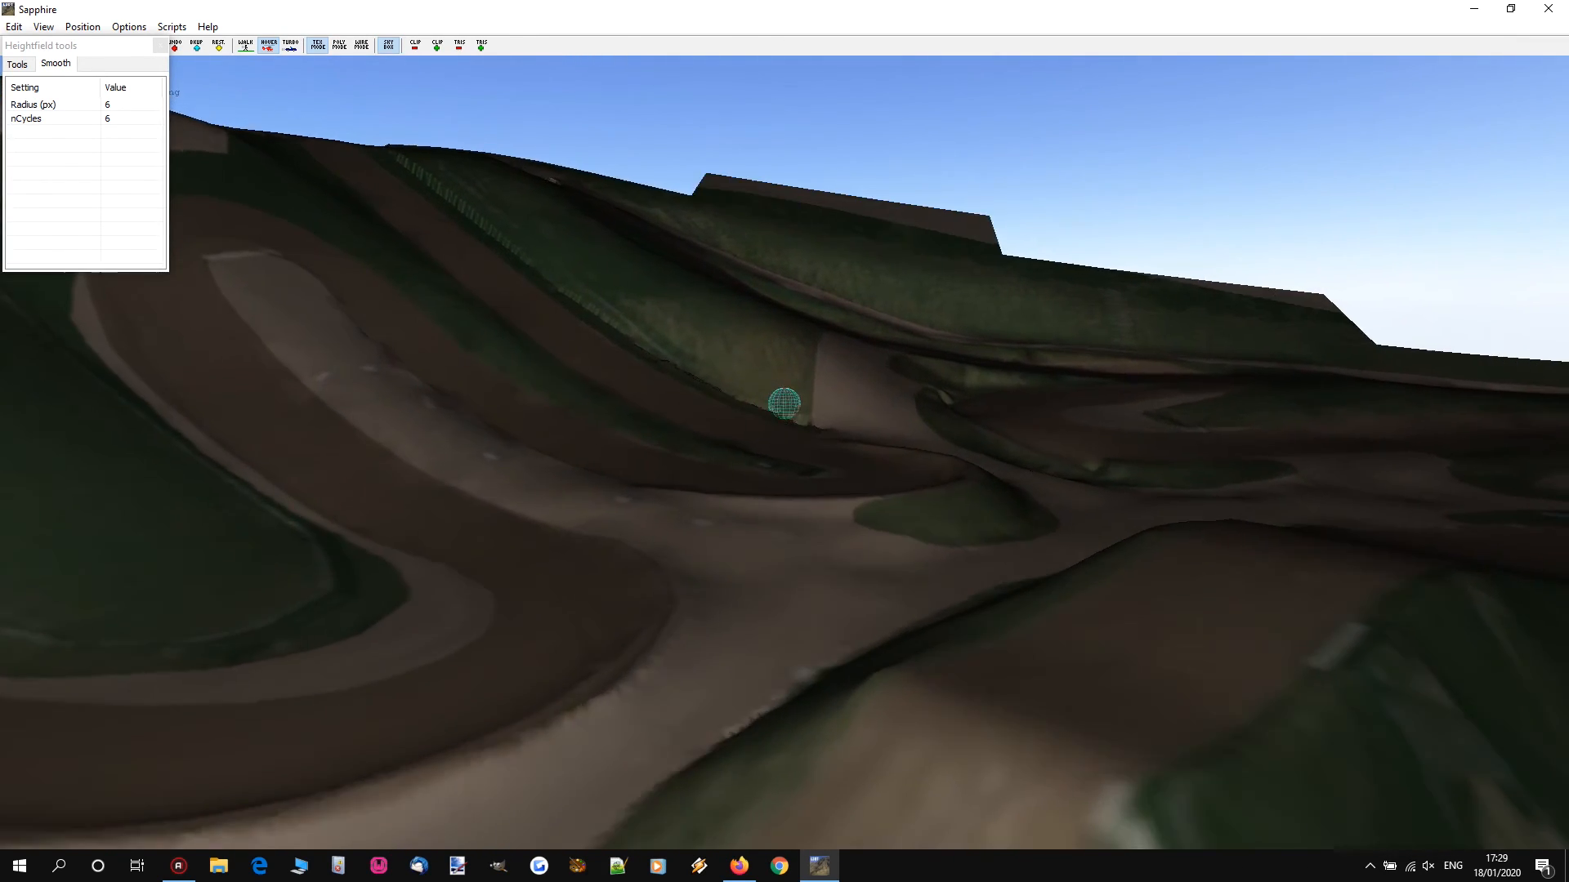
key("w")
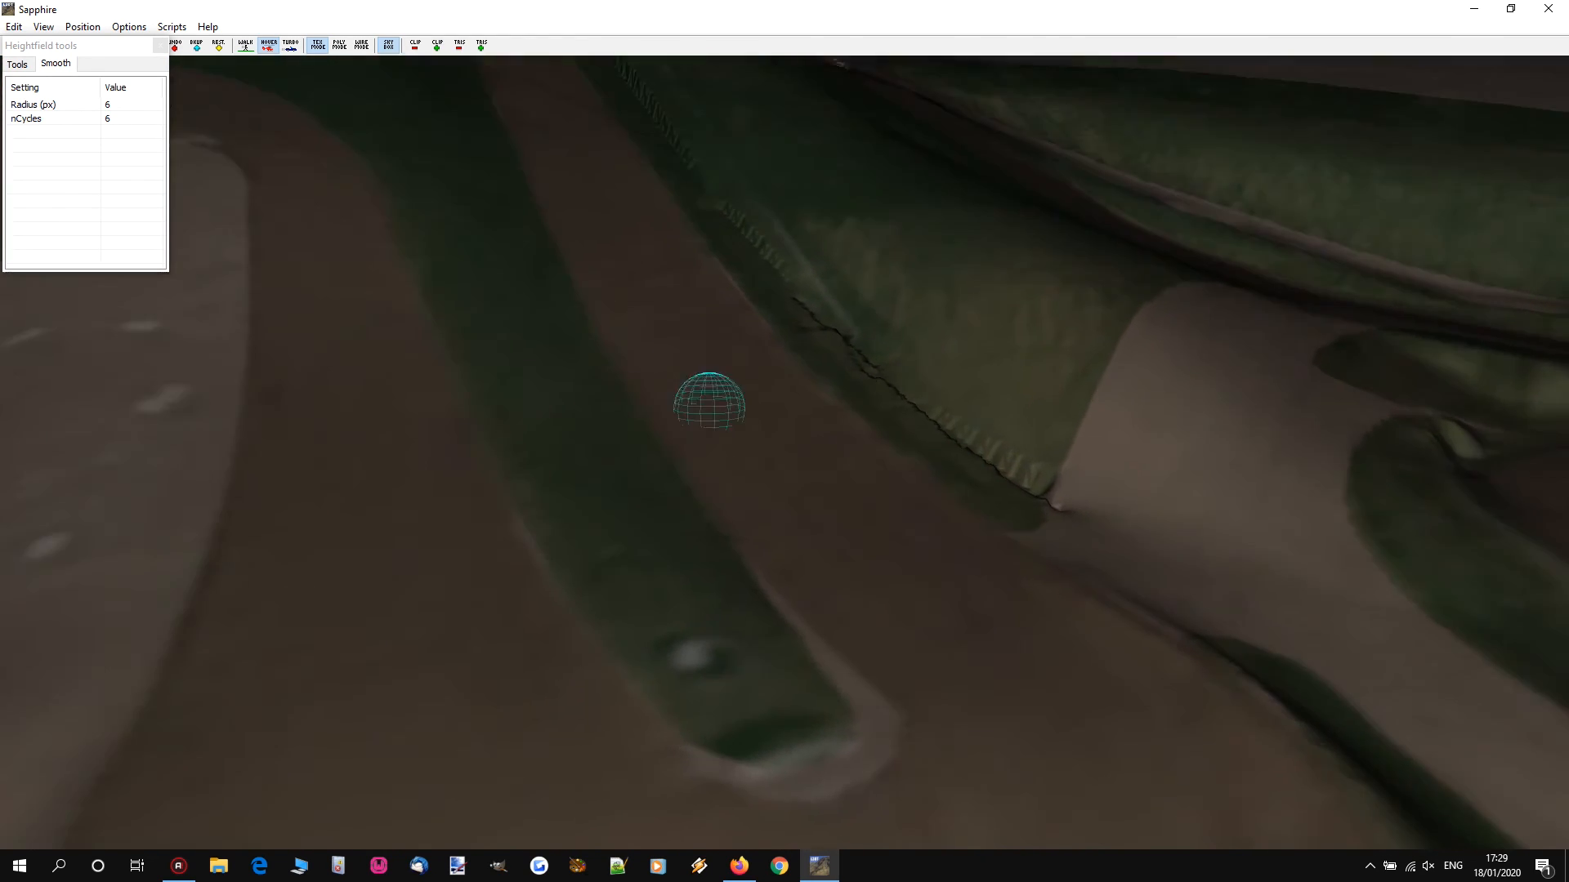
right_click_drag(710, 405, 780, 414)
key("s")
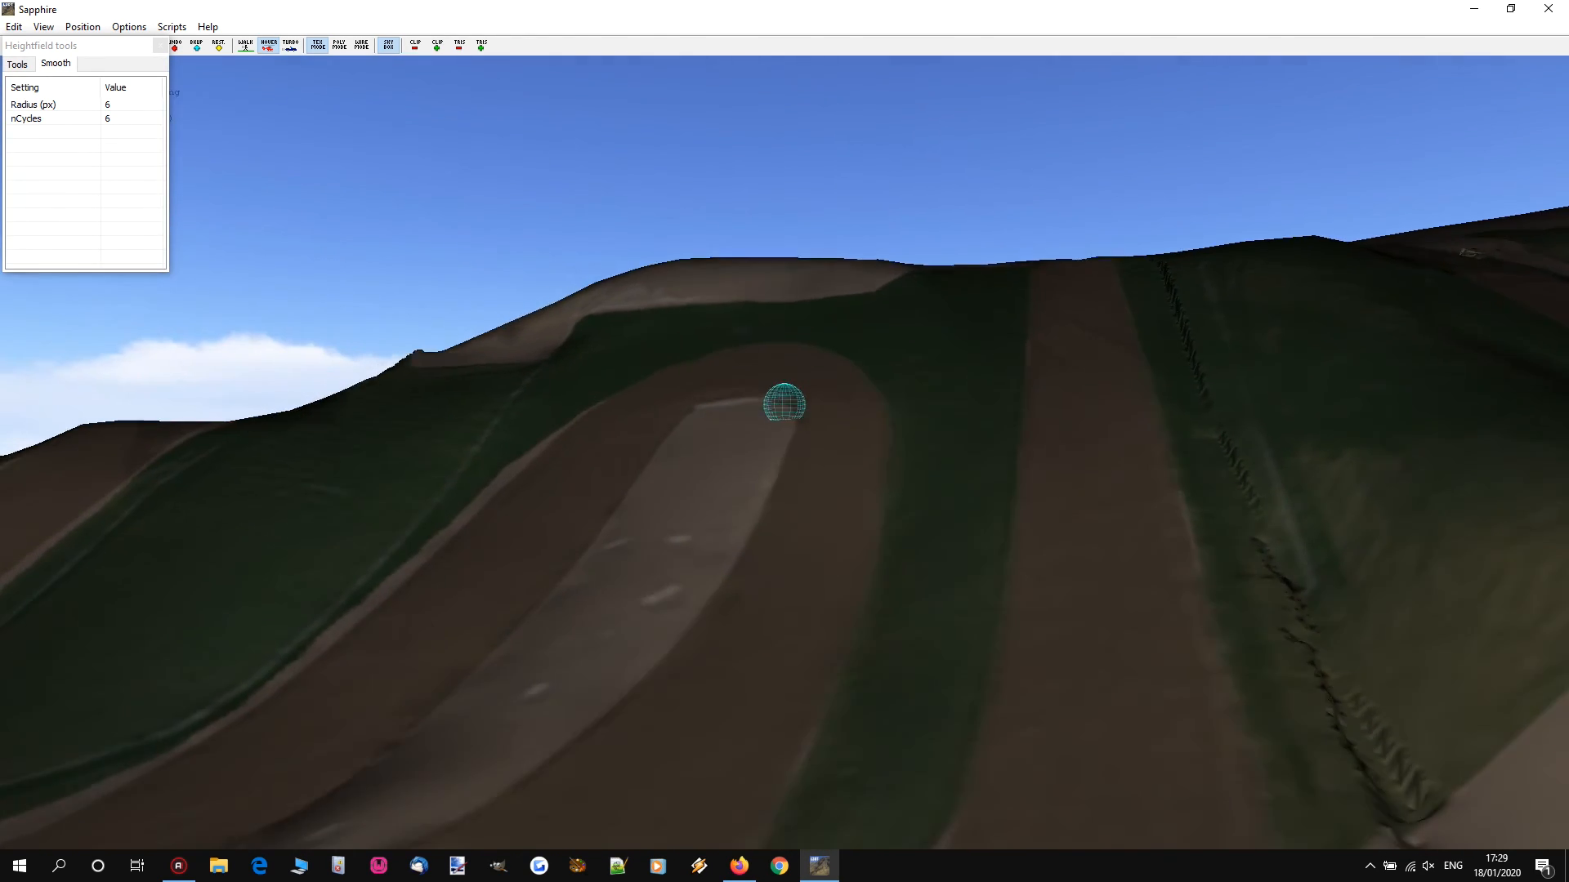
key("w")
key("s")
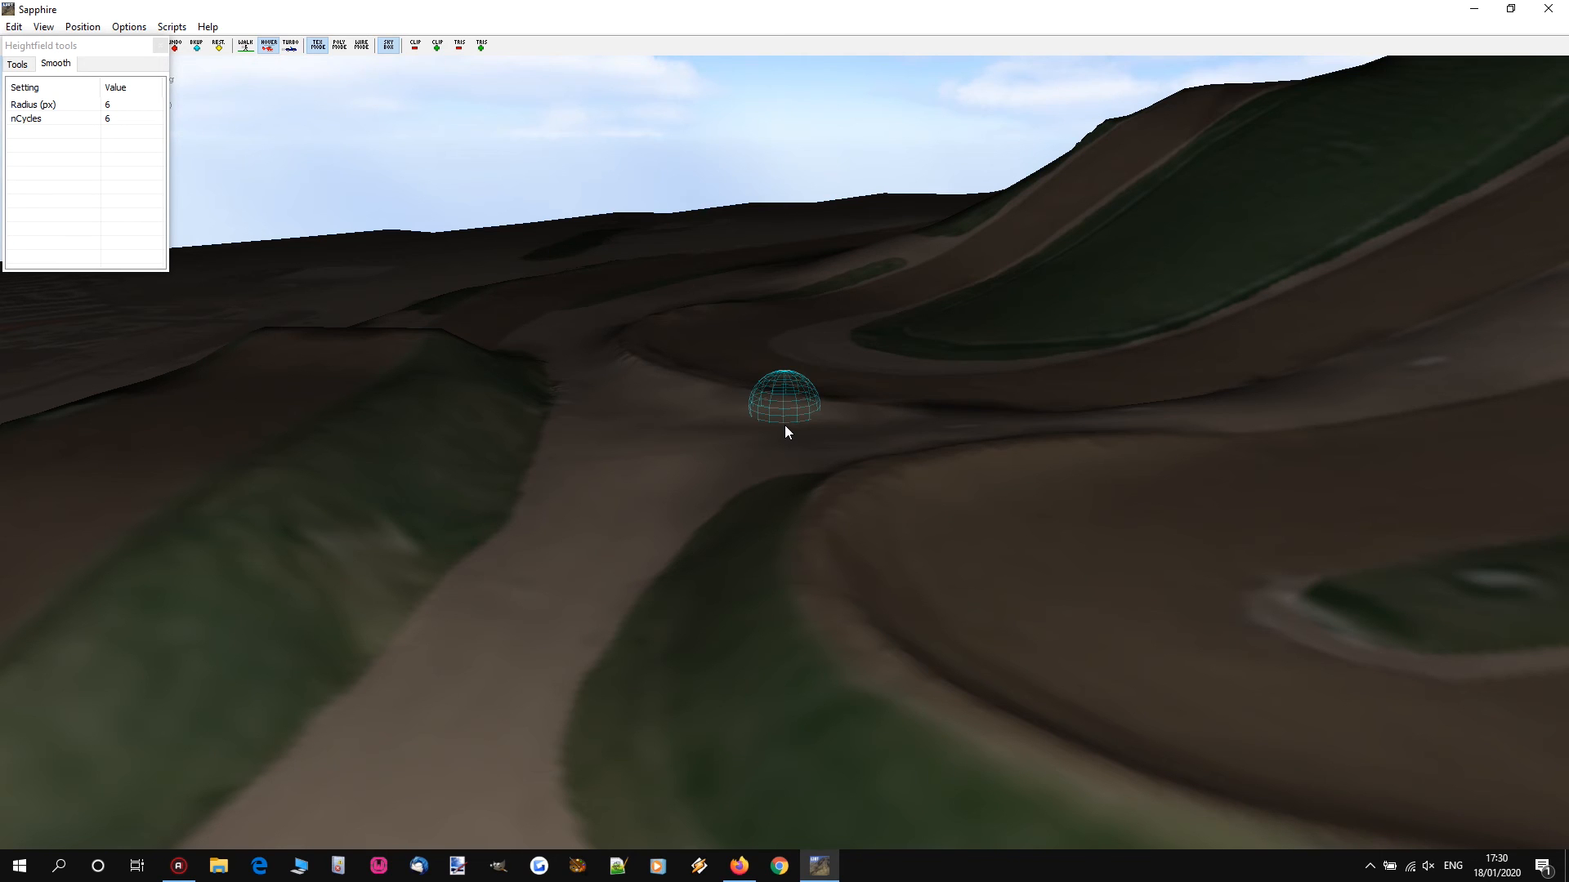
key("w")
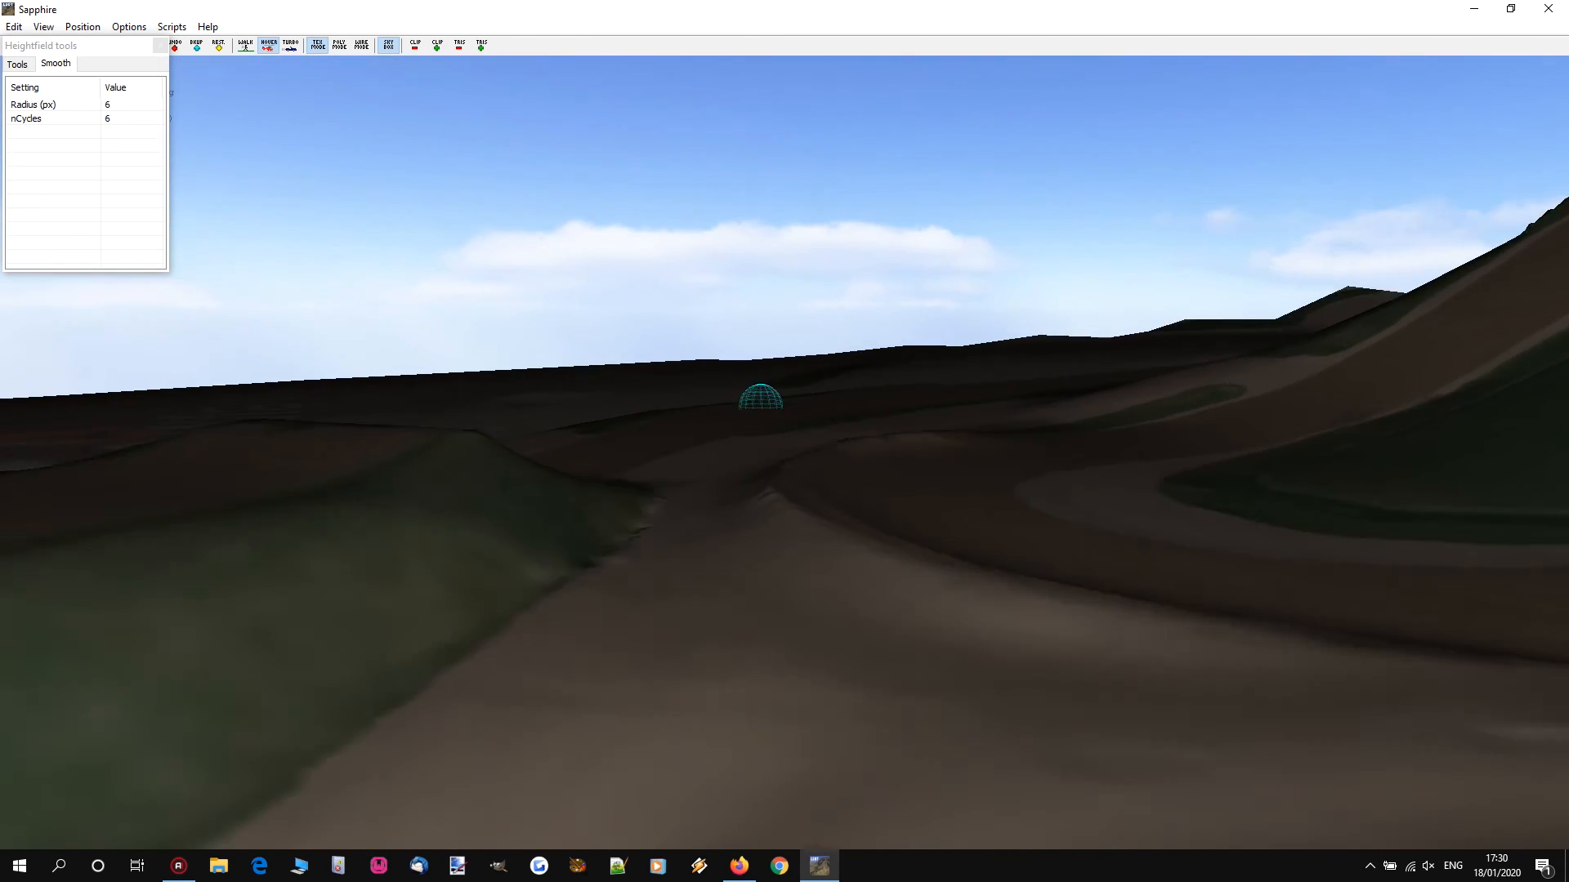
key("w")
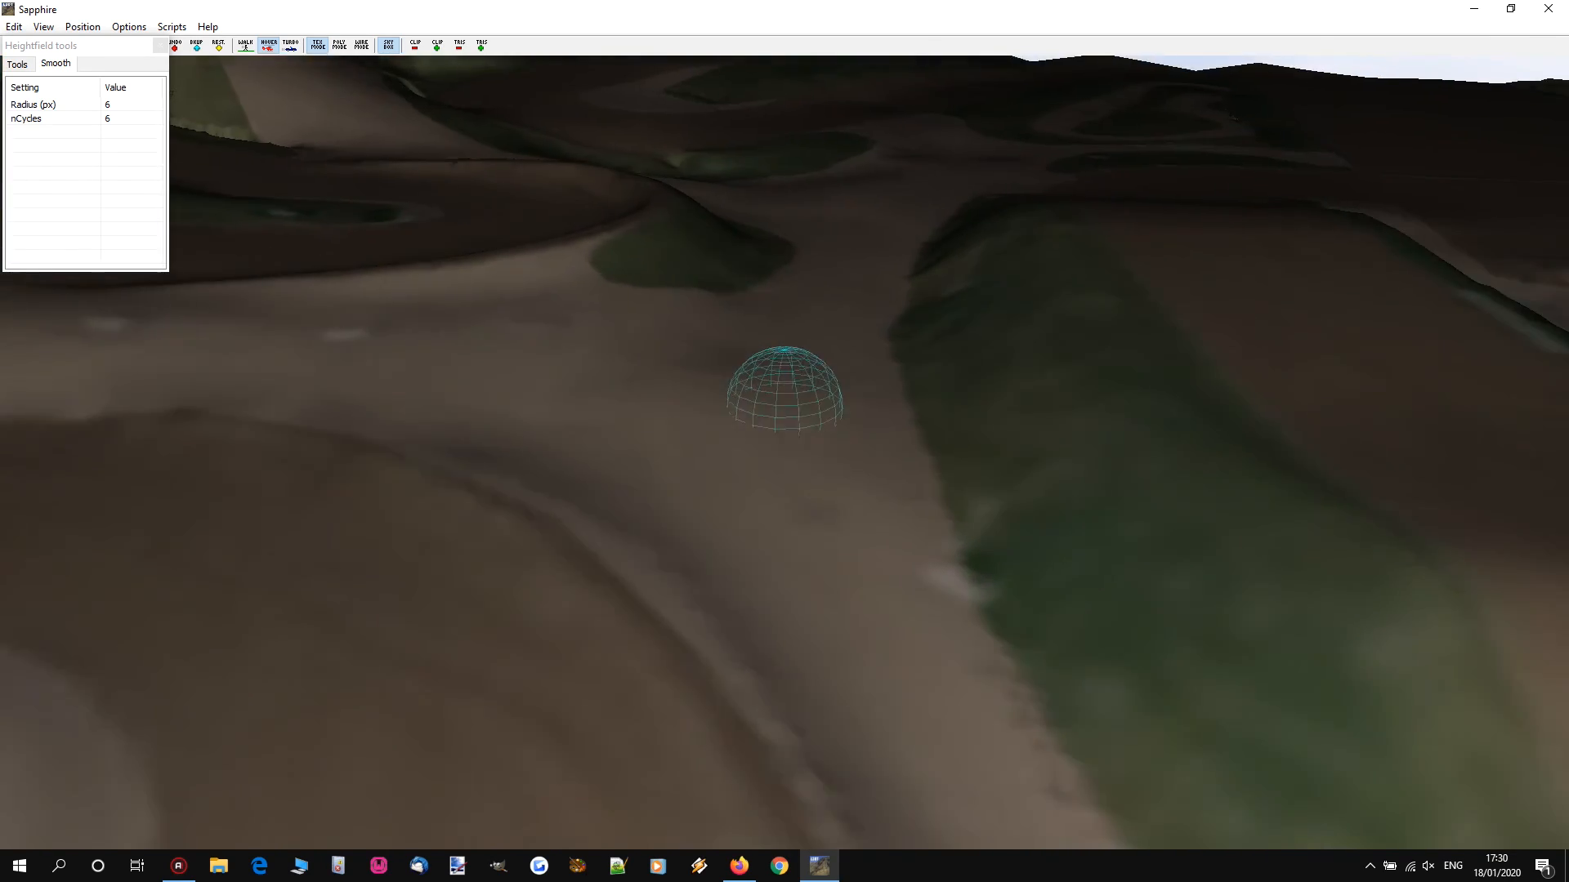
key("w")
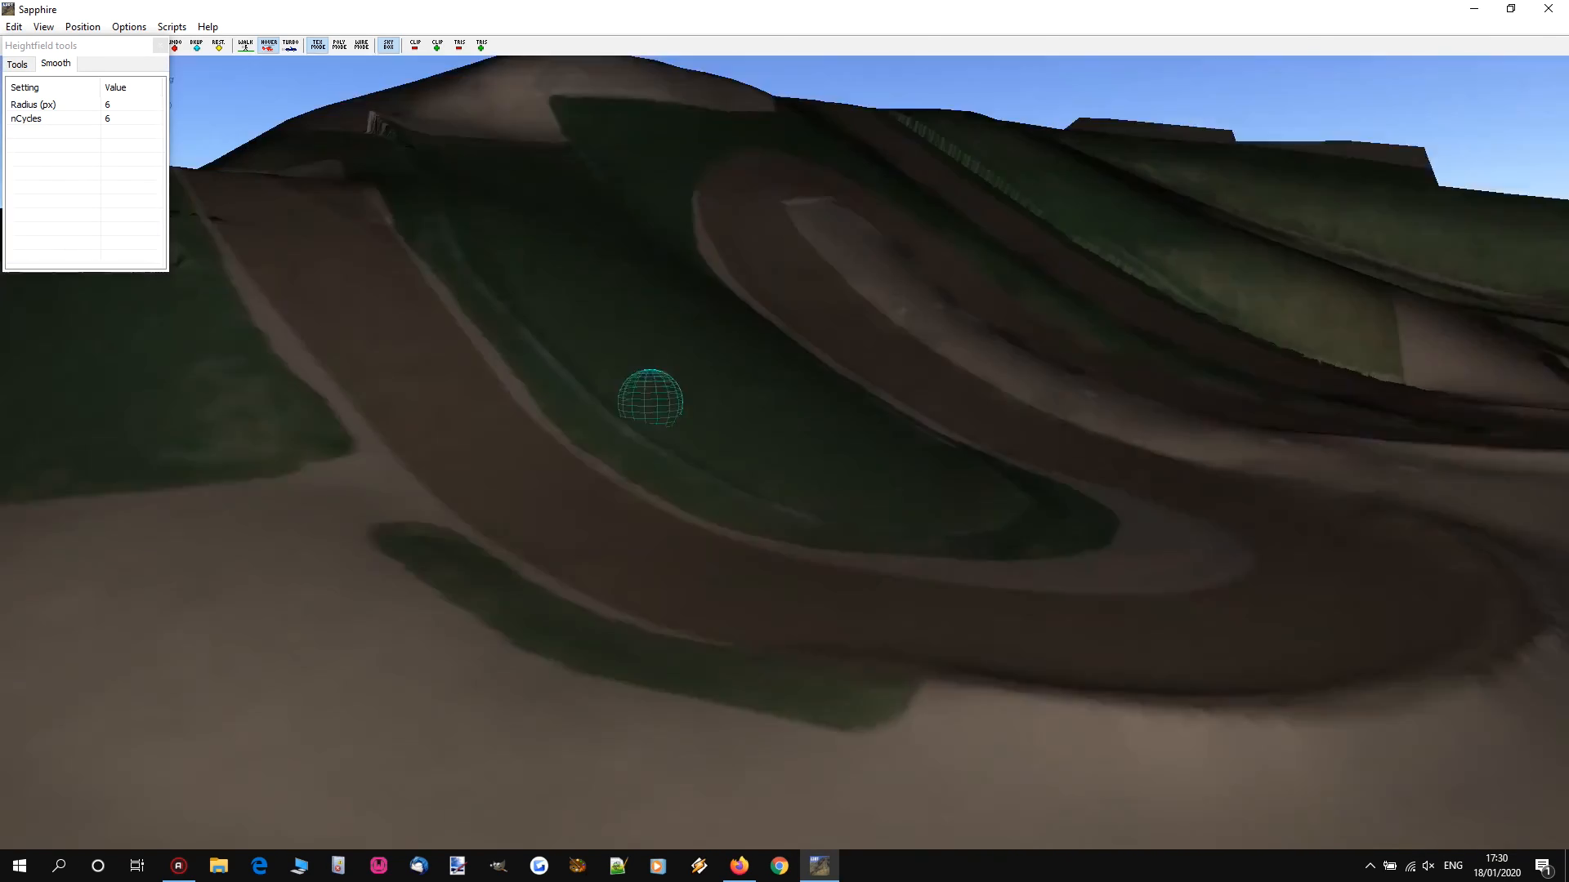
key("w")
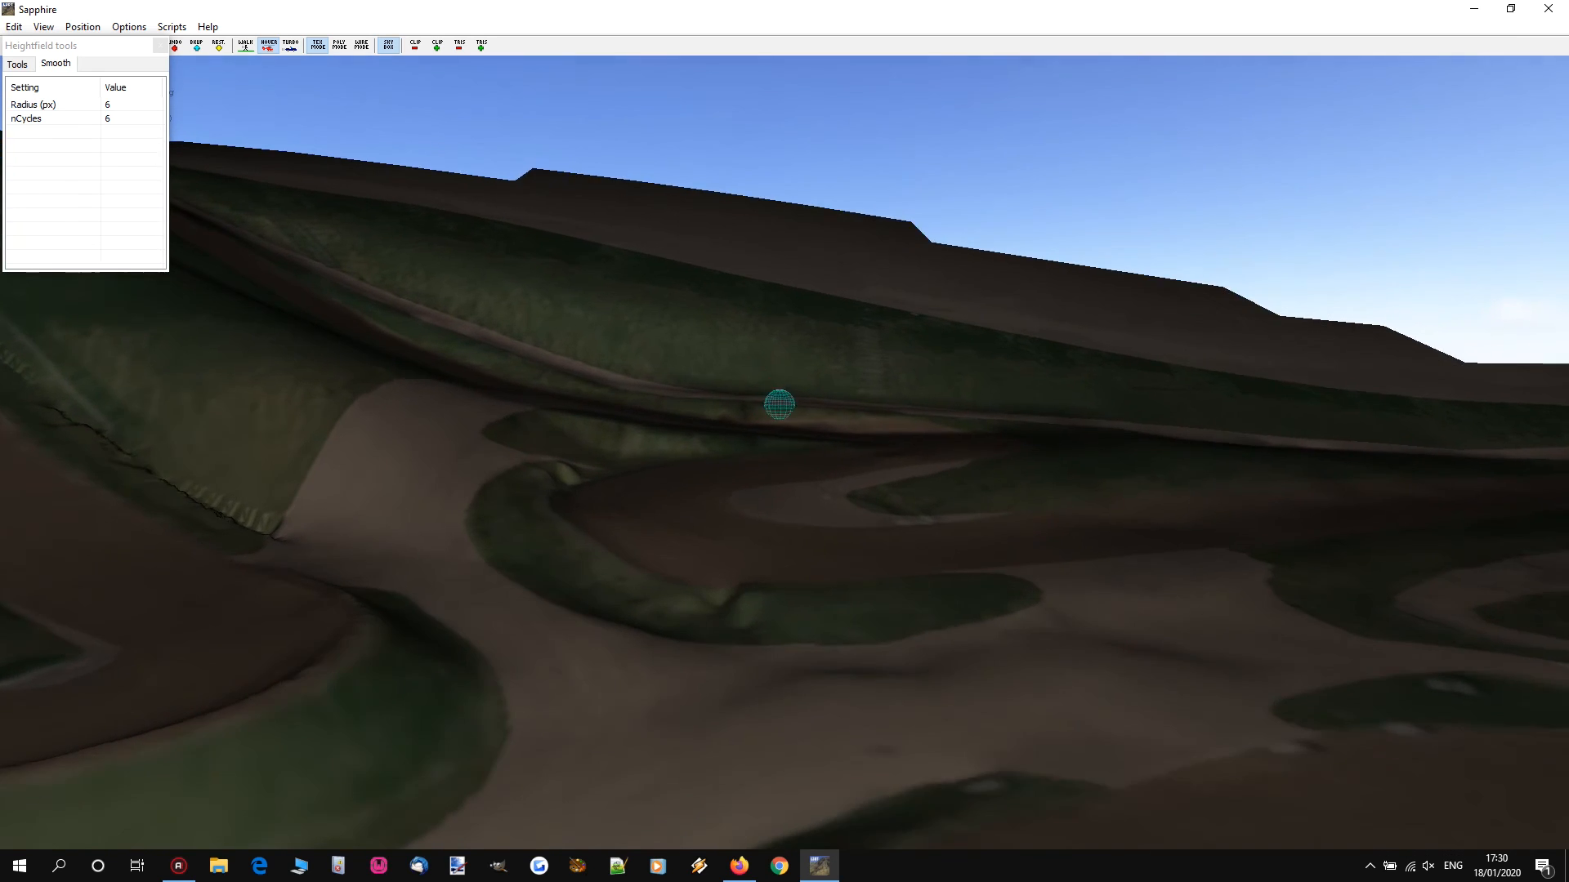
key("w")
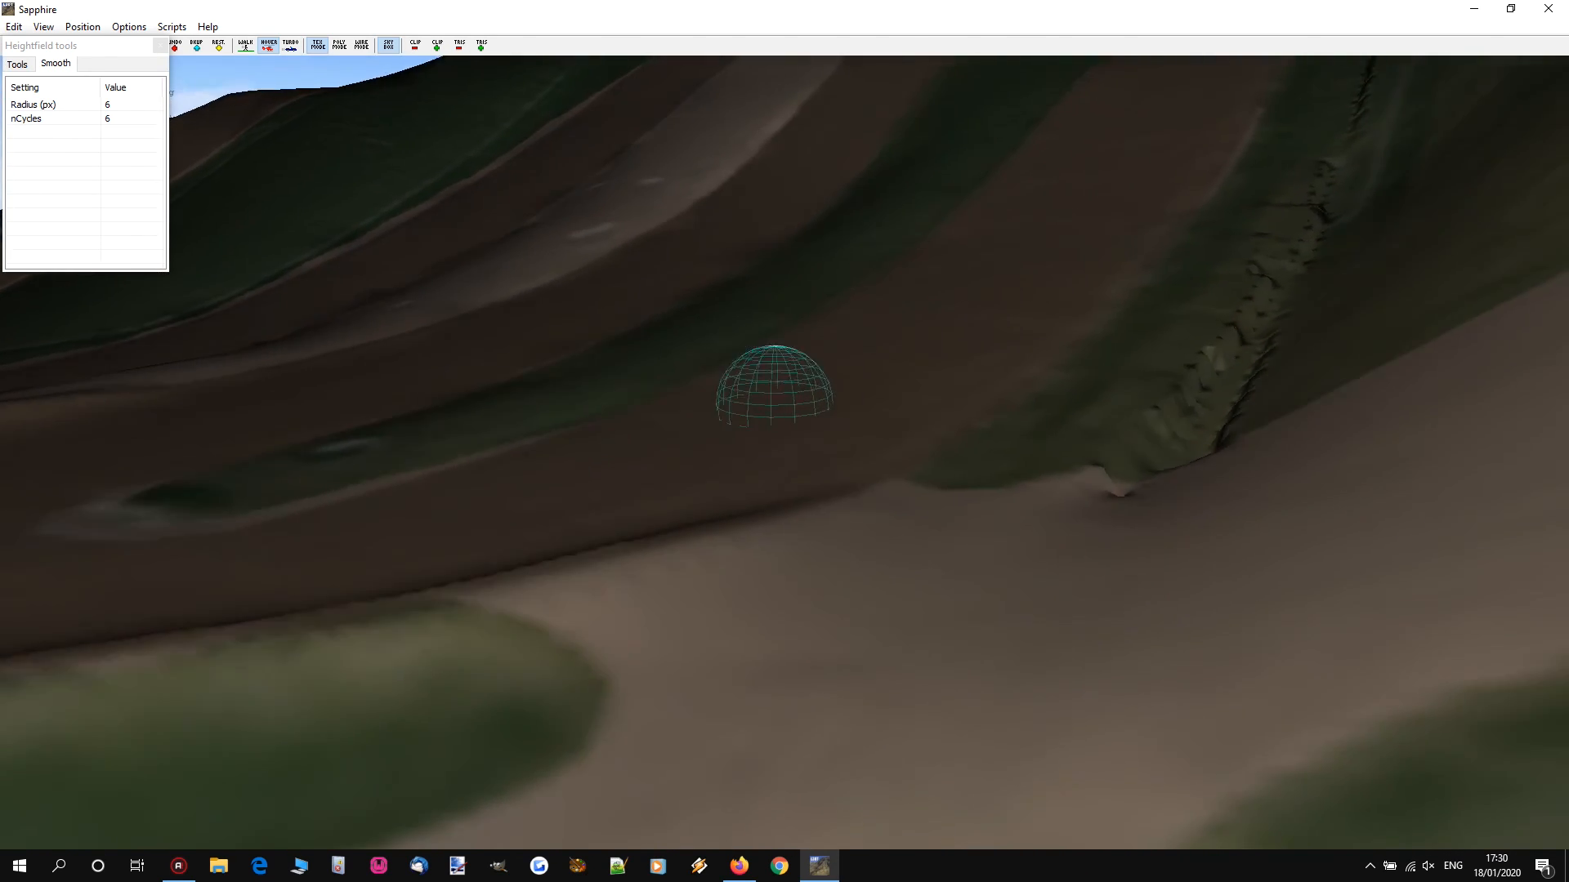
key("w")
key("s")
key("s")
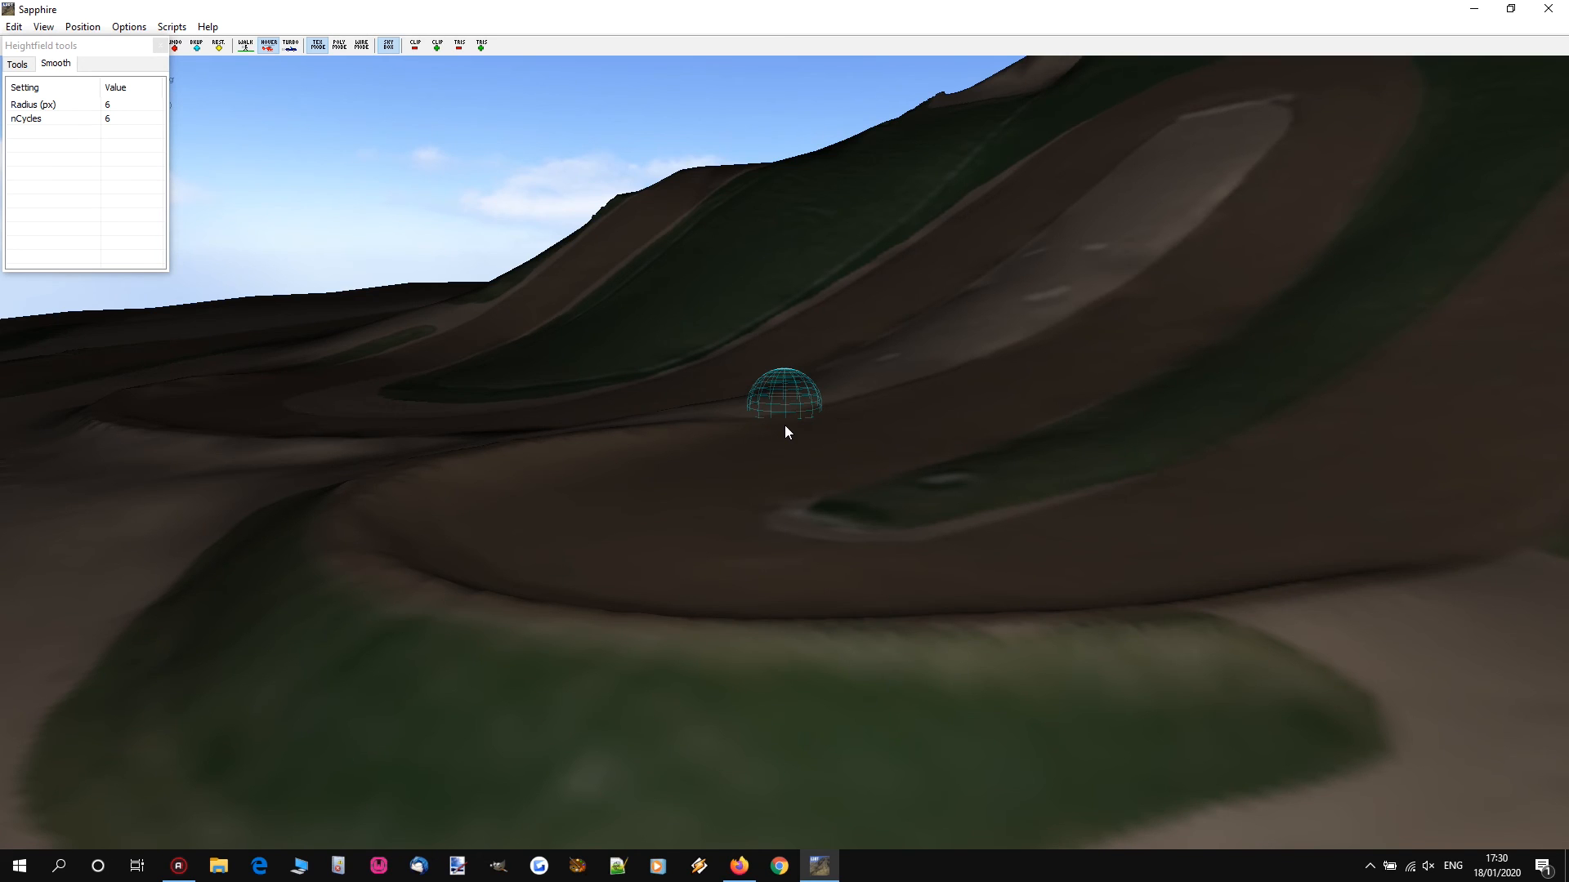
Step: Examine the tabletop's upper surface and grassy side walls lengthwise, against the hillside corners behind it
mouse_move(785, 426)
right_mouse_down()
mouse_move(674, 374)
mouse_move(425, 458)
mouse_move(343, 433)
mouse_move(589, 421)
mouse_move(703, 466)
mouse_move(531, 445)
mouse_move(588, 470)
mouse_move(302, 445)
mouse_move(204, 461)
mouse_move(850, 433)
mouse_move(702, 490)
mouse_move(572, 499)
mouse_move(343, 466)
mouse_move(335, 449)
mouse_move(972, 363)
mouse_move(522, 376)
right_mouse_up()
key("w")
key("w")
key("w")
key("w")
key("s")
key("w")
key("w")
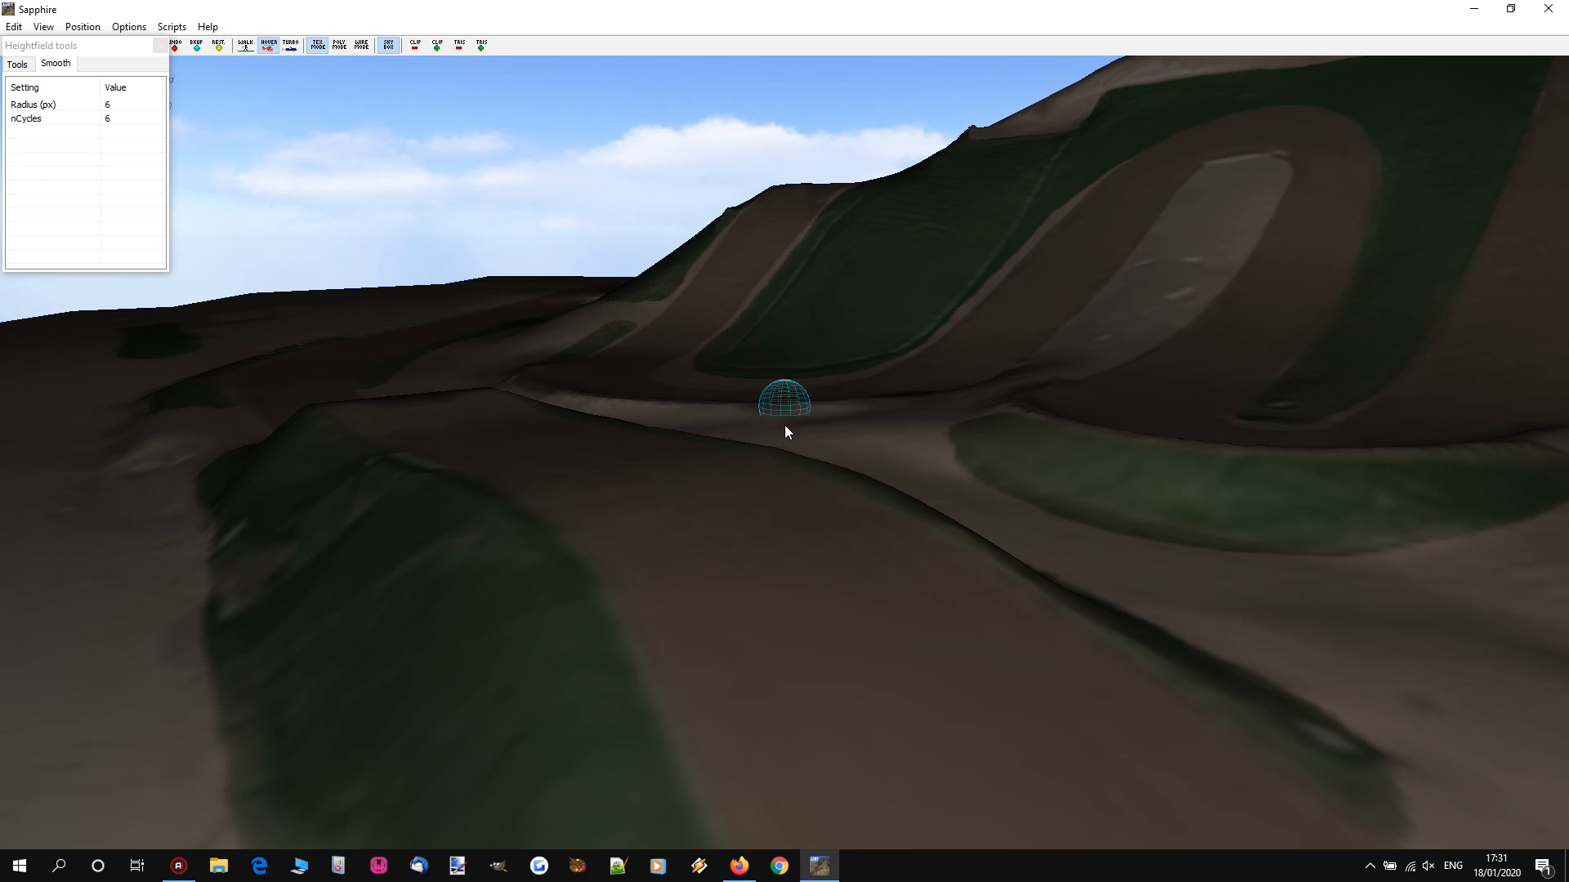
mouse_move(1100, 535)
right_mouse_down()
mouse_move(771, 399)
mouse_move(785, 399)
mouse_move(477, 413)
mouse_move(811, 402)
right_mouse_up()
scroll(785, 431, "up", 5)
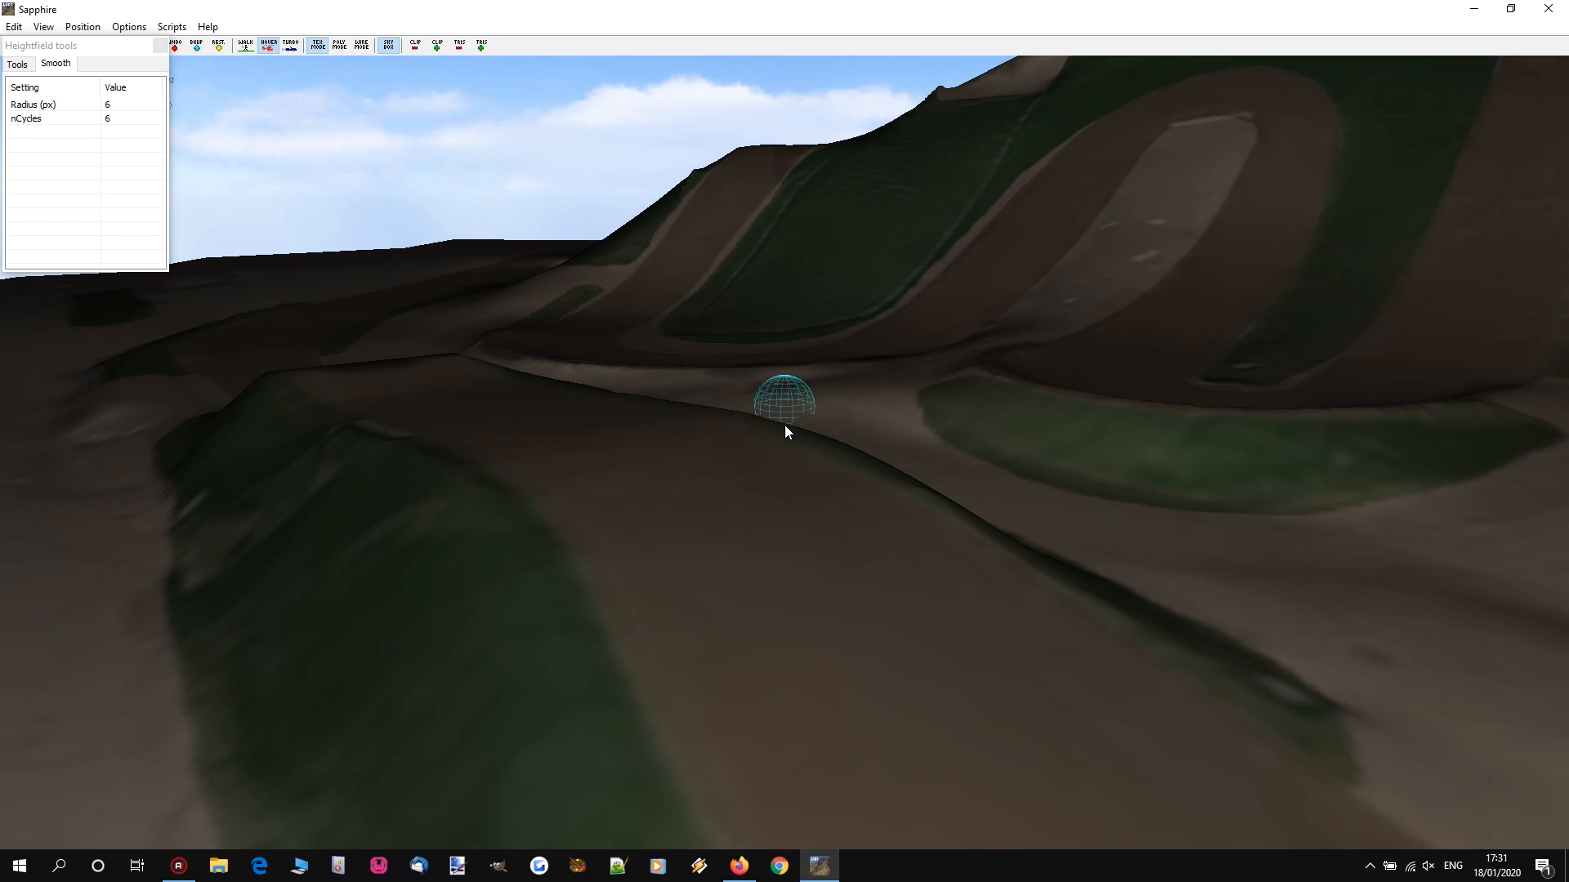
right_click_drag(787, 431, 788, 416)
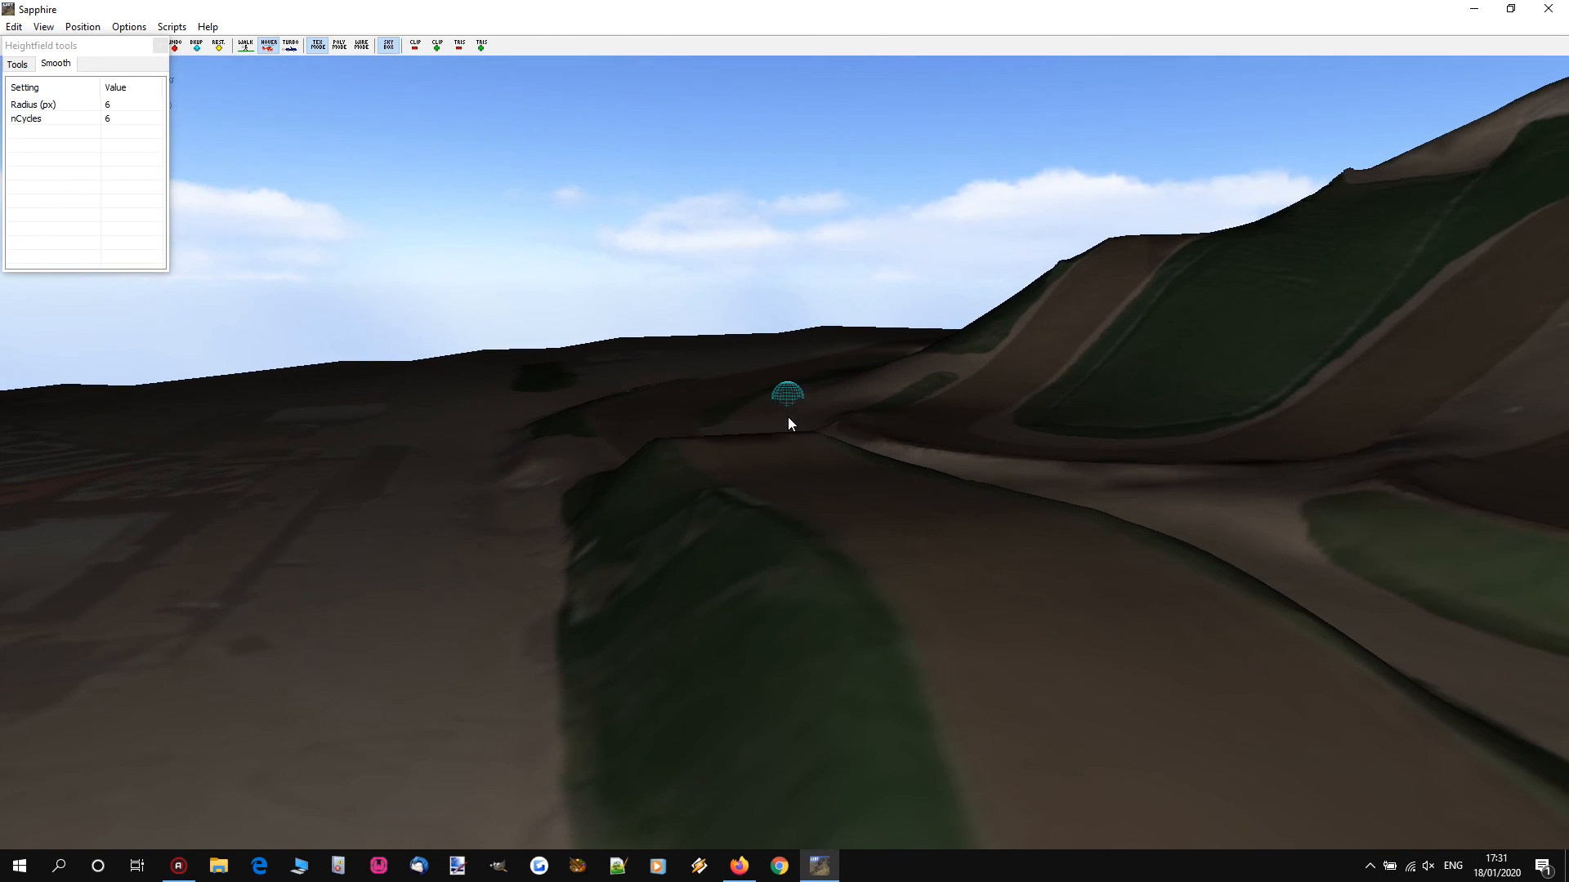
right_click_drag(887, 427, 940, 421)
right_click_drag(785, 425, 787, 432)
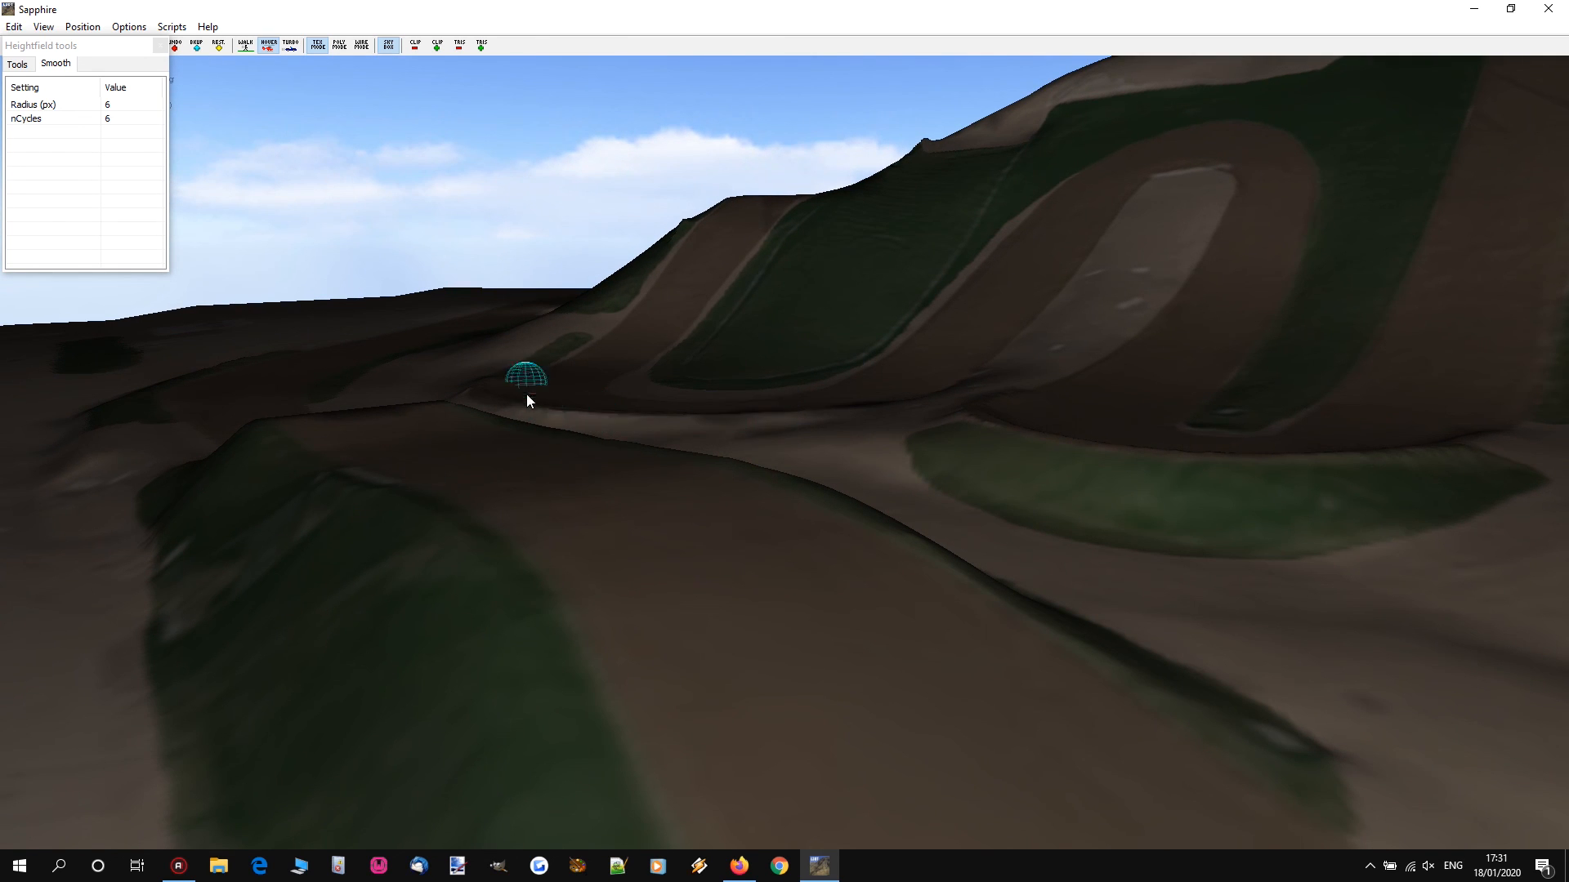
right_click_drag(1038, 353, 1025, 374)
right_click_drag(785, 391, 899, 383)
Step: Survey the outer grassy face of the hill, the tabletop's approach and the hairpin at the foot of the climbs
key("w")
key("a")
right_click_drag(784, 402, 1013, 402)
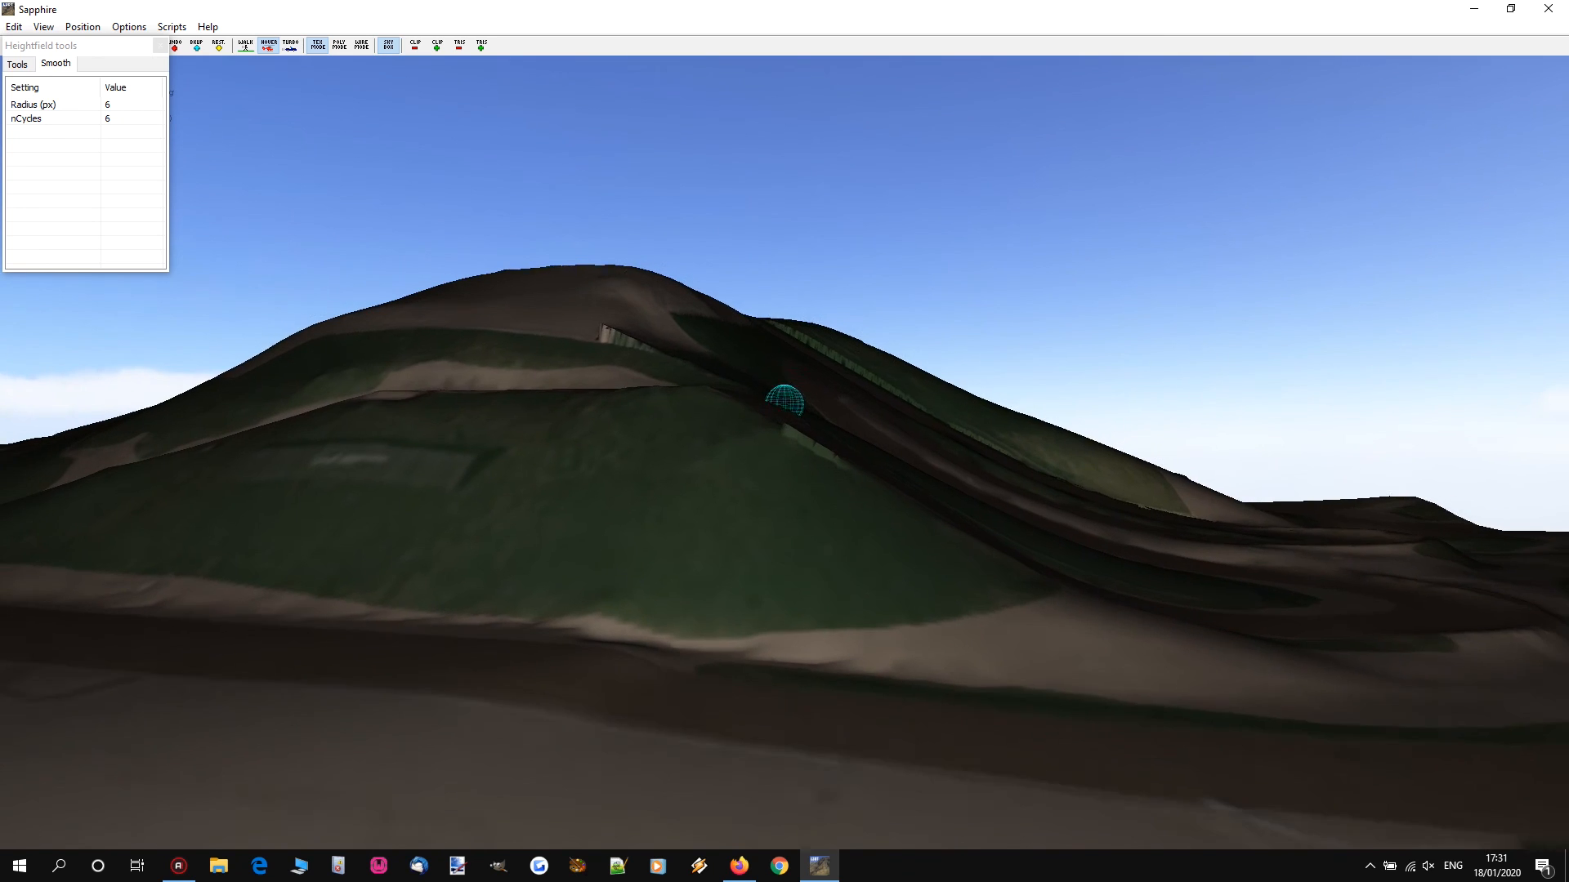
mouse_move(784, 402)
right_mouse_down()
mouse_move(653, 404)
mouse_move(816, 403)
mouse_move(785, 425)
right_mouse_up()
key("w")
key("w")
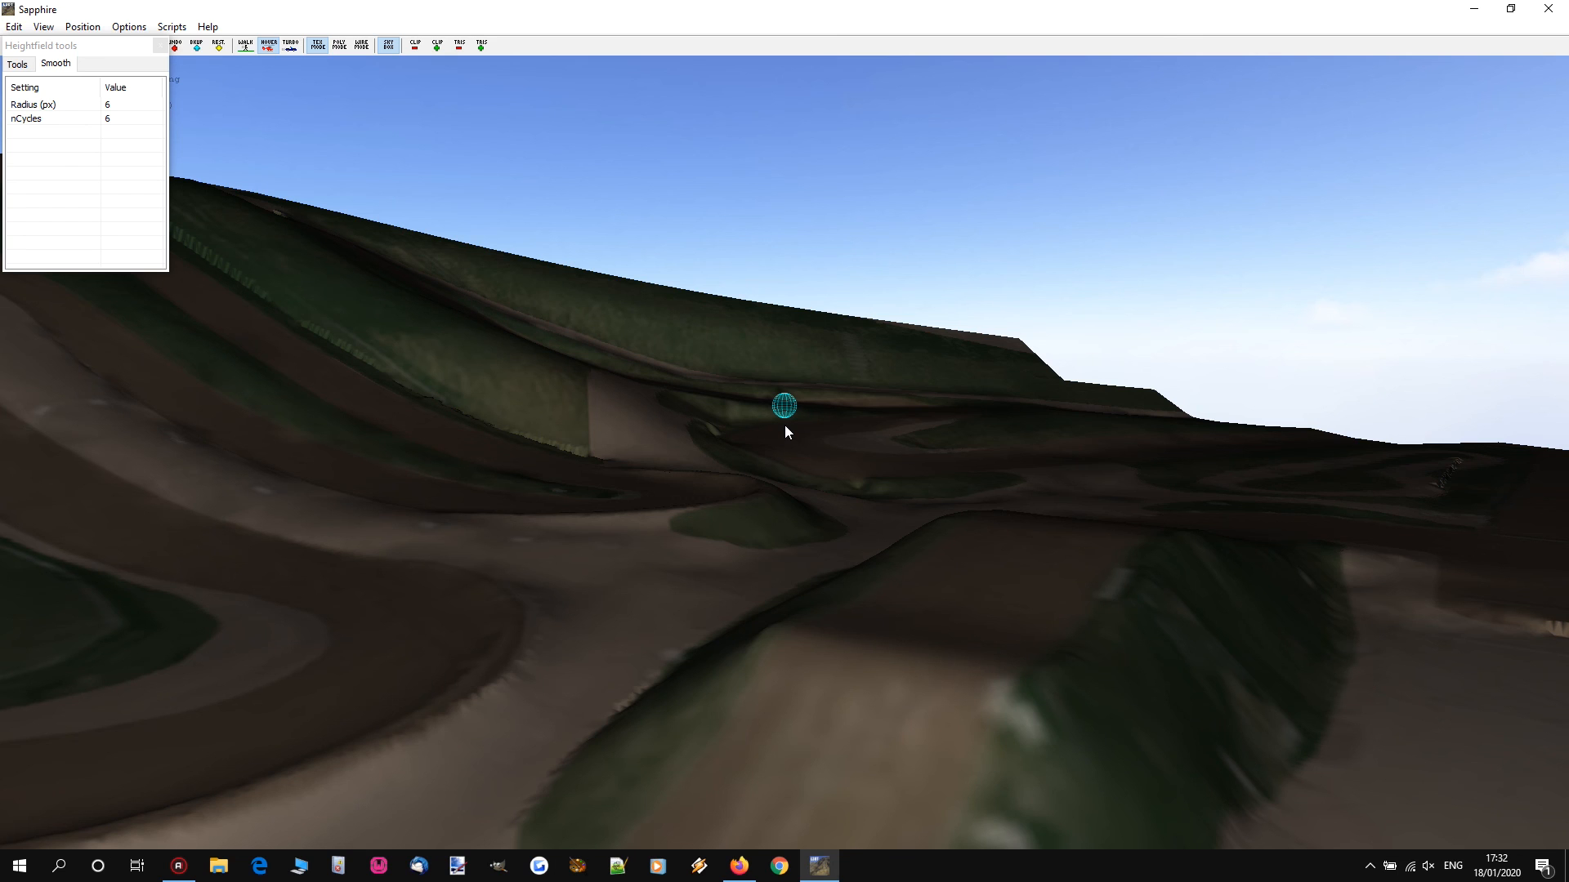
mouse_move(785, 426)
right_mouse_down()
mouse_move(719, 425)
mouse_move(780, 426)
right_mouse_up()
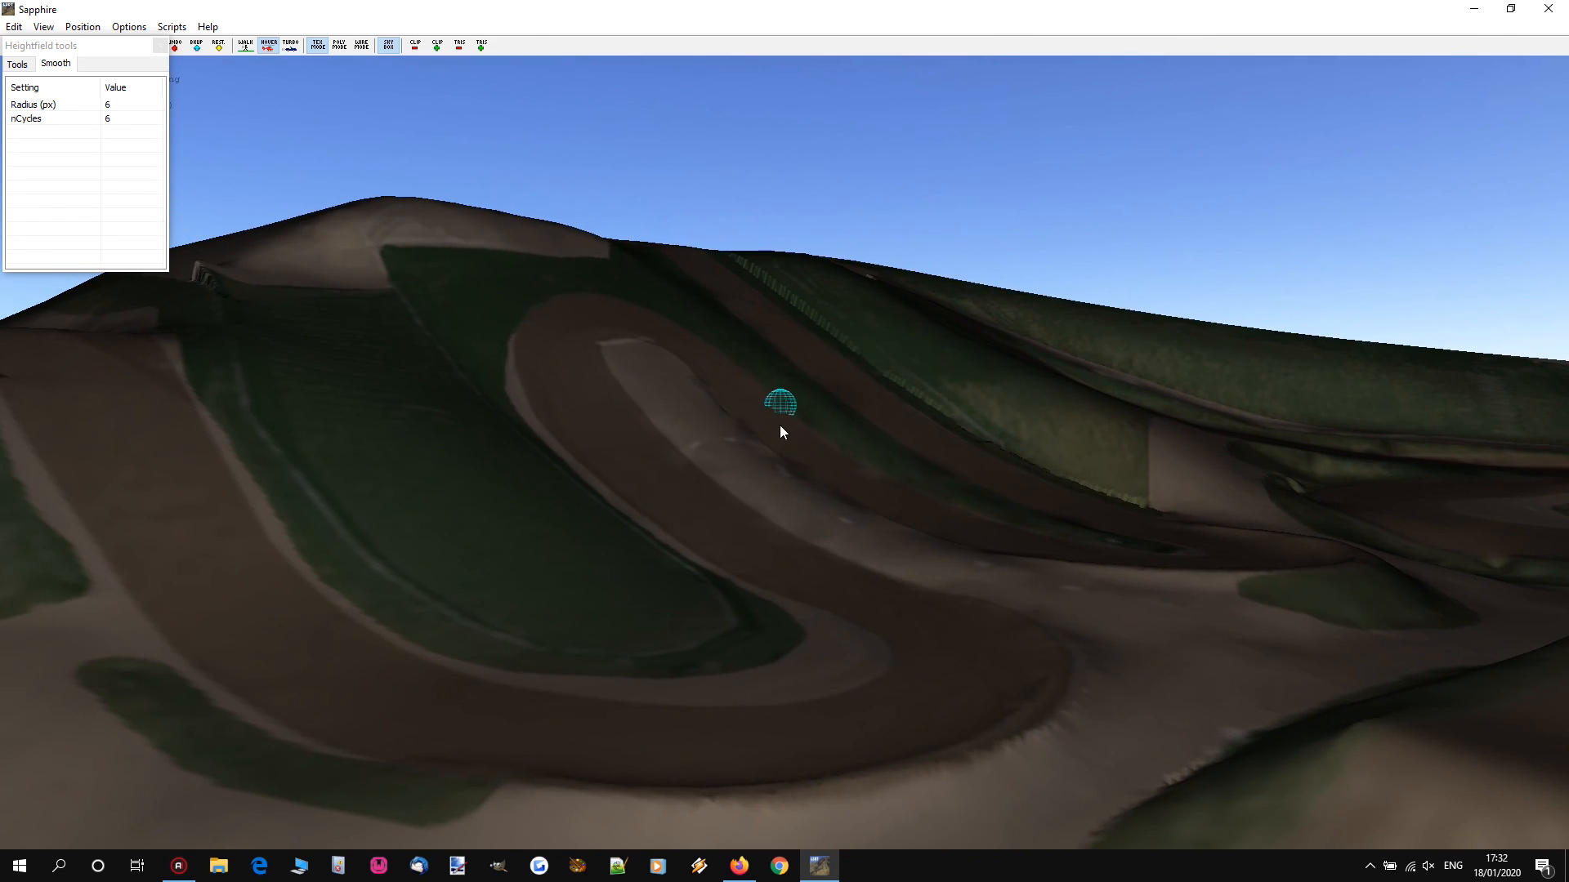